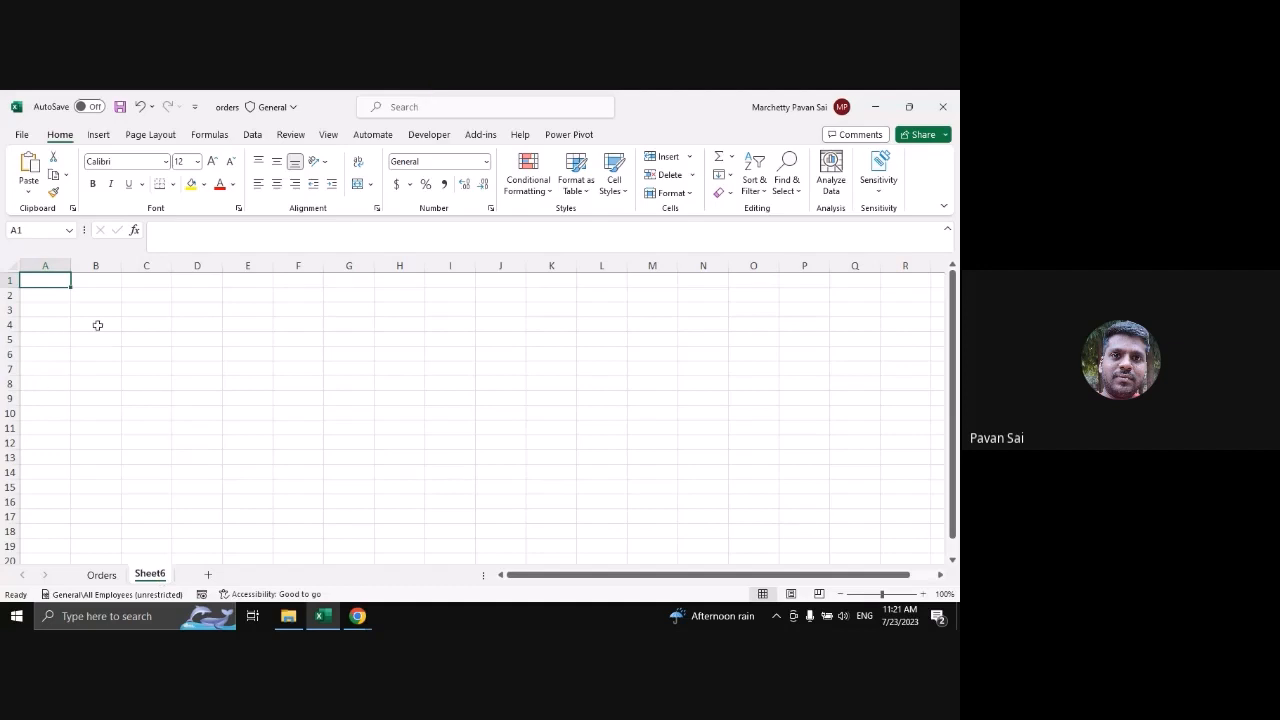
{"action": "scroll", "coordinate": [72, 318], "scroll_direction": "up", "scroll_amount": 1}
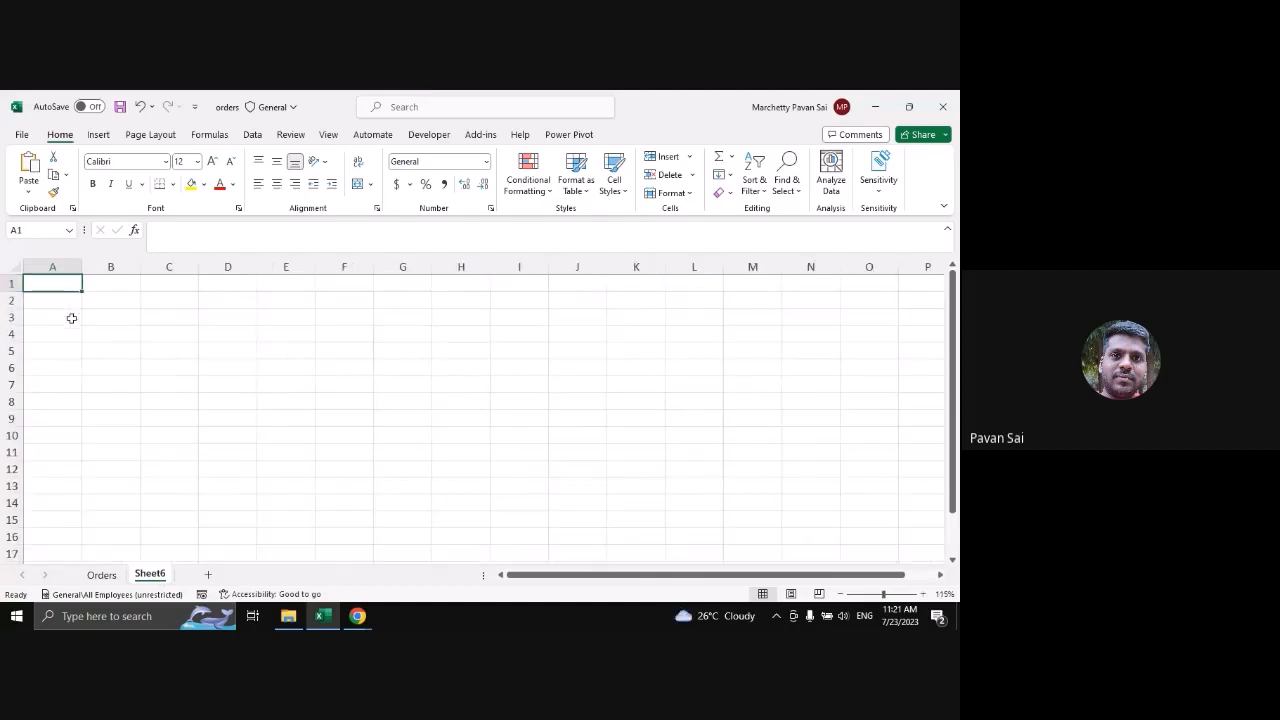
{"action": "scroll", "coordinate": [72, 318], "scroll_direction": "up", "scroll_amount": 1}
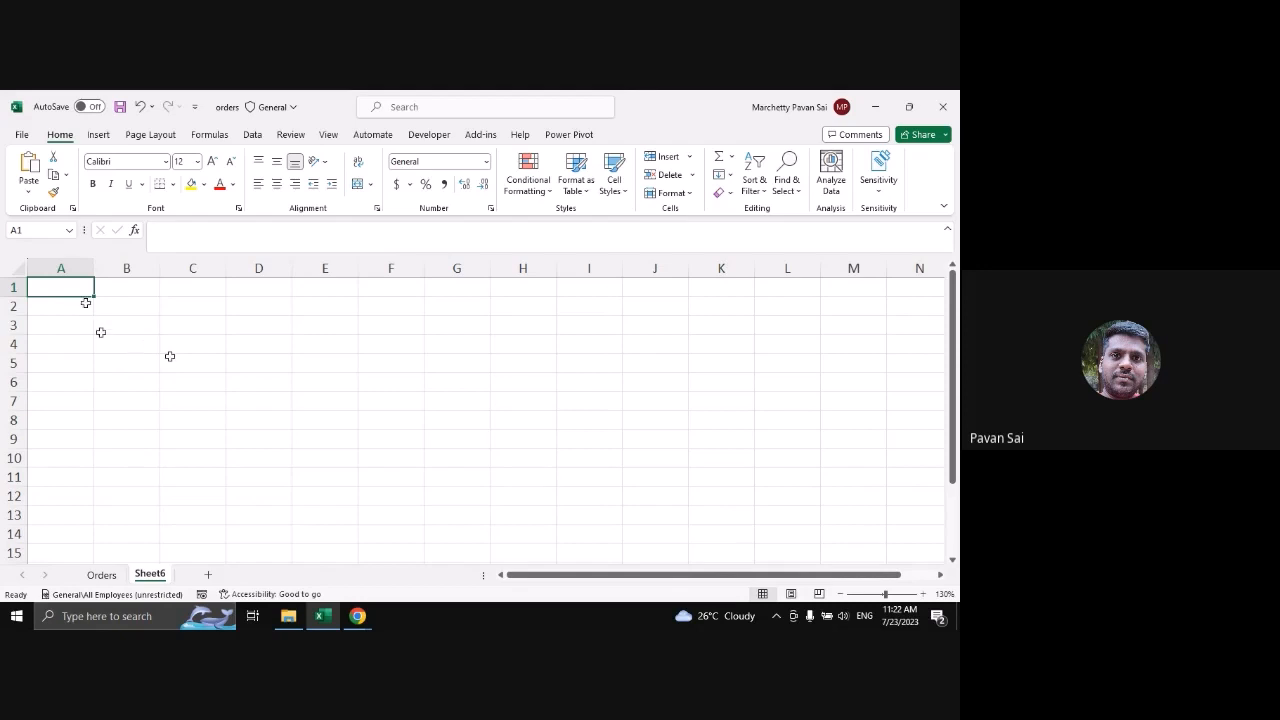
{"action": "left_click", "coordinate": [74, 306]}
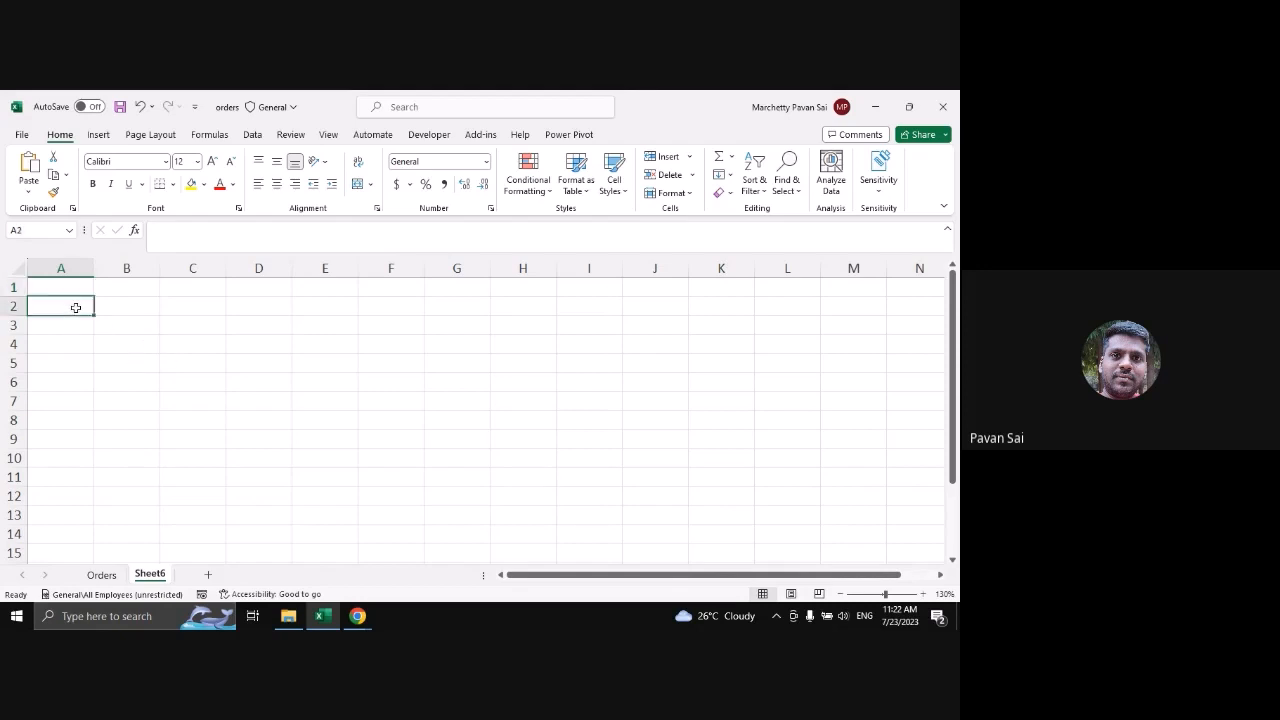
{"action": "left_click", "coordinate": [102, 575]}
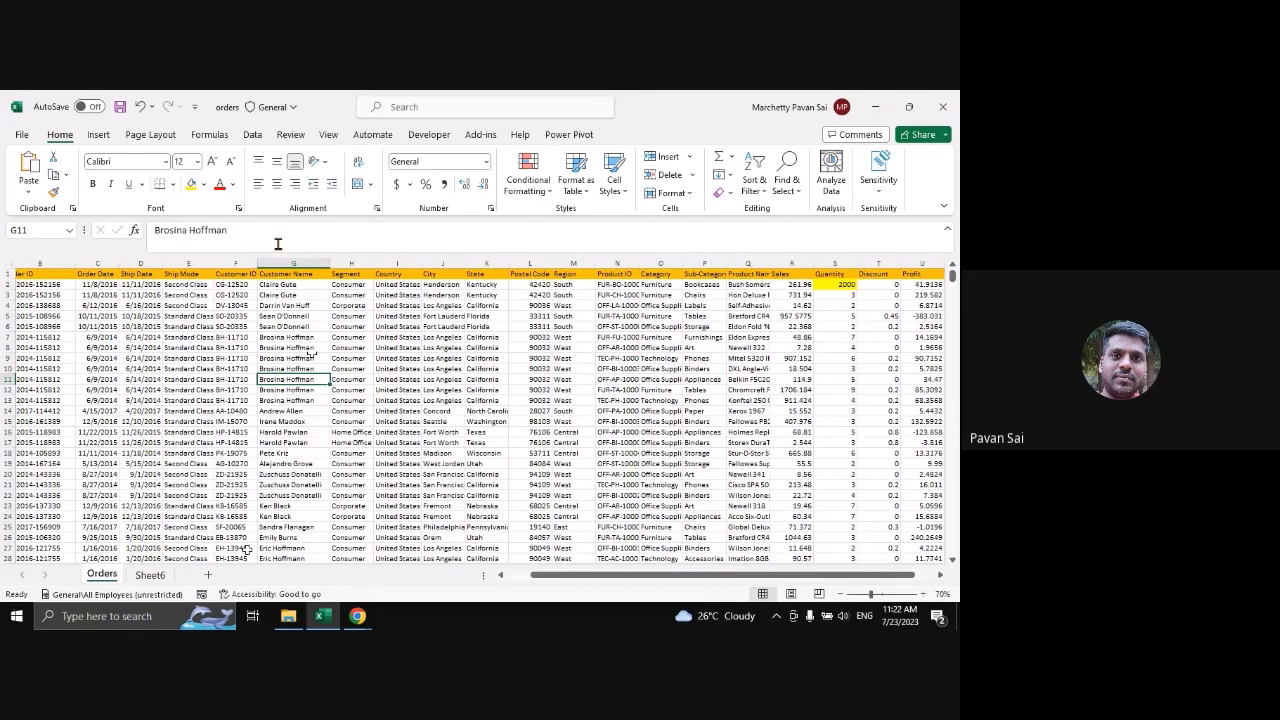
{"action": "left_click", "coordinate": [150, 575]}
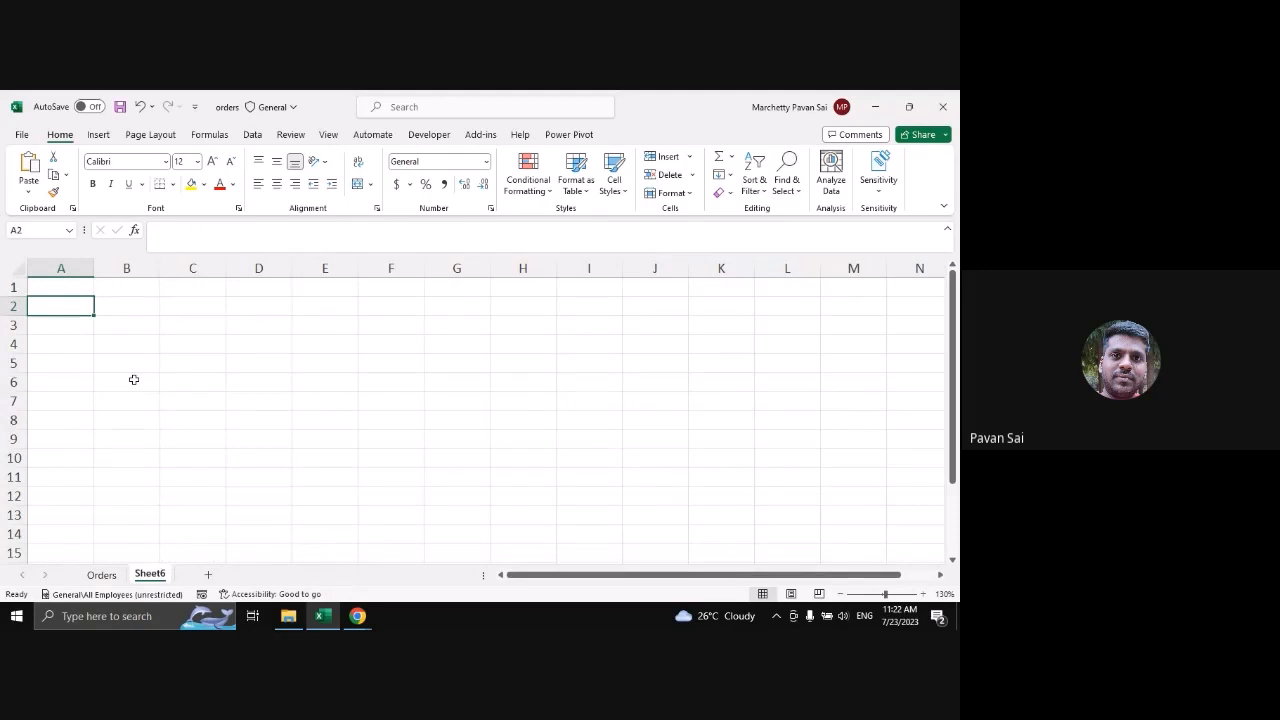
{"action": "left_click", "coordinate": [102, 575]}
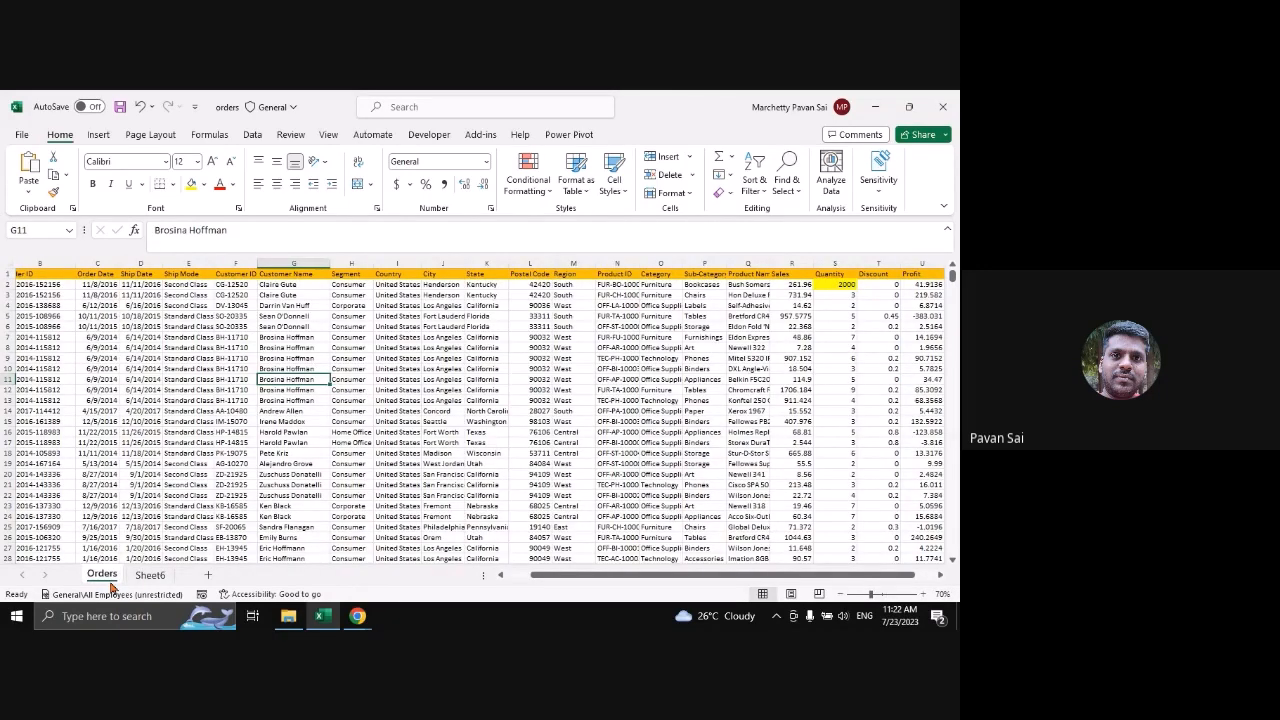
{"action": "left_click", "coordinate": [150, 575]}
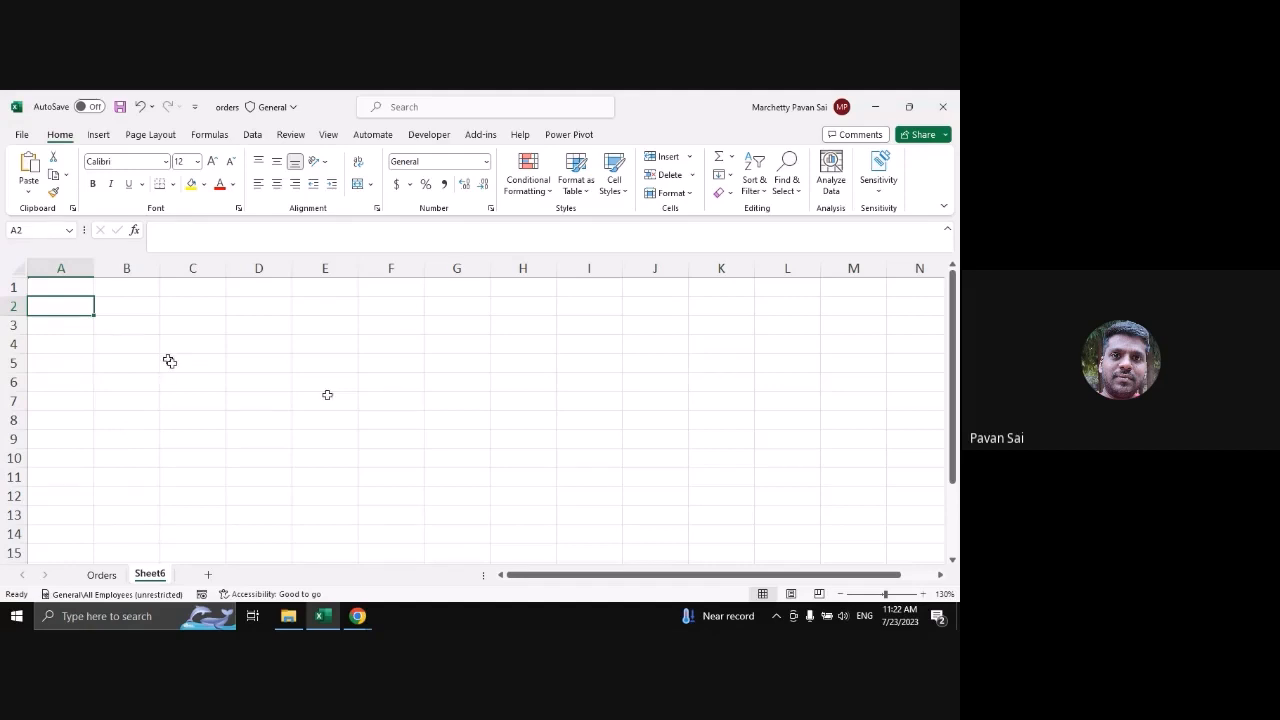
Enter the file extensions .XLSX in cell B2 and .XLSB in cell B3 of Sheet6
{"action": "left_click", "coordinate": [147, 301]}
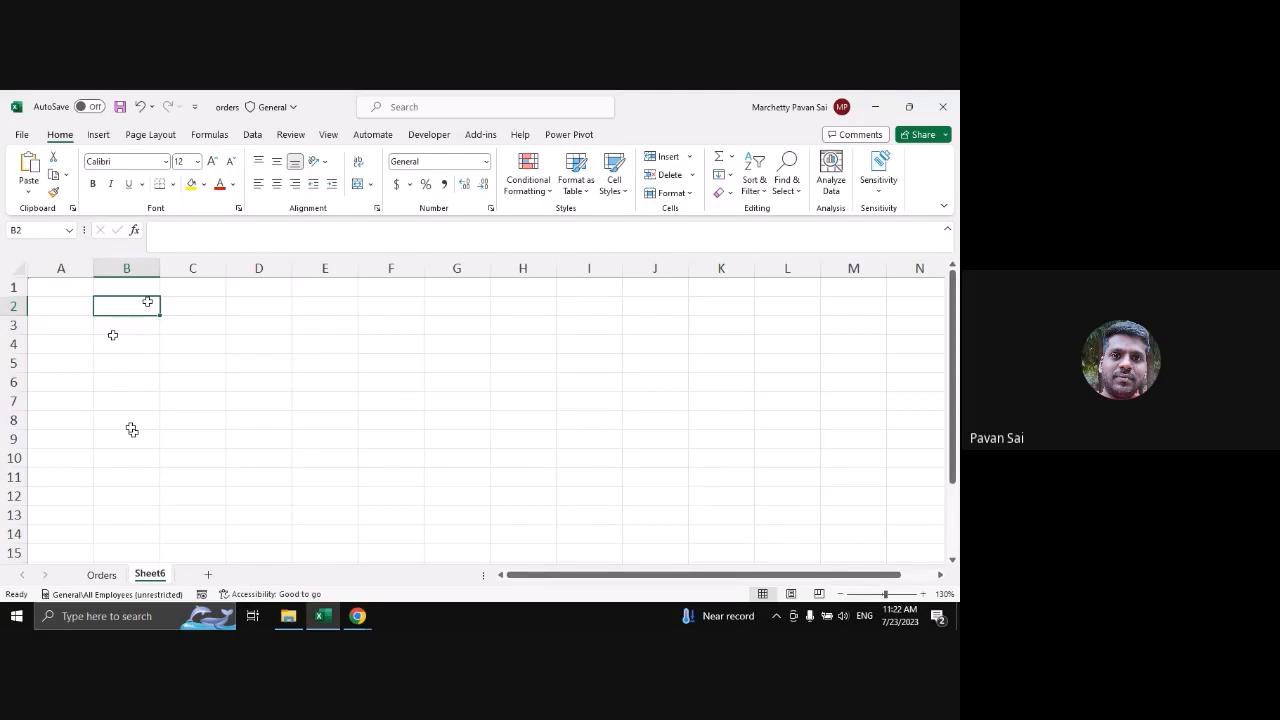
{"action": "type", "text": ".x"}
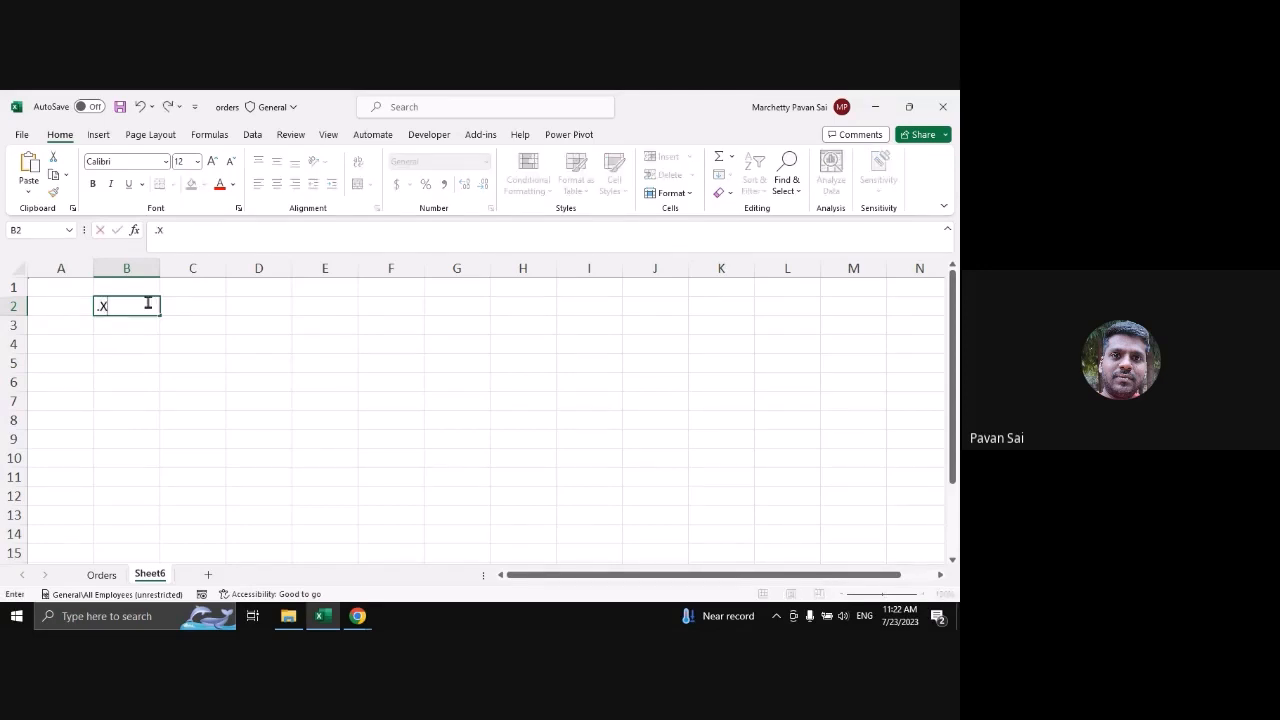
{"action": "type", "text": "LSX"}
{"action": "key", "text": "Return"}
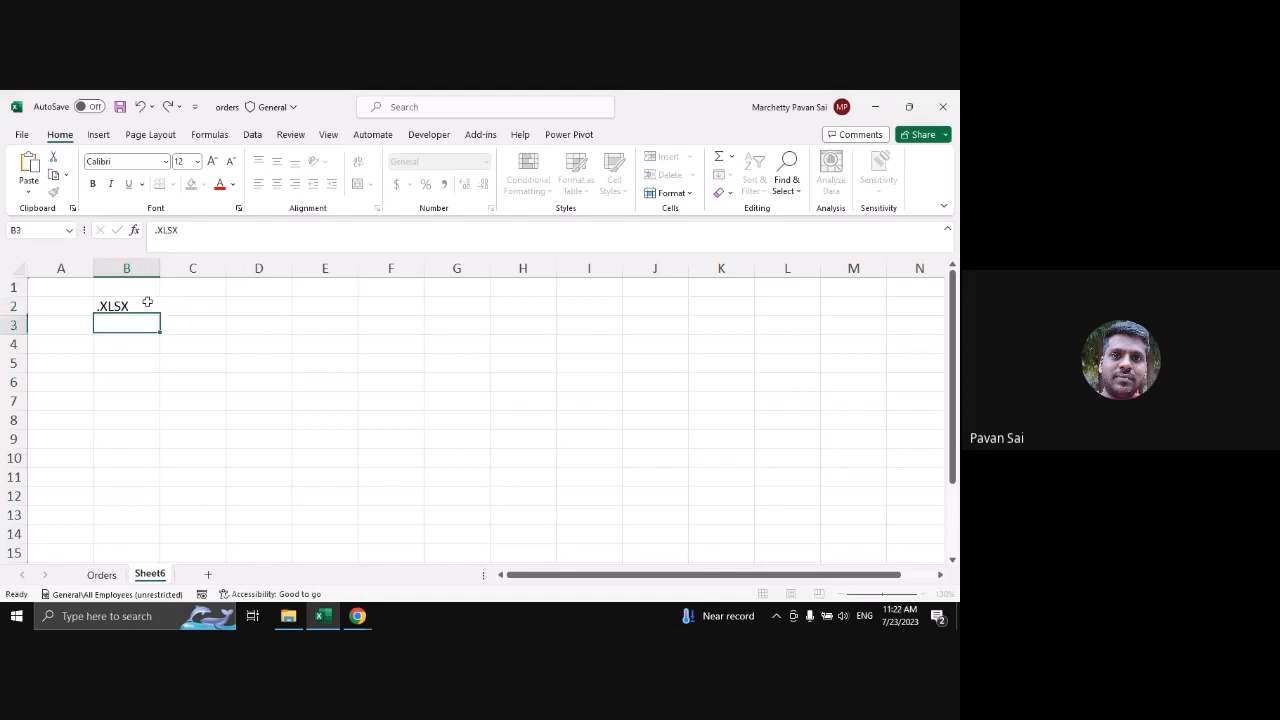
{"action": "left_click", "coordinate": [139, 305]}
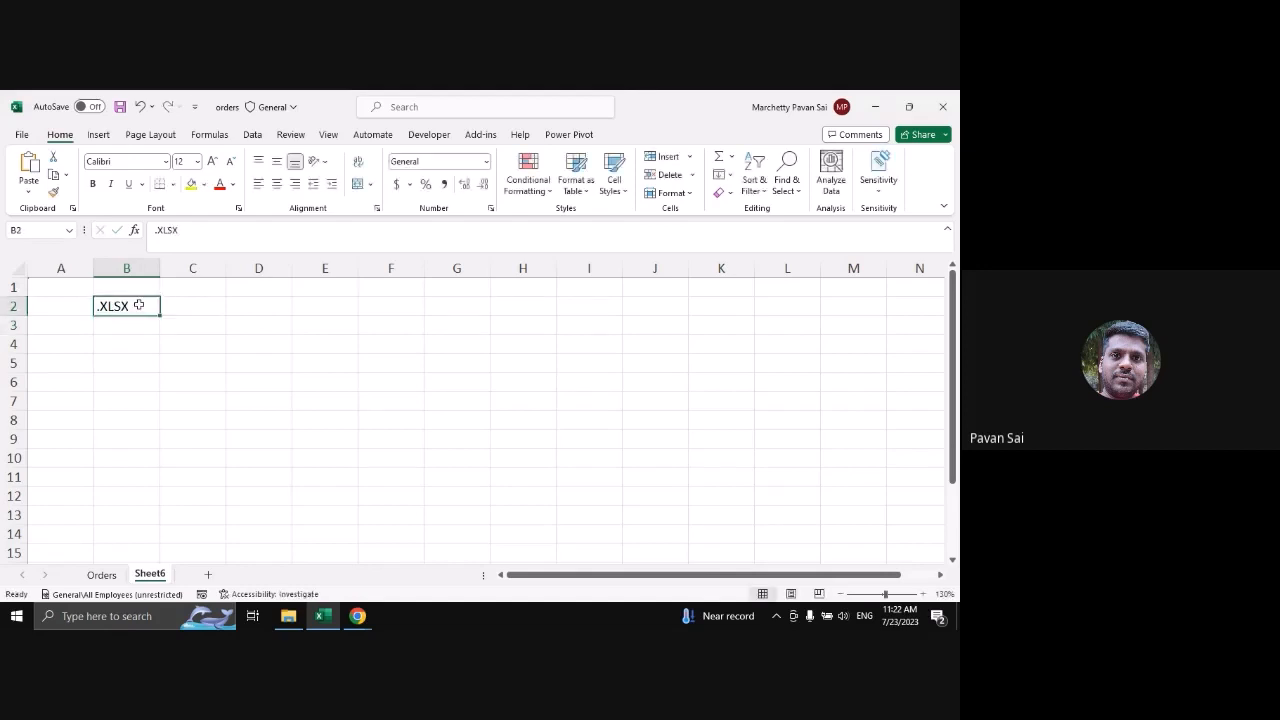
{"action": "left_click", "coordinate": [131, 321]}
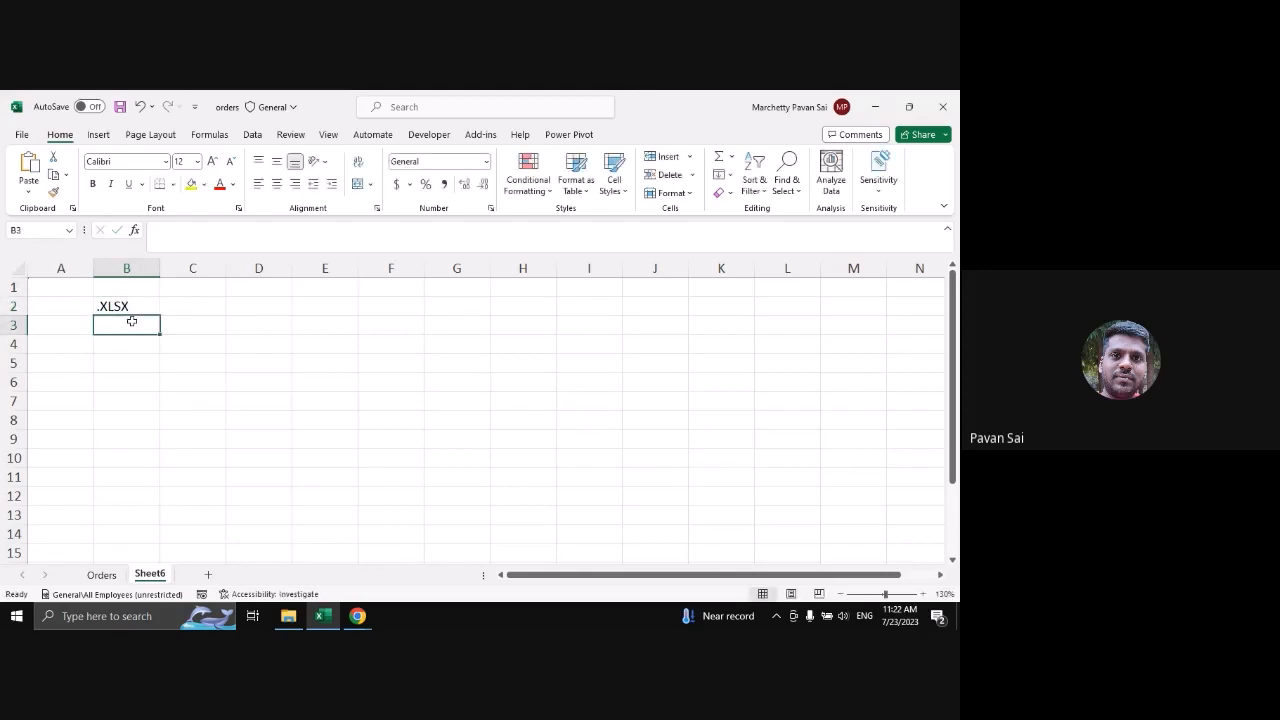
{"action": "type", "text": ".XLSX"}
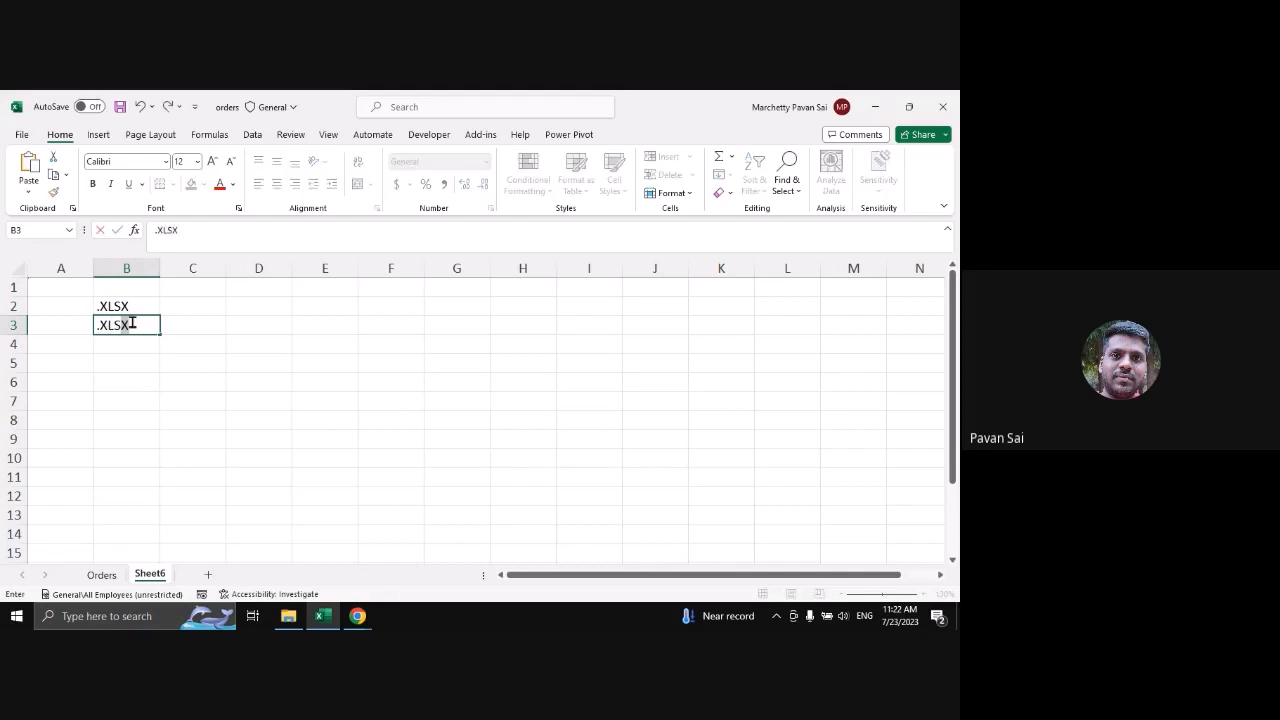
{"action": "type", "text": "B"}
{"action": "key", "text": "Return"}
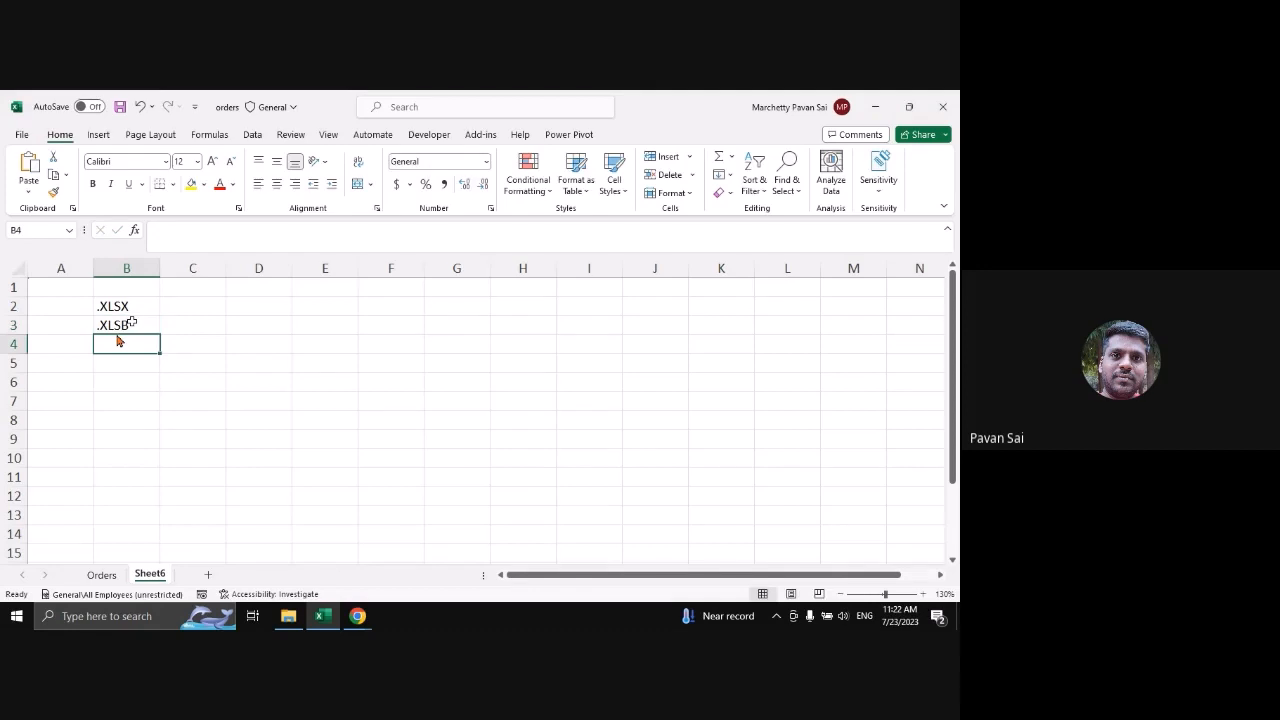
{"action": "left_click", "coordinate": [131, 324]}
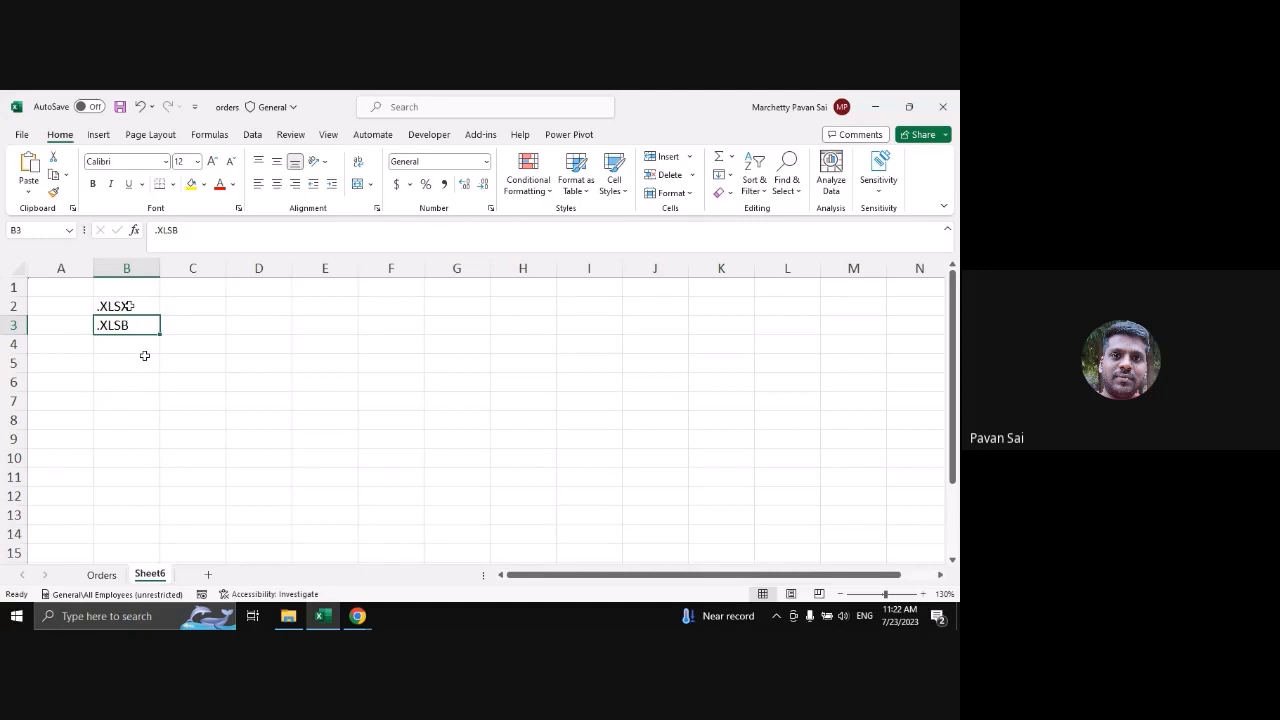
Enter the heading 1.Tip in A1 and move the two file extensions from B2:B3 to A2:A3
{"action": "left_click", "coordinate": [69, 292]}
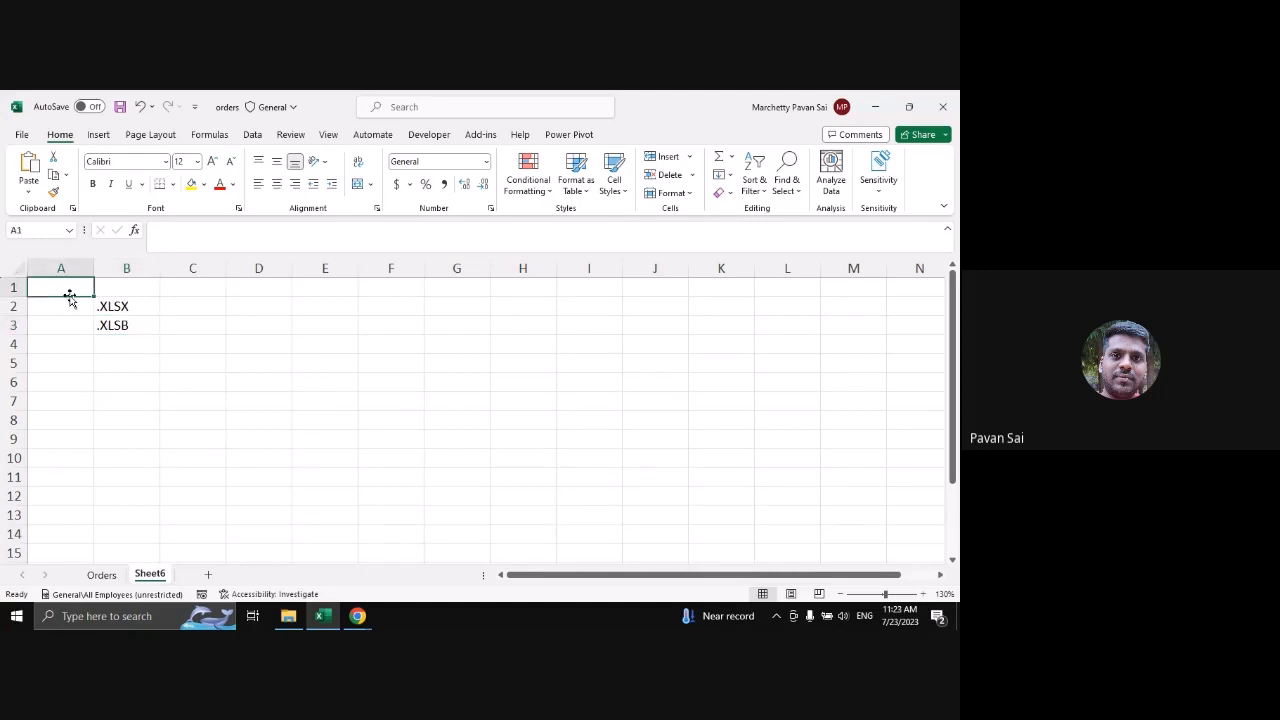
{"action": "type", "text": "1"}
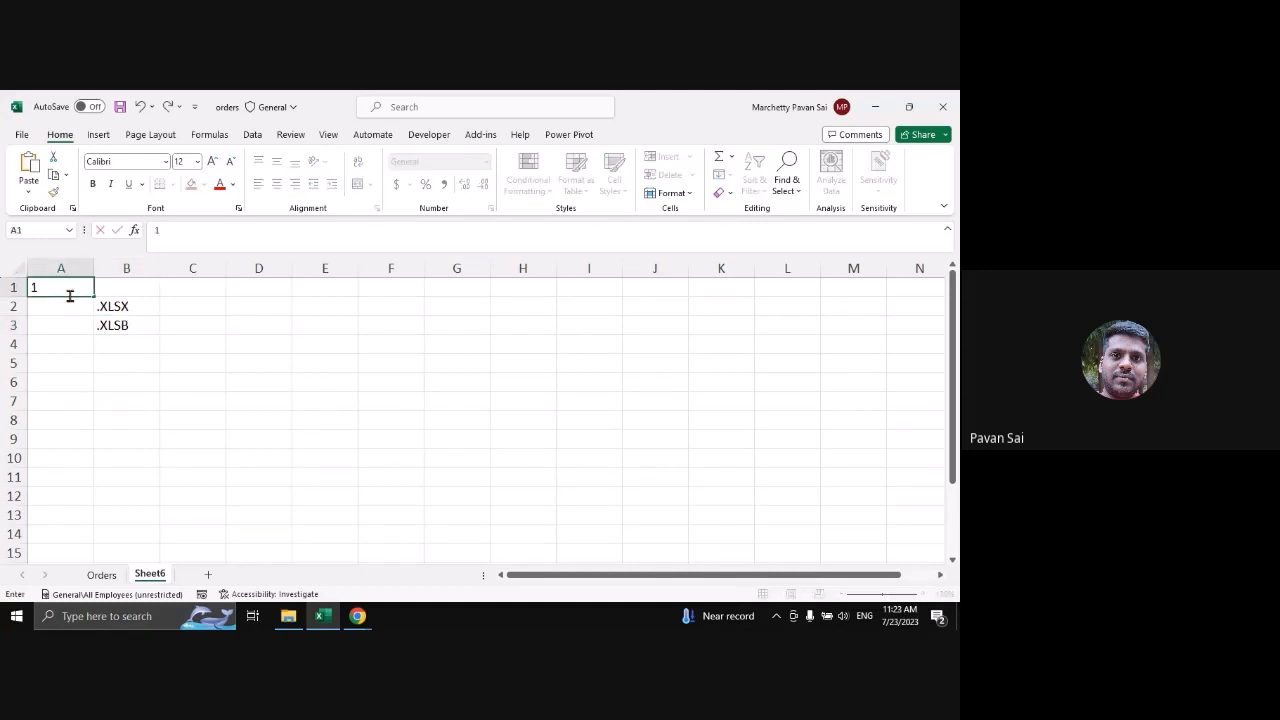
{"action": "type", "text": ".Tip"}
{"action": "key", "text": "Return"}
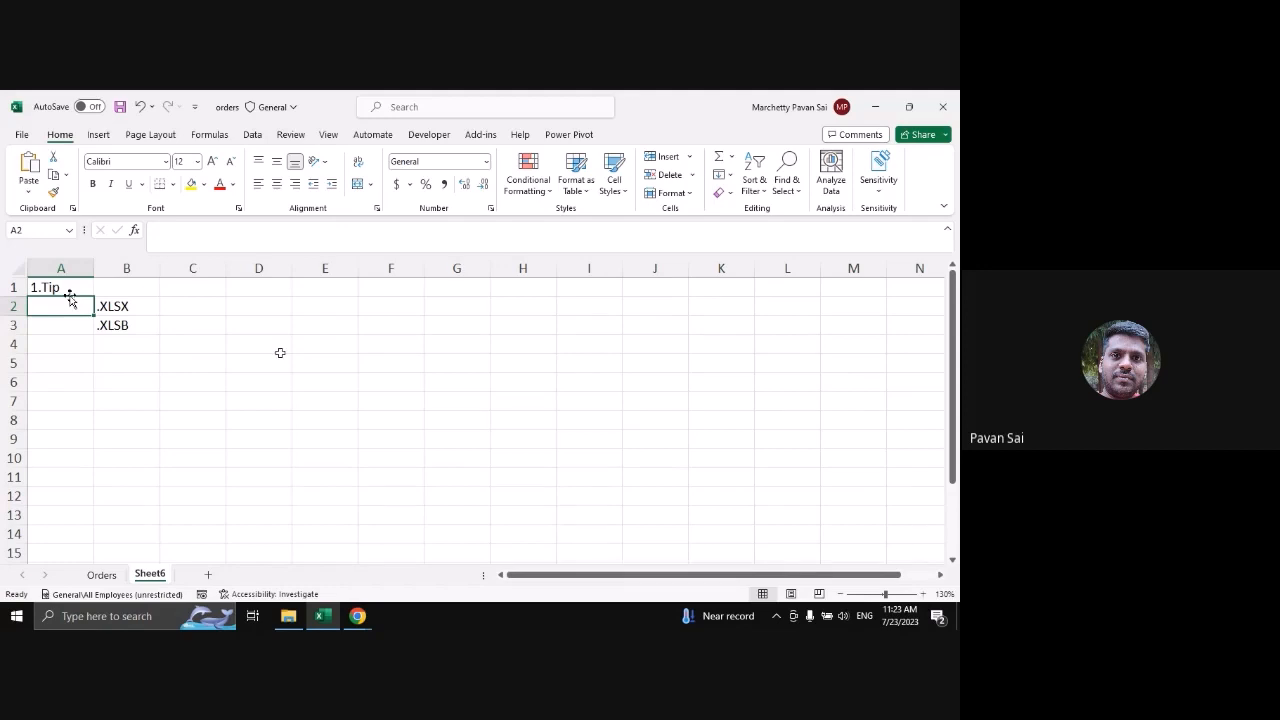
{"action": "left_click_drag", "start_coordinate": [128, 305], "coordinate": [132, 323]}
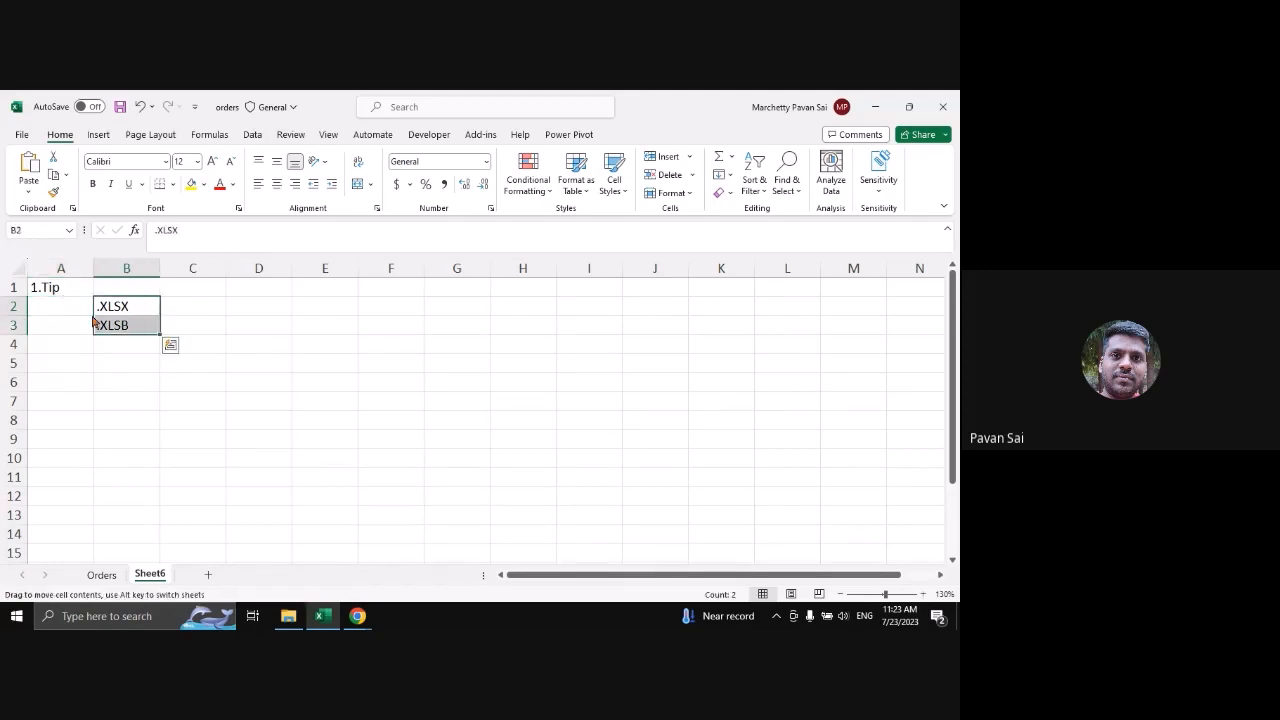
{"action": "left_click_drag", "start_coordinate": [92, 320], "coordinate": [62, 315]}
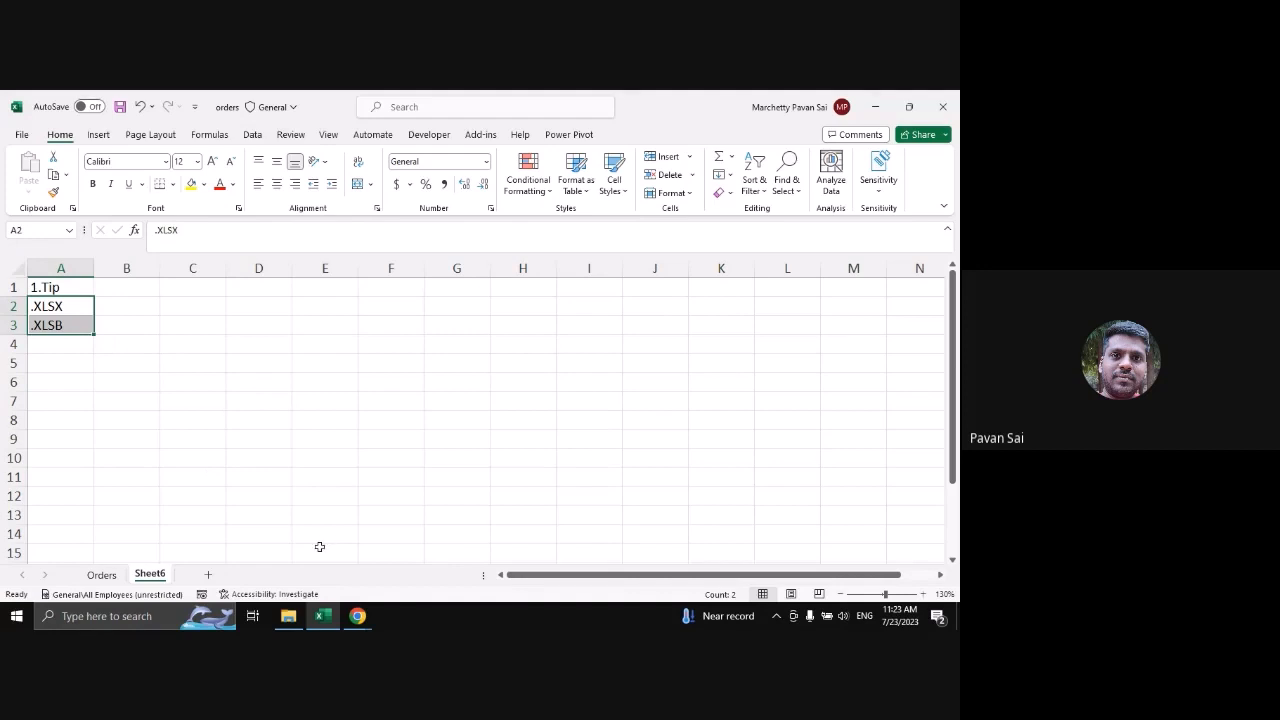
On the Orders sheet, delete the Row ID, Order ID, Ship Date, Customer ID, Postal Code, Product ID, Quantity, Discount and Profit columns
{"action": "left_click", "coordinate": [102, 574]}
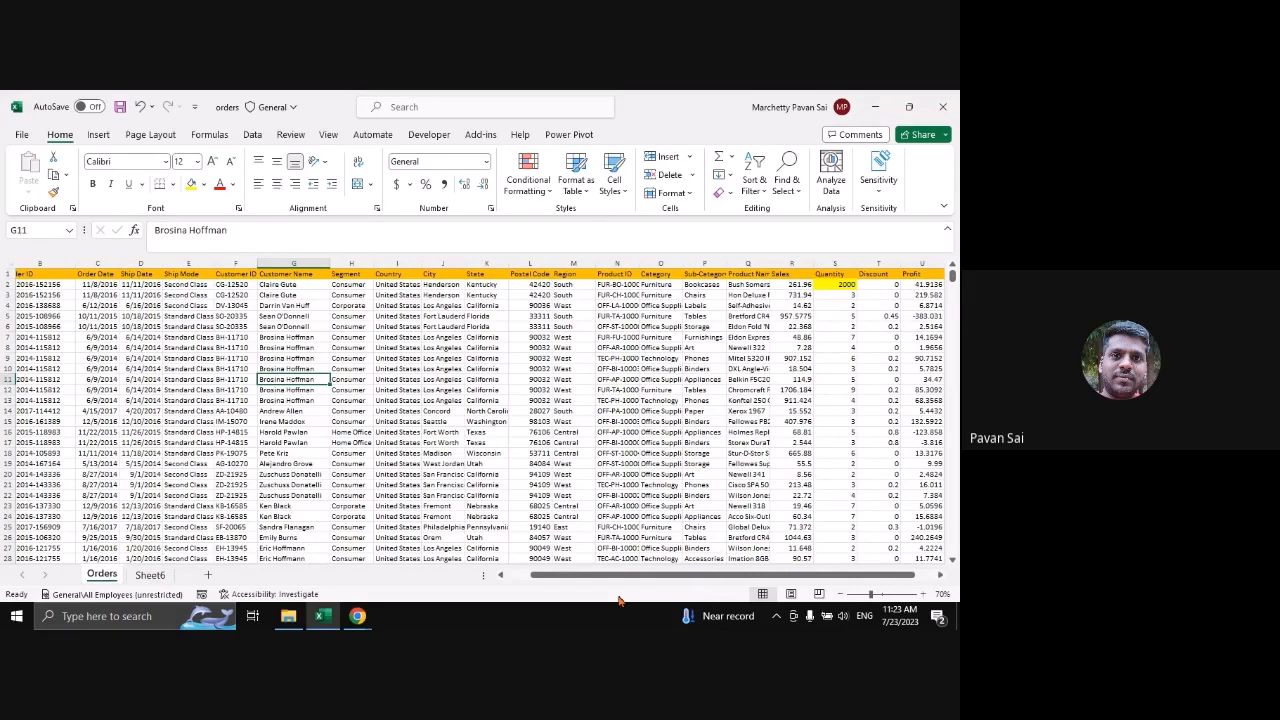
{"action": "scroll", "coordinate": [668, 590], "scroll_direction": "right", "scroll_amount": 1}
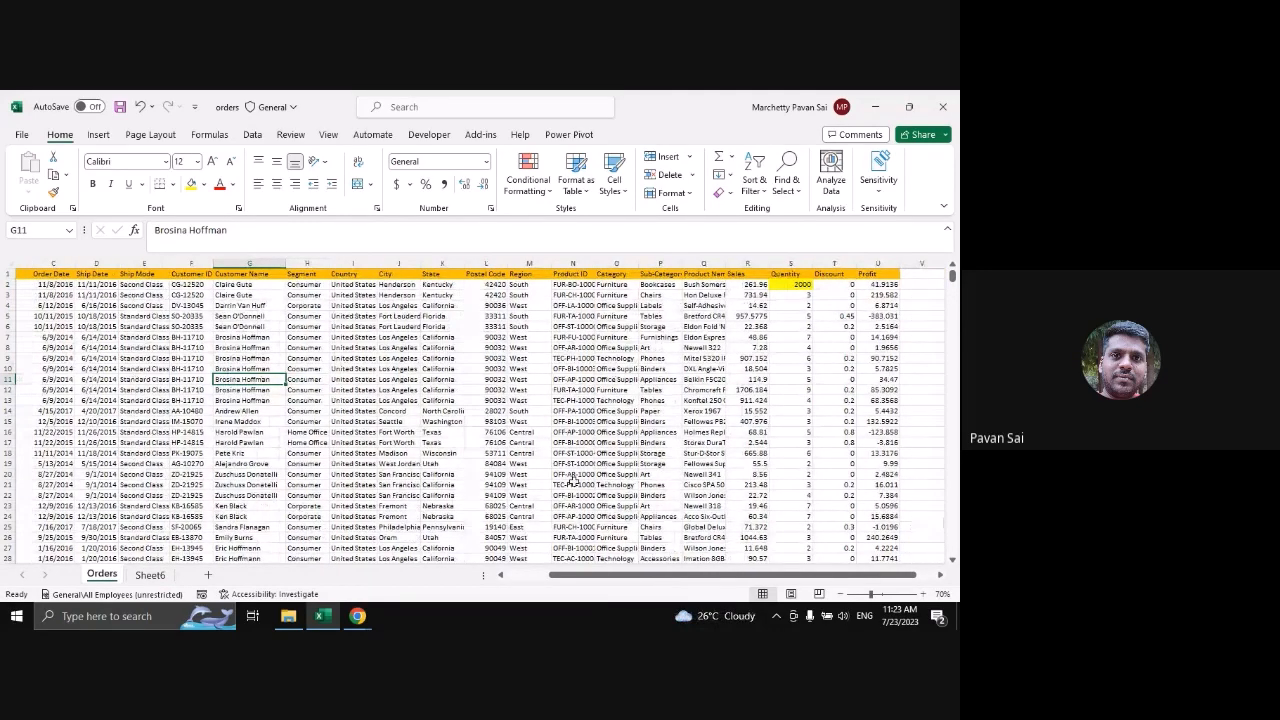
{"action": "left_click", "coordinate": [518, 577]}
{"action": "left_click_drag", "start_coordinate": [518, 580], "coordinate": [583, 579]}
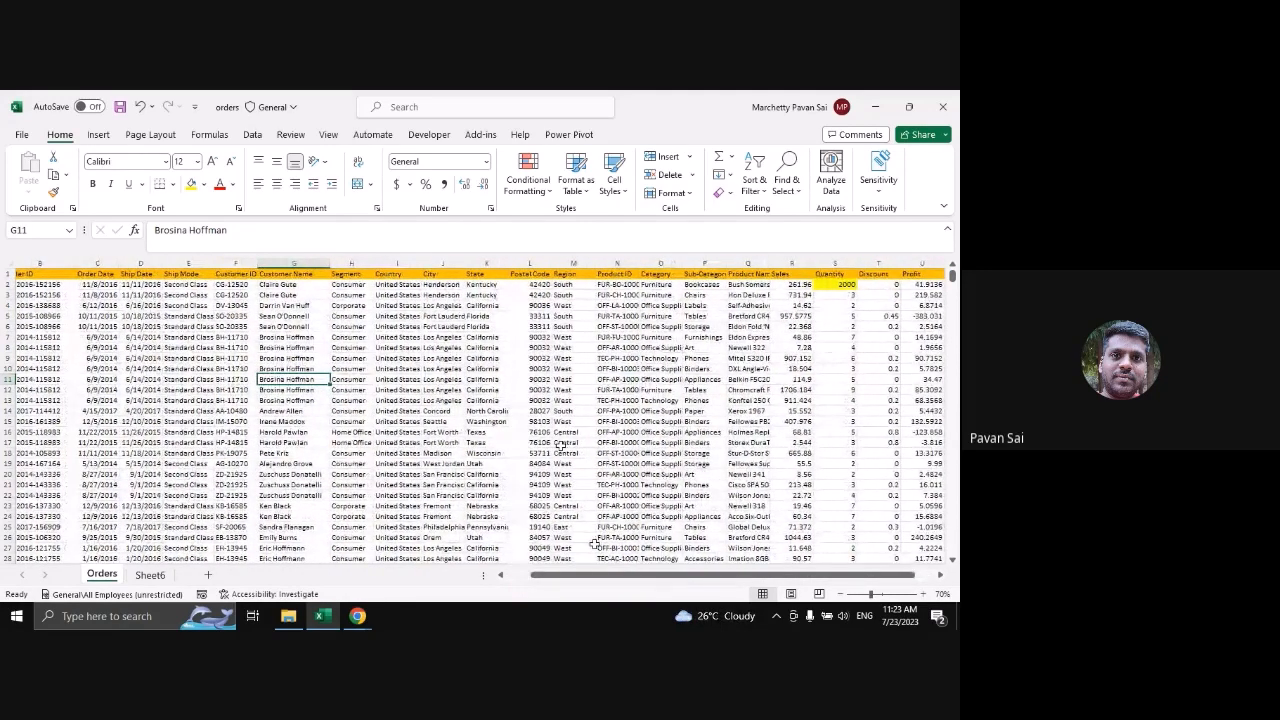
{"action": "left_click", "coordinate": [520, 578]}
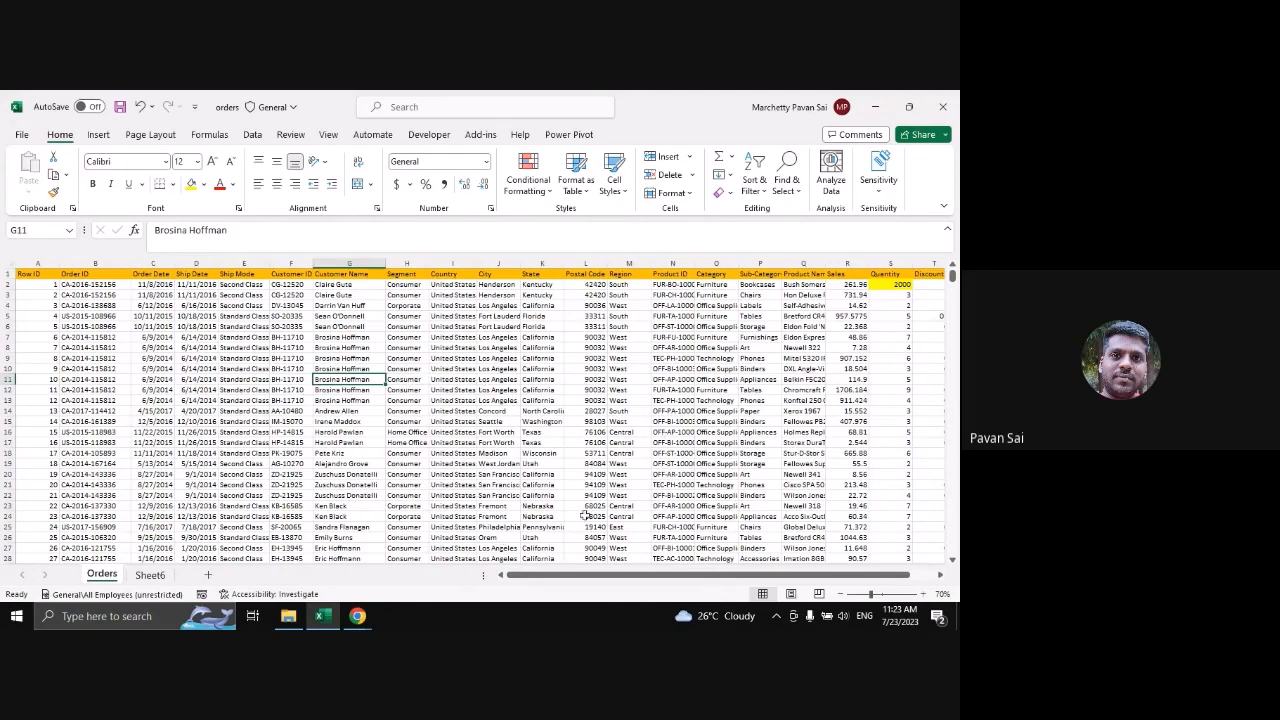
{"action": "left_click_drag", "start_coordinate": [562, 578], "coordinate": [535, 580]}
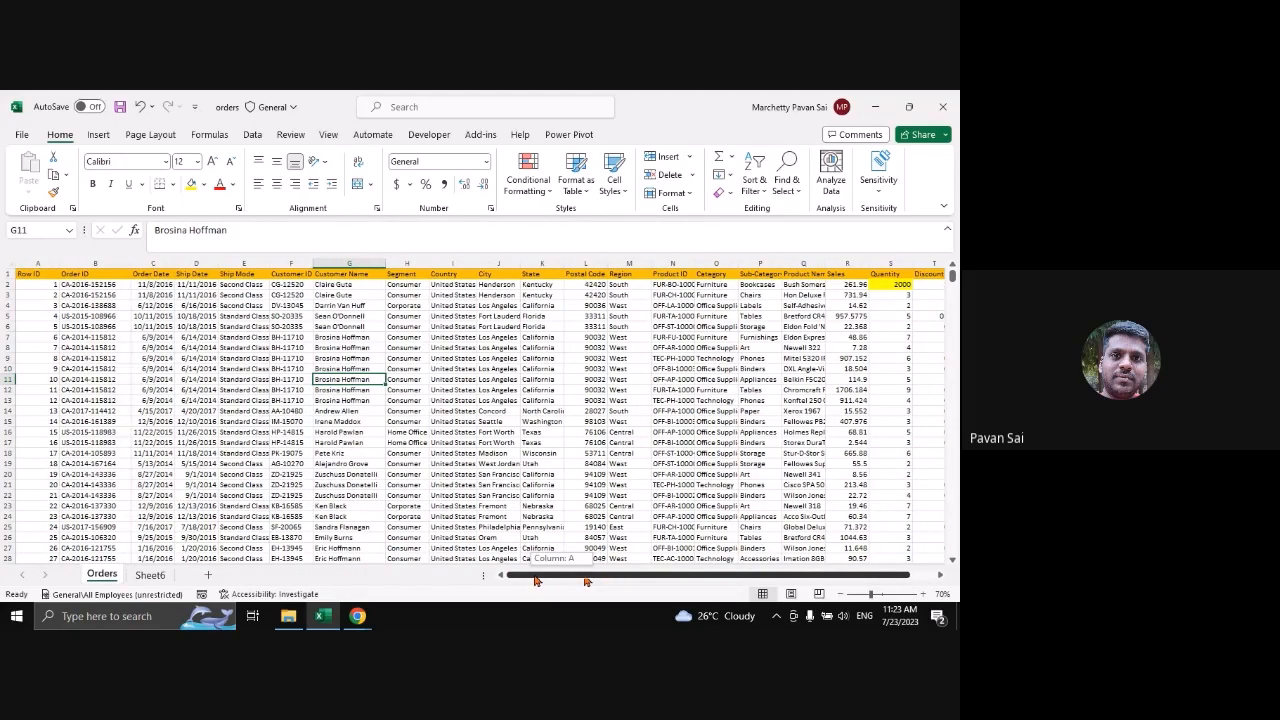
{"action": "left_click", "coordinate": [86, 263]}
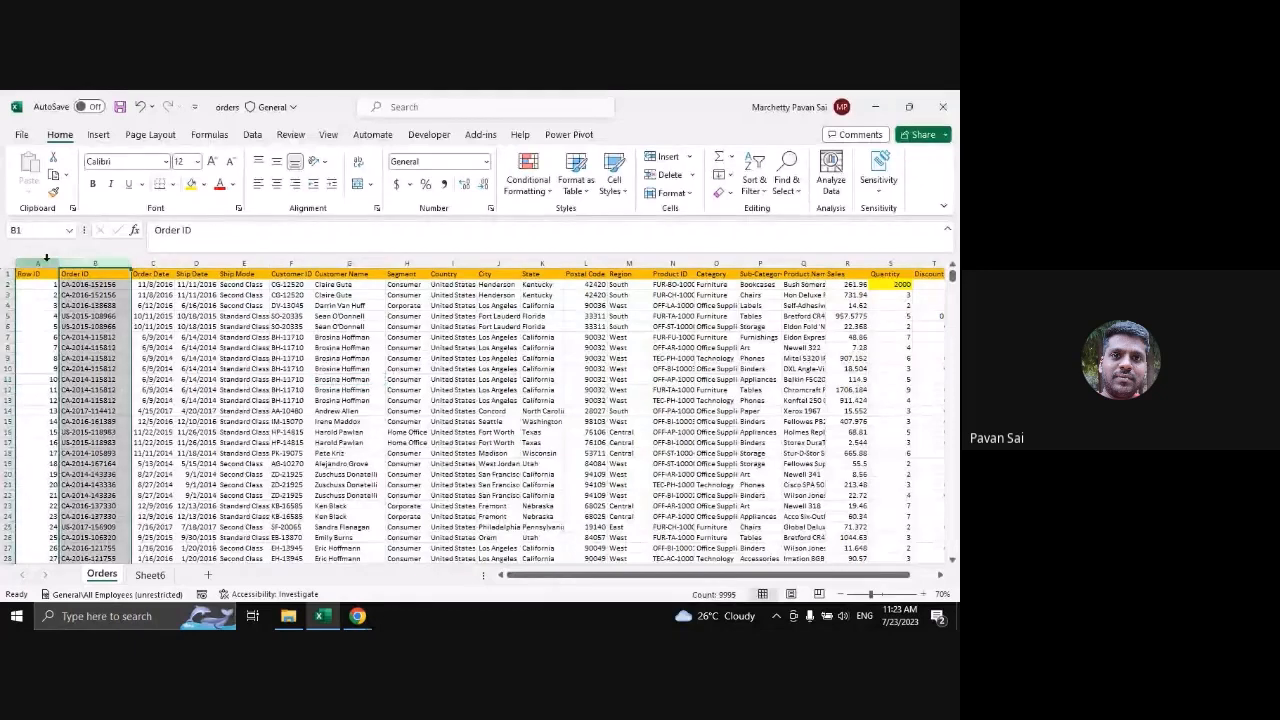
{"action": "left_click", "coordinate": [46, 263], "text": "ctrl"}
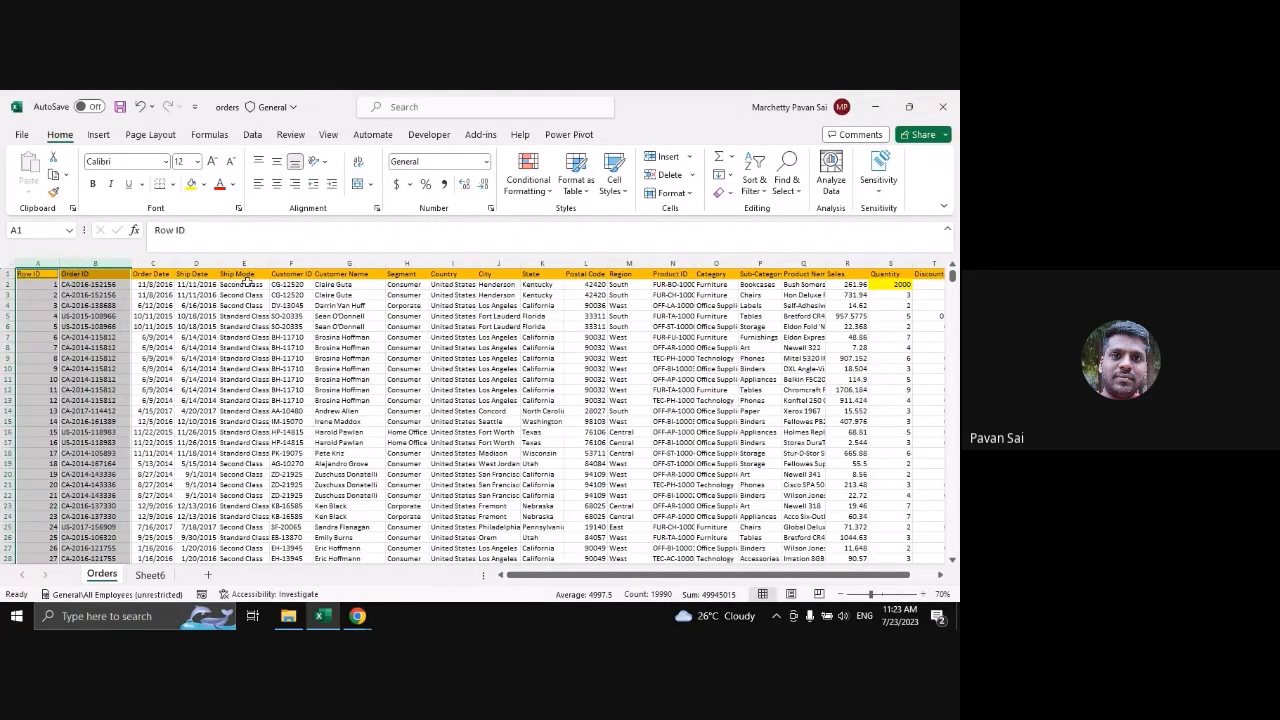
{"action": "left_click", "coordinate": [196, 263], "text": "ctrl"}
{"action": "left_click", "coordinate": [291, 263], "text": "ctrl"}
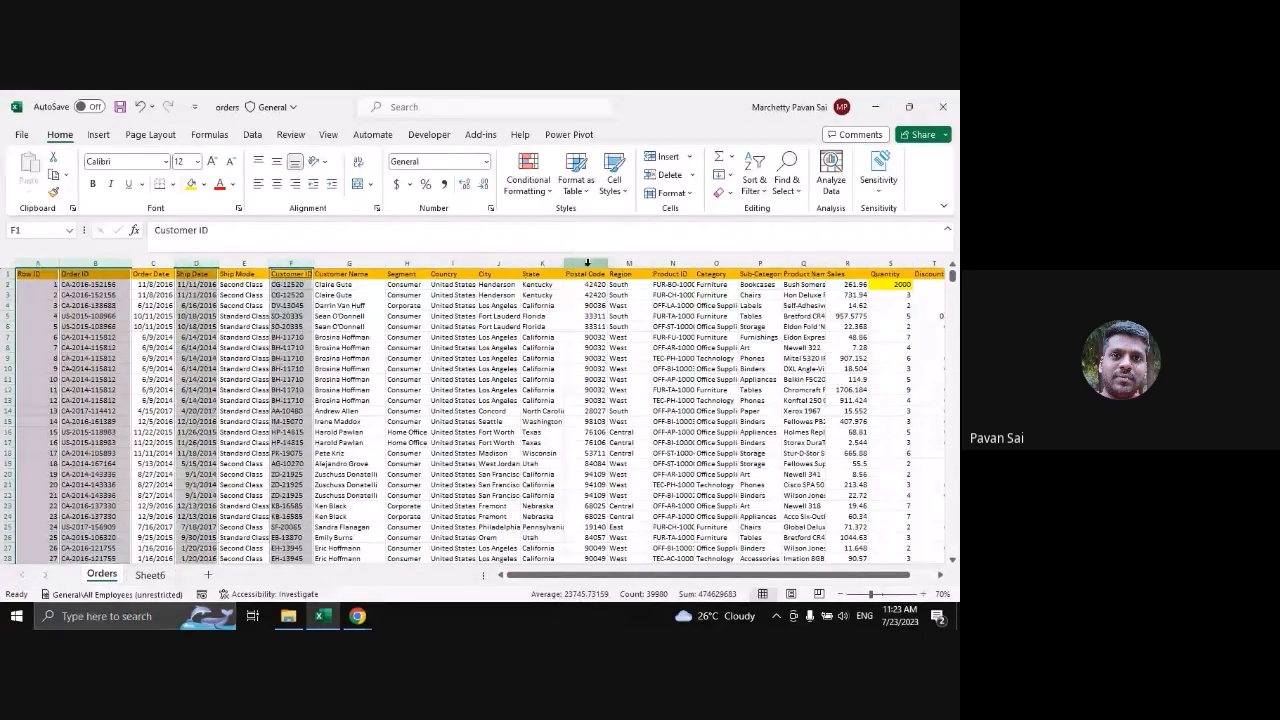
{"action": "left_click", "coordinate": [586, 263], "text": "ctrl"}
{"action": "left_click", "coordinate": [672, 263], "text": "ctrl"}
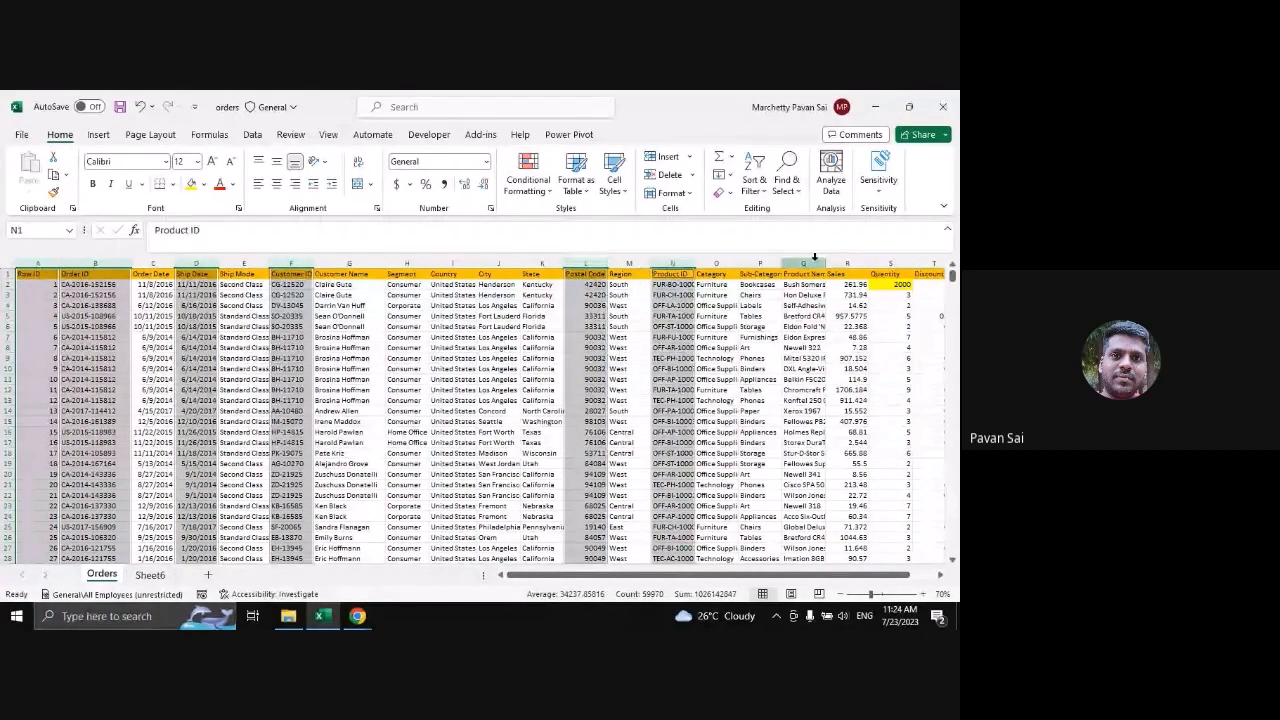
{"action": "left_click", "coordinate": [892, 263], "text": "ctrl"}
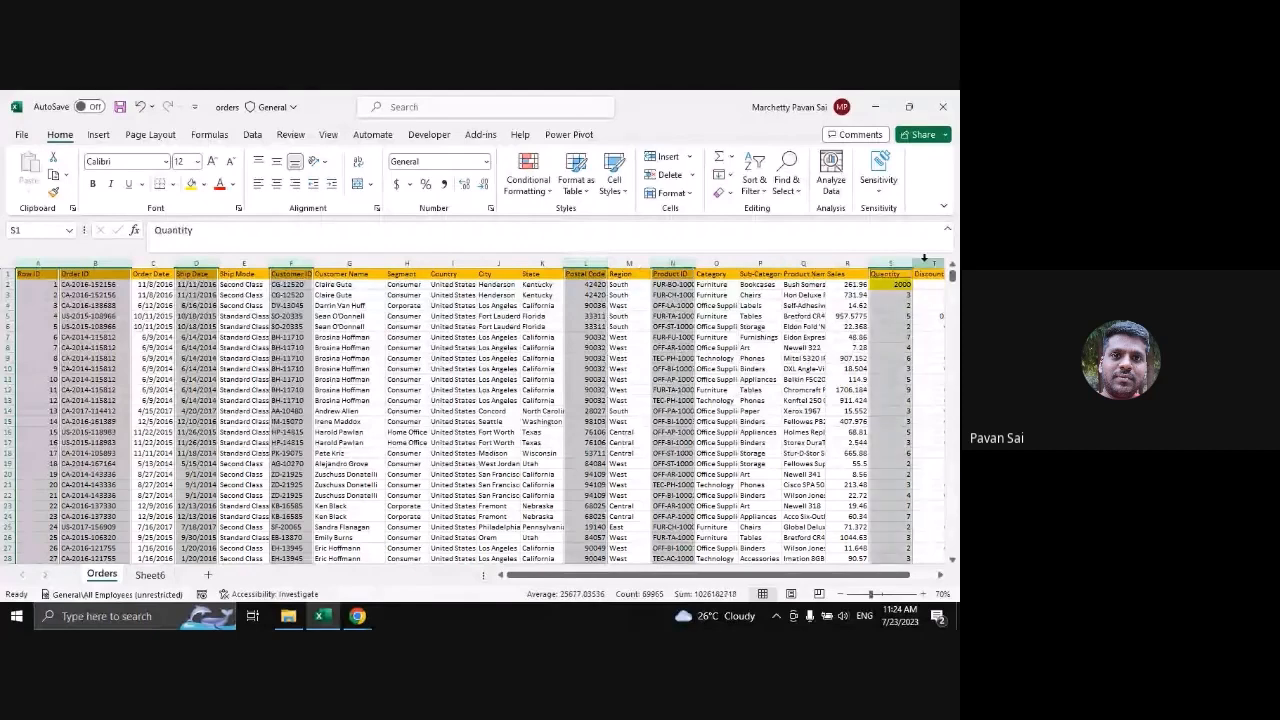
{"action": "left_click", "coordinate": [925, 262], "text": "ctrl"}
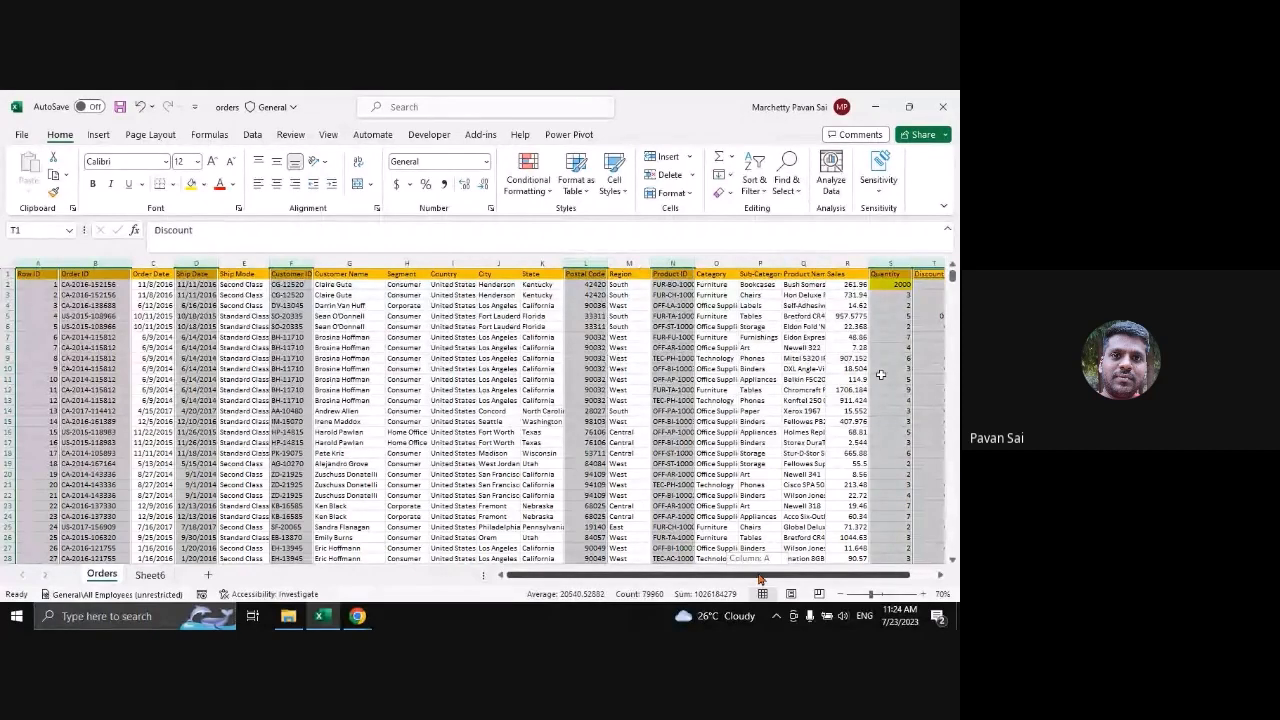
{"action": "scroll", "coordinate": [760, 578], "scroll_direction": "right", "scroll_amount": 1}
{"action": "left_click", "coordinate": [930, 262], "text": "ctrl"}
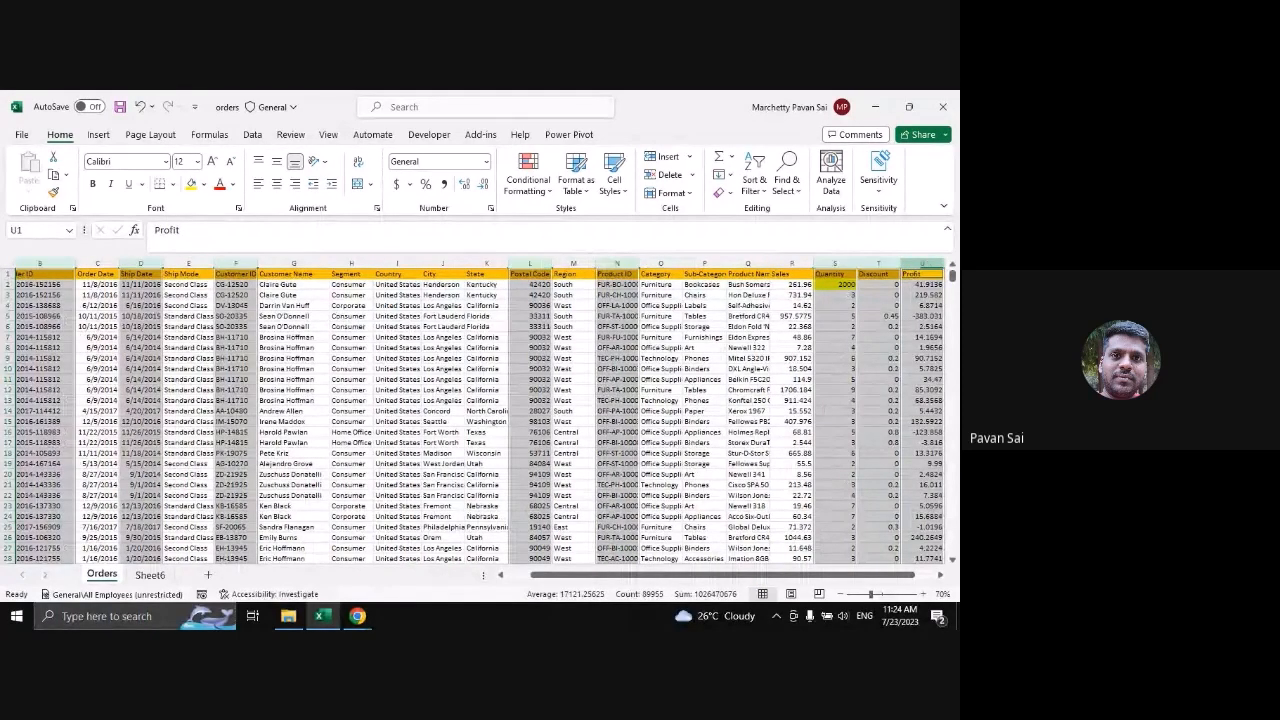
{"action": "key", "text": "ctrl+minus"}
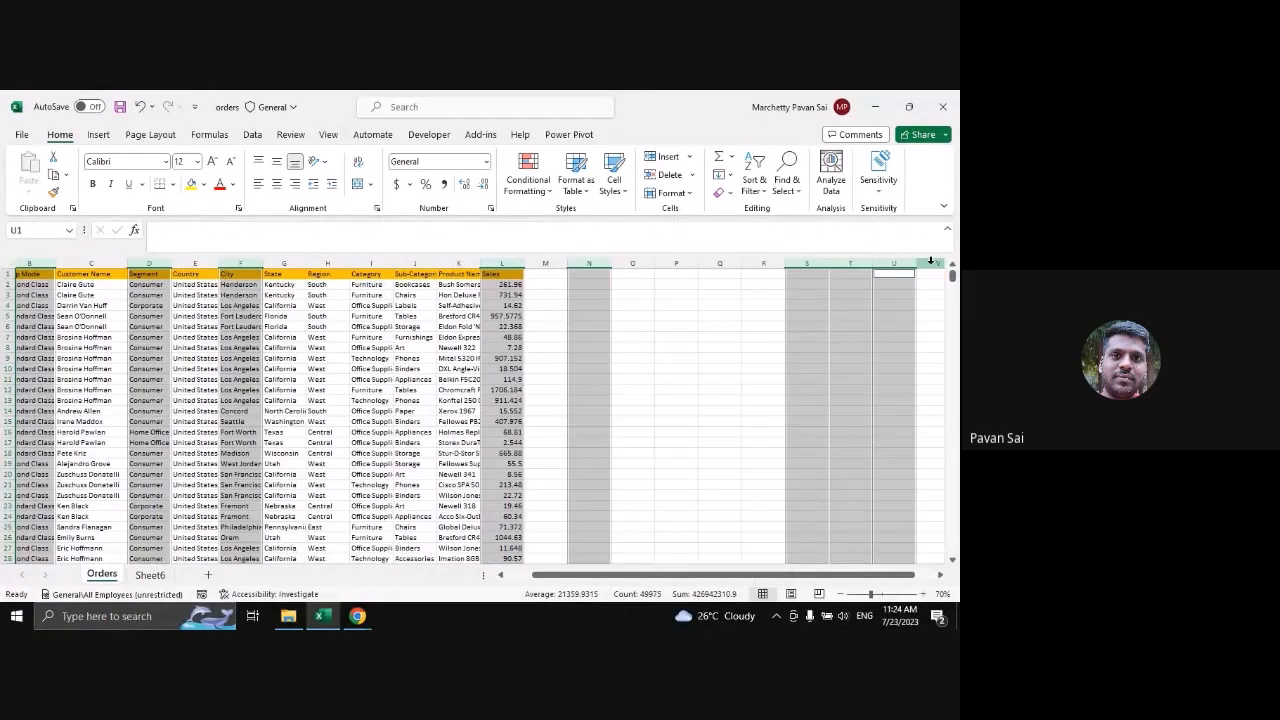
Widen the Product Name column on the Orders sheet to fit its contents, then narrow it to a moderate width
{"action": "left_click", "coordinate": [66, 275]}
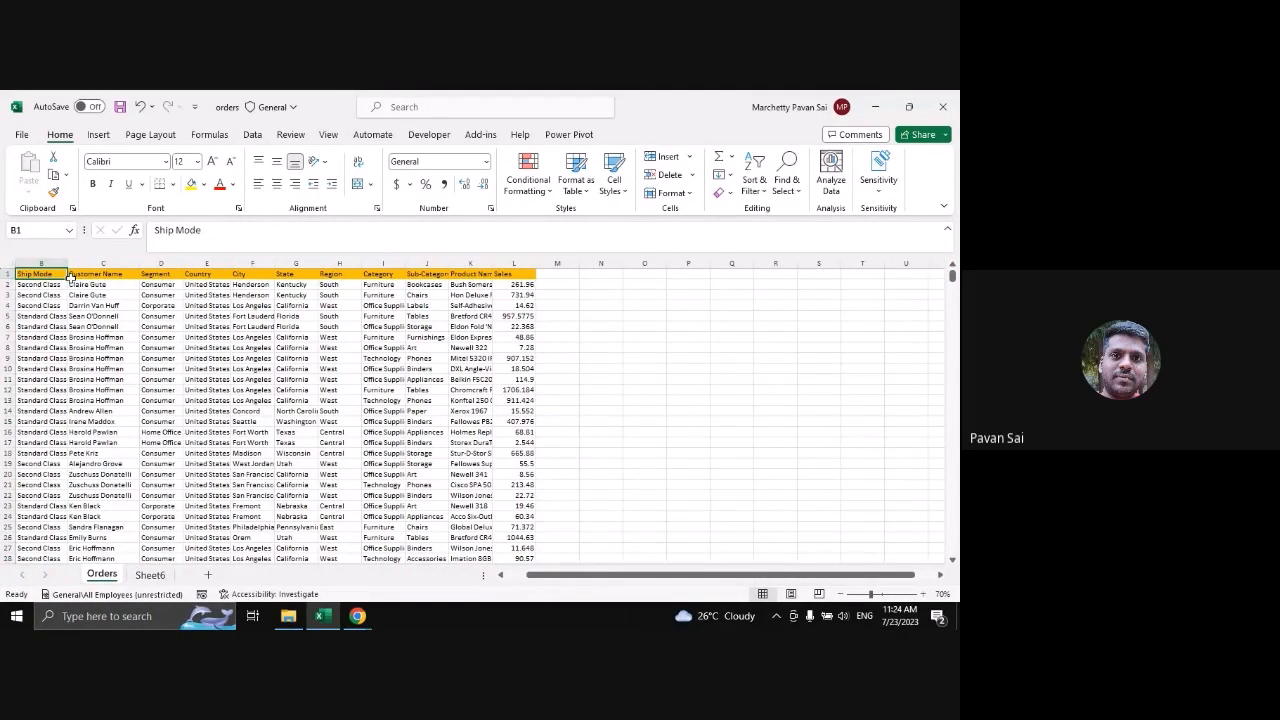
{"action": "key", "text": "ctrl+shift+Right"}
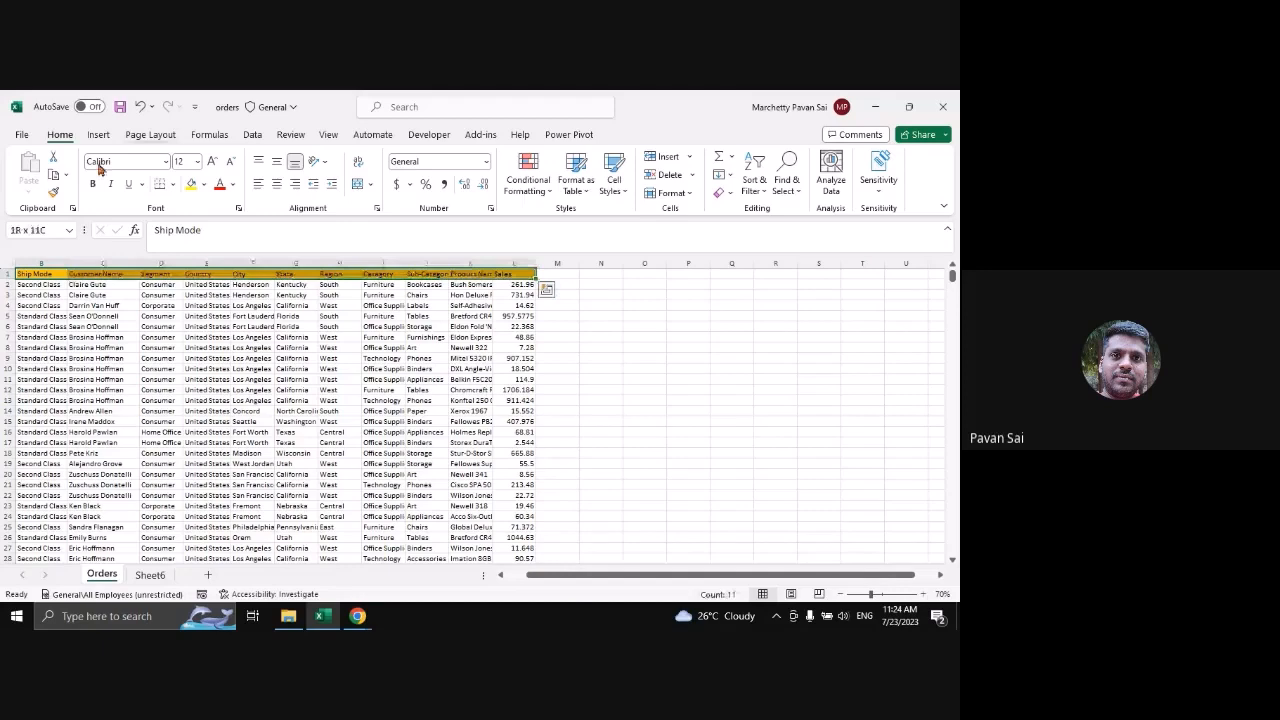
{"action": "scroll", "coordinate": [377, 331], "scroll_direction": "up", "scroll_amount": 1}
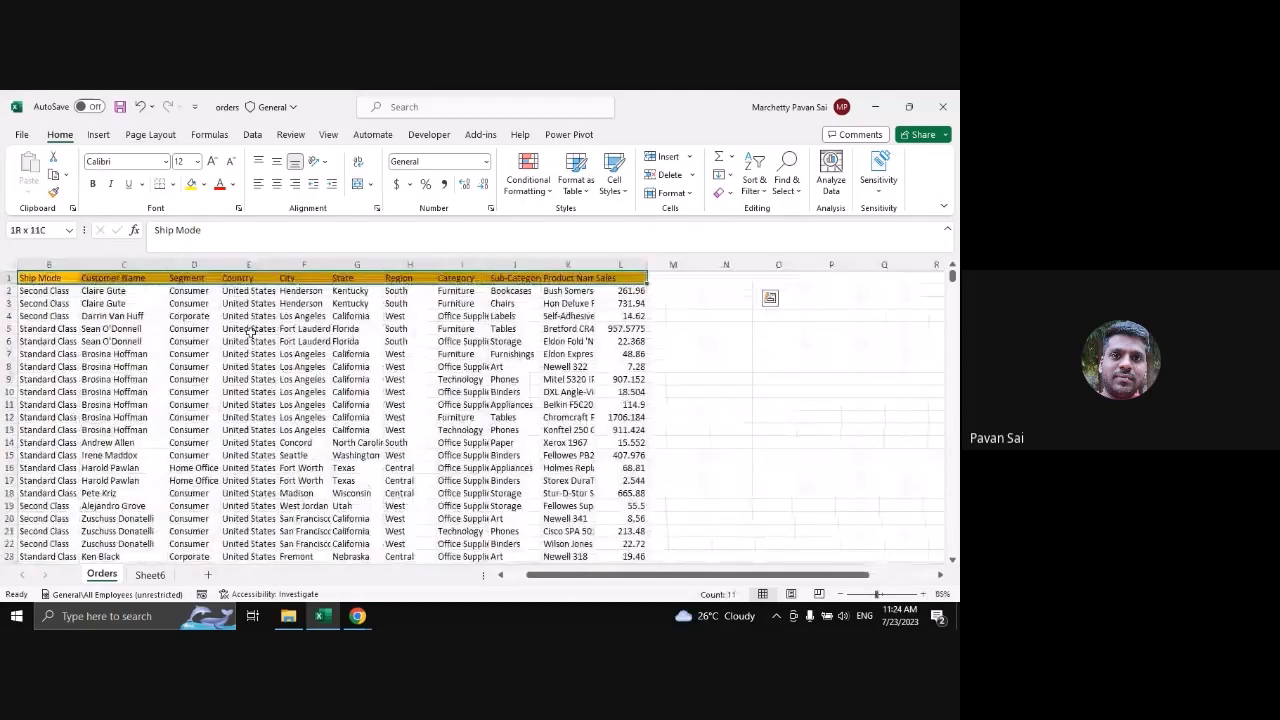
{"action": "scroll", "coordinate": [250, 331], "scroll_direction": "up", "scroll_amount": 1}
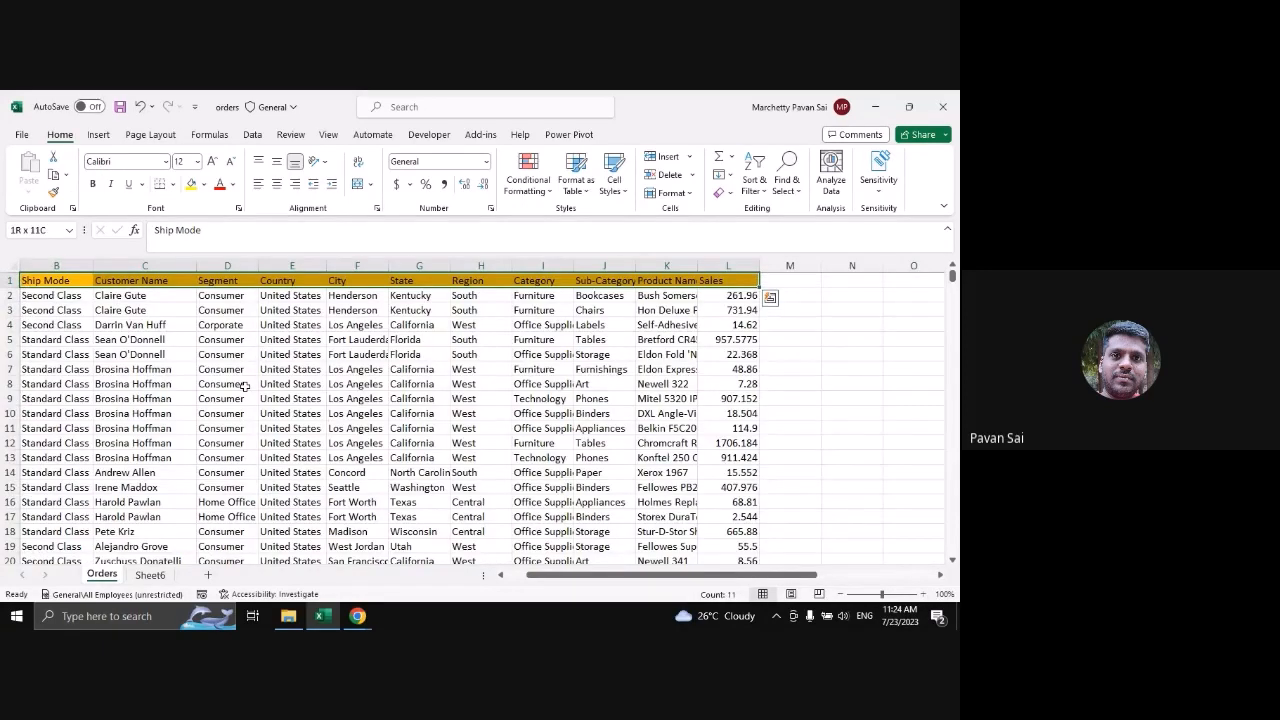
{"action": "double_click", "coordinate": [698, 265]}
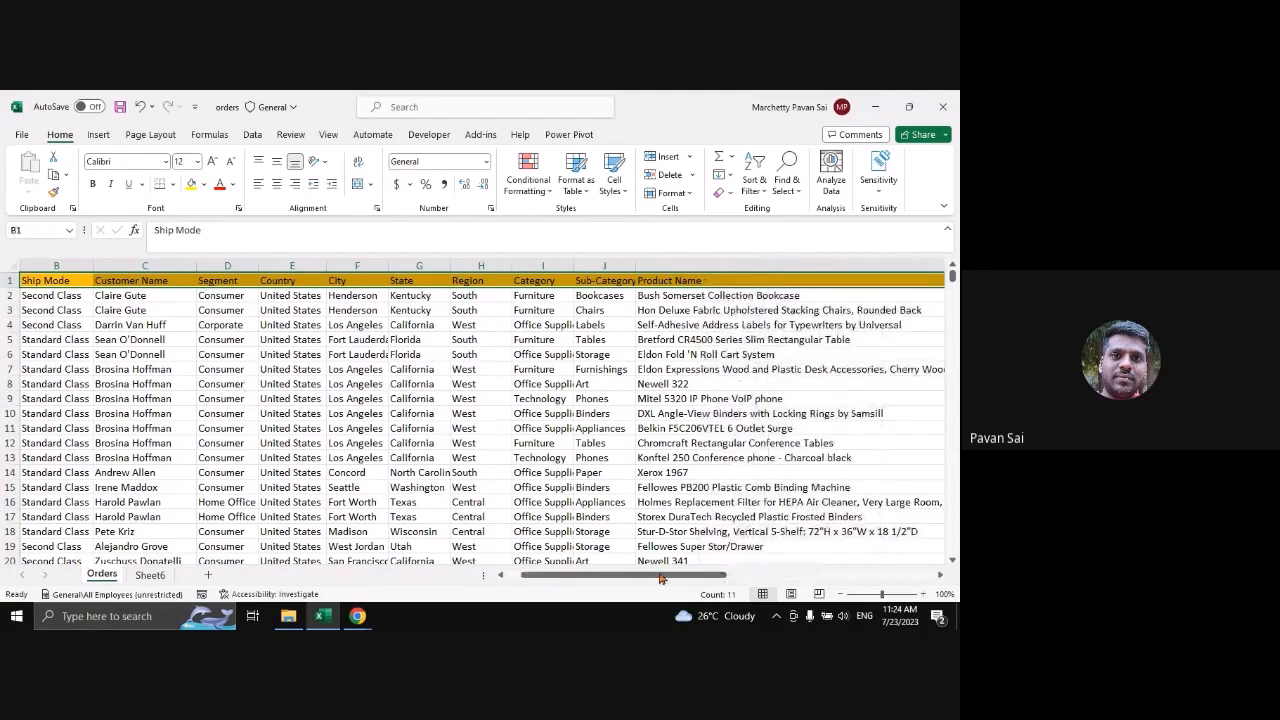
{"action": "left_click_drag", "start_coordinate": [660, 576], "coordinate": [751, 574]}
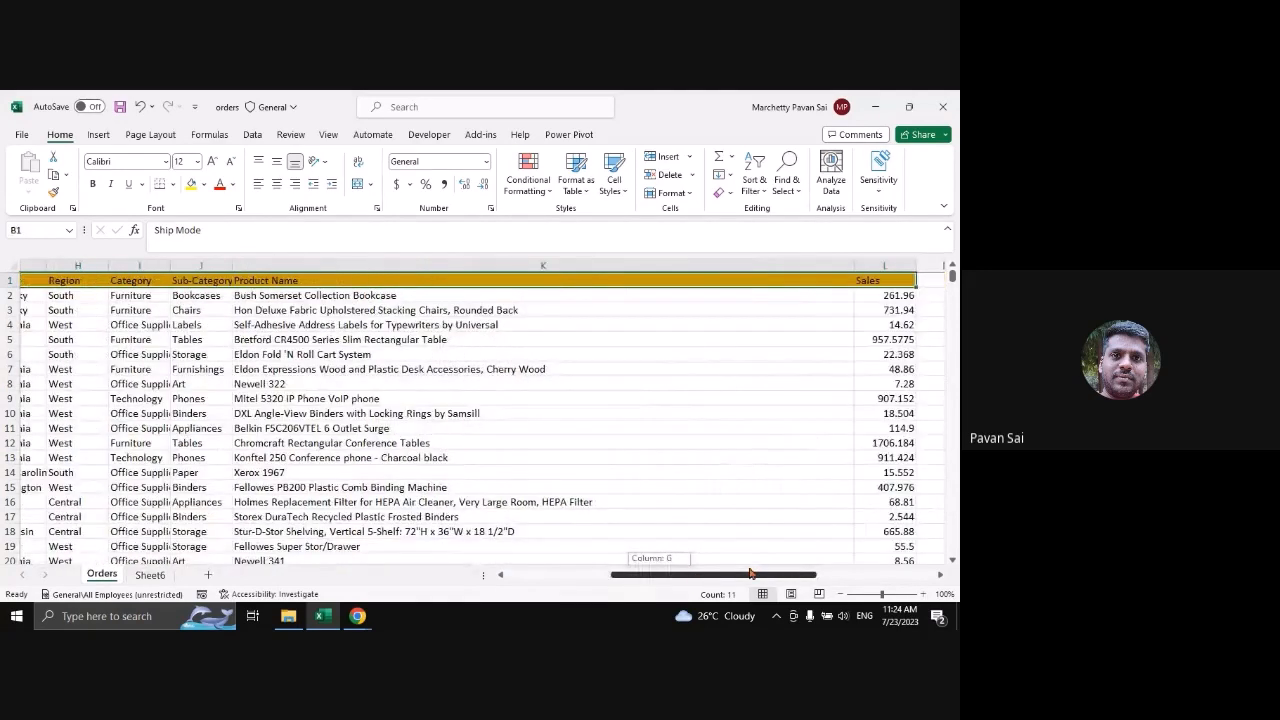
{"action": "left_click_drag", "start_coordinate": [854, 266], "coordinate": [536, 280]}
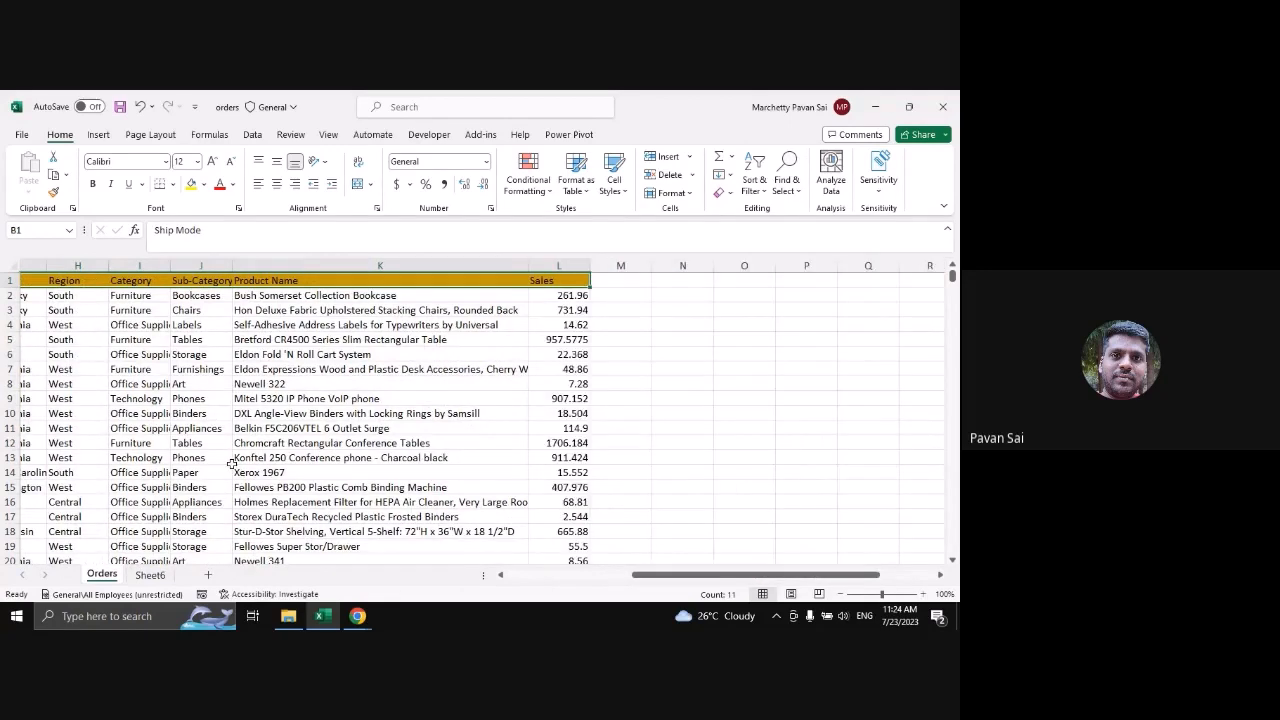
{"action": "left_click_drag", "start_coordinate": [669, 576], "coordinate": [505, 578]}
{"action": "scroll", "coordinate": [443, 487], "scroll_direction": "down", "scroll_amount": 1}
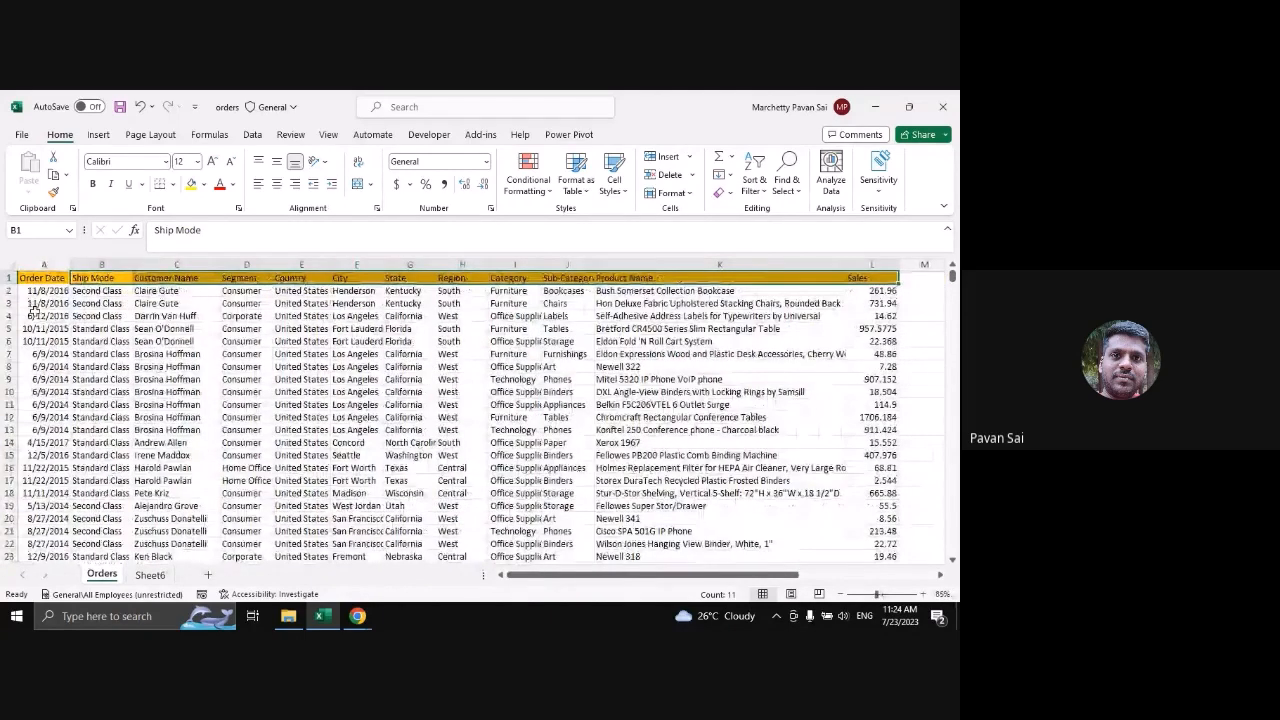
Delete the Sheet6 worksheet containing the file extension notes
{"action": "left_click", "coordinate": [38, 303]}
{"action": "key", "text": "ctrl+Down"}
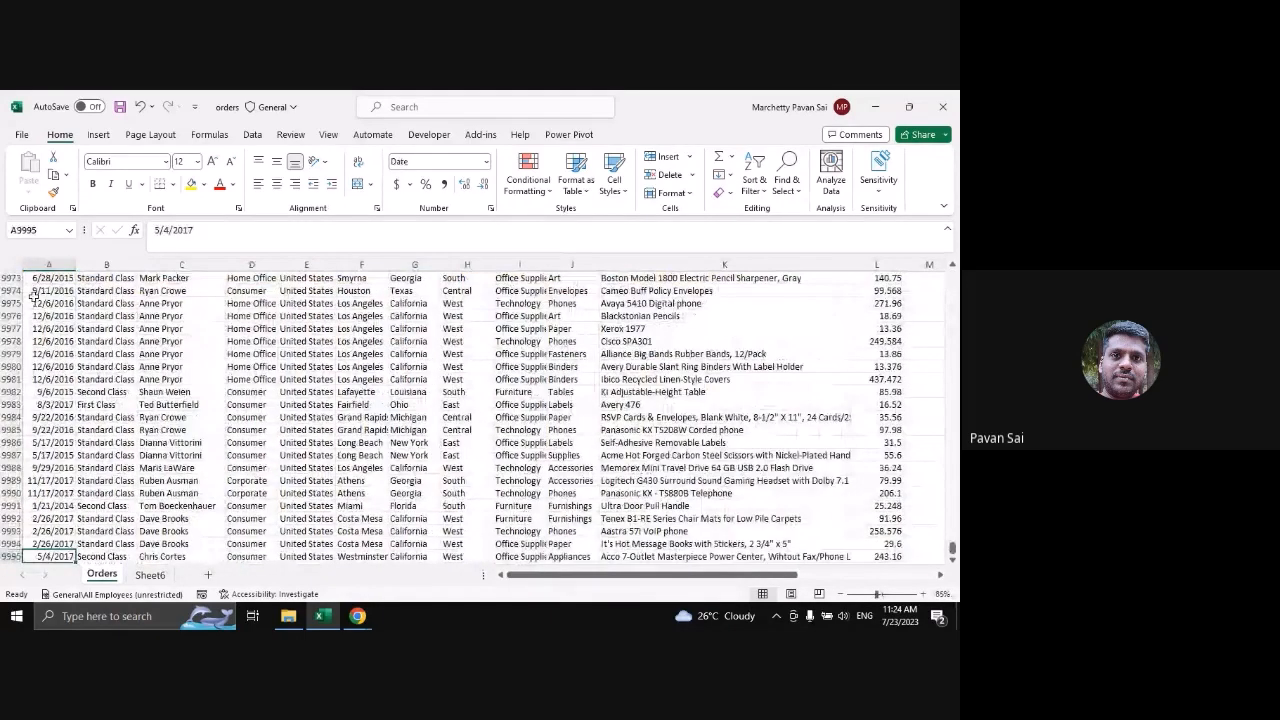
{"action": "key", "text": "ctrl+Up"}
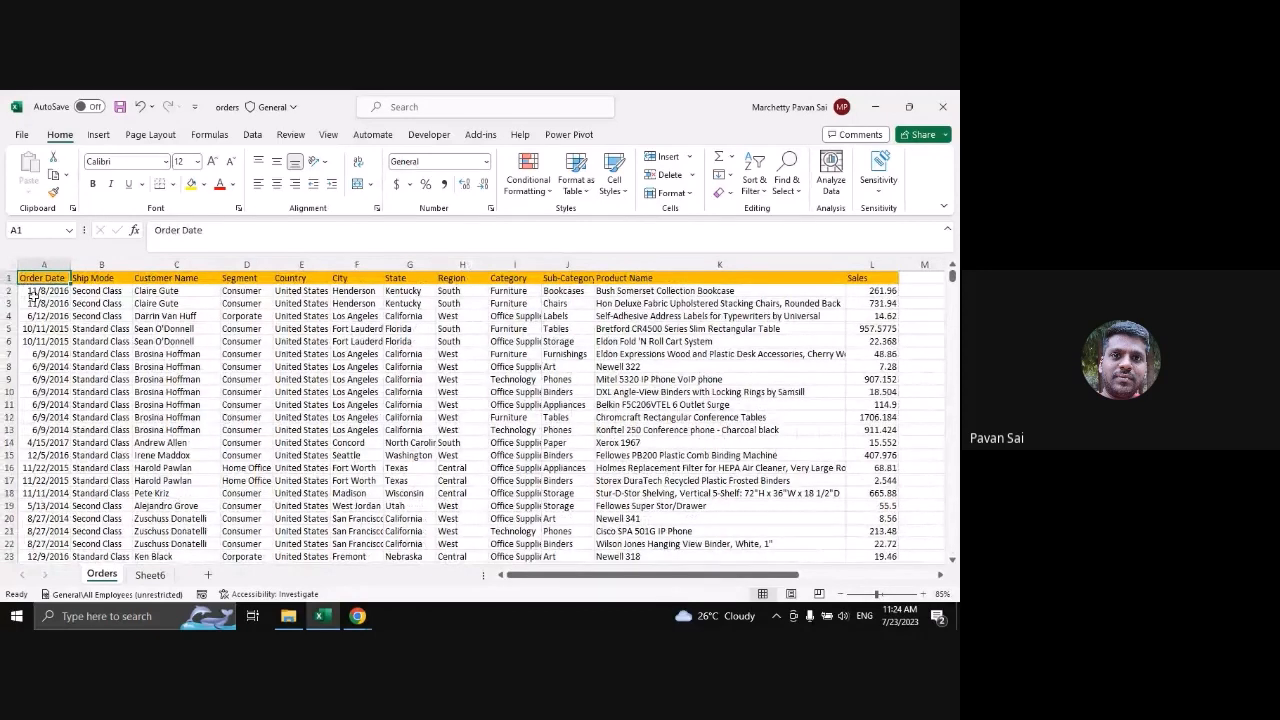
{"action": "right_click", "coordinate": [149, 577]}
{"action": "left_click", "coordinate": [200, 385]}
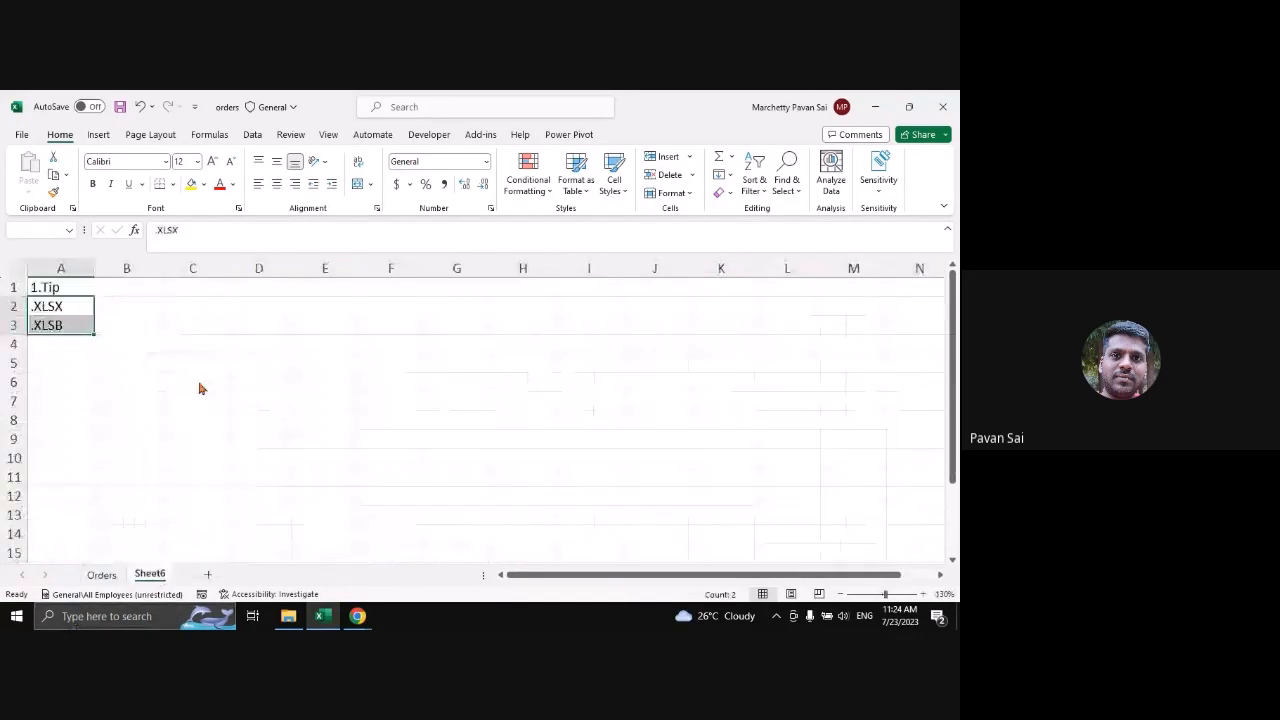
{"action": "left_click", "coordinate": [451, 391]}
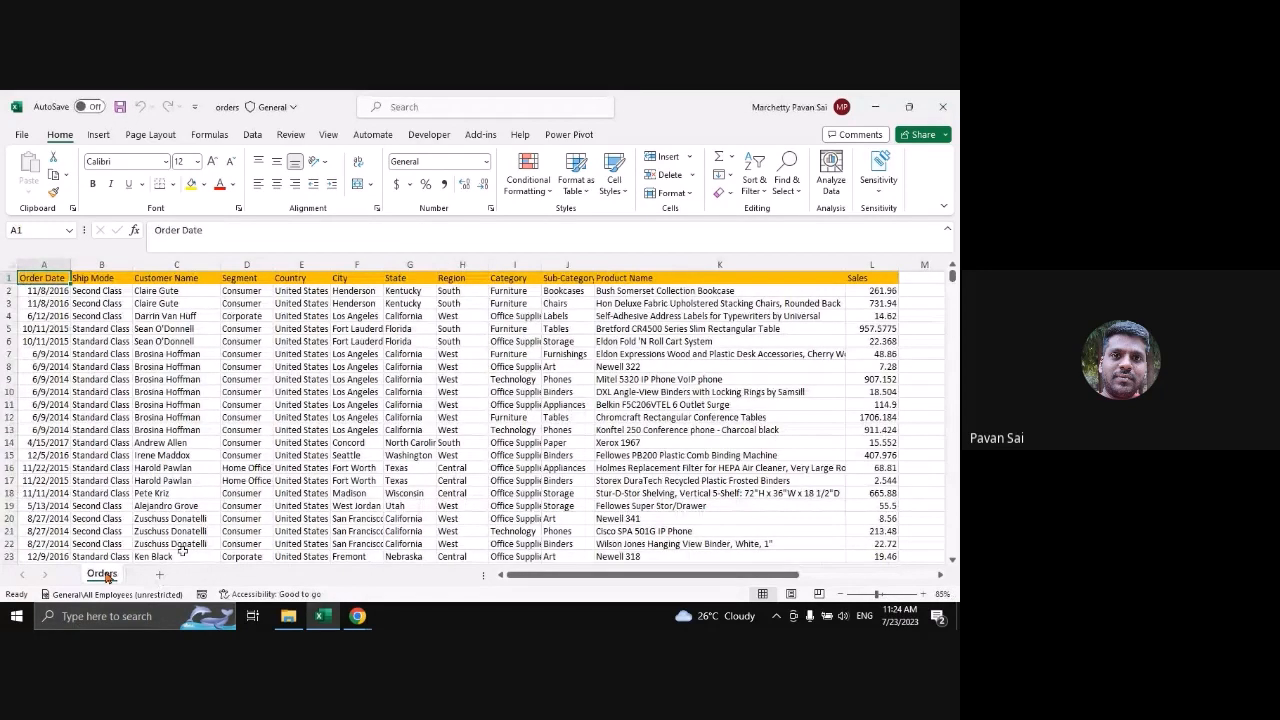
Insert a PivotTable from Orders!$A$1:$L$9995 on a new worksheet and enlarge the field areas below the field list
{"action": "left_click", "coordinate": [98, 134]}
{"action": "left_click", "coordinate": [30, 178]}
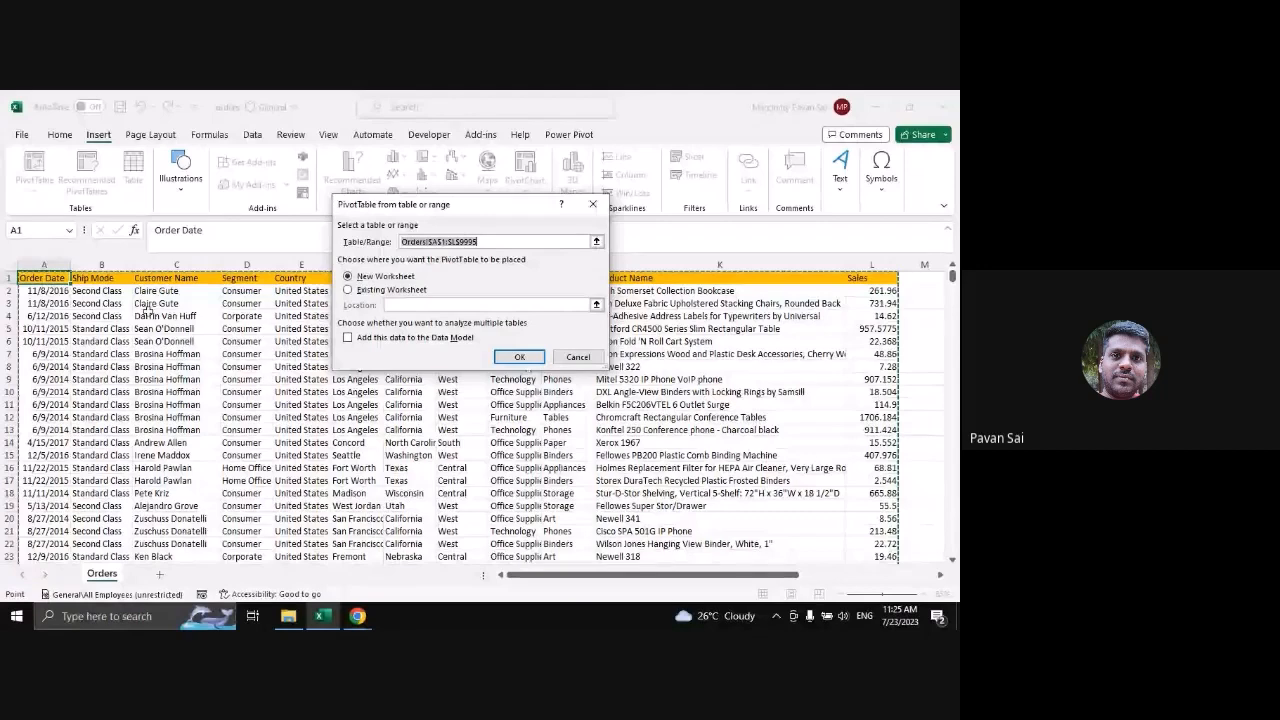
{"action": "left_click", "coordinate": [467, 242]}
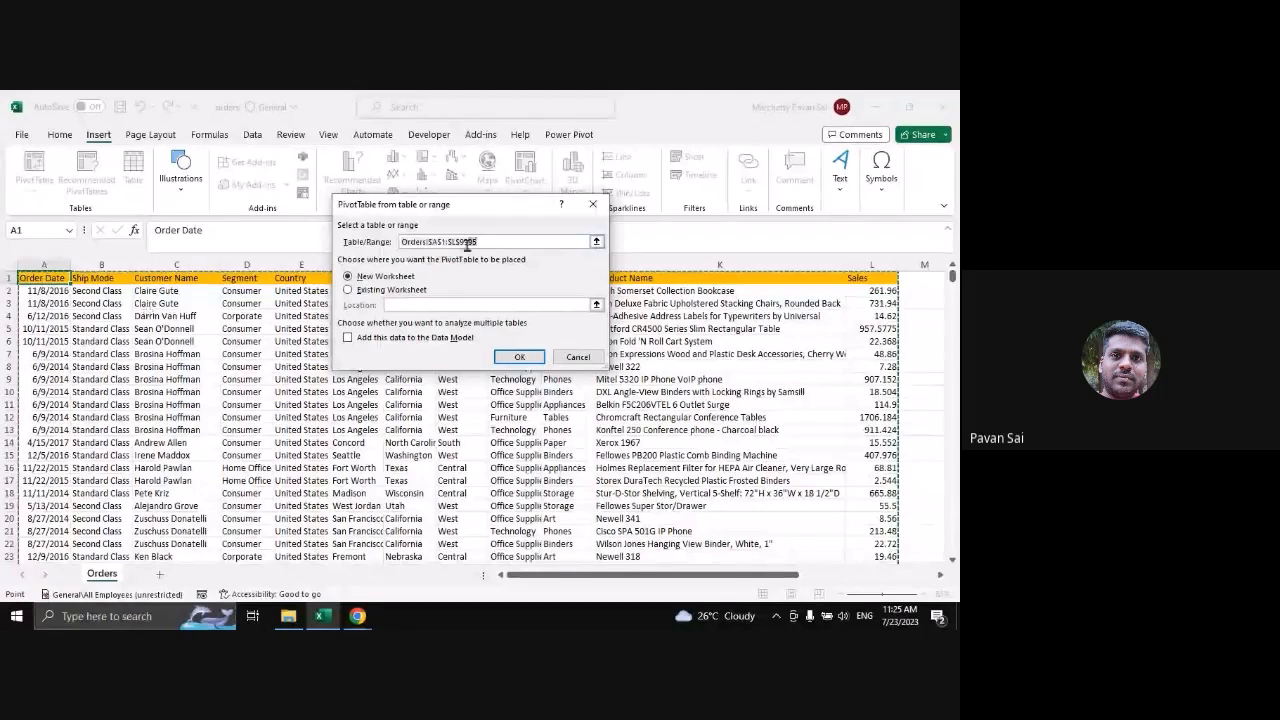
{"action": "left_click_drag", "start_coordinate": [467, 243], "coordinate": [380, 292]}
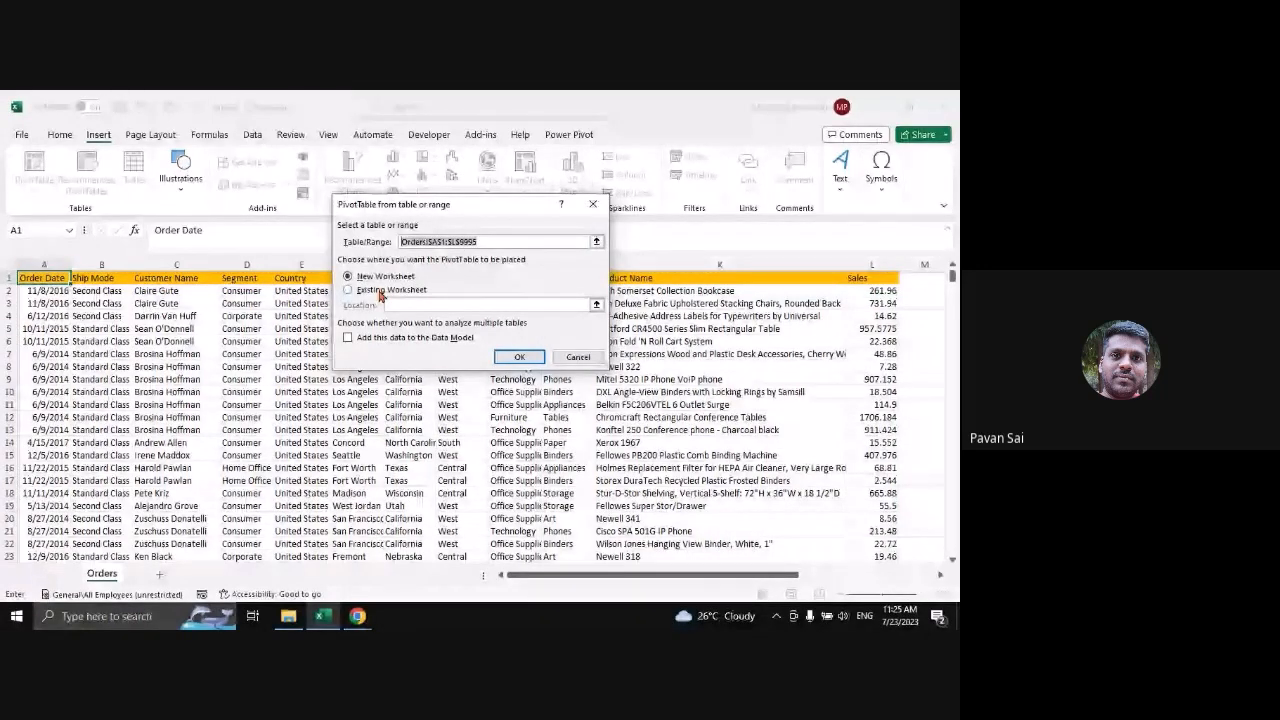
{"action": "left_click", "coordinate": [538, 357]}
{"action": "scroll", "coordinate": [176, 441], "scroll_direction": "down", "scroll_amount": 2}
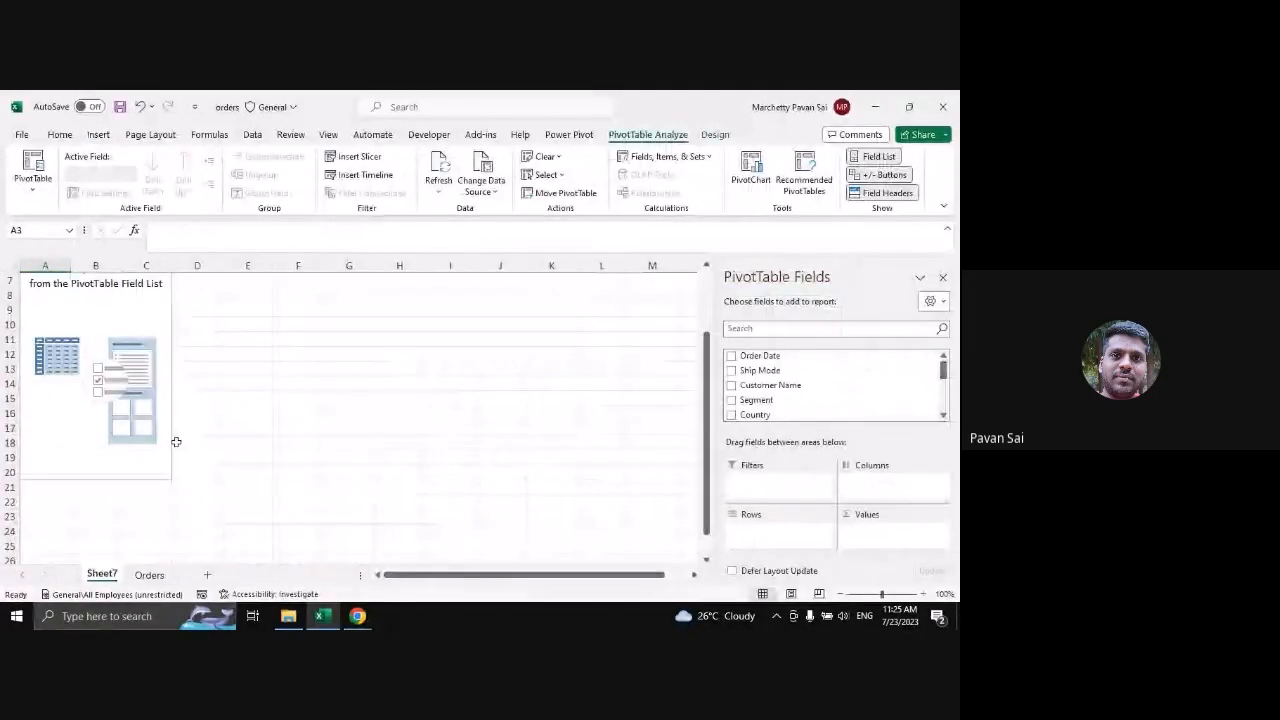
{"action": "scroll", "coordinate": [176, 441], "scroll_direction": "up", "scroll_amount": 2}
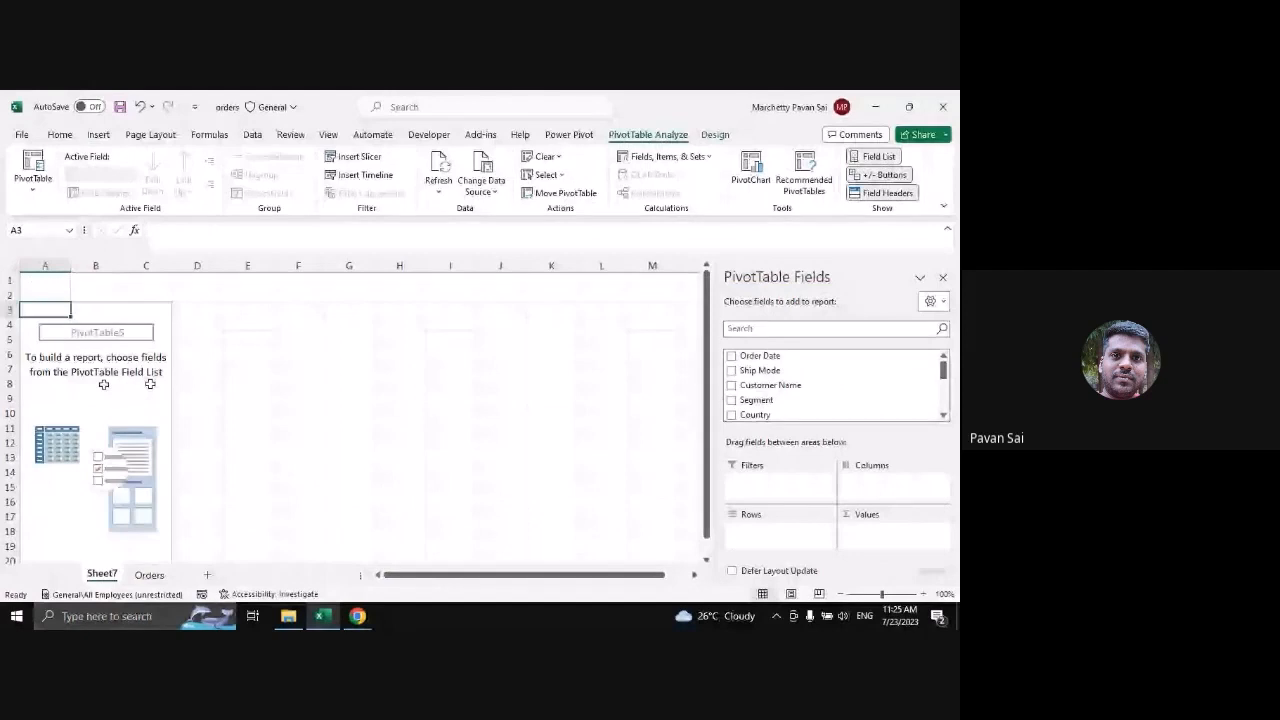
{"action": "left_click", "coordinate": [103, 384]}
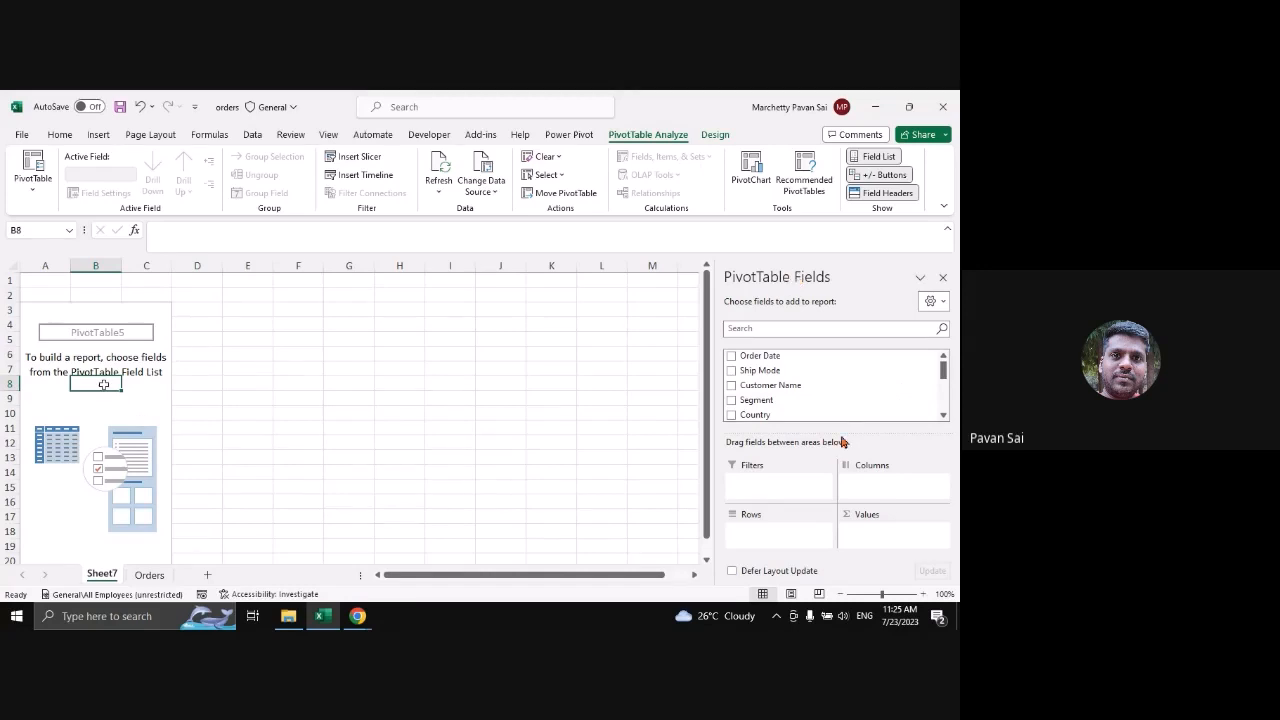
{"action": "left_click_drag", "start_coordinate": [840, 437], "coordinate": [838, 419]}
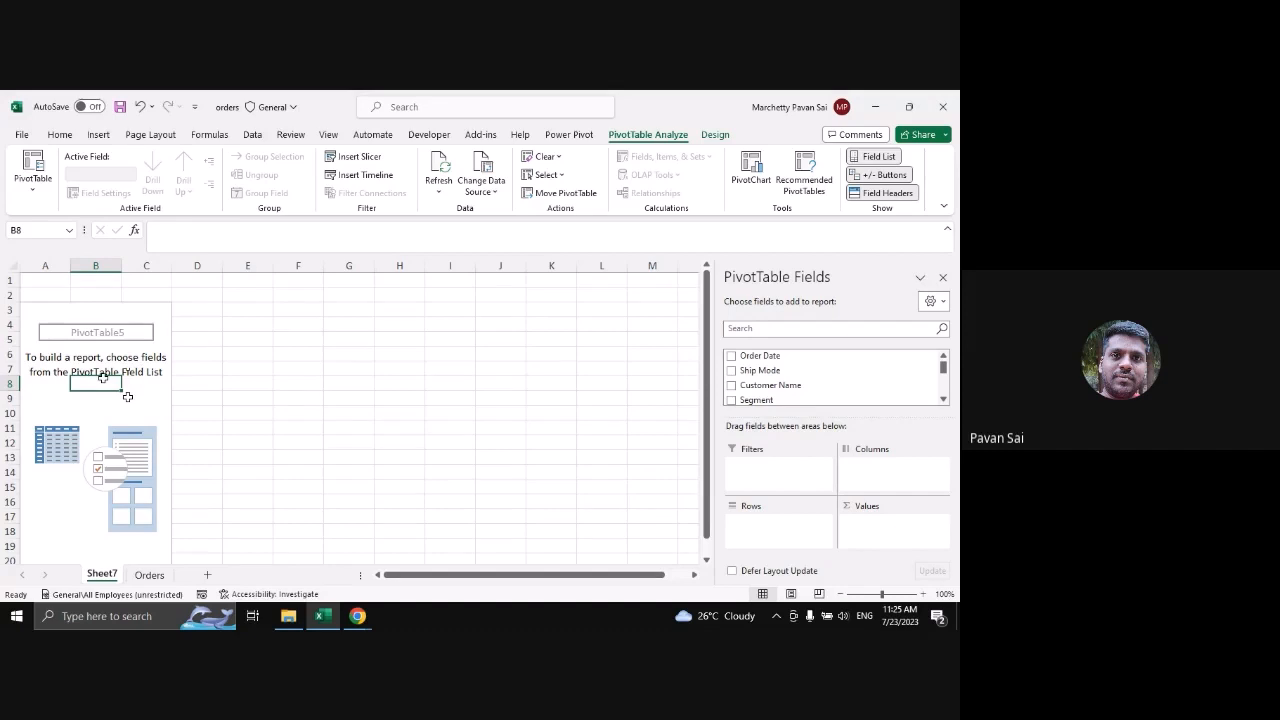
Enable the classic PivotTable layout with dragging of fields in the grid in the PivotTable's display options
{"action": "right_click", "coordinate": [112, 366]}
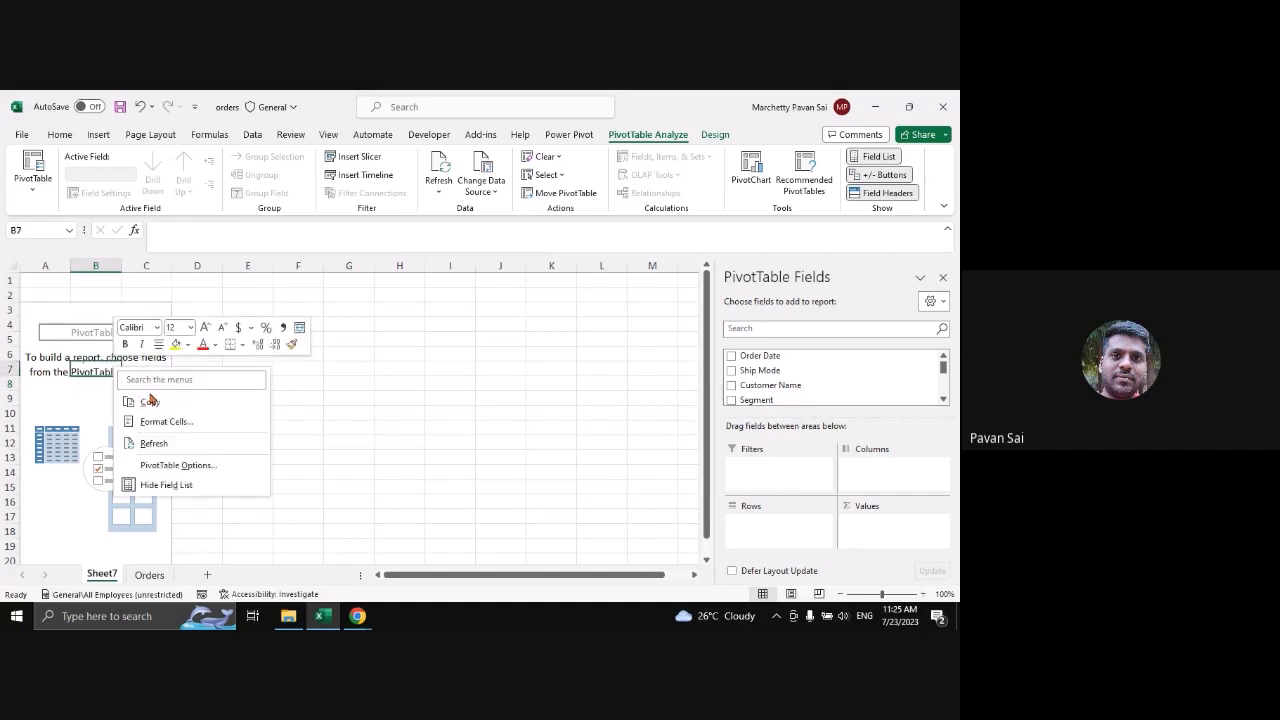
{"action": "left_click", "coordinate": [214, 462]}
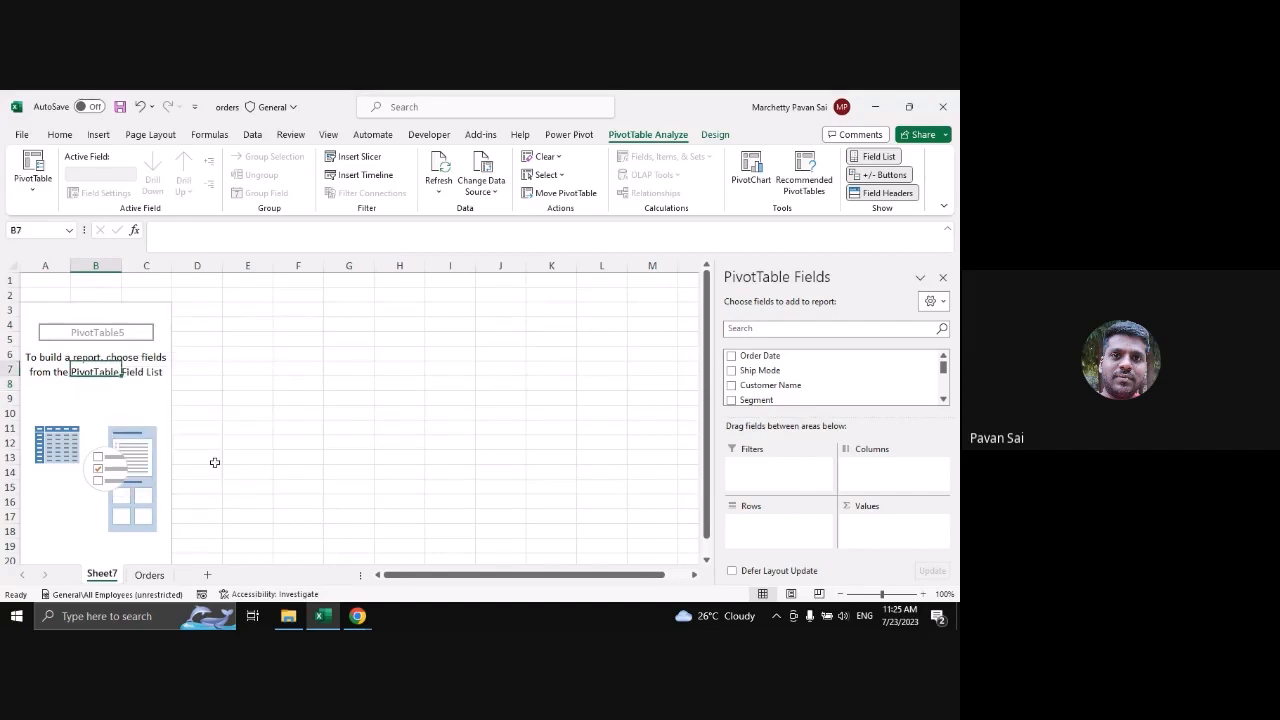
{"action": "left_click", "coordinate": [228, 319]}
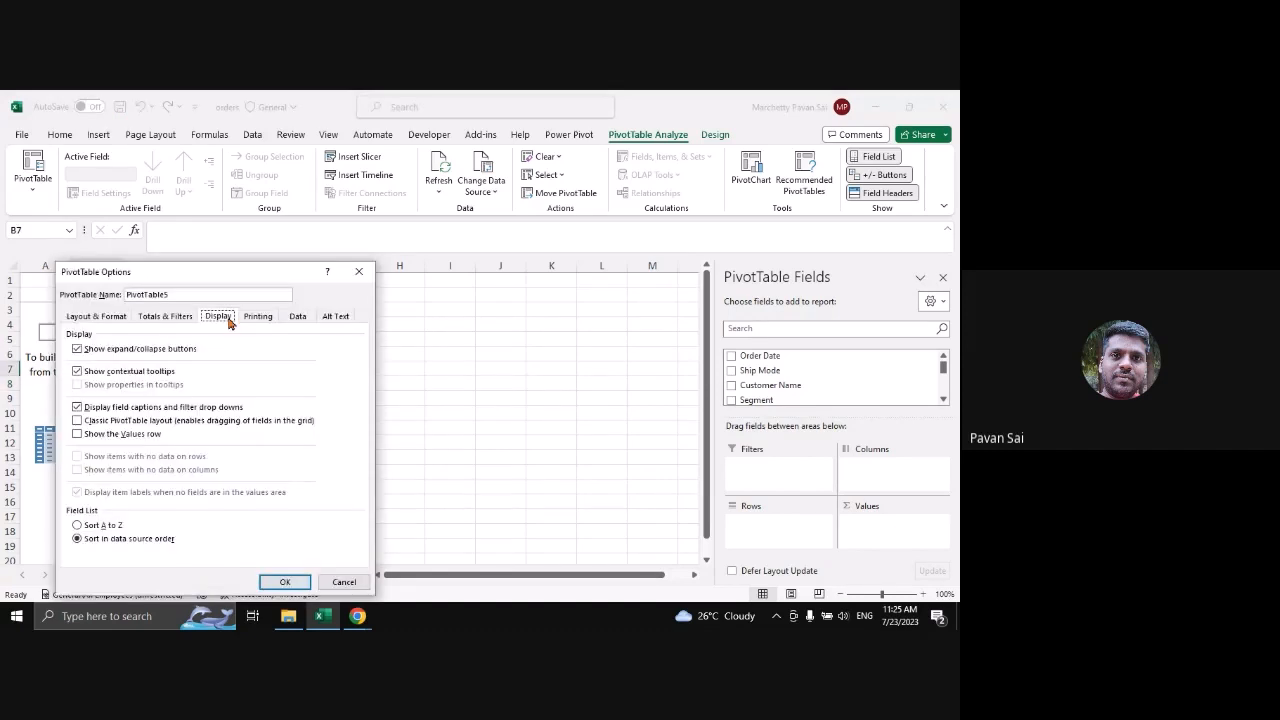
{"action": "left_click", "coordinate": [134, 422]}
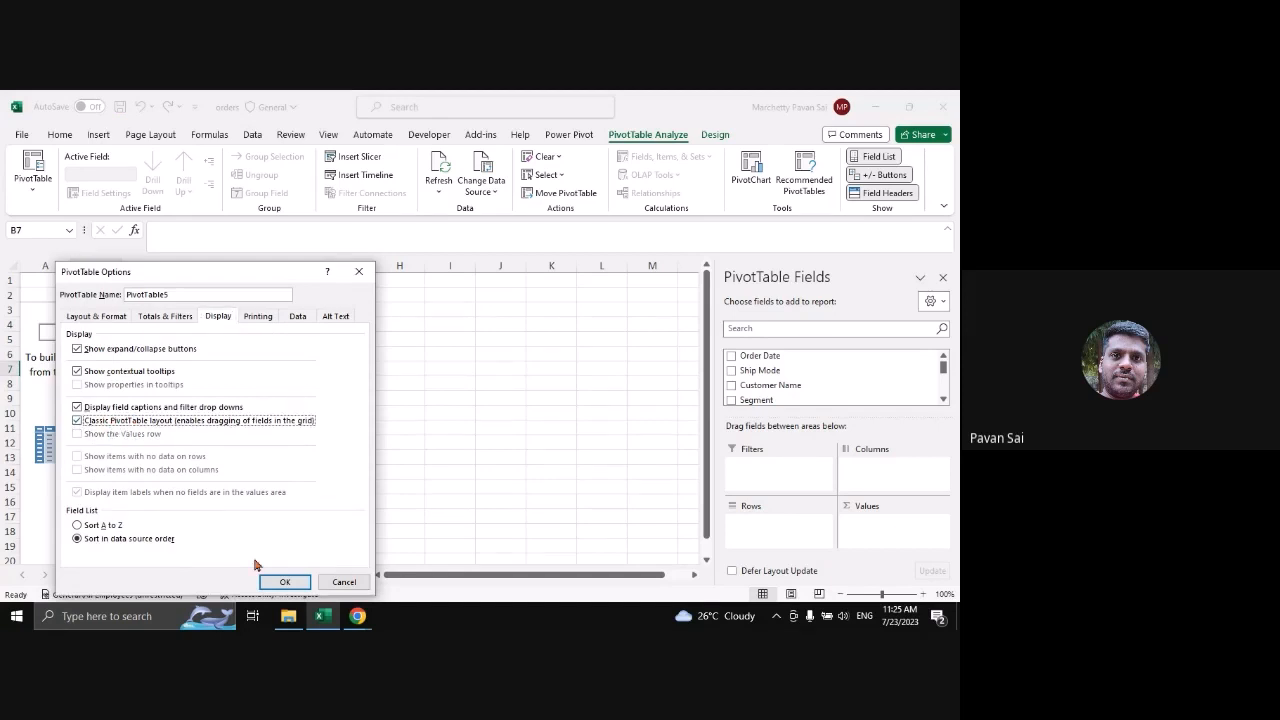
{"action": "left_click", "coordinate": [283, 581]}
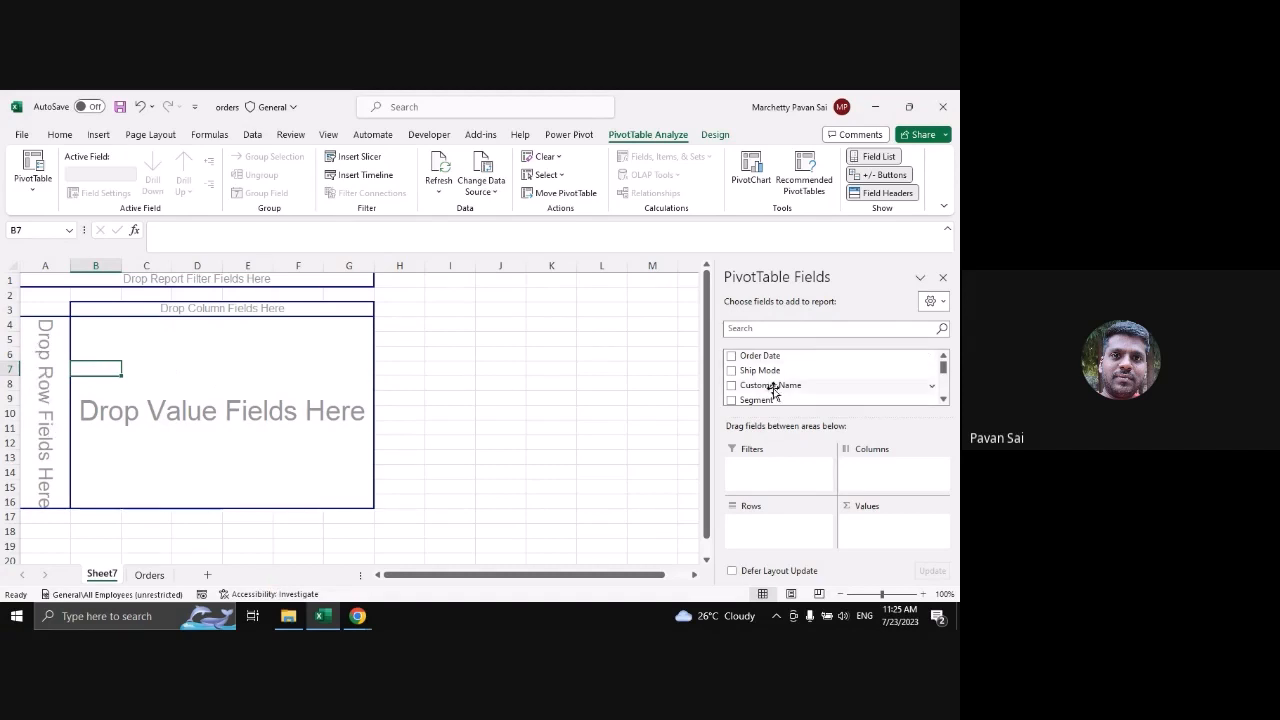
Lay out the PivotTable with Segment as rows, Ship Mode as the report filter, Region as columns and Sales as values
{"action": "scroll", "coordinate": [773, 390], "scroll_direction": "down", "scroll_amount": 1}
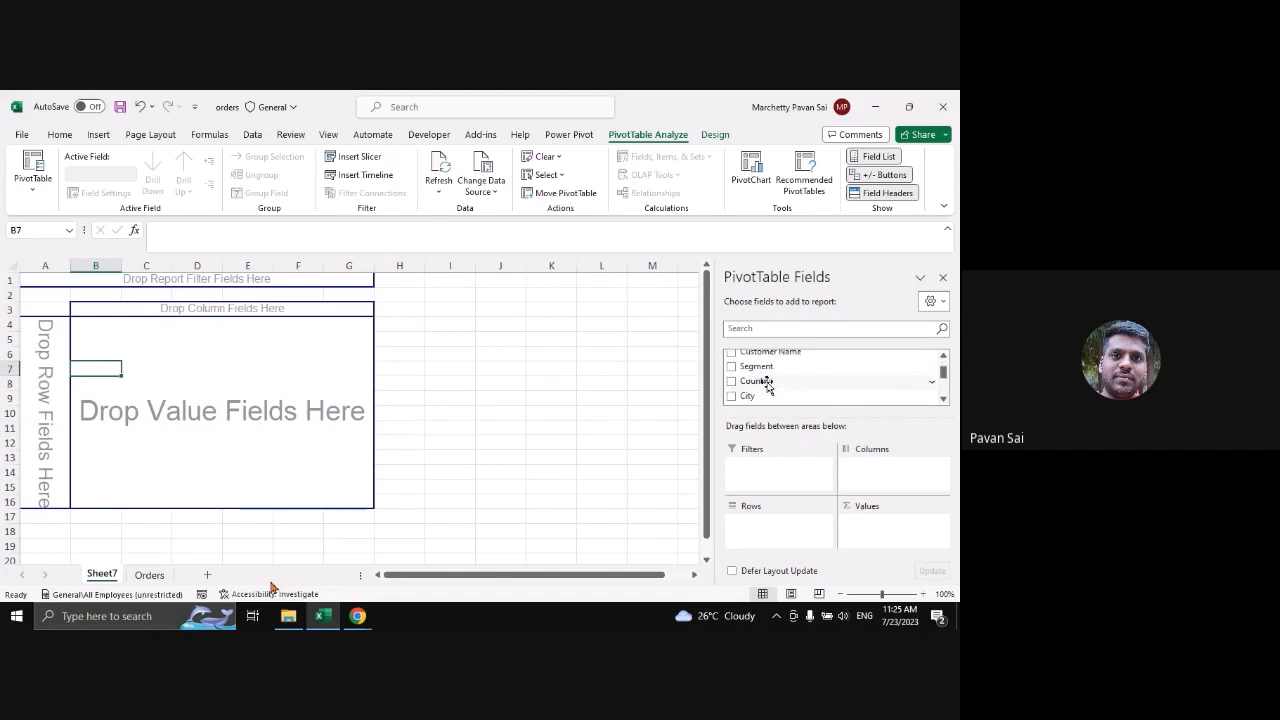
{"action": "left_click_drag", "start_coordinate": [771, 368], "coordinate": [33, 366]}
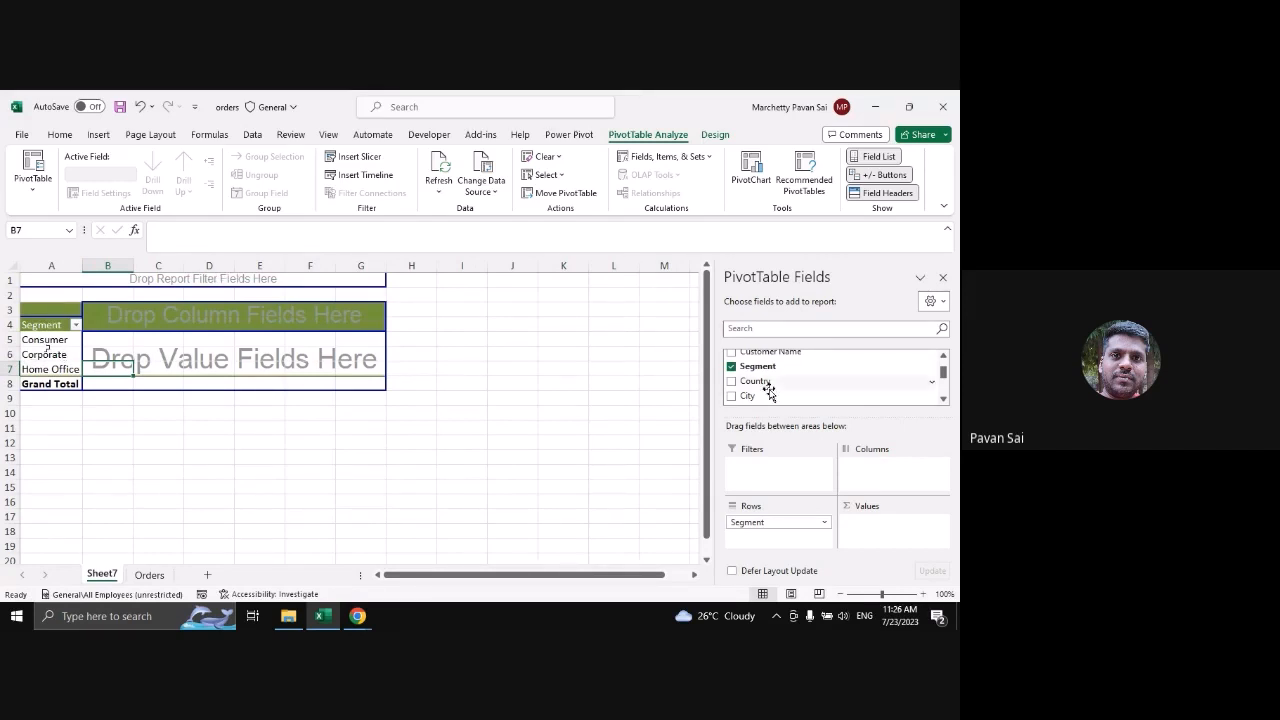
{"action": "scroll", "coordinate": [766, 380], "scroll_direction": "up", "scroll_amount": 2}
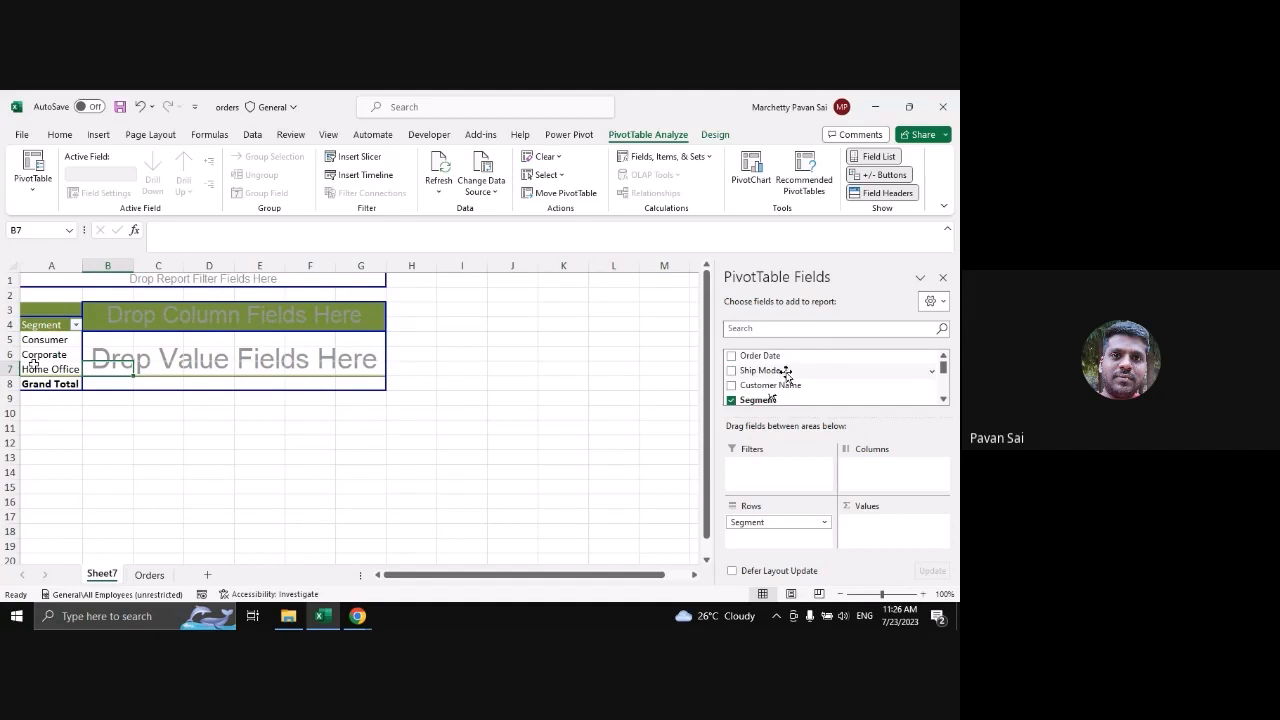
{"action": "left_click_drag", "start_coordinate": [786, 372], "coordinate": [168, 275]}
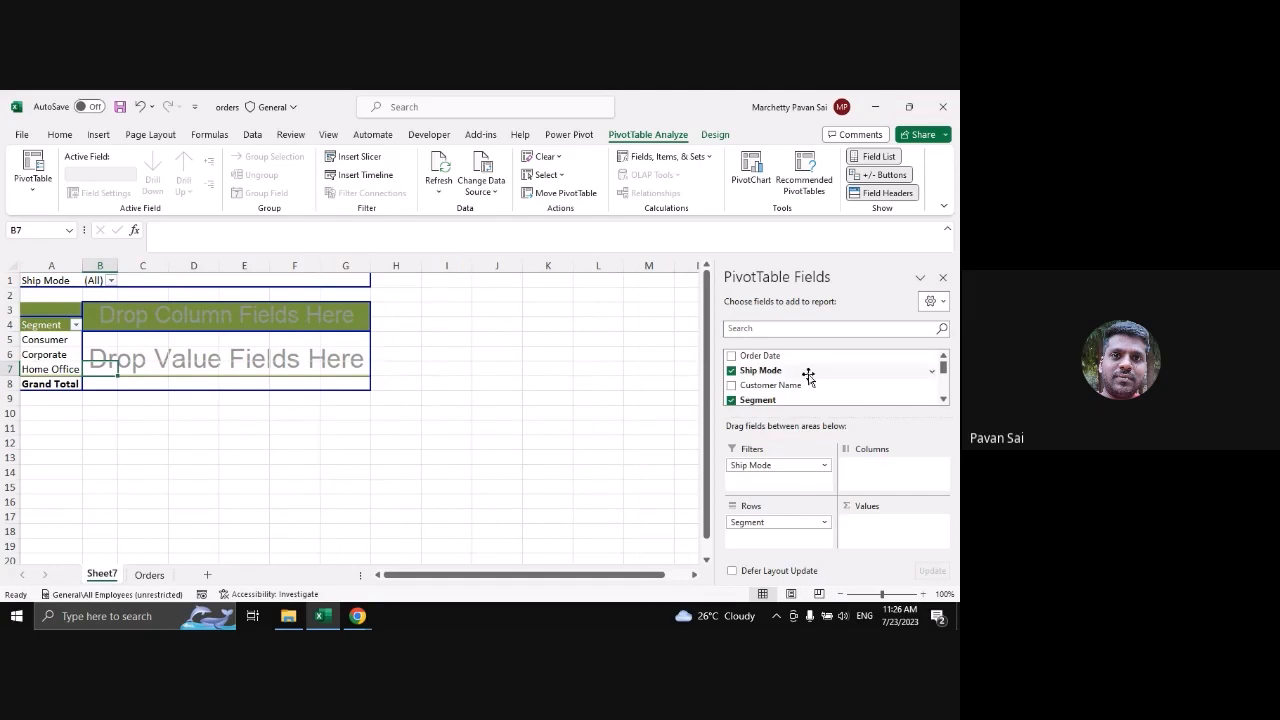
{"action": "scroll", "coordinate": [808, 375], "scroll_direction": "down", "scroll_amount": 3}
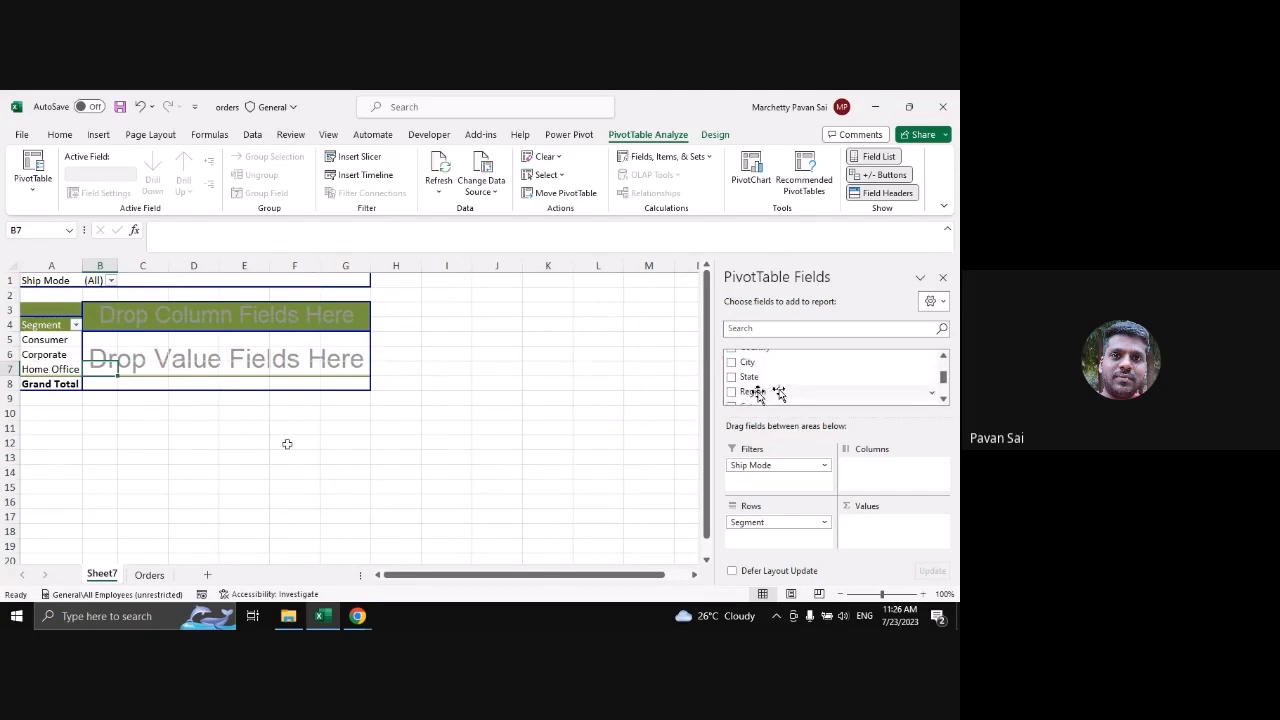
{"action": "left_click_drag", "start_coordinate": [758, 394], "coordinate": [260, 320]}
{"action": "scroll", "coordinate": [786, 401], "scroll_direction": "down", "scroll_amount": 1}
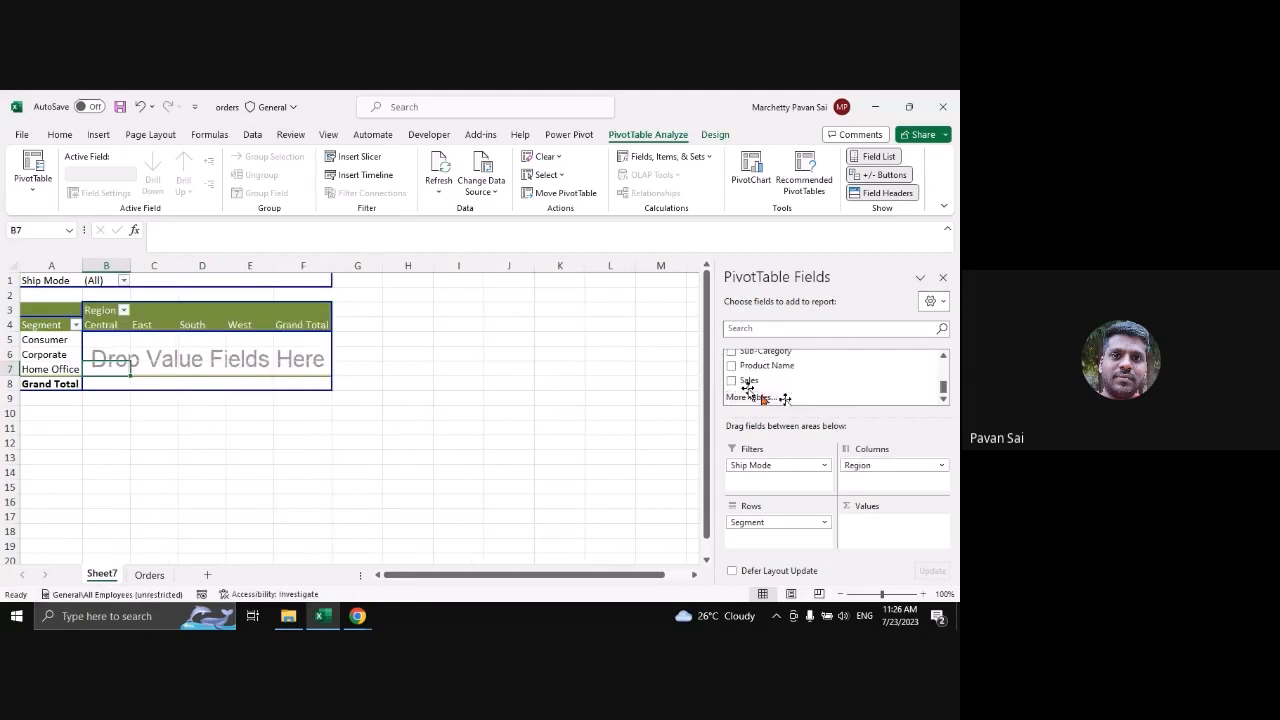
{"action": "left_click_drag", "start_coordinate": [785, 399], "coordinate": [255, 356]}
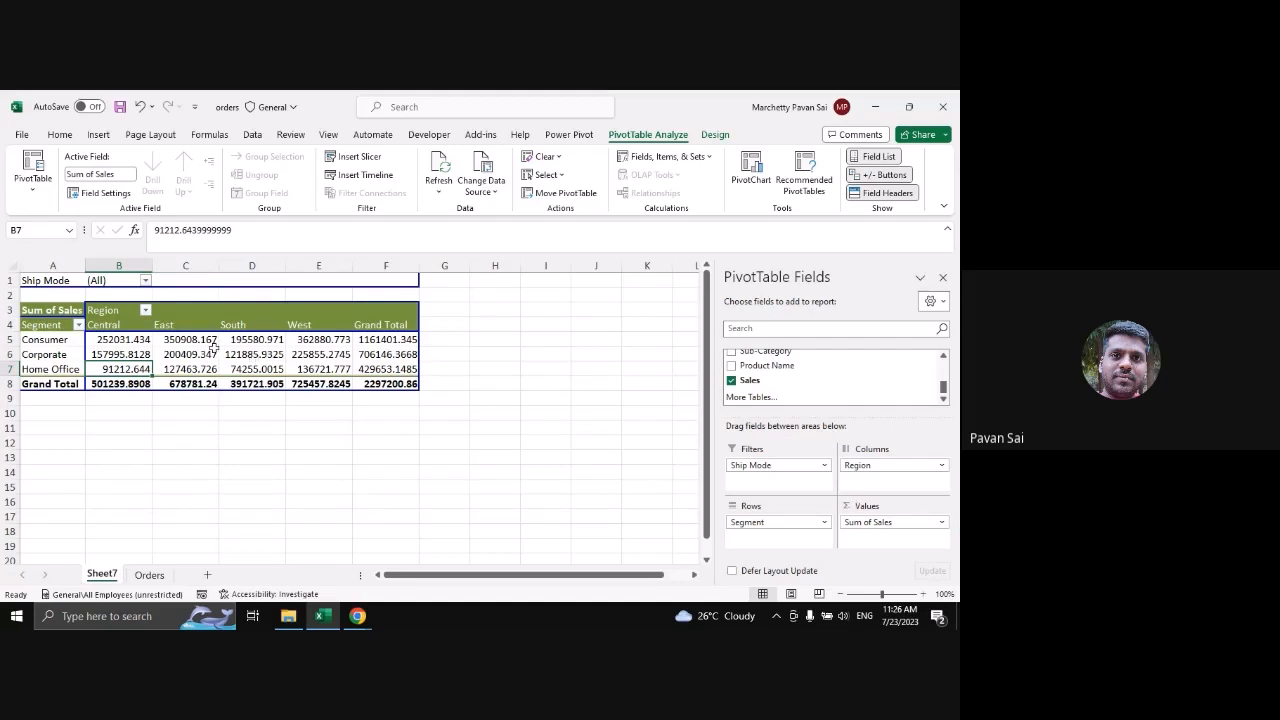
Undo the four field placements and the classic layout setting of the PivotTable
{"action": "key", "text": "ctrl+z"}
{"action": "key", "text": "ctrl+z"}
{"action": "key", "text": "ctrl+z"}
{"action": "key", "text": "ctrl+z"}
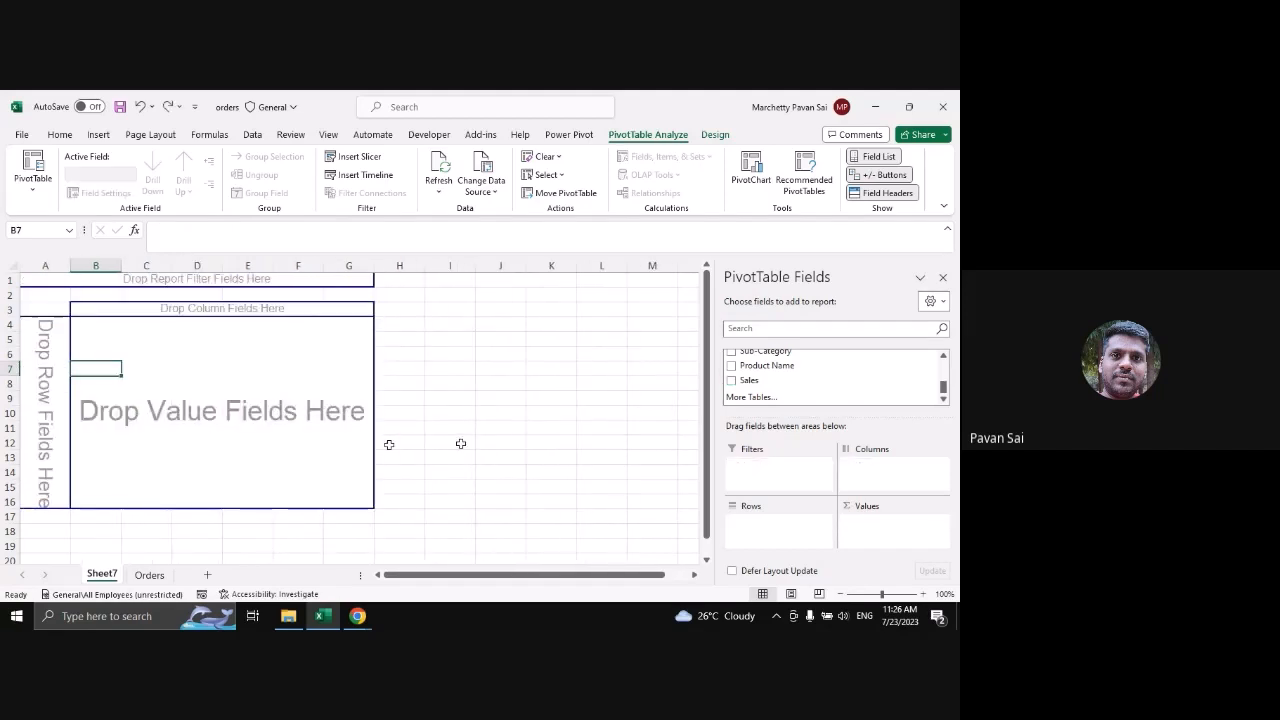
{"action": "key", "text": "ctrl+z"}
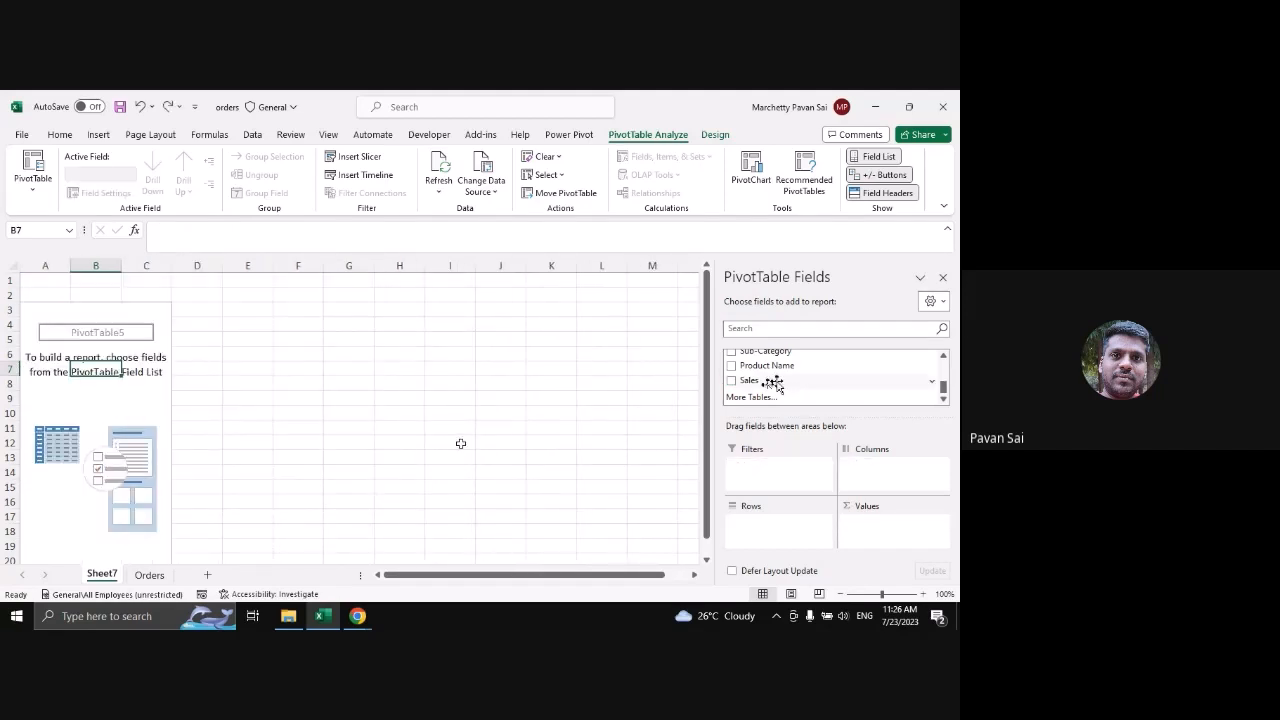
{"action": "scroll", "coordinate": [773, 383], "scroll_direction": "up", "scroll_amount": 1}
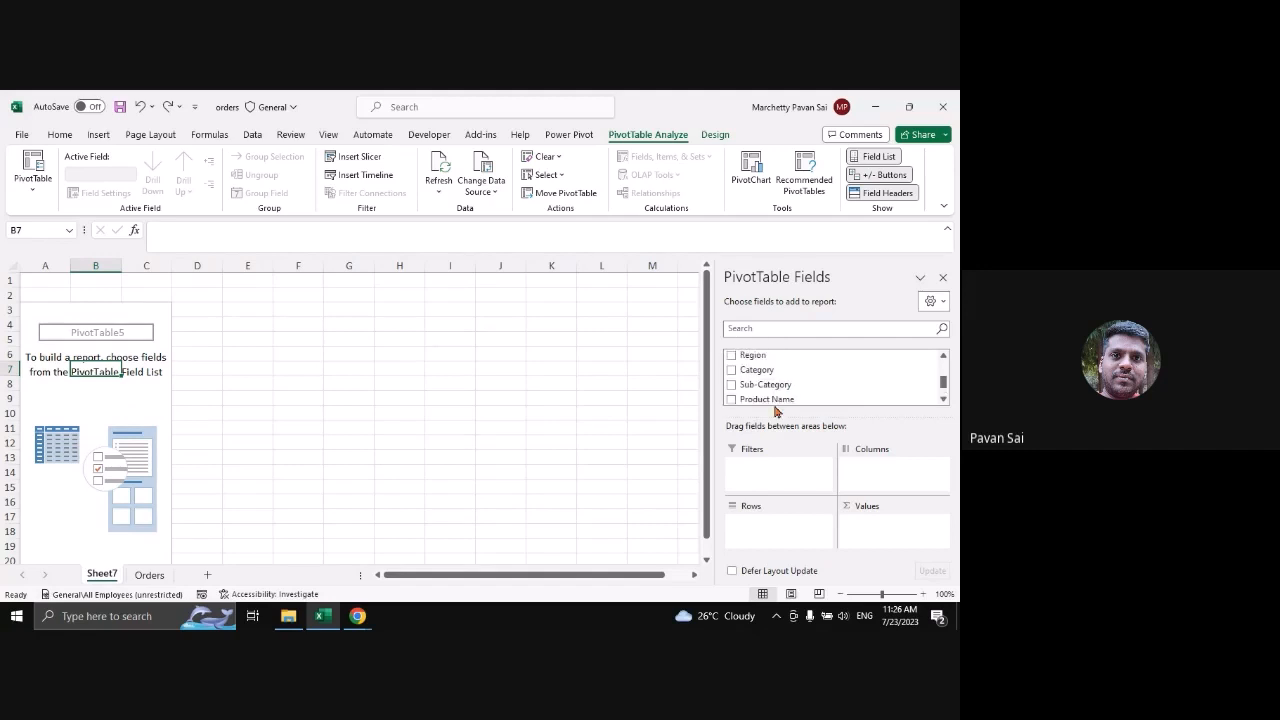
{"action": "scroll", "coordinate": [780, 390], "scroll_direction": "down", "scroll_amount": 1}
{"action": "scroll", "coordinate": [786, 374], "scroll_direction": "up", "scroll_amount": 1}
{"action": "scroll", "coordinate": [800, 372], "scroll_direction": "down", "scroll_amount": 1}
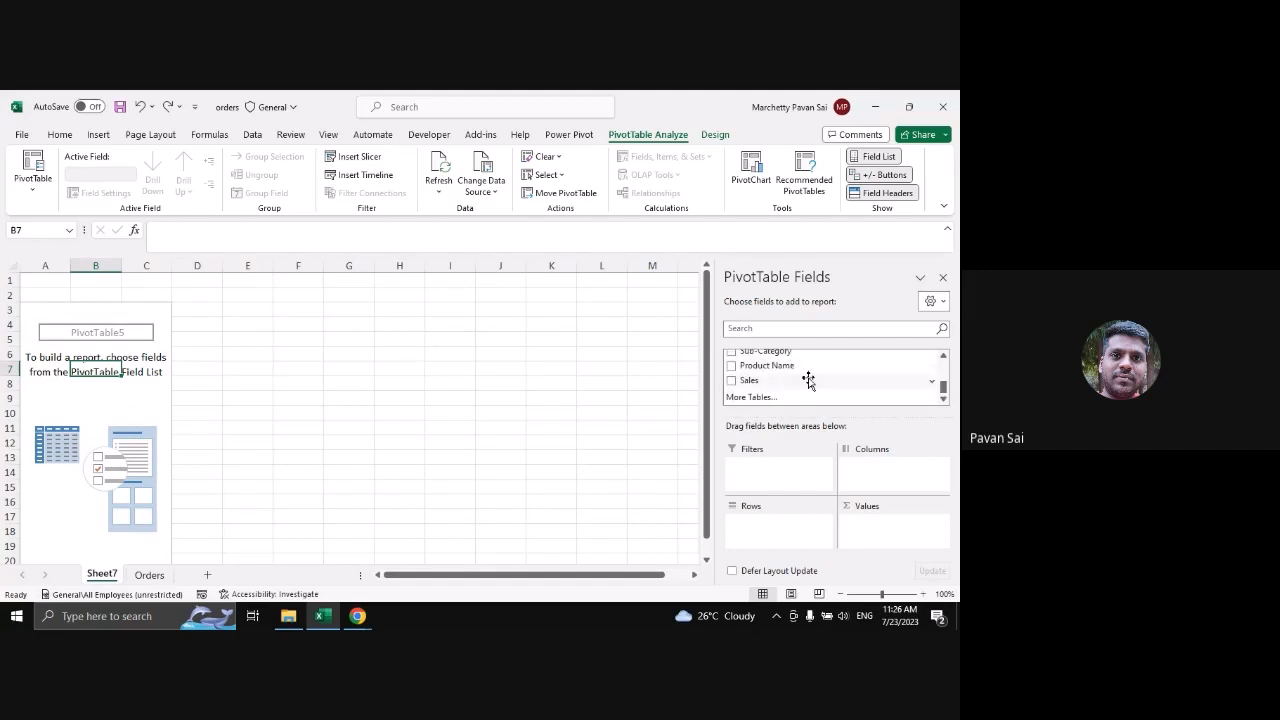
Search the PivotTable fields for "seg" and add Segment to the rows
{"action": "scroll", "coordinate": [815, 384], "scroll_direction": "up", "scroll_amount": 3}
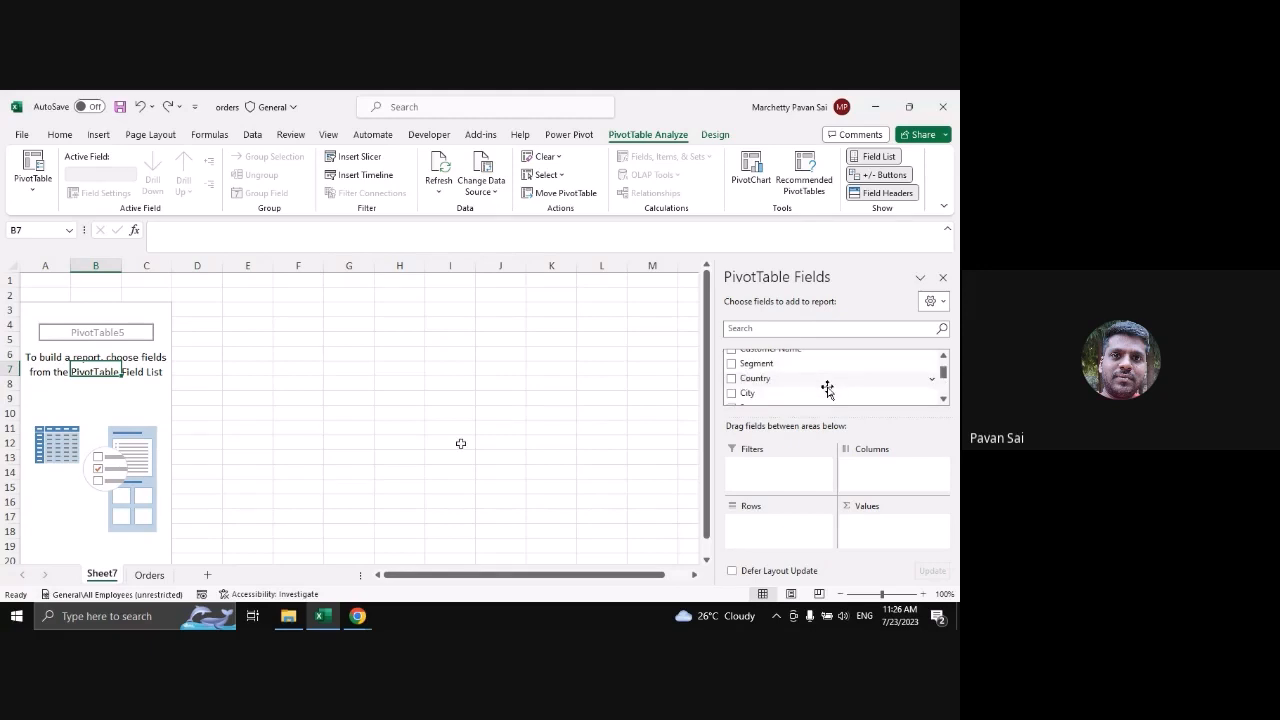
{"action": "scroll", "coordinate": [827, 389], "scroll_direction": "up", "scroll_amount": 1}
{"action": "left_click", "coordinate": [786, 330]}
{"action": "type", "text": "se"}
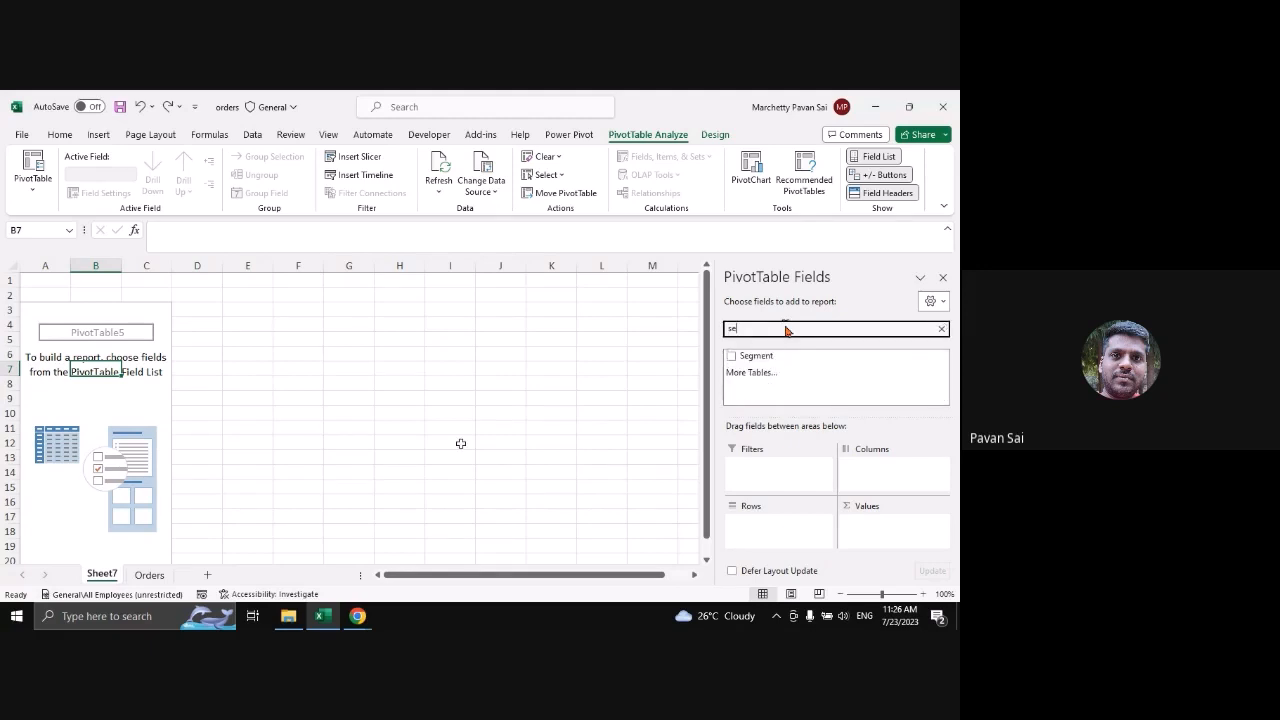
{"action": "type", "text": "g"}
{"action": "left_click_drag", "start_coordinate": [795, 362], "coordinate": [778, 538]}
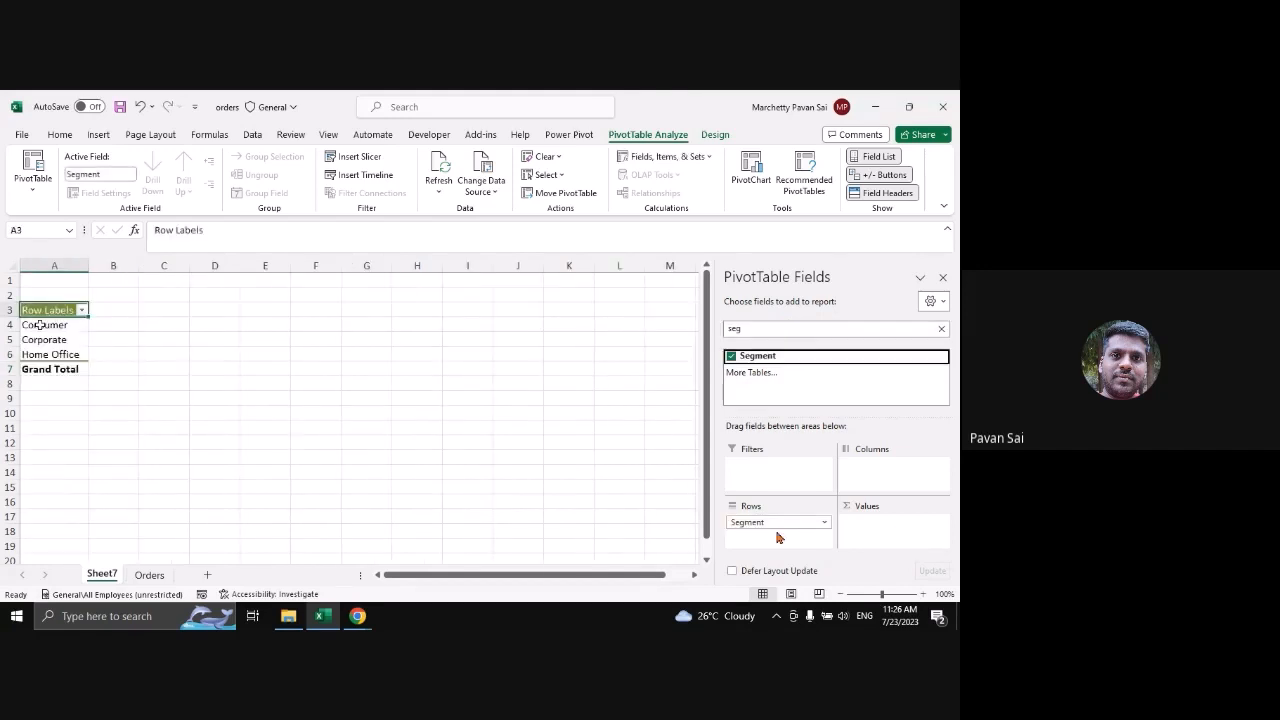
Search the PivotTable fields for "regio" and add Region to the columns
{"action": "left_click", "coordinate": [927, 327]}
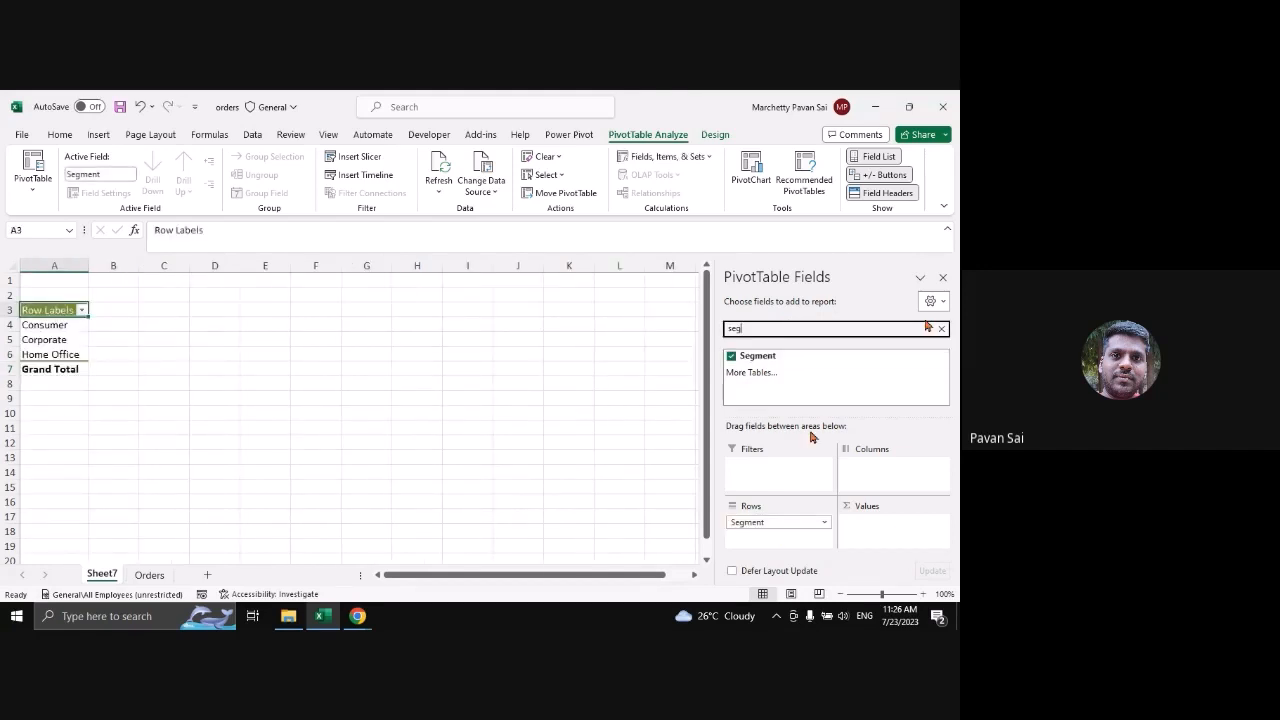
{"action": "key", "text": "BackSpace"}
{"action": "key", "text": "BackSpace"}
{"action": "key", "text": "BackSpace"}
{"action": "type", "text": "r"}
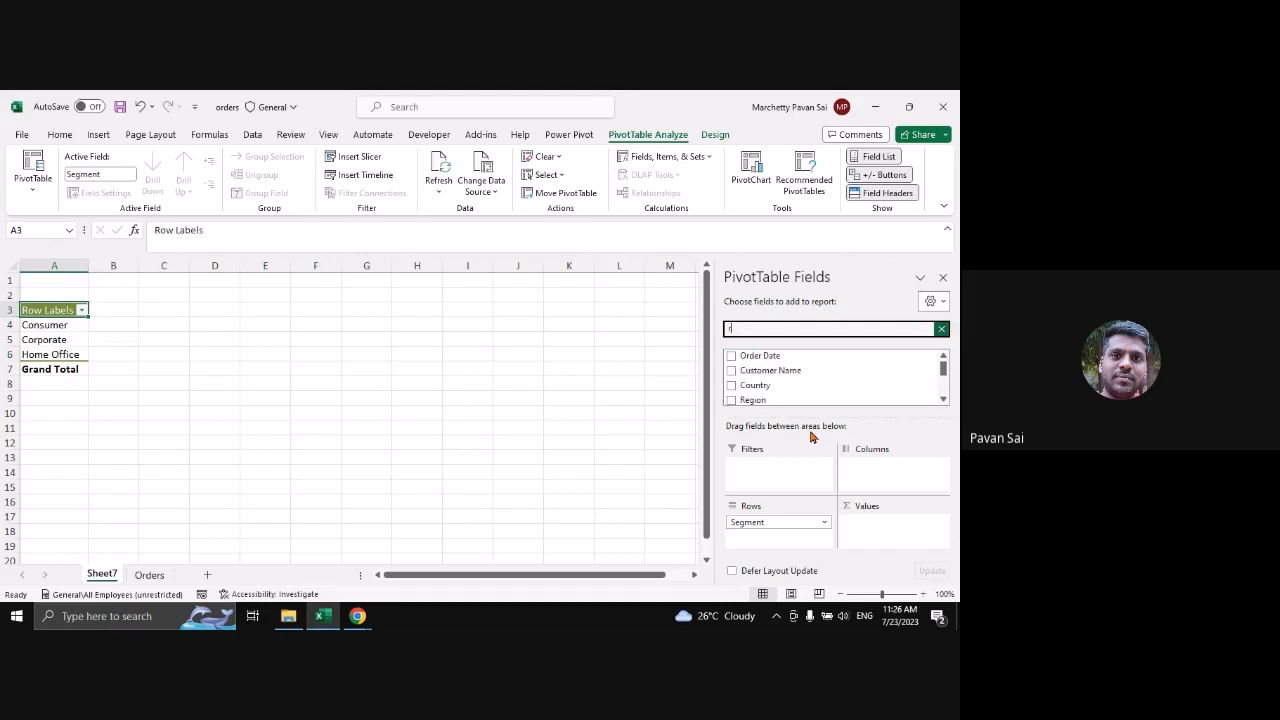
{"action": "type", "text": "egio"}
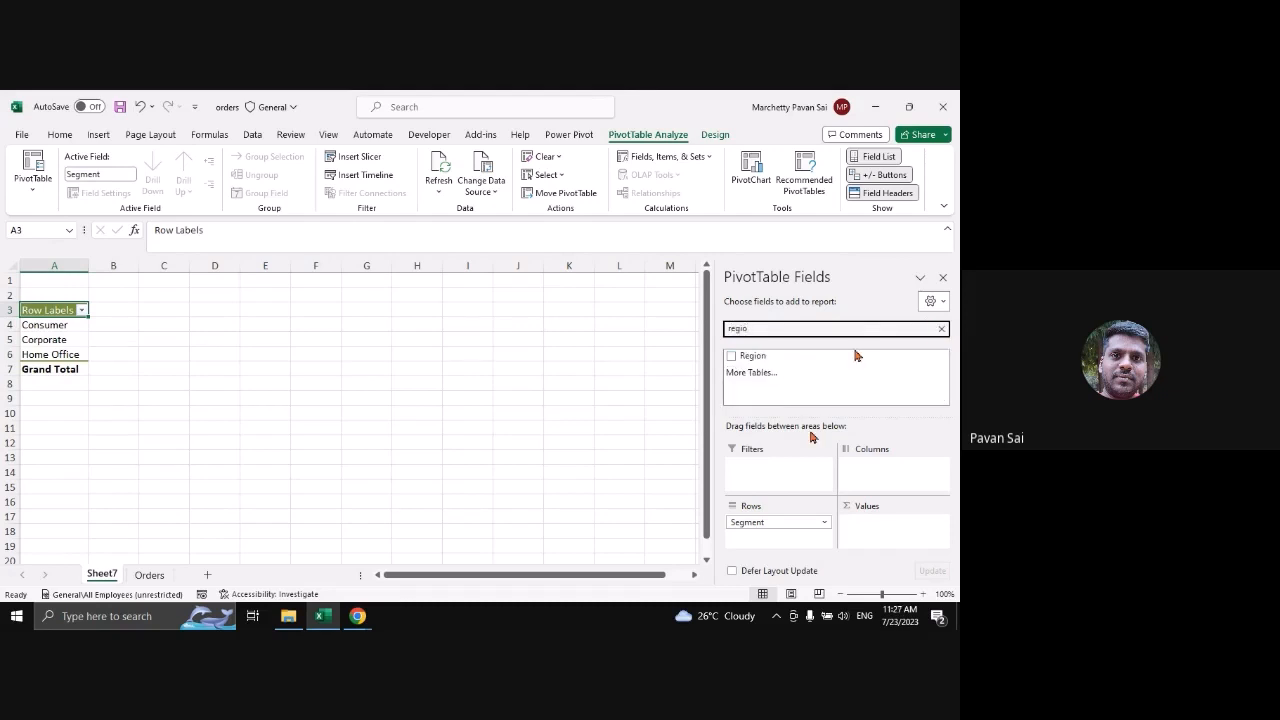
{"action": "left_click_drag", "start_coordinate": [856, 355], "coordinate": [903, 477]}
Search the PivotTable fields for "ship" and add Ship Mode as the report filter
{"action": "left_click", "coordinate": [941, 328]}
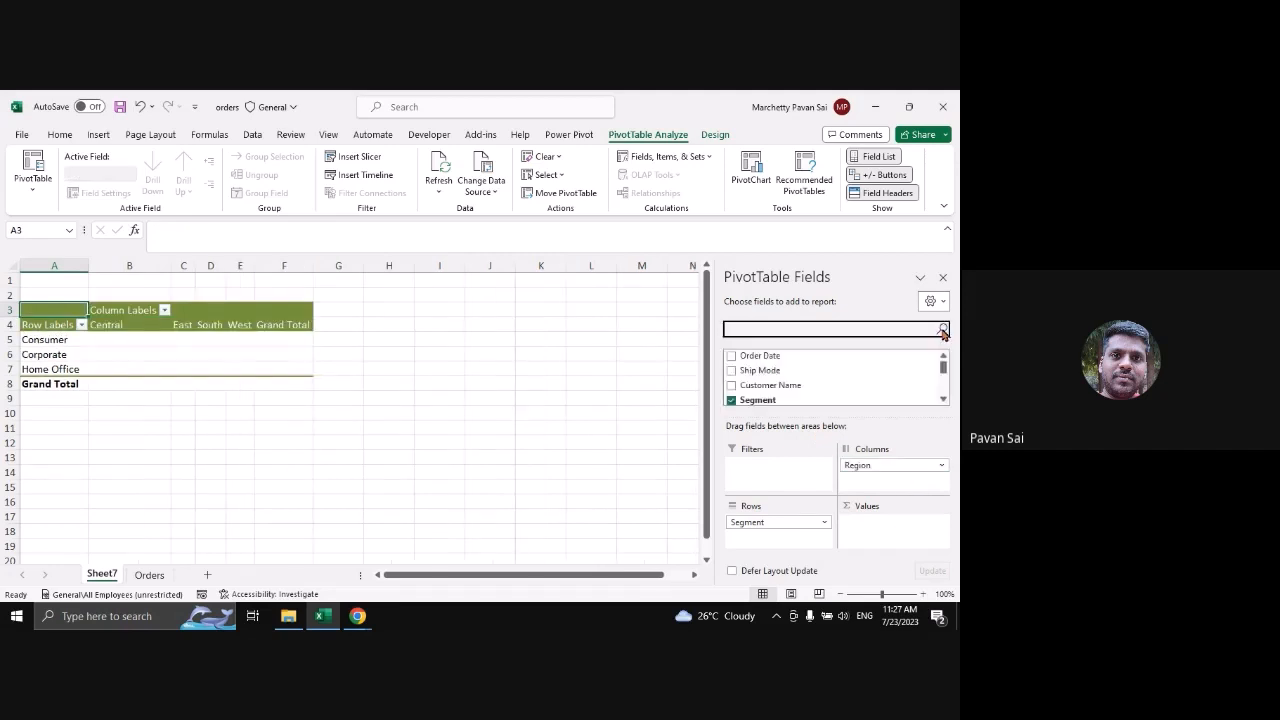
{"action": "type", "text": "ship"}
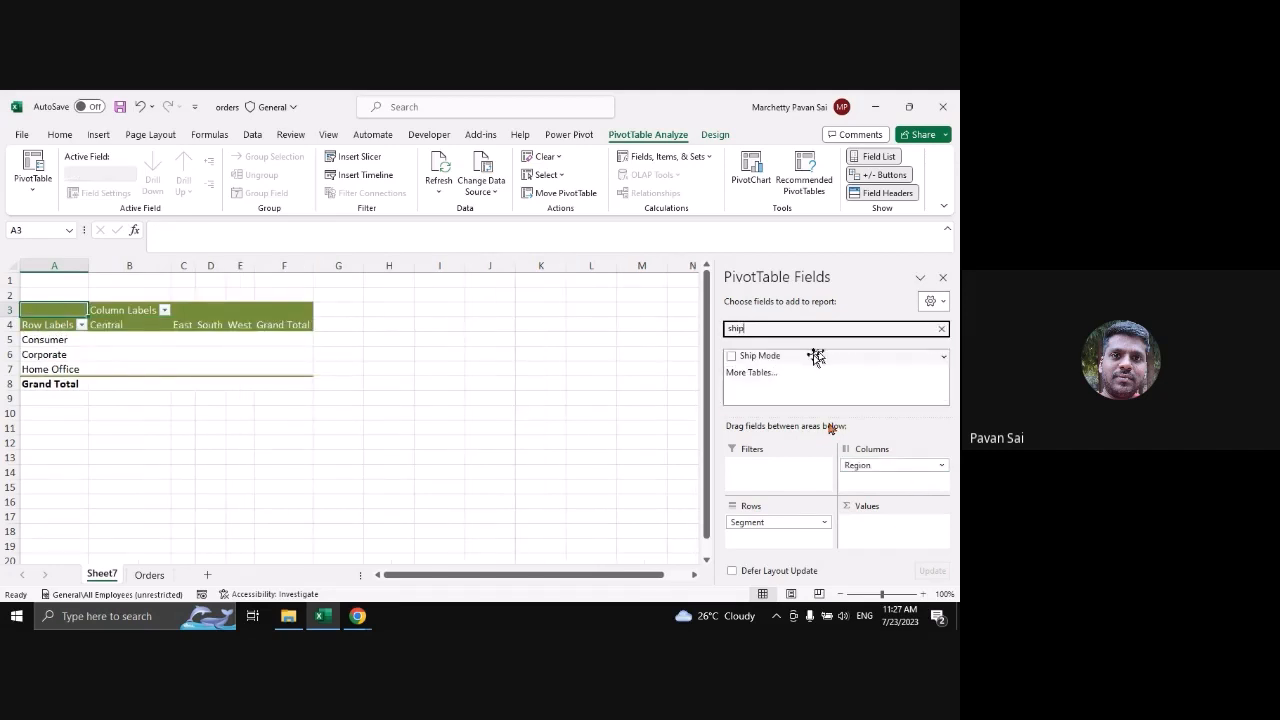
{"action": "left_click_drag", "start_coordinate": [816, 357], "coordinate": [785, 472]}
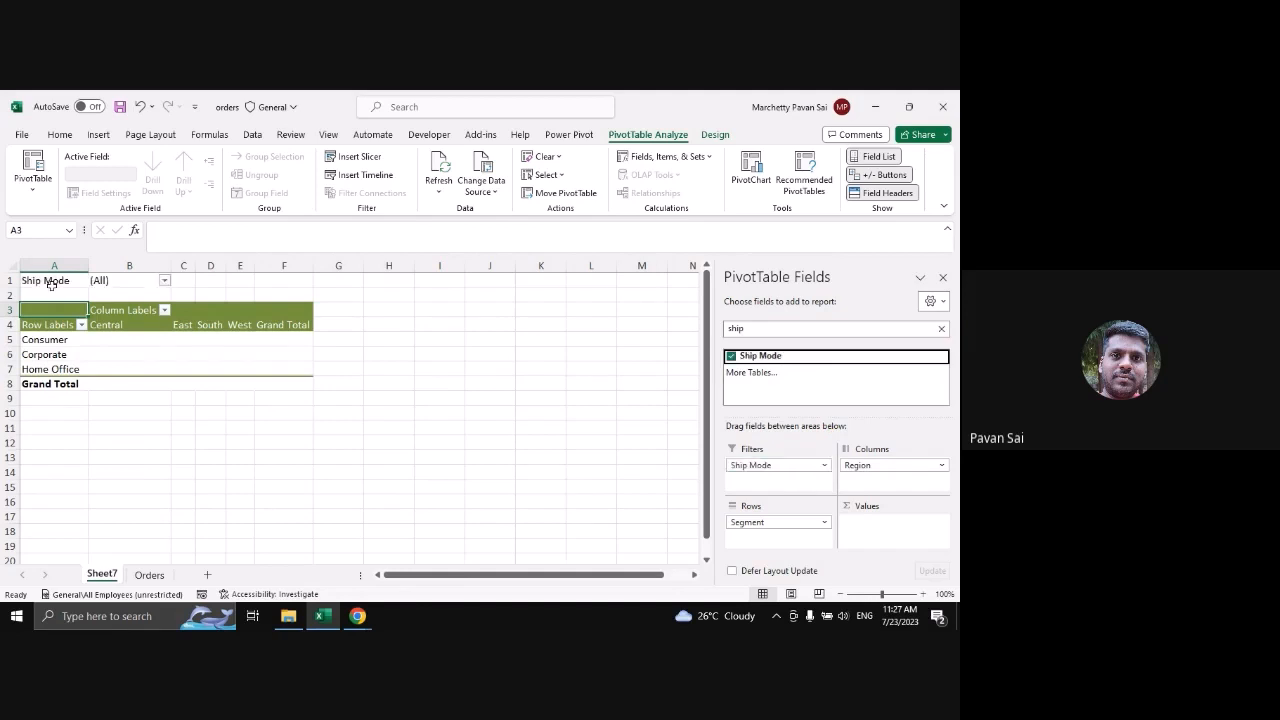
View the Ship Mode filter's choices with multiple-item selection switched on and off, and cancel without filtering
{"action": "left_click", "coordinate": [163, 281]}
{"action": "left_click", "coordinate": [55, 439]}
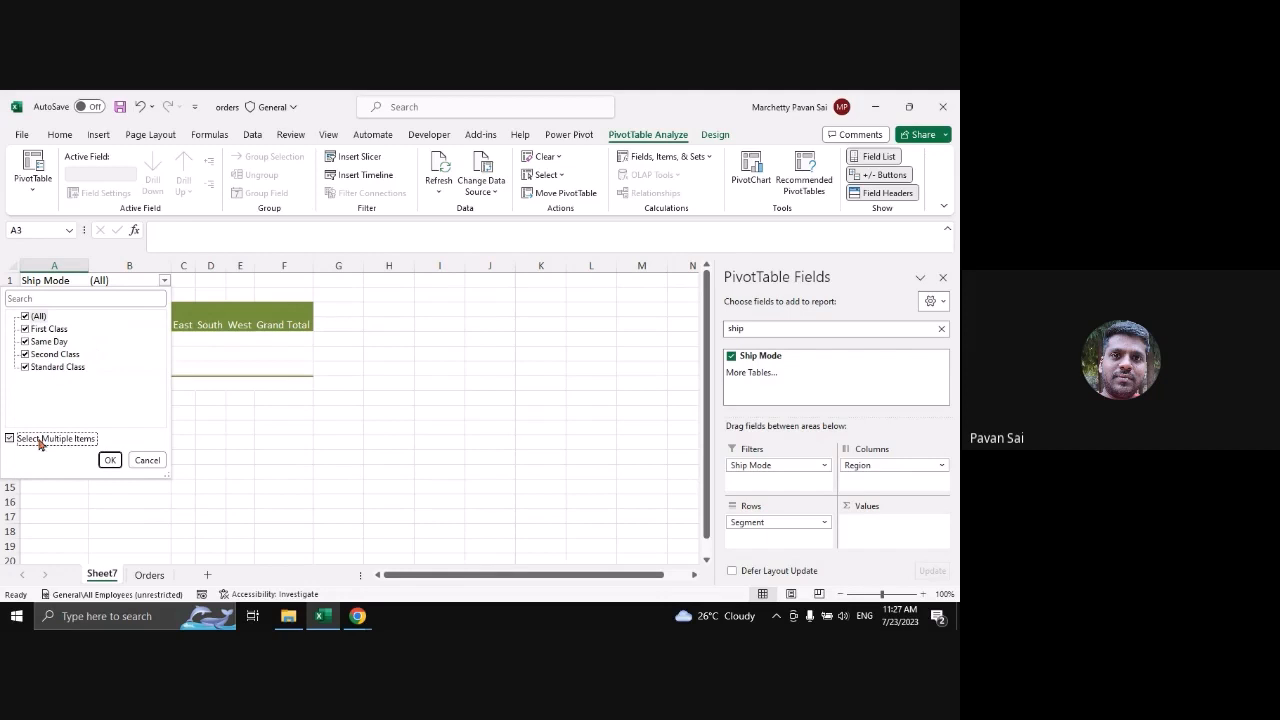
{"action": "left_click", "coordinate": [40, 439]}
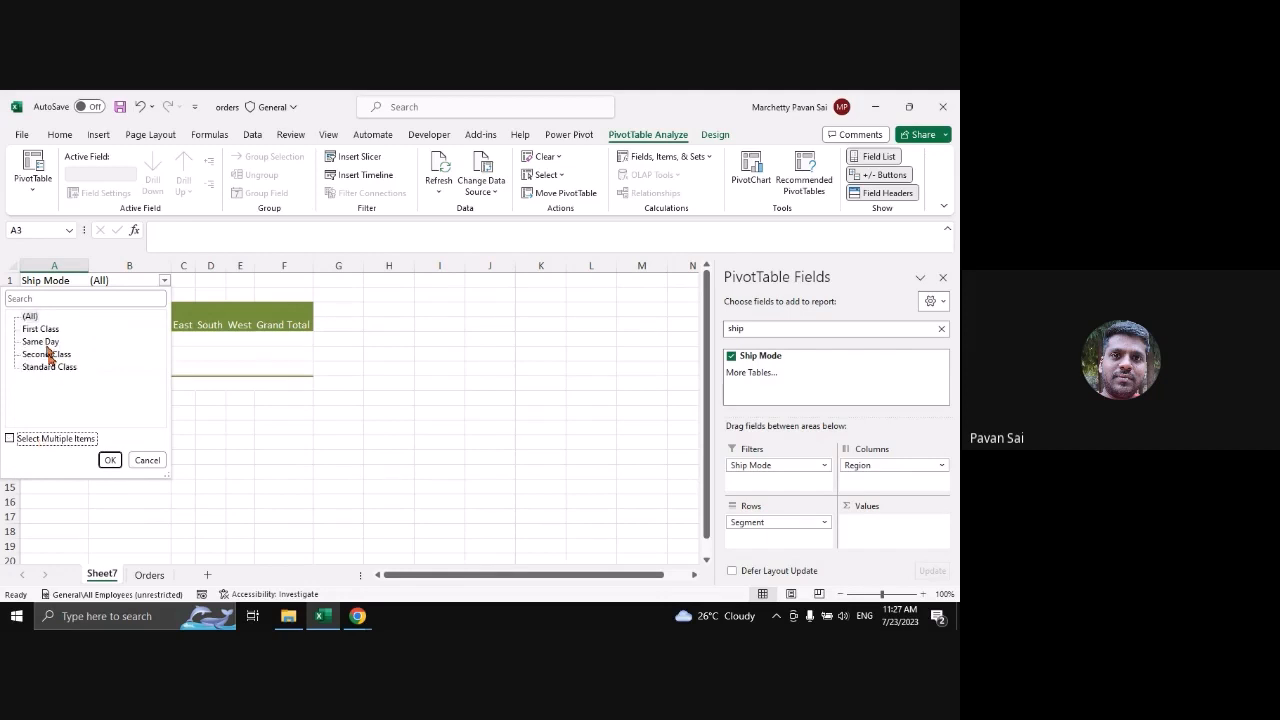
{"action": "left_click", "coordinate": [139, 461]}
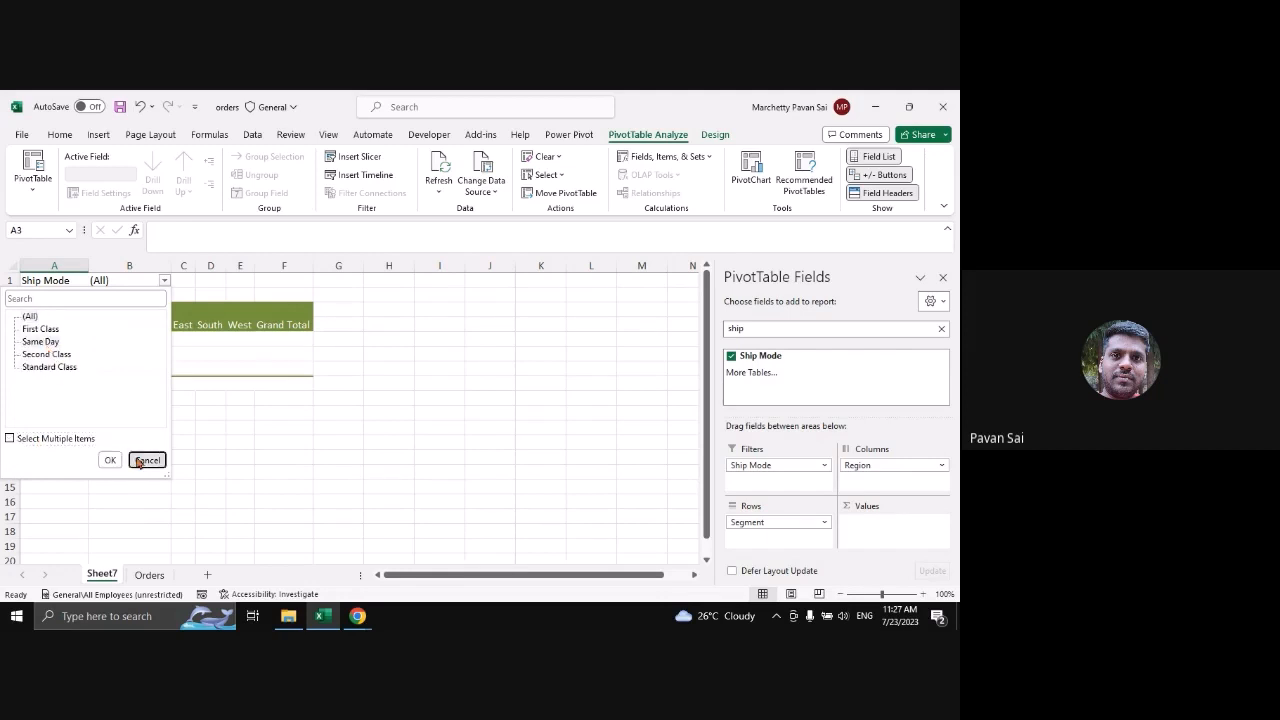
Search the PivotTable fields for "sale" and add Sales to the values
{"action": "left_click", "coordinate": [941, 328]}
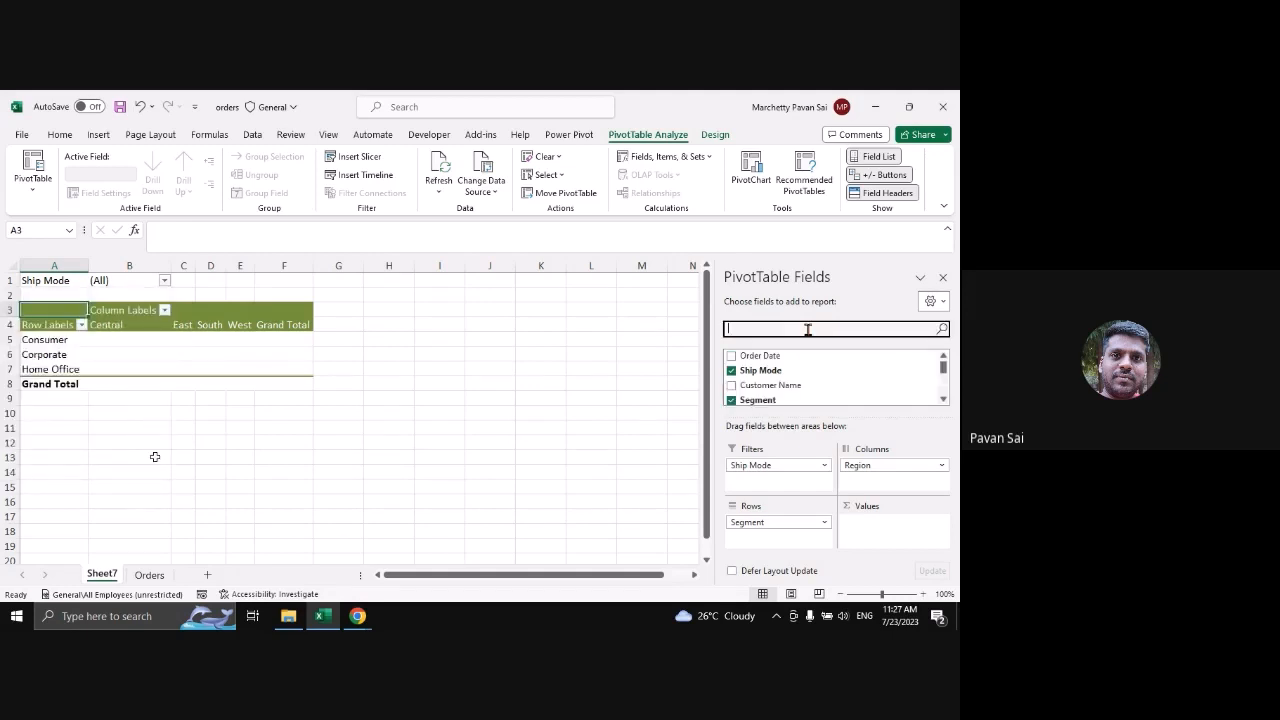
{"action": "type", "text": "s"}
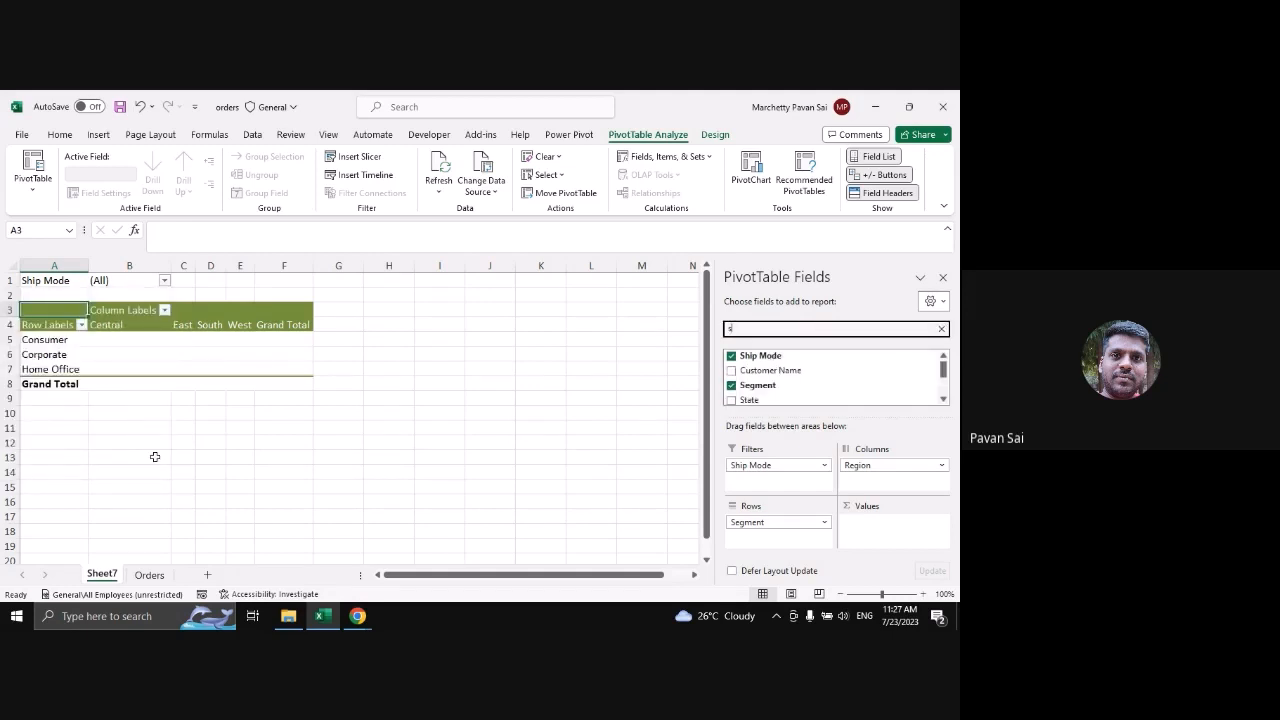
{"action": "type", "text": "ale"}
{"action": "left_click_drag", "start_coordinate": [760, 356], "coordinate": [891, 541]}
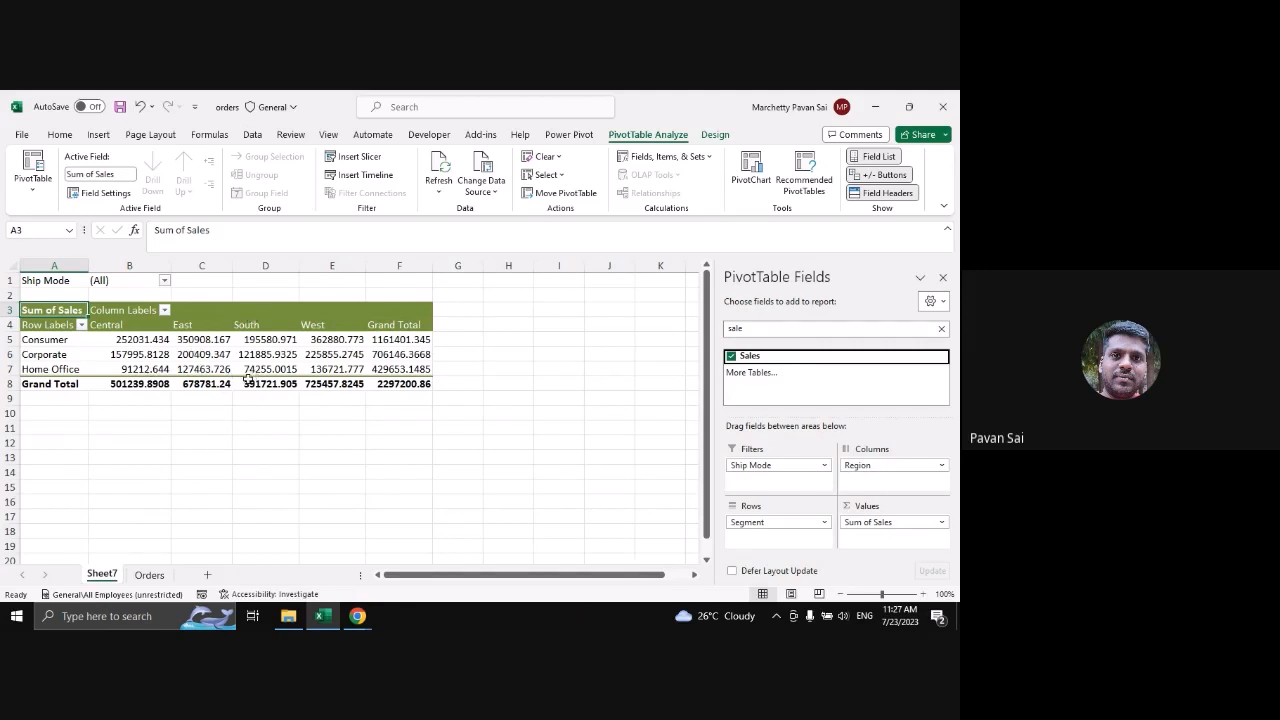
Examine the sales sums and view the filter choices of the column labels and row labels without applying a filter
{"action": "mouse_move", "coordinate": [254, 378]}
{"action": "left_click", "coordinate": [152, 341]}
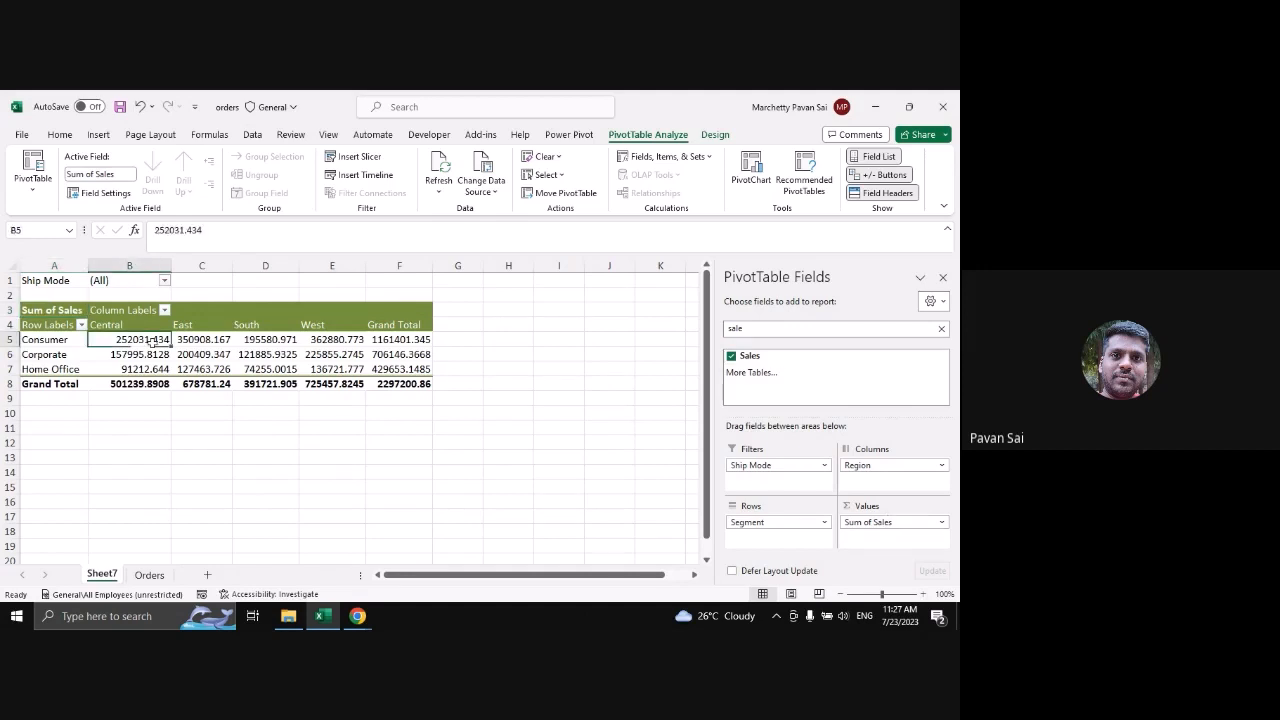
{"action": "left_click", "coordinate": [60, 310]}
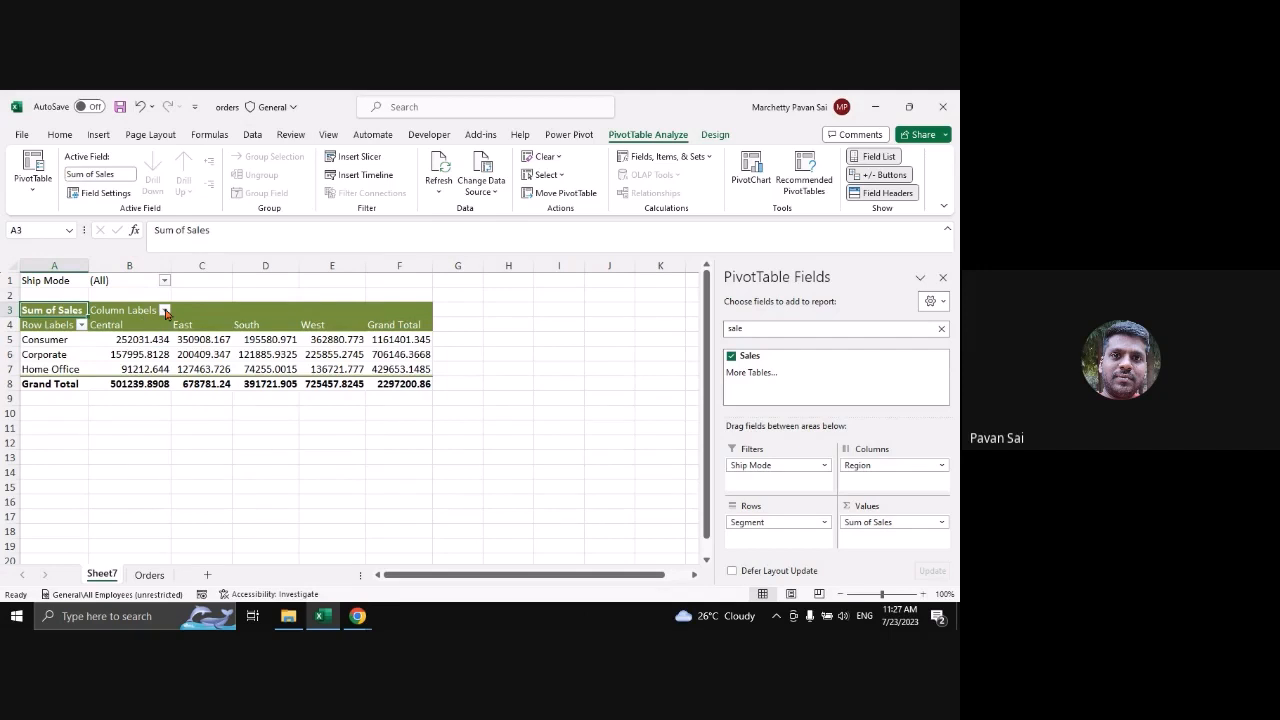
{"action": "left_click", "coordinate": [165, 311]}
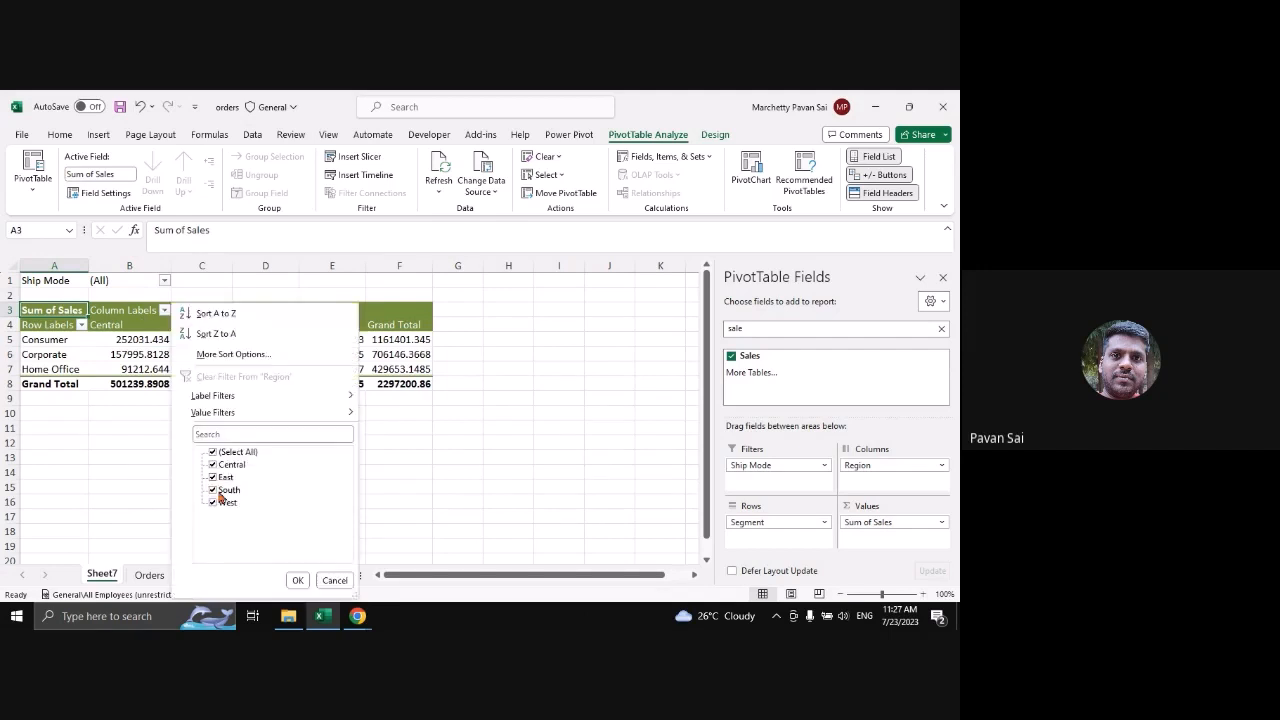
{"action": "left_click", "coordinate": [335, 580]}
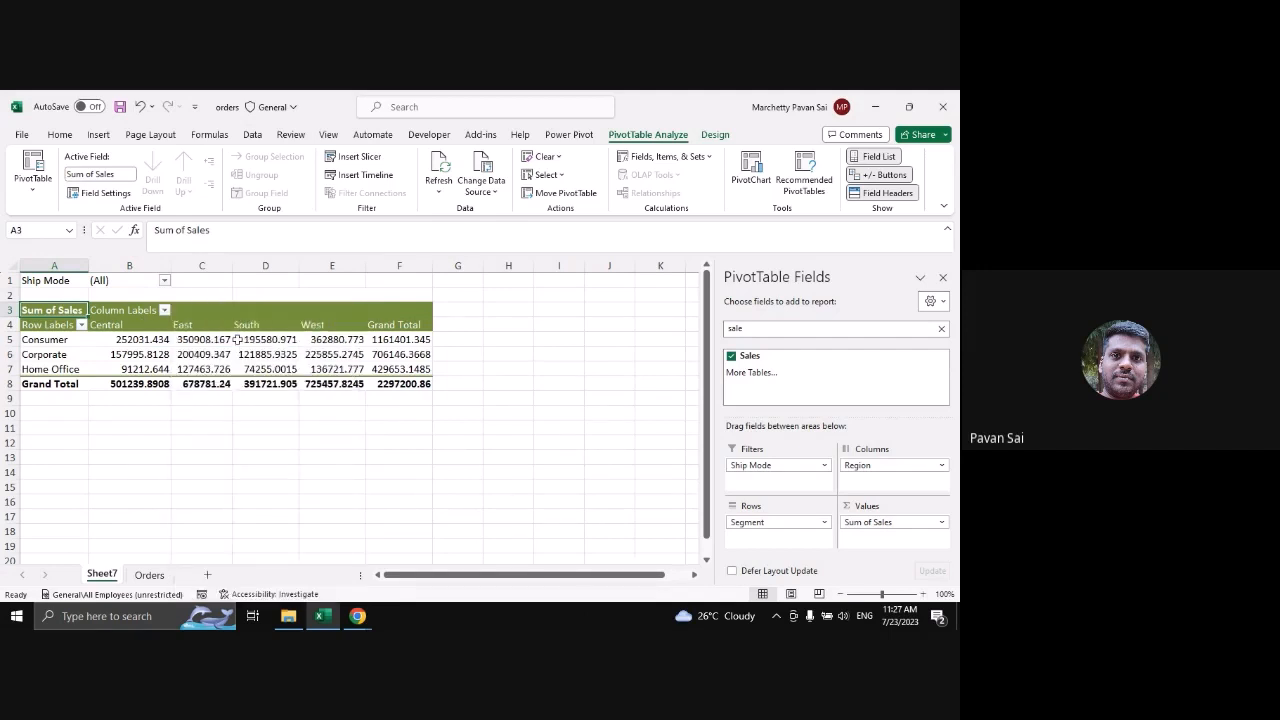
{"action": "left_click", "coordinate": [81, 325]}
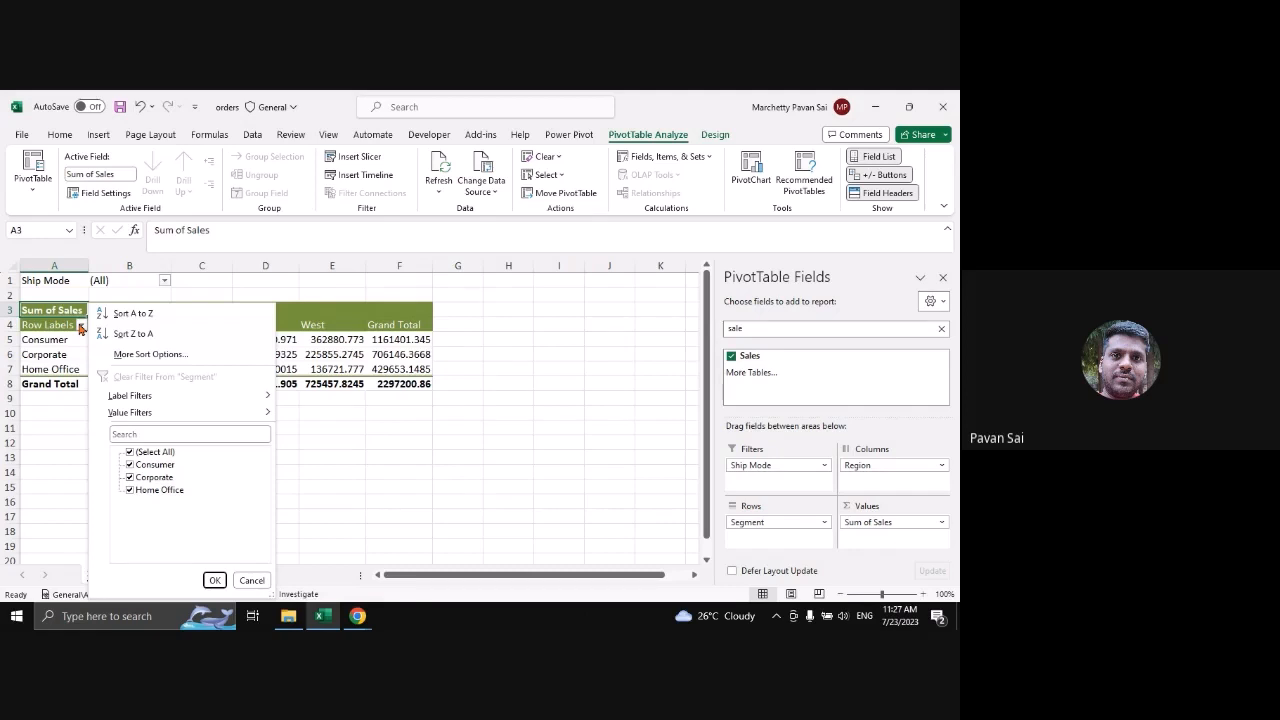
{"action": "key", "text": "Escape"}
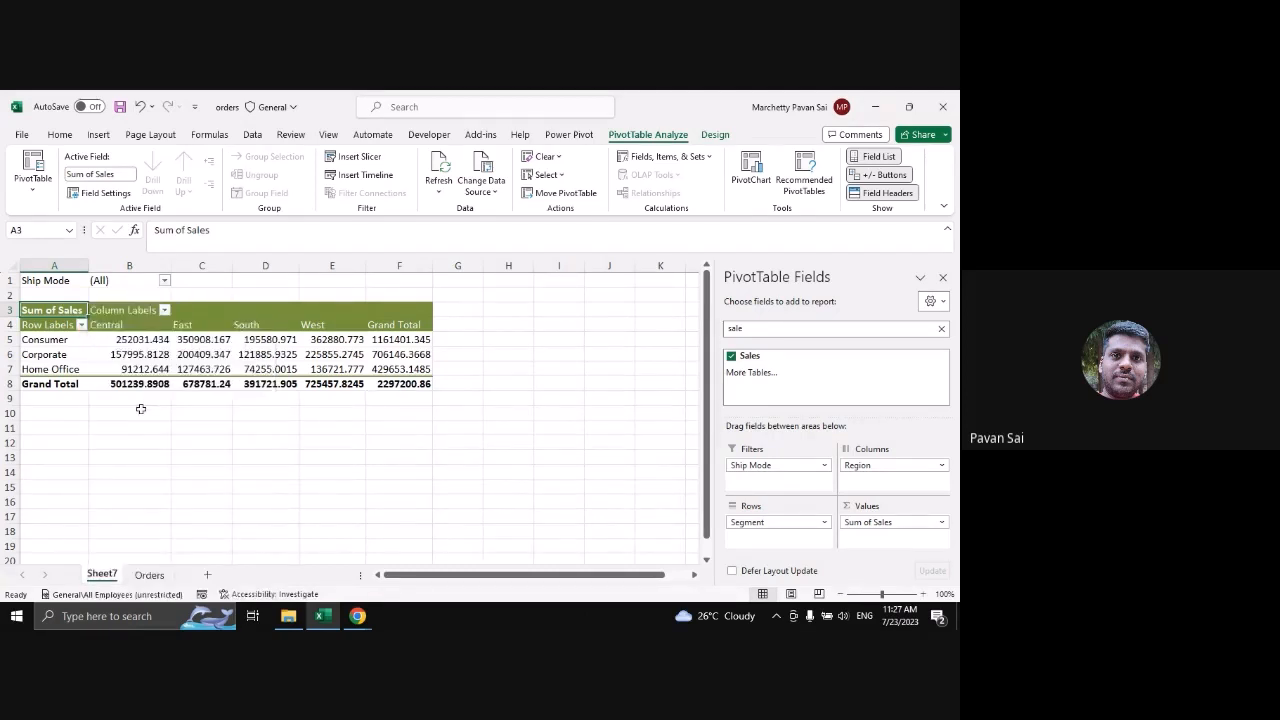
{"action": "left_click", "coordinate": [163, 352]}
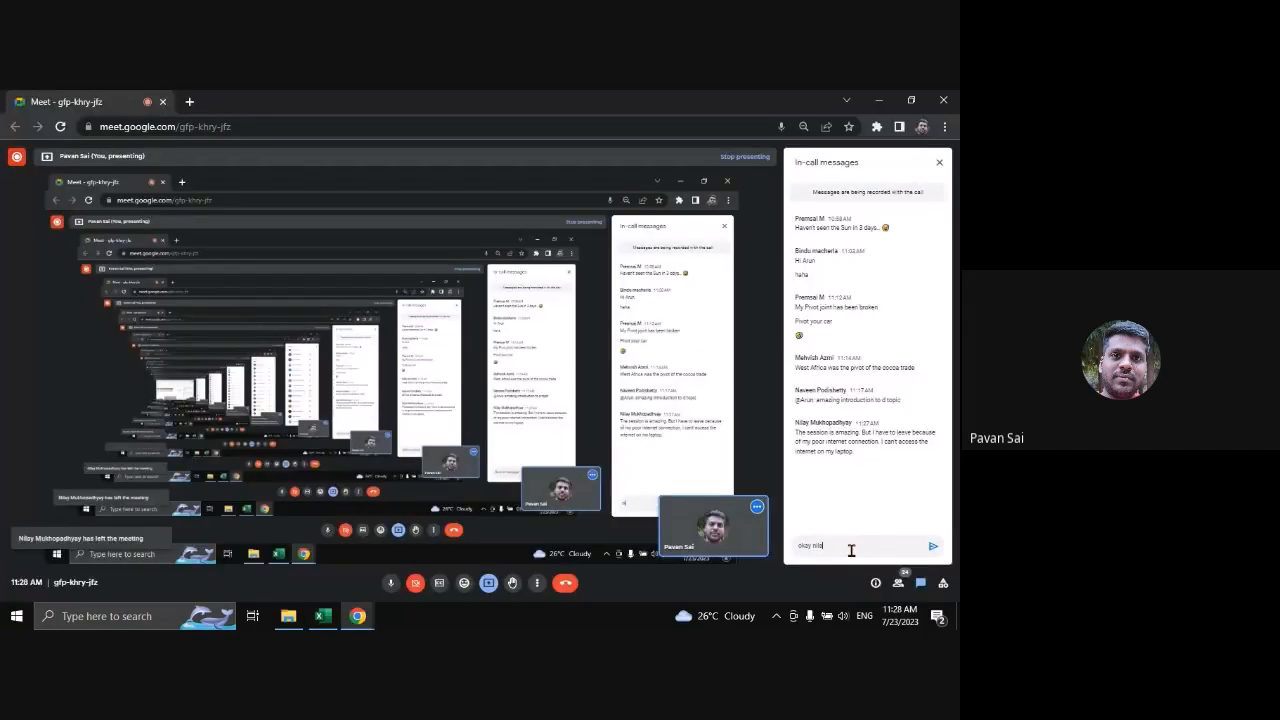
Switch to the Google Meet call in Chrome and send a short chat reply to the participant who has to leave
{"action": "type", "text": "y nila"}
{"action": "key", "text": "Return"}
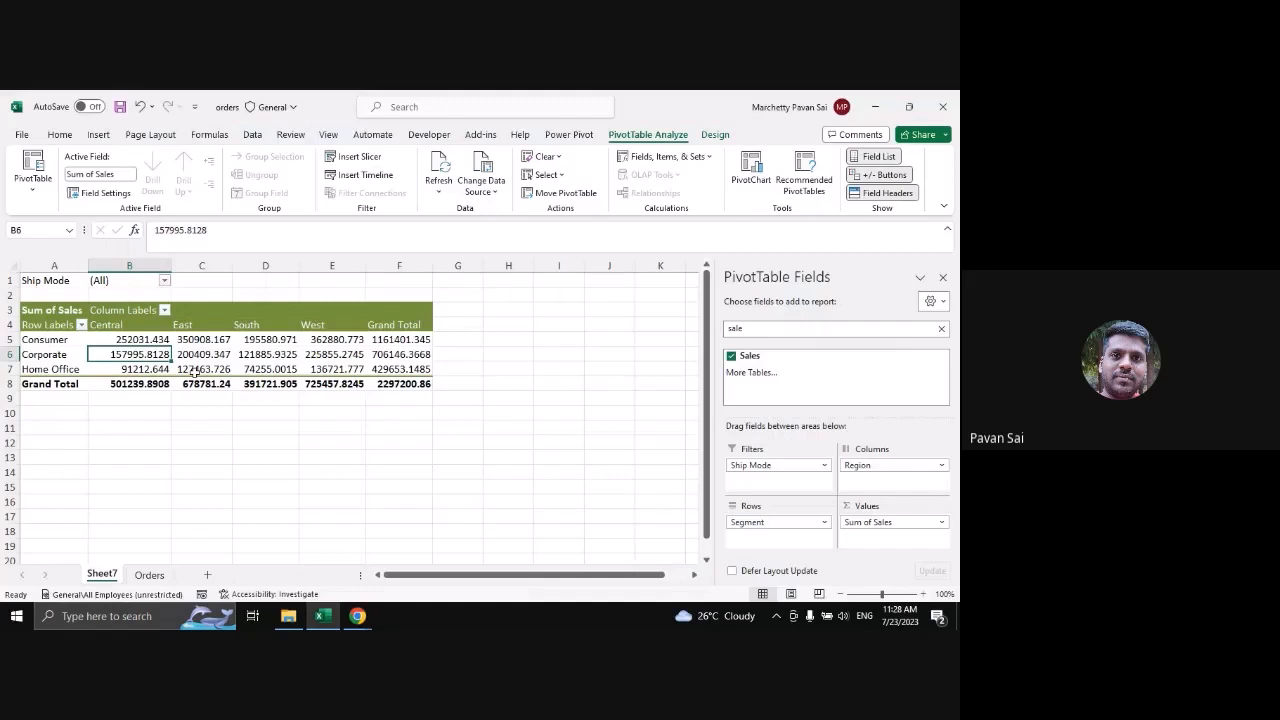
Clear the field search, check the Ship Mode filter's choices and remove Ship Mode from the PivotTable's report filter
{"action": "mouse_move", "coordinate": [201, 347]}
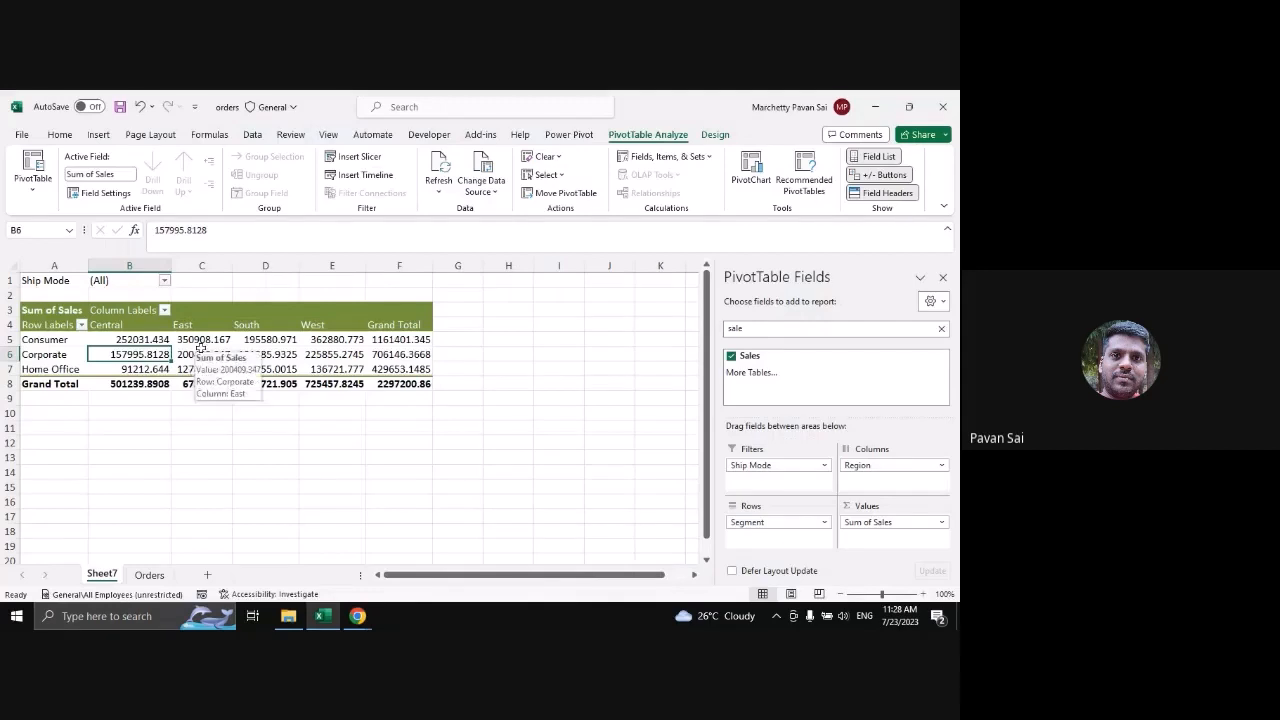
{"action": "mouse_move", "coordinate": [253, 386]}
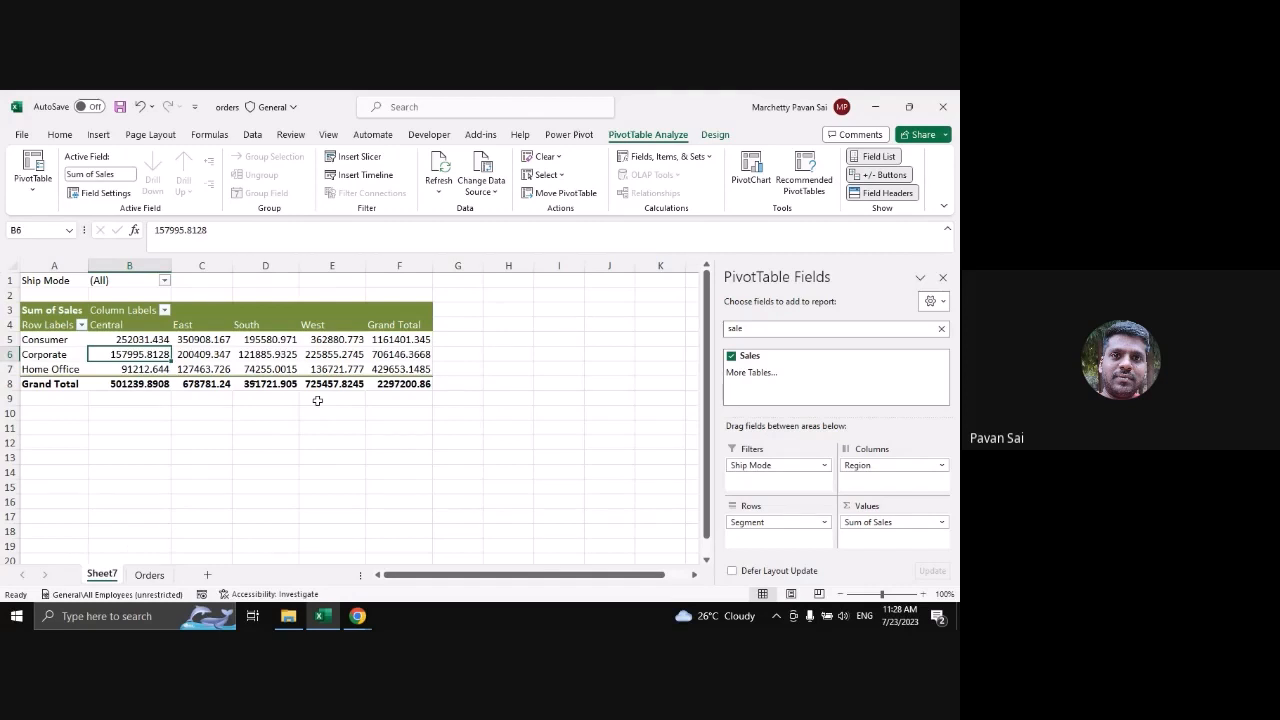
{"action": "mouse_move", "coordinate": [317, 391]}
{"action": "left_click", "coordinate": [941, 328]}
{"action": "scroll", "coordinate": [873, 368], "scroll_direction": "down", "scroll_amount": 5}
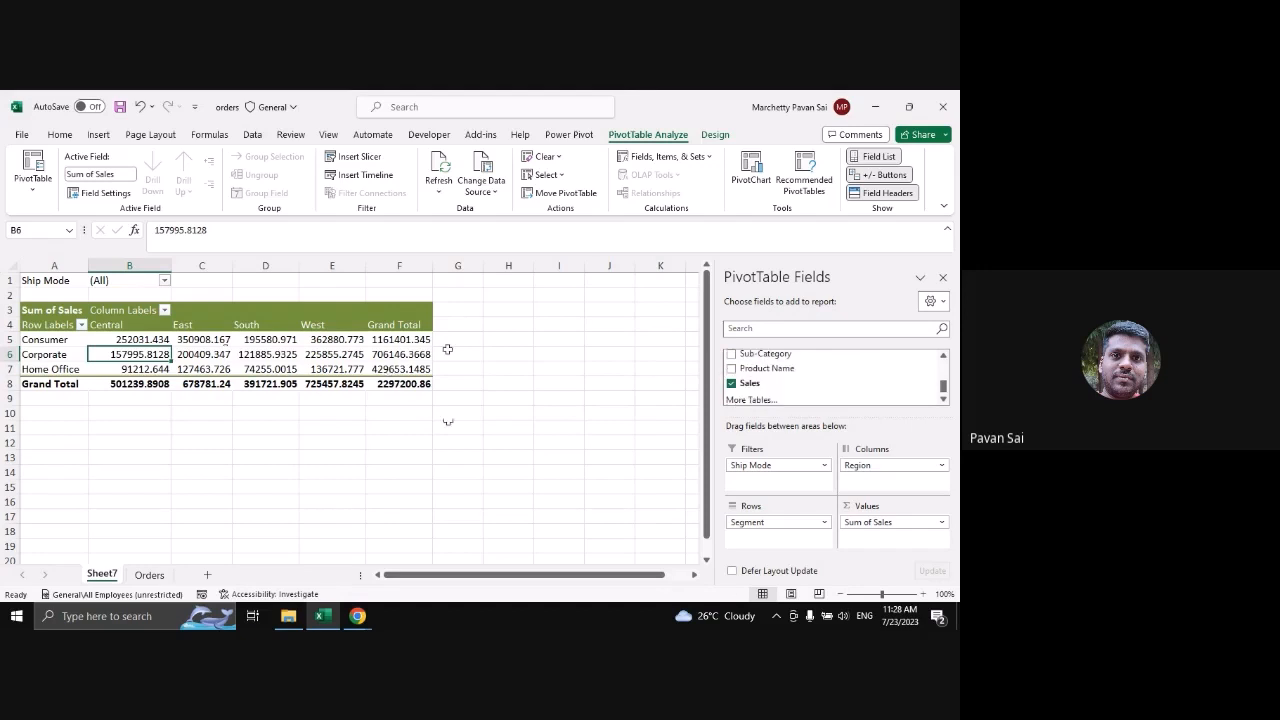
{"action": "left_click", "coordinate": [164, 280]}
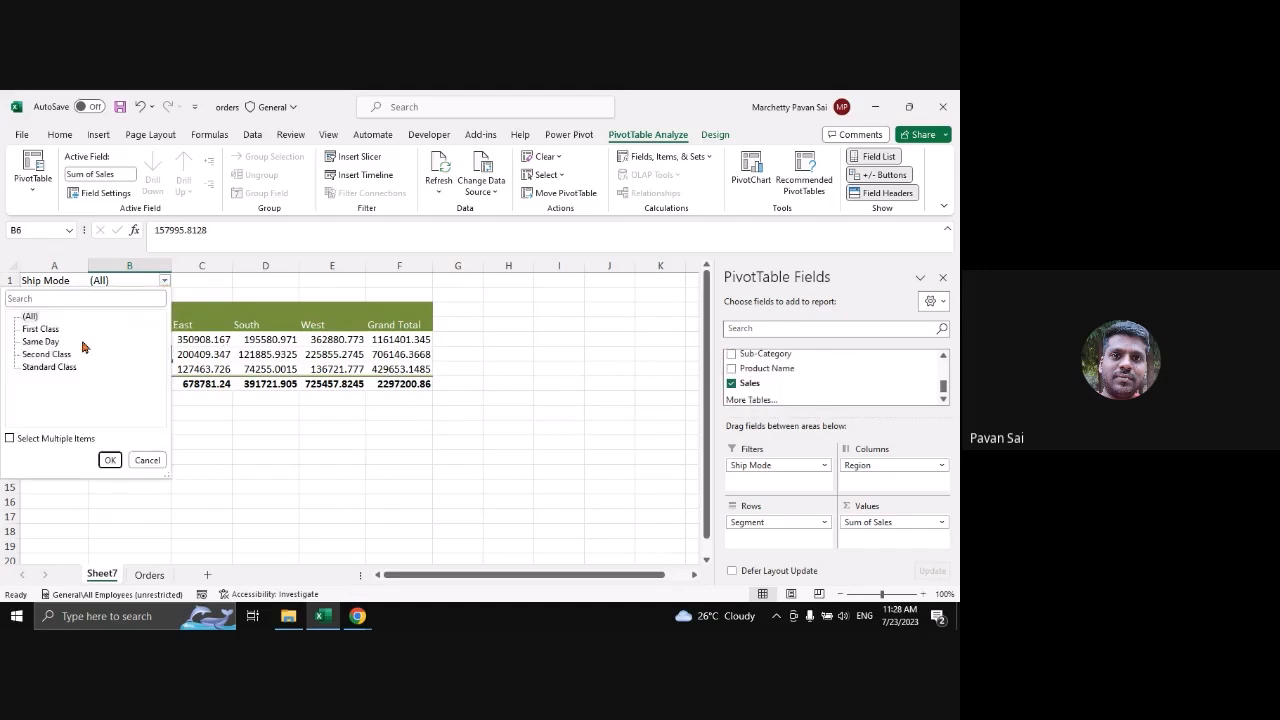
{"action": "left_click", "coordinate": [147, 460]}
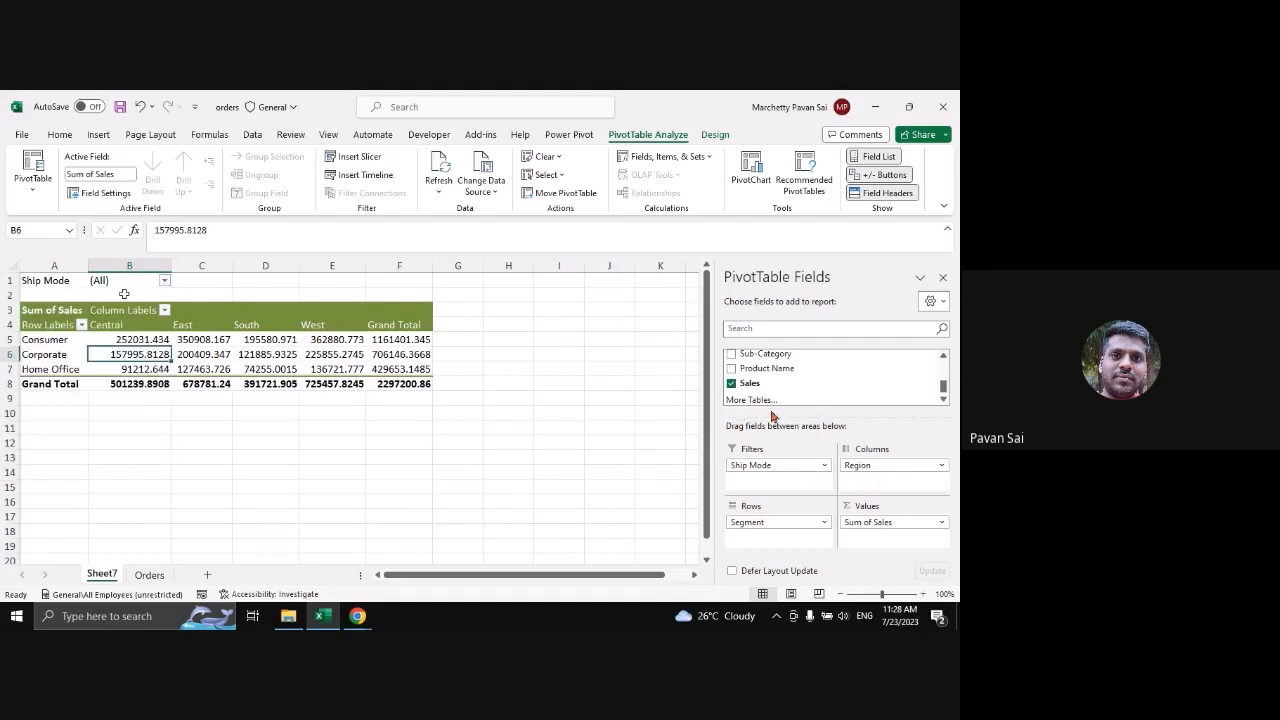
{"action": "left_click_drag", "start_coordinate": [791, 464], "coordinate": [828, 395]}
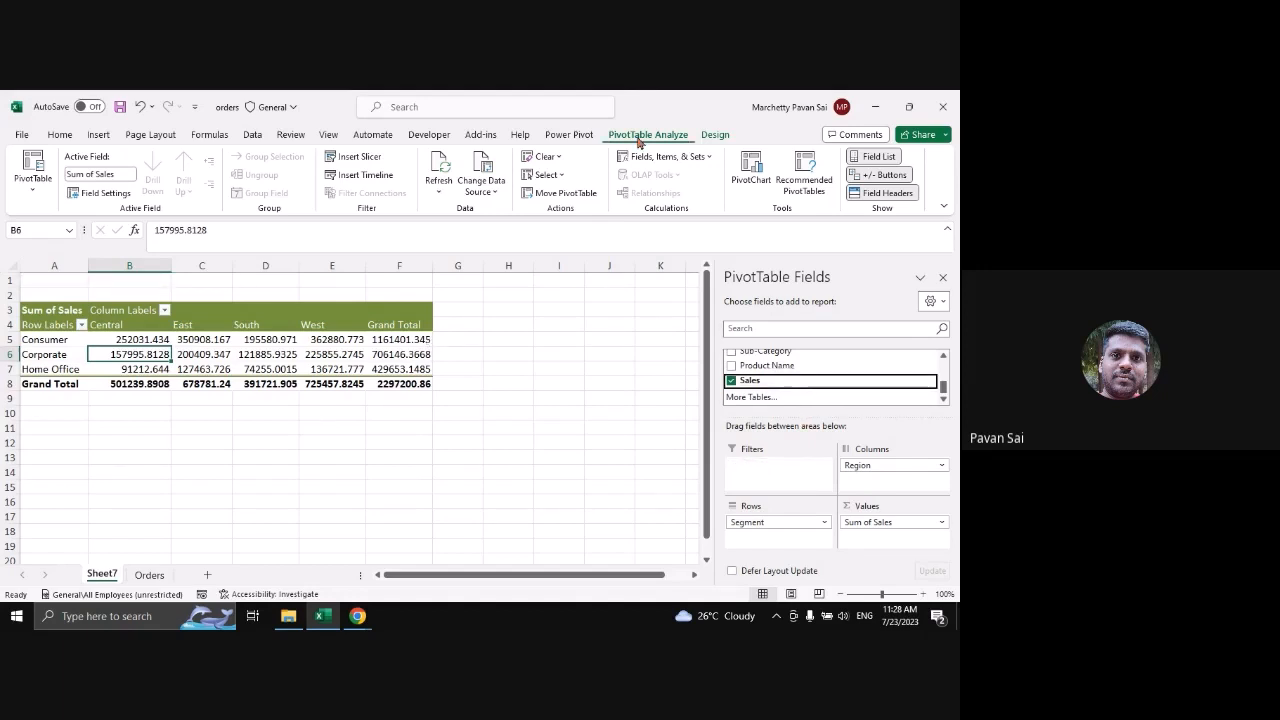
Compare the commands available with a cell inside the PivotTable selected and with cell I6 outside it, ending on Consumer's grand total
{"action": "left_click", "coordinate": [266, 326]}
{"action": "left_click", "coordinate": [270, 354]}
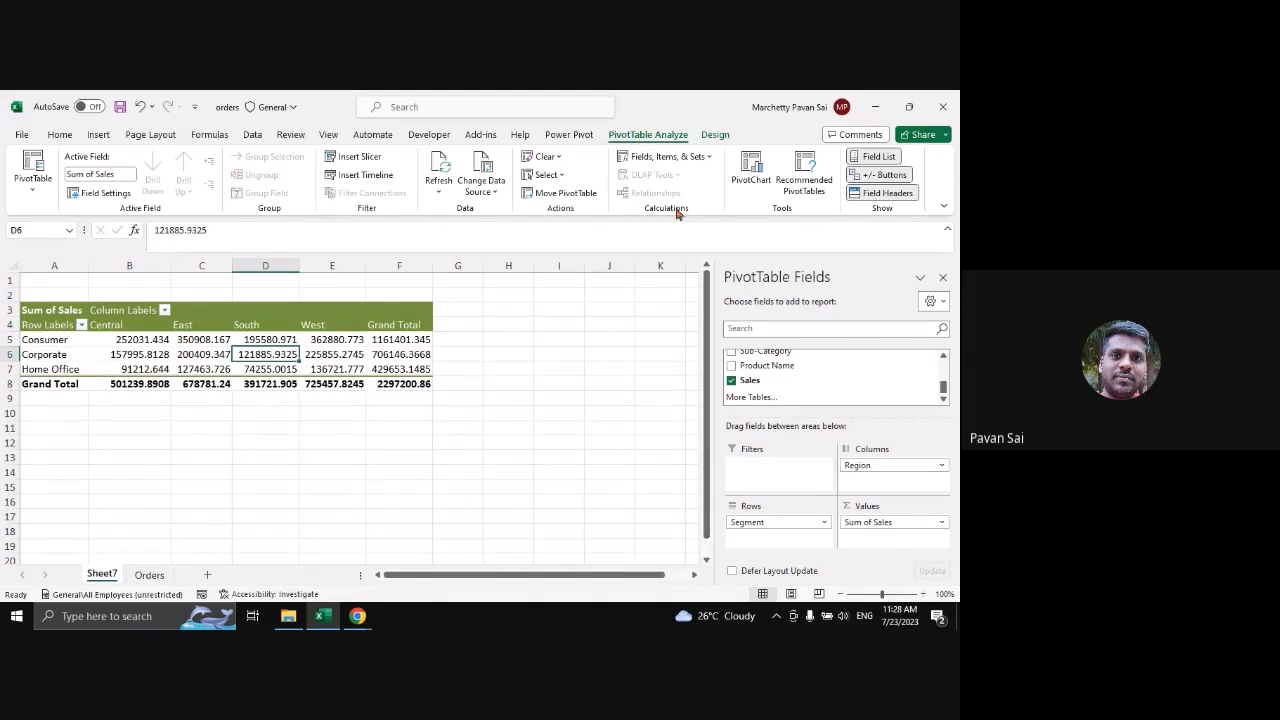
{"action": "left_click", "coordinate": [705, 135]}
{"action": "left_click", "coordinate": [677, 135]}
{"action": "left_click", "coordinate": [554, 360]}
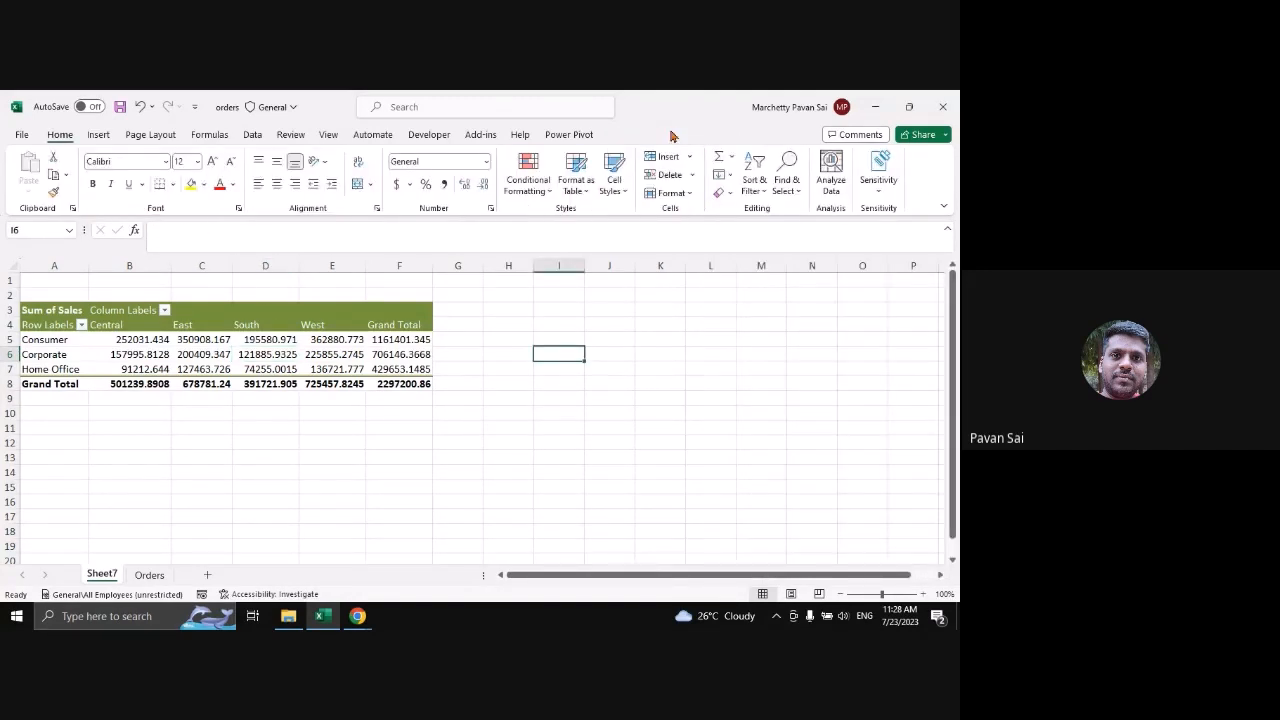
{"action": "left_click", "coordinate": [400, 339]}
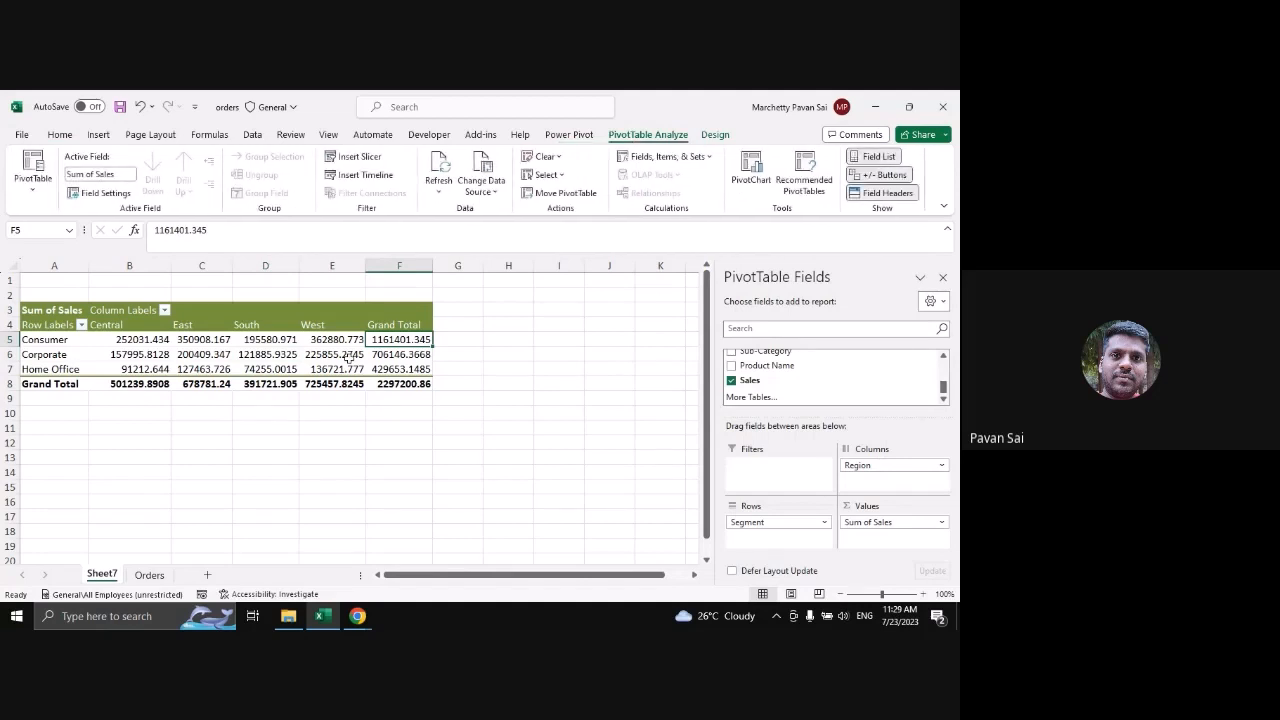
Insert a Ship Mode slicer, place it beside the PivotTable at column G and shorten it to about 1.77"
{"action": "left_click", "coordinate": [369, 160]}
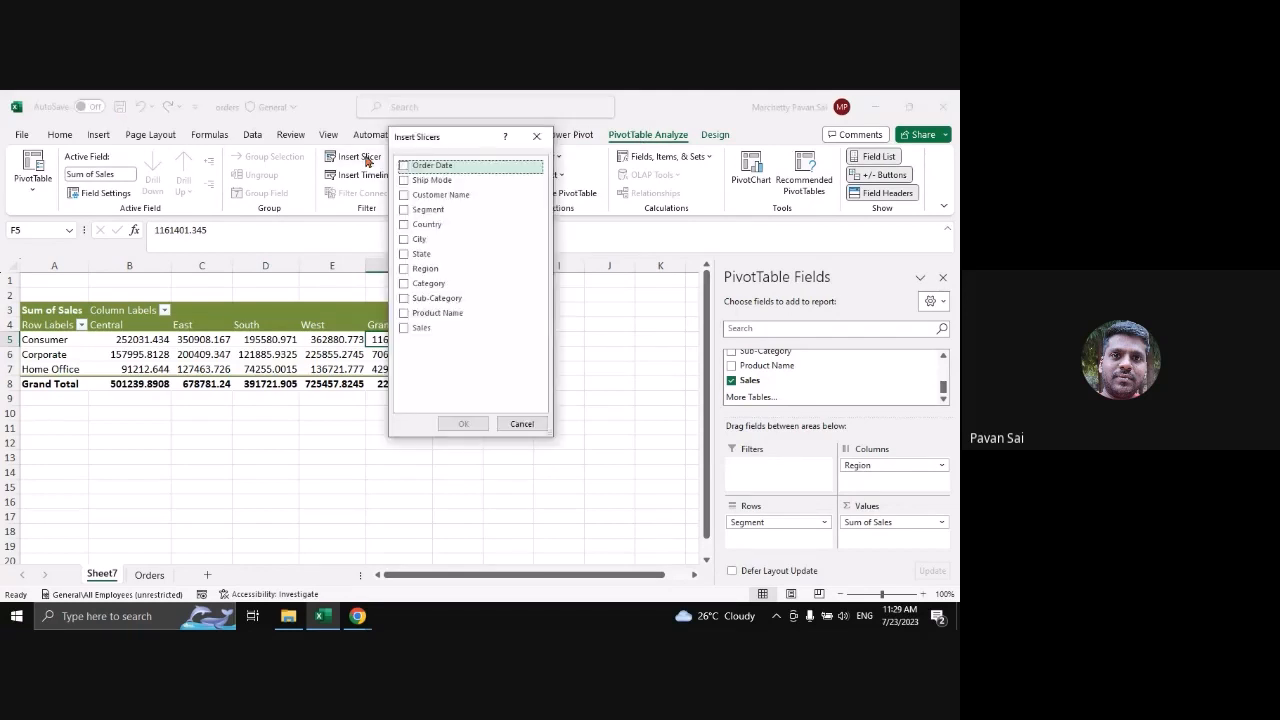
{"action": "left_click_drag", "start_coordinate": [461, 143], "coordinate": [504, 152]}
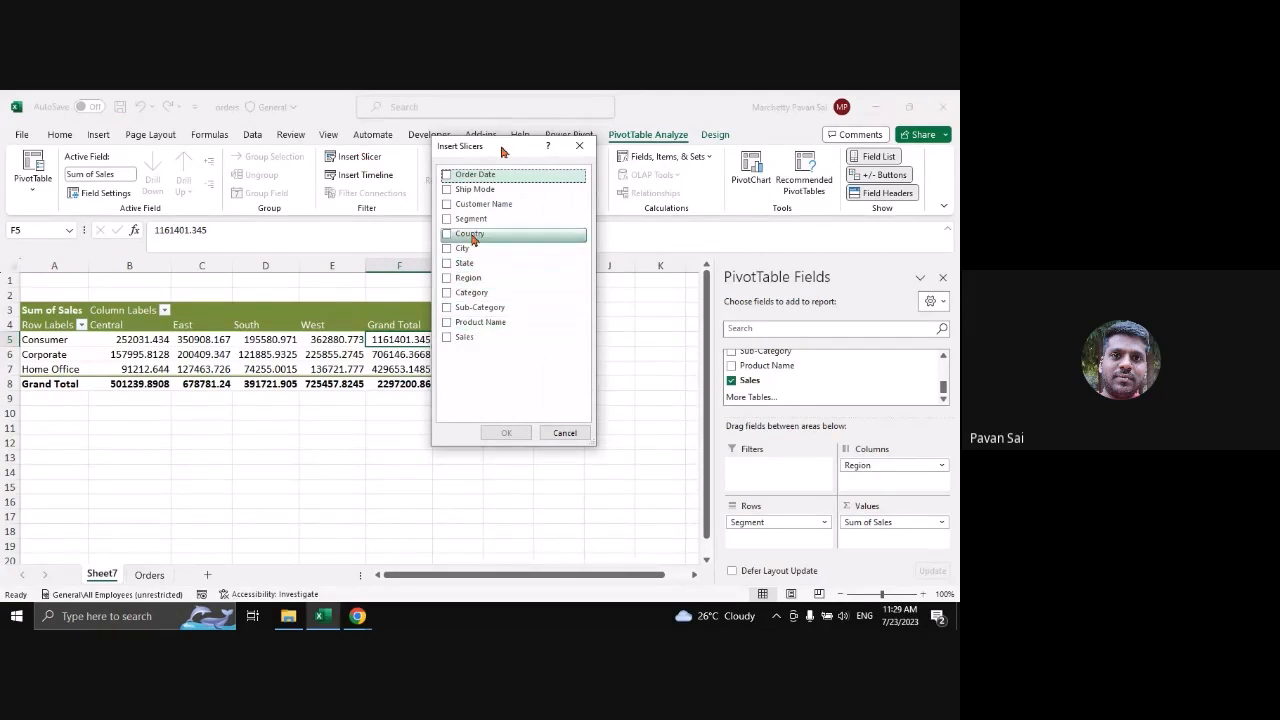
{"action": "left_click", "coordinate": [446, 193]}
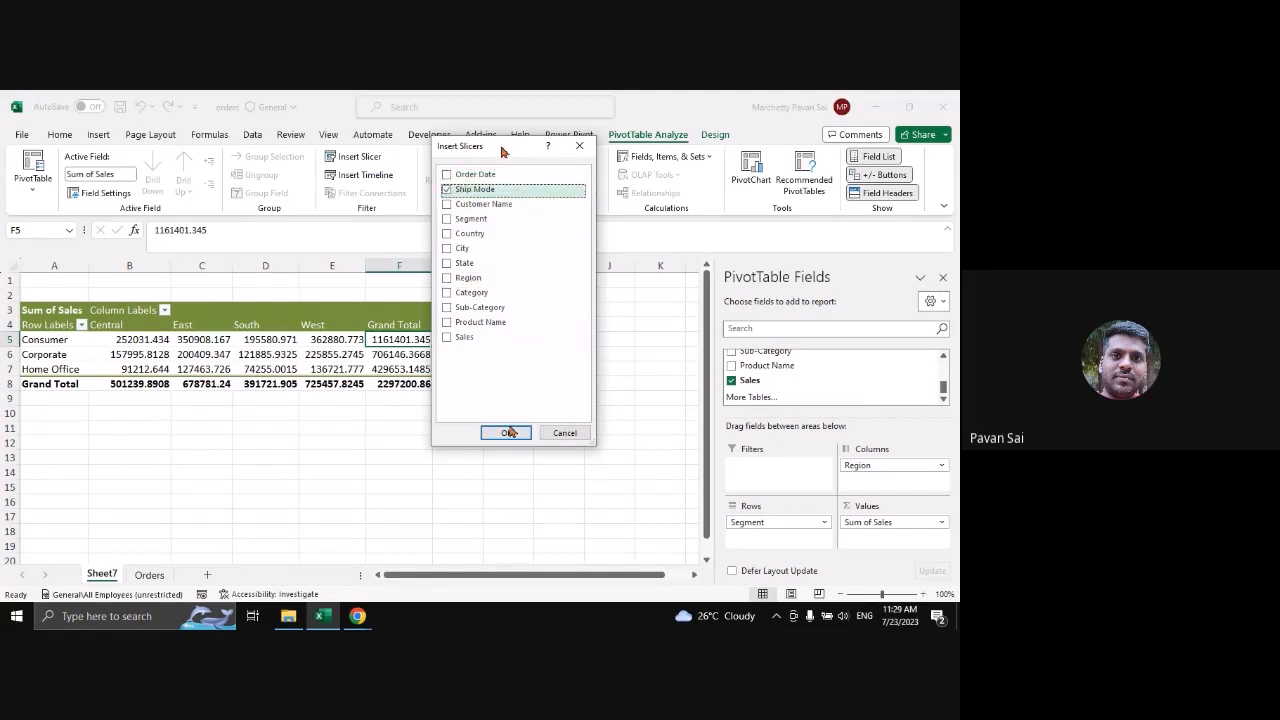
{"action": "left_click", "coordinate": [506, 431]}
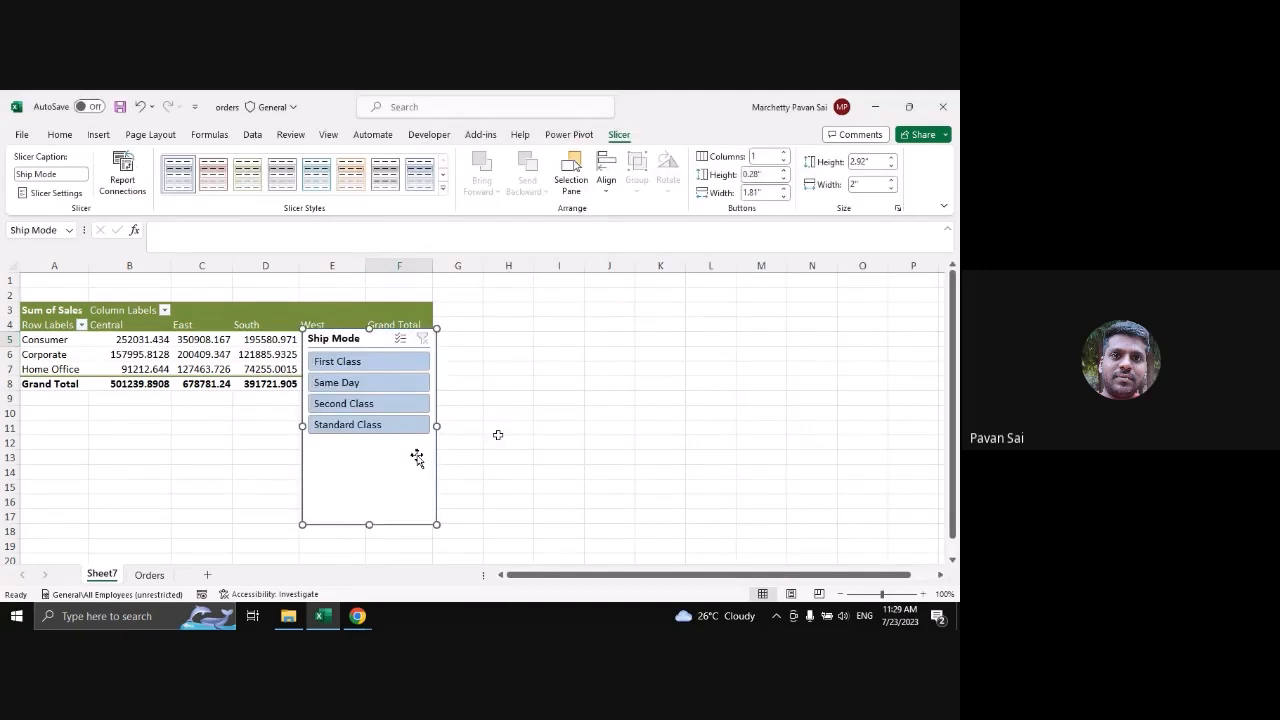
{"action": "left_click_drag", "start_coordinate": [417, 457], "coordinate": [502, 454]}
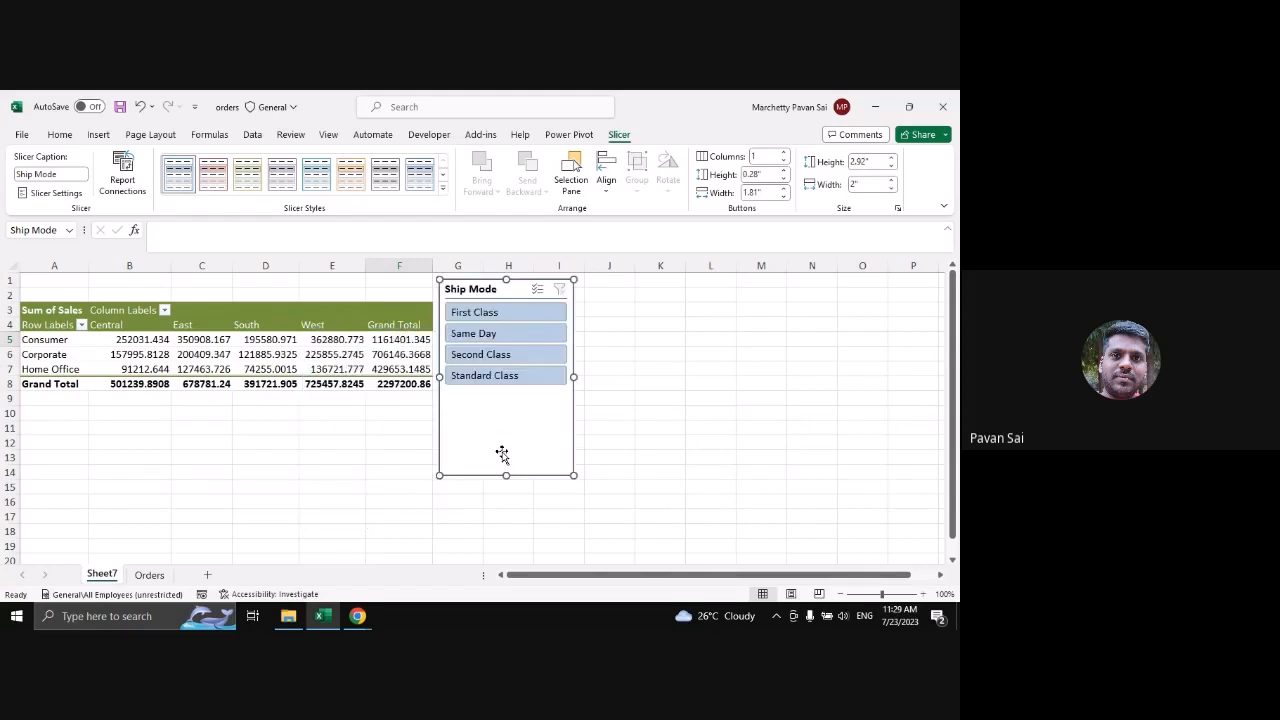
{"action": "left_click_drag", "start_coordinate": [506, 475], "coordinate": [506, 398]}
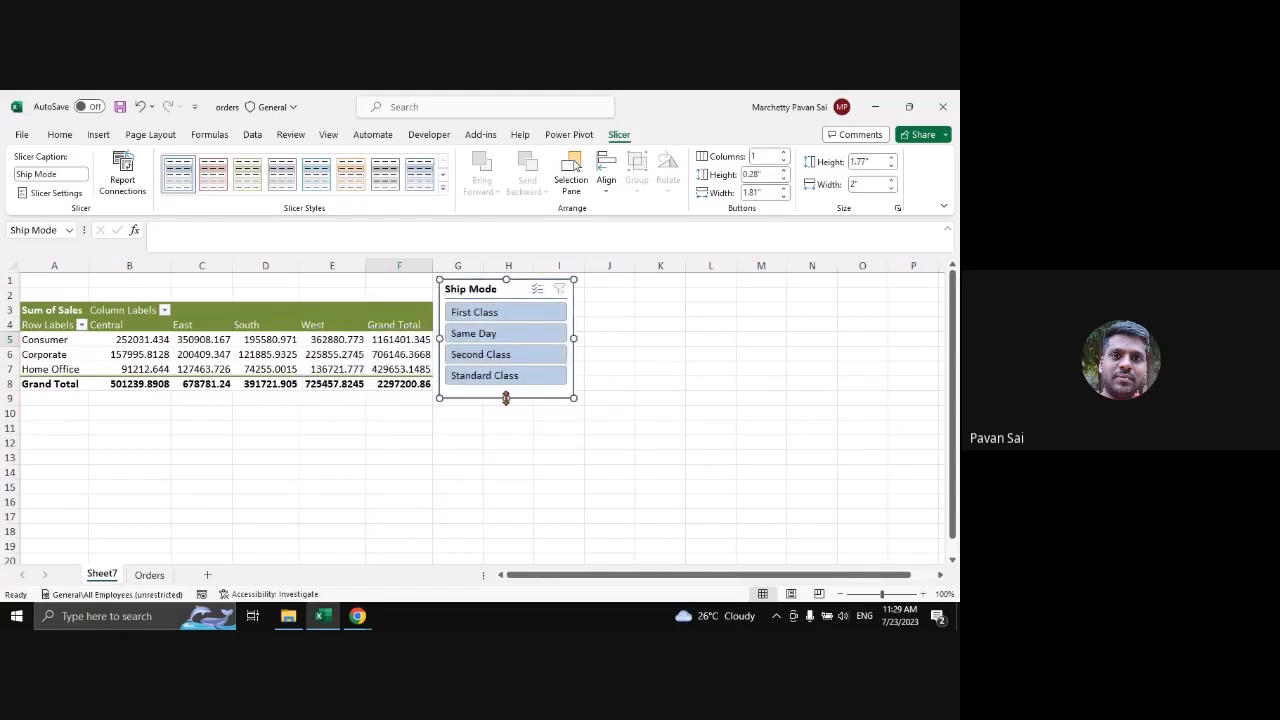
Filter the PivotTable with the slicer by First Class, Same Day, Second Class and finally Standard Class
{"action": "left_click", "coordinate": [489, 313]}
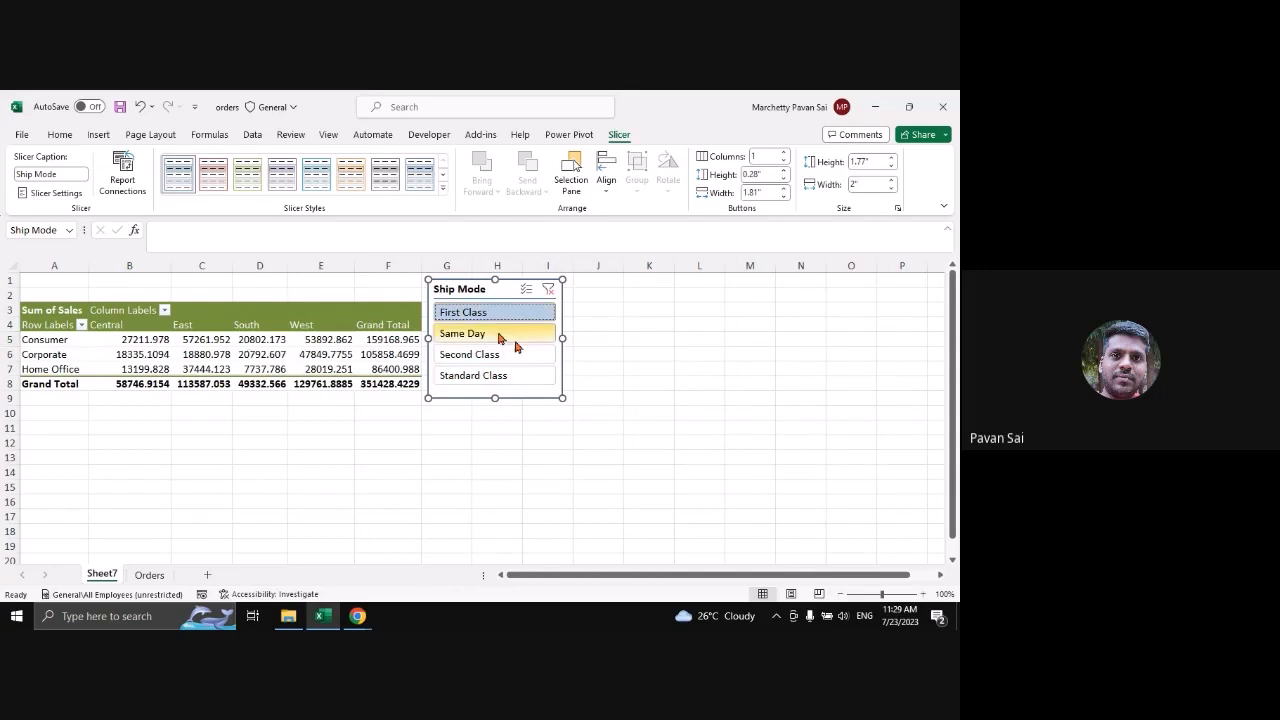
{"action": "left_click", "coordinate": [490, 334]}
{"action": "left_click", "coordinate": [485, 353]}
{"action": "left_click", "coordinate": [472, 375]}
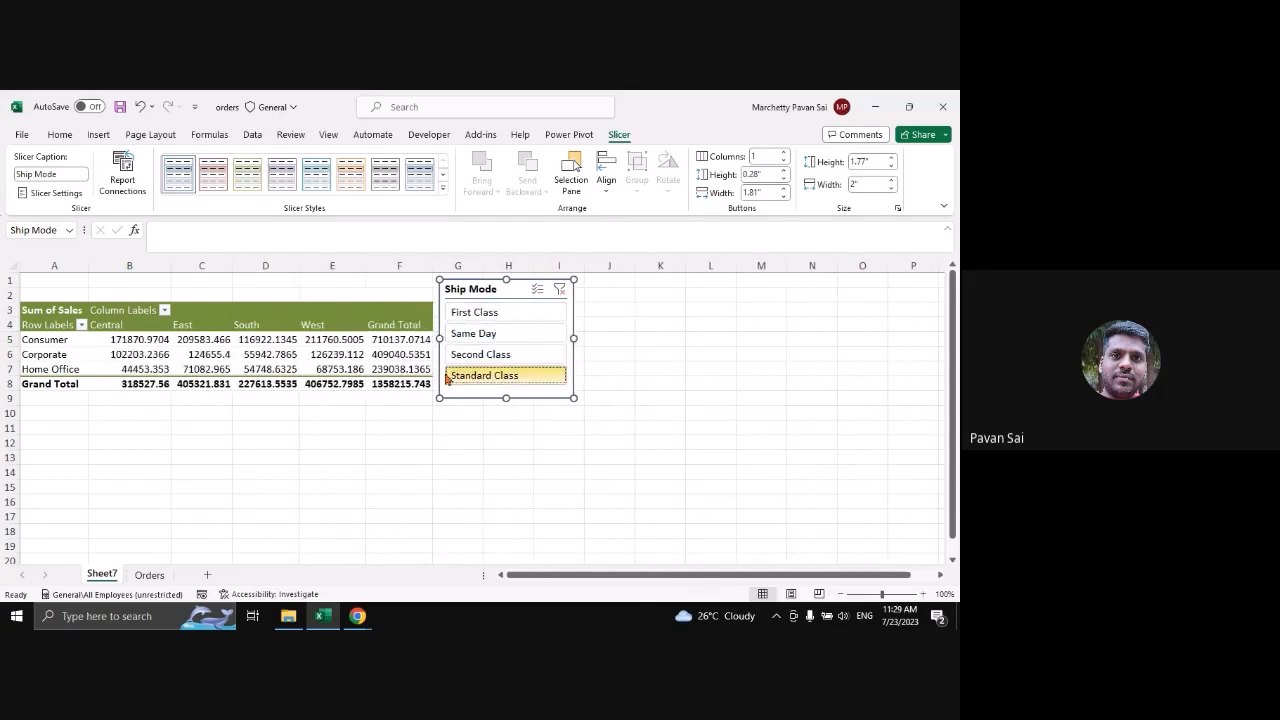
Remove Region from the PivotTable's columns and replace Segment with Sub-Category in the rows
{"action": "left_click", "coordinate": [363, 352]}
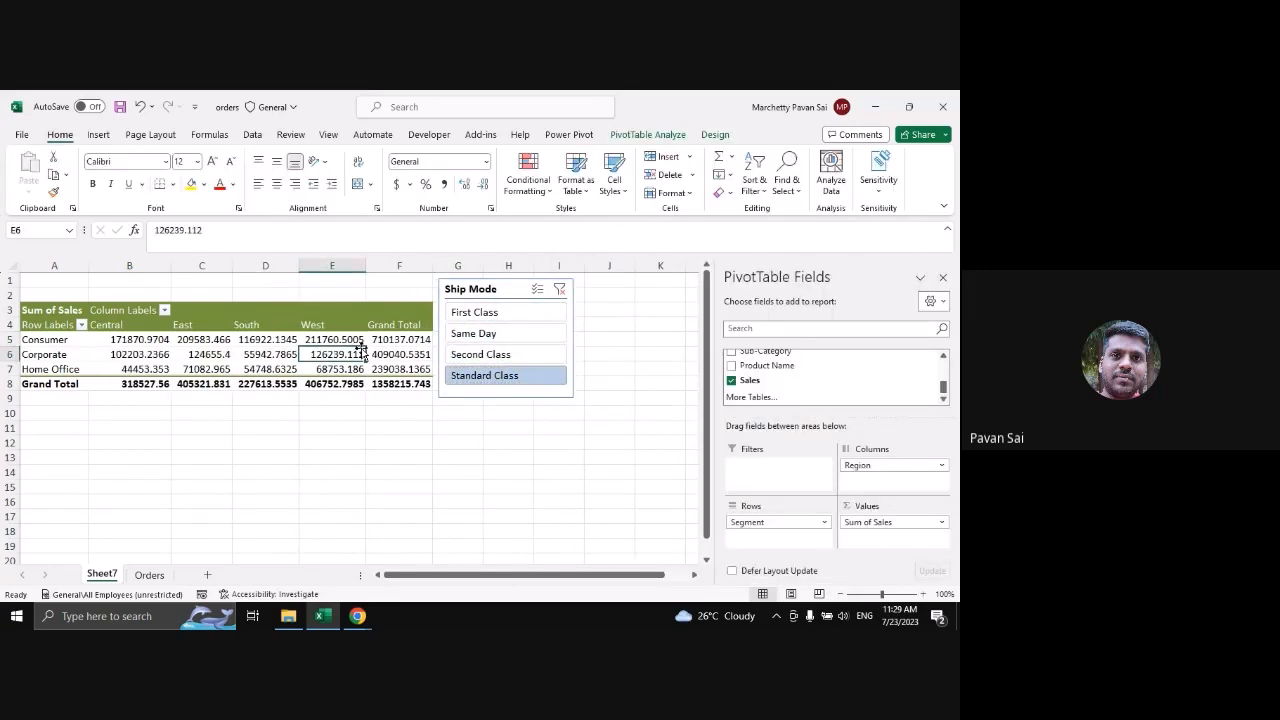
{"action": "left_click_drag", "start_coordinate": [897, 465], "coordinate": [840, 375]}
{"action": "scroll", "coordinate": [840, 378], "scroll_direction": "up", "scroll_amount": 2}
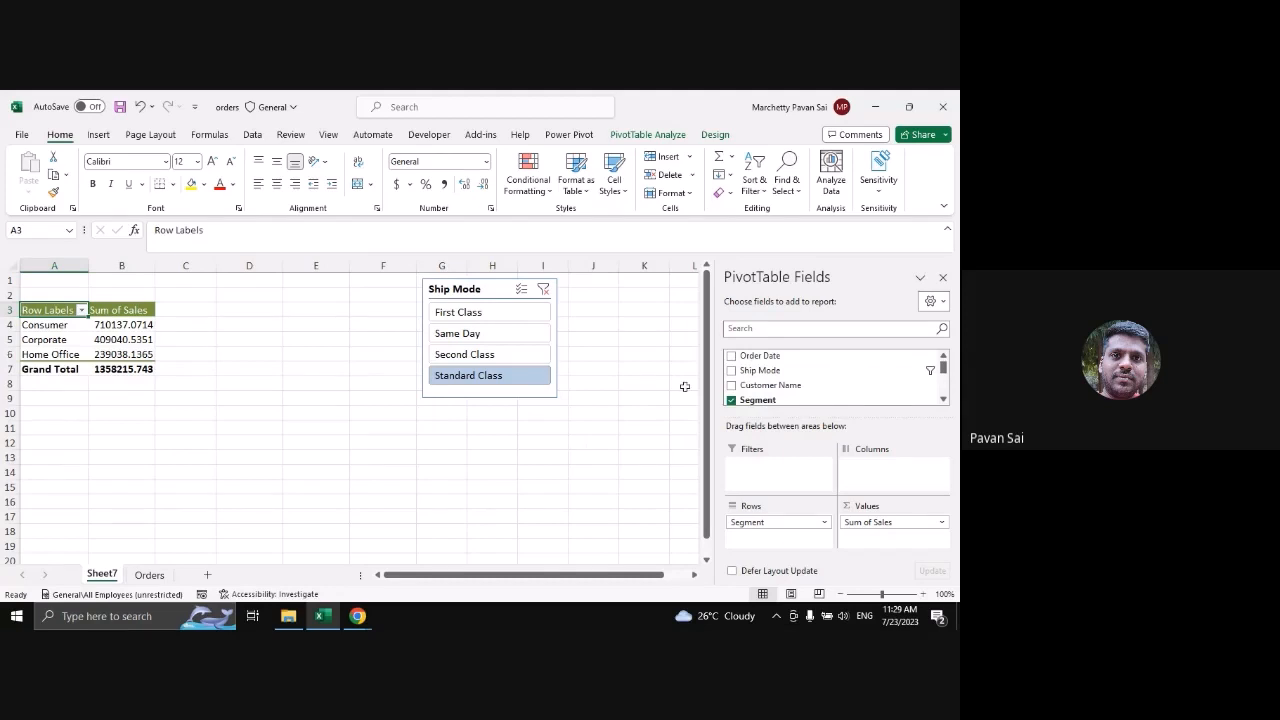
{"action": "scroll", "coordinate": [819, 388], "scroll_direction": "down", "scroll_amount": 3}
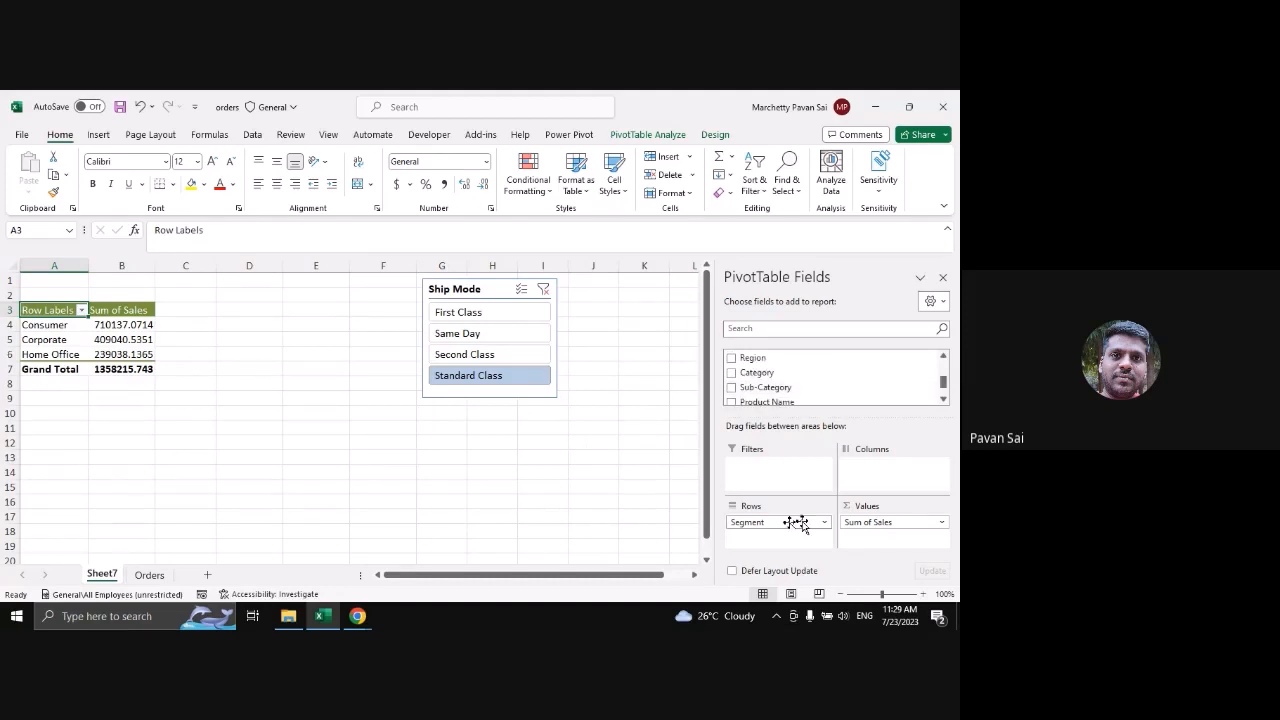
{"action": "left_click_drag", "start_coordinate": [796, 522], "coordinate": [817, 401]}
{"action": "left_click", "coordinate": [790, 356]}
Zoom the sheet out to 85% and move the Ship Mode slicer close beside the Sub-Category PivotTable
{"action": "scroll", "coordinate": [71, 392], "scroll_direction": "down", "scroll_amount": 5}
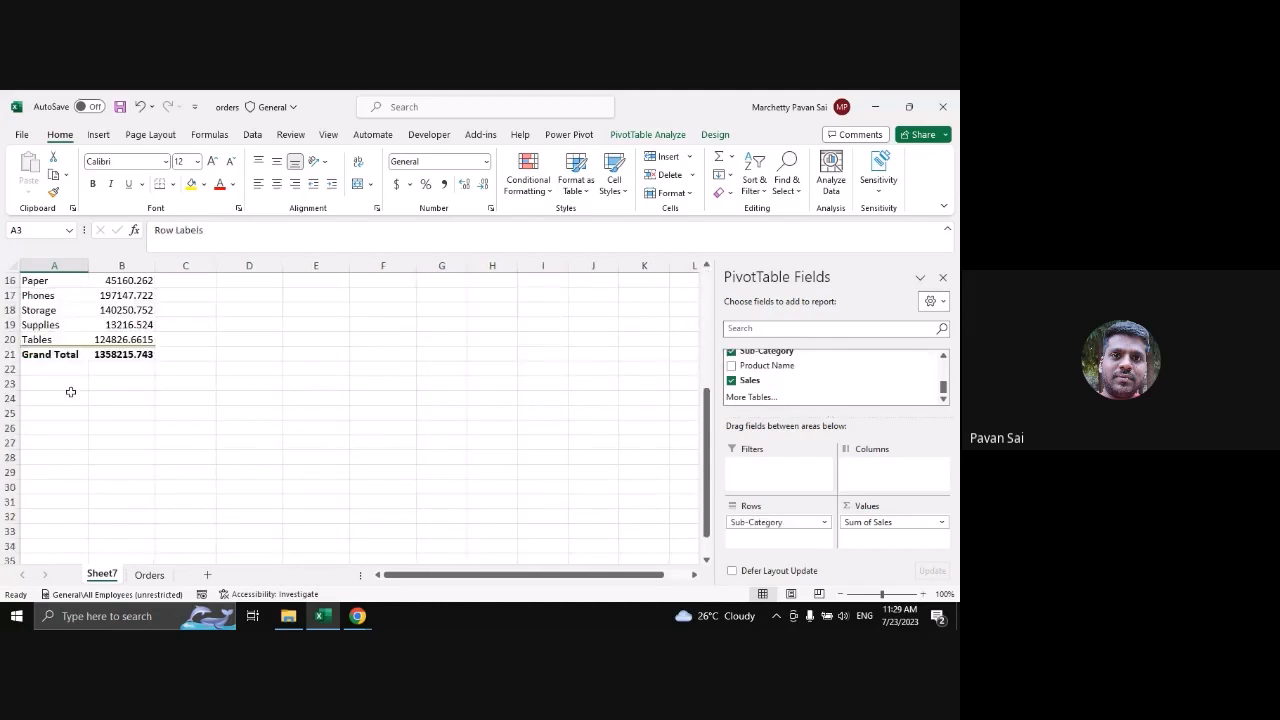
{"action": "scroll", "coordinate": [71, 392], "scroll_direction": "up", "scroll_amount": 5}
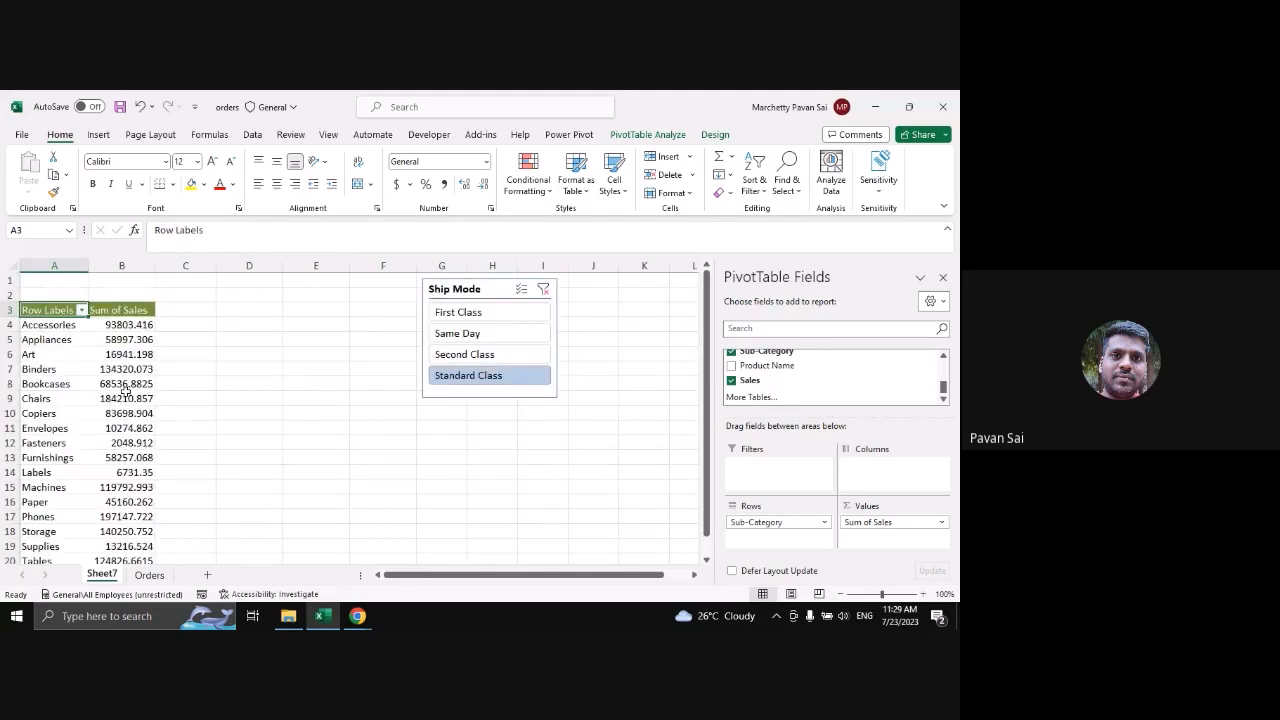
{"action": "scroll", "coordinate": [126, 391], "scroll_direction": "down", "scroll_amount": 1}
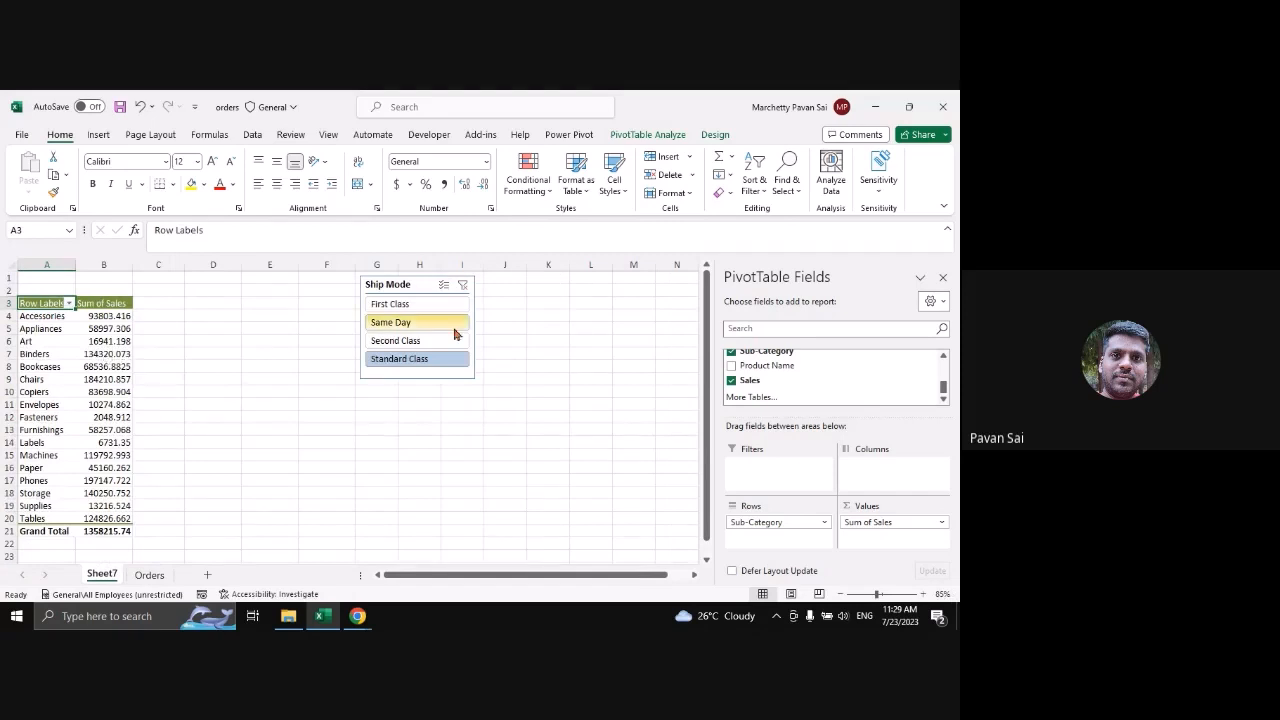
{"action": "left_click_drag", "start_coordinate": [391, 286], "coordinate": [198, 306]}
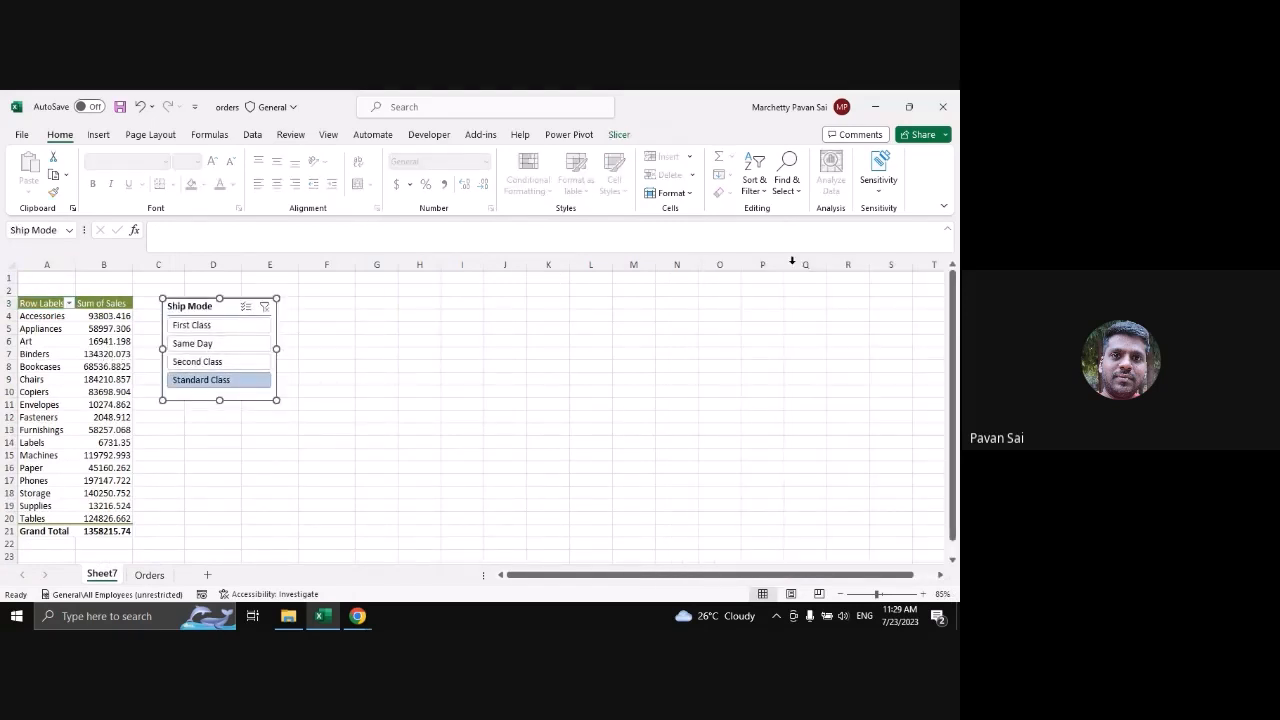
Compare the field list with cells inside and outside the PivotTable selected, then close the list and show it again
{"action": "left_click", "coordinate": [377, 316]}
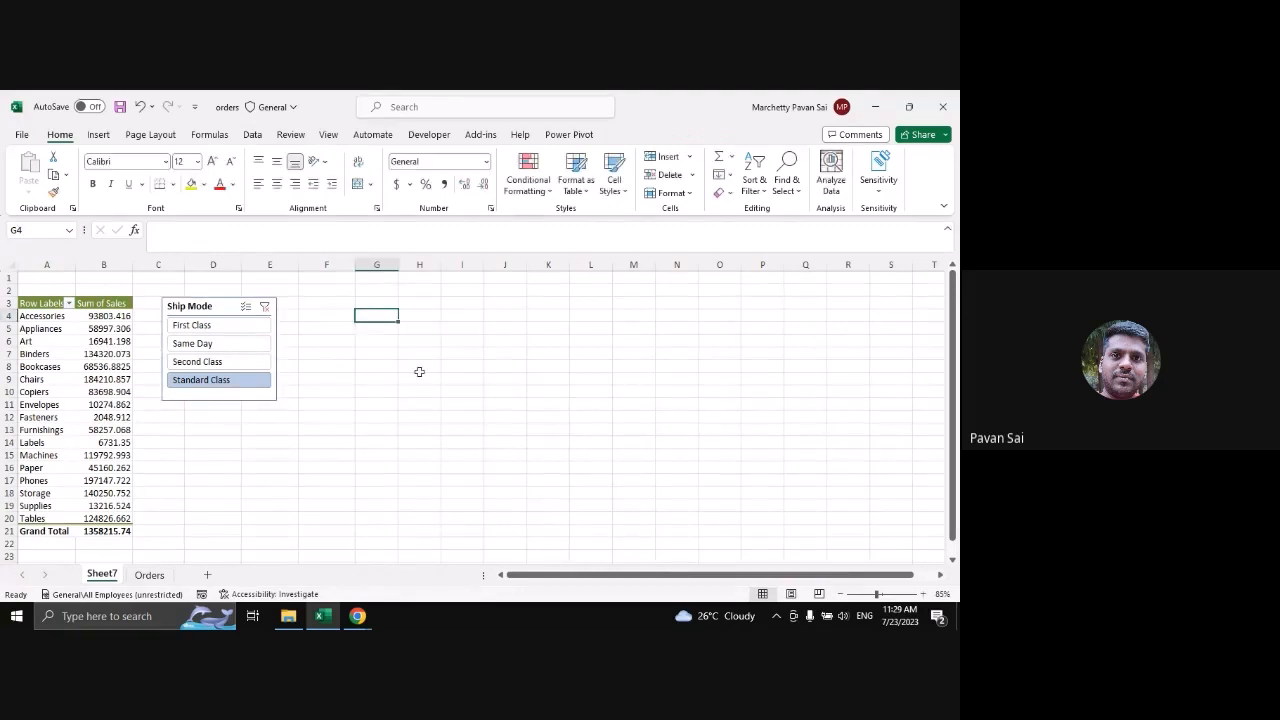
{"action": "left_click", "coordinate": [88, 343]}
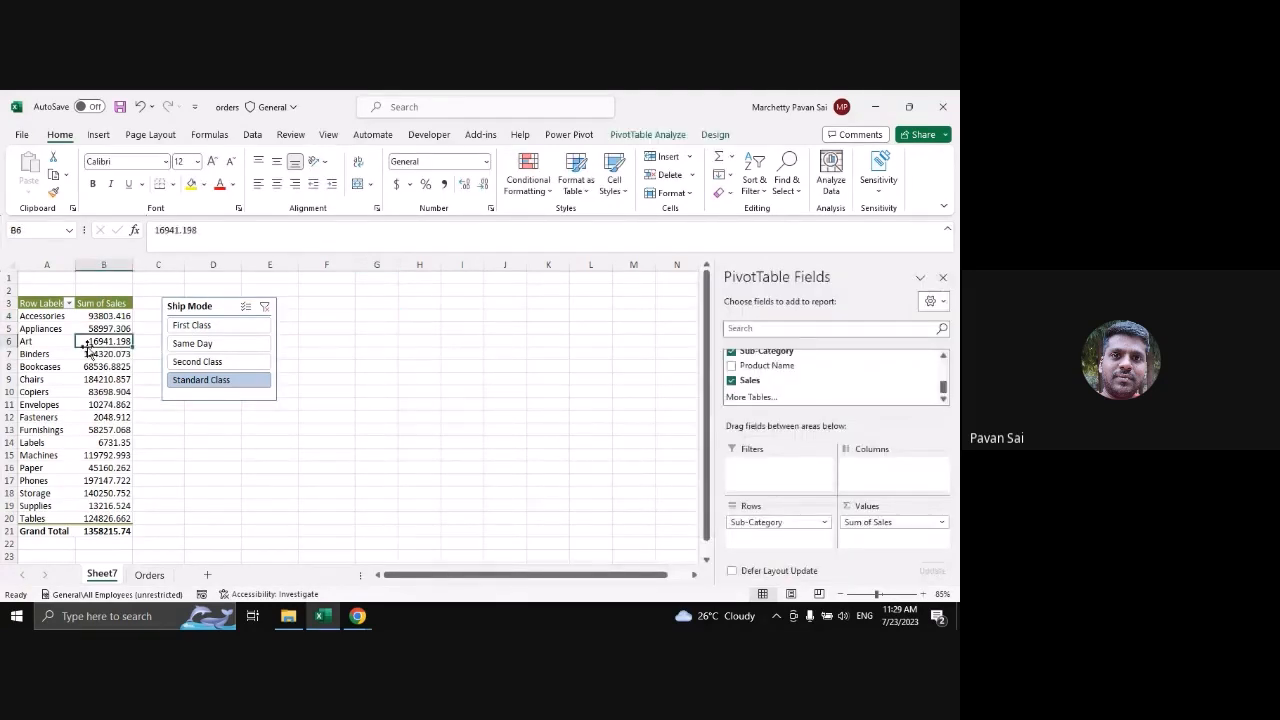
{"action": "left_click", "coordinate": [944, 279]}
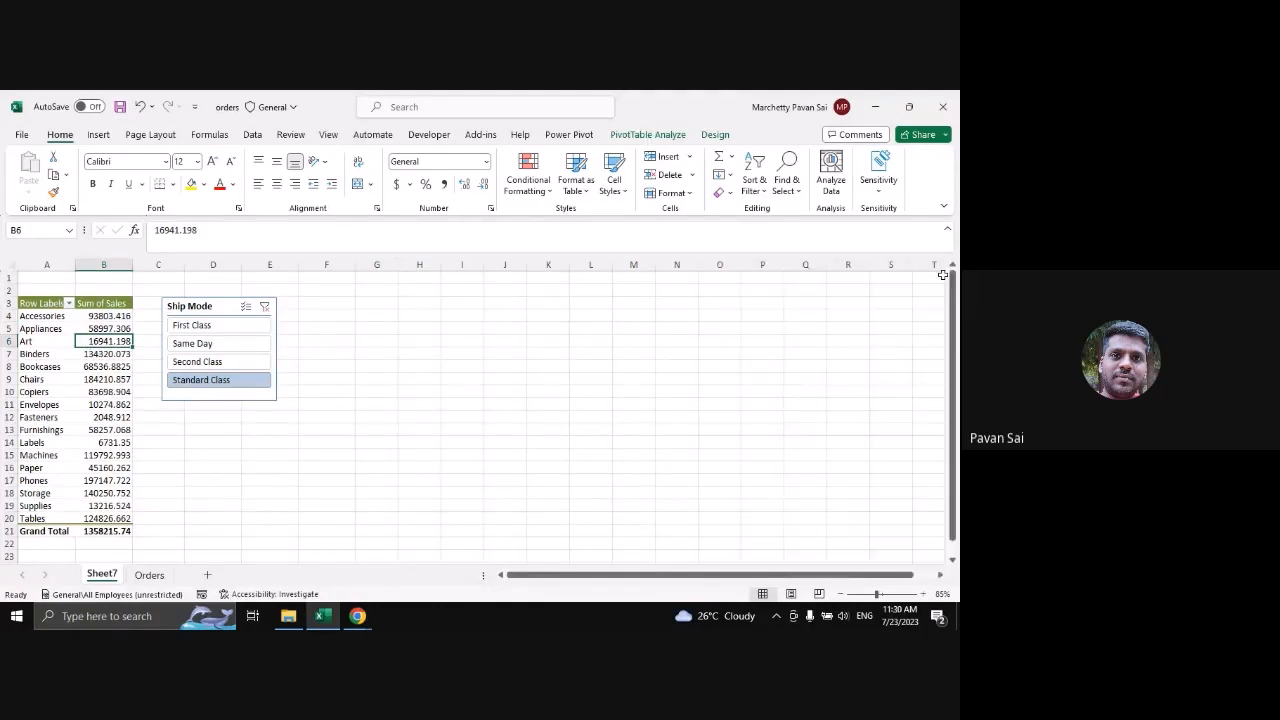
{"action": "left_click", "coordinate": [195, 428]}
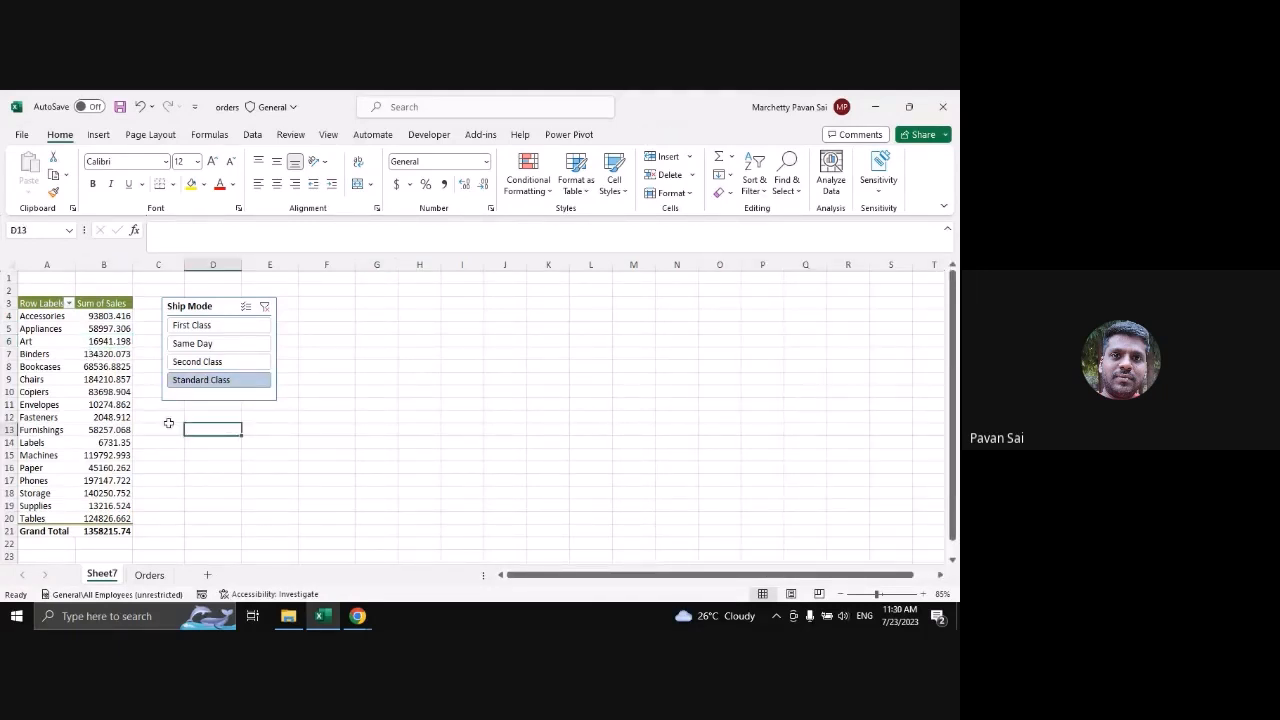
{"action": "left_click", "coordinate": [100, 353]}
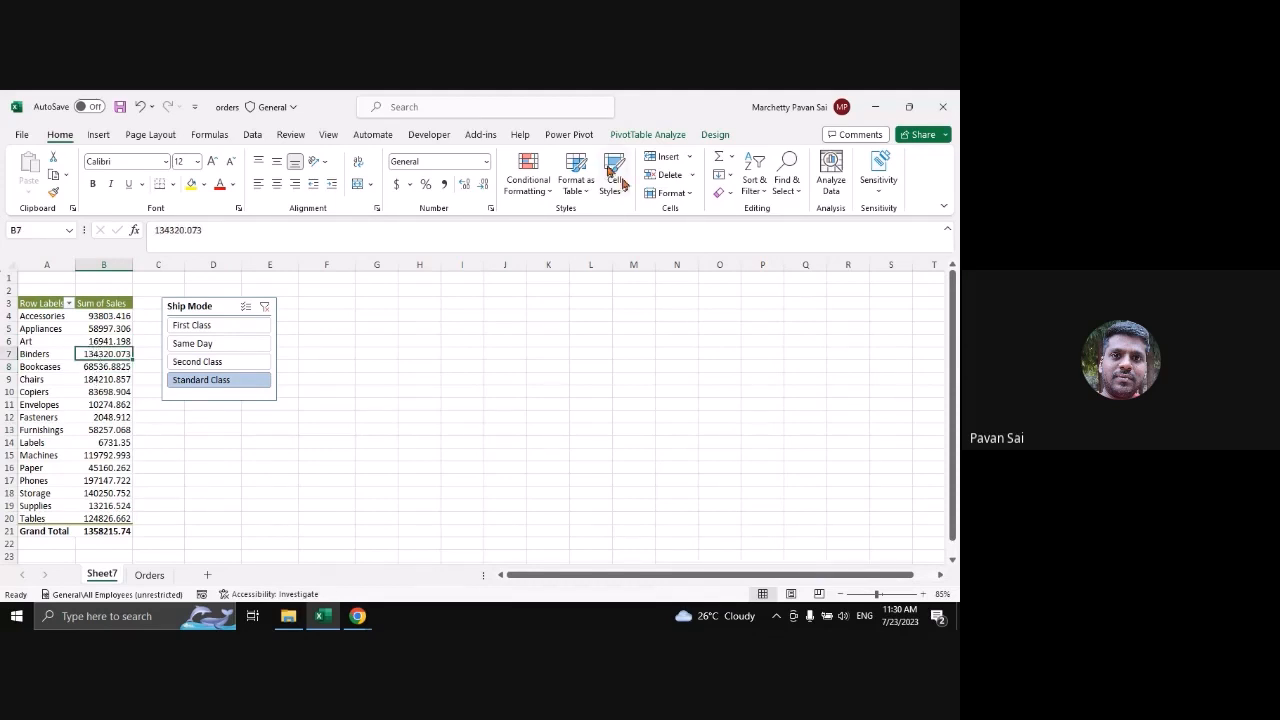
{"action": "left_click", "coordinate": [648, 134]}
{"action": "left_click", "coordinate": [875, 157]}
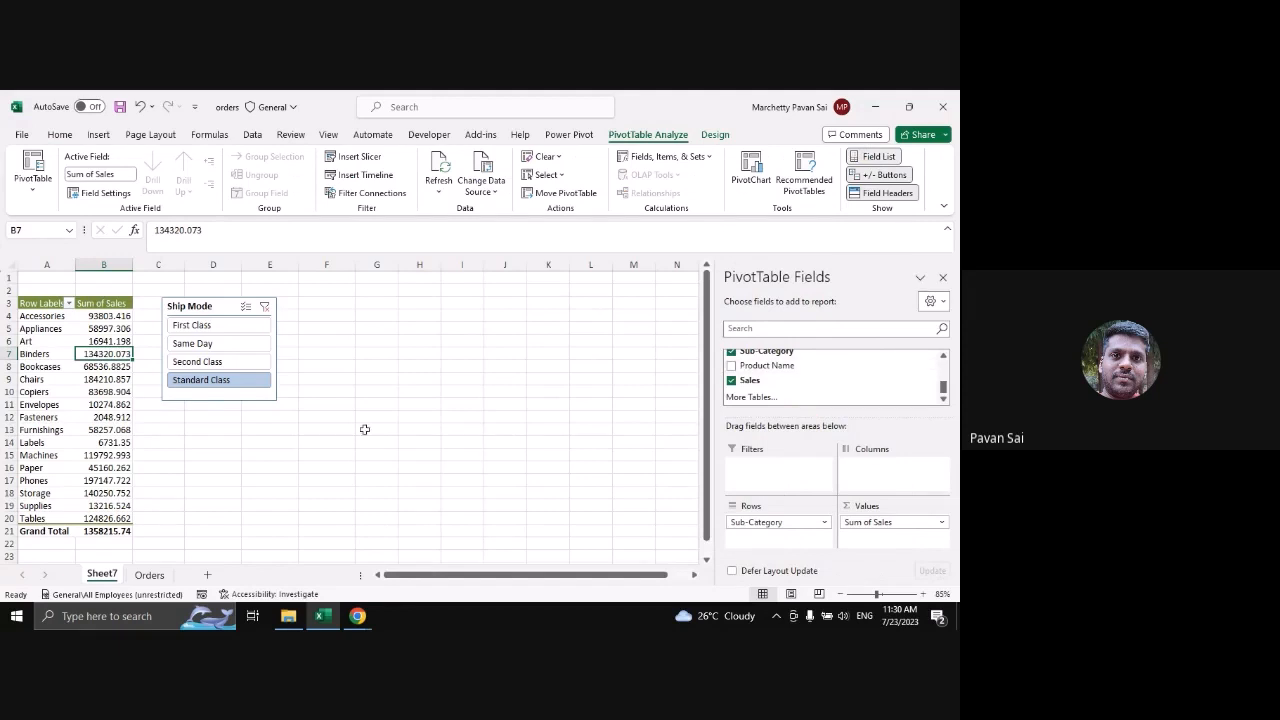
Switch the slicer through Second Class, Same Day and First Class, and return it to Standard Class
{"action": "left_click", "coordinate": [200, 364]}
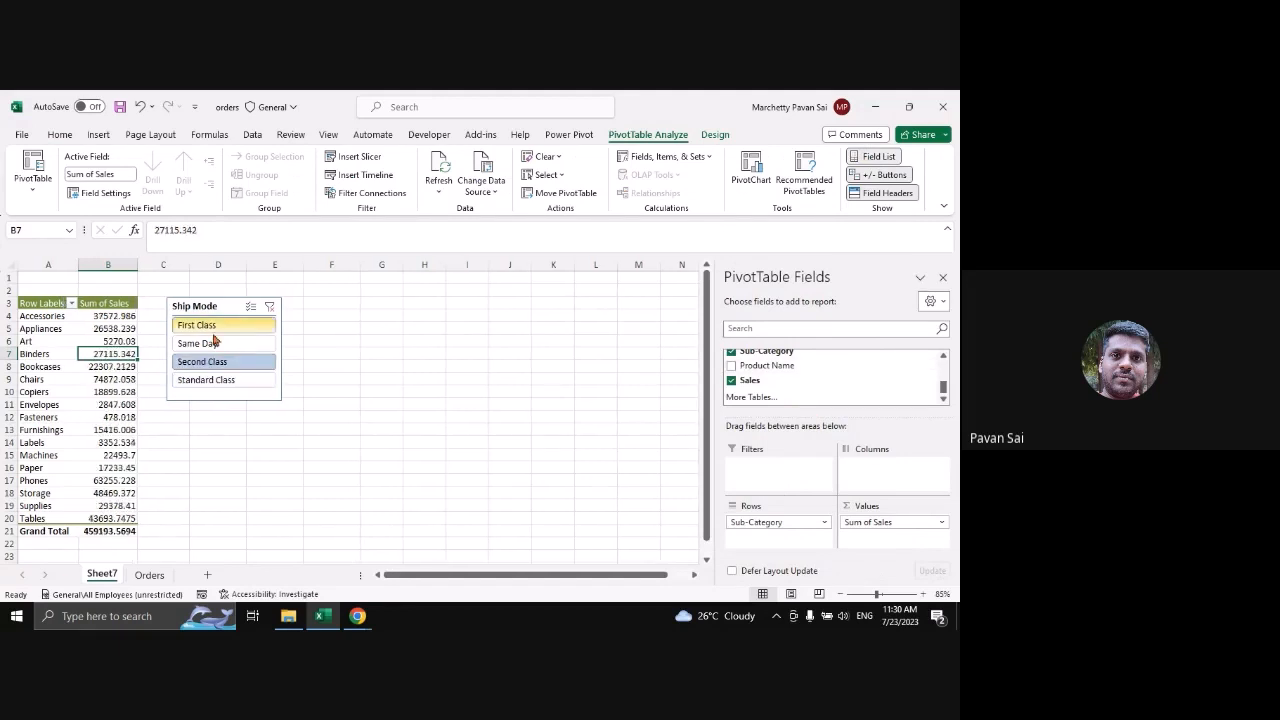
{"action": "left_click", "coordinate": [213, 342]}
{"action": "left_click", "coordinate": [199, 332]}
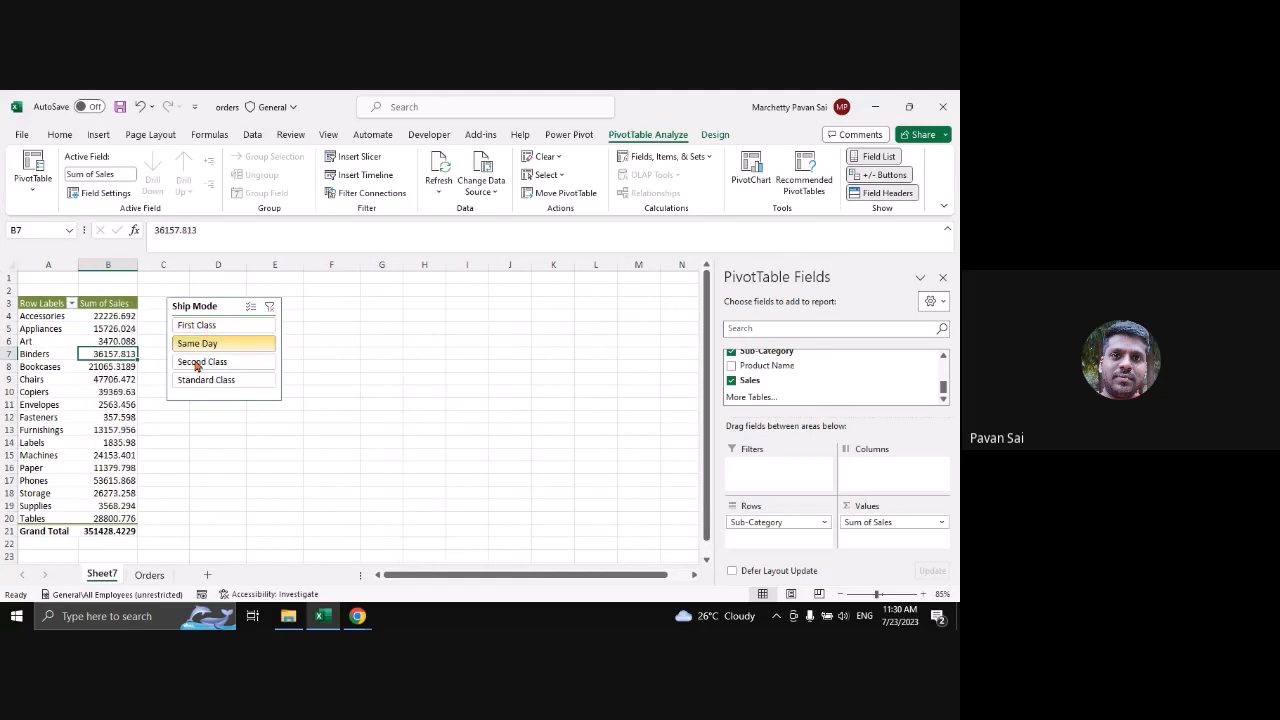
{"action": "left_click", "coordinate": [205, 362]}
{"action": "left_click", "coordinate": [210, 380]}
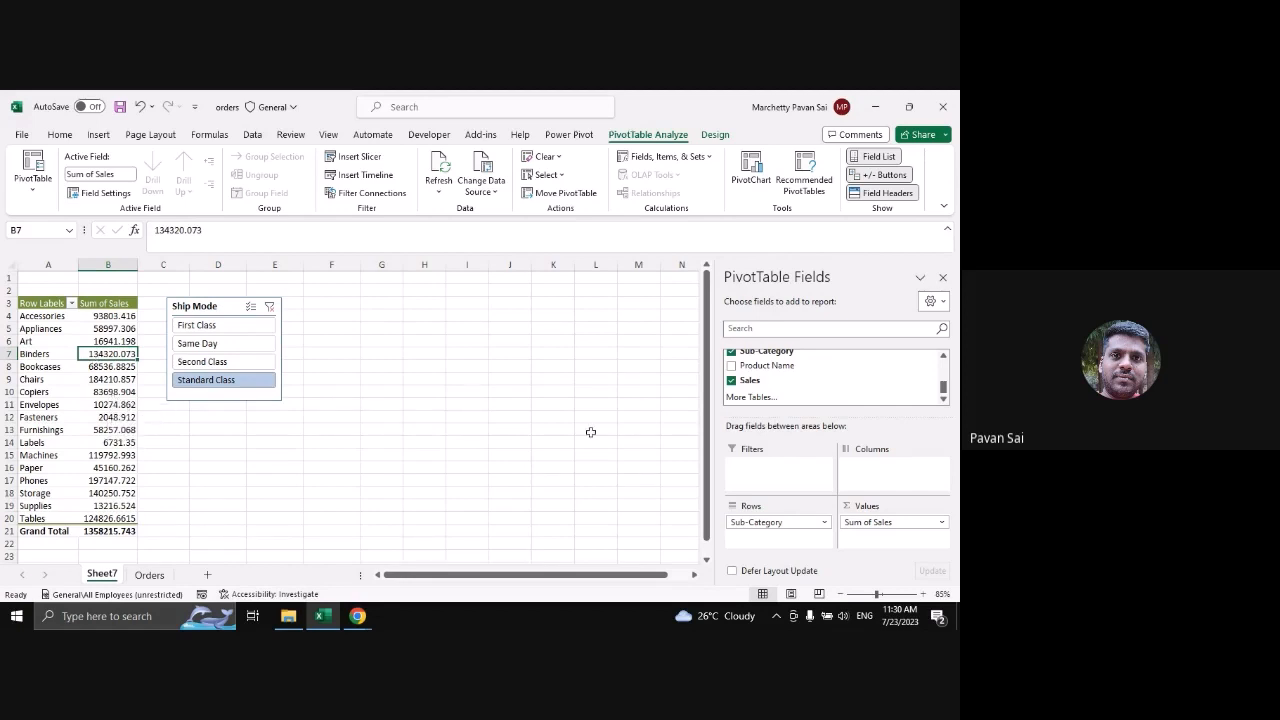
Turn on multi-select in the Ship Mode slicer and add Second Class, Same Day and First Class to the selection
{"action": "left_click", "coordinate": [199, 310]}
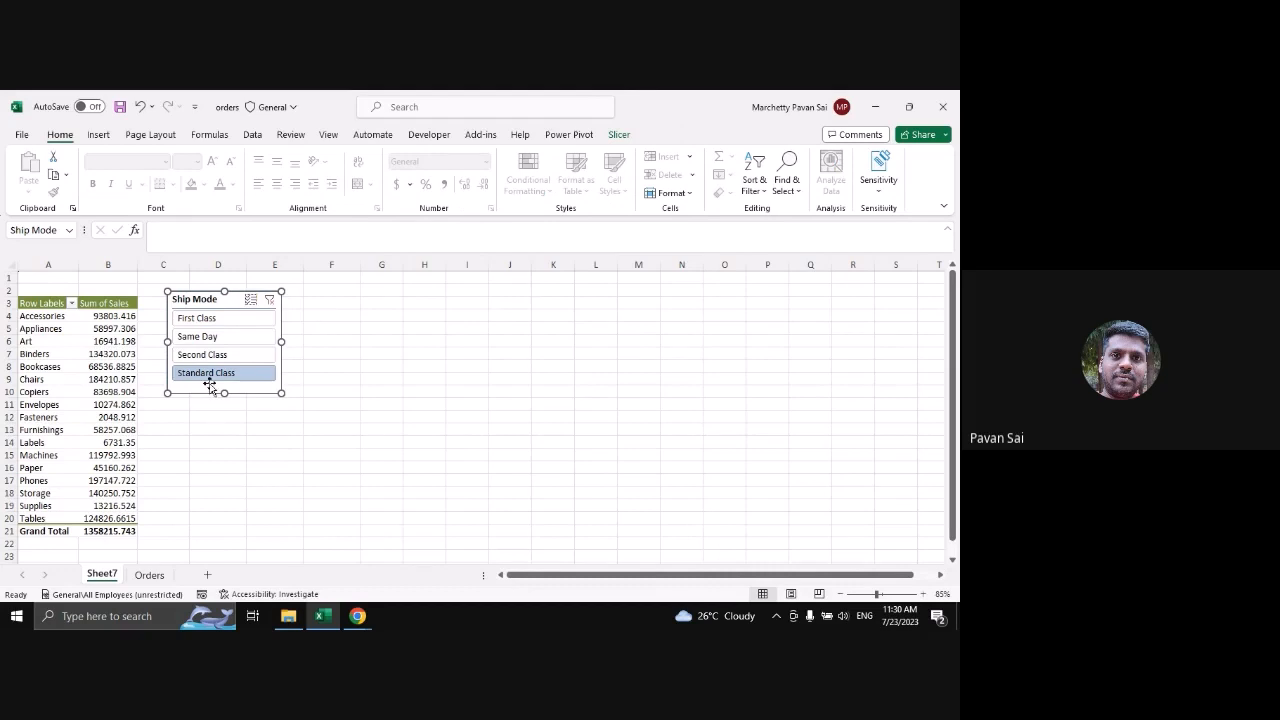
{"action": "key", "text": "alt+s"}
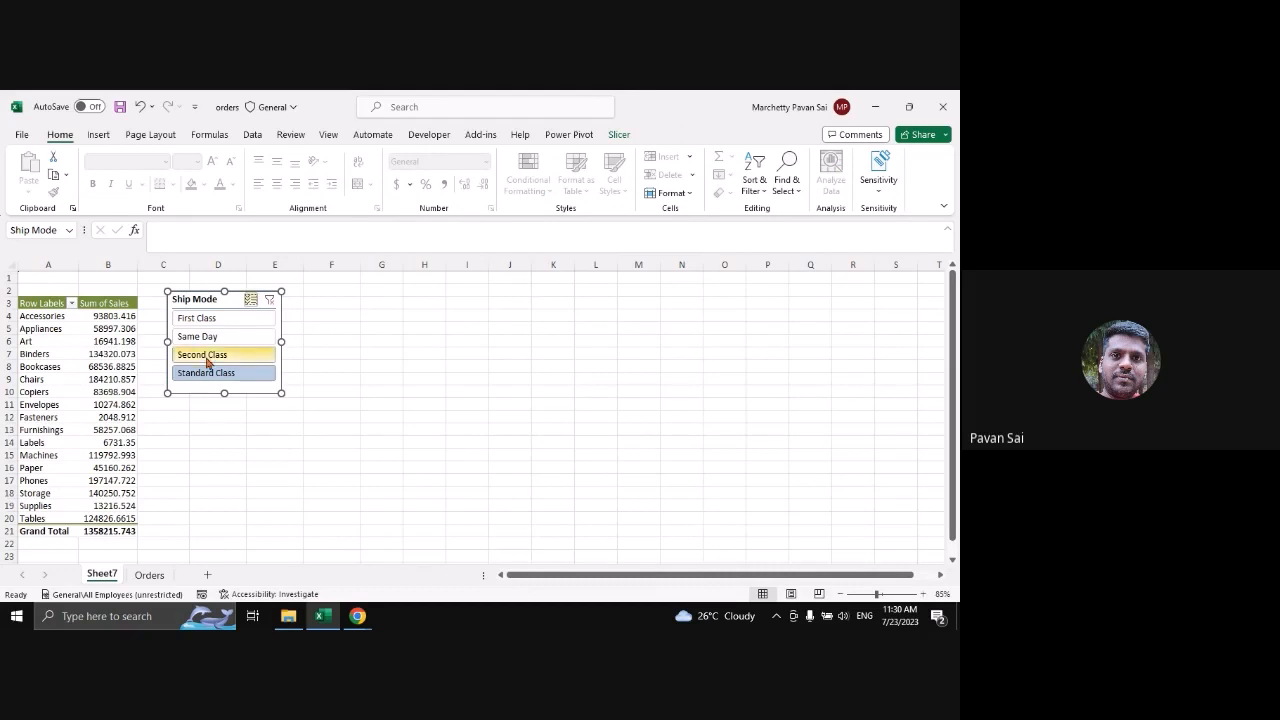
{"action": "left_click", "coordinate": [207, 356]}
{"action": "left_click", "coordinate": [223, 340]}
{"action": "left_click", "coordinate": [220, 318]}
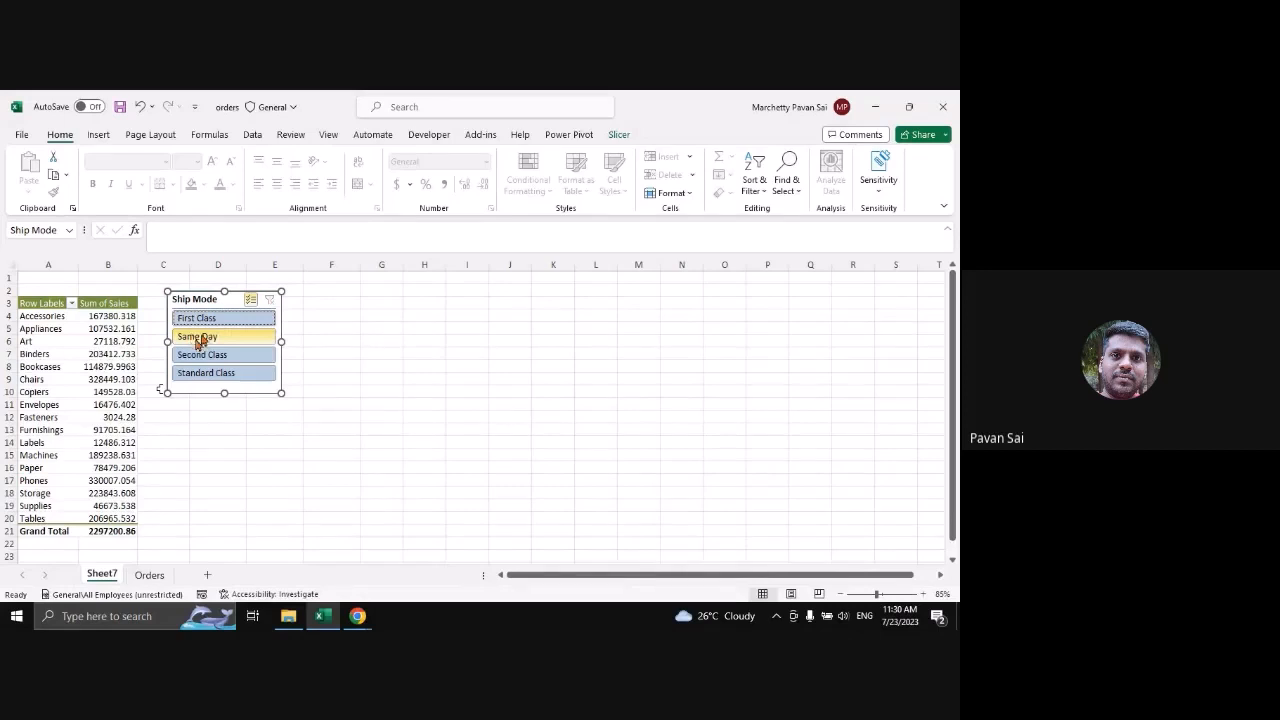
Exclude Same Day and Second Class in the slicer, and clear its filter
{"action": "left_click", "coordinate": [198, 340]}
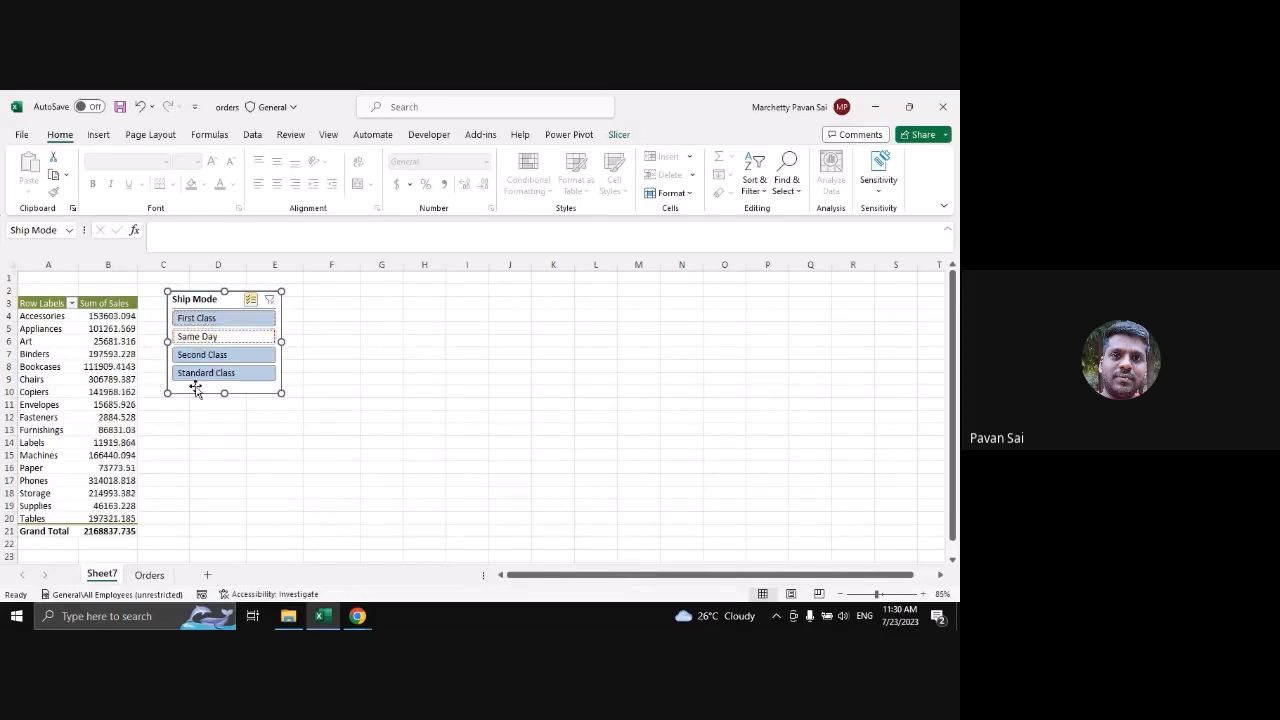
{"action": "left_click", "coordinate": [200, 355]}
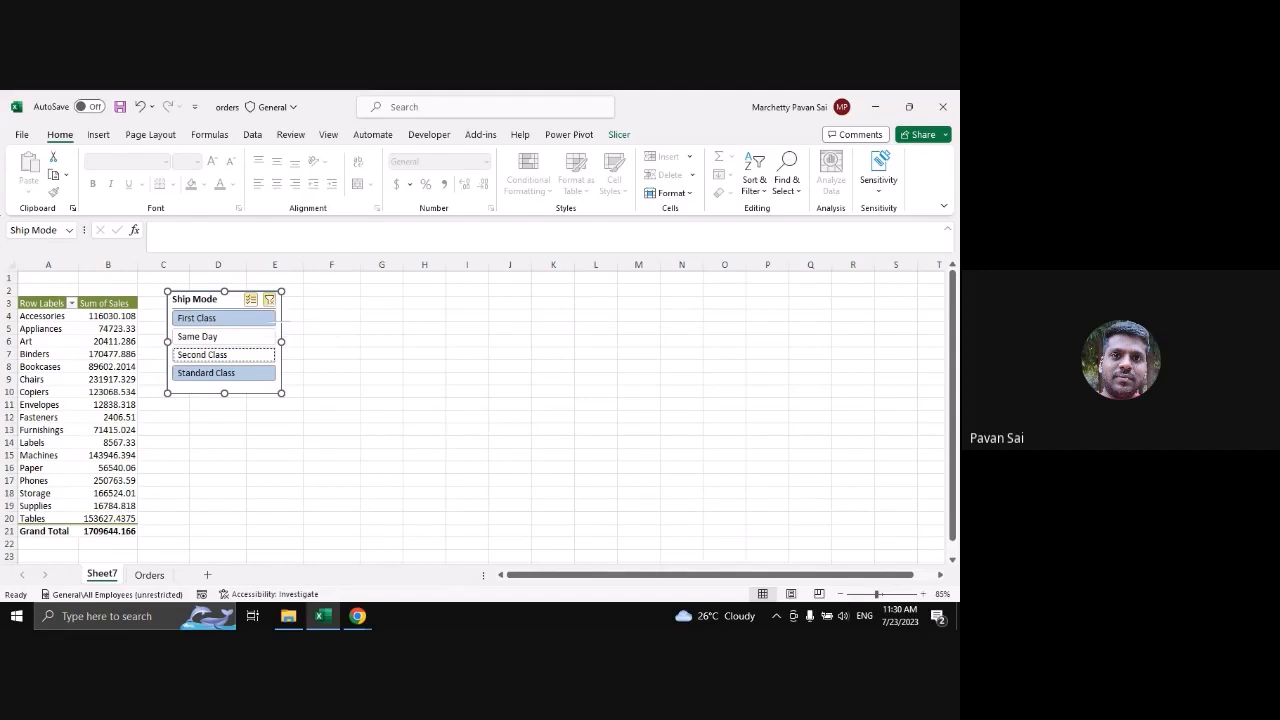
{"action": "left_click", "coordinate": [269, 299]}
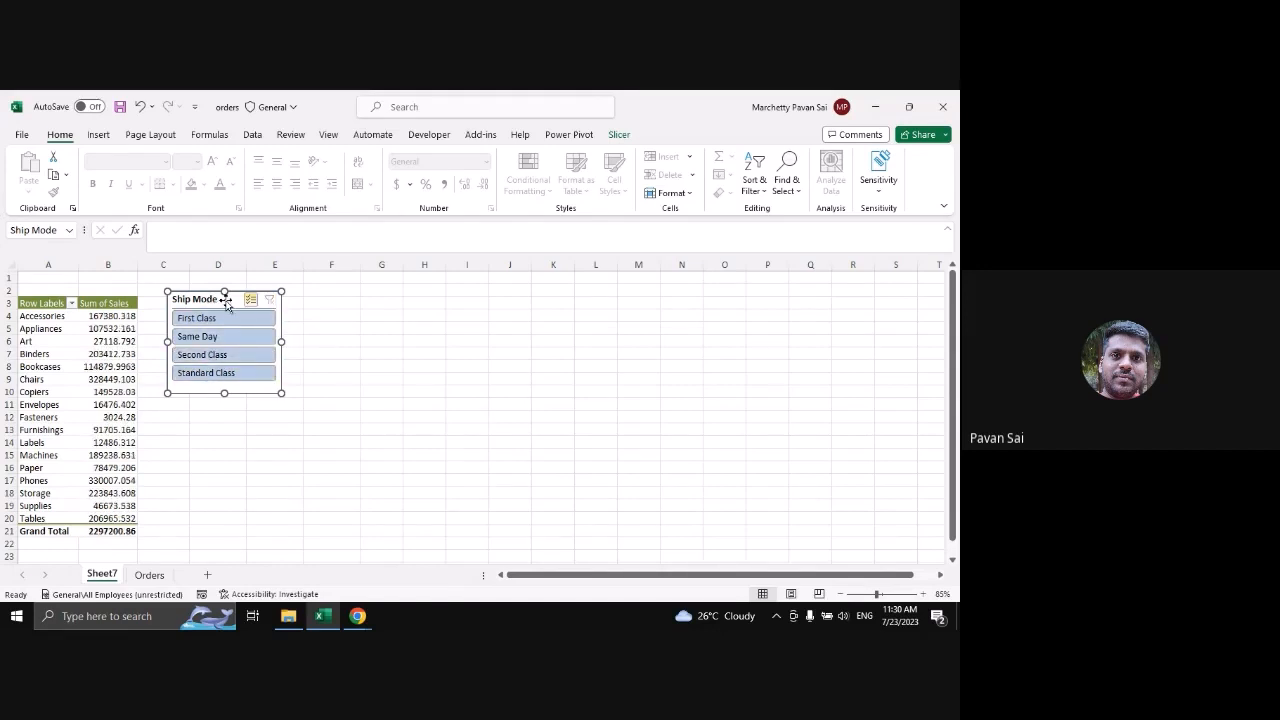
Arrange the slicer's buttons in 2 columns and widen the slicer to about 2.98" so the names fit
{"action": "left_click", "coordinate": [619, 136]}
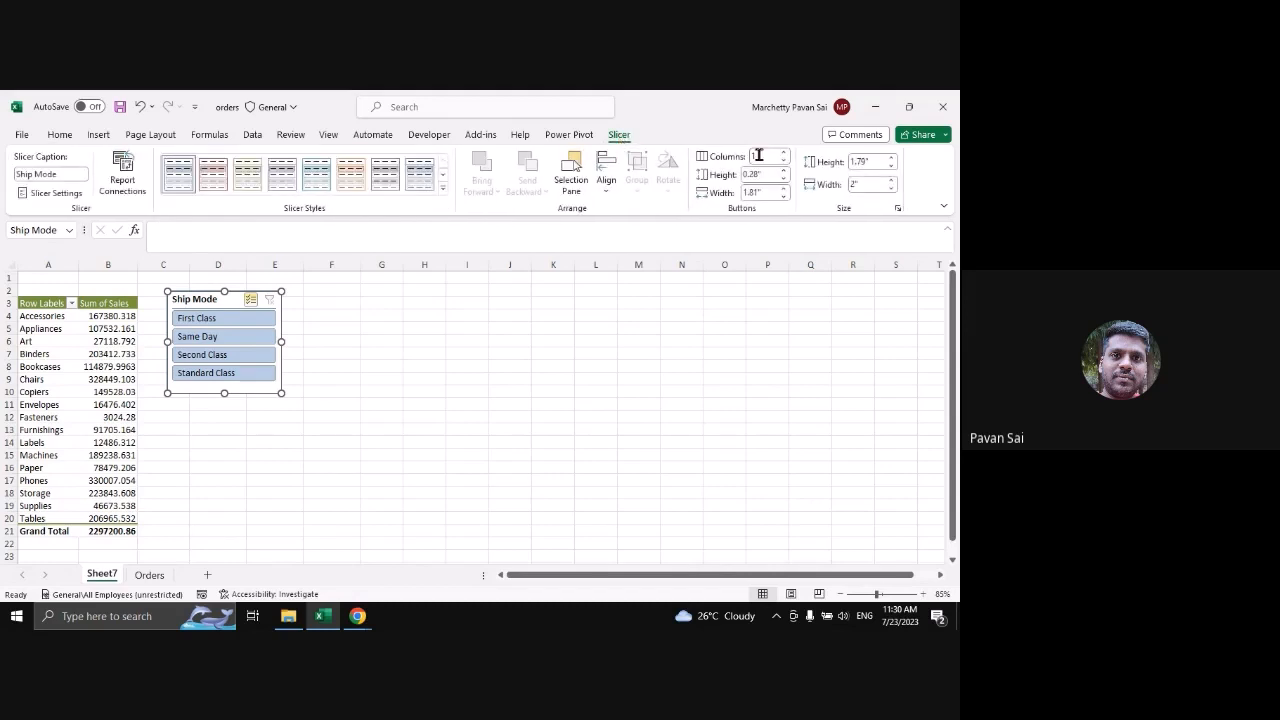
{"action": "left_click", "coordinate": [759, 155]}
{"action": "type", "text": "2"}
{"action": "key", "text": "Return"}
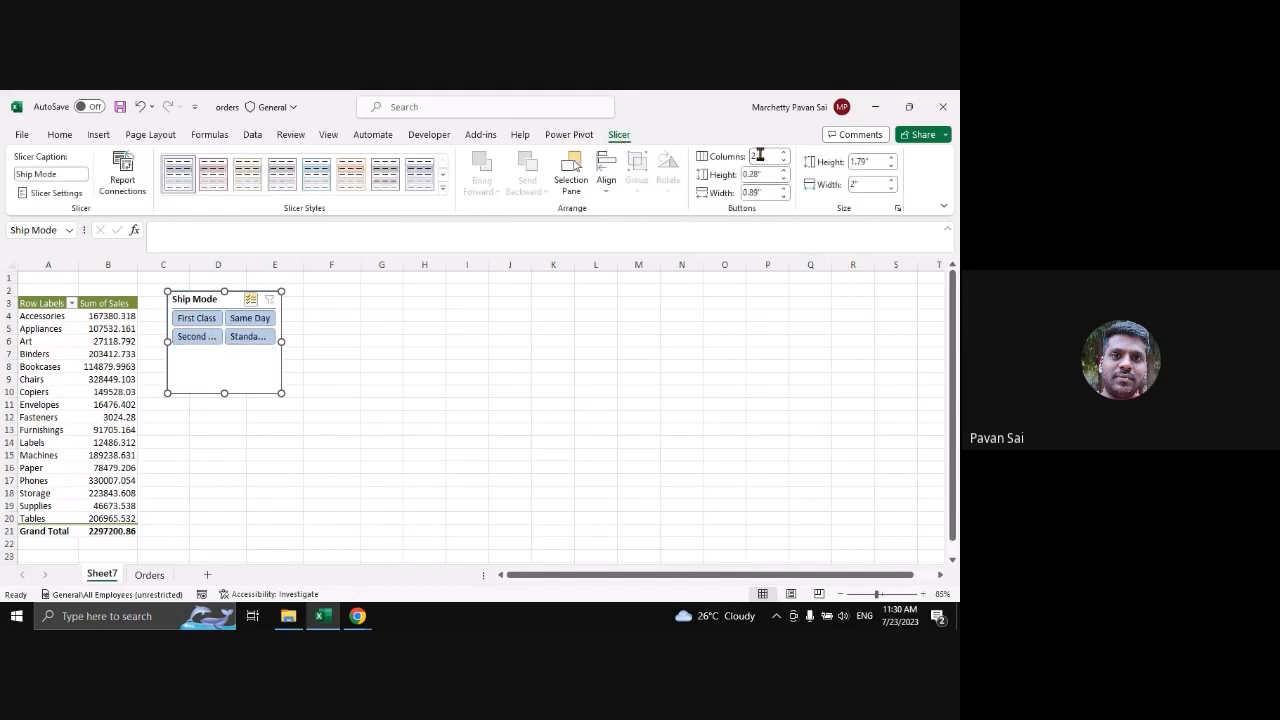
{"action": "left_click_drag", "start_coordinate": [279, 338], "coordinate": [337, 341]}
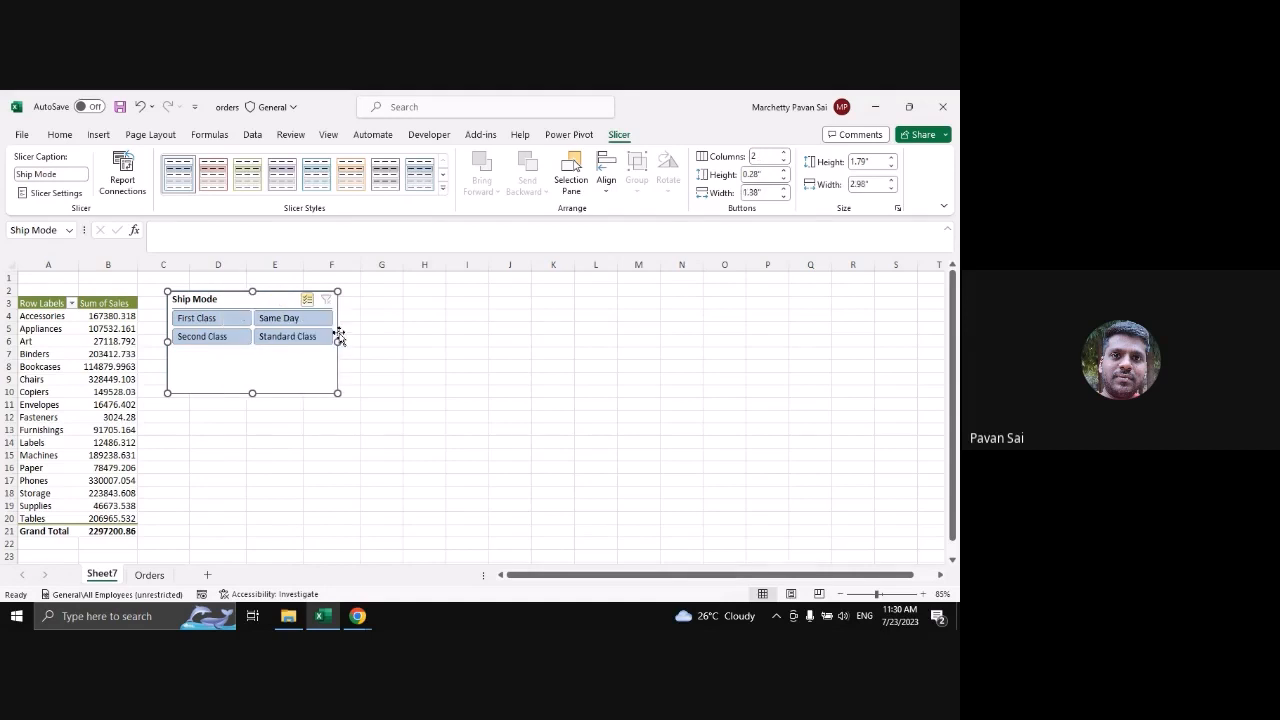
Try the light green slicer style and apply the light blue one to the Ship Mode slicer
{"action": "left_click", "coordinate": [246, 177]}
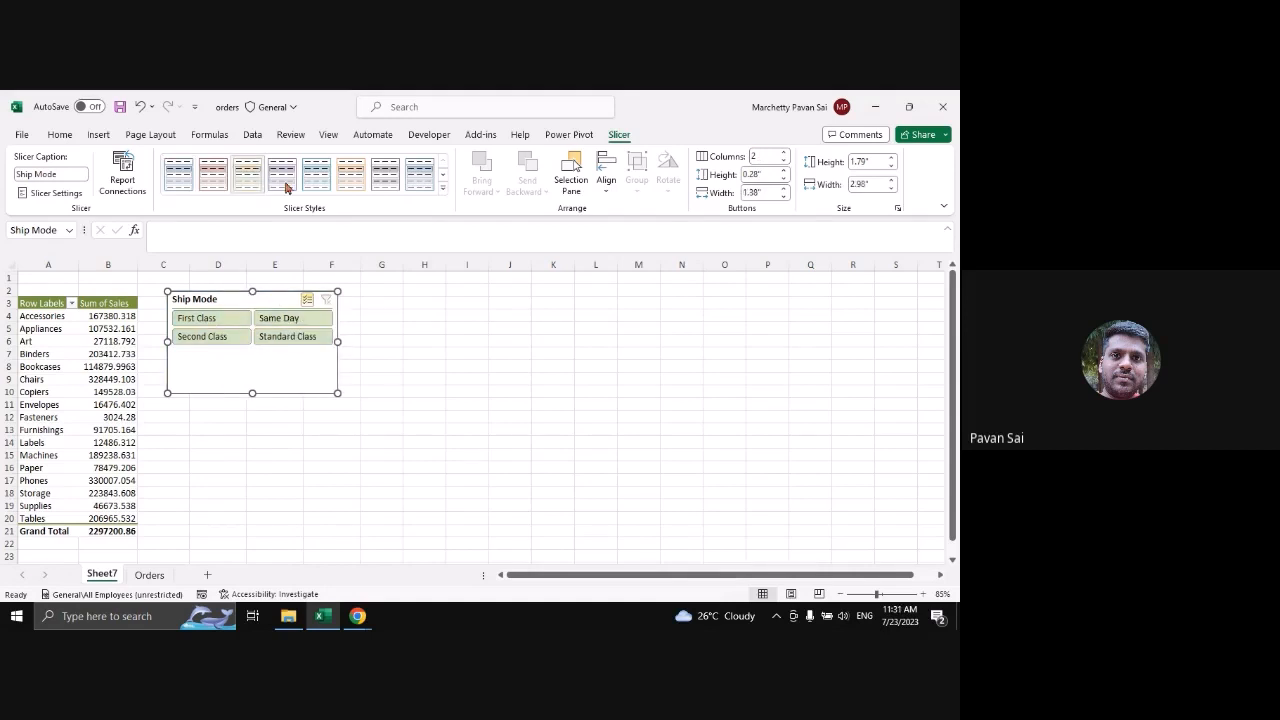
{"action": "left_click", "coordinate": [313, 178]}
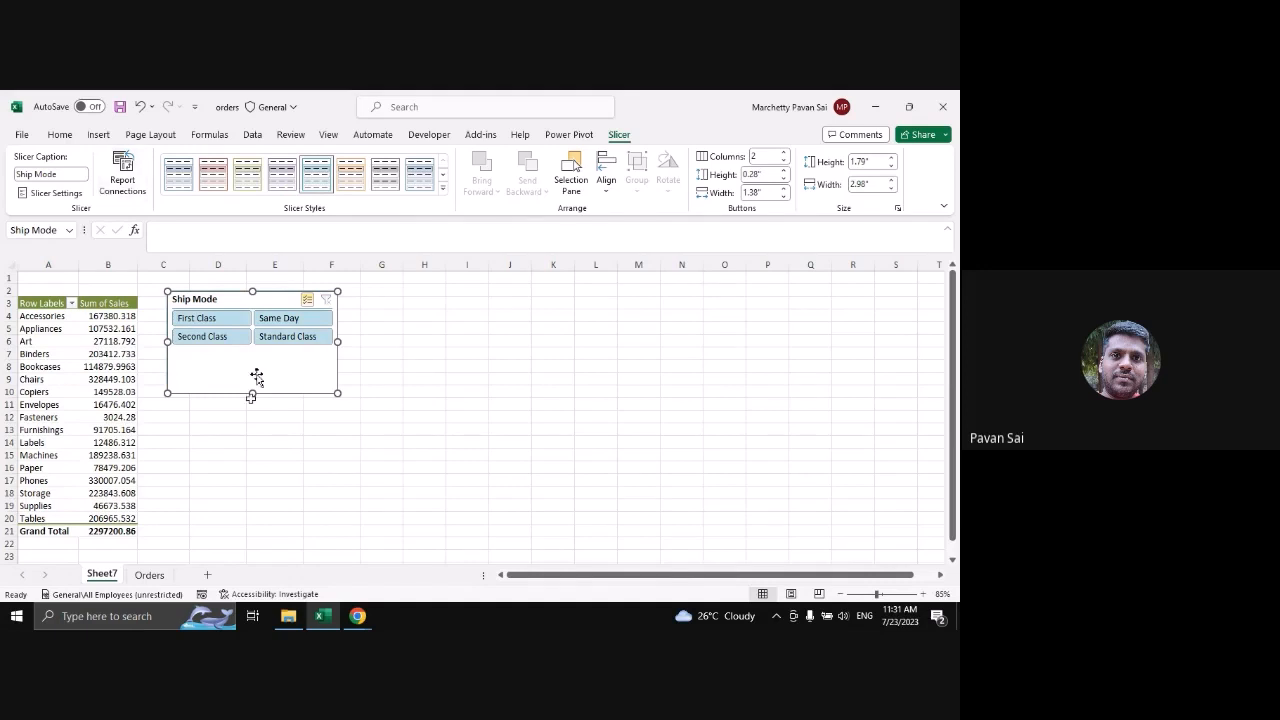
Shorten the Ship Mode slicer to about 1.18" high so it closely fits its buttons
{"action": "left_click_drag", "start_coordinate": [252, 394], "coordinate": [253, 358]}
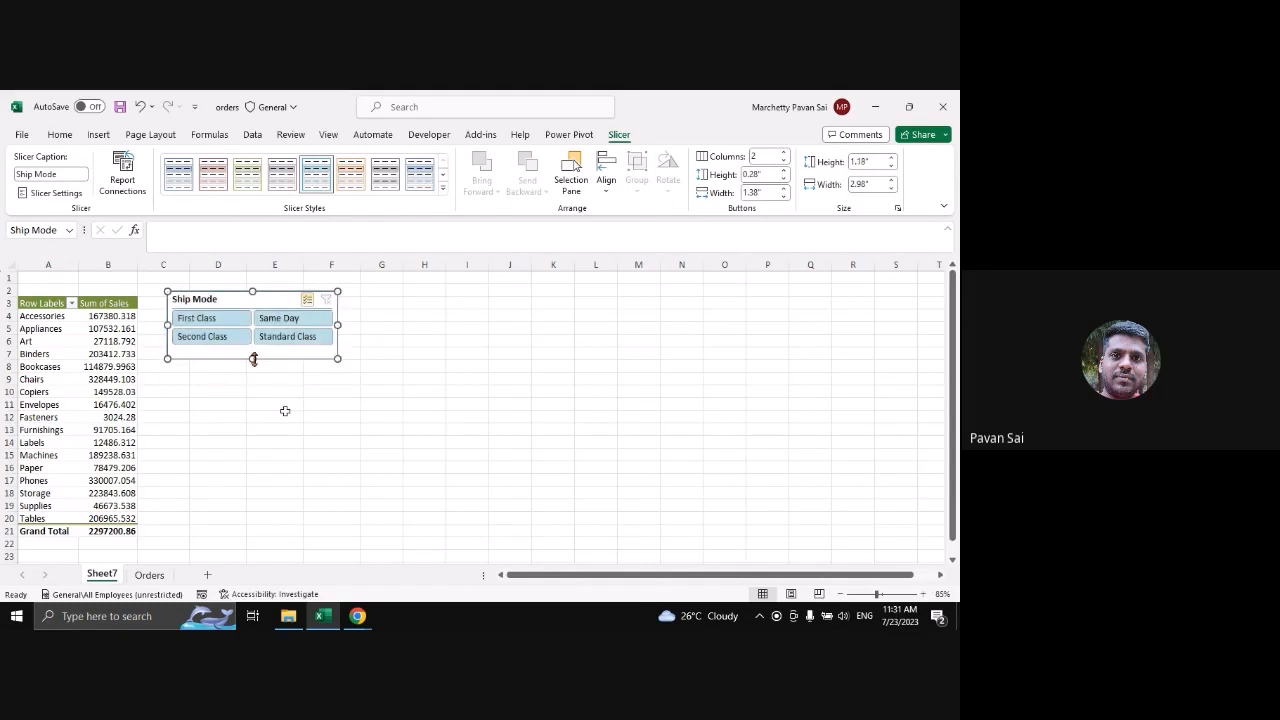
{"action": "left_click", "coordinate": [76, 369]}
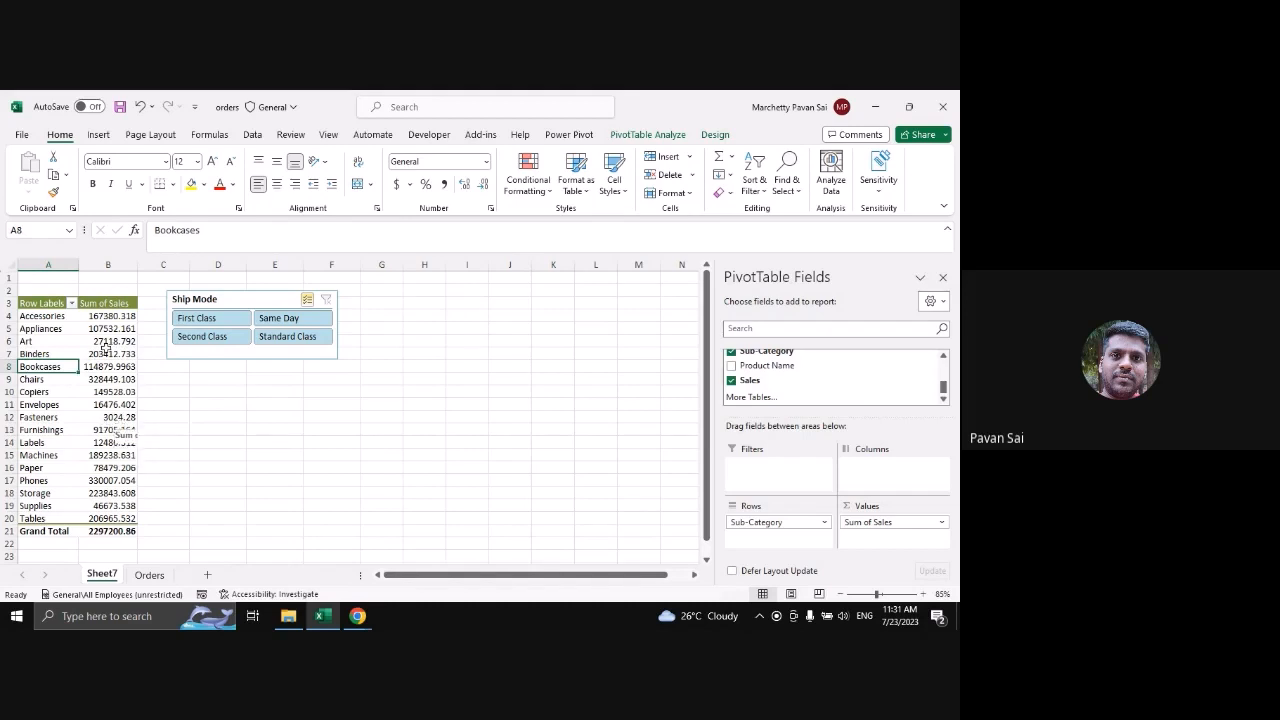
{"action": "left_click_drag", "start_coordinate": [114, 320], "coordinate": [124, 516]}
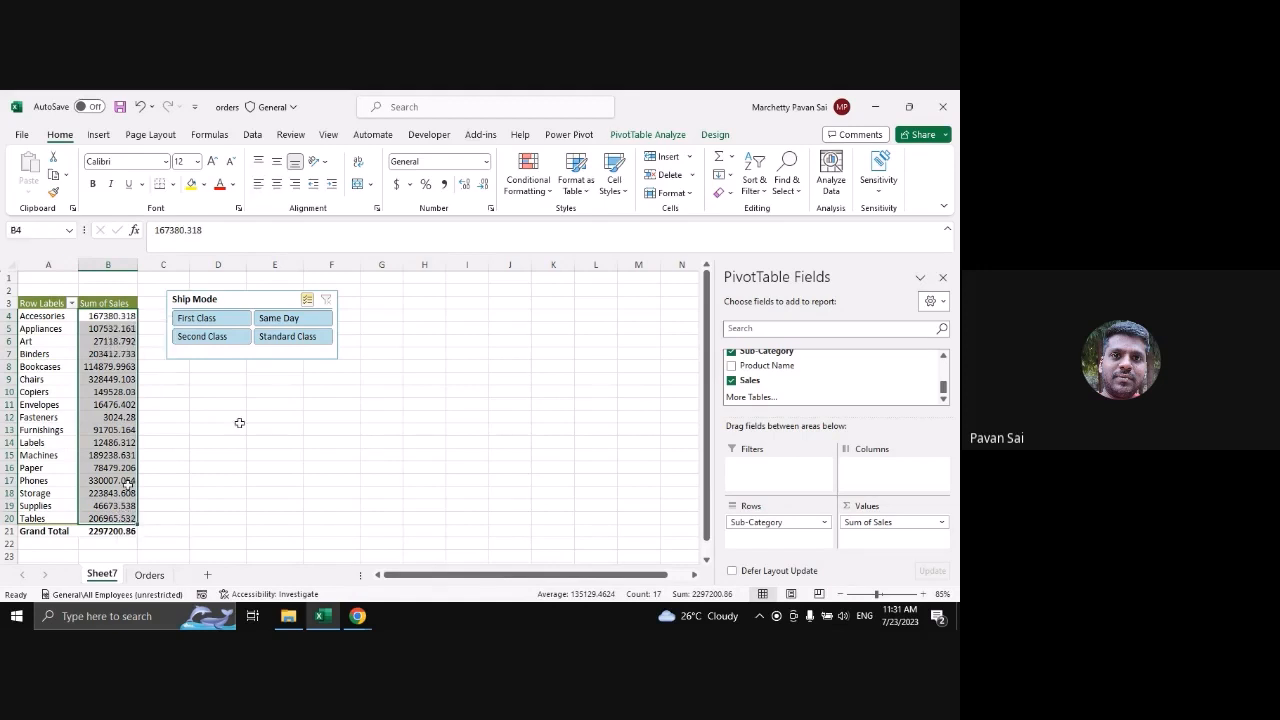
{"action": "left_click", "coordinate": [105, 379]}
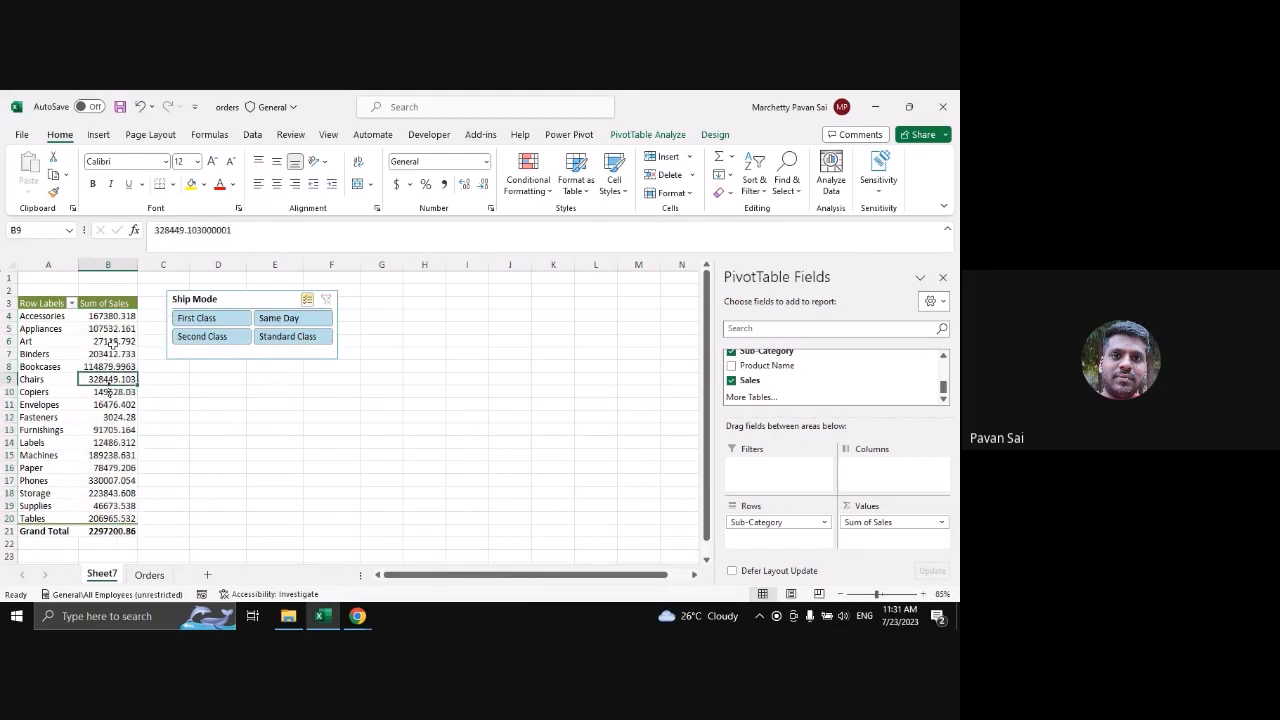
{"action": "left_click", "coordinate": [624, 135]}
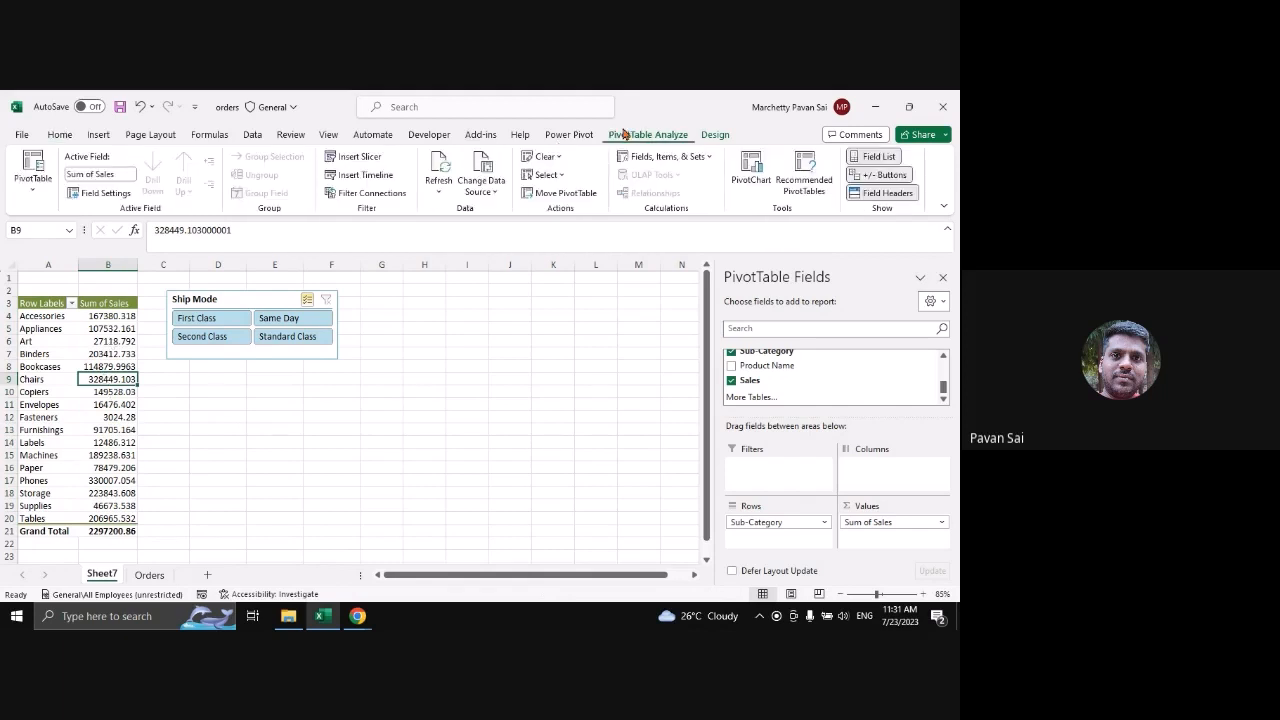
{"action": "left_click", "coordinate": [749, 178]}
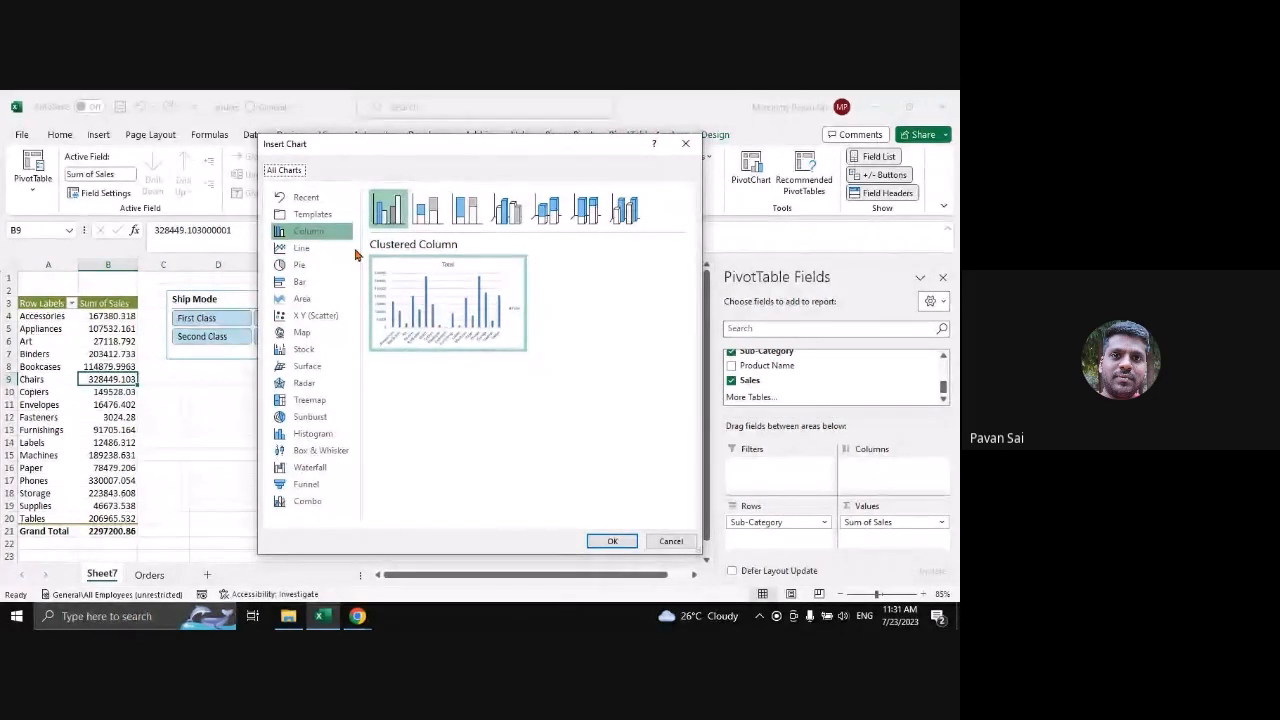
{"action": "left_click", "coordinate": [685, 143]}
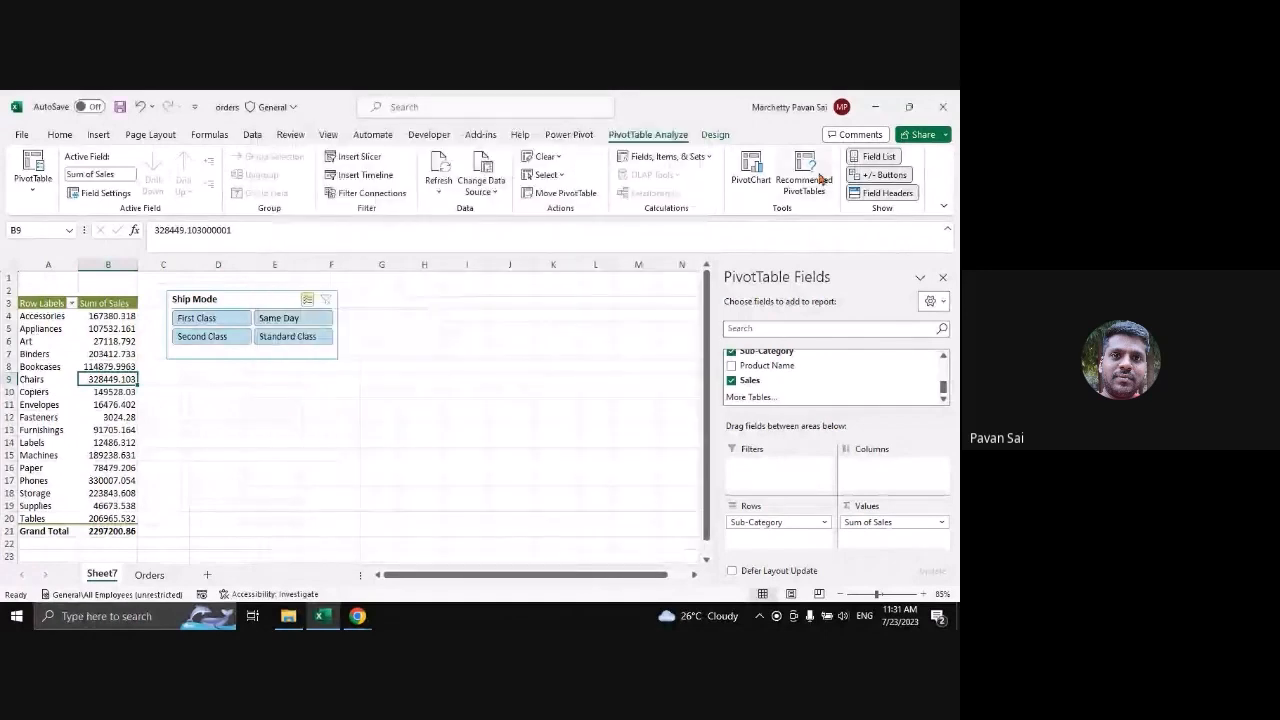
Preview the recommended PivotTables by Region, Ship Mode and State, and apply Sum of Sales by Region
{"action": "left_click", "coordinate": [805, 175]}
{"action": "mouse_move", "coordinate": [561, 135]}
{"action": "left_mouse_down"}
{"action": "mouse_move", "coordinate": [557, 222]}
{"action": "mouse_move", "coordinate": [548, 156]}
{"action": "left_mouse_up"}
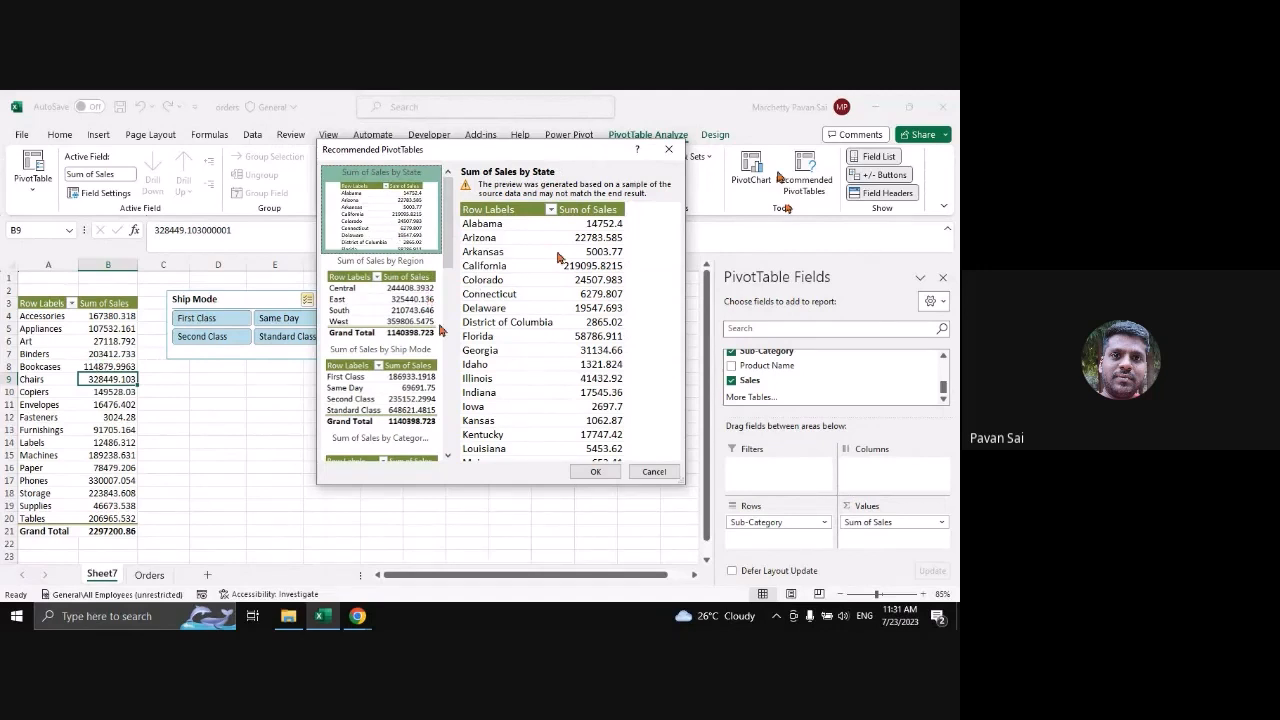
{"action": "left_click", "coordinate": [391, 305]}
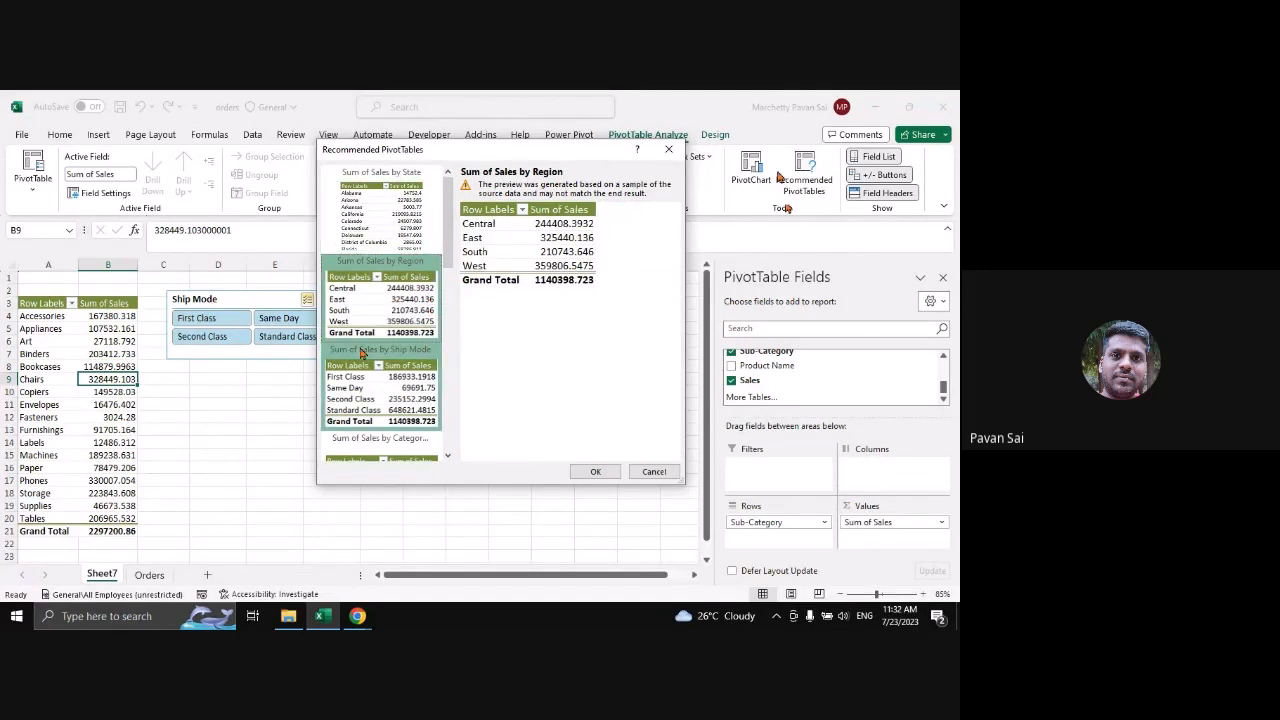
{"action": "left_click", "coordinate": [384, 380]}
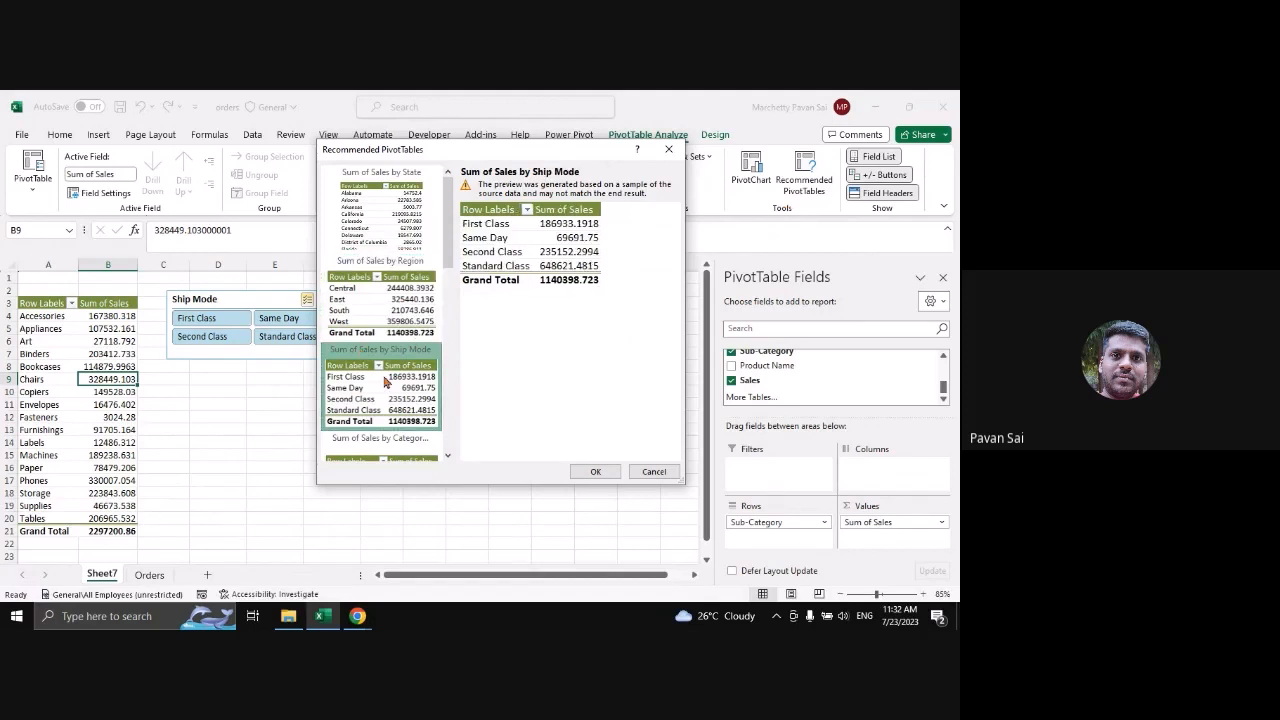
{"action": "scroll", "coordinate": [400, 380], "scroll_direction": "down", "scroll_amount": 5}
{"action": "scroll", "coordinate": [393, 248], "scroll_direction": "up", "scroll_amount": 5}
{"action": "left_click", "coordinate": [393, 248]}
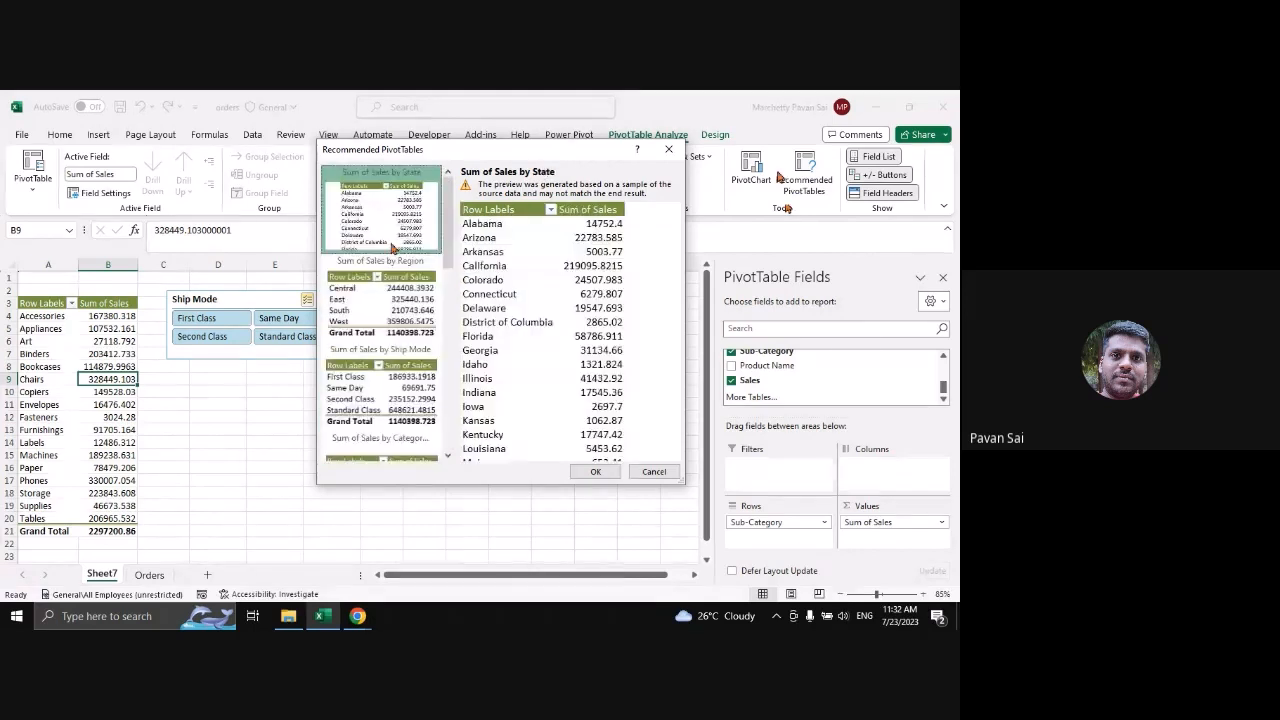
{"action": "left_click", "coordinate": [396, 306]}
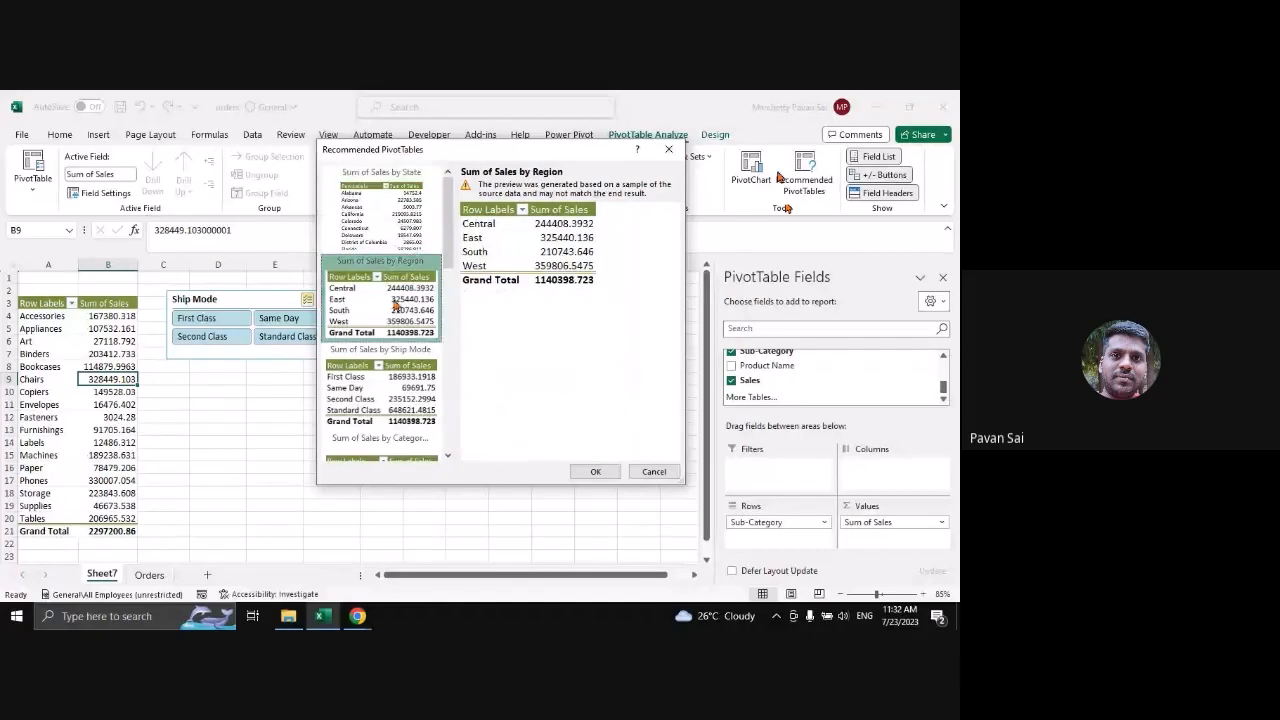
{"action": "left_click", "coordinate": [594, 470]}
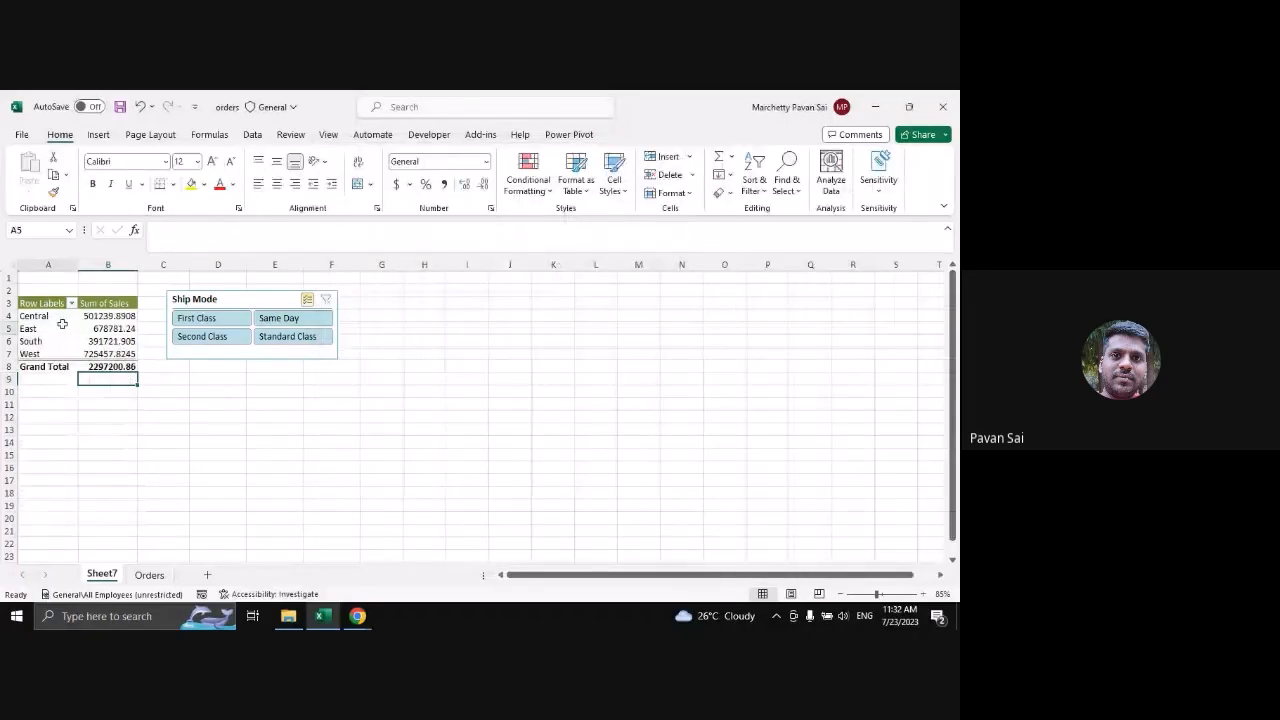
Insert a Clustered Column PivotChart of Sales by Region and place it below the PivotTable and slicer
{"action": "left_click", "coordinate": [62, 326]}
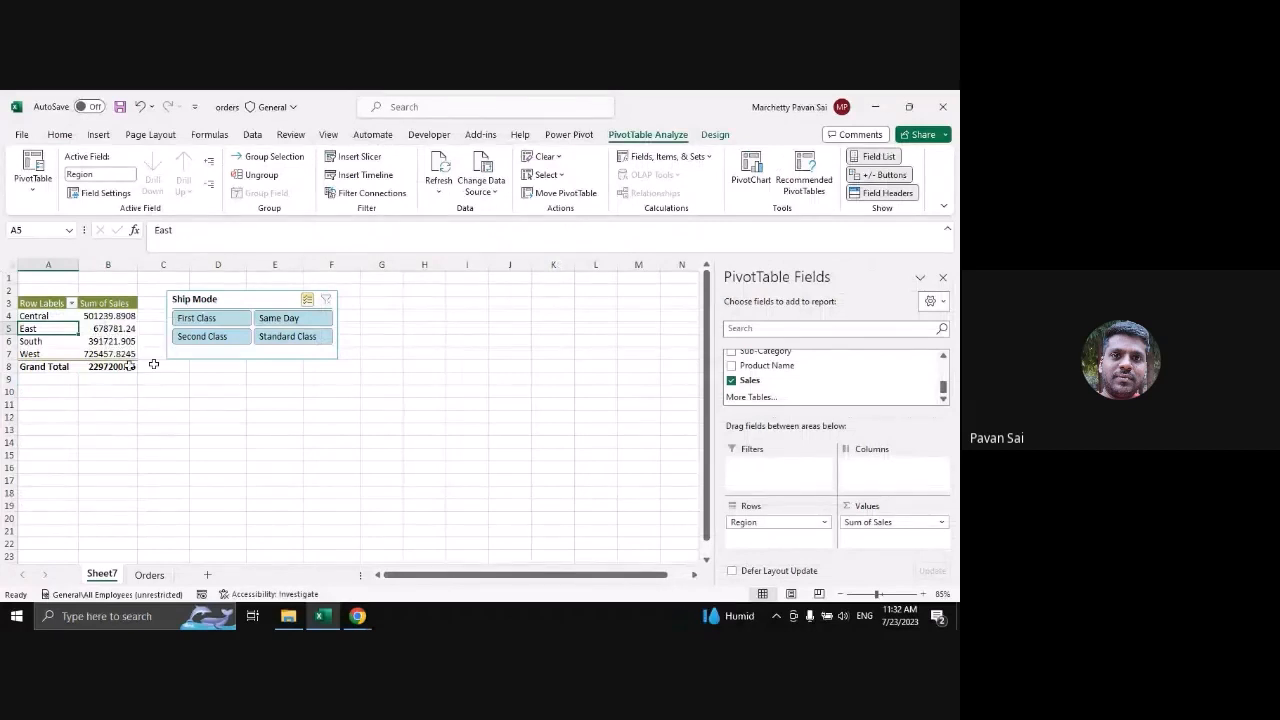
{"action": "left_click", "coordinate": [754, 175]}
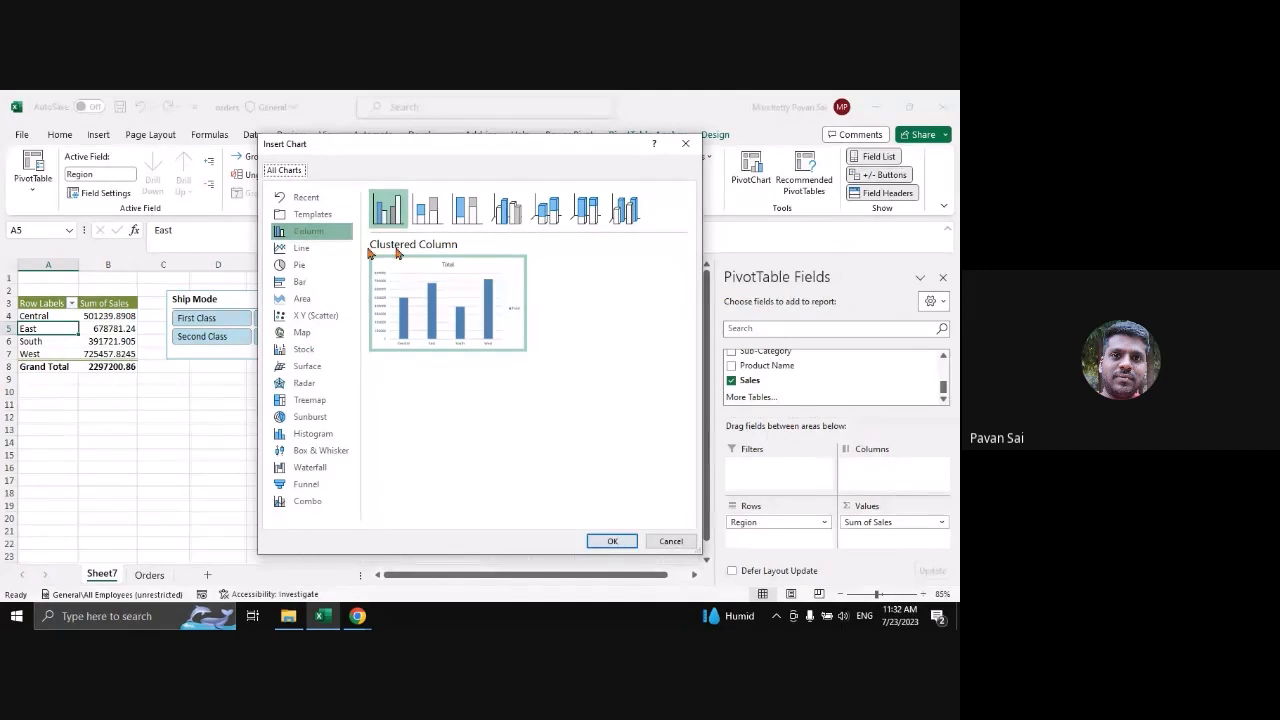
{"action": "left_click", "coordinate": [613, 542]}
{"action": "left_click_drag", "start_coordinate": [404, 358], "coordinate": [222, 413]}
Test the slicer on the chart by excluding ship modes such as First Class and Second Class, and reselect all of them
{"action": "left_click", "coordinate": [238, 324]}
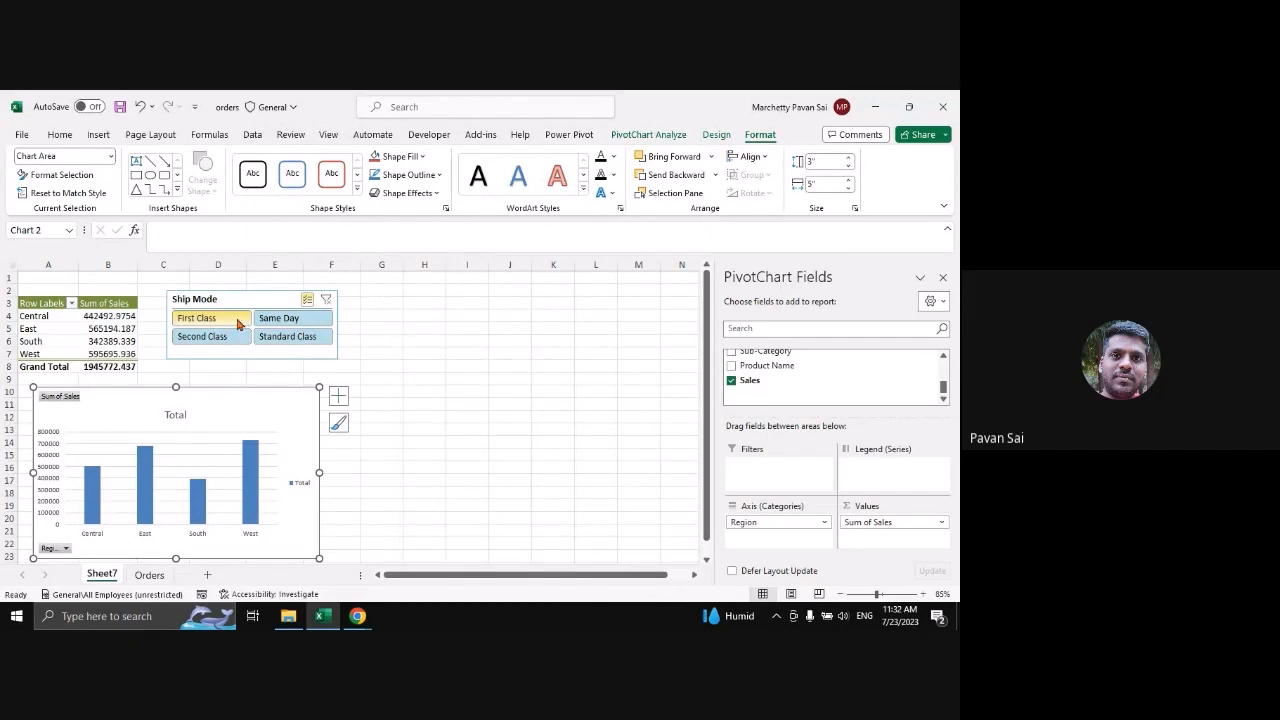
{"action": "left_click", "coordinate": [266, 321]}
{"action": "left_click", "coordinate": [283, 337]}
{"action": "left_click", "coordinate": [213, 336]}
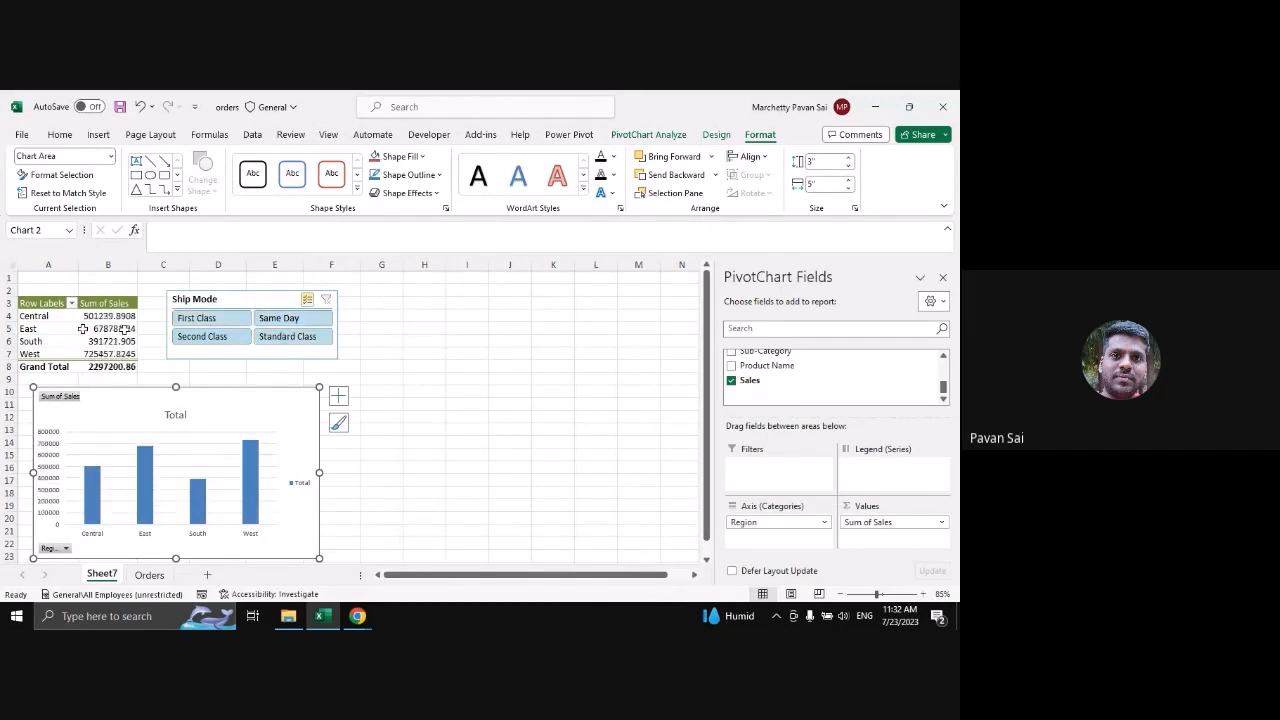
{"action": "left_click", "coordinate": [228, 340]}
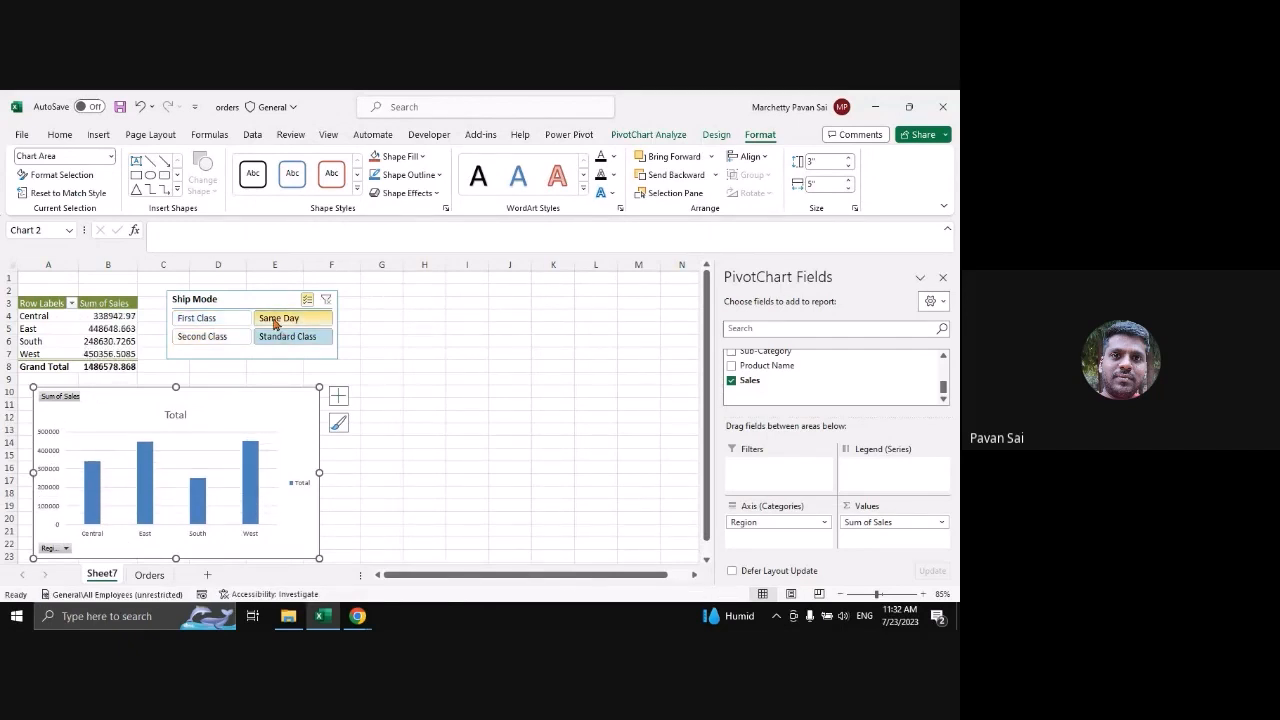
{"action": "left_click", "coordinate": [220, 319]}
{"action": "left_click", "coordinate": [211, 336]}
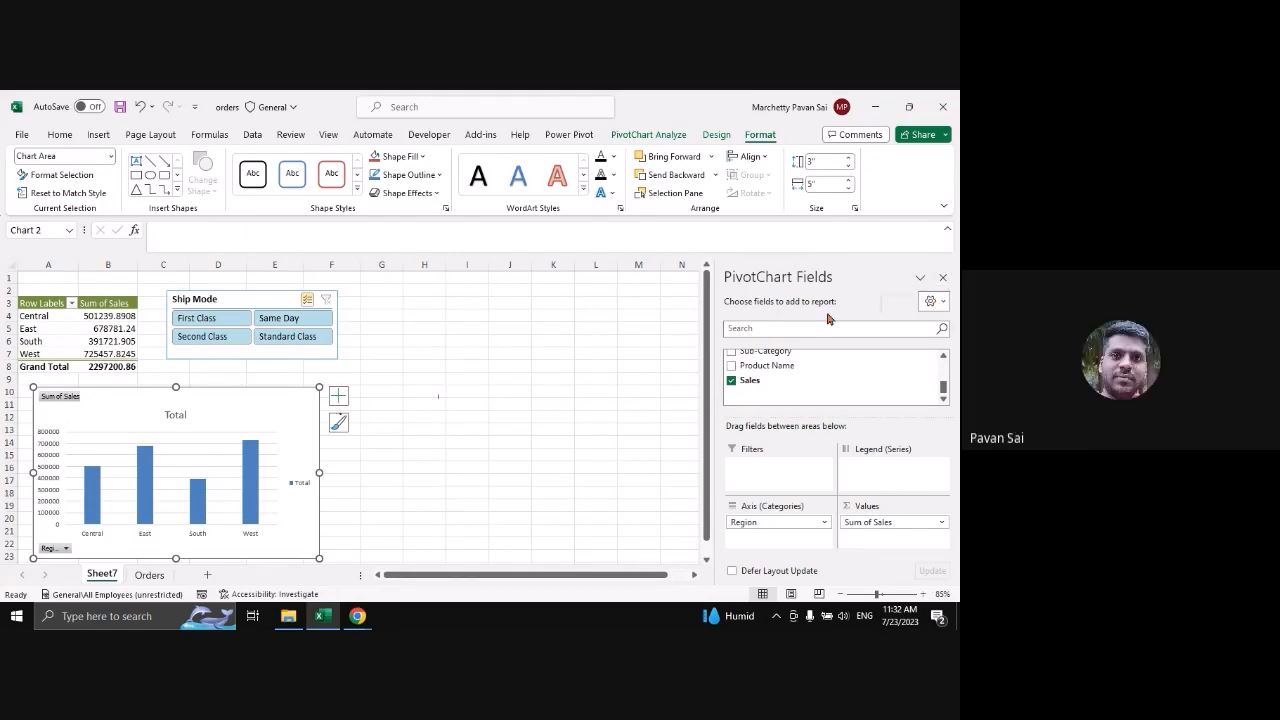
Hide the field list, copy the Region PivotTable to cell J3, and auto-fit column J
{"action": "left_click", "coordinate": [943, 278]}
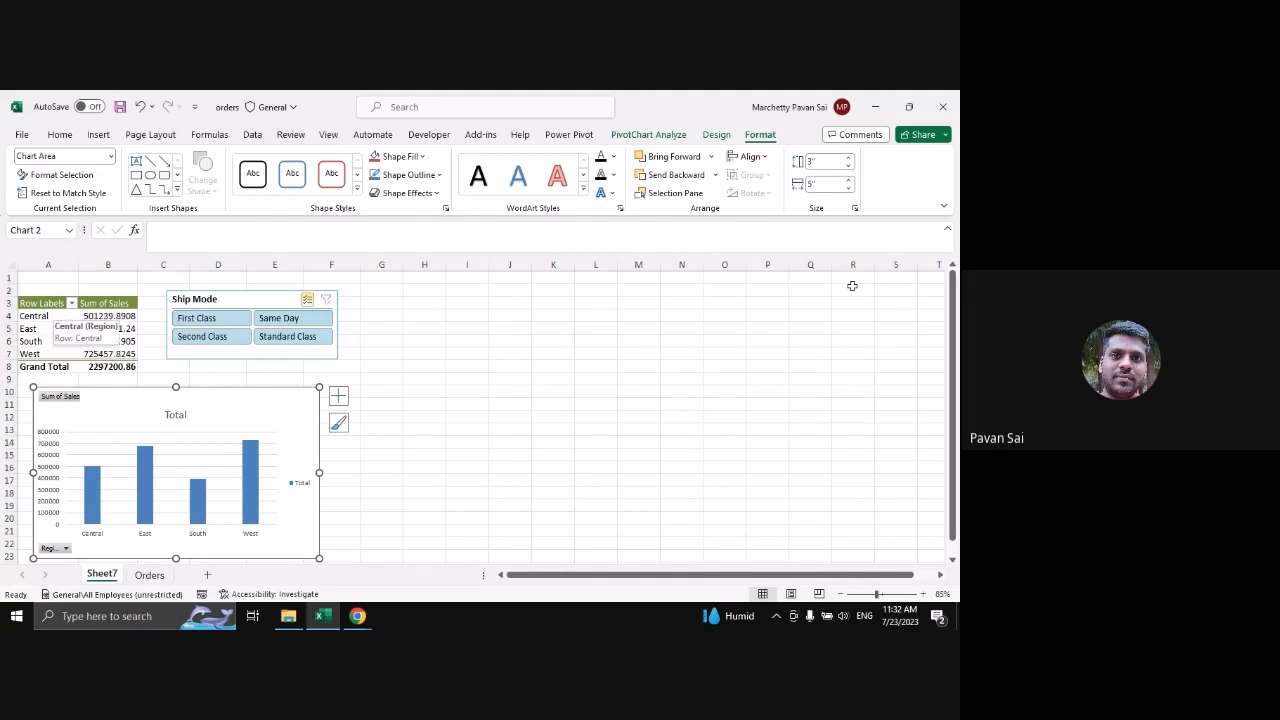
{"action": "left_click", "coordinate": [72, 316]}
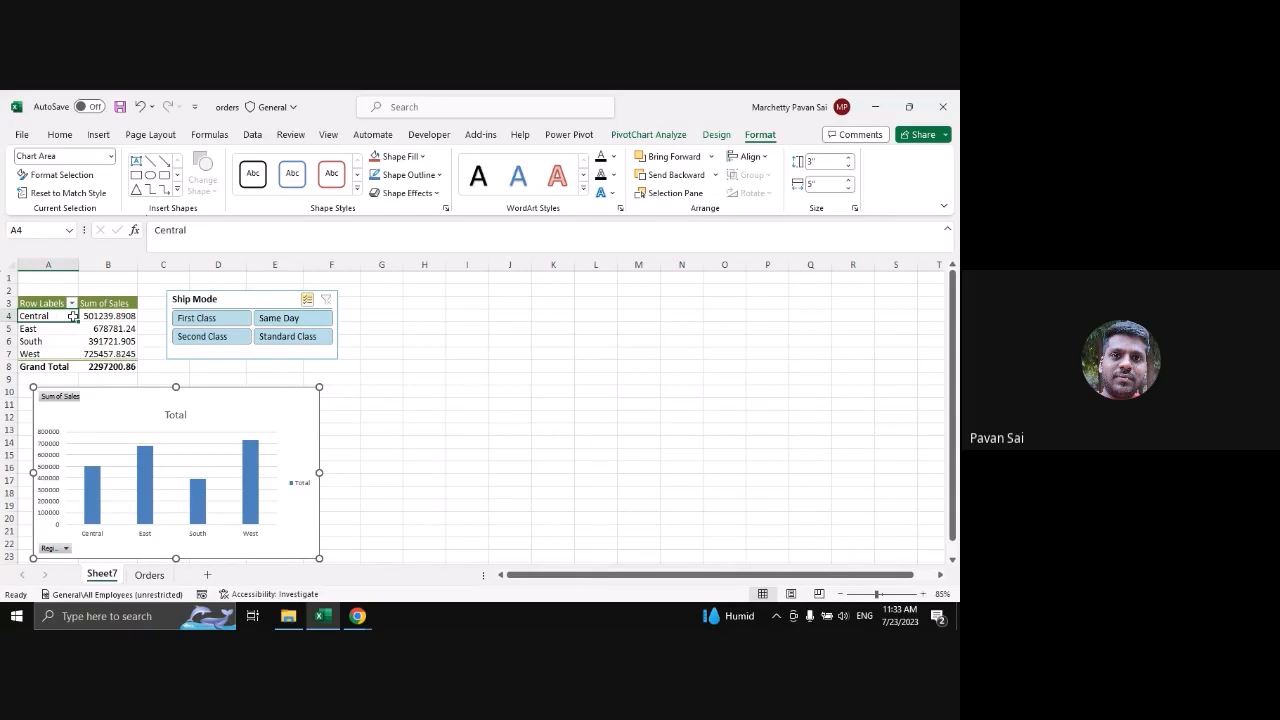
{"action": "key", "text": "ctrl+a"}
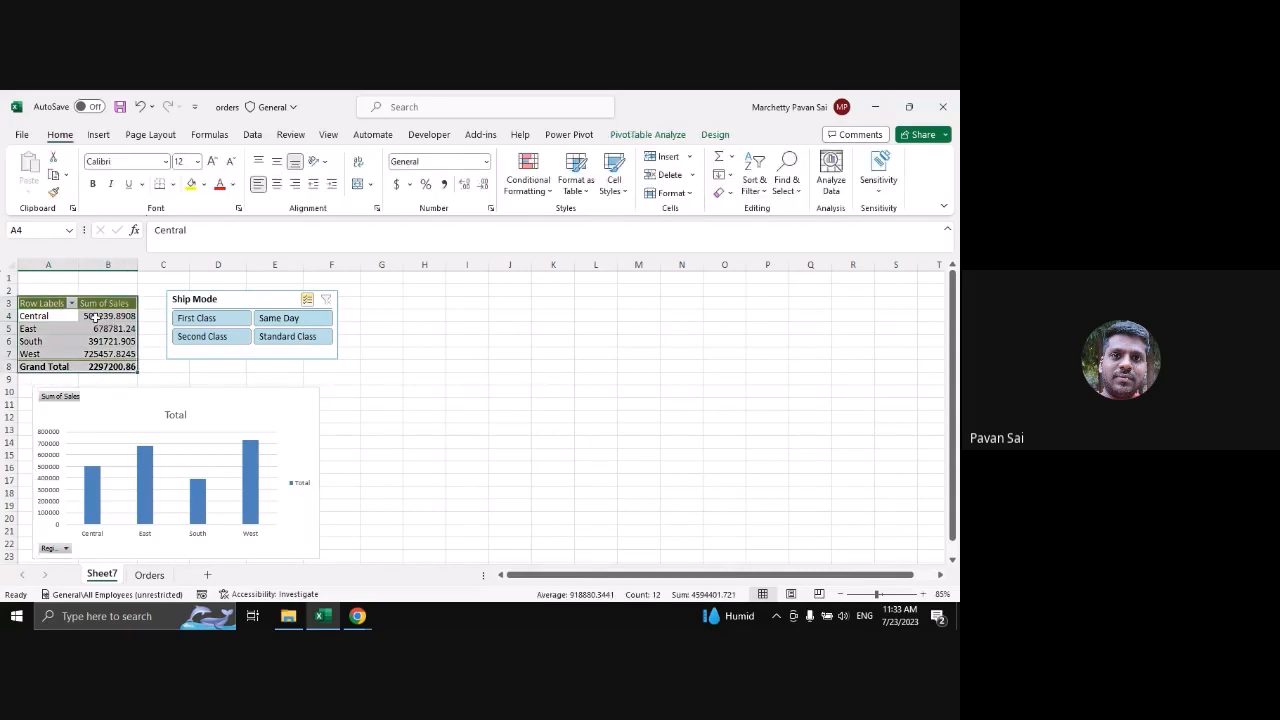
{"action": "key", "text": "ctrl+c"}
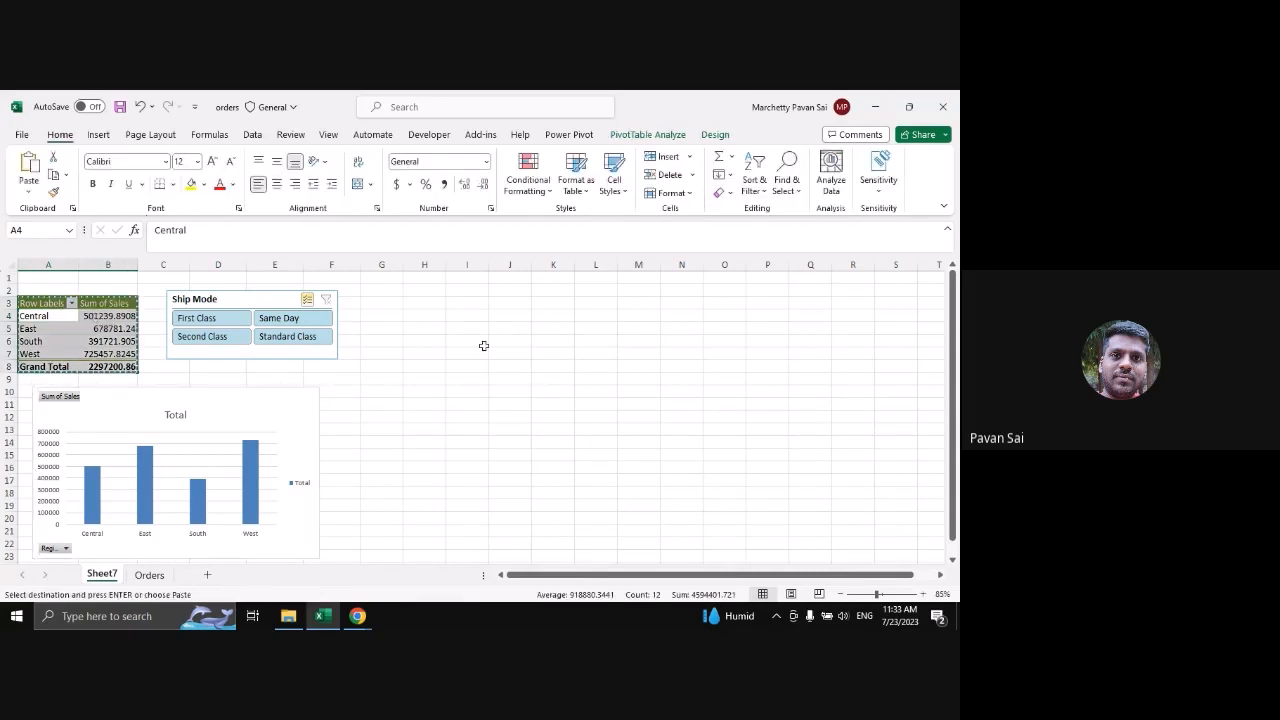
{"action": "left_click", "coordinate": [484, 303]}
{"action": "left_click", "coordinate": [521, 303]}
{"action": "key", "text": "Return"}
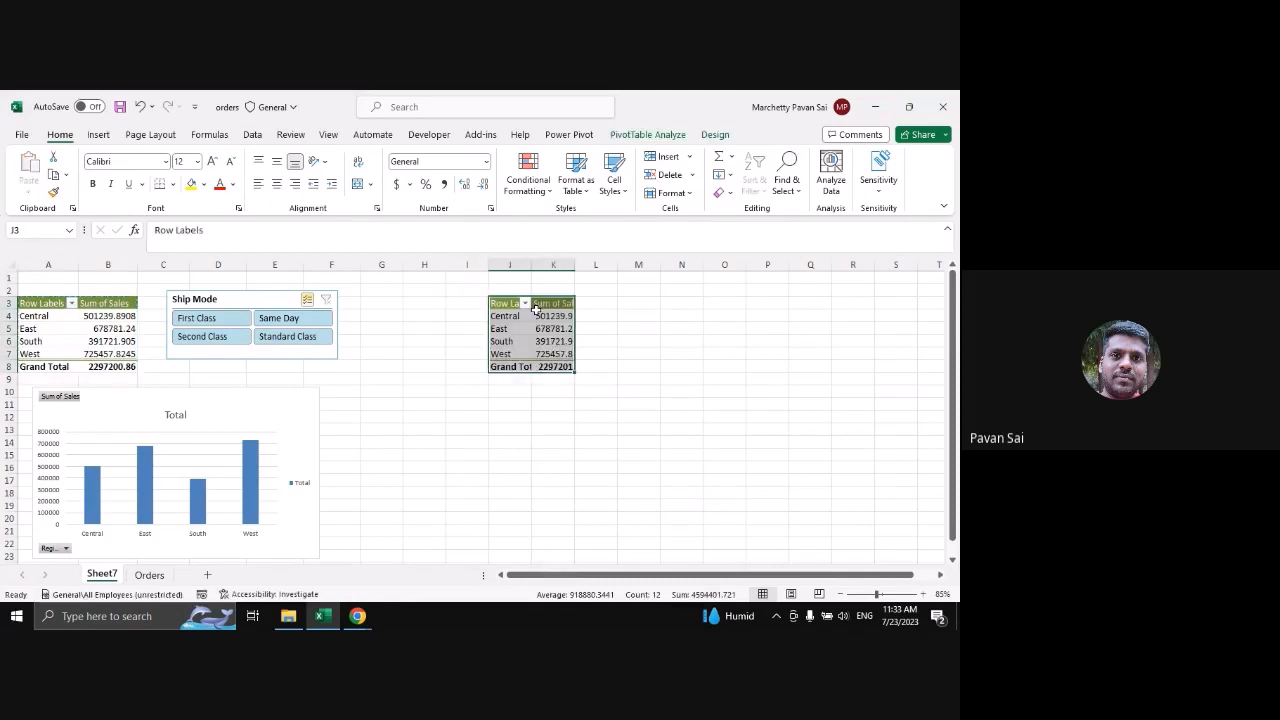
{"action": "left_click", "coordinate": [515, 327]}
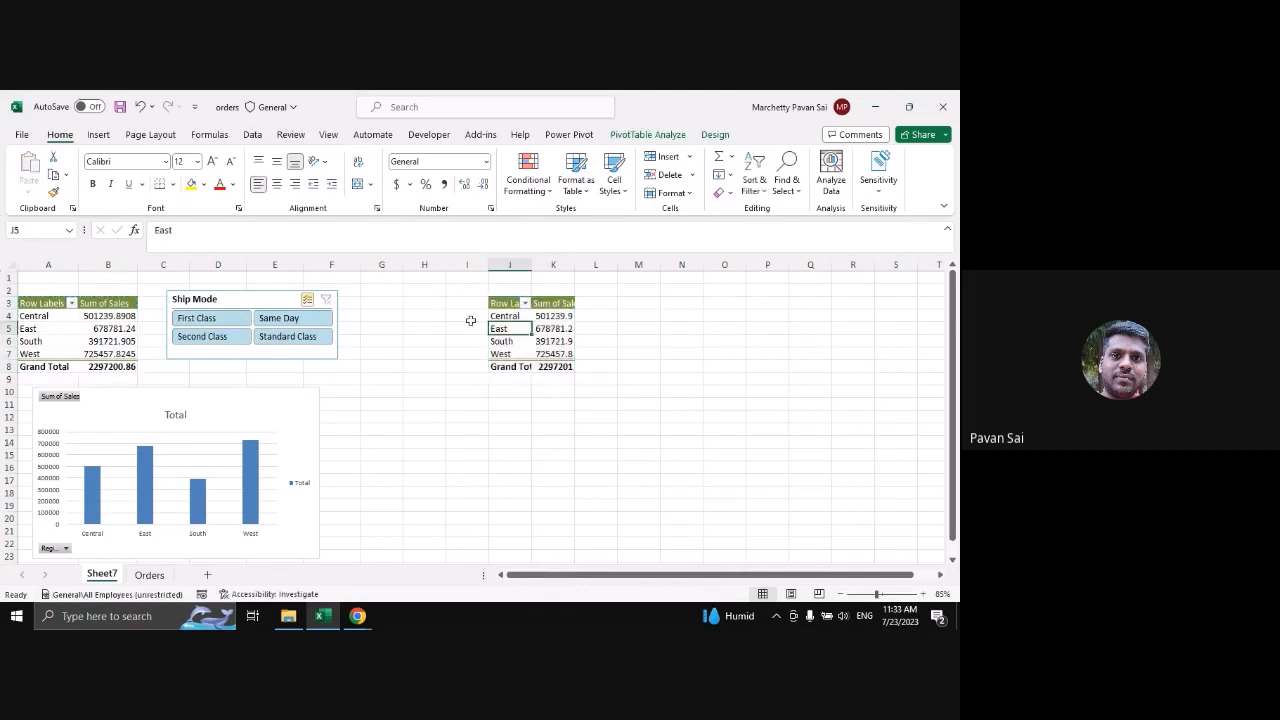
{"action": "double_click", "coordinate": [531, 264]}
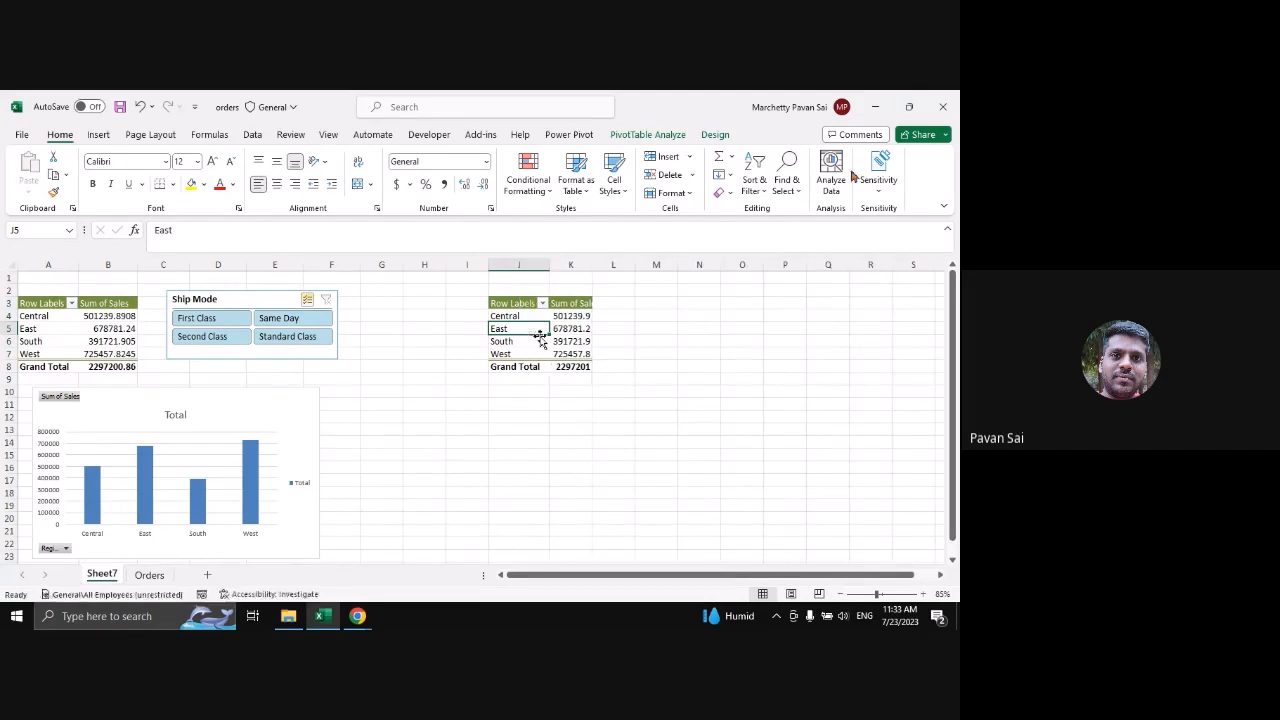
Show the field list for the copied PivotTable and remove Region from its rows
{"action": "left_click", "coordinate": [647, 134]}
{"action": "left_click", "coordinate": [878, 156]}
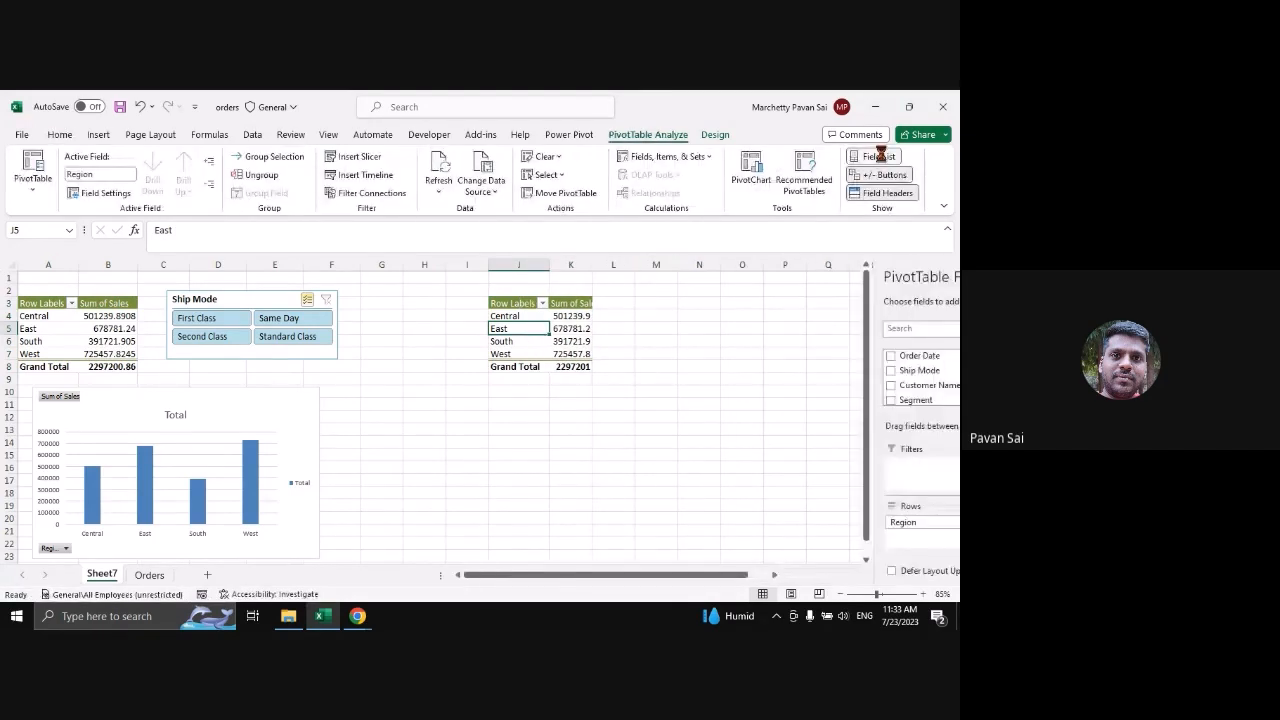
{"action": "left_click", "coordinate": [880, 156]}
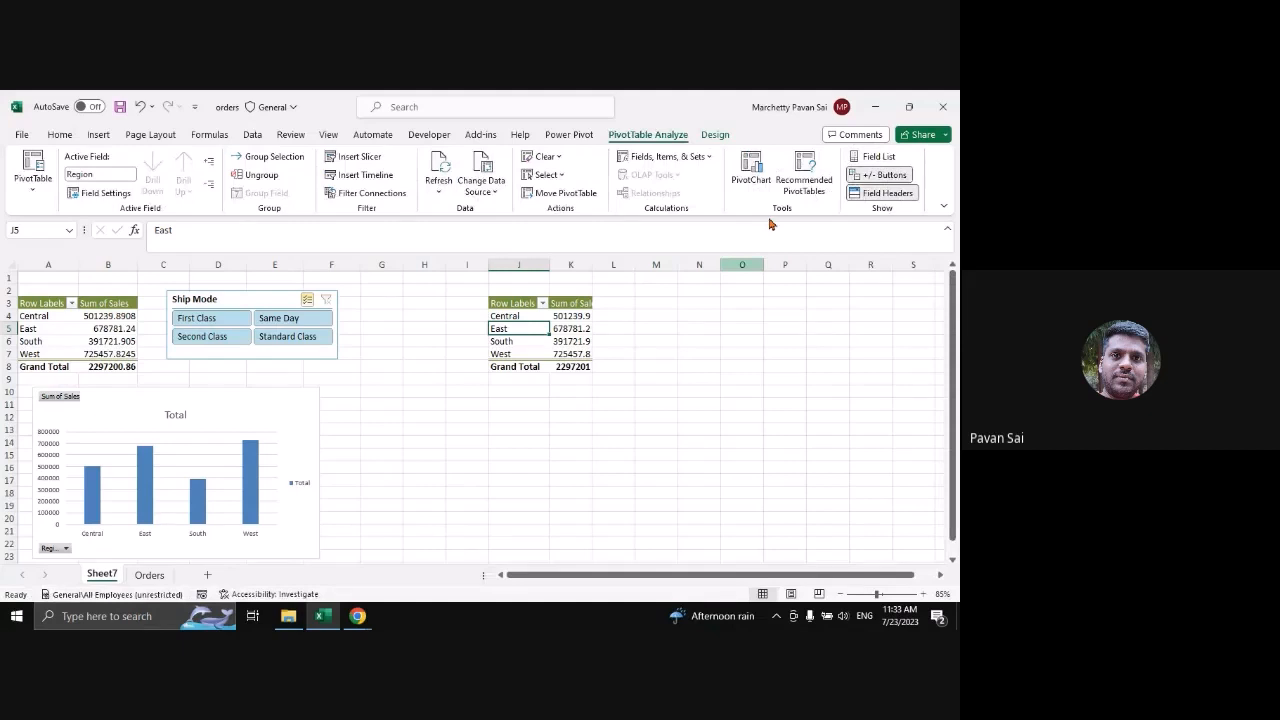
{"action": "left_click", "coordinate": [878, 157]}
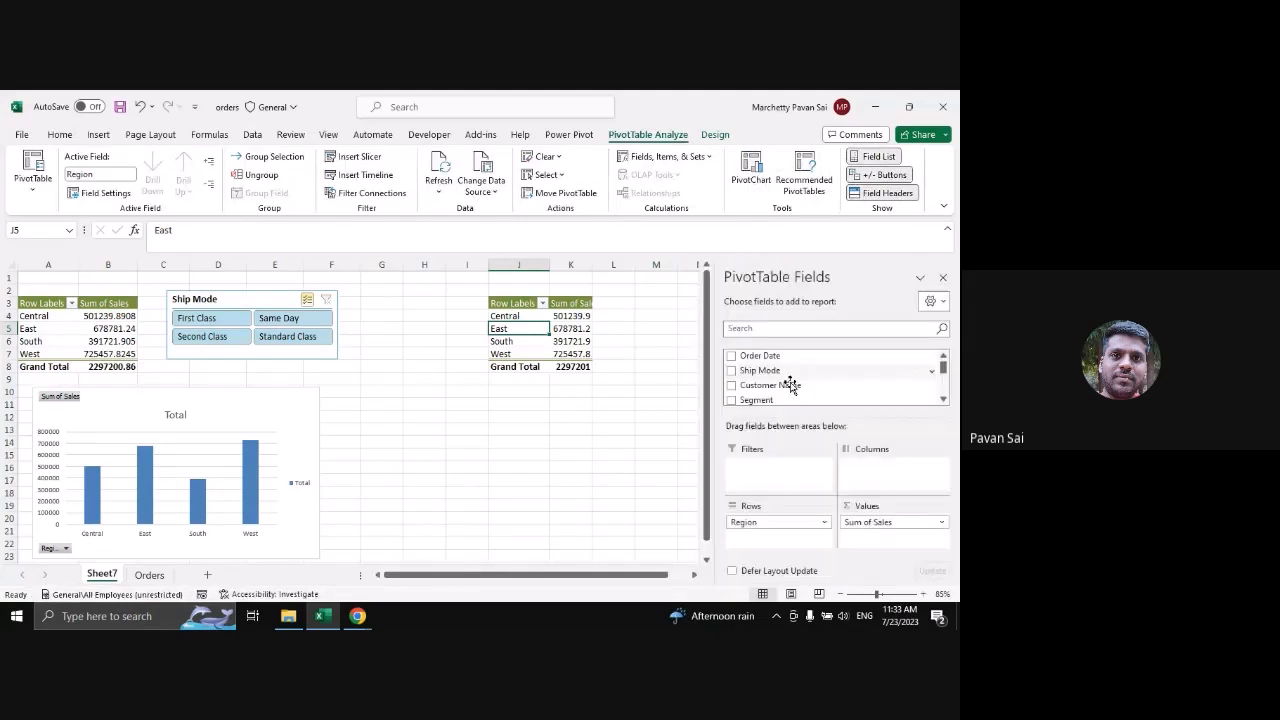
{"action": "left_click_drag", "start_coordinate": [774, 524], "coordinate": [823, 367]}
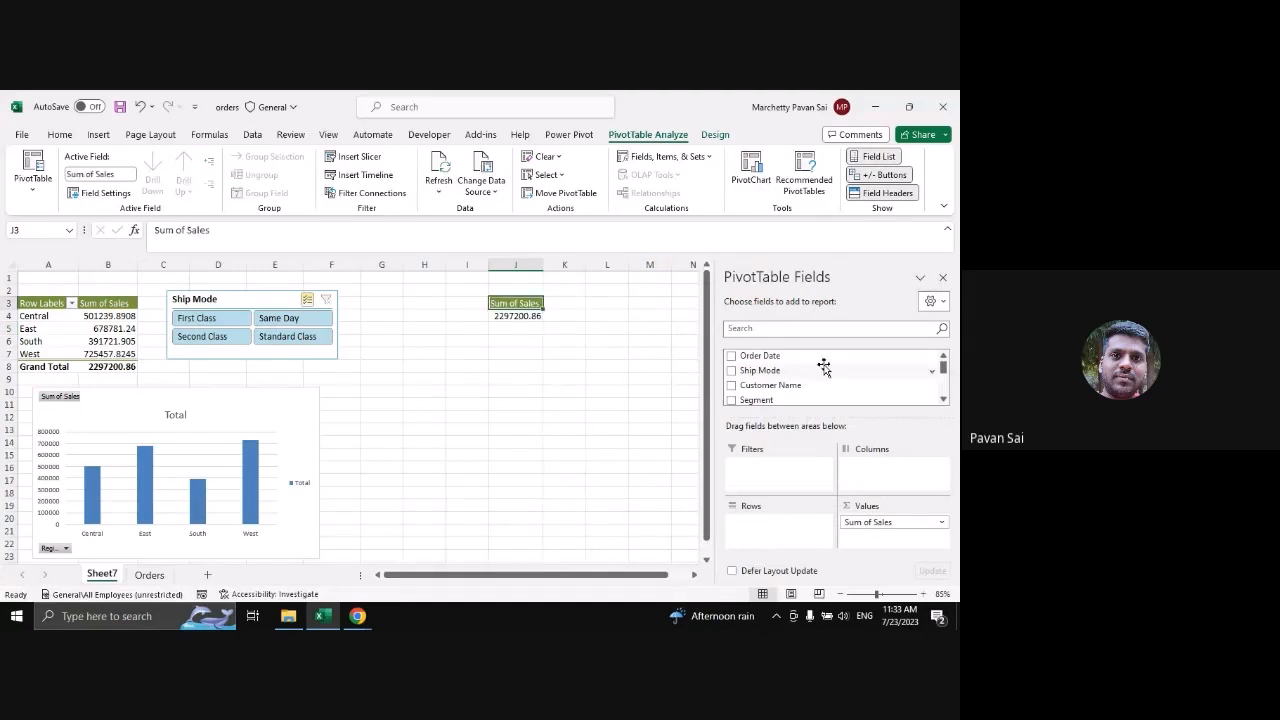
Add the Category field to the rows of the copied PivotTable
{"action": "scroll", "coordinate": [776, 383], "scroll_direction": "down", "scroll_amount": 1}
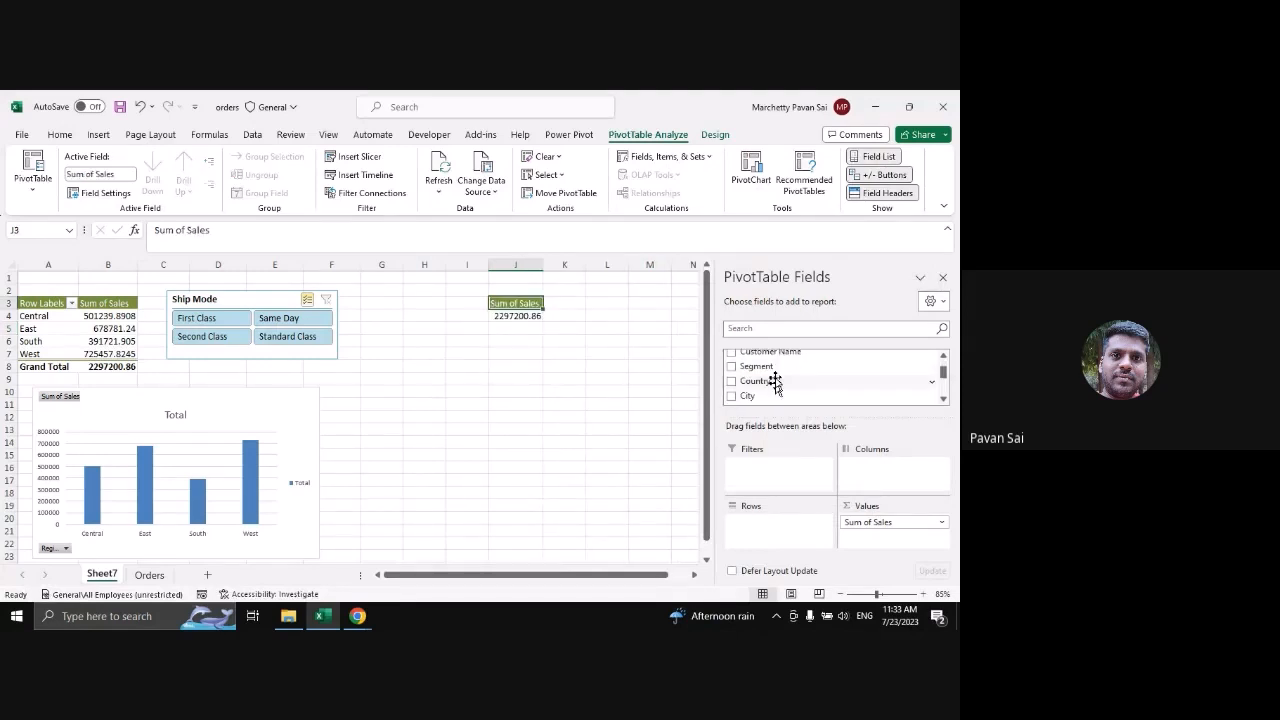
{"action": "mouse_move", "coordinate": [775, 383]}
{"action": "left_mouse_down"}
{"action": "mouse_move", "coordinate": [778, 533]}
{"action": "mouse_move", "coordinate": [793, 374]}
{"action": "left_mouse_up"}
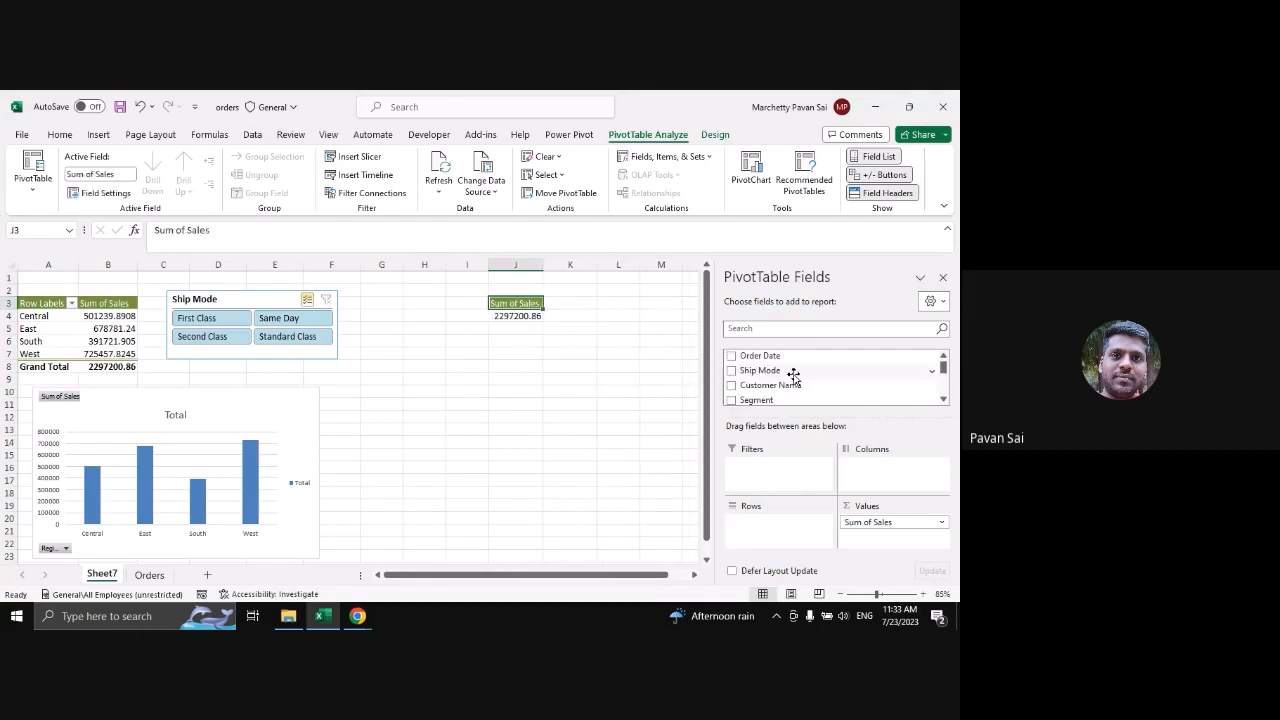
{"action": "scroll", "coordinate": [810, 375], "scroll_direction": "down", "scroll_amount": 1}
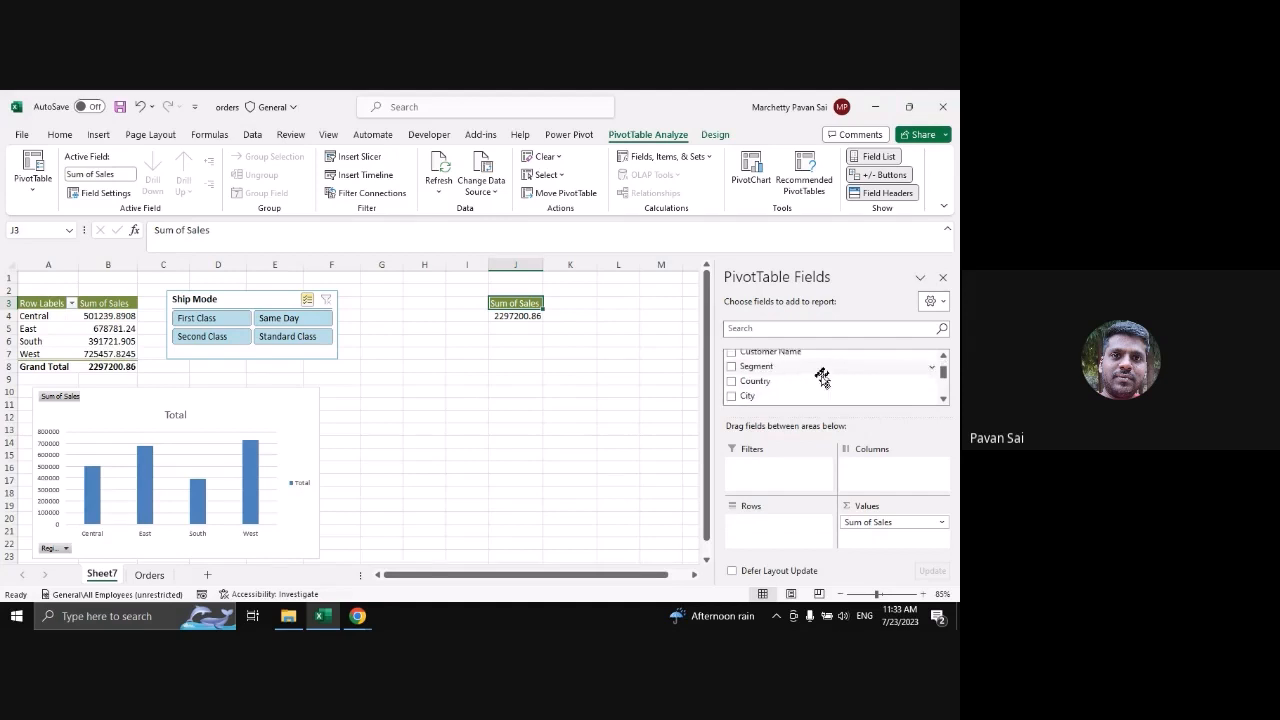
{"action": "scroll", "coordinate": [785, 369], "scroll_direction": "down", "scroll_amount": 4}
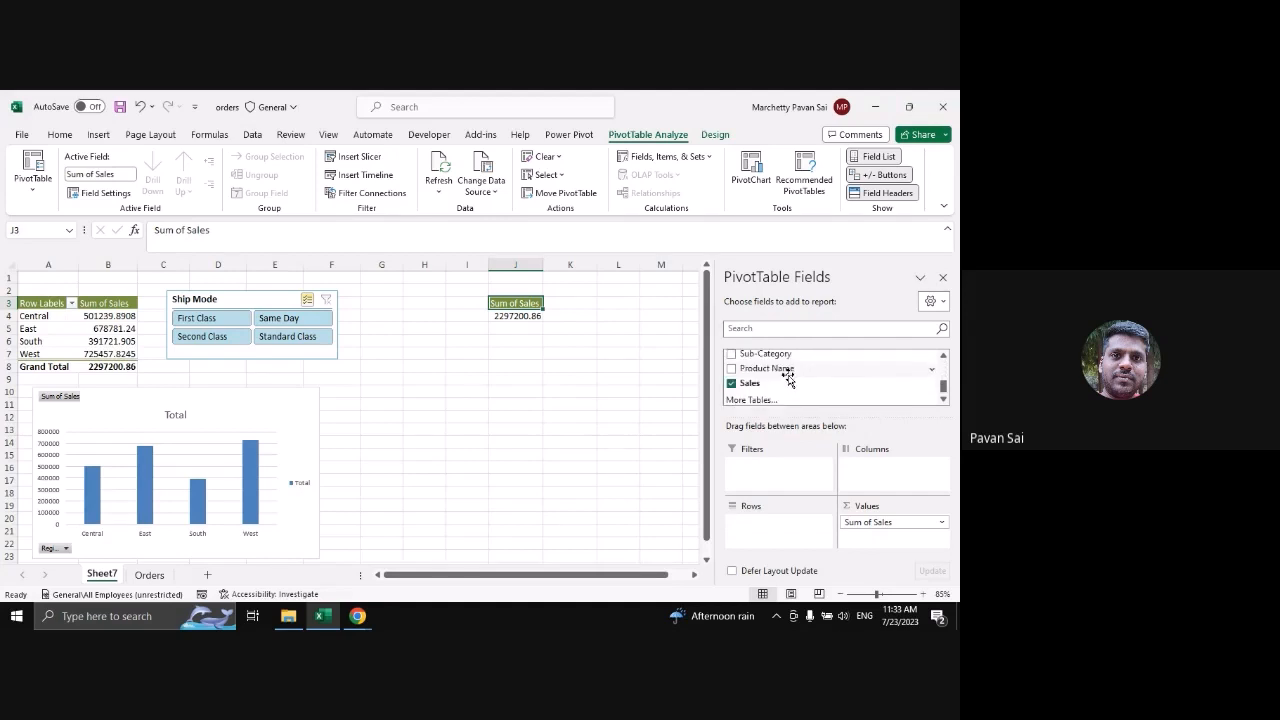
{"action": "scroll", "coordinate": [789, 375], "scroll_direction": "up", "scroll_amount": 1}
{"action": "left_click_drag", "start_coordinate": [789, 375], "coordinate": [797, 524]}
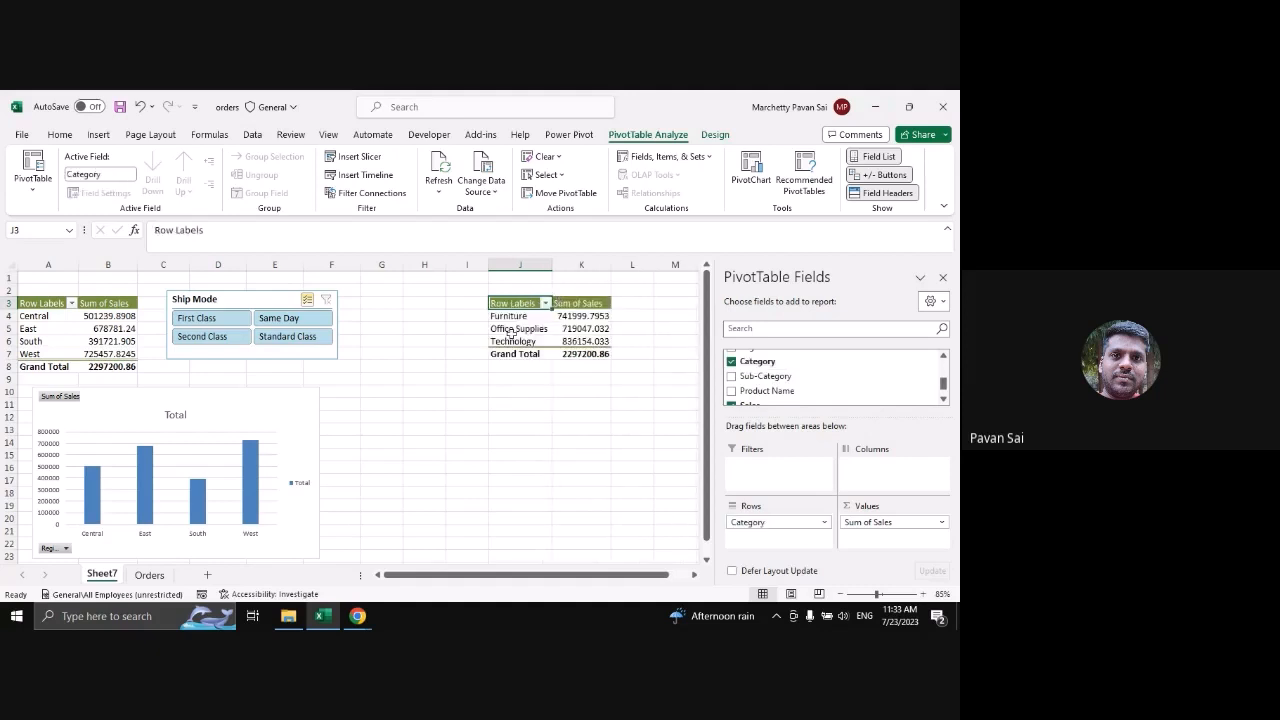
{"action": "left_click", "coordinate": [71, 328]}
{"action": "left_click", "coordinate": [581, 316]}
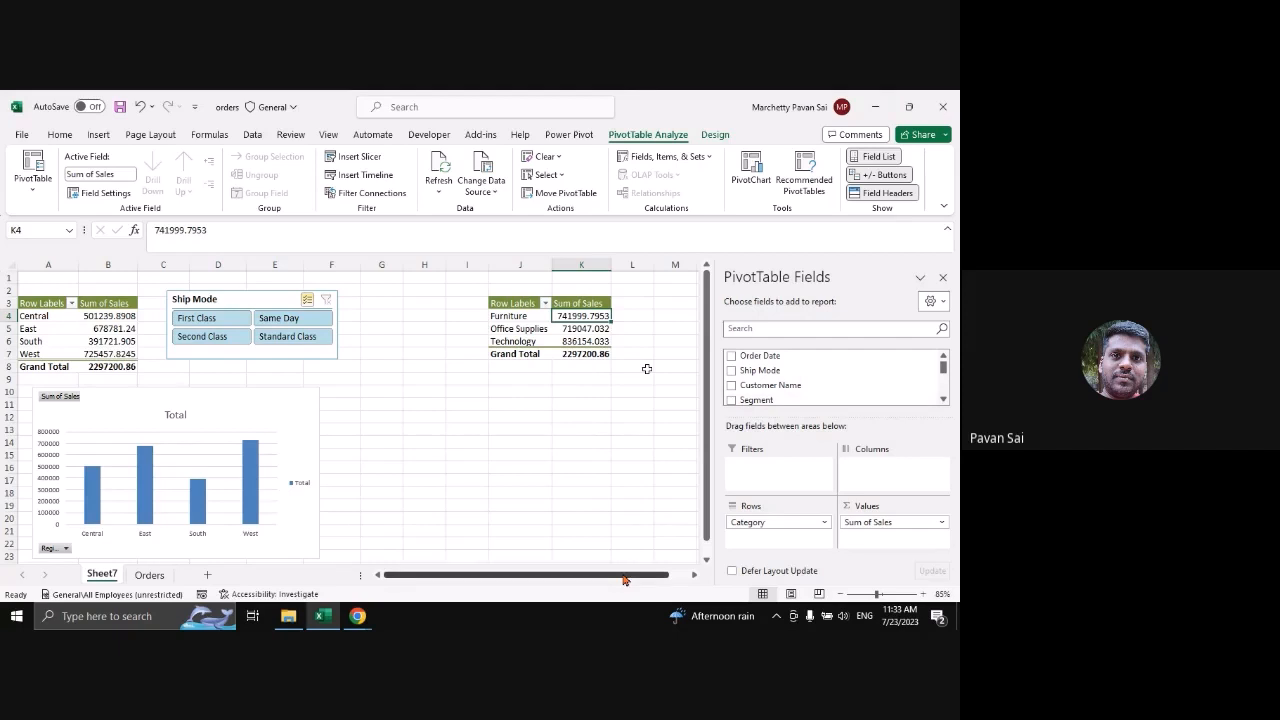
{"action": "scroll", "coordinate": [623, 580], "scroll_direction": "right", "scroll_amount": 2}
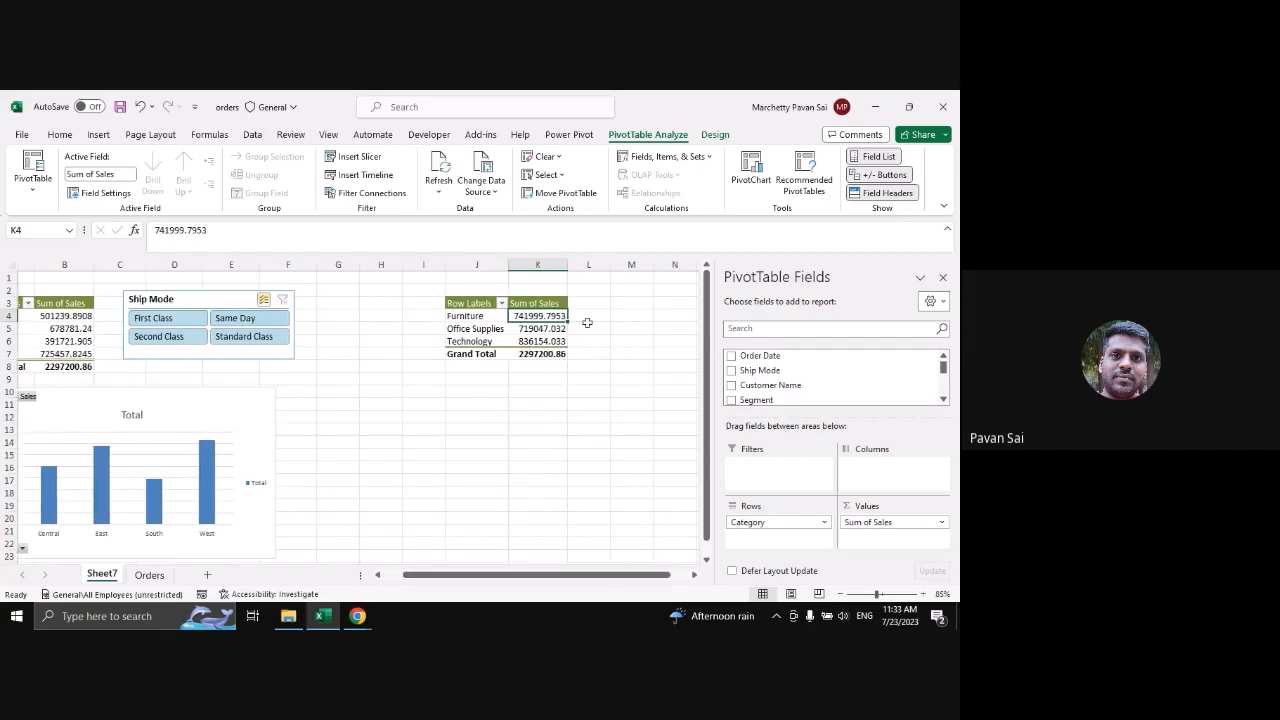
{"action": "scroll", "coordinate": [802, 376], "scroll_direction": "down", "scroll_amount": 3}
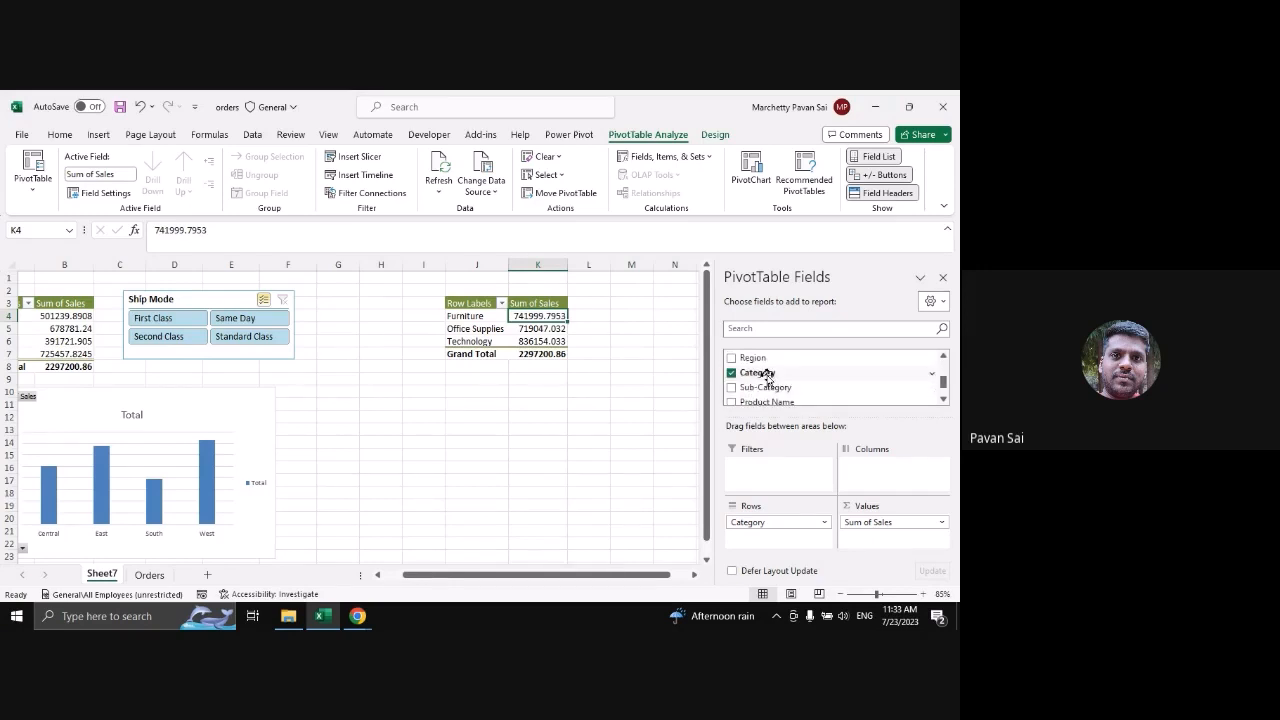
{"action": "scroll", "coordinate": [785, 377], "scroll_direction": "down", "scroll_amount": 2}
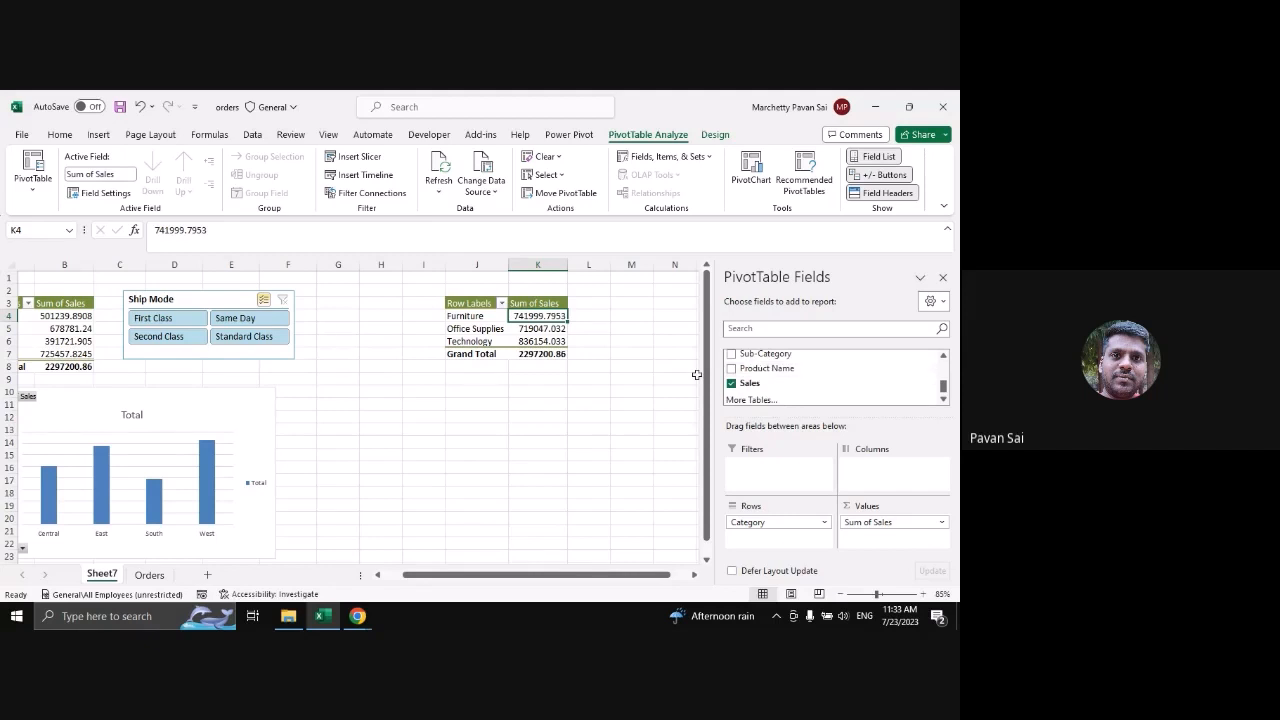
{"action": "left_click", "coordinate": [631, 315]}
Insert a Customer Name slicer for the Category PivotTable
{"action": "left_click", "coordinate": [540, 328]}
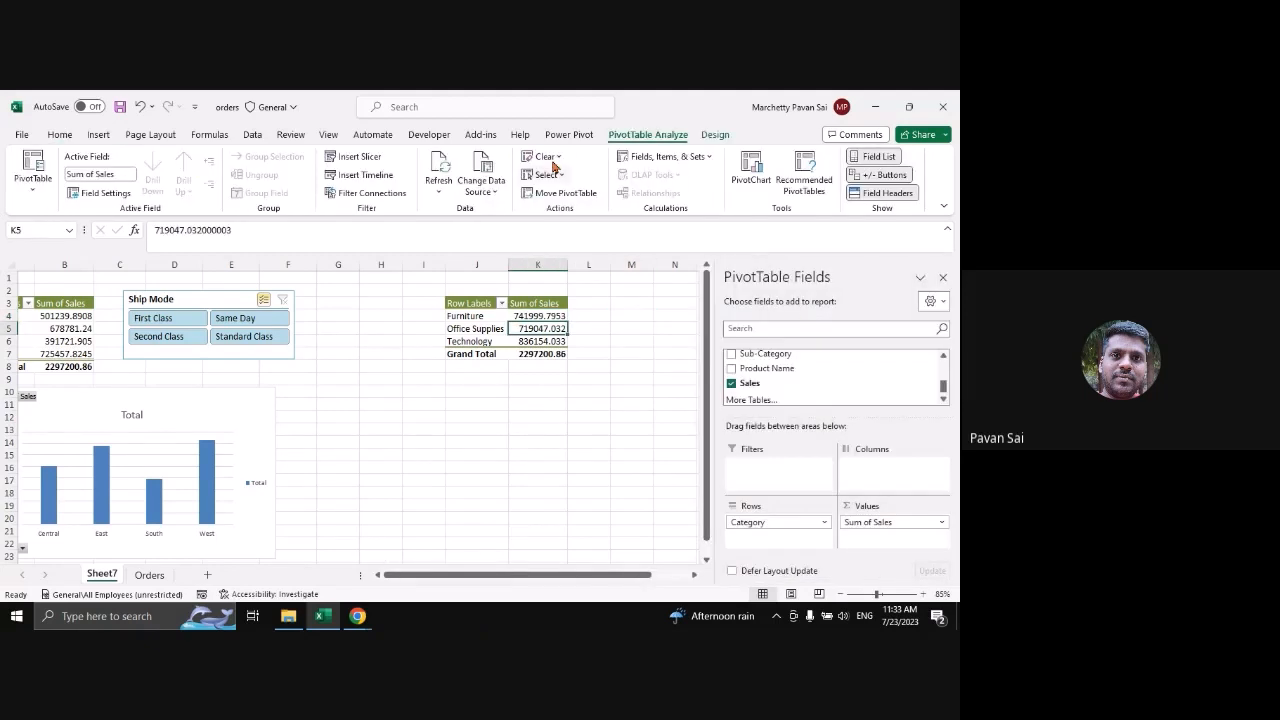
{"action": "left_click", "coordinate": [360, 158]}
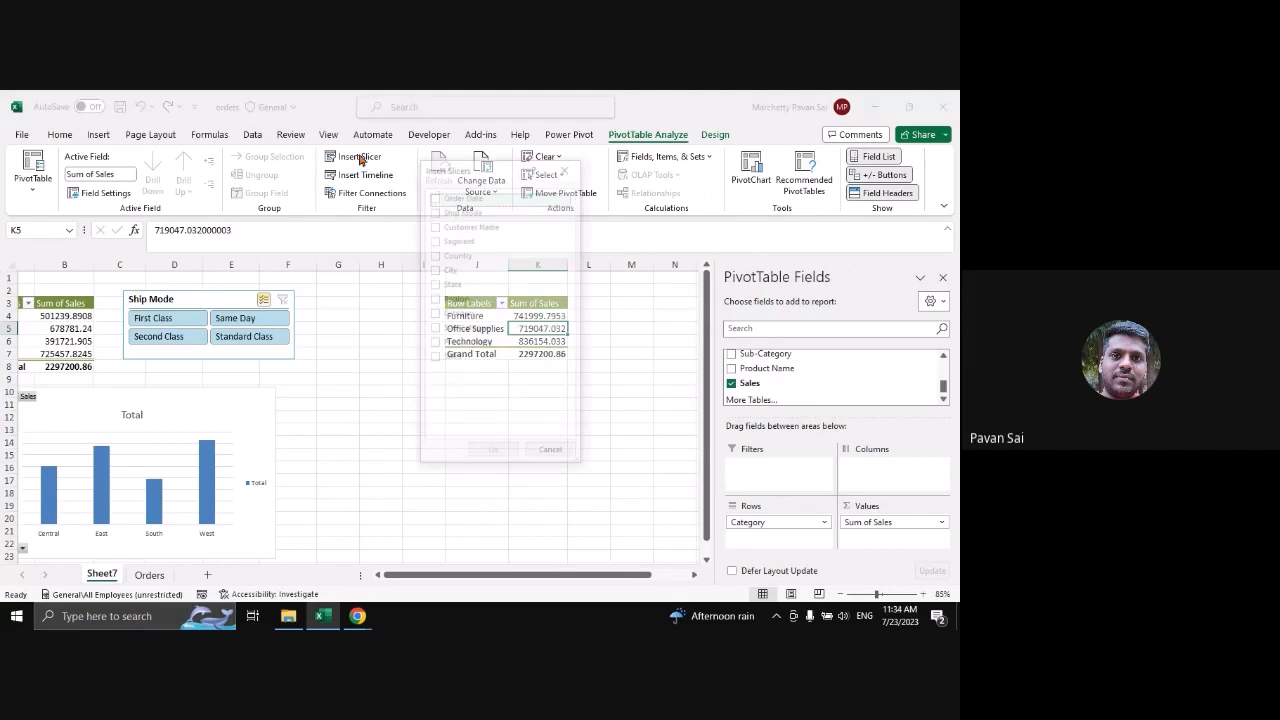
{"action": "left_click_drag", "start_coordinate": [499, 164], "coordinate": [691, 158]}
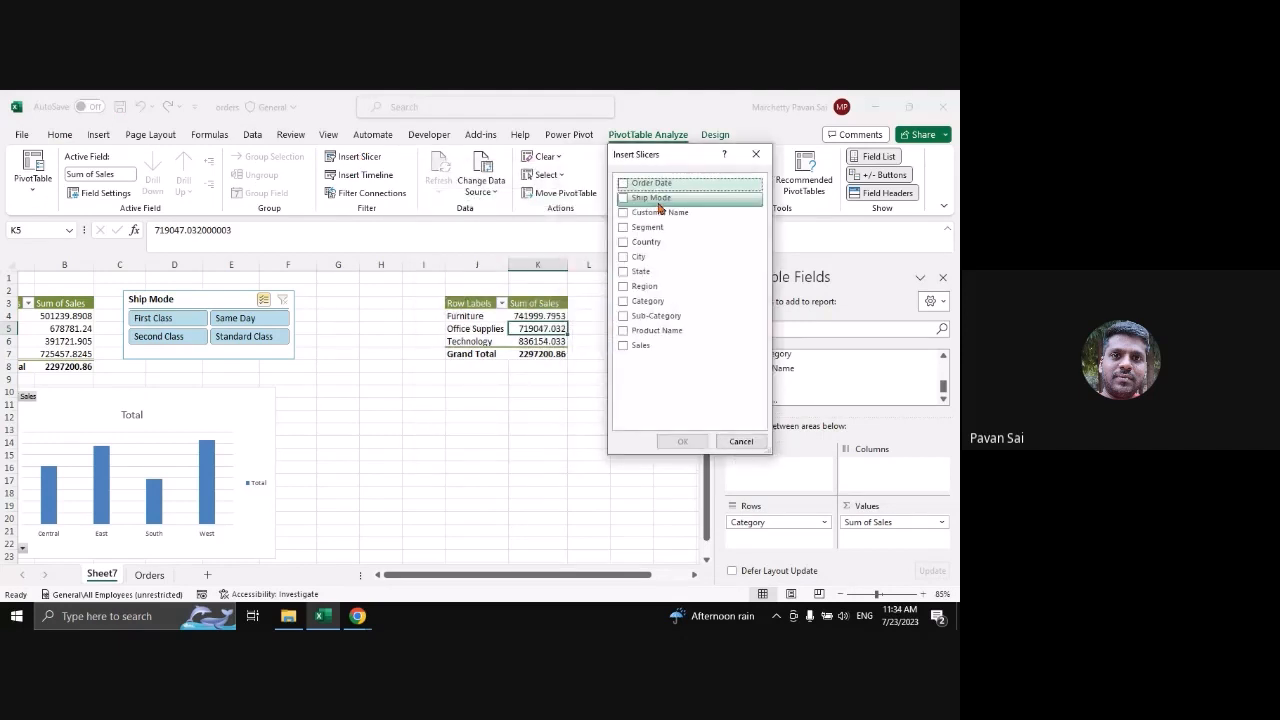
{"action": "left_click", "coordinate": [624, 213]}
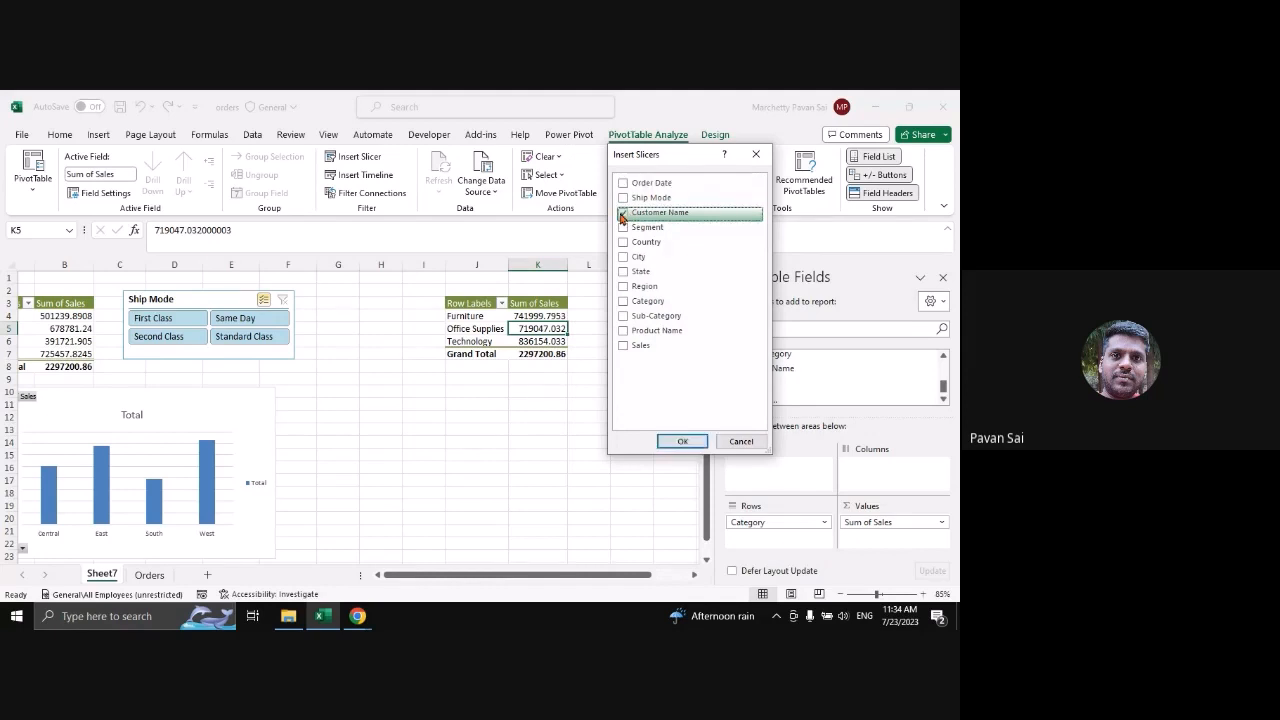
{"action": "left_click", "coordinate": [679, 442]}
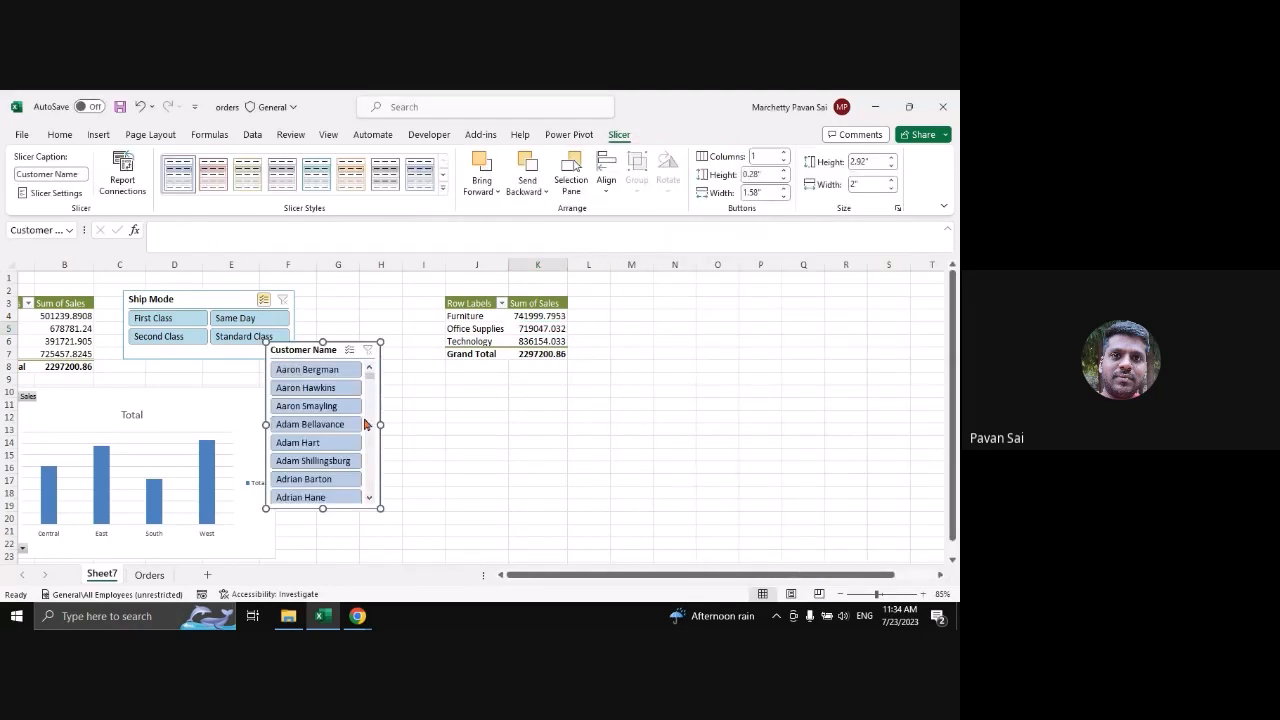
Place the Customer Name slicer beside the Category PivotTable and shorten it to about 1.99" high
{"action": "left_click_drag", "start_coordinate": [379, 402], "coordinate": [717, 332]}
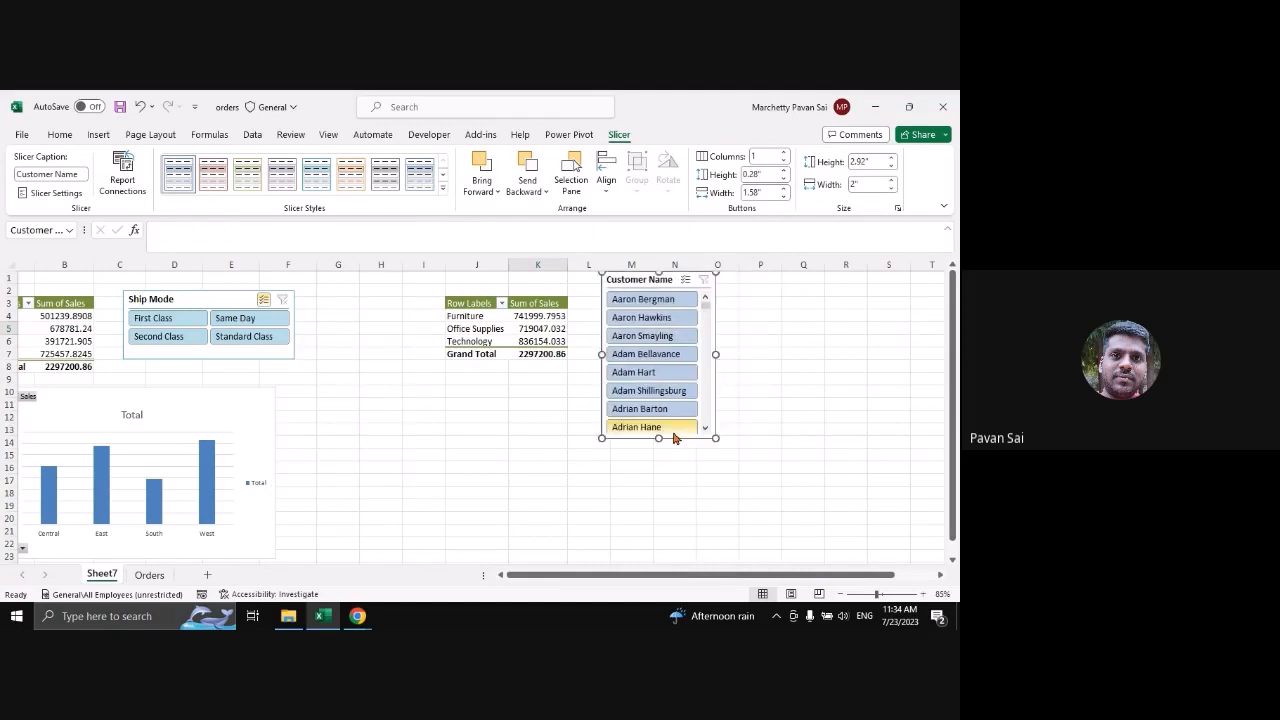
{"action": "left_click_drag", "start_coordinate": [673, 438], "coordinate": [669, 376]}
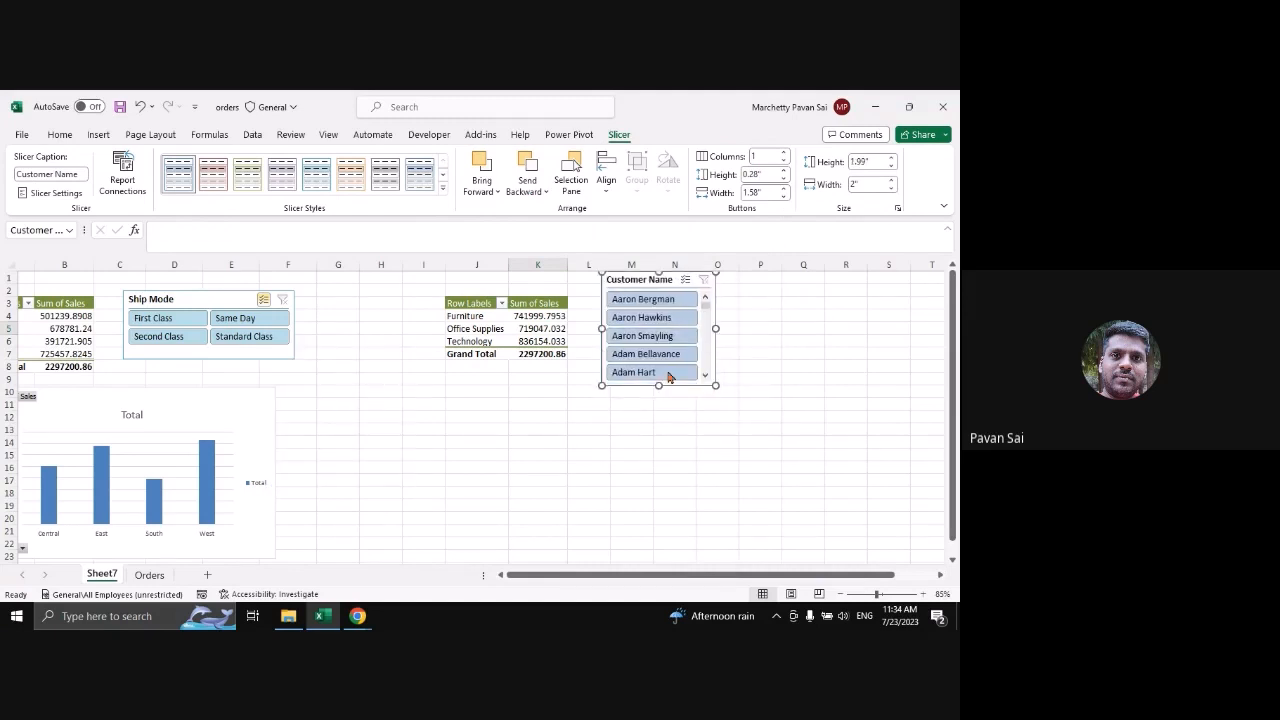
{"action": "scroll", "coordinate": [689, 326], "scroll_direction": "down", "scroll_amount": 2}
{"action": "scroll", "coordinate": [641, 333], "scroll_direction": "up", "scroll_amount": 2}
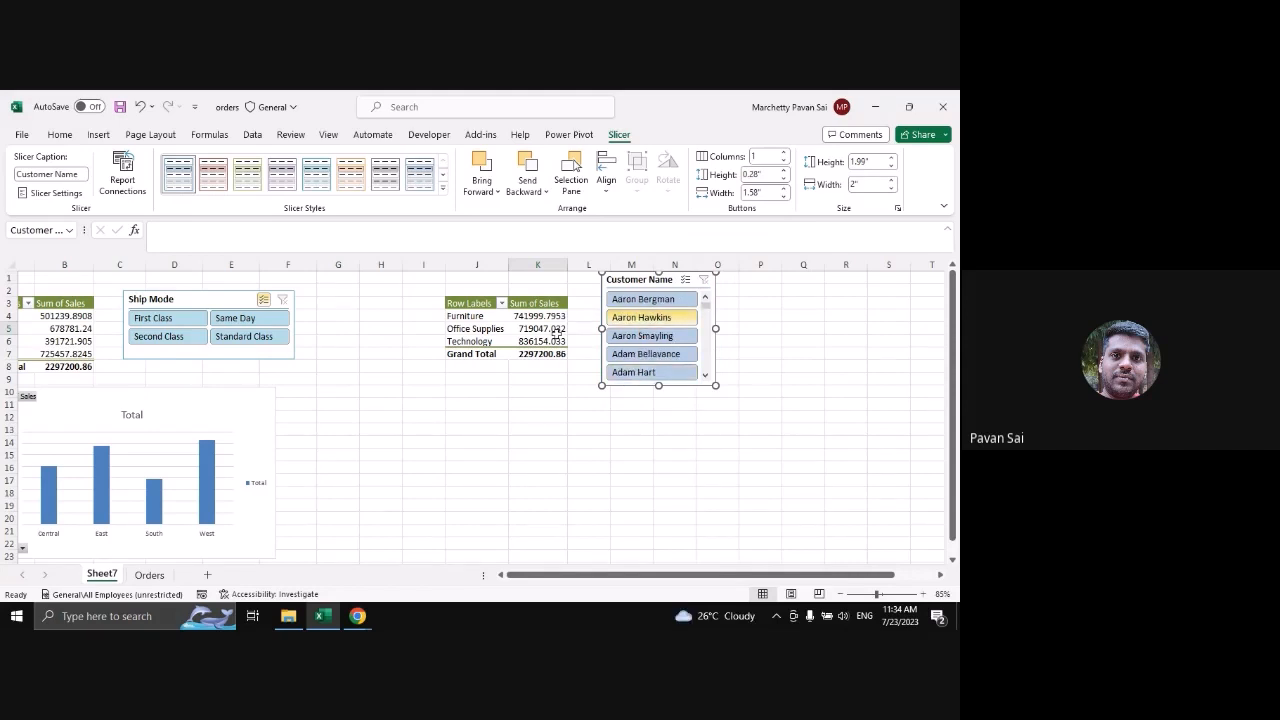
Insert a column PivotChart based on the Category PivotTable
{"action": "left_click", "coordinate": [538, 329]}
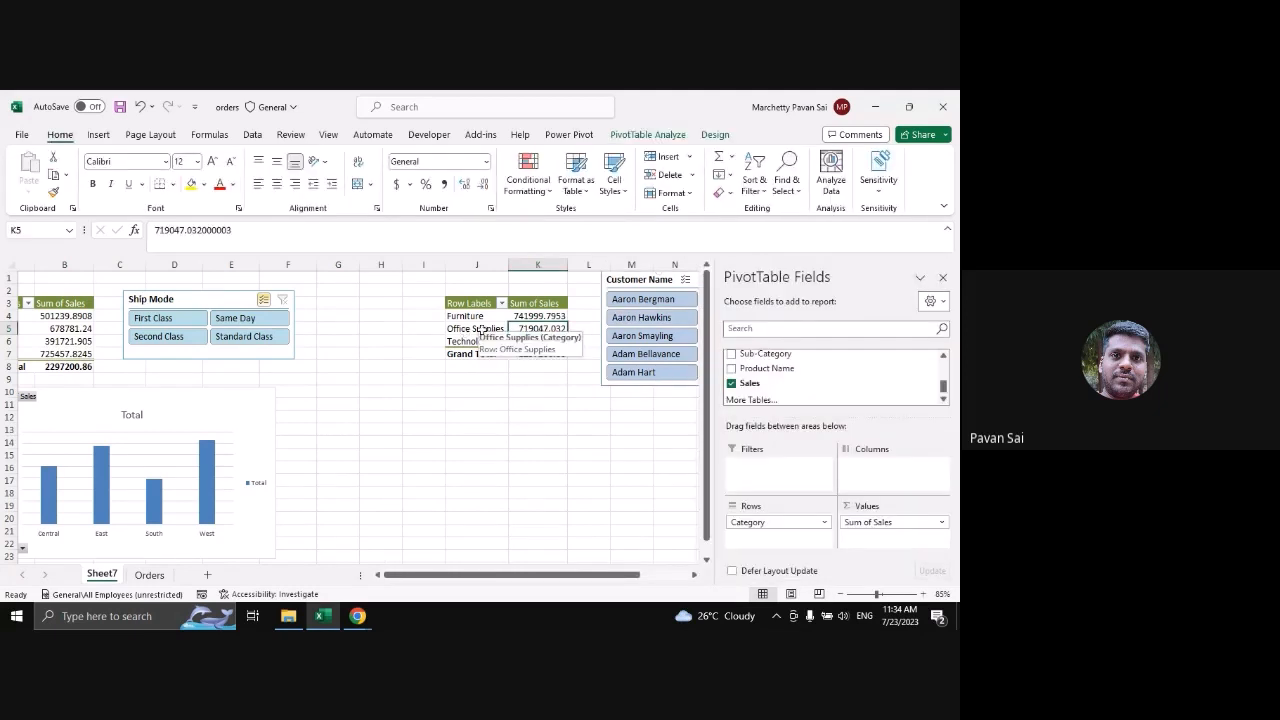
{"action": "left_click", "coordinate": [655, 136]}
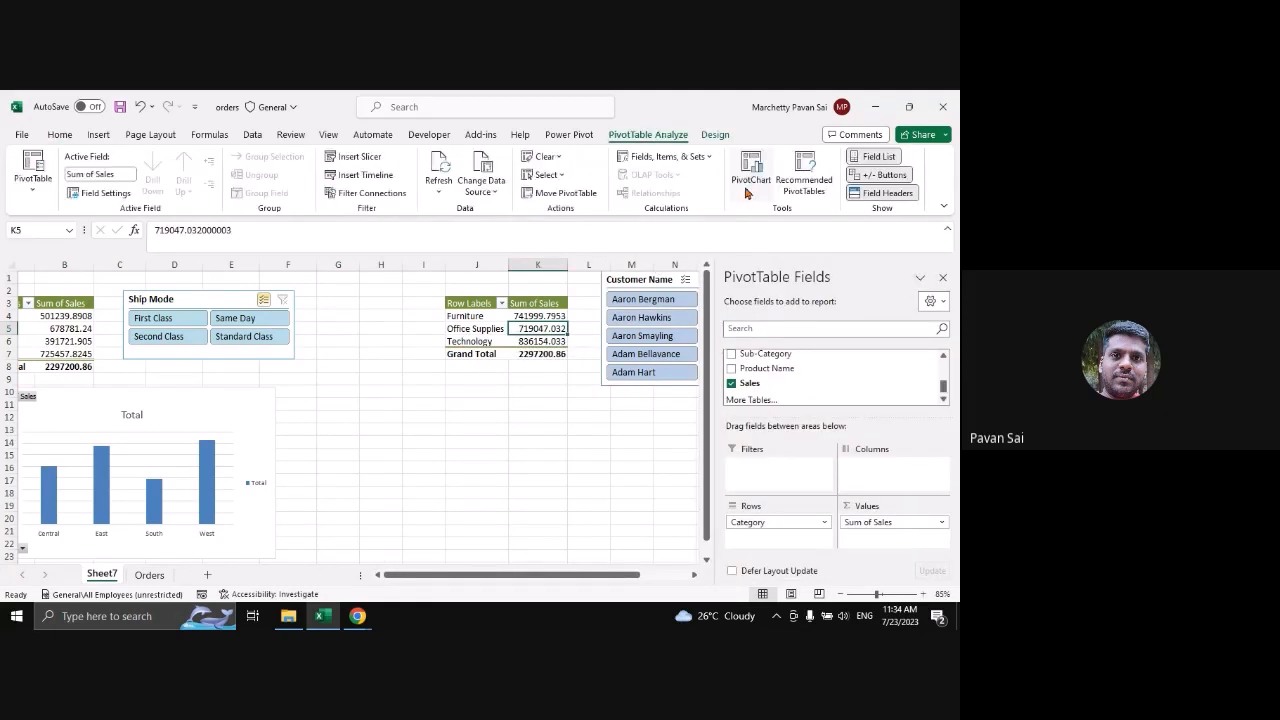
{"action": "left_click", "coordinate": [750, 172]}
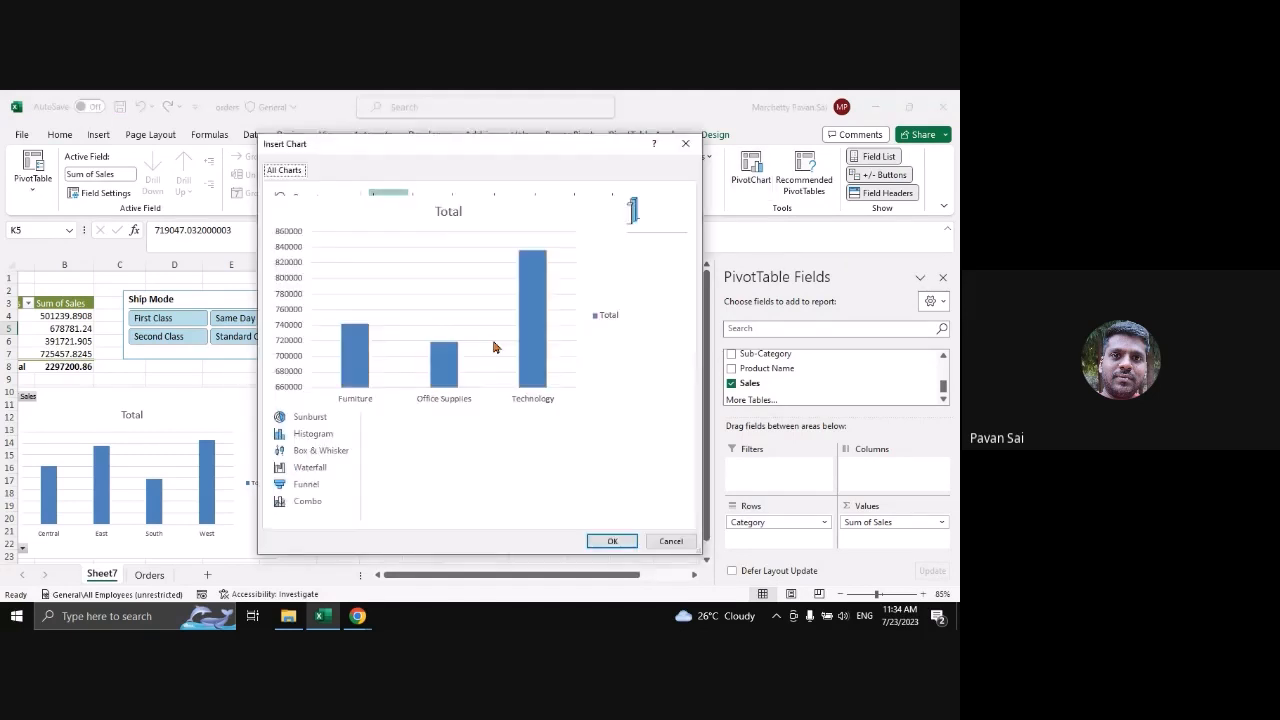
{"action": "left_click", "coordinate": [612, 541]}
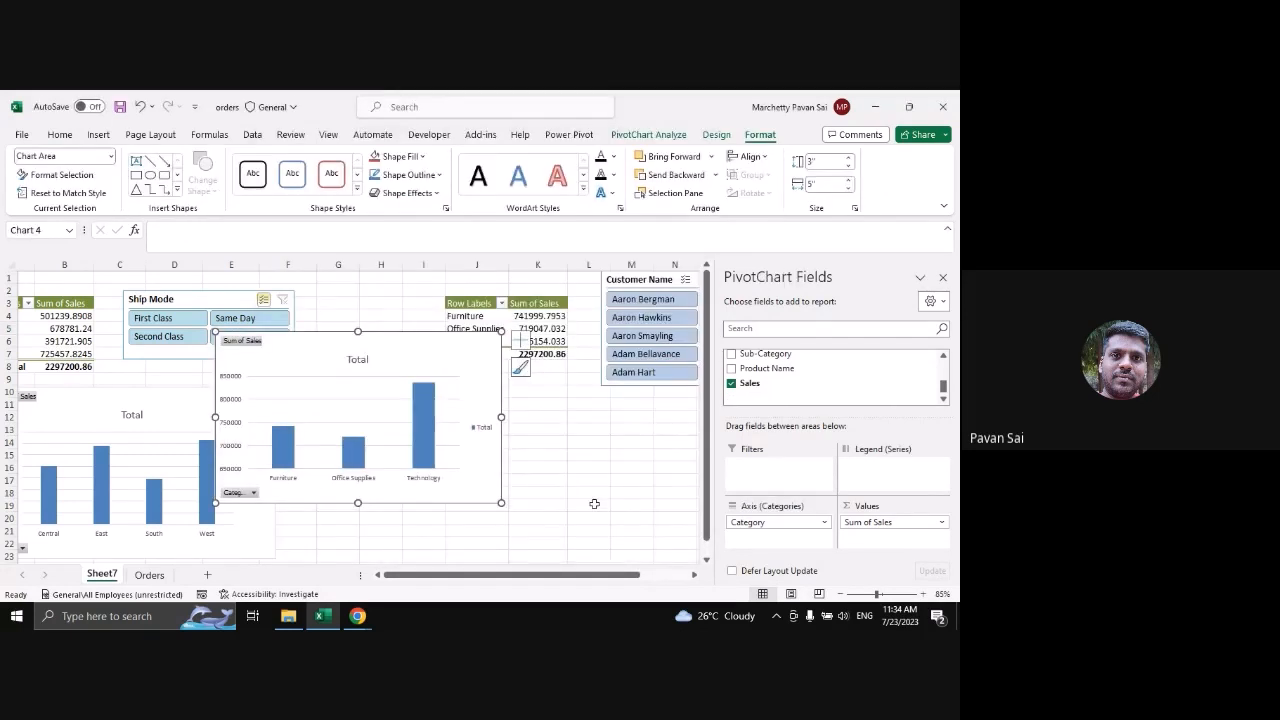
Move the new Category chart below its PivotTable and hide the field list
{"action": "left_click_drag", "start_coordinate": [425, 353], "coordinate": [627, 412]}
{"action": "left_click", "coordinate": [942, 278]}
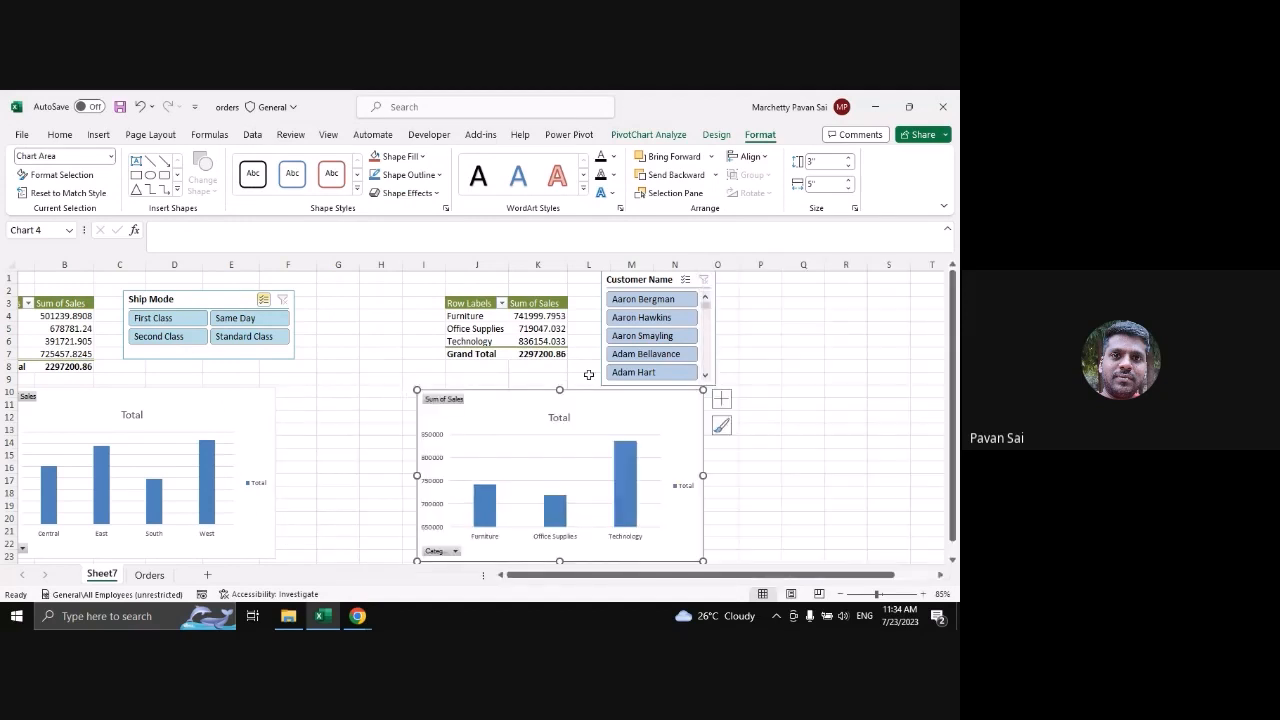
{"action": "scroll", "coordinate": [589, 374], "scroll_direction": "down", "scroll_amount": 1}
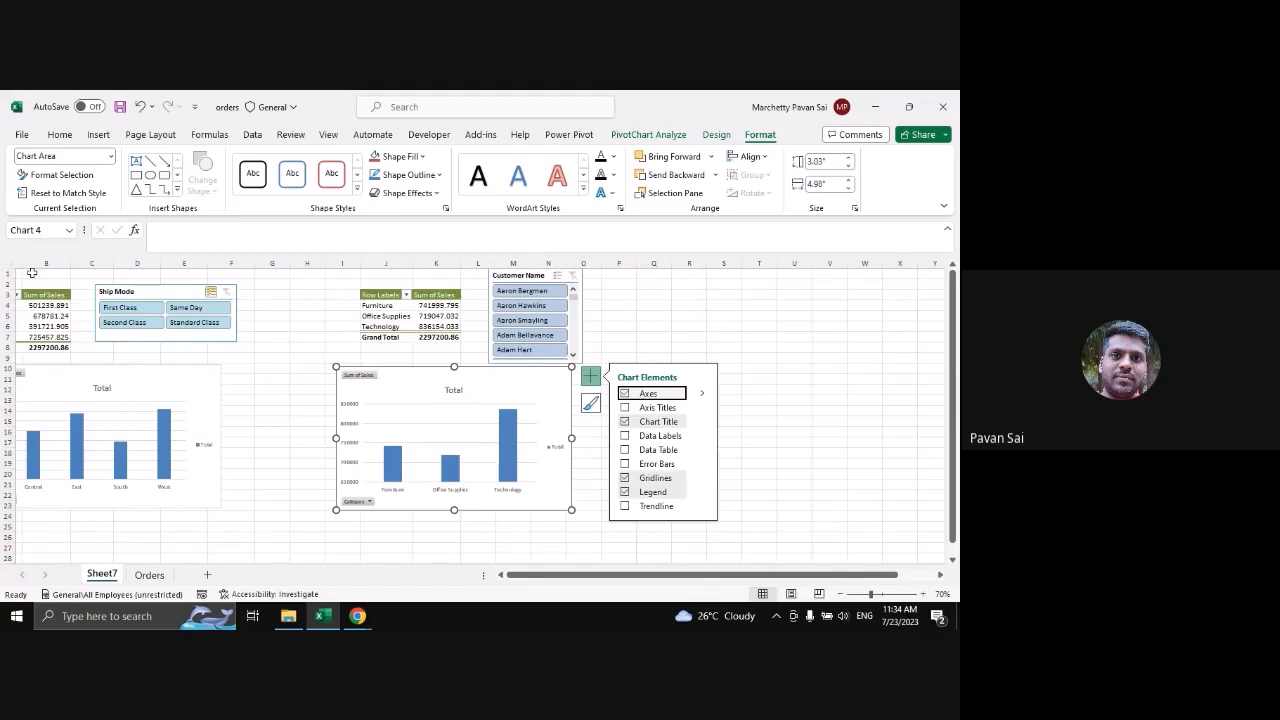
Compare the Region report block with the Category report block by highlighting each range in turn
{"action": "left_click_drag", "start_coordinate": [32, 272], "coordinate": [247, 532]}
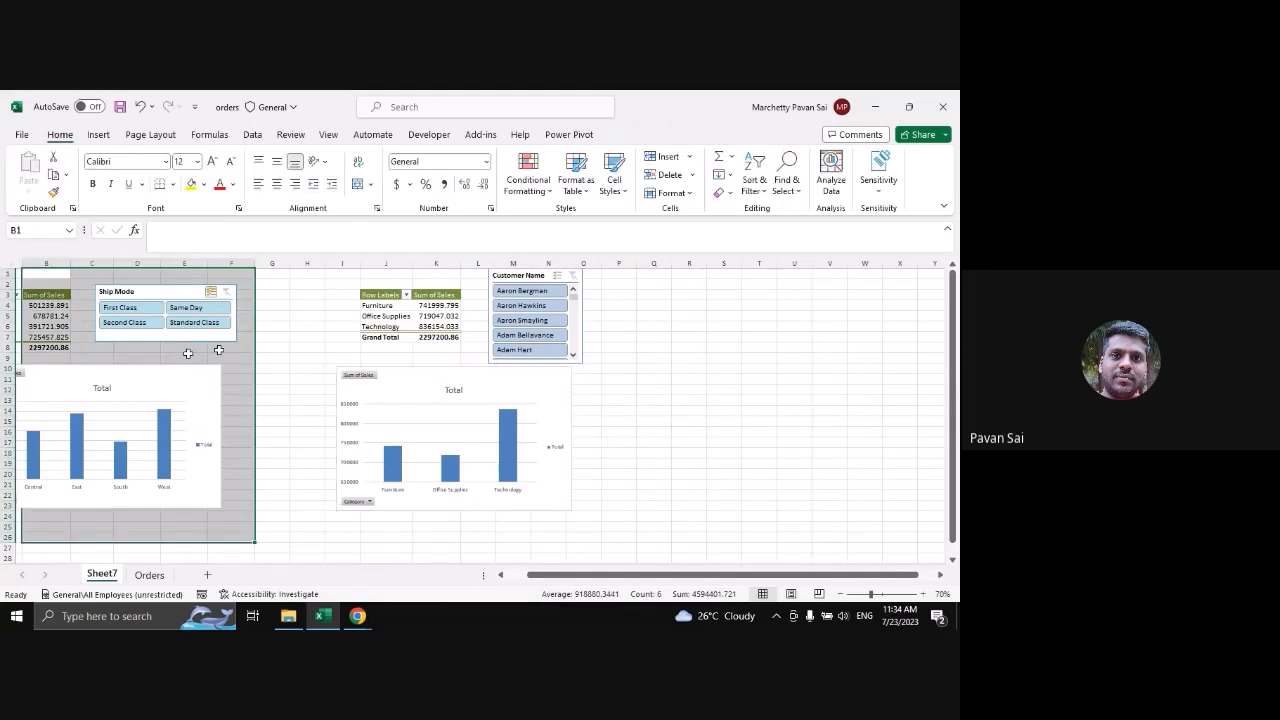
{"action": "left_click_drag", "start_coordinate": [305, 272], "coordinate": [602, 537]}
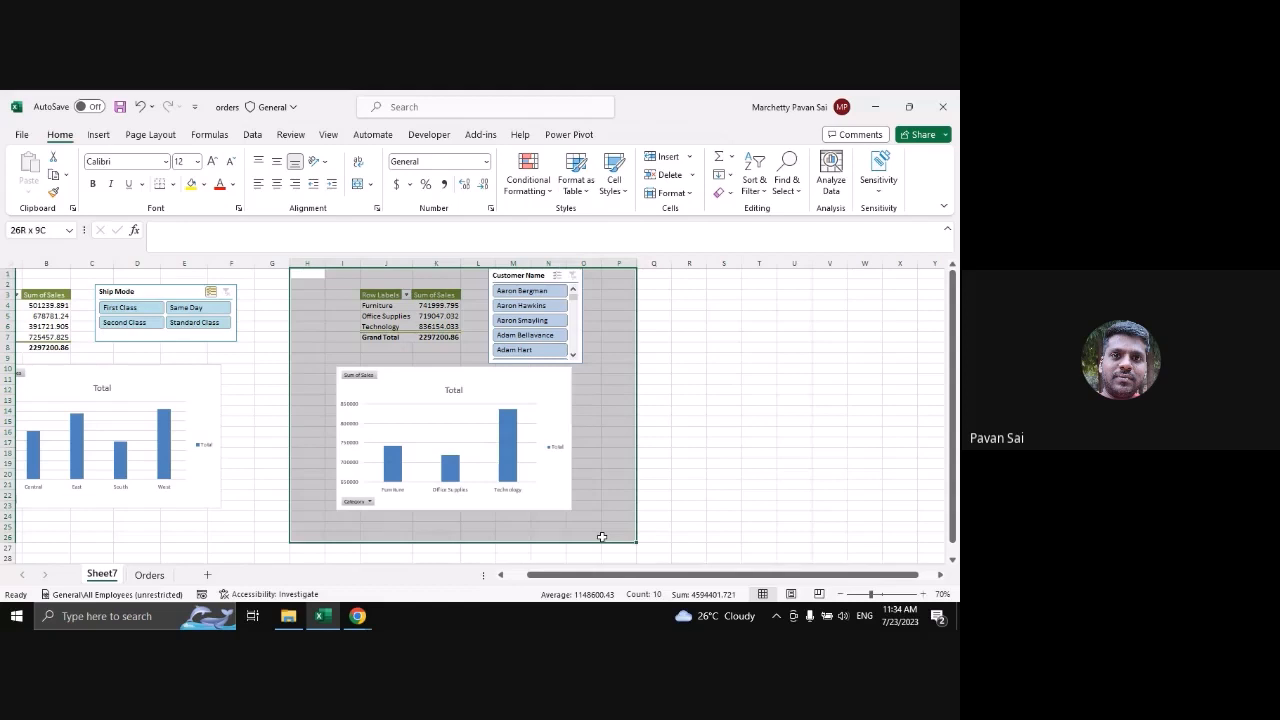
{"action": "left_click", "coordinate": [384, 316]}
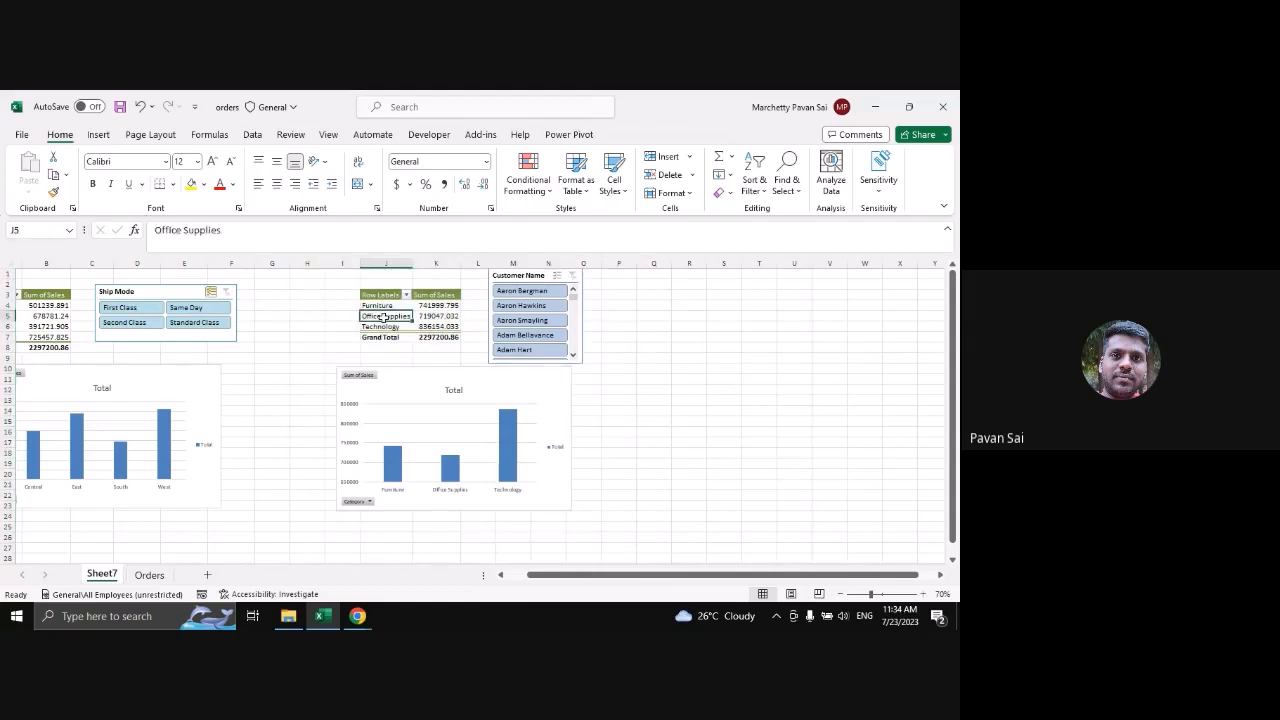
{"action": "key", "text": "Left"}
{"action": "key", "text": "Left"}
{"action": "key", "text": "Home"}
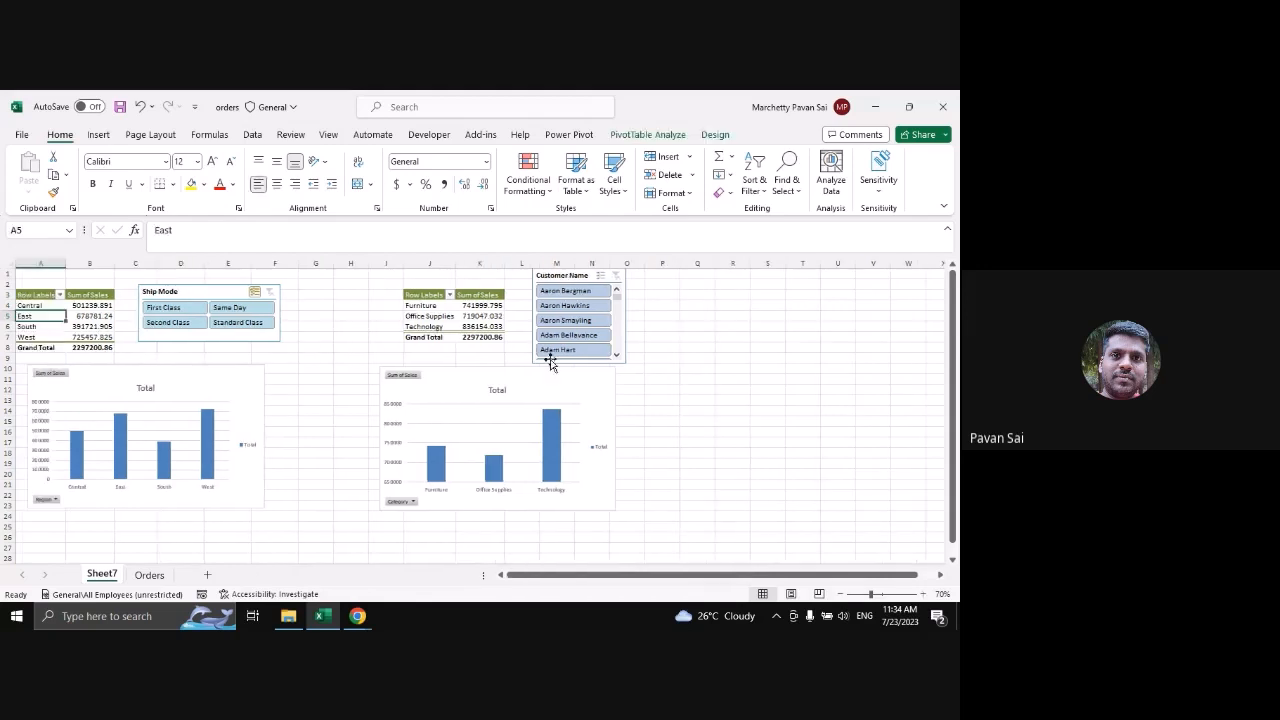
Shift the Category chart slightly away from the Region chart and recolour it with the monochromatic red palette
{"action": "left_click_drag", "start_coordinate": [552, 400], "coordinate": [571, 400]}
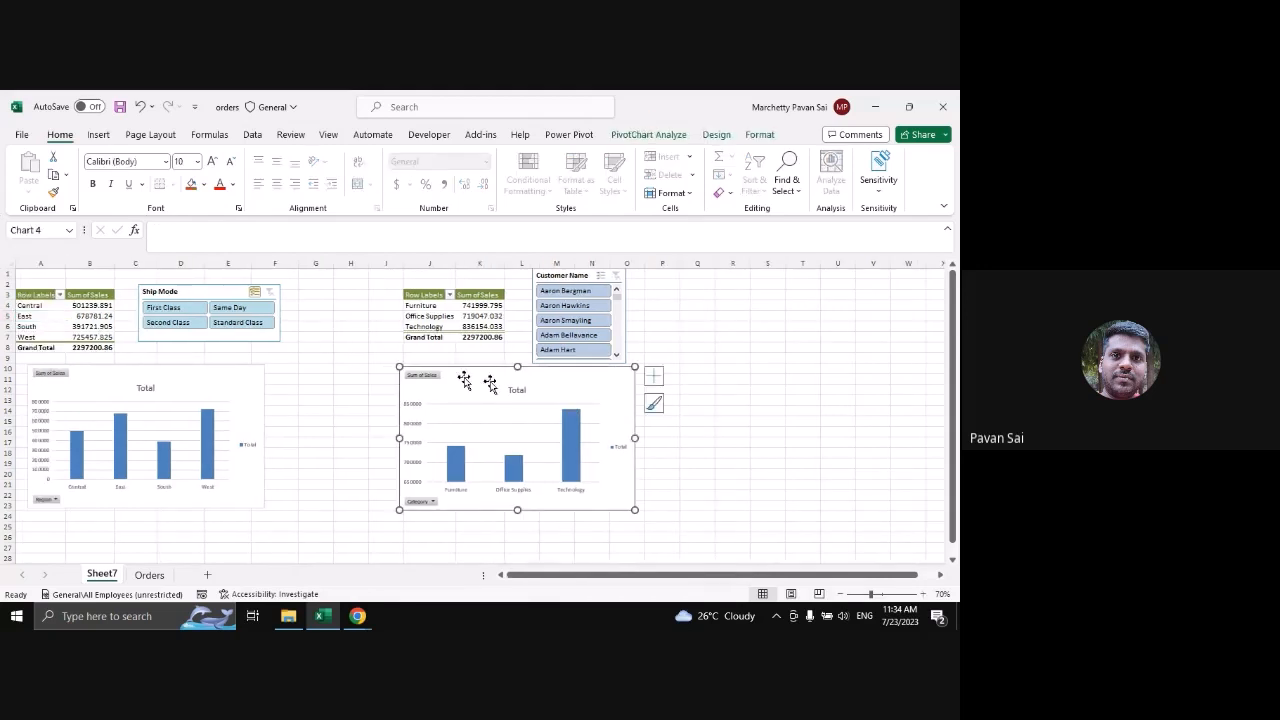
{"action": "left_click", "coordinate": [720, 137]}
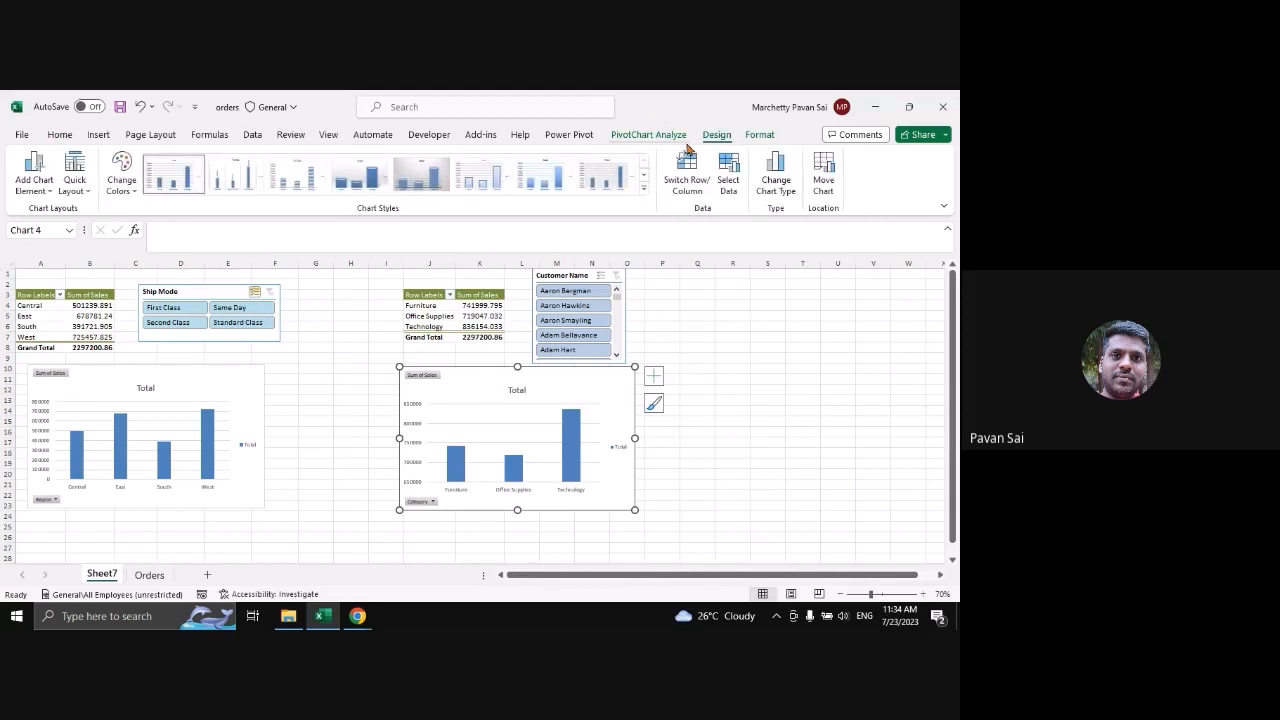
{"action": "left_click", "coordinate": [121, 175]}
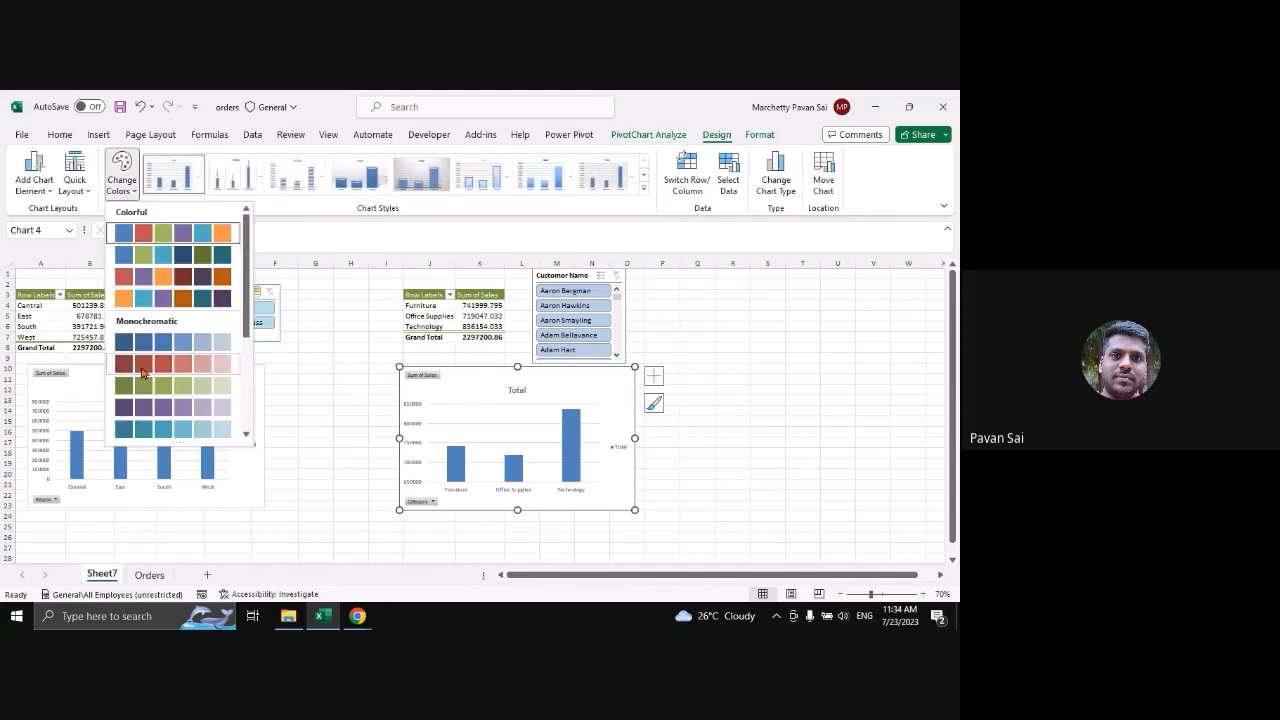
{"action": "left_click", "coordinate": [142, 372]}
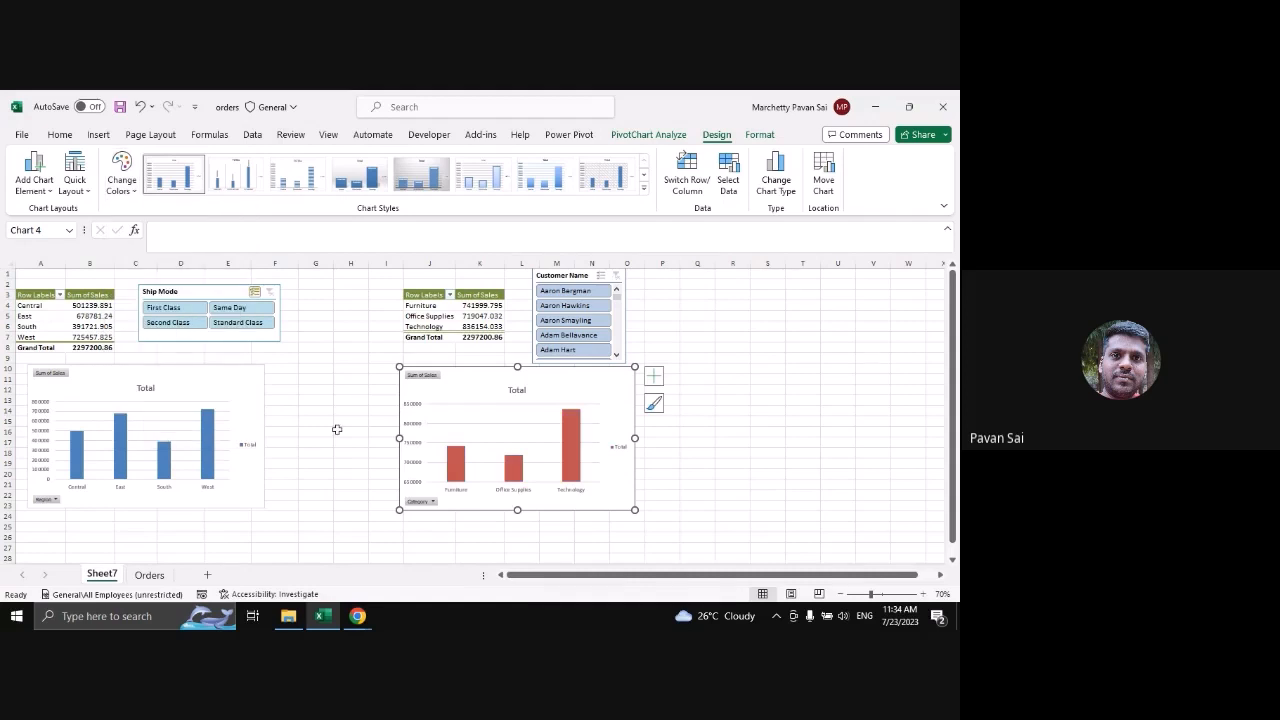
Test the Customer Name slicer by filtering the Category PivotTable and chart to several individual customers one after another
{"action": "left_click", "coordinate": [553, 306]}
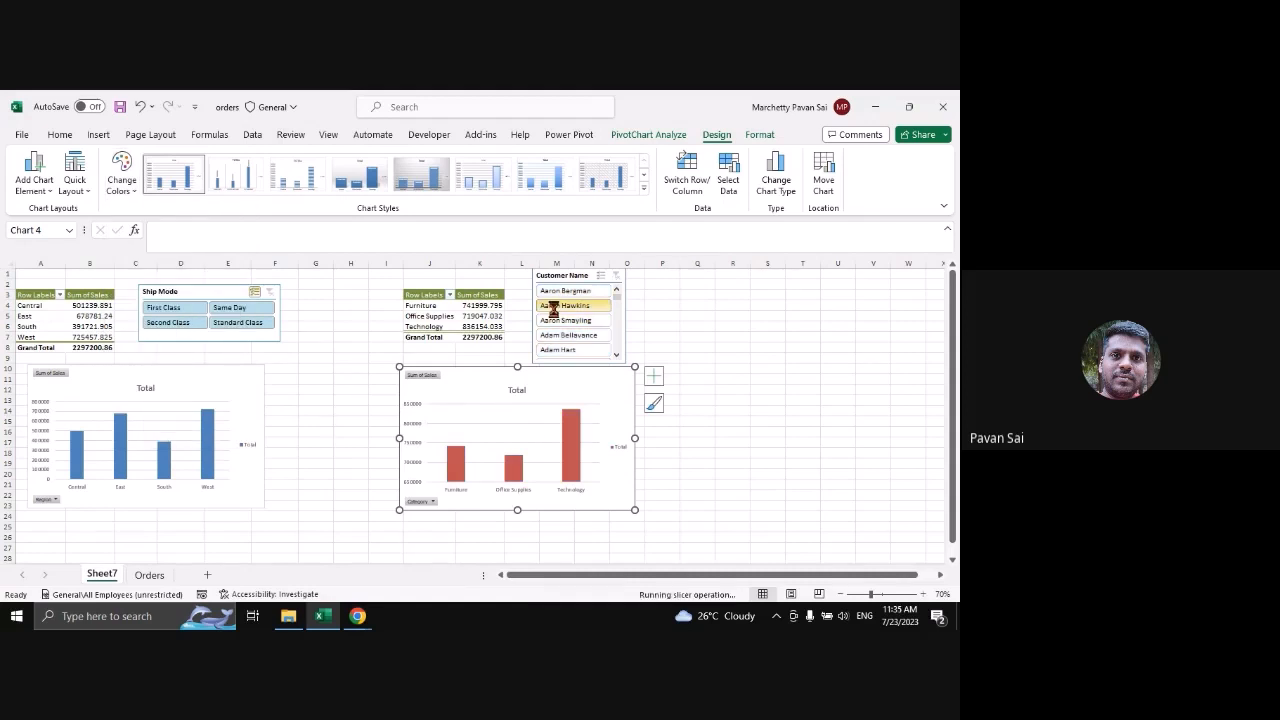
{"action": "left_click", "coordinate": [565, 335]}
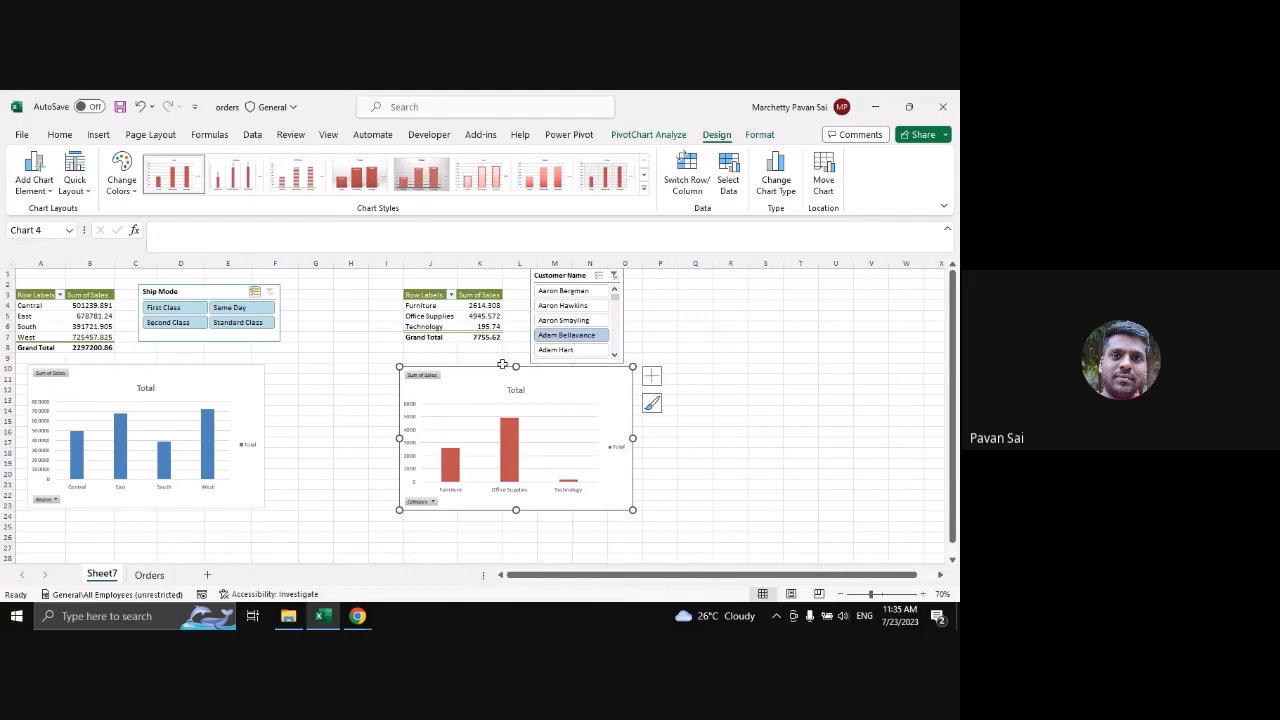
{"action": "left_click", "coordinate": [564, 305]}
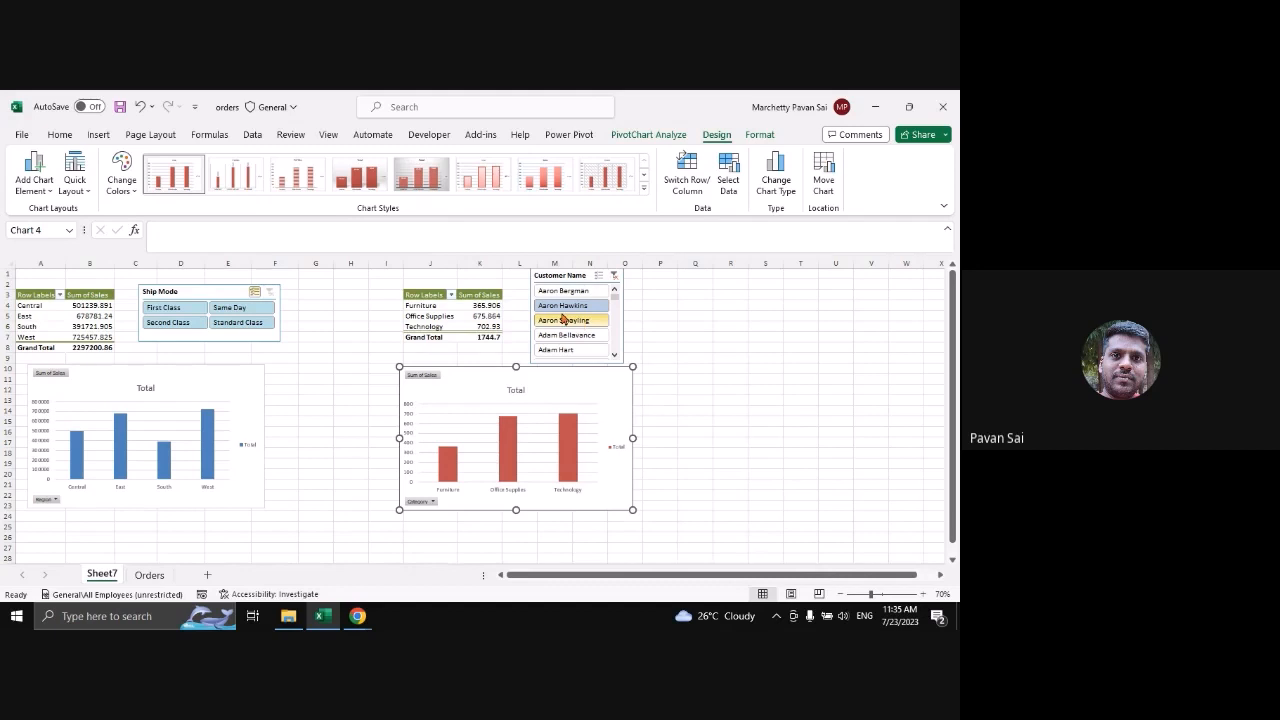
{"action": "left_click_drag", "start_coordinate": [615, 299], "coordinate": [616, 326]}
{"action": "left_click", "coordinate": [566, 335]}
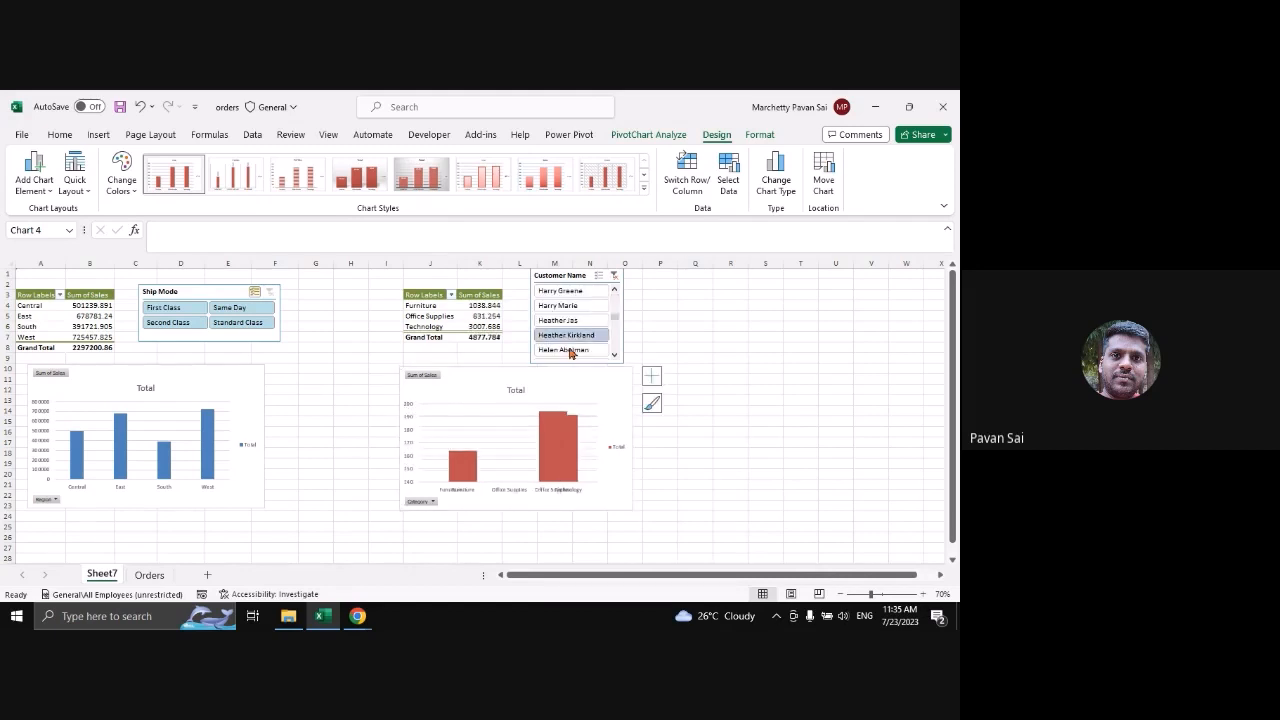
{"action": "left_click", "coordinate": [522, 466]}
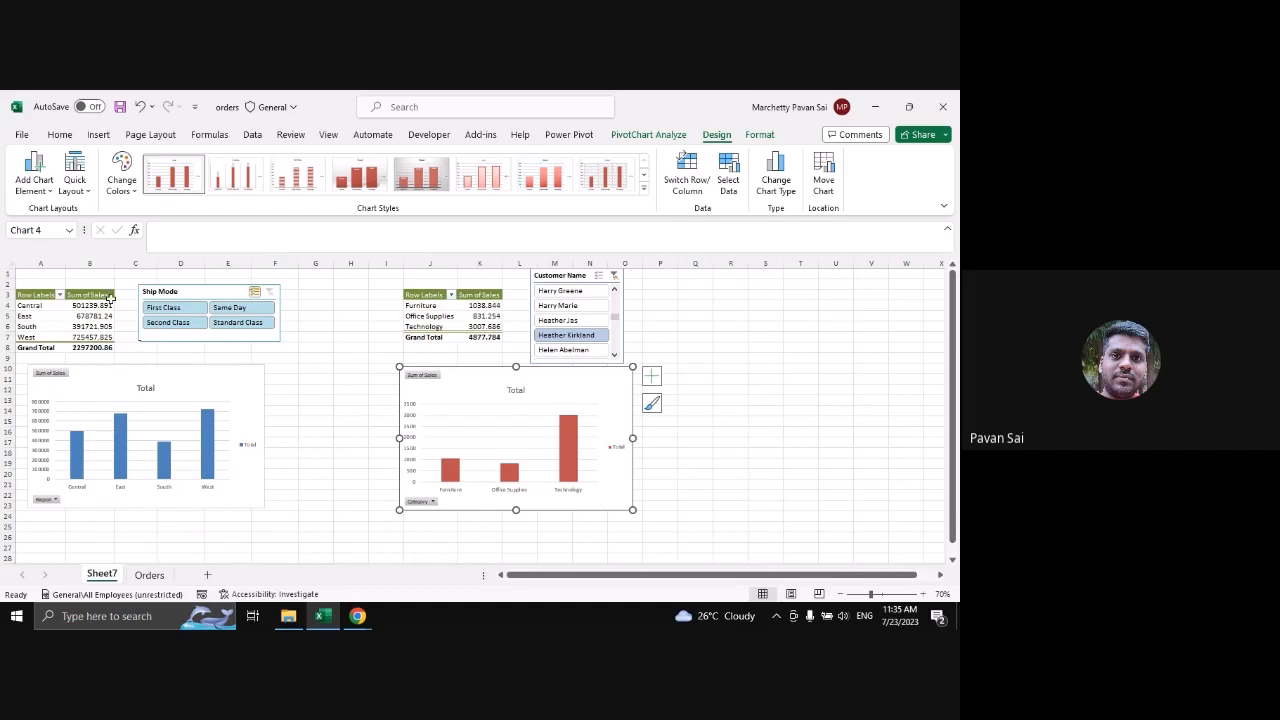
Test the Ship Mode slicer by switching Second Class, Same Day and Standard Class off and on, ending with all modes selected
{"action": "left_click", "coordinate": [178, 312]}
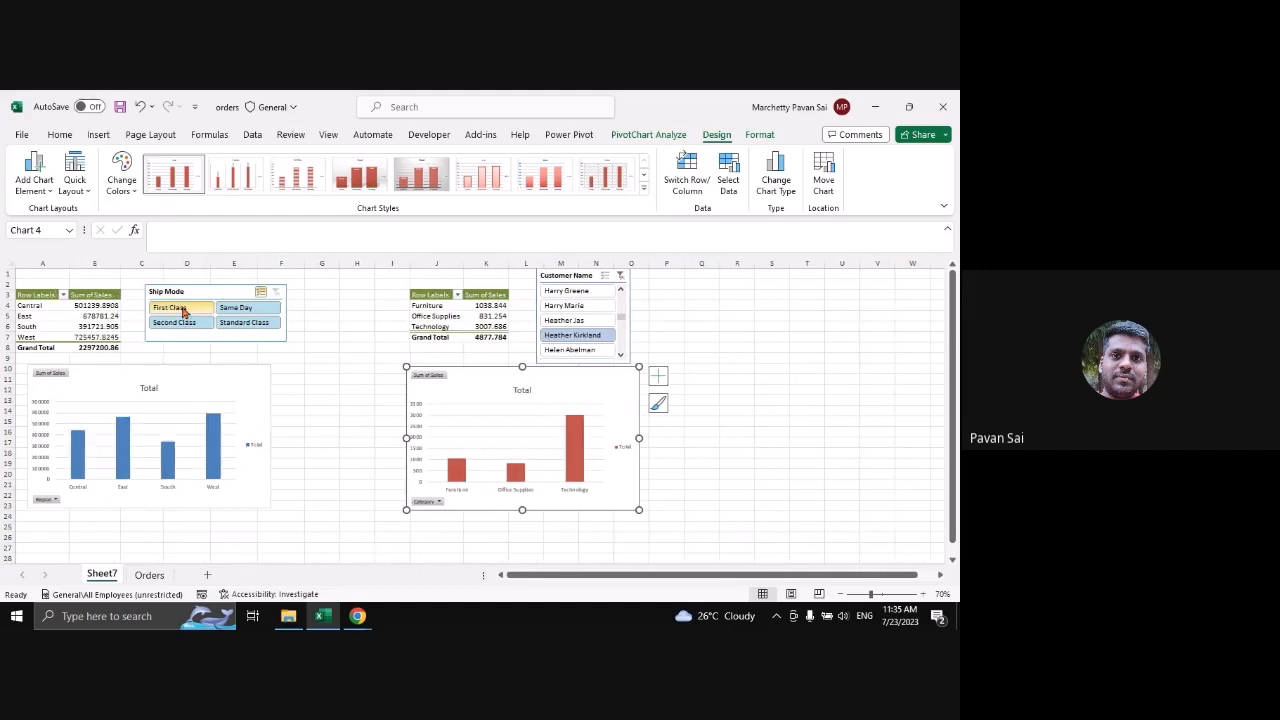
{"action": "left_click", "coordinate": [176, 322]}
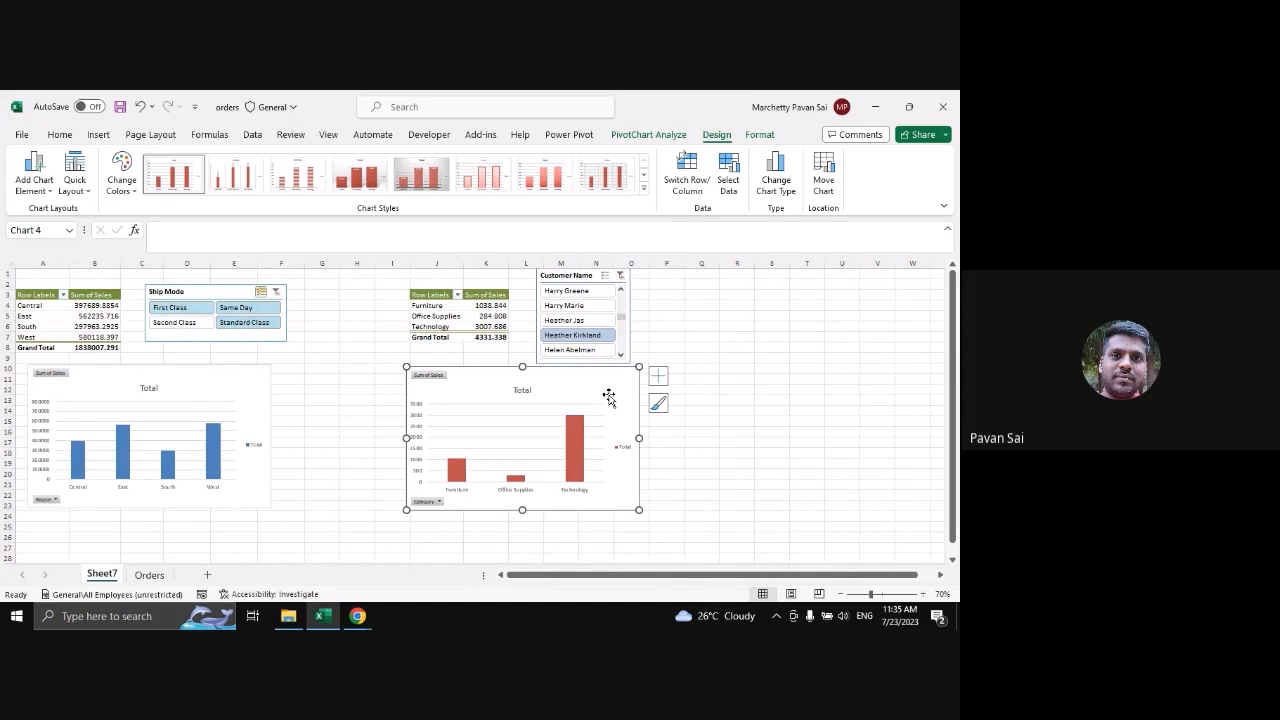
{"action": "left_click", "coordinate": [248, 307]}
{"action": "left_click", "coordinate": [249, 323]}
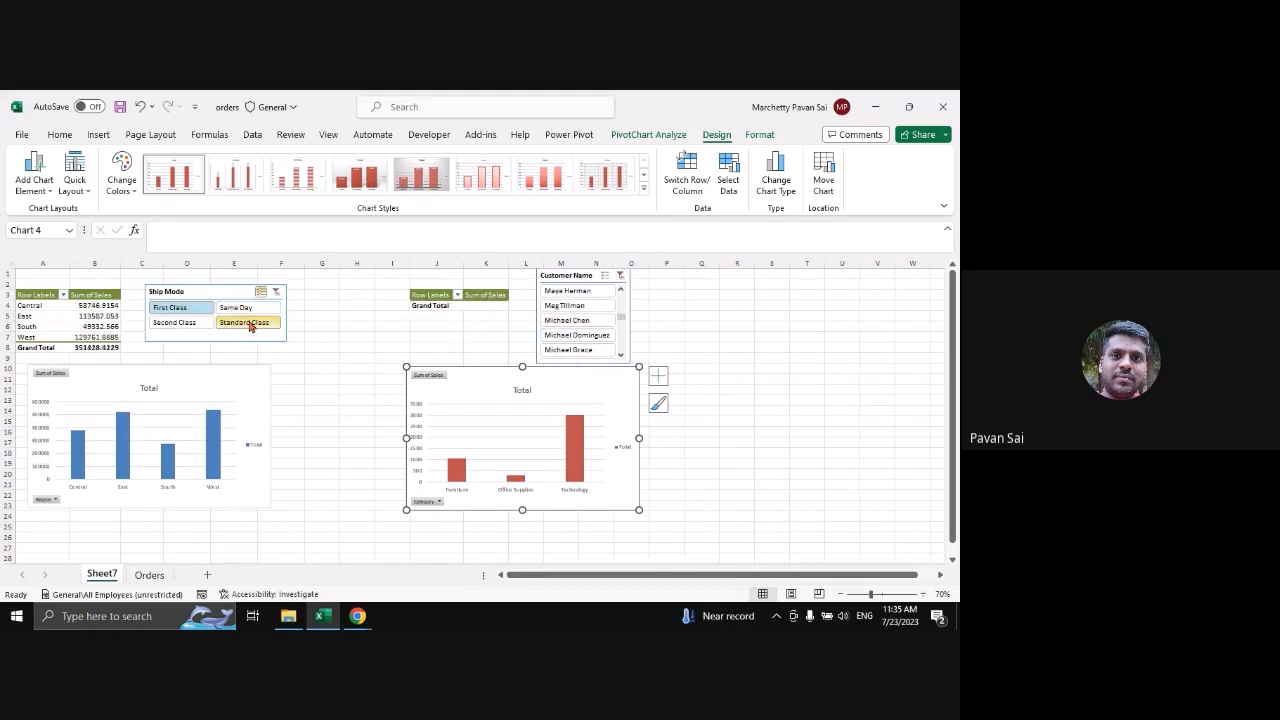
{"action": "left_click", "coordinate": [234, 309]}
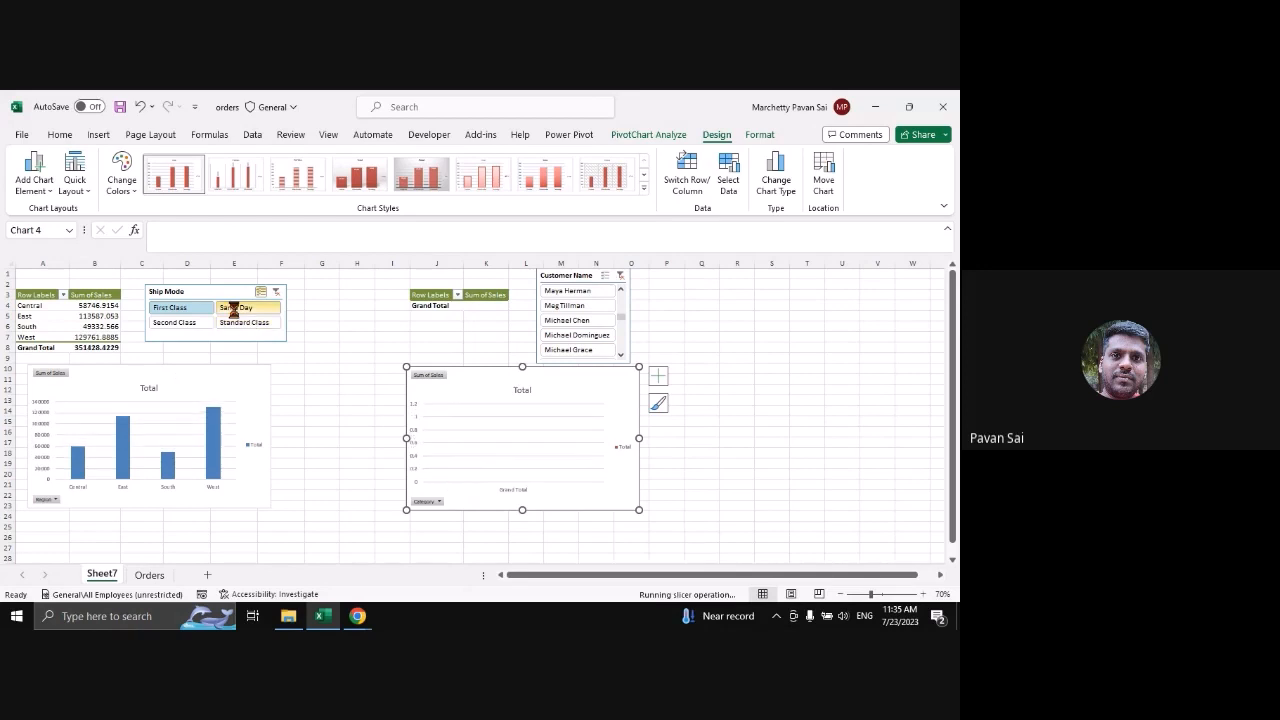
{"action": "left_click", "coordinate": [178, 323]}
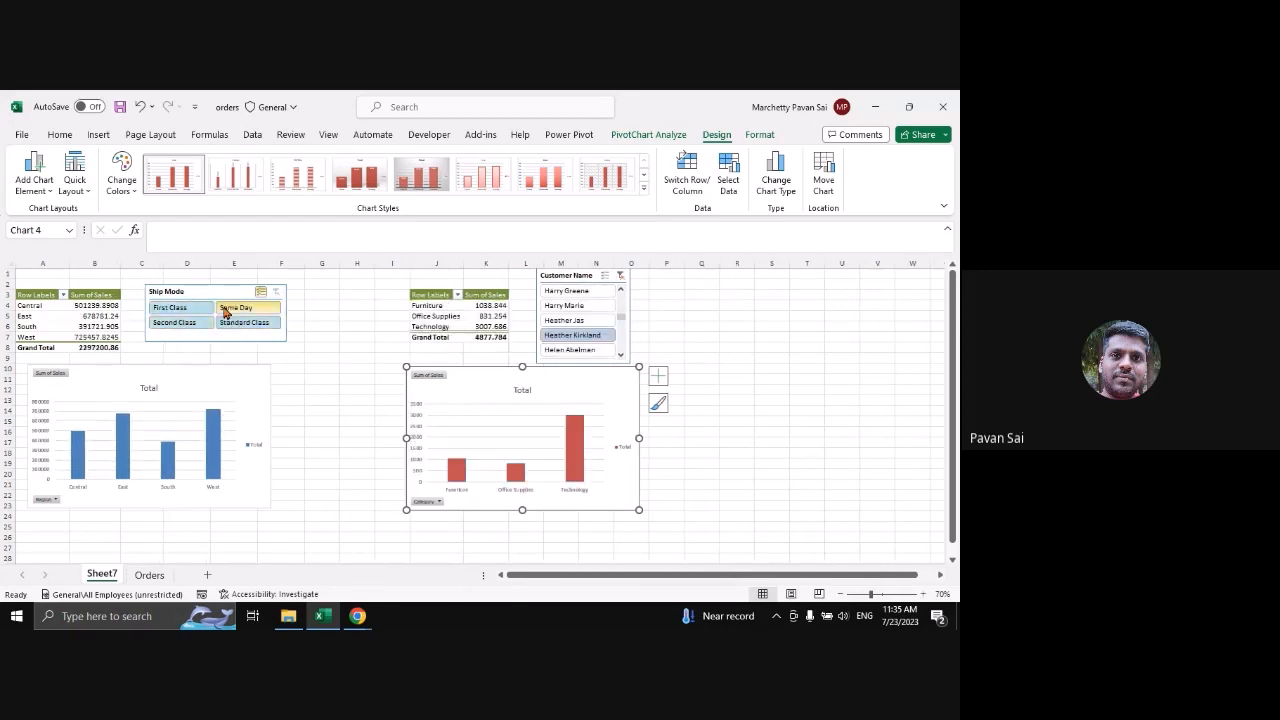
{"action": "left_click", "coordinate": [225, 311]}
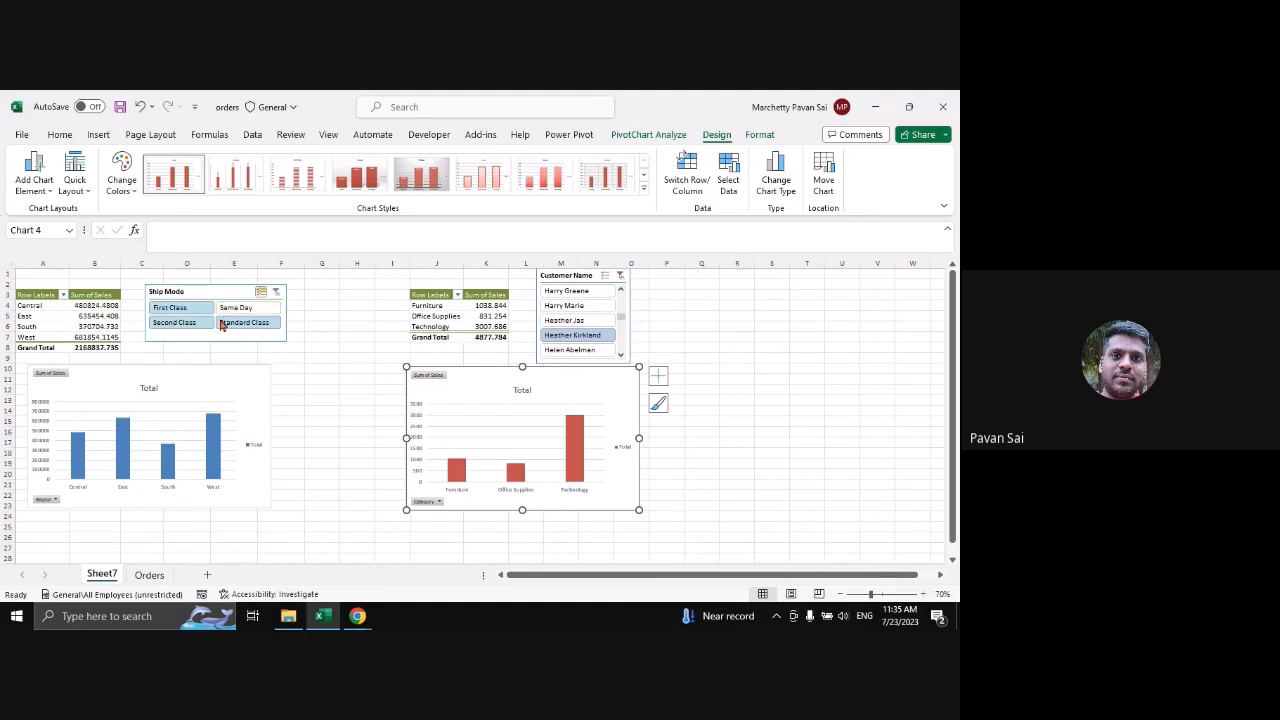
{"action": "left_click", "coordinate": [222, 323]}
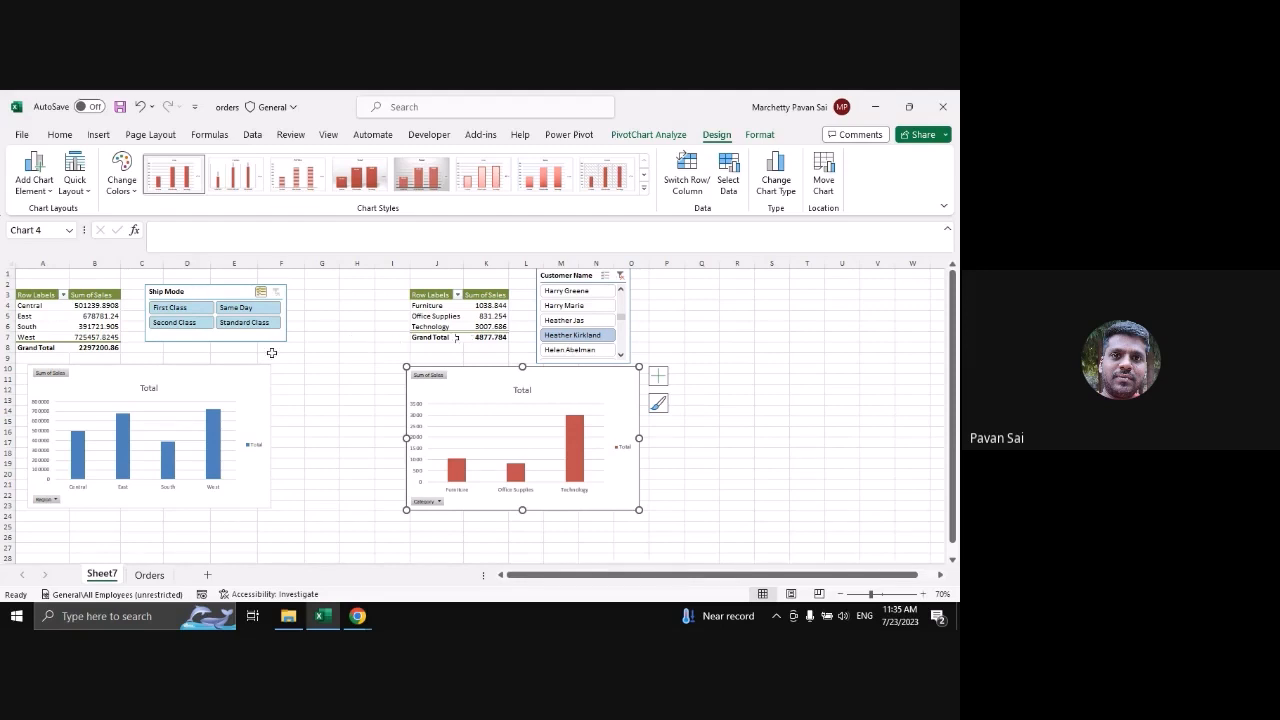
Inspect which PivotTables the Ship Mode slicer is connected to in its Report Connections, leaving them as they are
{"action": "scroll", "coordinate": [271, 353], "scroll_direction": "up", "scroll_amount": 1, "text": "ctrl"}
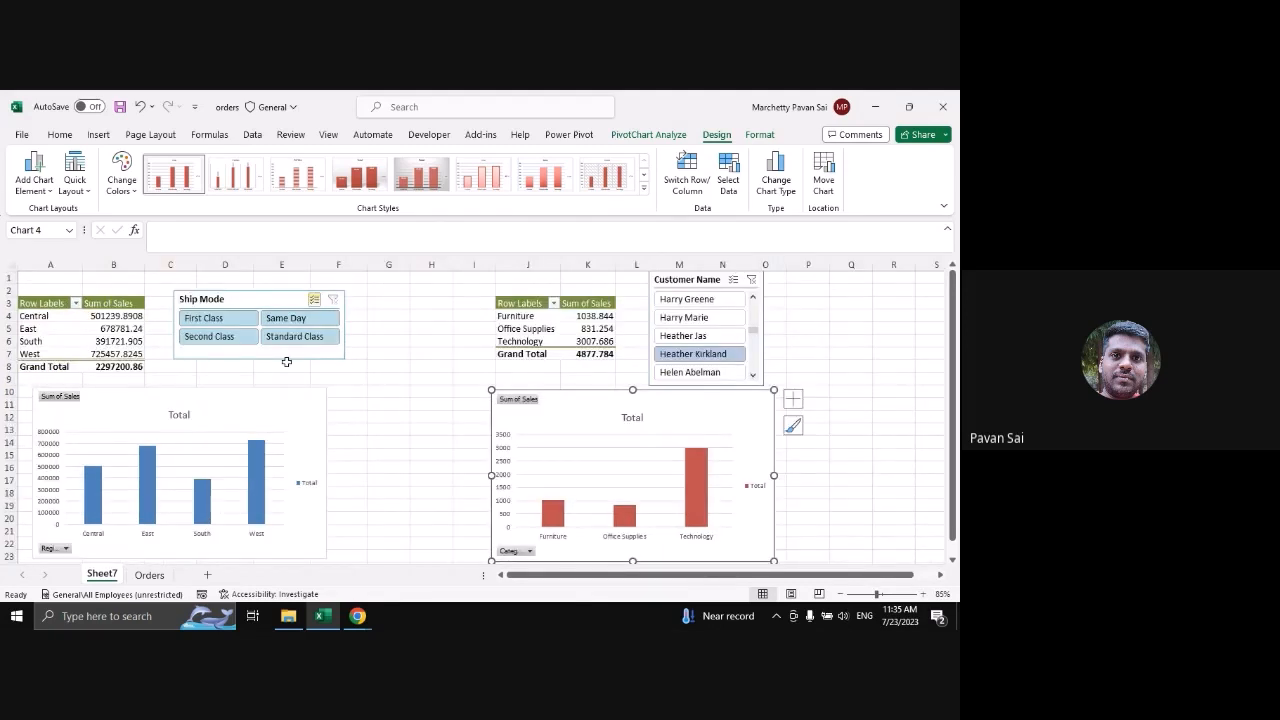
{"action": "left_click", "coordinate": [256, 302]}
{"action": "right_click", "coordinate": [257, 302]}
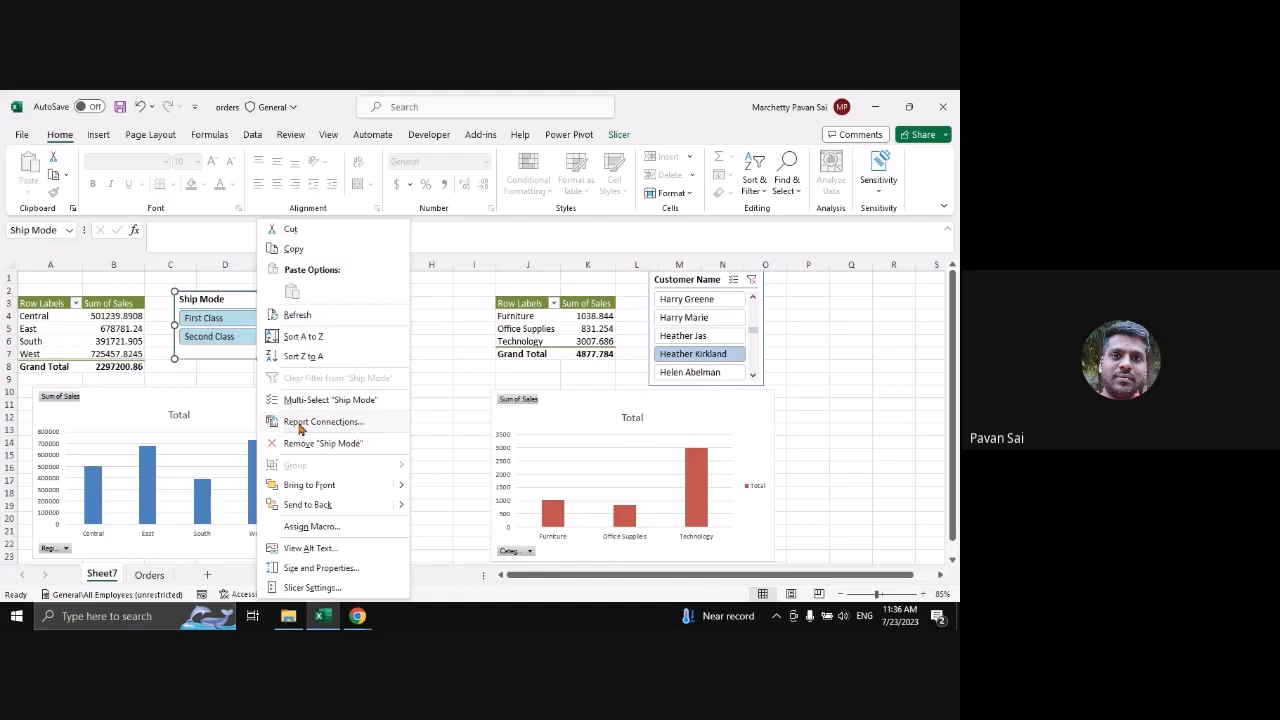
{"action": "left_click", "coordinate": [312, 422]}
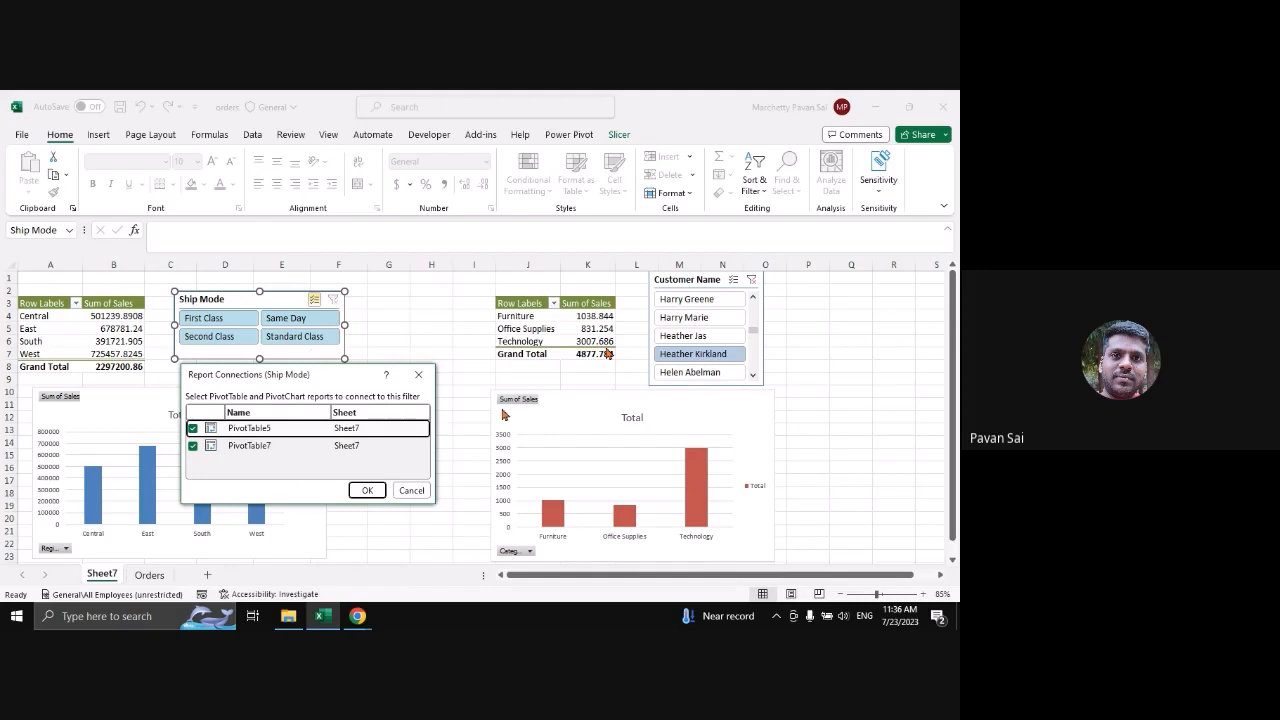
{"action": "left_click", "coordinate": [409, 491]}
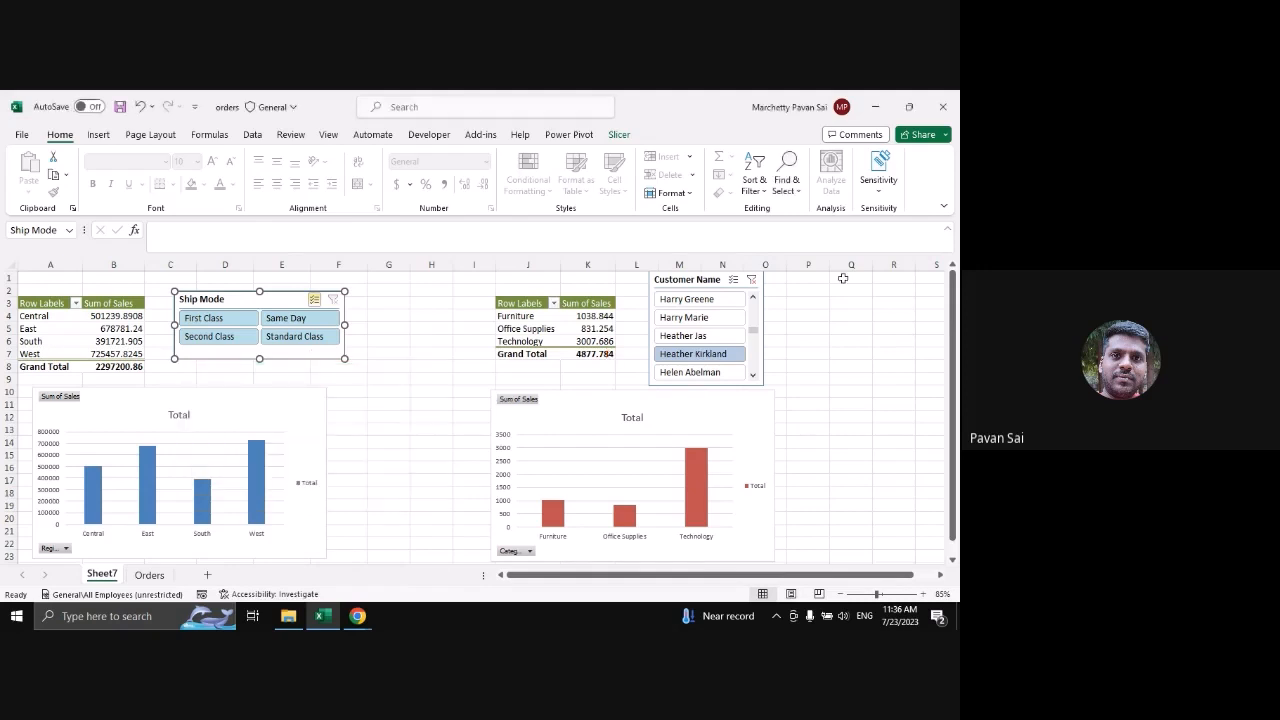
Connect the Customer Name slicer to PivotTable5 as well through its Report Connections
{"action": "left_click", "coordinate": [693, 281]}
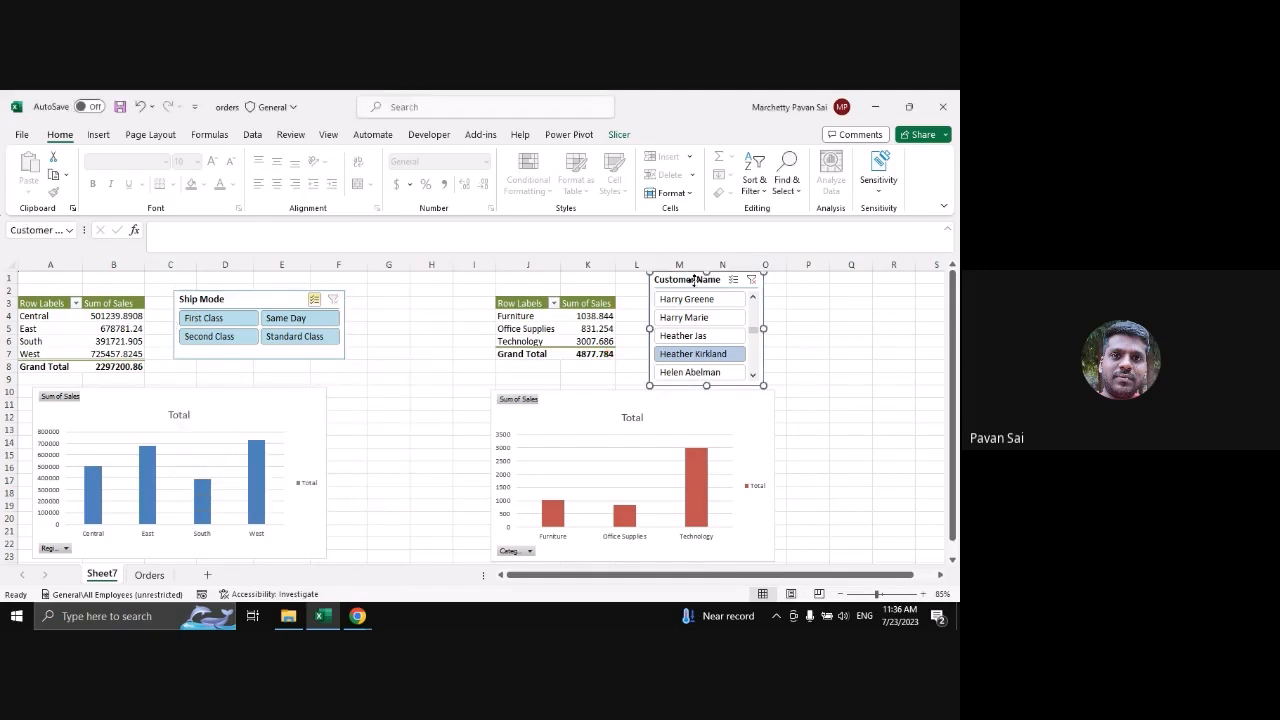
{"action": "right_click", "coordinate": [686, 287]}
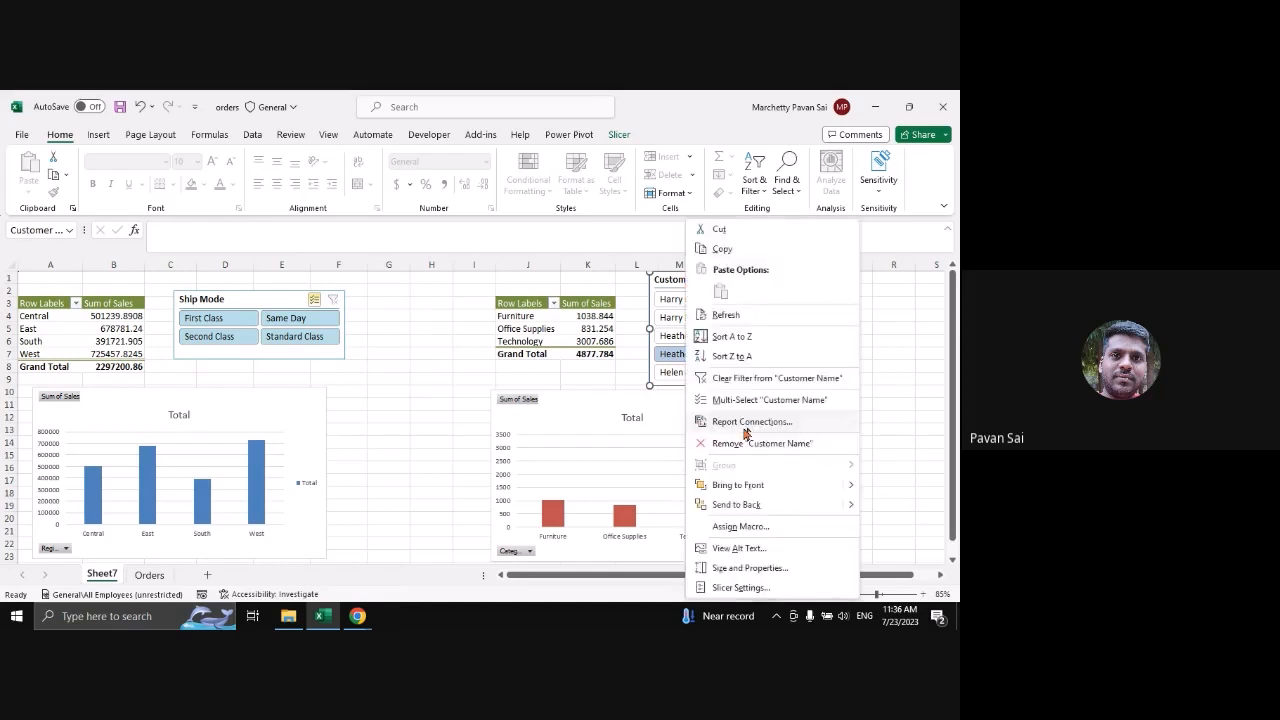
{"action": "left_click", "coordinate": [740, 426]}
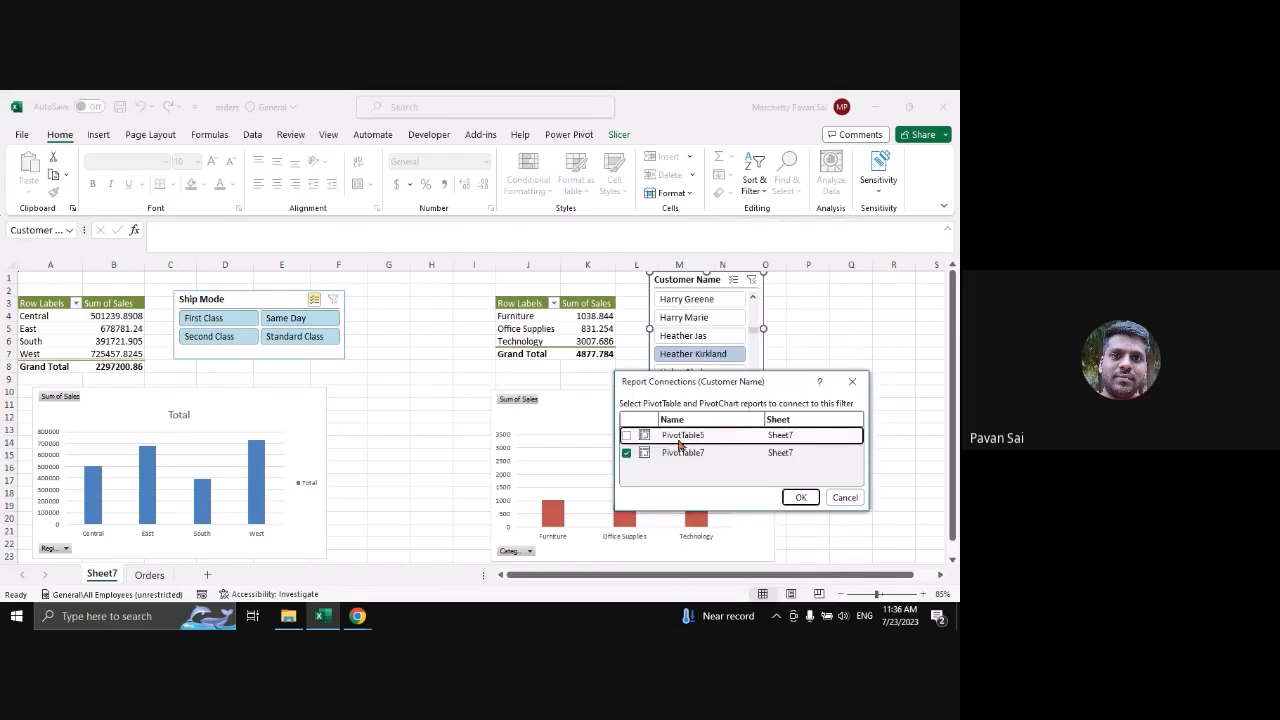
{"action": "left_click", "coordinate": [627, 438]}
{"action": "left_click", "coordinate": [801, 497]}
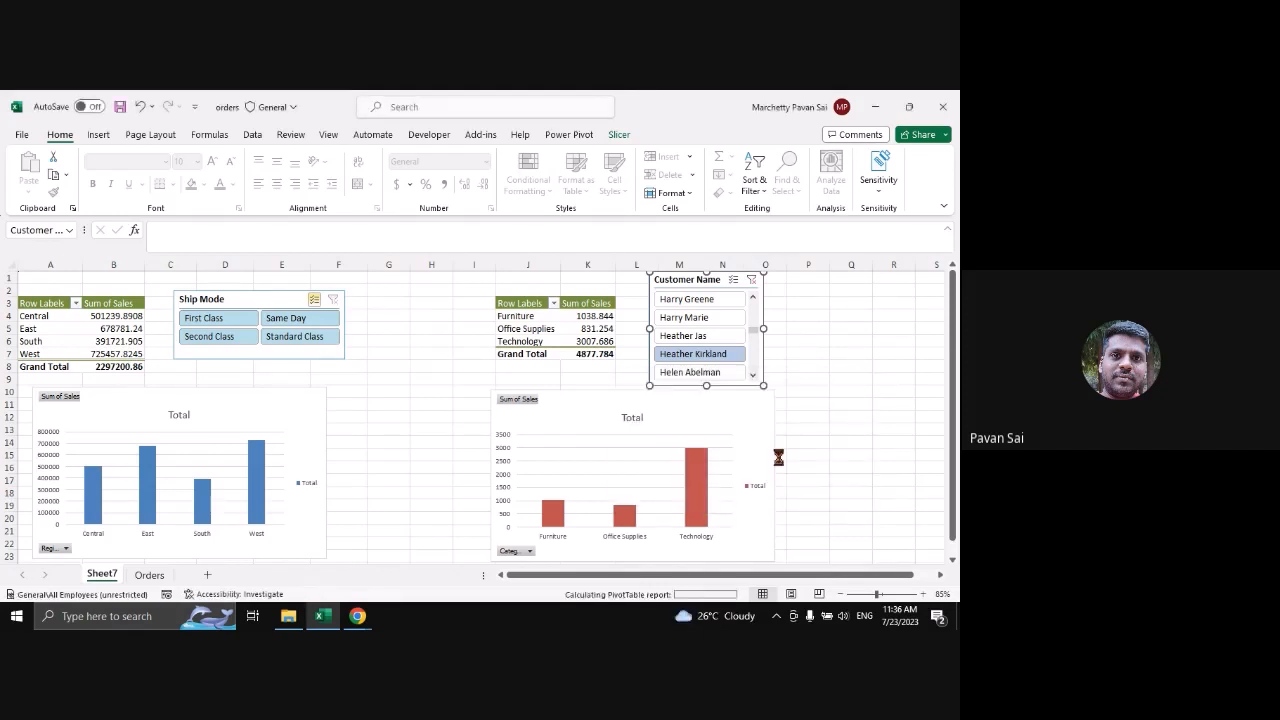
Test the linked slicers by filtering both reports to two customers in turn and toggling ship modes such as Second Class
{"action": "left_click", "coordinate": [660, 335]}
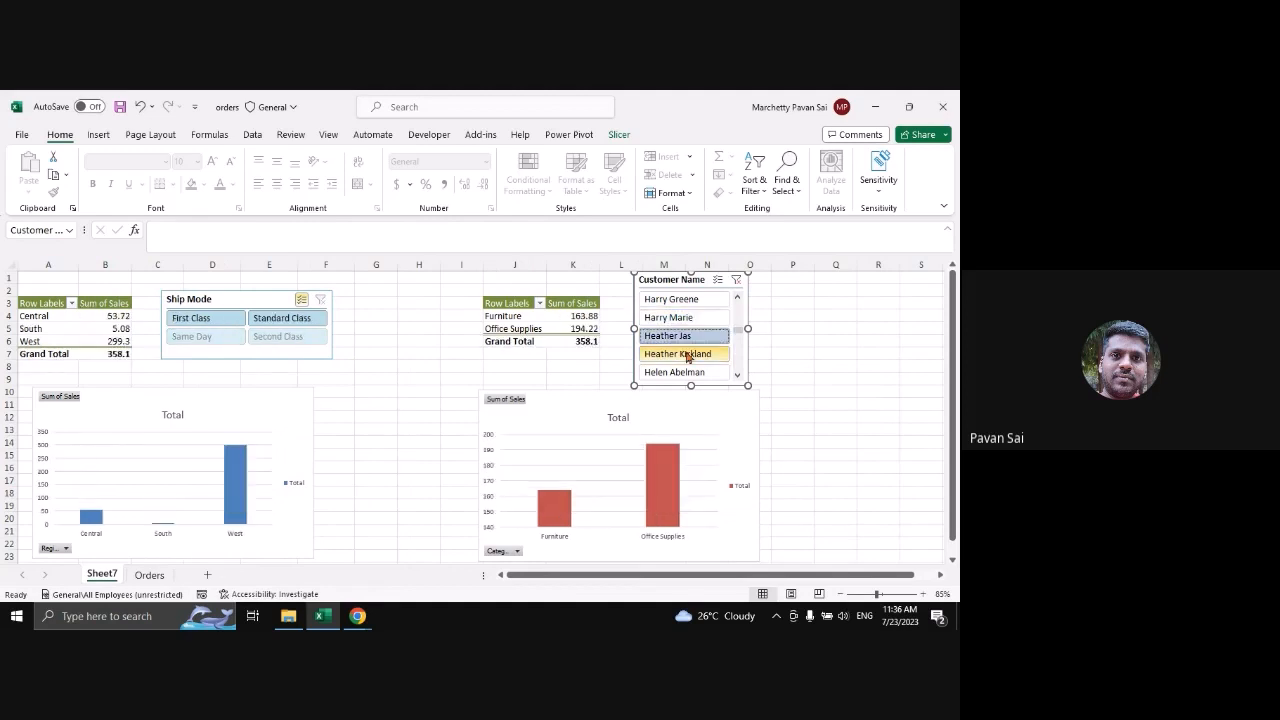
{"action": "left_click", "coordinate": [690, 354]}
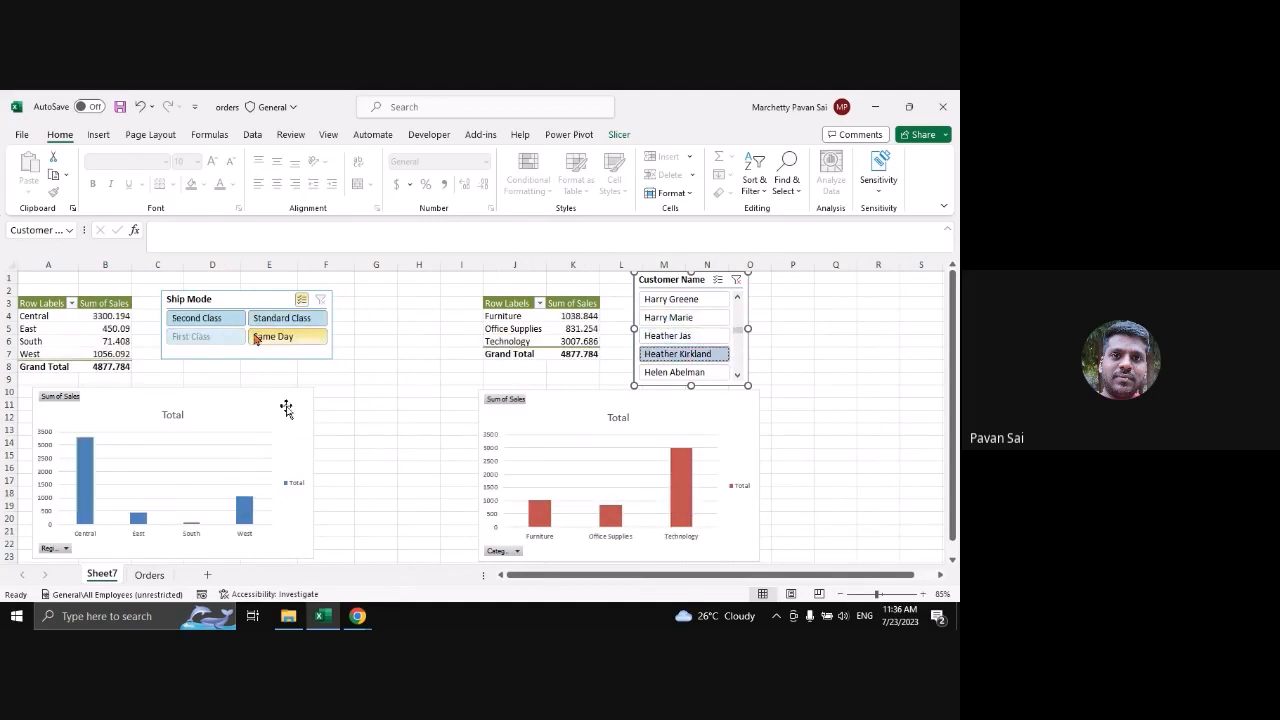
{"action": "left_click", "coordinate": [235, 320]}
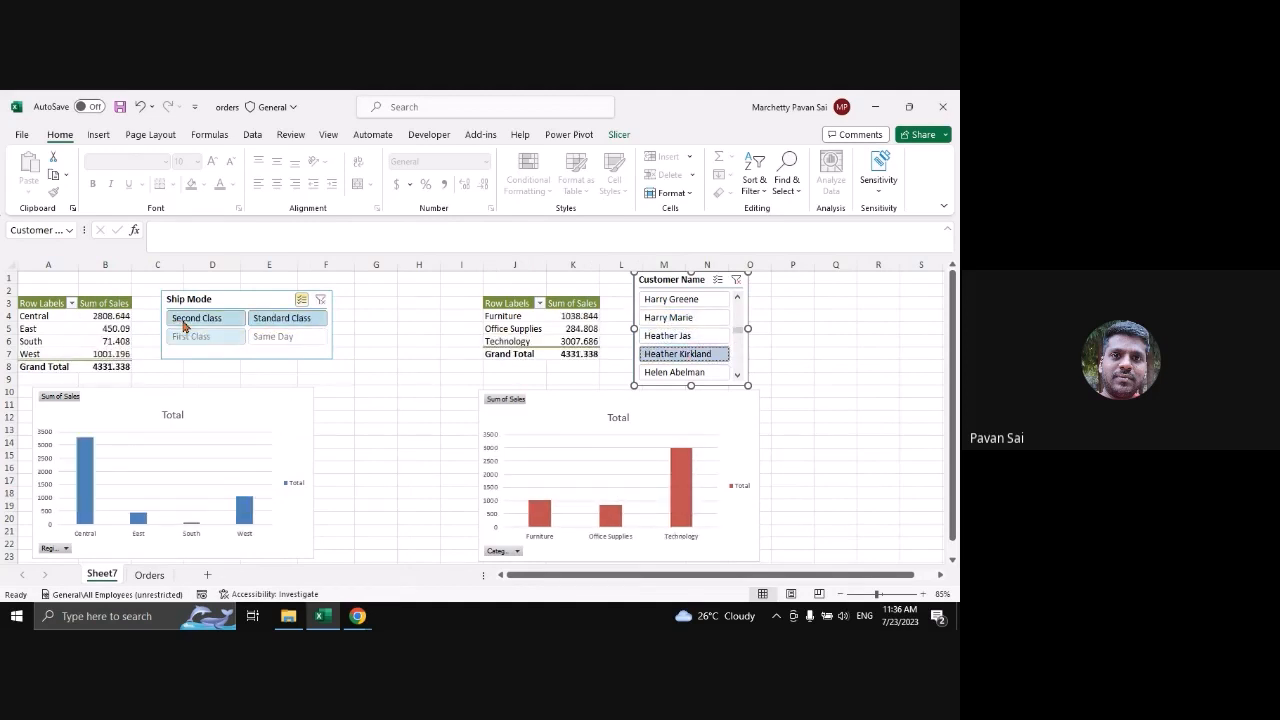
{"action": "left_click", "coordinate": [218, 337]}
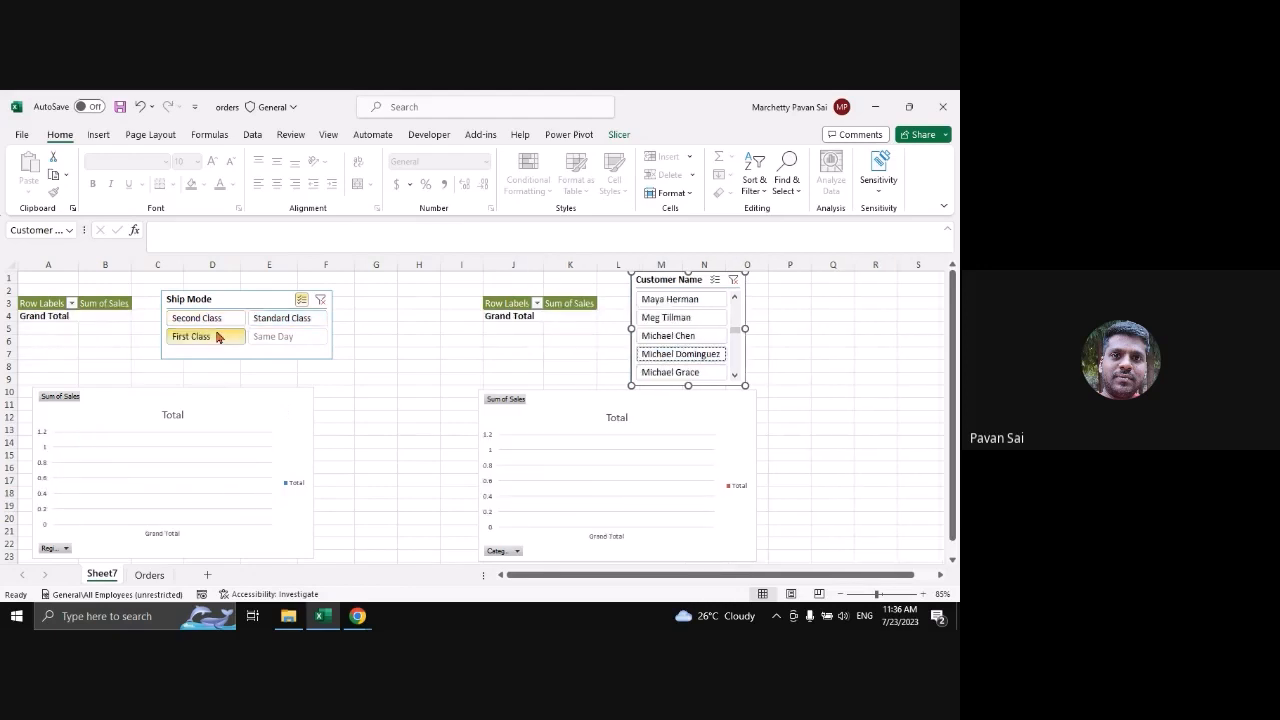
{"action": "left_click", "coordinate": [282, 320]}
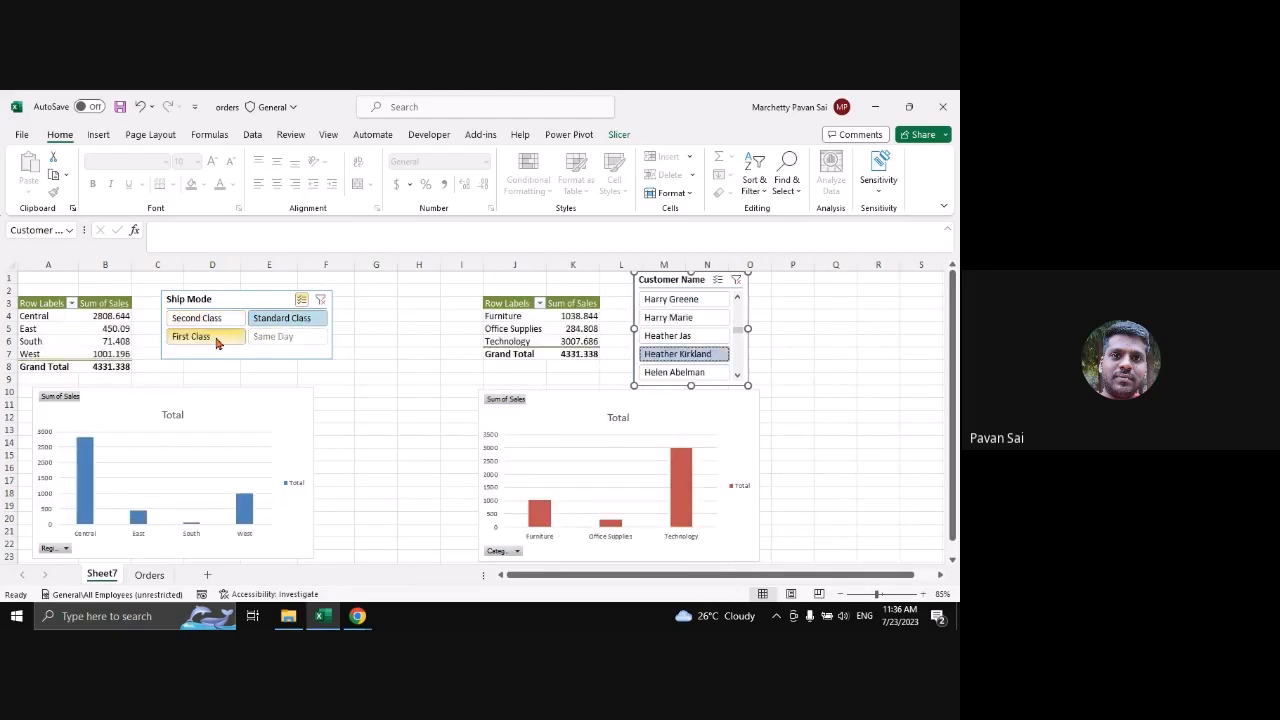
{"action": "left_click", "coordinate": [395, 357]}
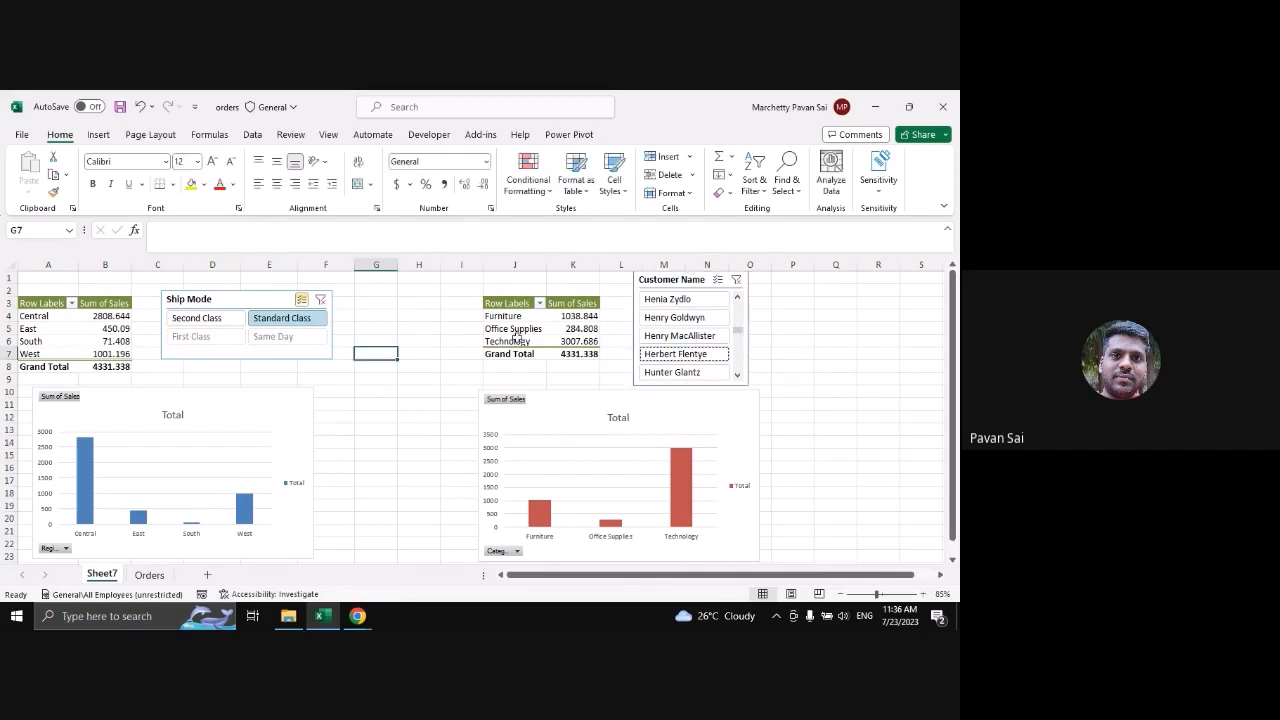
{"action": "left_click", "coordinate": [196, 318], "text": "ctrl"}
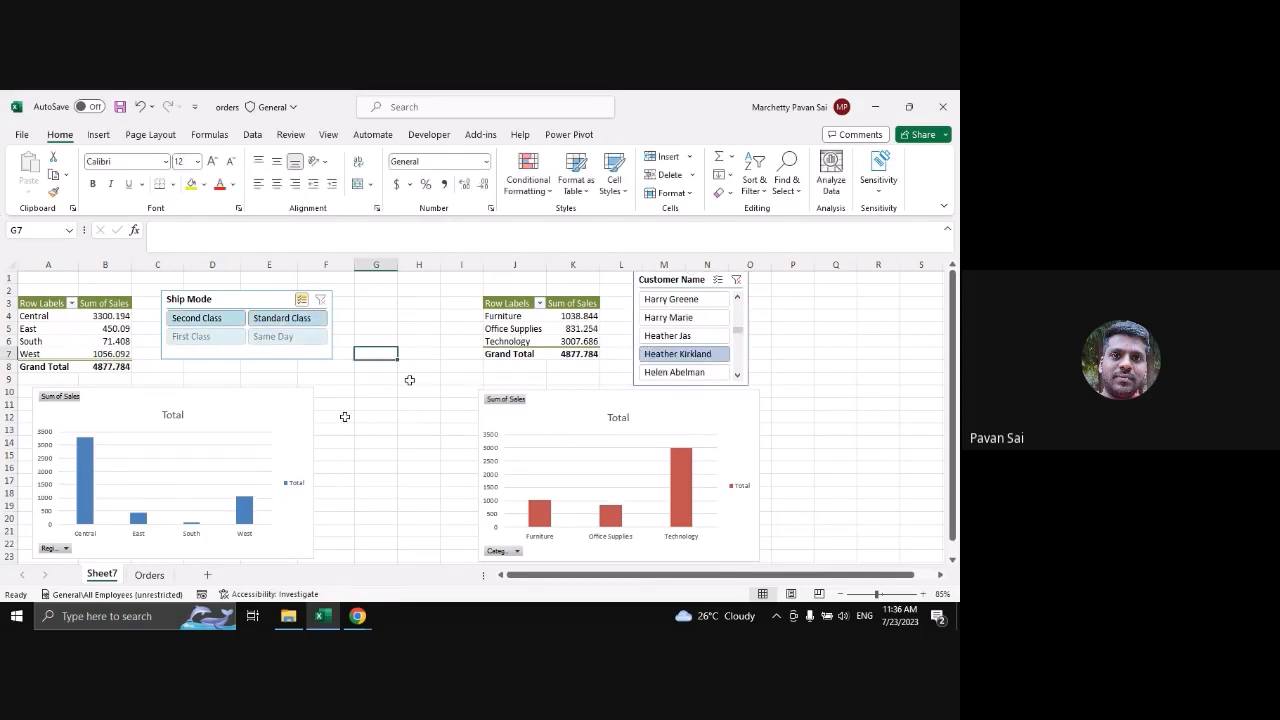
{"action": "scroll", "coordinate": [269, 406], "scroll_direction": "down", "scroll_amount": 1, "text": "ctrl"}
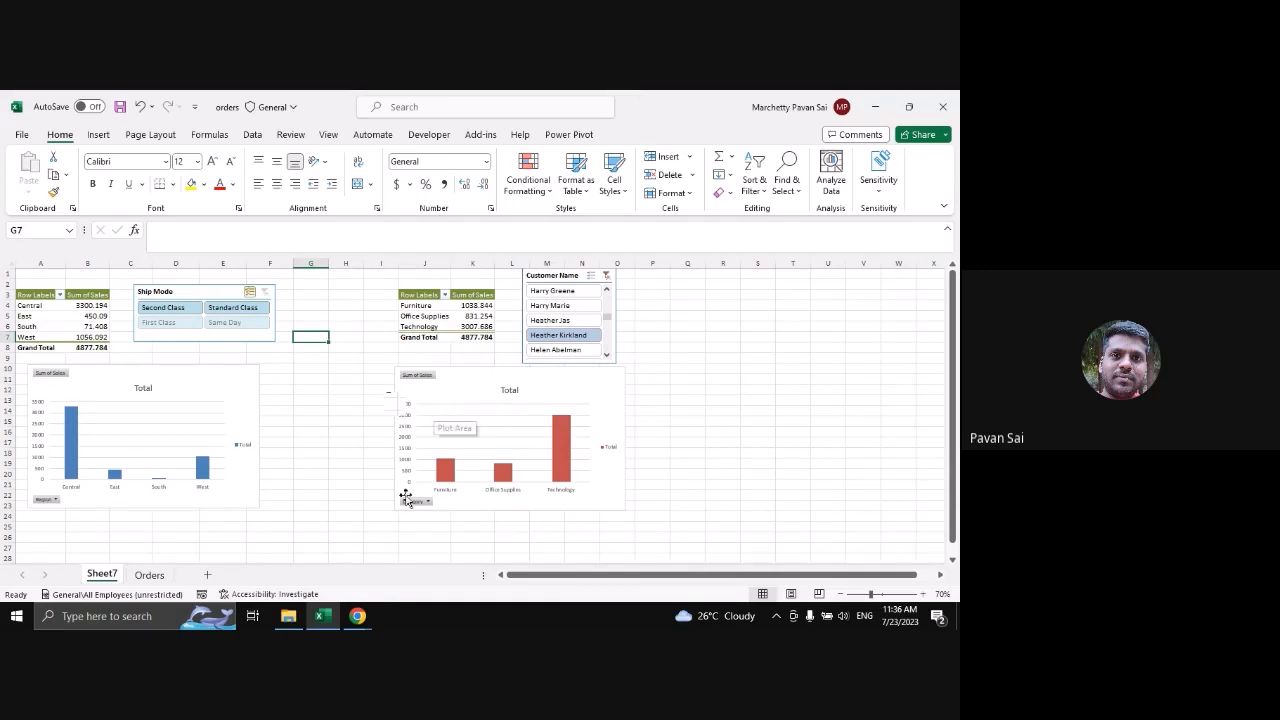
{"action": "scroll", "coordinate": [285, 346], "scroll_direction": "up", "scroll_amount": 1, "text": "ctrl"}
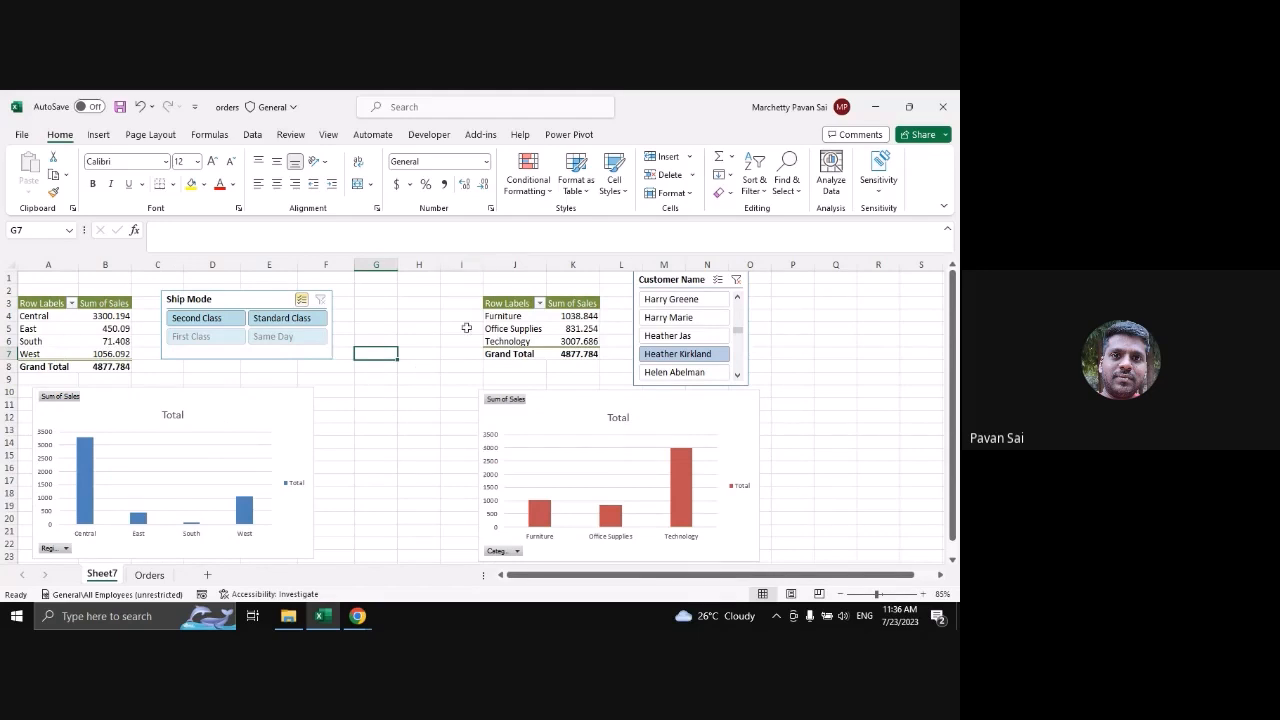
{"action": "left_click", "coordinate": [559, 316]}
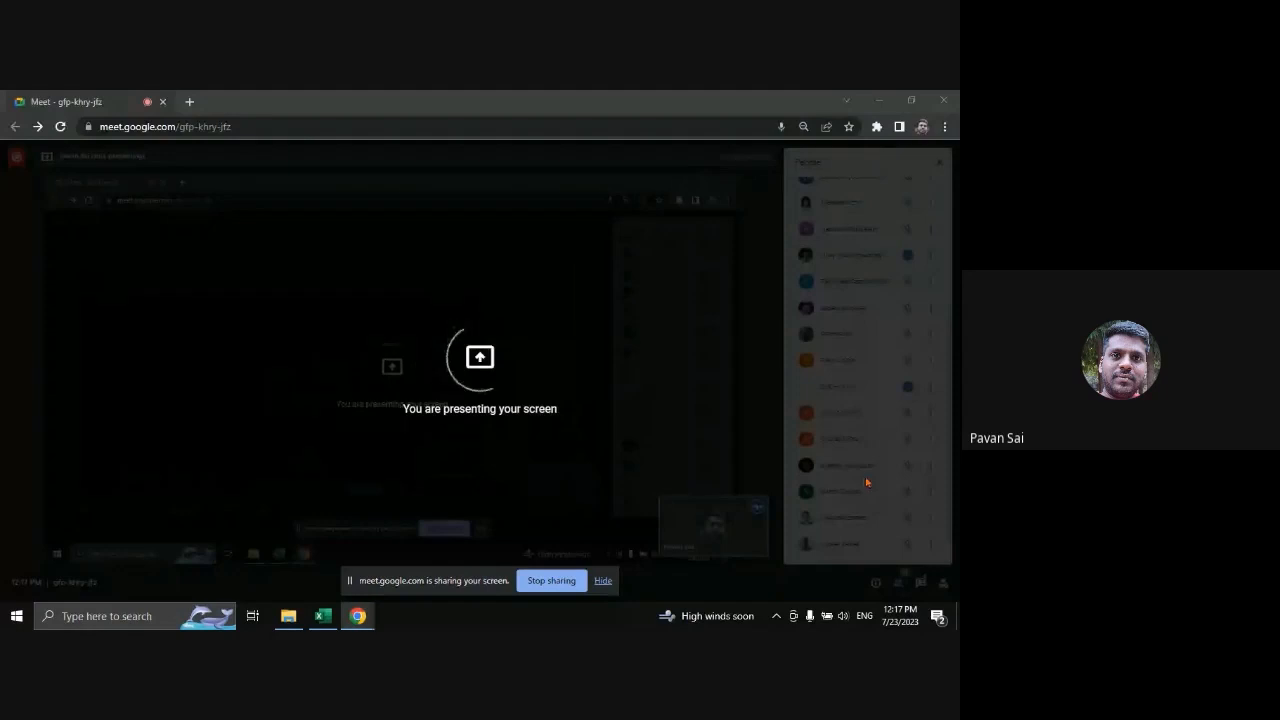
Minimise the Google Meet window, switch to the orders workbook in Excel and hide the screen-sharing notice
{"action": "left_click", "coordinate": [879, 101]}
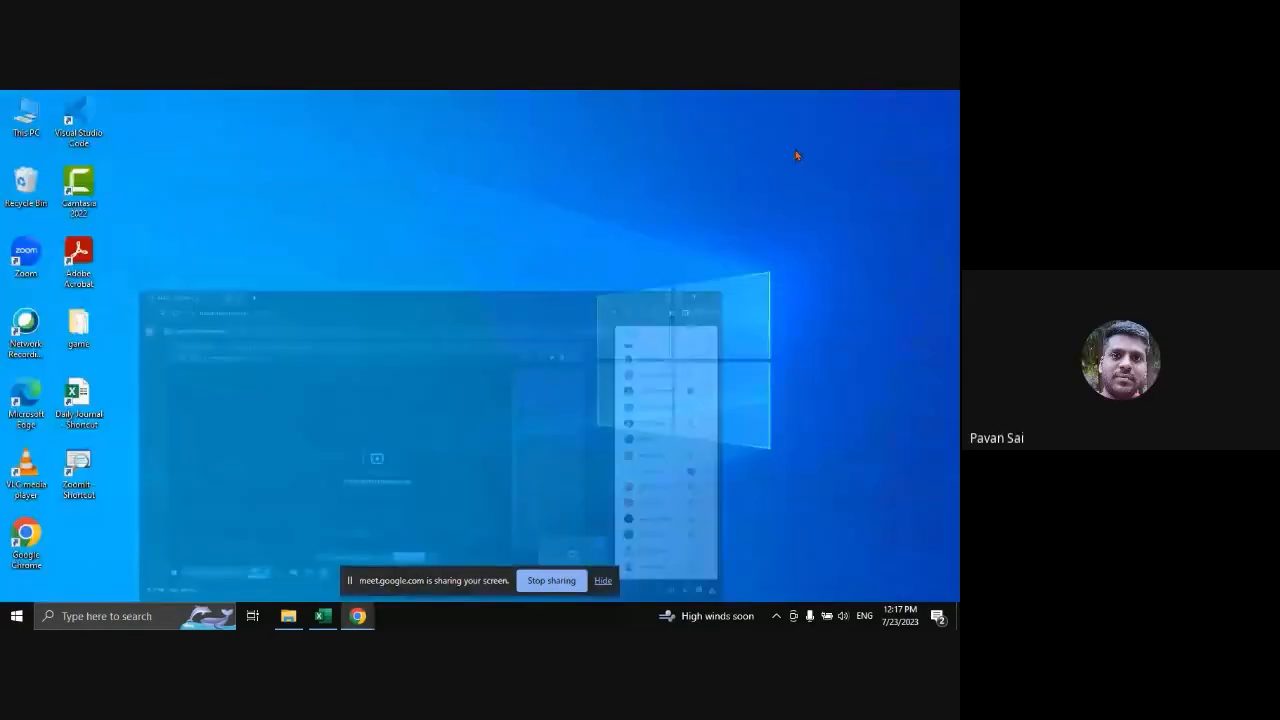
{"action": "left_click", "coordinate": [323, 616]}
{"action": "left_click", "coordinate": [603, 581]}
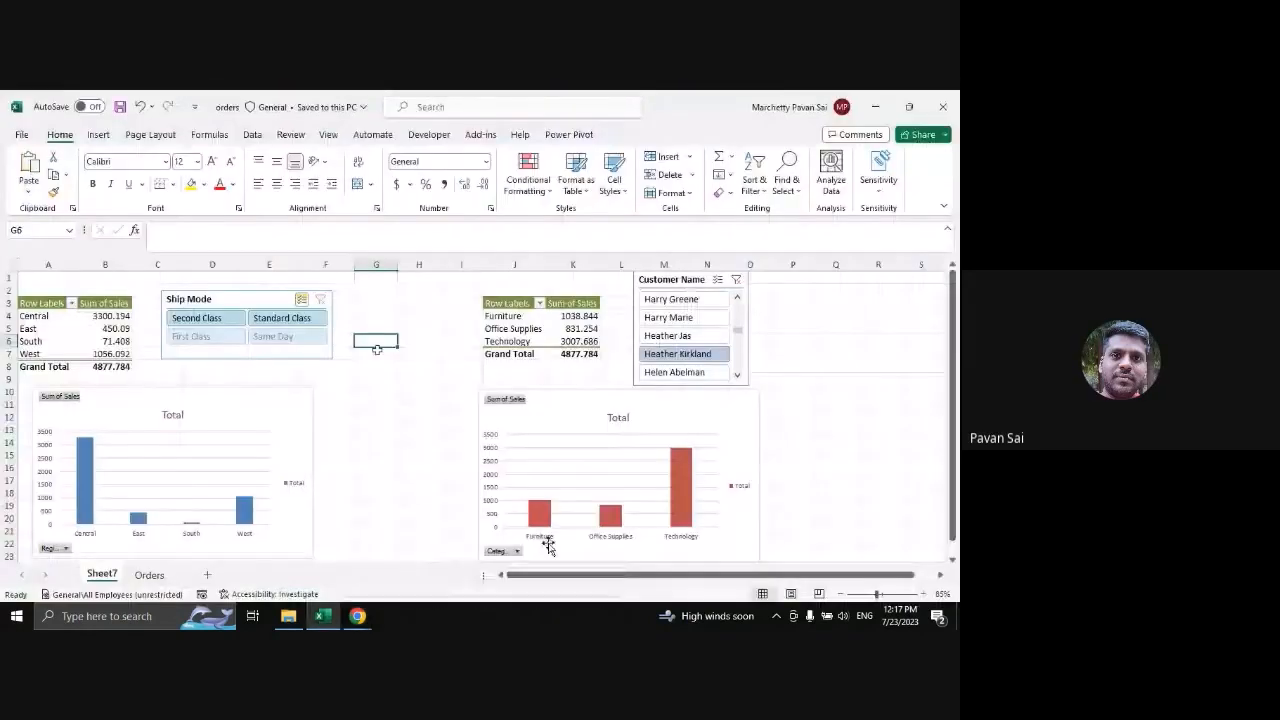
{"action": "scroll", "coordinate": [548, 545], "scroll_direction": "down", "scroll_amount": 1}
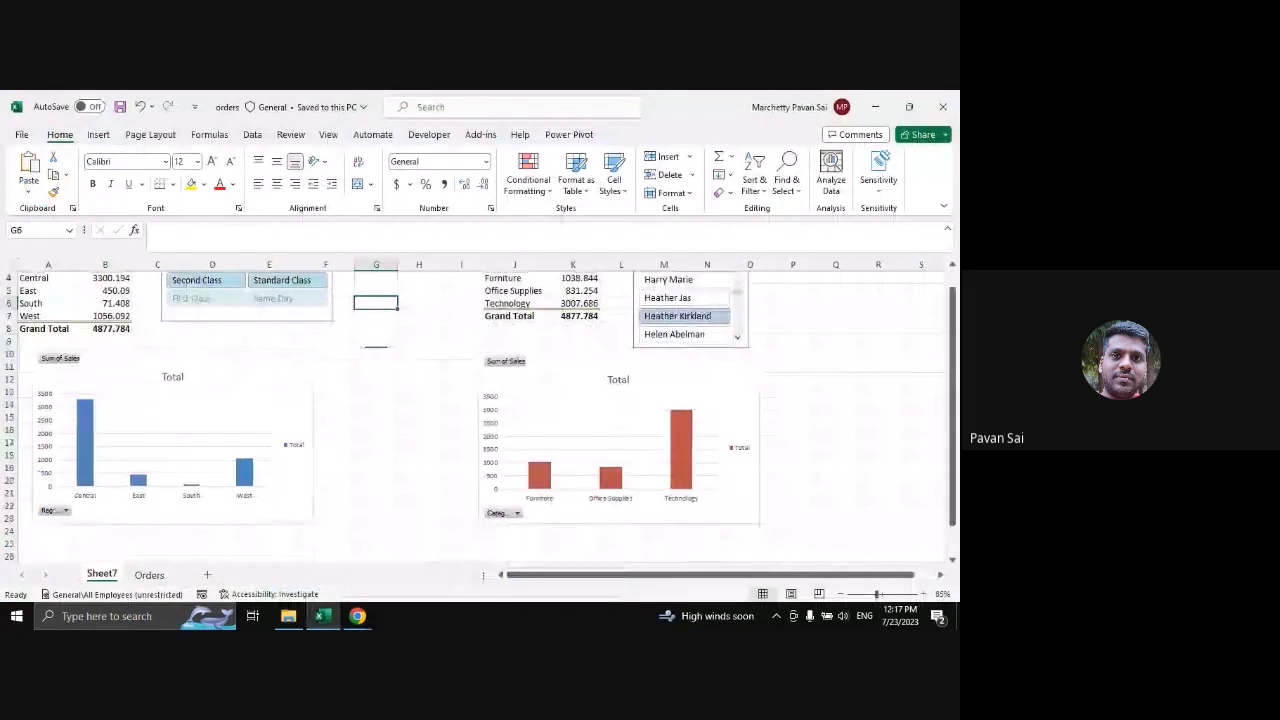
{"action": "scroll", "coordinate": [370, 336], "scroll_direction": "up", "scroll_amount": 1}
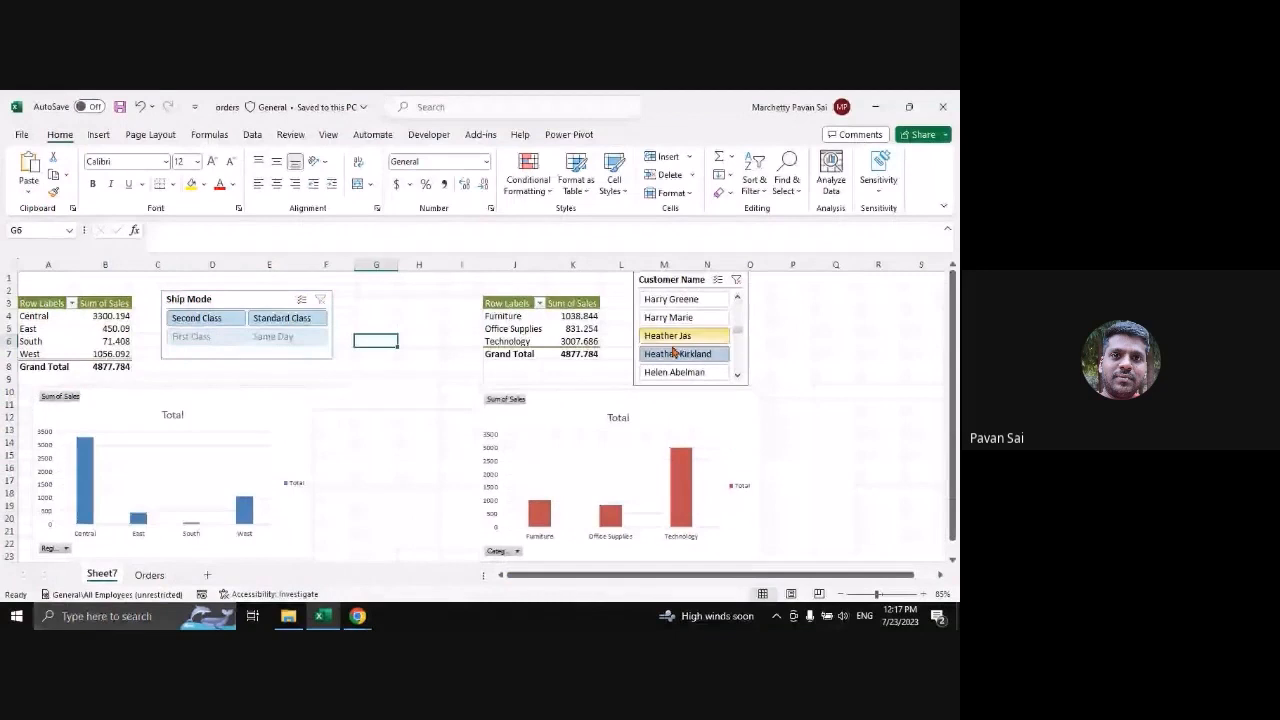
Clear the Customer Name slicer's filter and review its Report Connections without changing them
{"action": "left_click", "coordinate": [736, 279]}
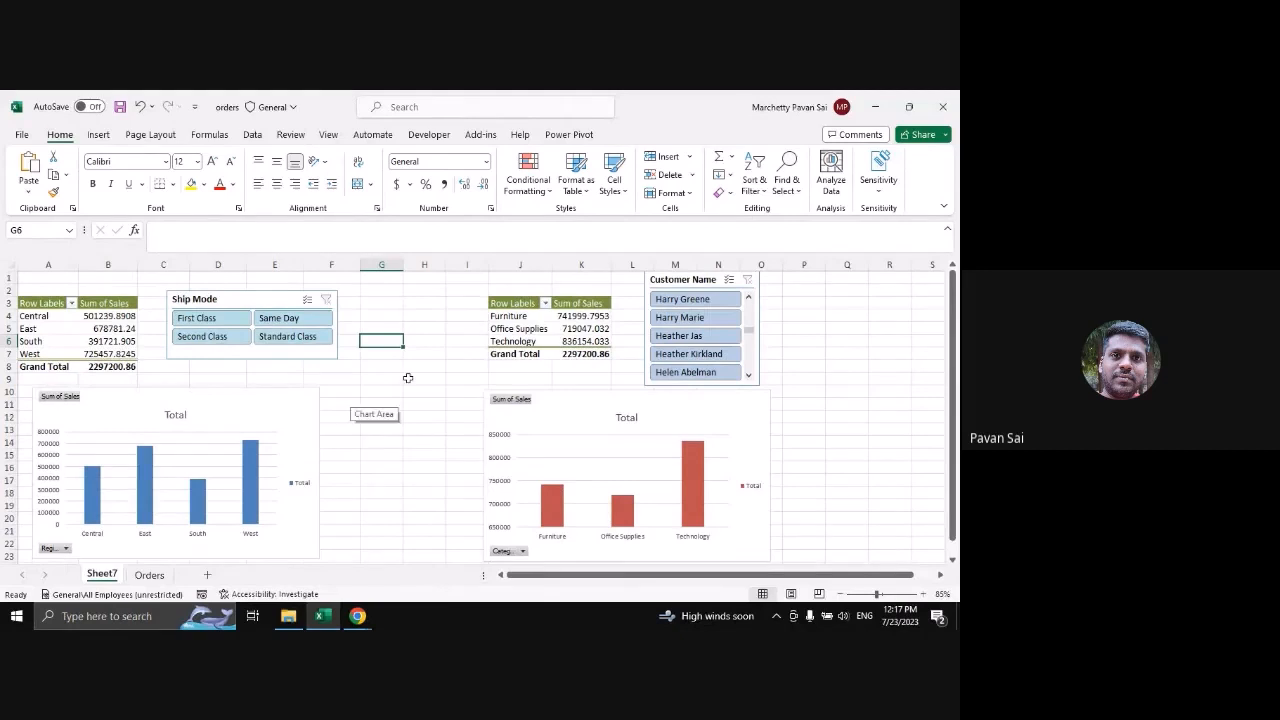
{"action": "left_click", "coordinate": [691, 285]}
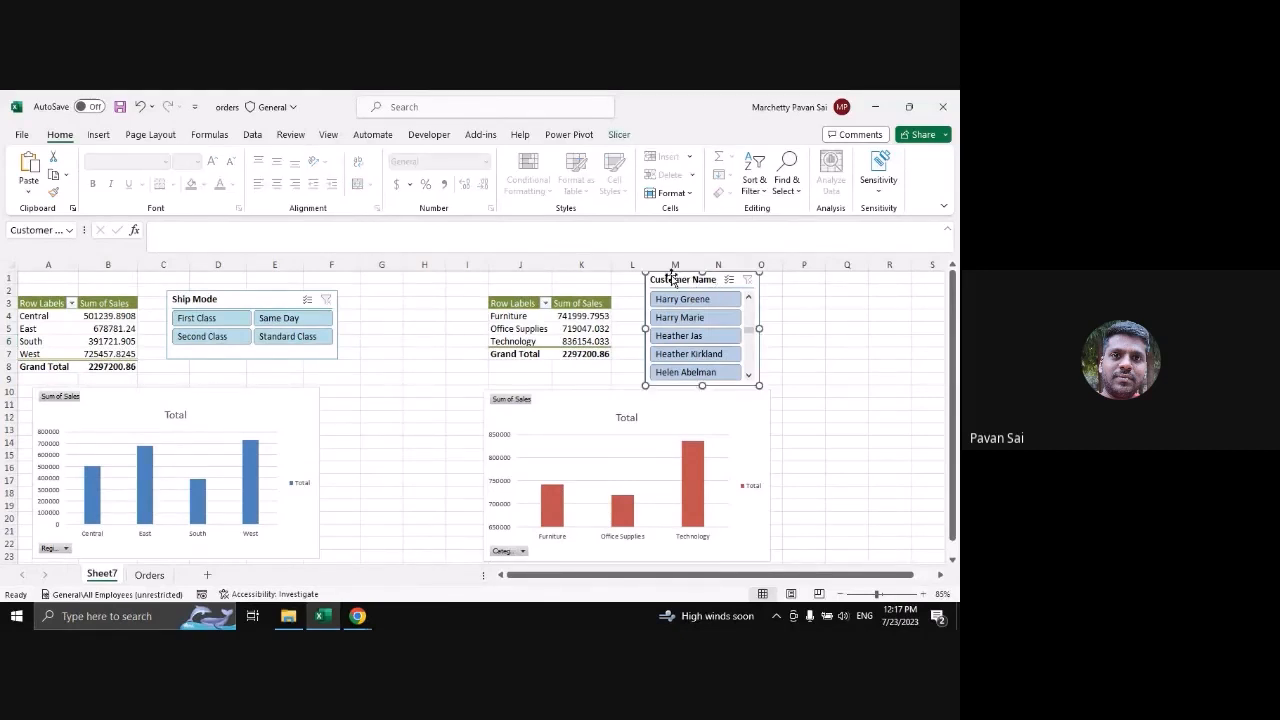
{"action": "right_click", "coordinate": [672, 278]}
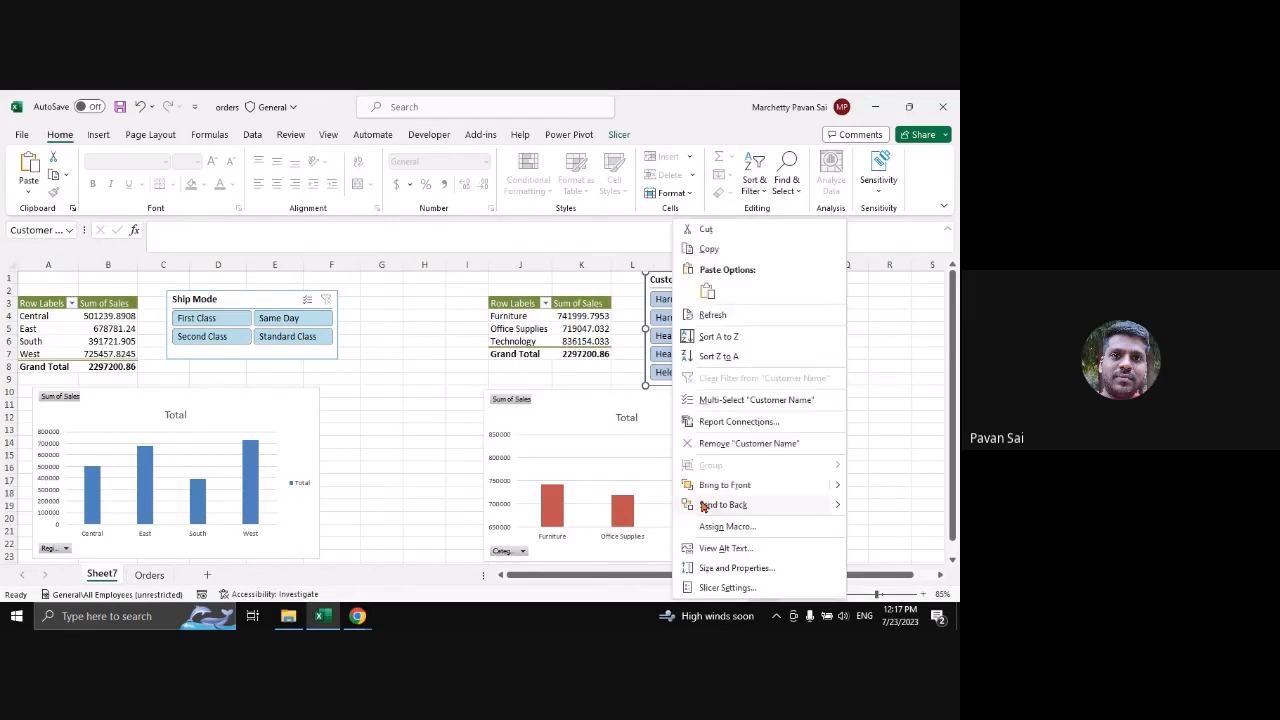
{"action": "left_click", "coordinate": [738, 421]}
{"action": "left_click", "coordinate": [607, 437]}
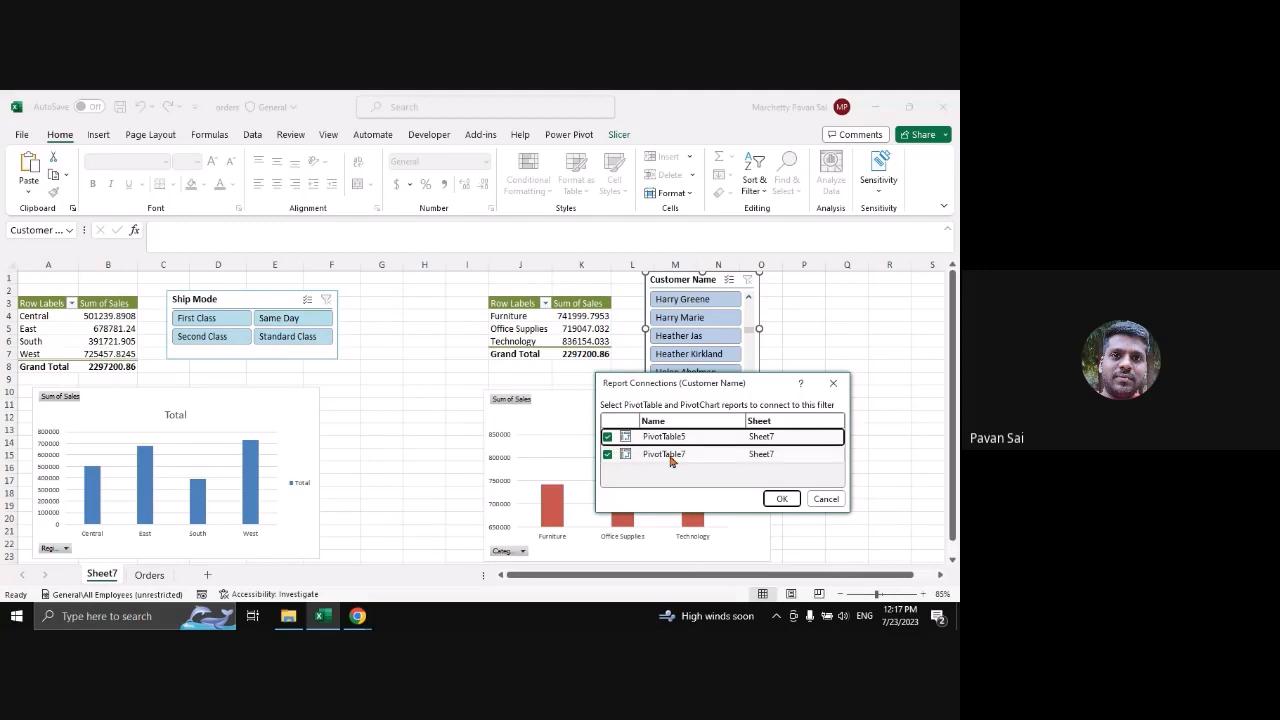
{"action": "left_click", "coordinate": [822, 499]}
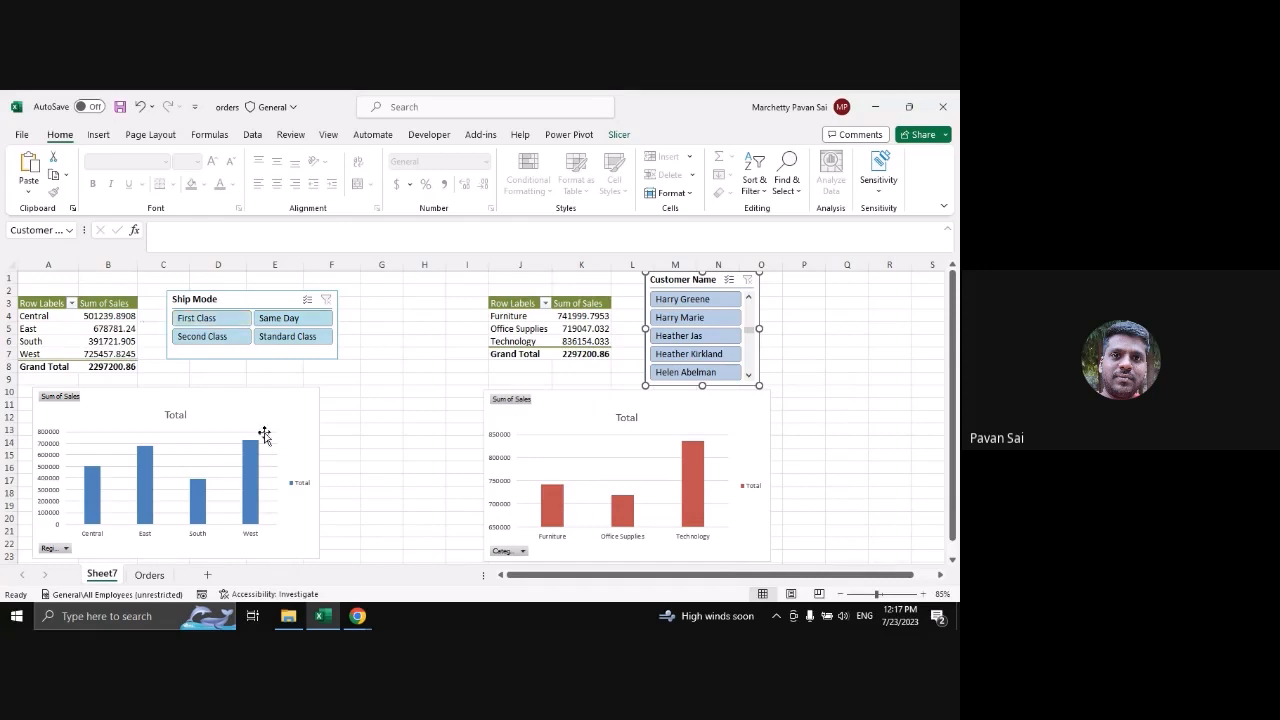
Add a new blank worksheet between Sheet7 and Orders
{"action": "left_click", "coordinate": [205, 577]}
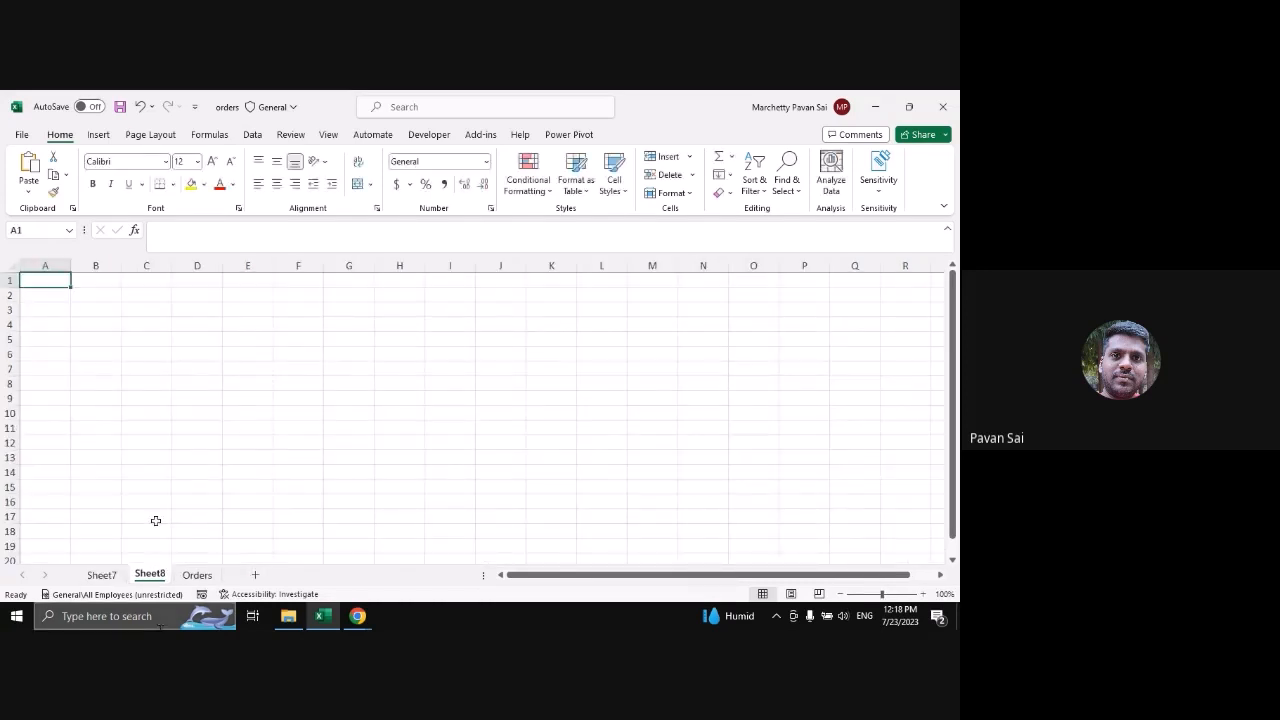
Enter the headers "topic" in A1 and "values" in B1 of the blank Sheet8
{"action": "left_click", "coordinate": [196, 575]}
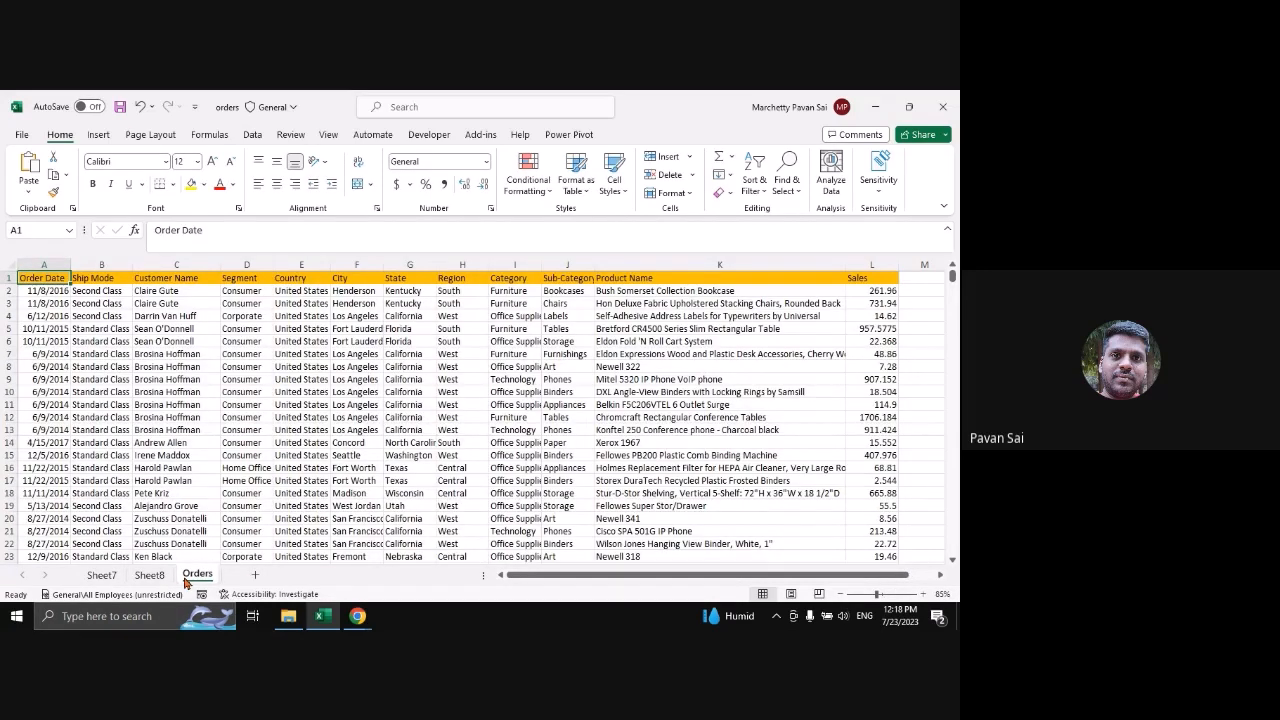
{"action": "left_click", "coordinate": [149, 575]}
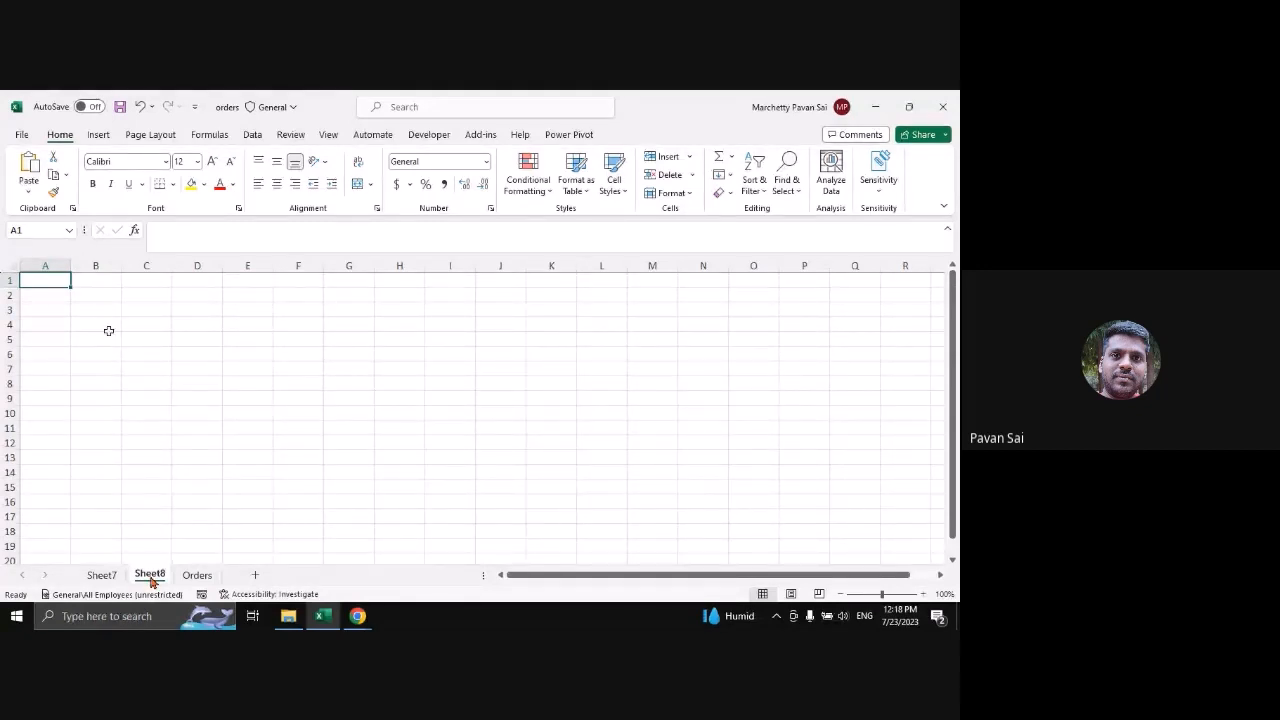
{"action": "type", "text": "to"}
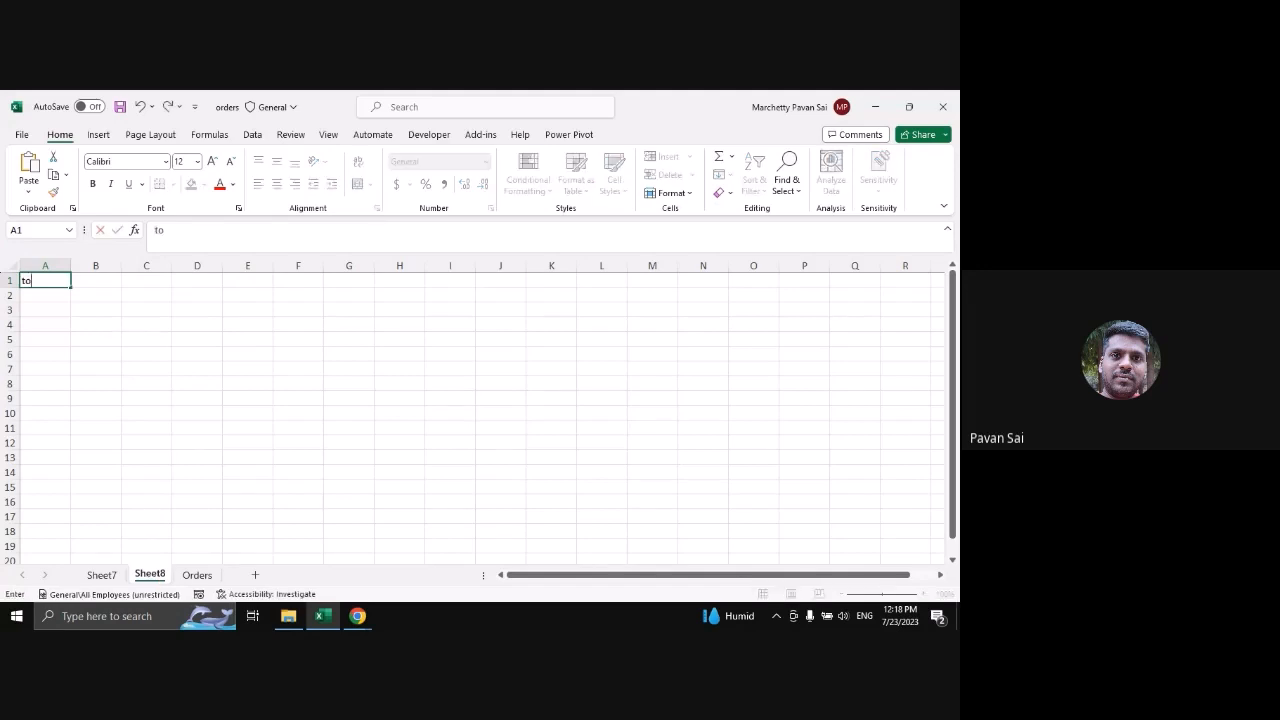
{"action": "type", "text": "pic"}
{"action": "key", "text": "Tab"}
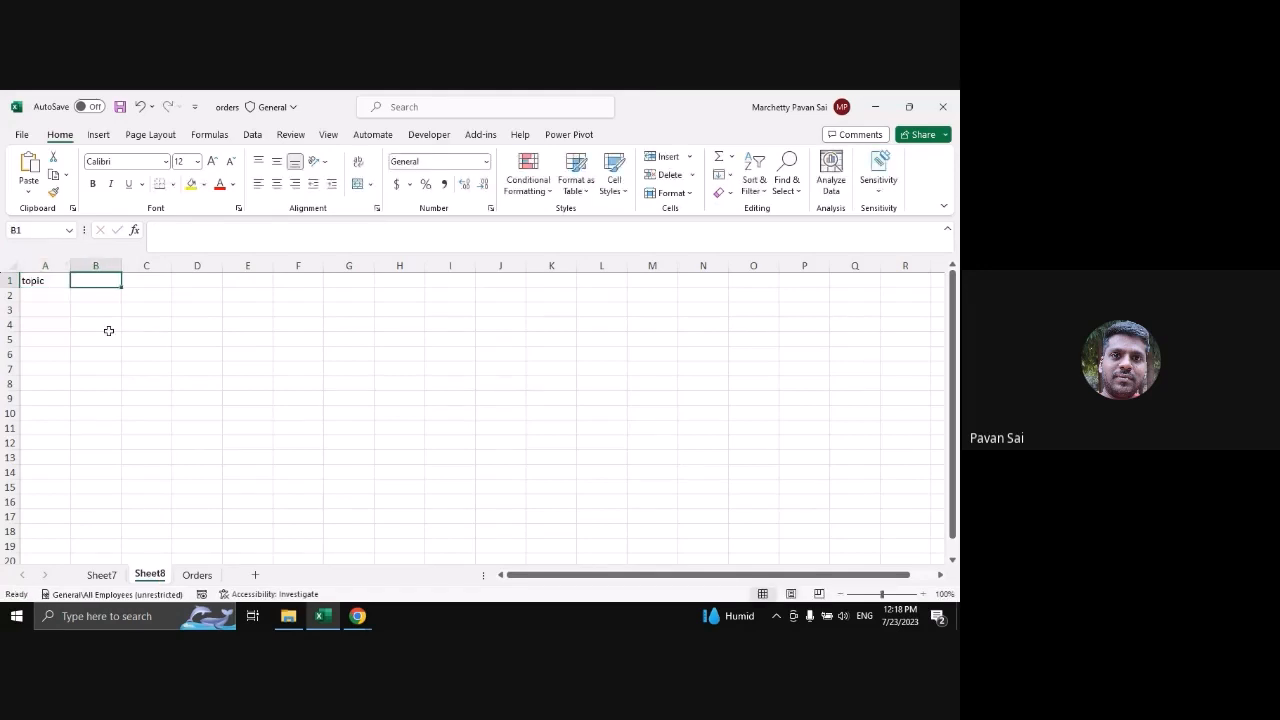
{"action": "type", "text": "values"}
{"action": "key", "text": "Return"}
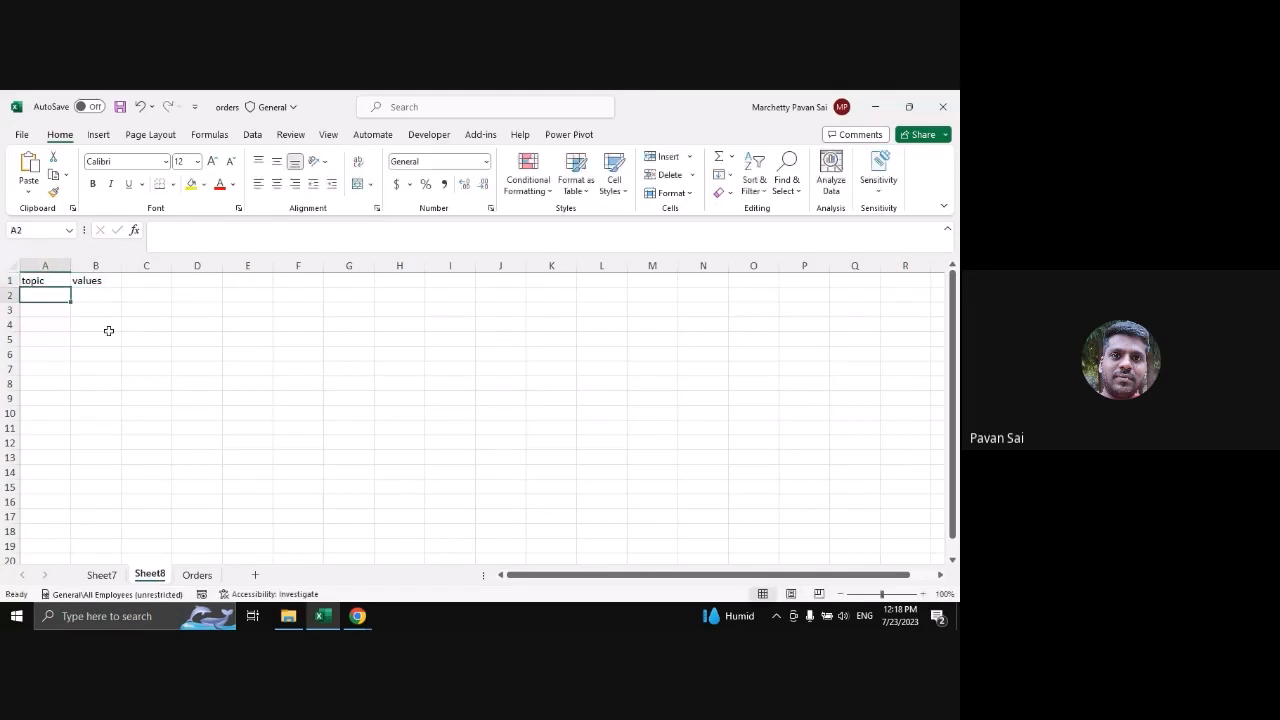
Fill A2:A6 under the topic header with the letters a, b, c, d and e
{"action": "type", "text": "a"}
{"action": "key", "text": "Return"}
{"action": "type", "text": "b"}
{"action": "key", "text": "Return"}
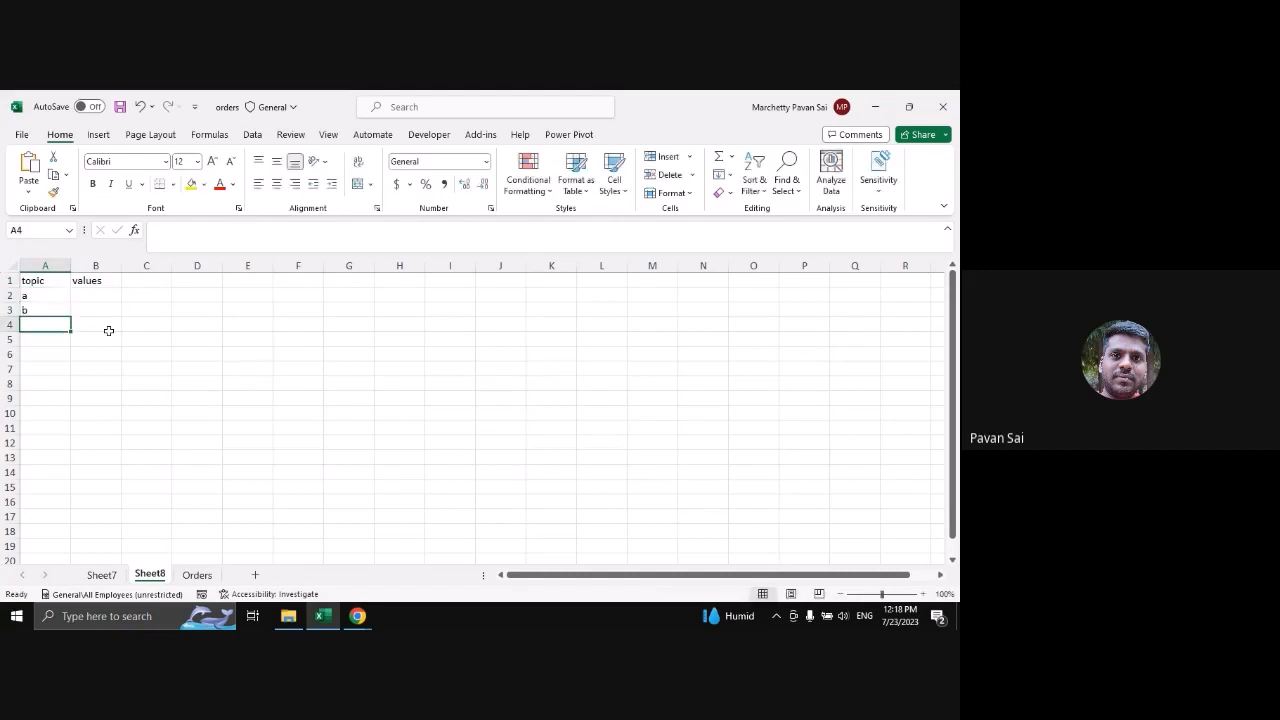
{"action": "type", "text": "c"}
{"action": "key", "text": "Return"}
{"action": "type", "text": "d"}
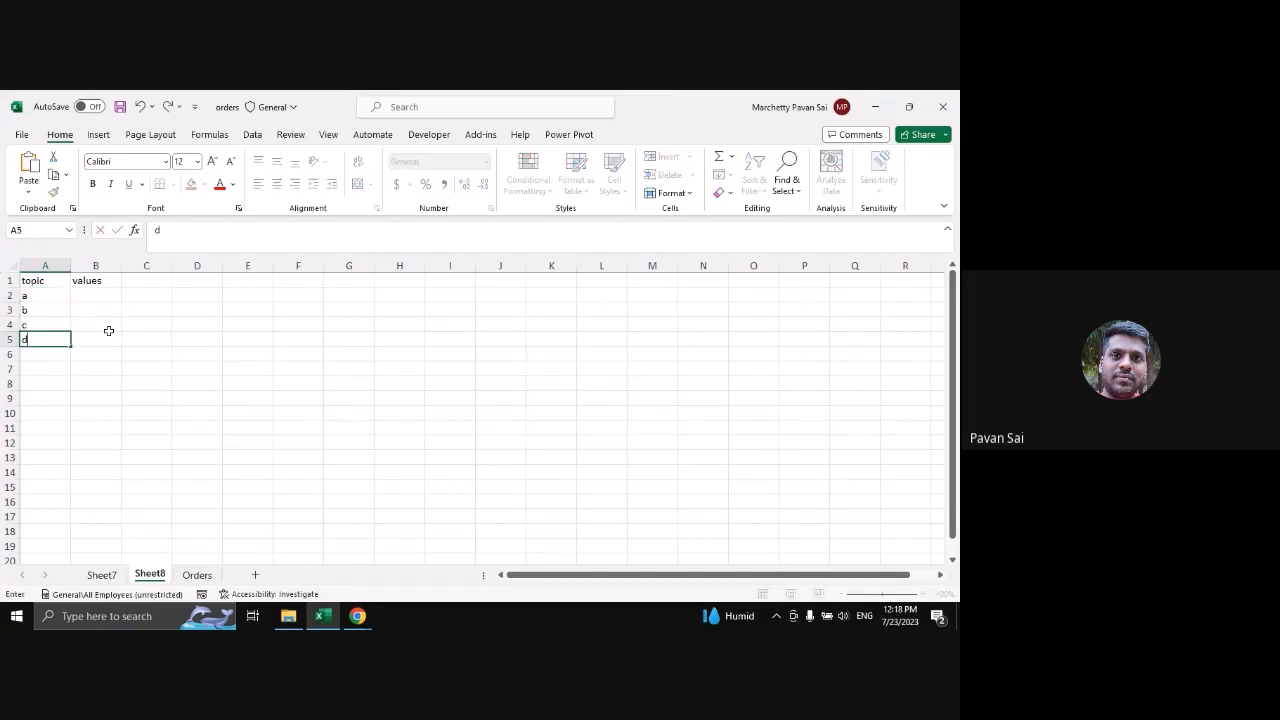
{"action": "key", "text": "Return"}
{"action": "type", "text": "e"}
{"action": "key", "text": "Return"}
{"action": "type", "text": "g"}
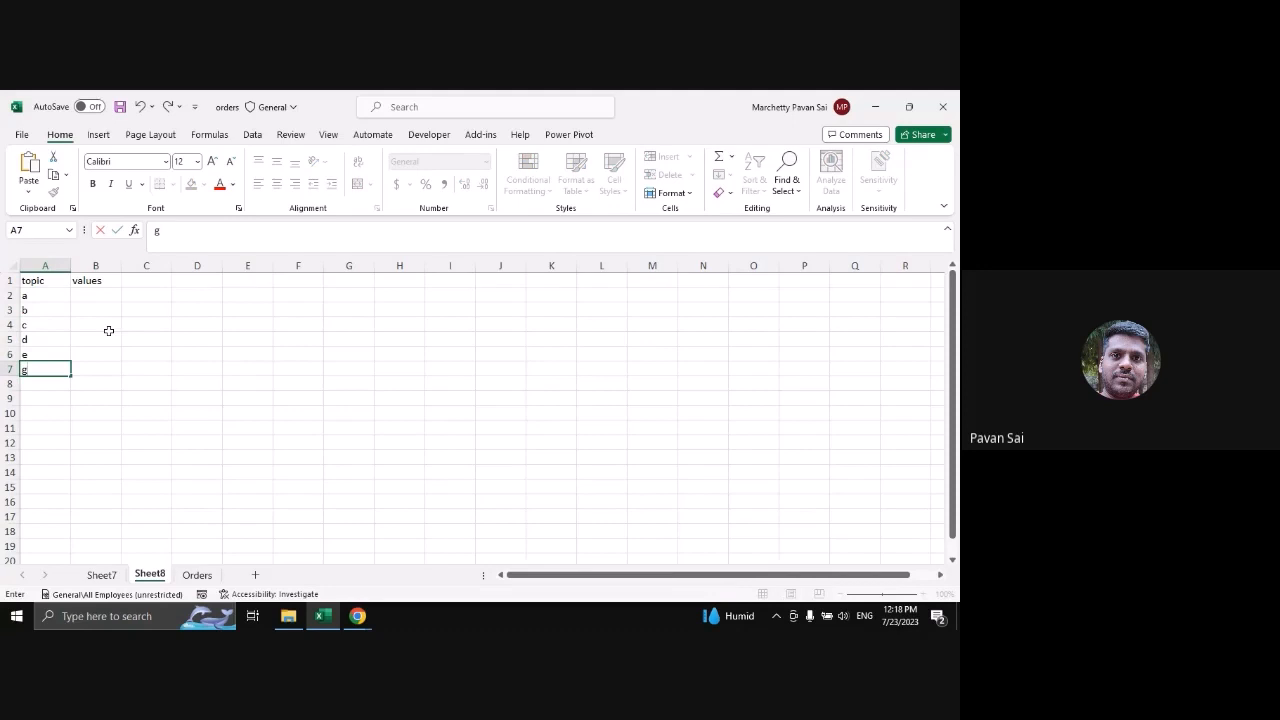
{"action": "key", "text": "Escape"}
Fill B2:B6 under the values header with 10, 20, 30, 40 and 50
{"action": "key", "text": "Up"}
{"action": "key", "text": "Up"}
{"action": "key", "text": "Up"}
{"action": "key", "text": "Up"}
{"action": "key", "text": "Up"}
{"action": "key", "text": "Right"}
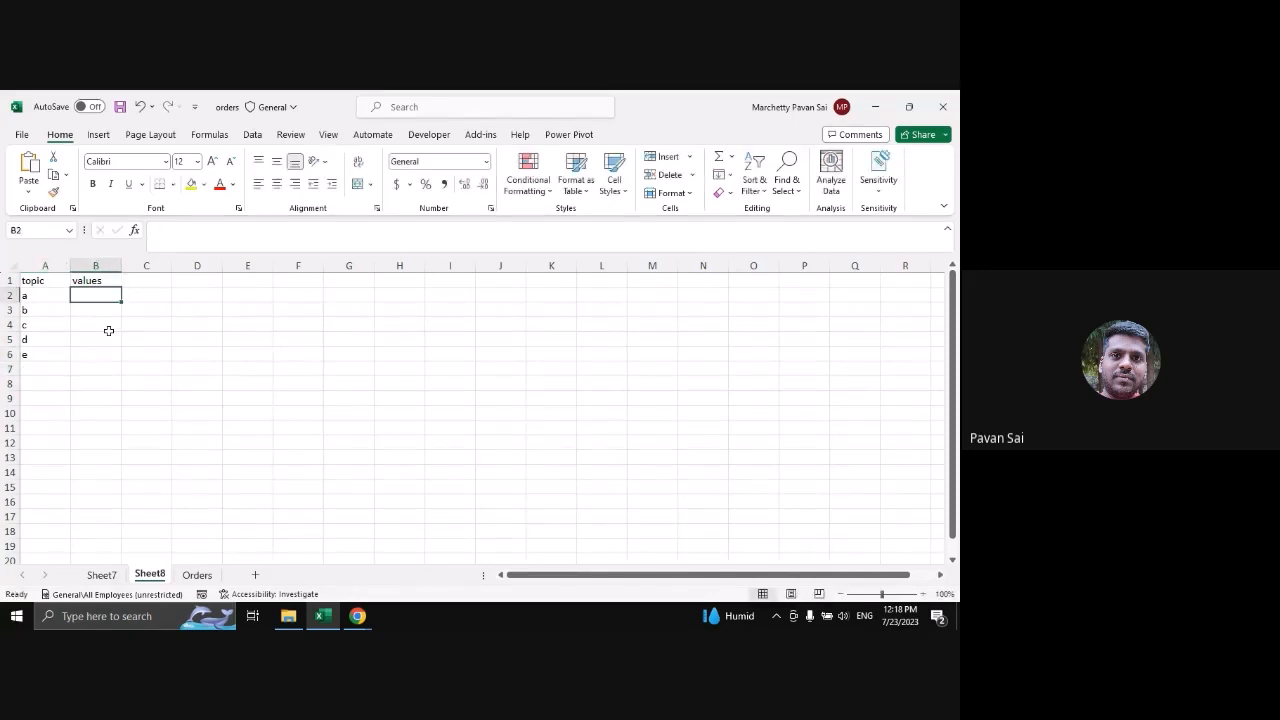
{"action": "type", "text": "10"}
{"action": "key", "text": "Return"}
{"action": "type", "text": "20"}
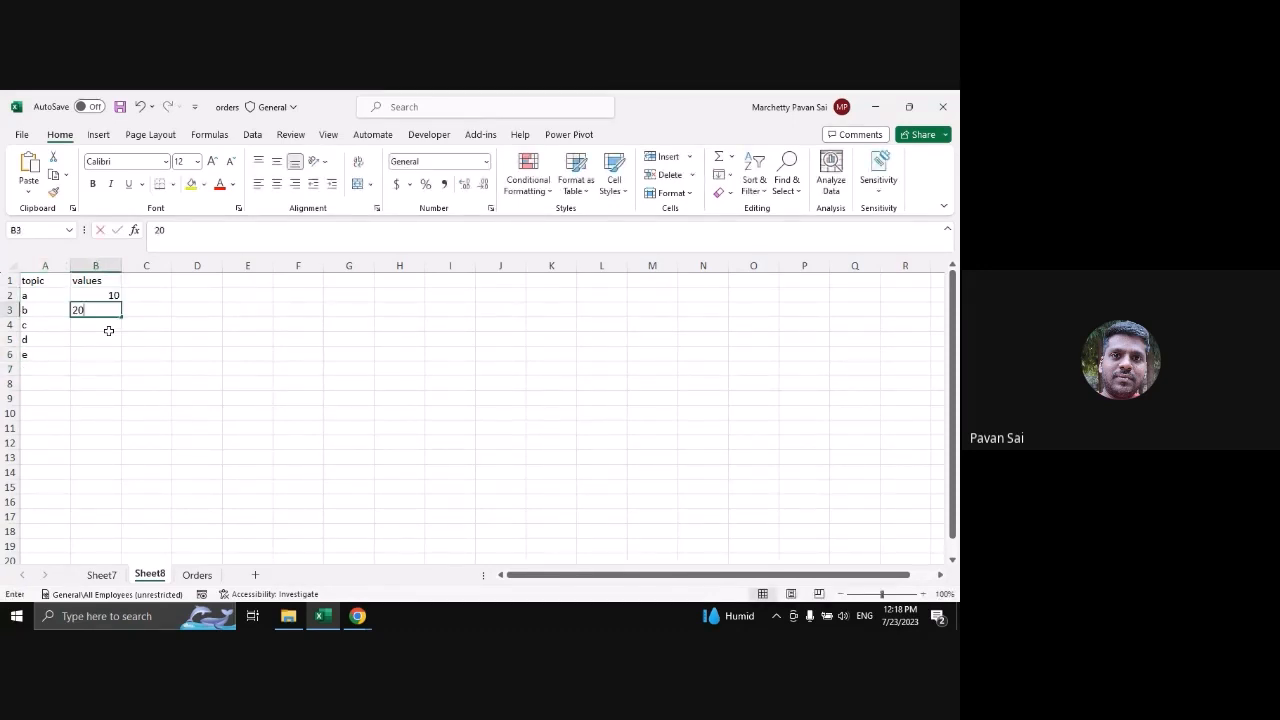
{"action": "key", "text": "Return"}
{"action": "type", "text": "30"}
{"action": "key", "text": "Return"}
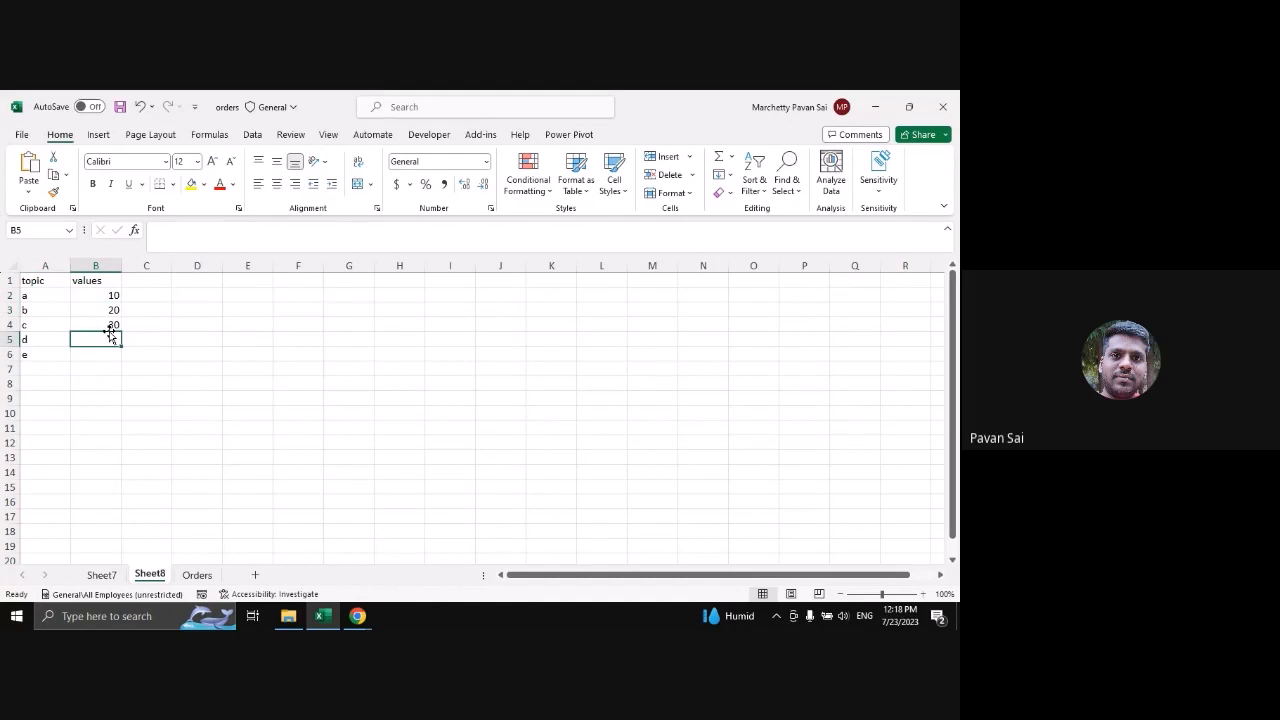
{"action": "type", "text": "40"}
{"action": "key", "text": "Return"}
{"action": "type", "text": "50"}
{"action": "key", "text": "Return"}
Insert a PivotTable from Sheet8 range A1:B6 on the existing worksheet at cell F1
{"action": "key", "text": "ctrl+Home"}
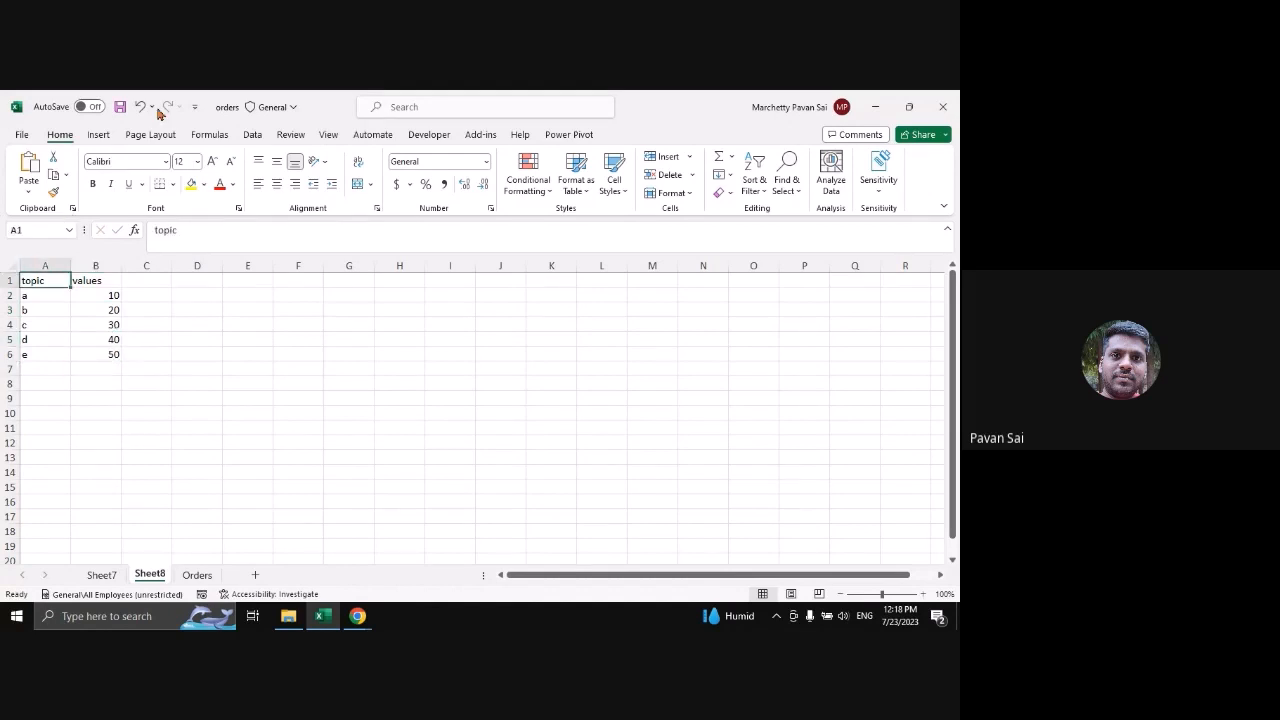
{"action": "left_click", "coordinate": [98, 134]}
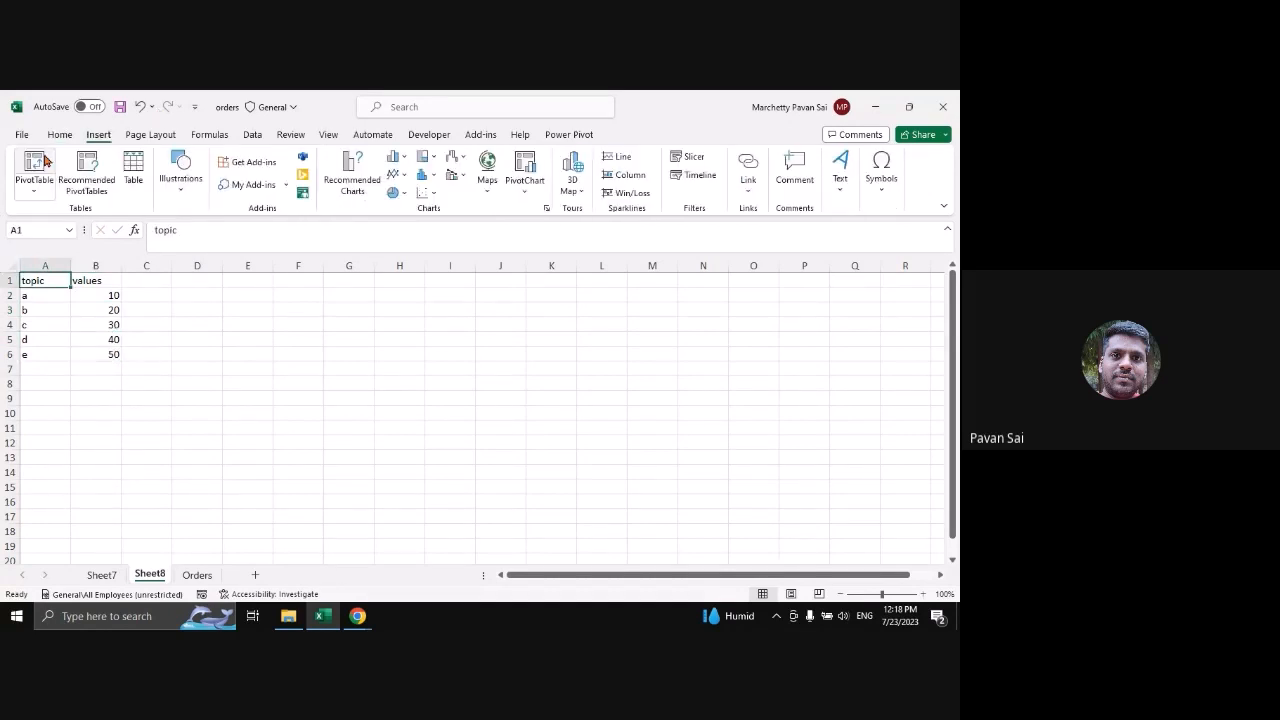
{"action": "left_click", "coordinate": [44, 160]}
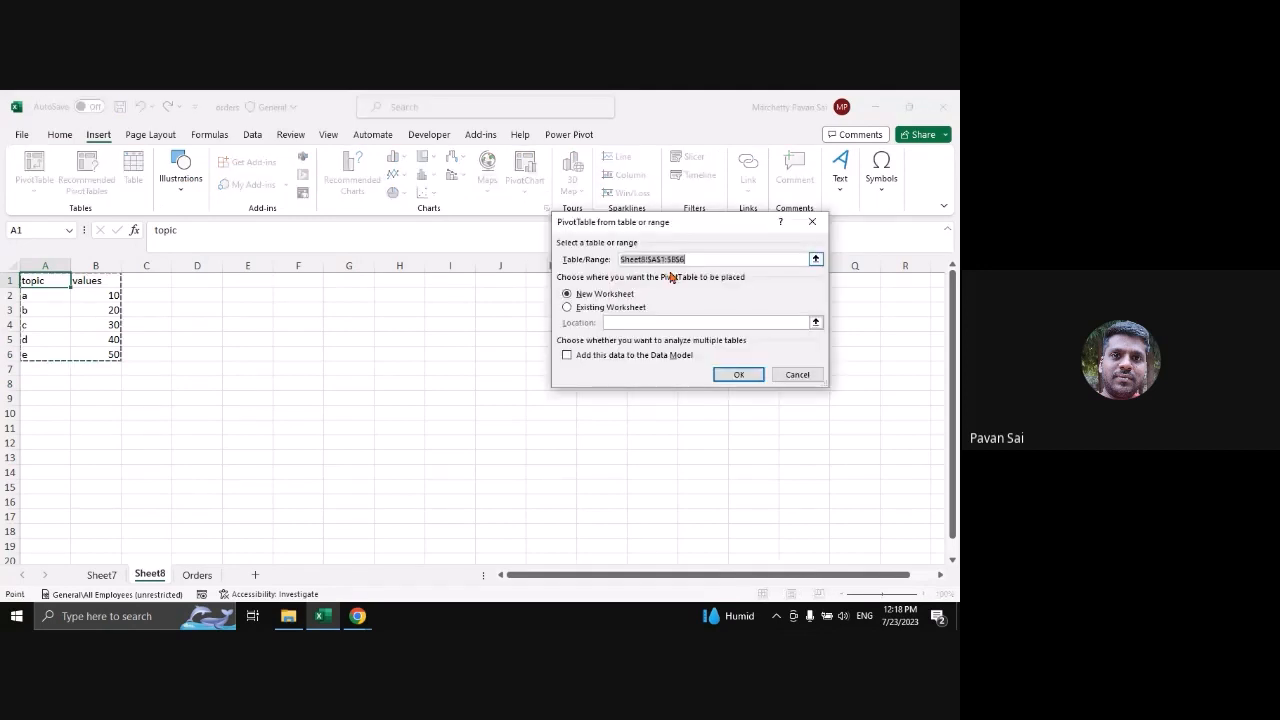
{"action": "left_click", "coordinate": [567, 307]}
{"action": "left_click", "coordinate": [298, 280]}
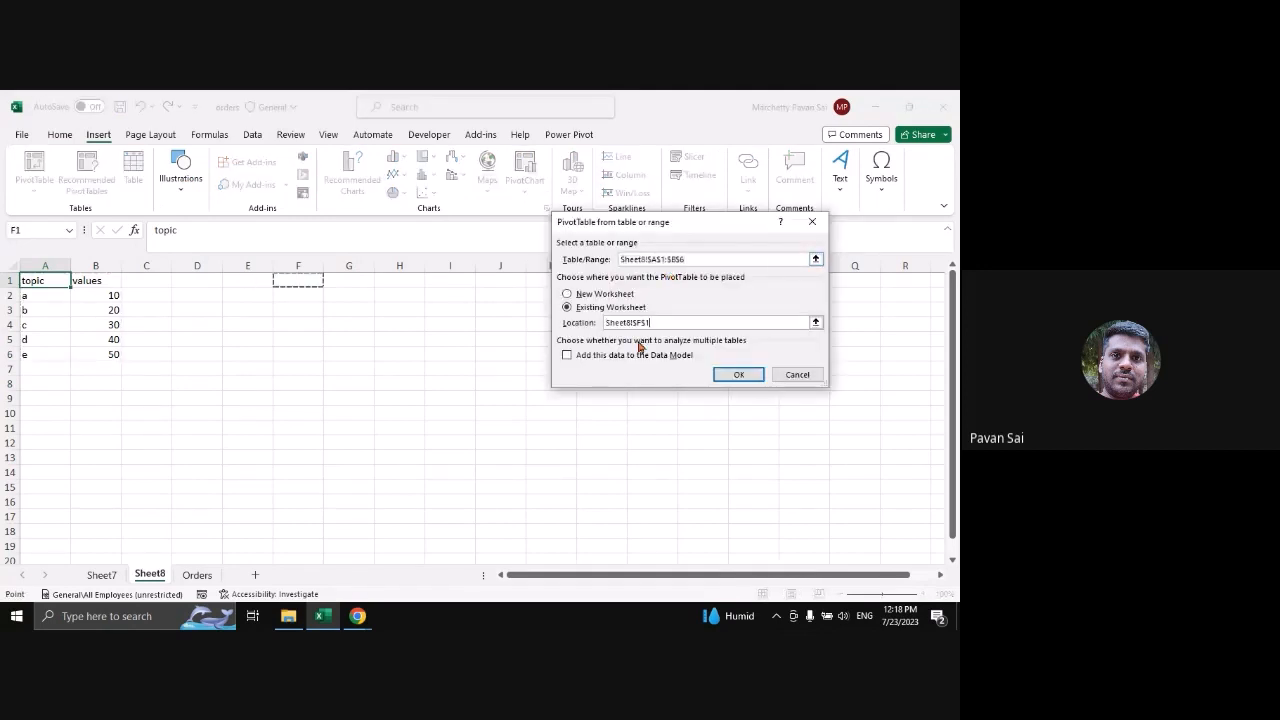
{"action": "left_click", "coordinate": [740, 374]}
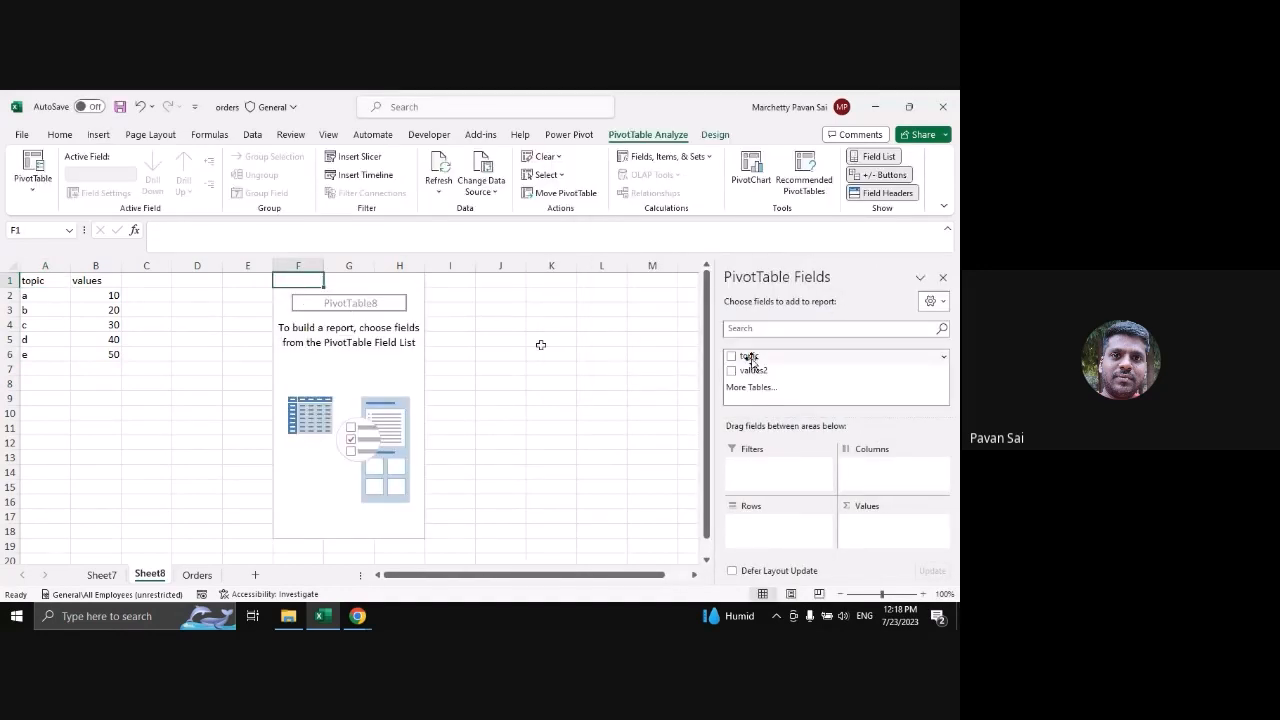
Build the PivotTable with topic as rows and the sum of values2 as values
{"action": "left_click_drag", "start_coordinate": [751, 361], "coordinate": [769, 528]}
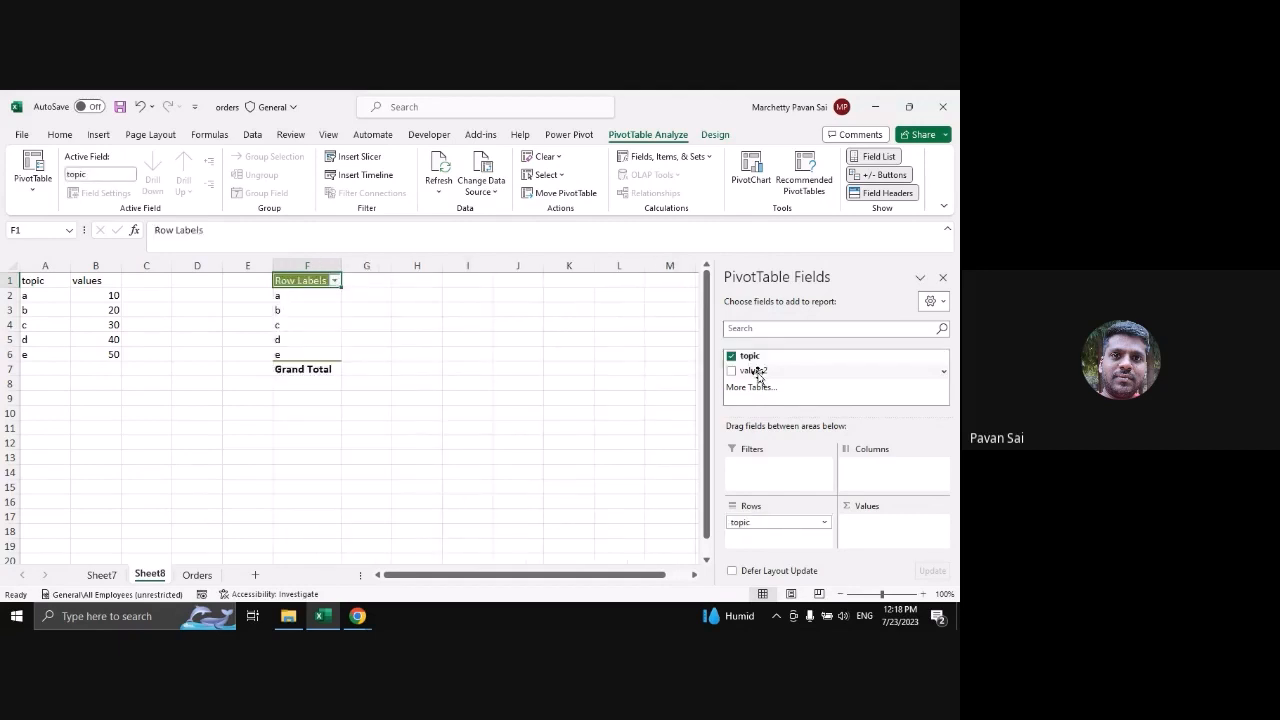
{"action": "left_click_drag", "start_coordinate": [757, 371], "coordinate": [870, 535]}
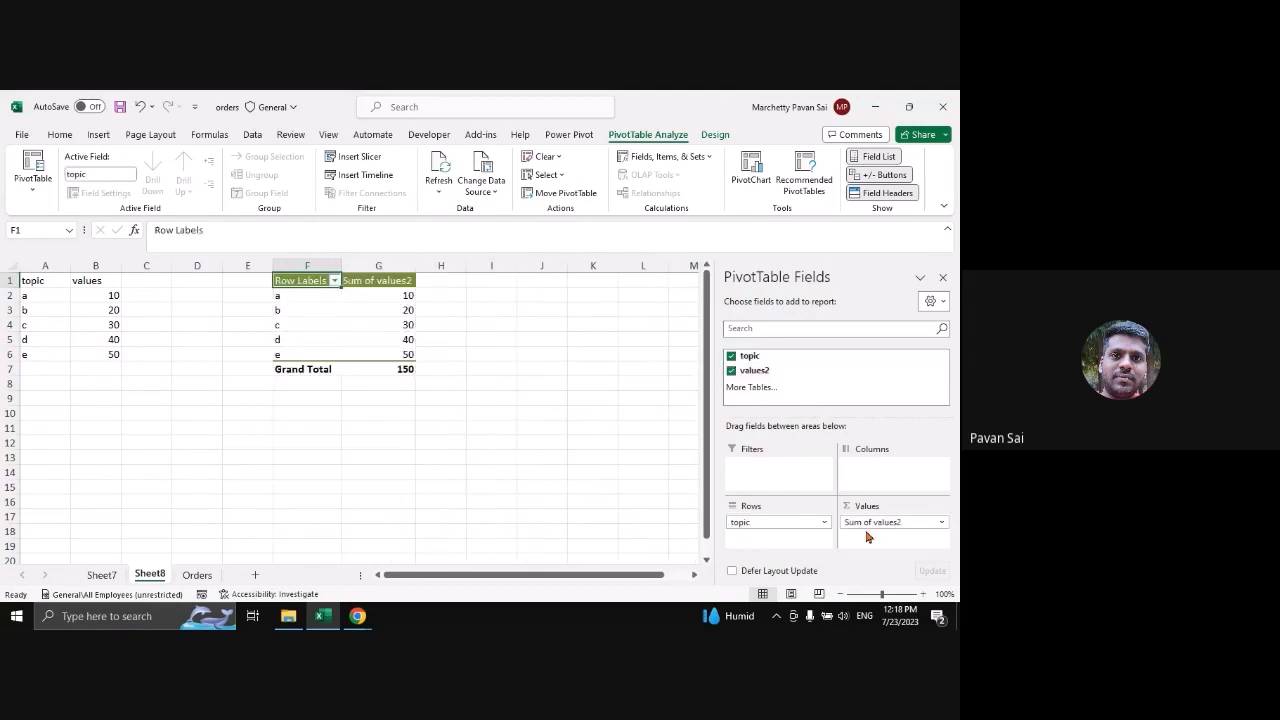
{"action": "left_click", "coordinate": [371, 305]}
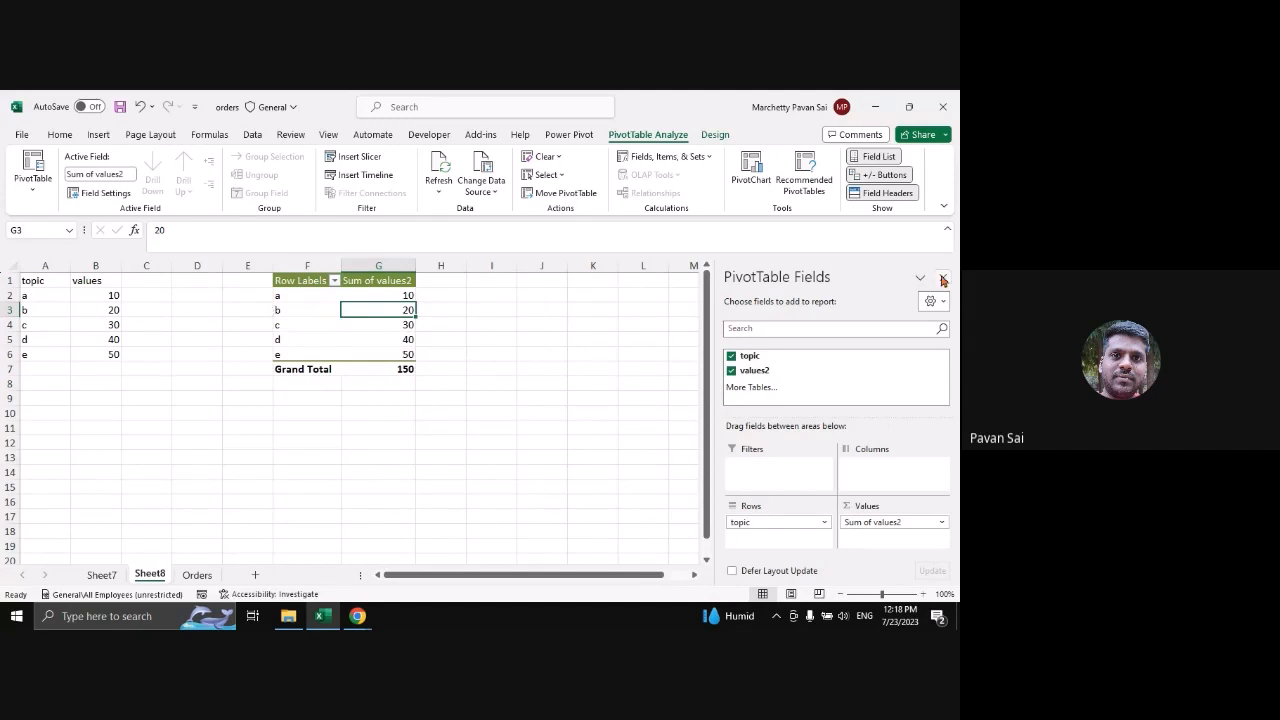
Replace the source topics in A2:A6 with f, g, h, i and j
{"action": "left_click", "coordinate": [33, 296]}
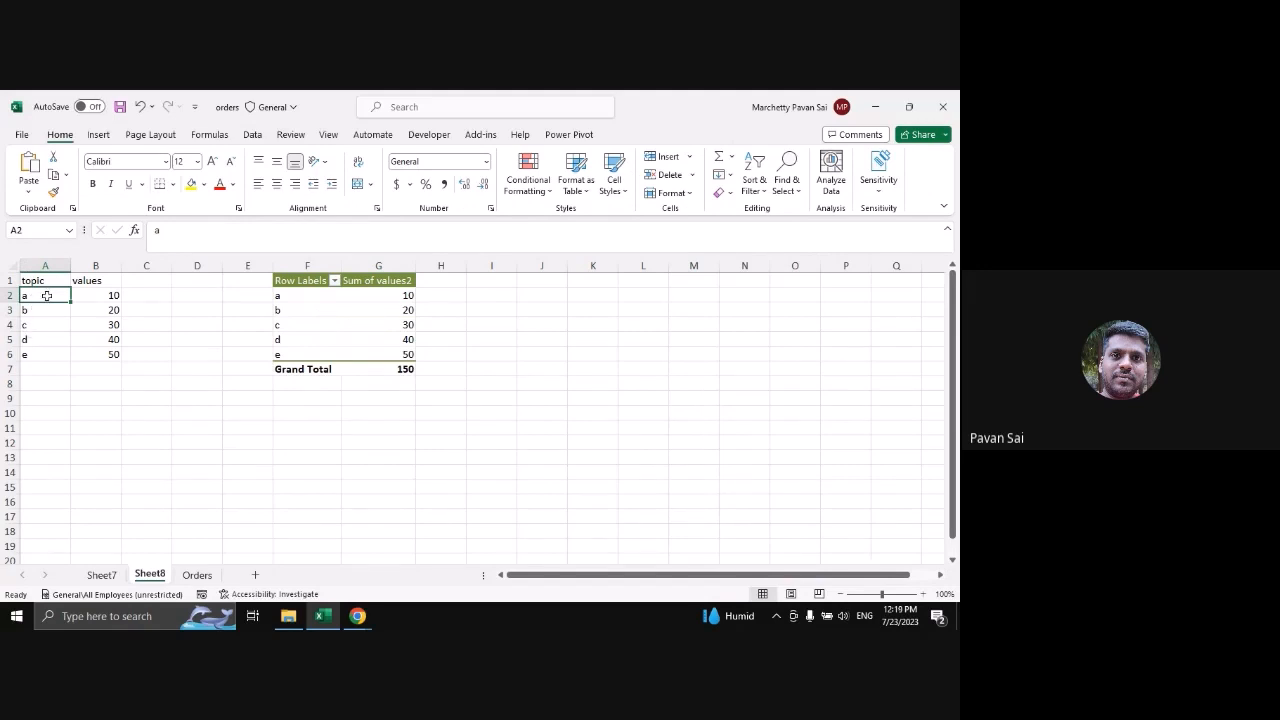
{"action": "key", "text": "BackSpace"}
{"action": "type", "text": "f"}
{"action": "key", "text": "Return"}
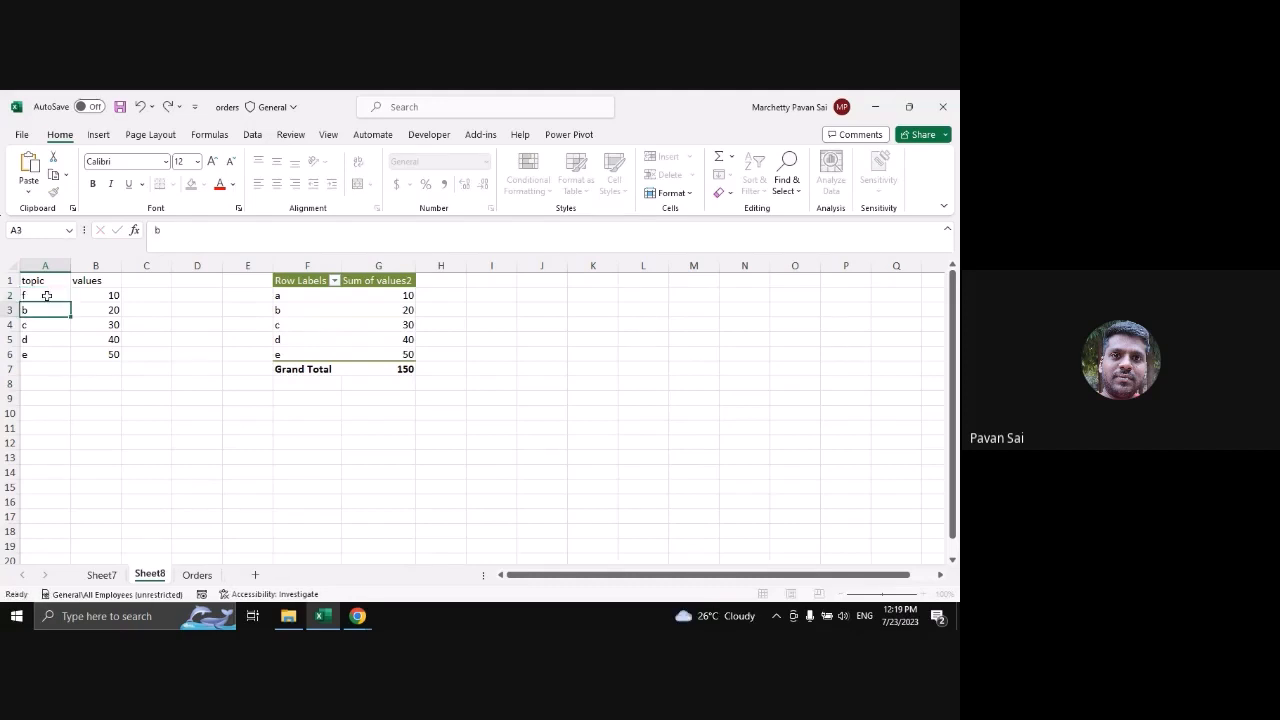
{"action": "type", "text": "g"}
{"action": "key", "text": "Return"}
{"action": "type", "text": "h"}
{"action": "key", "text": "Return"}
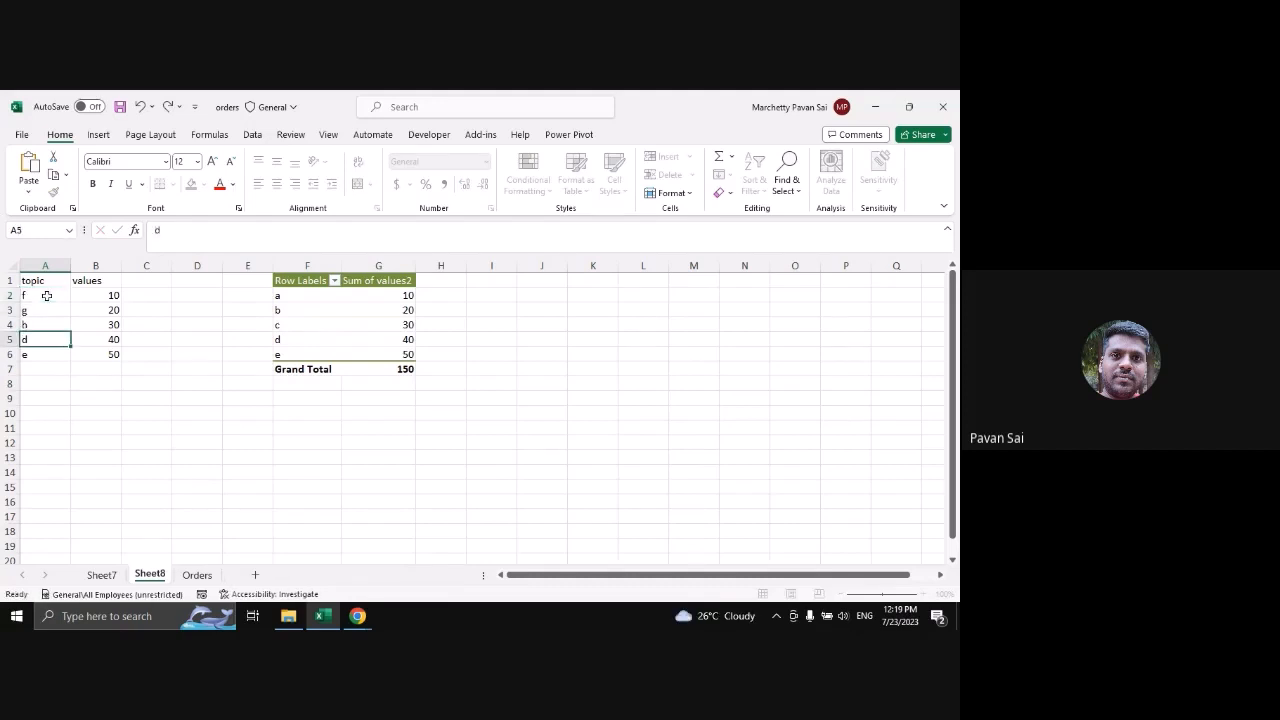
{"action": "type", "text": "i"}
{"action": "key", "text": "Return"}
{"action": "type", "text": "j"}
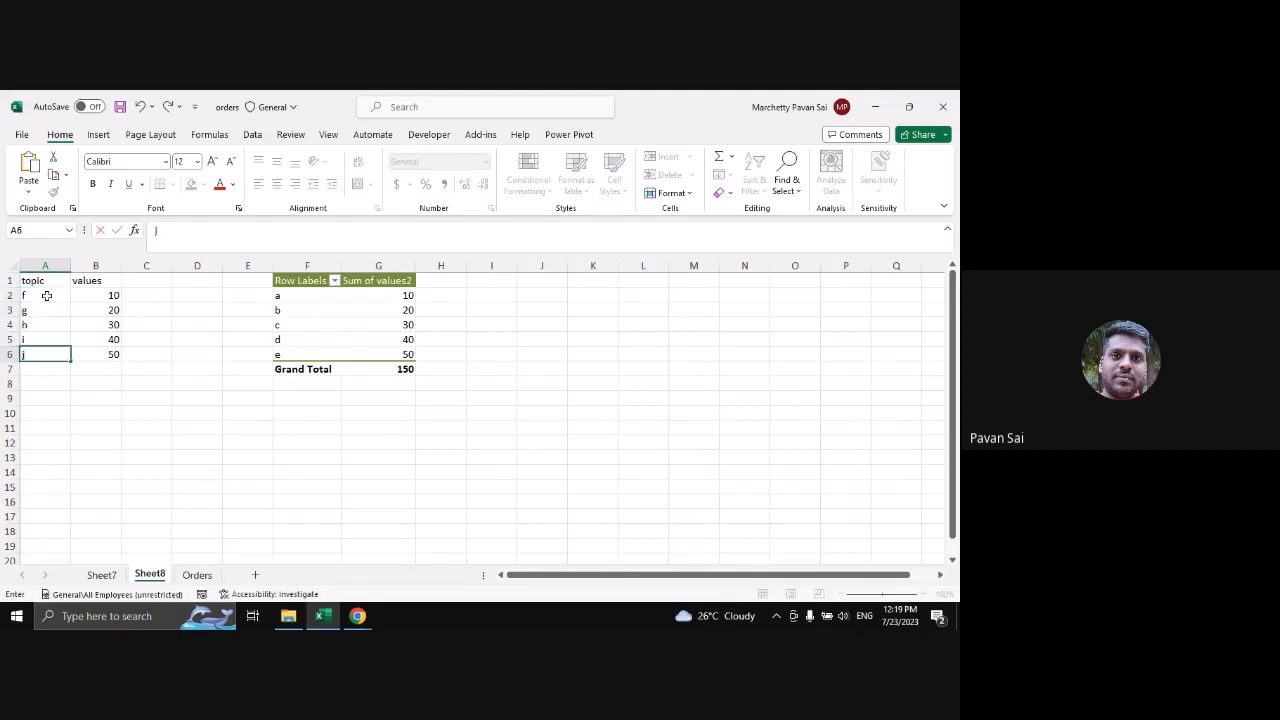
{"action": "key", "text": "Return"}
Refresh the Sheet8 PivotTable to pick up the changed source topics
{"action": "left_click", "coordinate": [328, 306]}
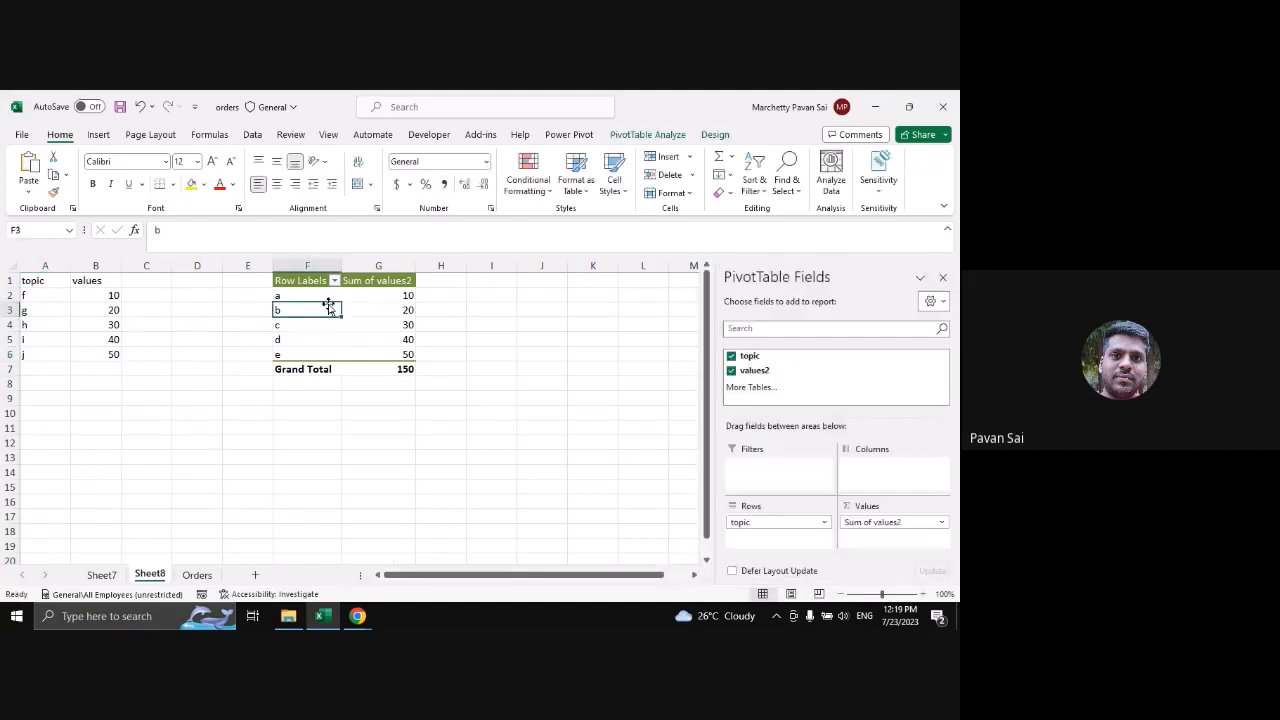
{"action": "right_click", "coordinate": [330, 306]}
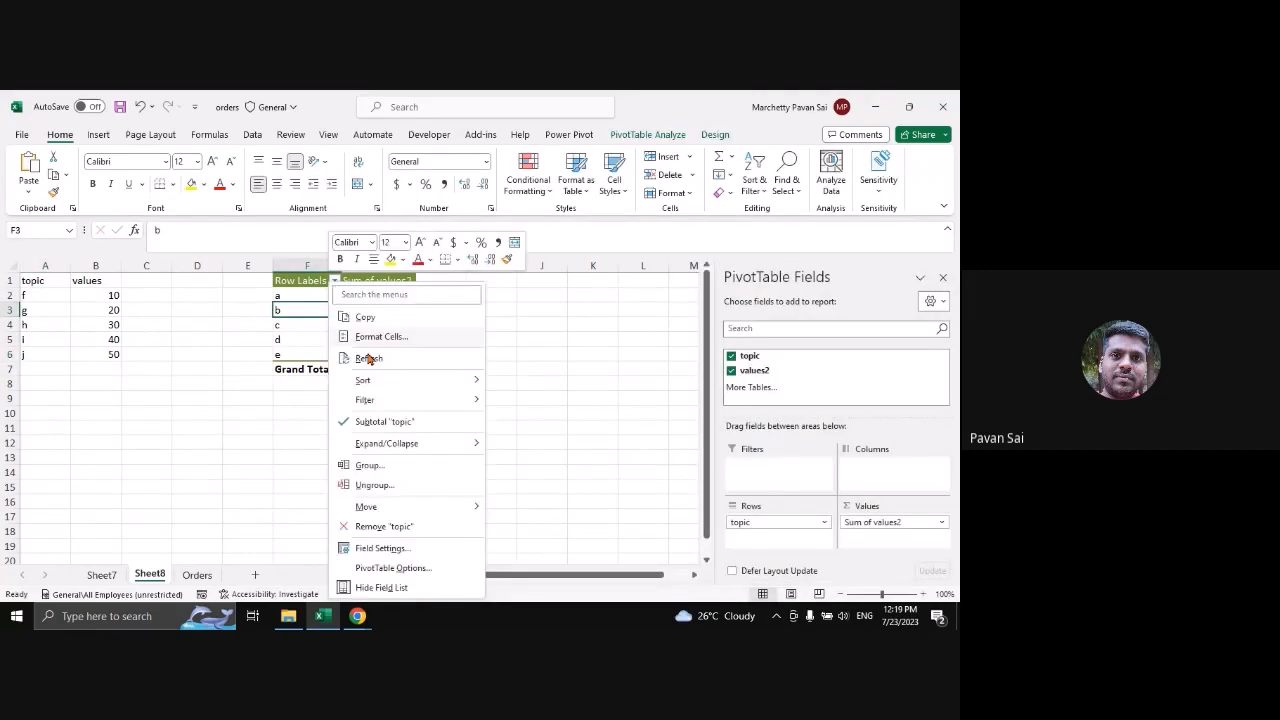
{"action": "left_click", "coordinate": [369, 359]}
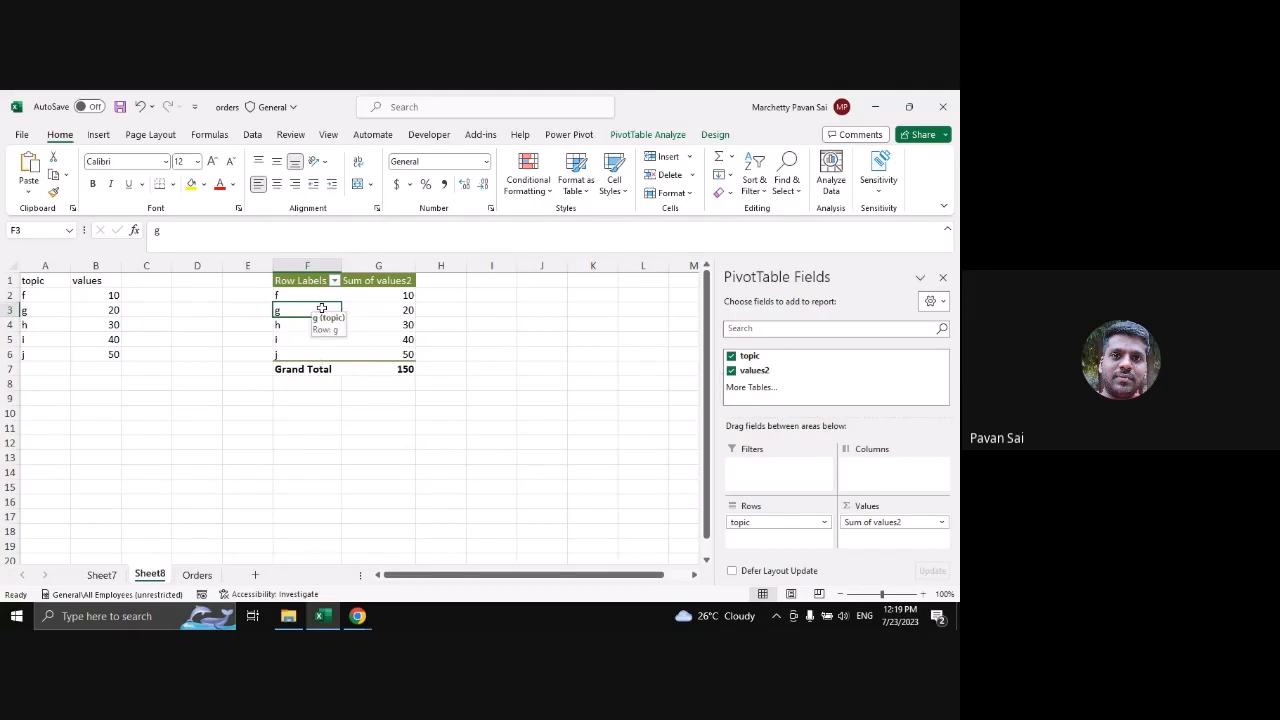
Check the PivotTable's Row Labels filter list for deleted topics and close it without filtering
{"action": "left_click_drag", "start_coordinate": [306, 318], "coordinate": [367, 361]}
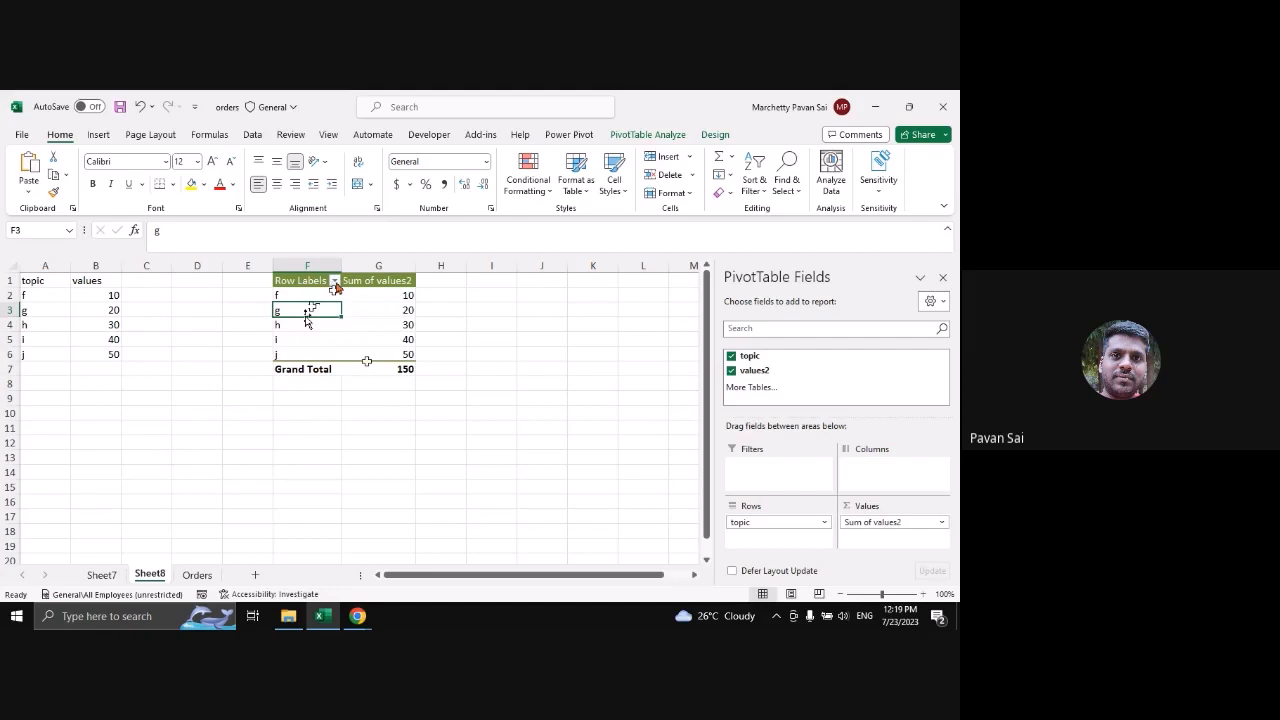
{"action": "left_click", "coordinate": [334, 281]}
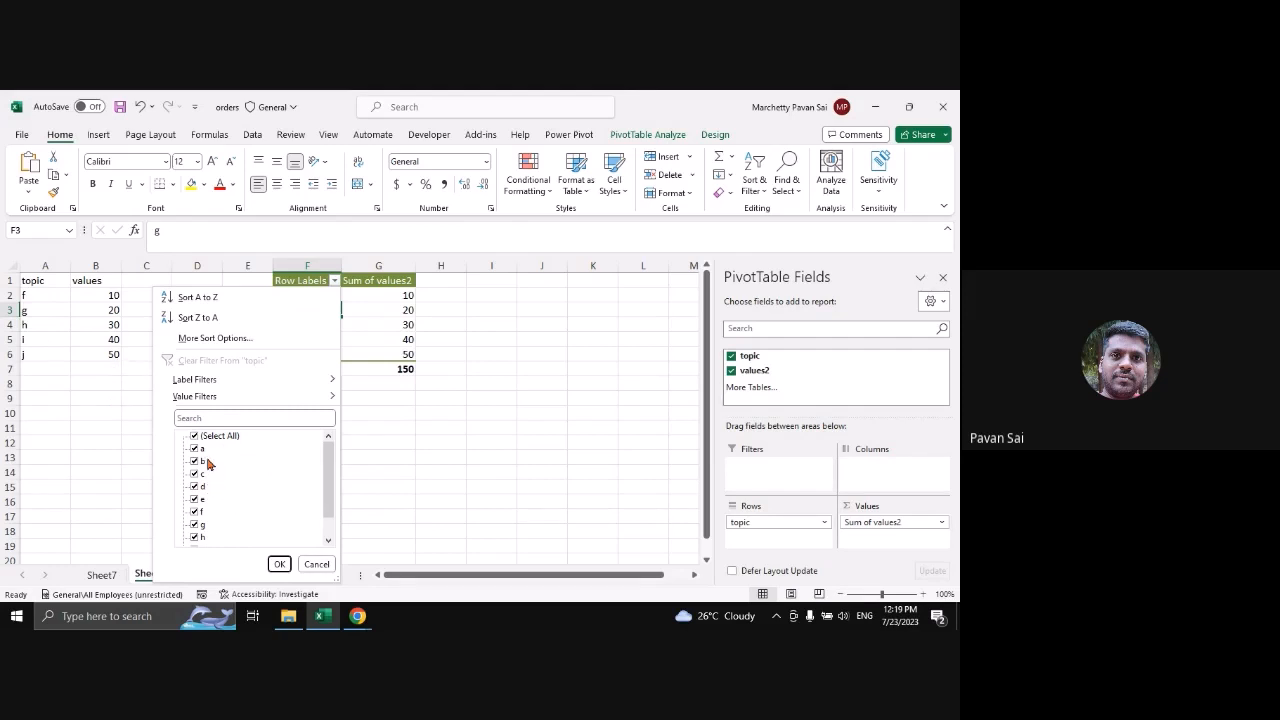
{"action": "left_click", "coordinate": [318, 566]}
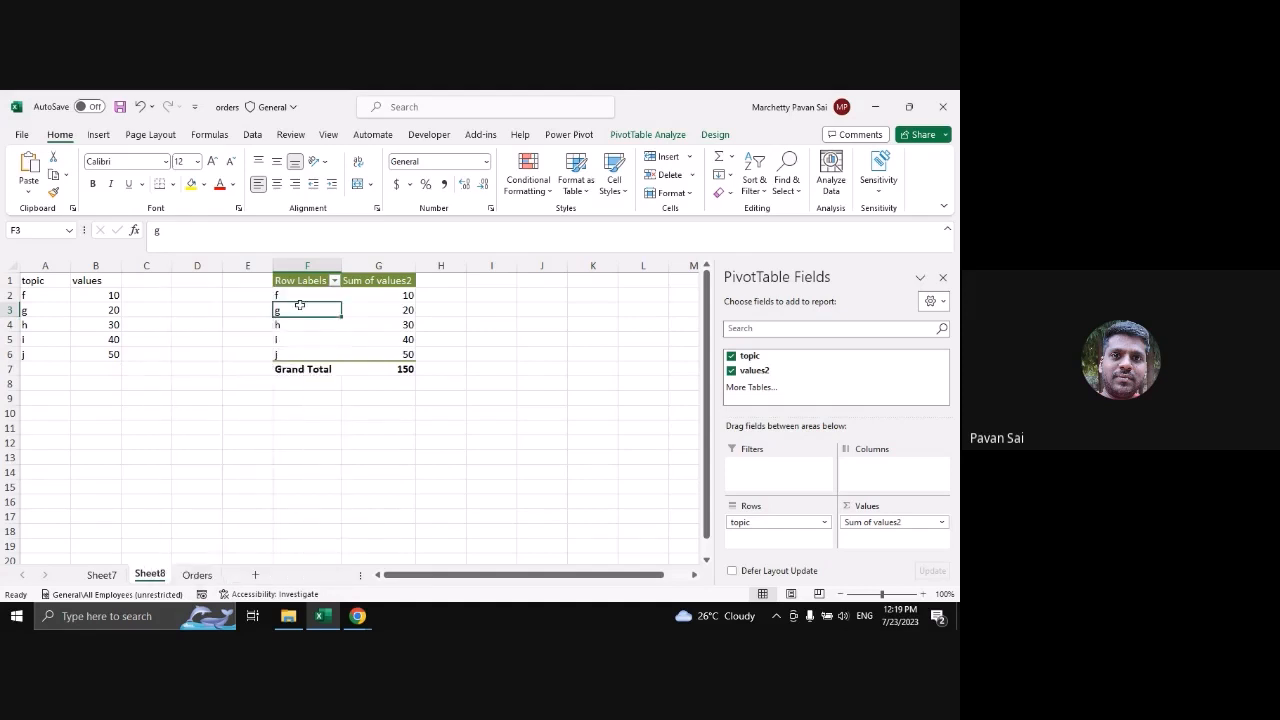
{"action": "left_click", "coordinate": [634, 138]}
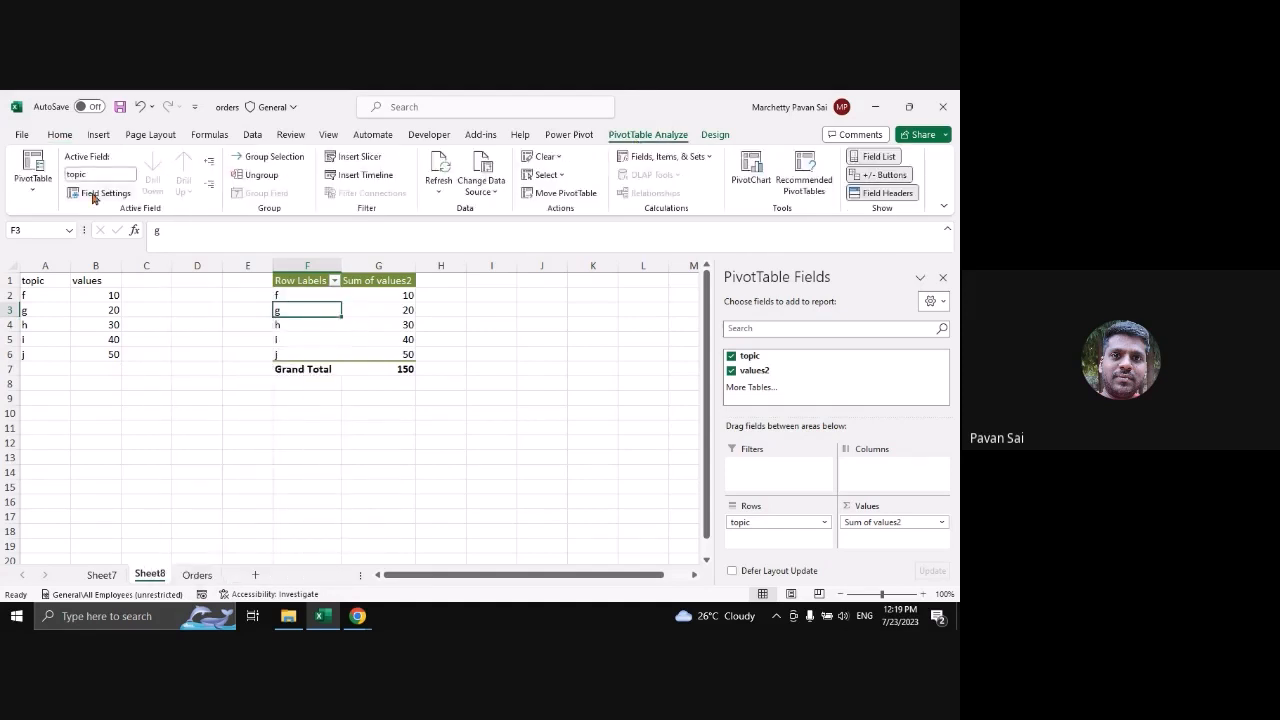
{"action": "left_click", "coordinate": [93, 195]}
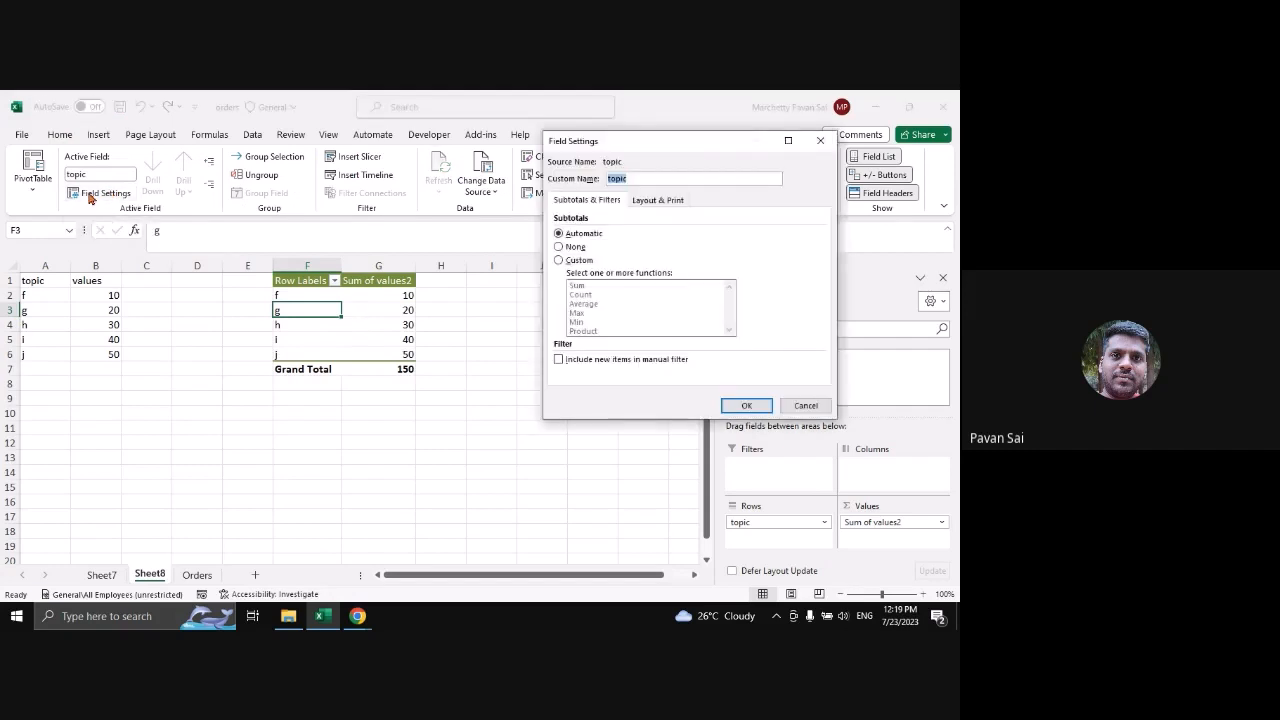
{"action": "left_click", "coordinate": [821, 141]}
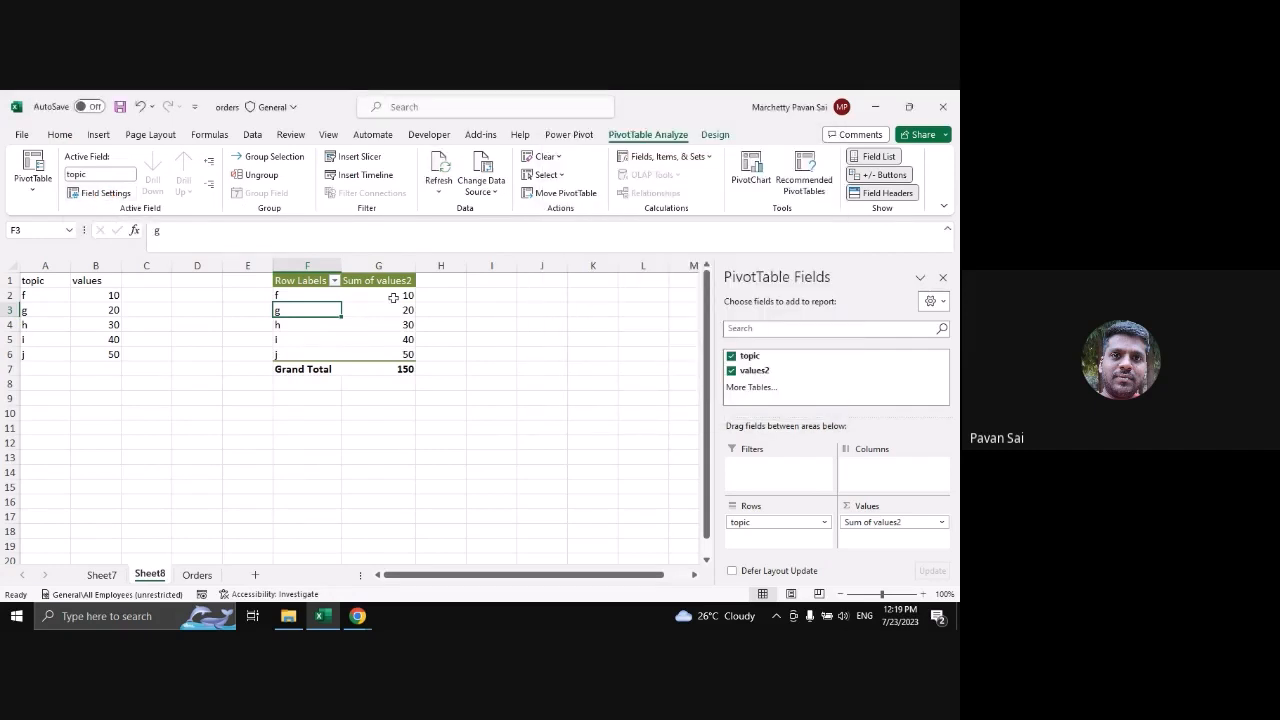
Open the PivotTable Options data settings and show the choices for the number of items to retain per field
{"action": "right_click", "coordinate": [310, 310]}
{"action": "left_click", "coordinate": [370, 570]}
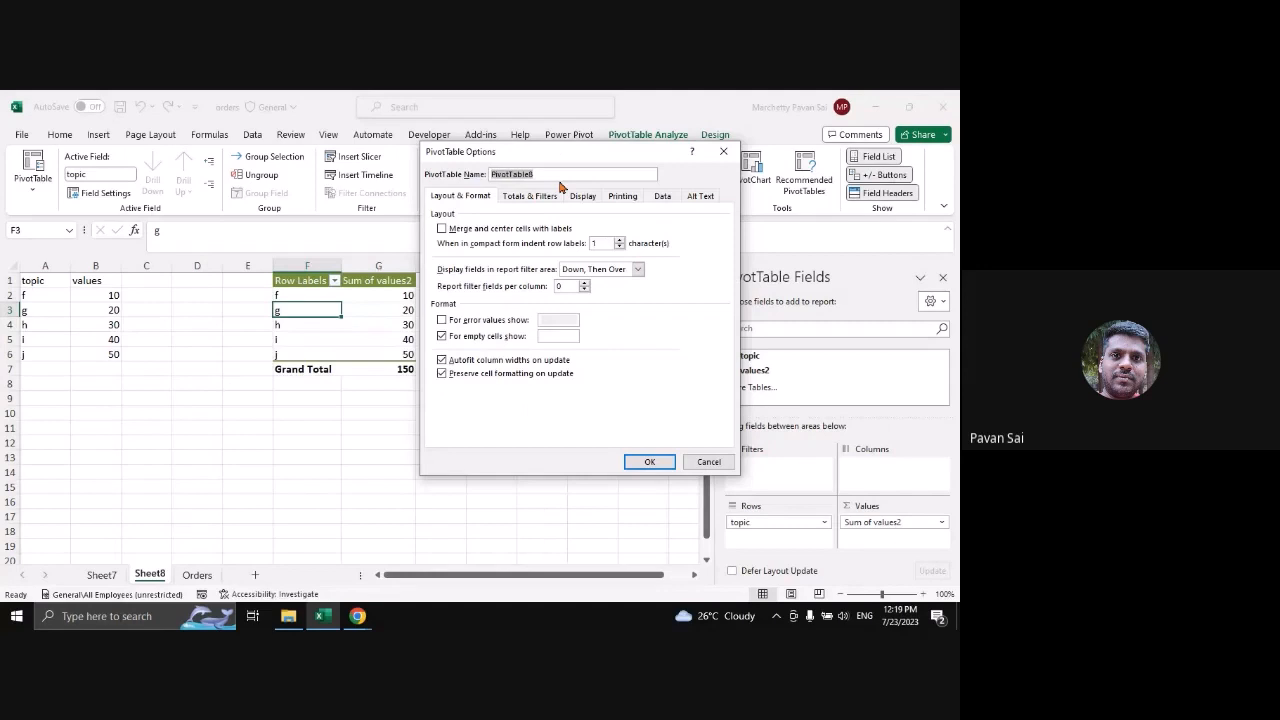
{"action": "left_click", "coordinate": [585, 196]}
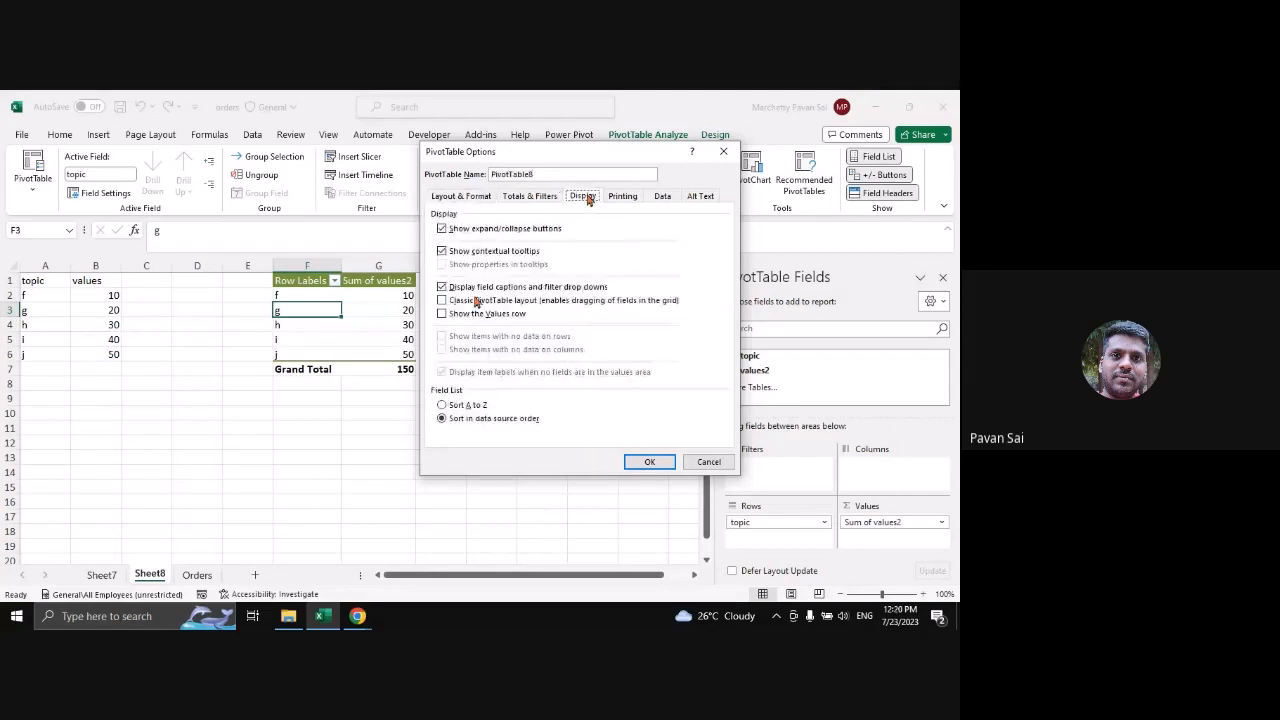
{"action": "left_click", "coordinate": [661, 196]}
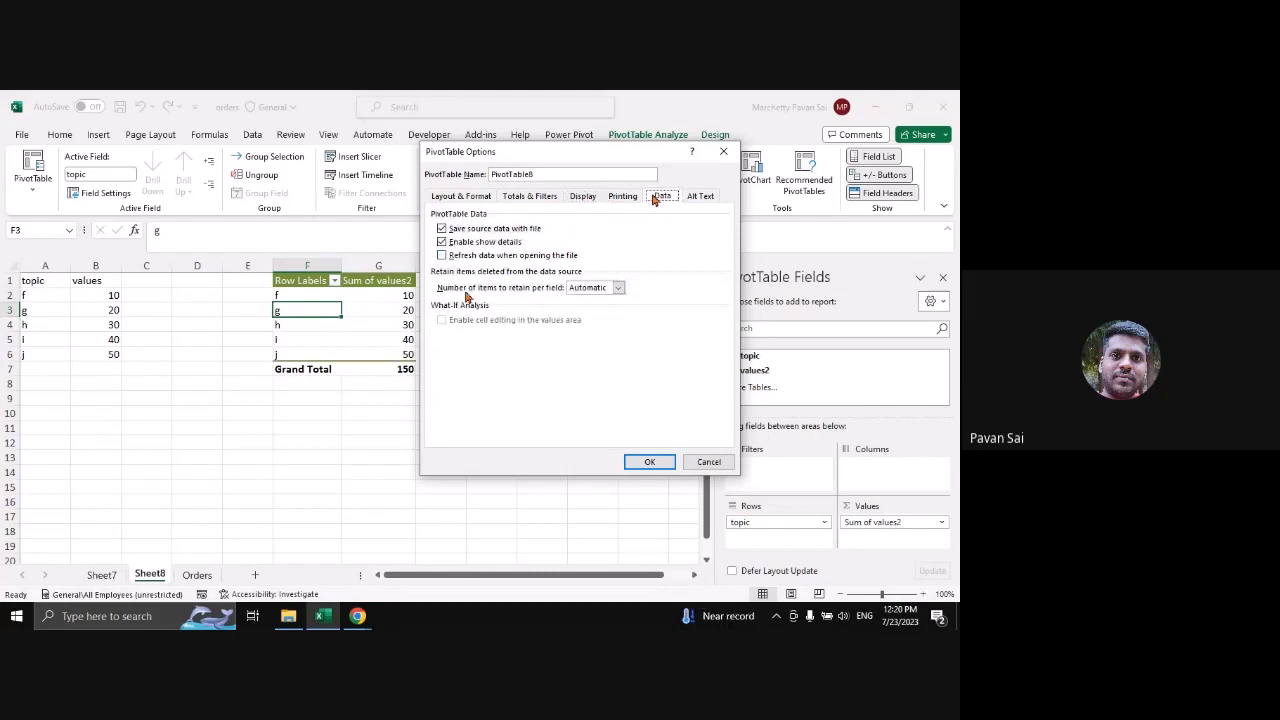
{"action": "left_click", "coordinate": [618, 290]}
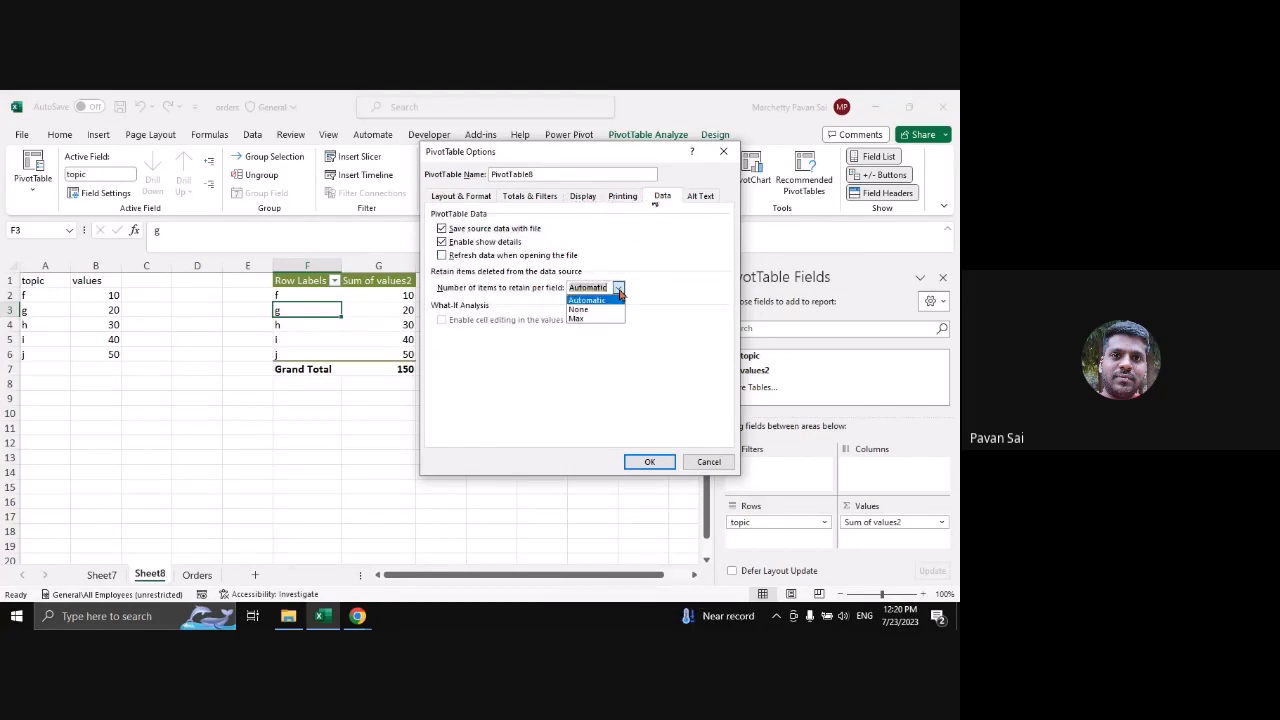
Set the number of items to retain per field to None in the pivot table's options and refresh the pivot table
{"action": "left_click", "coordinate": [580, 309]}
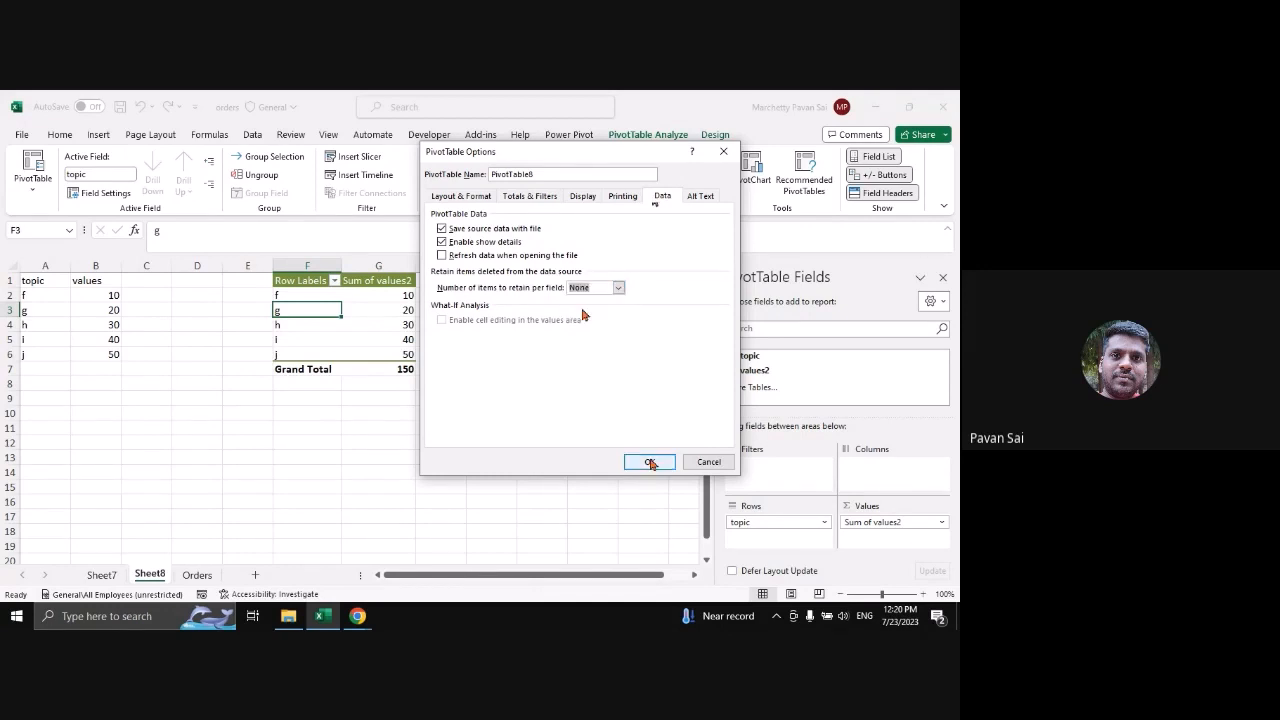
{"action": "left_click", "coordinate": [649, 462]}
{"action": "left_click", "coordinate": [335, 281]}
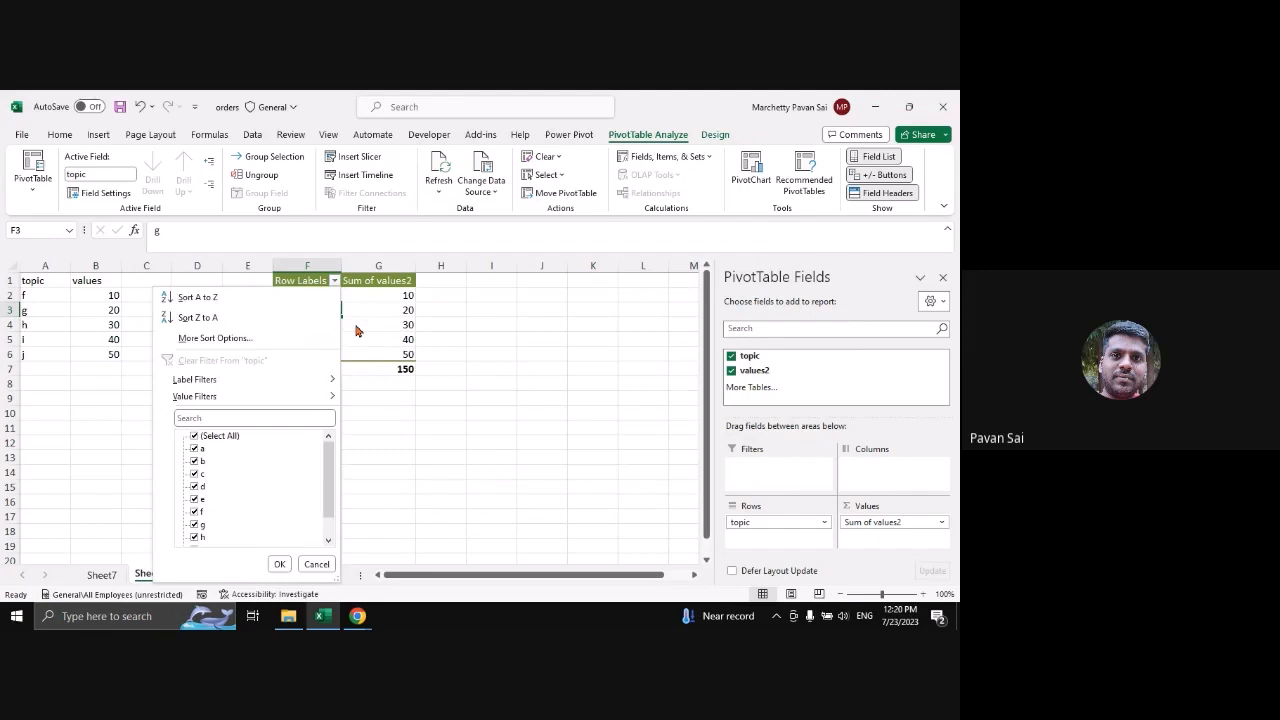
{"action": "left_click", "coordinate": [318, 306]}
{"action": "right_click", "coordinate": [322, 305]}
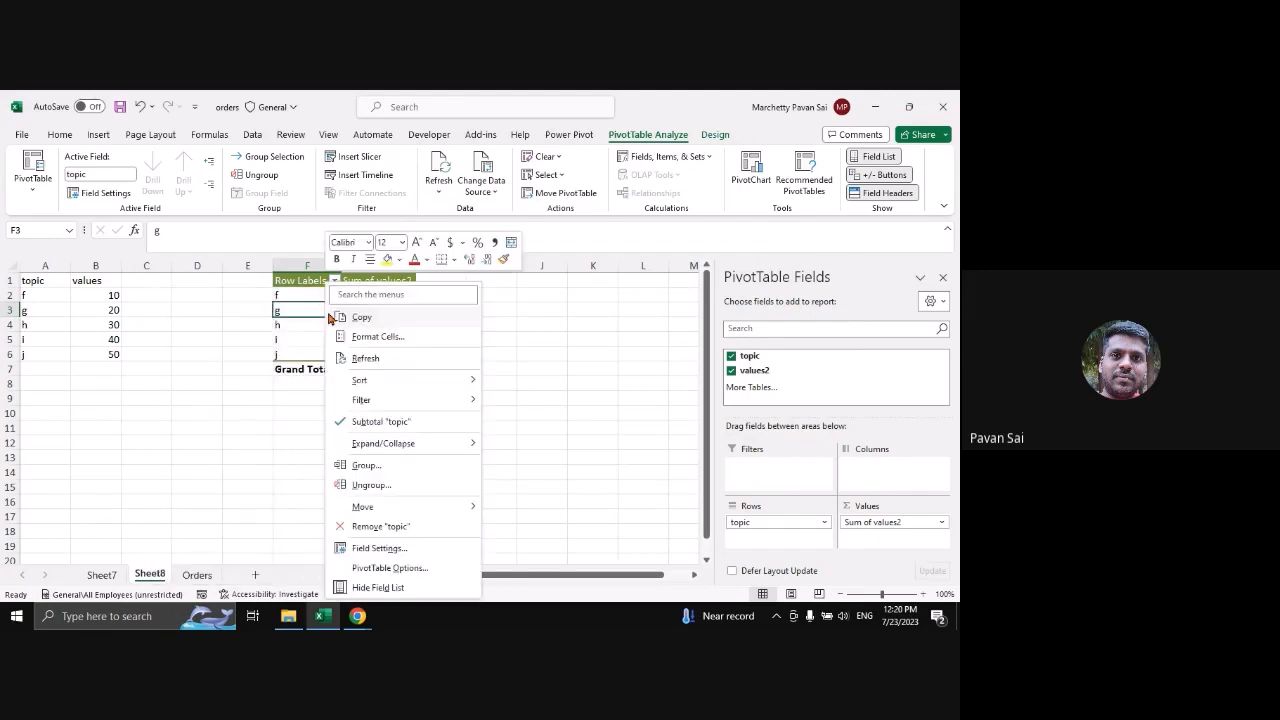
{"action": "left_click", "coordinate": [381, 362]}
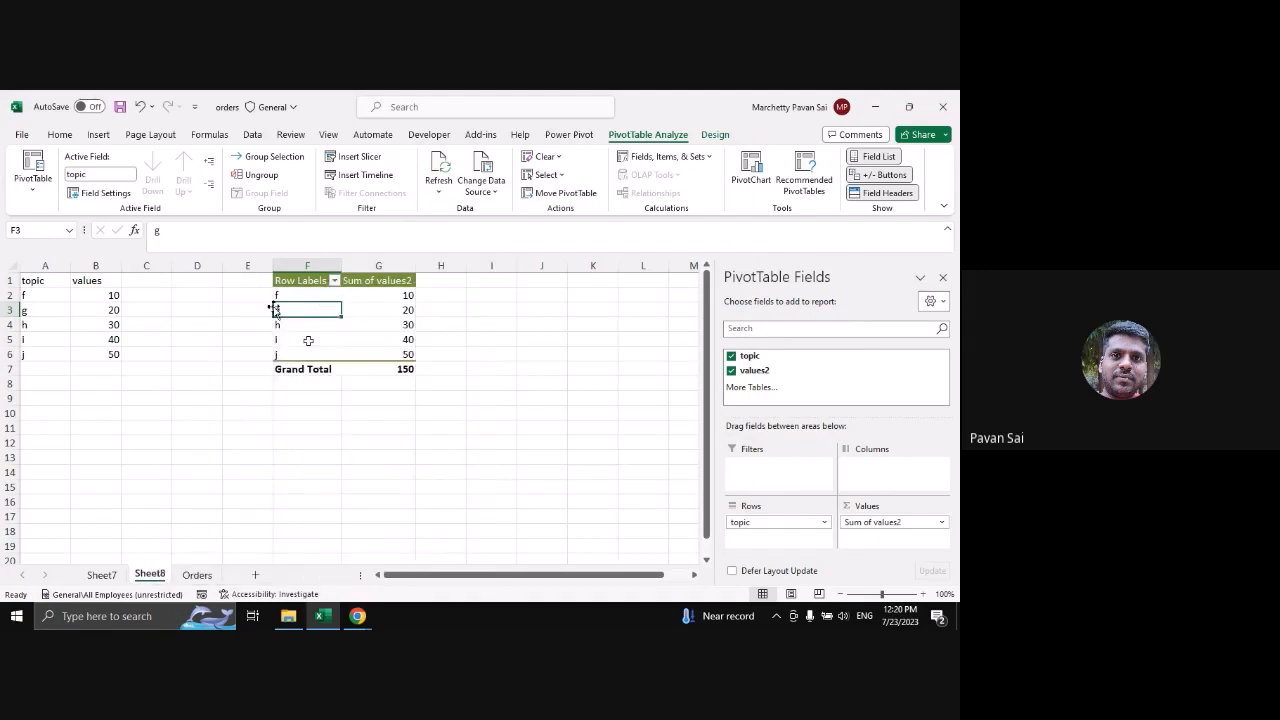
Inspect the items offered in the pivot table's Row Labels filter, leaving the filter unchanged
{"action": "left_click", "coordinate": [335, 282]}
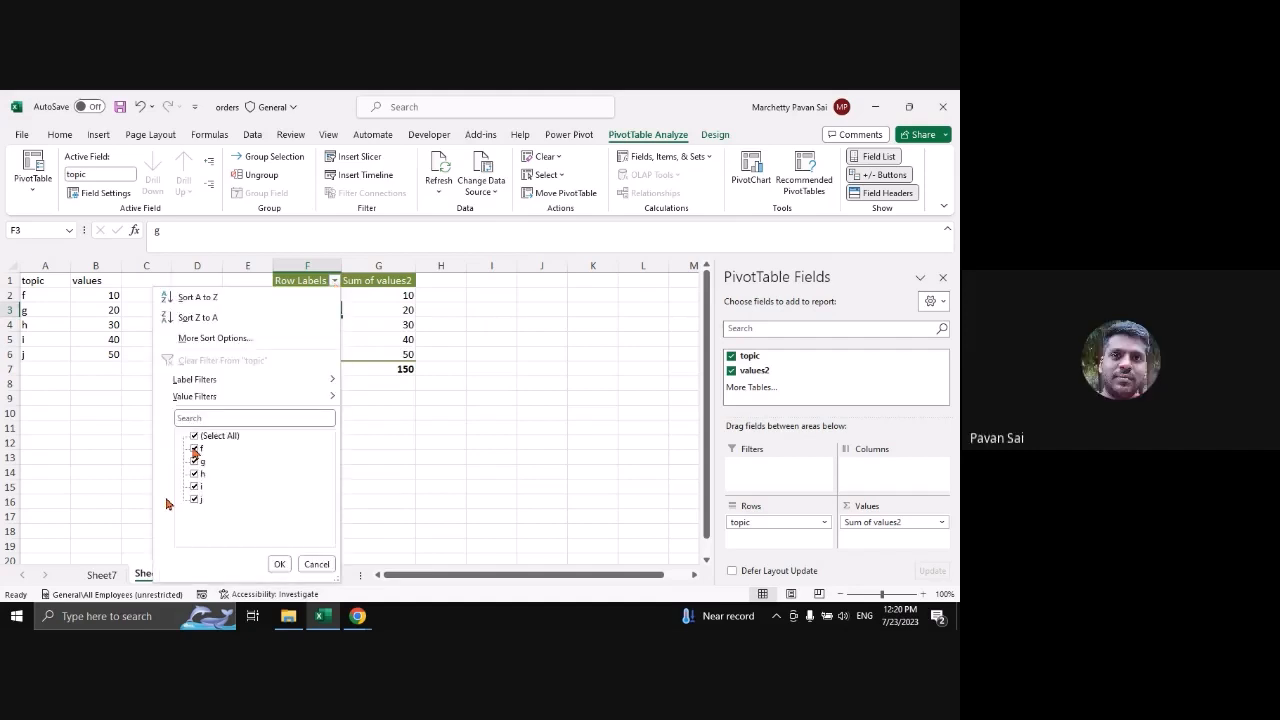
{"action": "left_click", "coordinate": [228, 418]}
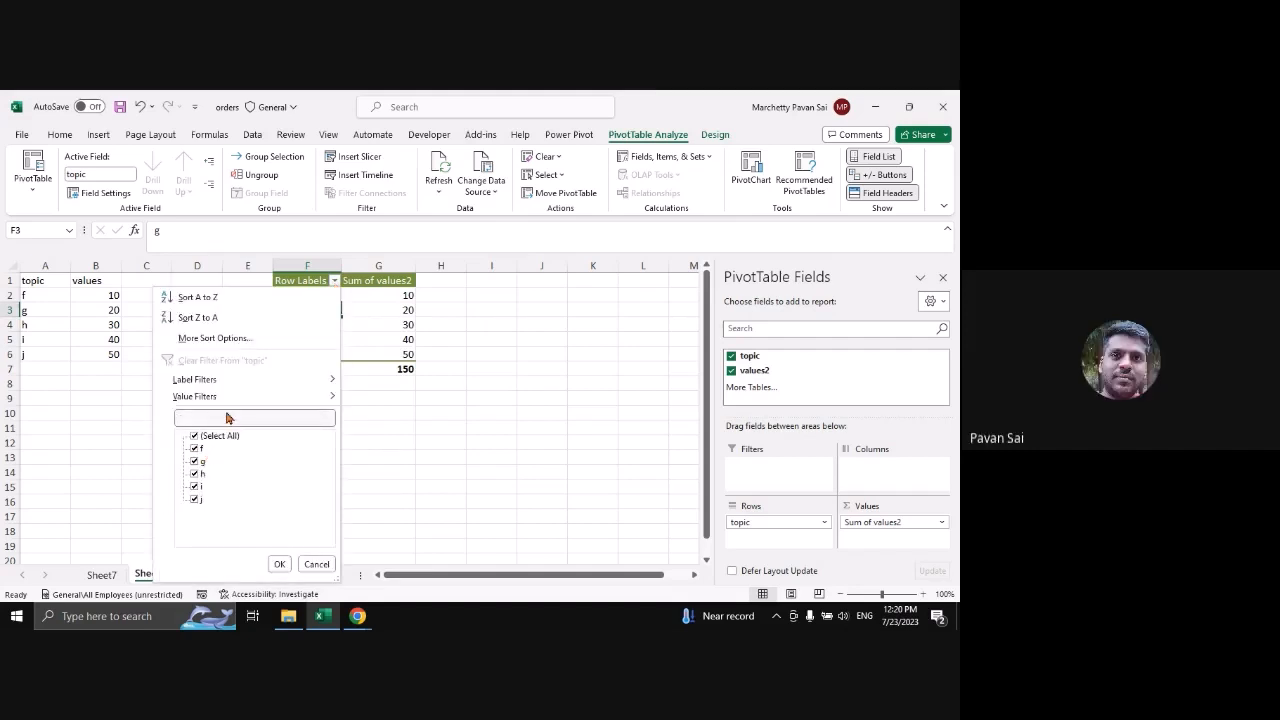
{"action": "left_click", "coordinate": [314, 565]}
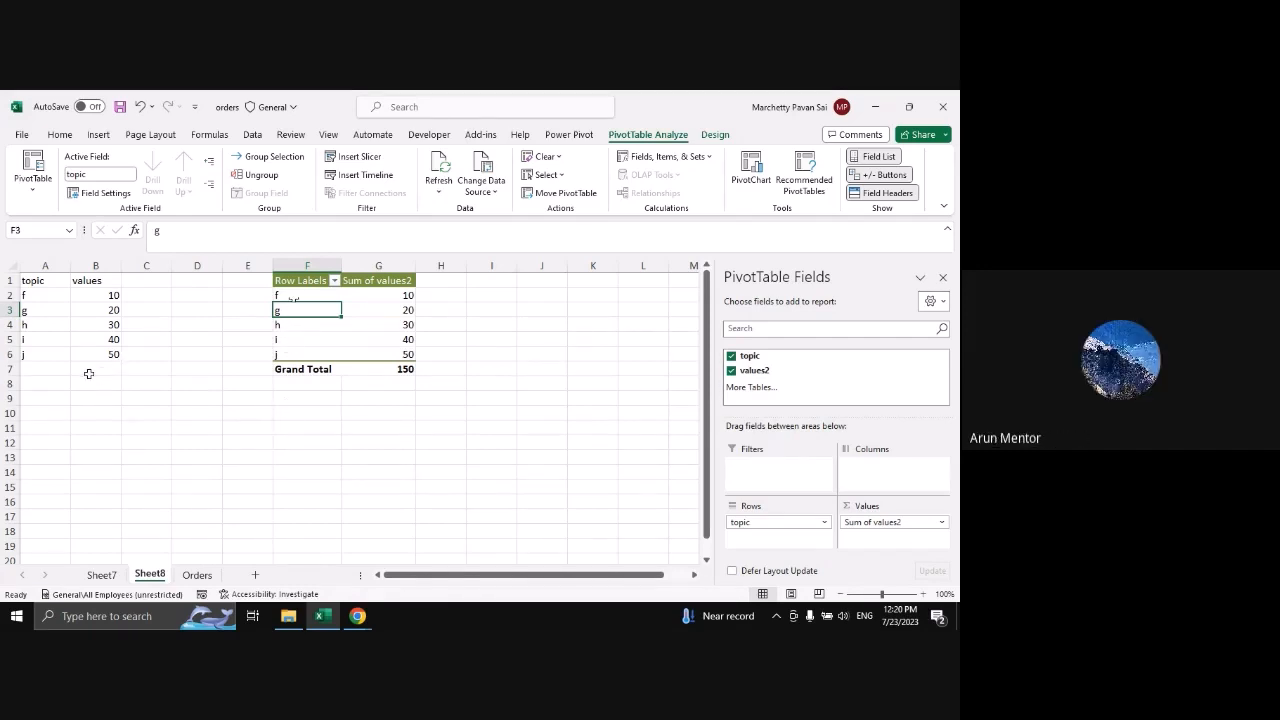
{"action": "mouse_move", "coordinate": [360, 616]}
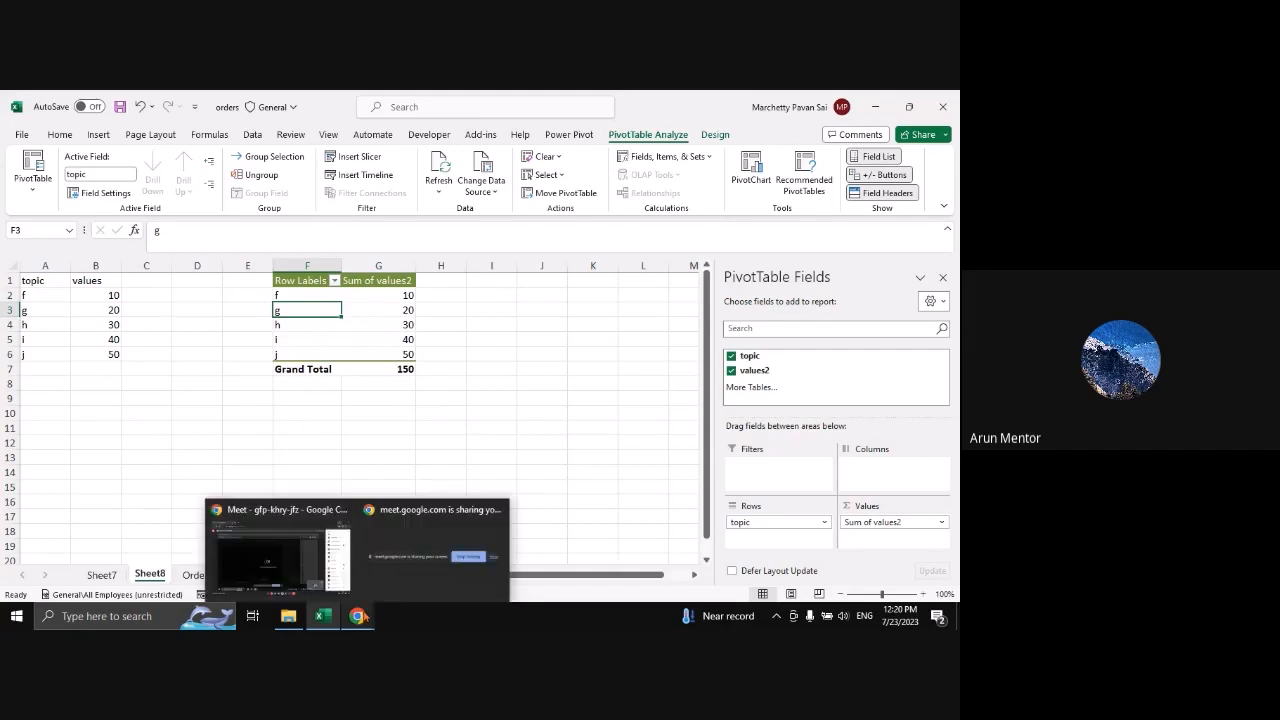
{"action": "left_click", "coordinate": [338, 521]}
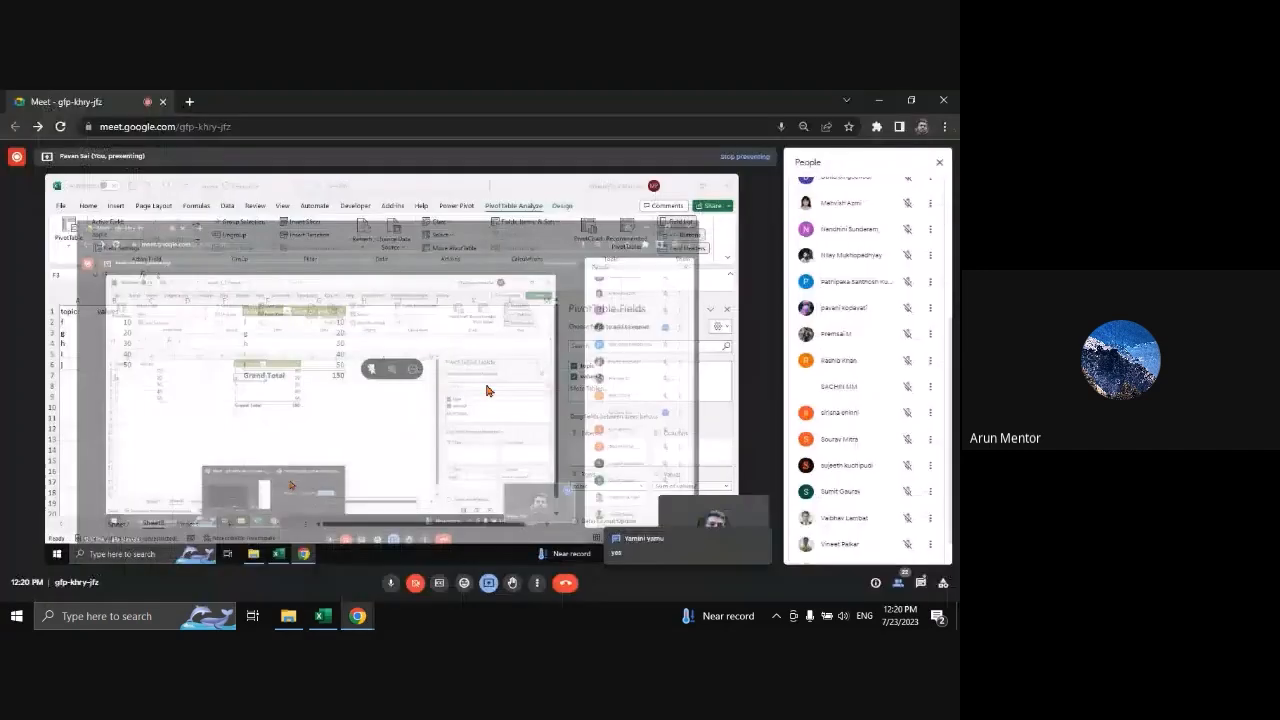
{"action": "left_click", "coordinate": [880, 101]}
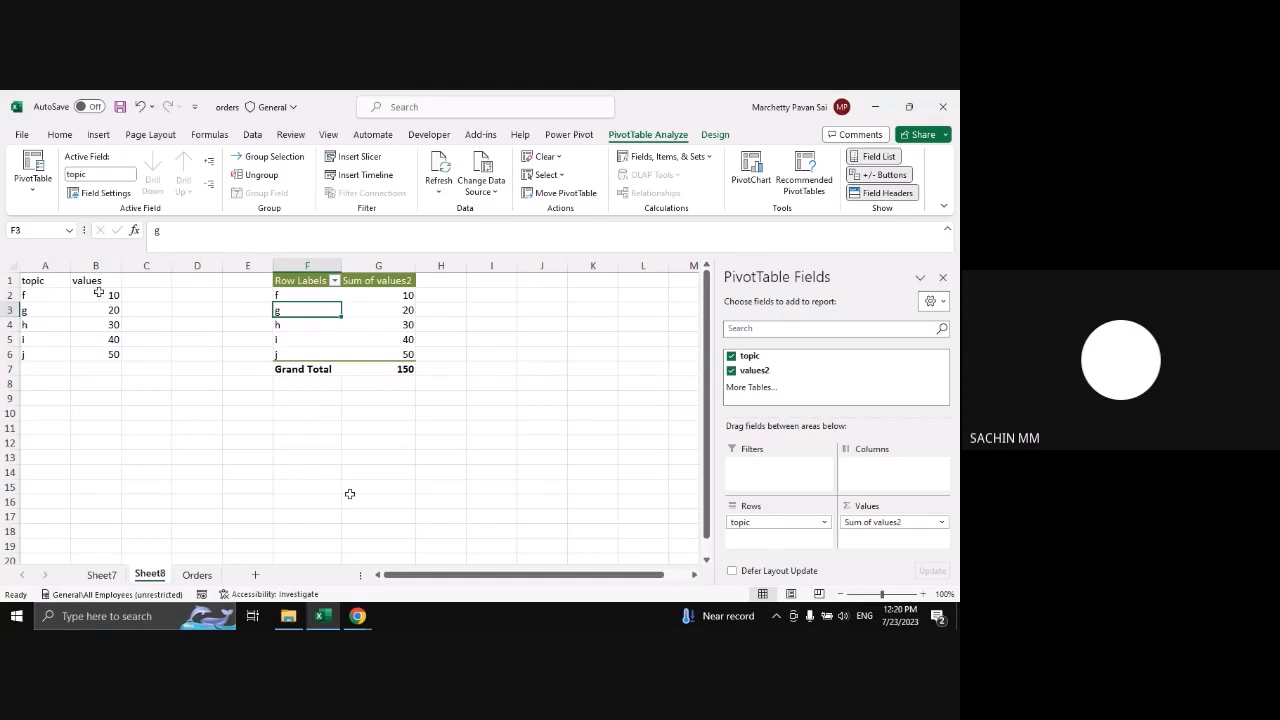
{"action": "mouse_move", "coordinate": [357, 616]}
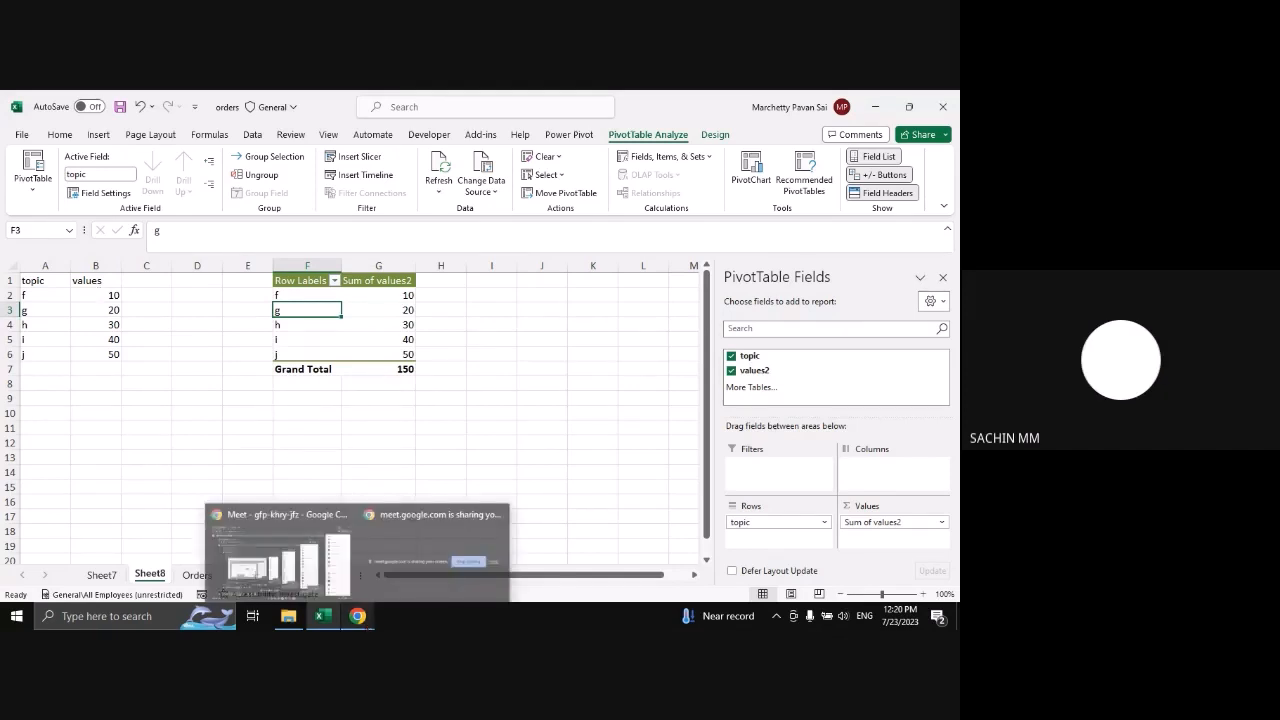
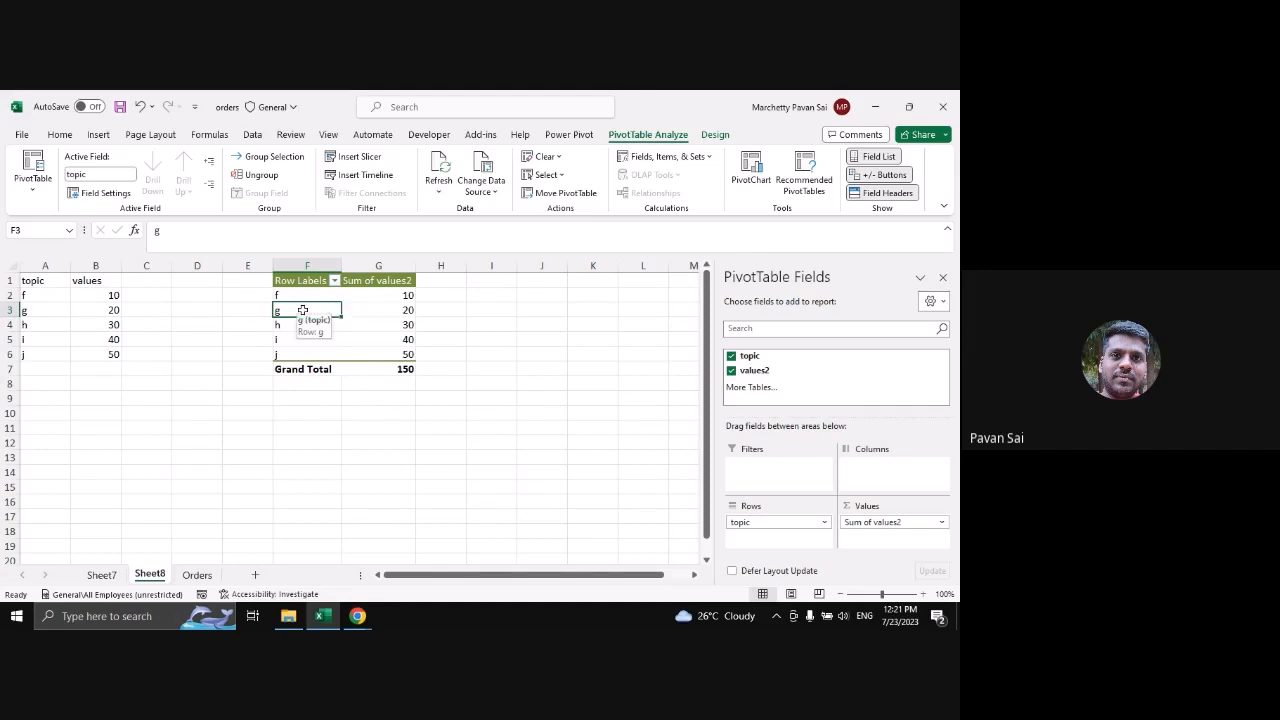
Review the pivot table's option for retaining deleted items, keeping None, and recheck the Row Labels filter items
{"action": "right_click", "coordinate": [303, 312]}
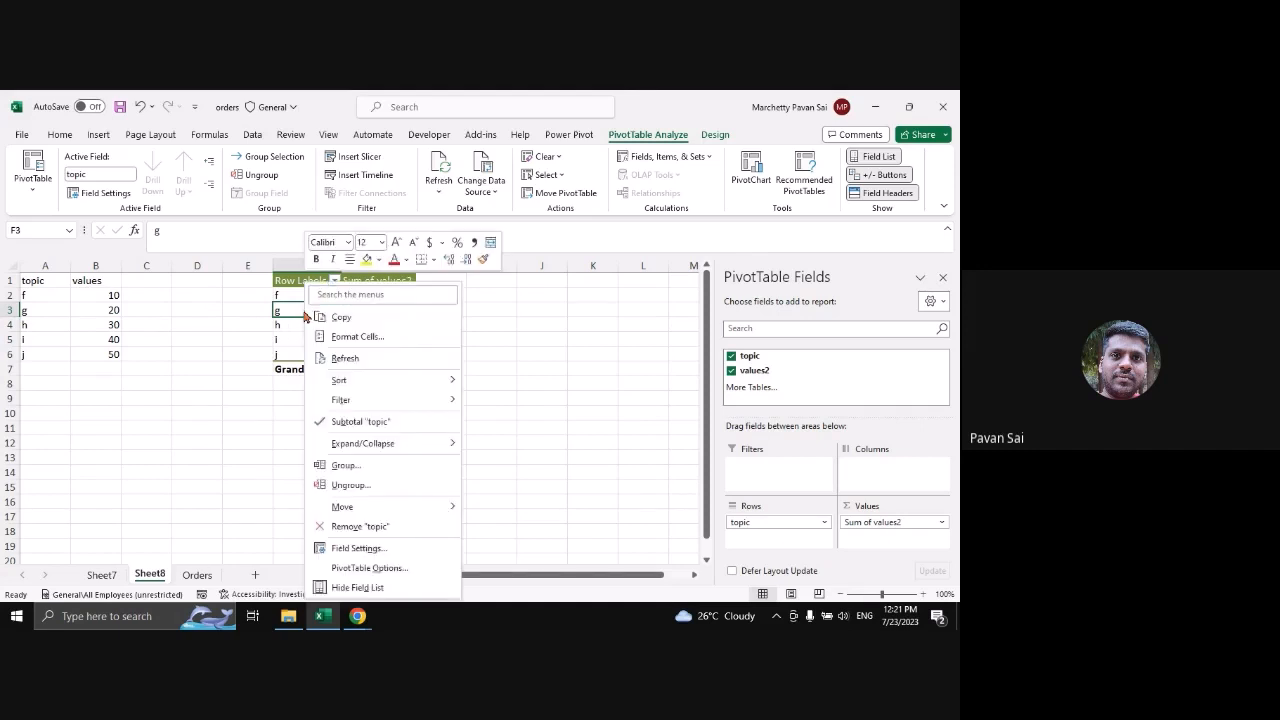
{"action": "left_click", "coordinate": [355, 568]}
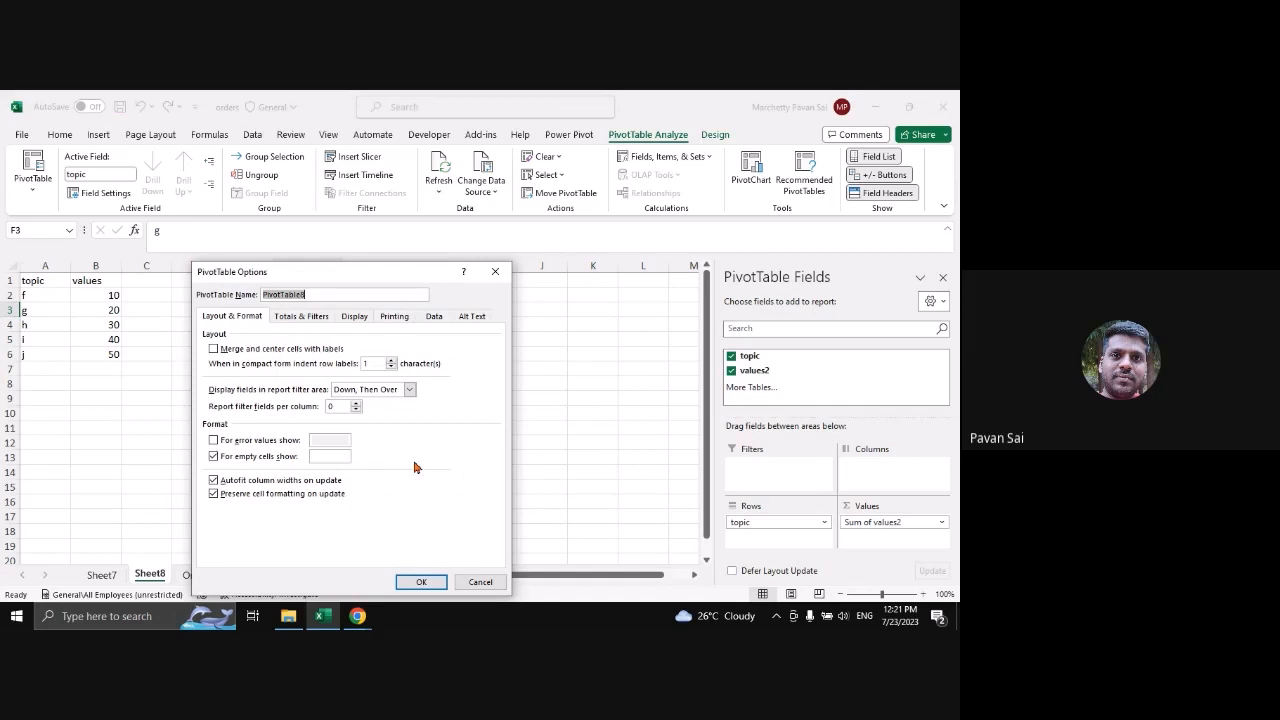
{"action": "left_click", "coordinate": [433, 316]}
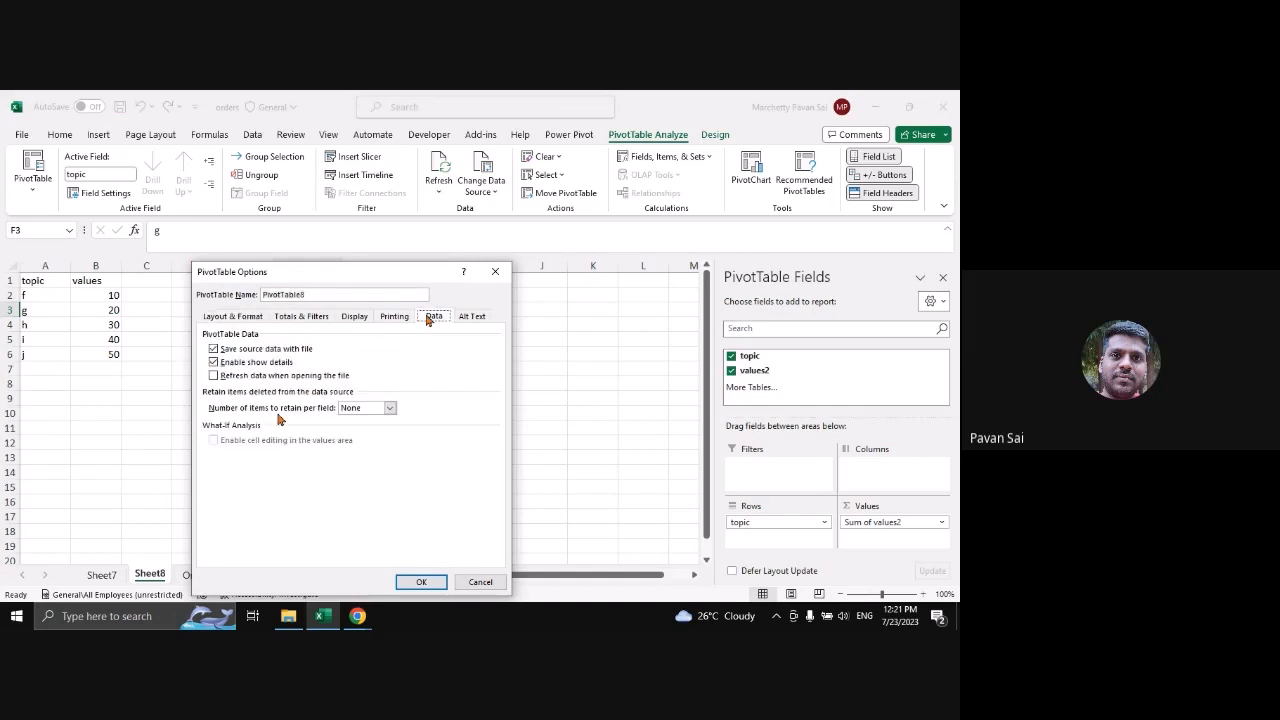
{"action": "left_click", "coordinate": [390, 408]}
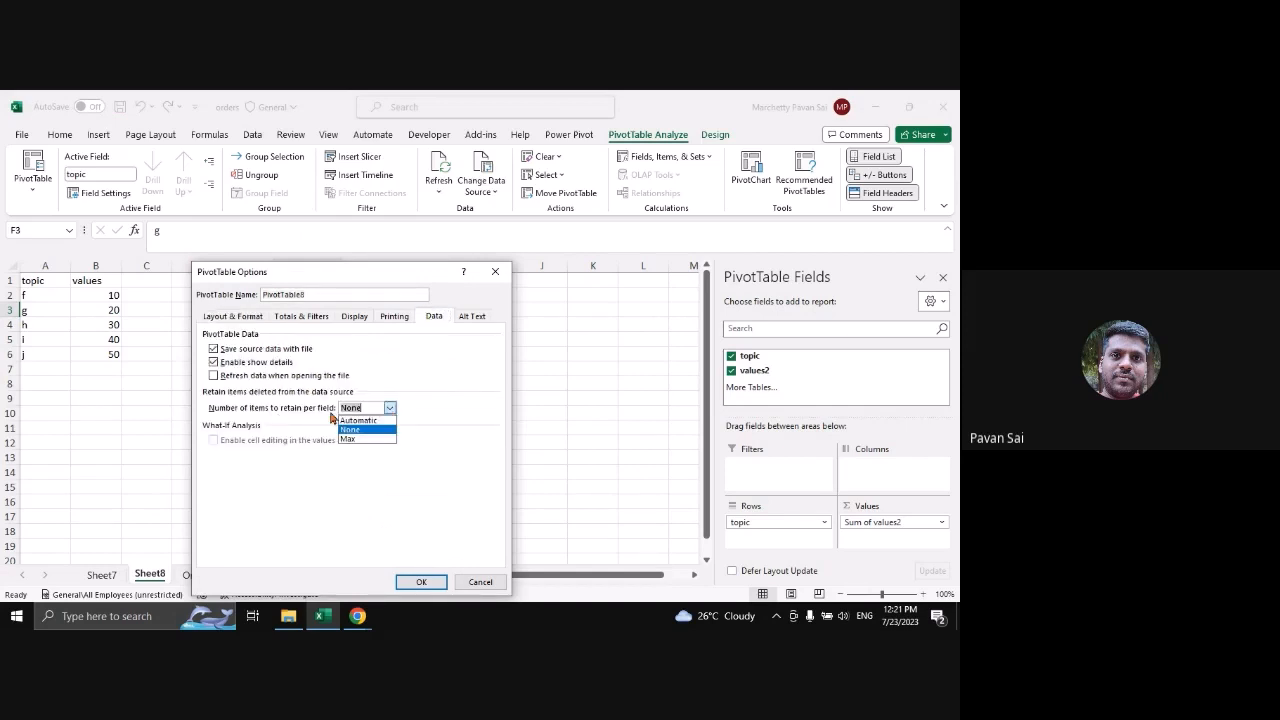
{"action": "left_click", "coordinate": [364, 430]}
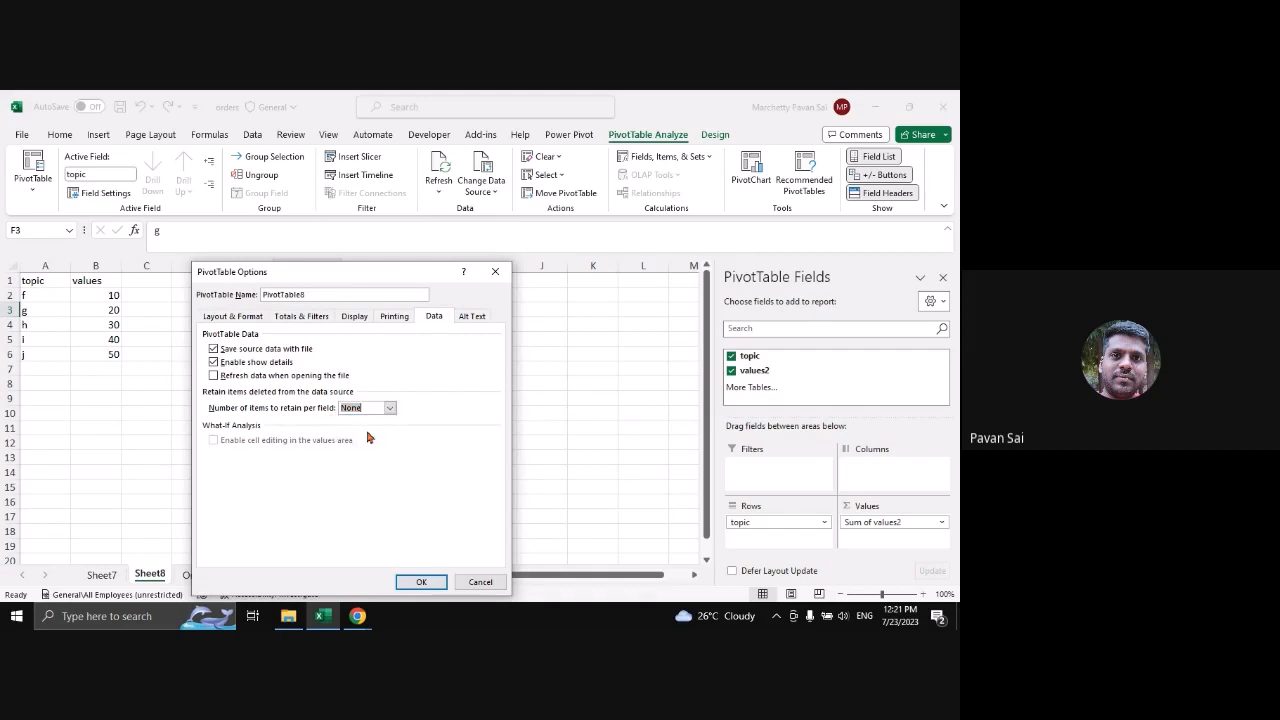
{"action": "key", "text": "Return"}
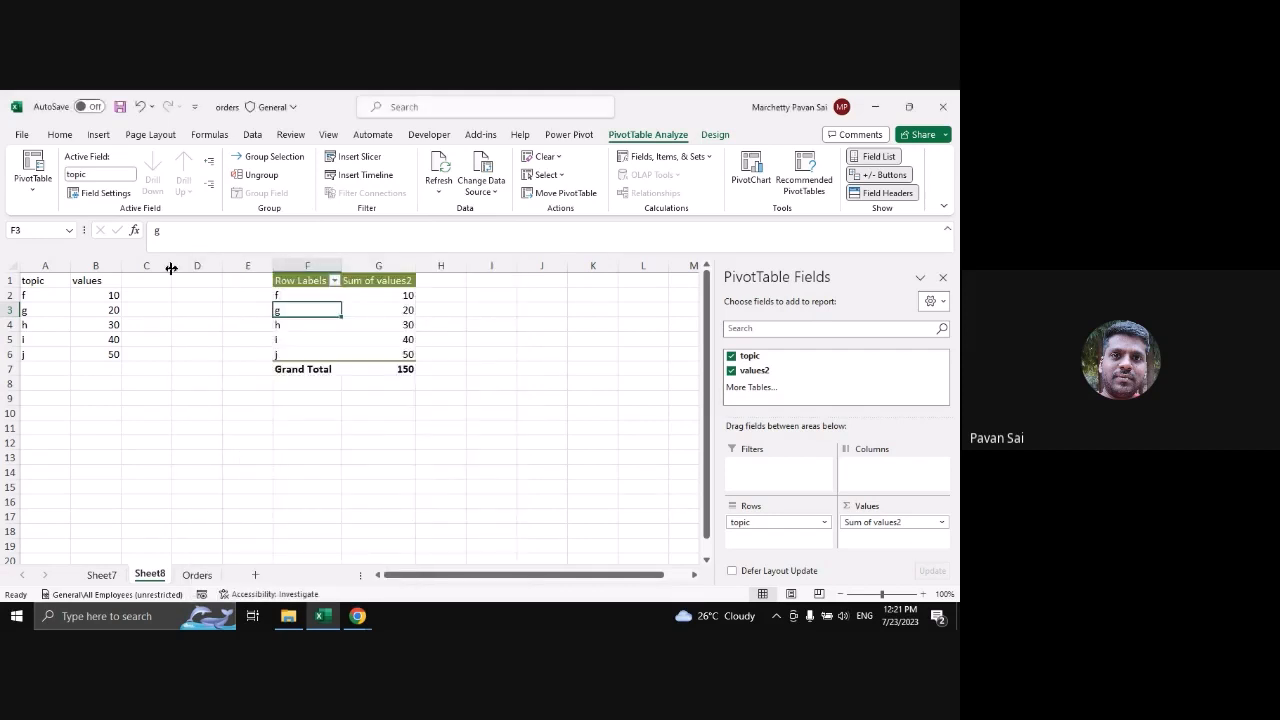
{"action": "key", "text": "alt+Down"}
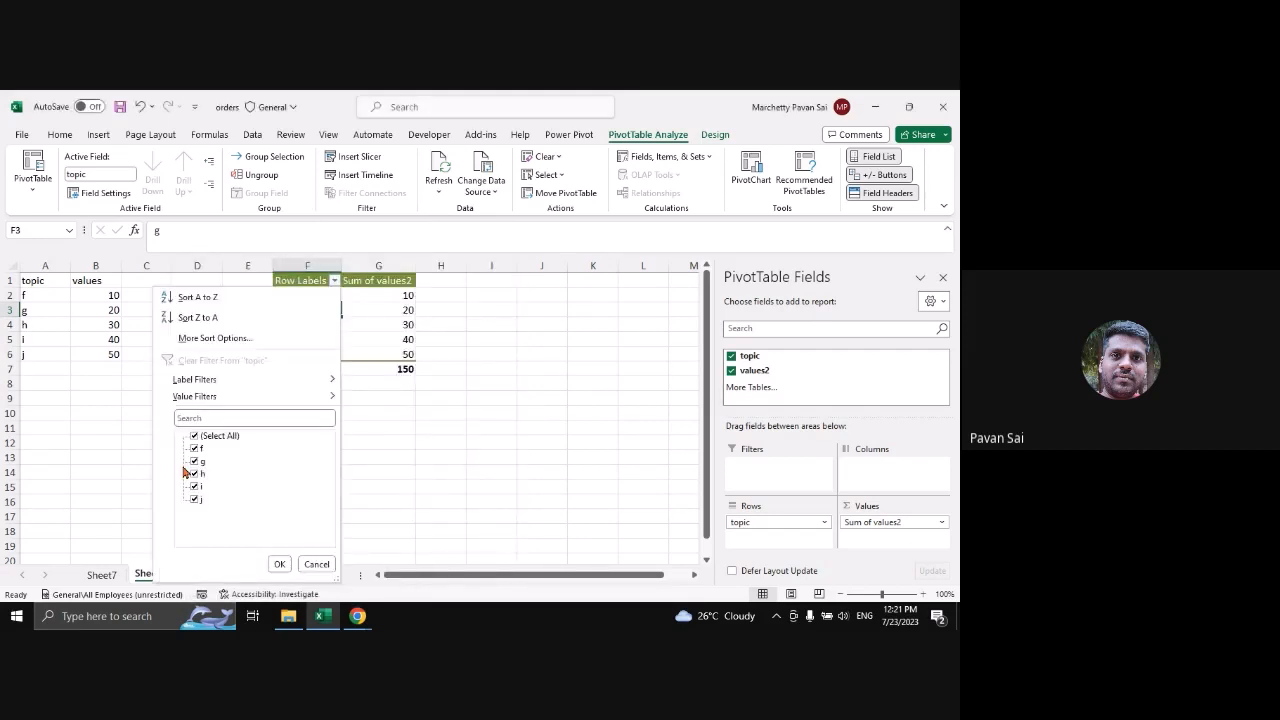
{"action": "left_click", "coordinate": [308, 567]}
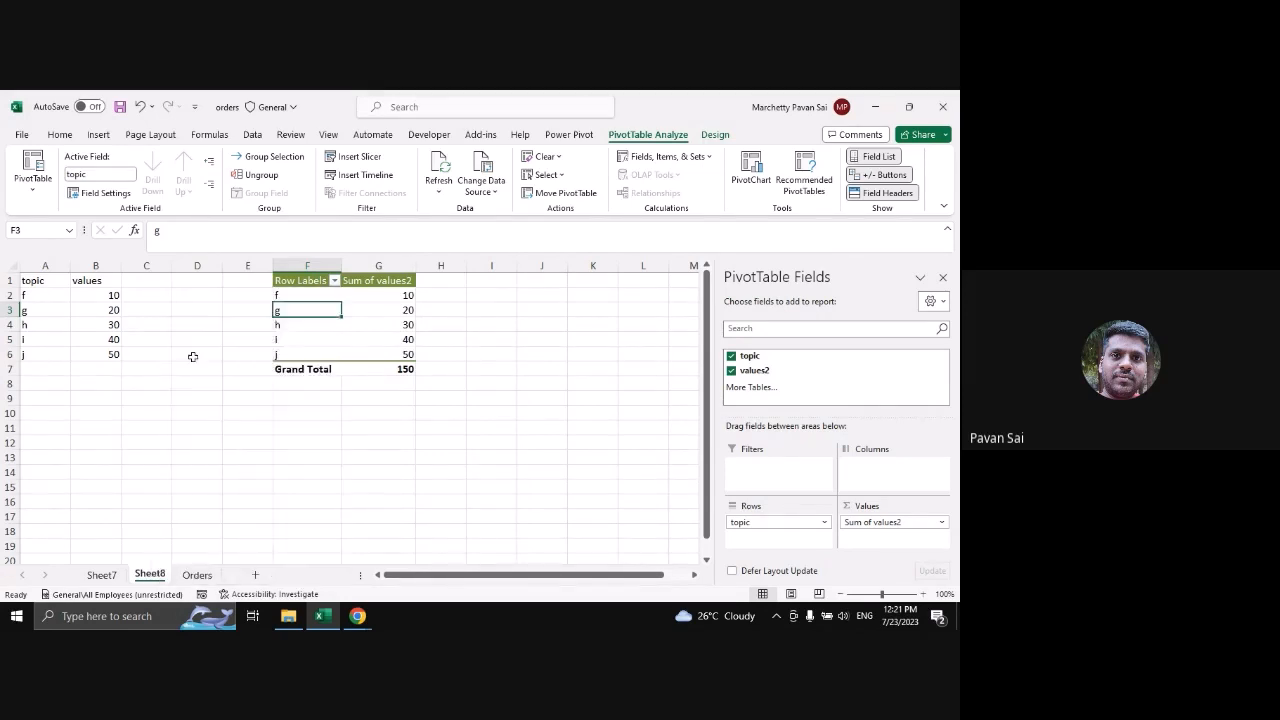
Copy the range A1:L13 from the Orders sheet and paste it into a new worksheet
{"action": "left_click", "coordinate": [196, 574]}
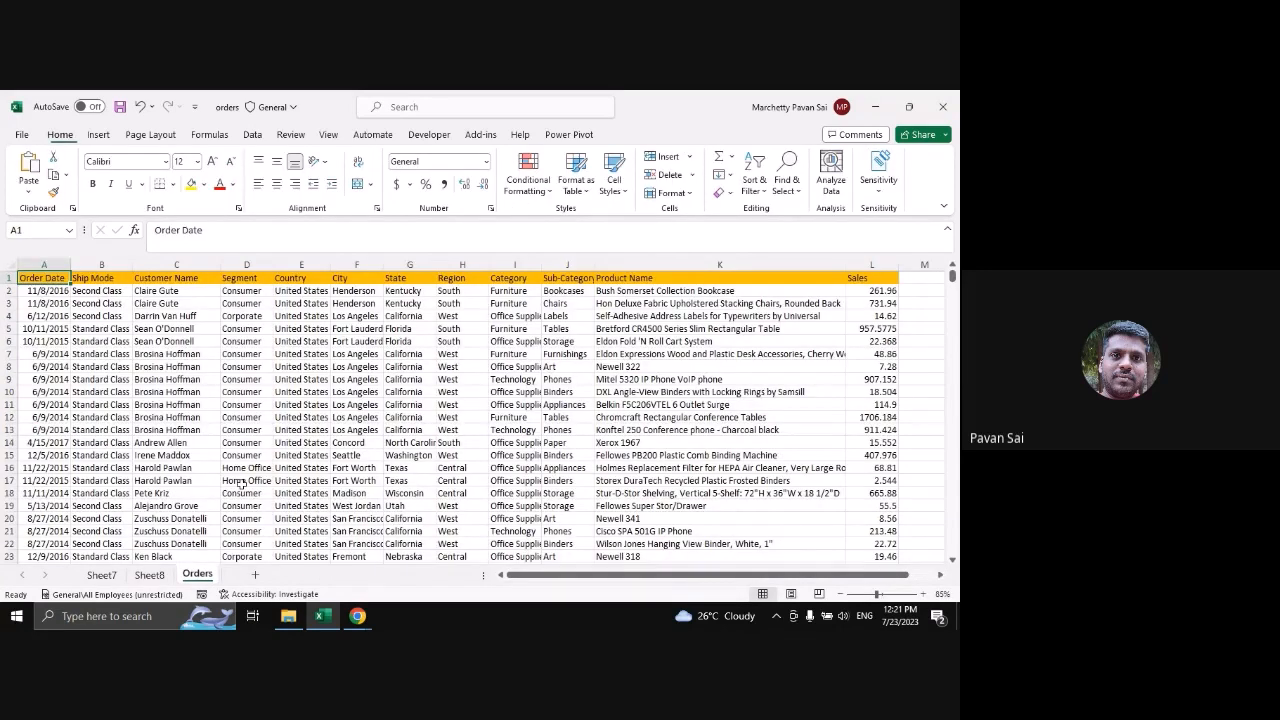
{"action": "left_click_drag", "start_coordinate": [22, 280], "coordinate": [865, 431]}
{"action": "key", "text": "ctrl+c"}
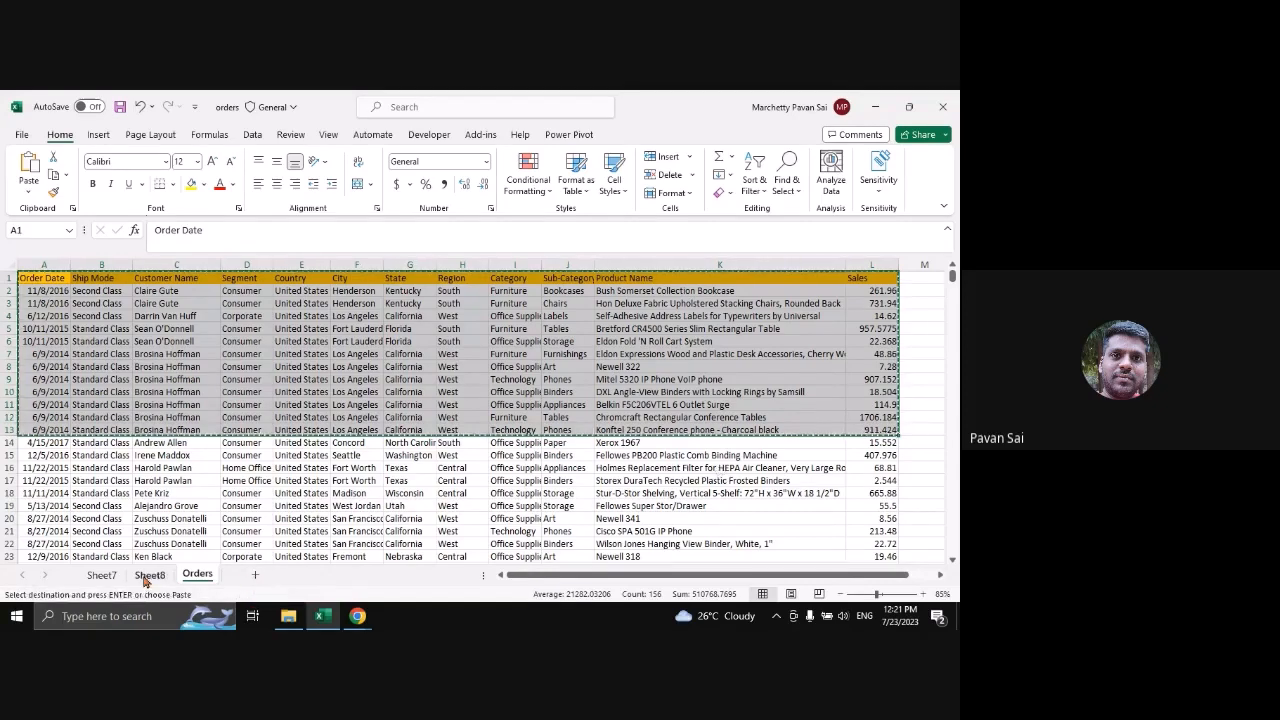
{"action": "left_click", "coordinate": [255, 574]}
{"action": "key", "text": "ctrl+v"}
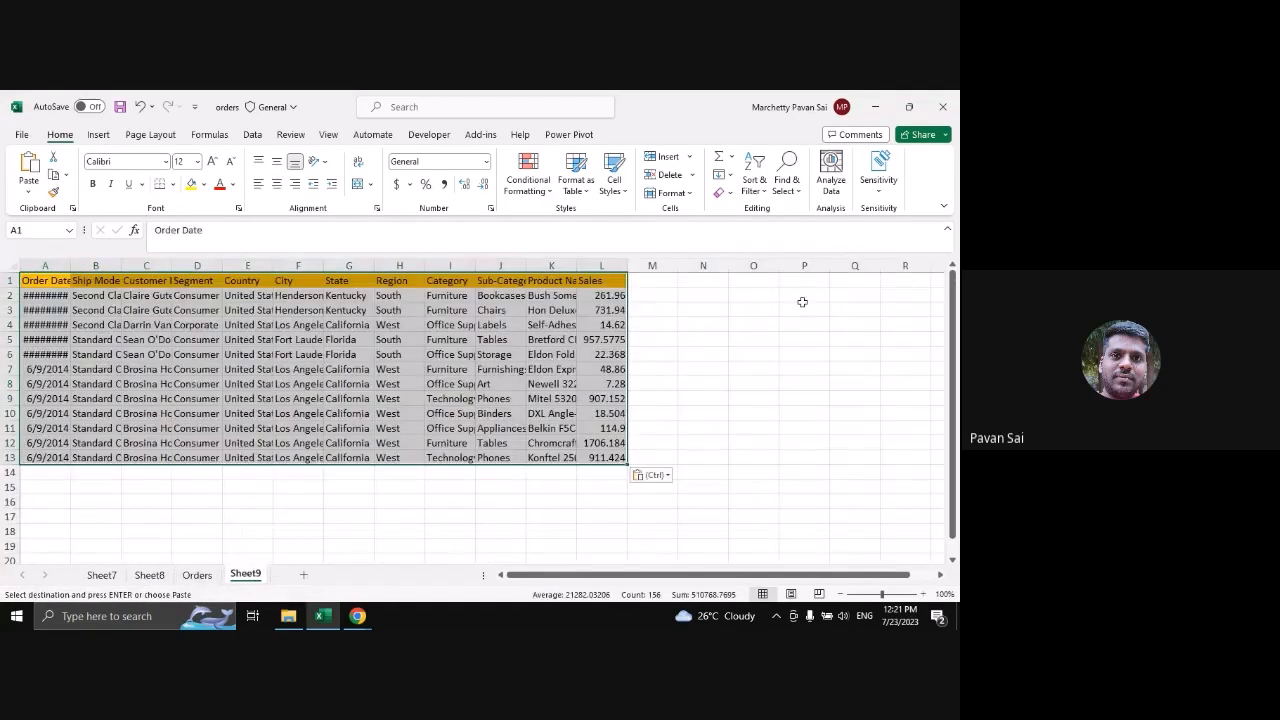
Create a PivotTable from the pasted range A1:L13, placed in the existing worksheet at cell O1
{"action": "left_click", "coordinate": [98, 134]}
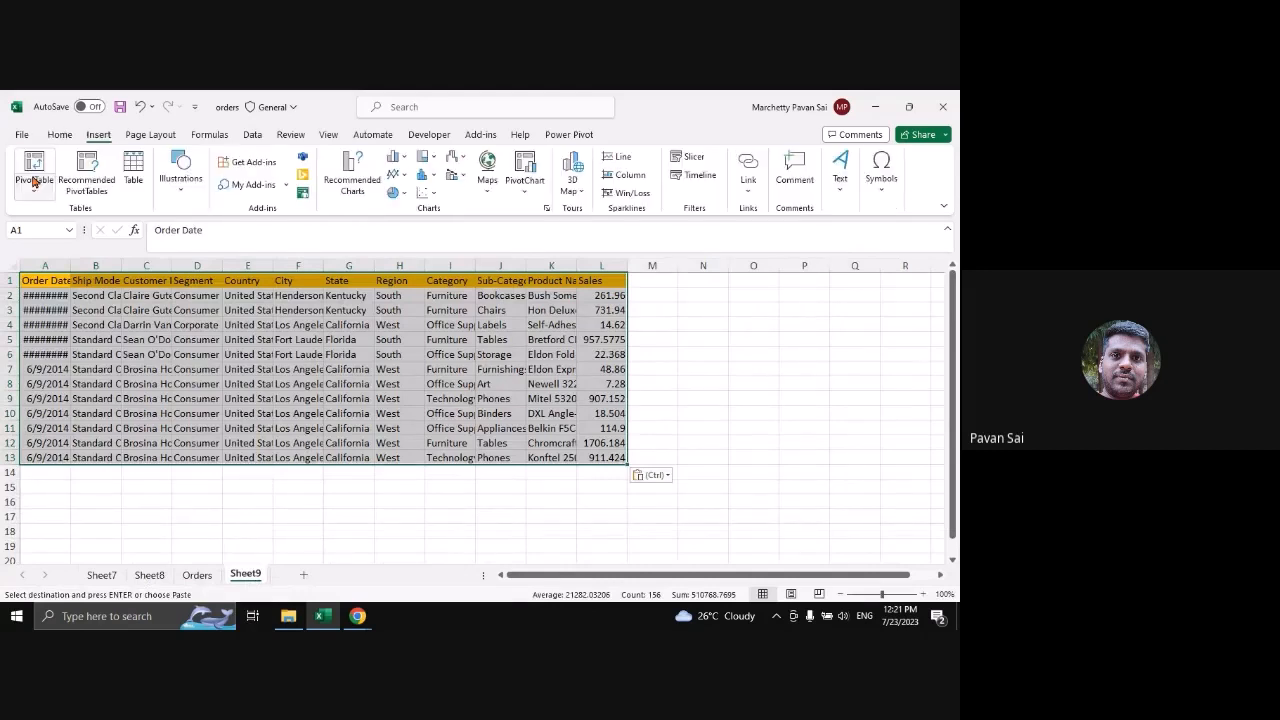
{"action": "left_click", "coordinate": [33, 172]}
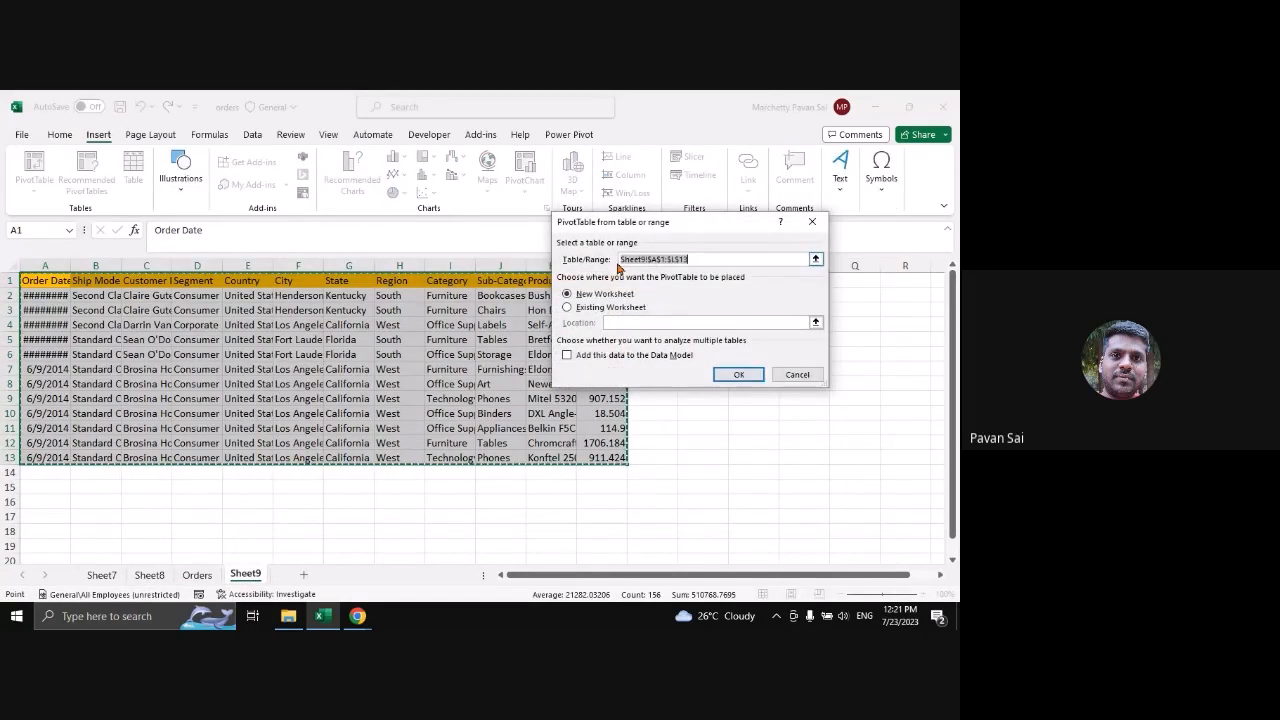
{"action": "left_click", "coordinate": [622, 315]}
{"action": "left_click_drag", "start_coordinate": [684, 221], "coordinate": [452, 206]}
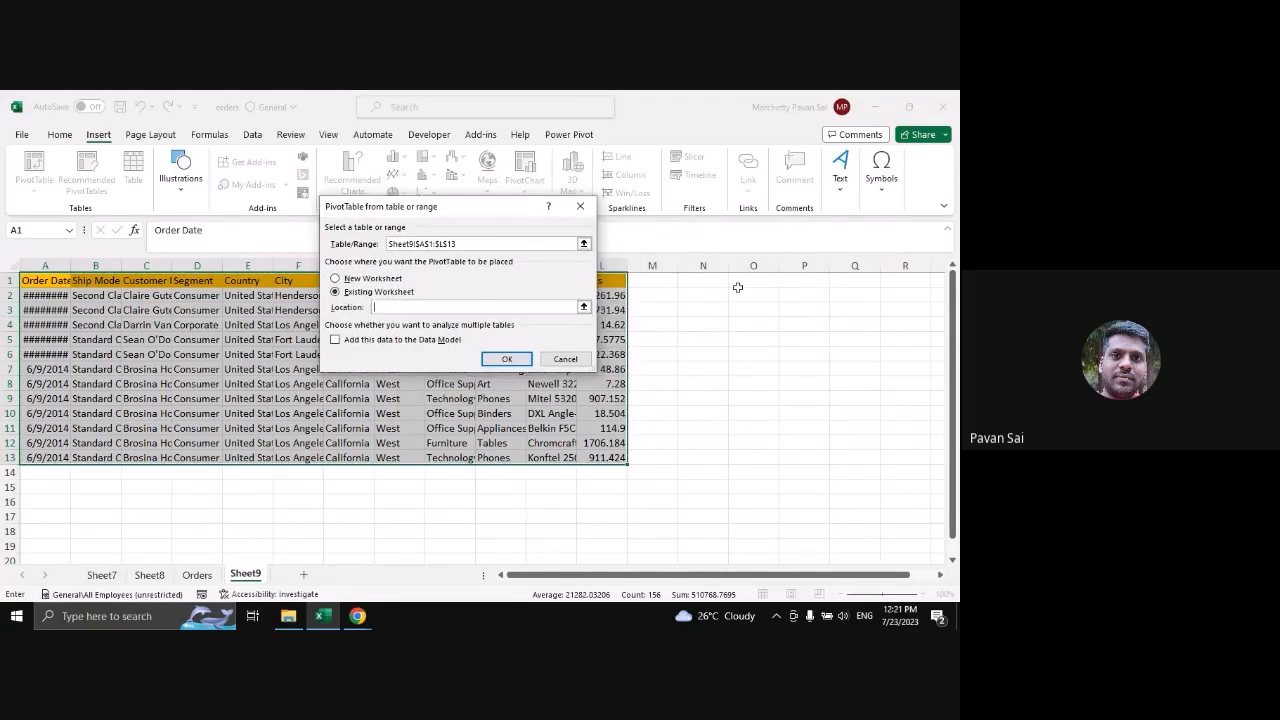
{"action": "left_click", "coordinate": [750, 282]}
{"action": "left_click", "coordinate": [506, 359]}
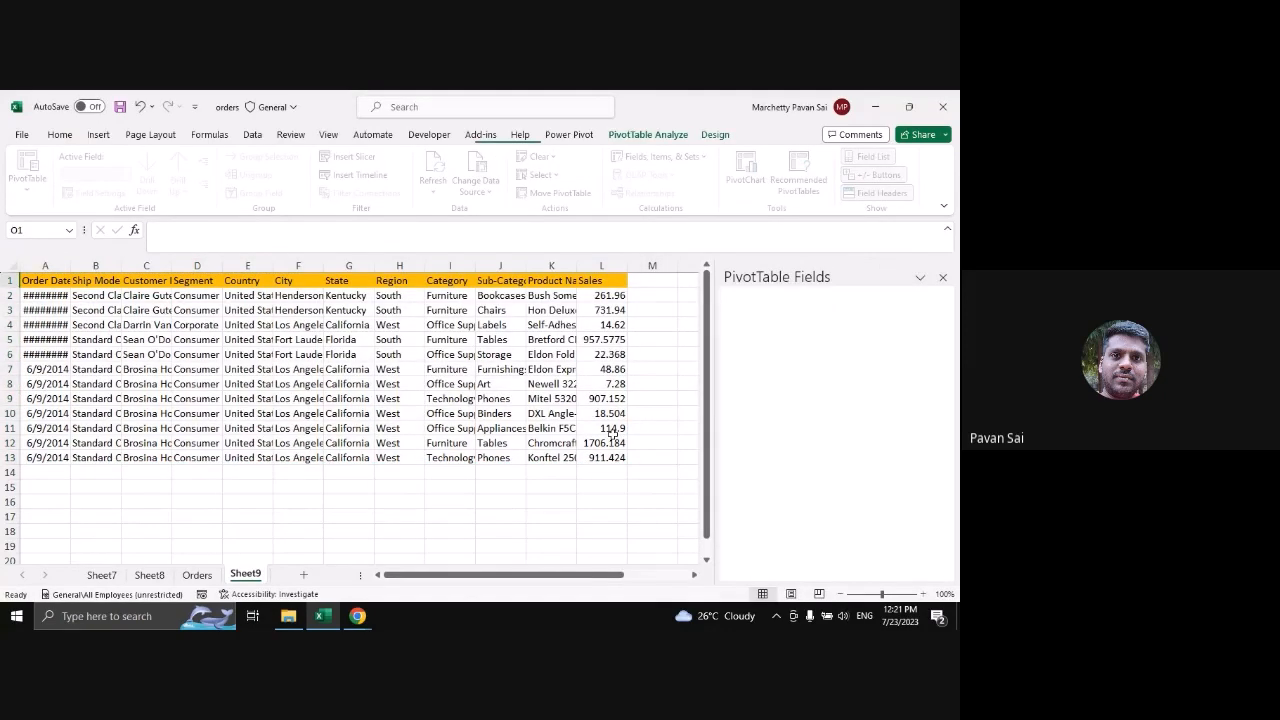
Add Segment to the rows and Sales to the values of the new pivot table
{"action": "left_click_drag", "start_coordinate": [575, 579], "coordinate": [658, 582]}
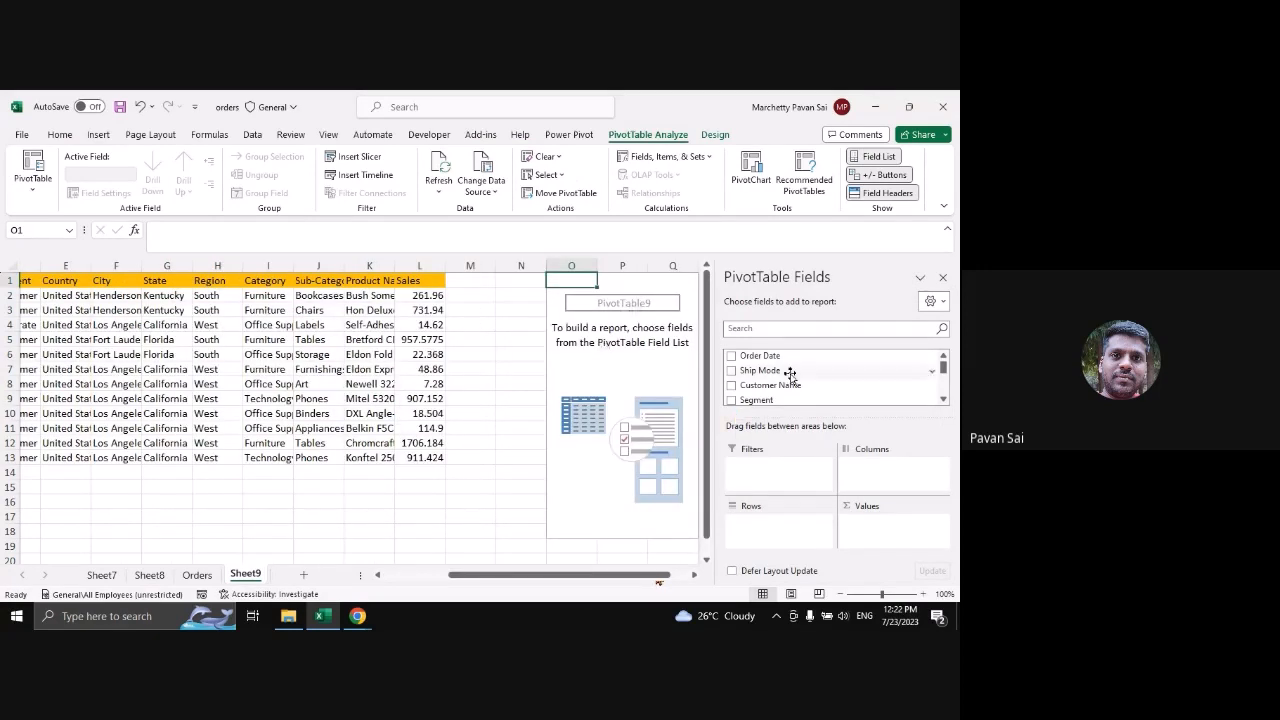
{"action": "scroll", "coordinate": [791, 380], "scroll_direction": "down", "scroll_amount": 1}
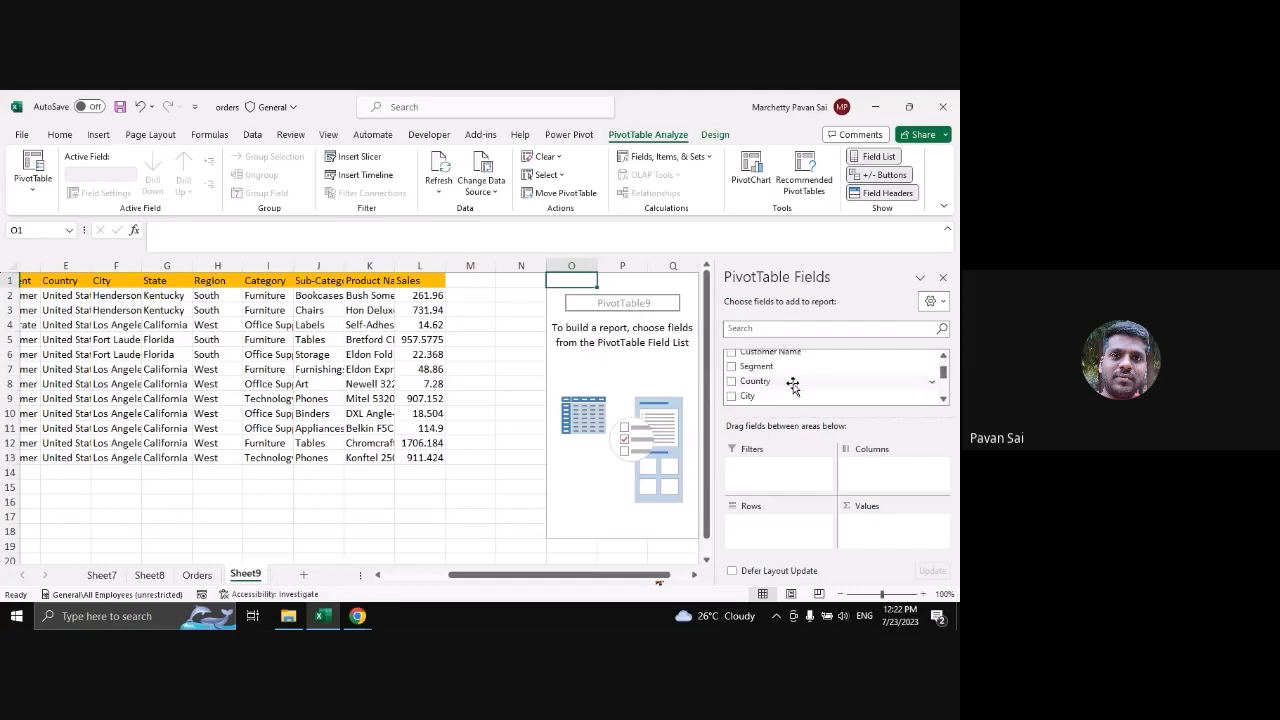
{"action": "left_click_drag", "start_coordinate": [779, 367], "coordinate": [780, 525]}
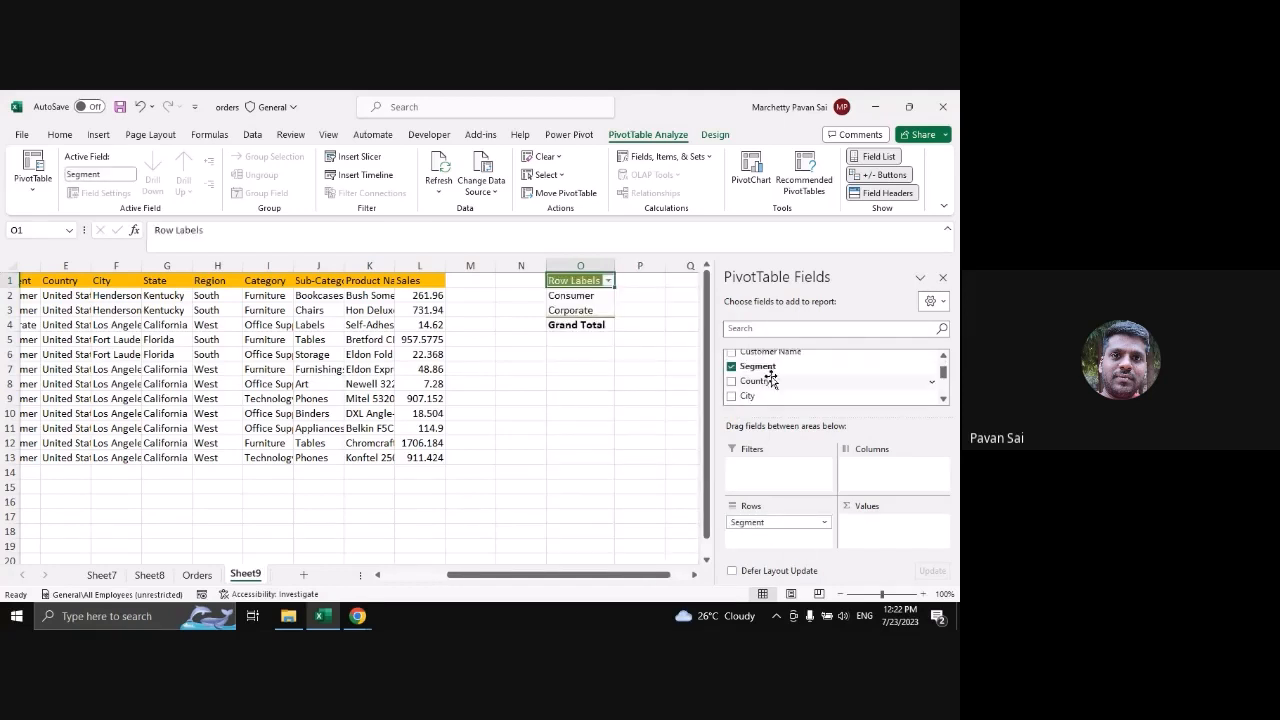
{"action": "scroll", "coordinate": [786, 395], "scroll_direction": "down", "scroll_amount": 3}
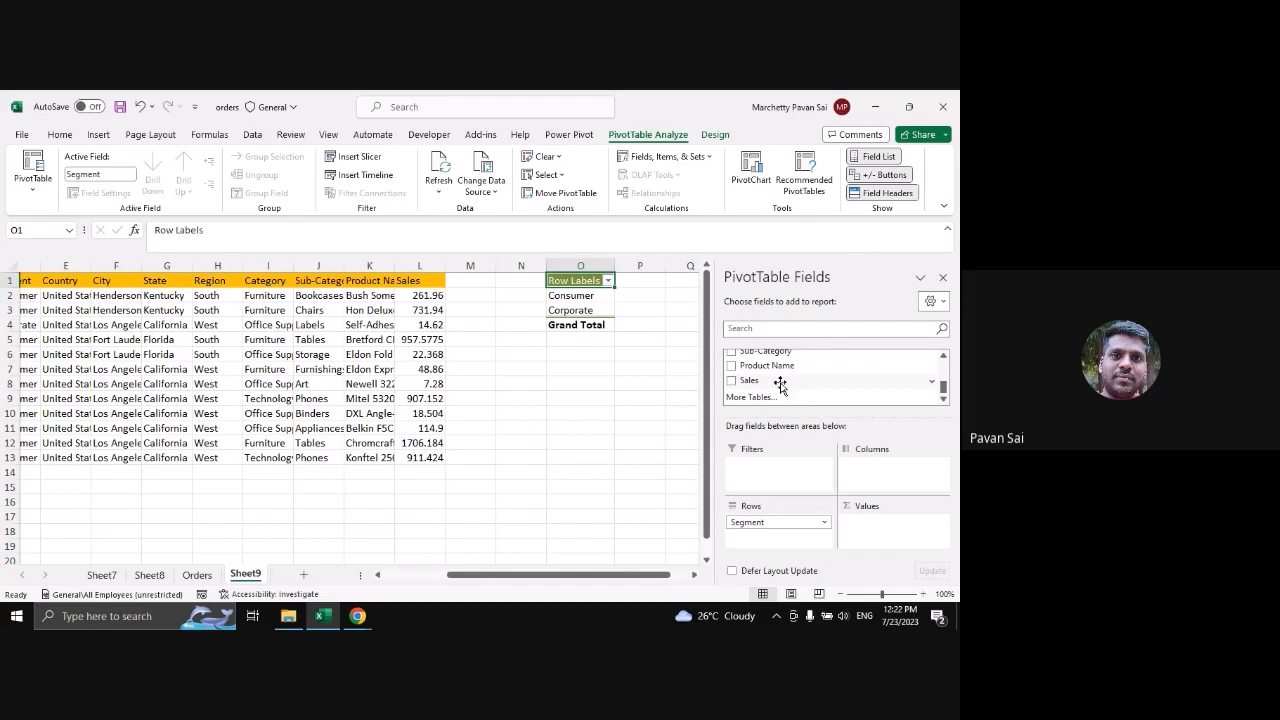
{"action": "left_click_drag", "start_coordinate": [782, 381], "coordinate": [878, 530]}
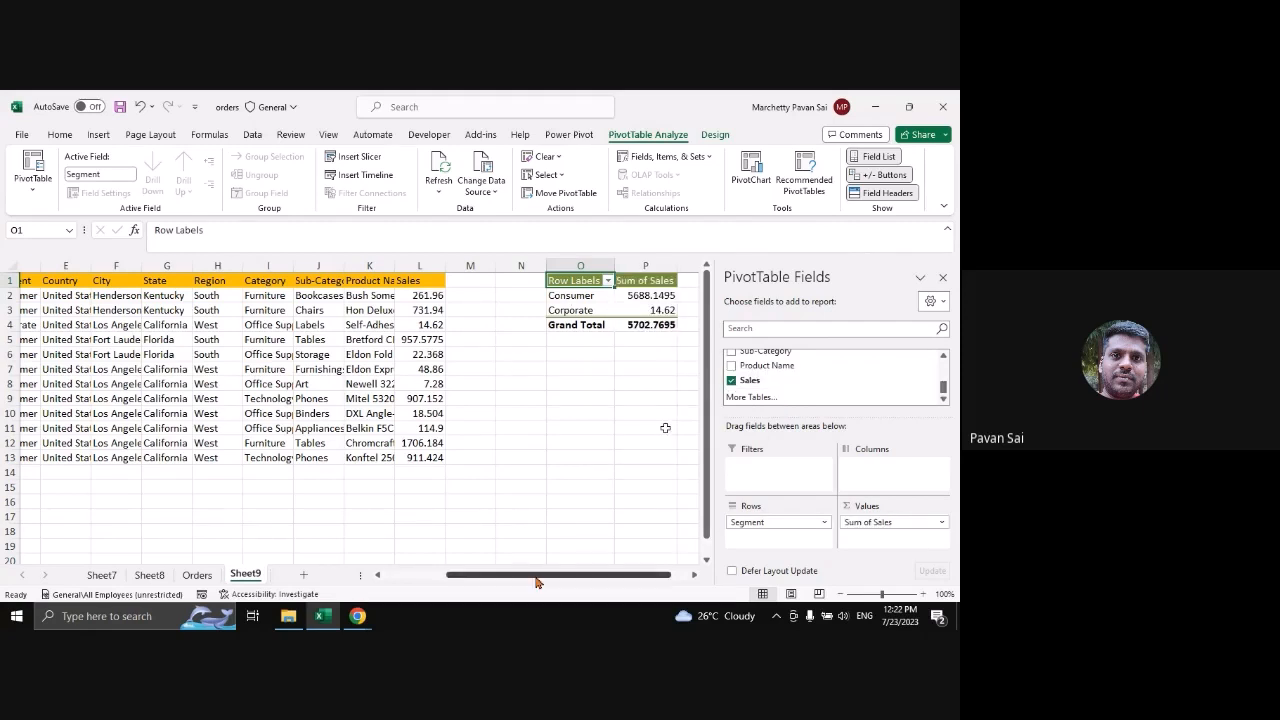
Autofit the Segment column D of the source data and close the PivotTable field list
{"action": "left_click_drag", "start_coordinate": [481, 574], "coordinate": [419, 574]}
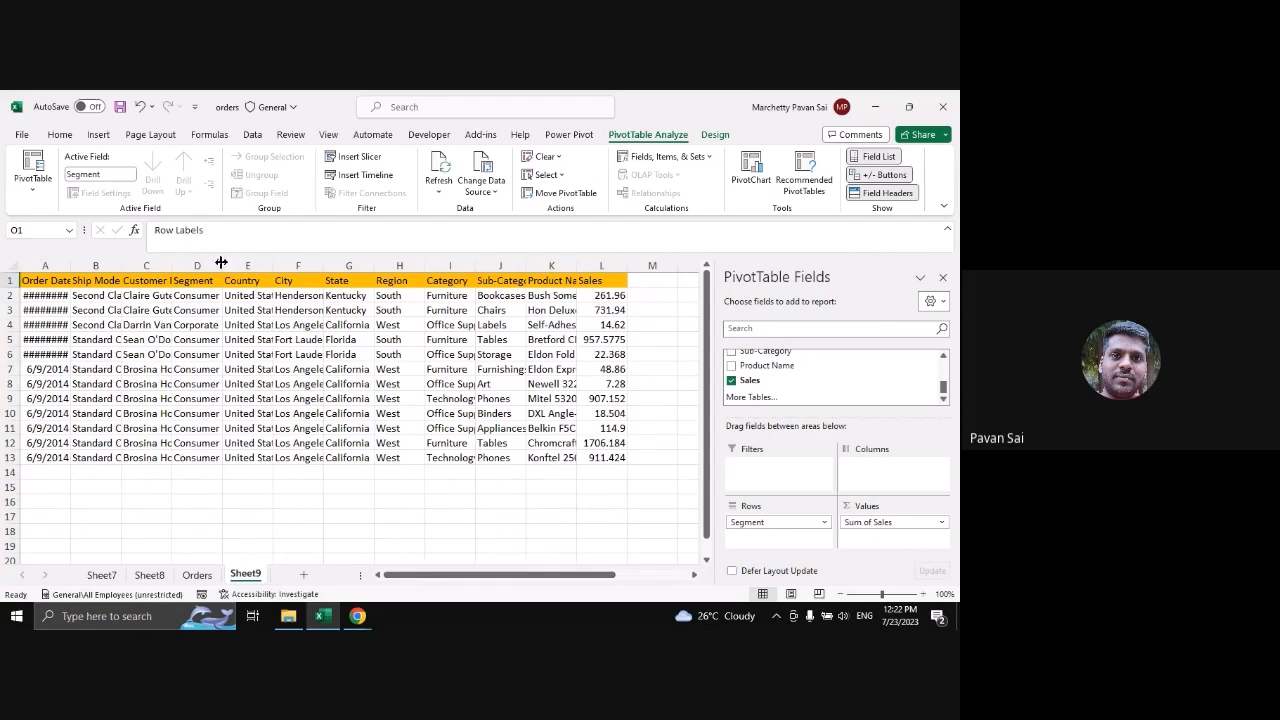
{"action": "double_click", "coordinate": [221, 262]}
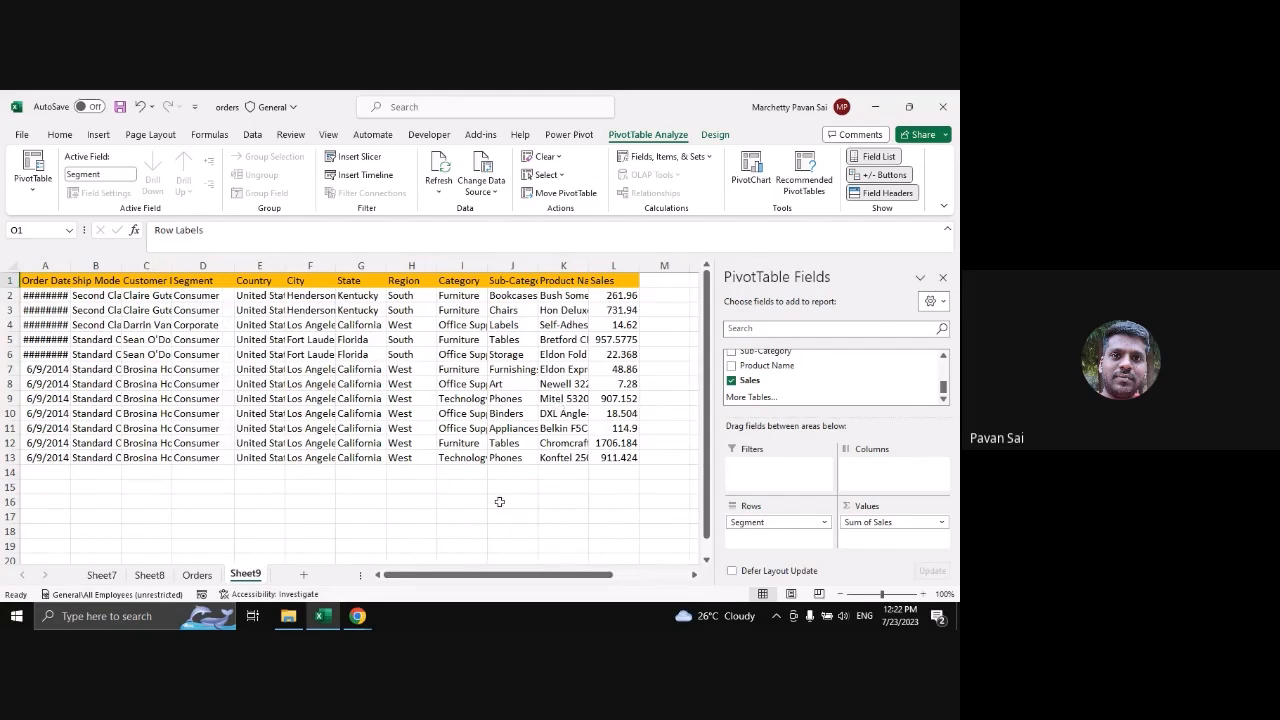
{"action": "left_click", "coordinate": [942, 277]}
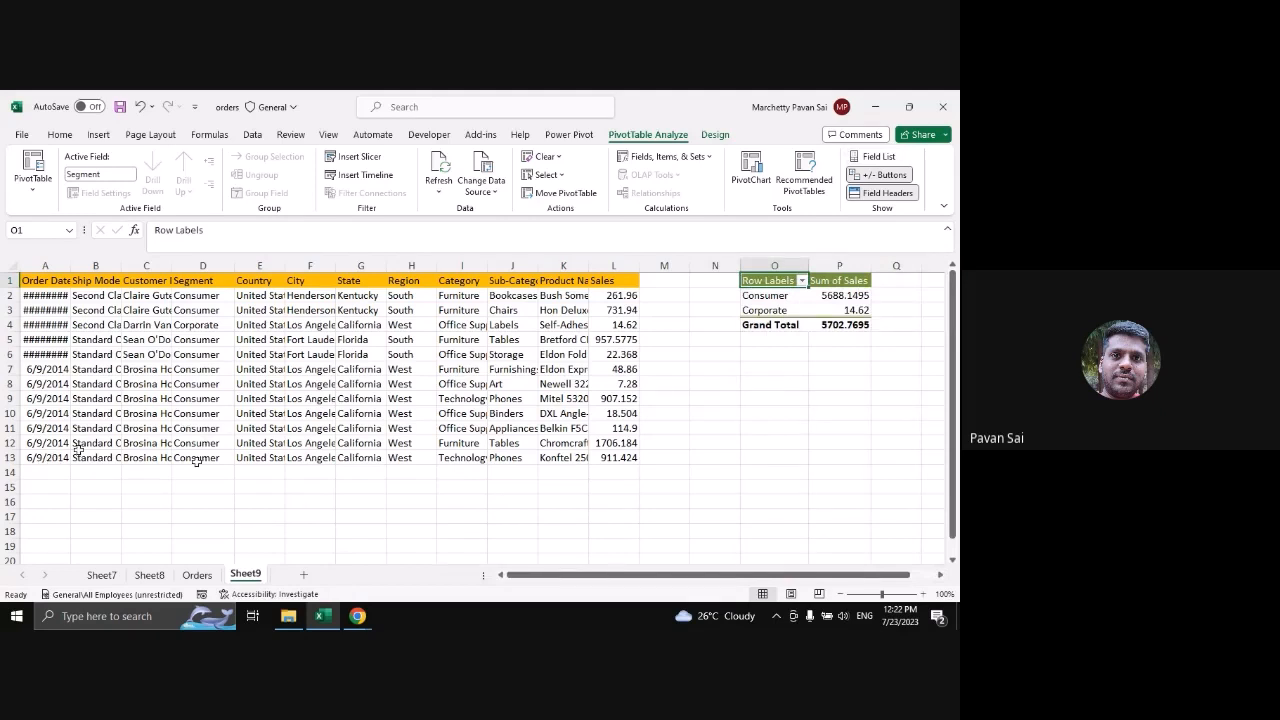
Fill the row 12 record down through row 15 across columns A to L of the source data
{"action": "left_click_drag", "start_coordinate": [59, 445], "coordinate": [616, 490]}
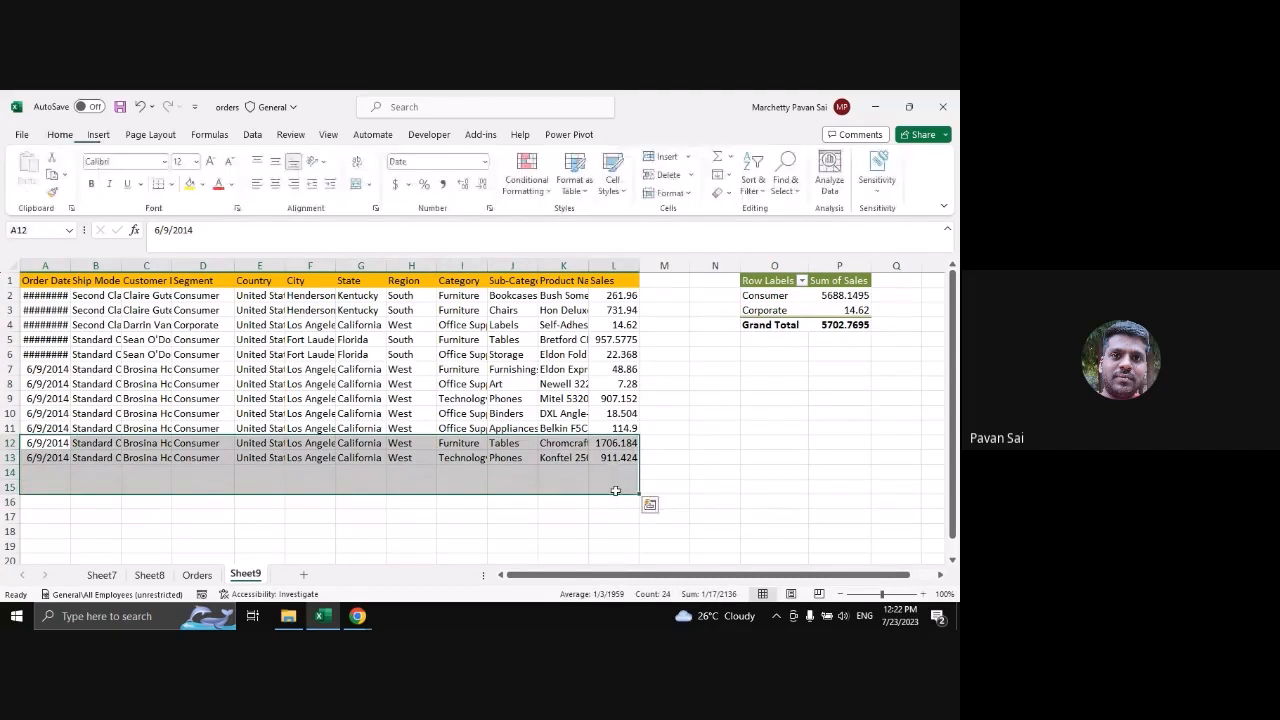
{"action": "key", "text": "ctrl+d"}
{"action": "key", "text": "ctrl+q"}
Change the Segment values in cells D14 and D15 to Home
{"action": "double_click", "coordinate": [190, 474]}
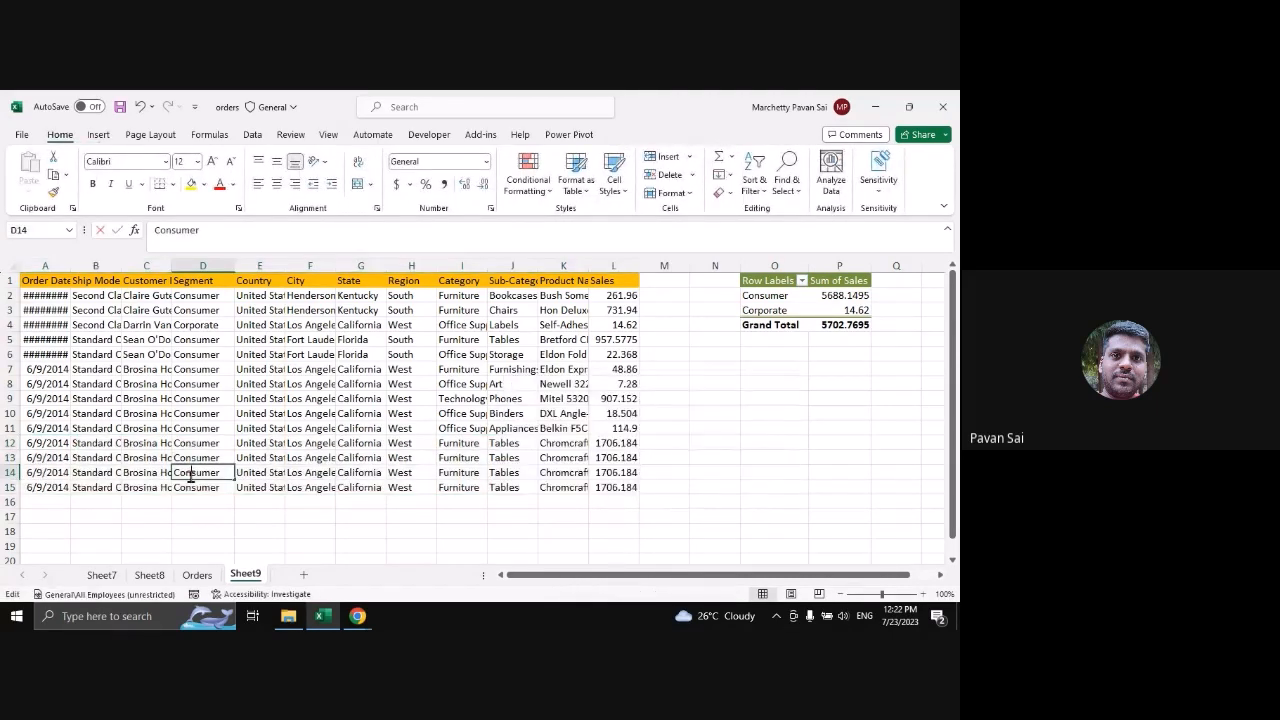
{"action": "double_click", "coordinate": [190, 474]}
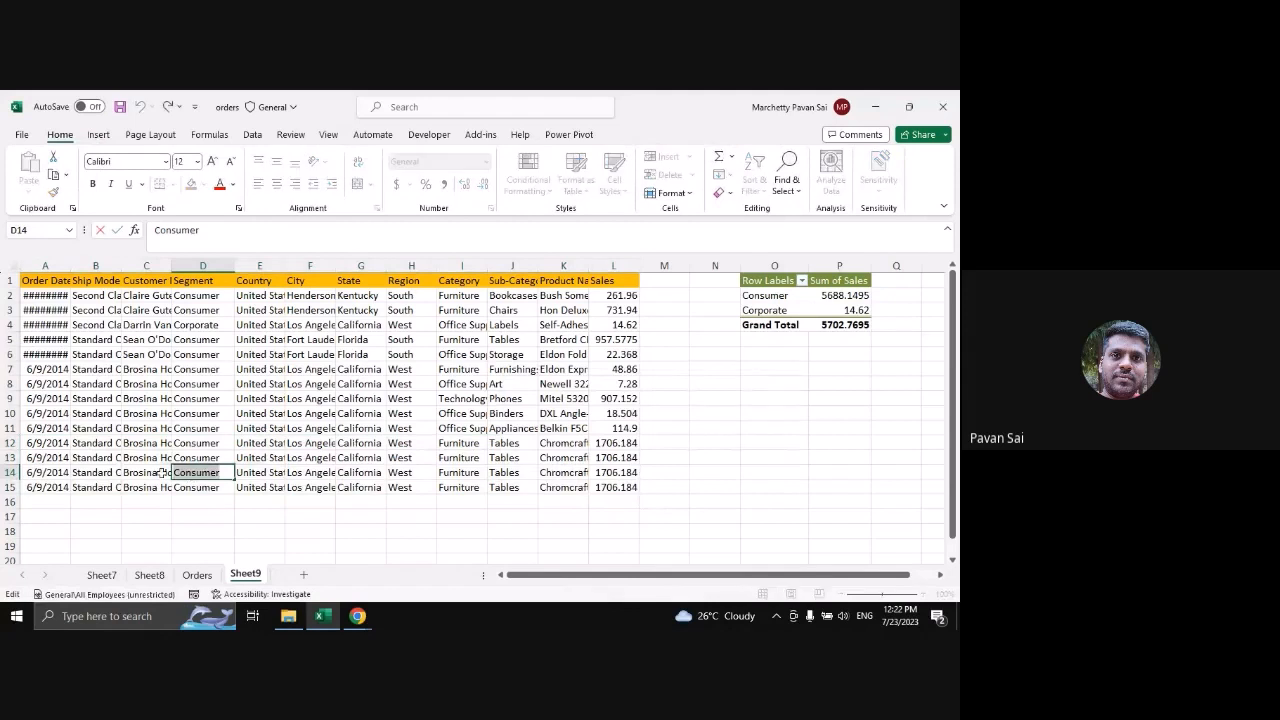
{"action": "type", "text": "Home"}
{"action": "key", "text": "Return"}
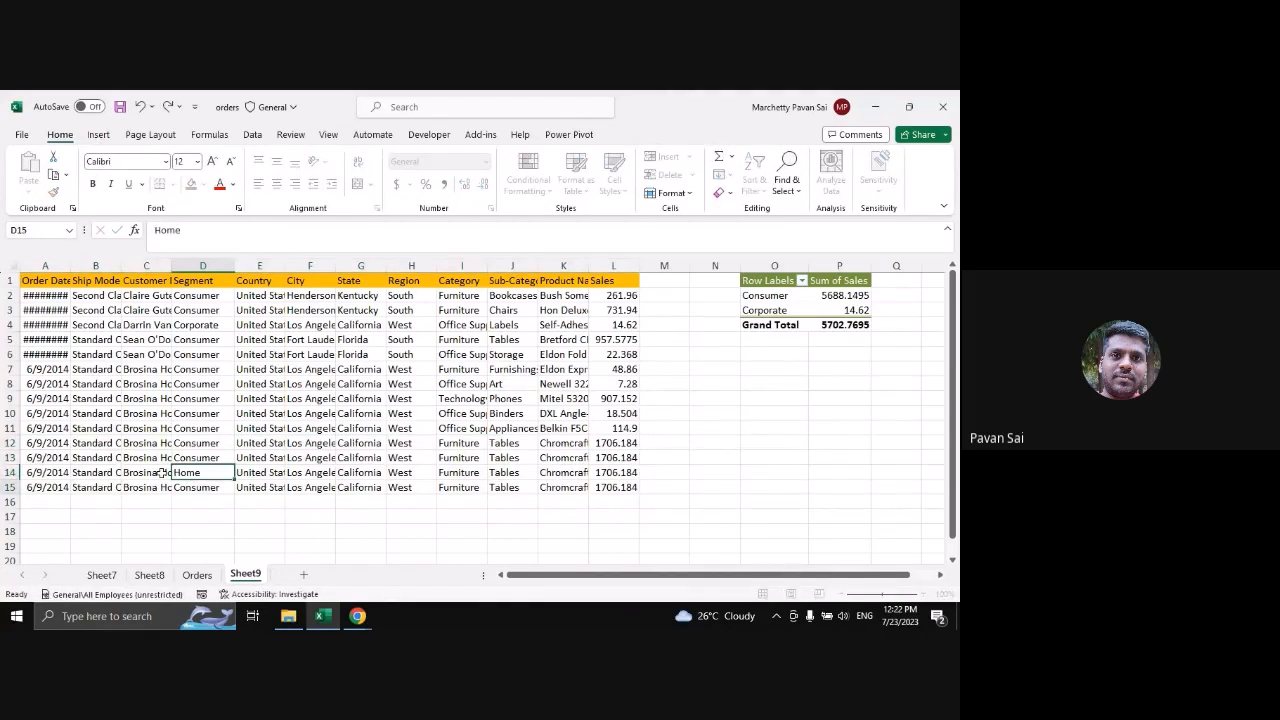
{"action": "type", "text": "h"}
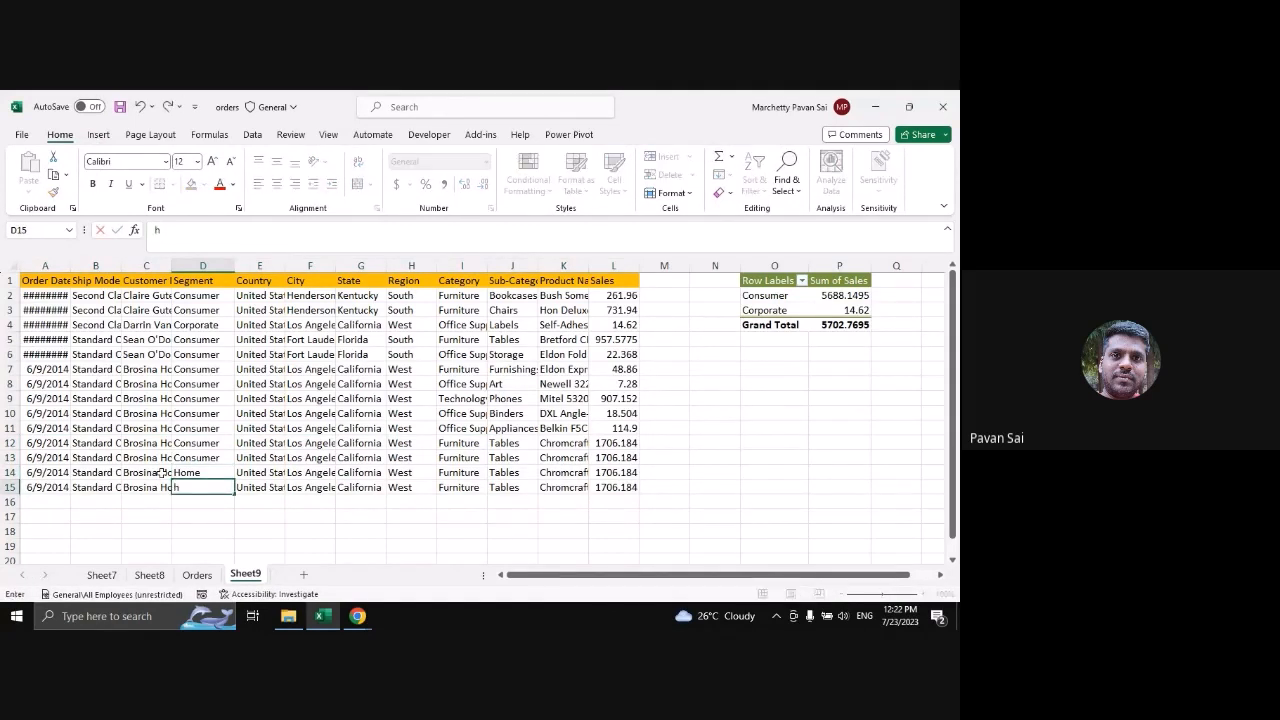
{"action": "type", "text": "ome"}
{"action": "left_click", "coordinate": [190, 474]}
Refresh the Segment by Sales pivot table
{"action": "left_click", "coordinate": [782, 296]}
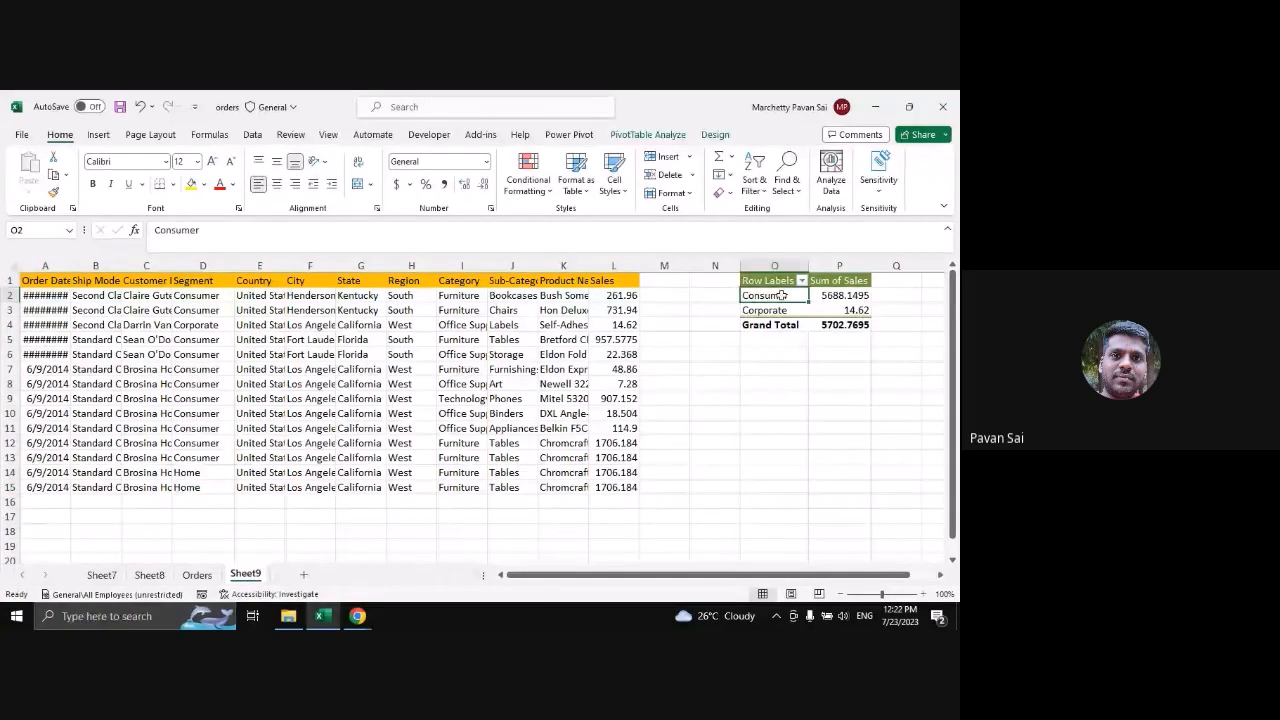
{"action": "right_click", "coordinate": [782, 296]}
{"action": "left_click", "coordinate": [823, 359]}
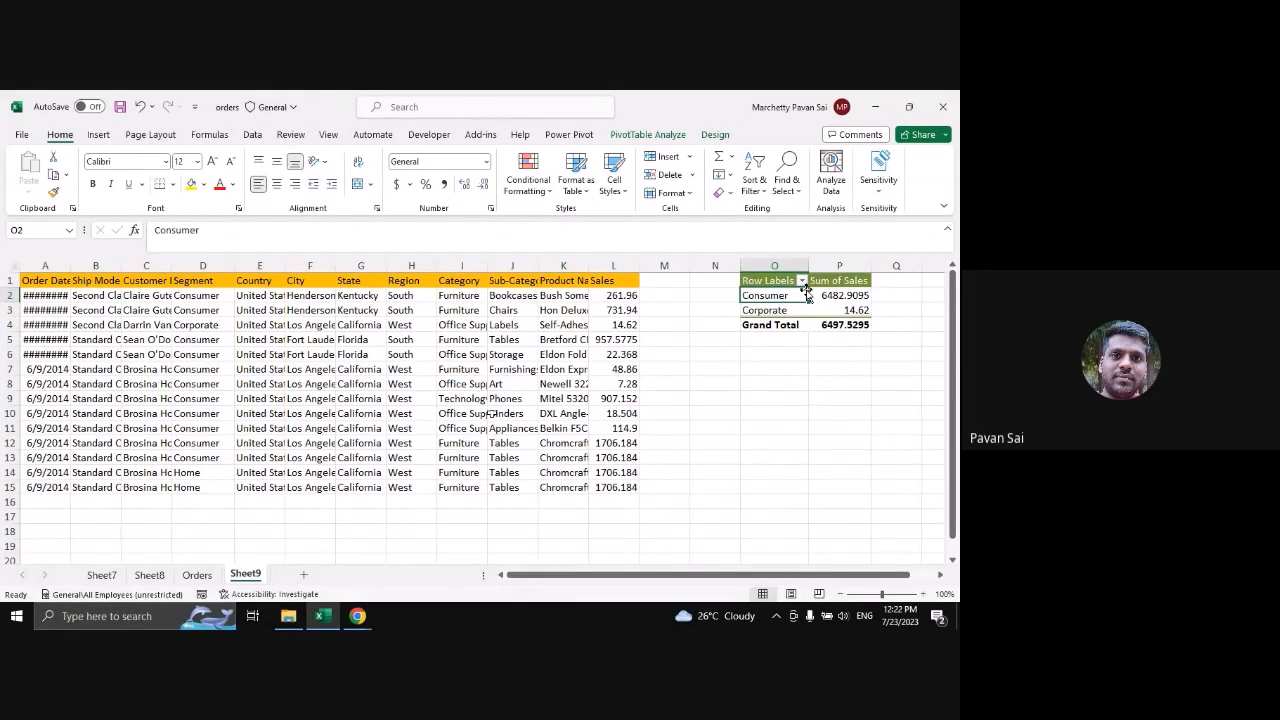
Change the pivot table's data source to the range A1:L15 on Sheet9 and select its Home row
{"action": "left_click", "coordinate": [647, 134]}
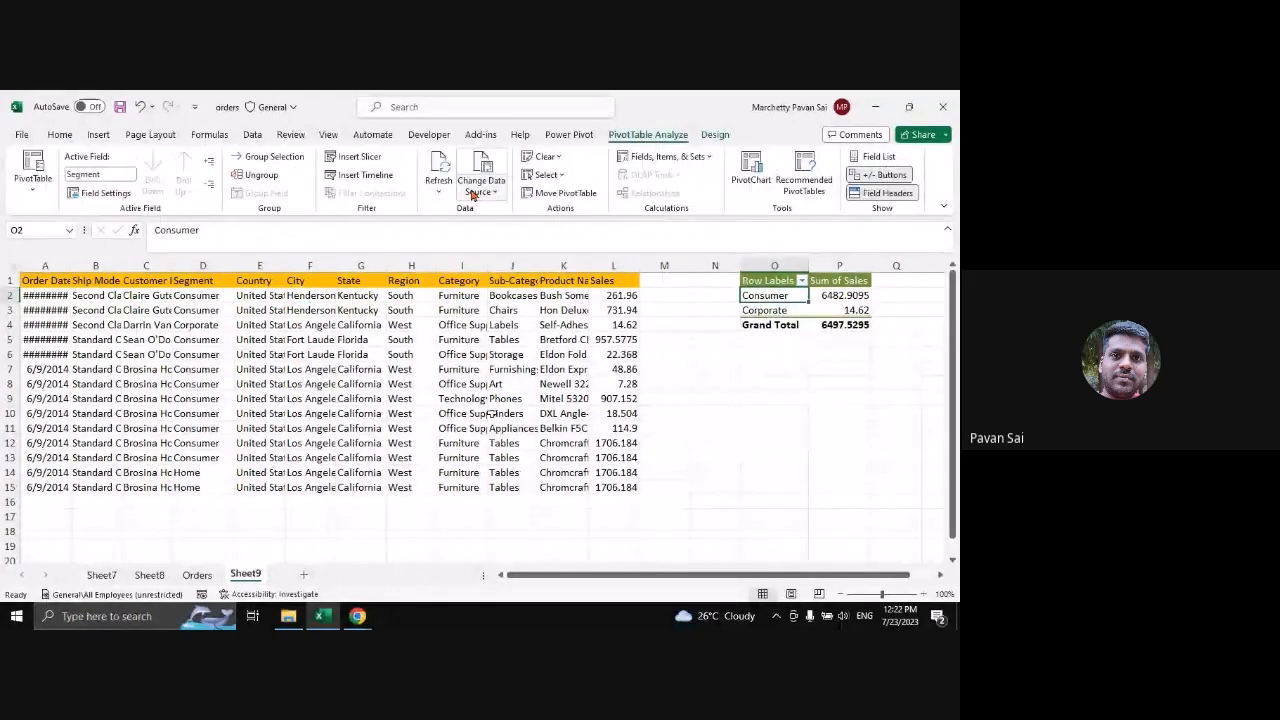
{"action": "left_click", "coordinate": [477, 190]}
{"action": "left_click", "coordinate": [505, 213]}
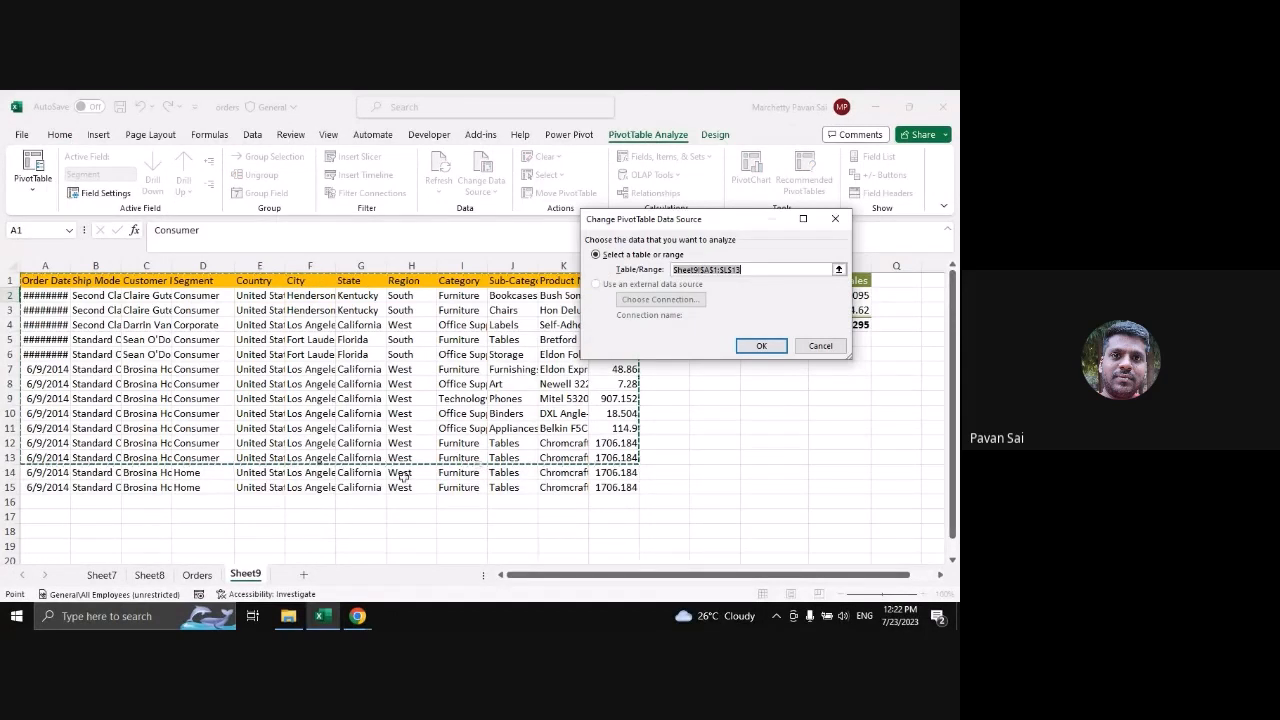
{"action": "left_click", "coordinate": [838, 270]}
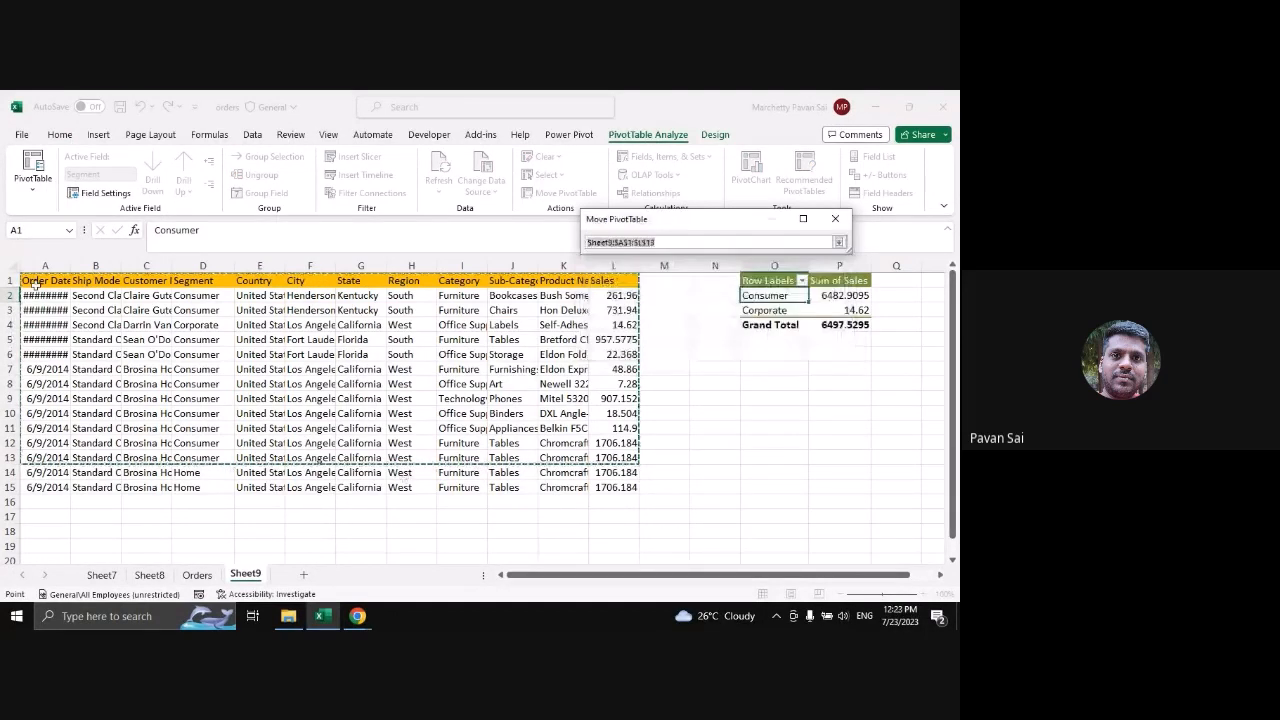
{"action": "left_click_drag", "start_coordinate": [35, 284], "coordinate": [630, 490]}
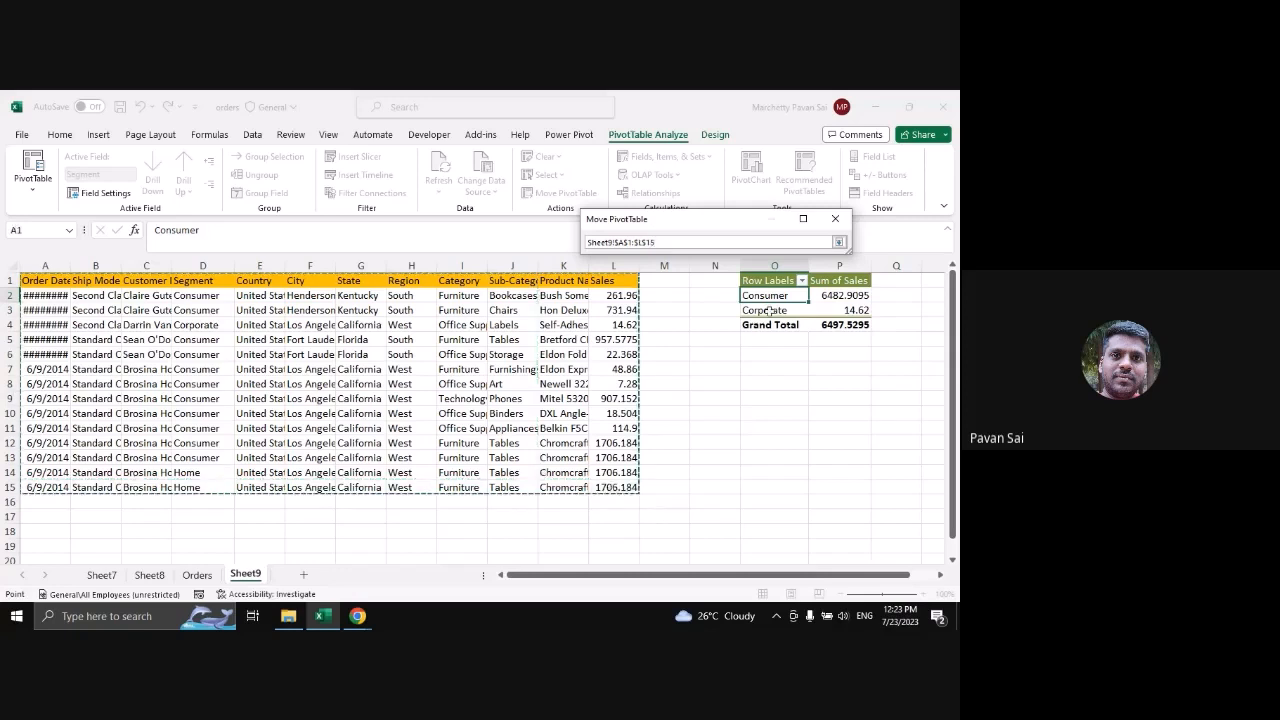
{"action": "key", "text": "Return"}
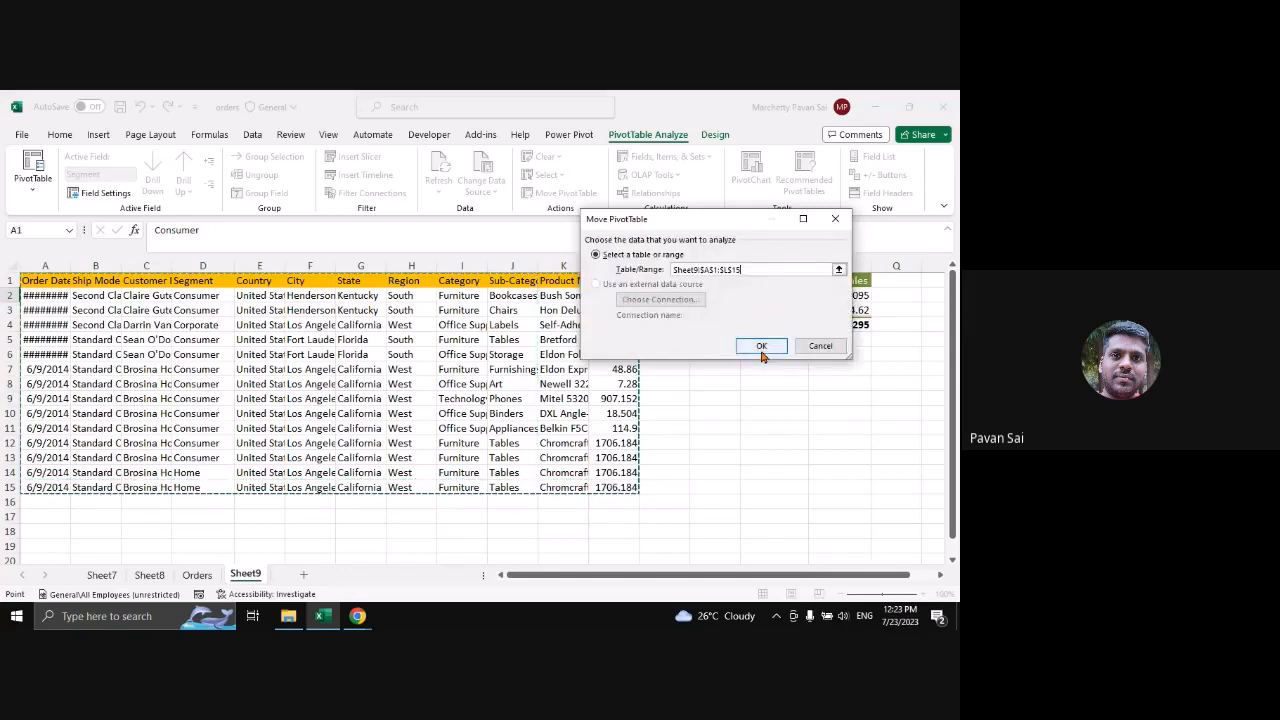
{"action": "left_click", "coordinate": [761, 347]}
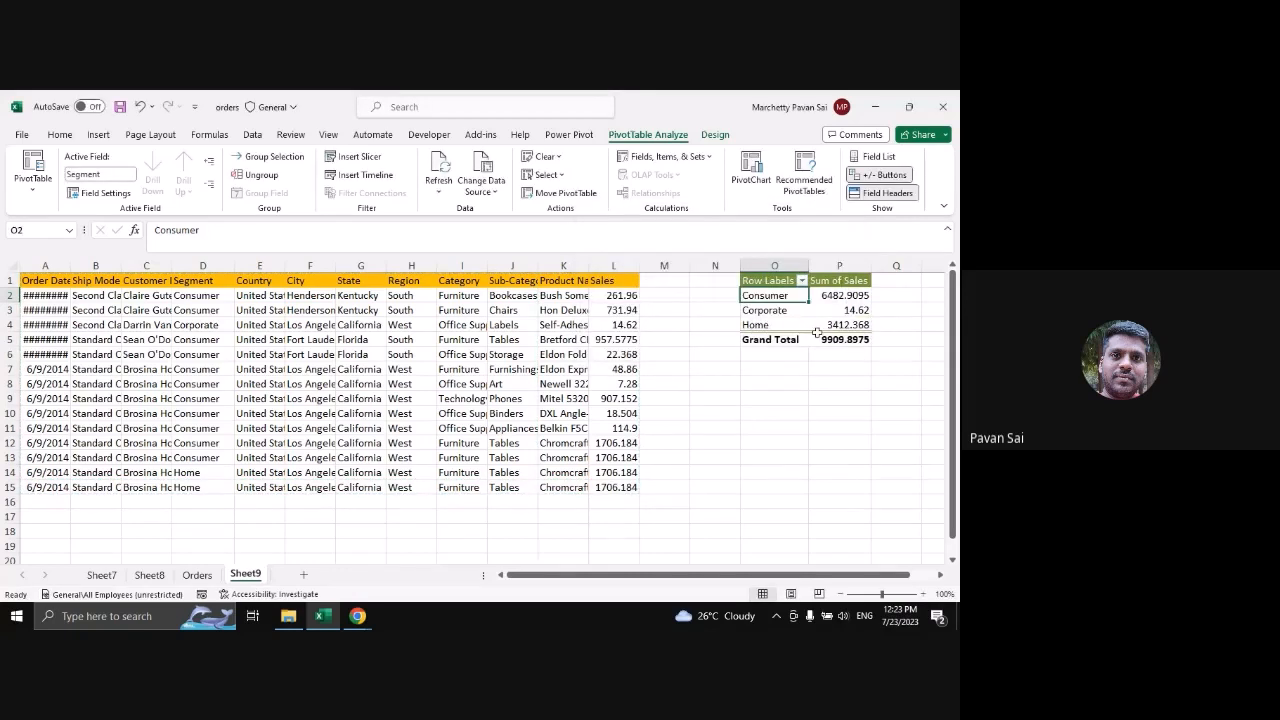
{"action": "left_click_drag", "start_coordinate": [790, 325], "coordinate": [829, 324]}
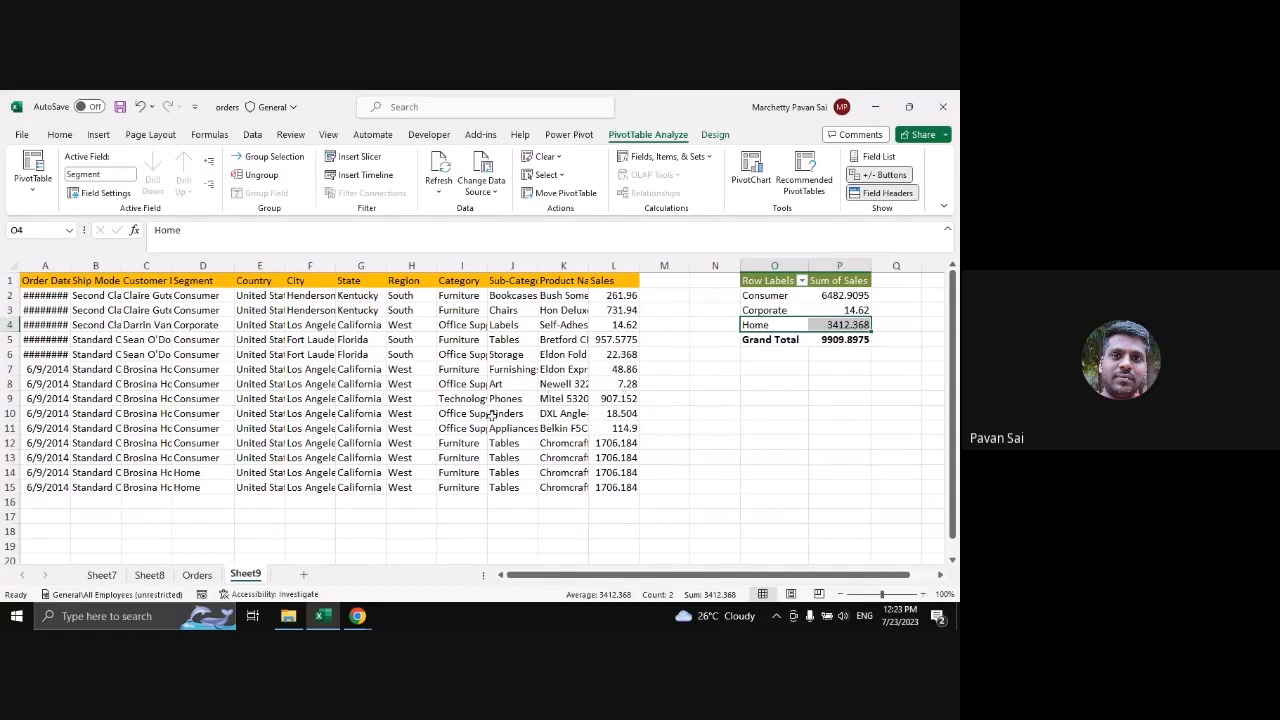
Convert the source range A1:L15 into an Excel table with headers
{"action": "left_click", "coordinate": [210, 364]}
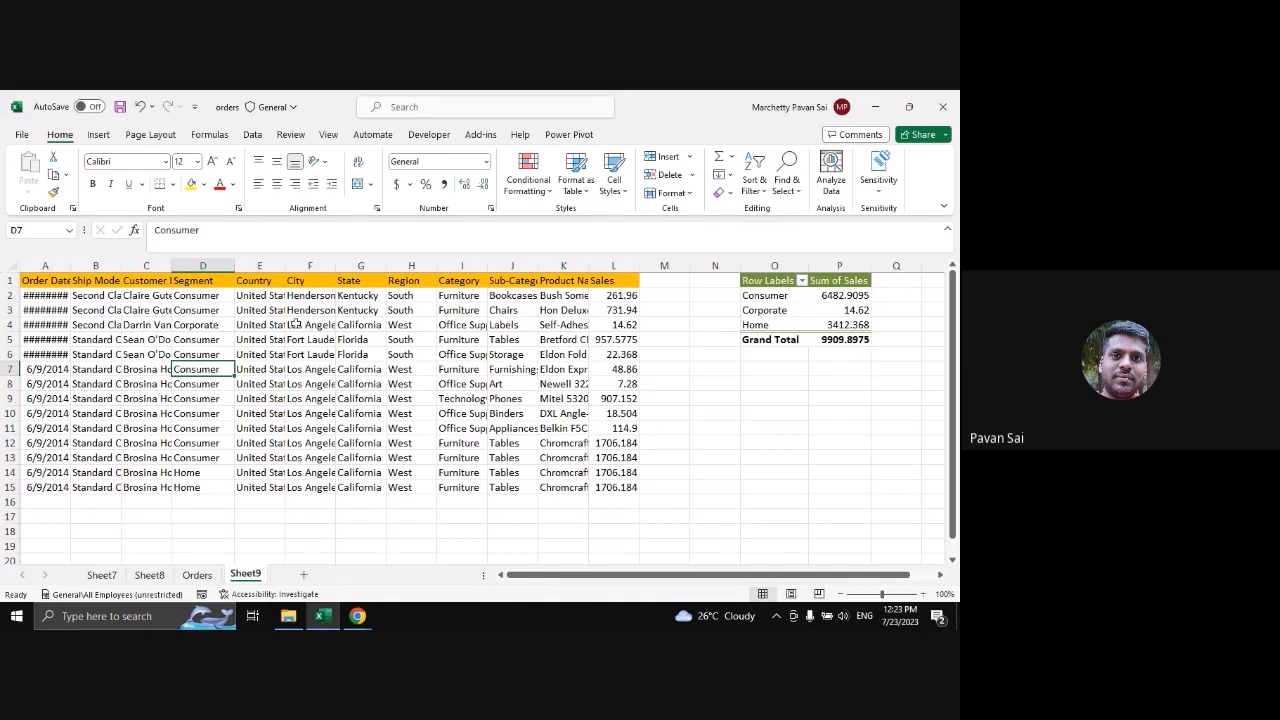
{"action": "key", "text": "ctrl+t"}
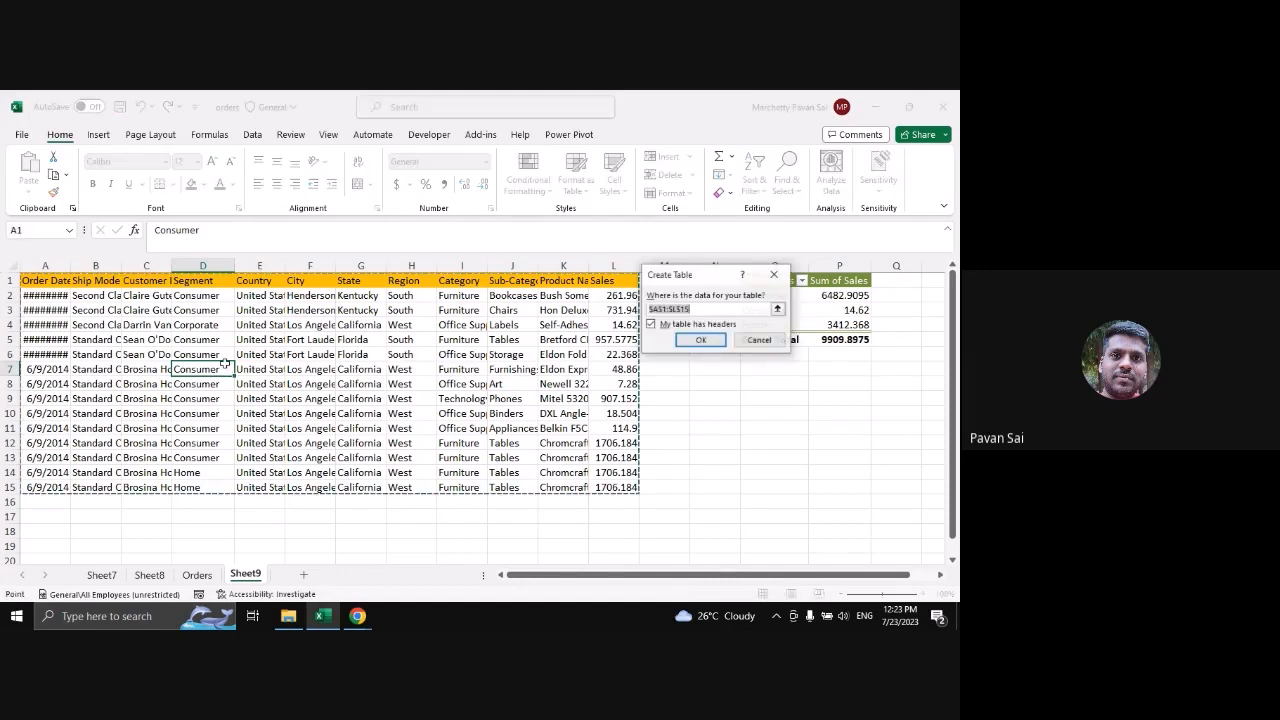
{"action": "left_click_drag", "start_coordinate": [700, 274], "coordinate": [497, 241]}
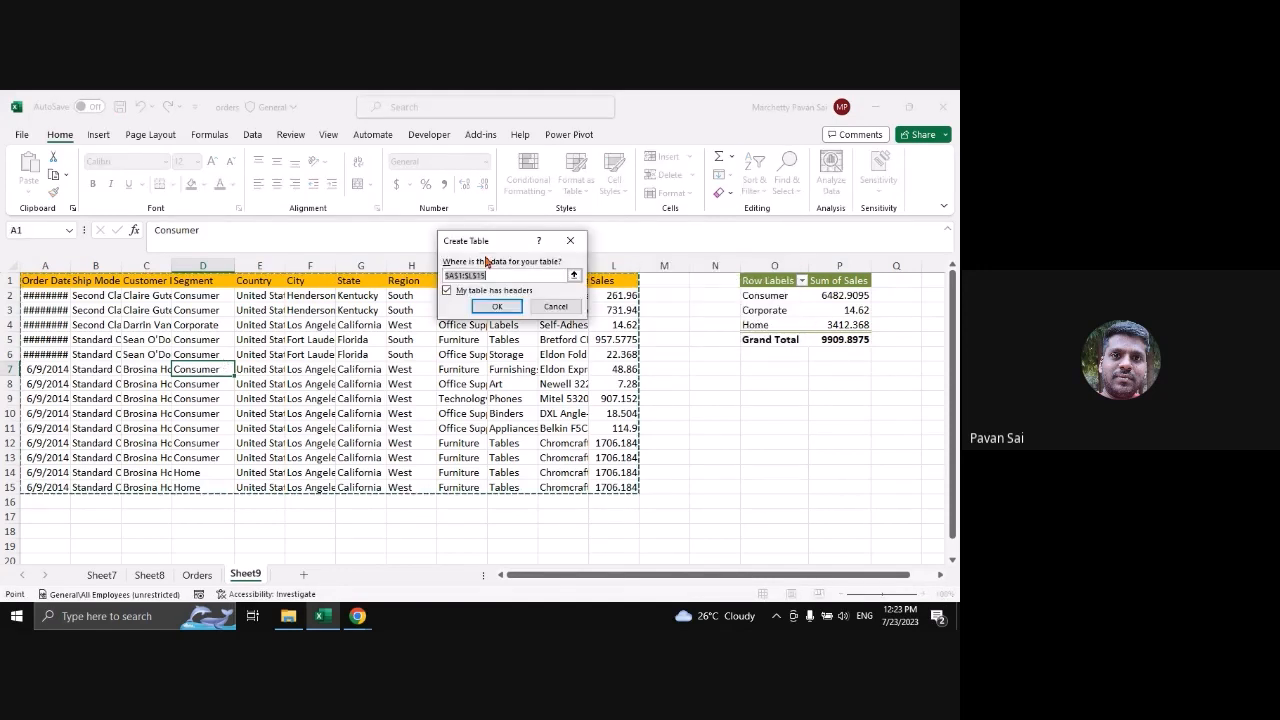
{"action": "left_click", "coordinate": [494, 308]}
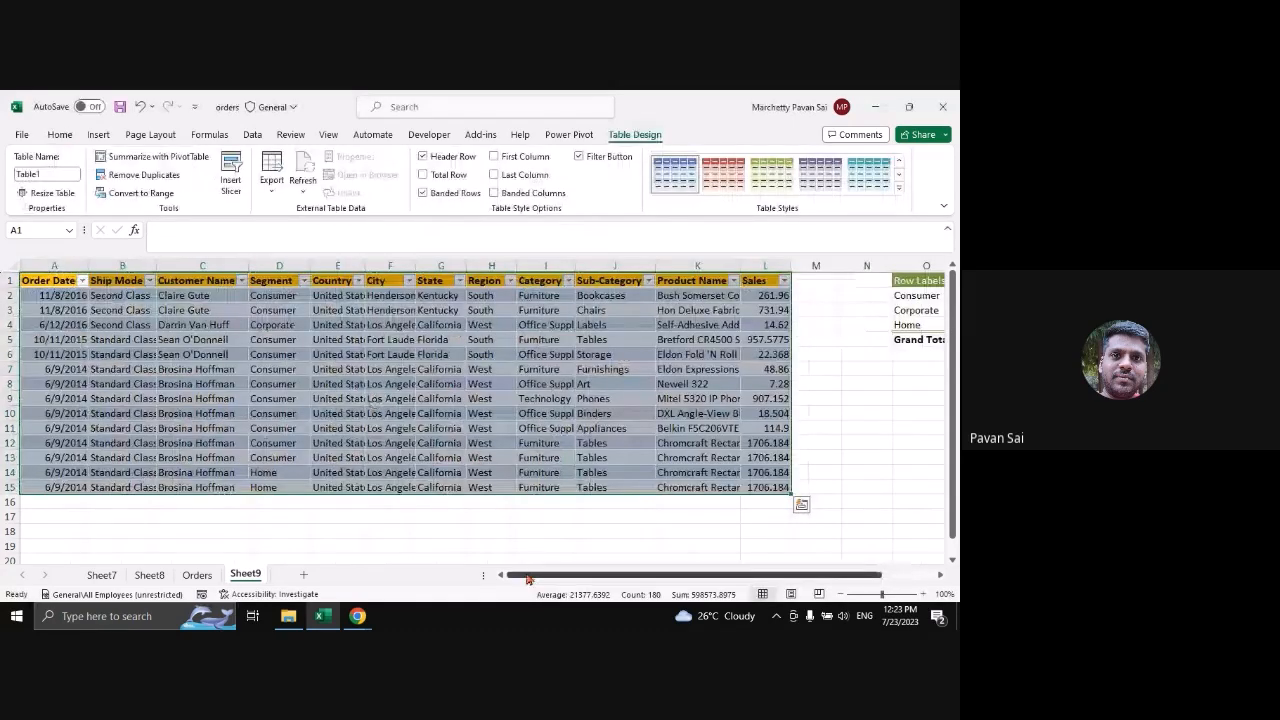
Fill the row 14 record down through row 17 to extend the table by two rows
{"action": "left_click_drag", "start_coordinate": [527, 578], "coordinate": [543, 472]}
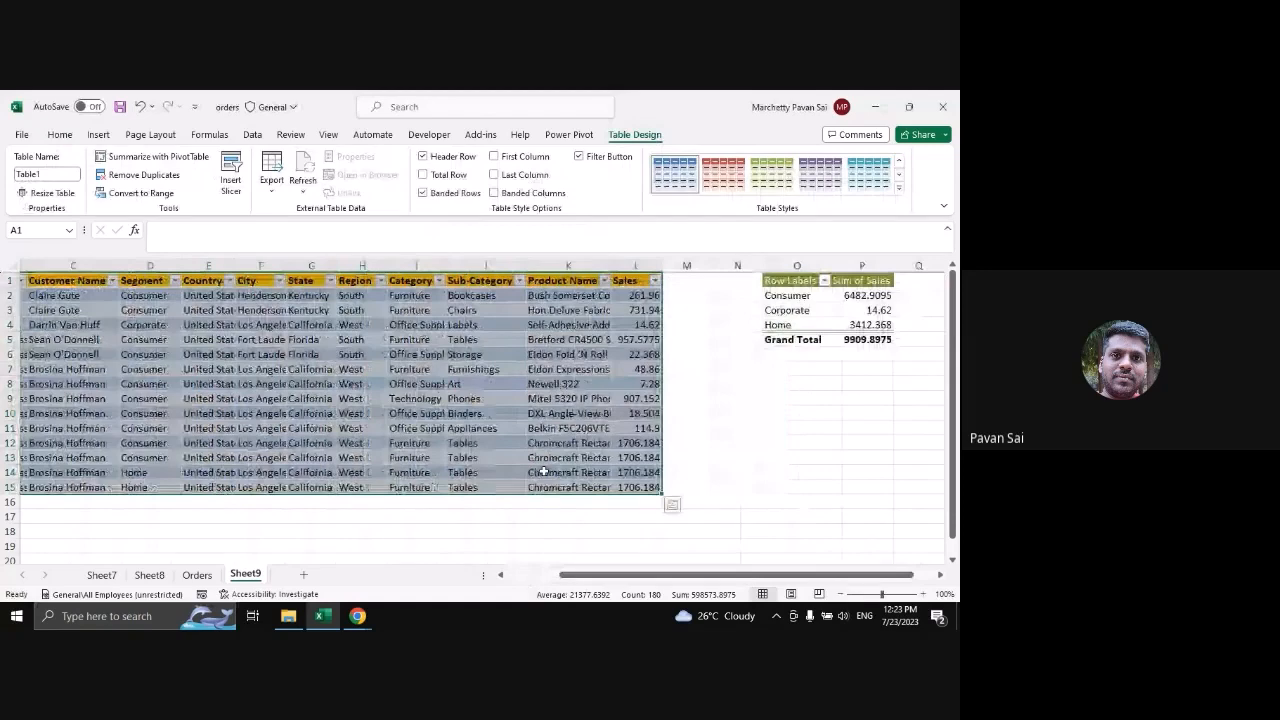
{"action": "scroll", "coordinate": [140, 472], "scroll_direction": "down", "scroll_amount": 2}
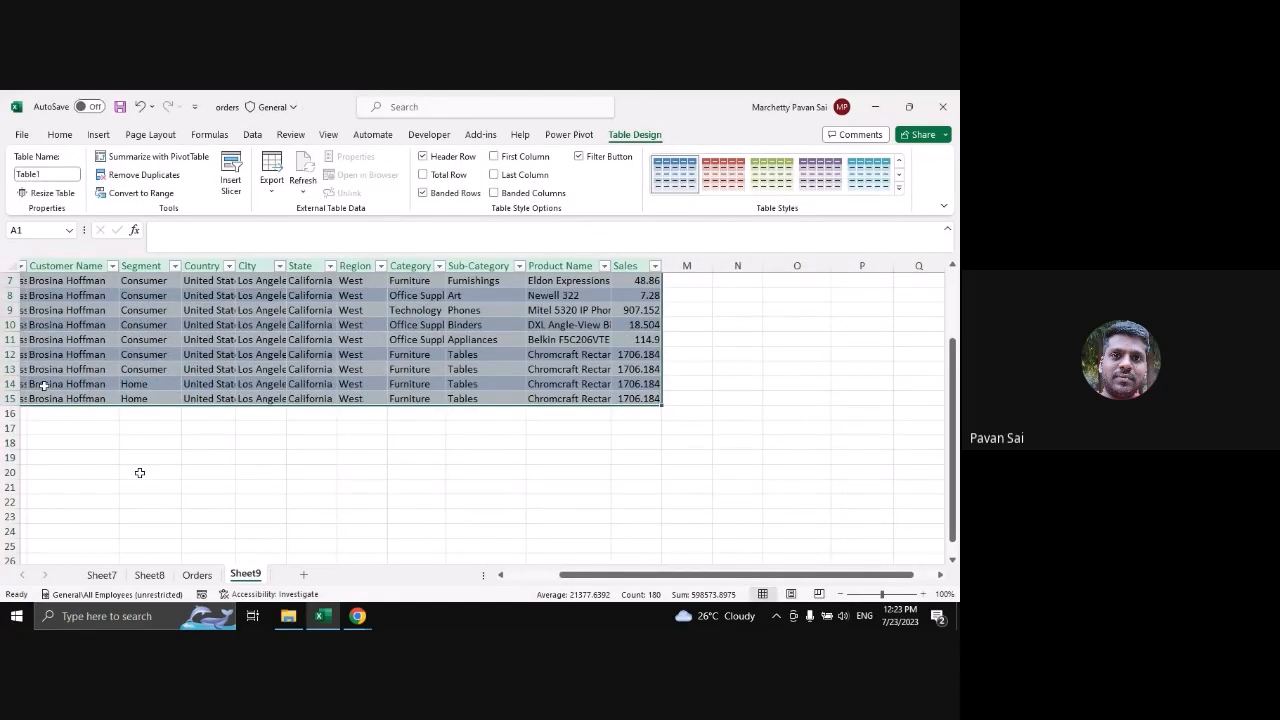
{"action": "left_click_drag", "start_coordinate": [581, 575], "coordinate": [470, 574]}
{"action": "left_click_drag", "start_coordinate": [60, 384], "coordinate": [746, 431]}
{"action": "key", "text": "ctrl+d"}
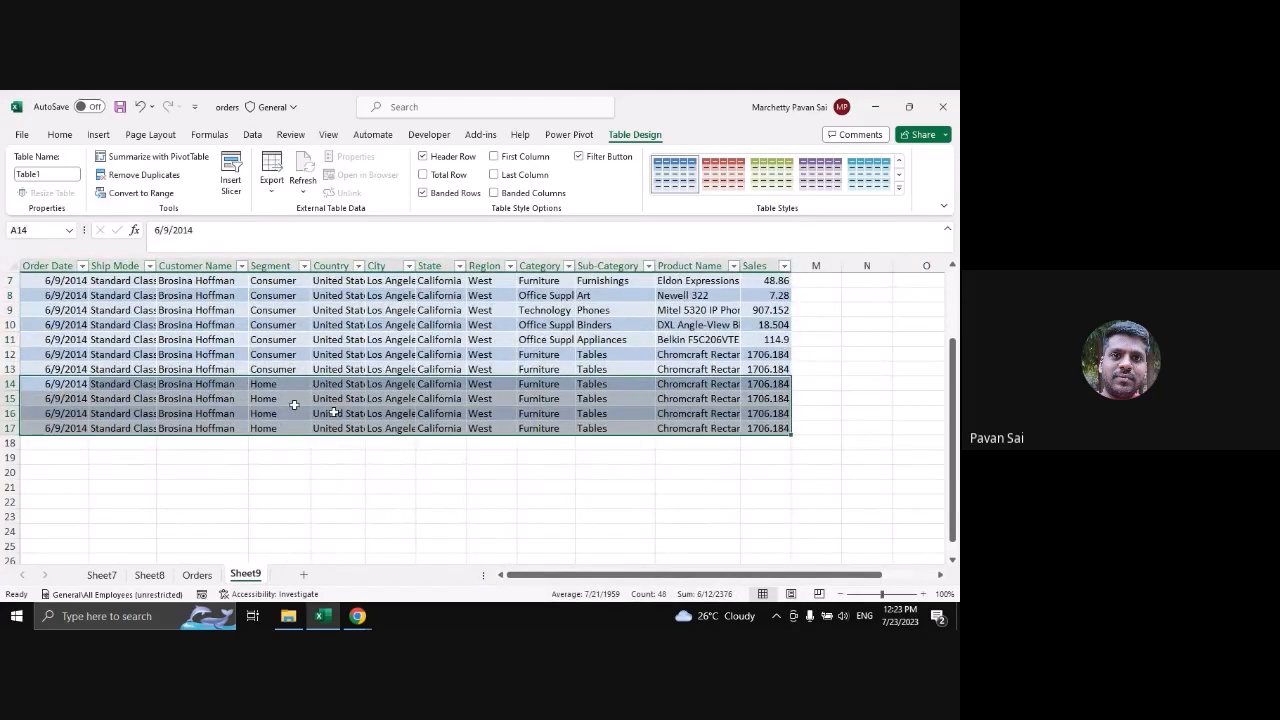
Change the Segment values in cells D16 and D17 to Office
{"action": "left_click", "coordinate": [287, 412]}
{"action": "type", "text": "Of"}
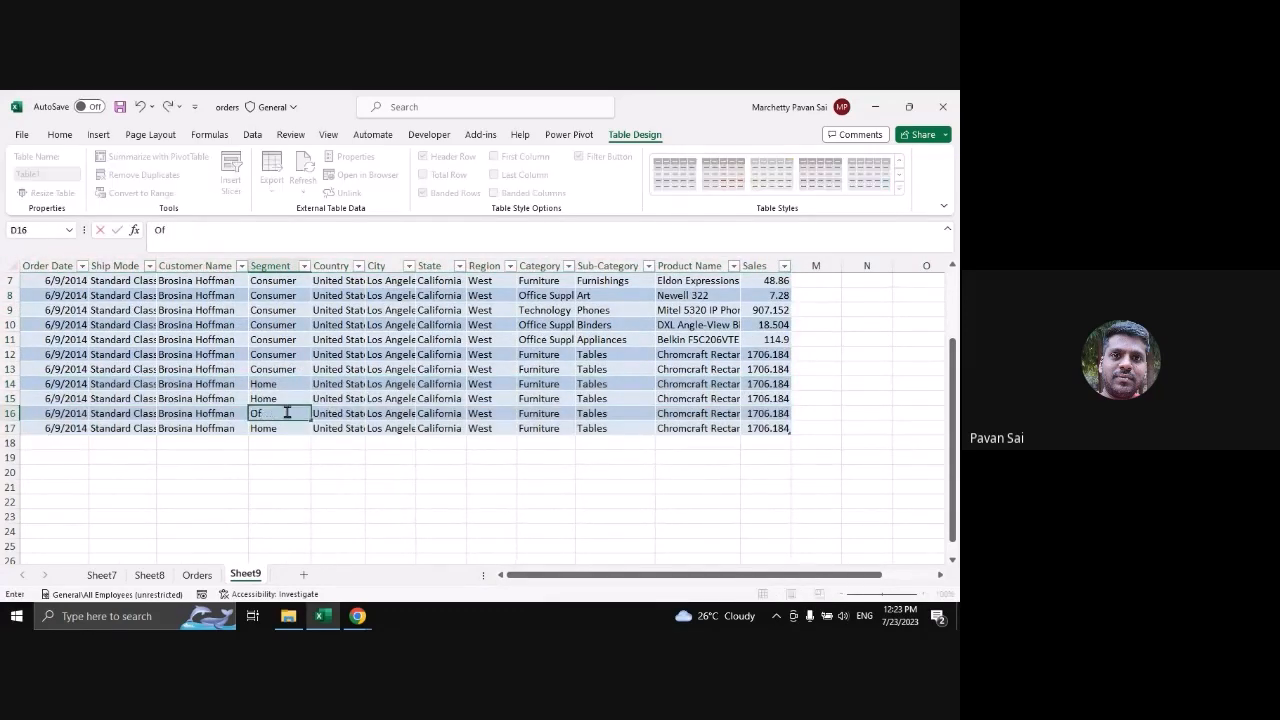
{"action": "type", "text": "fice"}
{"action": "key", "text": "Return"}
{"action": "type", "text": "Office"}
{"action": "key", "text": "Return"}
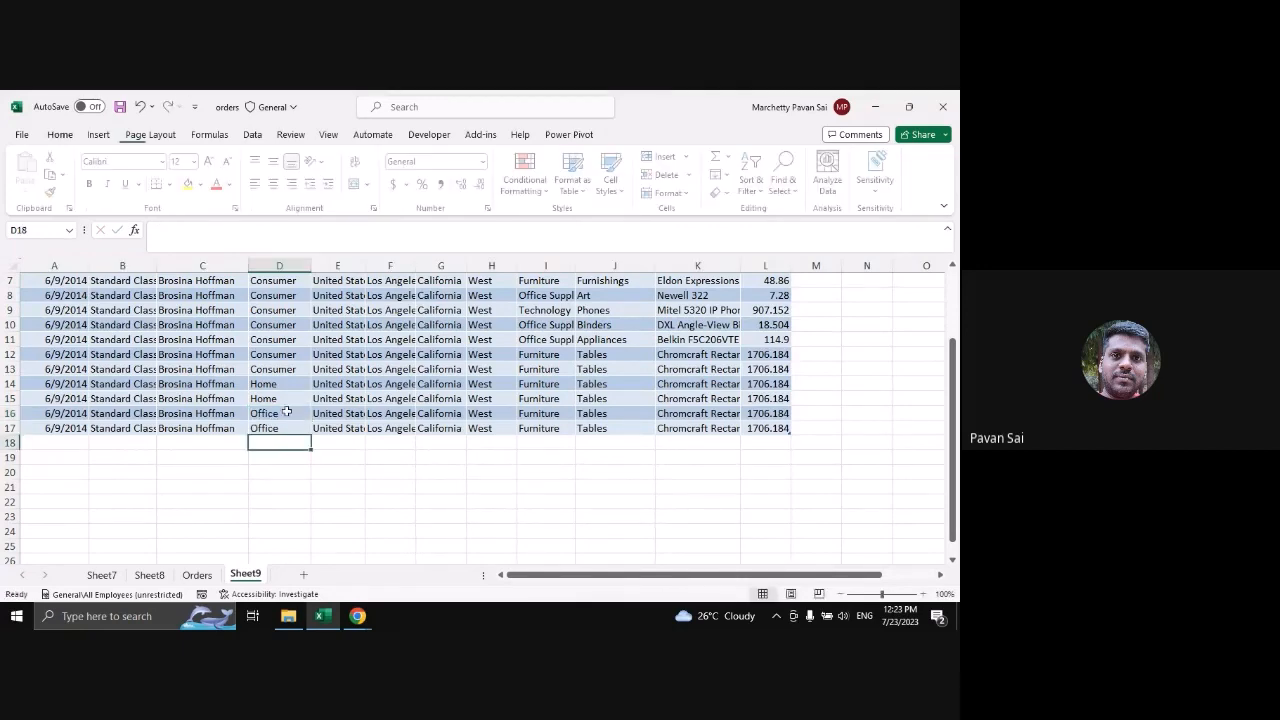
Refresh the pivot table to include the rows added to the source table
{"action": "scroll", "coordinate": [678, 381], "scroll_direction": "down", "scroll_amount": 2, "text": "ctrl"}
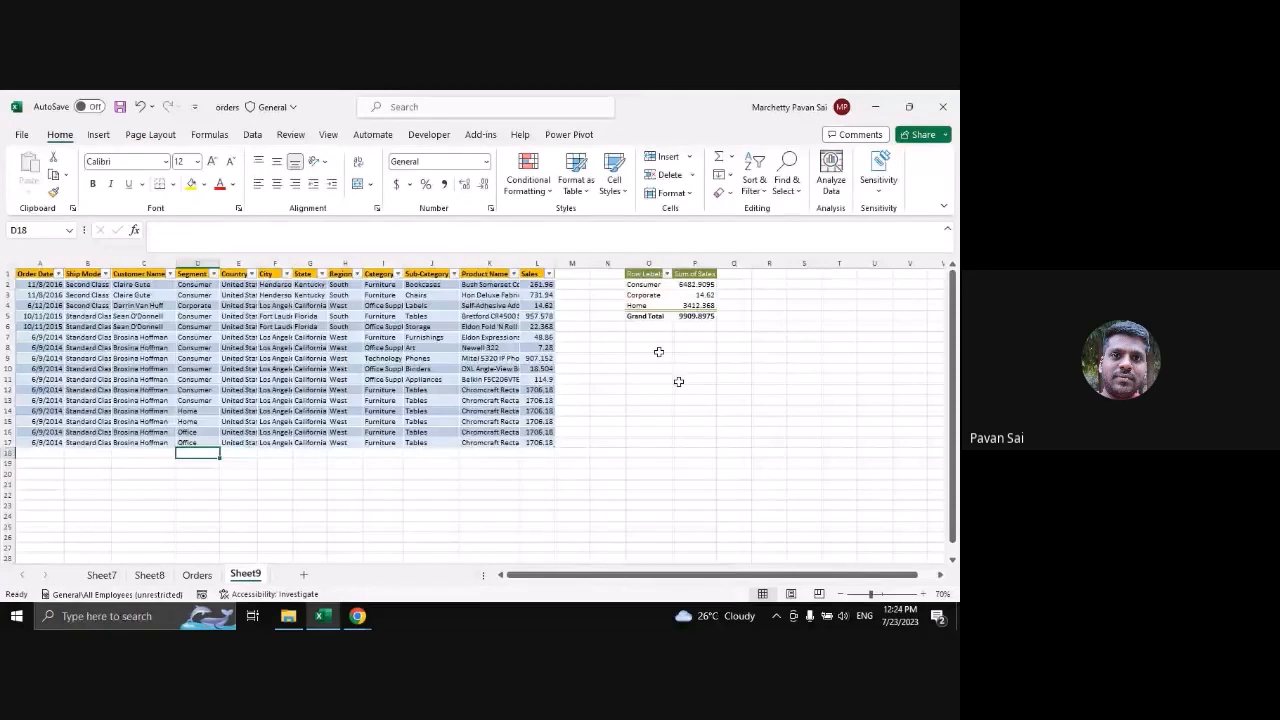
{"action": "left_click", "coordinate": [656, 305]}
{"action": "right_click", "coordinate": [654, 296]}
{"action": "left_click", "coordinate": [706, 359]}
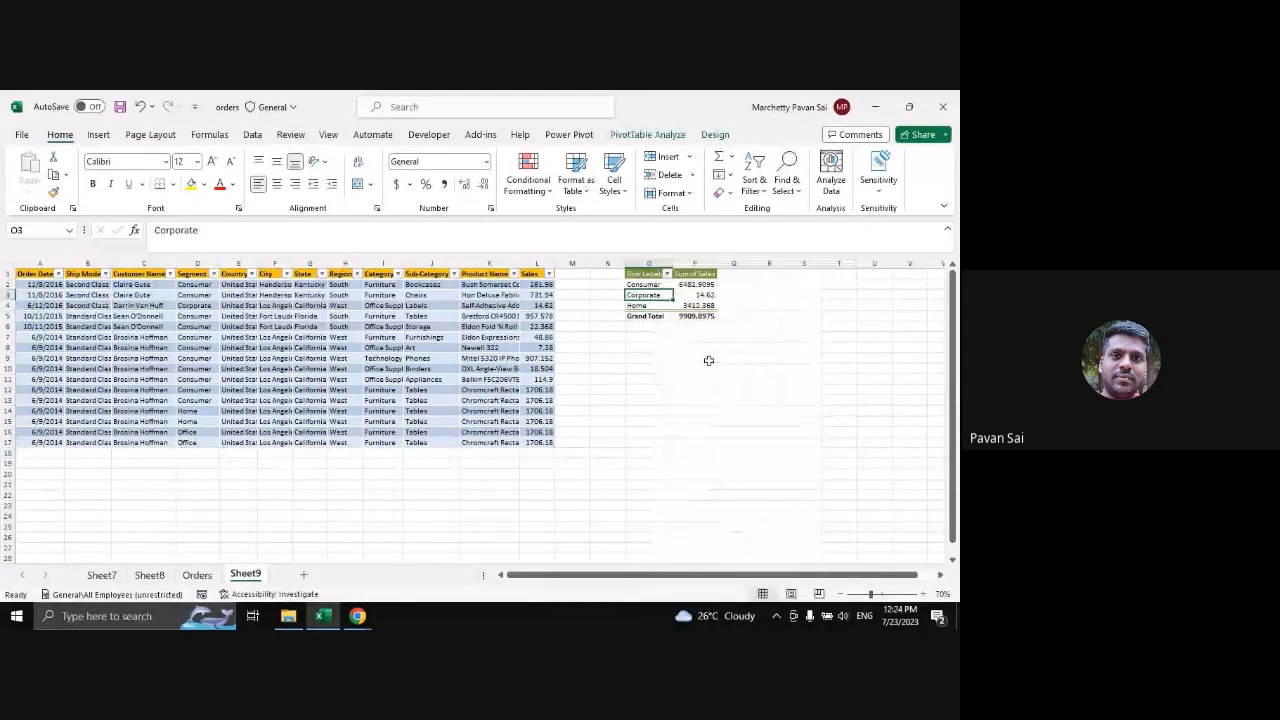
{"action": "scroll", "coordinate": [645, 305], "scroll_direction": "up", "scroll_amount": 1, "text": "ctrl"}
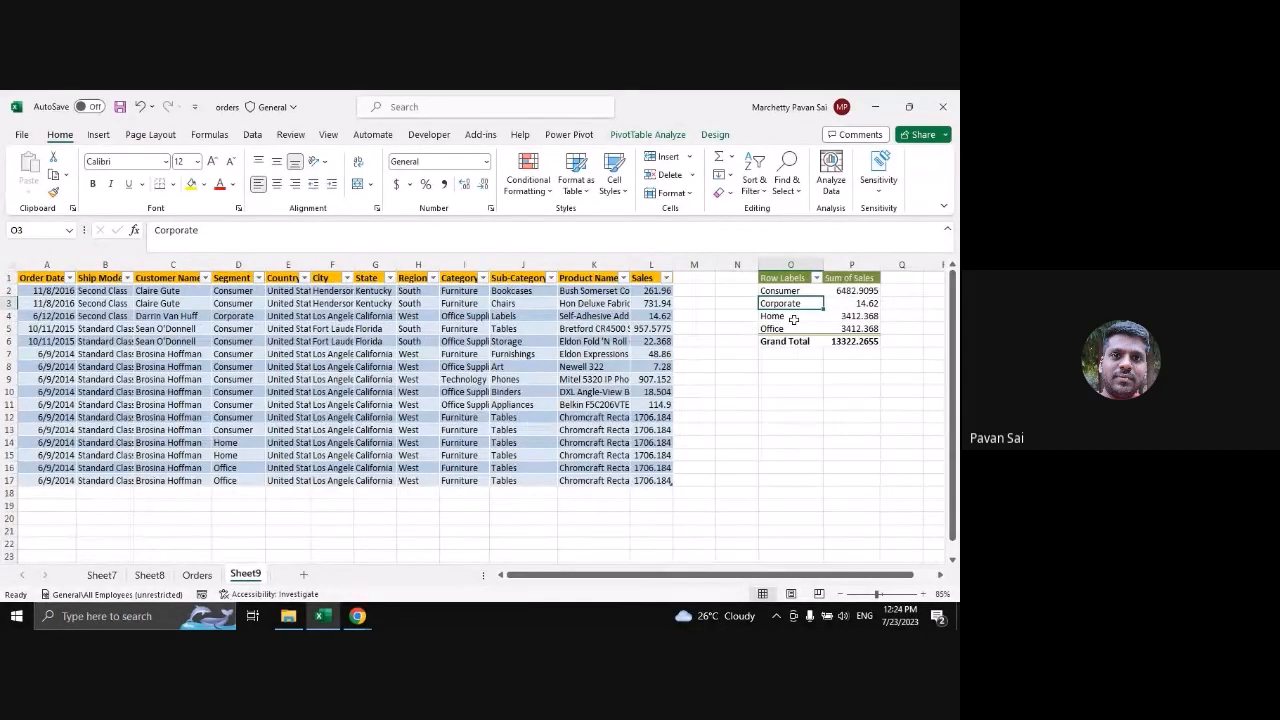
Set the Sales values of the two Office rows to 1000 in L16 and 500 in L17
{"action": "left_click", "coordinate": [650, 467]}
{"action": "type", "text": "1"}
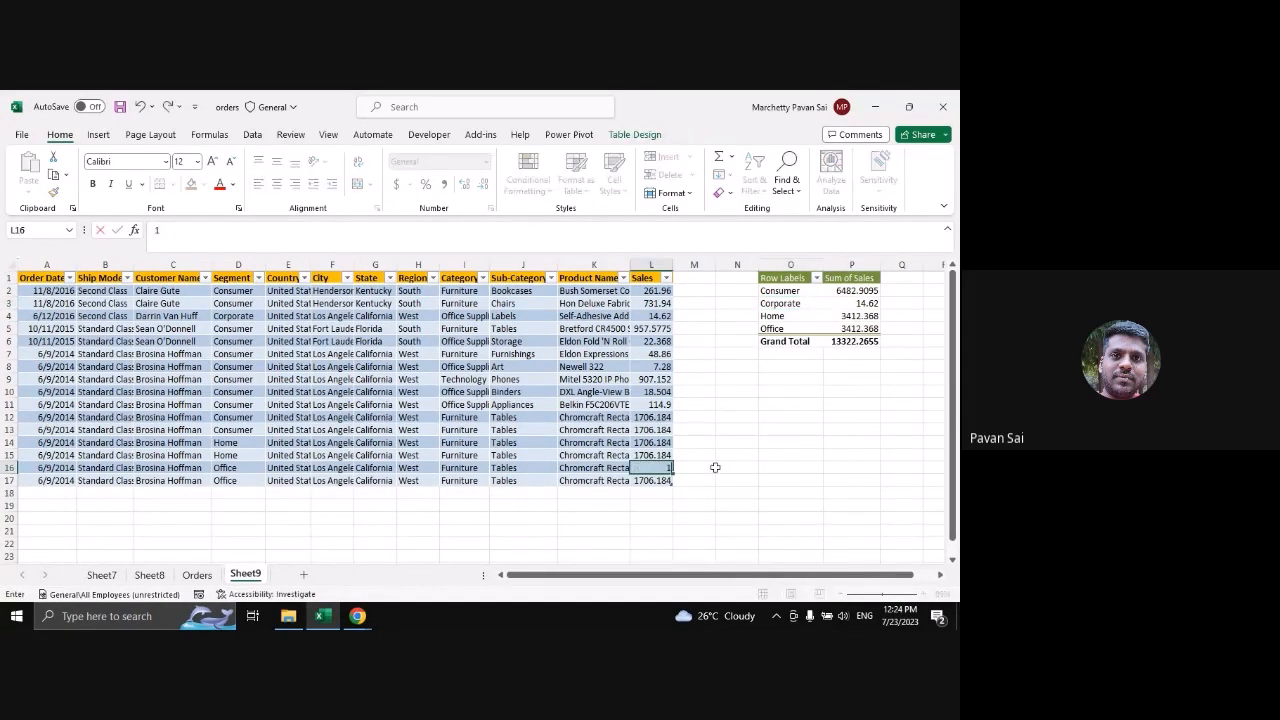
{"action": "type", "text": "000"}
{"action": "key", "text": "Return"}
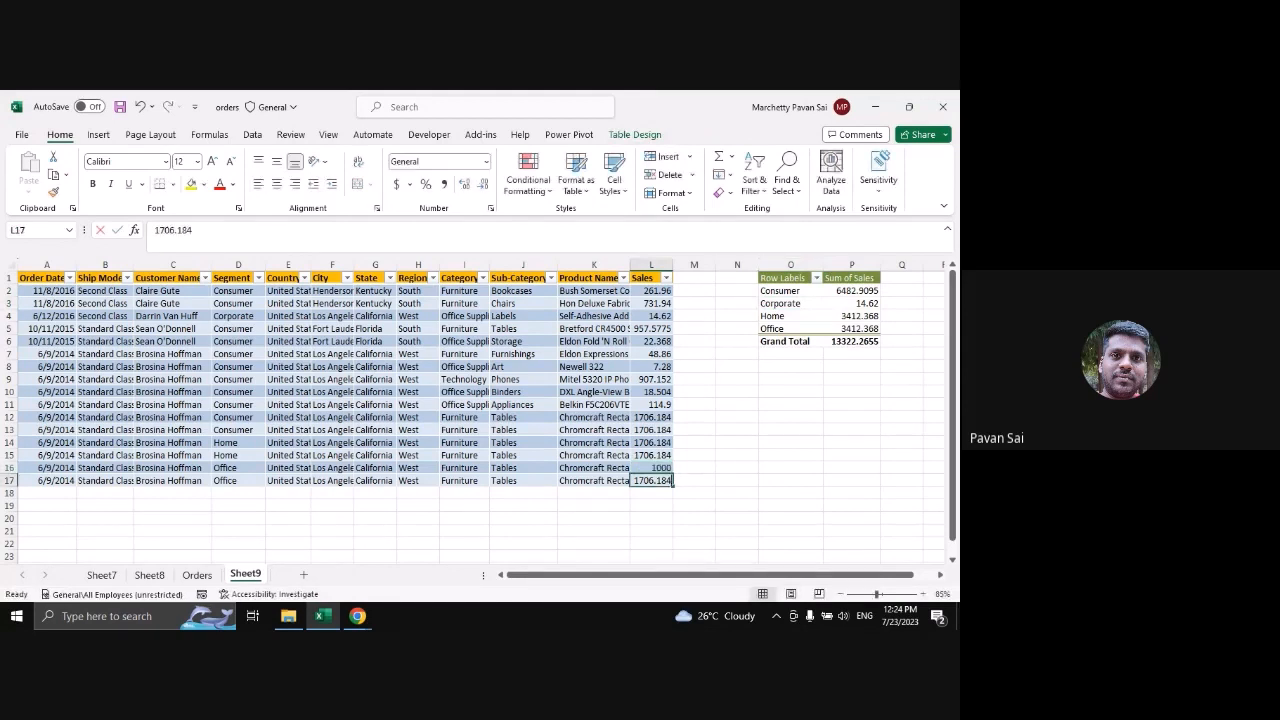
{"action": "type", "text": "500"}
{"action": "key", "text": "Return"}
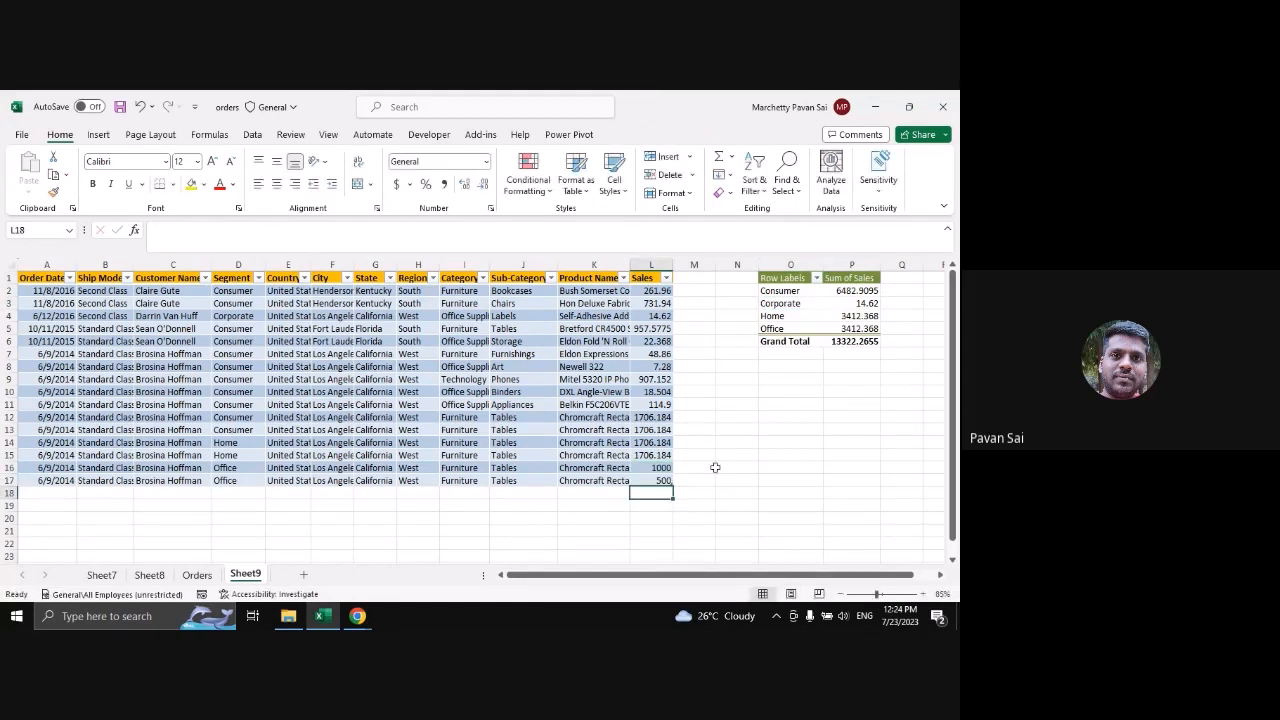
Refresh the pivot table with the edited Office sales and select the Office sales total
{"action": "right_click", "coordinate": [849, 307]}
{"action": "left_click", "coordinate": [735, 404]}
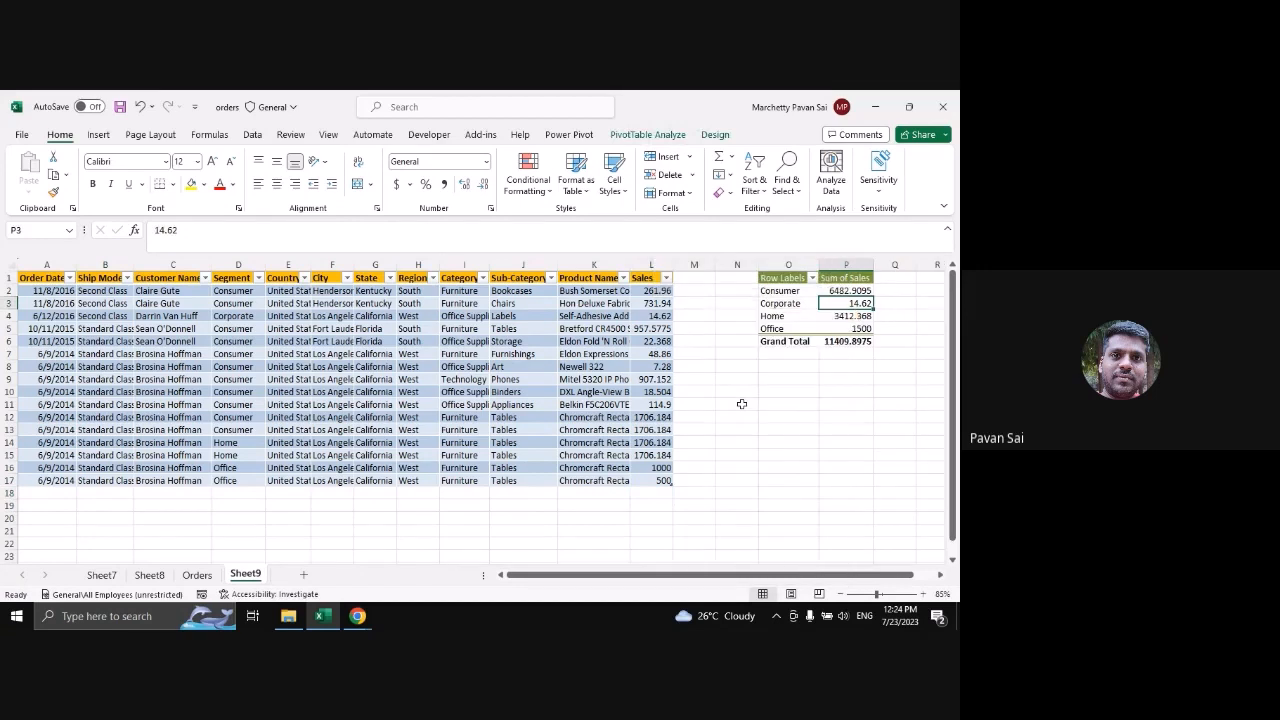
{"action": "left_click", "coordinate": [861, 329]}
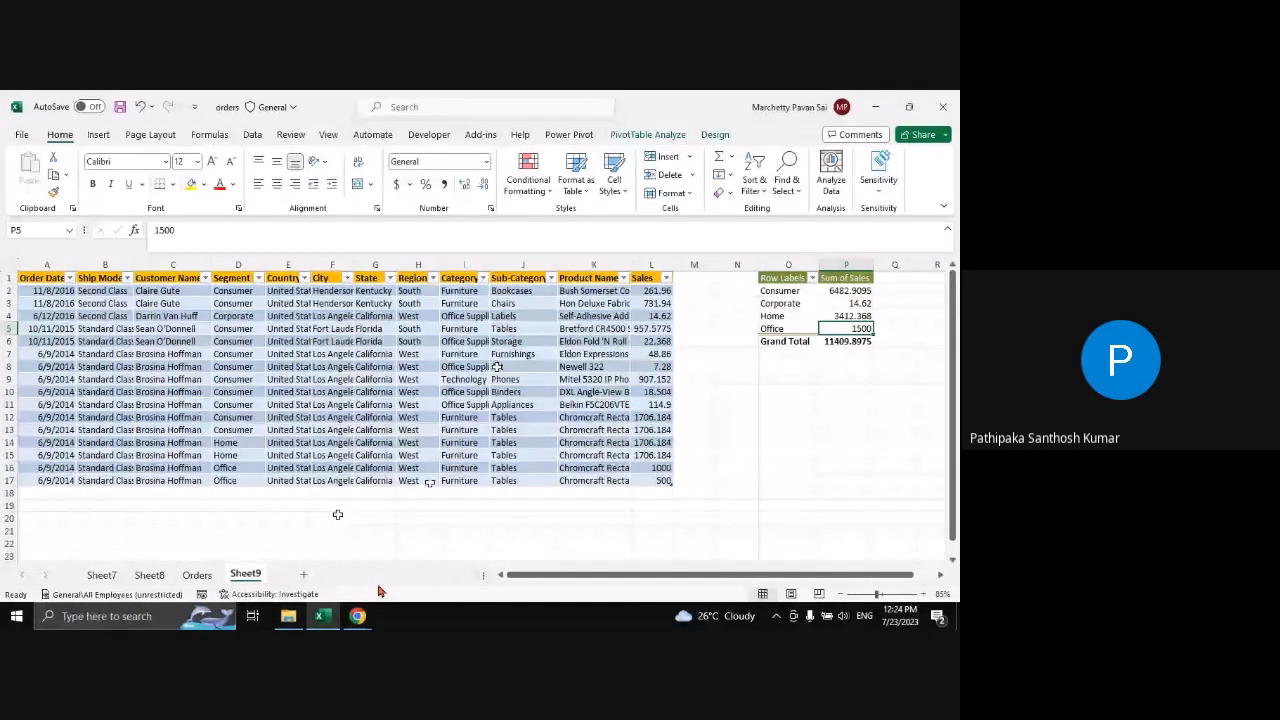
Switch to the Google Meet window to check the meeting, and return to the Excel workbook
{"action": "mouse_move", "coordinate": [358, 616]}
{"action": "left_click", "coordinate": [277, 553]}
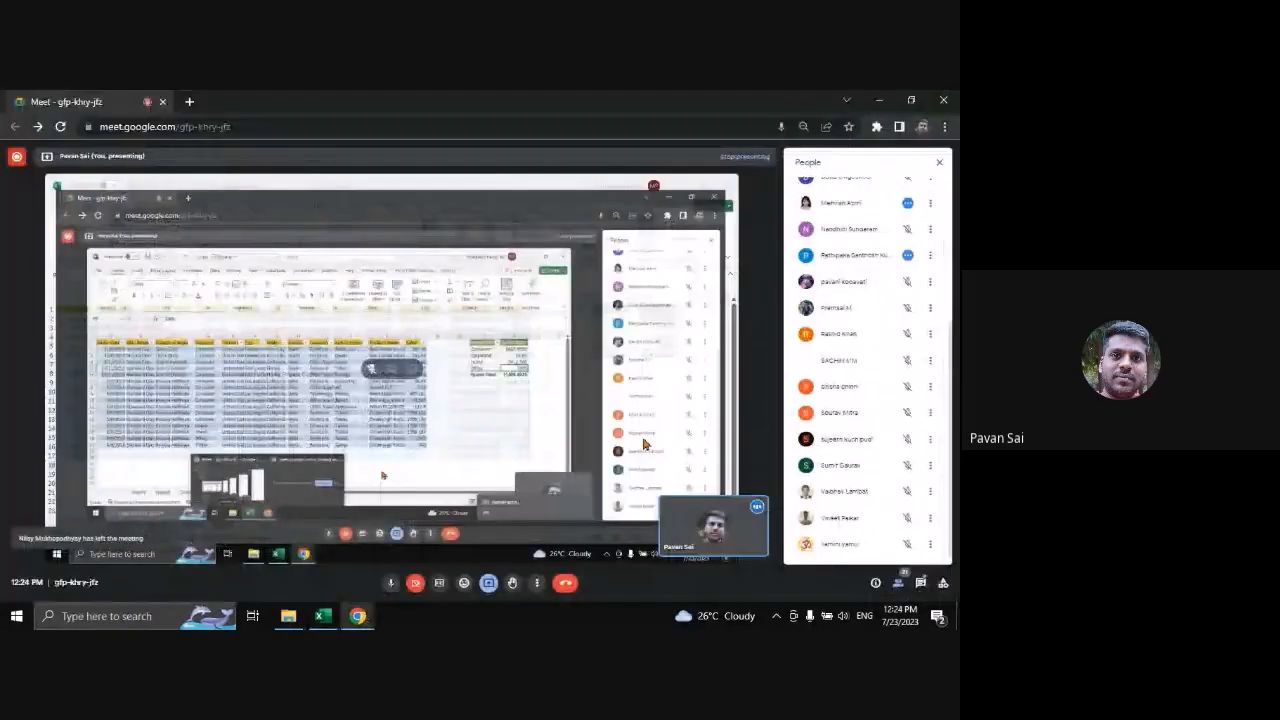
{"action": "left_click", "coordinate": [848, 128]}
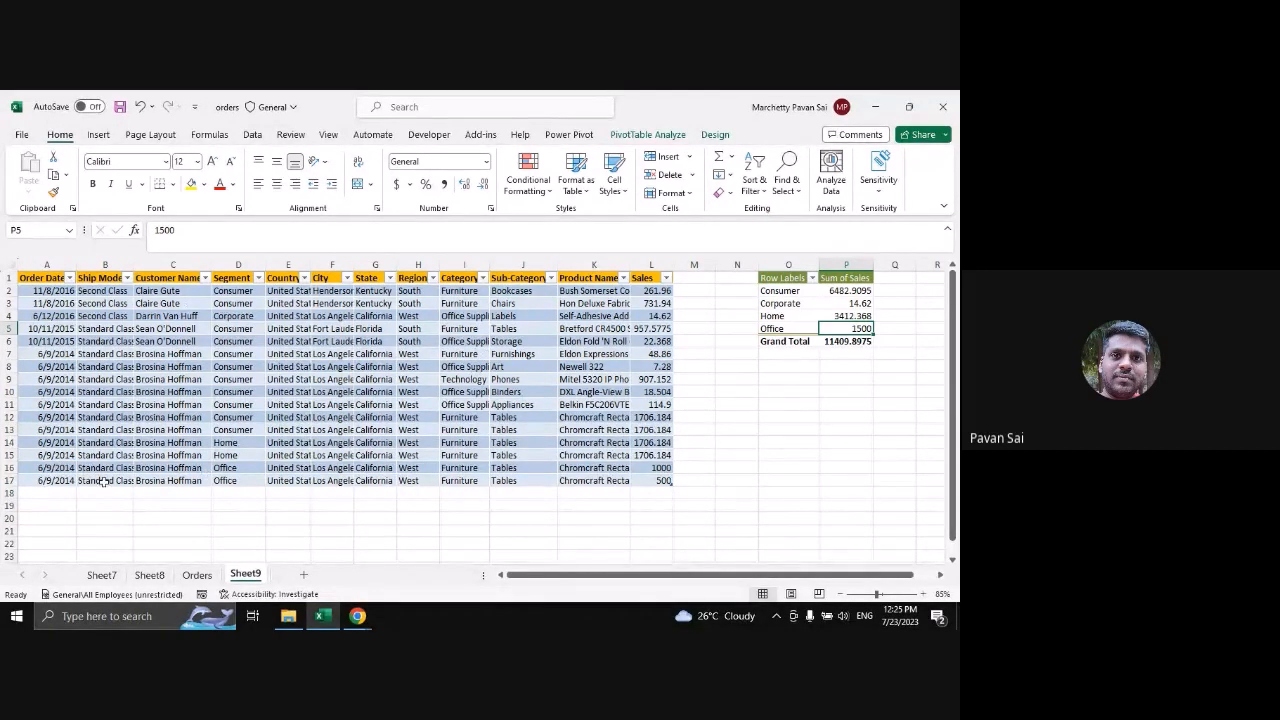
Undo the pivot table refreshes and the Sales edits made to the two Office rows
{"action": "key", "text": "ctrl+z"}
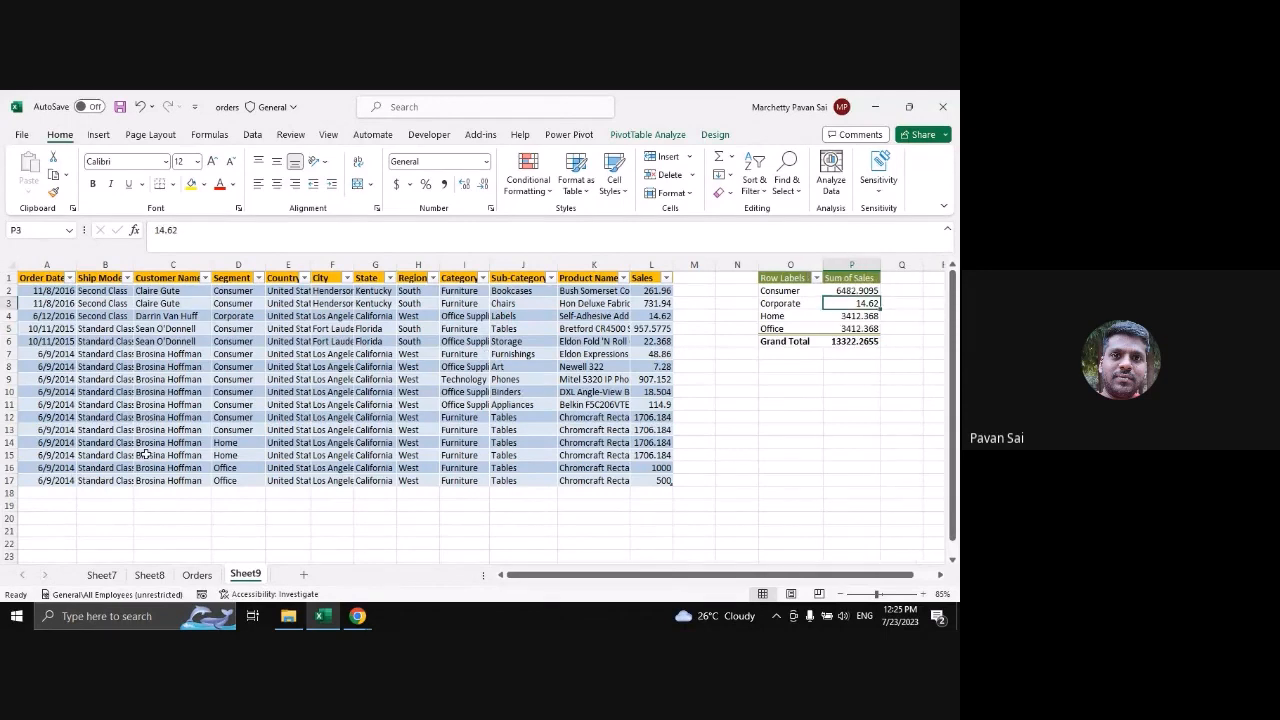
{"action": "key", "text": "ctrl+z"}
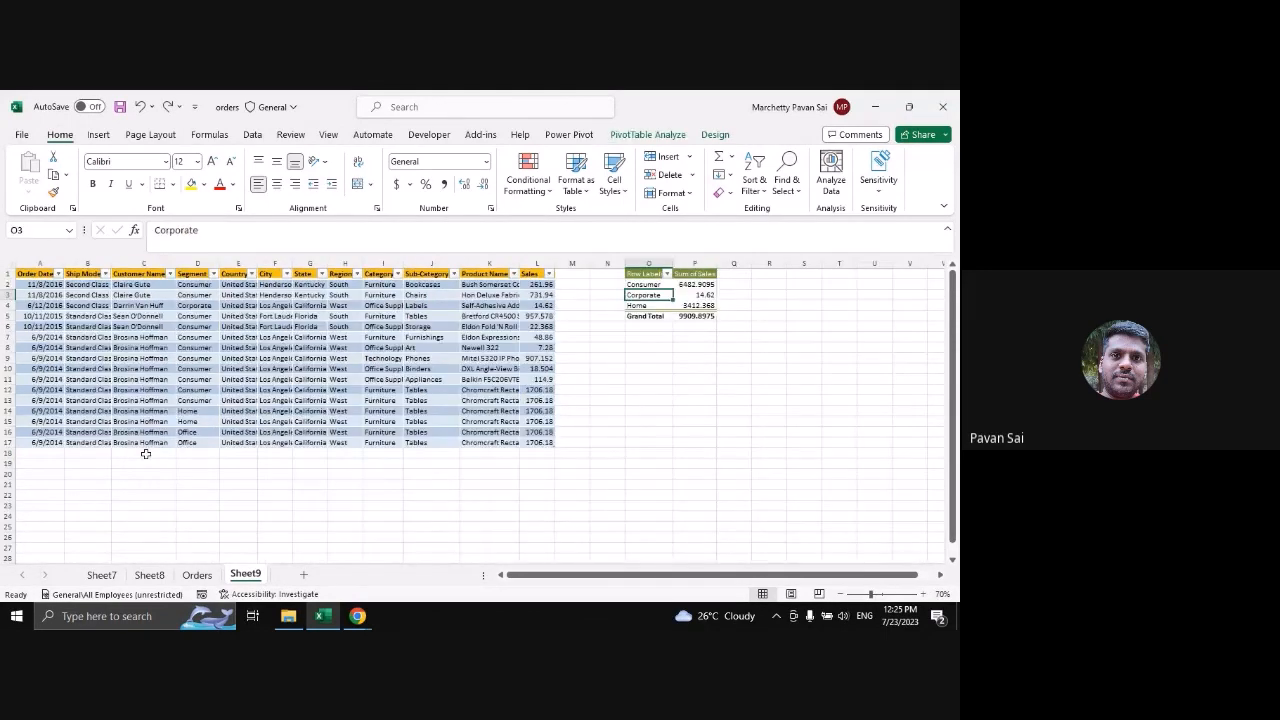
Undo the Office segment edits, the added rows and the conversion of the order data to a table
{"action": "left_click", "coordinate": [197, 454]}
{"action": "scroll", "coordinate": [146, 454], "scroll_direction": "up", "scroll_amount": 2}
{"action": "key", "text": "ctrl+z"}
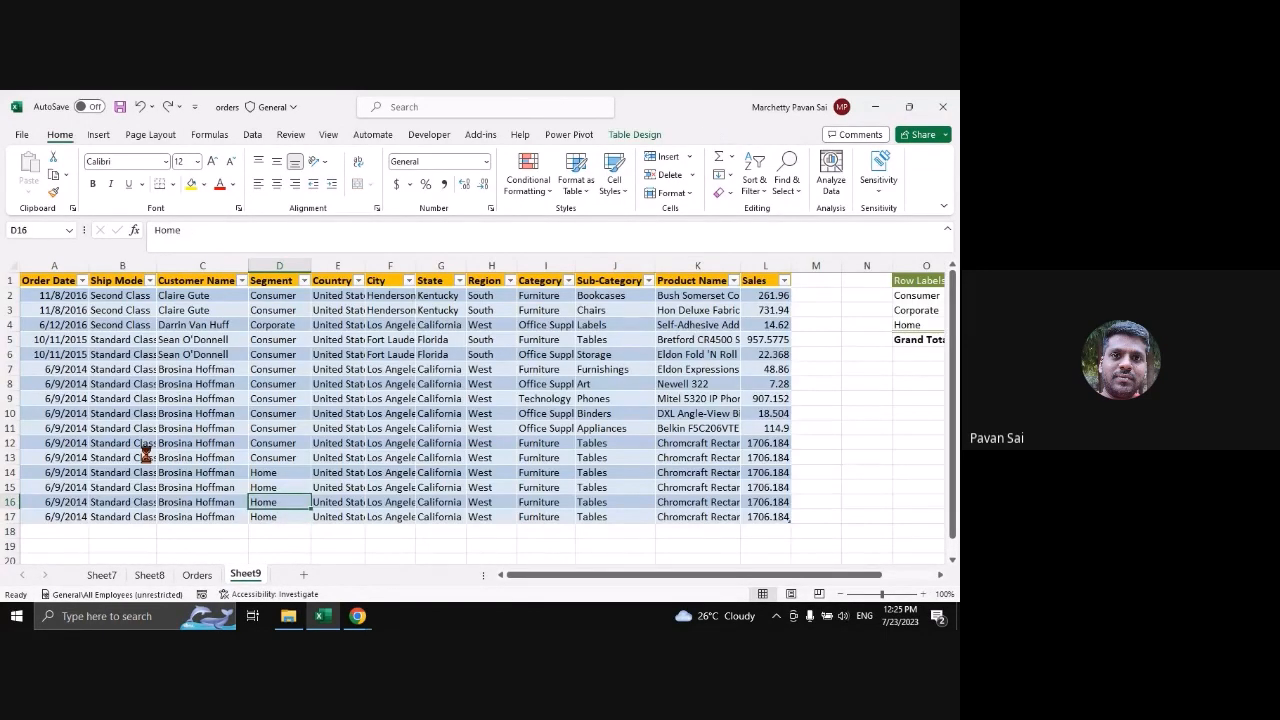
{"action": "key", "text": "ctrl+z"}
{"action": "key", "text": "ctrl+z"}
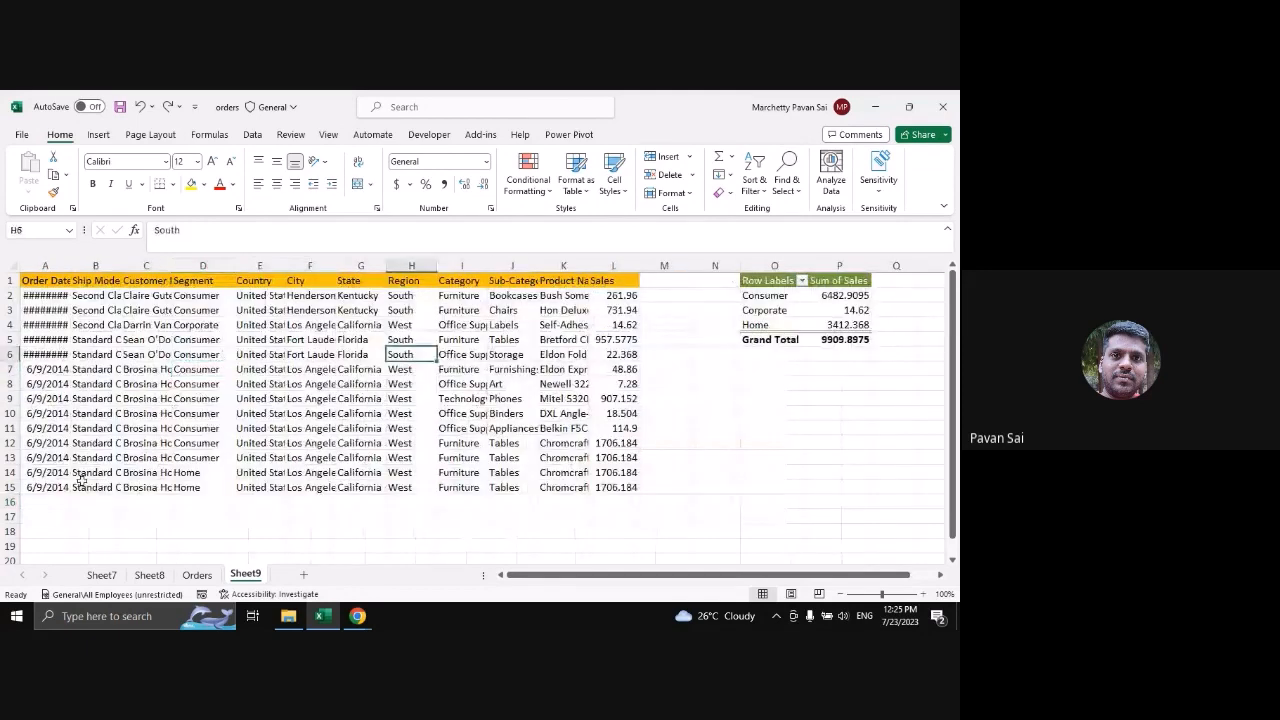
Fill the Home order rows down into row 16 and set that row's Segment in D16 to Party
{"action": "left_click_drag", "start_coordinate": [80, 476], "coordinate": [171, 513]}
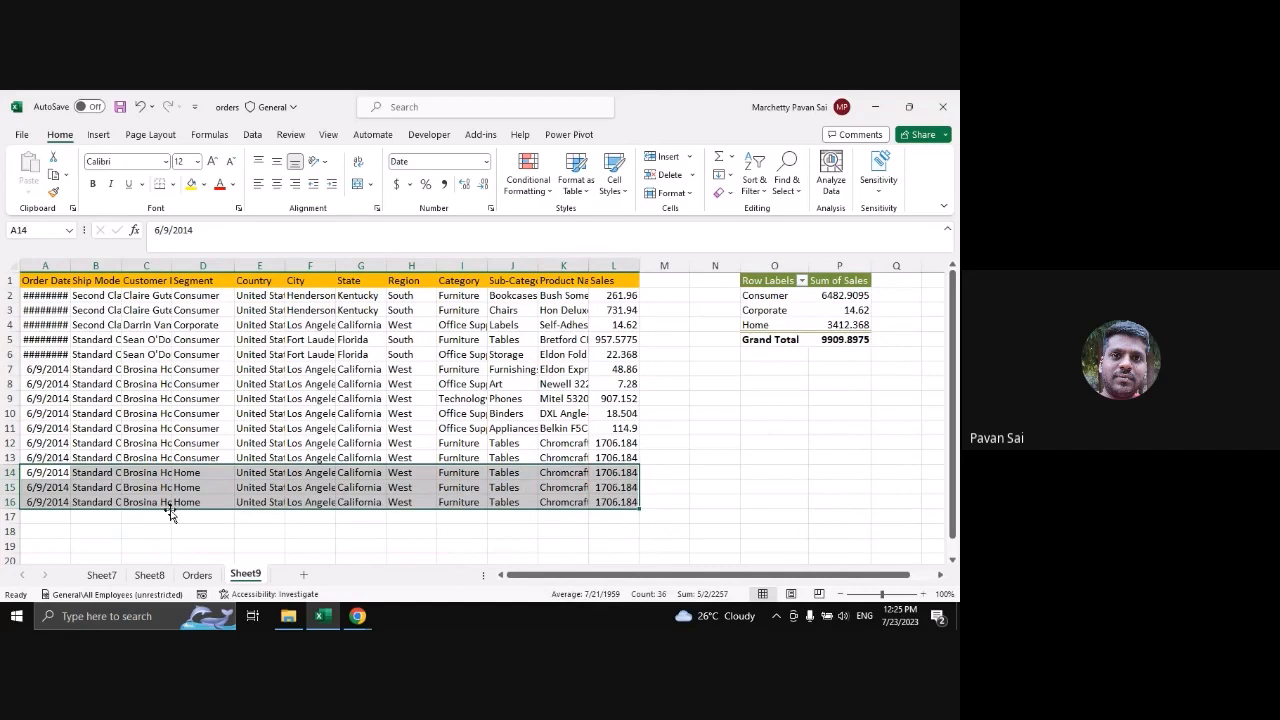
{"action": "left_click", "coordinate": [208, 502]}
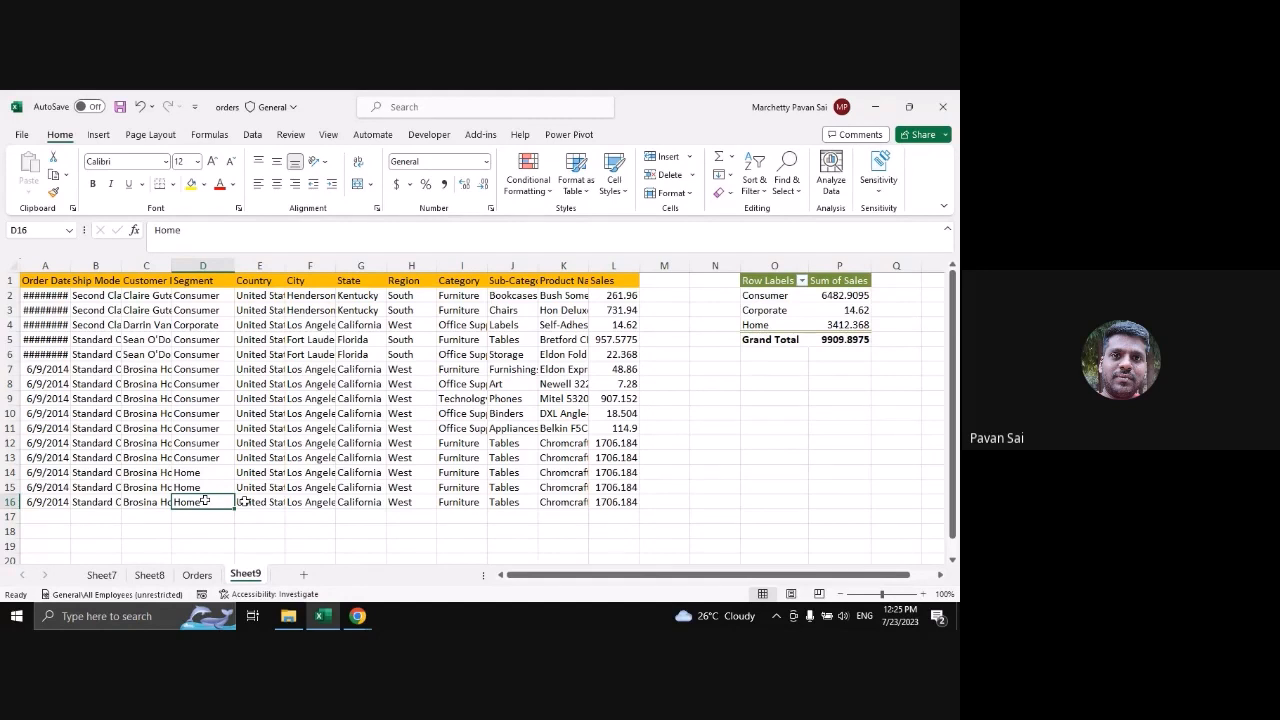
{"action": "type", "text": "Part"}
{"action": "key", "text": "Return"}
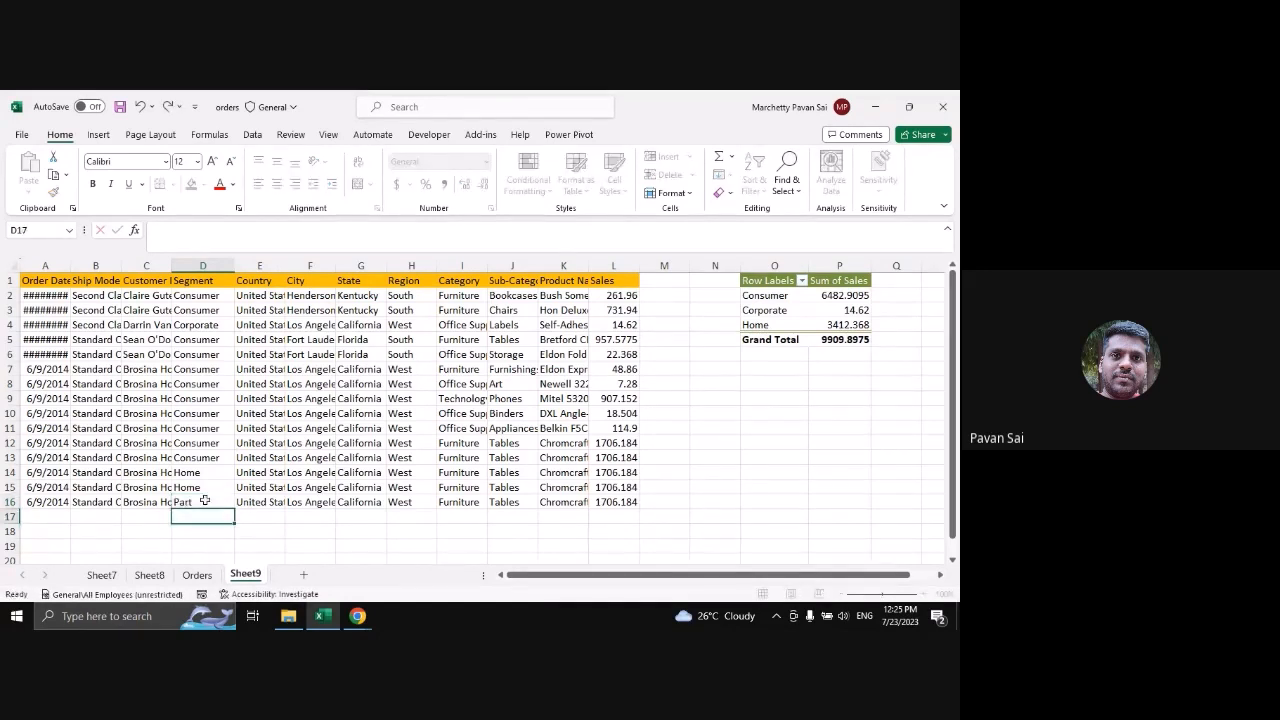
{"action": "double_click", "coordinate": [205, 501]}
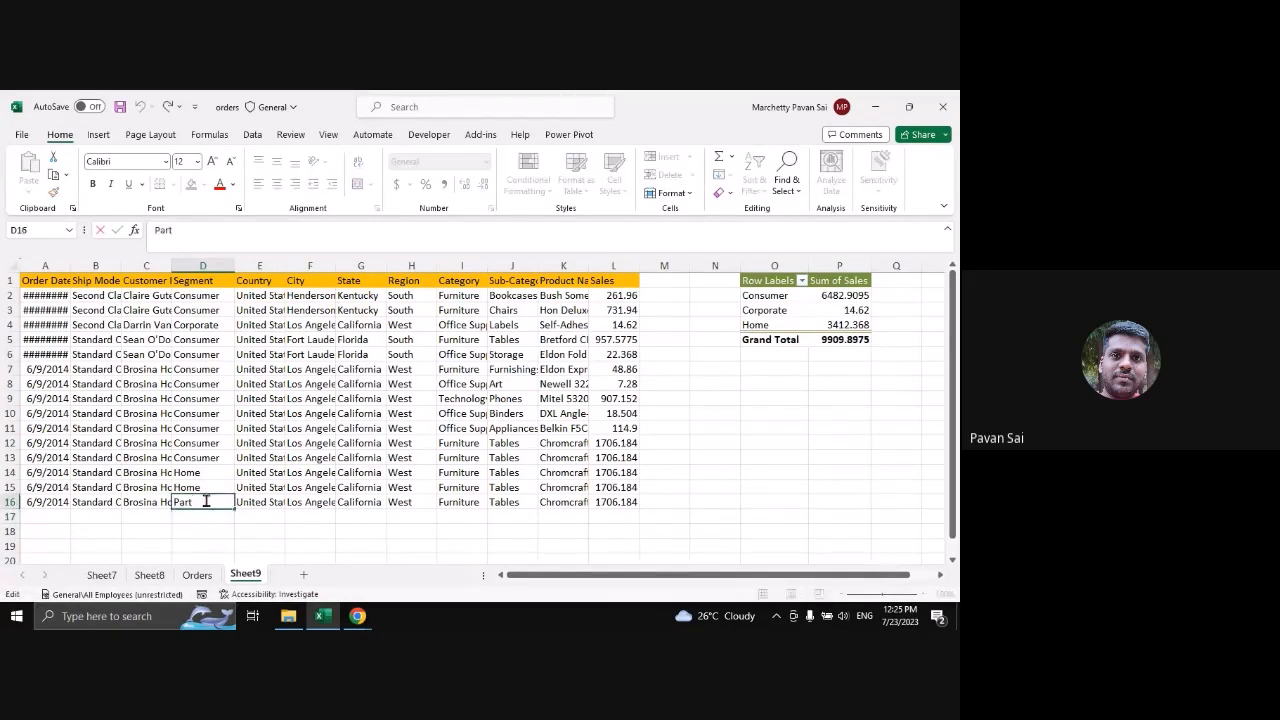
{"action": "type", "text": "y"}
{"action": "left_click", "coordinate": [262, 500]}
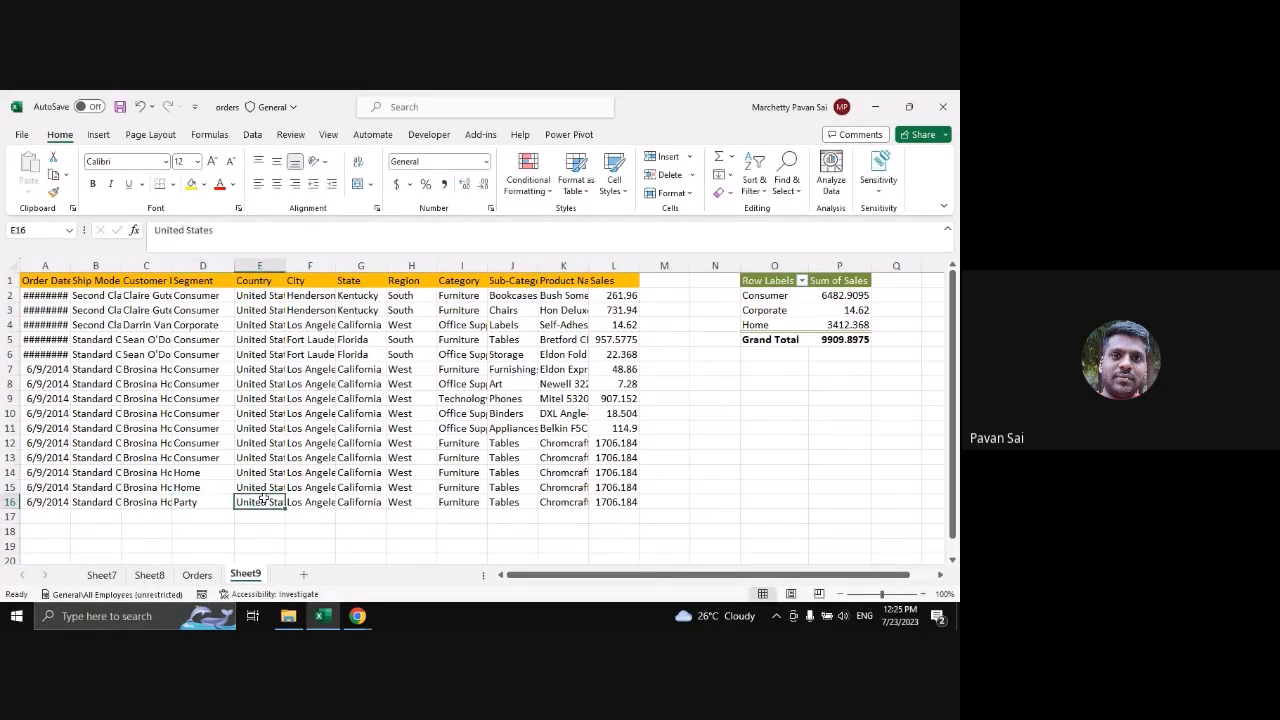
Refresh the pivot table and change its data source to Sheet9!$A$1:$L$16
{"action": "right_click", "coordinate": [823, 318]}
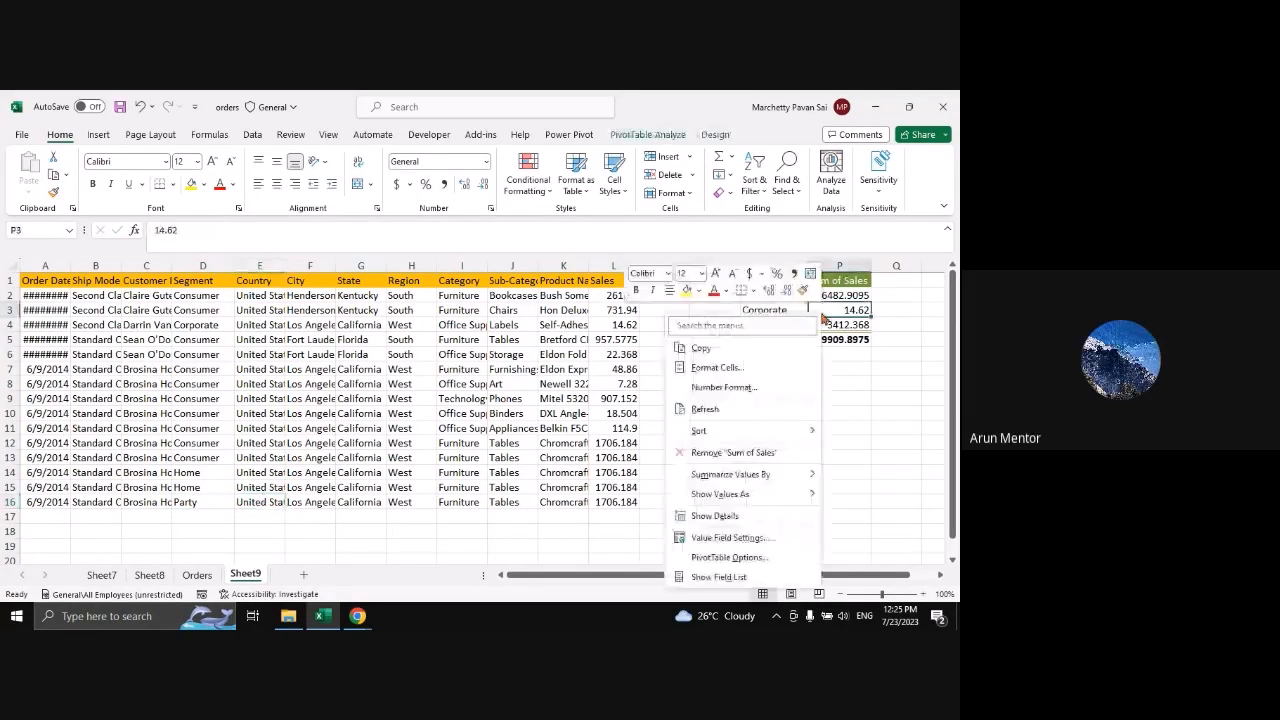
{"action": "left_click", "coordinate": [733, 409]}
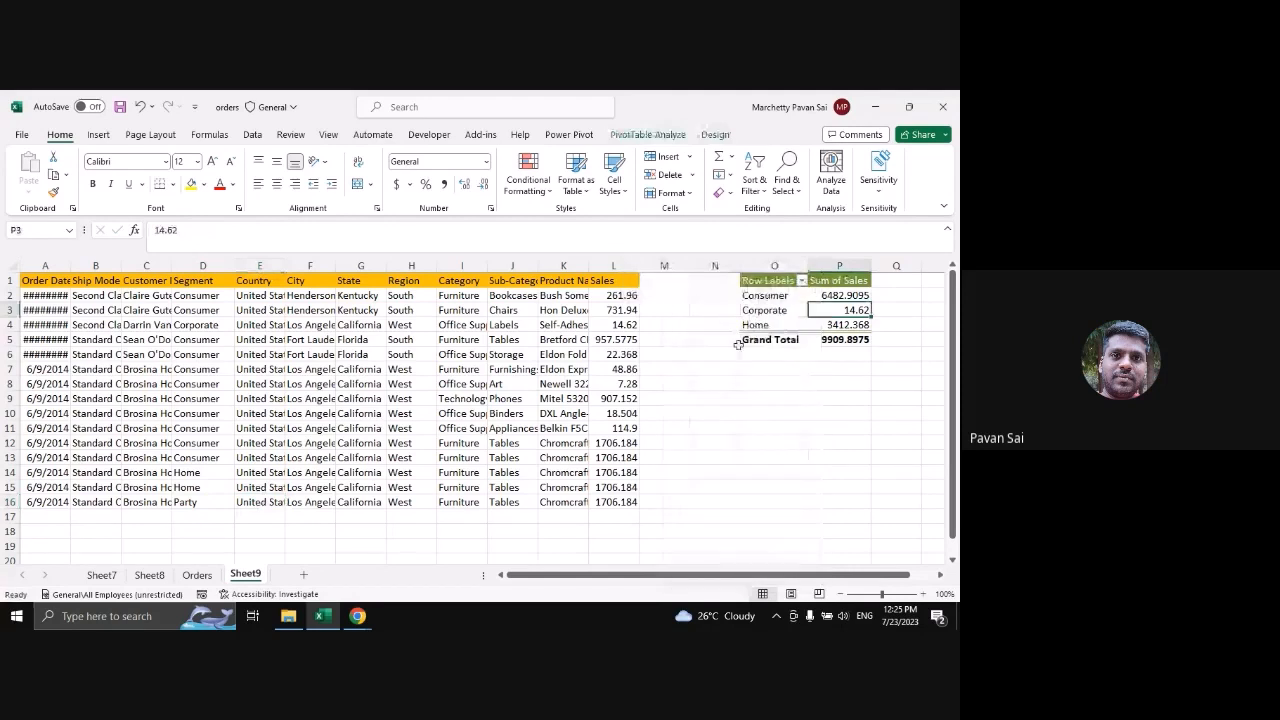
{"action": "left_click", "coordinate": [645, 136]}
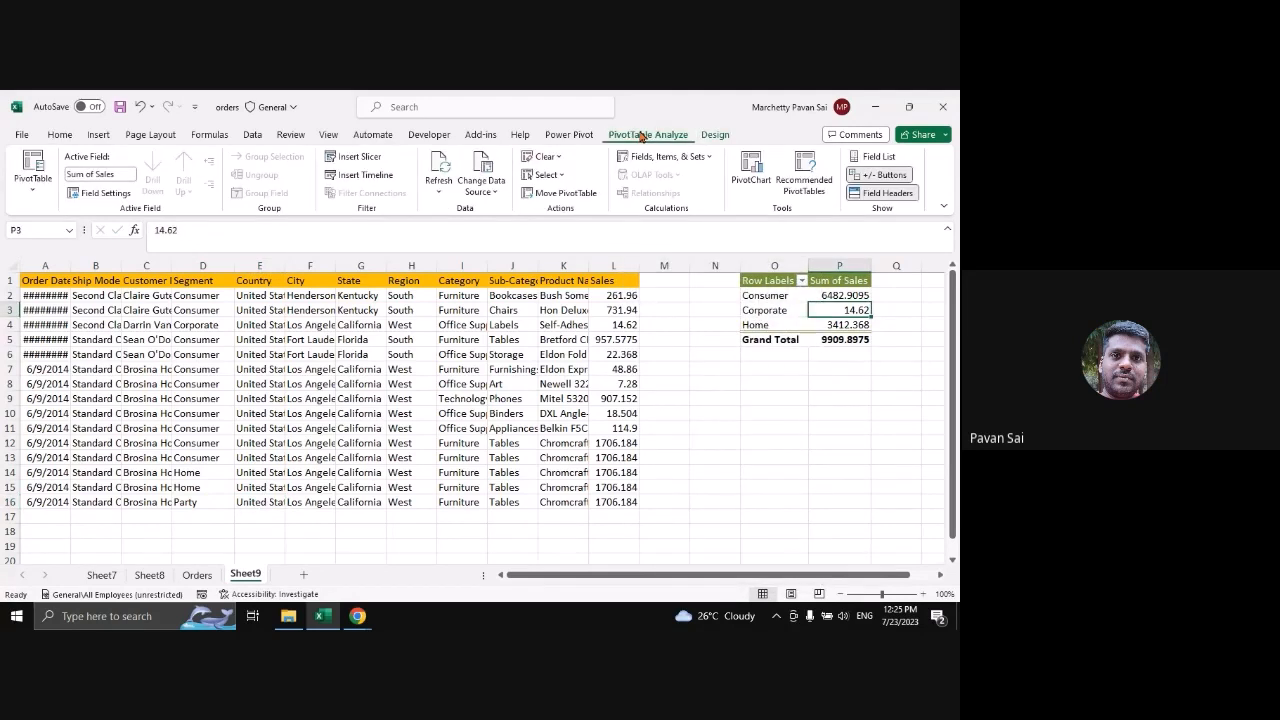
{"action": "left_click", "coordinate": [481, 170]}
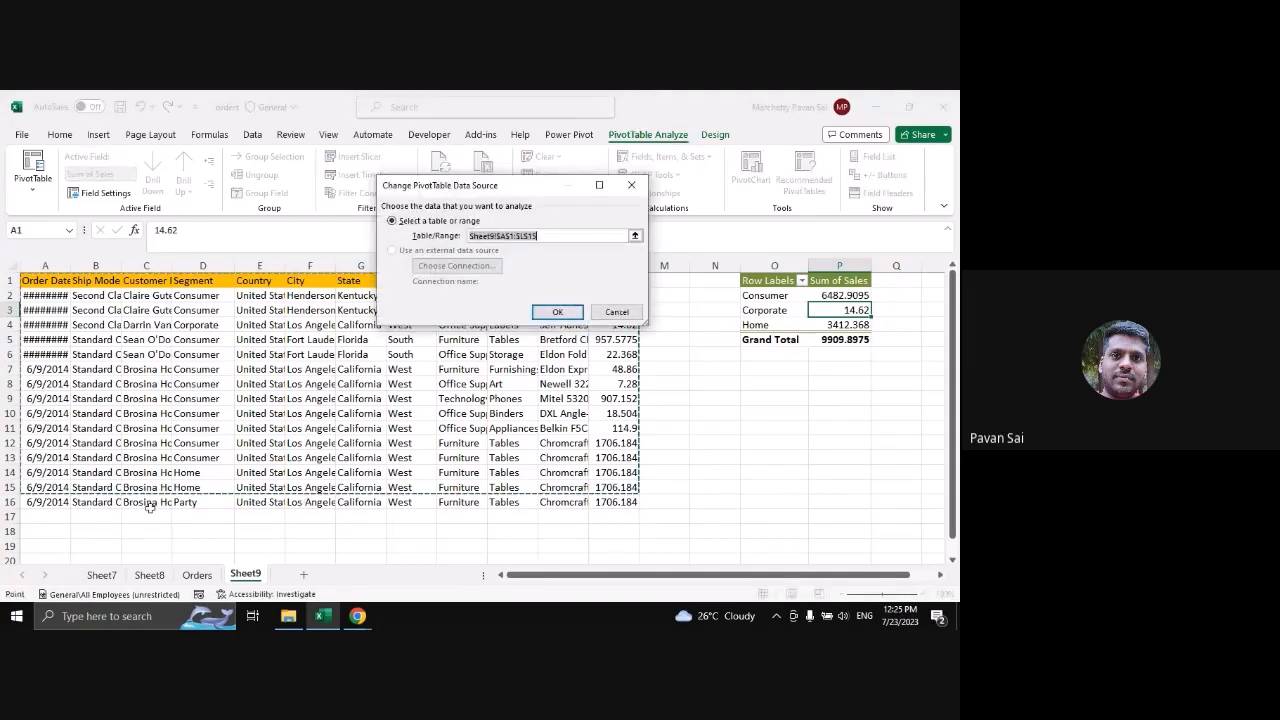
{"action": "left_click", "coordinate": [634, 236]}
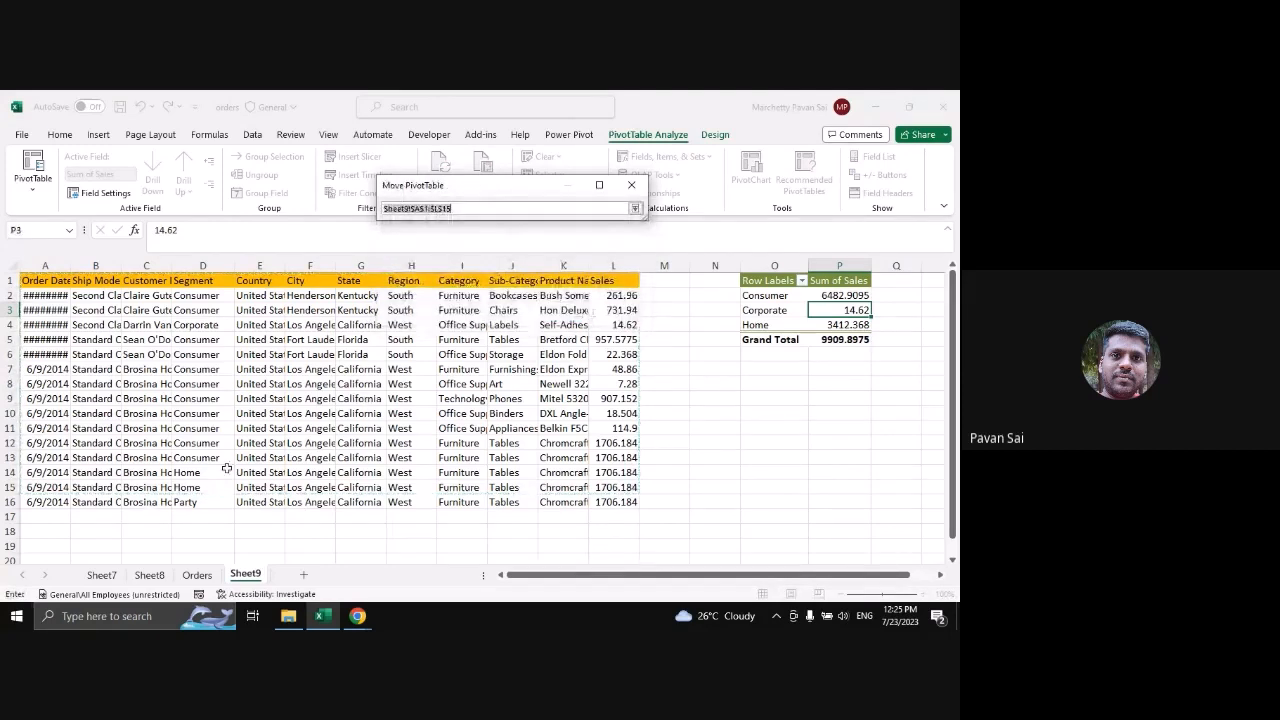
{"action": "left_click_drag", "start_coordinate": [50, 283], "coordinate": [609, 502]}
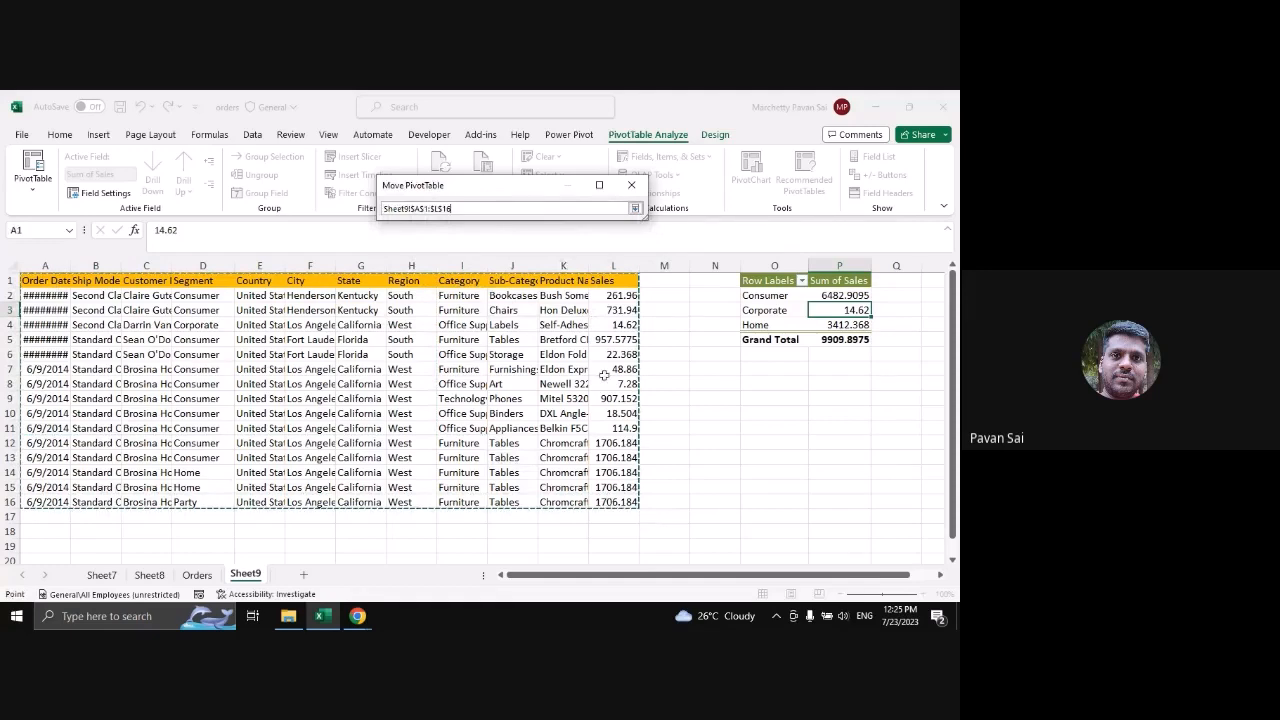
{"action": "left_click", "coordinate": [599, 185]}
{"action": "left_click", "coordinate": [557, 311]}
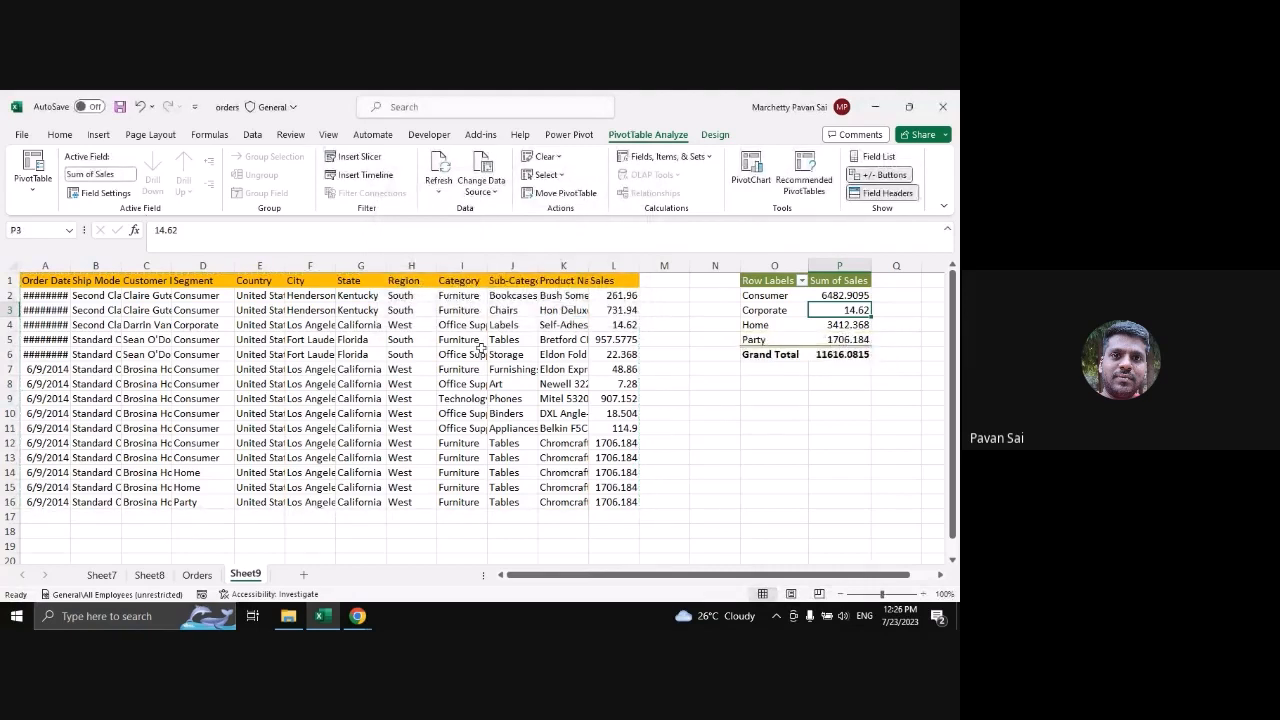
{"action": "left_click", "coordinate": [452, 350]}
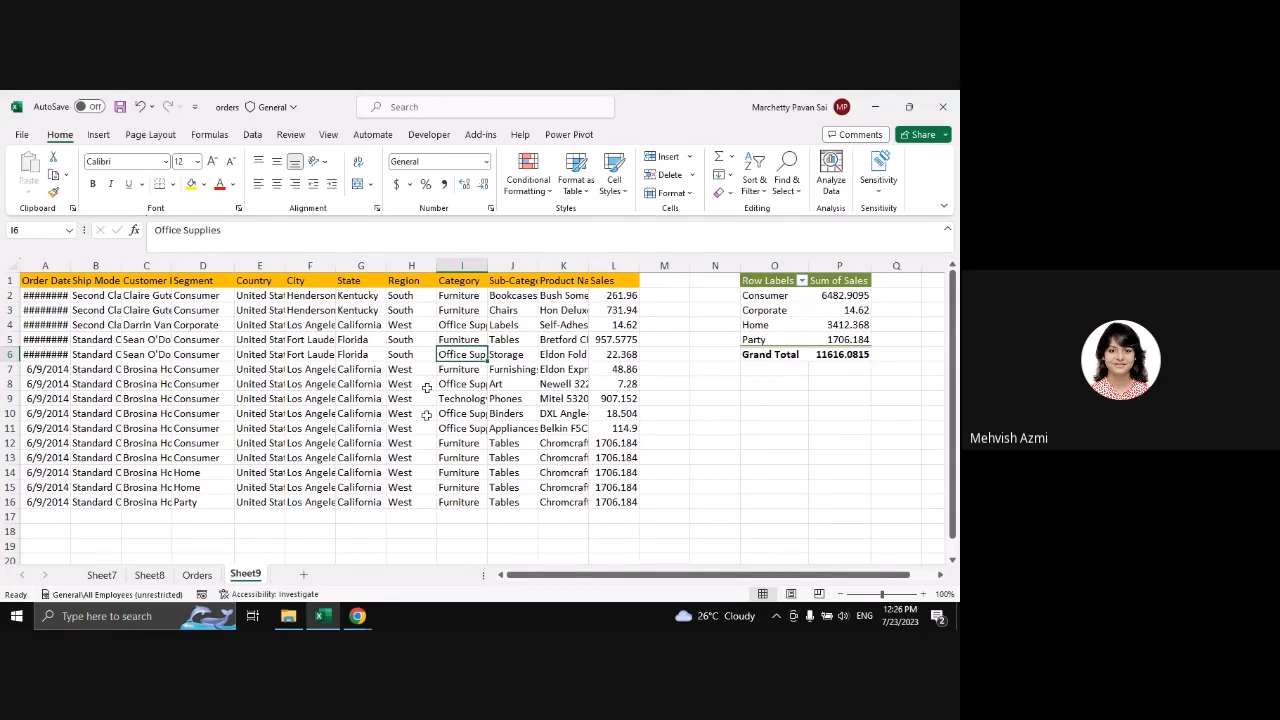
{"action": "mouse_move", "coordinate": [826, 306]}
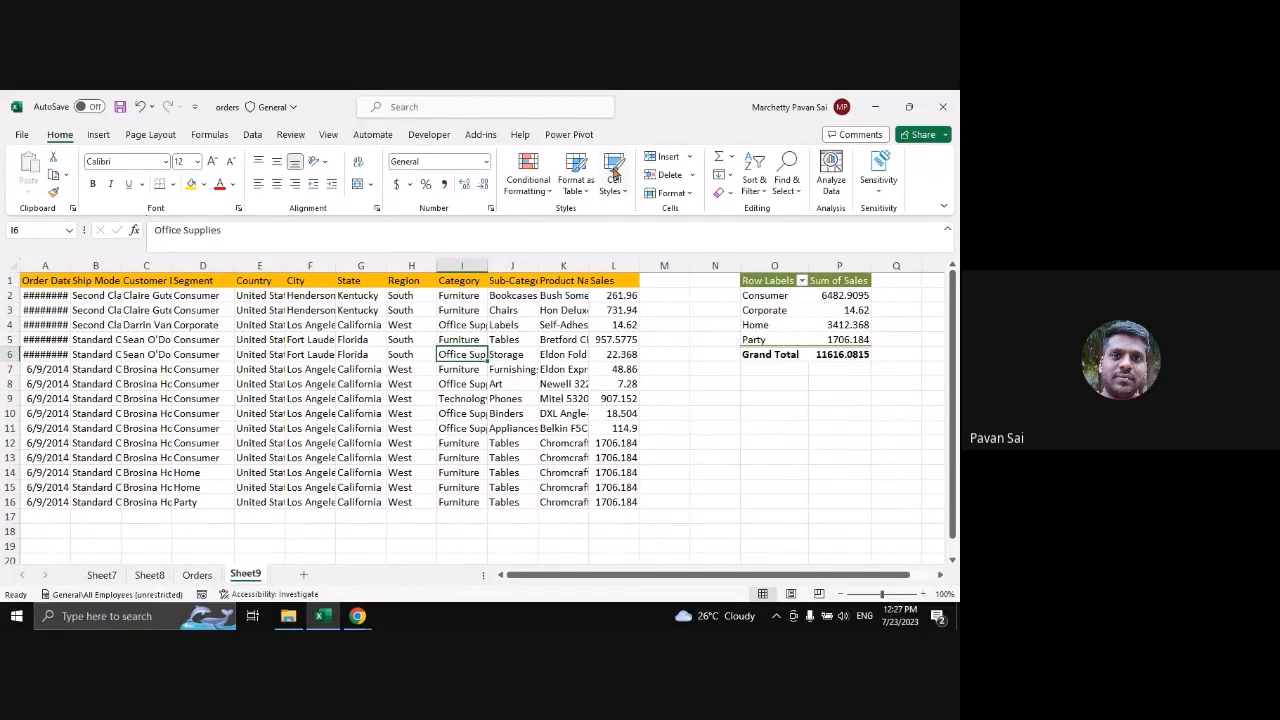
{"action": "left_click", "coordinate": [464, 384]}
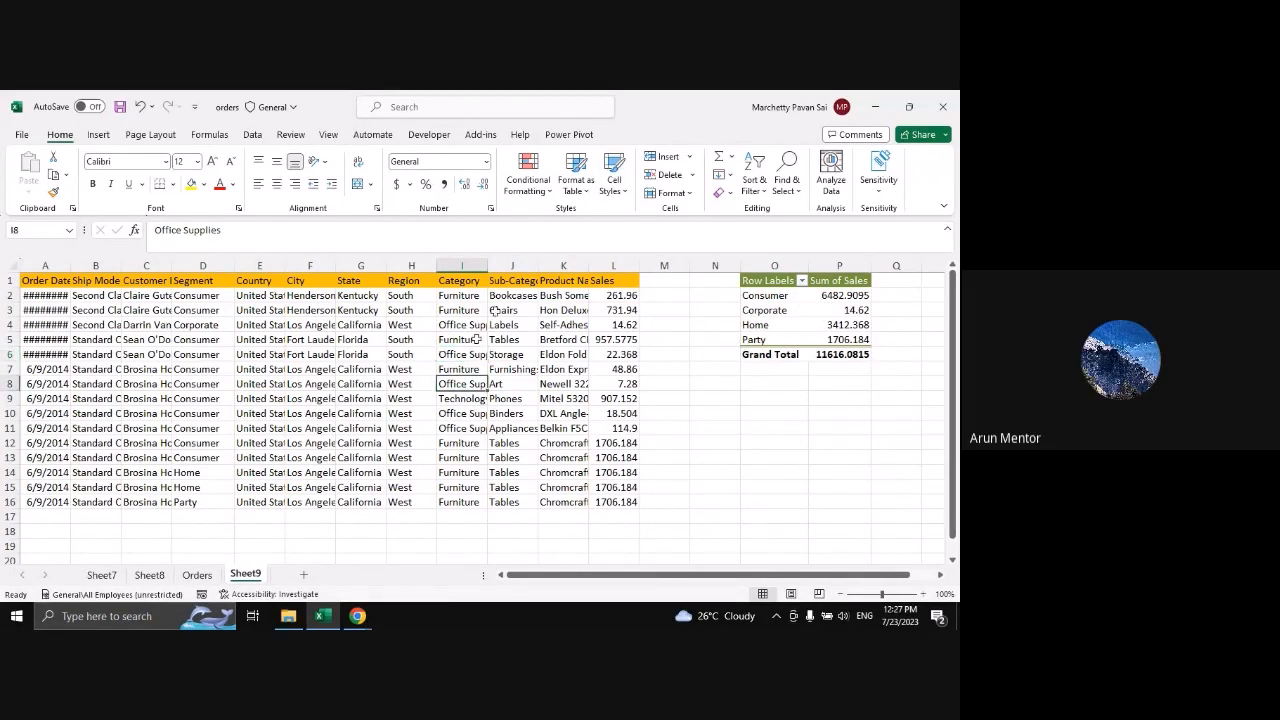
Change the pivot table's data source to the entire columns Sheet9!$A:$L
{"action": "left_click", "coordinate": [776, 311]}
{"action": "left_click", "coordinate": [648, 134]}
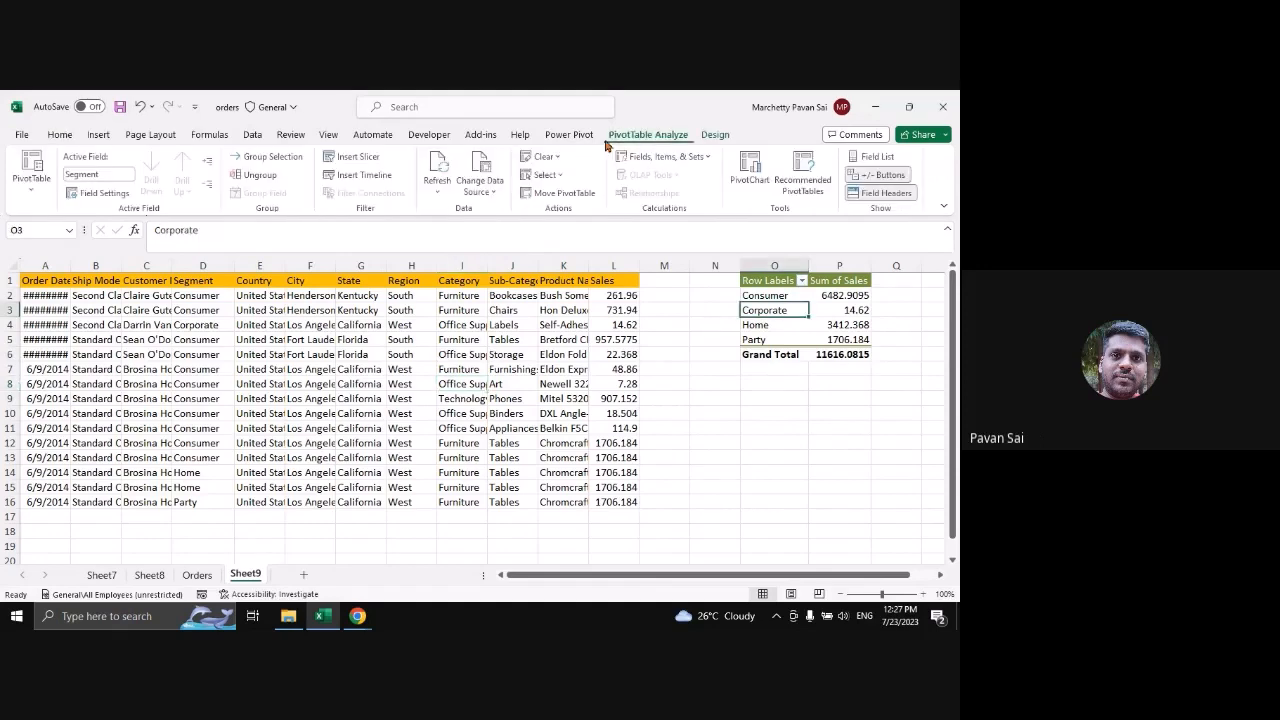
{"action": "left_click", "coordinate": [489, 190]}
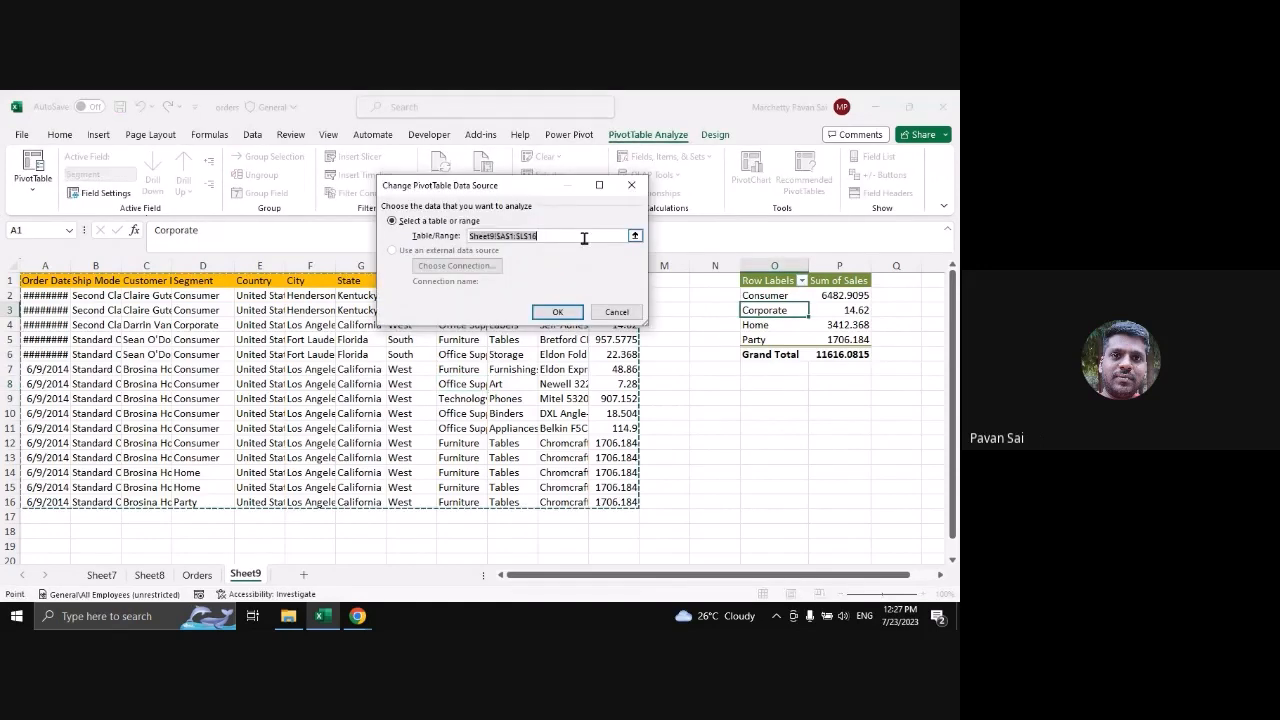
{"action": "left_click_drag", "start_coordinate": [560, 186], "coordinate": [727, 203]}
{"action": "left_click", "coordinate": [801, 252]}
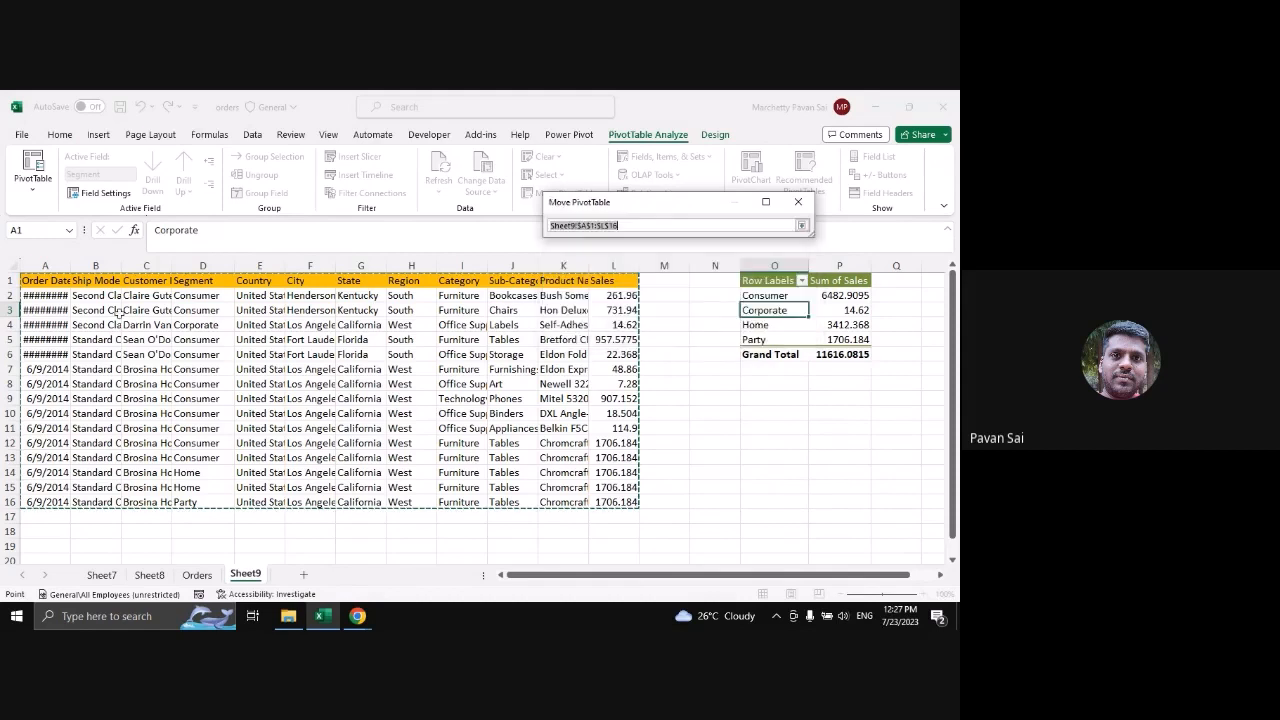
{"action": "left_click_drag", "start_coordinate": [45, 265], "coordinate": [594, 262]}
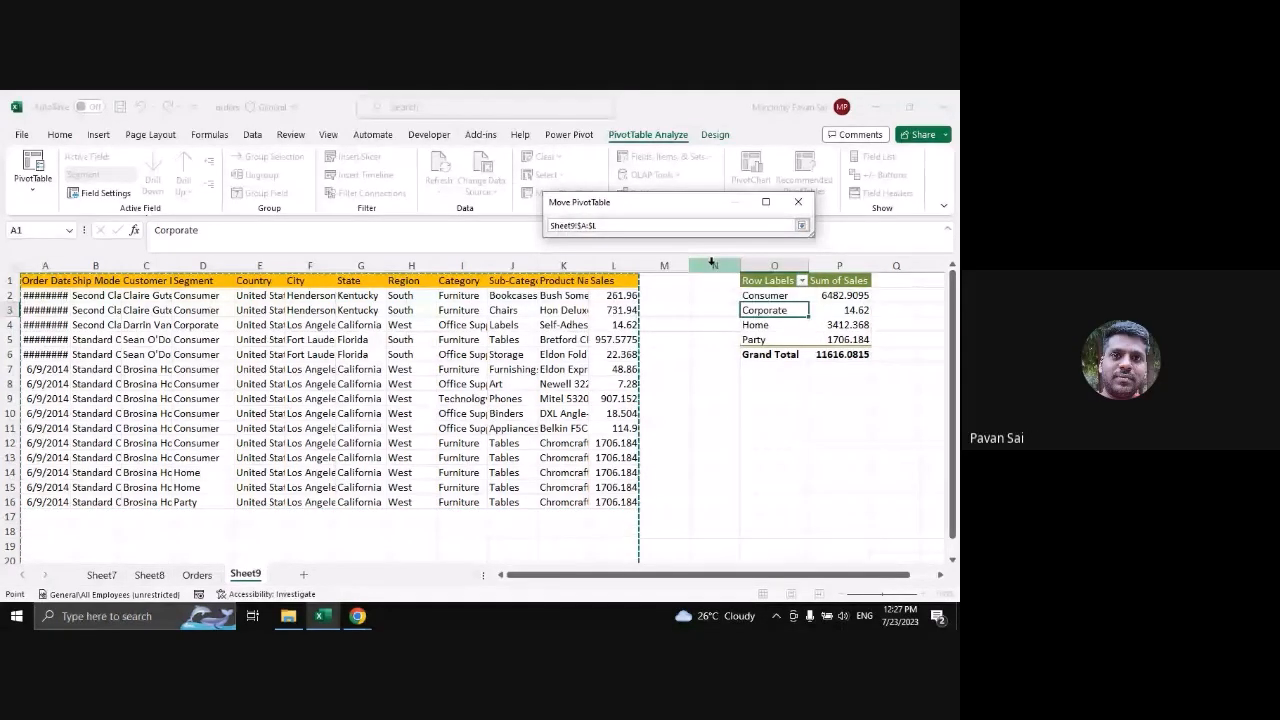
{"action": "key", "text": "Return"}
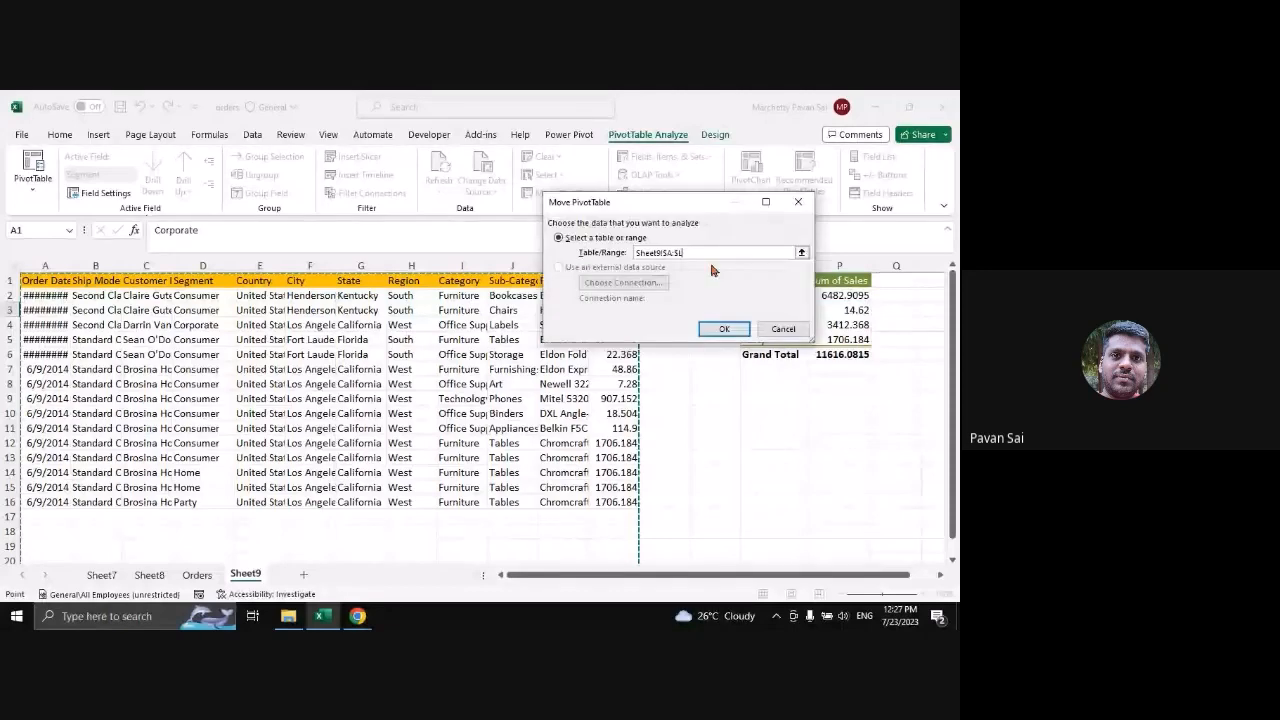
{"action": "key", "text": "Return"}
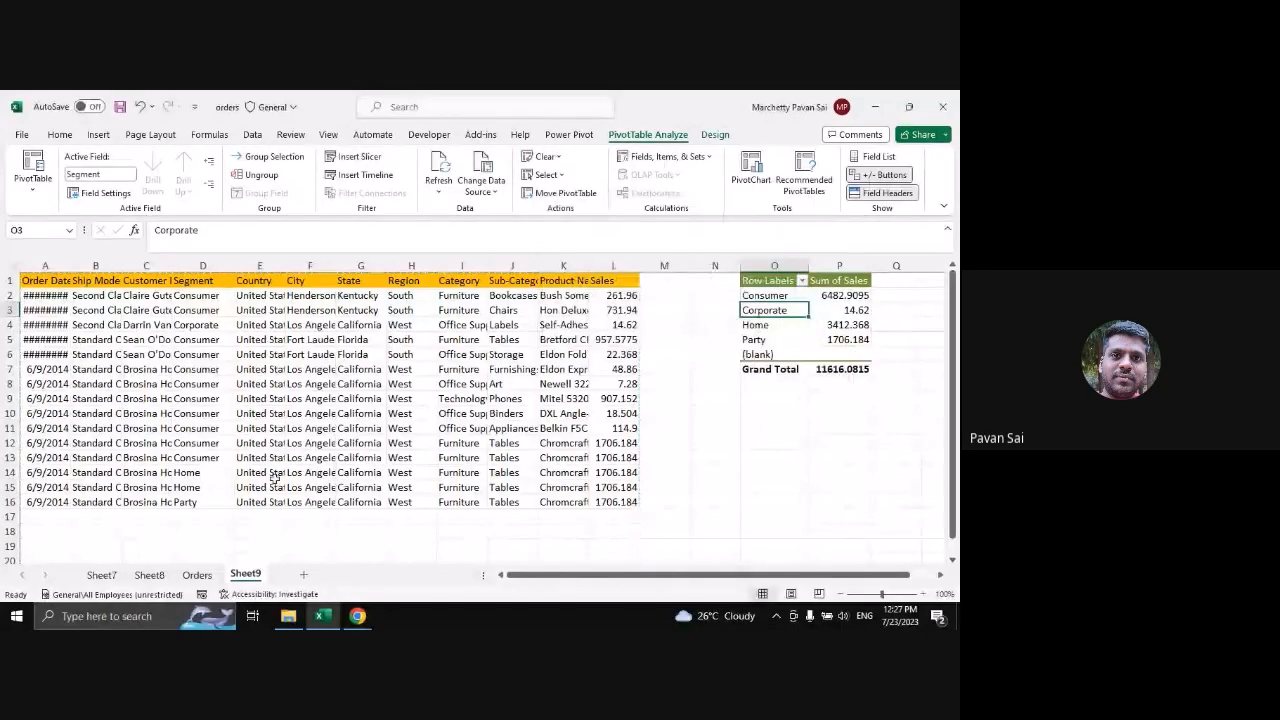
Select the pivot table's (blank) sales cell, and enter 5000 in the Sales column at L26
{"action": "left_click", "coordinate": [862, 352]}
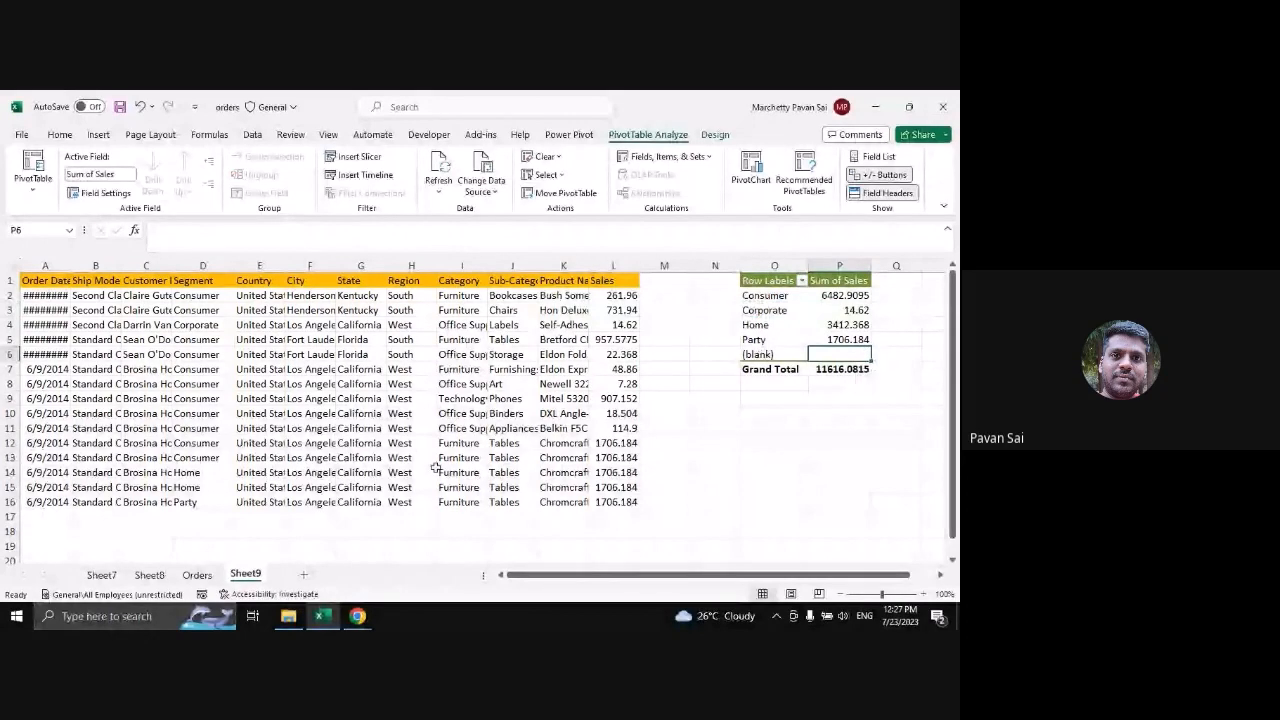
{"action": "scroll", "coordinate": [535, 535], "scroll_direction": "down", "scroll_amount": 3}
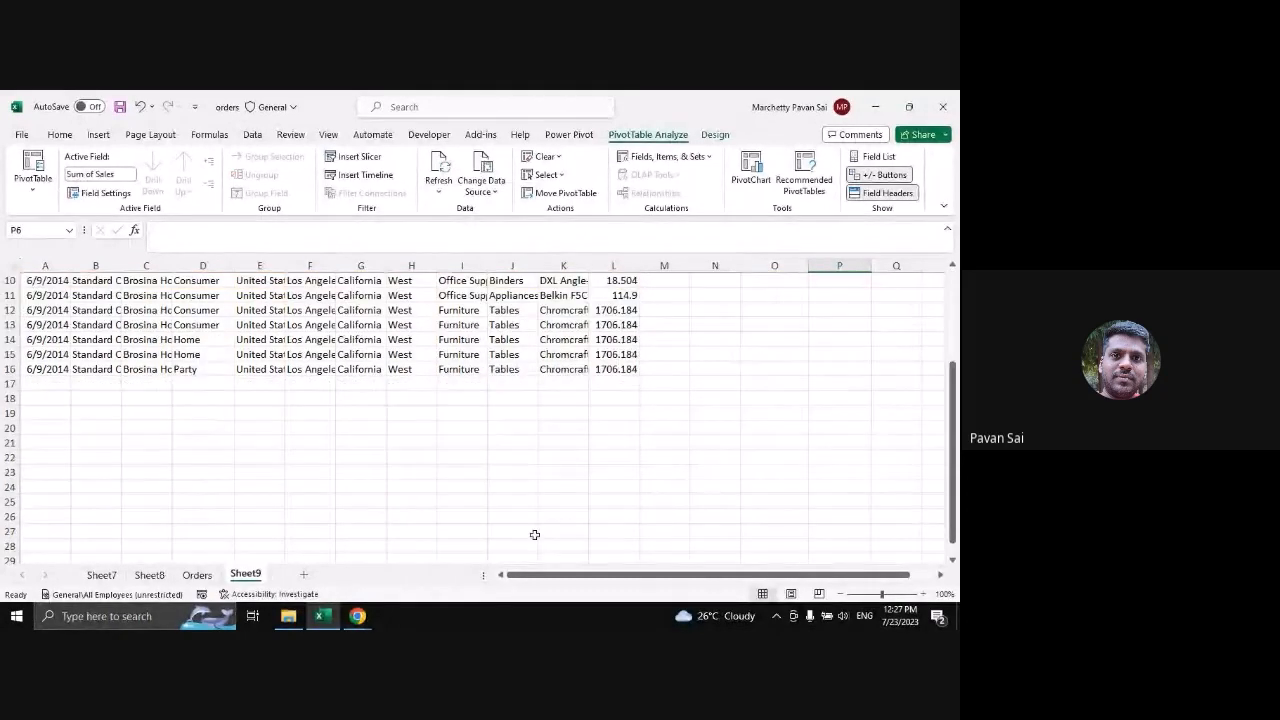
{"action": "left_click", "coordinate": [630, 513]}
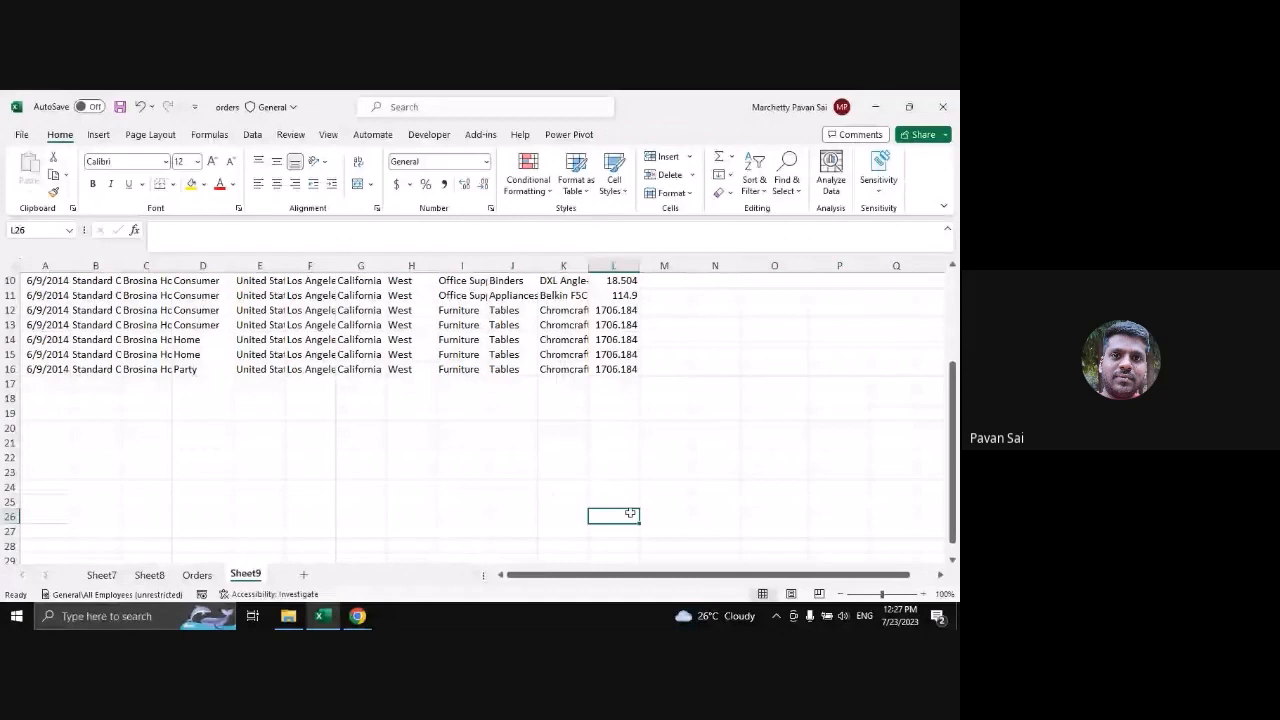
{"action": "type", "text": "5000"}
{"action": "key", "text": "Return"}
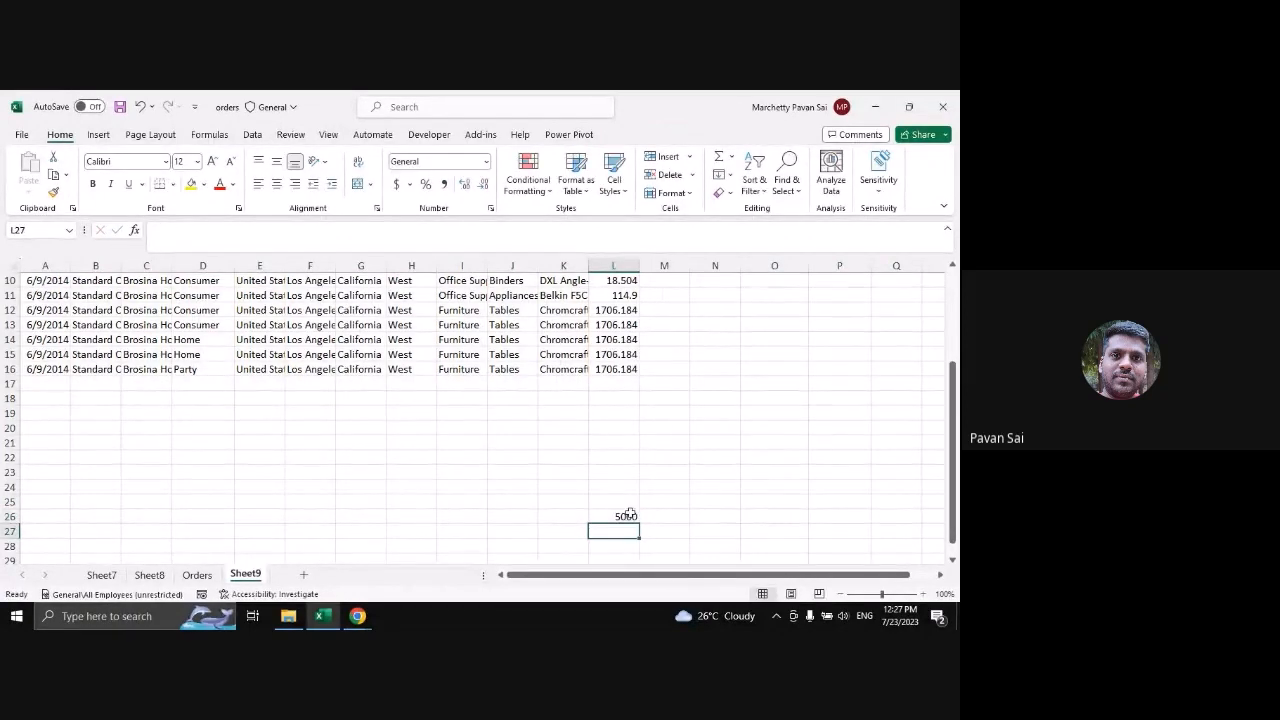
Refresh the pivot table and select the Sum of Sales value of the (blank) row
{"action": "scroll", "coordinate": [728, 450], "scroll_direction": "up", "scroll_amount": 3}
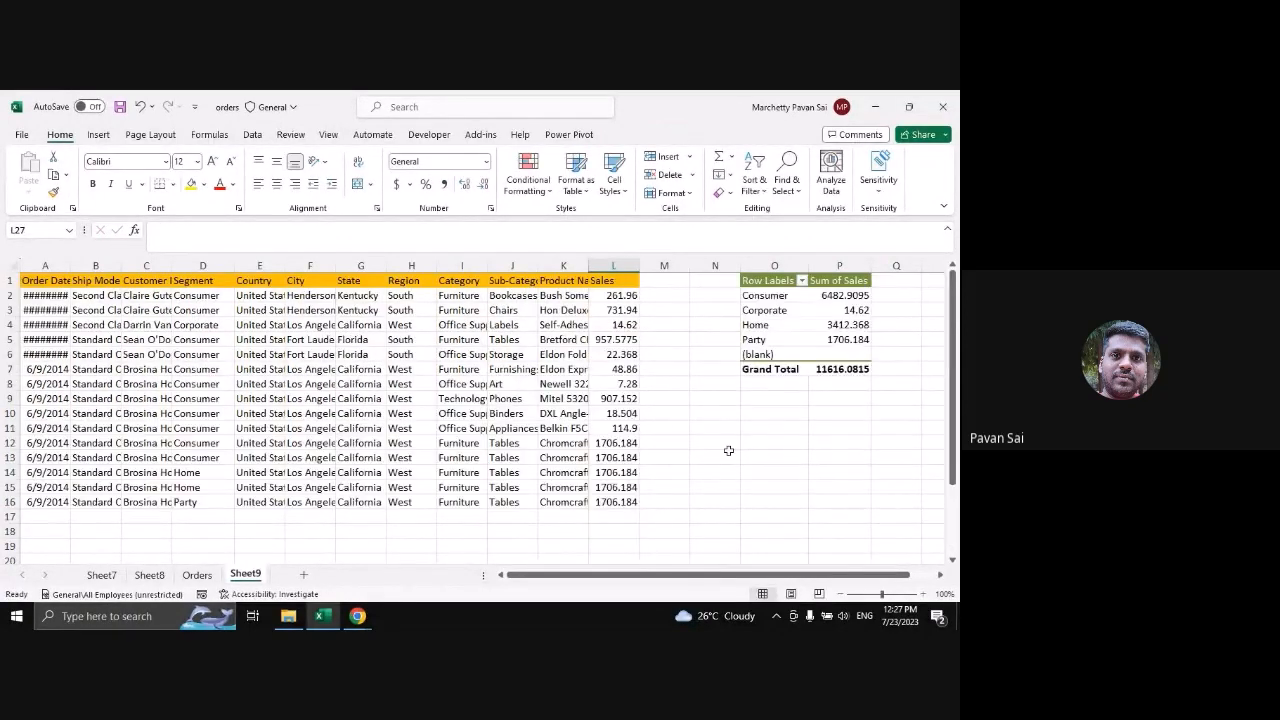
{"action": "right_click", "coordinate": [817, 333]}
{"action": "left_click", "coordinate": [736, 426]}
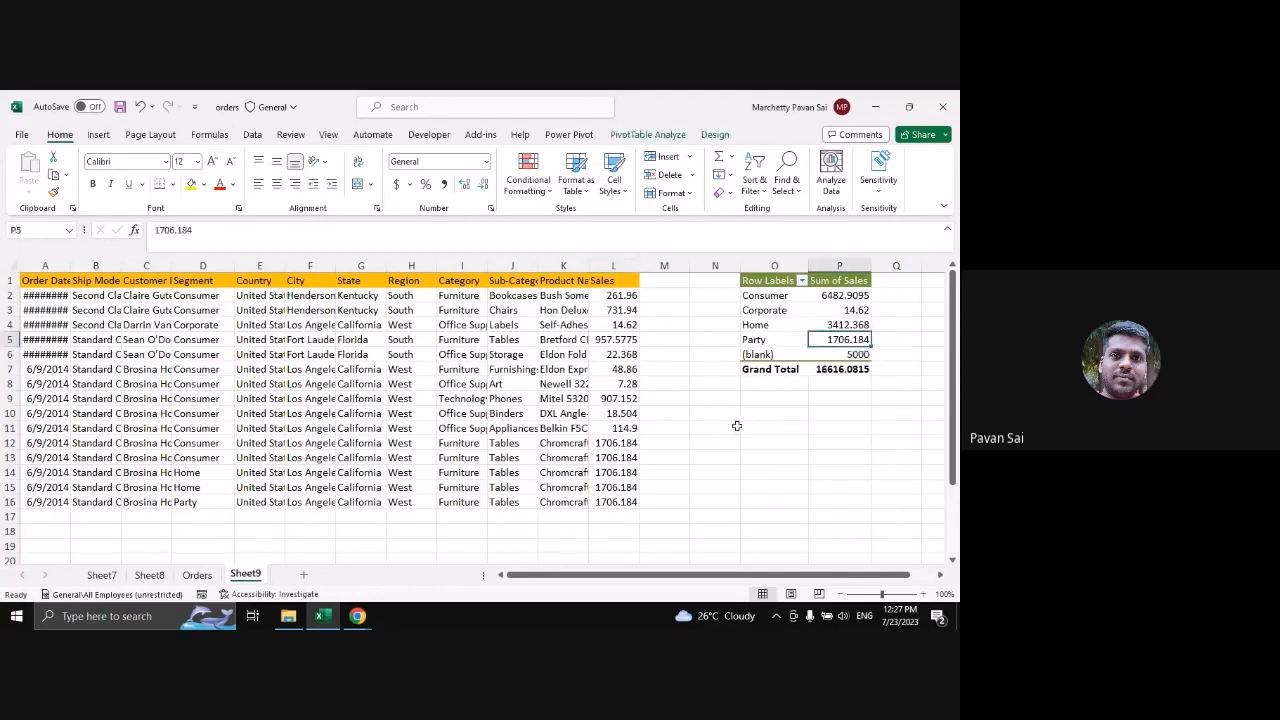
{"action": "key", "text": "Down"}
Examine the Sales column below the data by selecting cells upward from L29 past the separate L26 entry
{"action": "scroll", "coordinate": [668, 466], "scroll_direction": "down", "scroll_amount": 1}
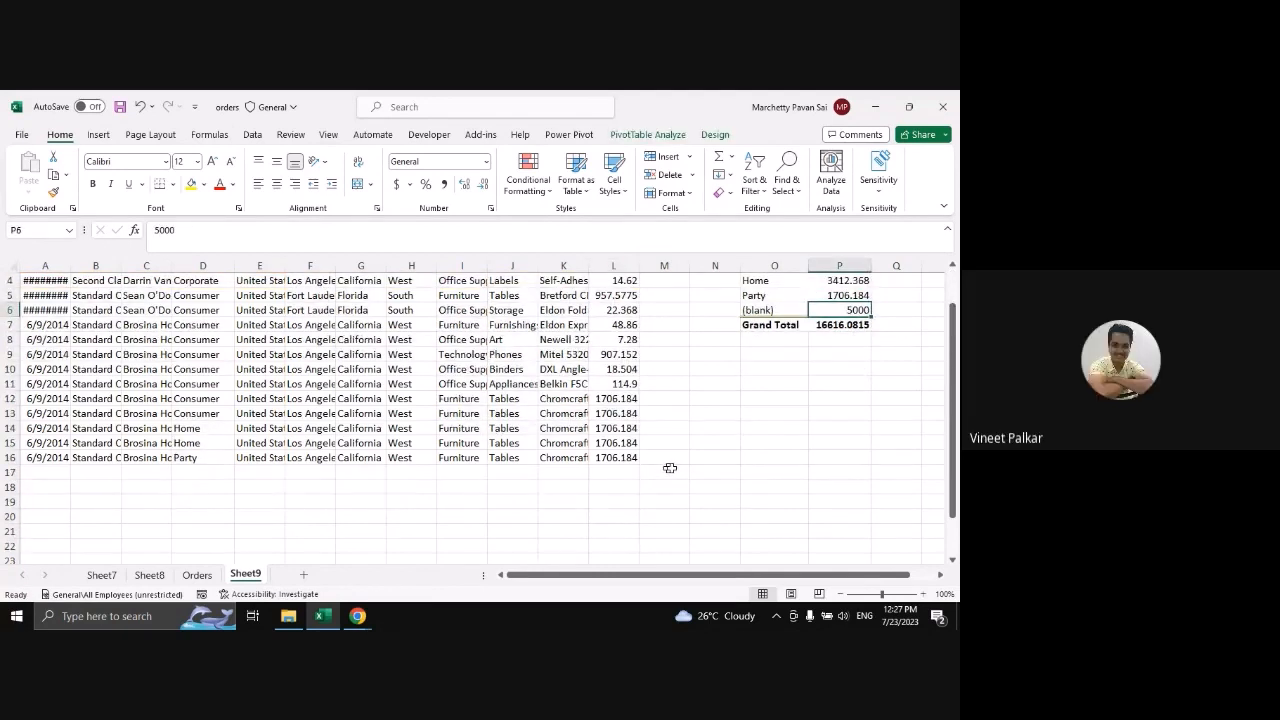
{"action": "scroll", "coordinate": [670, 468], "scroll_direction": "down", "scroll_amount": 4}
{"action": "left_click_drag", "start_coordinate": [618, 471], "coordinate": [618, 343]}
{"action": "scroll", "coordinate": [671, 418], "scroll_direction": "up", "scroll_amount": 5}
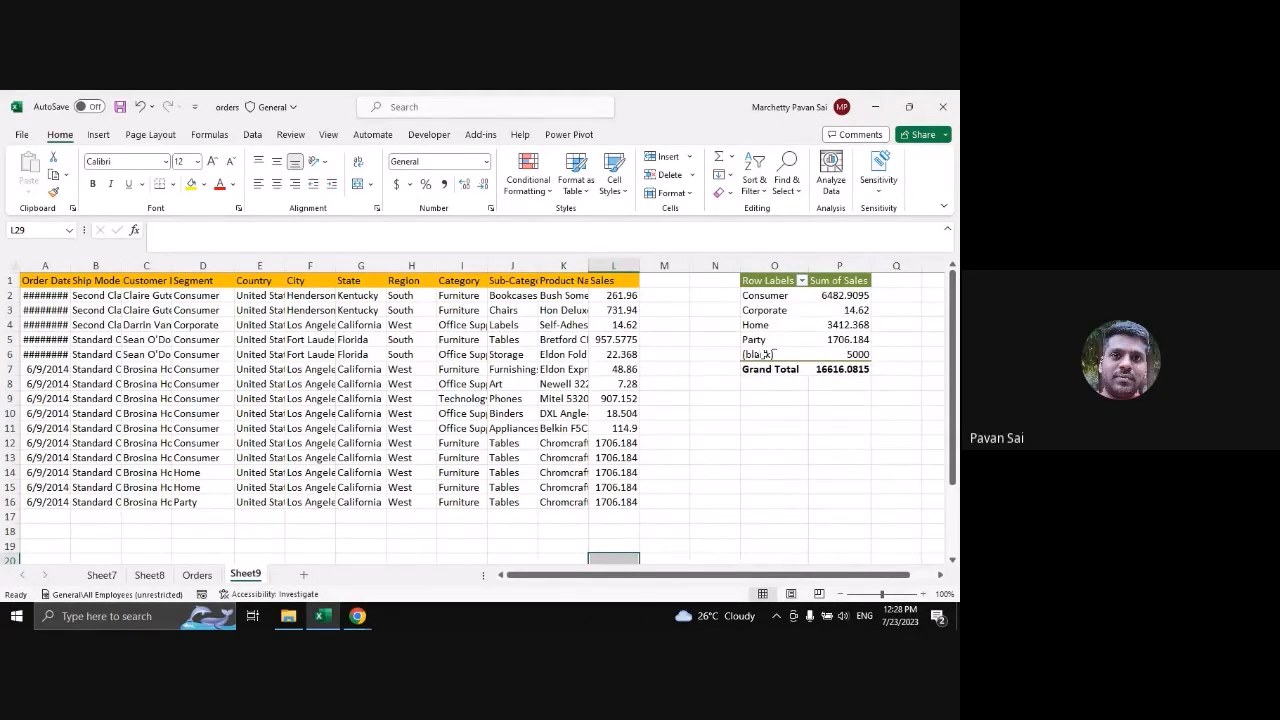
Try to delete the (blank) row directly from the pivot table
{"action": "left_click", "coordinate": [763, 354]}
{"action": "left_click_drag", "start_coordinate": [763, 354], "coordinate": [824, 354]}
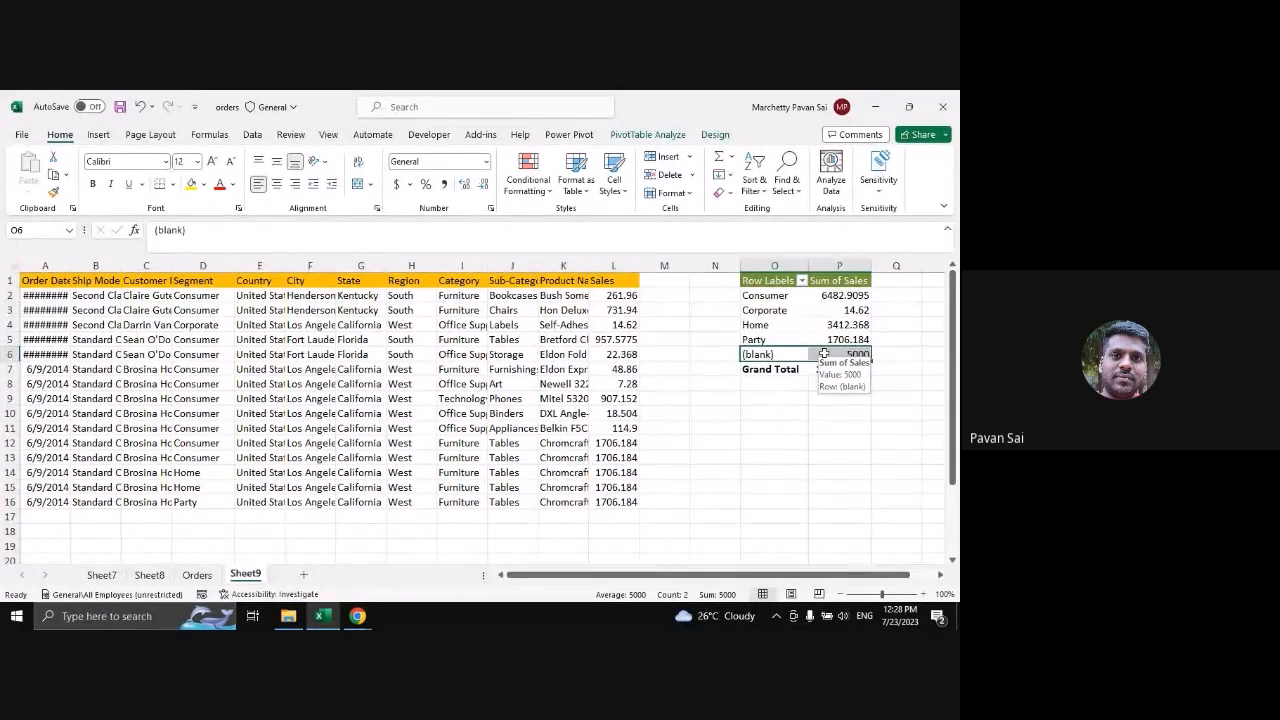
{"action": "key", "text": "Delete"}
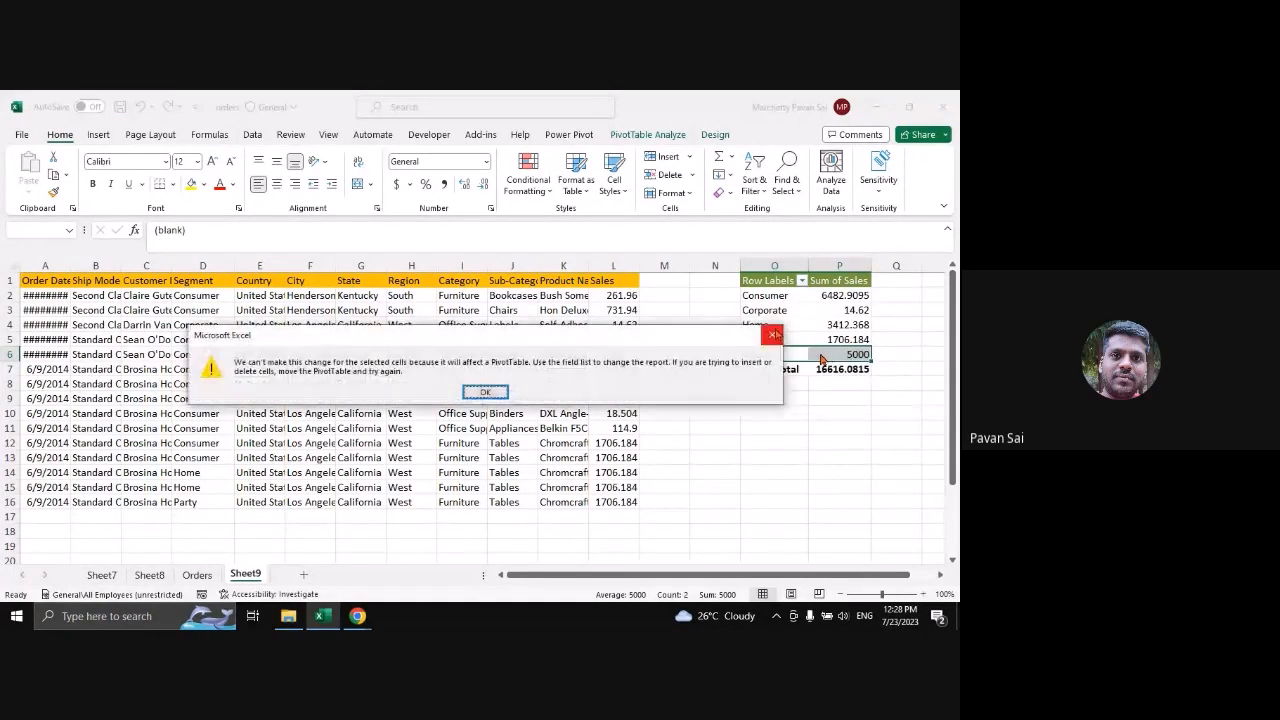
{"action": "left_click", "coordinate": [774, 334]}
View the Orders sheet and return to Sheet9
{"action": "left_click", "coordinate": [210, 576]}
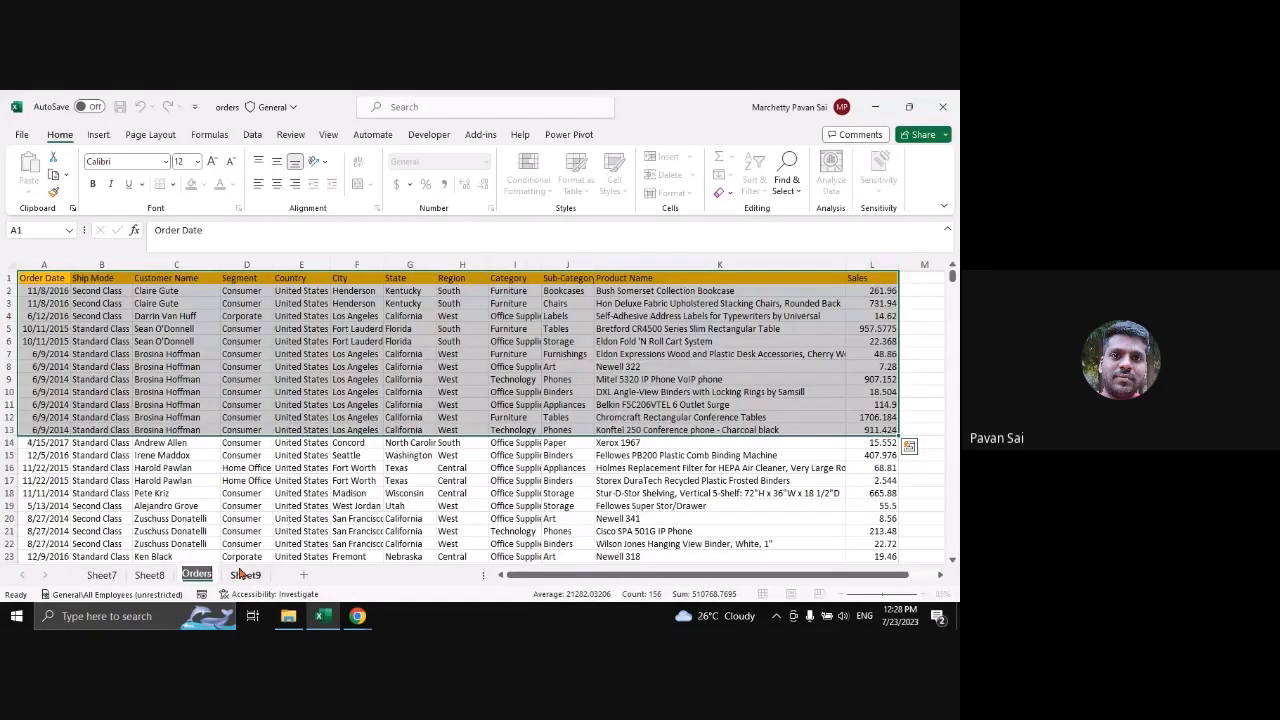
{"action": "left_click", "coordinate": [243, 575]}
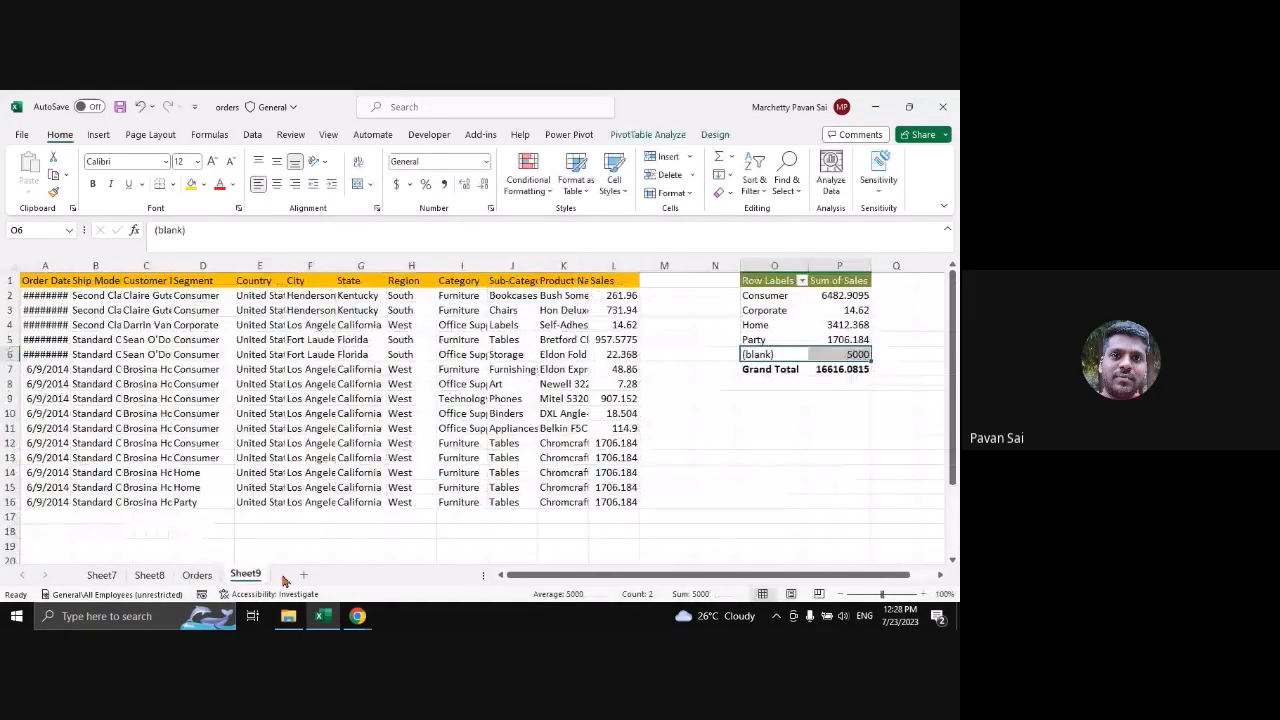
Add a blank worksheet, and create a pivot table from the Orders data on a new worksheet
{"action": "left_click", "coordinate": [303, 575]}
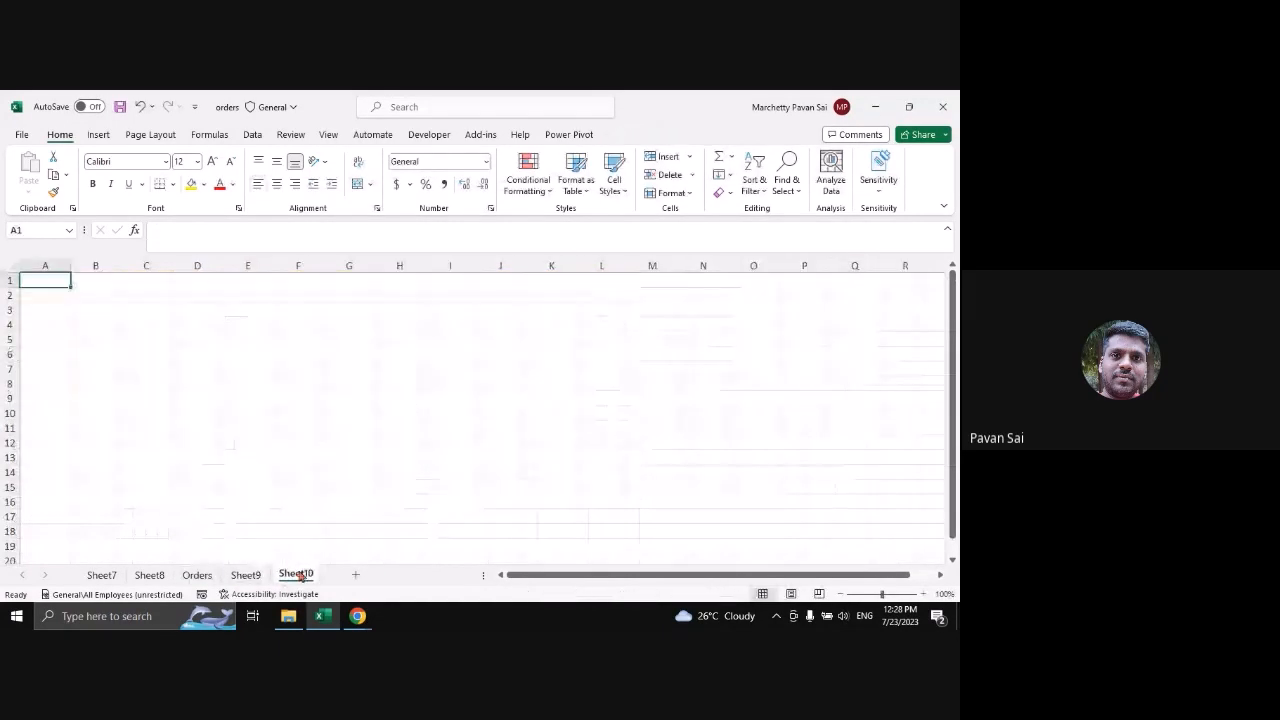
{"action": "left_click", "coordinate": [196, 575]}
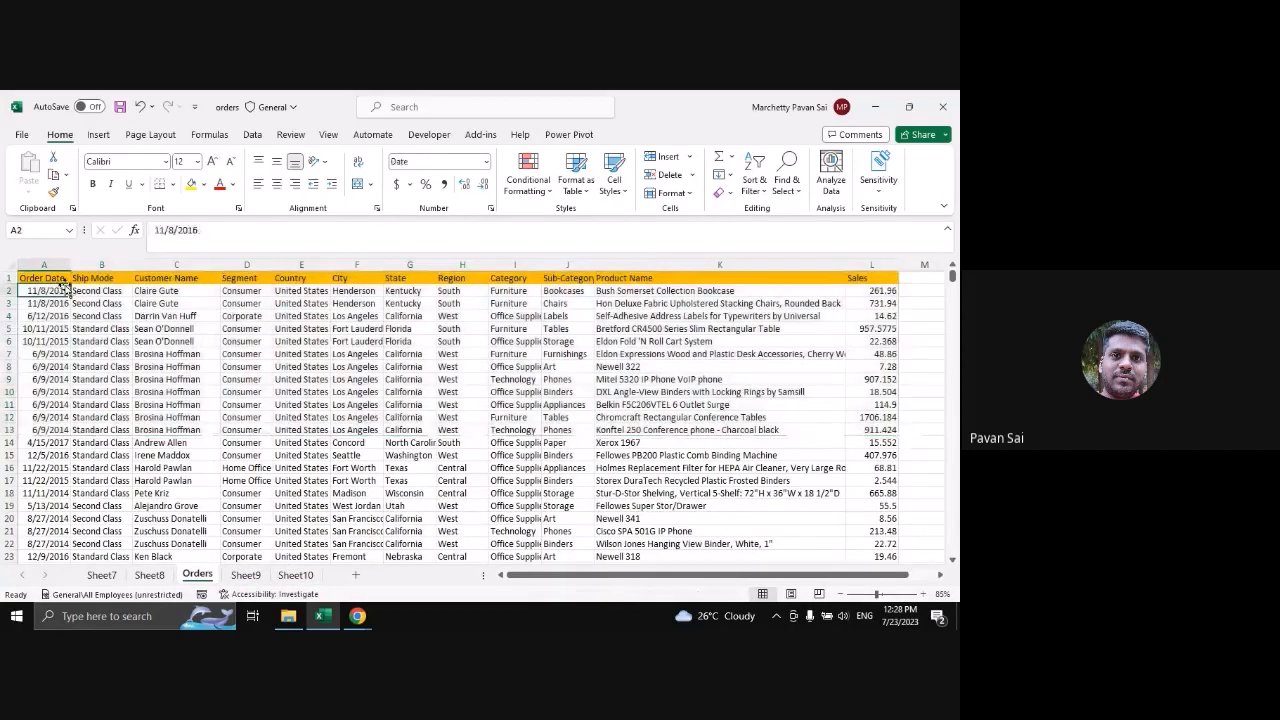
{"action": "left_click", "coordinate": [97, 137]}
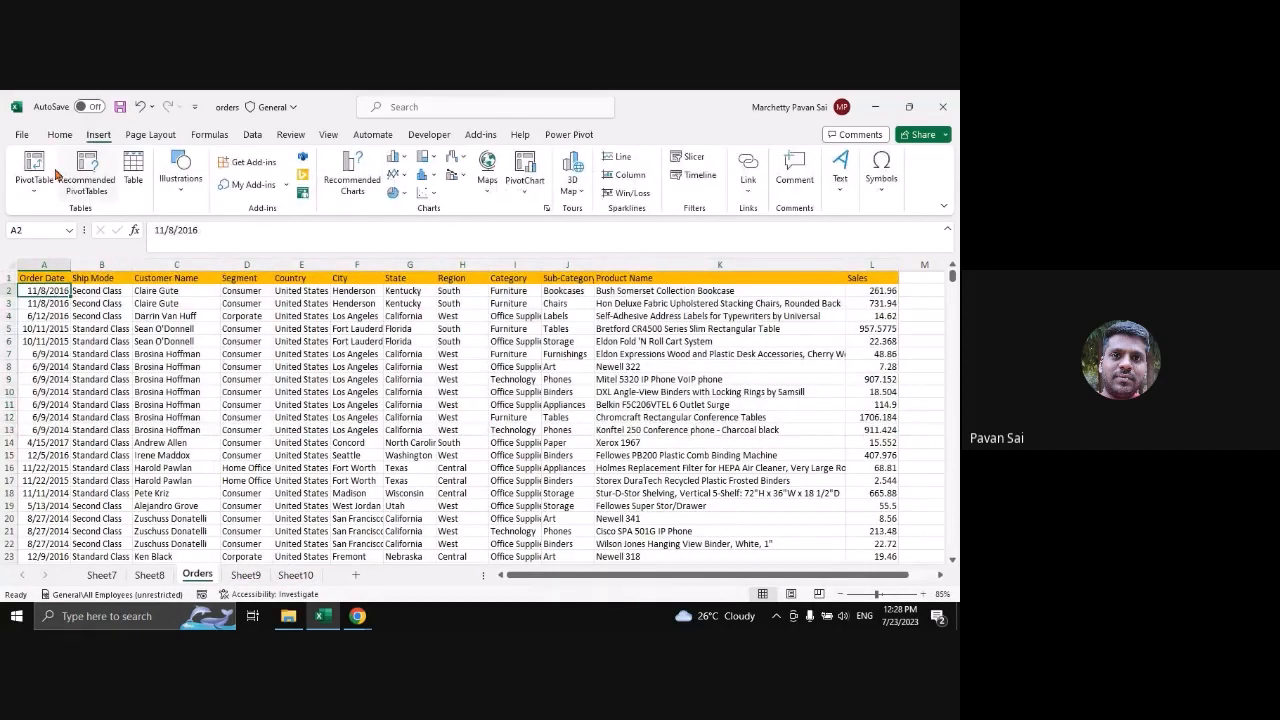
{"action": "left_click", "coordinate": [54, 172]}
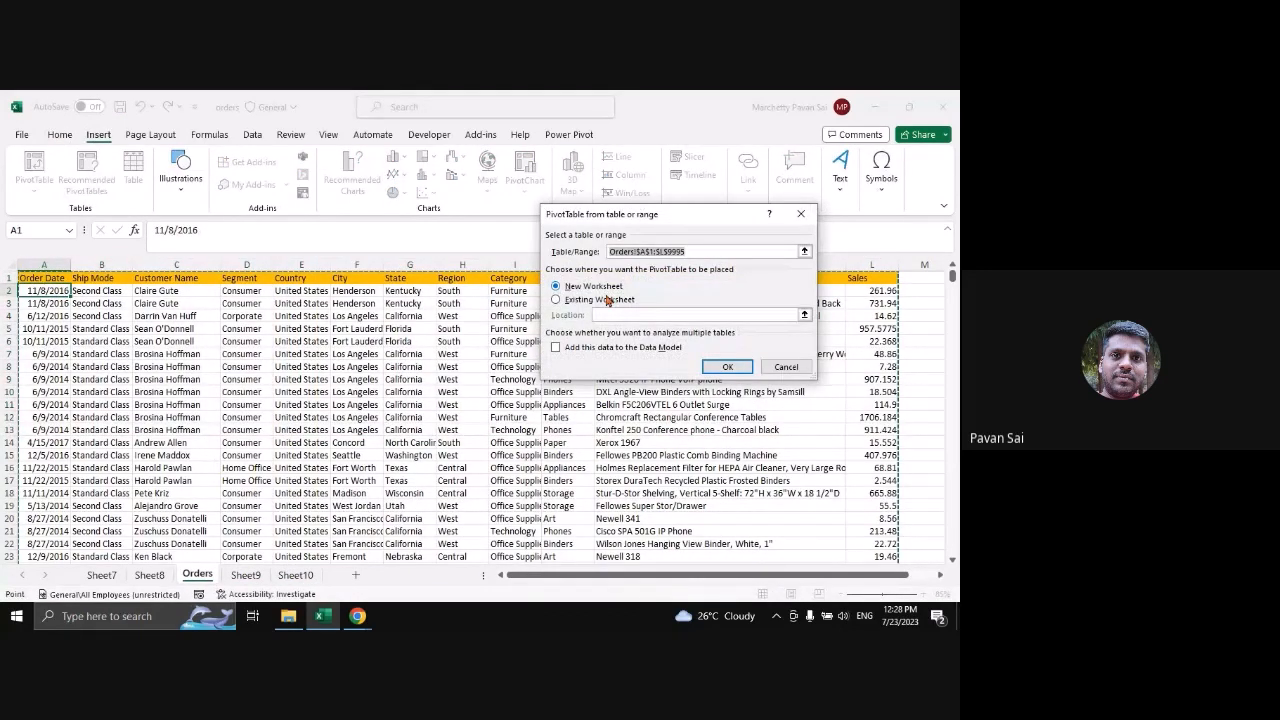
{"action": "key", "text": "Return"}
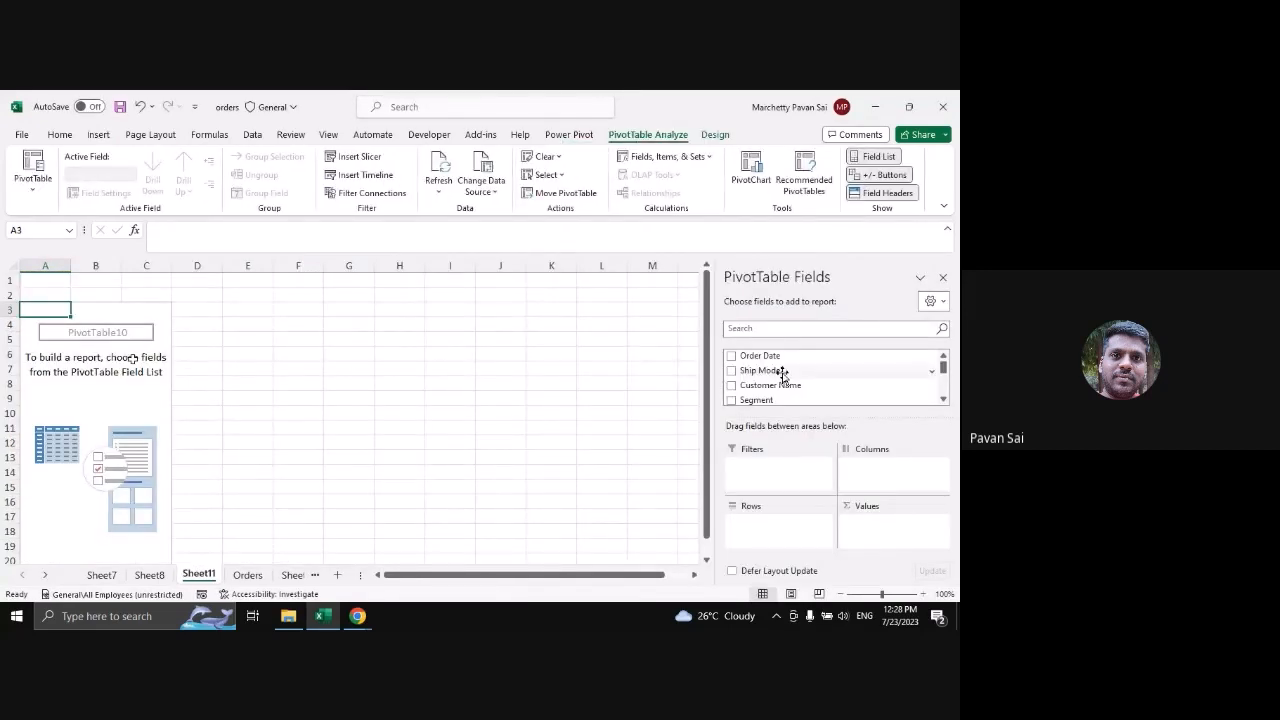
Add Order Date to the pivot table's rows and Sales to its values
{"action": "left_click_drag", "start_coordinate": [783, 373], "coordinate": [780, 506]}
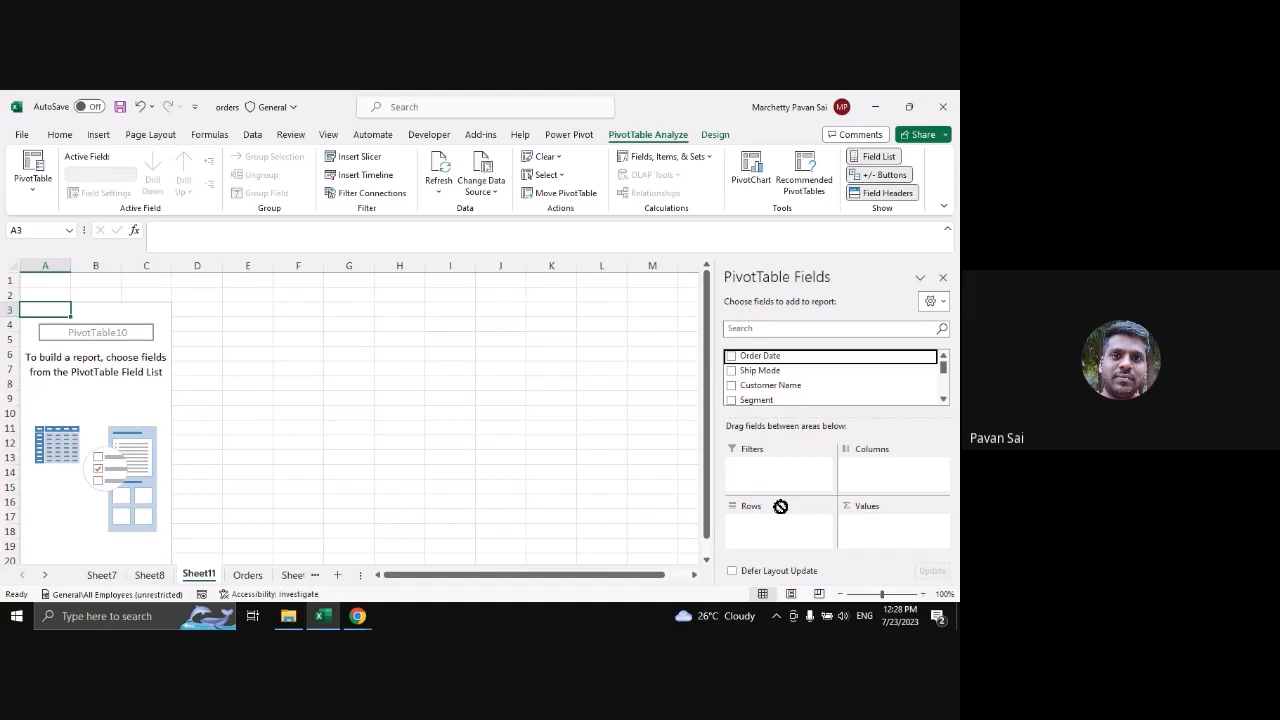
{"action": "left_click_drag", "start_coordinate": [780, 506], "coordinate": [783, 523]}
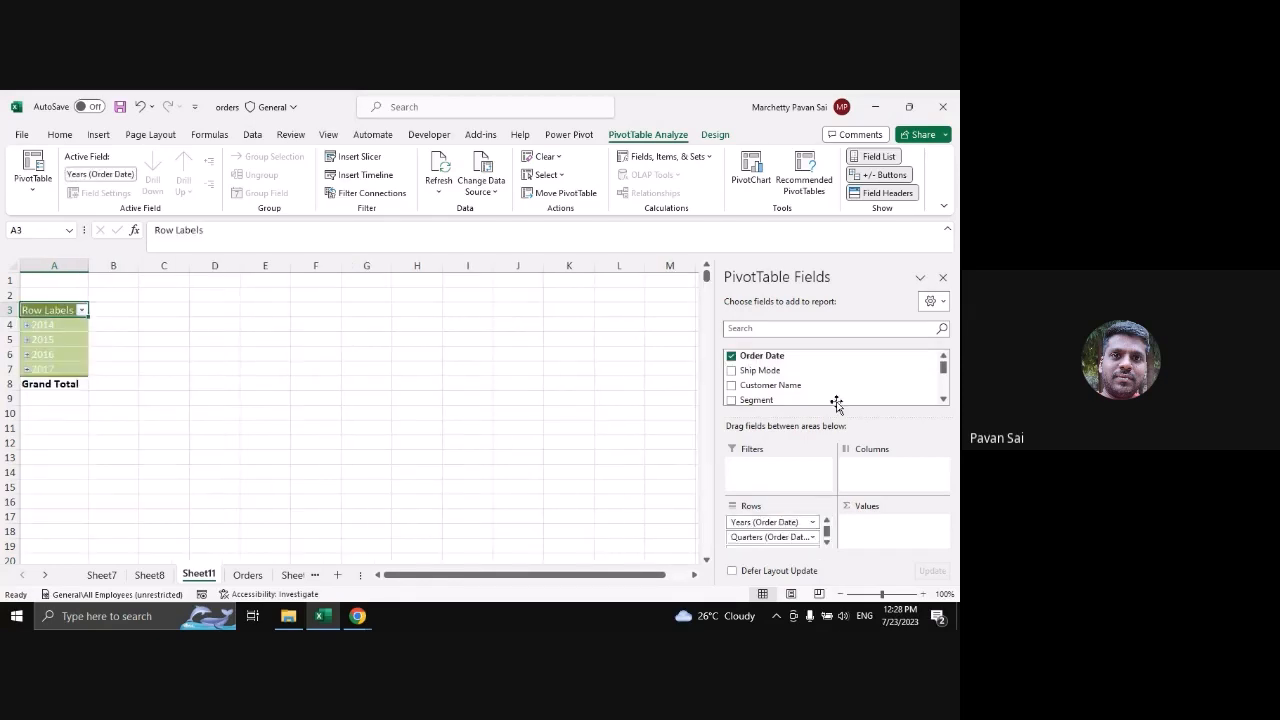
{"action": "scroll", "coordinate": [836, 403], "scroll_direction": "down", "scroll_amount": 5}
{"action": "left_click_drag", "start_coordinate": [826, 393], "coordinate": [895, 527]}
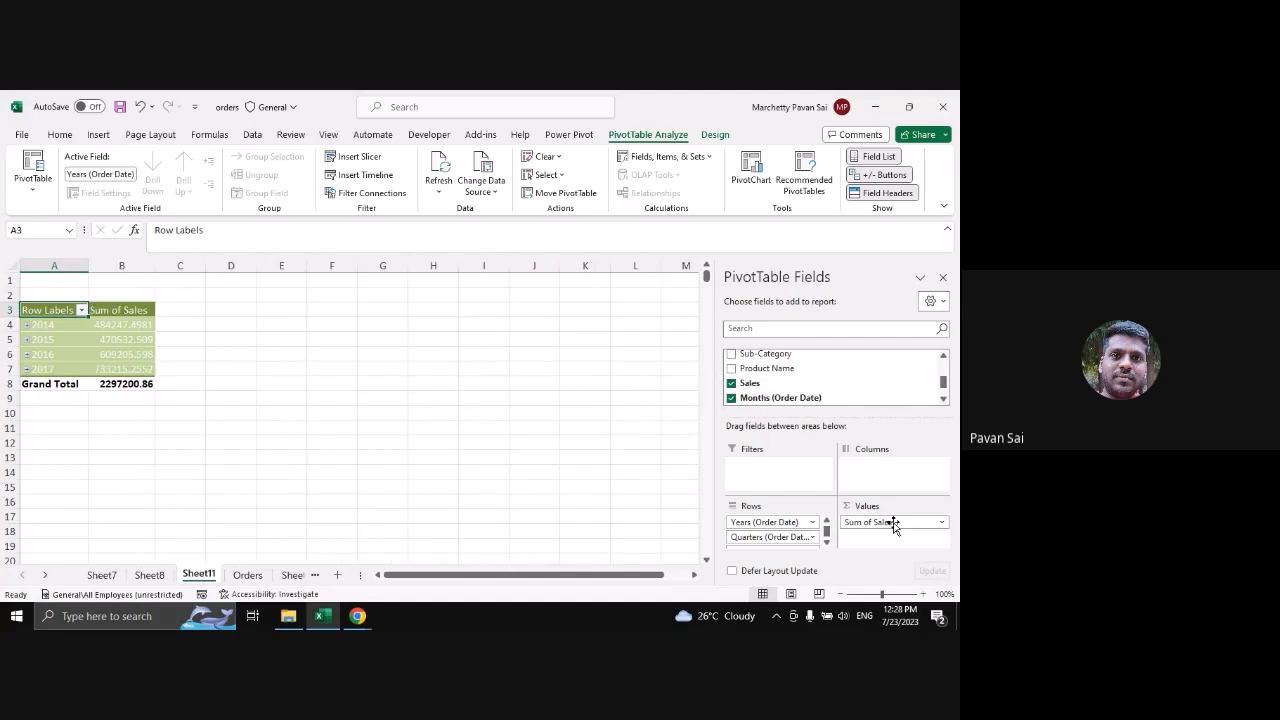
Examine the date levels by expanding 2014, its Qtr1 and January, and collapse 2014 again
{"action": "scroll", "coordinate": [381, 455], "scroll_direction": "up", "scroll_amount": 3, "text": "ctrl"}
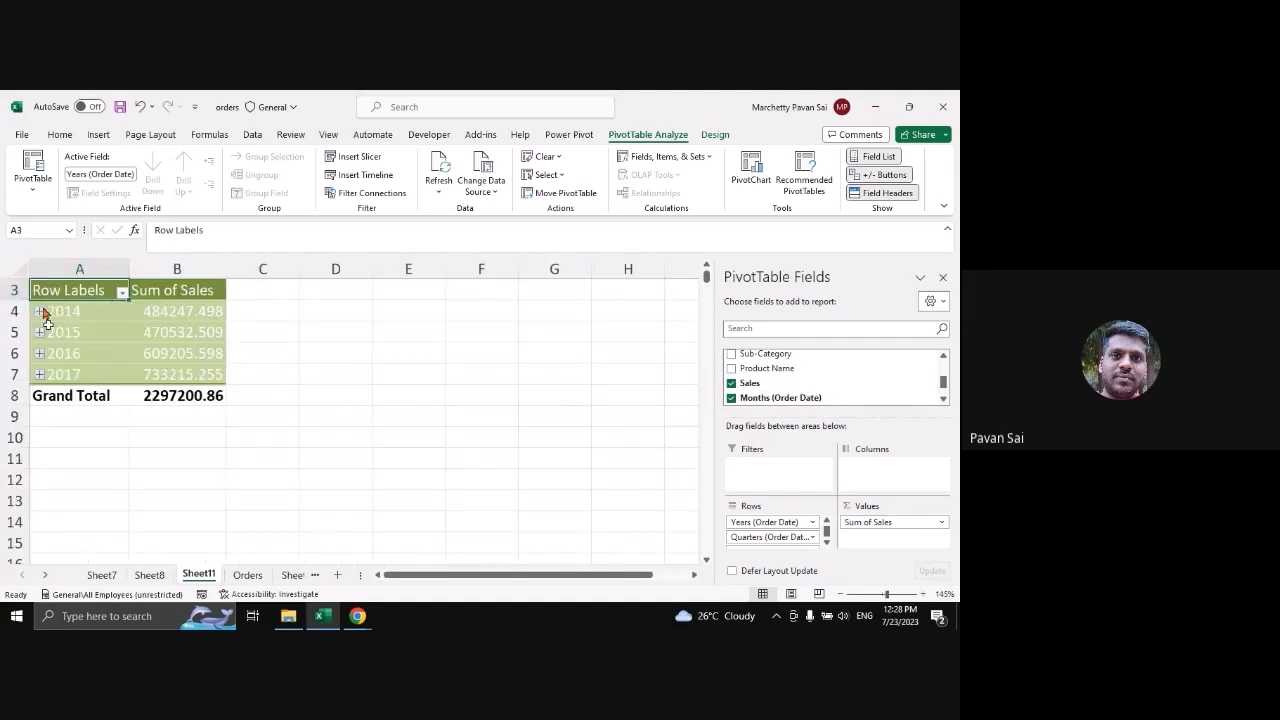
{"action": "left_click", "coordinate": [39, 311]}
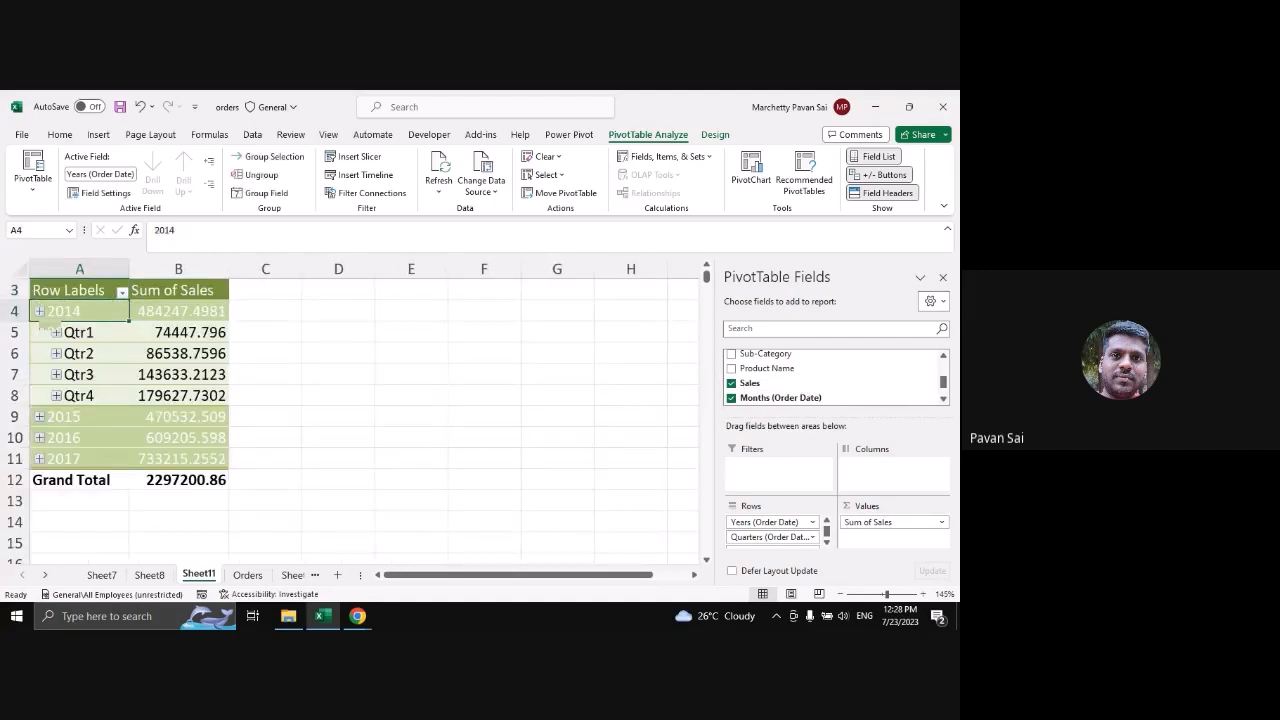
{"action": "left_click", "coordinate": [56, 333]}
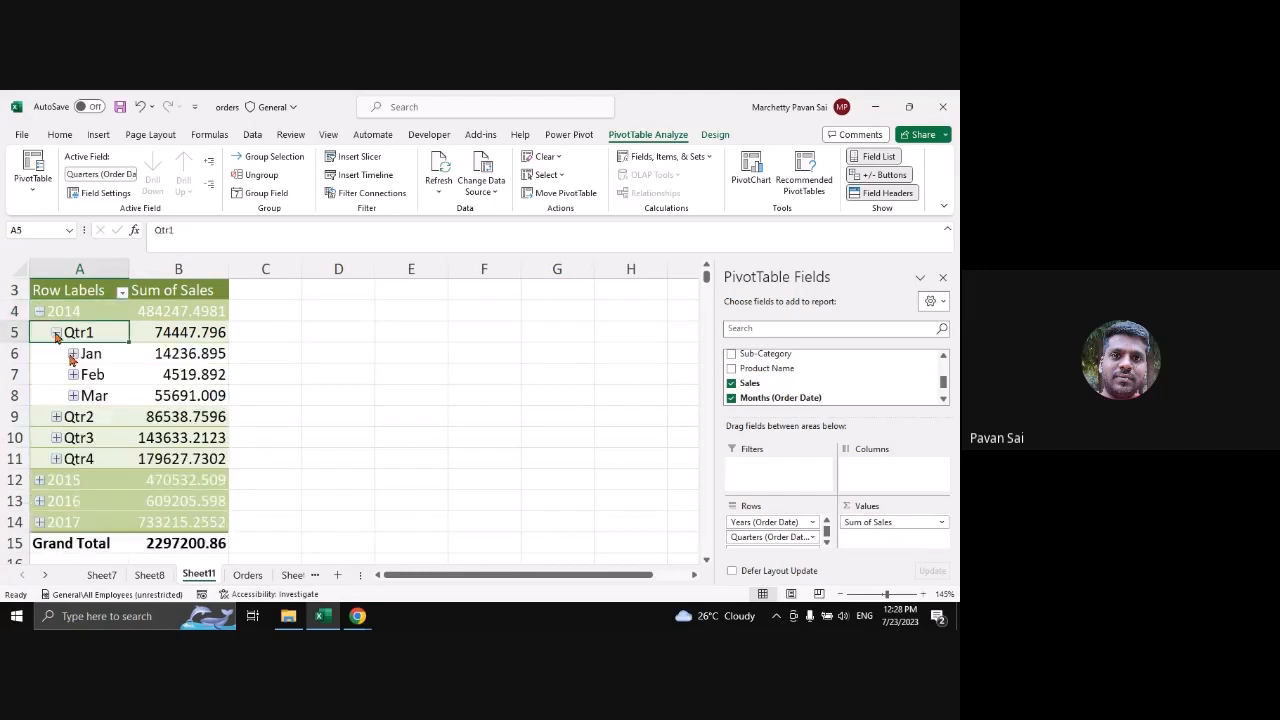
{"action": "left_click", "coordinate": [73, 354]}
{"action": "left_click", "coordinate": [39, 312]}
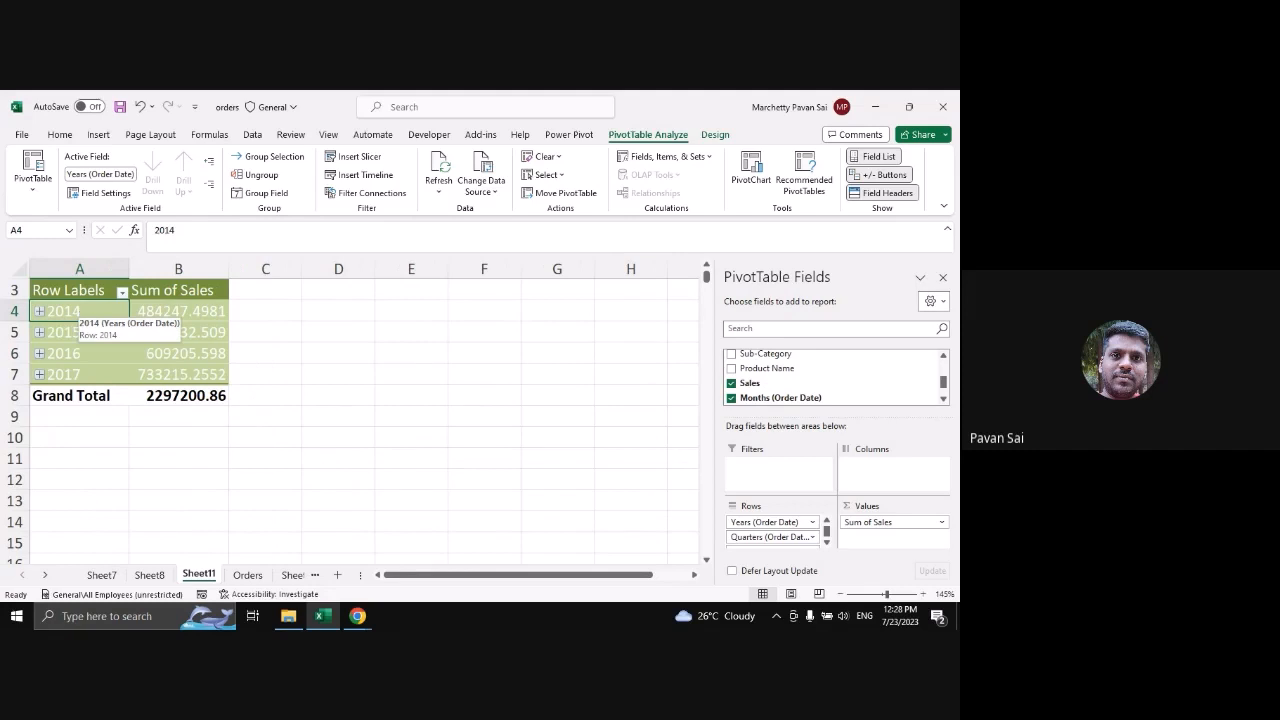
Ungroup the Order Date rows of the pivot table into individual dates
{"action": "right_click", "coordinate": [82, 317]}
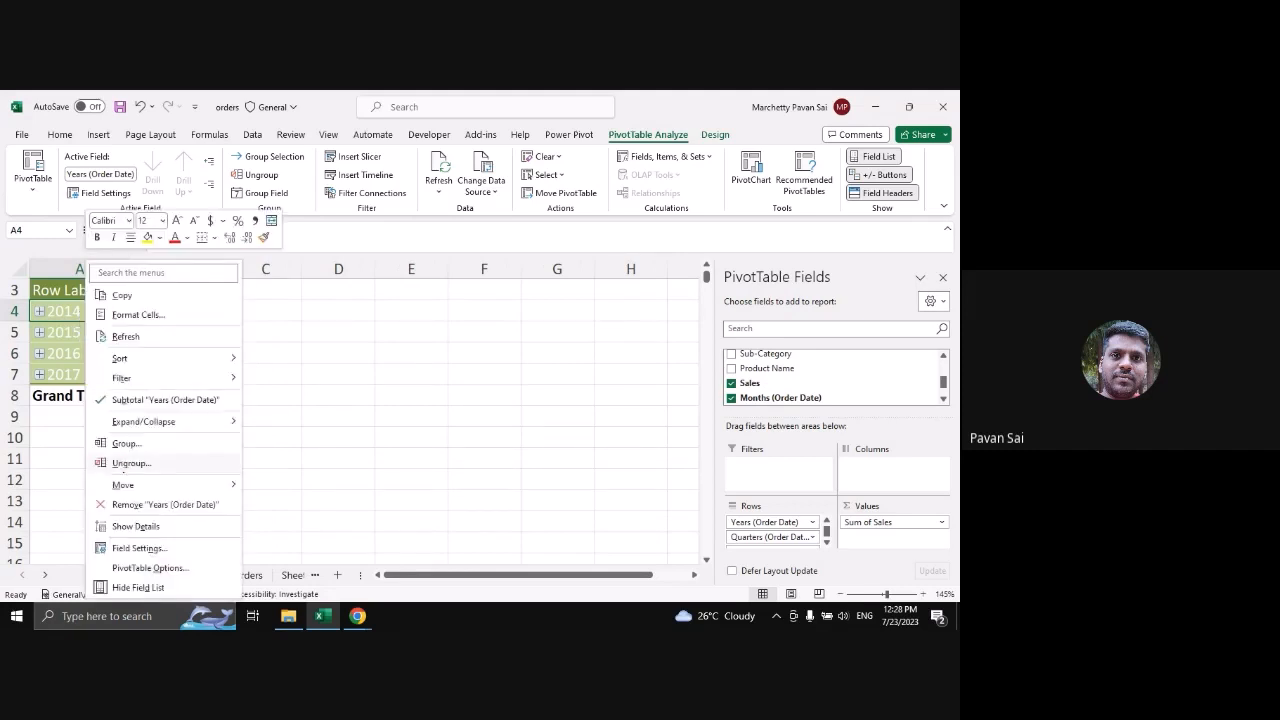
{"action": "left_click", "coordinate": [126, 464]}
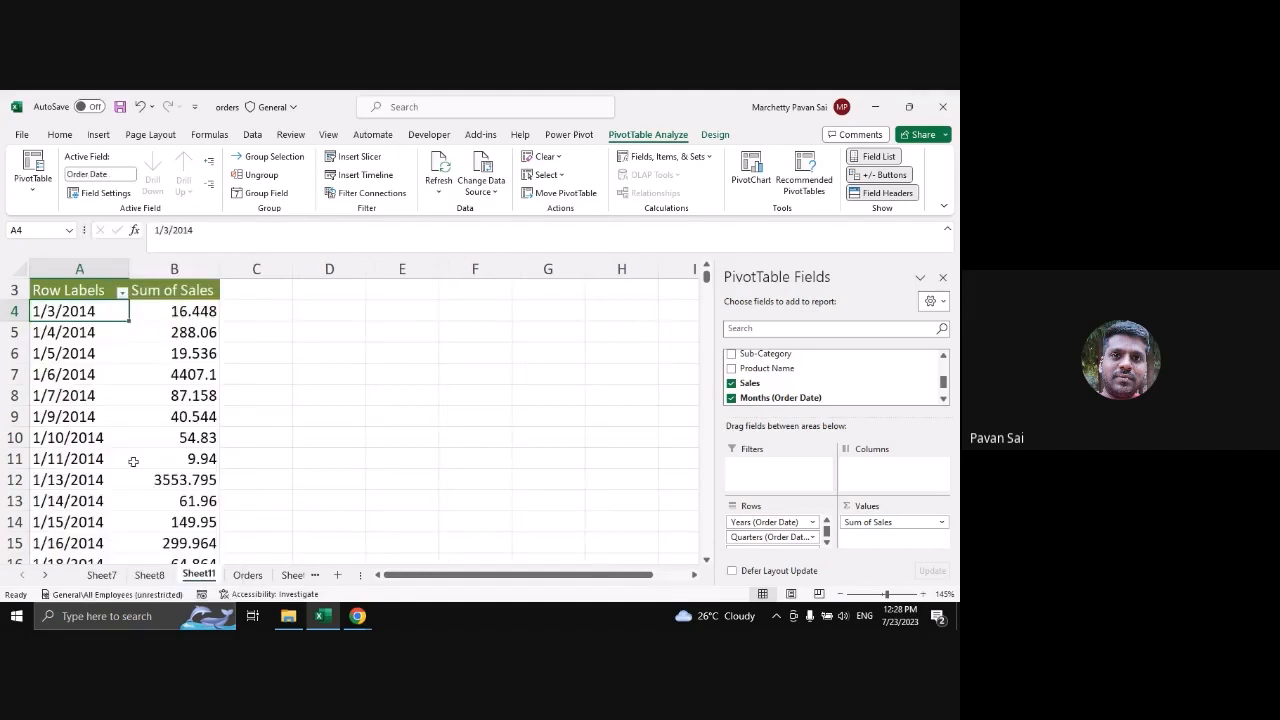
{"action": "scroll", "coordinate": [84, 362], "scroll_direction": "up", "scroll_amount": 1}
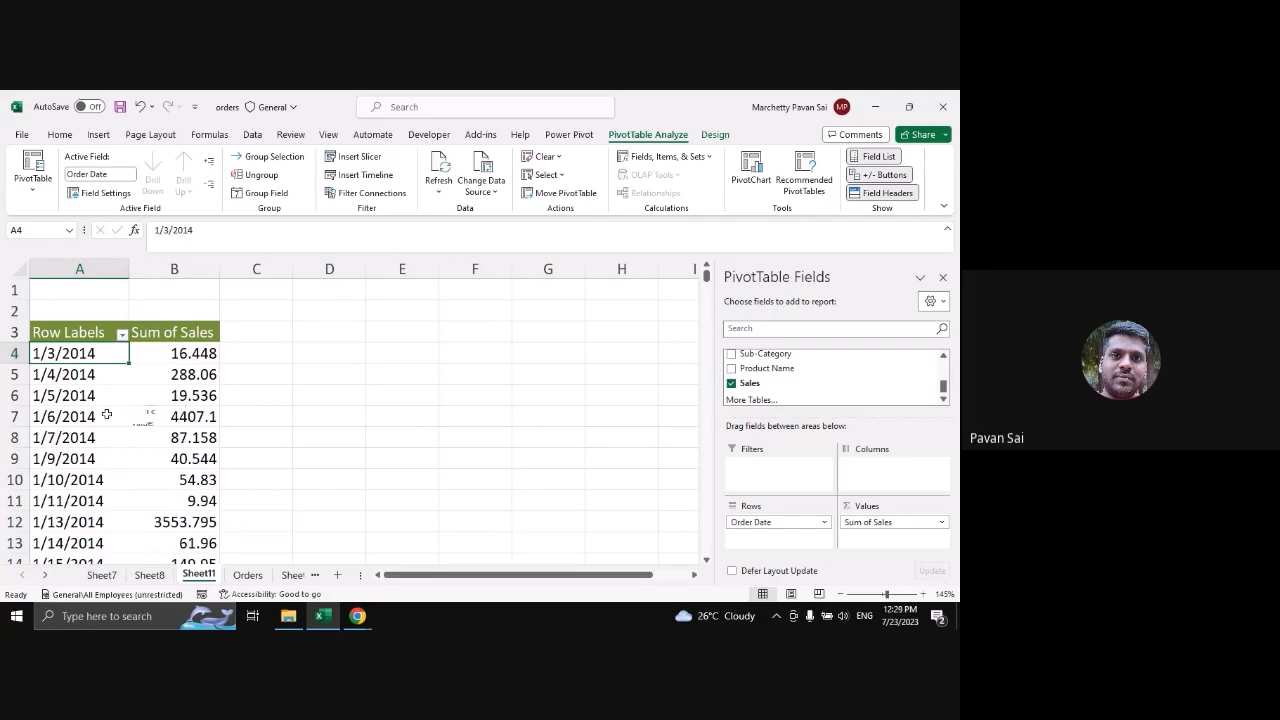
{"action": "scroll", "coordinate": [788, 395], "scroll_direction": "up", "scroll_amount": 2}
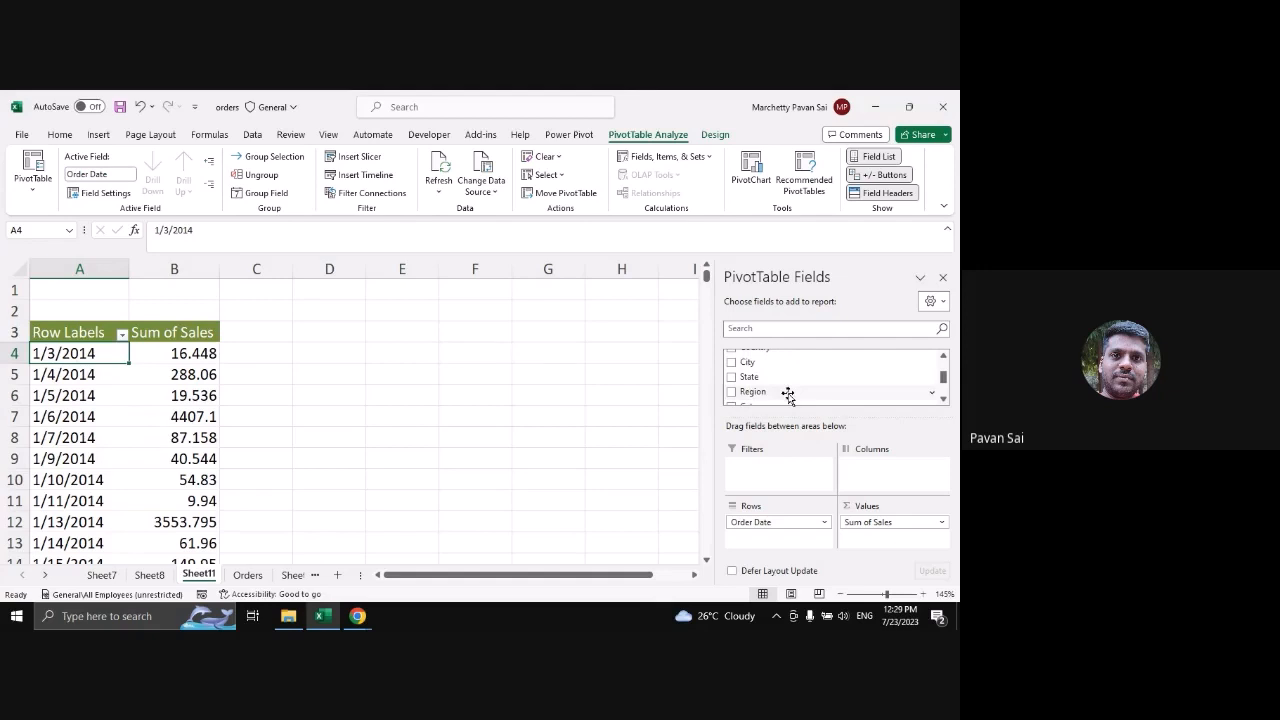
{"action": "scroll", "coordinate": [788, 395], "scroll_direction": "up", "scroll_amount": 3}
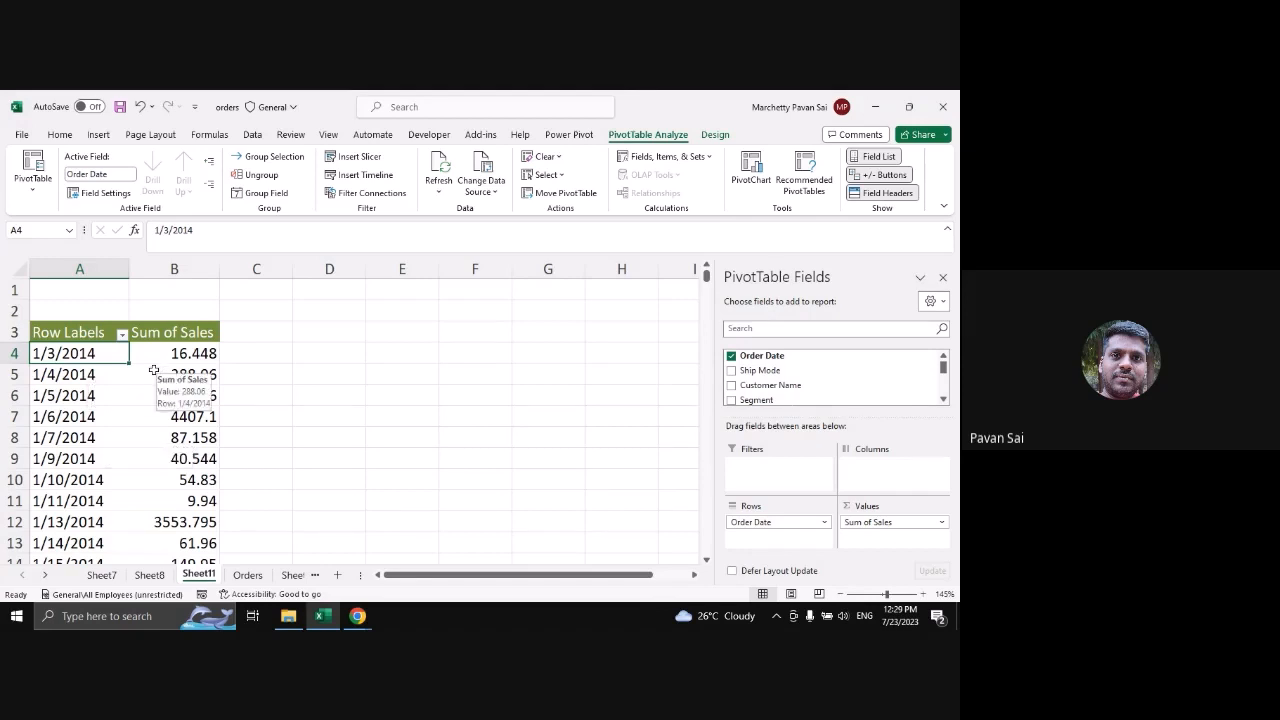
Group the pivot table's Order Date rows by Months and Years
{"action": "right_click", "coordinate": [95, 354]}
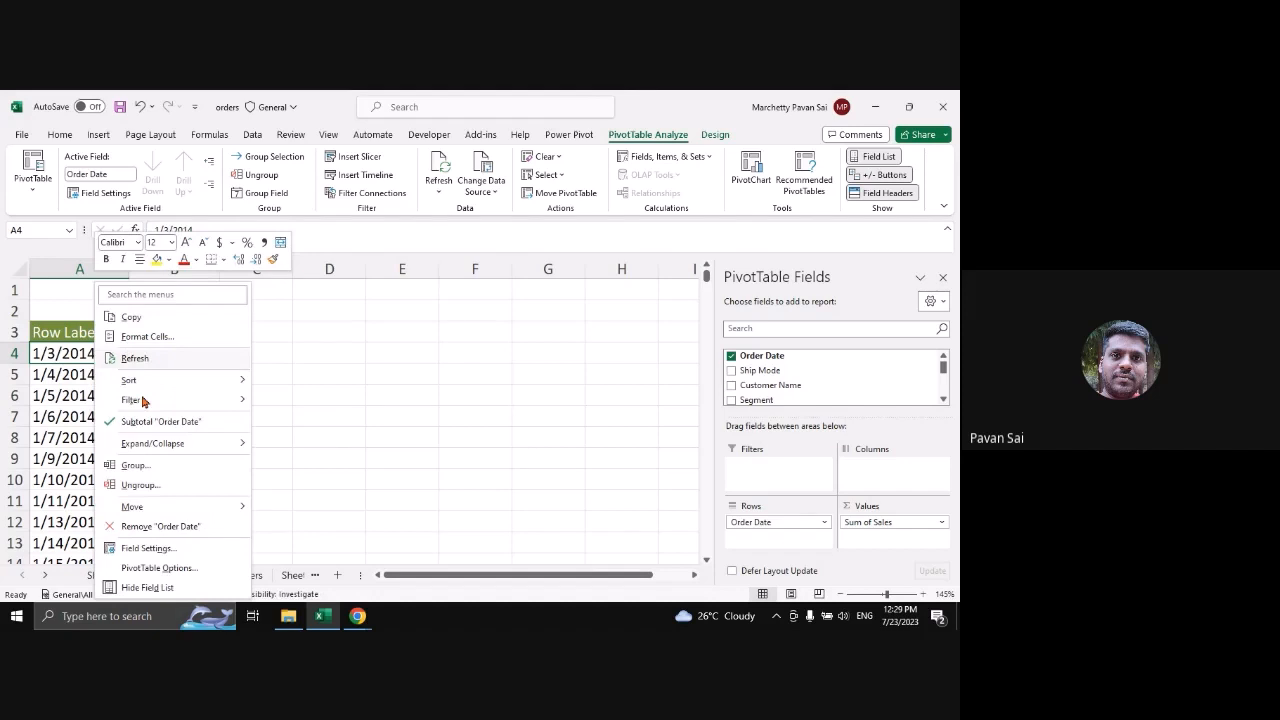
{"action": "left_click", "coordinate": [144, 466]}
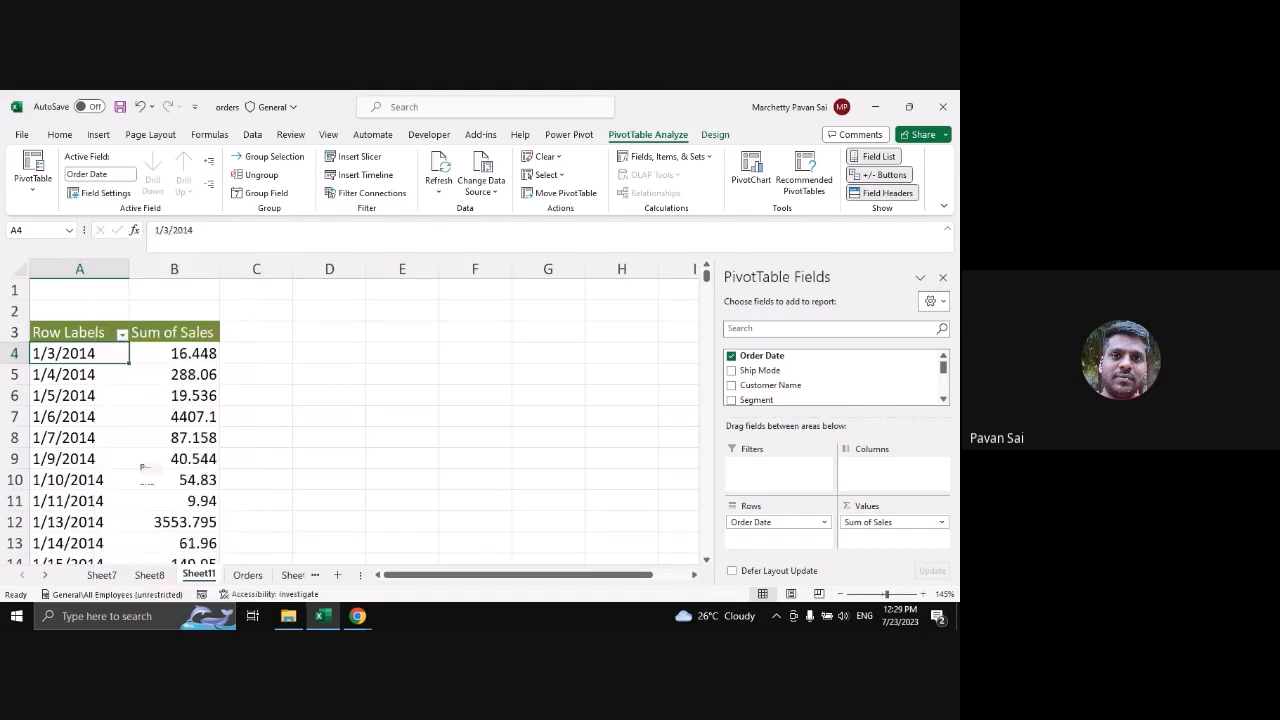
{"action": "left_click_drag", "start_coordinate": [113, 357], "coordinate": [353, 278]}
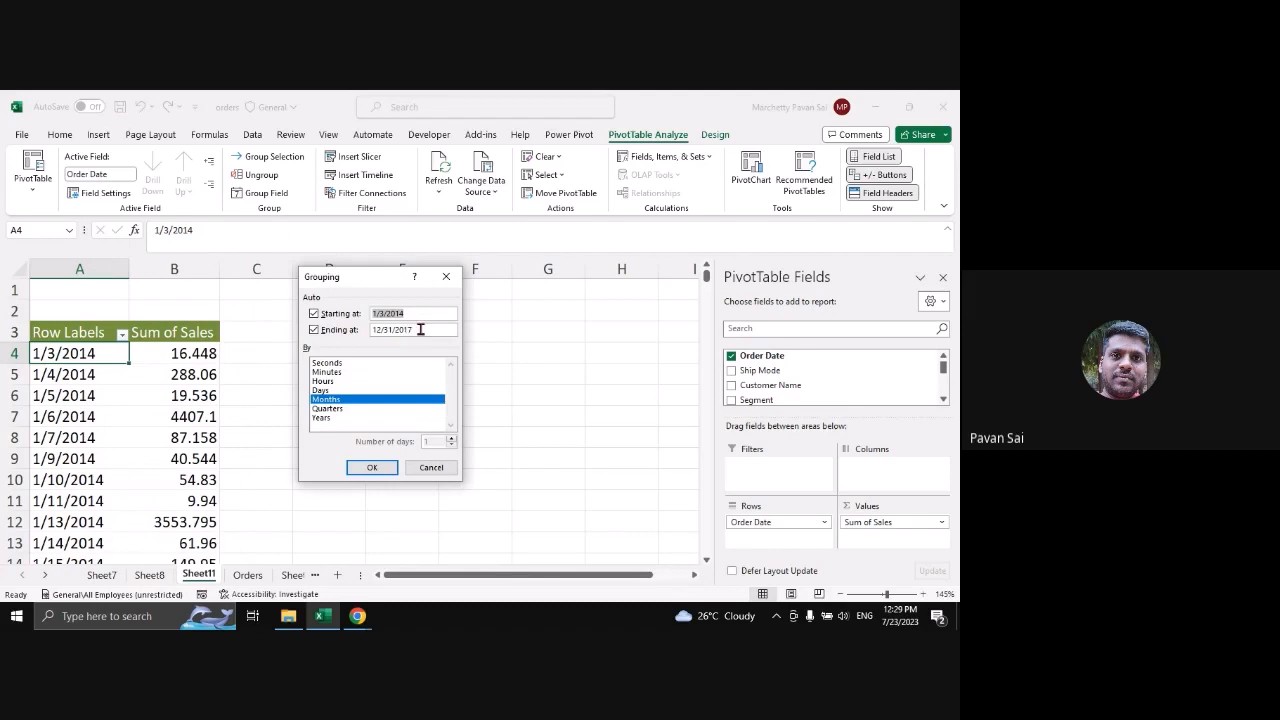
{"action": "left_click", "coordinate": [328, 418]}
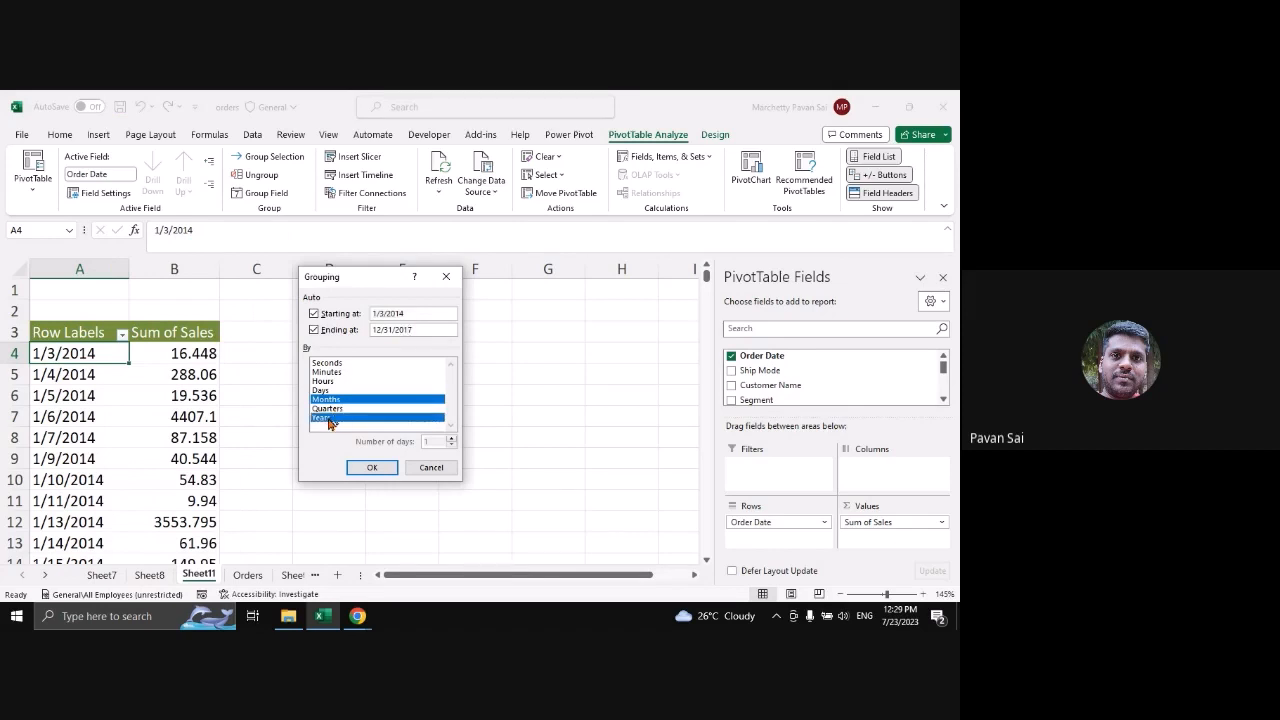
{"action": "left_click", "coordinate": [371, 468]}
Look through the months under each year and collapse the entire Years field
{"action": "scroll", "coordinate": [107, 429], "scroll_direction": "down", "scroll_amount": 2}
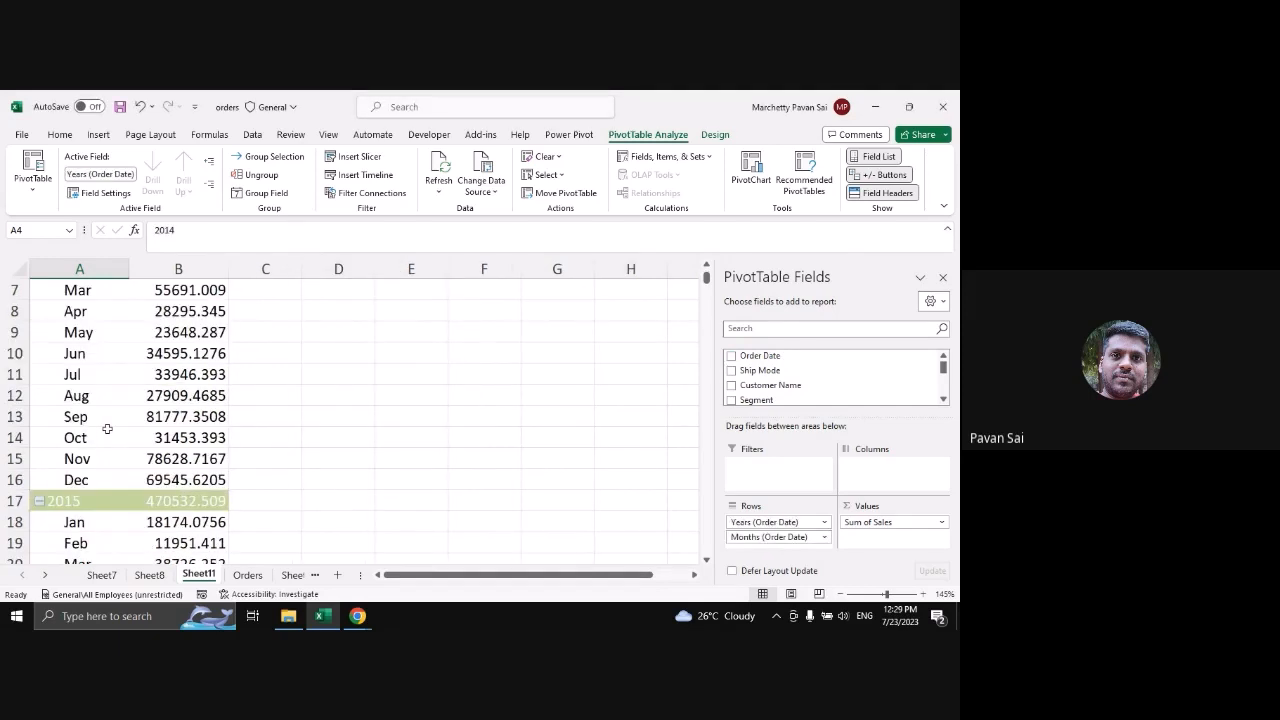
{"action": "scroll", "coordinate": [107, 429], "scroll_direction": "up", "scroll_amount": 2}
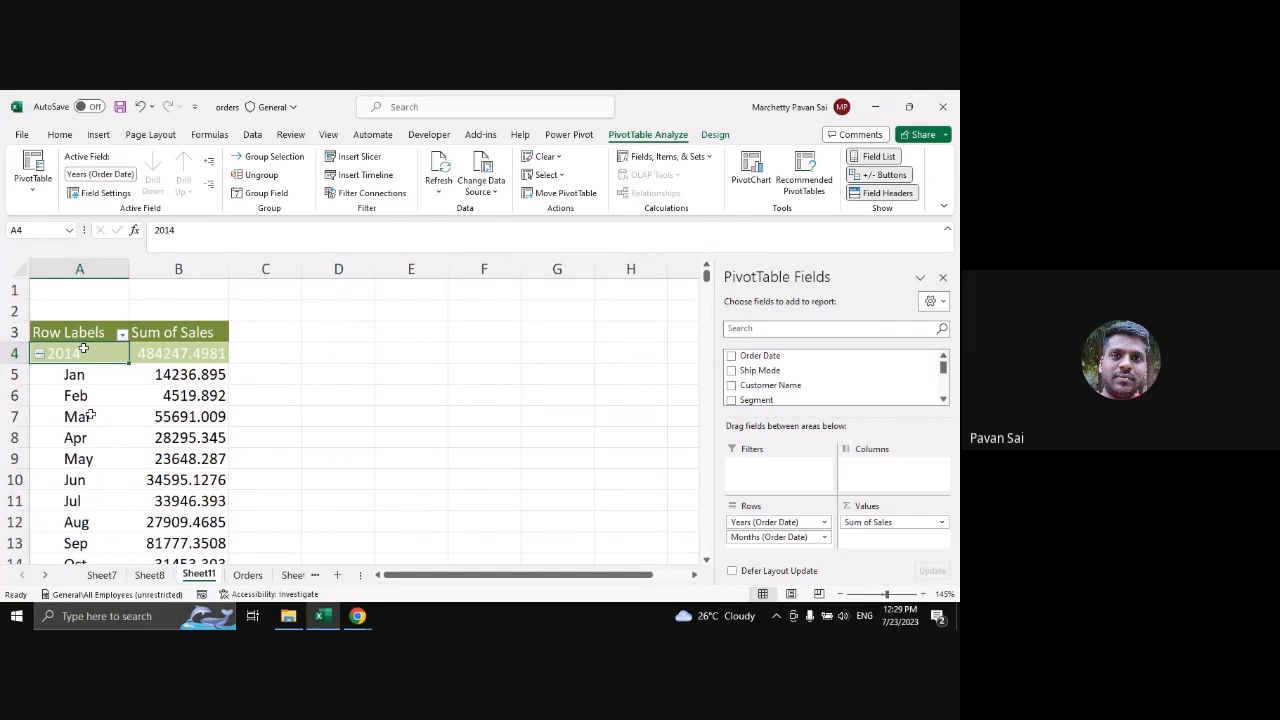
{"action": "scroll", "coordinate": [115, 430], "scroll_direction": "down", "scroll_amount": 9}
{"action": "scroll", "coordinate": [115, 430], "scroll_direction": "up", "scroll_amount": 3}
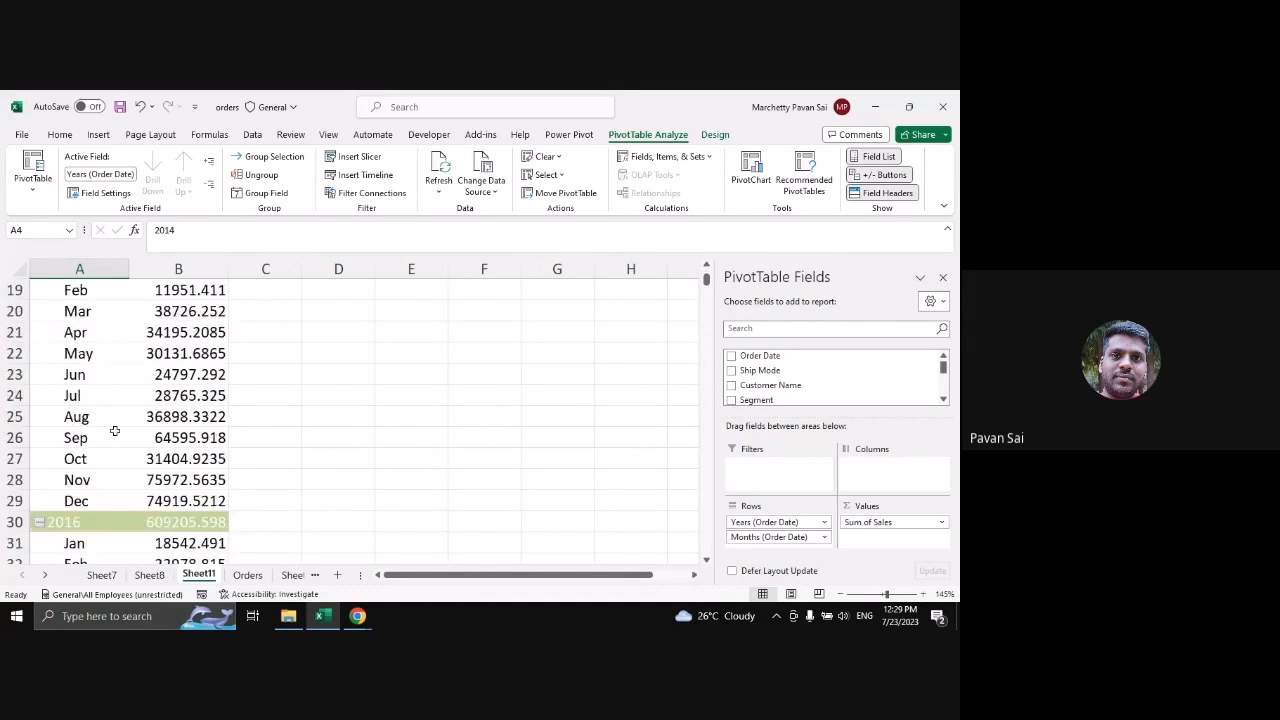
{"action": "scroll", "coordinate": [115, 430], "scroll_direction": "up", "scroll_amount": 6}
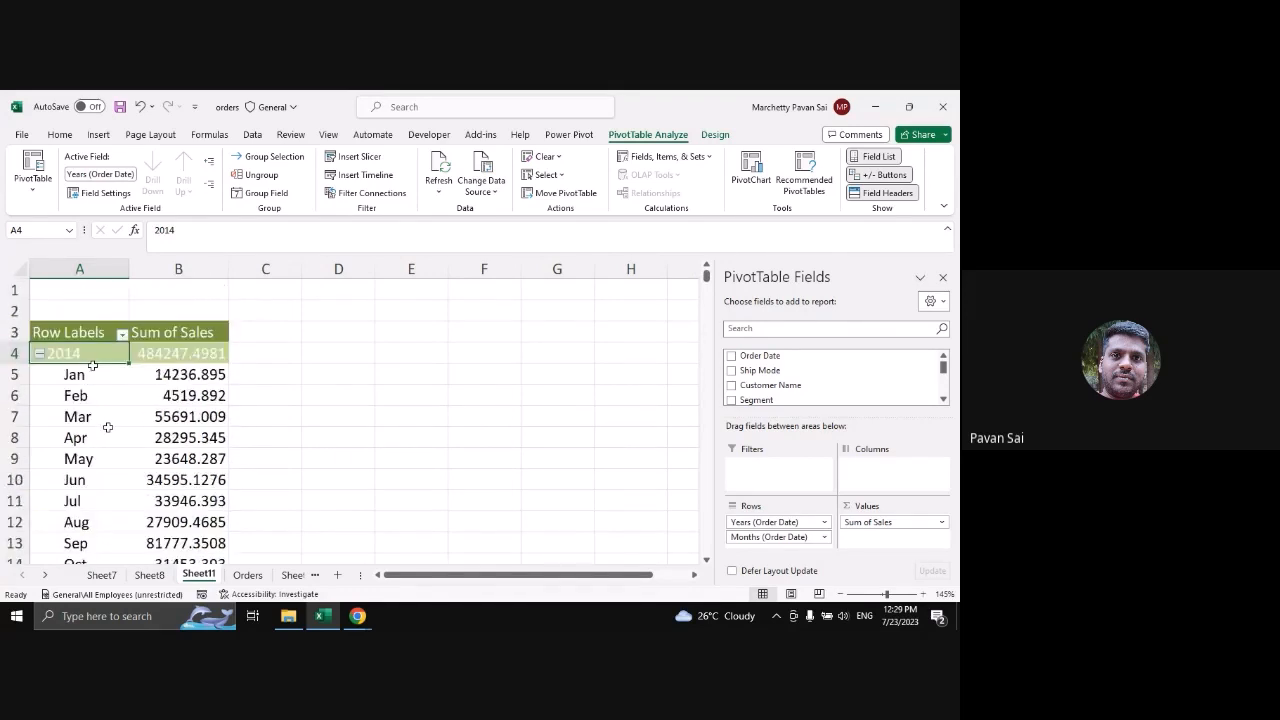
{"action": "right_click", "coordinate": [92, 362]}
{"action": "mouse_move", "coordinate": [200, 421]}
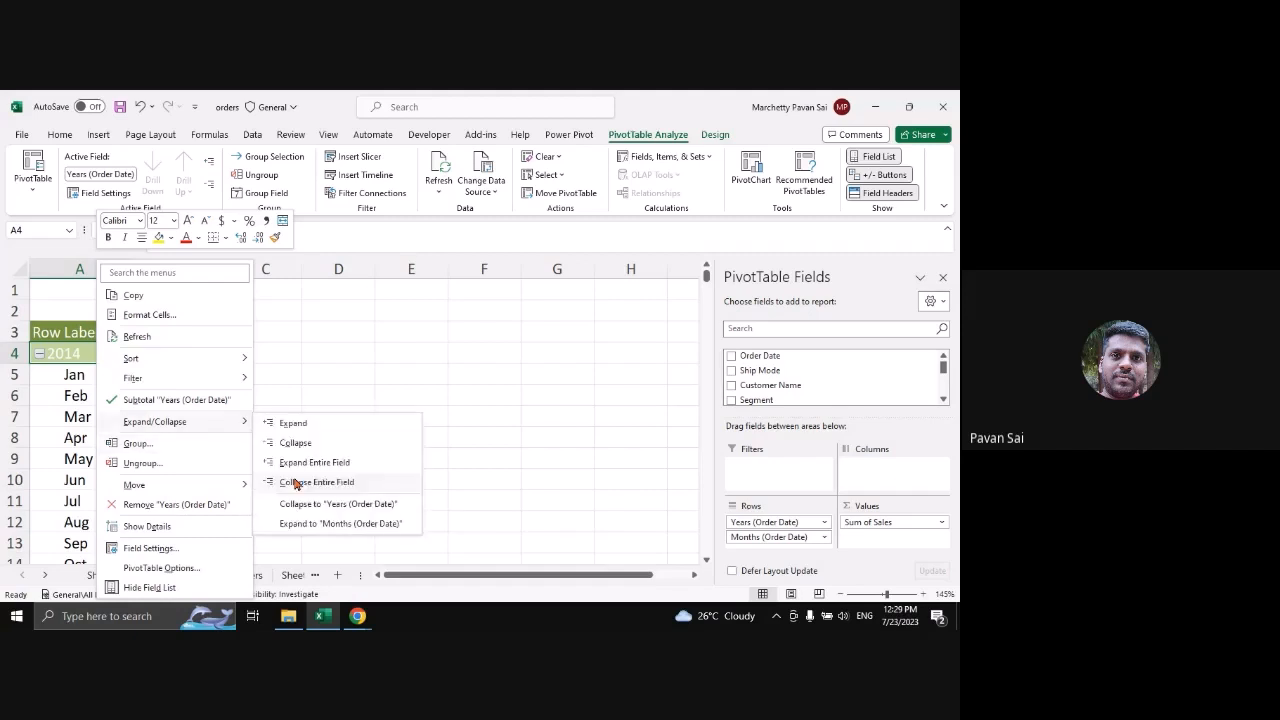
{"action": "left_click", "coordinate": [296, 484]}
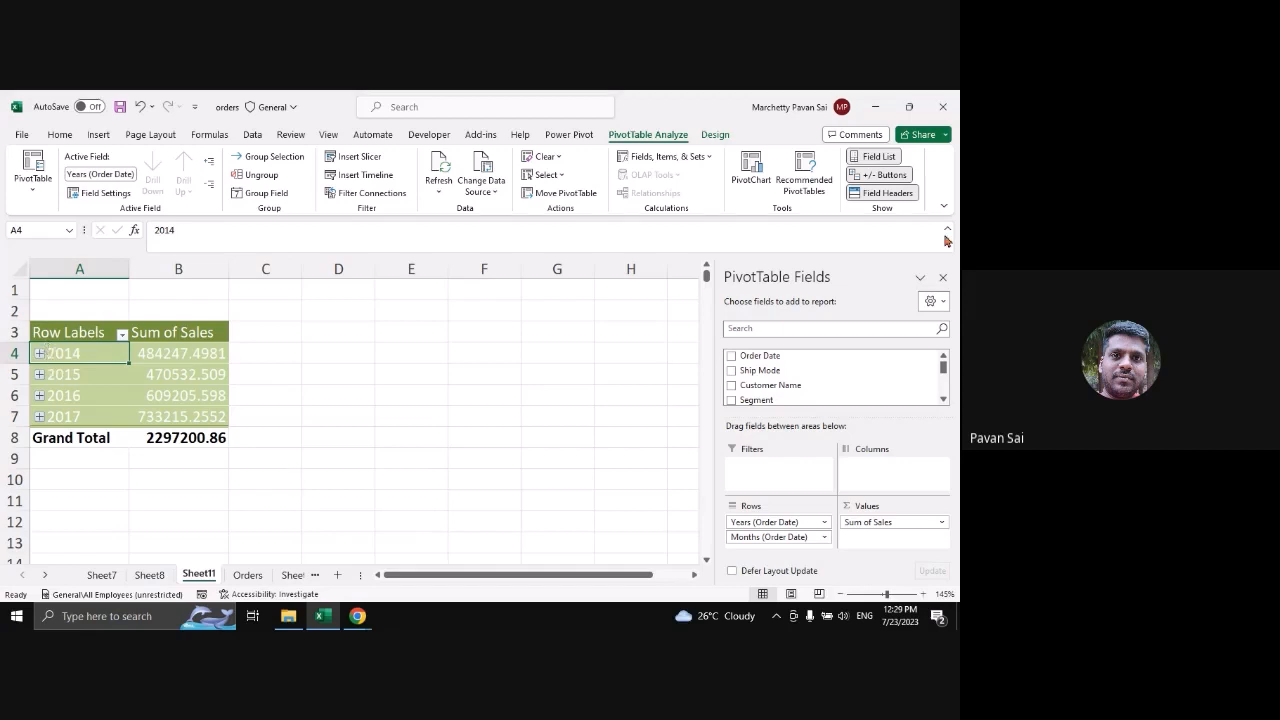
Hide and restore the pivot table's expand/collapse symbols, and ungroup the Order Date rows
{"action": "left_click", "coordinate": [883, 177]}
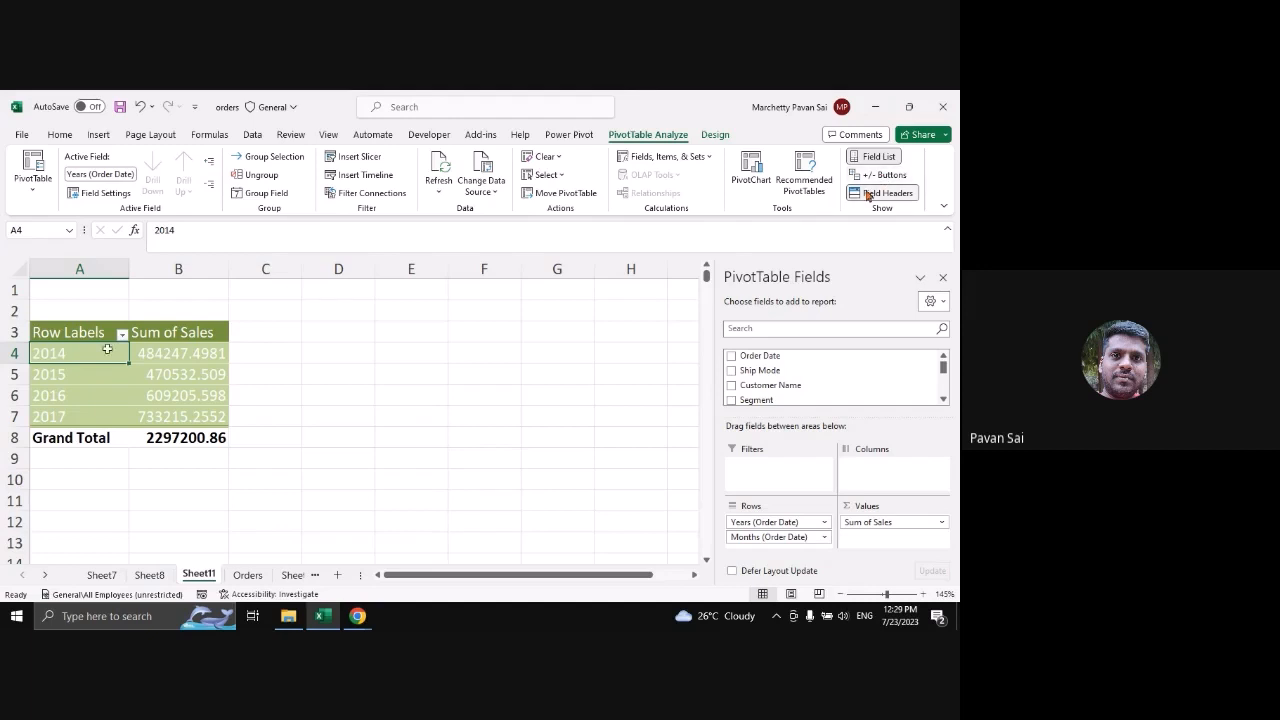
{"action": "left_click", "coordinate": [872, 176]}
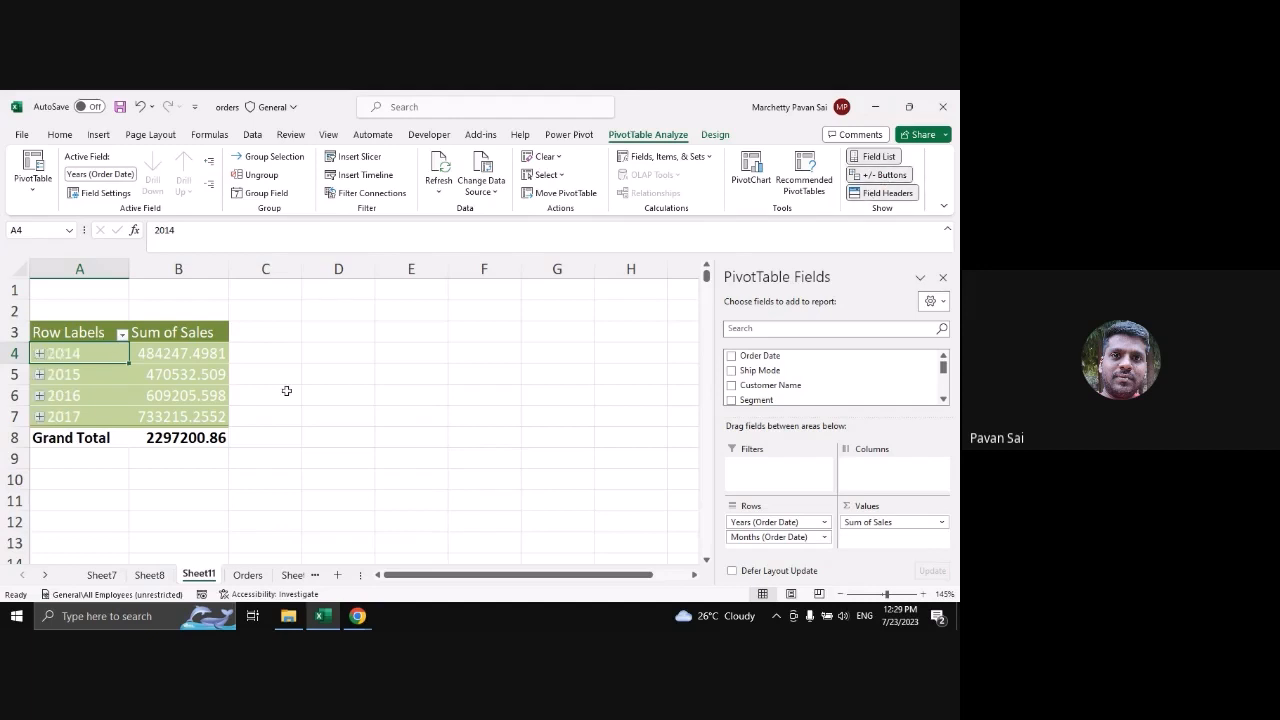
{"action": "right_click", "coordinate": [77, 362]}
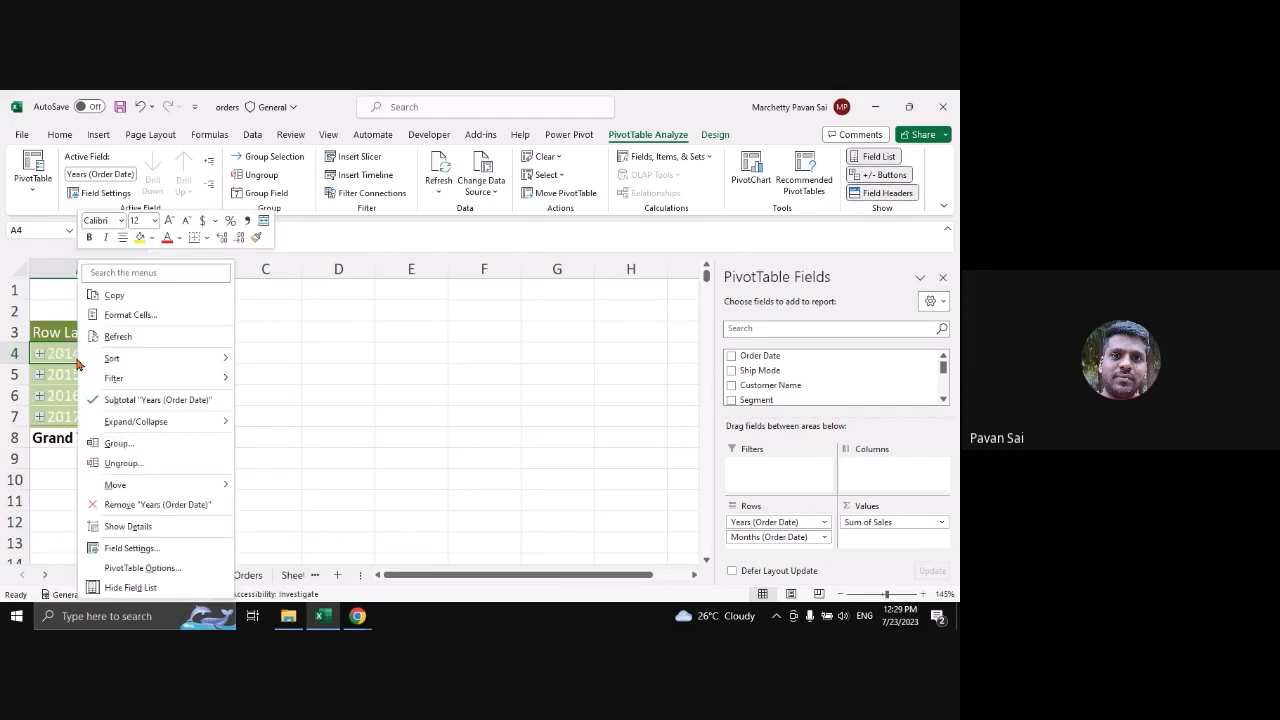
{"action": "left_click", "coordinate": [124, 463]}
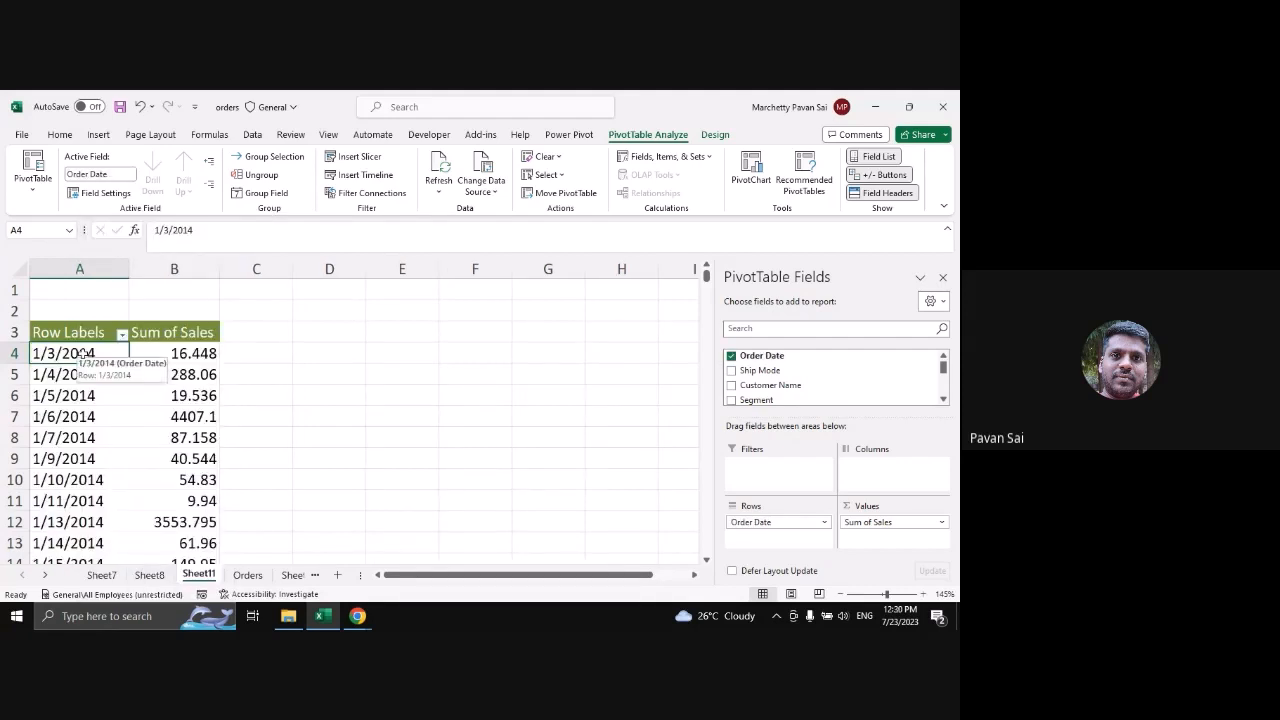
Group the pivot table's Order Date rows by Days only, with the number of days set to 7
{"action": "right_click", "coordinate": [84, 352]}
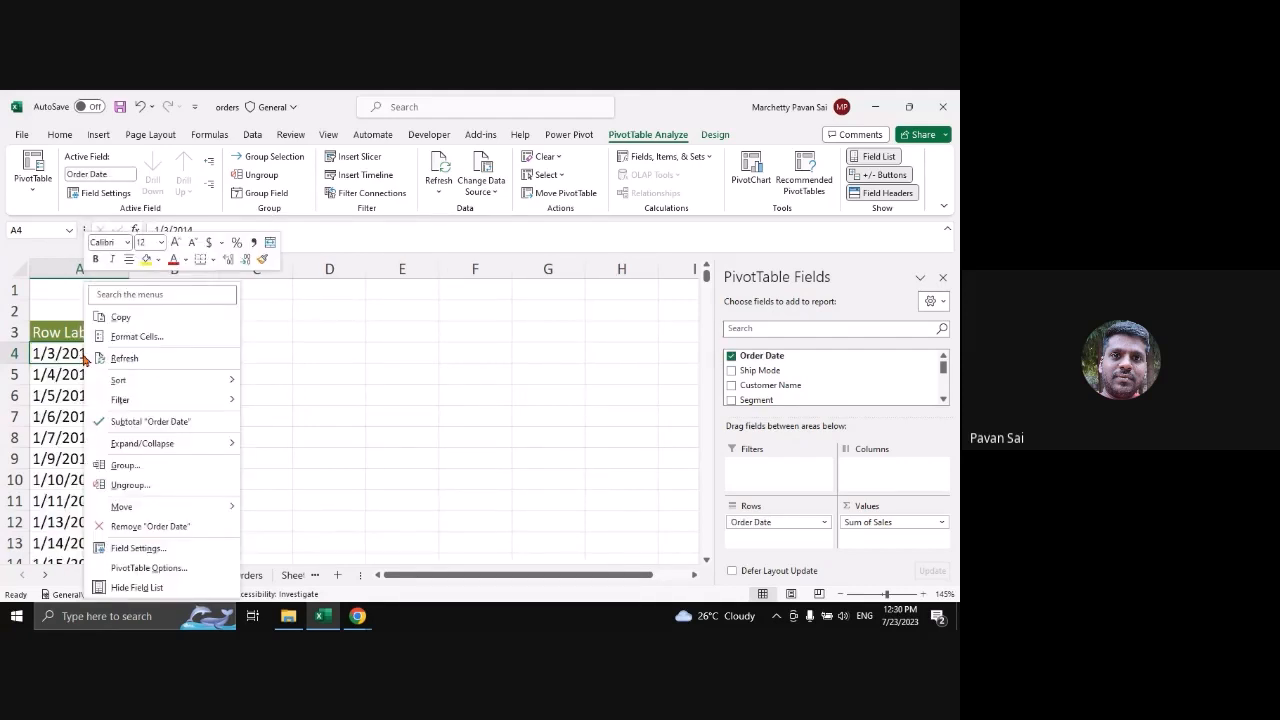
{"action": "left_click", "coordinate": [125, 465]}
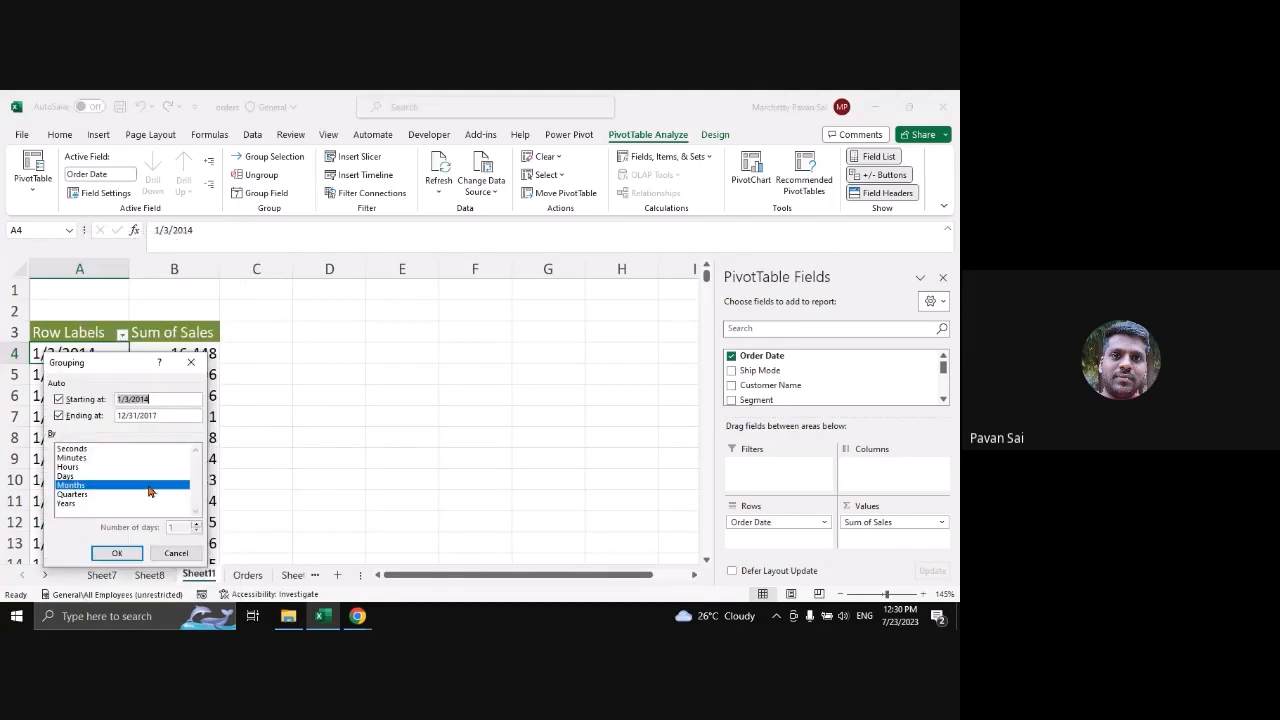
{"action": "left_click_drag", "start_coordinate": [119, 366], "coordinate": [345, 310]}
{"action": "left_click", "coordinate": [304, 420]}
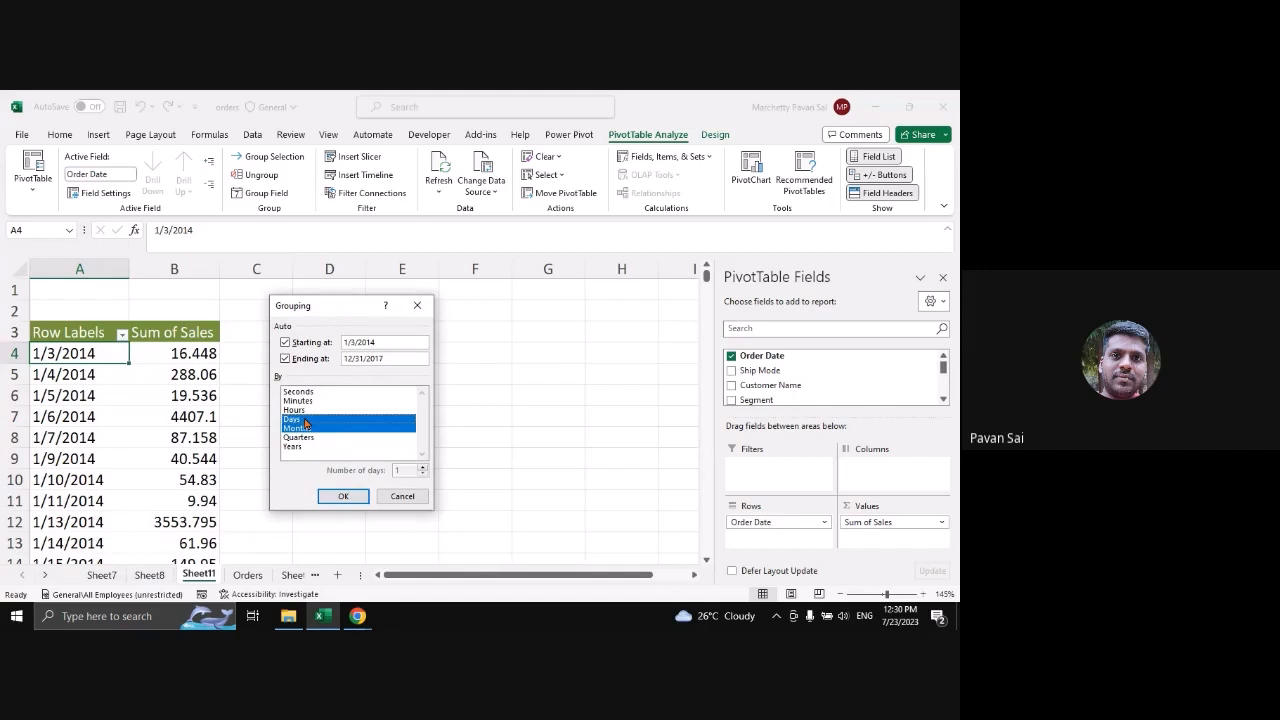
{"action": "left_click", "coordinate": [316, 420]}
{"action": "left_click", "coordinate": [315, 420]}
{"action": "left_click", "coordinate": [305, 428]}
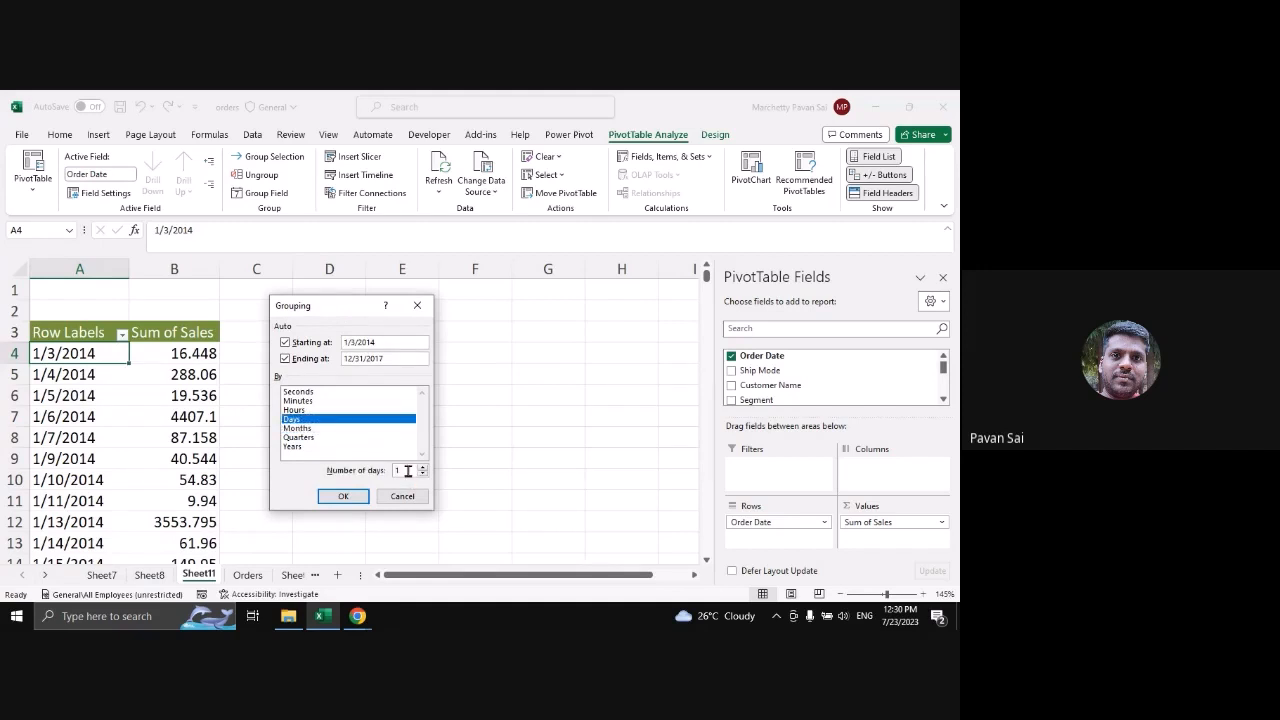
{"action": "left_click_drag", "start_coordinate": [408, 470], "coordinate": [394, 472]}
{"action": "type", "text": "7"}
{"action": "left_click", "coordinate": [355, 493]}
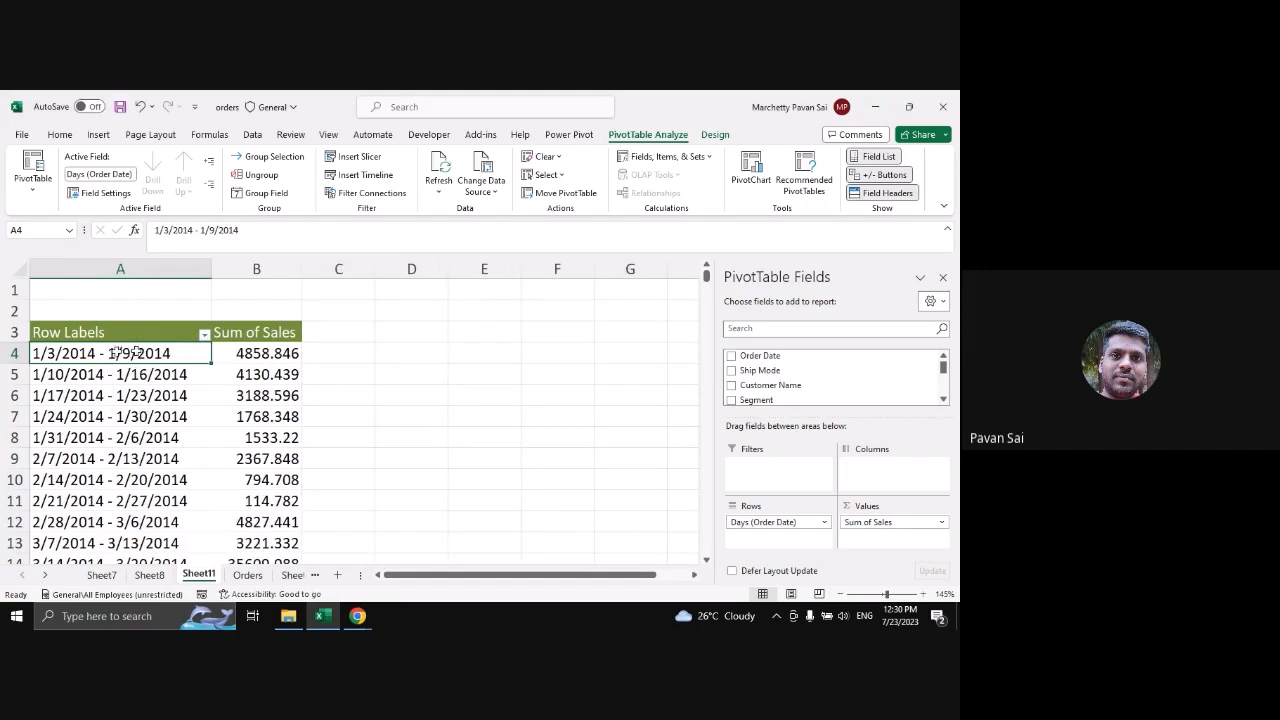
Ungroup the seven-day date ranges and undo back to the Years and Months grouping
{"action": "left_click", "coordinate": [276, 353]}
{"action": "left_click", "coordinate": [139, 360]}
{"action": "key", "text": "alt+shift+Left"}
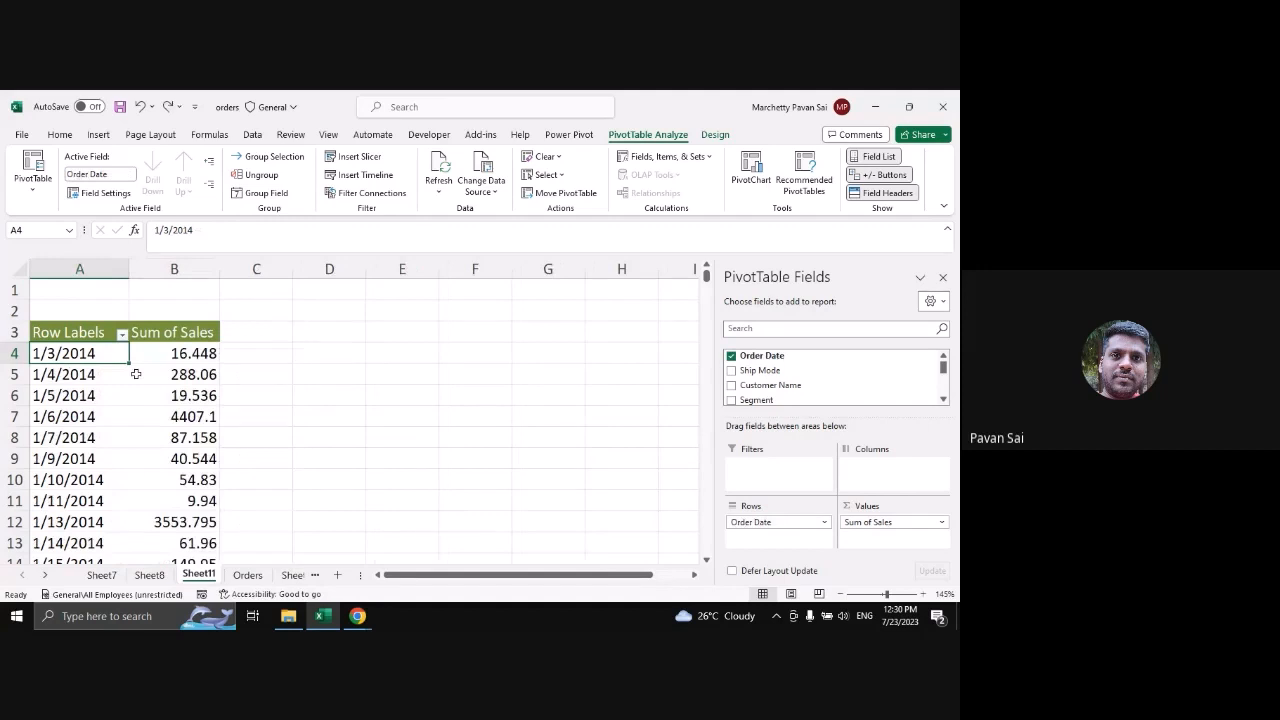
{"action": "key", "text": "ctrl+z"}
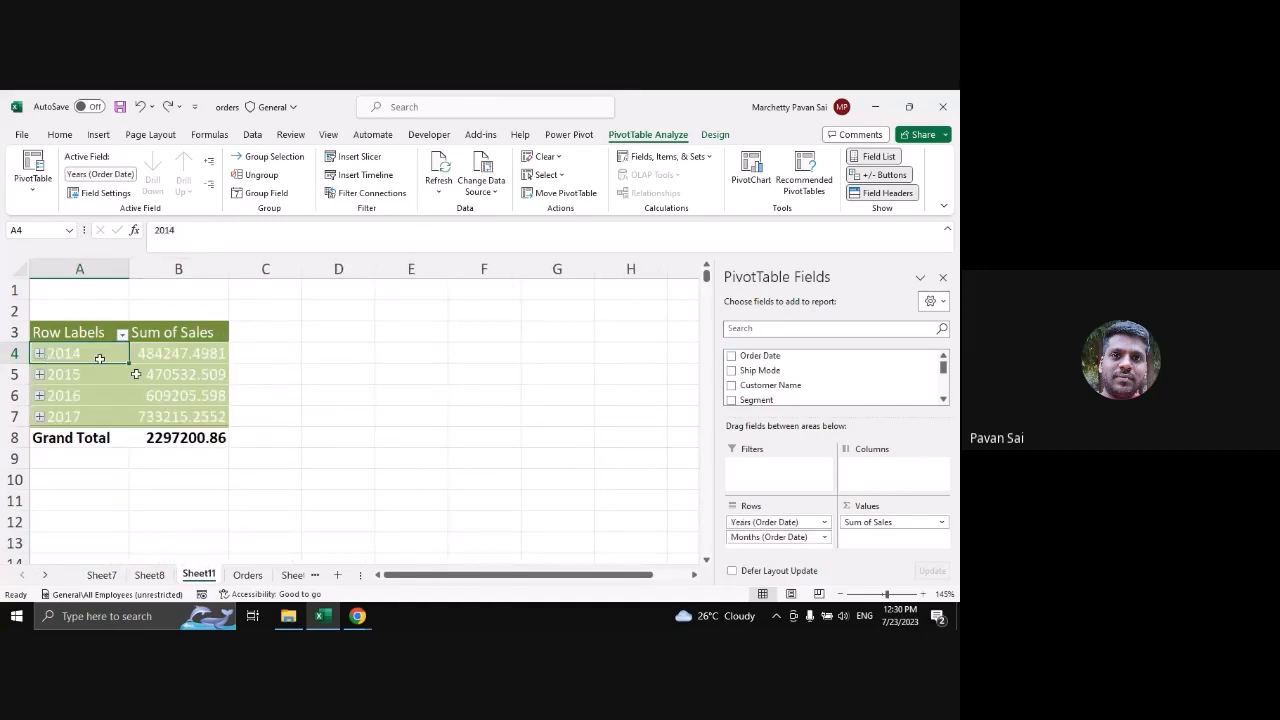
Expand the entire Years field and look through the months listed under each year
{"action": "right_click", "coordinate": [71, 358]}
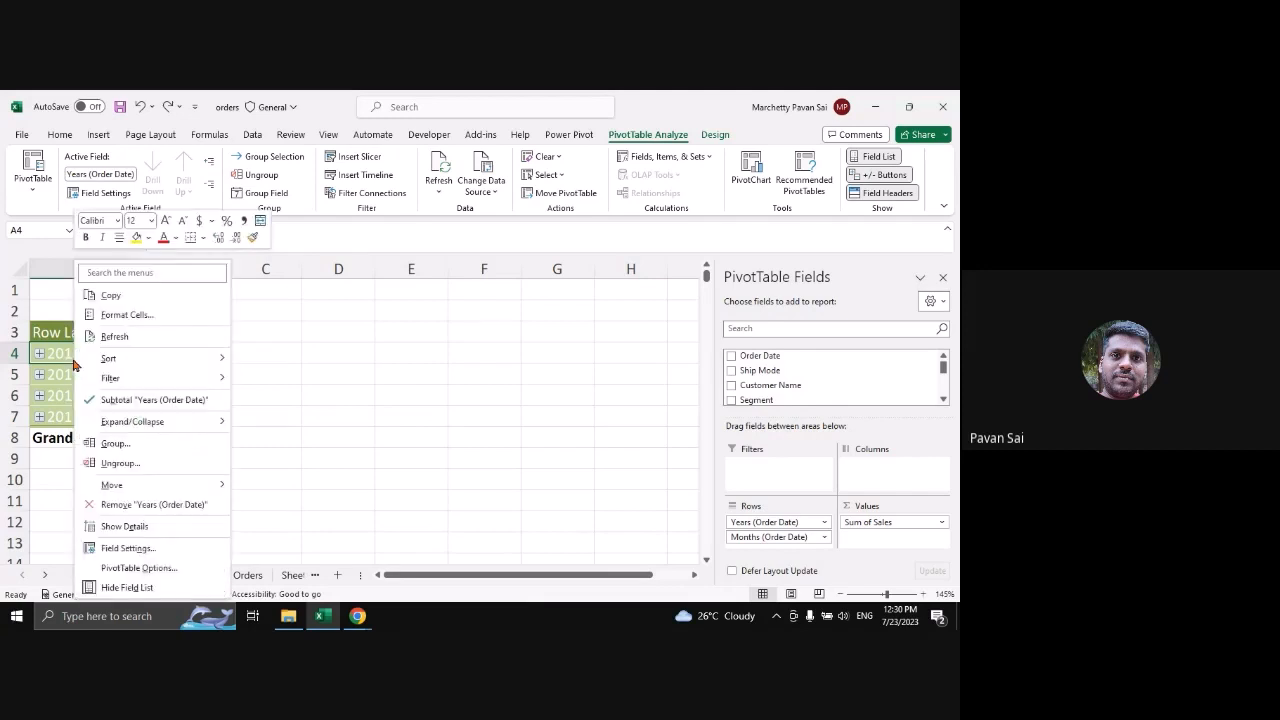
{"action": "left_click", "coordinate": [285, 459]}
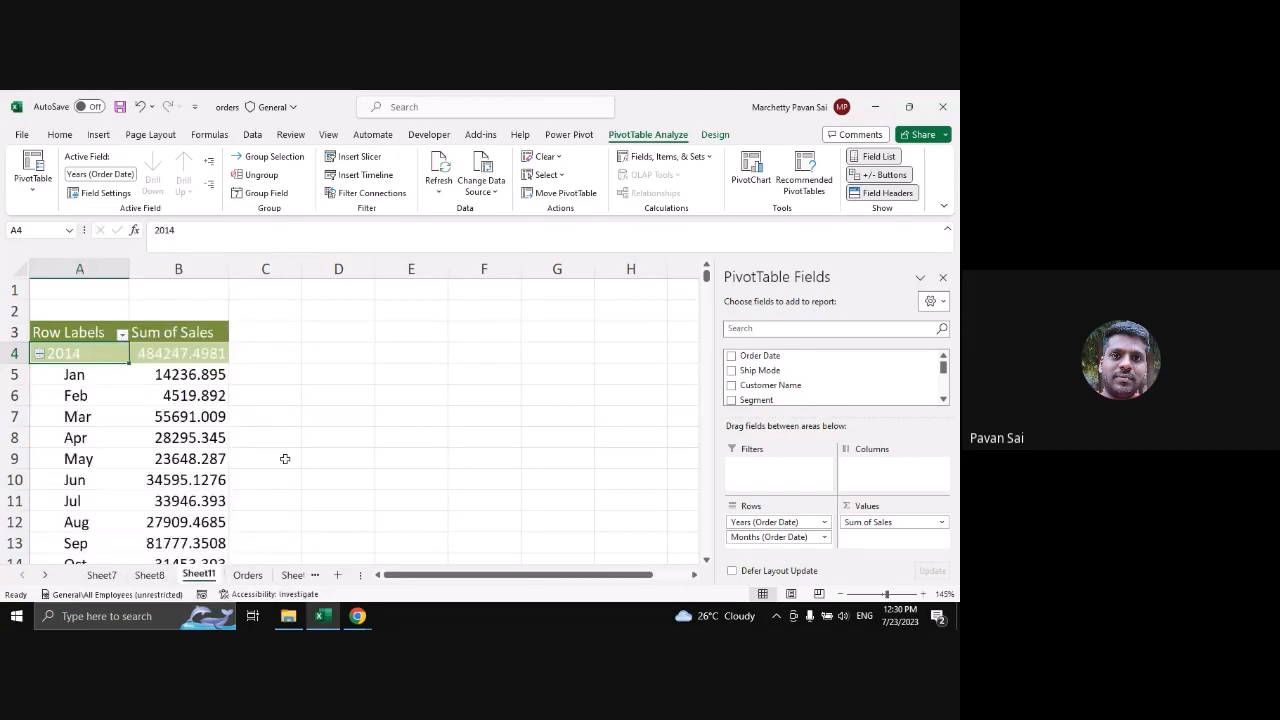
{"action": "scroll", "coordinate": [126, 410], "scroll_direction": "down", "scroll_amount": 6}
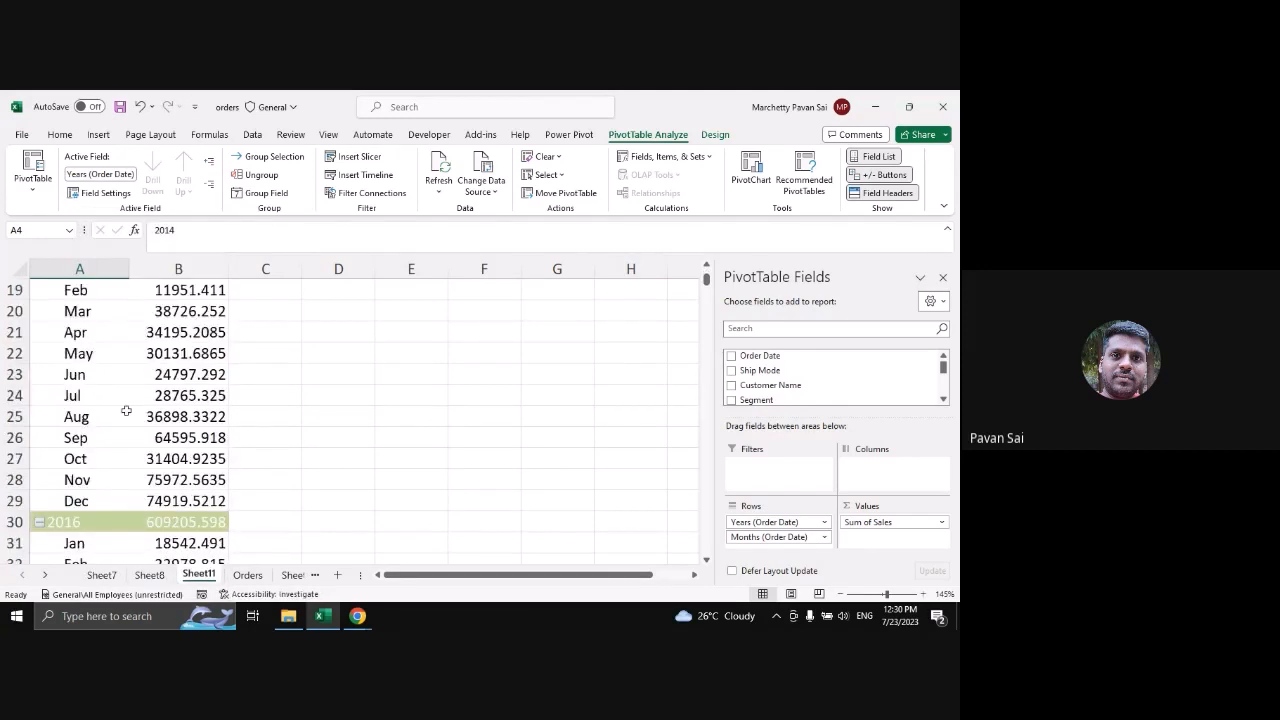
{"action": "scroll", "coordinate": [126, 410], "scroll_direction": "up", "scroll_amount": 6}
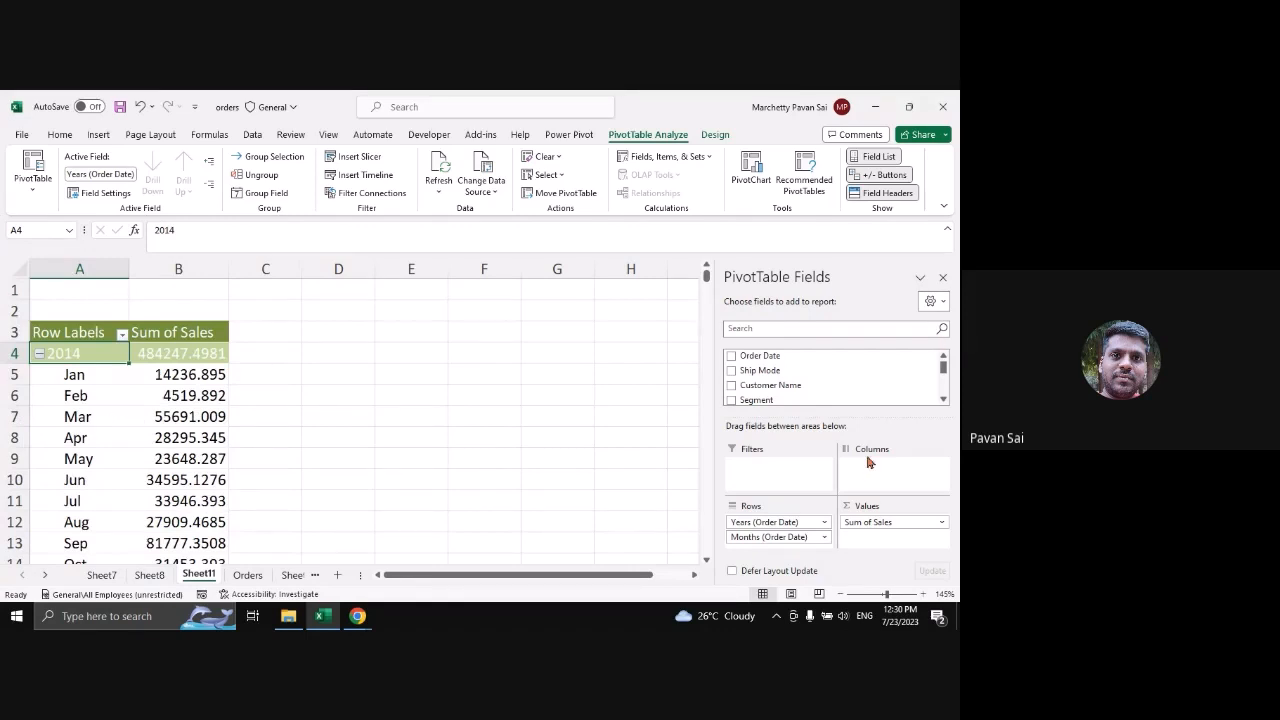
{"action": "left_click_drag", "start_coordinate": [844, 414], "coordinate": [844, 409]}
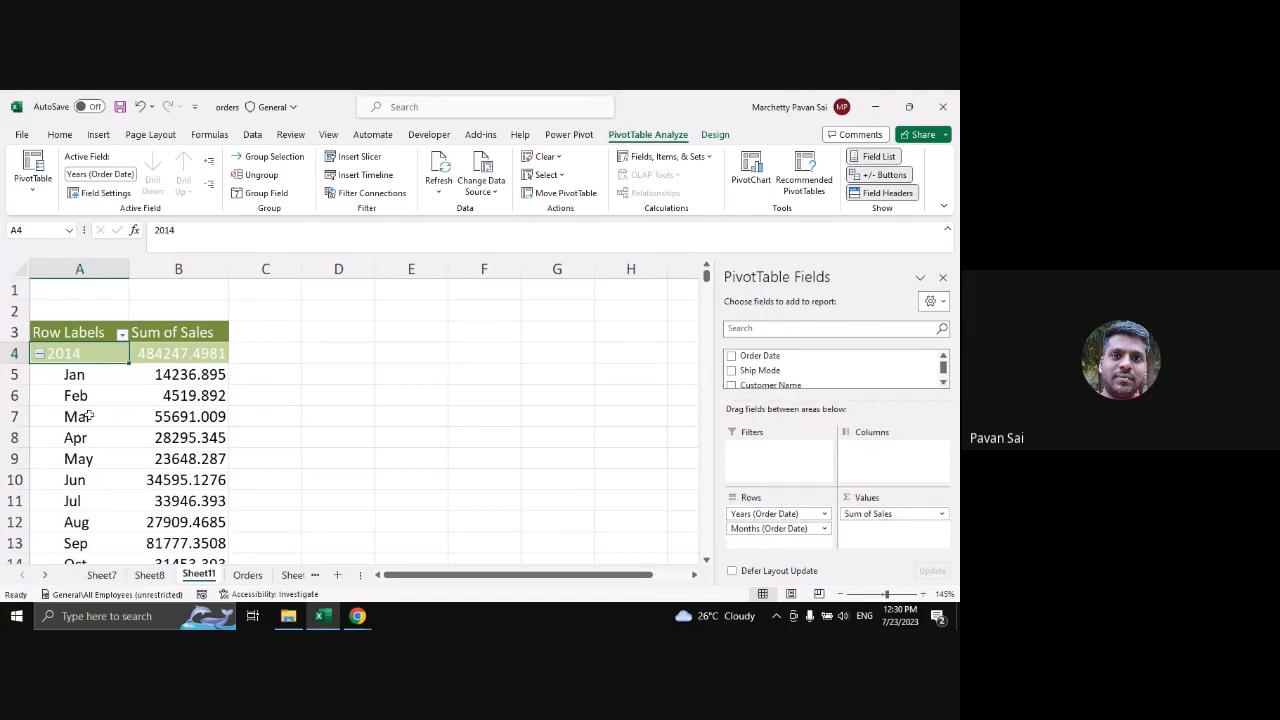
{"action": "scroll", "coordinate": [183, 400], "scroll_direction": "down", "scroll_amount": 1}
{"action": "scroll", "coordinate": [183, 400], "scroll_direction": "up", "scroll_amount": 1}
{"action": "key", "text": "Down"}
{"action": "left_click", "coordinate": [716, 136]}
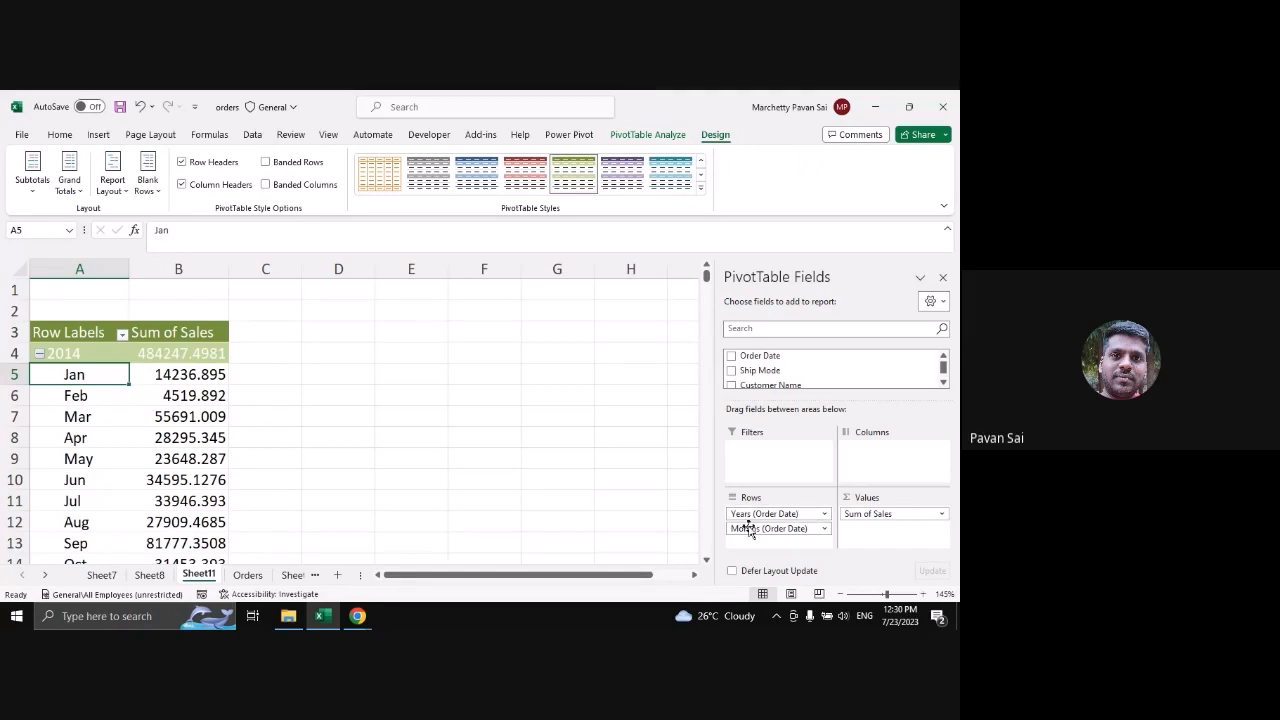
Move Order Date to the pivot table's columns and remove its Months and Order Date levels, keeping Years
{"action": "left_click_drag", "start_coordinate": [788, 360], "coordinate": [895, 460]}
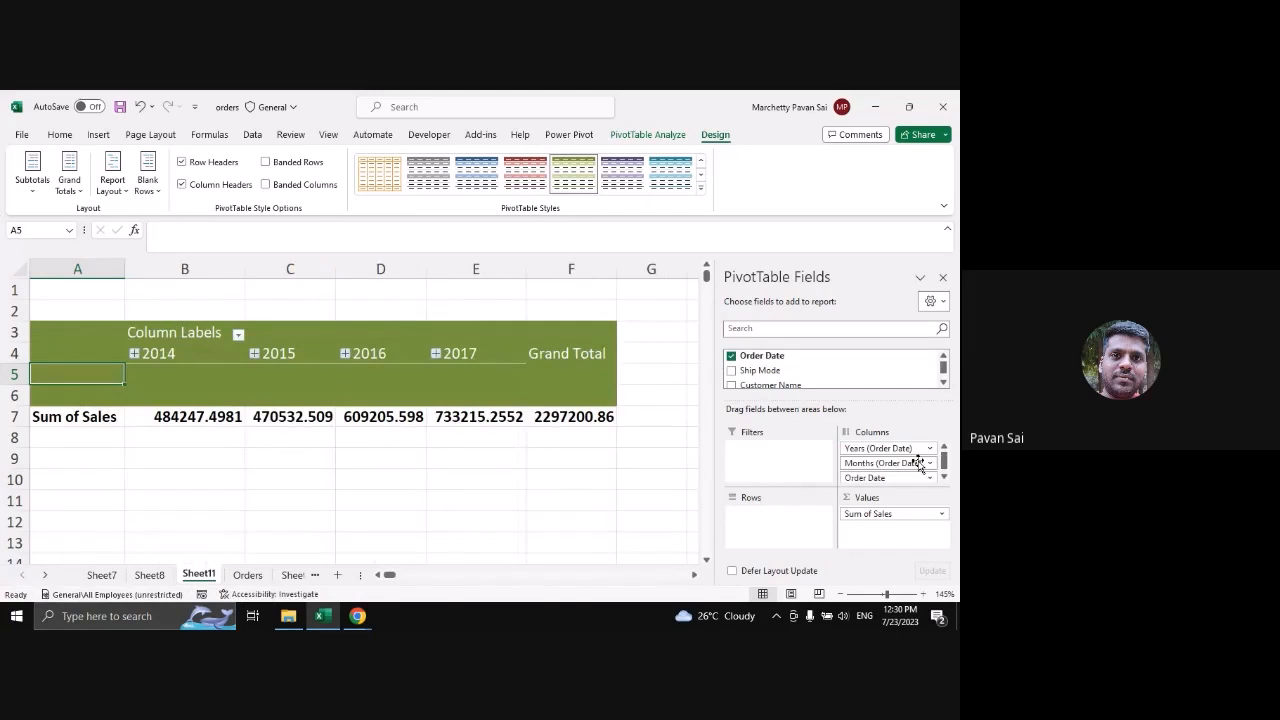
{"action": "left_click", "coordinate": [918, 463]}
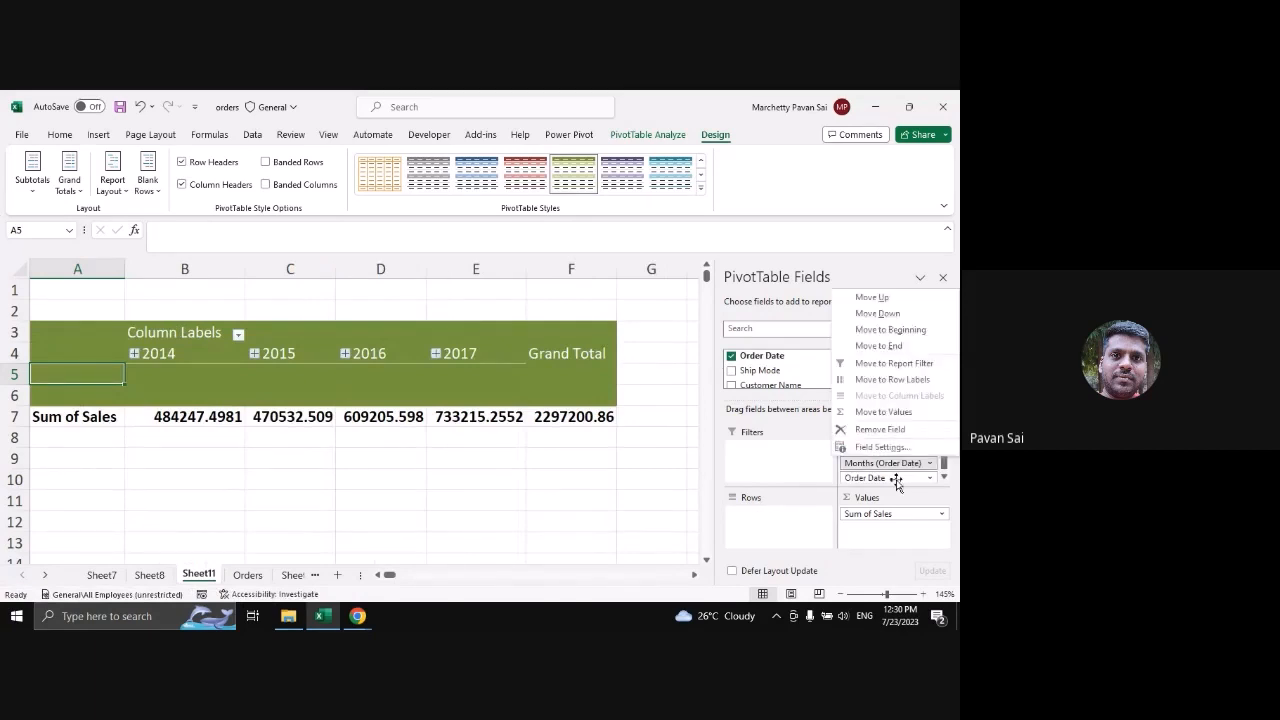
{"action": "left_click", "coordinate": [880, 429]}
{"action": "left_click", "coordinate": [914, 466]}
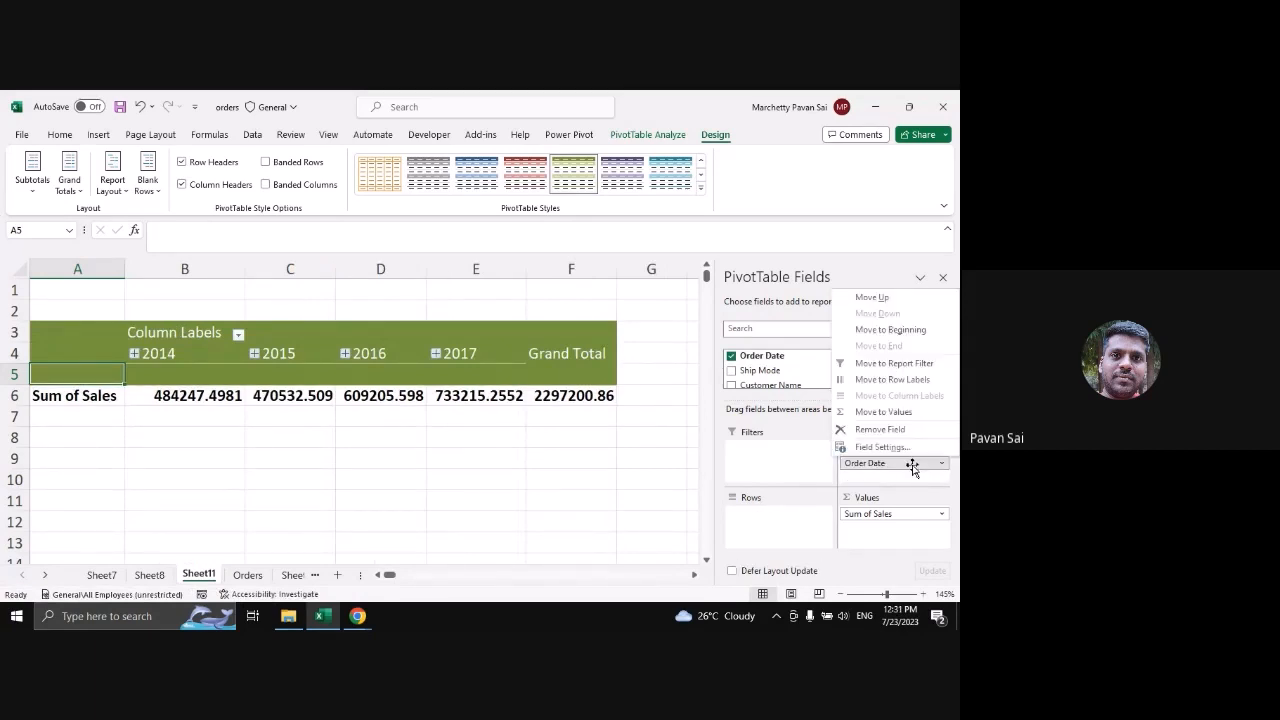
{"action": "left_click", "coordinate": [880, 429]}
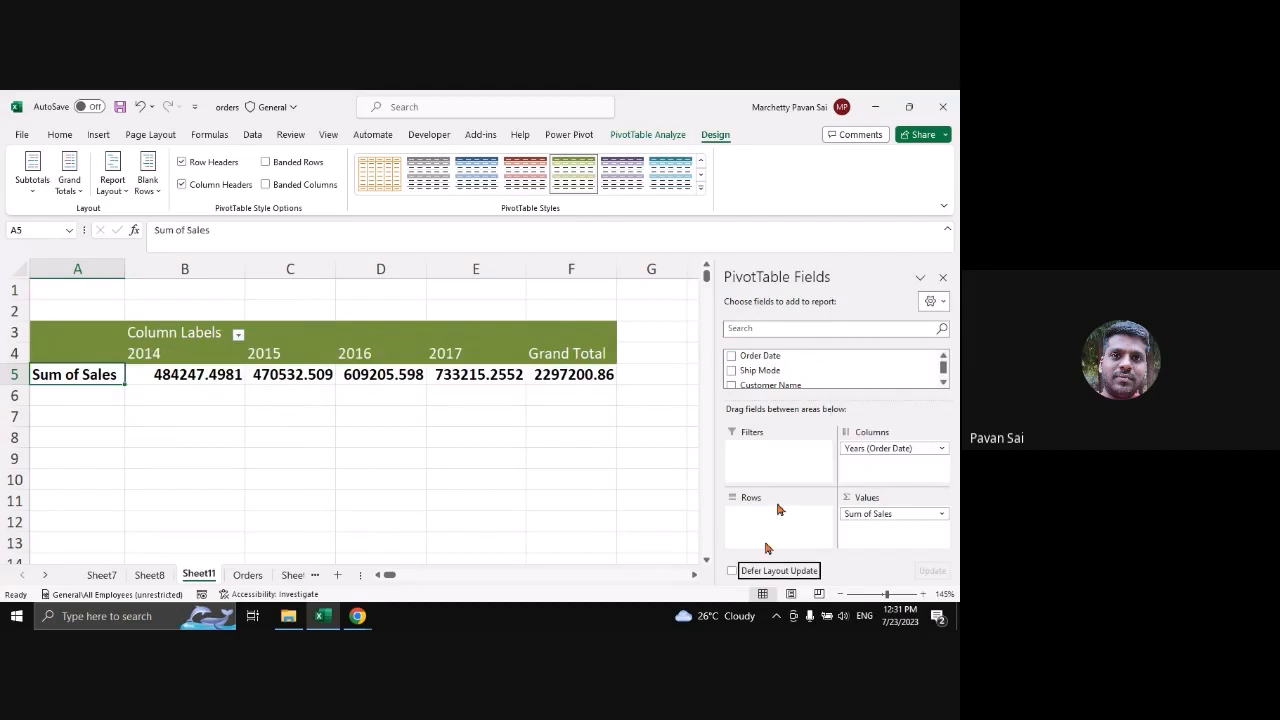
Replace Years with the Months level of Order Date and place Months in the pivot table's columns
{"action": "scroll", "coordinate": [805, 357], "scroll_direction": "down", "scroll_amount": 5}
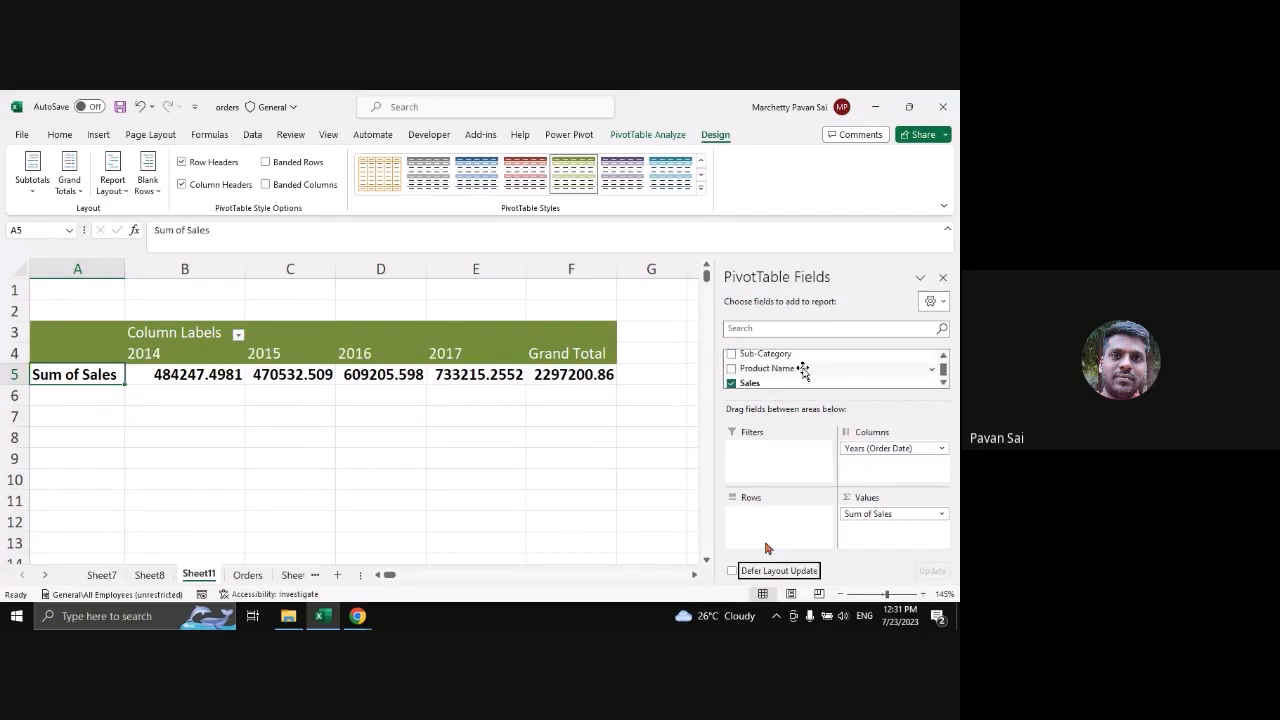
{"action": "scroll", "coordinate": [803, 370], "scroll_direction": "up", "scroll_amount": 5}
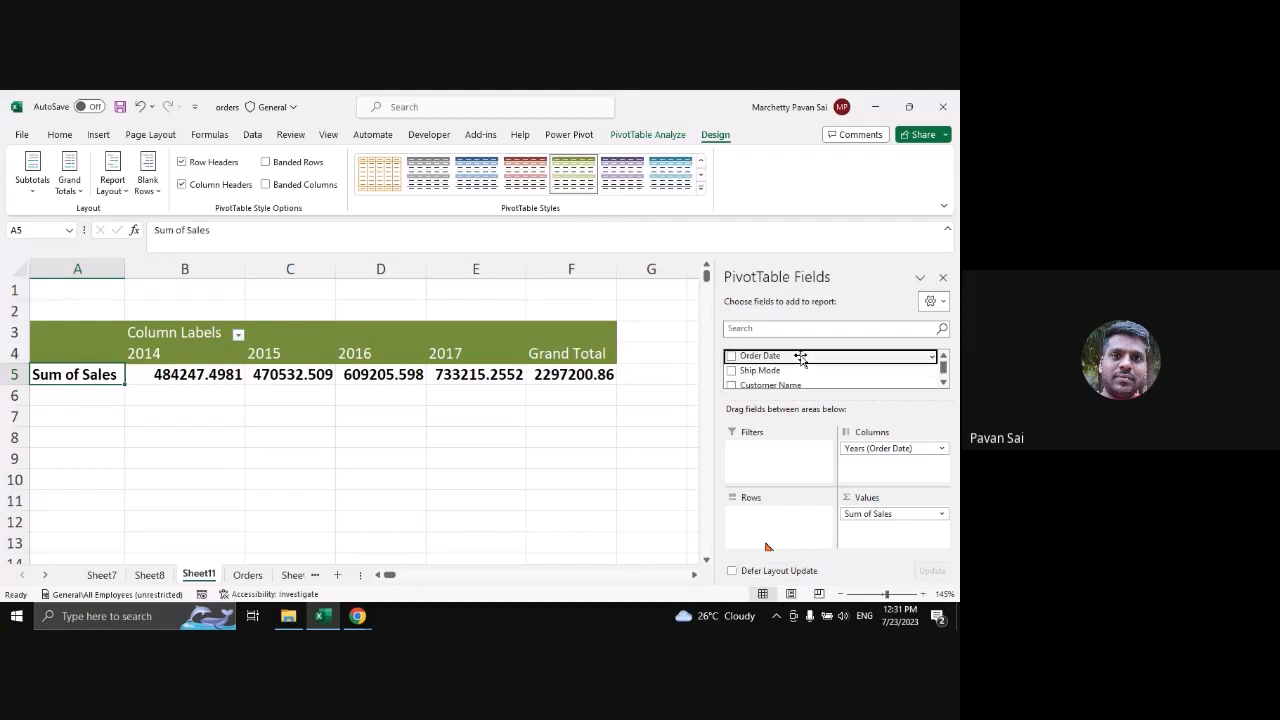
{"action": "left_click_drag", "start_coordinate": [800, 357], "coordinate": [800, 482]}
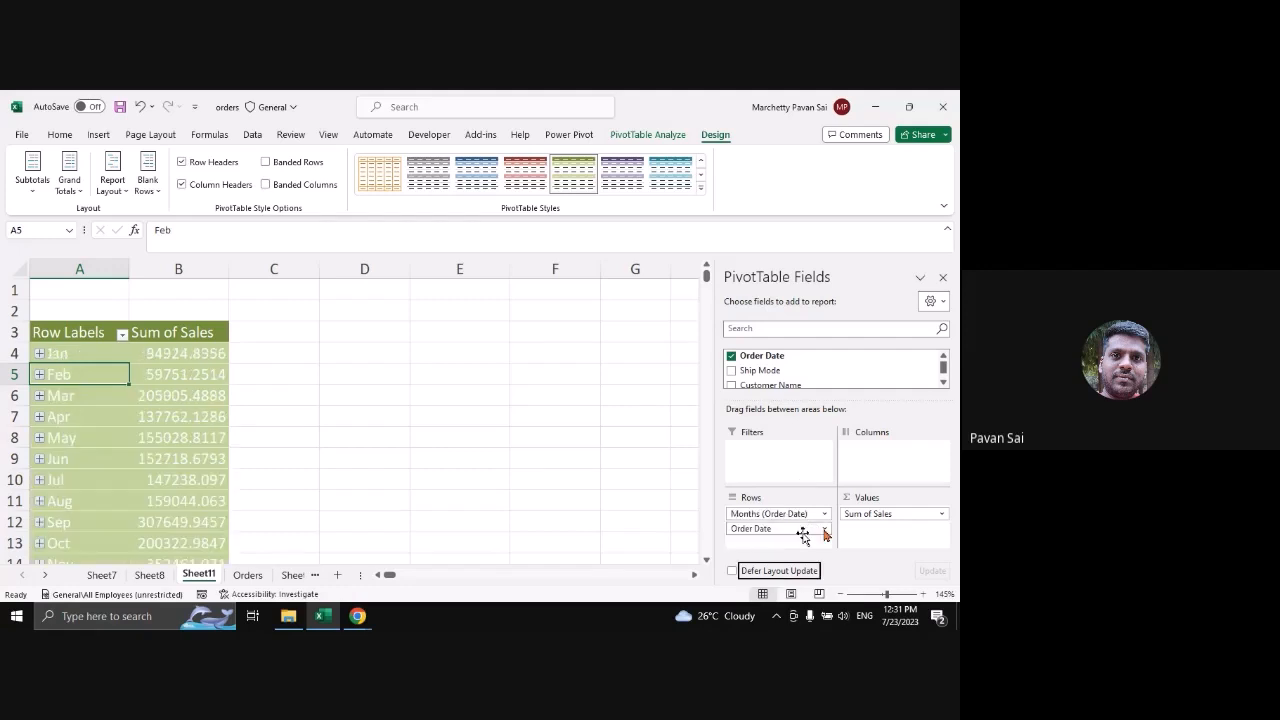
{"action": "left_click", "coordinate": [824, 529]}
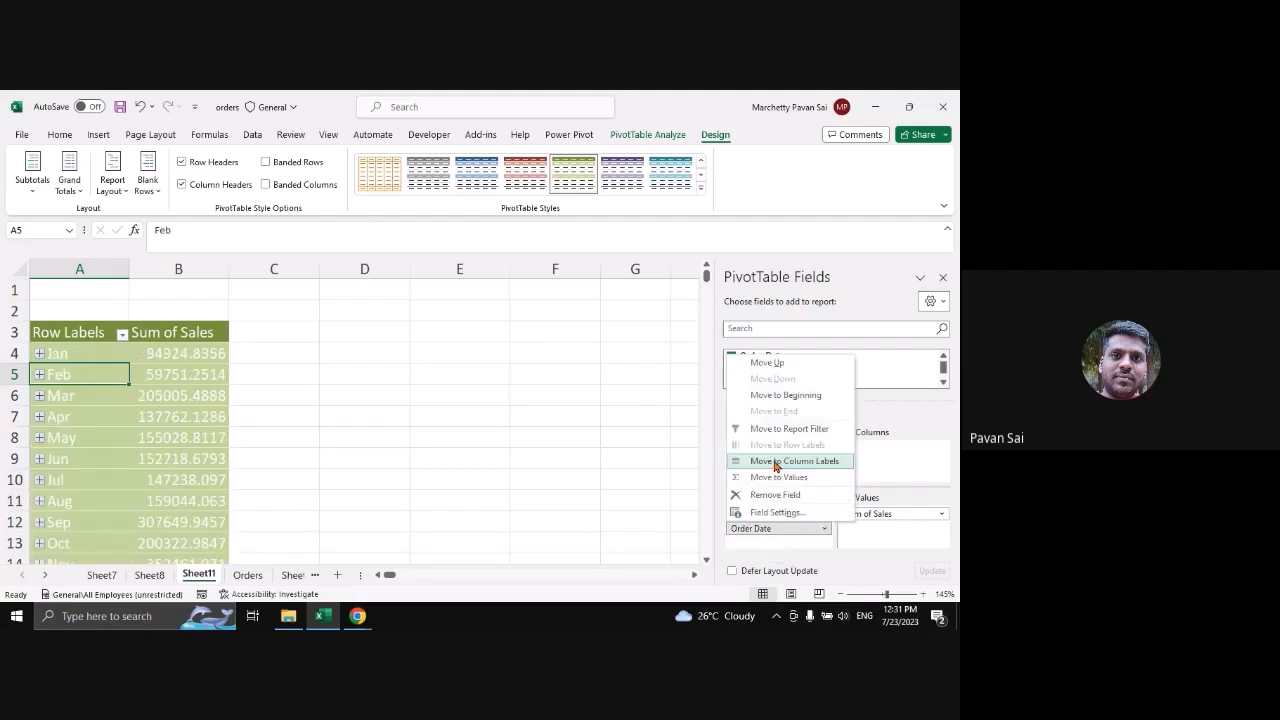
{"action": "left_click", "coordinate": [776, 495]}
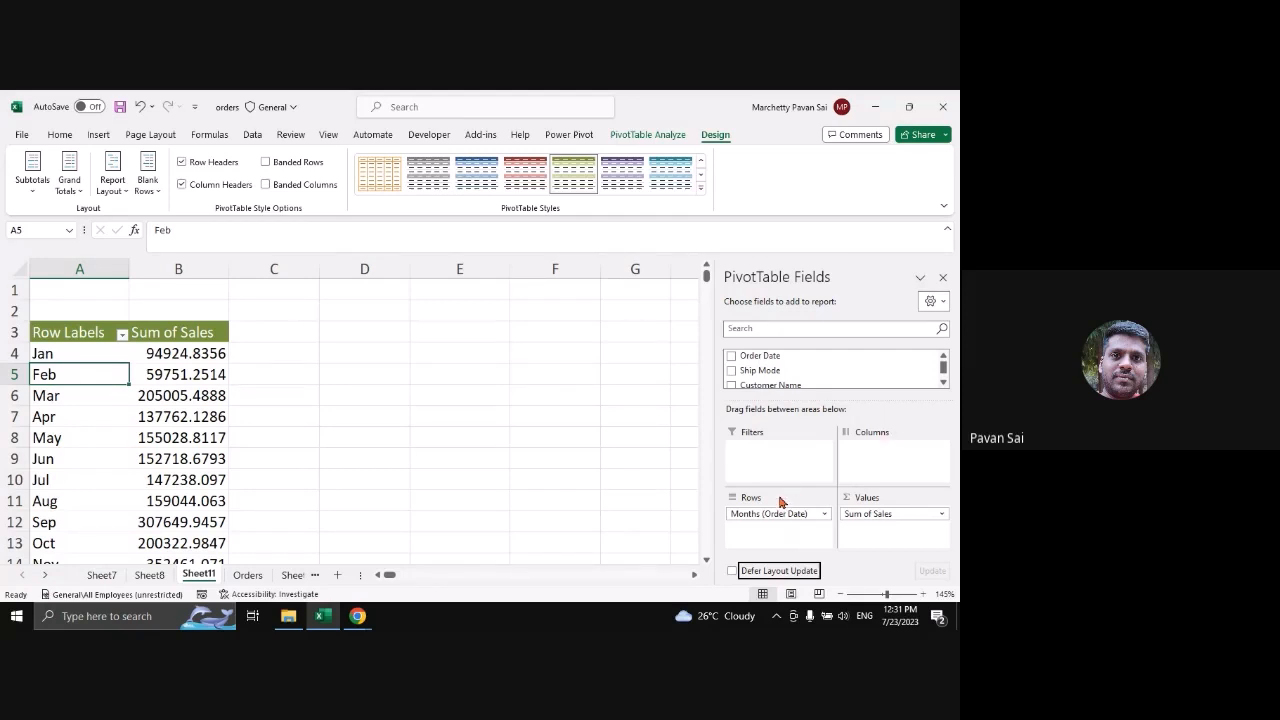
{"action": "left_click_drag", "start_coordinate": [778, 512], "coordinate": [894, 455]}
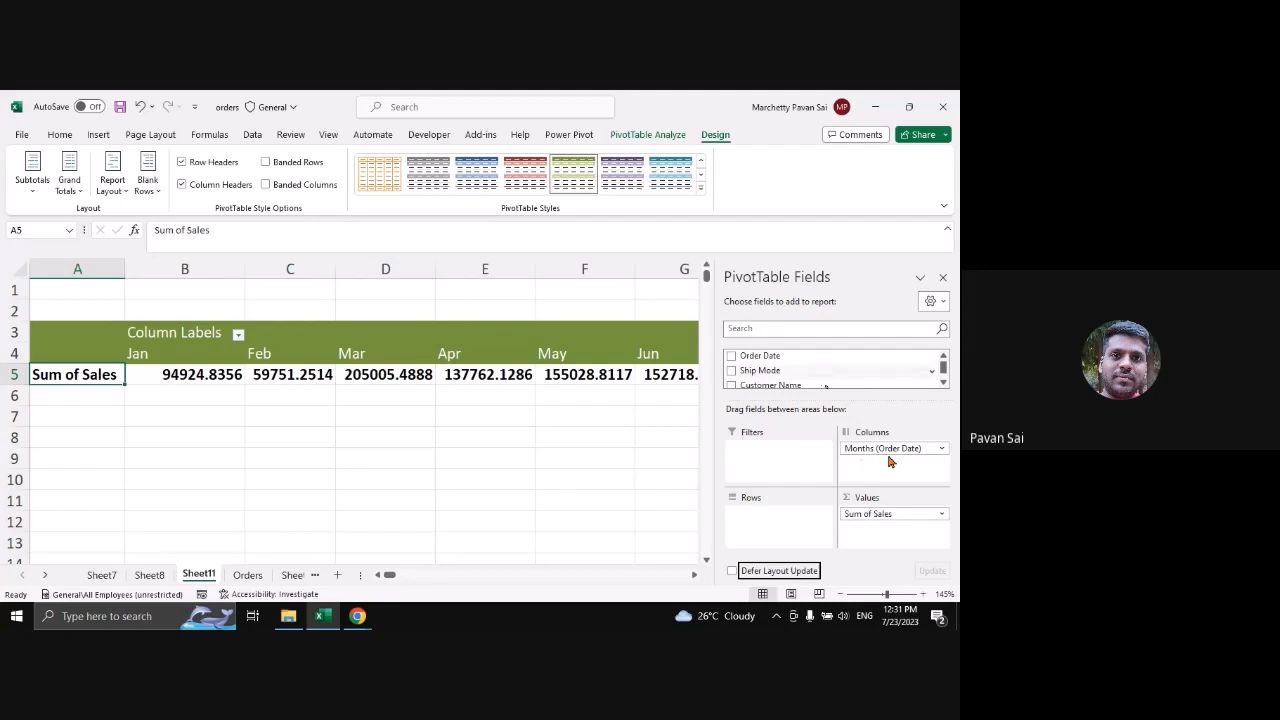
Add the Segment field to the pivot table's rows and view sales across all the month columns
{"action": "scroll", "coordinate": [789, 372], "scroll_direction": "down", "scroll_amount": 2}
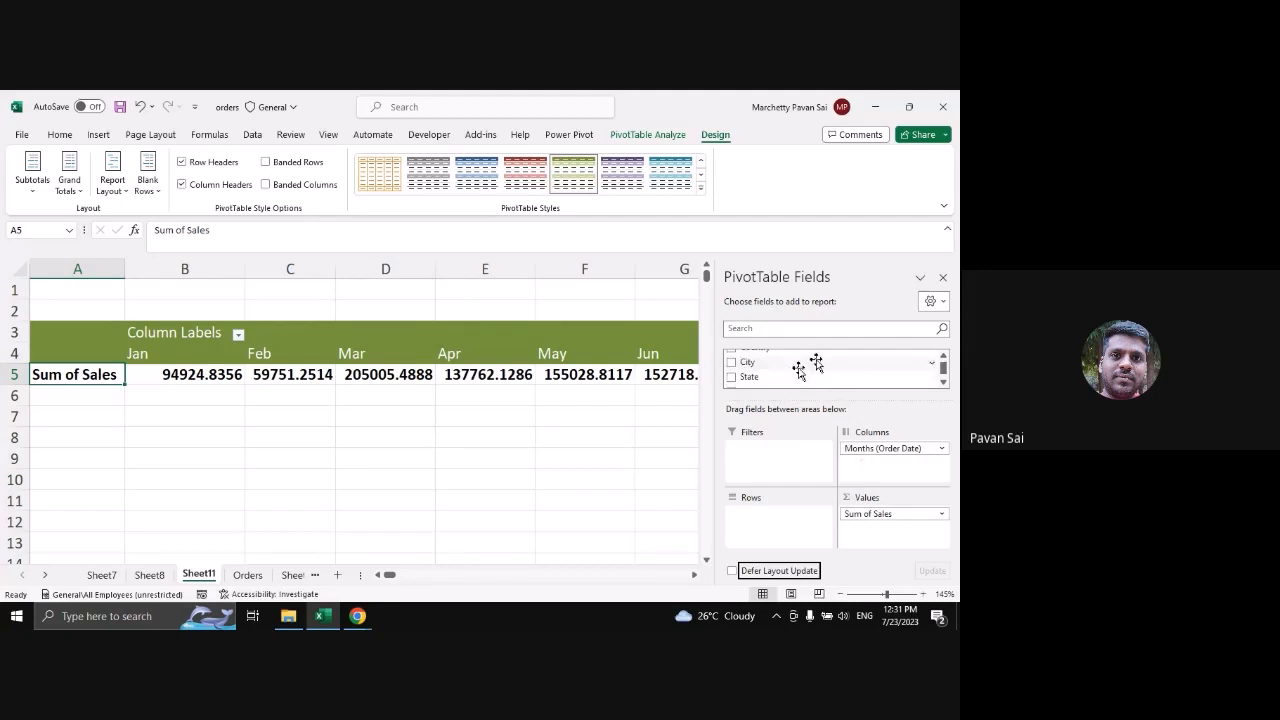
{"action": "scroll", "coordinate": [799, 370], "scroll_direction": "up", "scroll_amount": 1}
{"action": "left_click", "coordinate": [799, 366]}
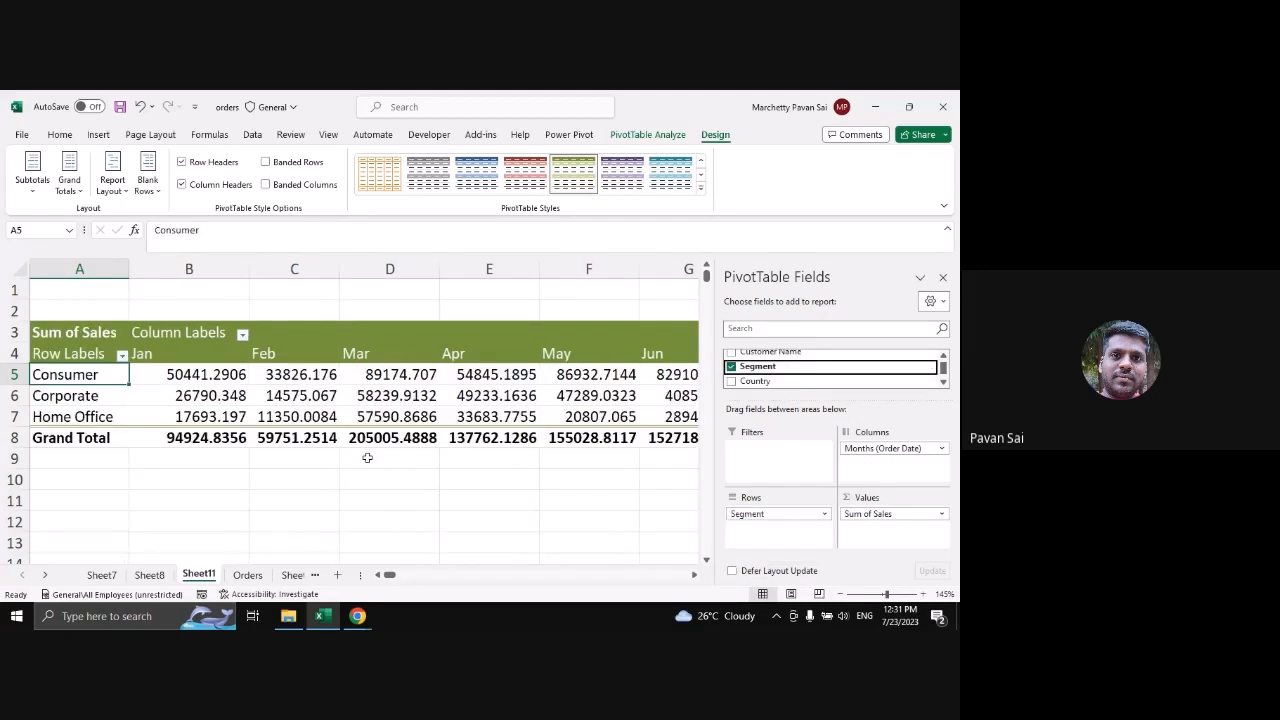
{"action": "scroll", "coordinate": [525, 381], "scroll_direction": "down", "scroll_amount": 1}
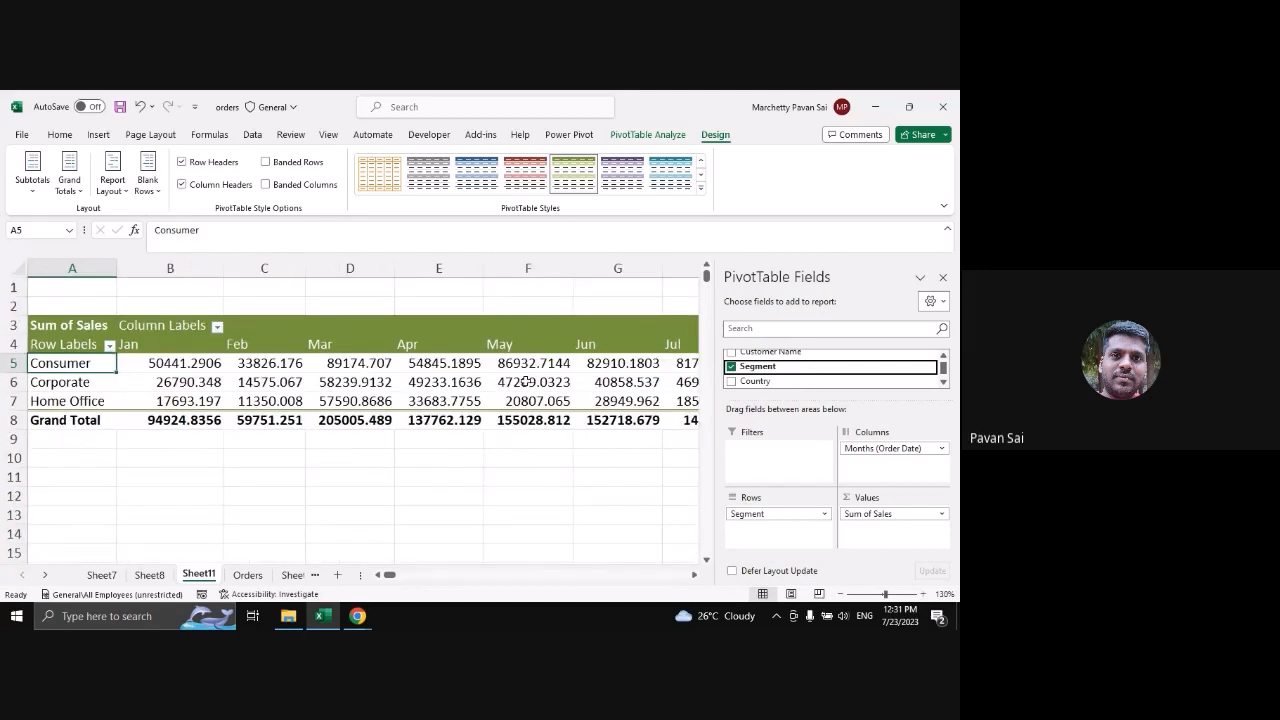
{"action": "scroll", "coordinate": [525, 381], "scroll_direction": "down", "scroll_amount": 4}
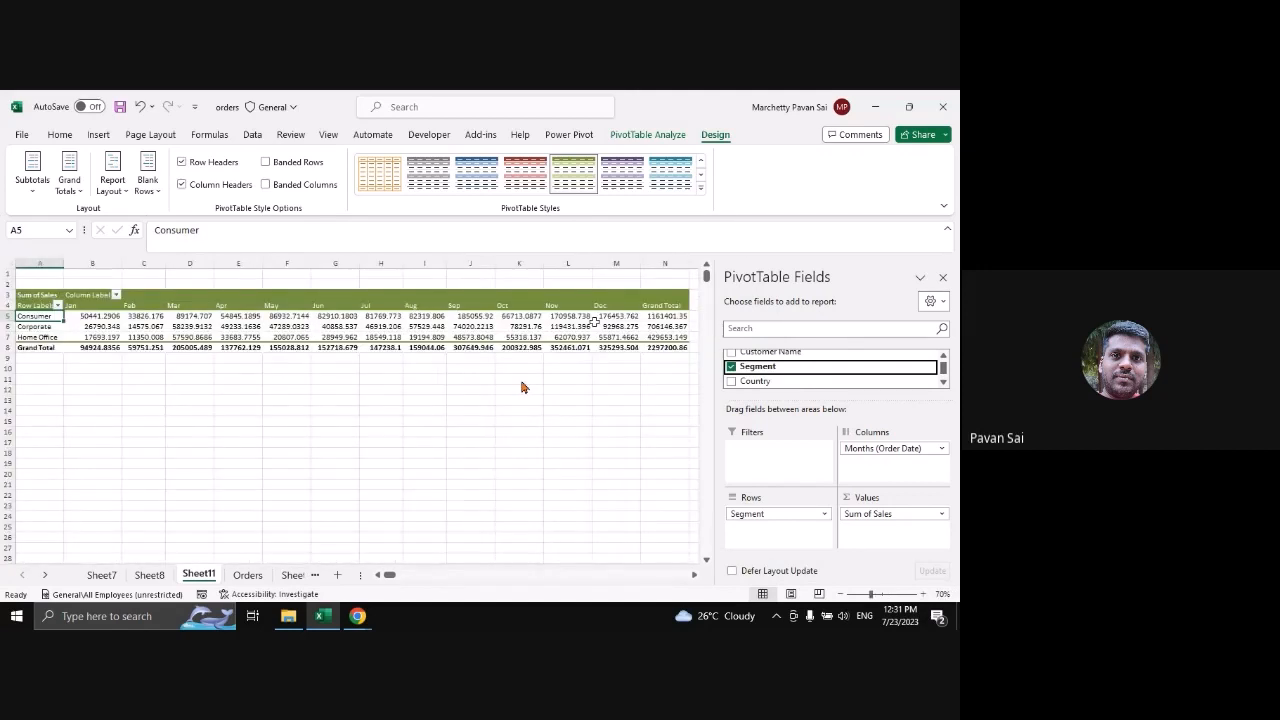
Replace Months in the pivot table's columns with Order Date, keeping only its Years level
{"action": "left_click", "coordinate": [940, 448]}
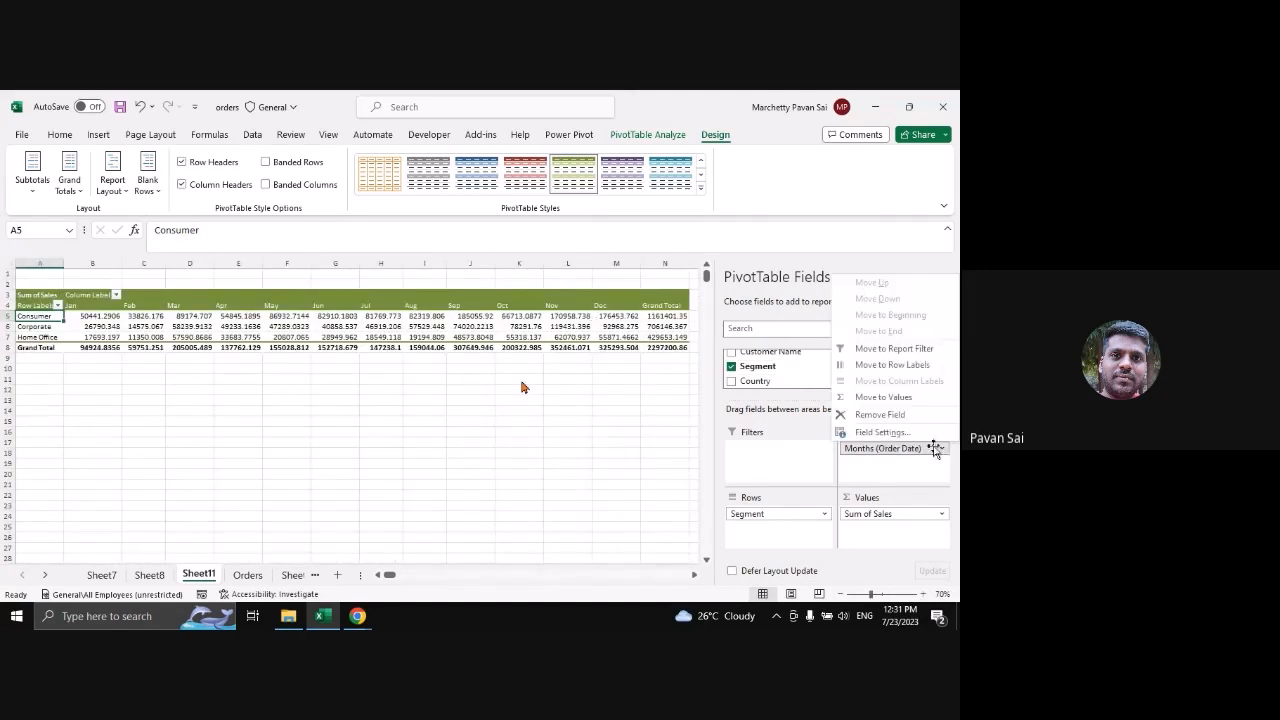
{"action": "left_click", "coordinate": [933, 449]}
{"action": "left_click", "coordinate": [911, 449]}
{"action": "left_click", "coordinate": [878, 413]}
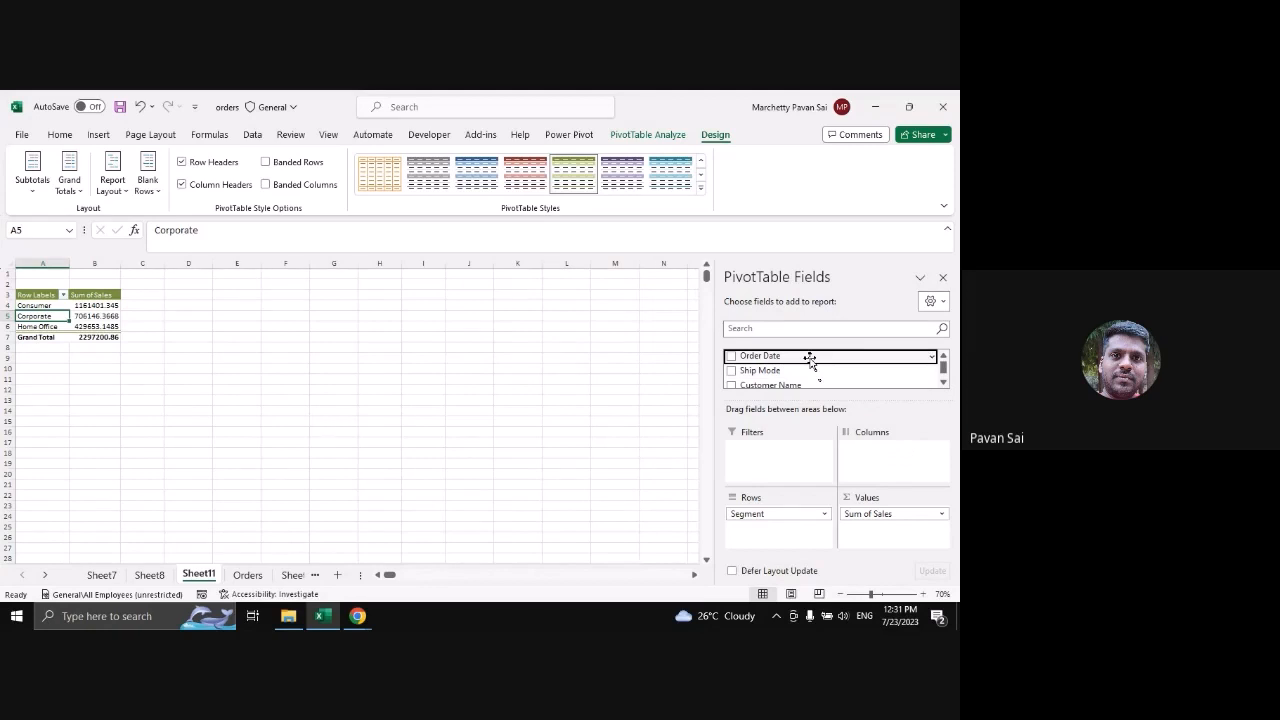
{"action": "left_click_drag", "start_coordinate": [810, 358], "coordinate": [904, 464]}
{"action": "left_click", "coordinate": [917, 463]}
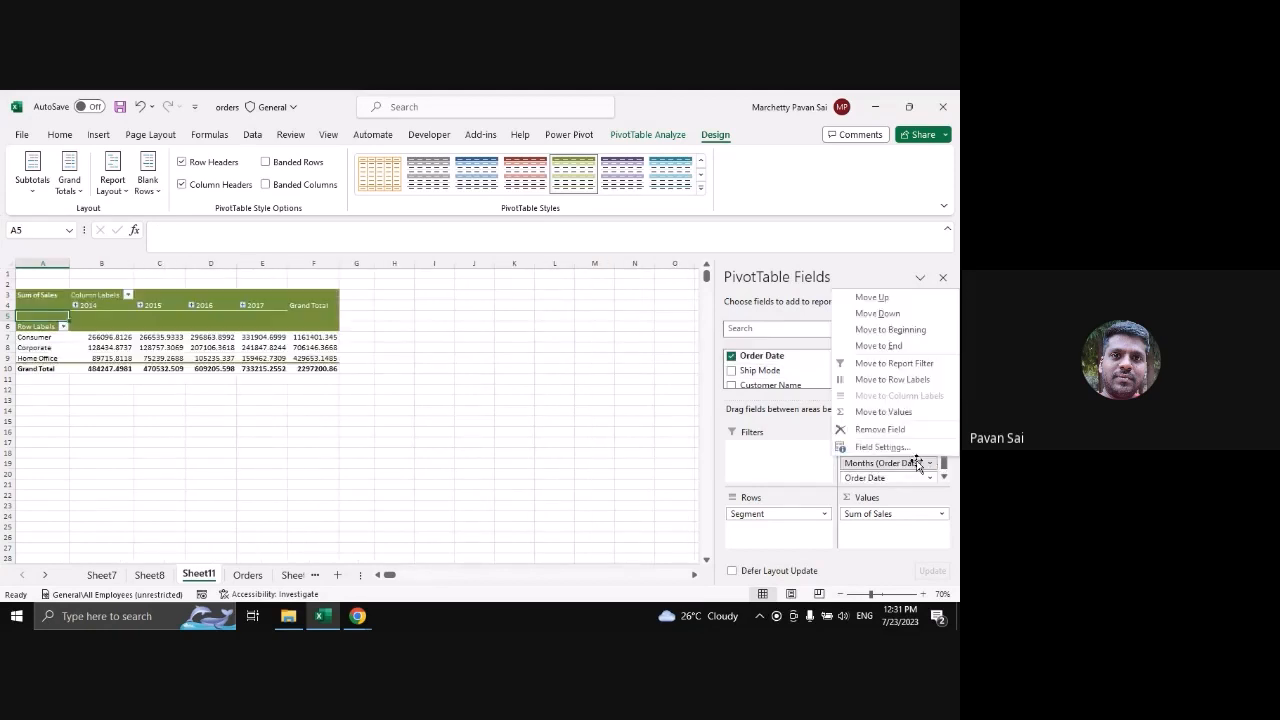
{"action": "left_click", "coordinate": [896, 430]}
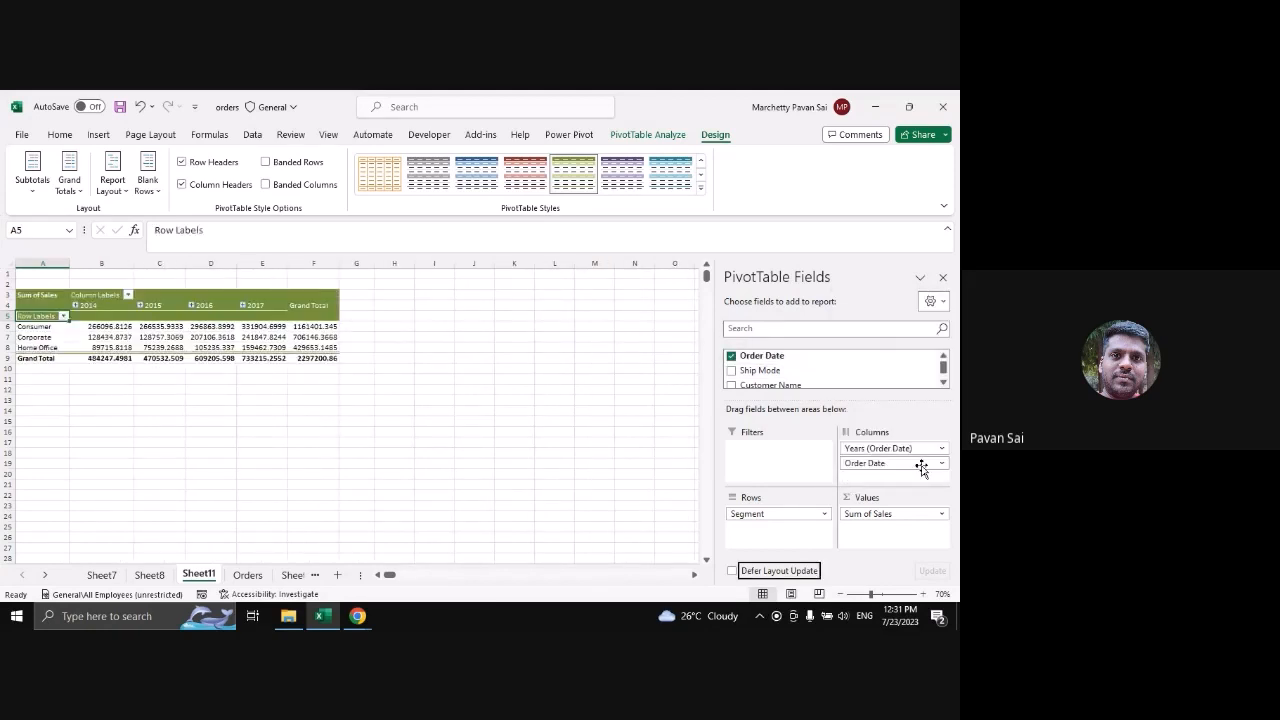
{"action": "left_click", "coordinate": [921, 467]}
{"action": "left_click", "coordinate": [880, 429]}
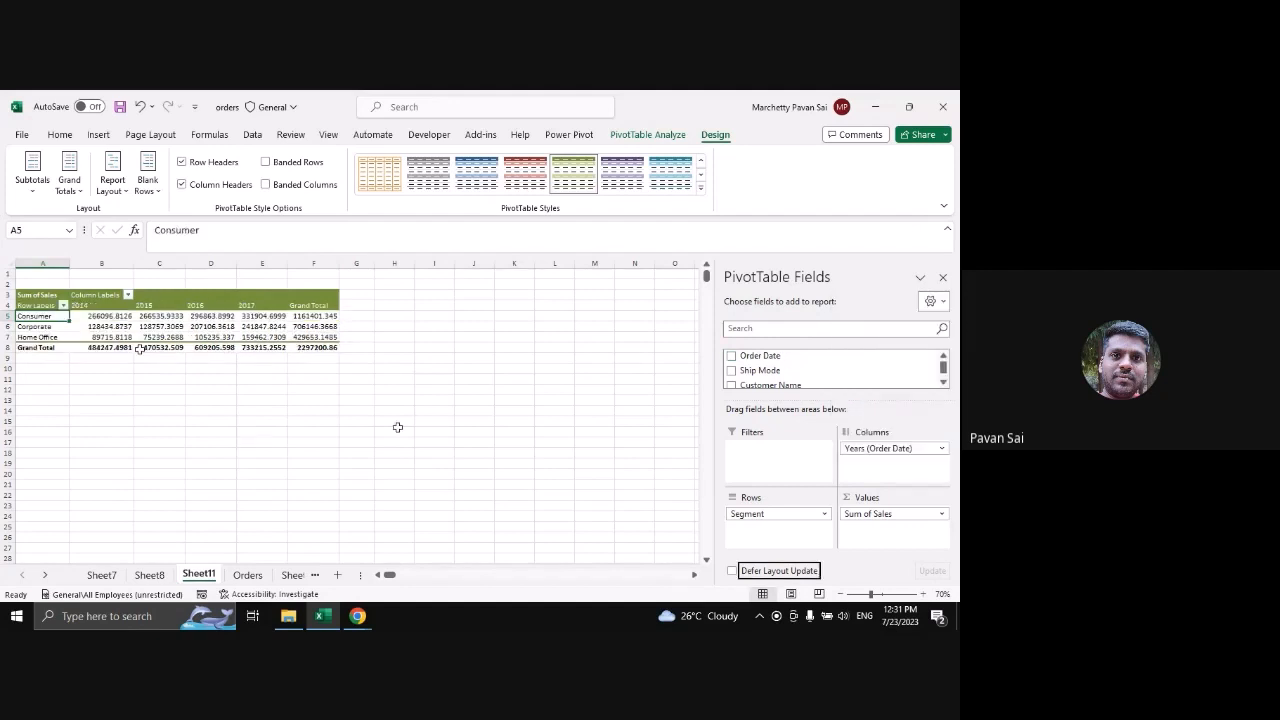
{"action": "scroll", "coordinate": [397, 427], "scroll_direction": "up", "scroll_amount": 3}
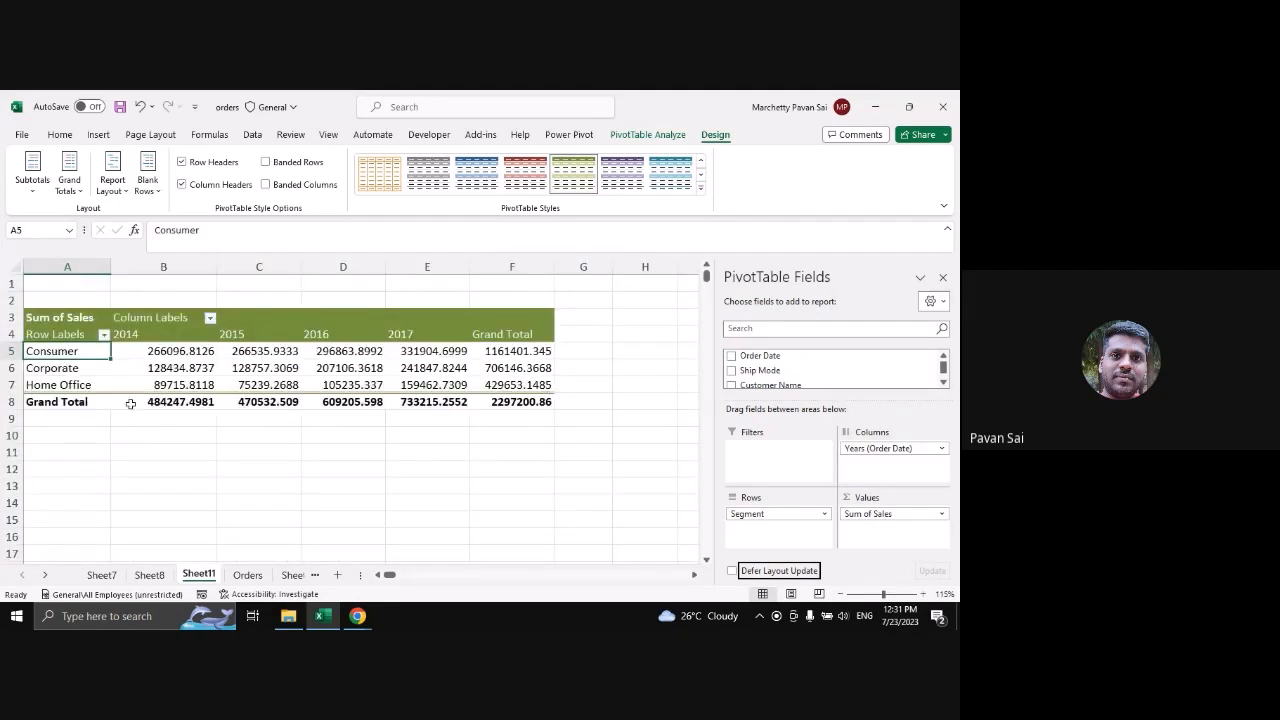
{"action": "scroll", "coordinate": [785, 366], "scroll_direction": "down", "scroll_amount": 3}
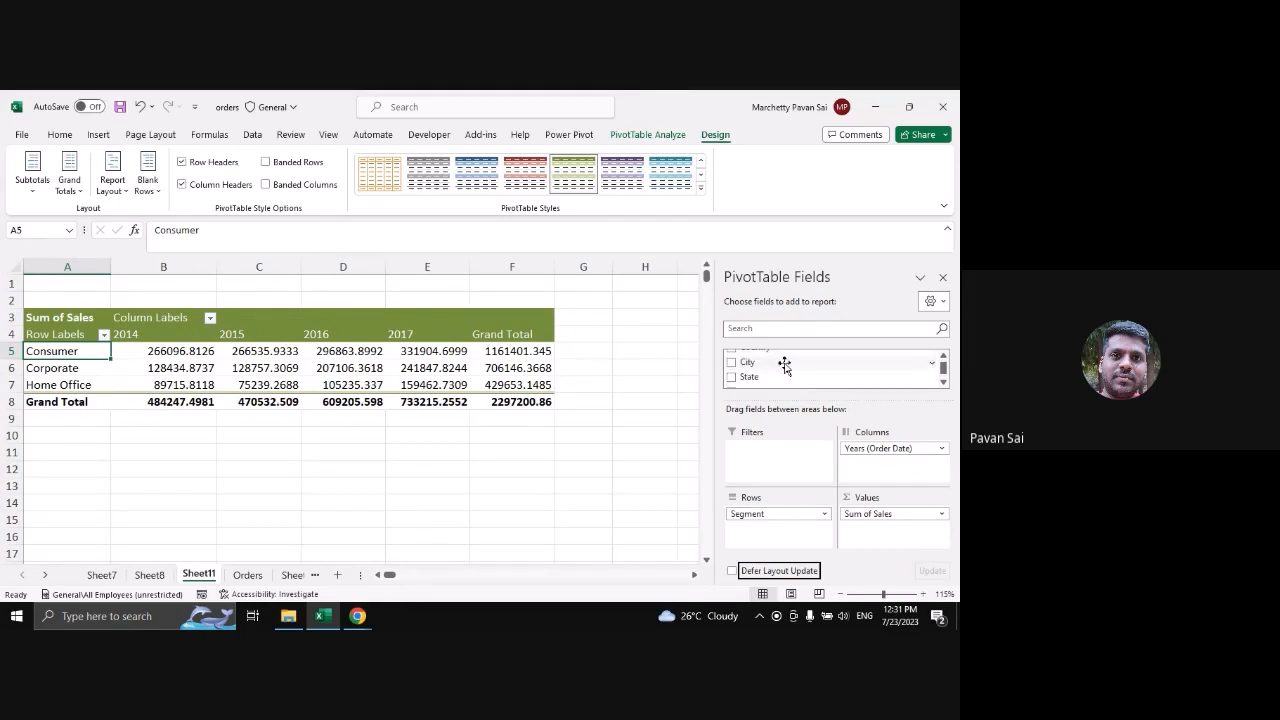
{"action": "scroll", "coordinate": [780, 370], "scroll_direction": "up", "scroll_amount": 2}
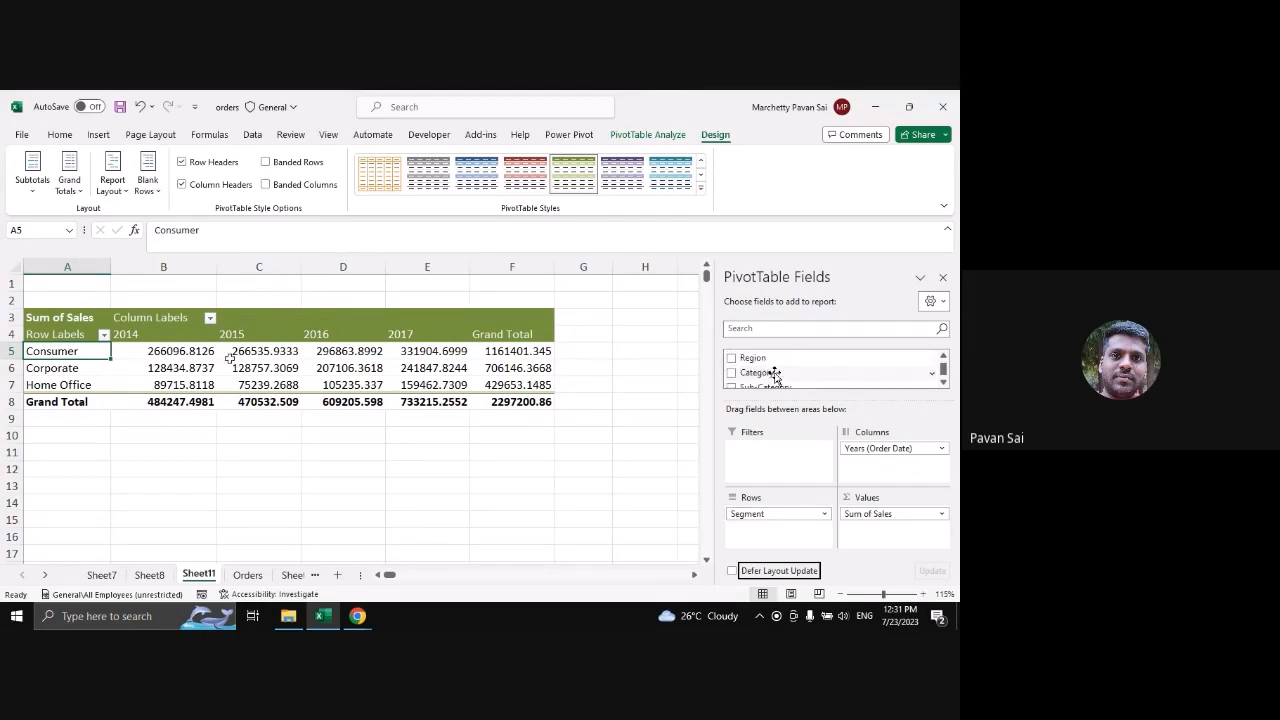
Add the Category field below Segment in the pivot table's rows and look over the Segment and Category breakdown
{"action": "left_click_drag", "start_coordinate": [757, 372], "coordinate": [769, 544]}
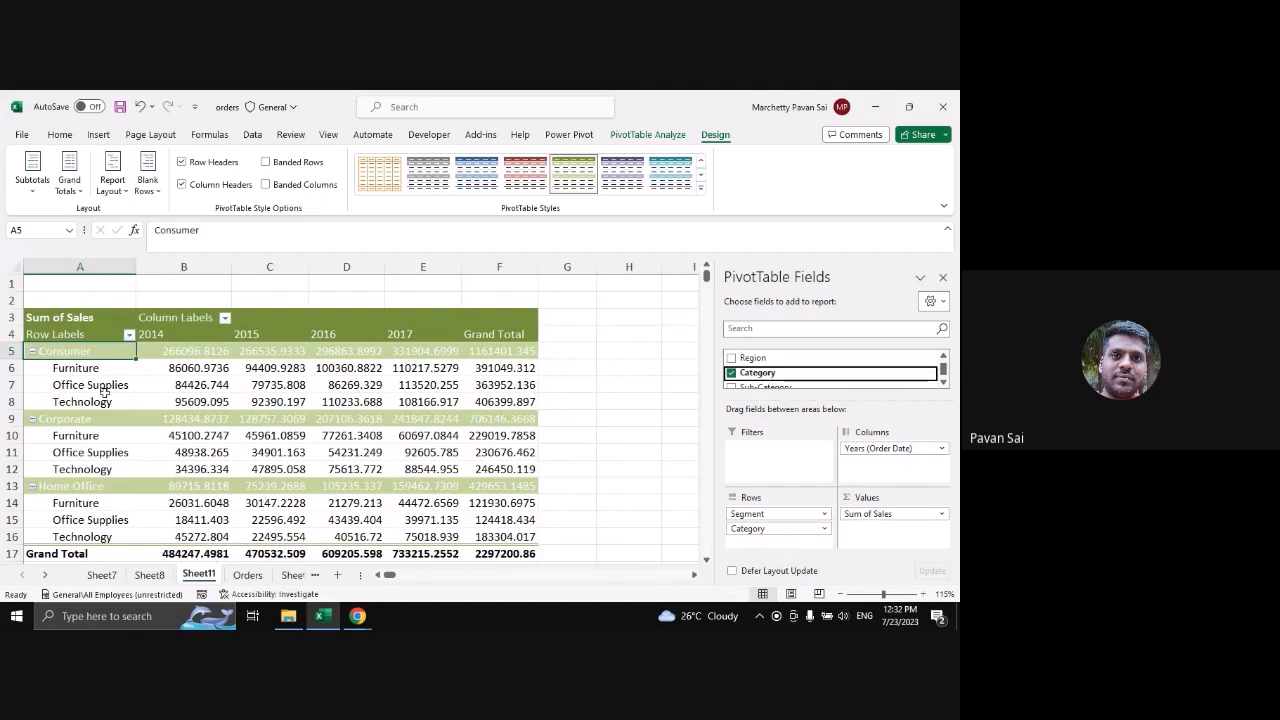
{"action": "scroll", "coordinate": [114, 399], "scroll_direction": "down", "scroll_amount": 3}
{"action": "scroll", "coordinate": [114, 399], "scroll_direction": "up", "scroll_amount": 3}
{"action": "mouse_move", "coordinate": [141, 390]}
{"action": "scroll", "coordinate": [291, 491], "scroll_direction": "down", "scroll_amount": 1}
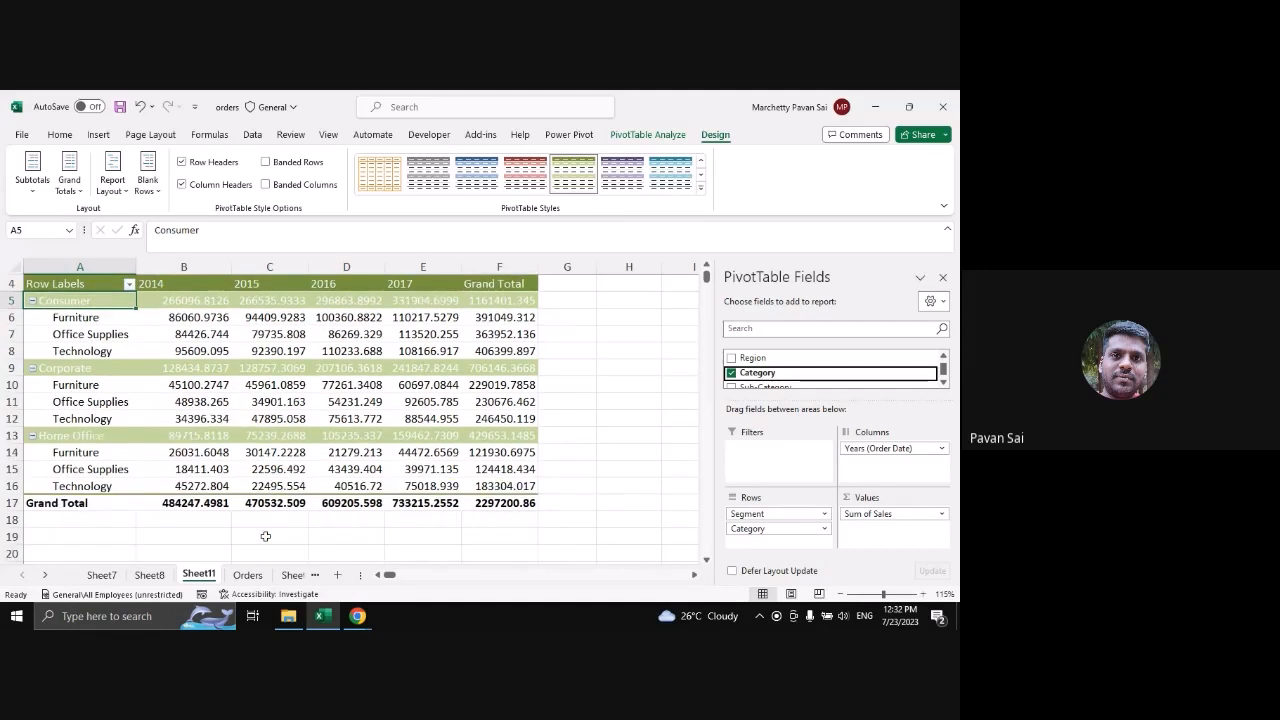
{"action": "scroll", "coordinate": [214, 357], "scroll_direction": "up", "scroll_amount": 1}
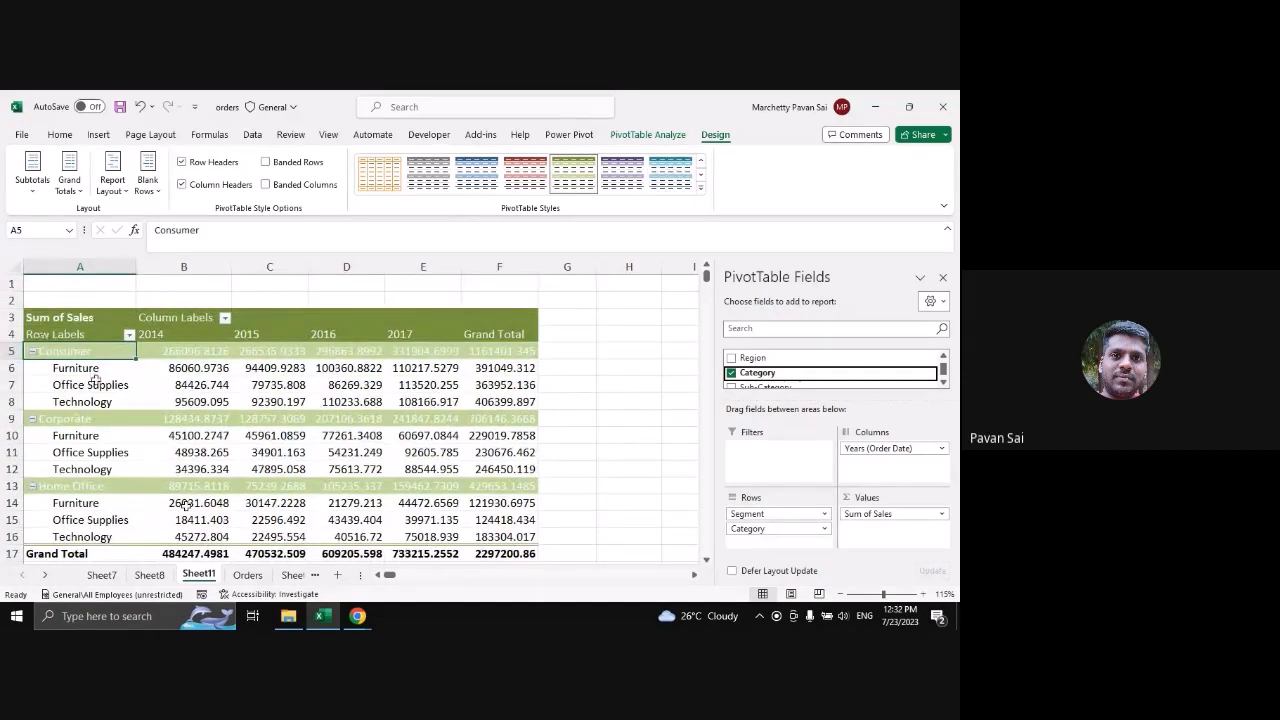
Hide the pivot table's subtotals and switch them to show at the bottom of each group
{"action": "left_click", "coordinate": [33, 175]}
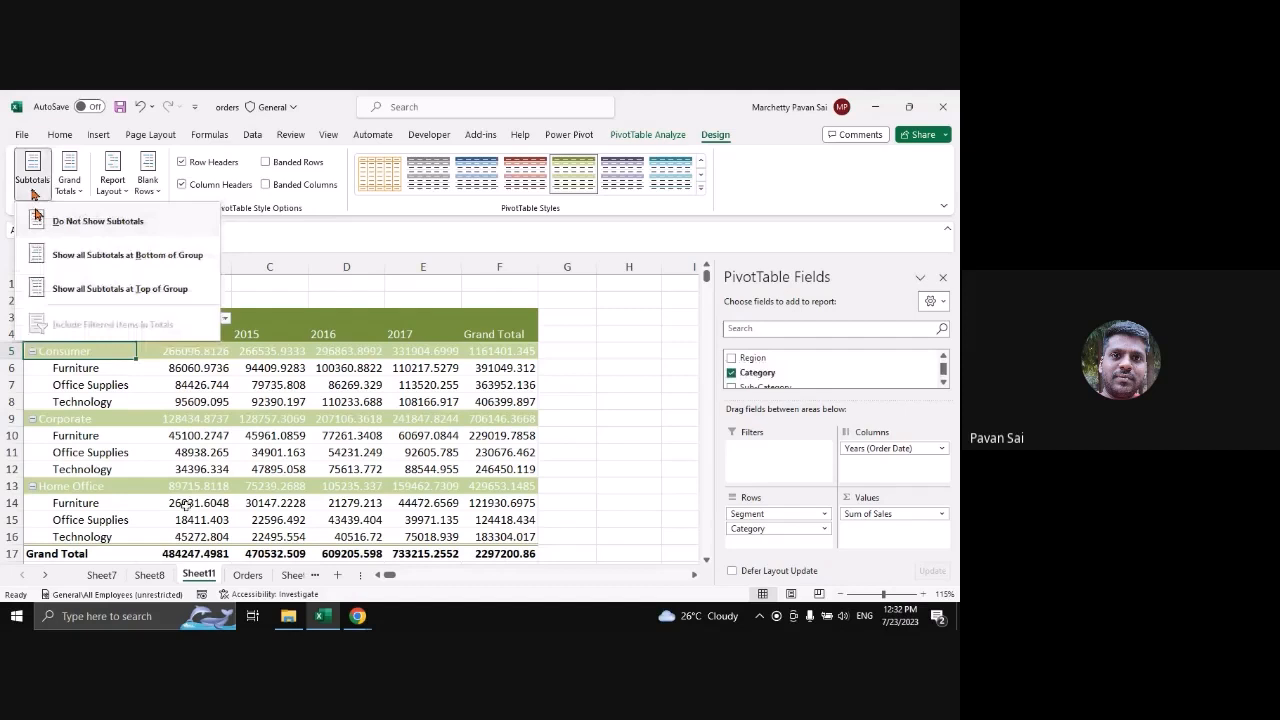
{"action": "left_click", "coordinate": [86, 222]}
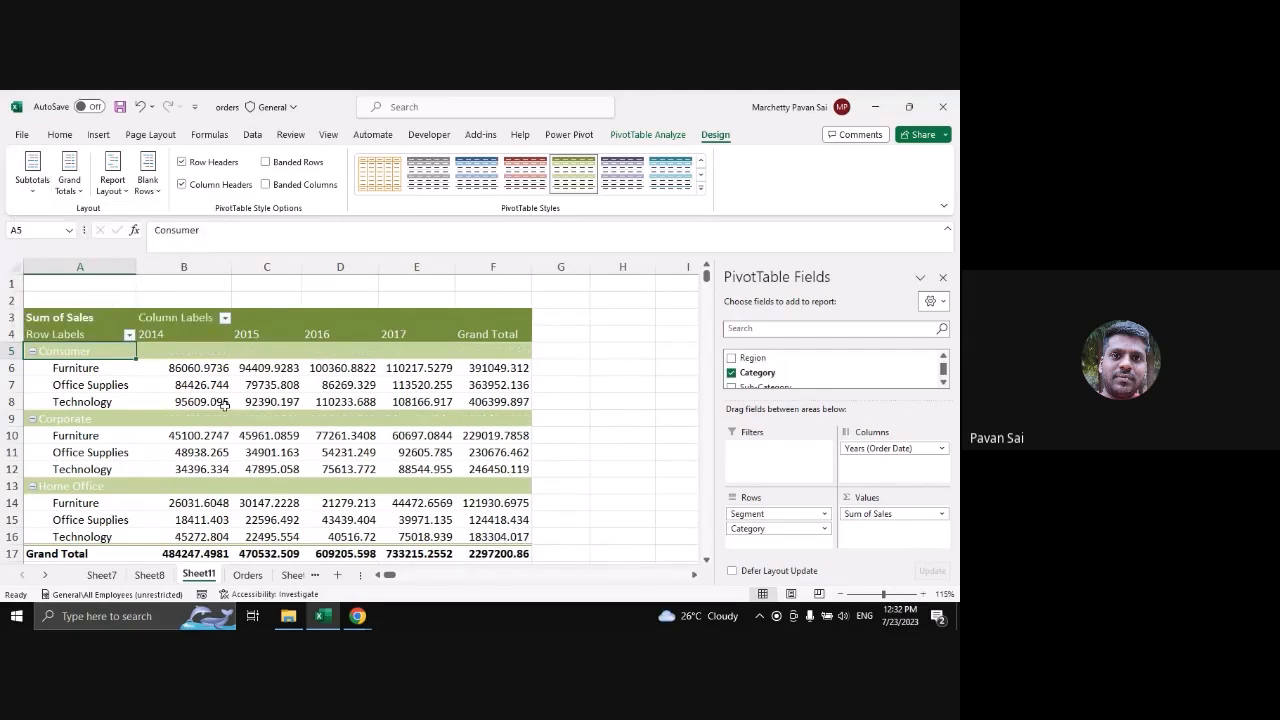
{"action": "left_click", "coordinate": [33, 185]}
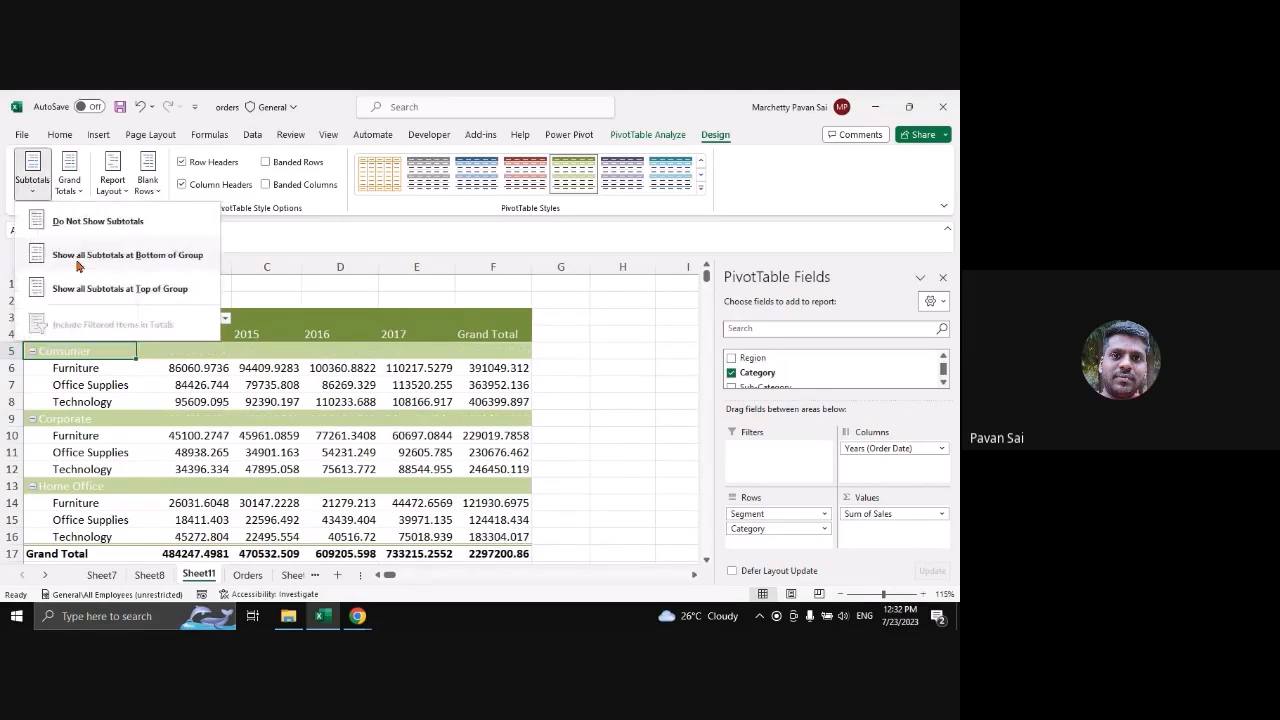
{"action": "left_click", "coordinate": [80, 255]}
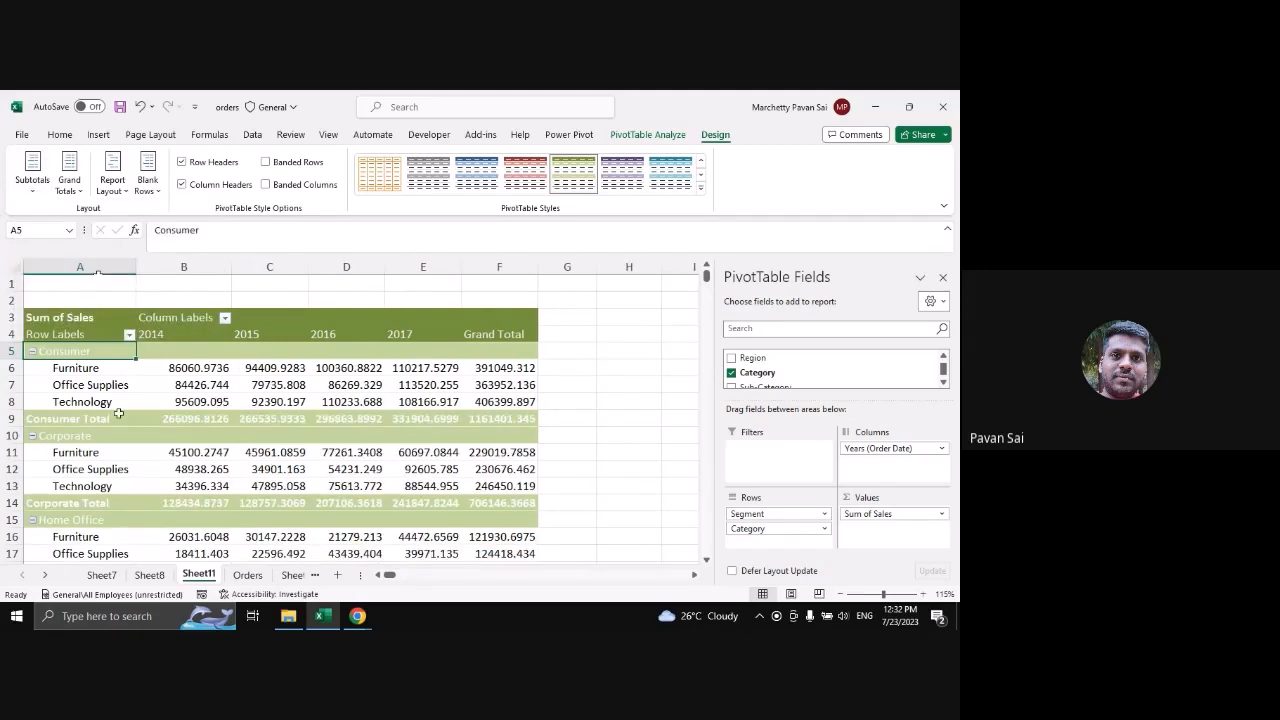
Apply the red Medium PivotTable style to the pivot table
{"action": "left_click", "coordinate": [75, 418]}
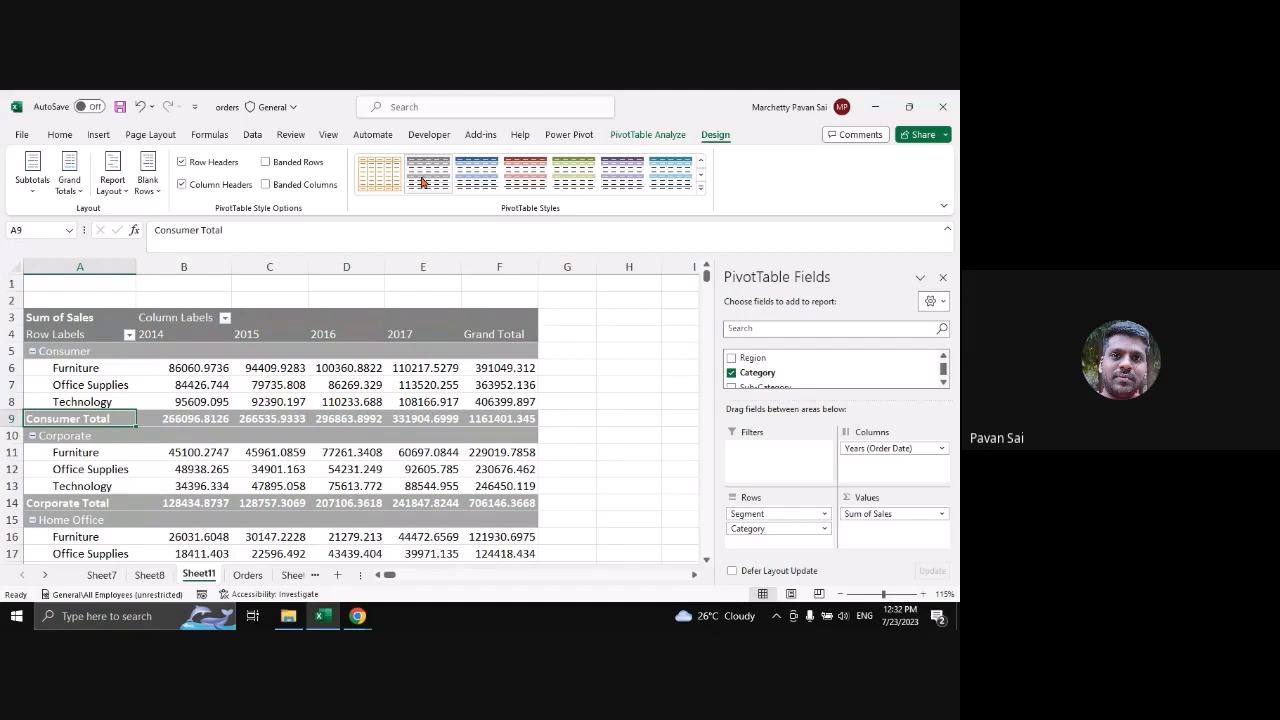
{"action": "left_click", "coordinate": [700, 189]}
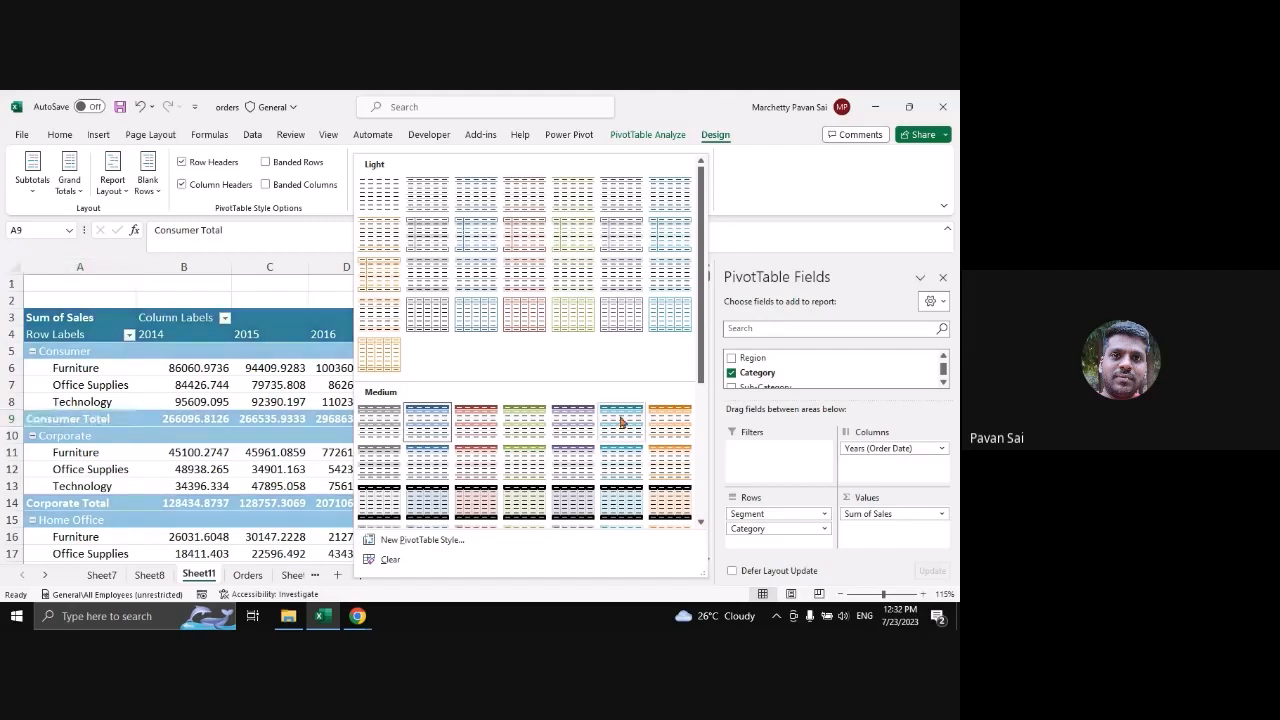
{"action": "left_click", "coordinate": [467, 432]}
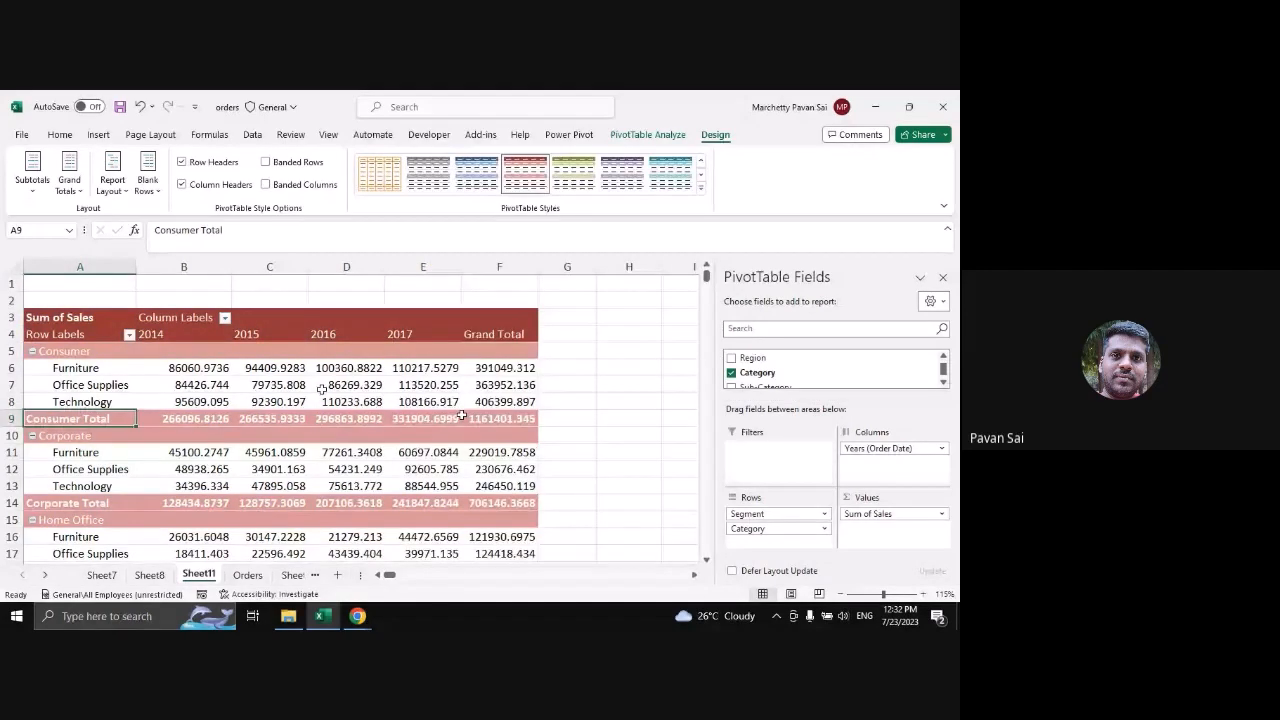
Turn grand totals off for rows and columns, check the table, and turn them back on
{"action": "left_click", "coordinate": [63, 190]}
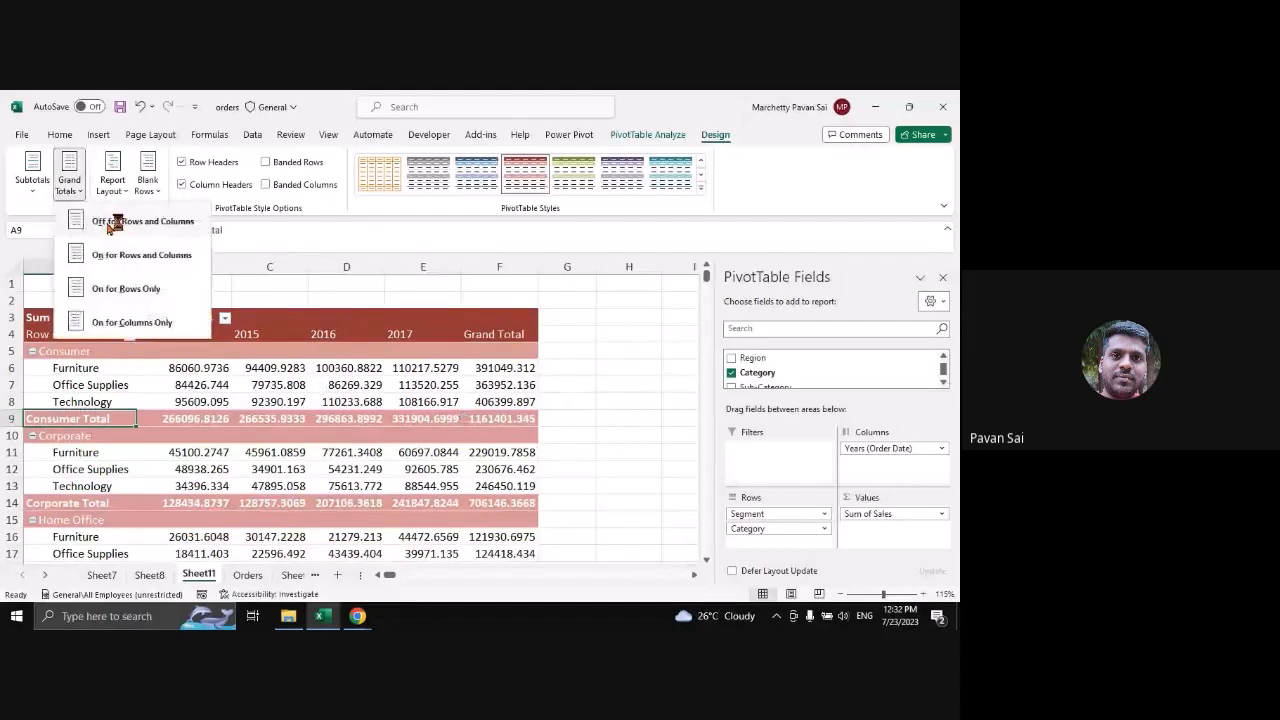
{"action": "left_click", "coordinate": [108, 222]}
{"action": "scroll", "coordinate": [438, 442], "scroll_direction": "down", "scroll_amount": 3}
{"action": "scroll", "coordinate": [438, 442], "scroll_direction": "up", "scroll_amount": 3}
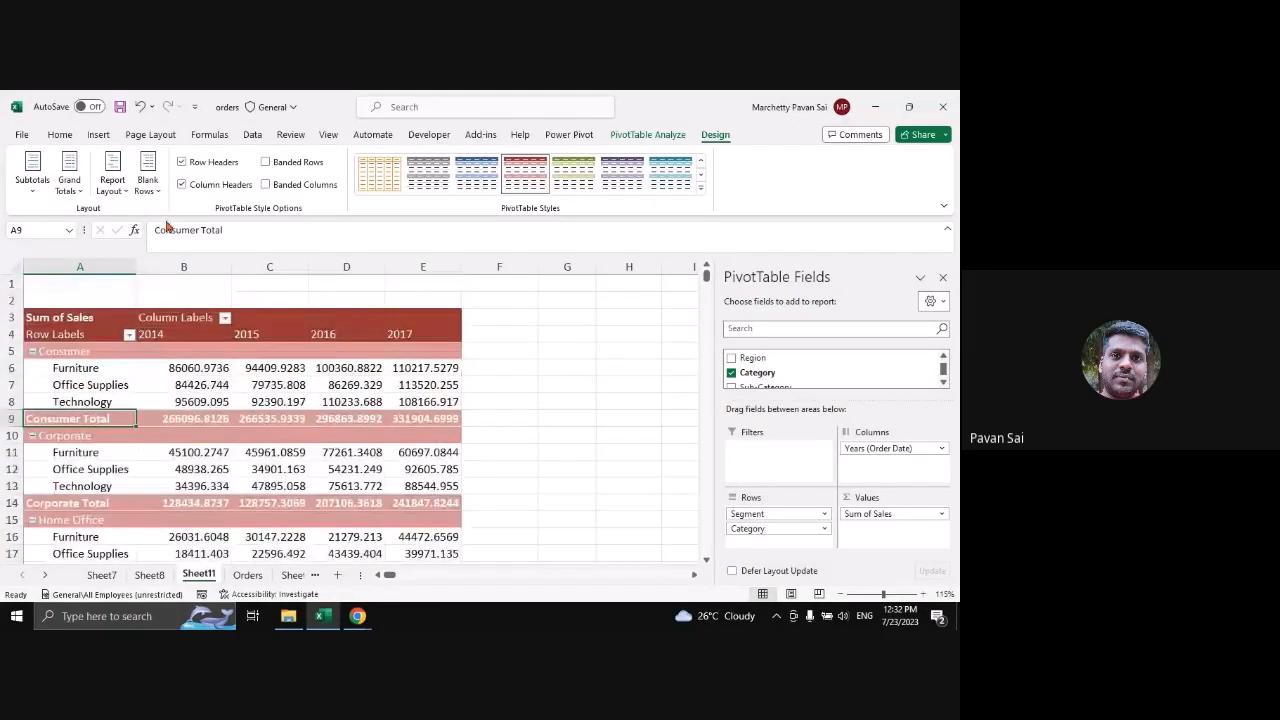
{"action": "left_click", "coordinate": [112, 180]}
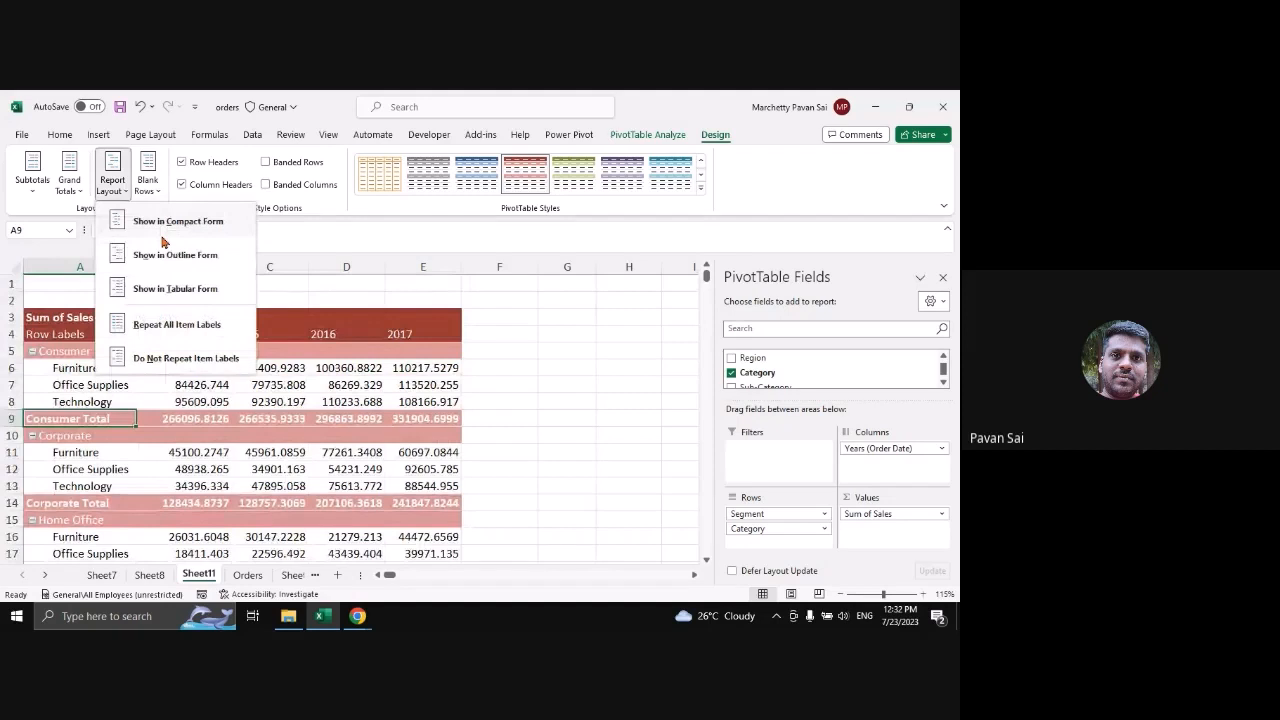
{"action": "left_click", "coordinate": [165, 222]}
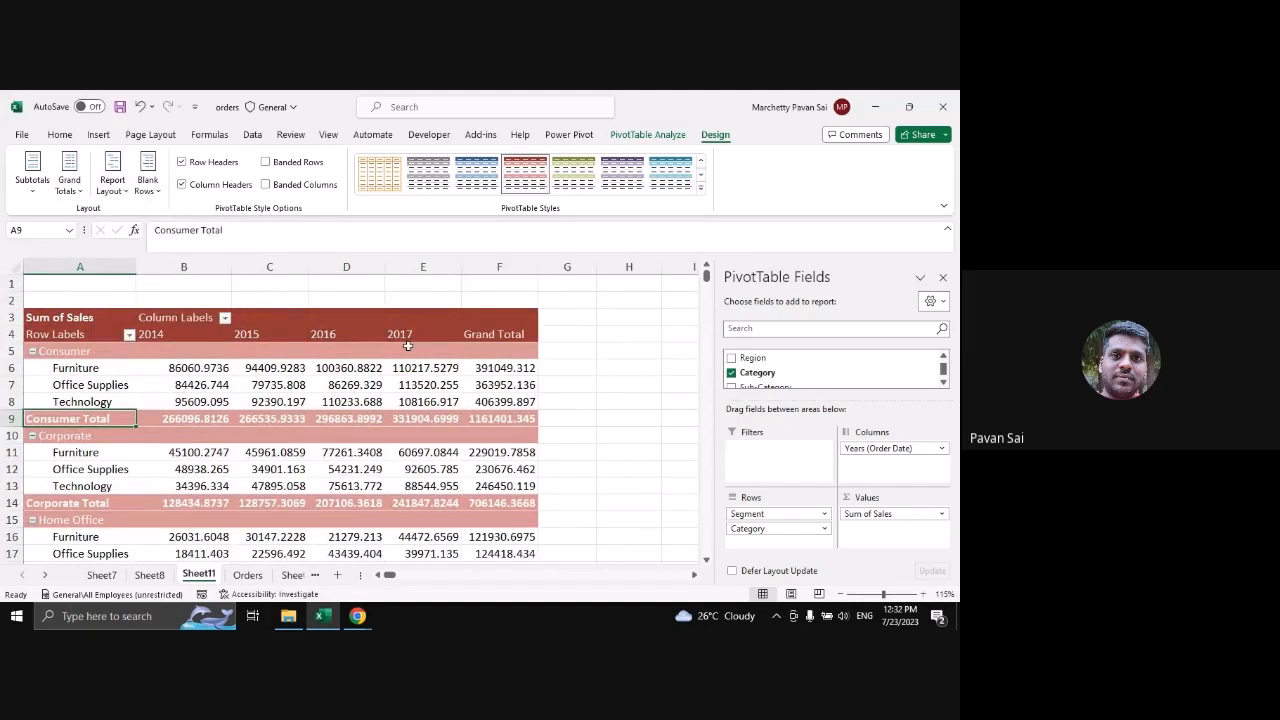
Set the pivot table's grand totals to On for Rows Only and review the result
{"action": "left_click", "coordinate": [69, 175]}
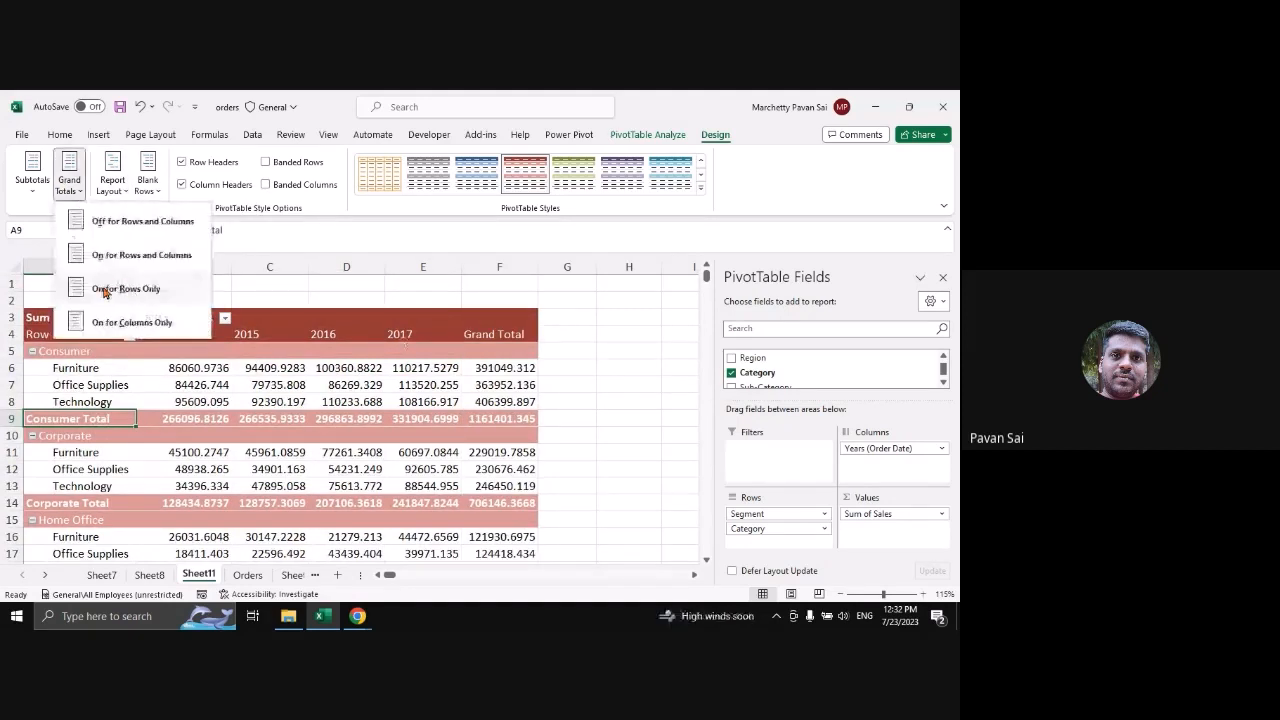
{"action": "left_click", "coordinate": [104, 290]}
{"action": "scroll", "coordinate": [355, 424], "scroll_direction": "down", "scroll_amount": 1}
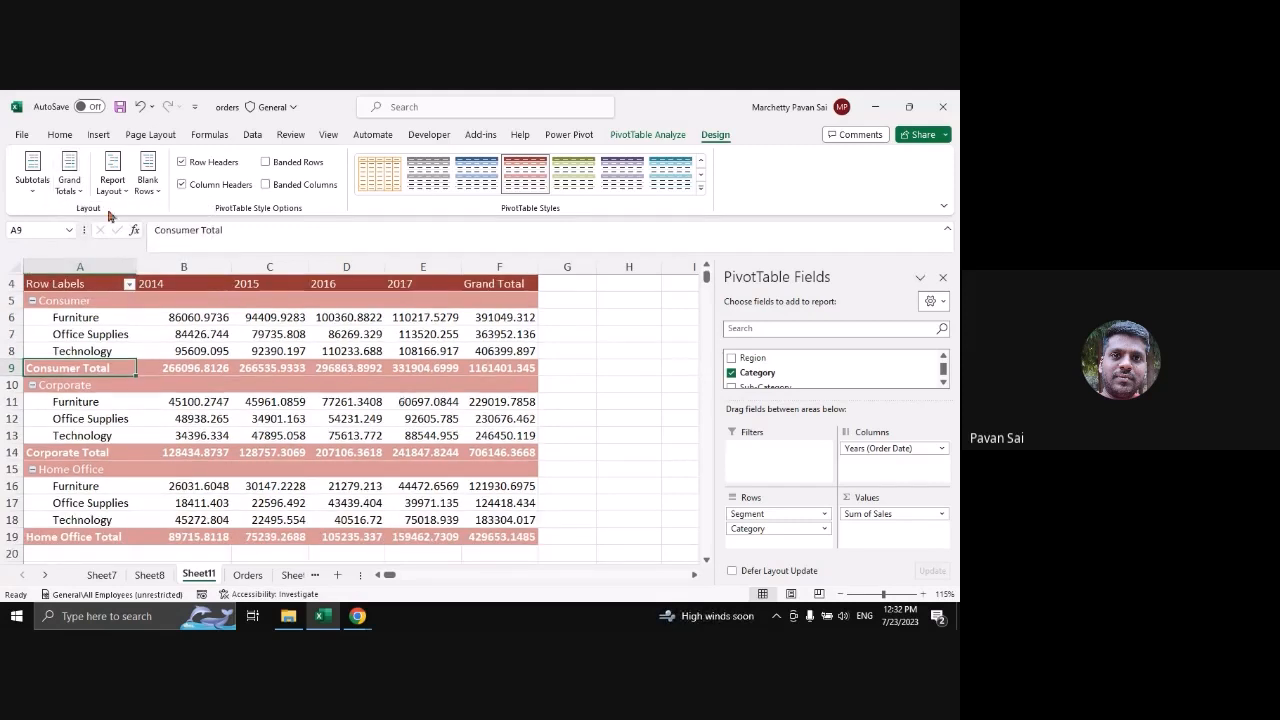
{"action": "left_click", "coordinate": [69, 178]}
{"action": "left_click", "coordinate": [32, 178]}
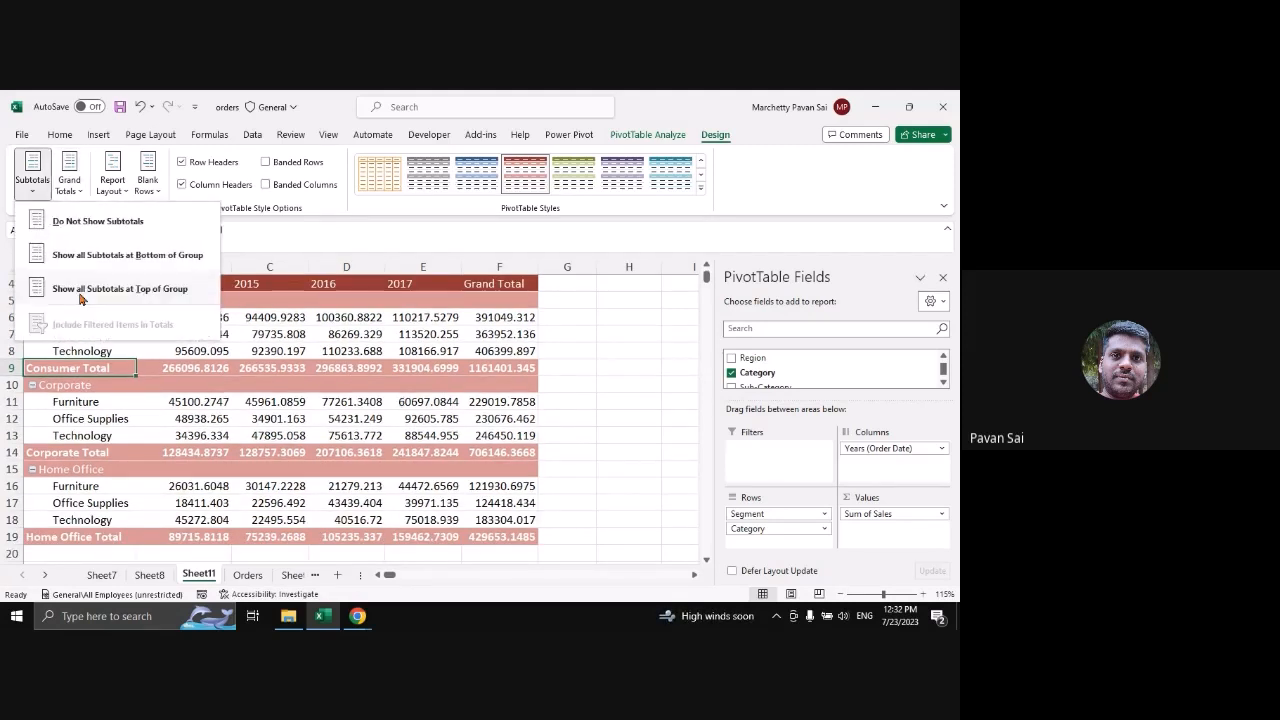
{"action": "left_click", "coordinate": [69, 186]}
{"action": "scroll", "coordinate": [188, 343], "scroll_direction": "up", "scroll_amount": 1}
{"action": "scroll", "coordinate": [188, 343], "scroll_direction": "up", "scroll_amount": 1}
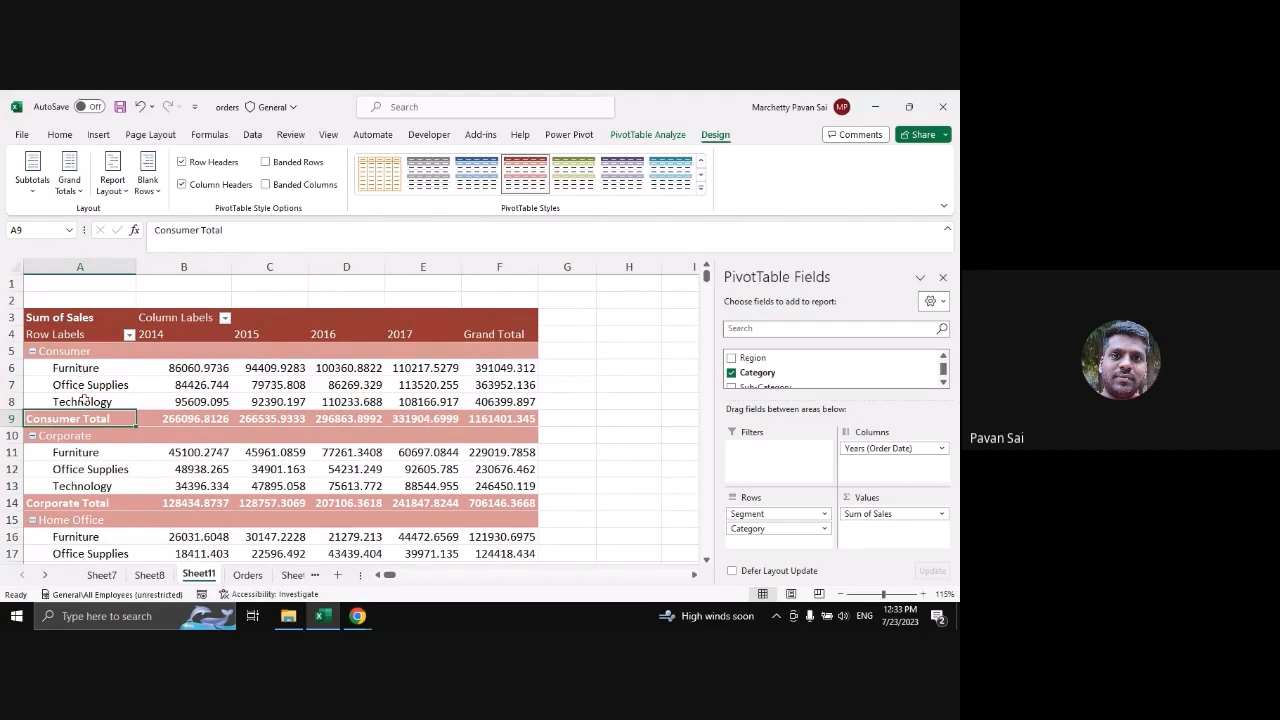
Show the pivot table in compact form and switch its report layout to outline form
{"action": "left_click", "coordinate": [115, 190]}
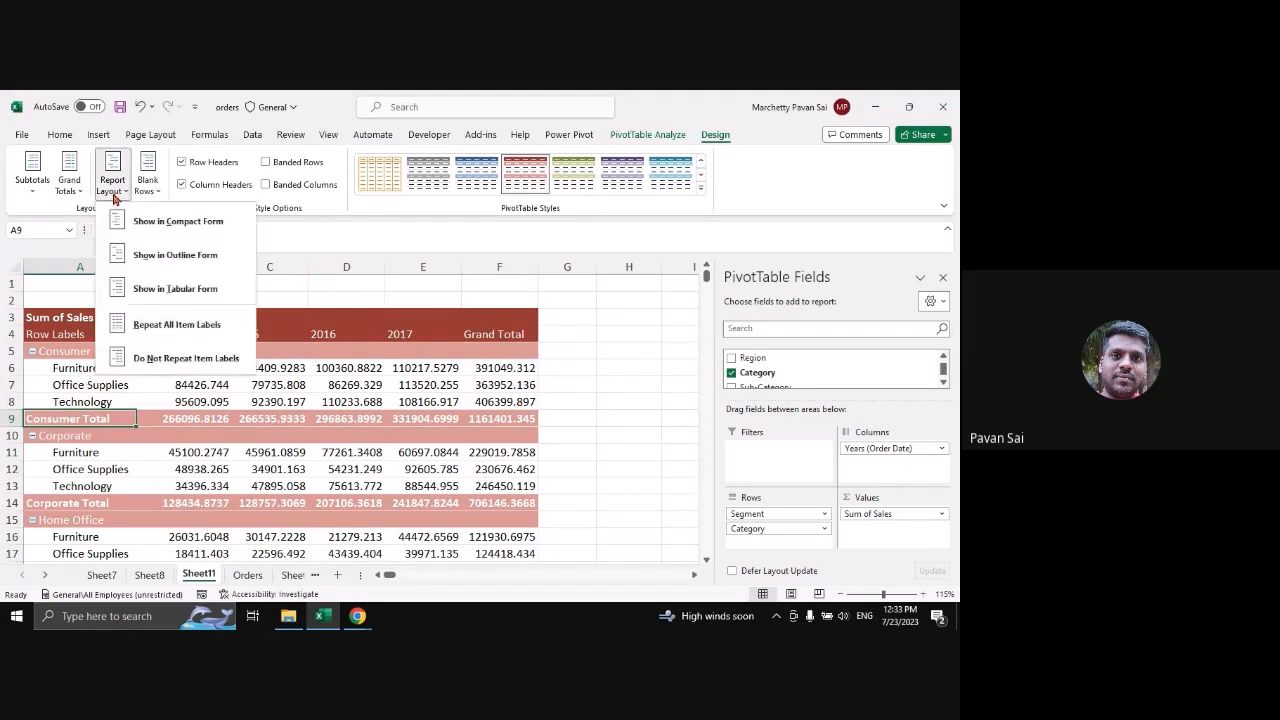
{"action": "left_click", "coordinate": [167, 230]}
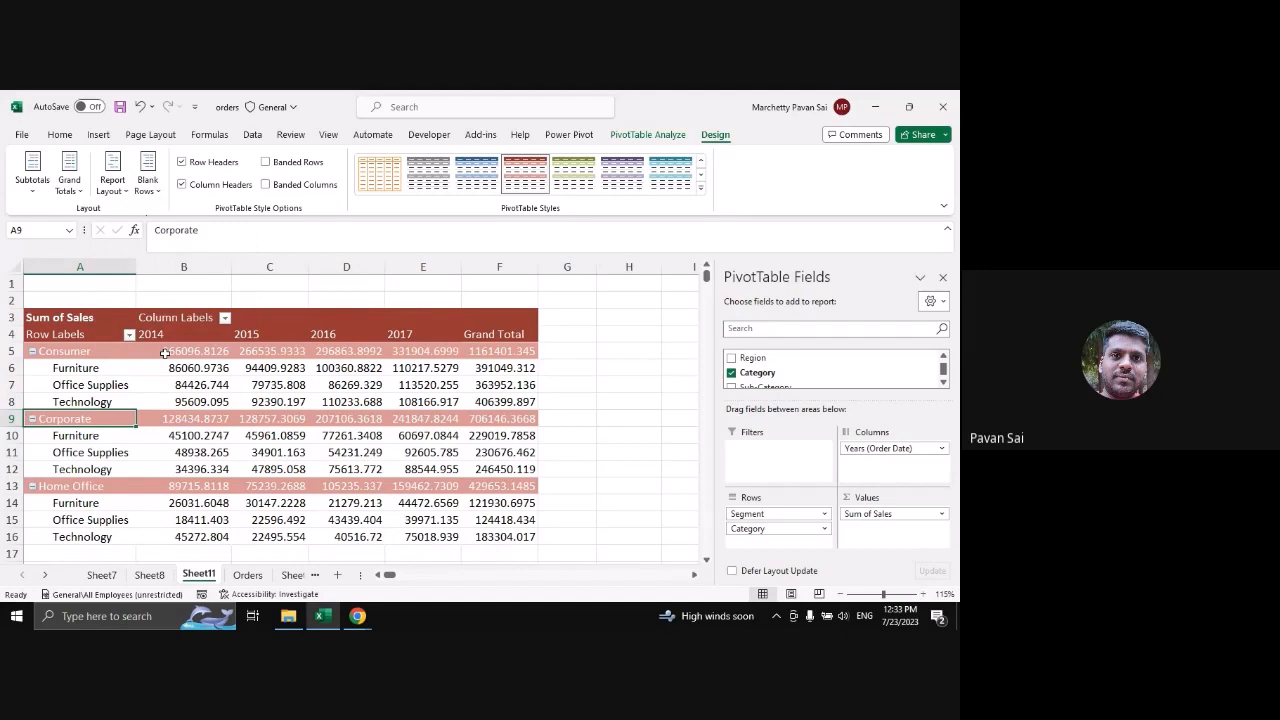
{"action": "left_click", "coordinate": [121, 193]}
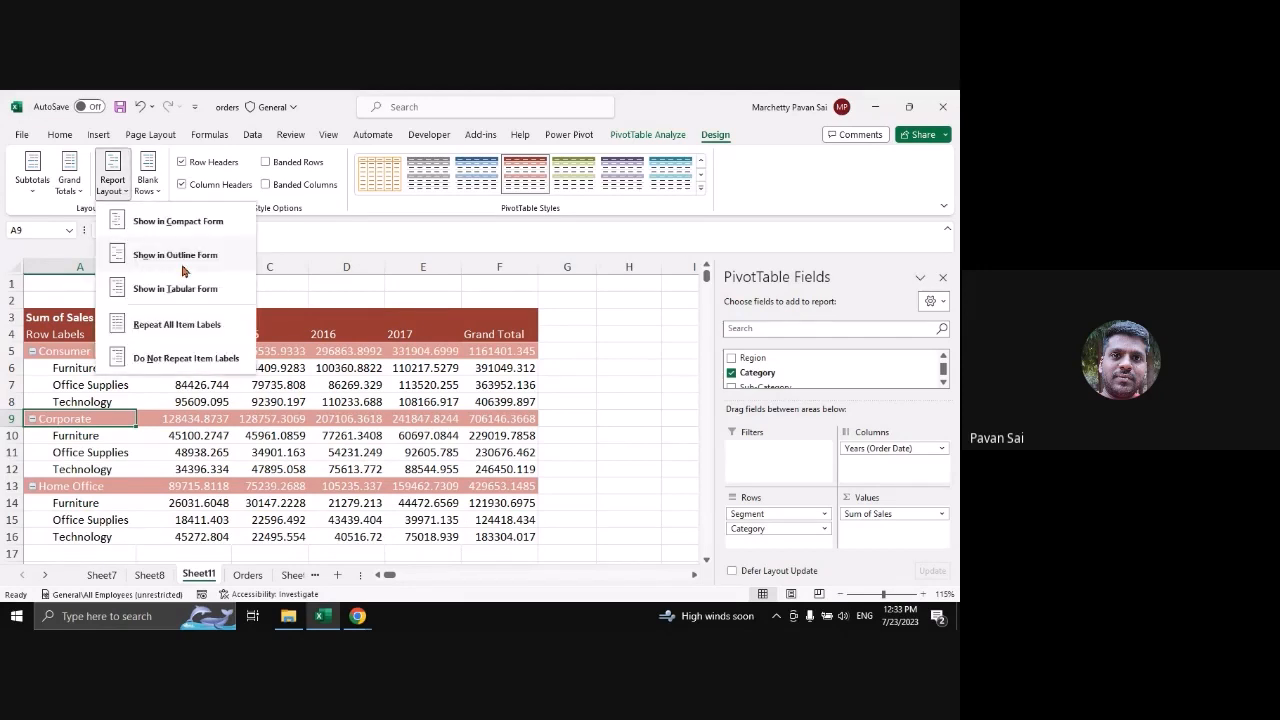
{"action": "left_click", "coordinate": [183, 258]}
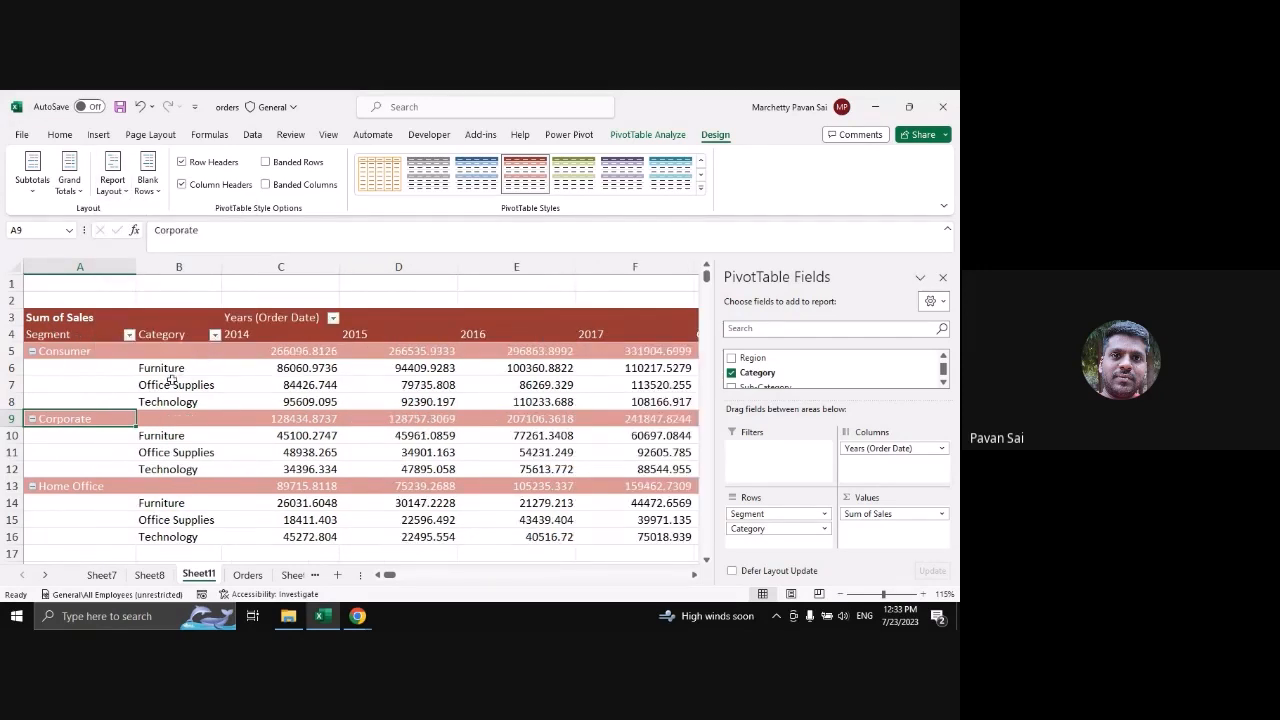
Show the pivot table in tabular form and view it across all the year columns
{"action": "left_click", "coordinate": [112, 180]}
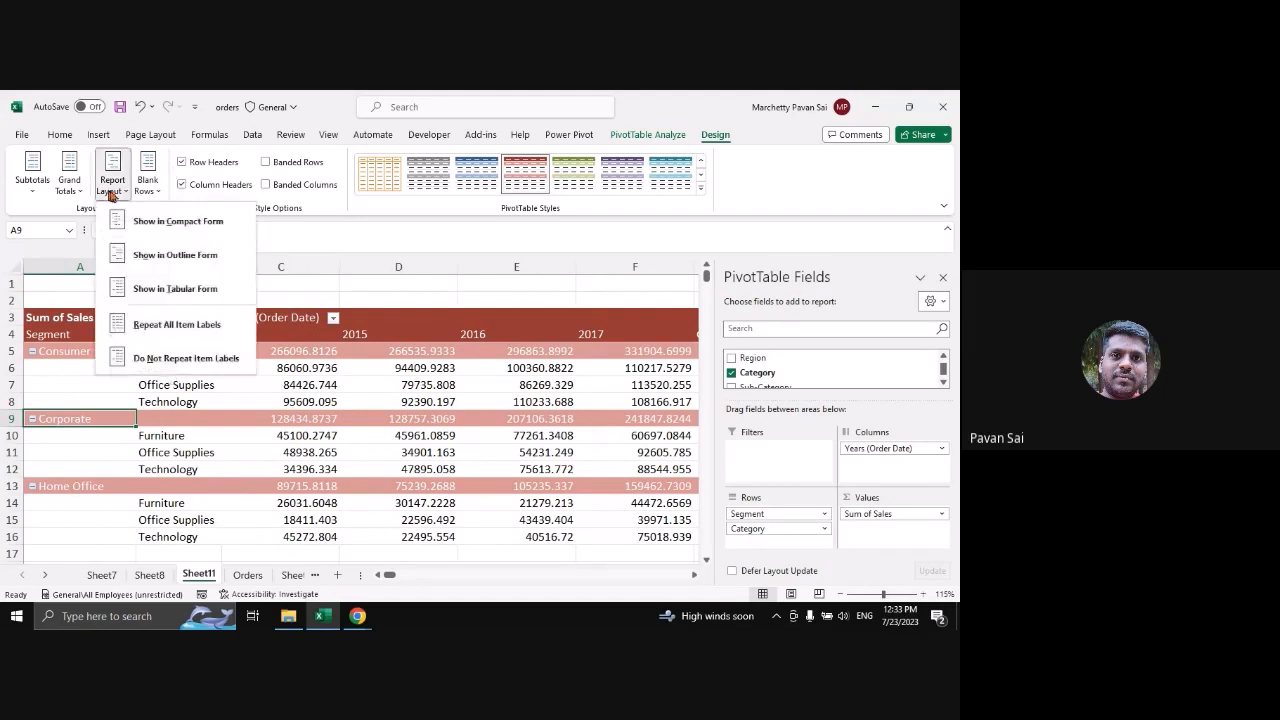
{"action": "left_click", "coordinate": [175, 288]}
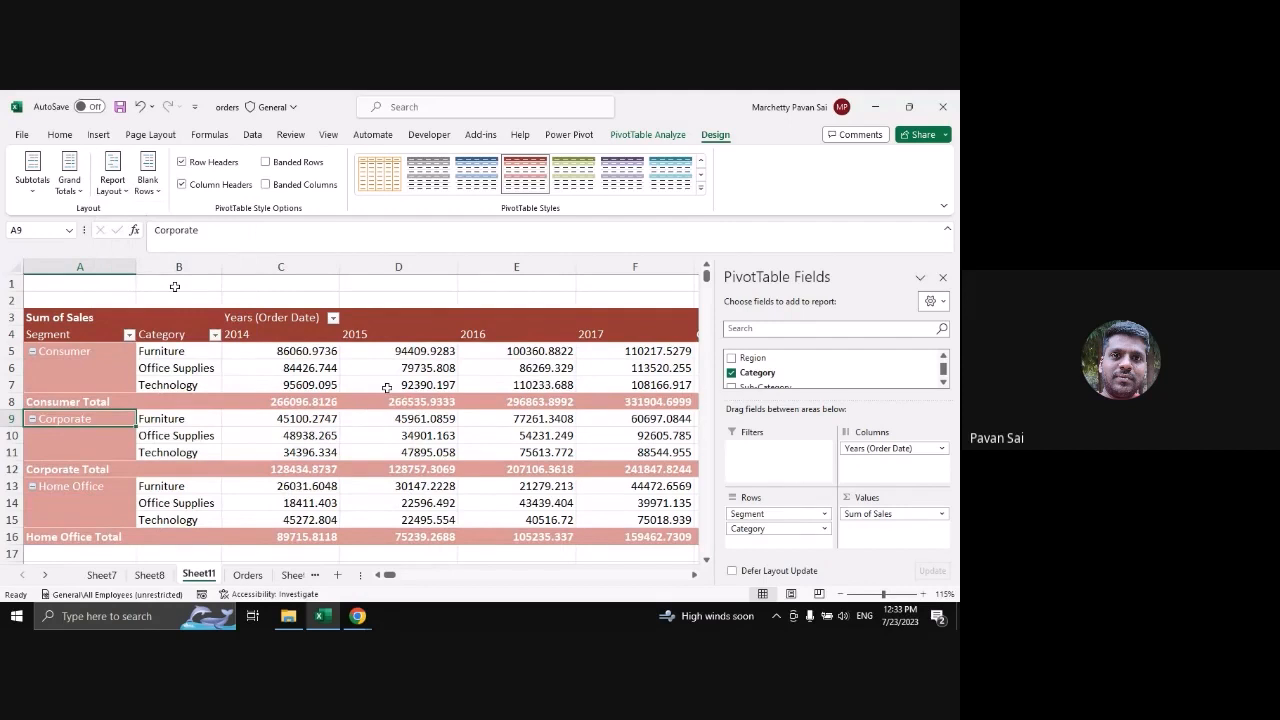
{"action": "scroll", "coordinate": [202, 382], "scroll_direction": "down", "scroll_amount": 1}
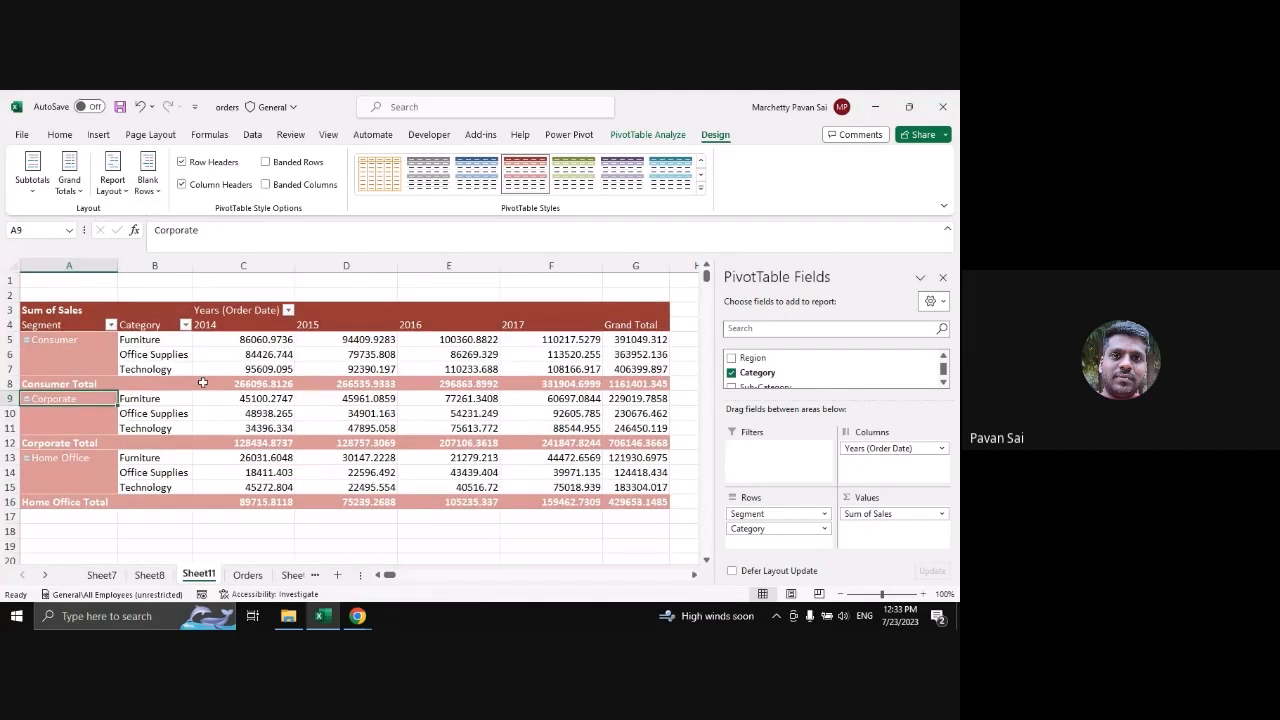
Repeat all item labels, select the three Consumer labels under Segment, and set the layout back to not repeating item labels
{"action": "left_click", "coordinate": [112, 178]}
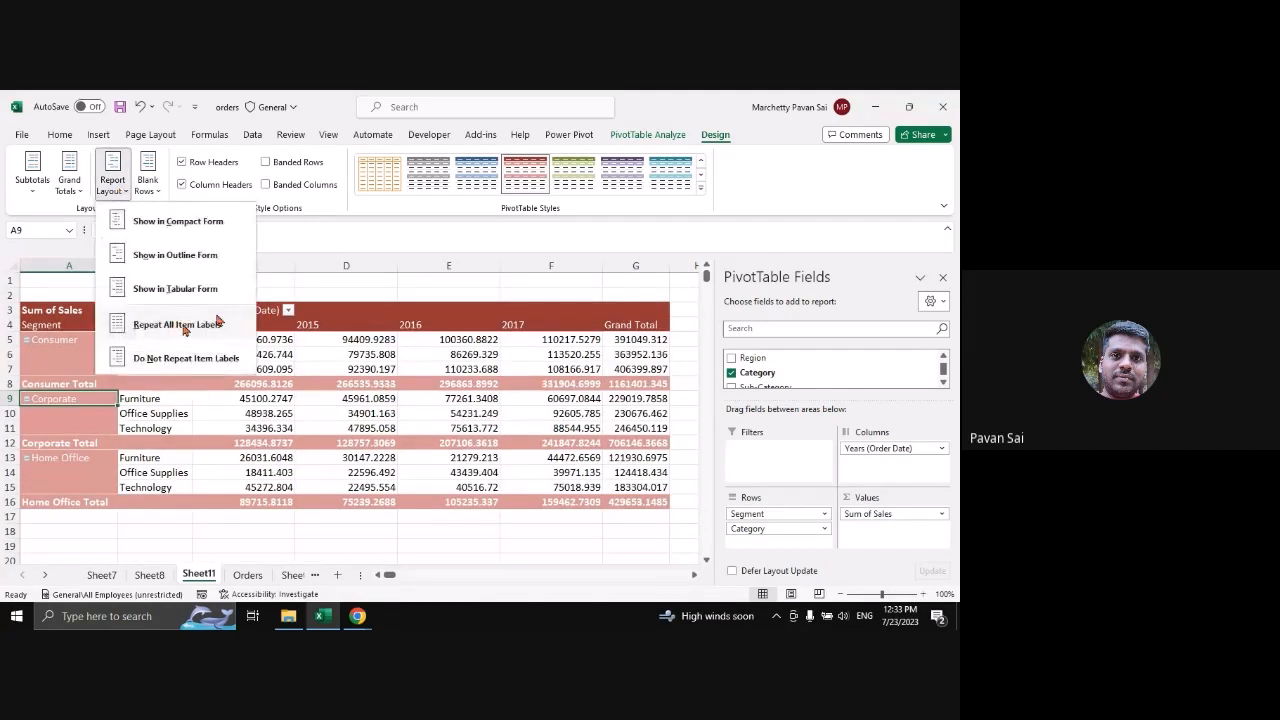
{"action": "left_click", "coordinate": [176, 326]}
{"action": "left_click", "coordinate": [54, 342]}
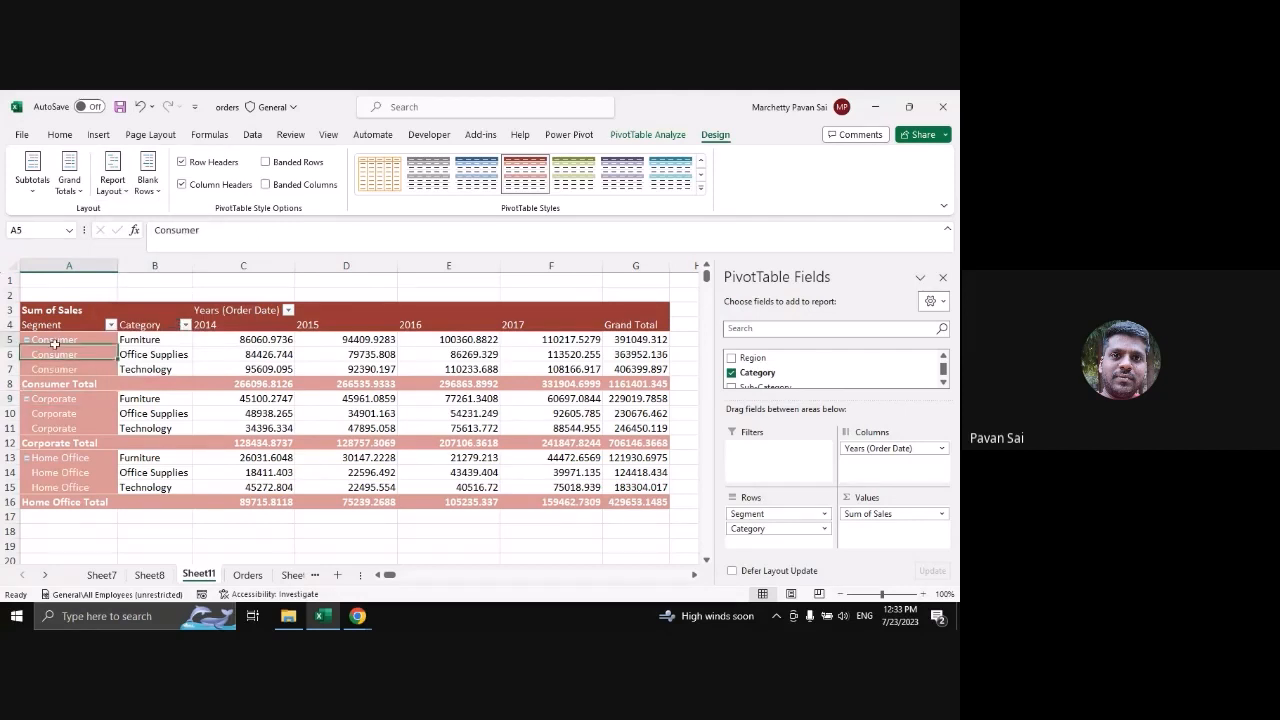
{"action": "left_click_drag", "start_coordinate": [54, 342], "coordinate": [52, 369]}
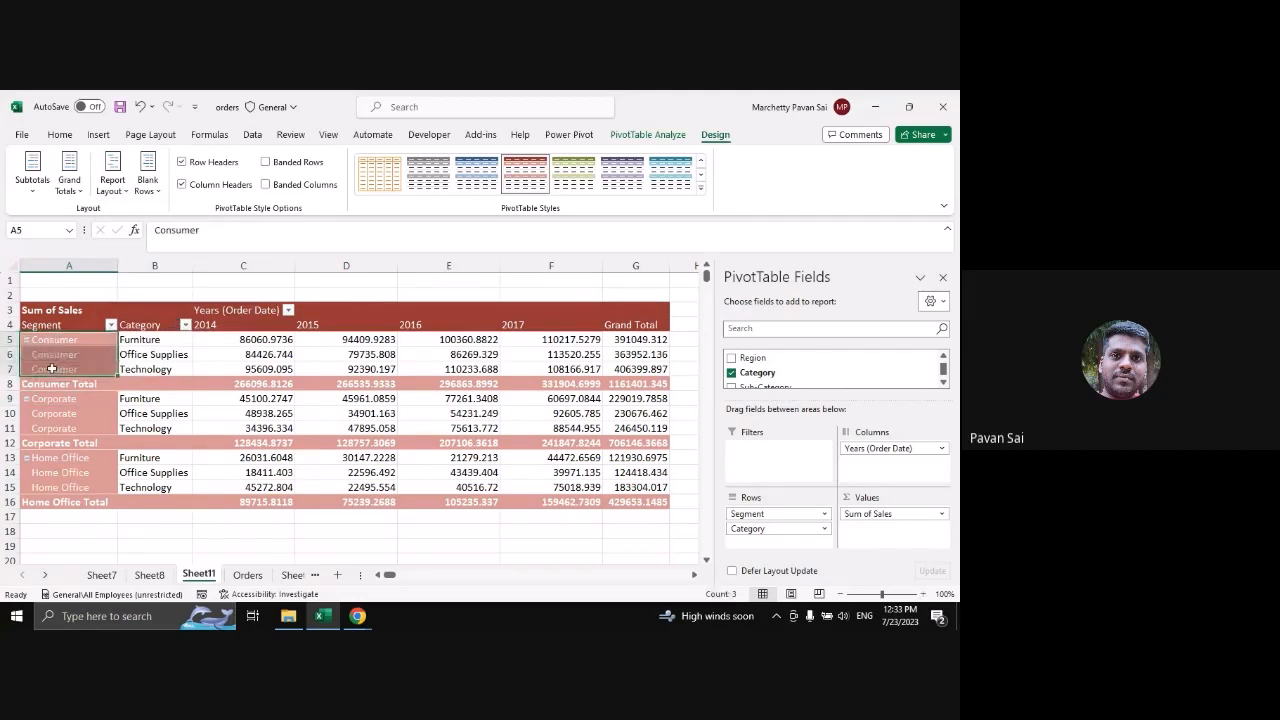
{"action": "left_click", "coordinate": [113, 185]}
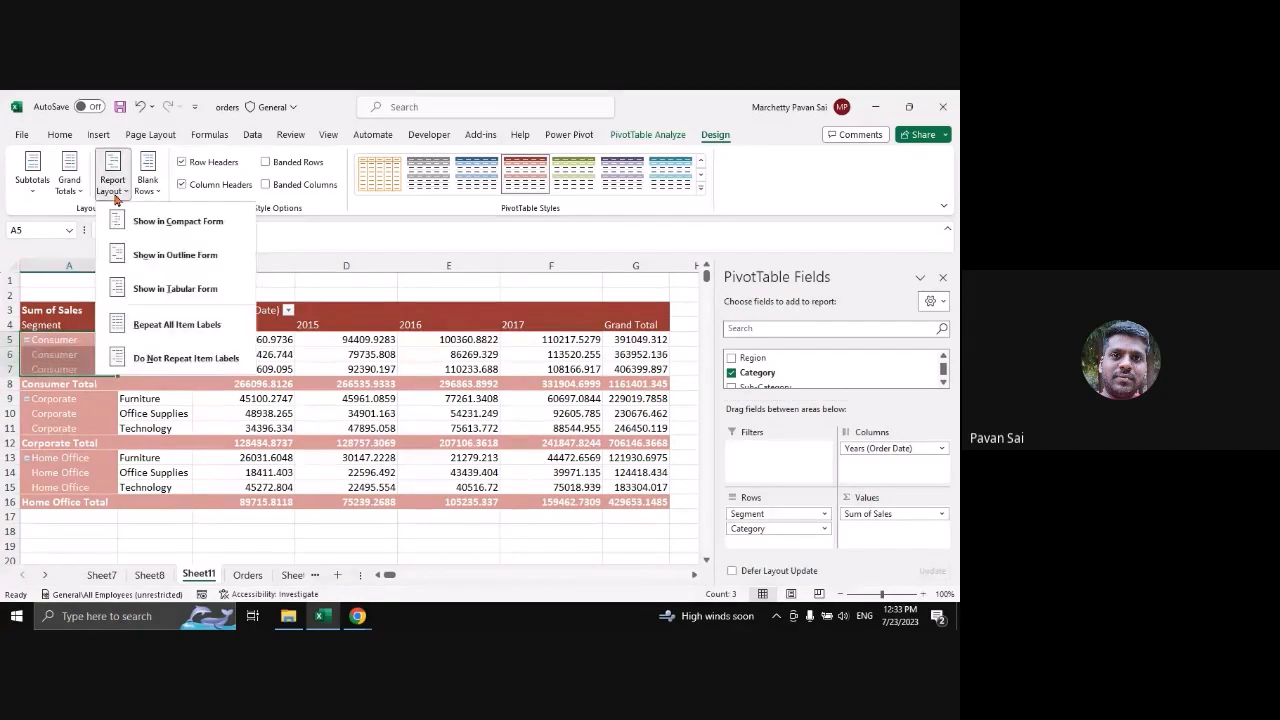
{"action": "left_click", "coordinate": [186, 358]}
Insert a blank line after each item in the pivot table and remove those blank lines again
{"action": "left_click", "coordinate": [150, 184]}
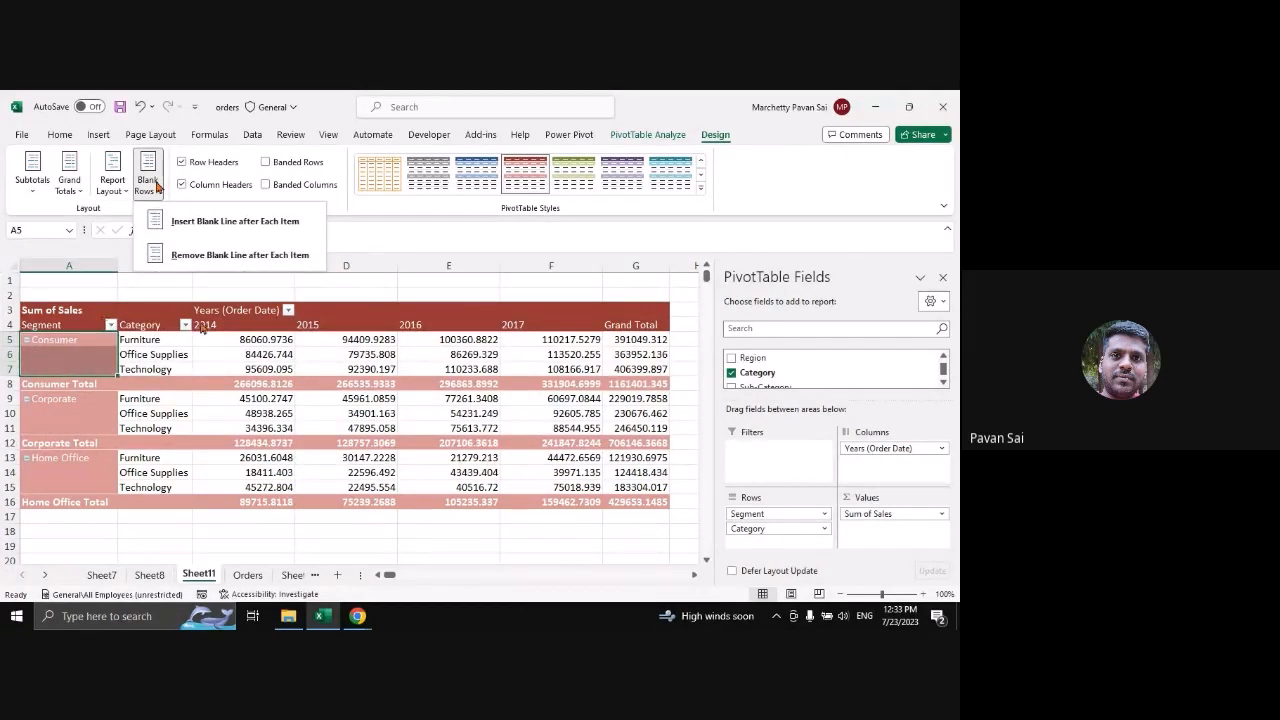
{"action": "left_click", "coordinate": [240, 222]}
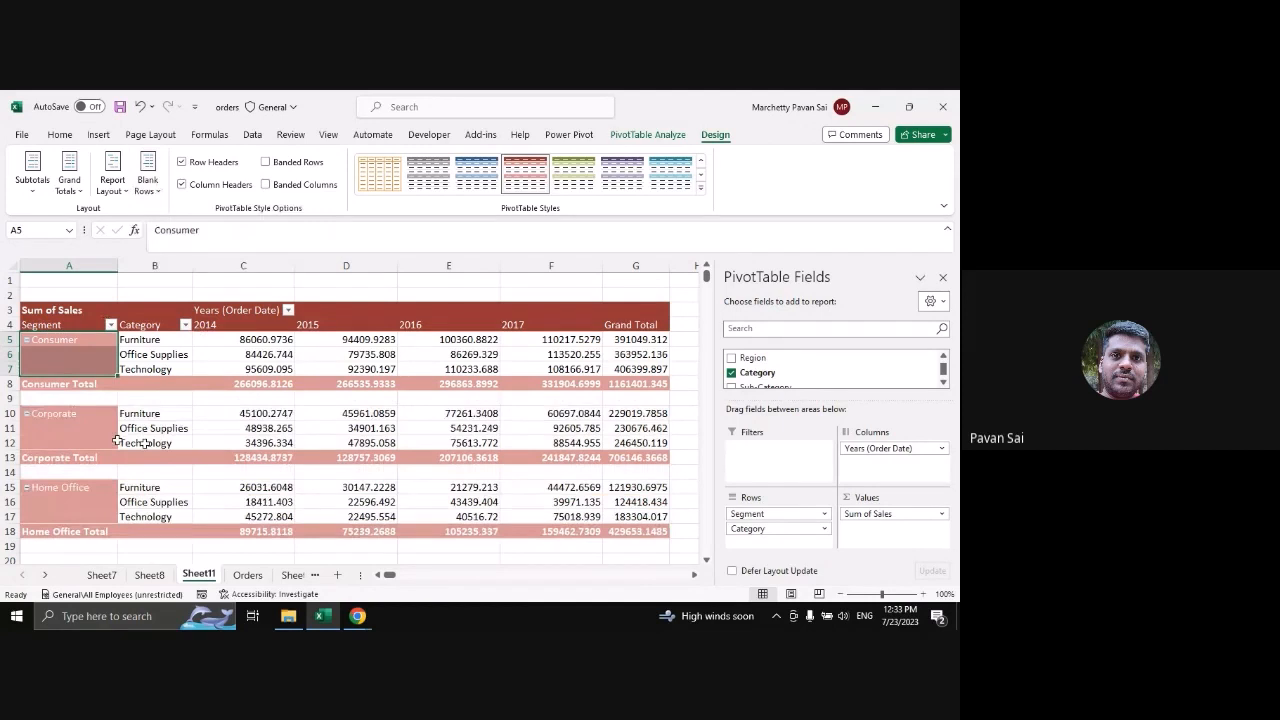
{"action": "left_click", "coordinate": [153, 182]}
{"action": "left_click", "coordinate": [197, 250]}
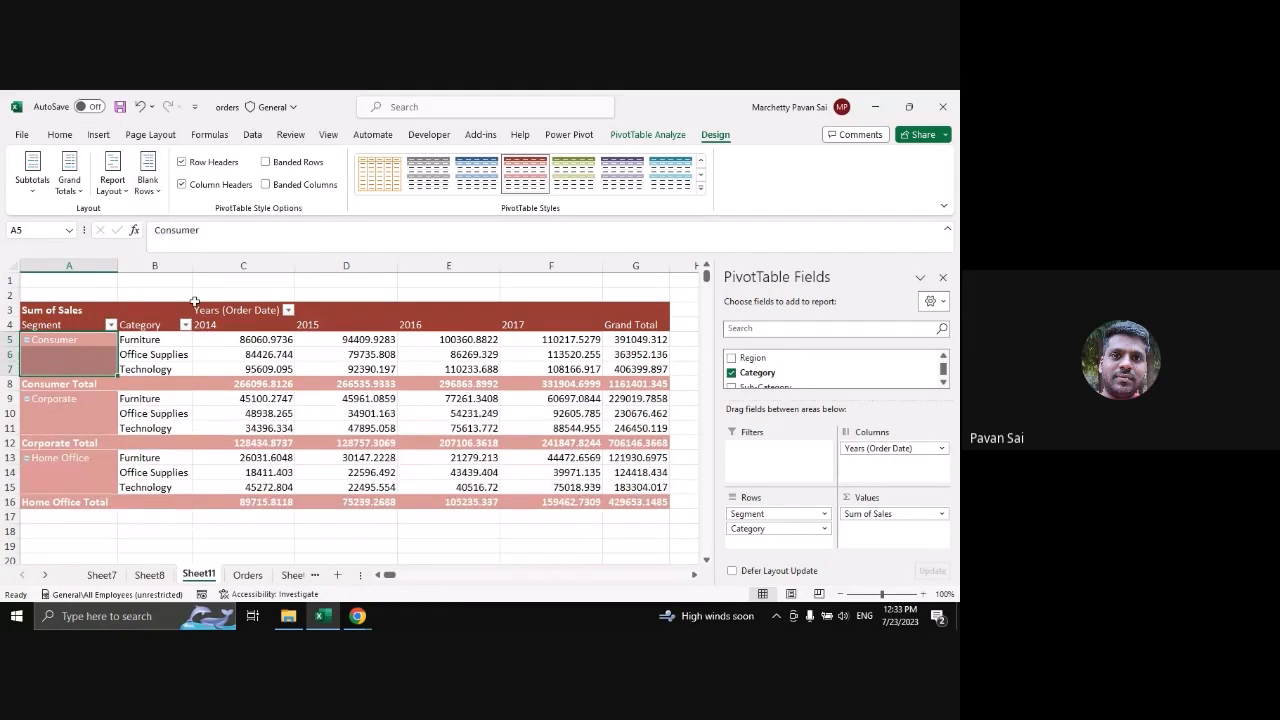
Toggle the pivot table's Row Headers style option off and on to compare, leaving it off
{"action": "left_click", "coordinate": [182, 162]}
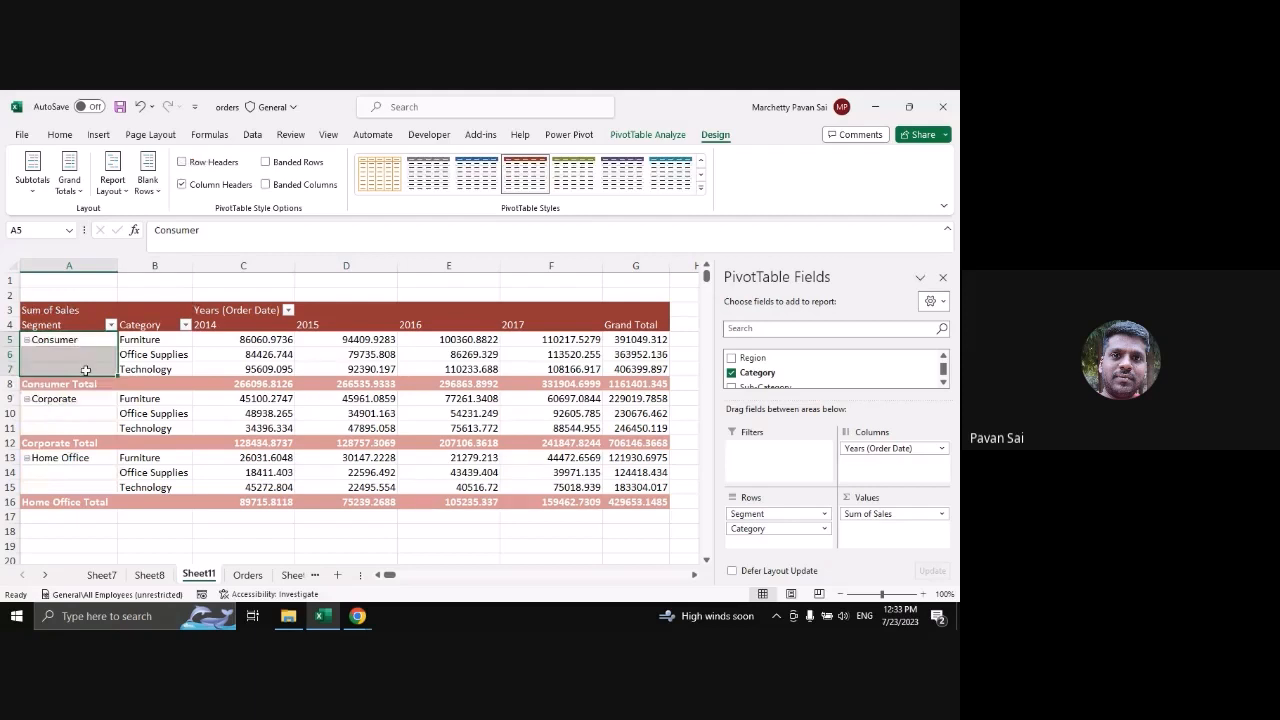
{"action": "left_click", "coordinate": [208, 162]}
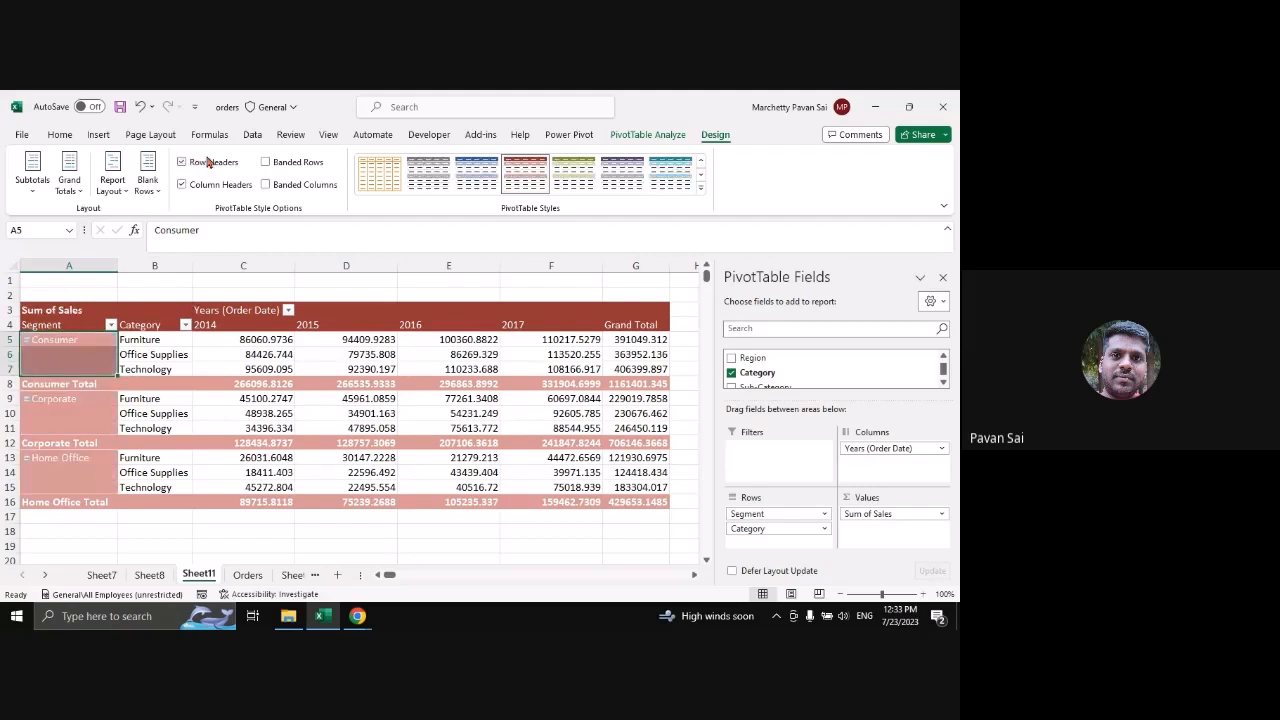
{"action": "left_click", "coordinate": [208, 162]}
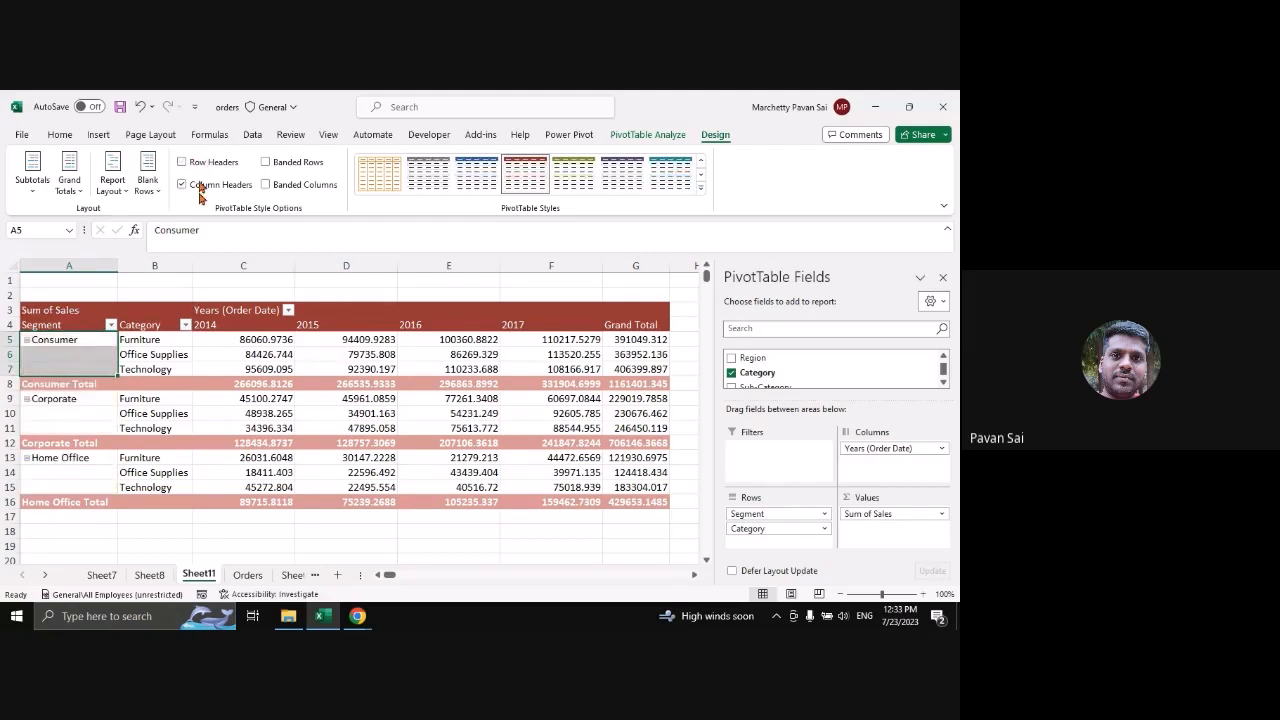
Switch the pivot table's style options from Column Headers to Banded Rows and apply the second style in the Light group
{"action": "left_click", "coordinate": [199, 186]}
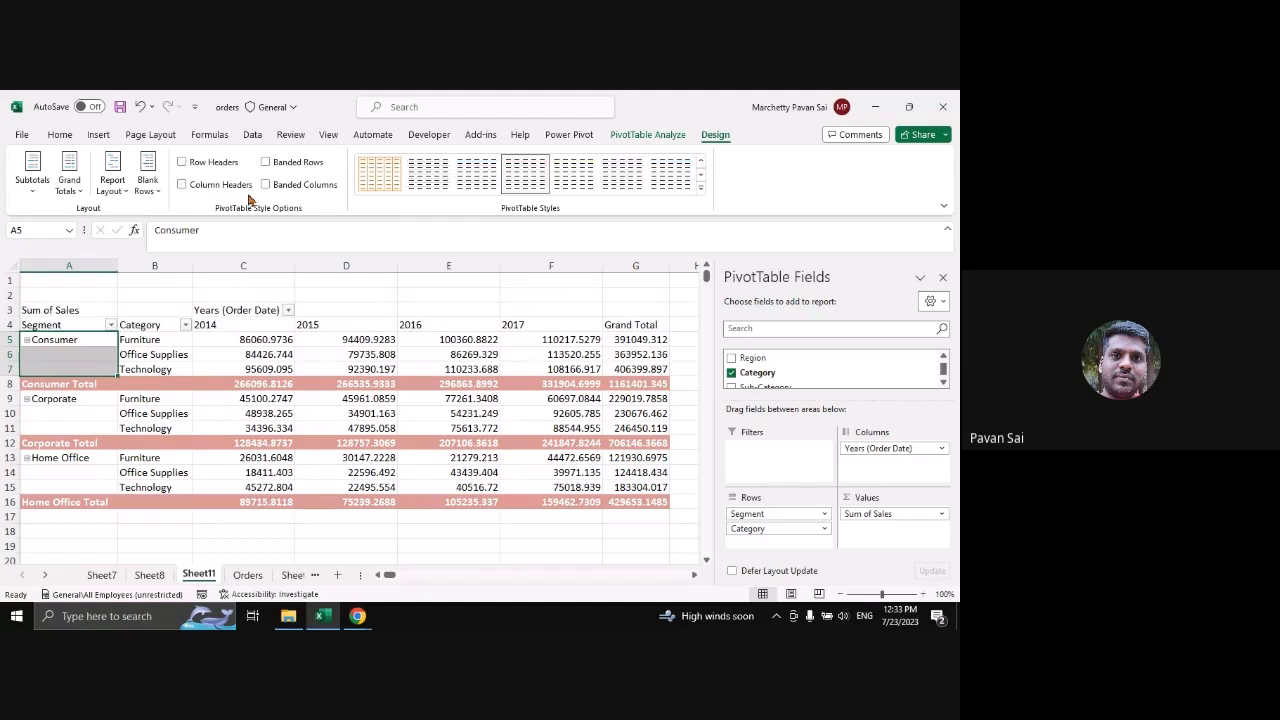
{"action": "left_click", "coordinate": [266, 162]}
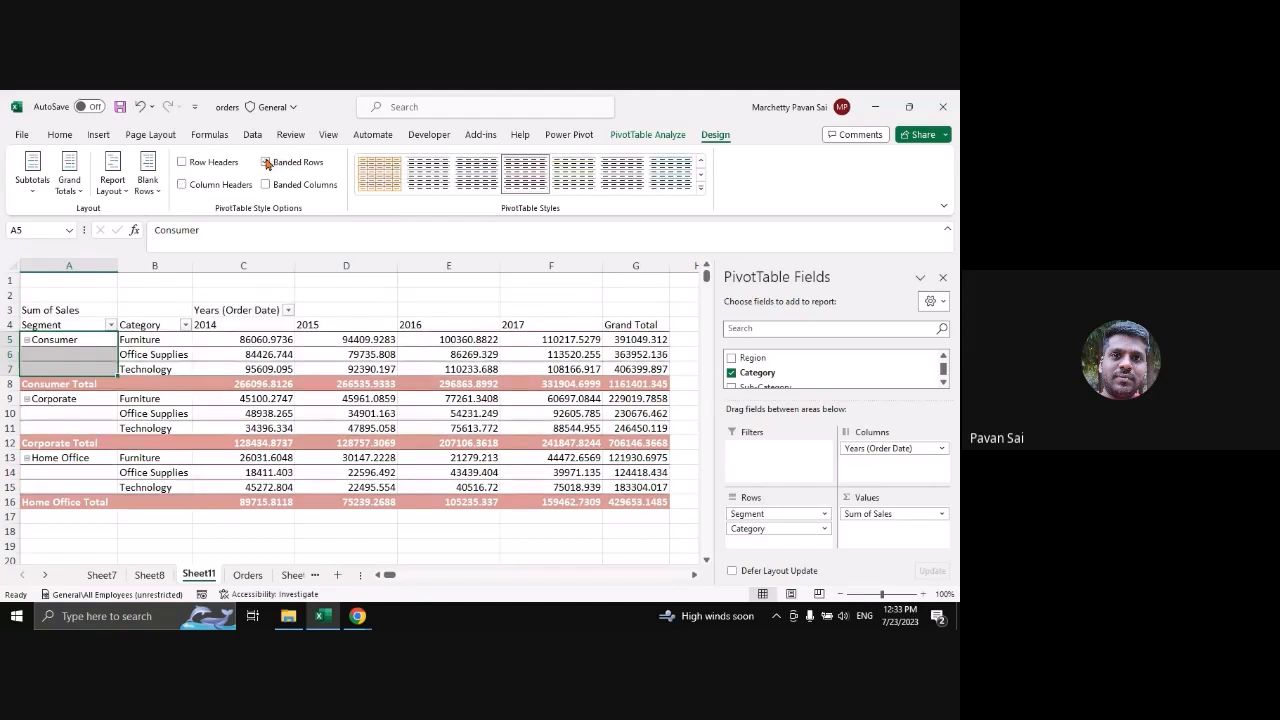
{"action": "left_click", "coordinate": [267, 163]}
{"action": "left_click", "coordinate": [700, 186]}
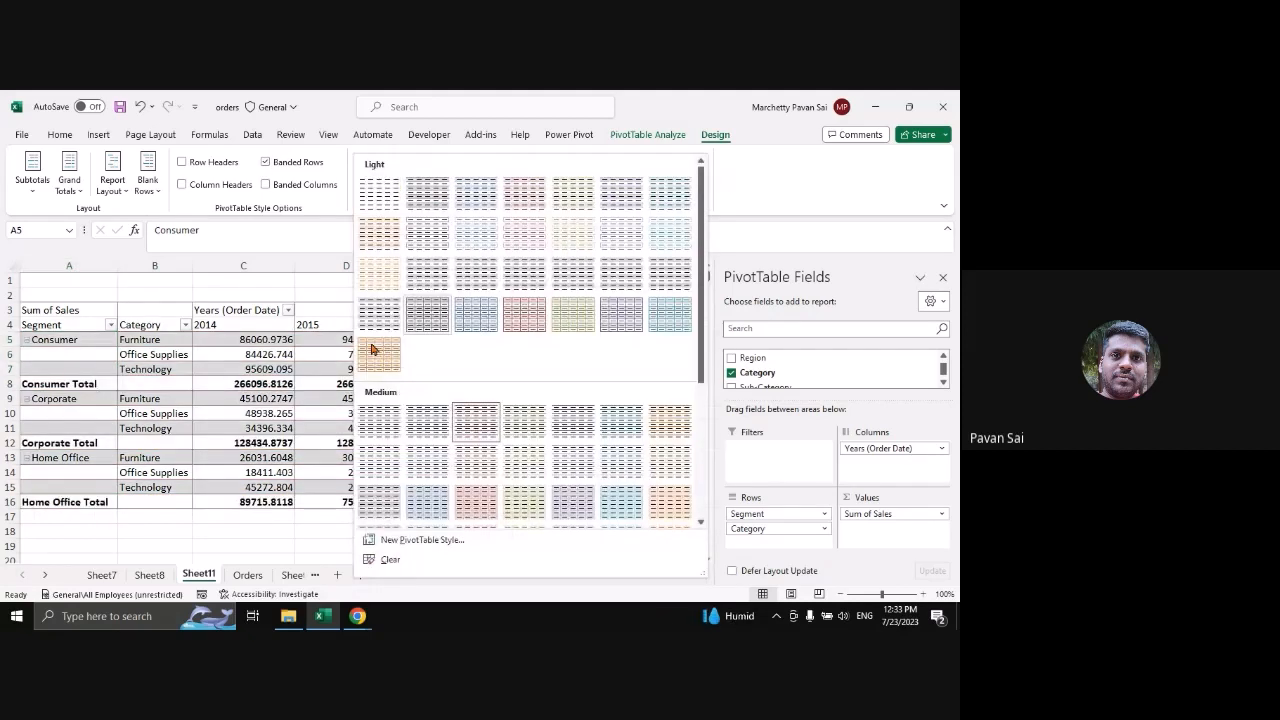
{"action": "left_click", "coordinate": [412, 200]}
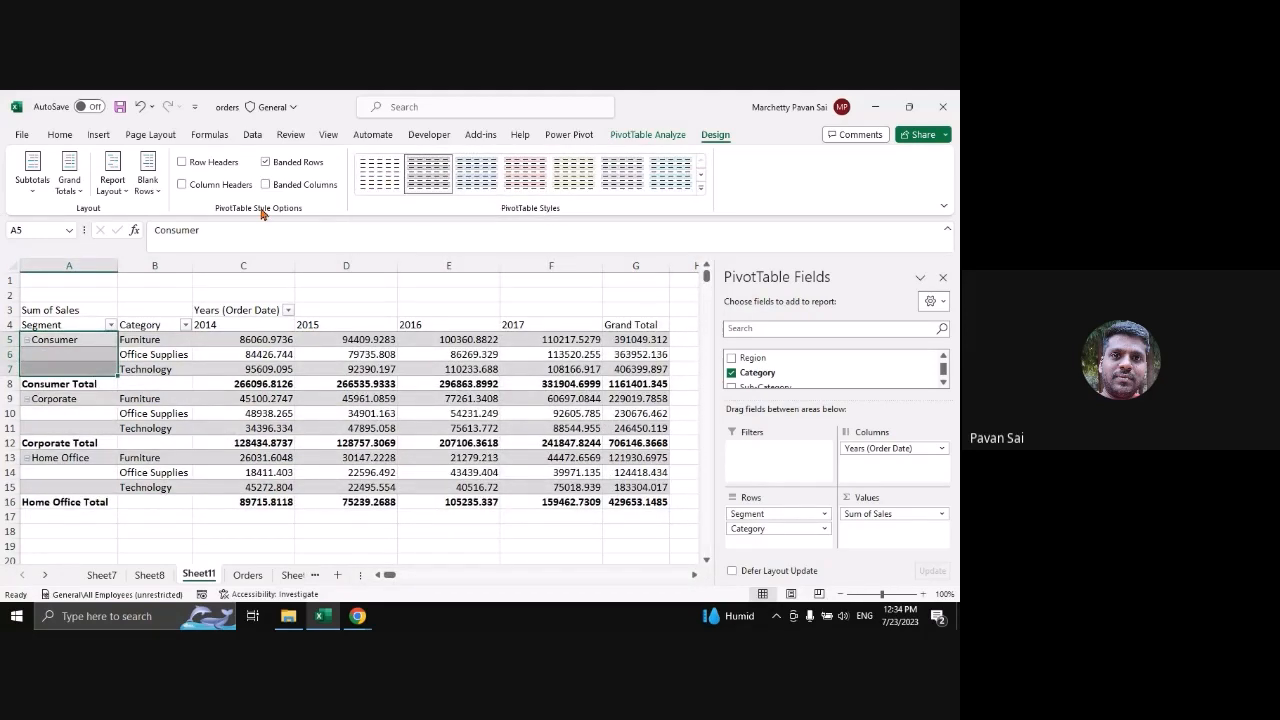
Toggle the Banded Rows and Banded Columns style options to compare them, leaving both off
{"action": "left_click", "coordinate": [266, 162]}
{"action": "left_click", "coordinate": [267, 163]}
{"action": "left_click", "coordinate": [266, 162]}
{"action": "left_click", "coordinate": [266, 184]}
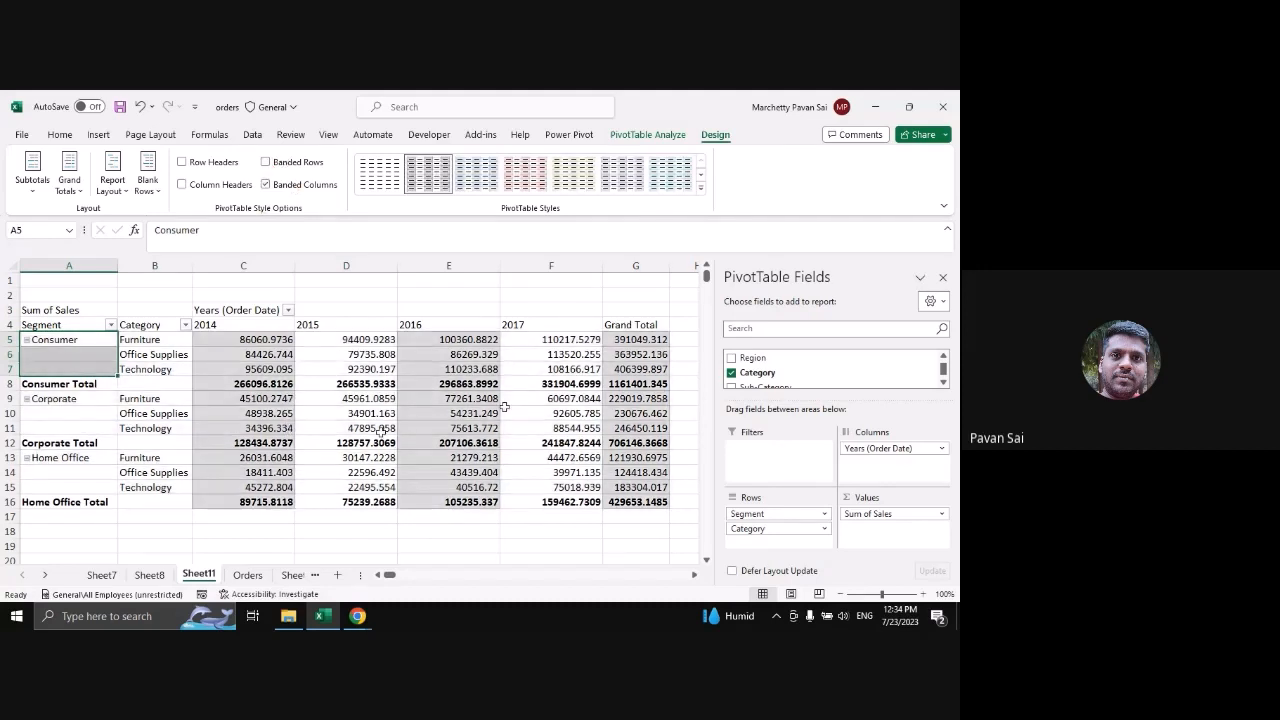
{"action": "left_click", "coordinate": [303, 187]}
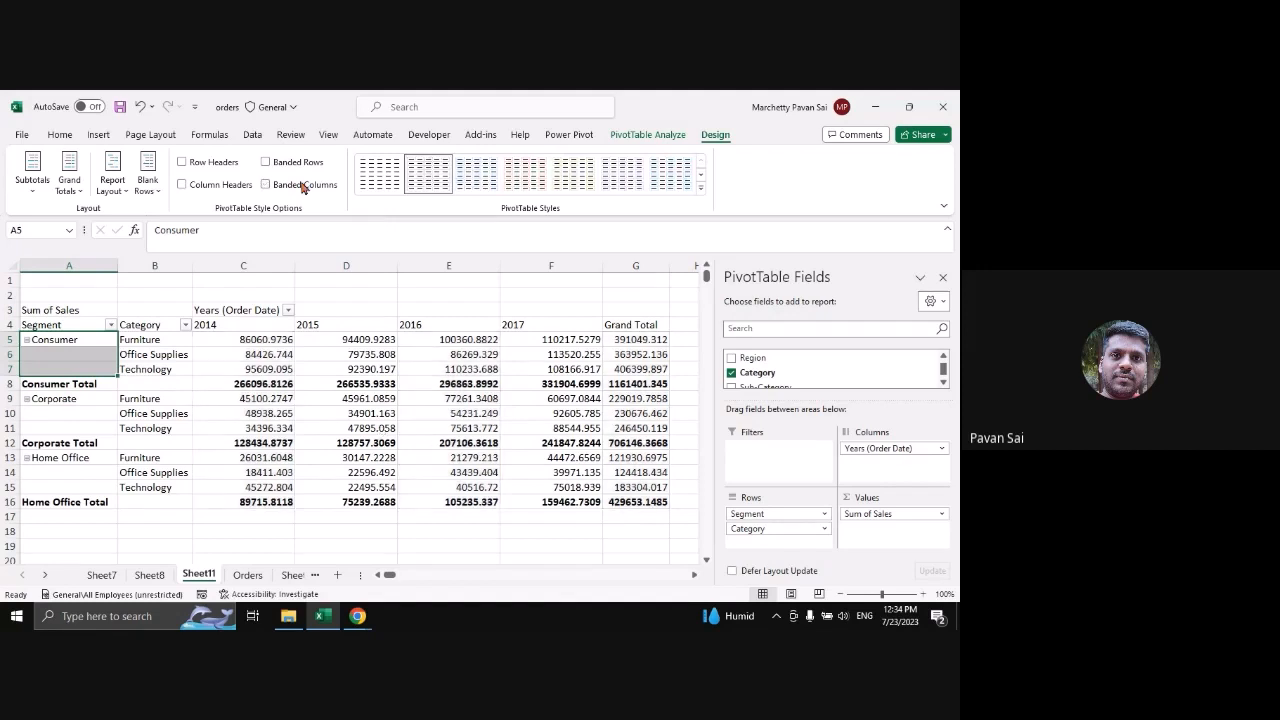
Start a new PivotTable style and examine the Whole Table element's border, fill and gradient fill effect options
{"action": "left_click", "coordinate": [701, 186]}
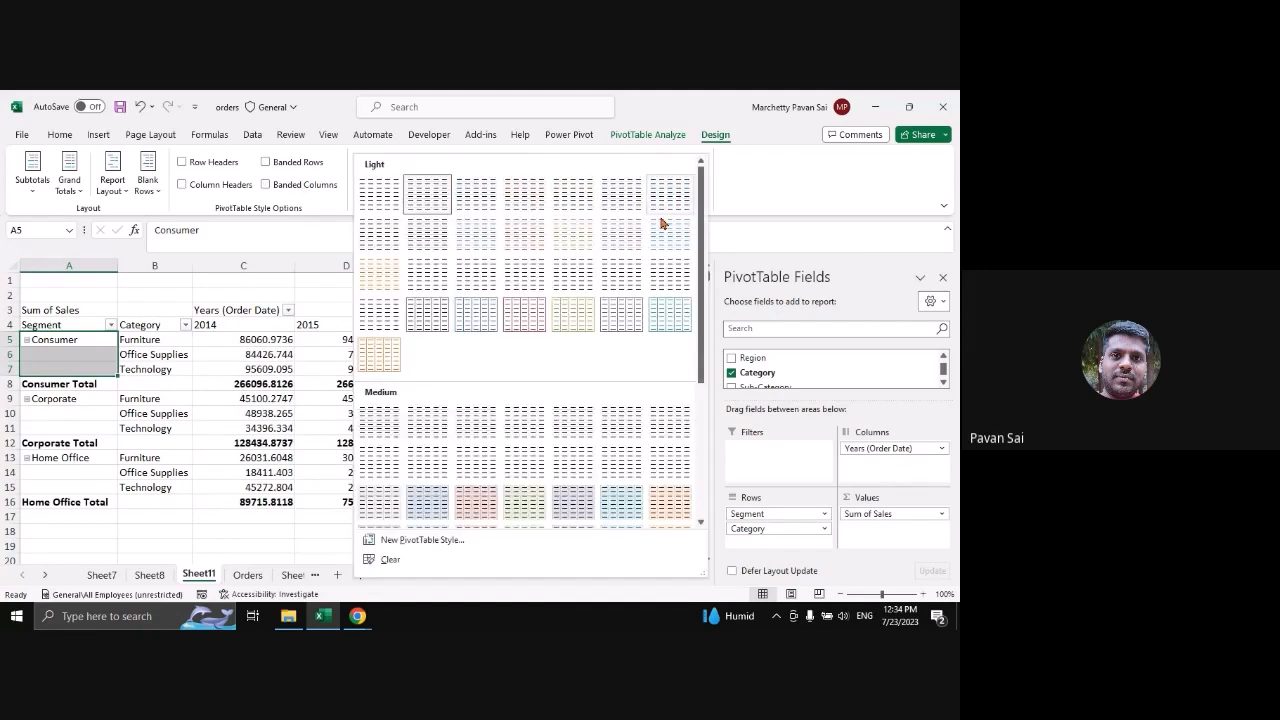
{"action": "scroll", "coordinate": [553, 381], "scroll_direction": "down", "scroll_amount": 5}
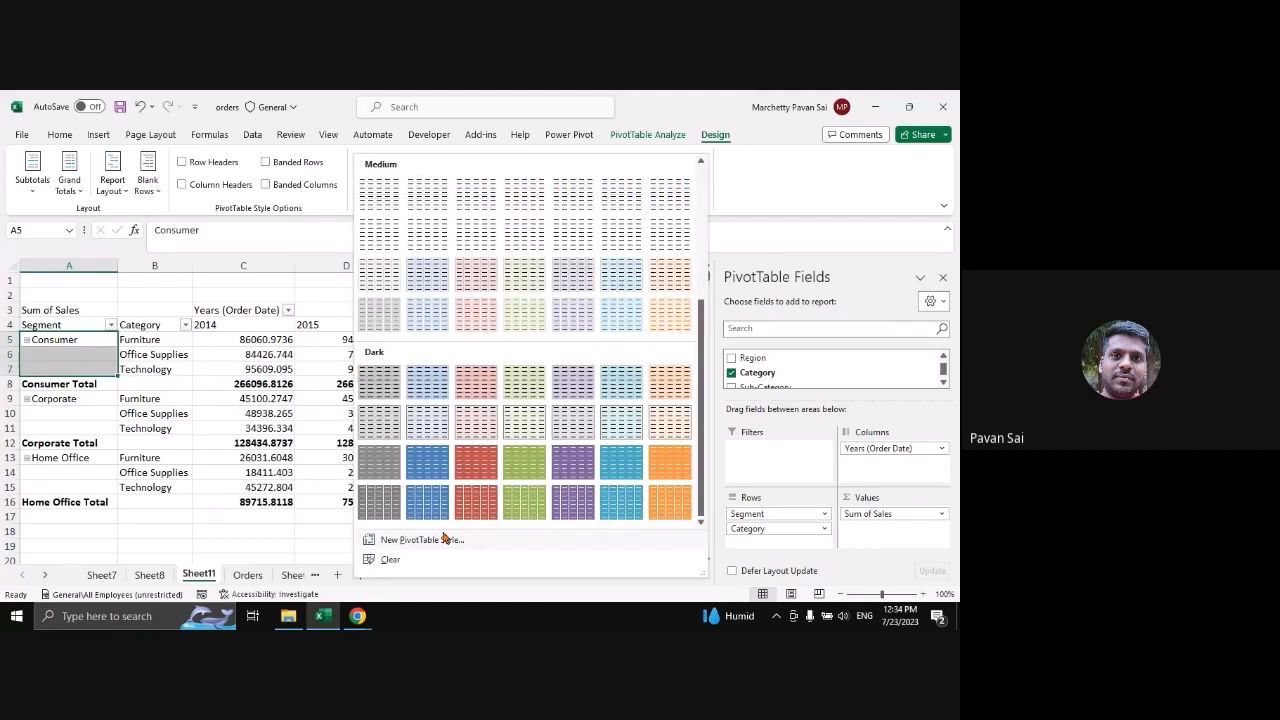
{"action": "left_click", "coordinate": [443, 539]}
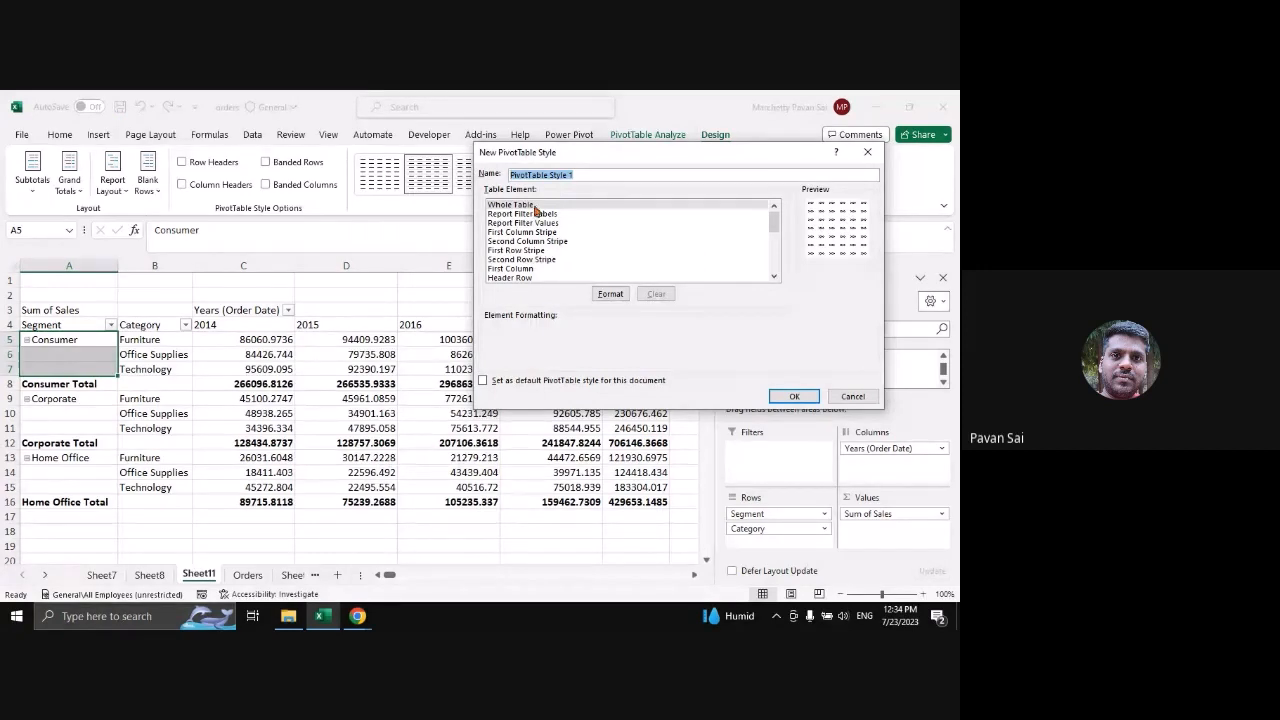
{"action": "scroll", "coordinate": [536, 212], "scroll_direction": "down", "scroll_amount": 1}
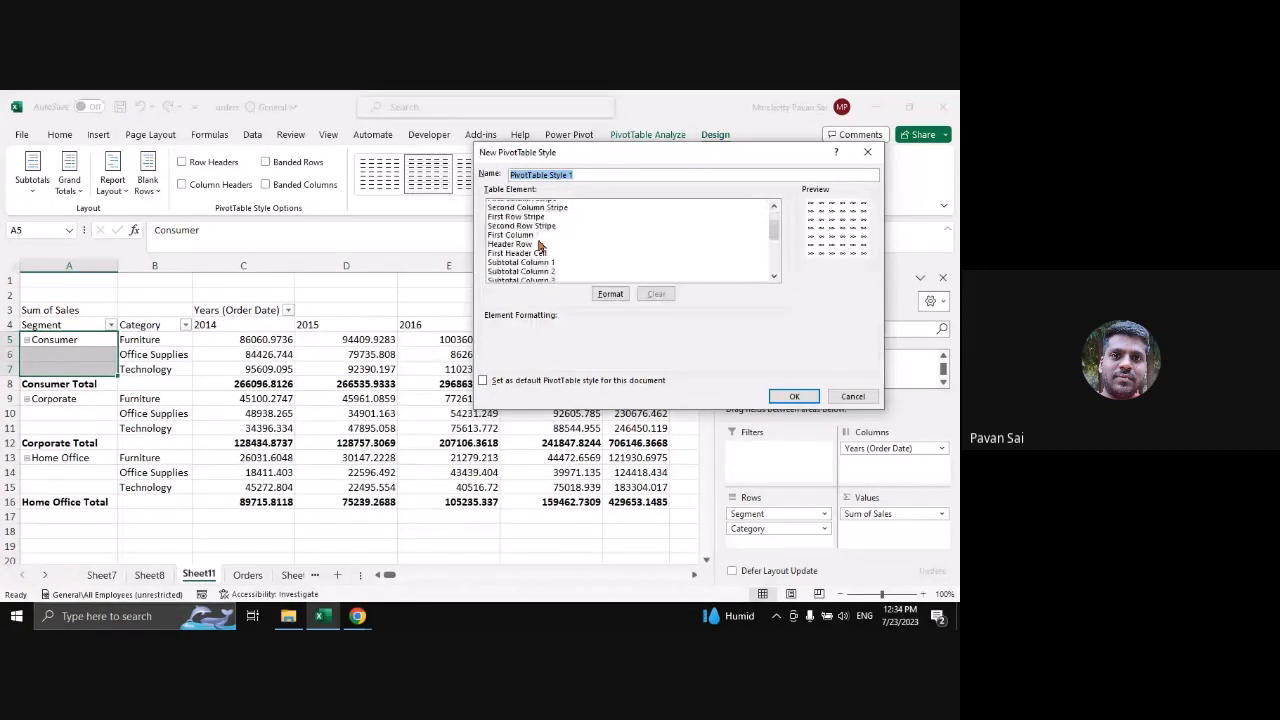
{"action": "scroll", "coordinate": [540, 247], "scroll_direction": "up", "scroll_amount": 1}
{"action": "left_click", "coordinate": [621, 295]}
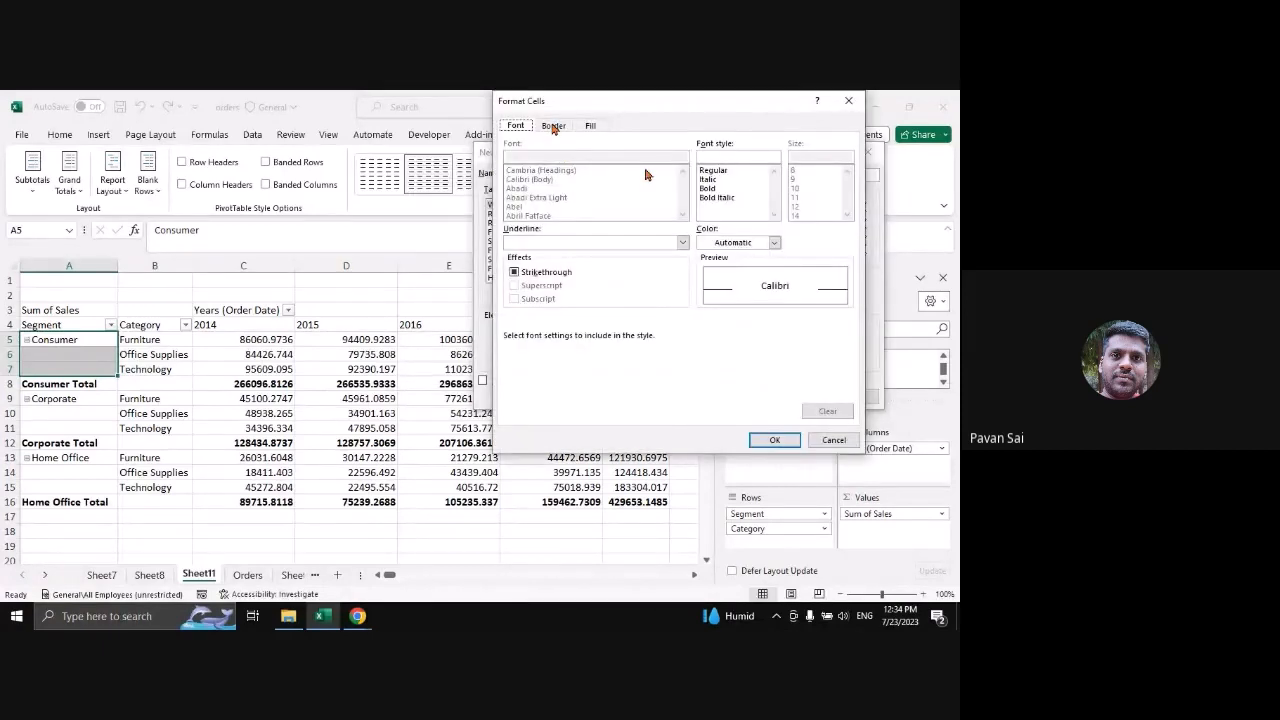
{"action": "left_click", "coordinate": [593, 126]}
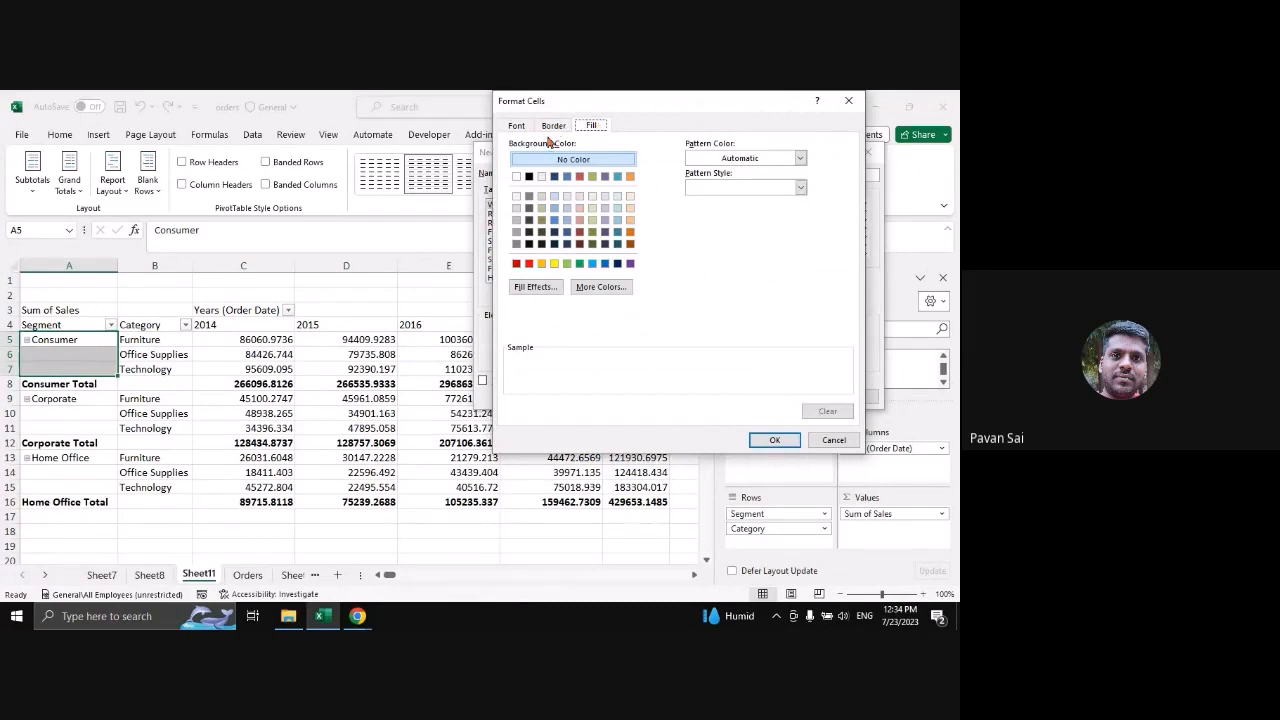
{"action": "left_click", "coordinate": [552, 128]}
{"action": "left_click", "coordinate": [590, 126]}
{"action": "left_click", "coordinate": [533, 287]}
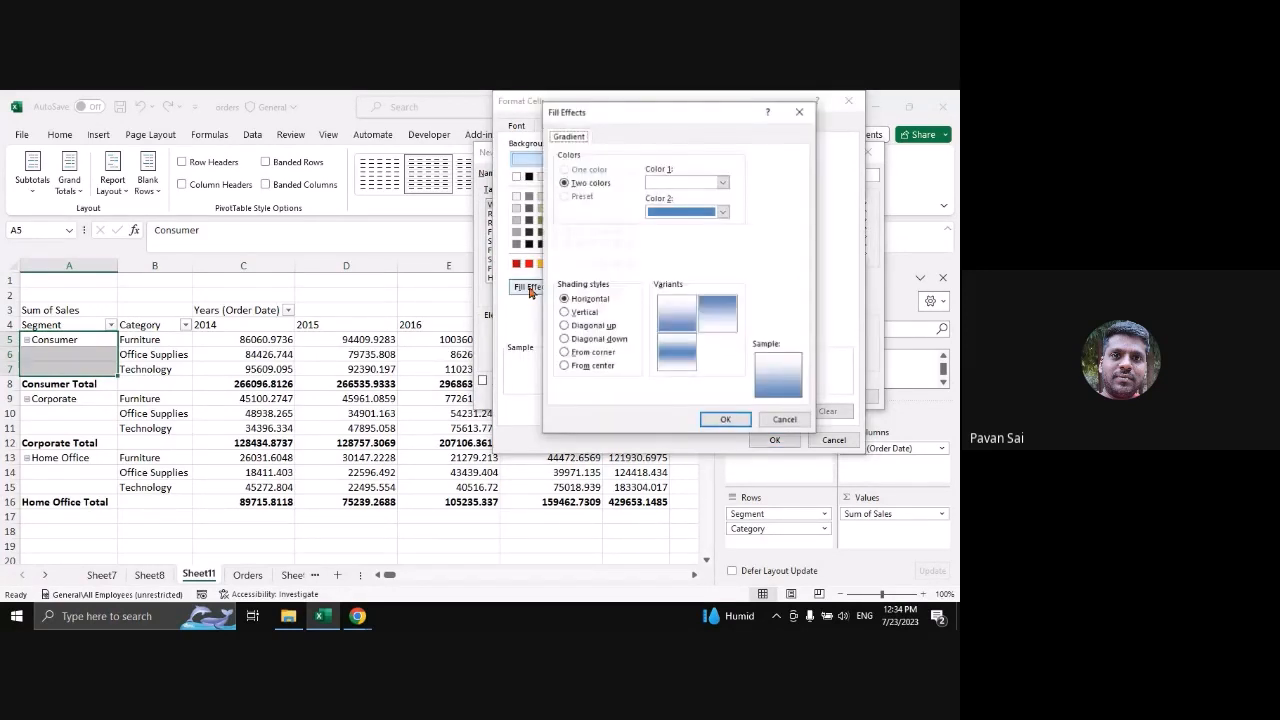
{"action": "left_click", "coordinate": [796, 112]}
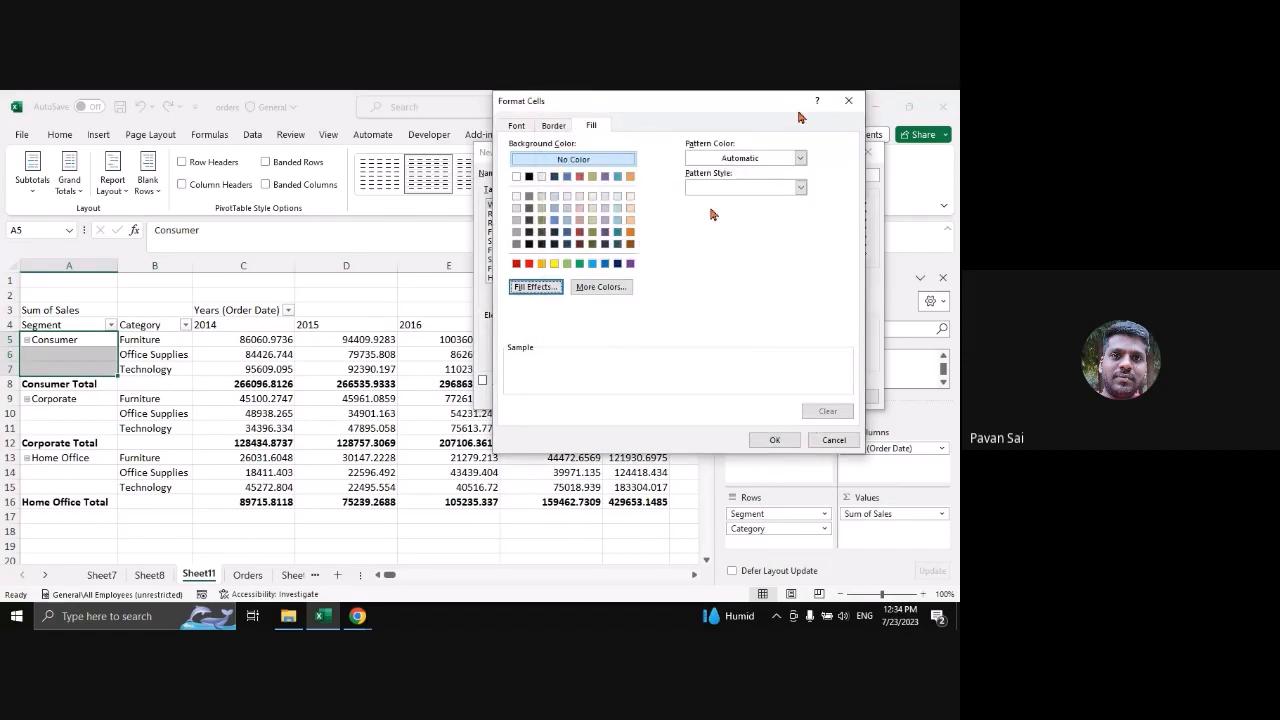
Examine the custom color options for the new style's fill, including the hex value, and cancel the new style
{"action": "left_click", "coordinate": [617, 288]}
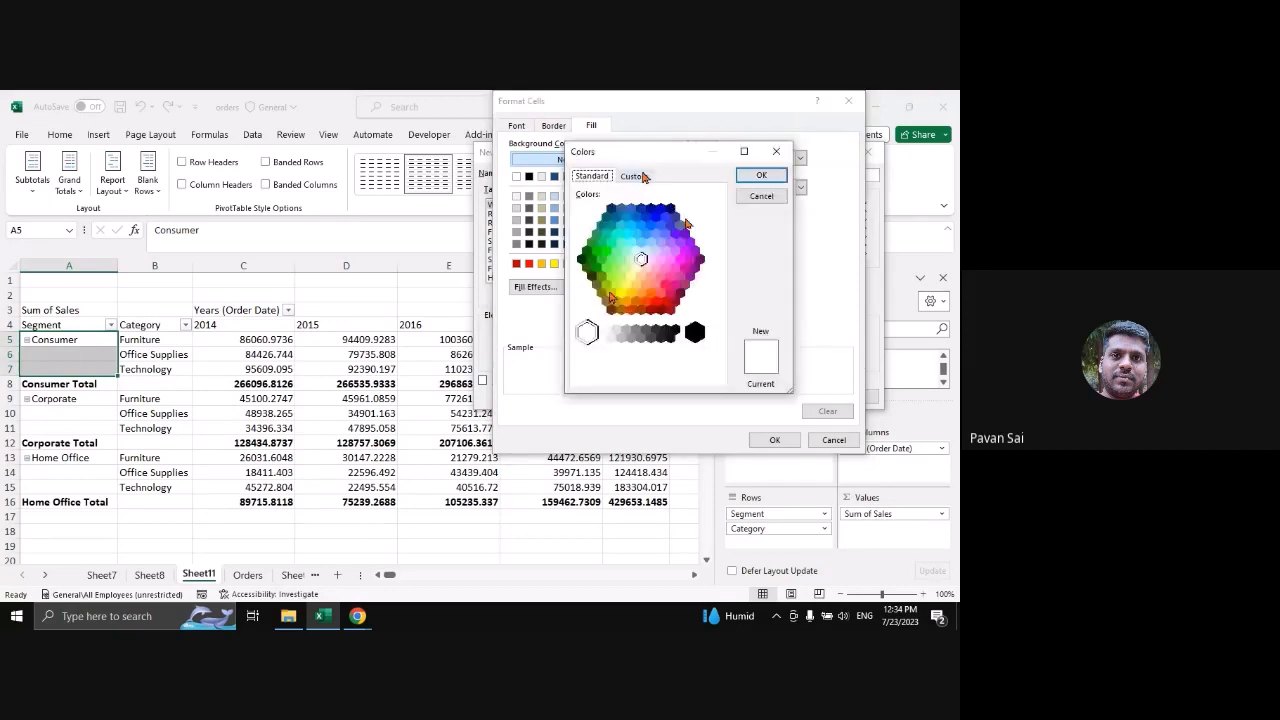
{"action": "left_click", "coordinate": [634, 176]}
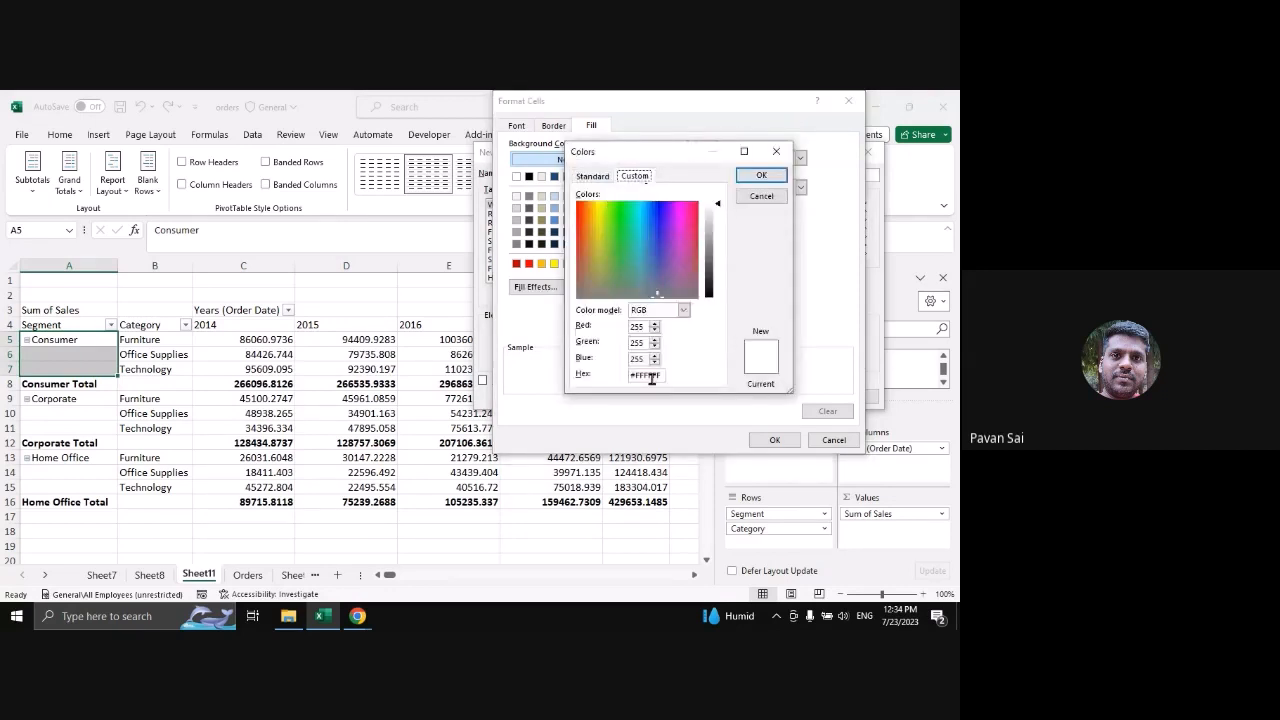
{"action": "left_click", "coordinate": [651, 376]}
{"action": "key", "text": "Escape"}
{"action": "key", "text": "Escape"}
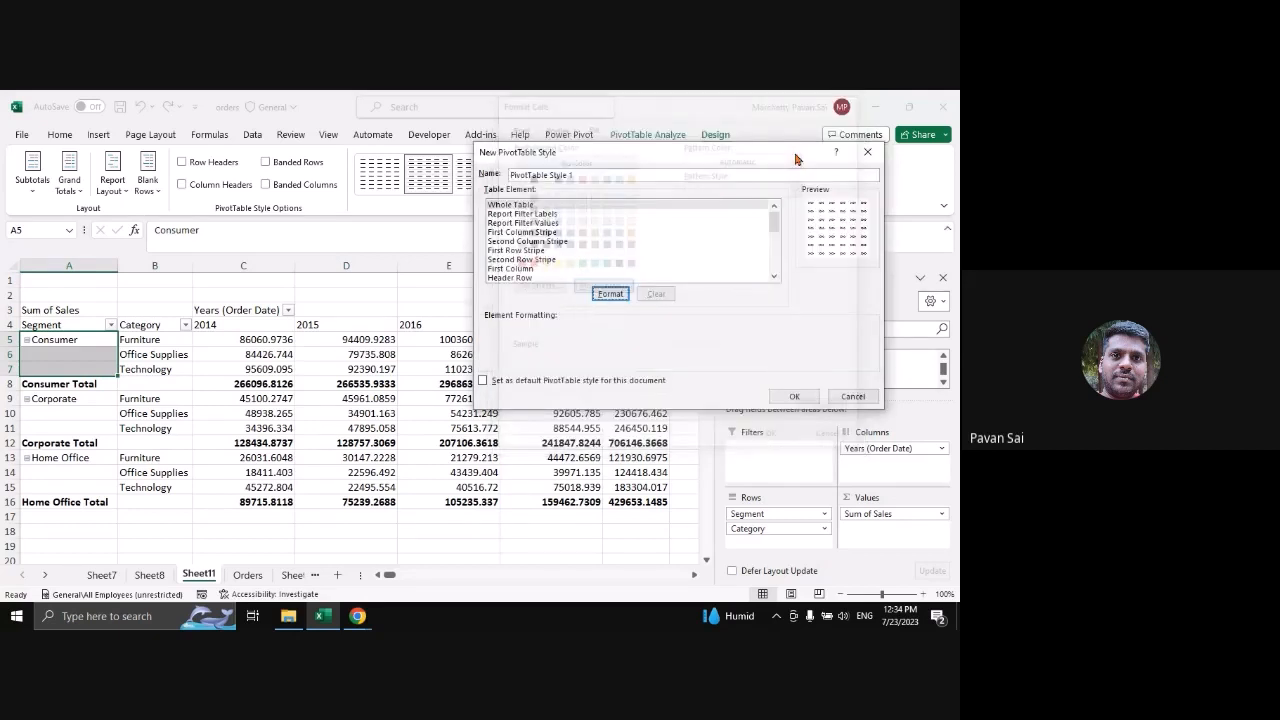
{"action": "left_click", "coordinate": [852, 397]}
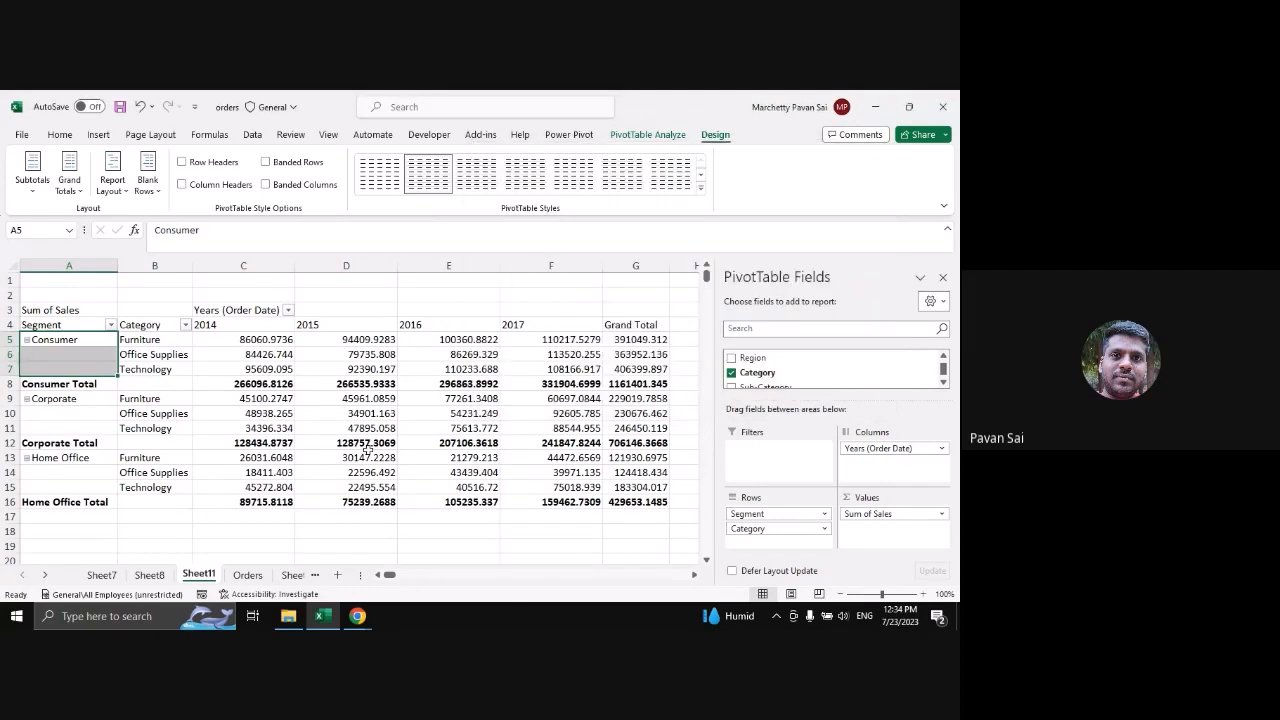
Apply a green Medium style to the pivot table with Row Headers, Column Headers and Banded Rows turned on
{"action": "left_click", "coordinate": [700, 187]}
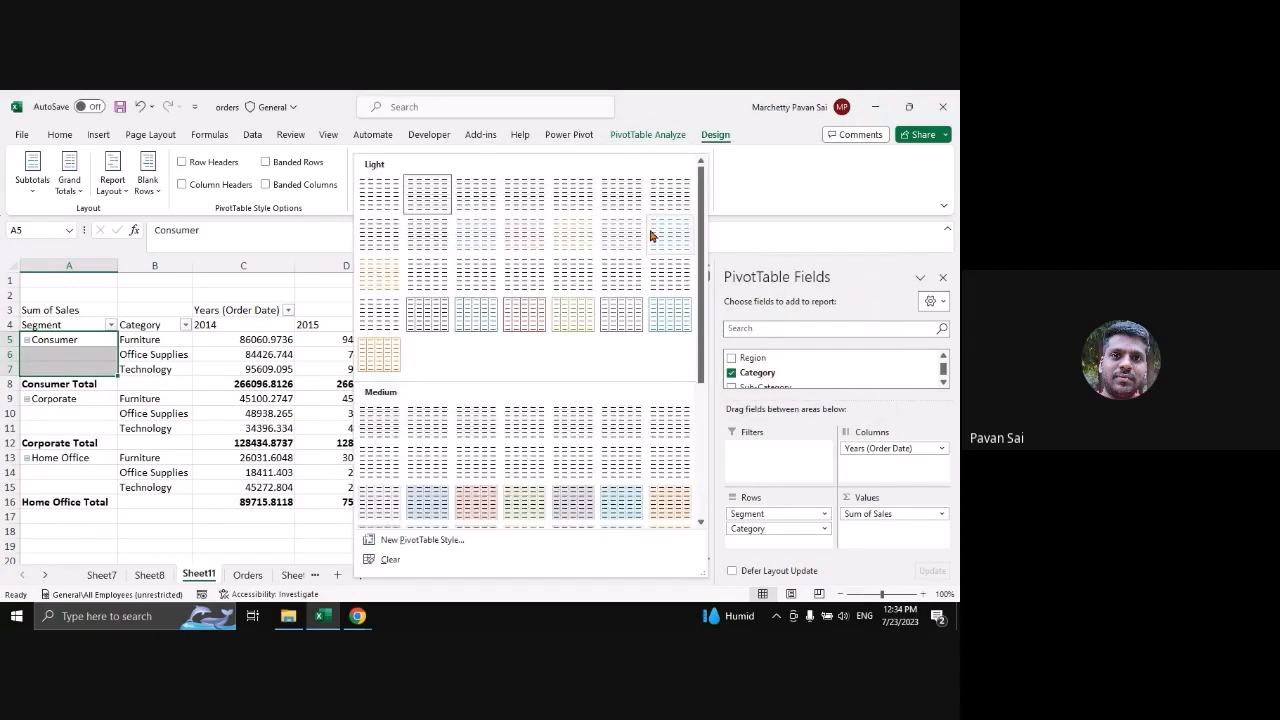
{"action": "left_click", "coordinate": [510, 453]}
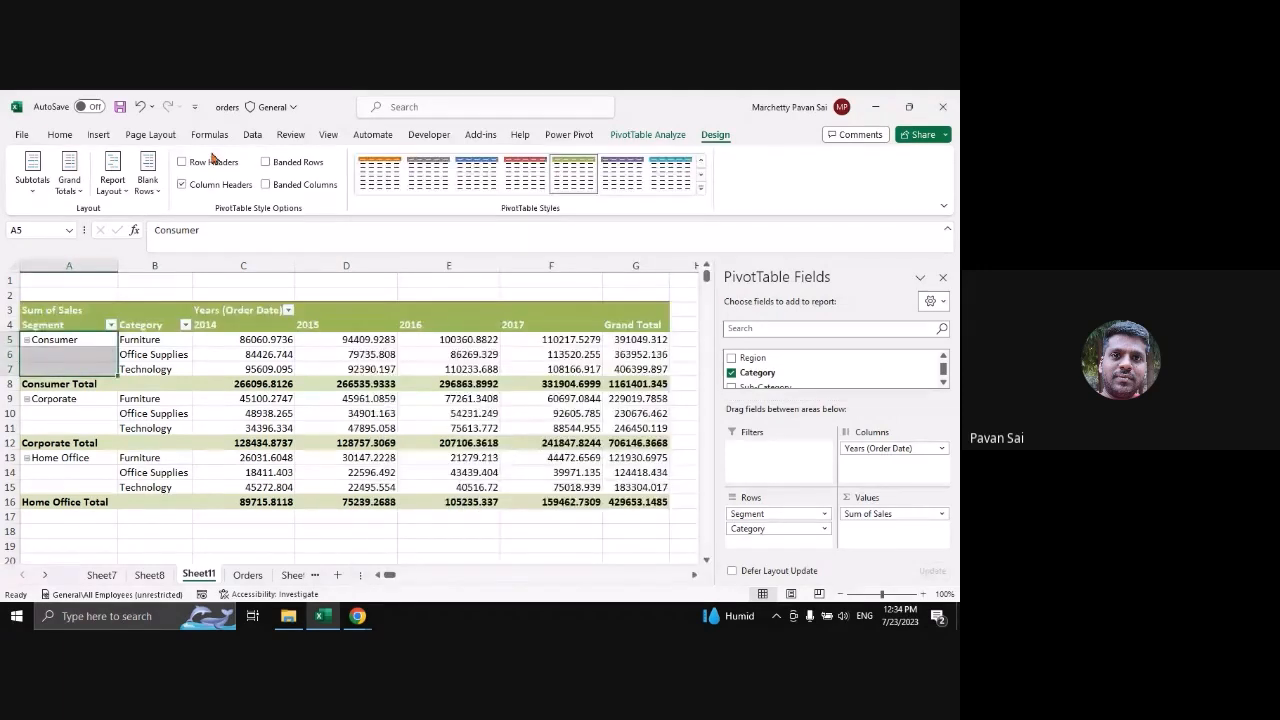
{"action": "left_click", "coordinate": [212, 161]}
{"action": "left_click", "coordinate": [290, 162]}
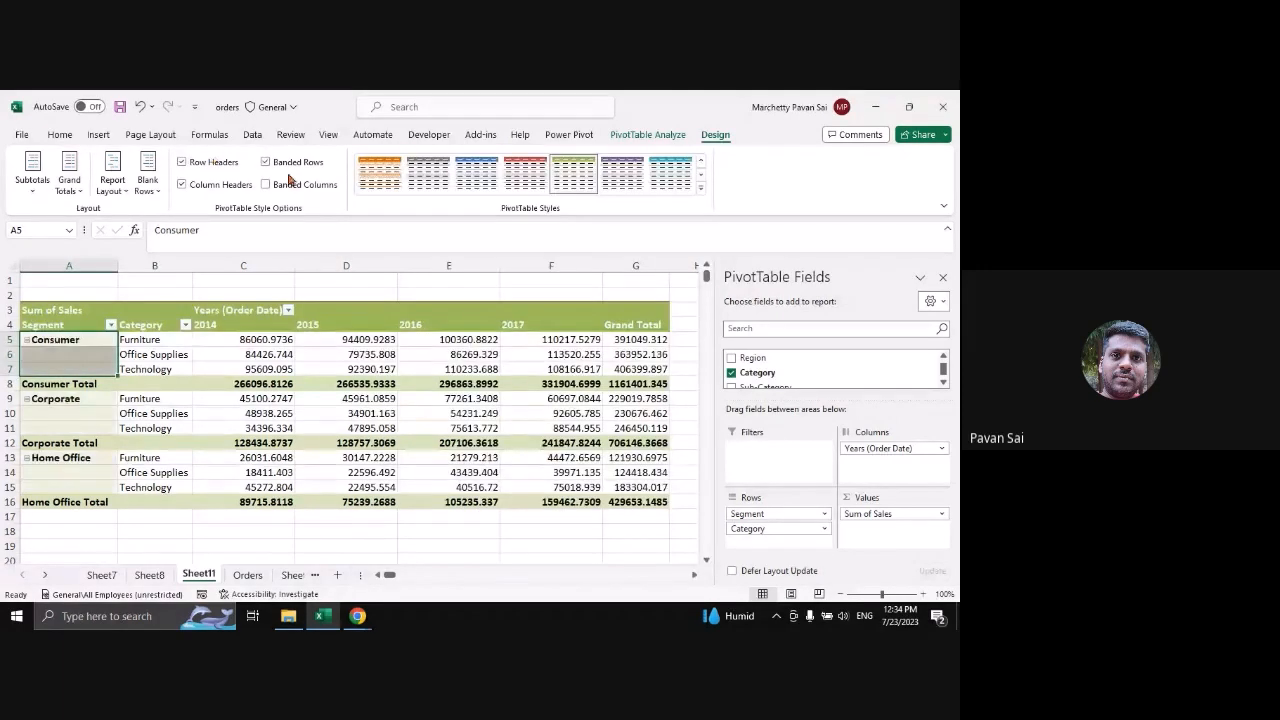
{"action": "left_click", "coordinate": [448, 383]}
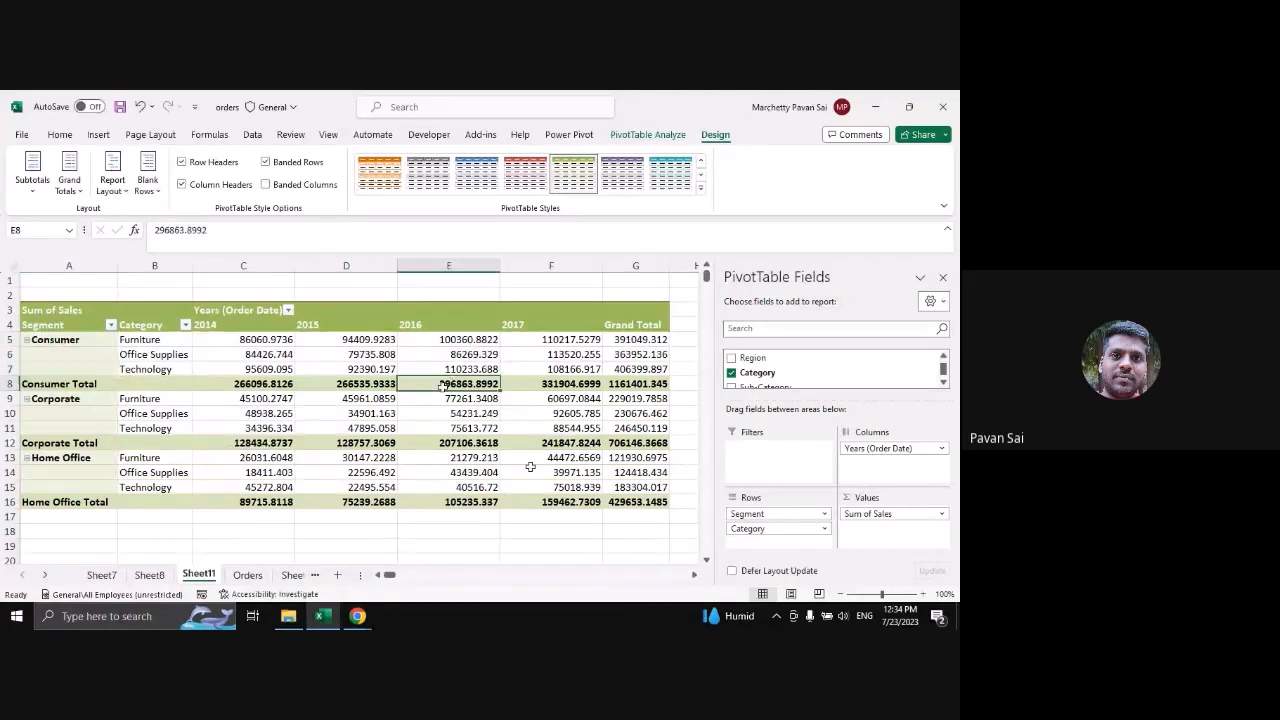
Close the PivotTable field list and insert an Order Date timeline beside the pivot table
{"action": "left_click", "coordinate": [942, 277]}
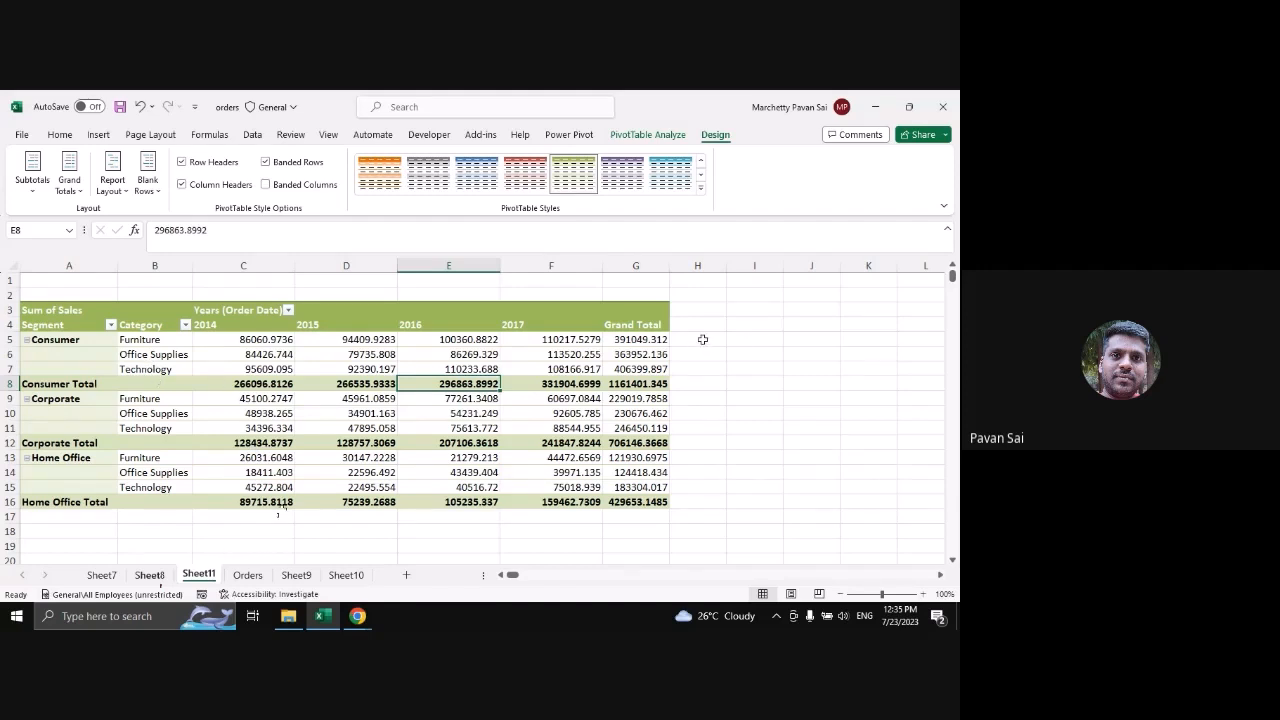
{"action": "left_click", "coordinate": [645, 135]}
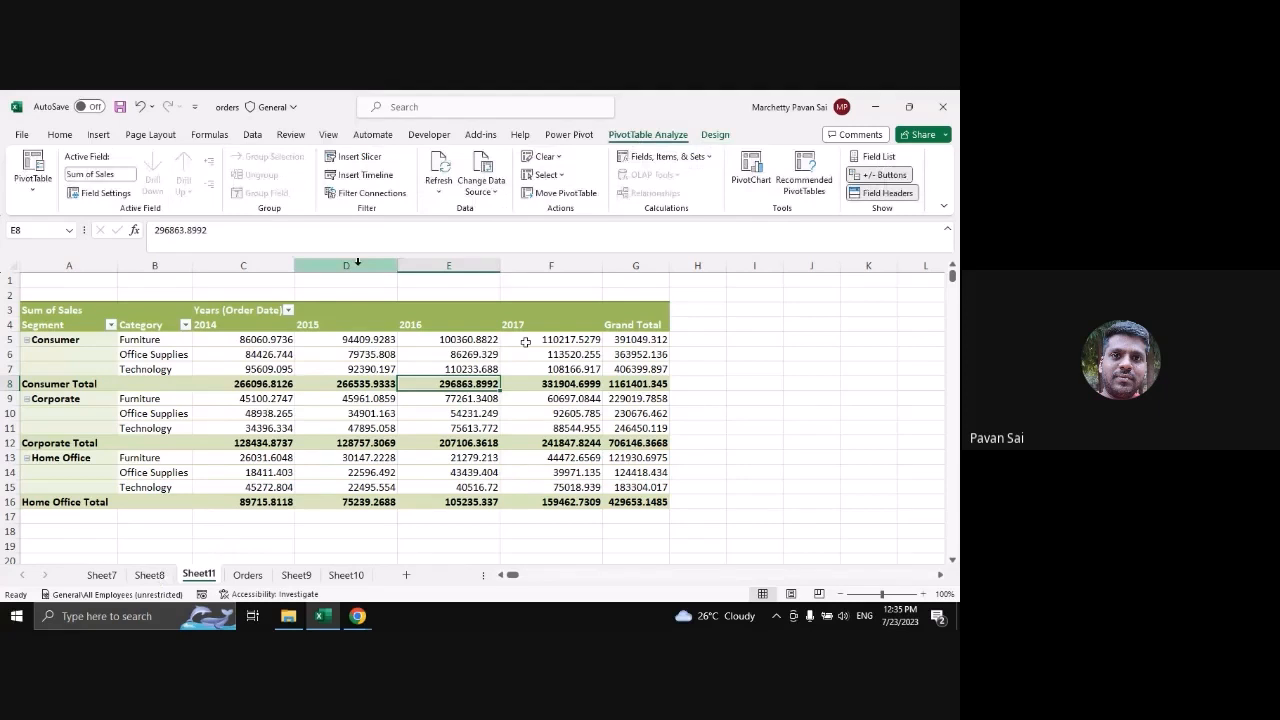
{"action": "left_click", "coordinate": [369, 176]}
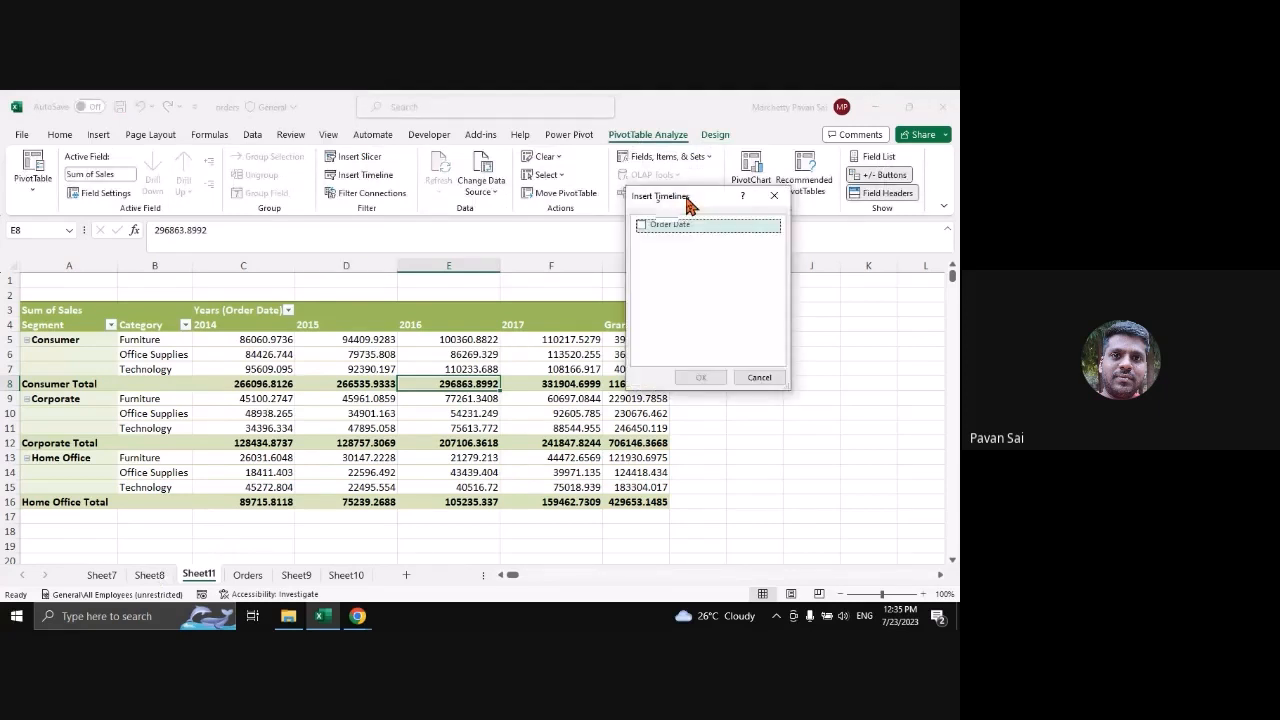
{"action": "left_click", "coordinate": [651, 229]}
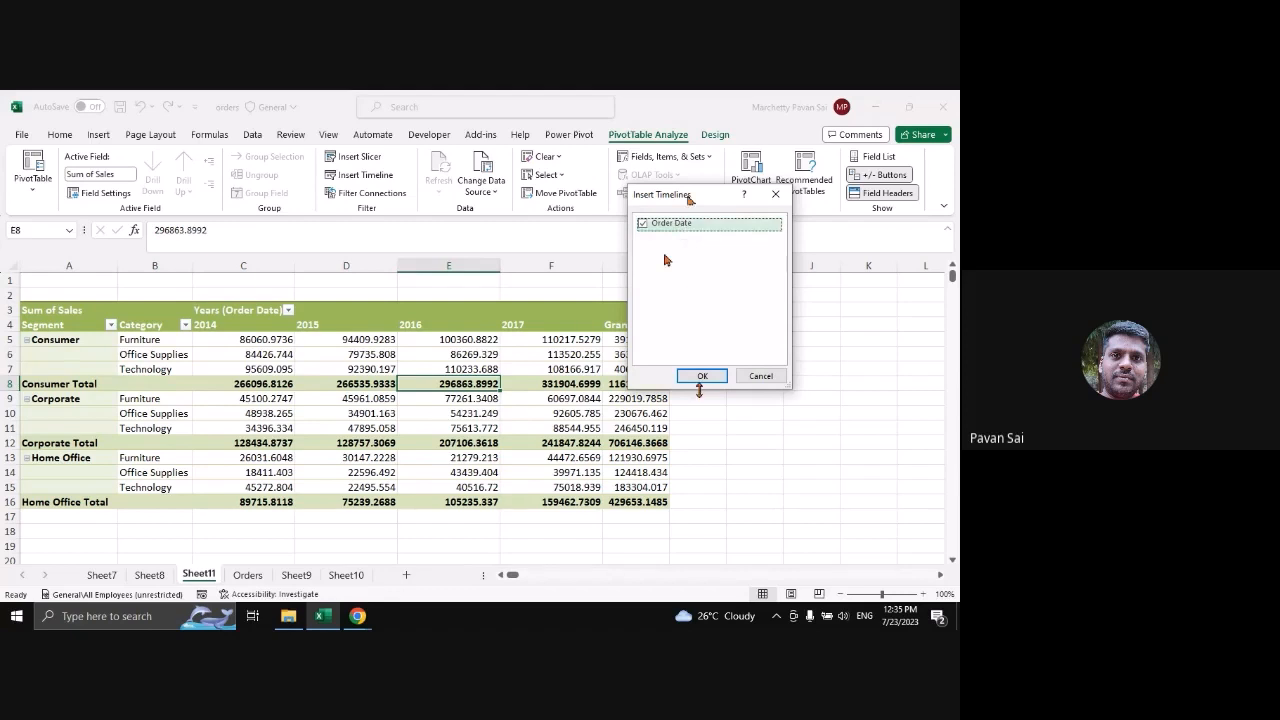
{"action": "left_click", "coordinate": [700, 376]}
{"action": "left_click", "coordinate": [706, 375]}
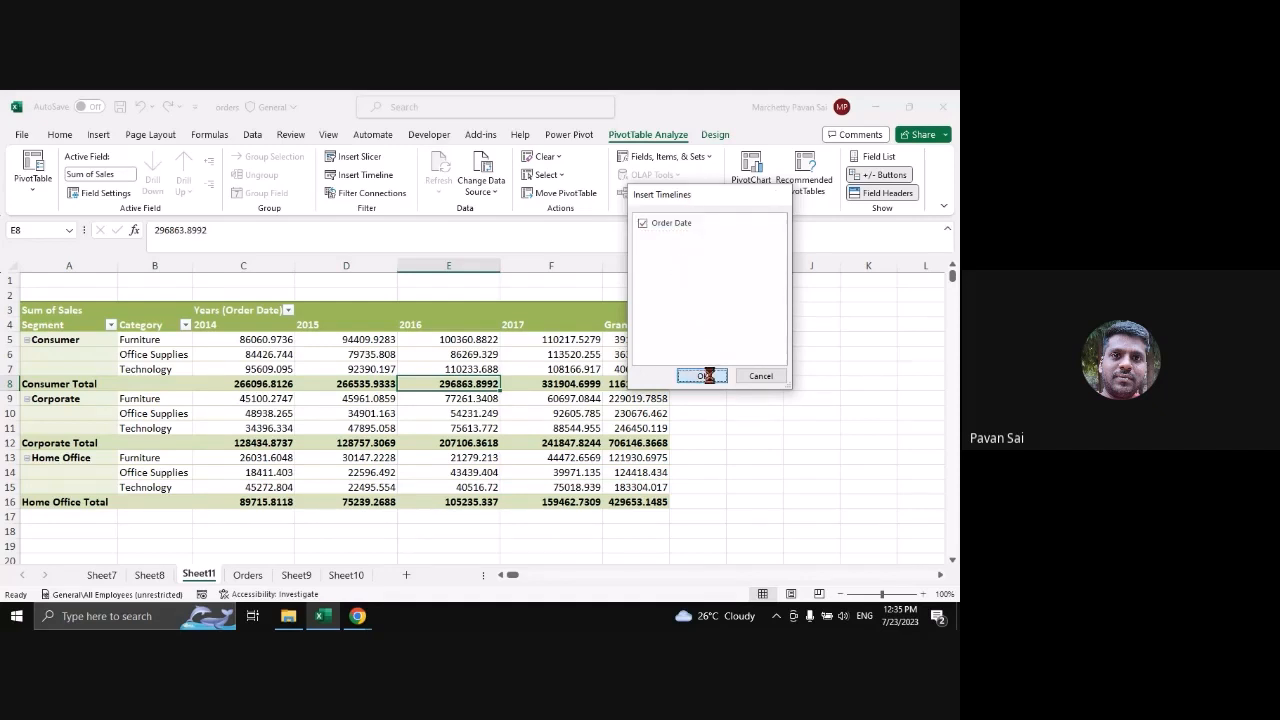
{"action": "left_click_drag", "start_coordinate": [444, 382], "coordinate": [765, 292]}
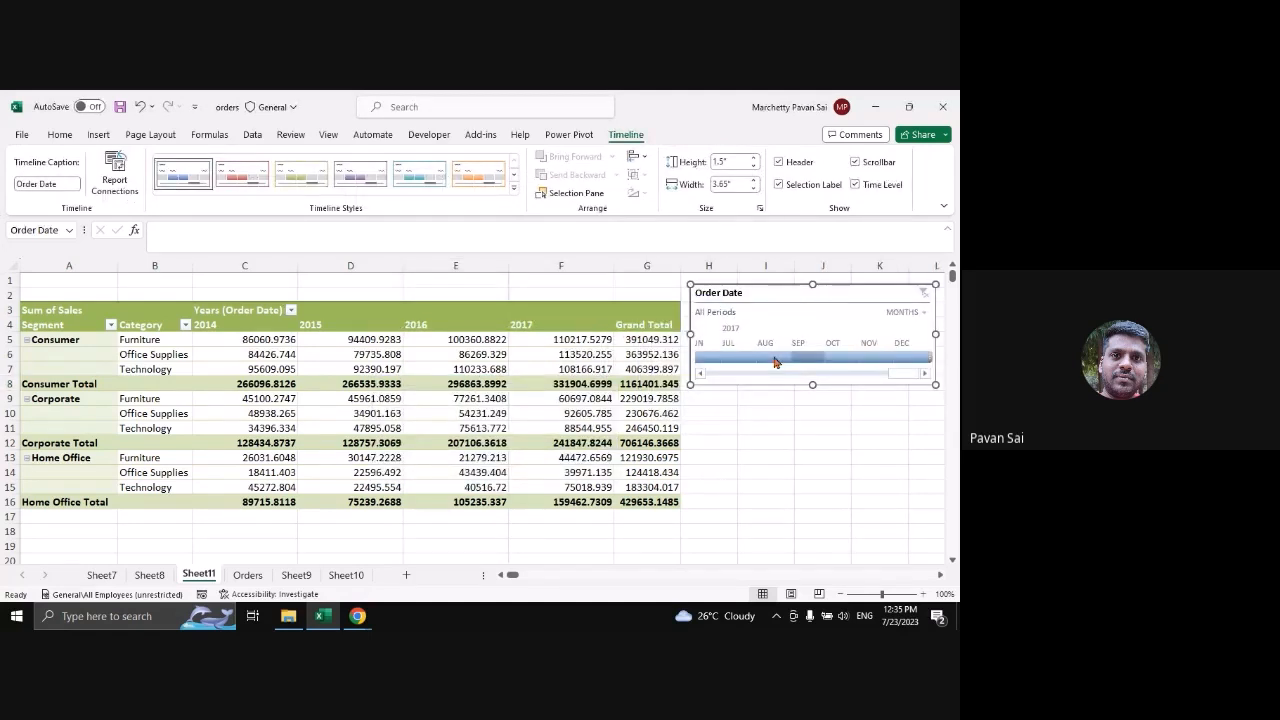
Set the Order Date timeline to years and filter by 2016, by 2015, and by the range 2014 to 2016
{"action": "scroll", "coordinate": [808, 372], "scroll_direction": "up", "scroll_amount": 3}
{"action": "scroll", "coordinate": [910, 369], "scroll_direction": "down", "scroll_amount": 3}
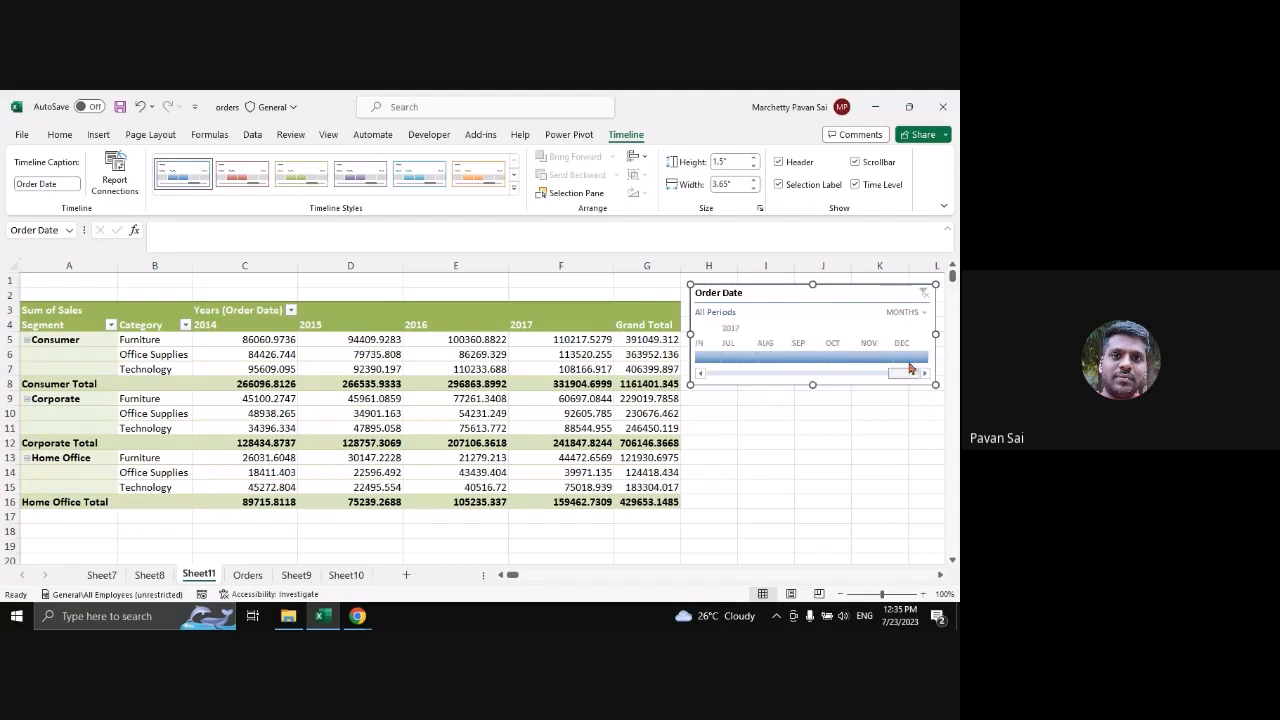
{"action": "left_click", "coordinate": [903, 312]}
{"action": "left_click", "coordinate": [911, 333]}
{"action": "left_click", "coordinate": [789, 358]}
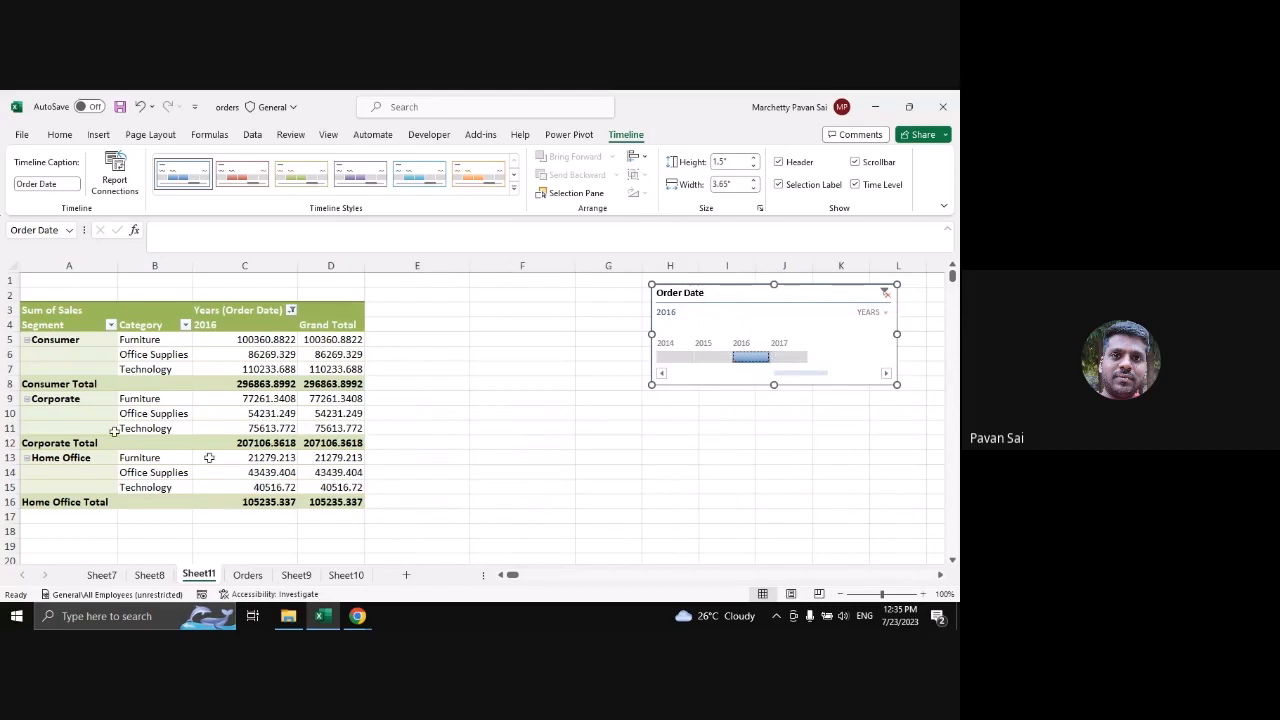
{"action": "left_click", "coordinate": [705, 357]}
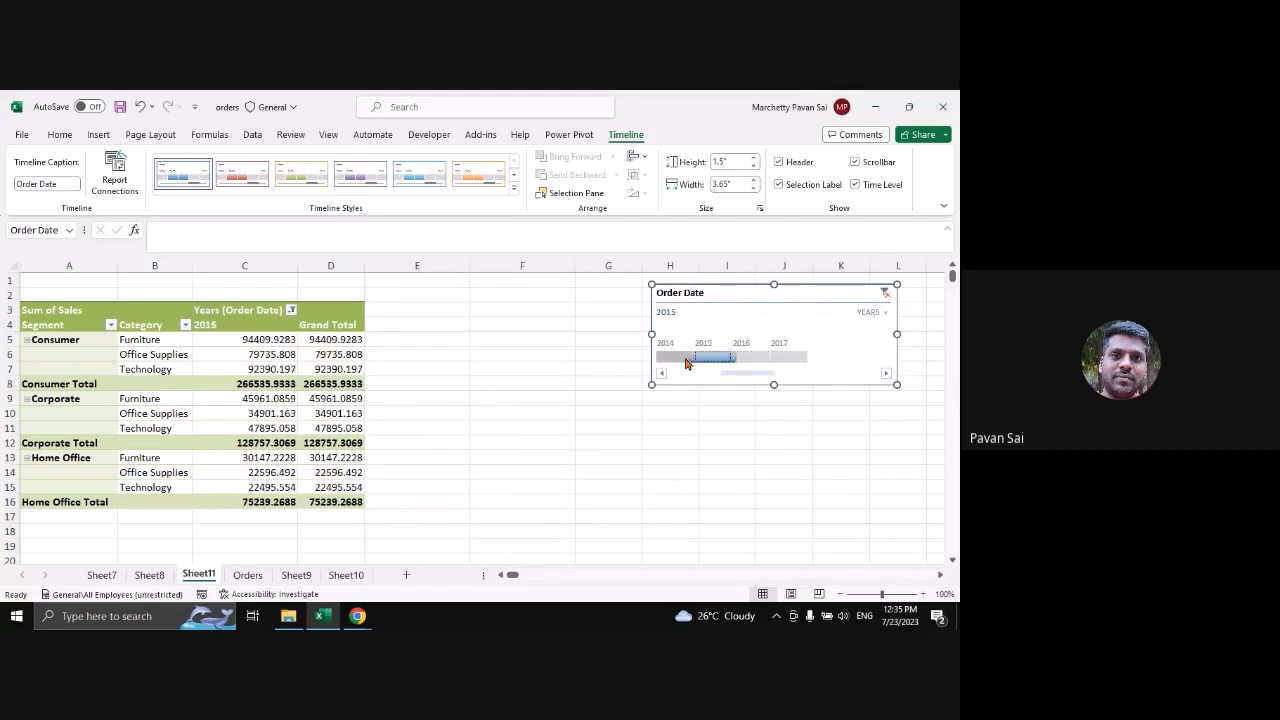
{"action": "left_click_drag", "start_coordinate": [686, 363], "coordinate": [766, 357]}
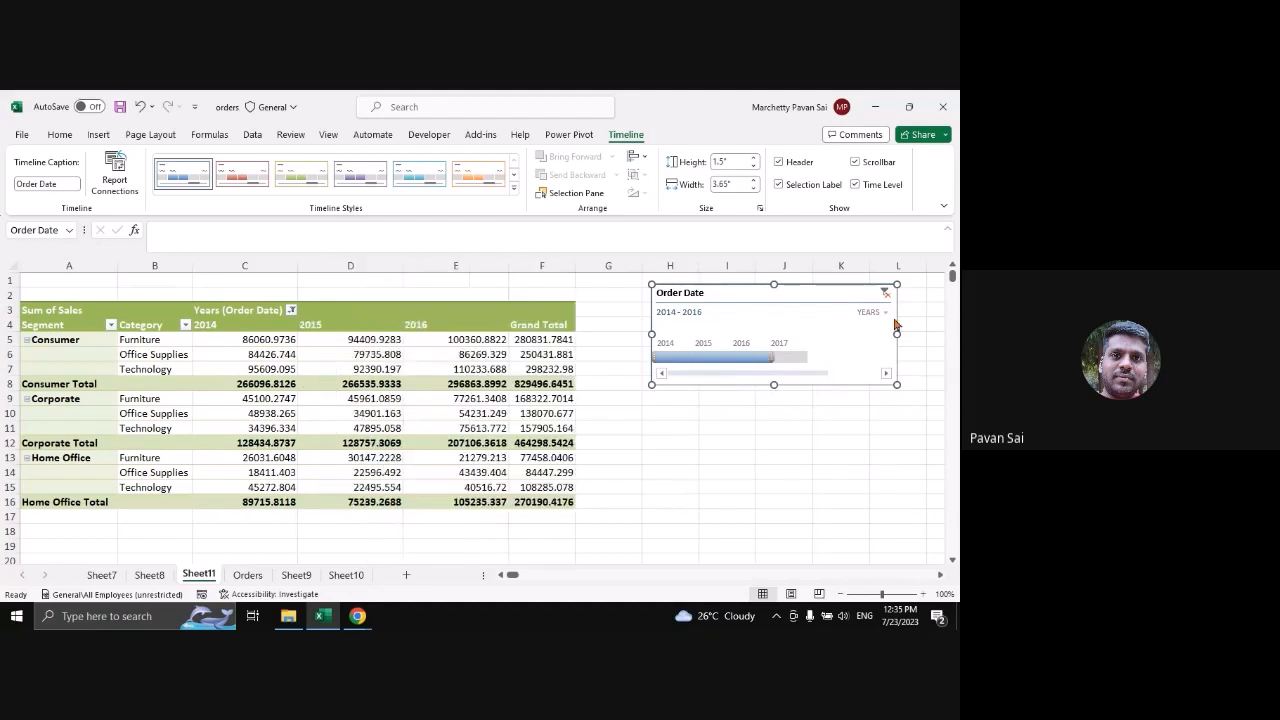
Filter the Order Date timeline by months to Feb–May 2014 and move it closer to the pivot table
{"action": "left_click", "coordinate": [868, 312]}
{"action": "left_click", "coordinate": [862, 354]}
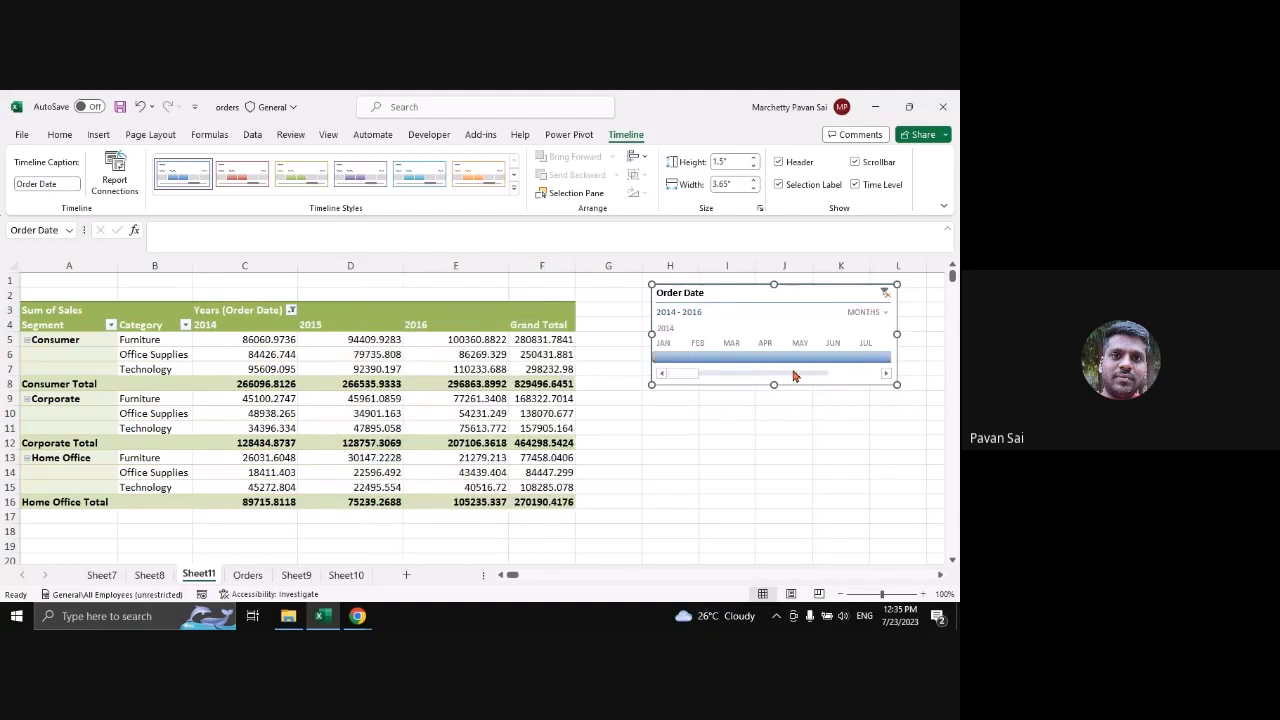
{"action": "left_click_drag", "start_coordinate": [650, 358], "coordinate": [790, 365]}
{"action": "left_click", "coordinate": [685, 356]}
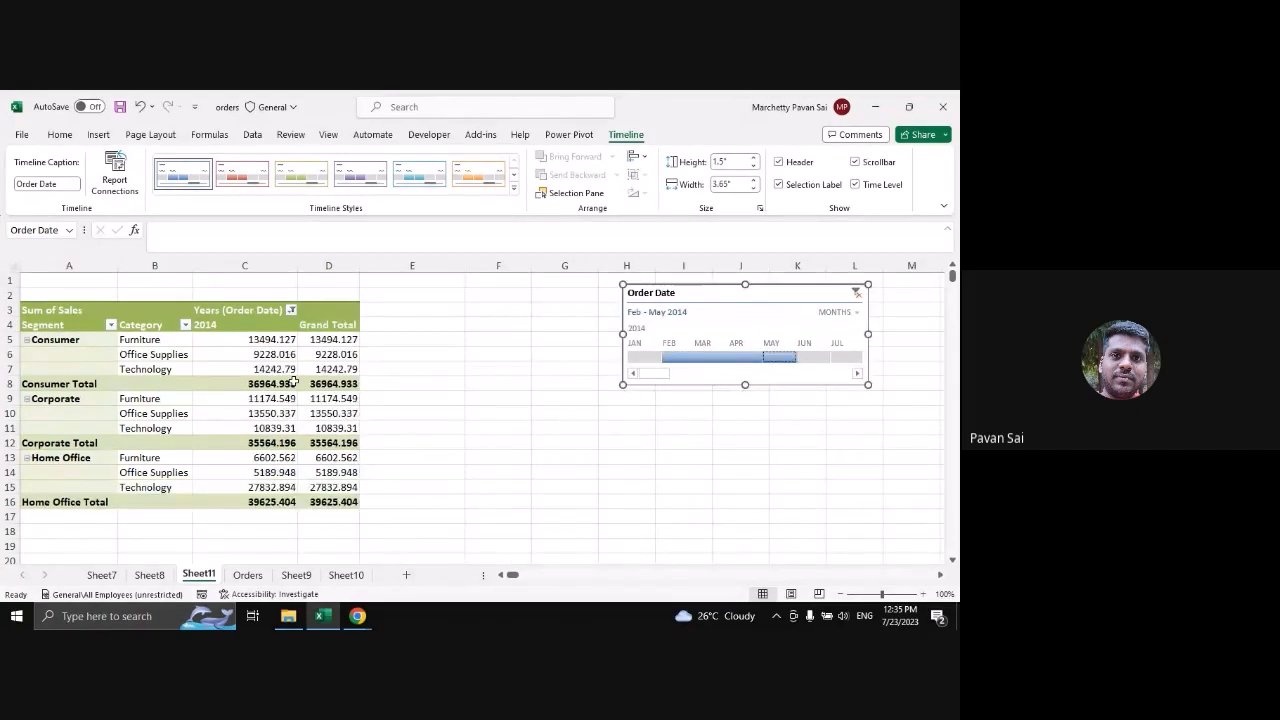
{"action": "left_click_drag", "start_coordinate": [710, 293], "coordinate": [607, 327]}
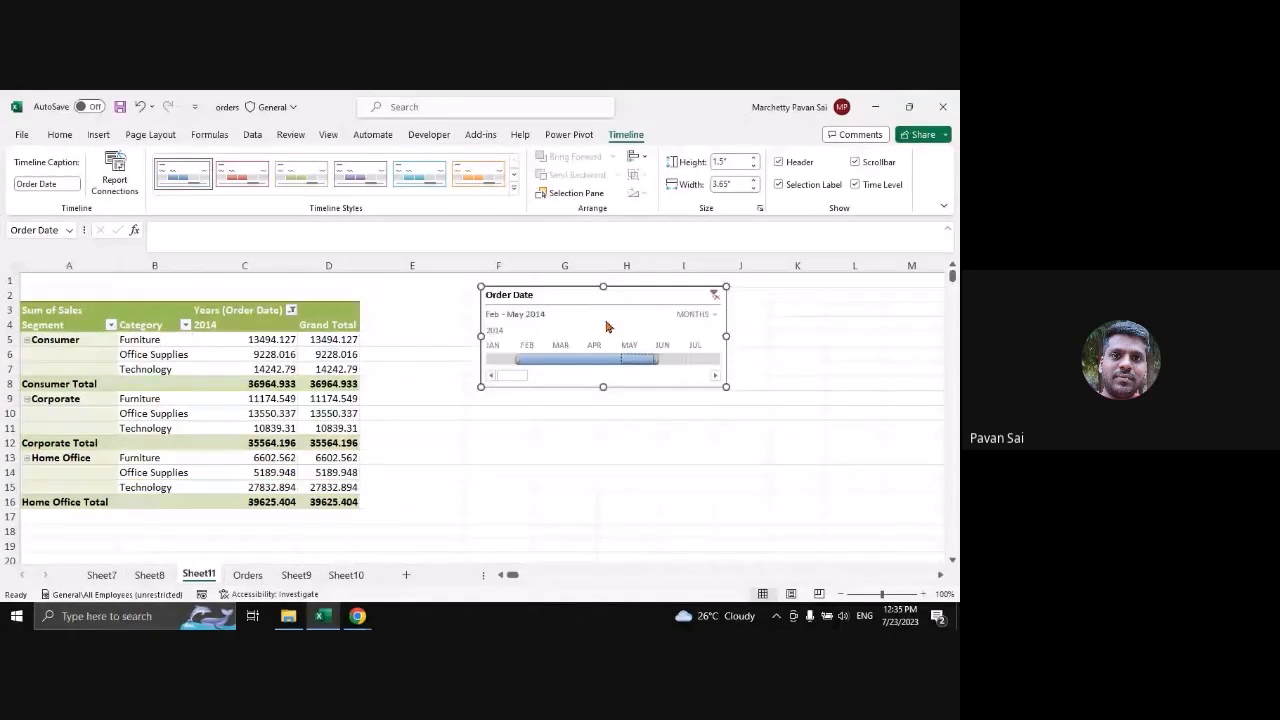
Clear the Order Date timeline filter and delete the timeline from the sheet
{"action": "left_click", "coordinate": [708, 316]}
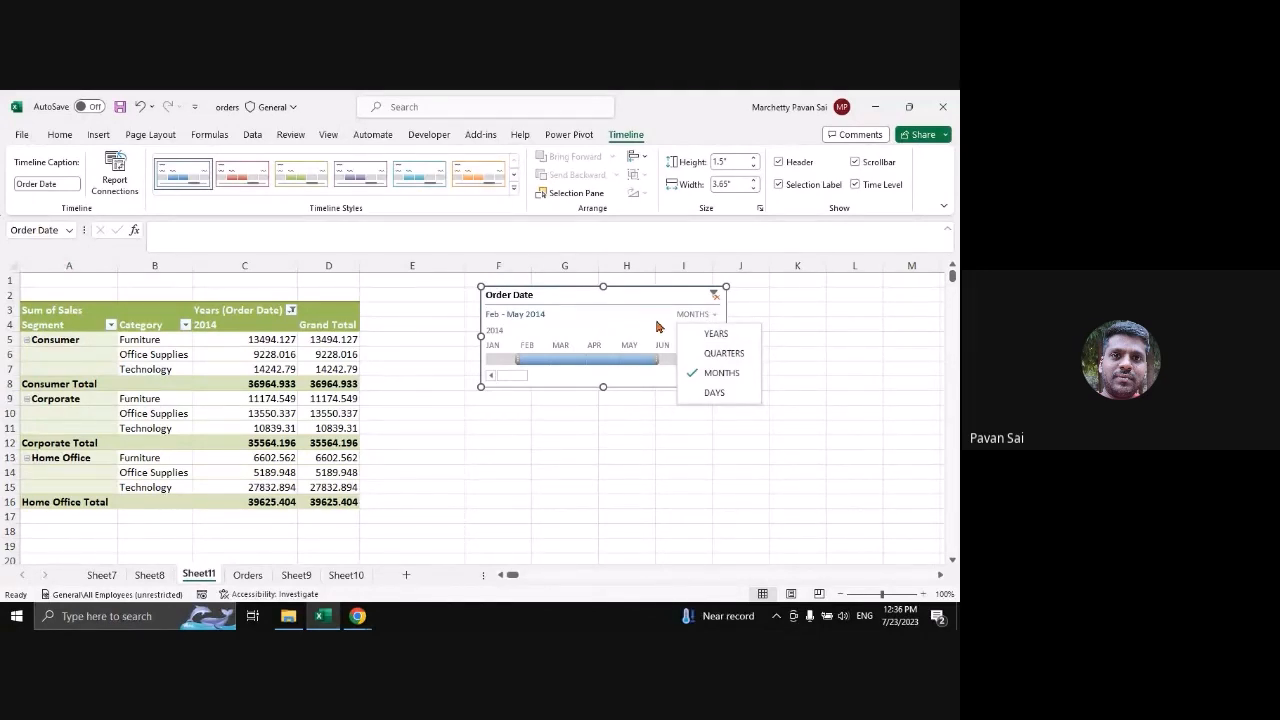
{"action": "left_click", "coordinate": [713, 296]}
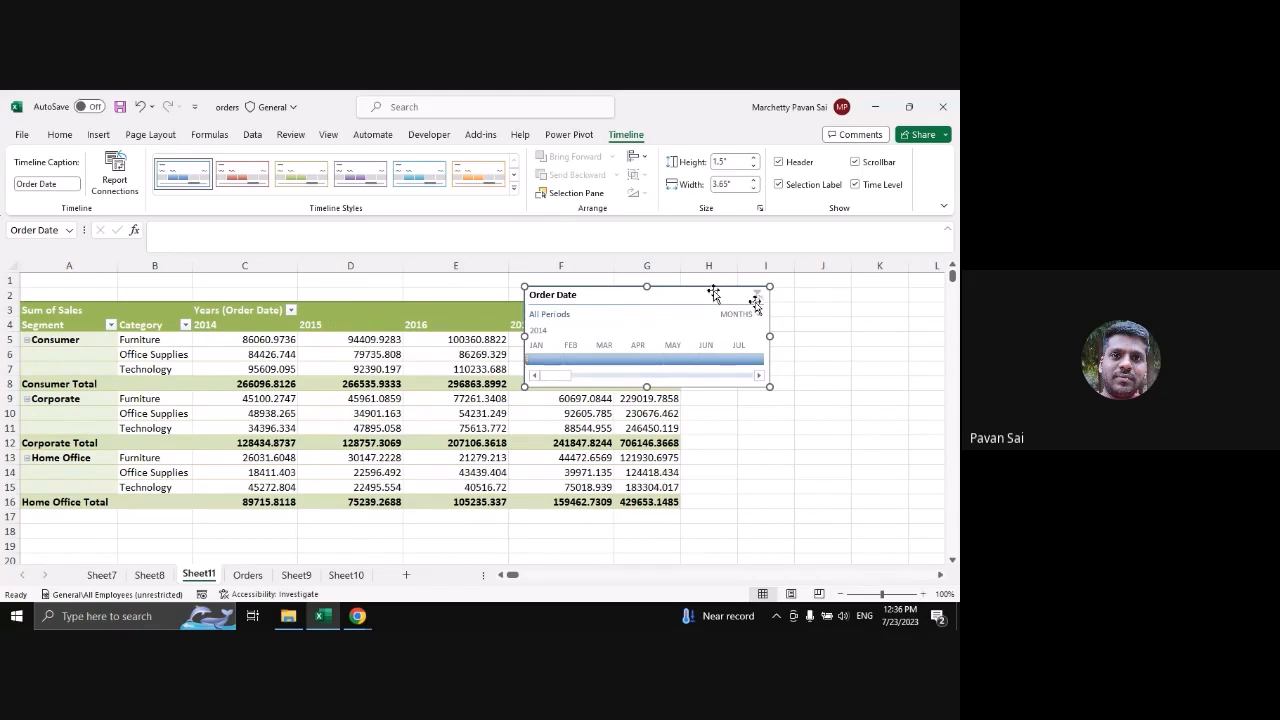
{"action": "key", "text": "Delete"}
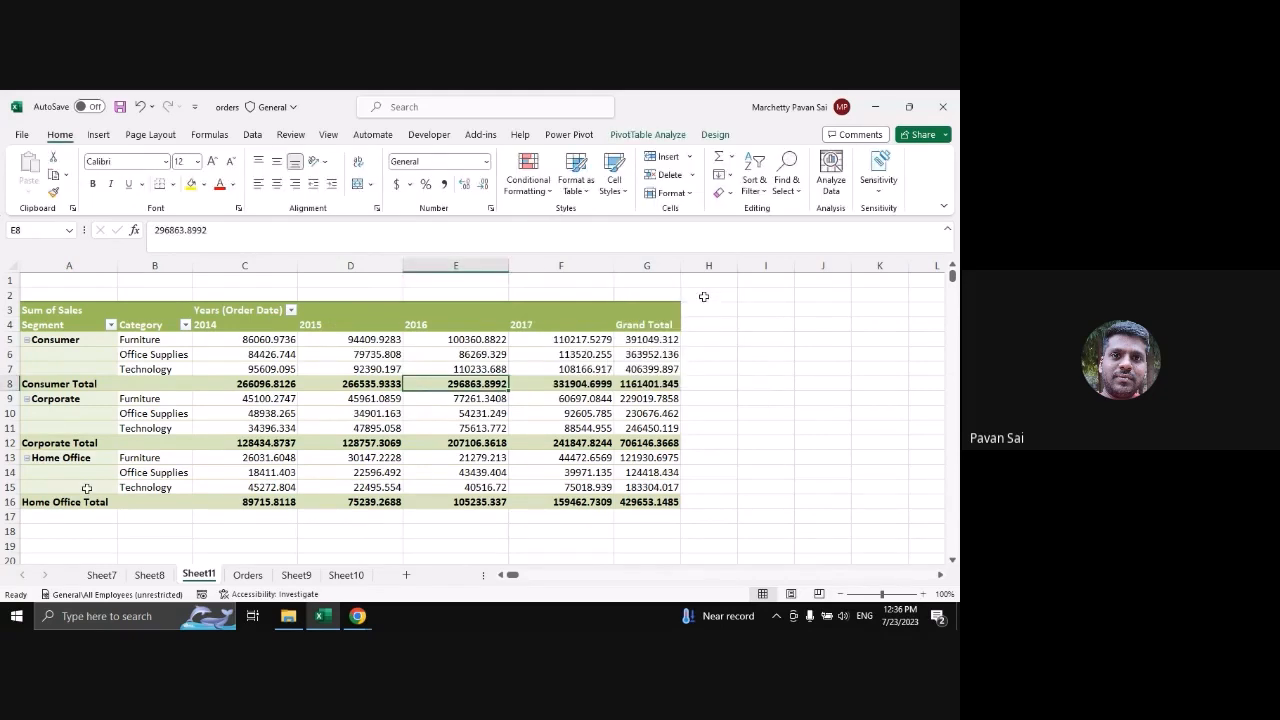
Turn on merging and centering of cells with labels in the pivot table's layout options
{"action": "left_click", "coordinate": [148, 353]}
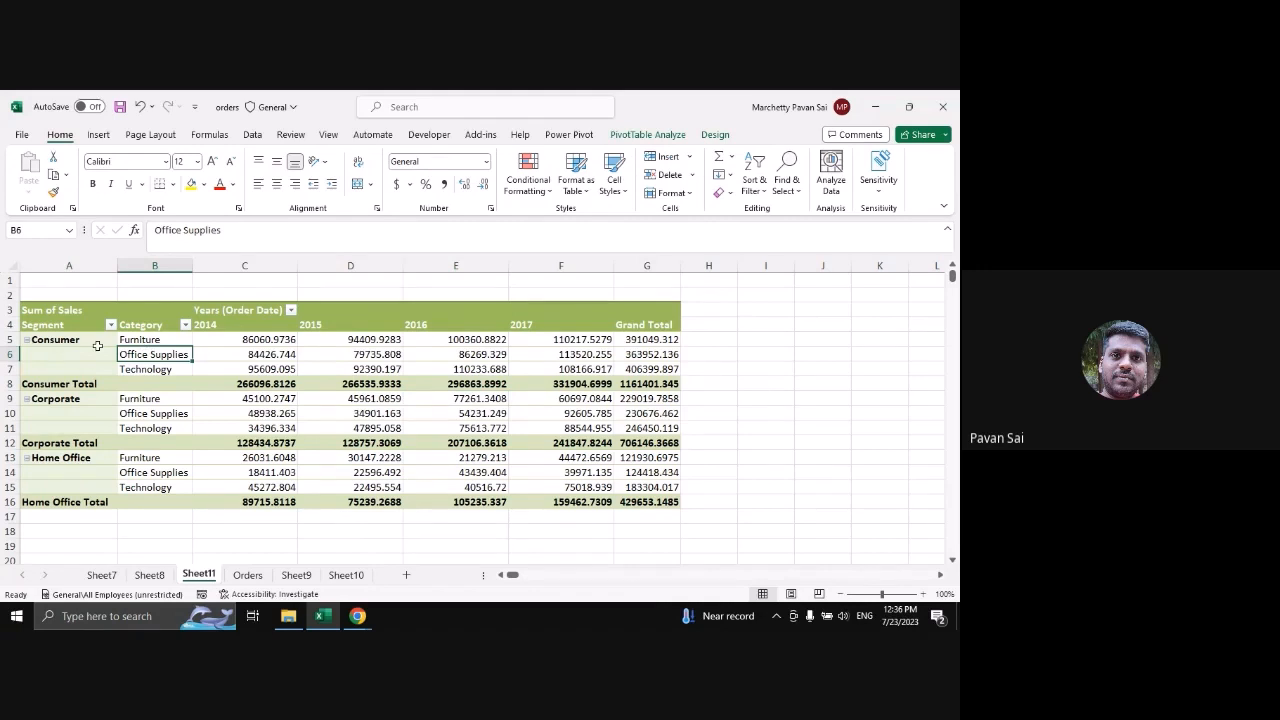
{"action": "left_click_drag", "start_coordinate": [98, 346], "coordinate": [87, 362]}
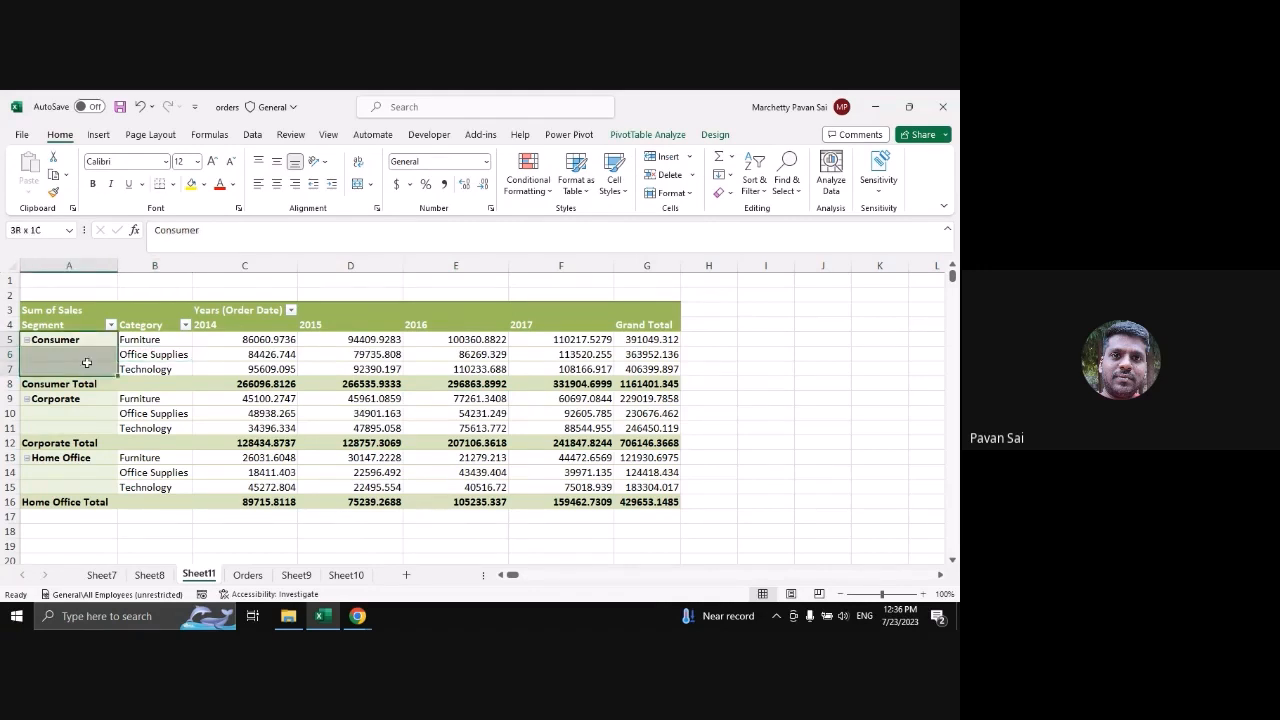
{"action": "left_click", "coordinate": [79, 353]}
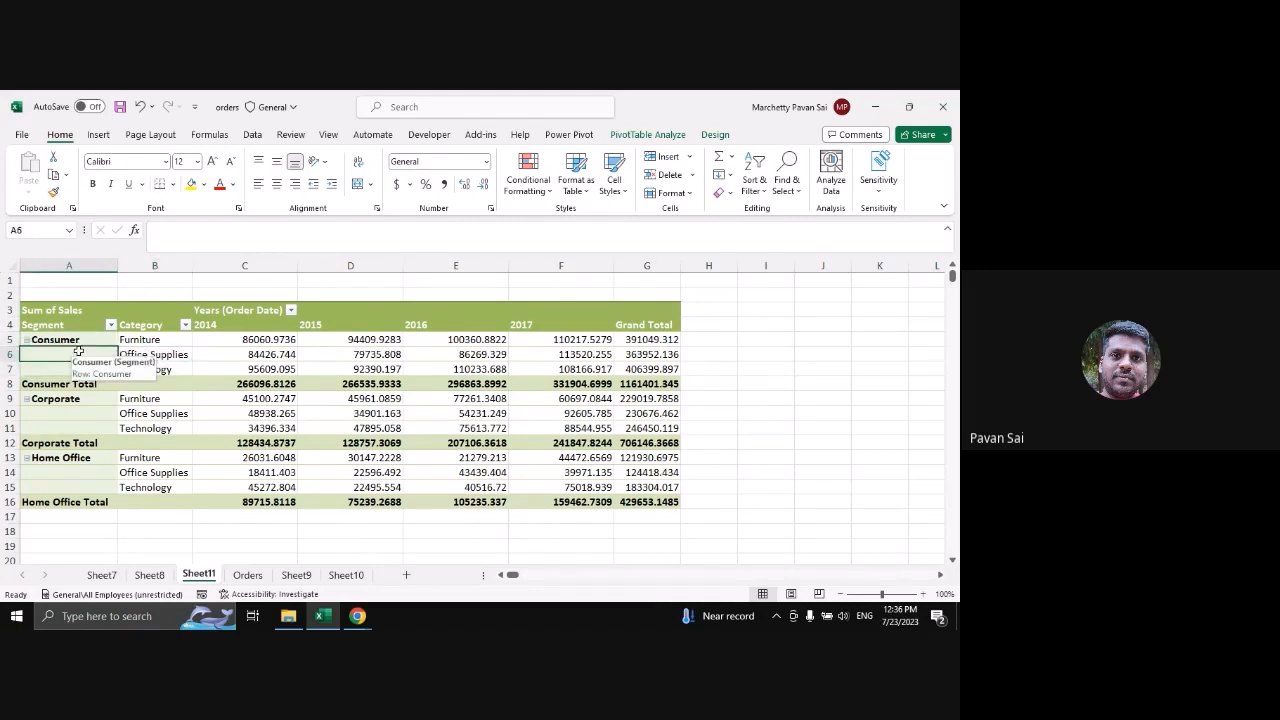
{"action": "right_click", "coordinate": [78, 356]}
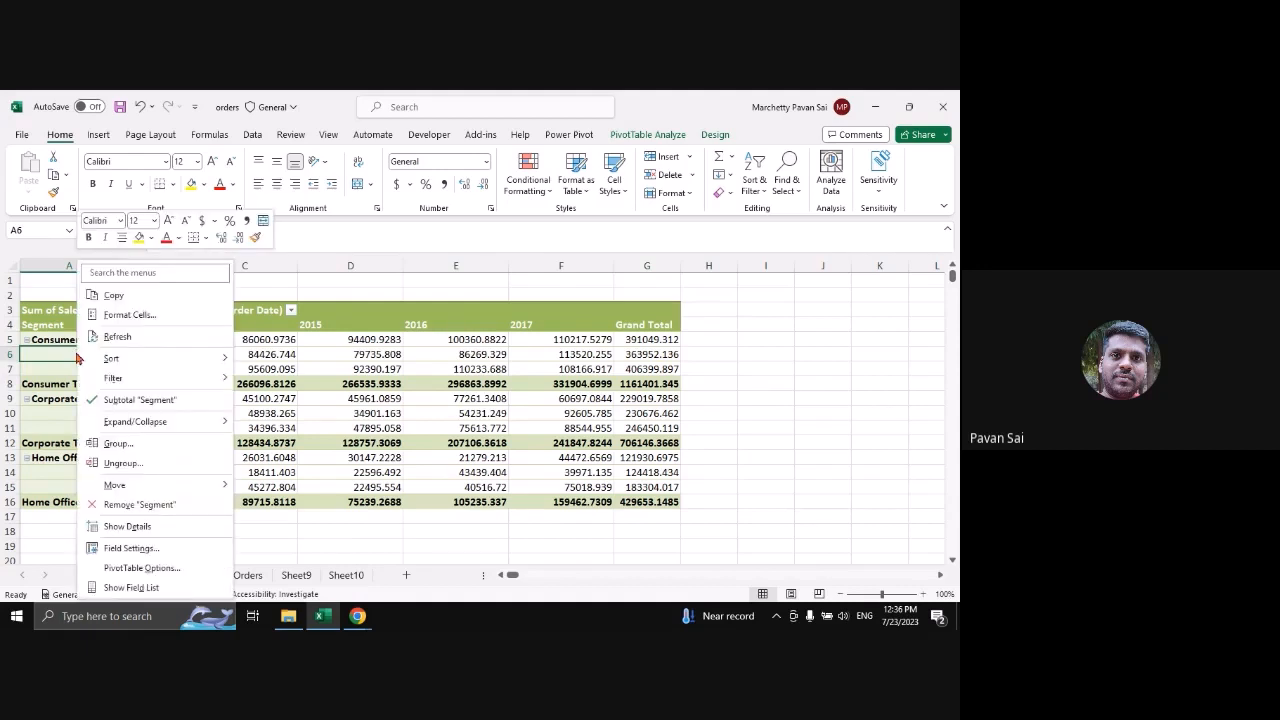
{"action": "left_click", "coordinate": [114, 568]}
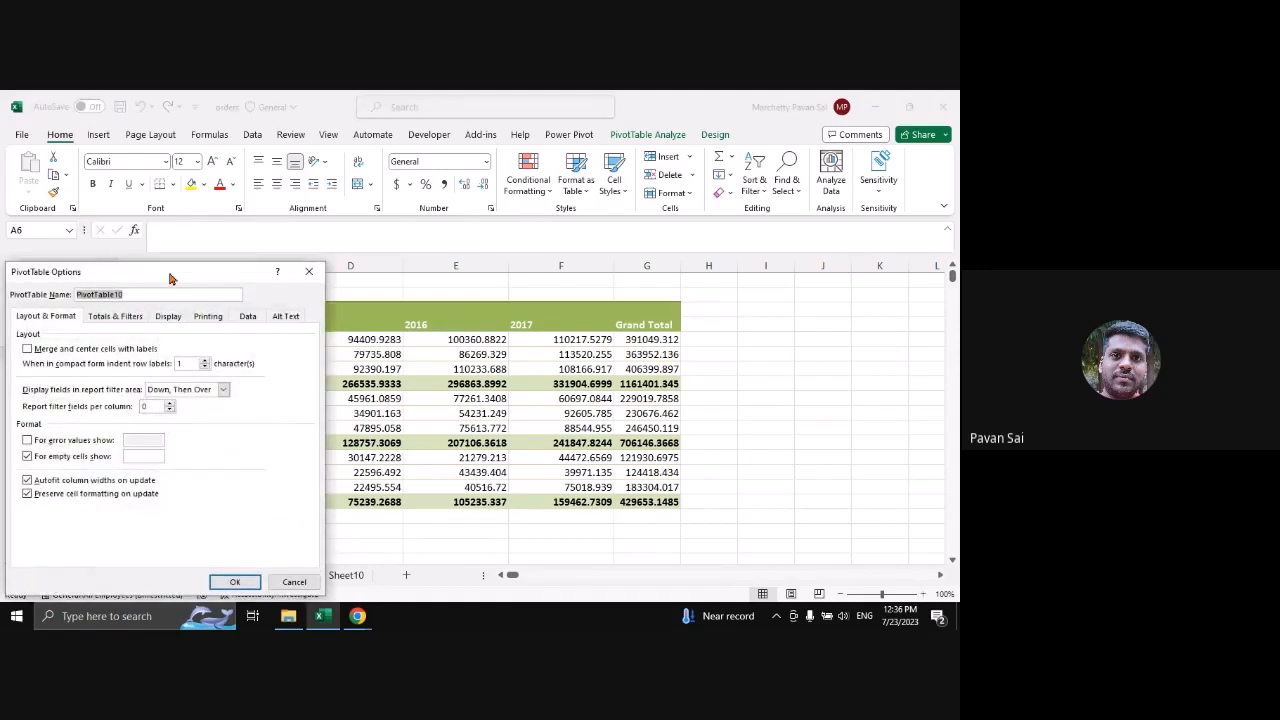
{"action": "left_click_drag", "start_coordinate": [171, 266], "coordinate": [388, 266]}
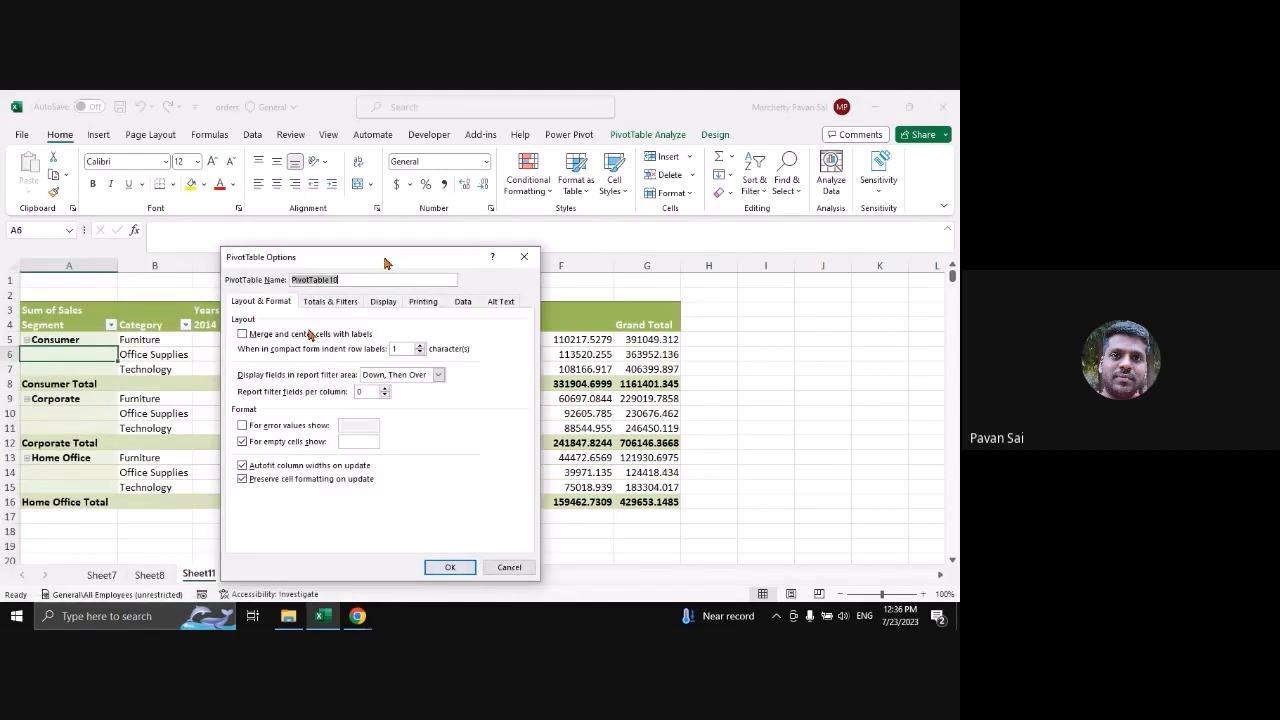
{"action": "left_click", "coordinate": [324, 340]}
{"action": "left_click", "coordinate": [450, 567]}
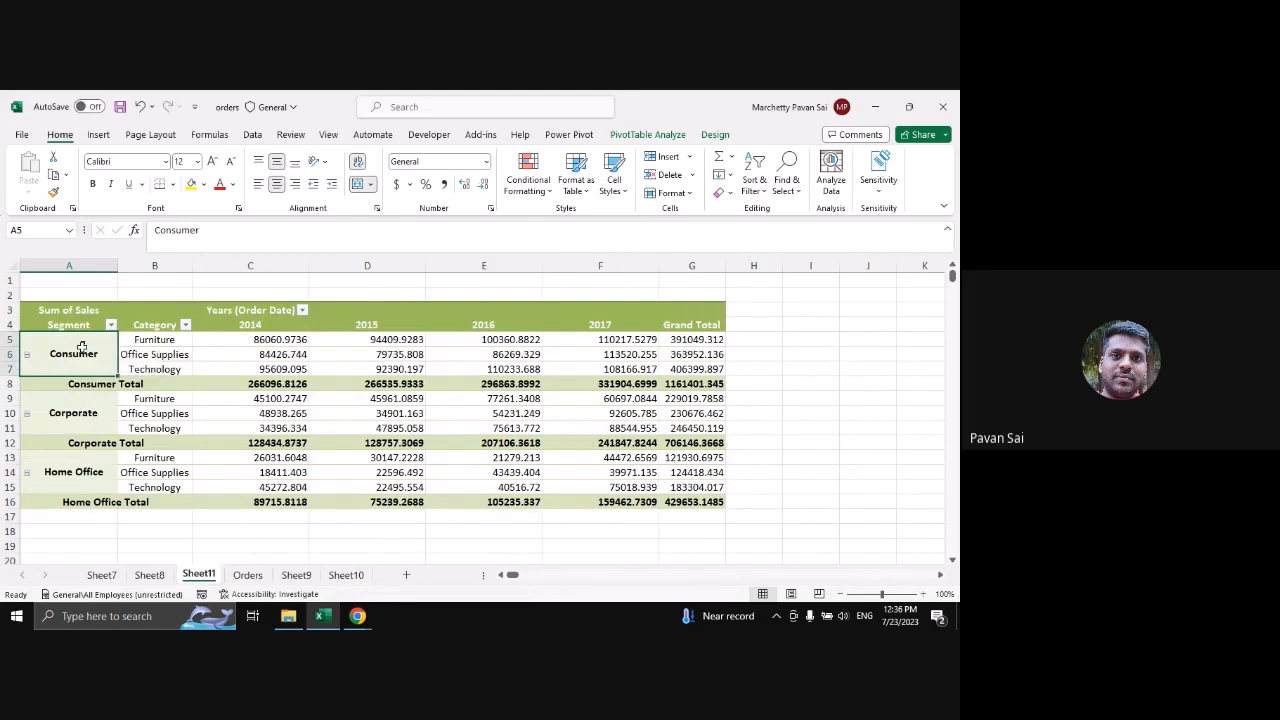
{"action": "double_click", "coordinate": [69, 346]}
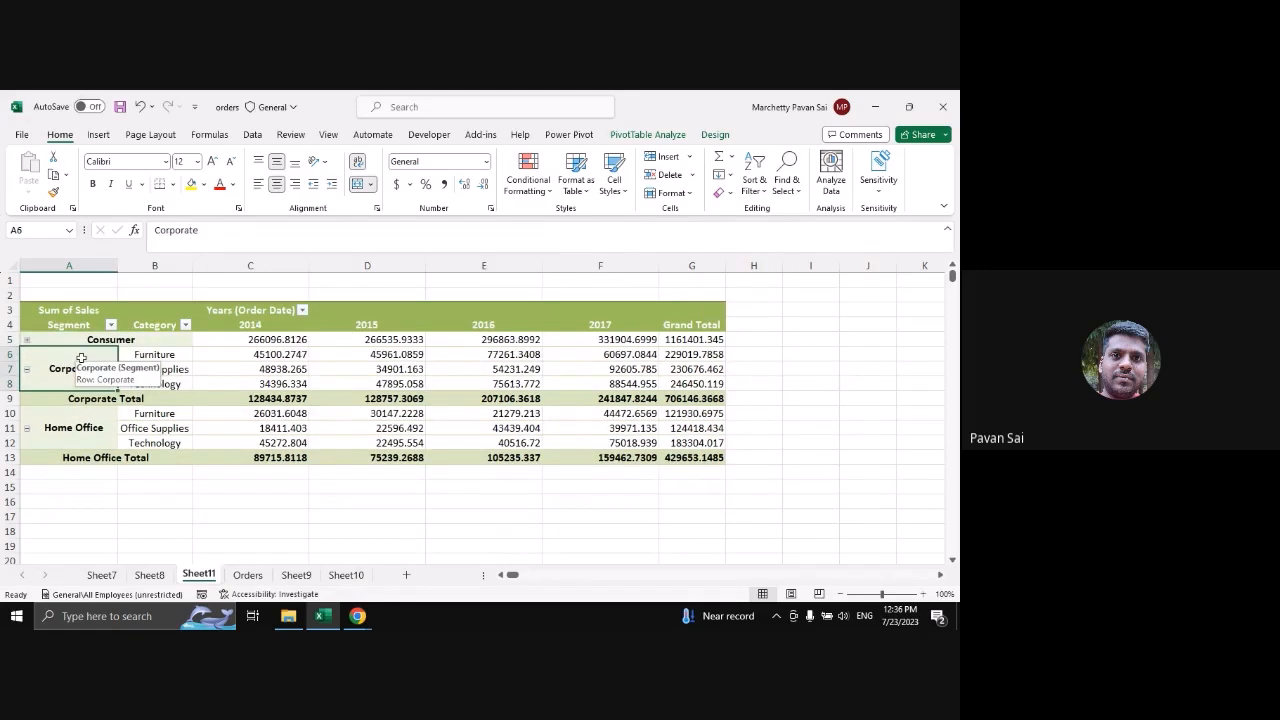
{"action": "double_click", "coordinate": [72, 345]}
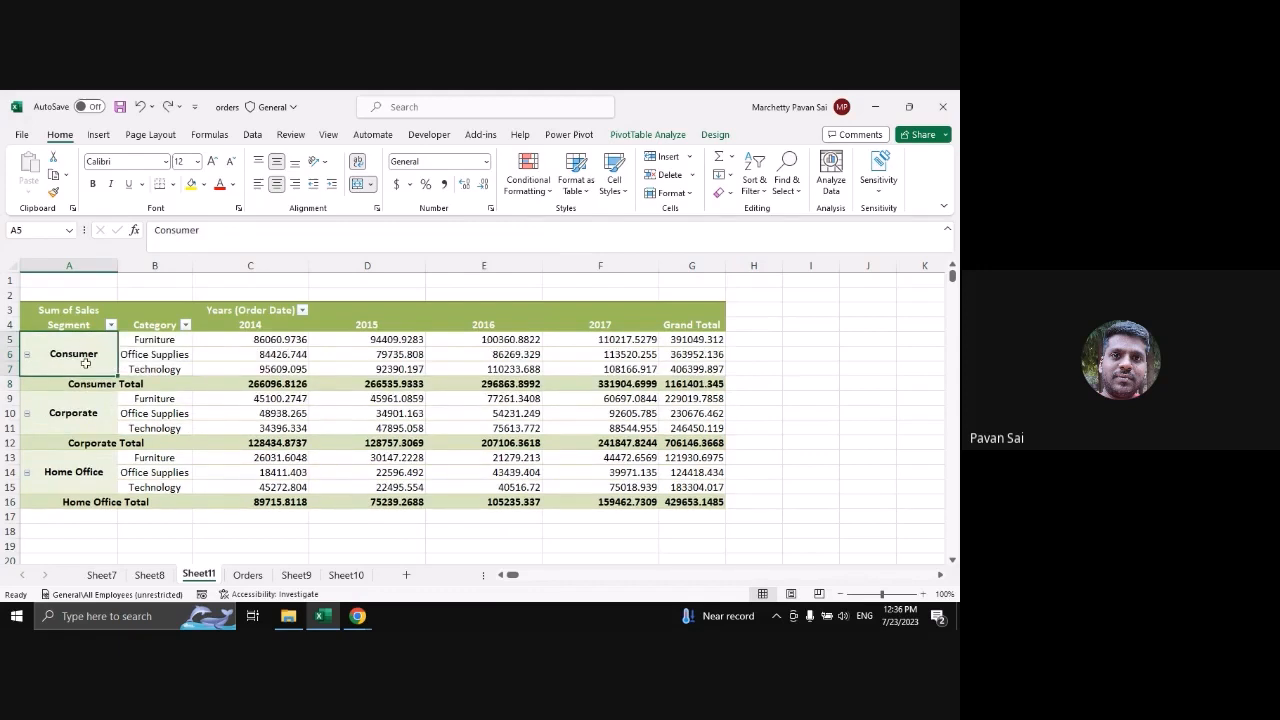
{"action": "right_click", "coordinate": [86, 363]}
{"action": "left_click", "coordinate": [150, 566]}
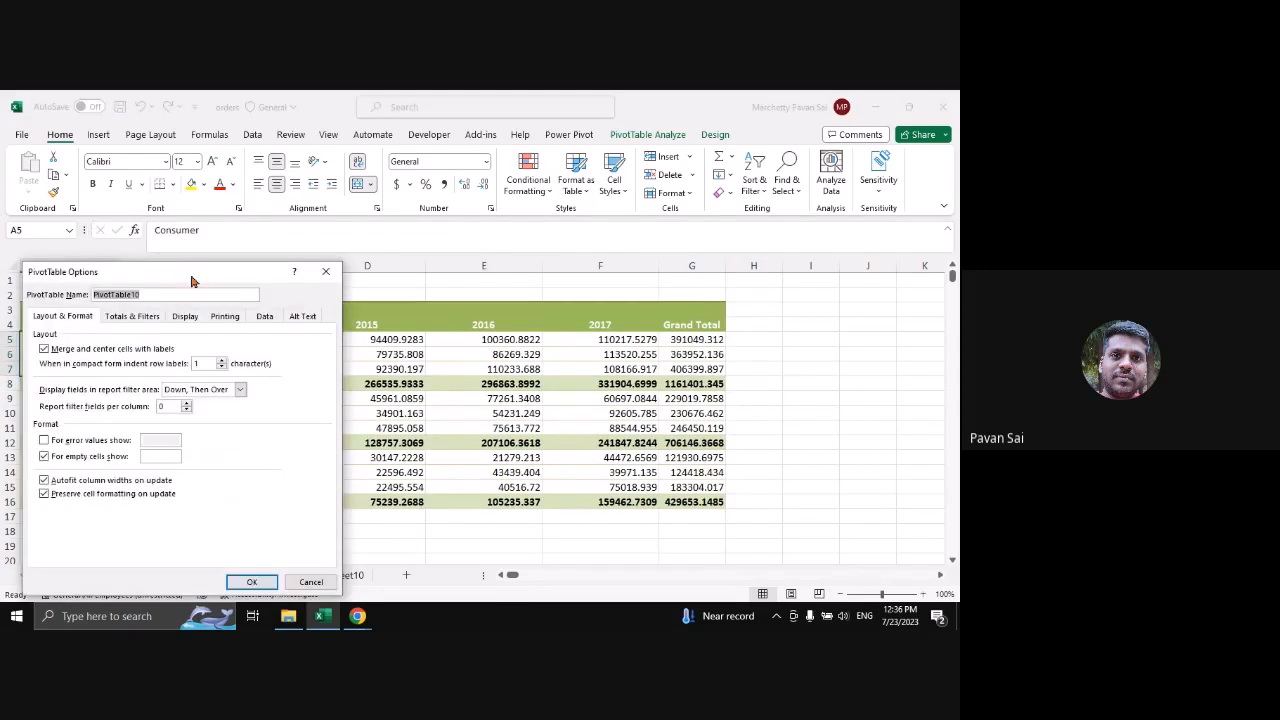
{"action": "left_click_drag", "start_coordinate": [193, 281], "coordinate": [405, 240]}
{"action": "left_click", "coordinate": [257, 307]}
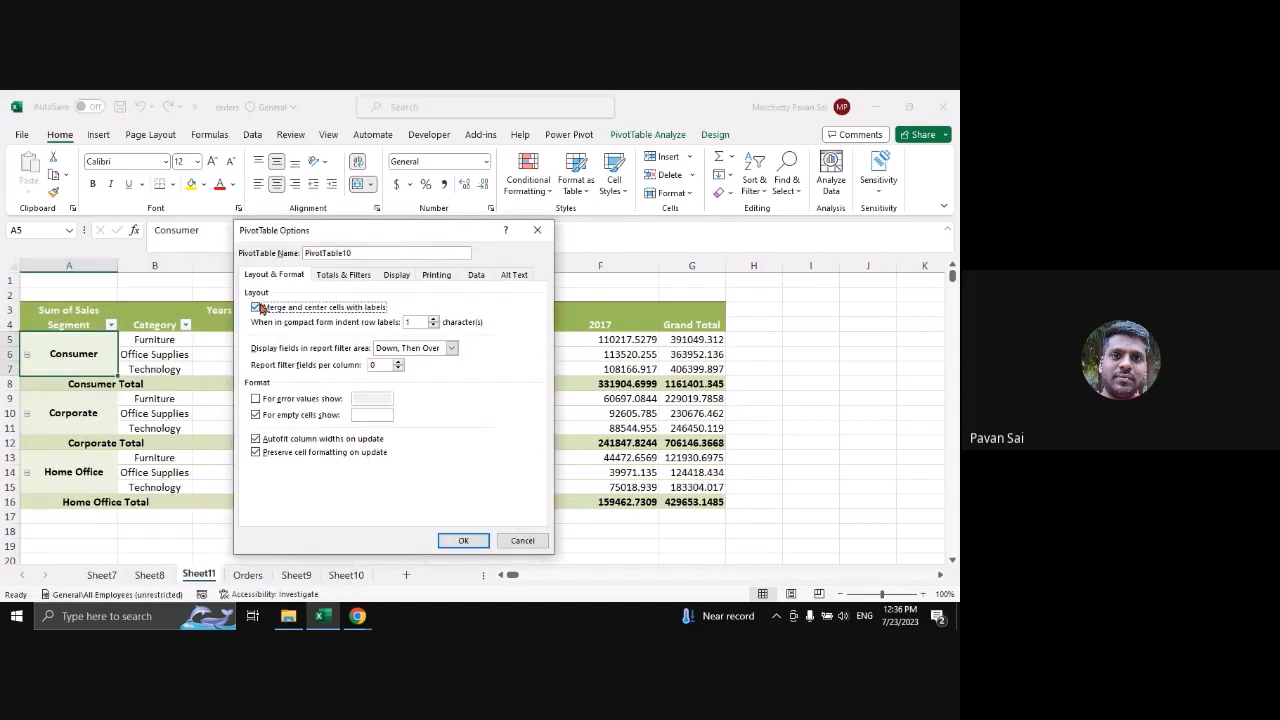
{"action": "left_click", "coordinate": [257, 307]}
{"action": "left_click", "coordinate": [418, 350]}
{"action": "left_click", "coordinate": [428, 349]}
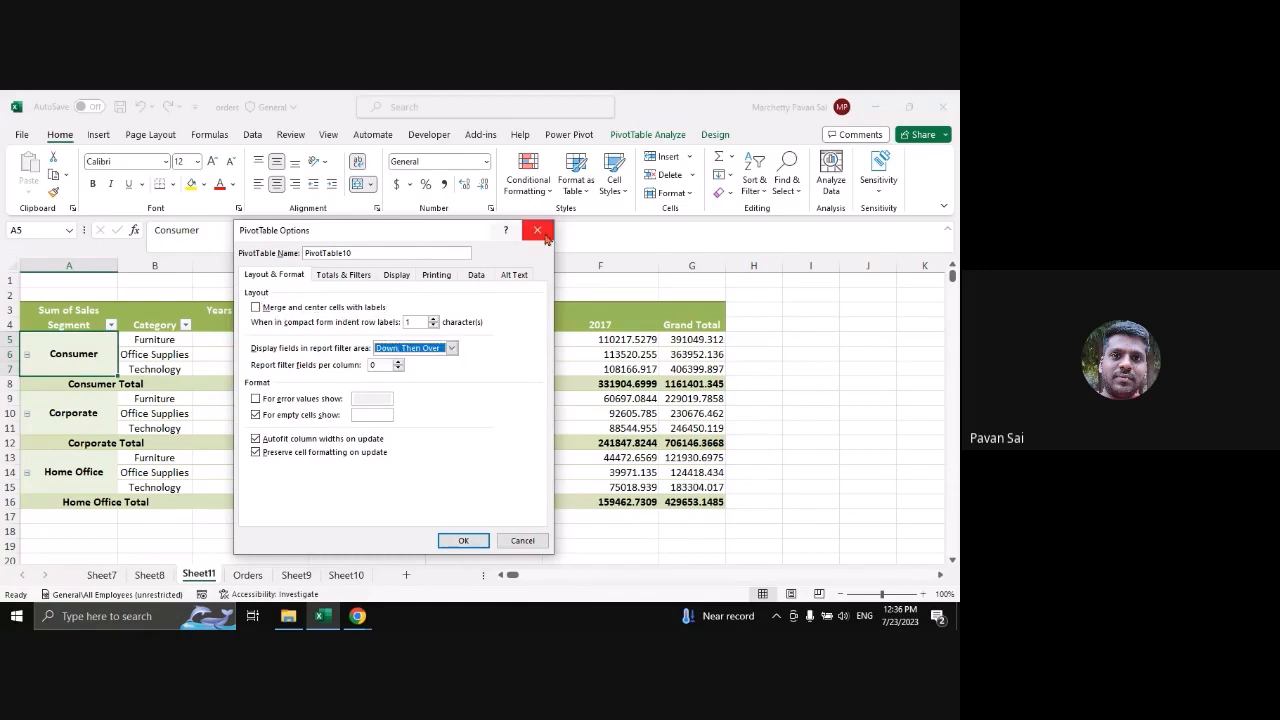
{"action": "left_click", "coordinate": [538, 231]}
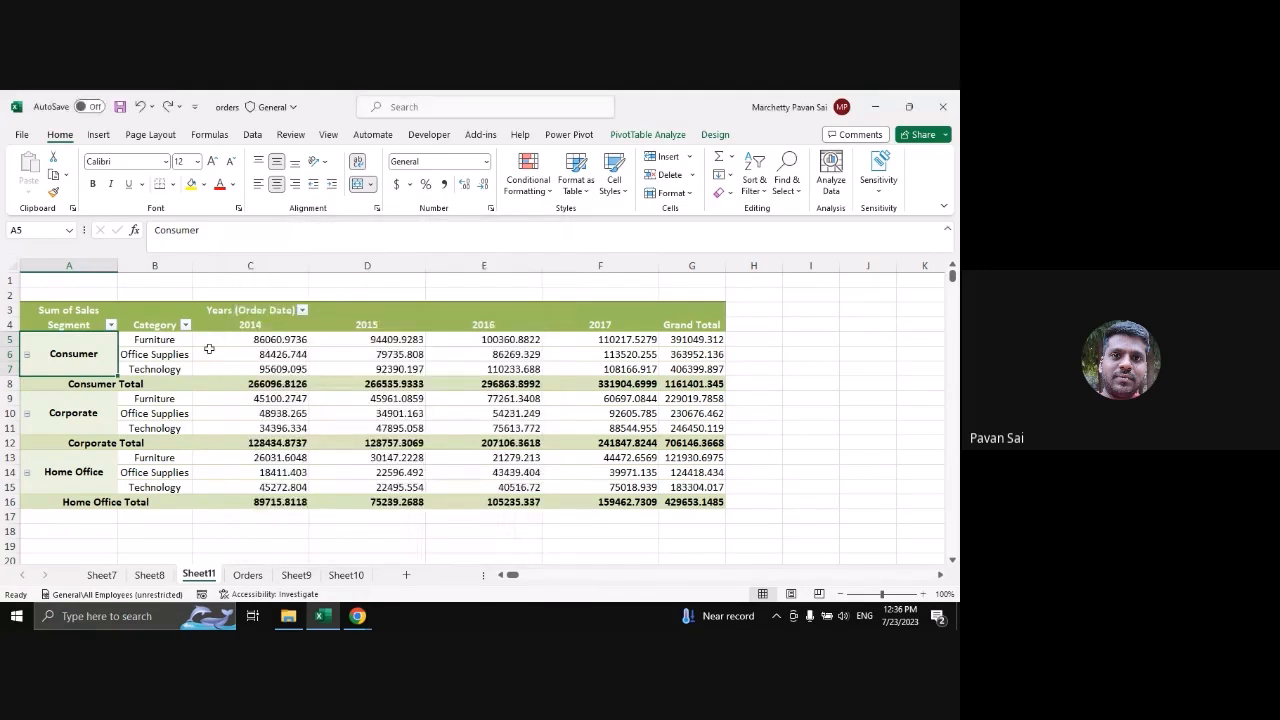
Show the PivotTable field list, add Ship Mode, Customer Name, Region and Sub-Category as report filters, and close the list
{"action": "left_click", "coordinate": [209, 349]}
{"action": "left_click", "coordinate": [651, 137]}
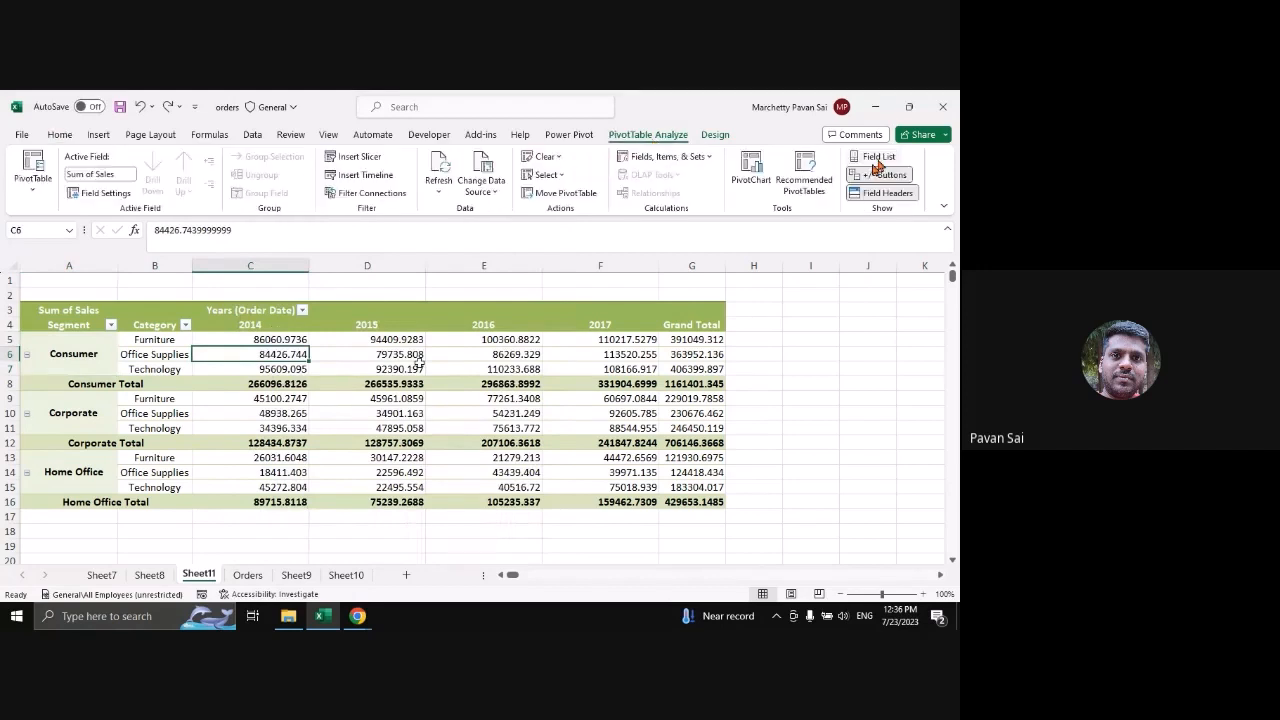
{"action": "left_click", "coordinate": [877, 160]}
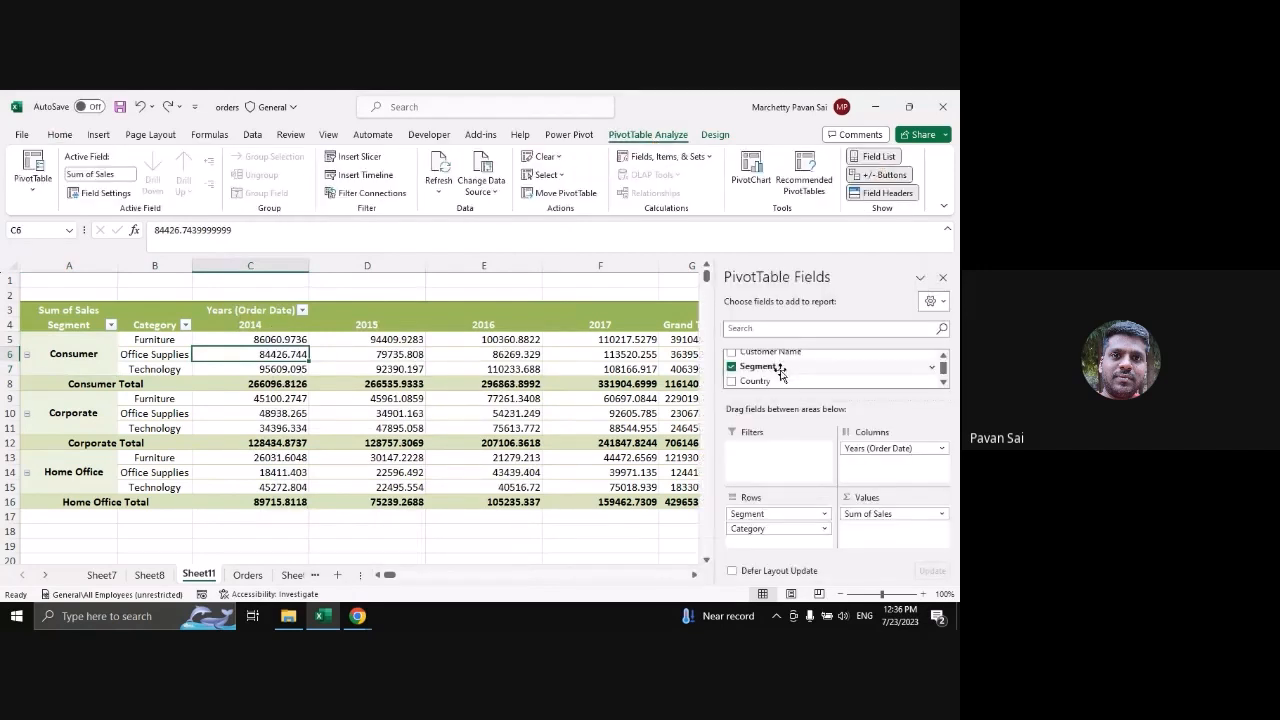
{"action": "left_click_drag", "start_coordinate": [782, 372], "coordinate": [790, 453]}
{"action": "left_click_drag", "start_coordinate": [793, 372], "coordinate": [776, 468]}
{"action": "left_click_drag", "start_coordinate": [785, 352], "coordinate": [792, 452]}
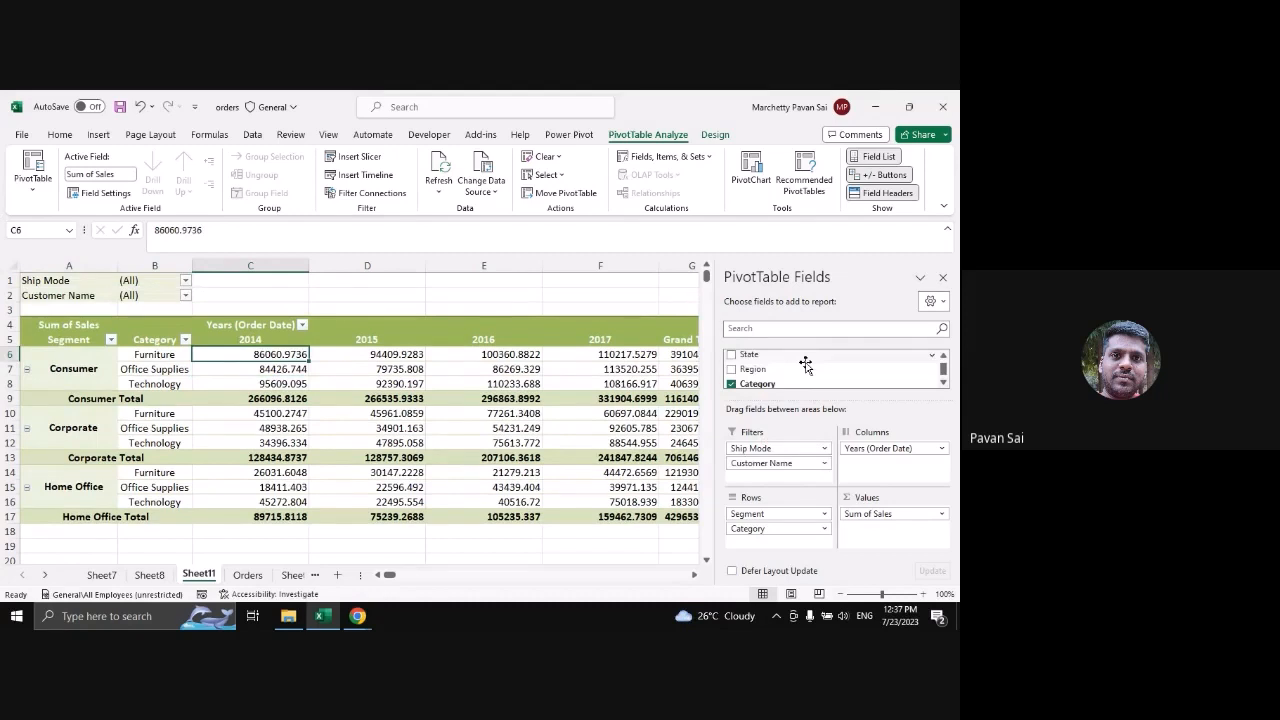
{"action": "left_click_drag", "start_coordinate": [805, 363], "coordinate": [778, 484]}
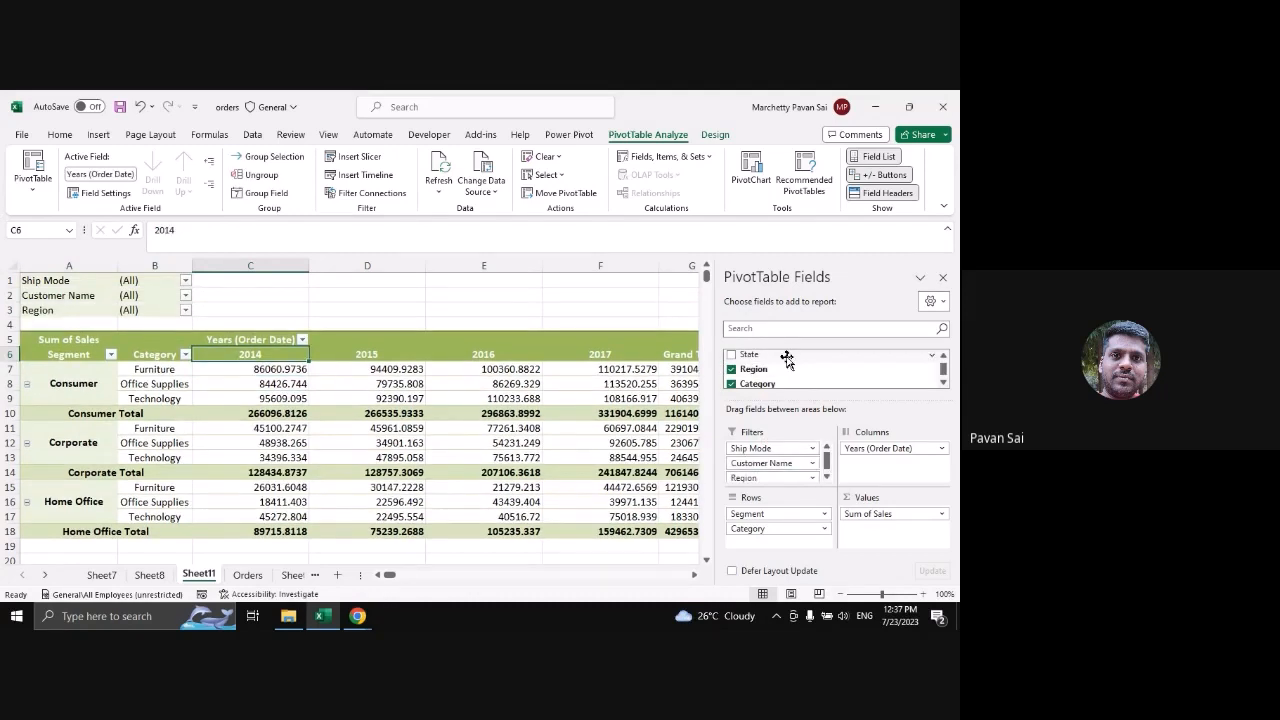
{"action": "left_click", "coordinate": [781, 476]}
{"action": "scroll", "coordinate": [804, 462], "scroll_direction": "up", "scroll_amount": 1}
{"action": "left_click_drag", "start_coordinate": [792, 357], "coordinate": [788, 472]}
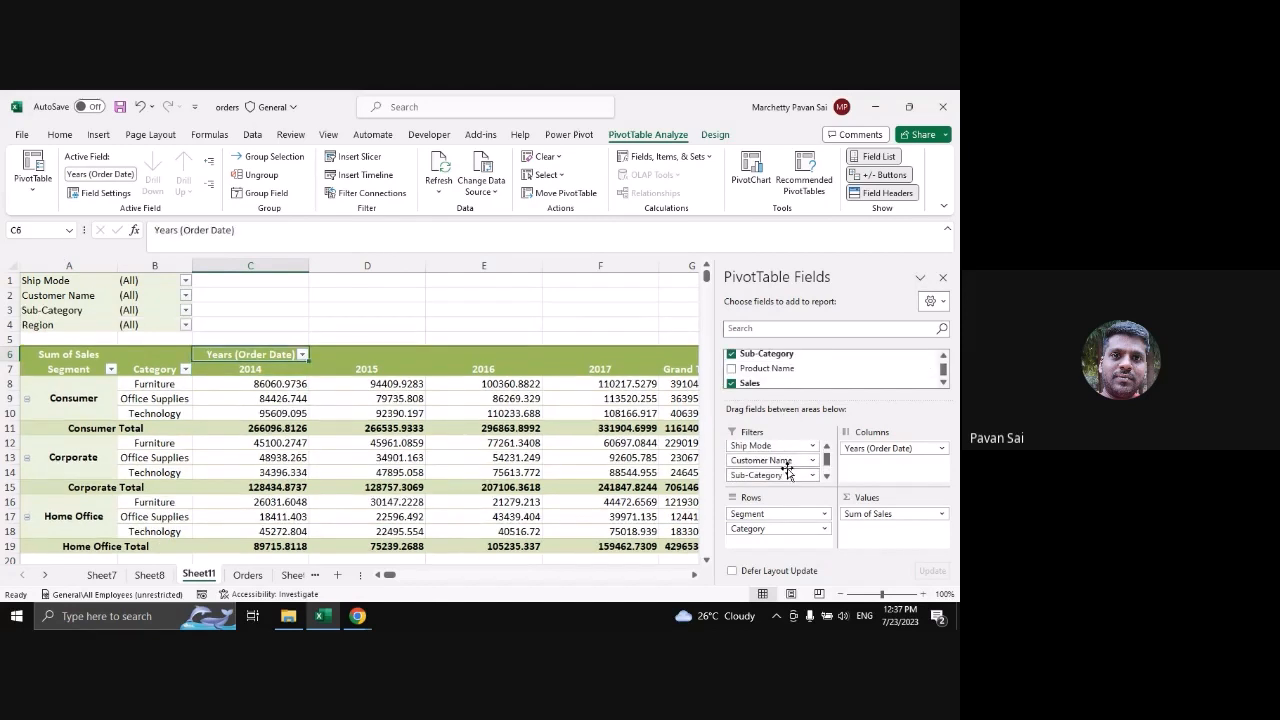
{"action": "left_click", "coordinate": [942, 277]}
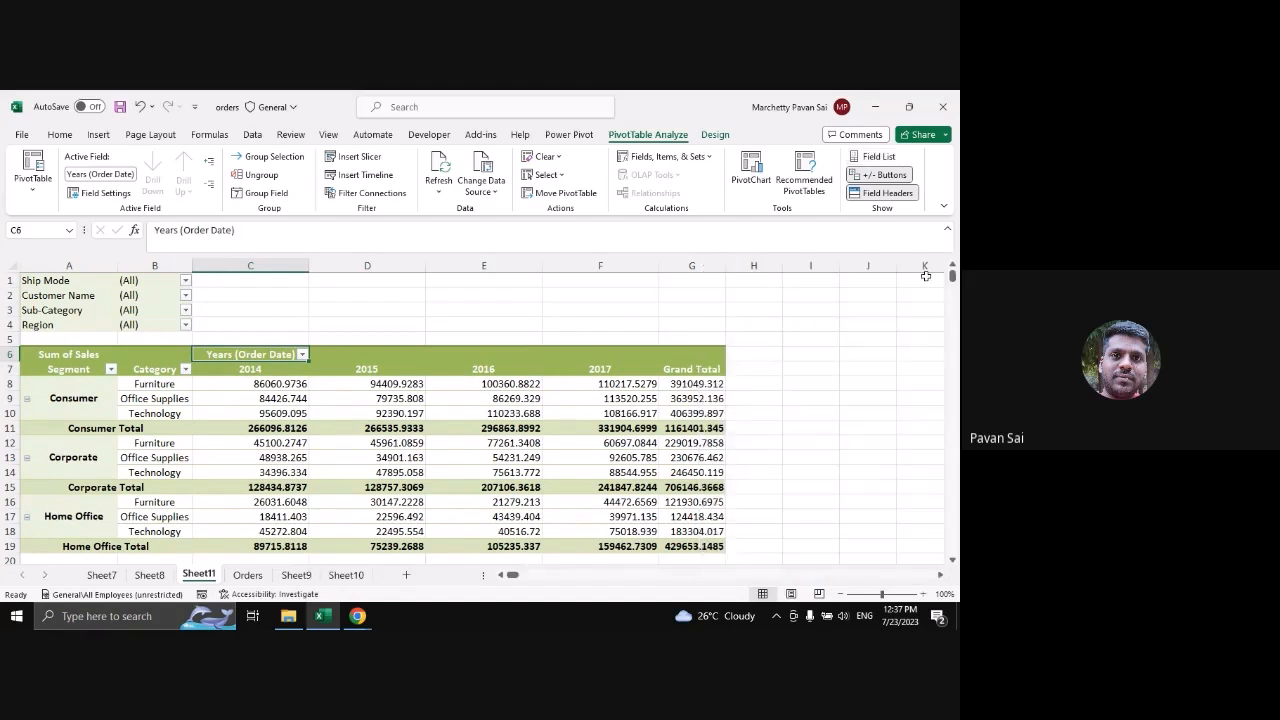
Examine the items available in the Customer Name and Ship Mode report filters
{"action": "left_click", "coordinate": [162, 290]}
{"action": "left_click", "coordinate": [185, 296]}
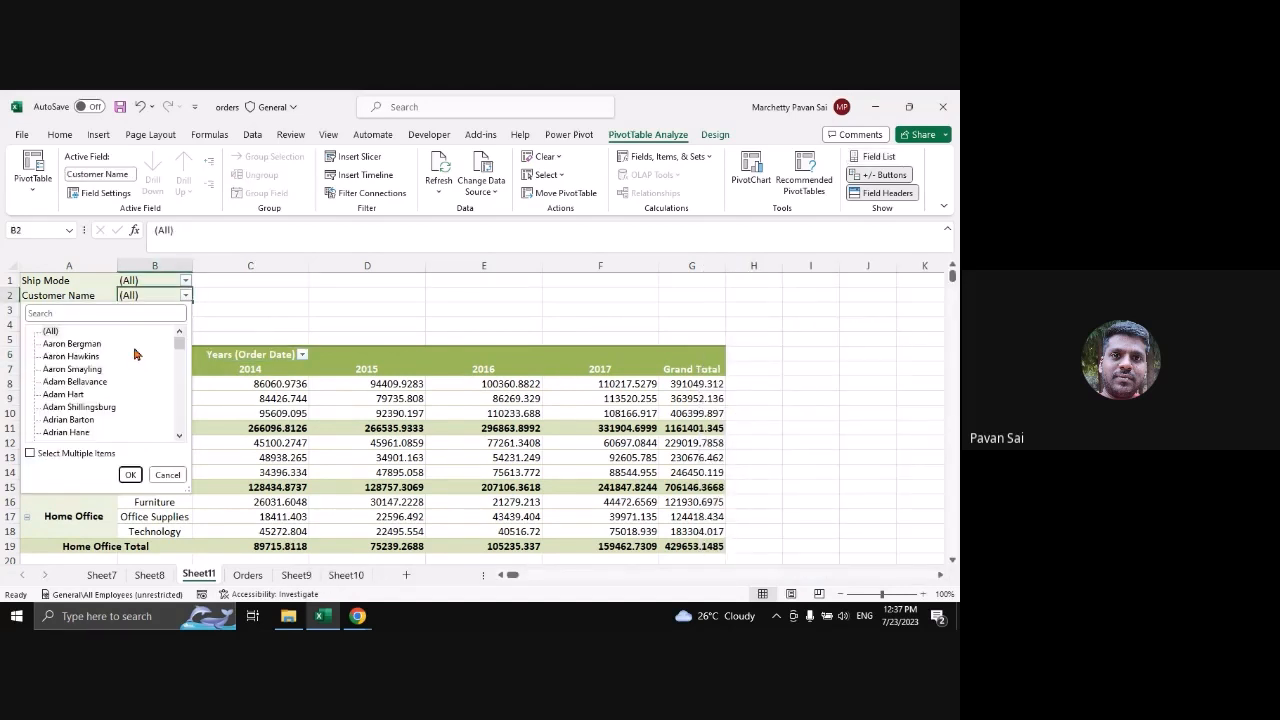
{"action": "left_click", "coordinate": [187, 288]}
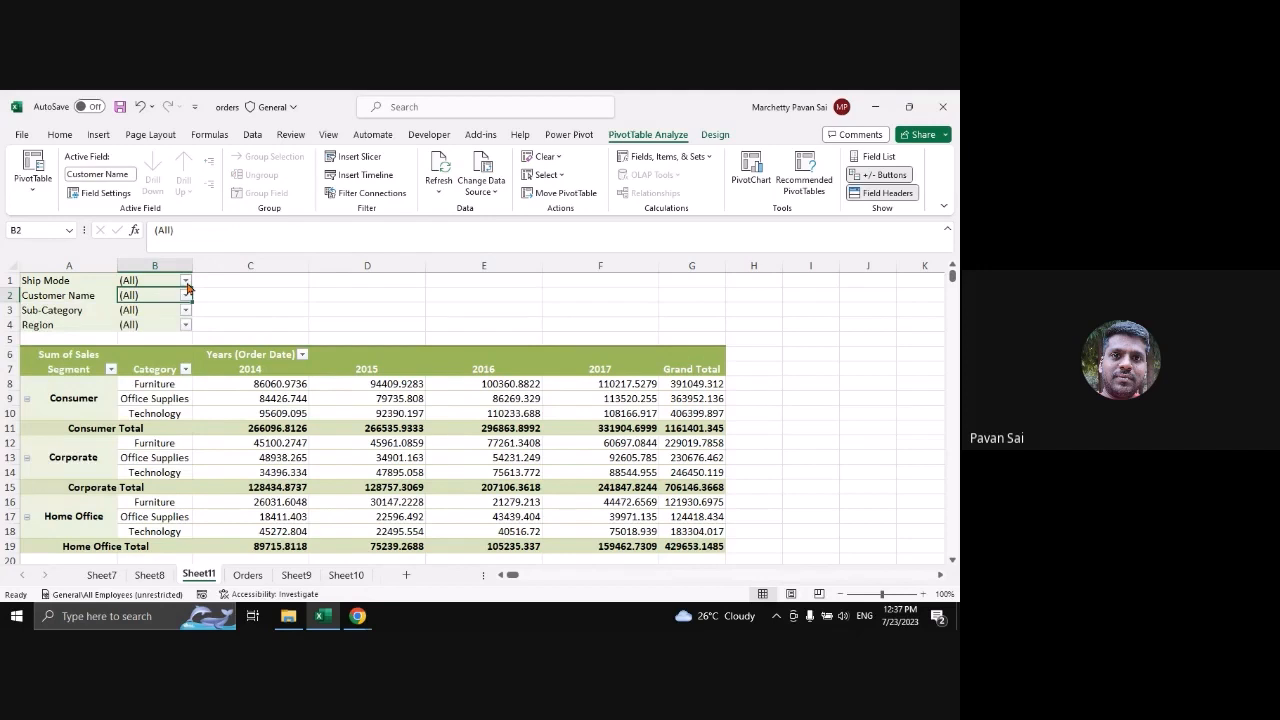
{"action": "left_click", "coordinate": [185, 281]}
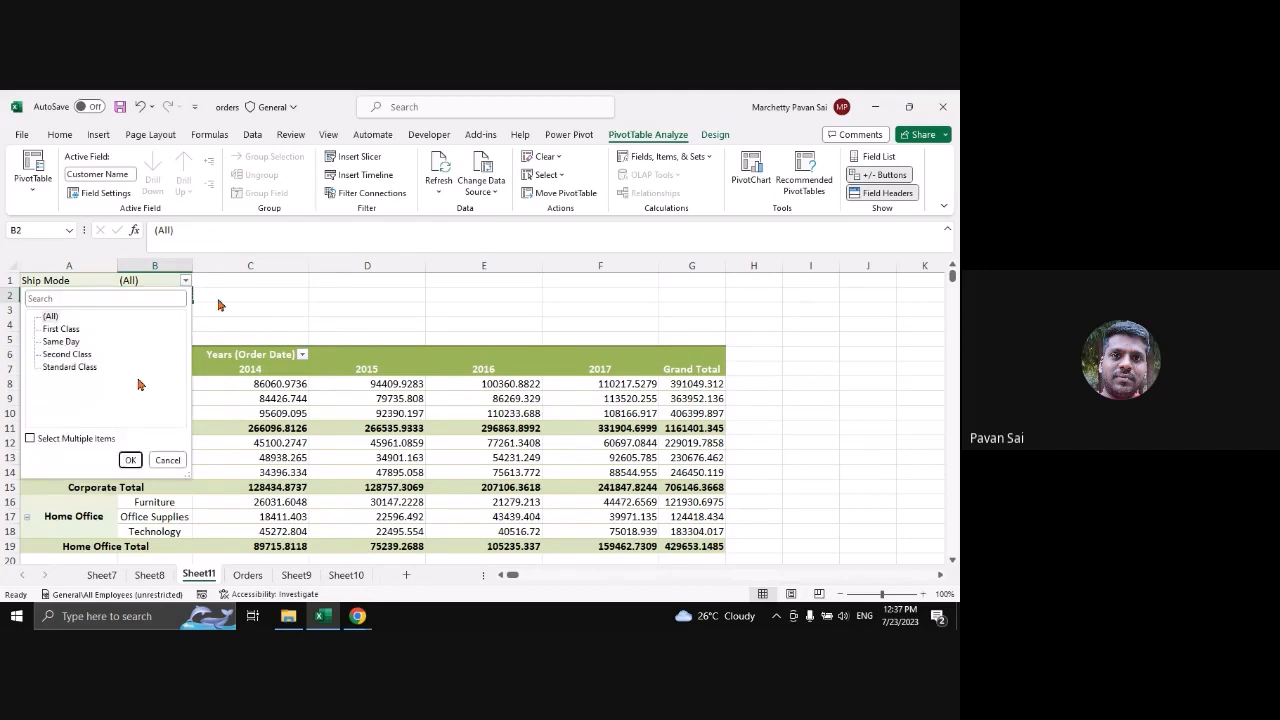
{"action": "left_click", "coordinate": [234, 411]}
Arrange the pivot table's report filter fields as Over, Then Down with 2 fields per row
{"action": "right_click", "coordinate": [97, 412]}
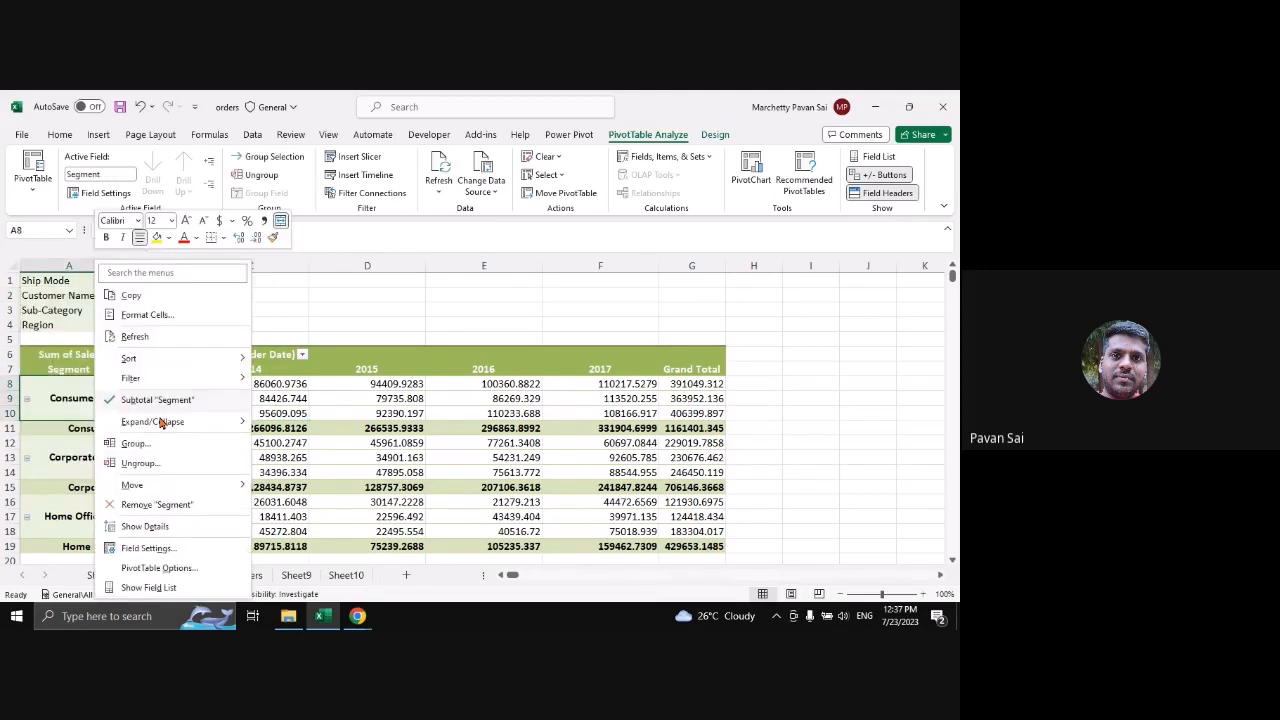
{"action": "left_click", "coordinate": [183, 567]}
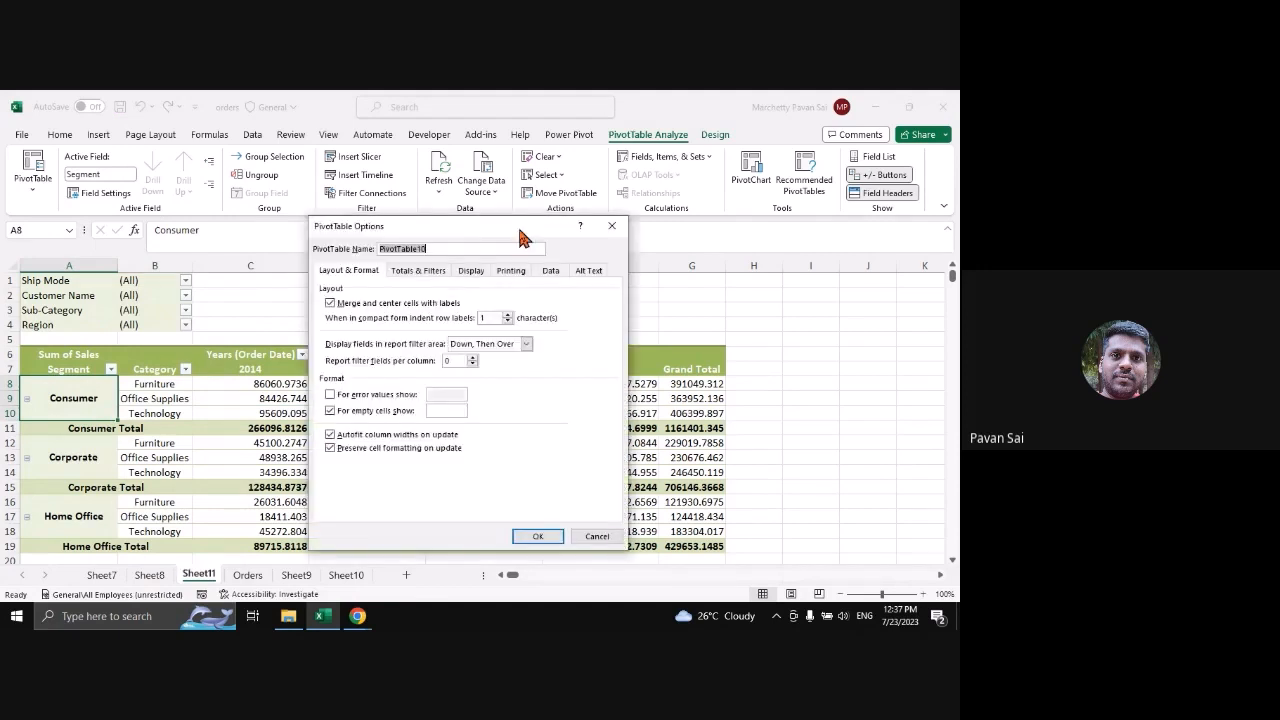
{"action": "left_click", "coordinate": [483, 346]}
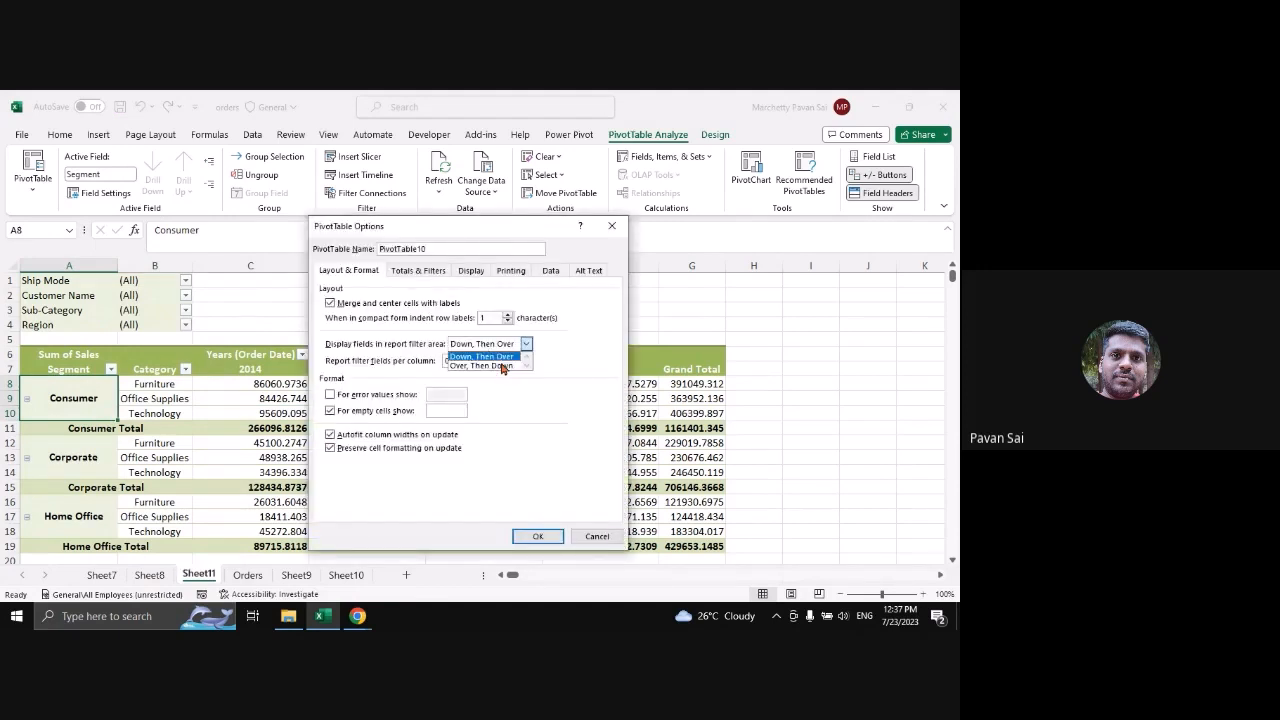
{"action": "left_click", "coordinate": [489, 366]}
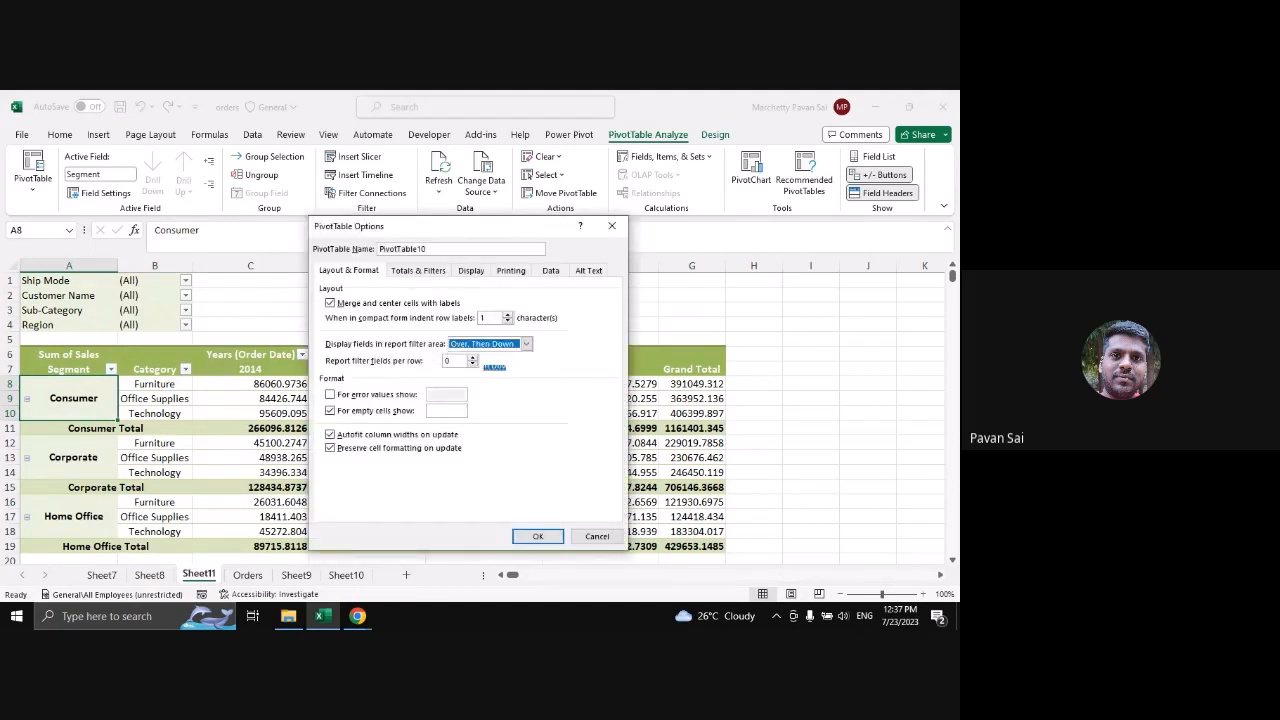
{"action": "left_click", "coordinate": [456, 362]}
{"action": "double_click", "coordinate": [456, 362]}
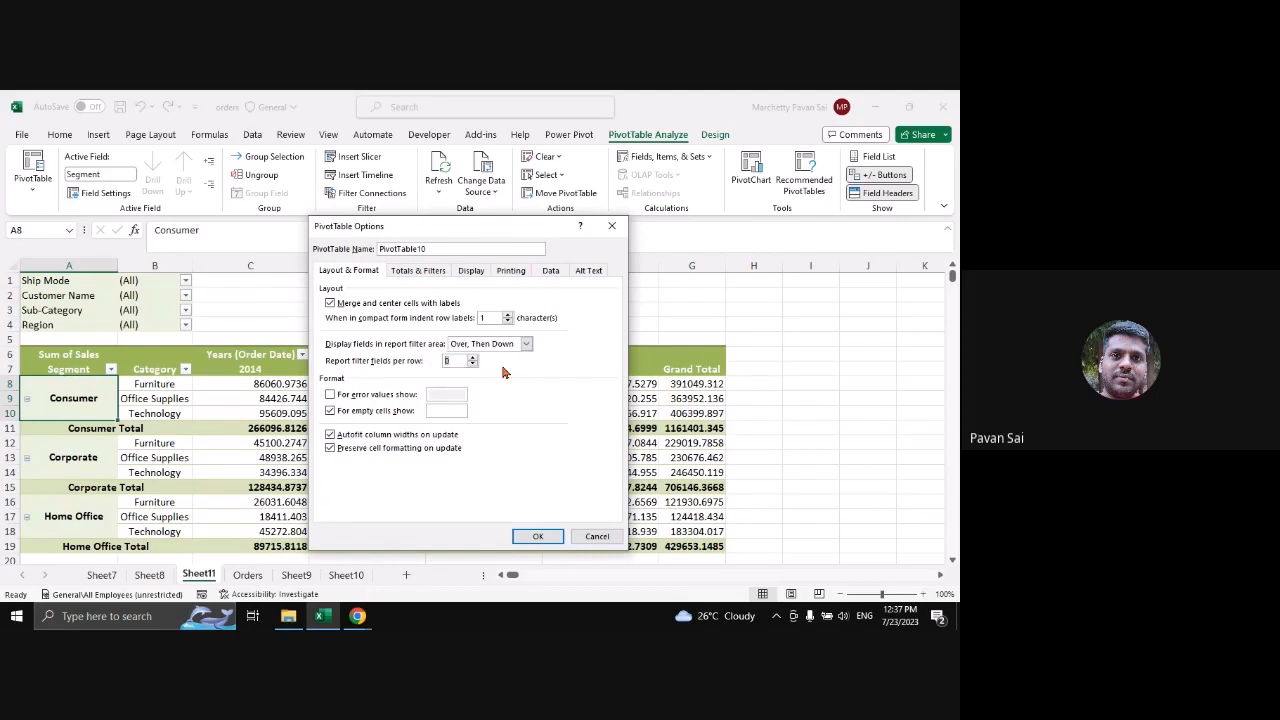
{"action": "type", "text": "2"}
{"action": "left_click", "coordinate": [526, 538]}
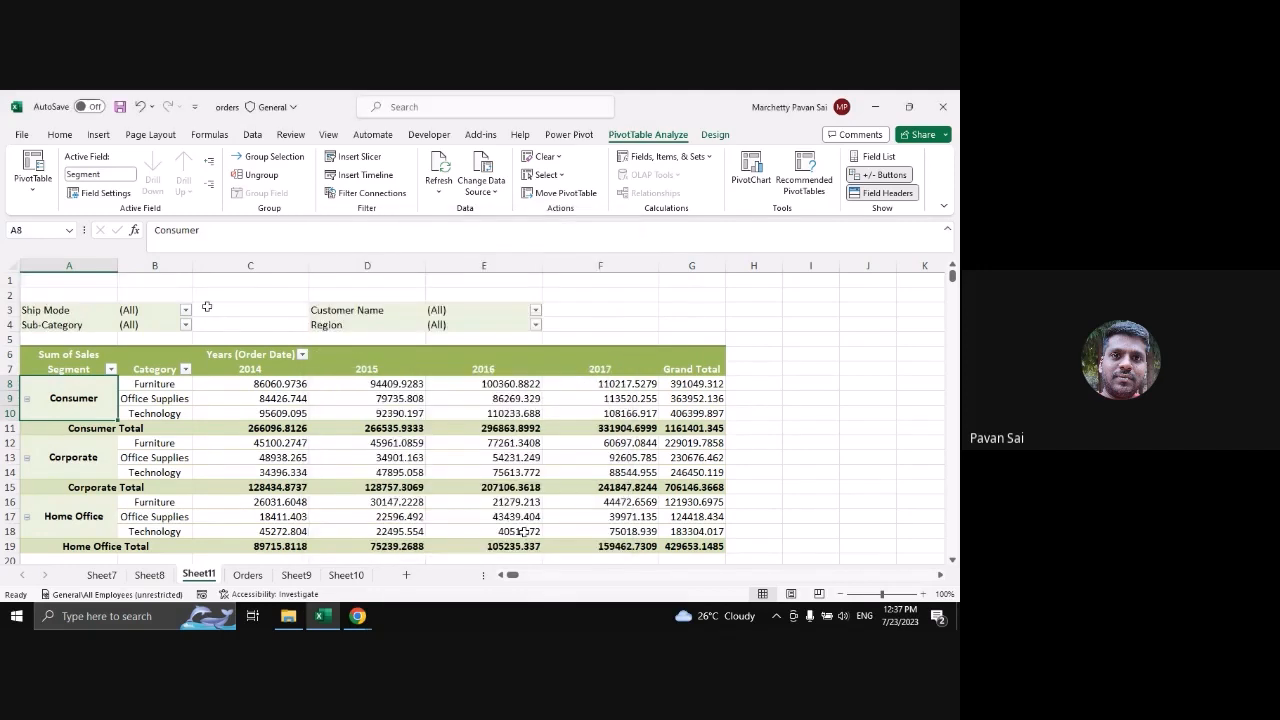
{"action": "left_click_drag", "start_coordinate": [45, 310], "coordinate": [458, 325]}
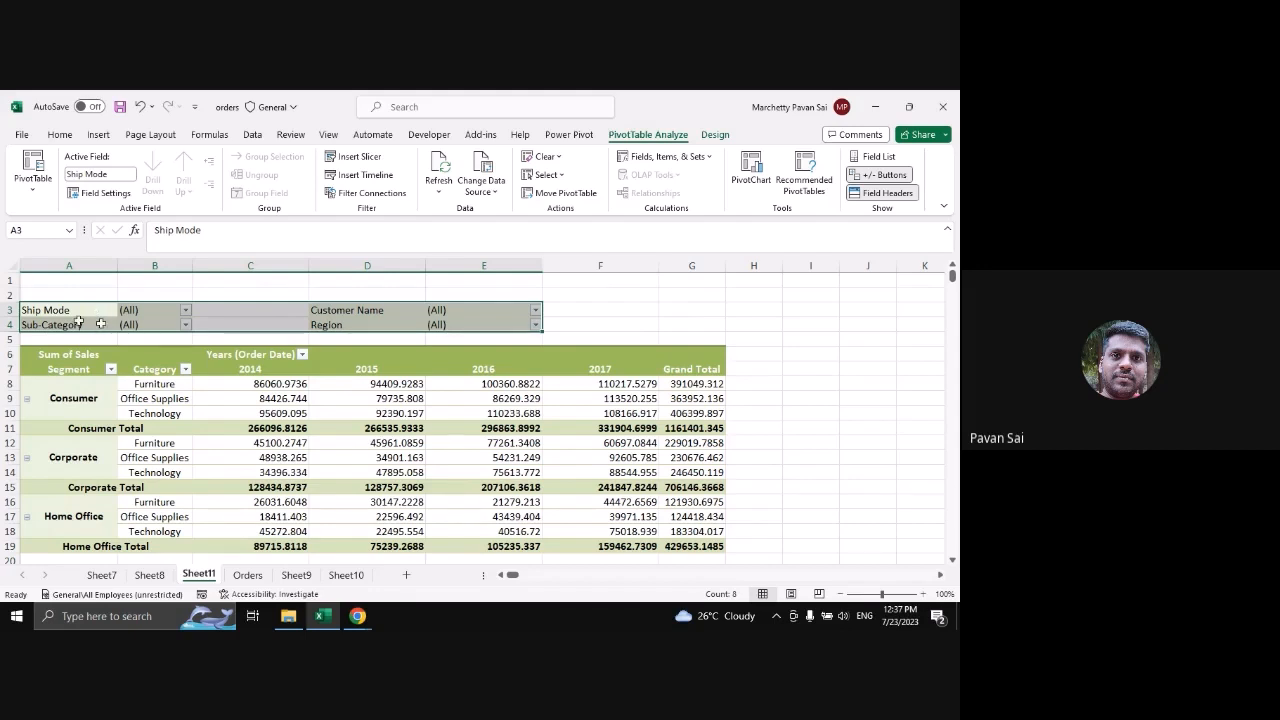
{"action": "right_click", "coordinate": [90, 430]}
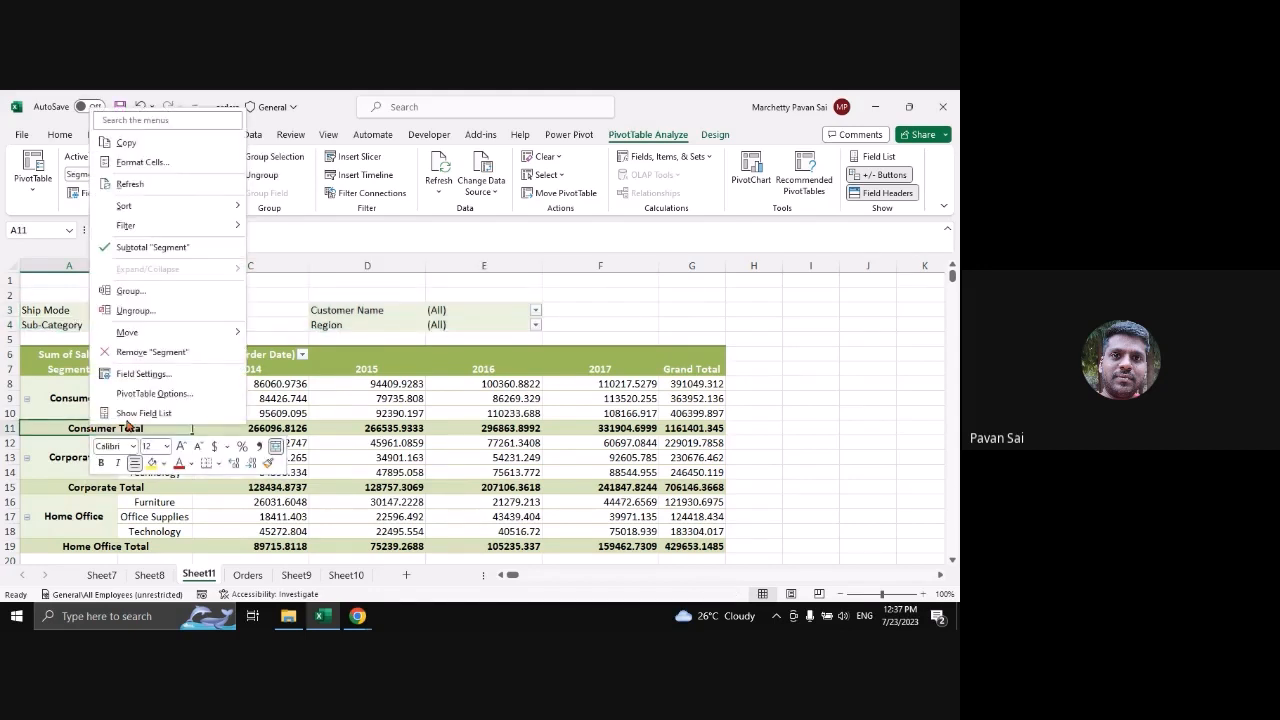
{"action": "left_click", "coordinate": [131, 395]}
{"action": "left_click_drag", "start_coordinate": [154, 236], "coordinate": [548, 196]}
{"action": "left_click", "coordinate": [720, 194]}
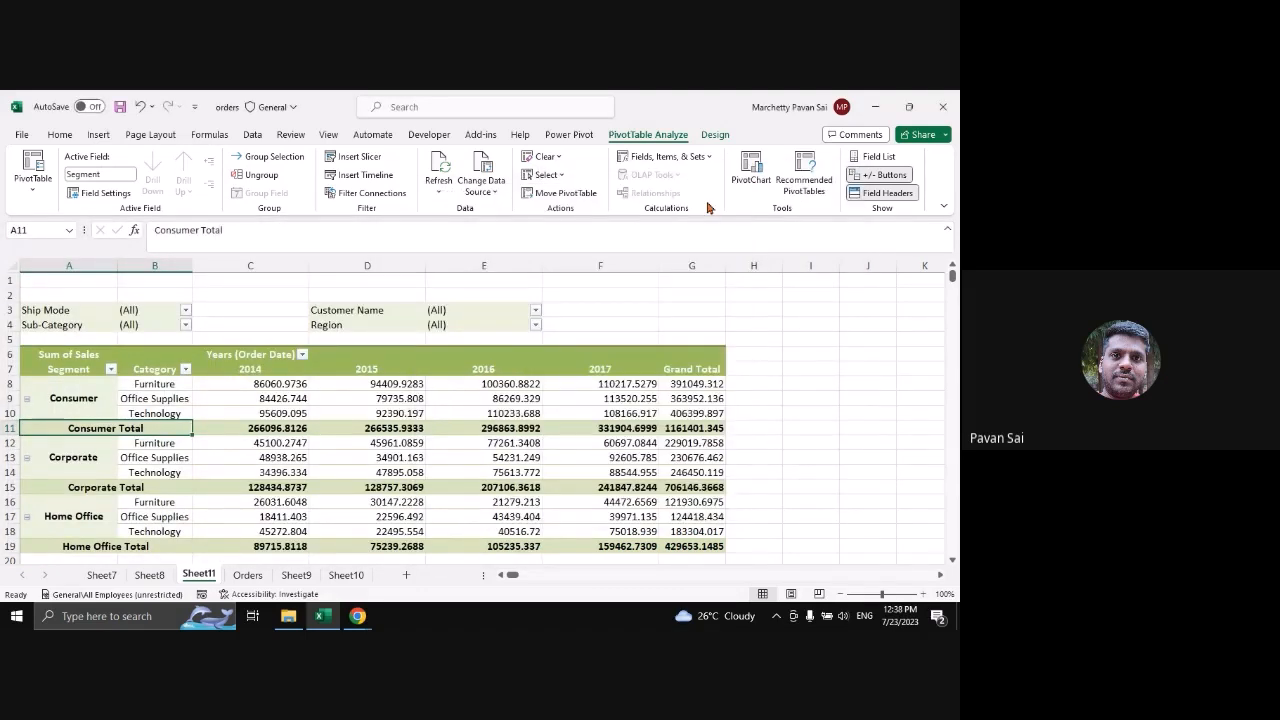
Try to edit the 2014 Consumer Furniture sales value in cell C8 of the pivot table on Sheet11
{"action": "left_click", "coordinate": [367, 398]}
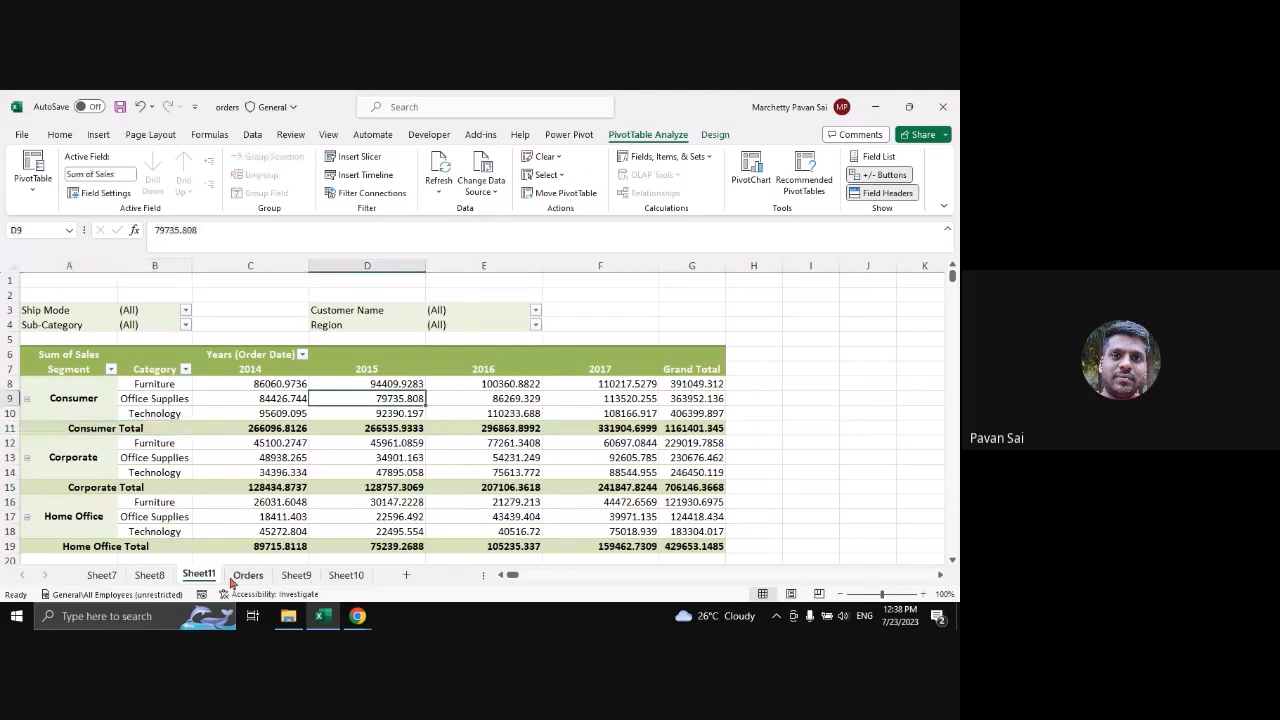
{"action": "left_click", "coordinate": [150, 575]}
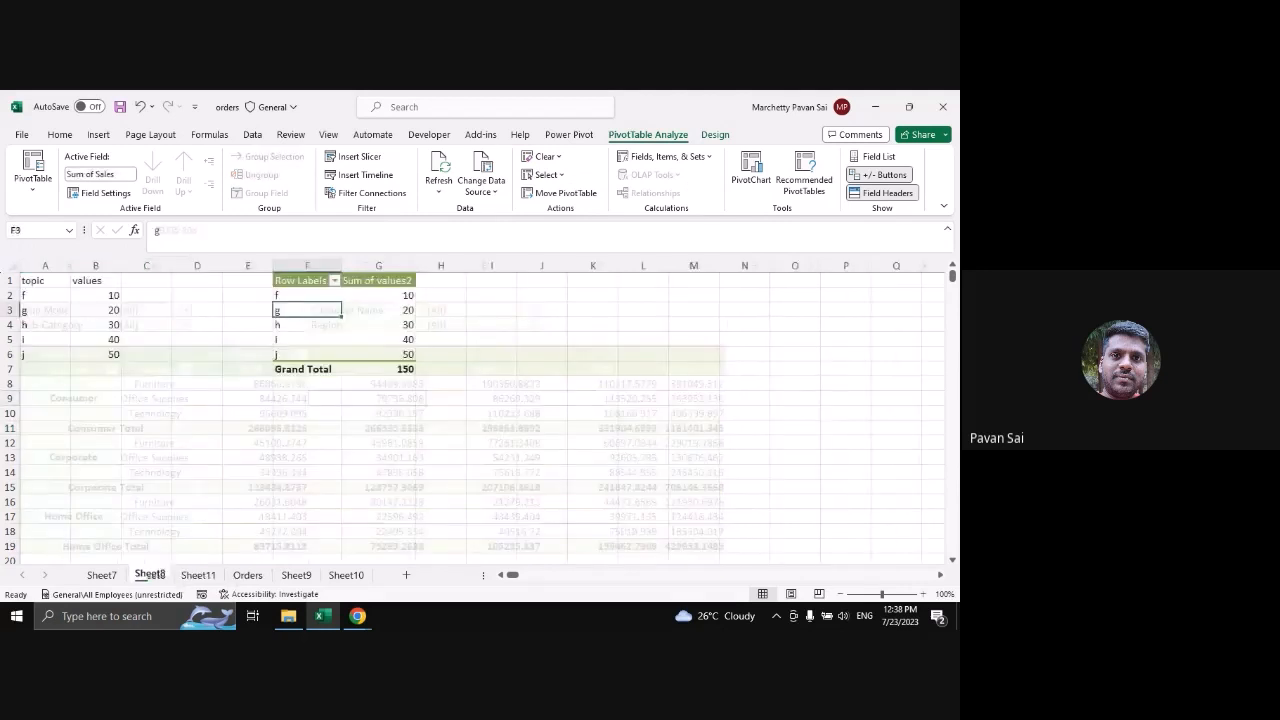
{"action": "left_click", "coordinate": [198, 575]}
{"action": "left_click", "coordinate": [262, 388]}
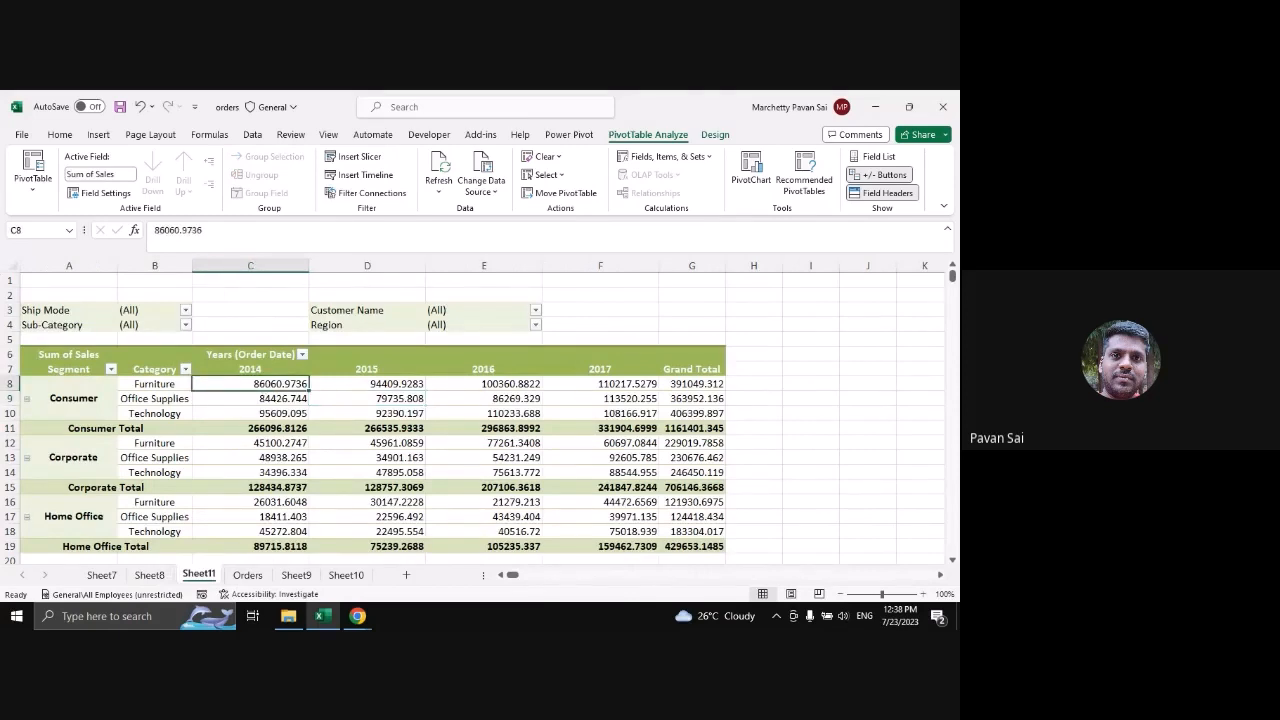
{"action": "left_click", "coordinate": [213, 236]}
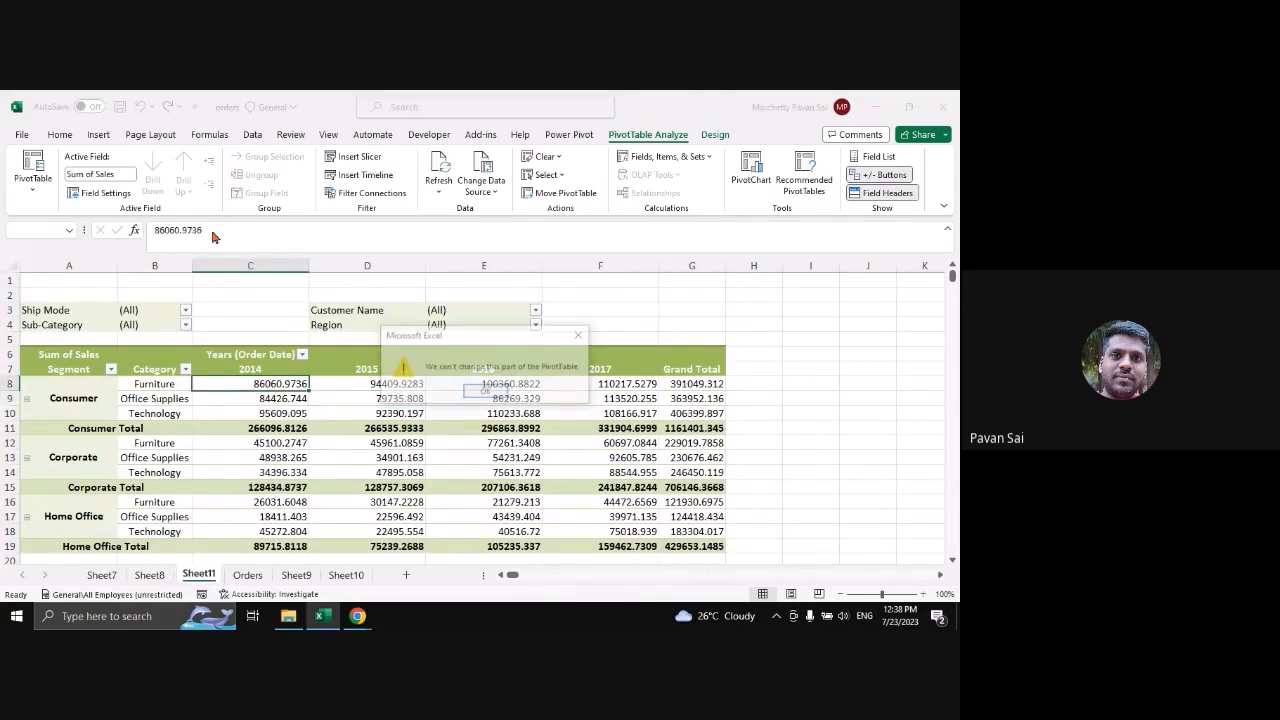
{"action": "left_click", "coordinate": [485, 392]}
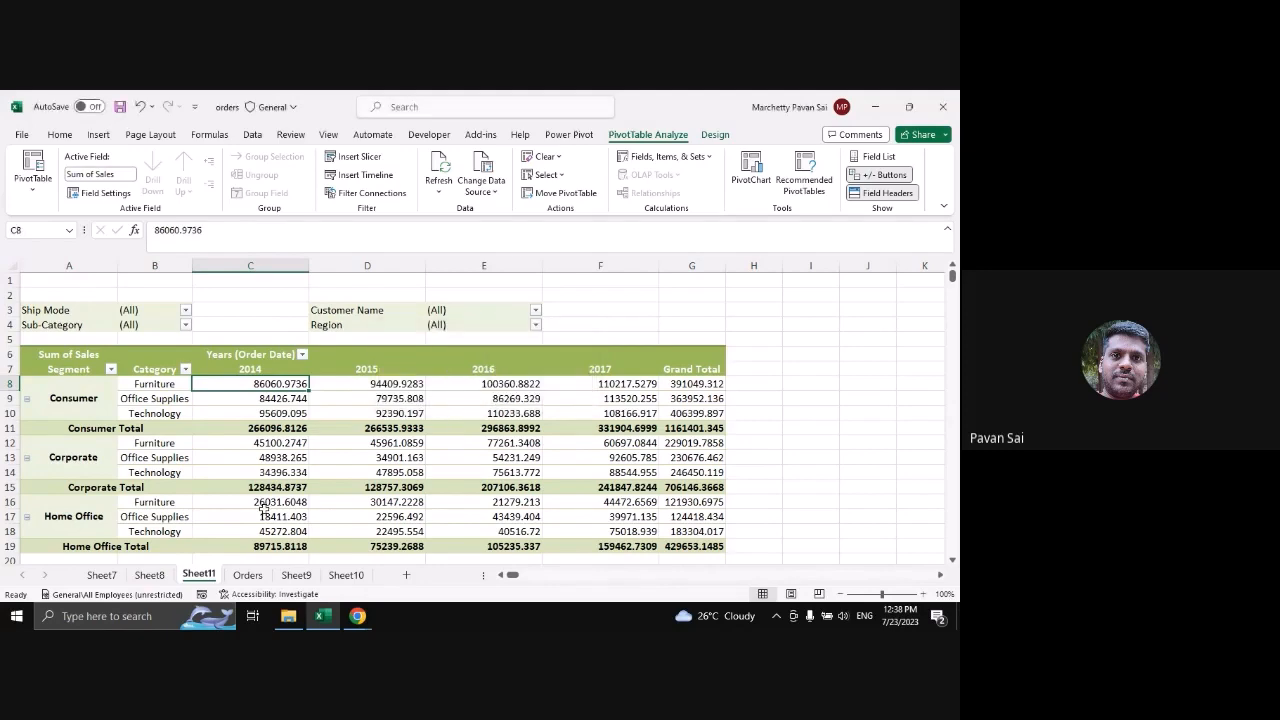
Enter the formula =1/0 in cell L2 of the Sales column on the Orders sheet
{"action": "left_click", "coordinate": [248, 575]}
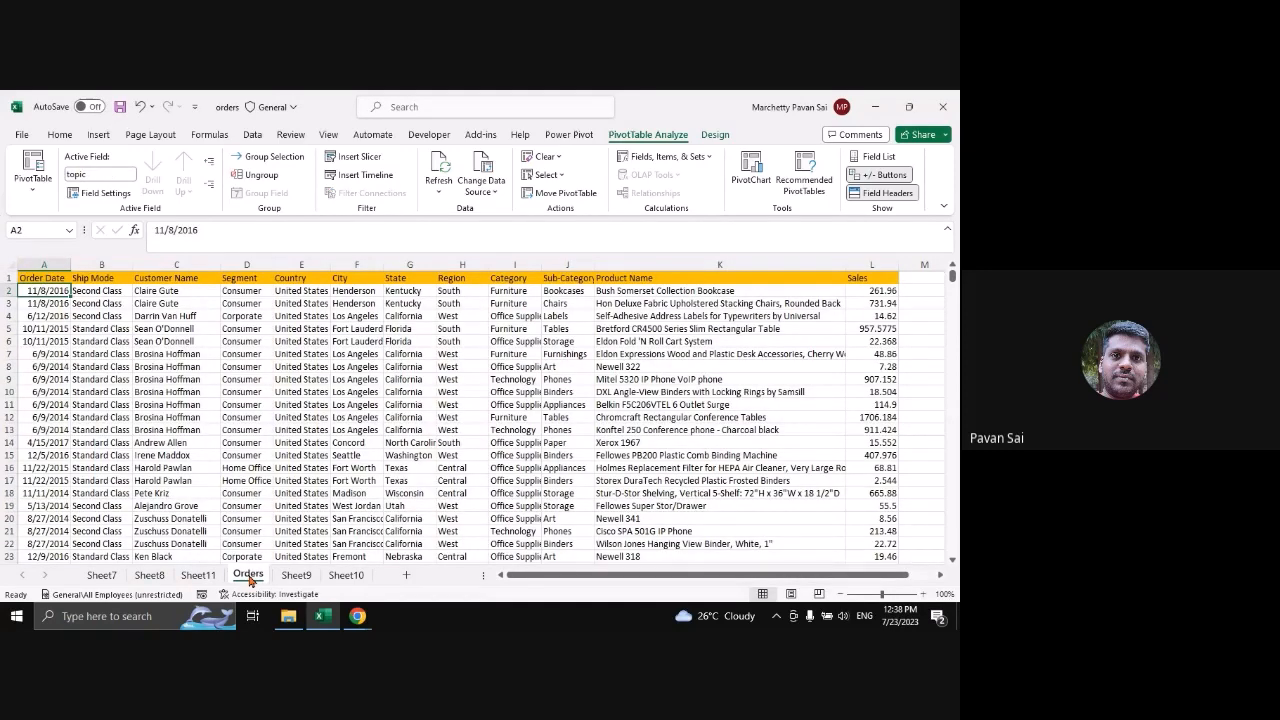
{"action": "left_click", "coordinate": [869, 290]}
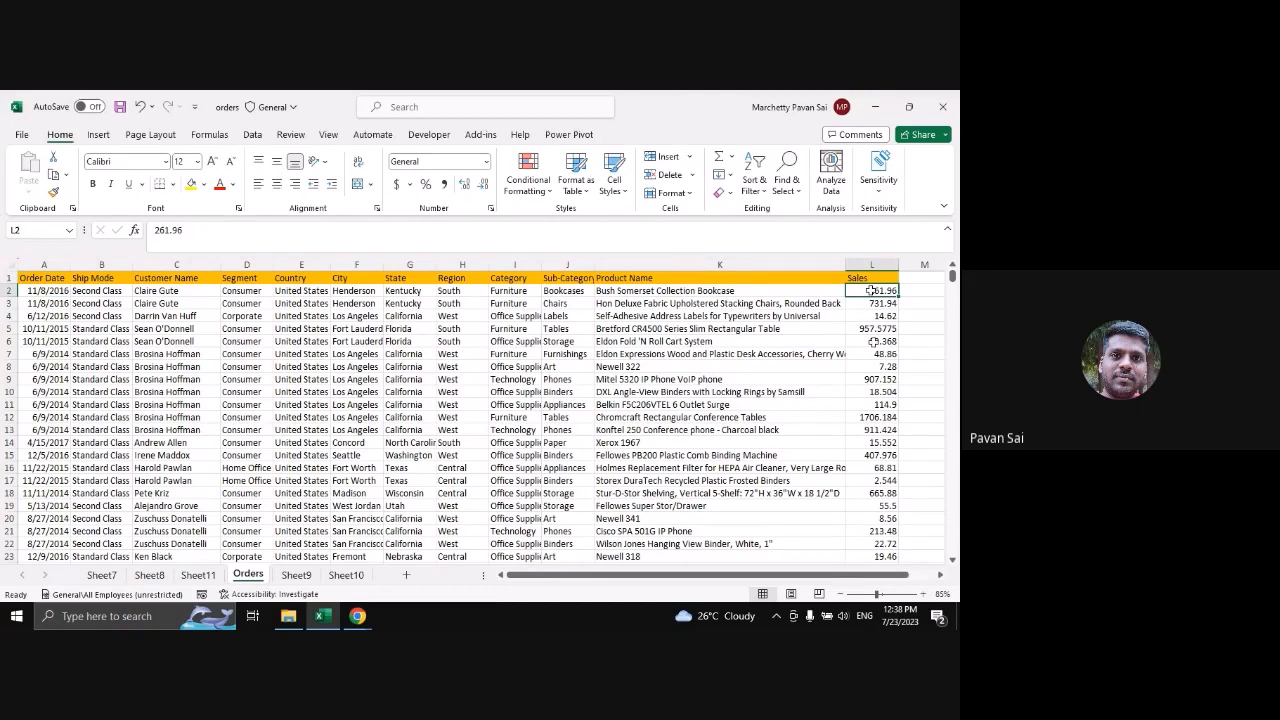
{"action": "type", "text": "=1"}
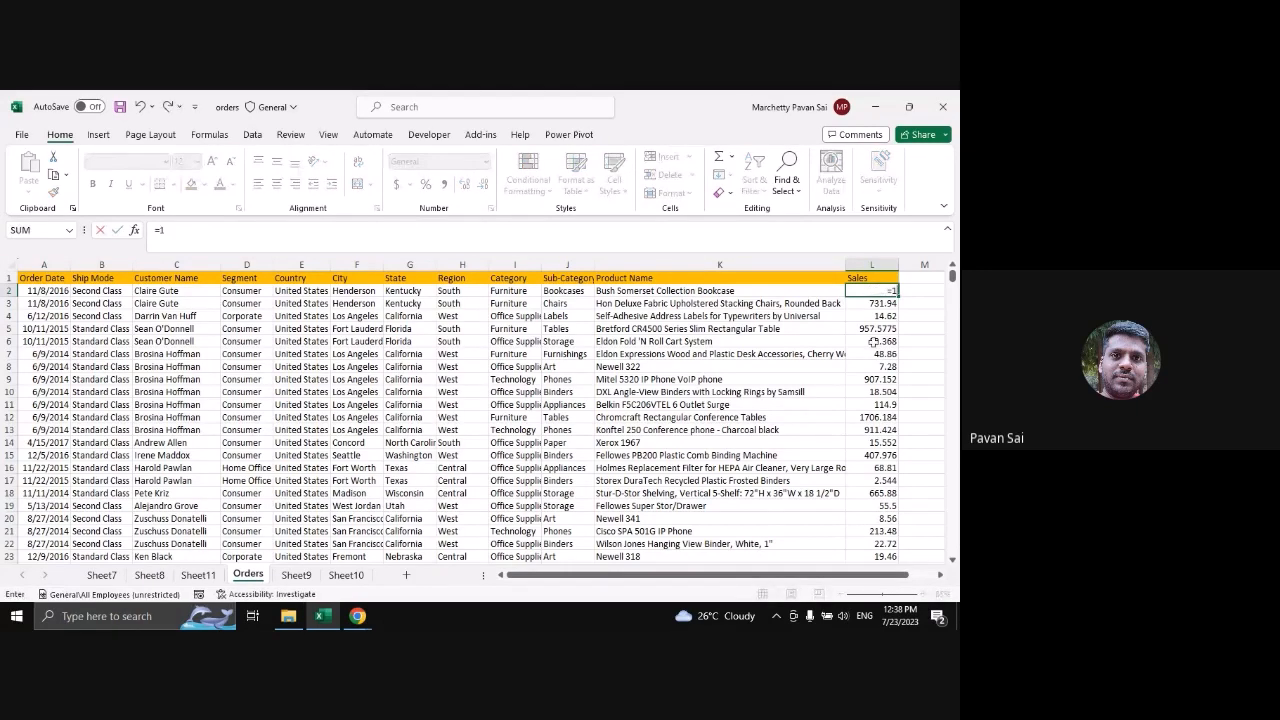
{"action": "type", "text": "/0"}
{"action": "key", "text": "Return"}
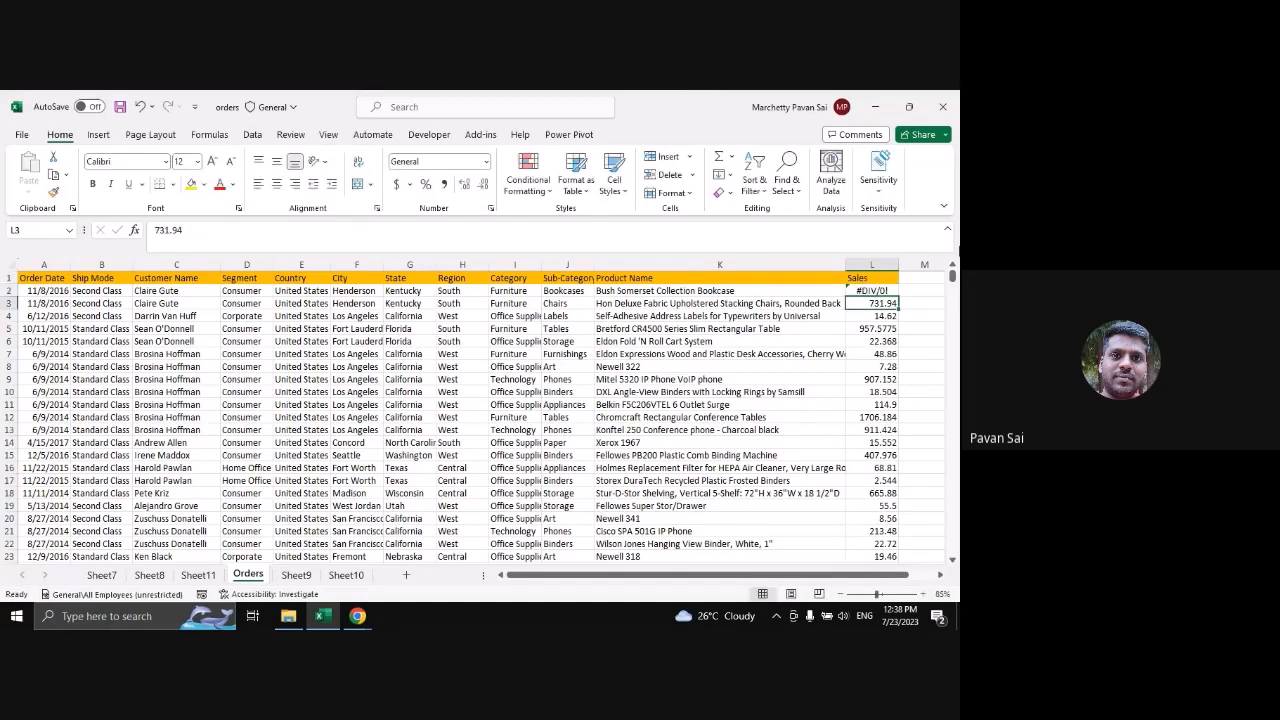
Copy the error formula from L2 into Sales cells L11:L19 and into the cells from L23 down
{"action": "left_click", "coordinate": [857, 291]}
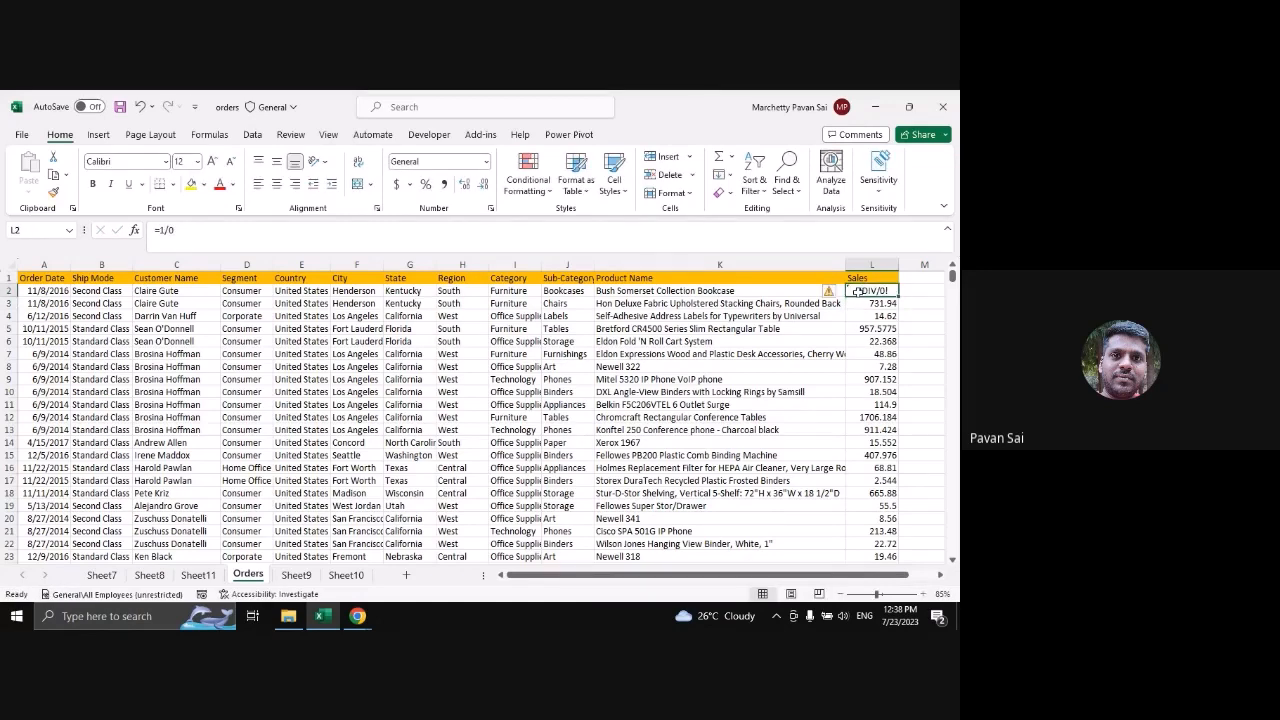
{"action": "key", "text": "ctrl+c"}
{"action": "left_click_drag", "start_coordinate": [877, 404], "coordinate": [886, 507]}
{"action": "key", "text": "ctrl+v"}
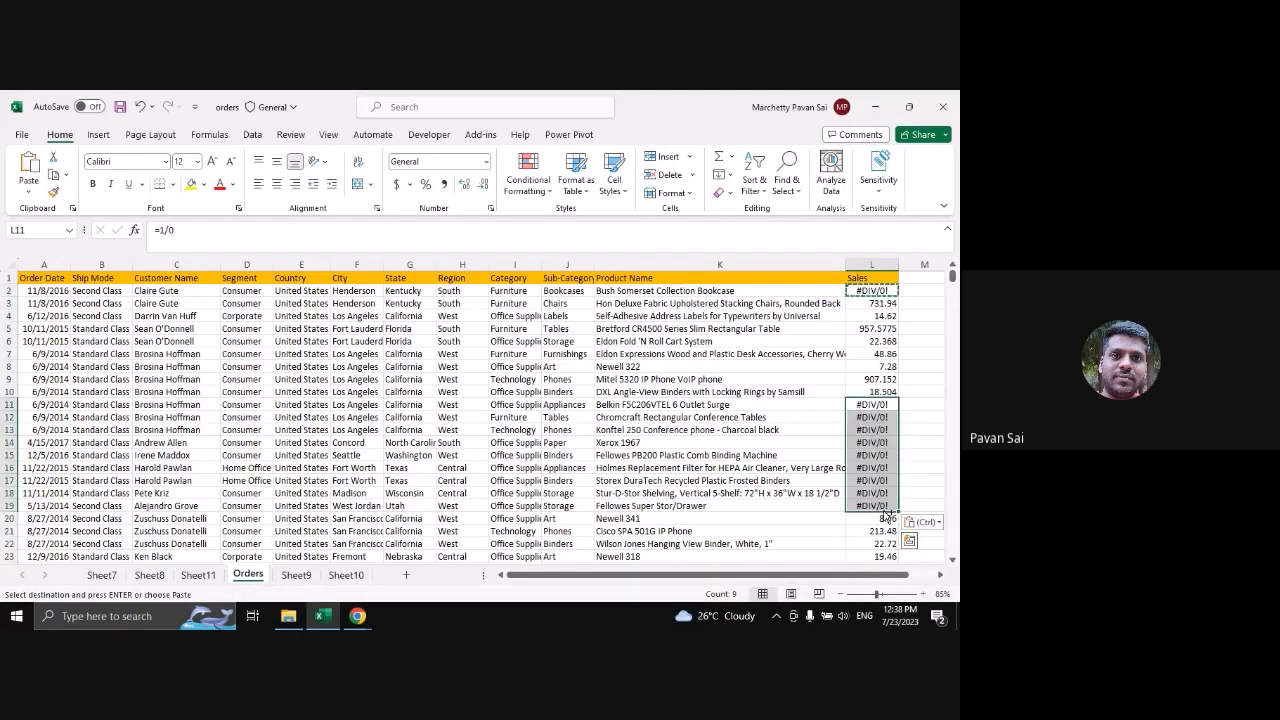
{"action": "mouse_move", "coordinate": [874, 556]}
{"action": "left_mouse_down"}
{"action": "mouse_move", "coordinate": [879, 582]}
{"action": "mouse_move", "coordinate": [878, 570]}
{"action": "left_mouse_up"}
{"action": "key", "text": "ctrl+v"}
Return to Sheet11 and refresh its pivot table with the changed Sales data
{"action": "left_click", "coordinate": [296, 575]}
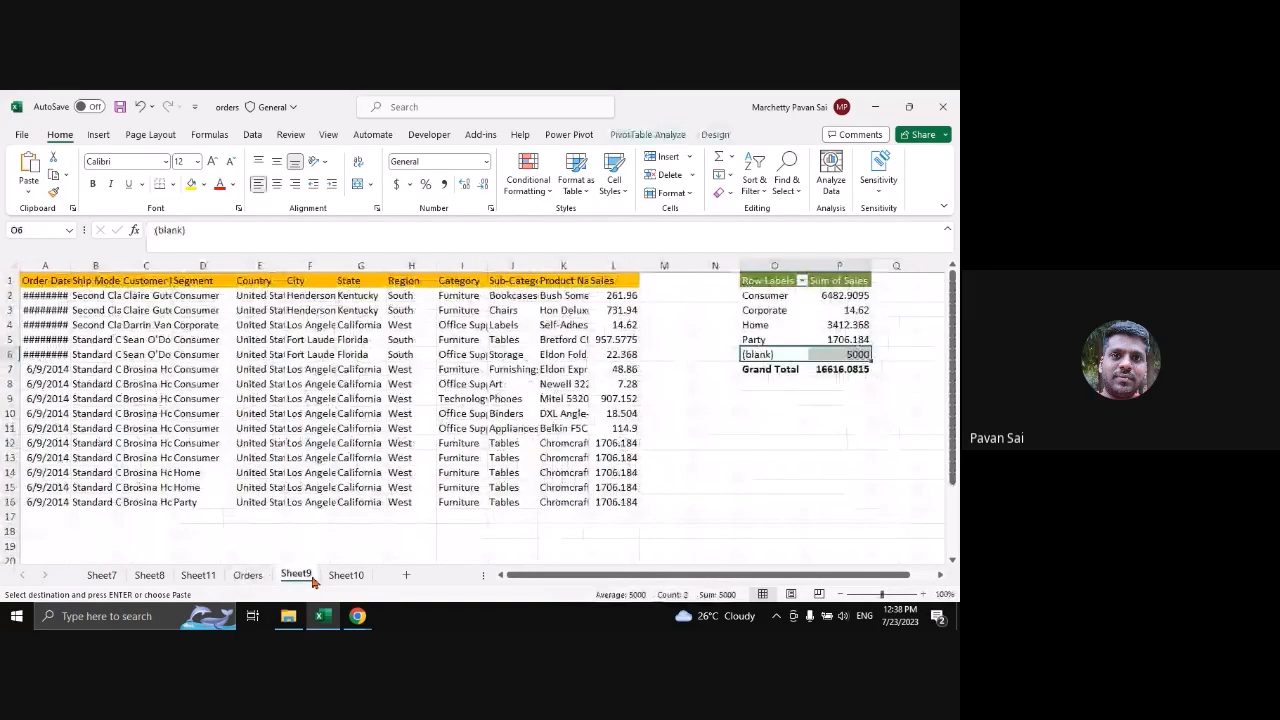
{"action": "key", "text": "ctrl+Page_Down"}
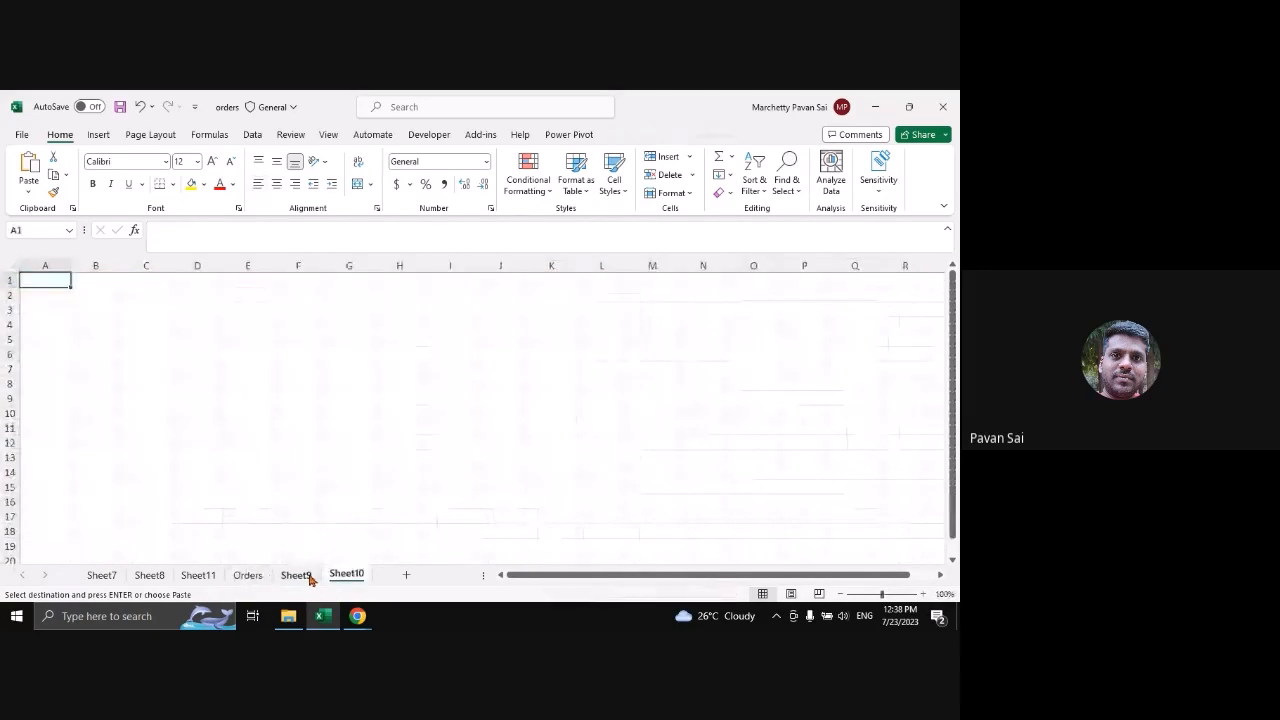
{"action": "left_click", "coordinate": [198, 575]}
{"action": "right_click", "coordinate": [330, 398]}
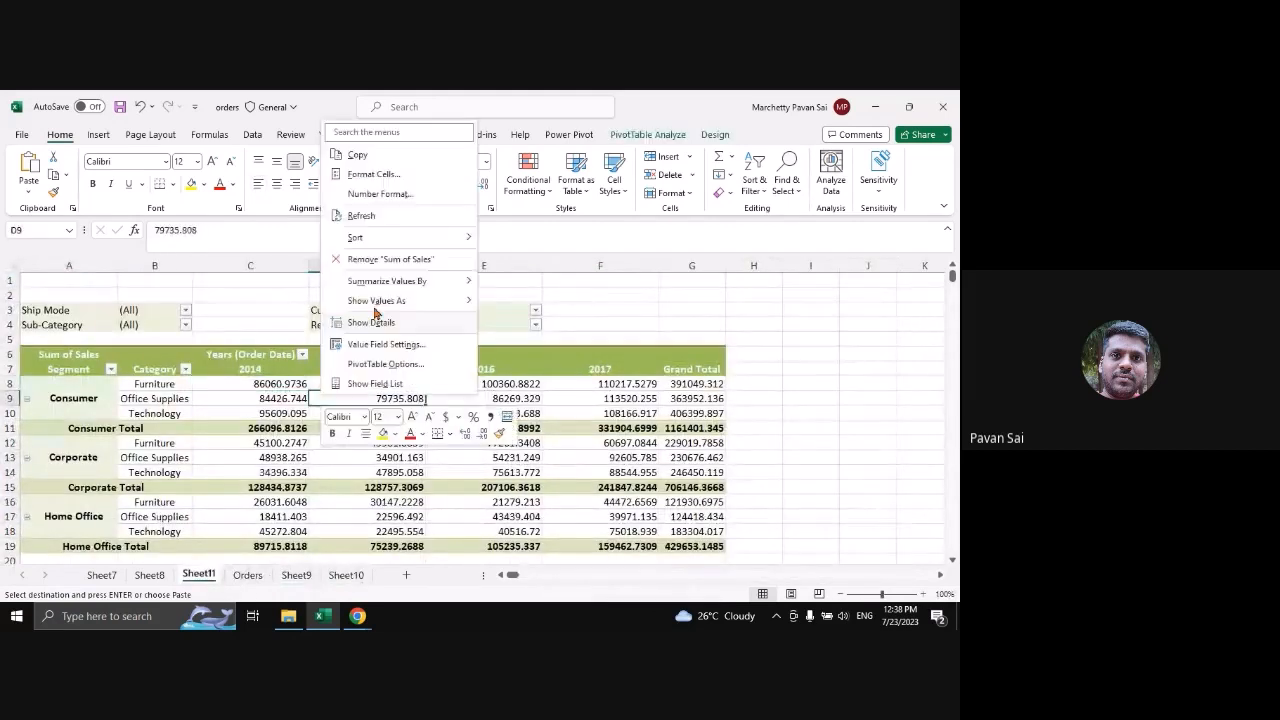
{"action": "left_click", "coordinate": [368, 214]}
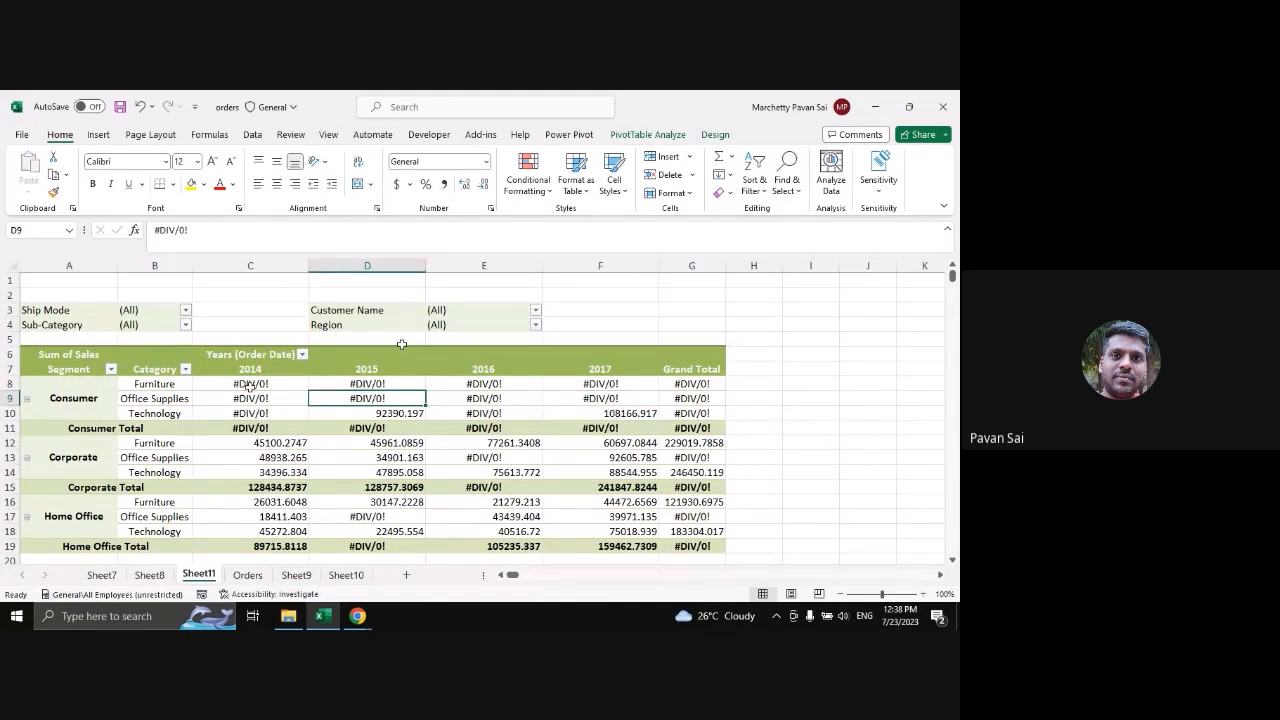
Set the PivotTable options to show 0 for error values and - for empty cells
{"action": "left_click", "coordinate": [252, 386]}
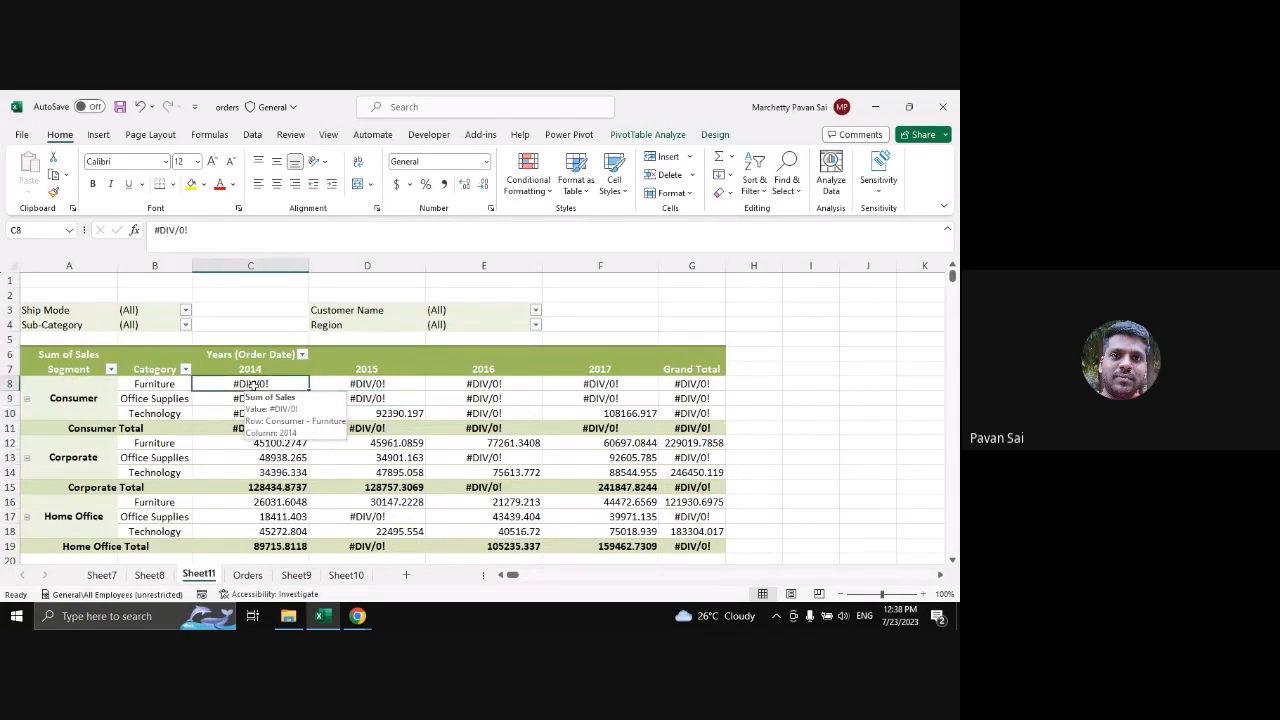
{"action": "right_click", "coordinate": [255, 386]}
{"action": "left_click", "coordinate": [363, 350]}
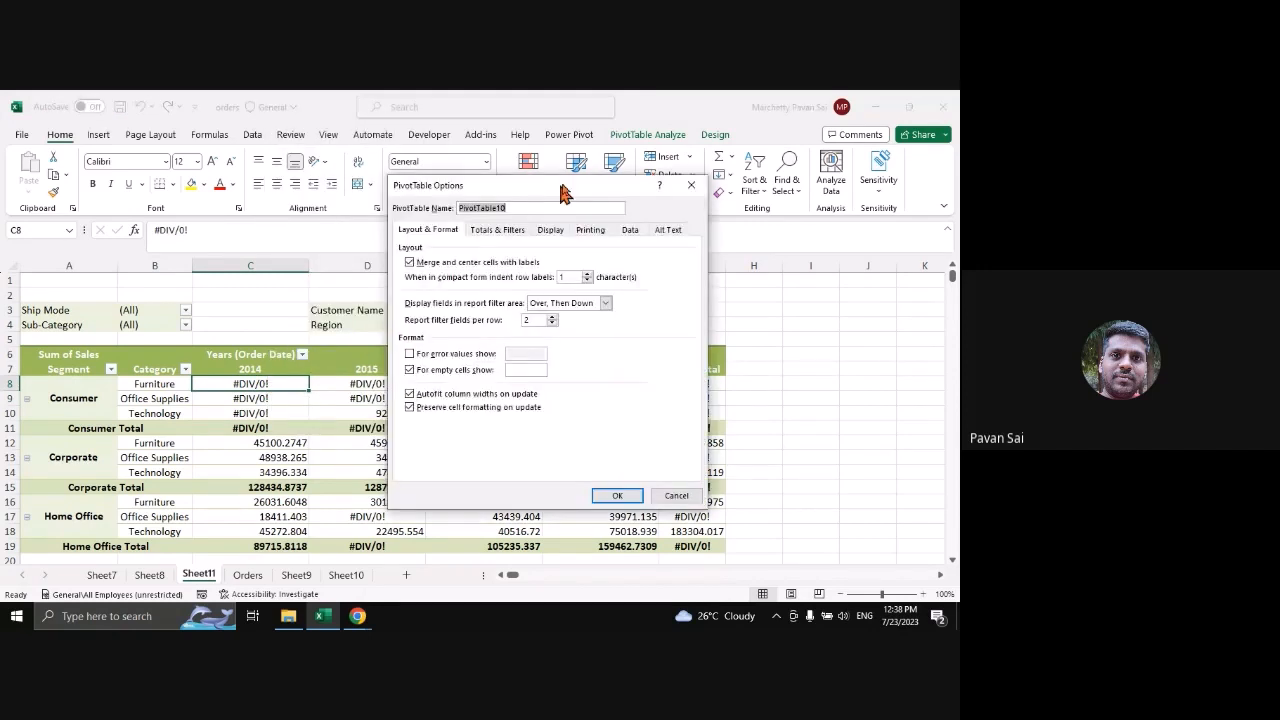
{"action": "left_click_drag", "start_coordinate": [565, 192], "coordinate": [576, 184]}
{"action": "left_click", "coordinate": [428, 346]}
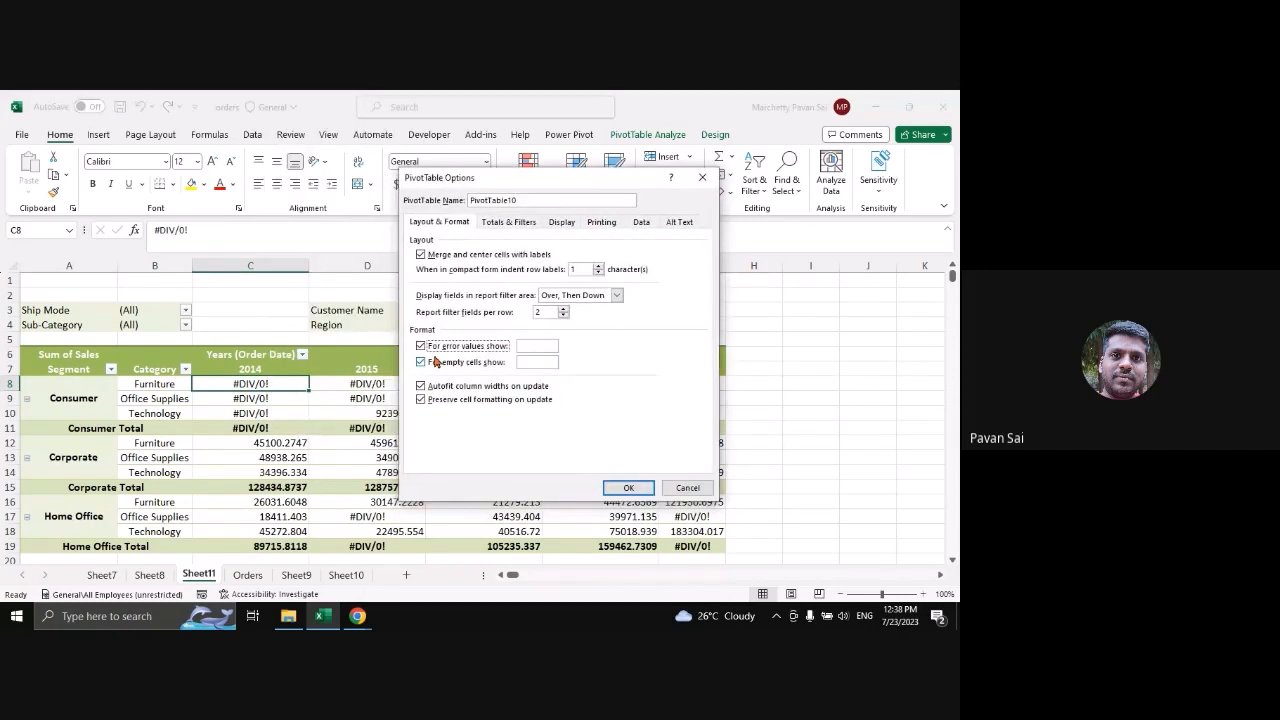
{"action": "left_click", "coordinate": [528, 345]}
{"action": "type", "text": "0"}
{"action": "left_click", "coordinate": [541, 363]}
{"action": "left_click", "coordinate": [626, 488]}
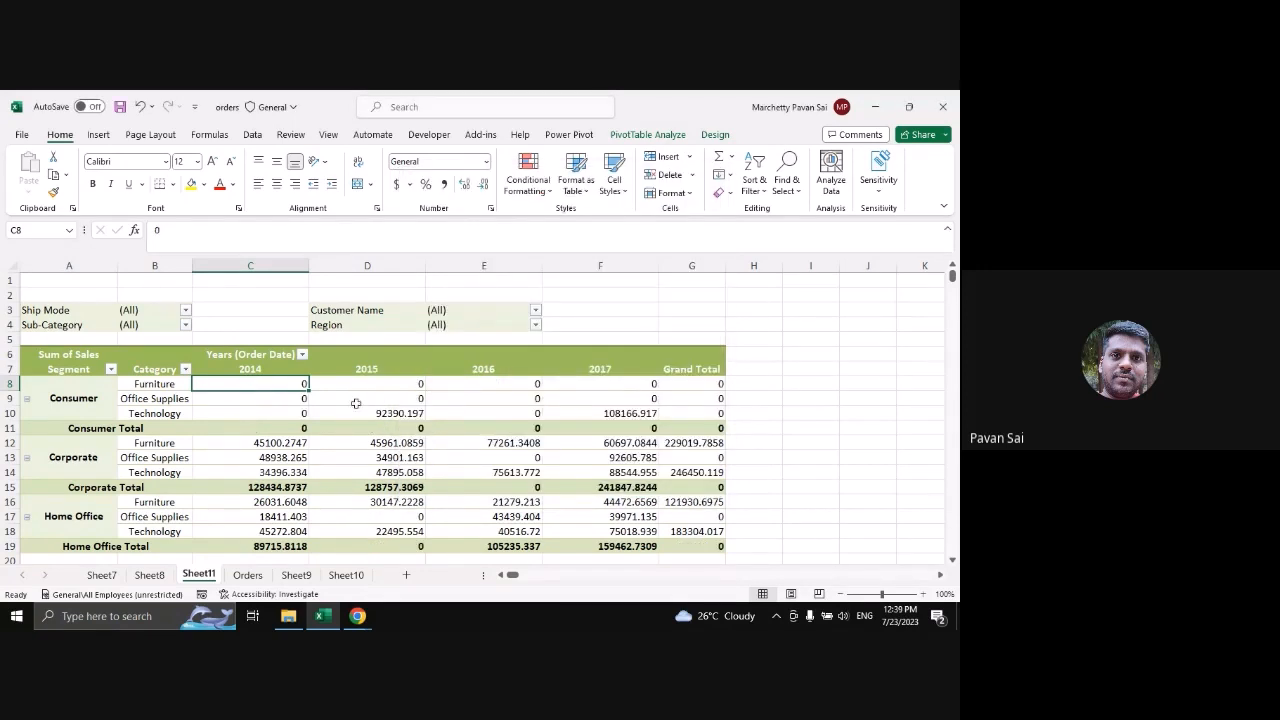
Widen the Segment column on the Orders sheet and change cell D2 to "Consumer is best for this quarter"
{"action": "mouse_move", "coordinate": [355, 403]}
{"action": "left_click", "coordinate": [249, 577]}
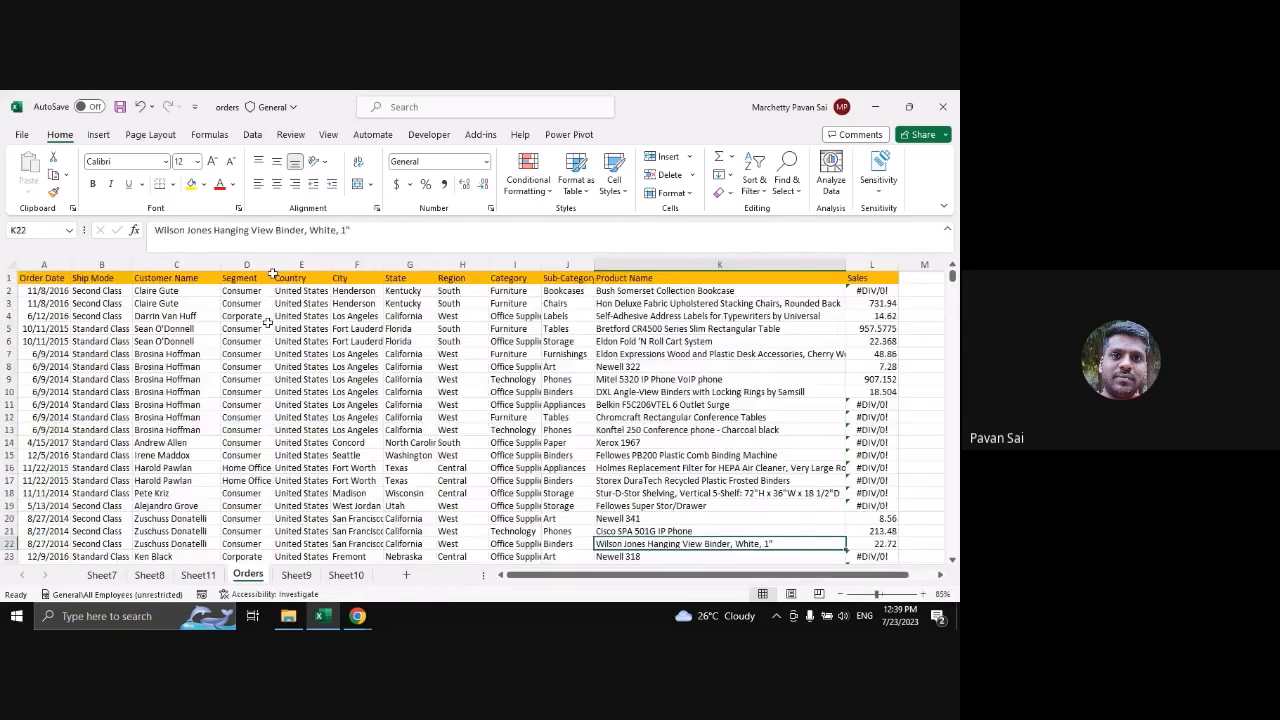
{"action": "left_click_drag", "start_coordinate": [245, 278], "coordinate": [381, 262]}
{"action": "left_click", "coordinate": [287, 290]}
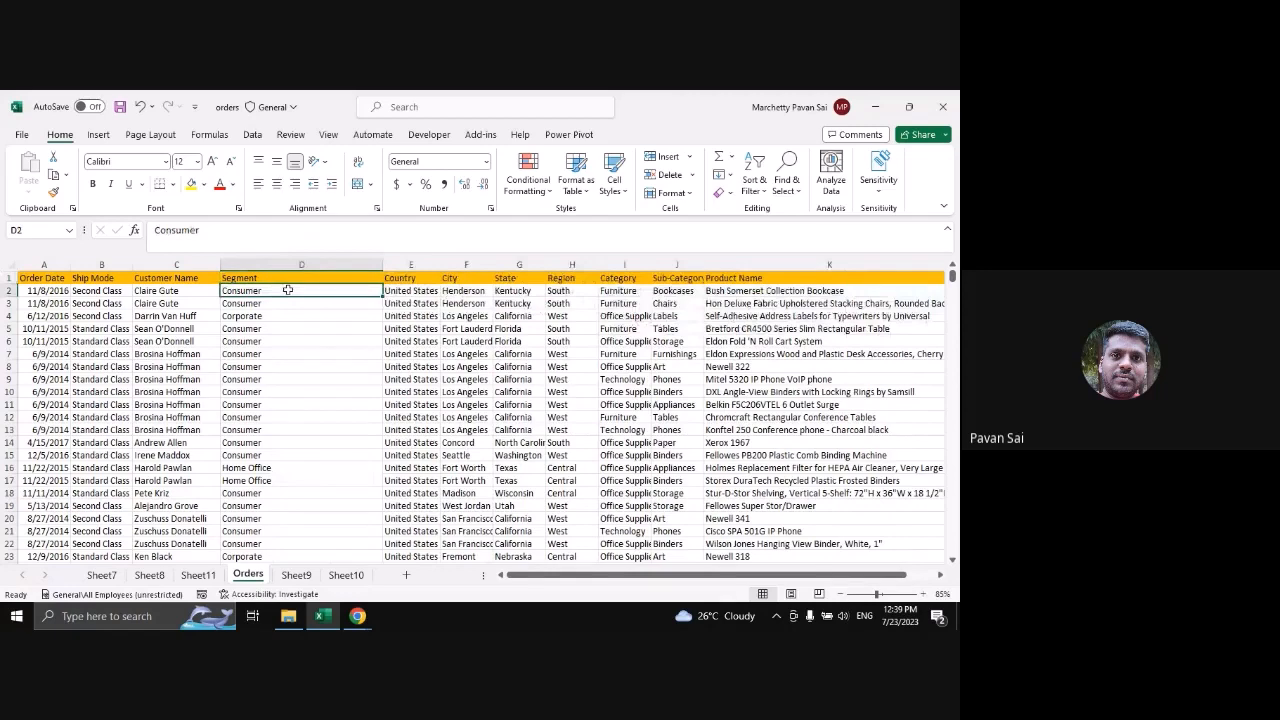
{"action": "double_click", "coordinate": [287, 290]}
{"action": "type", "text": "is be"}
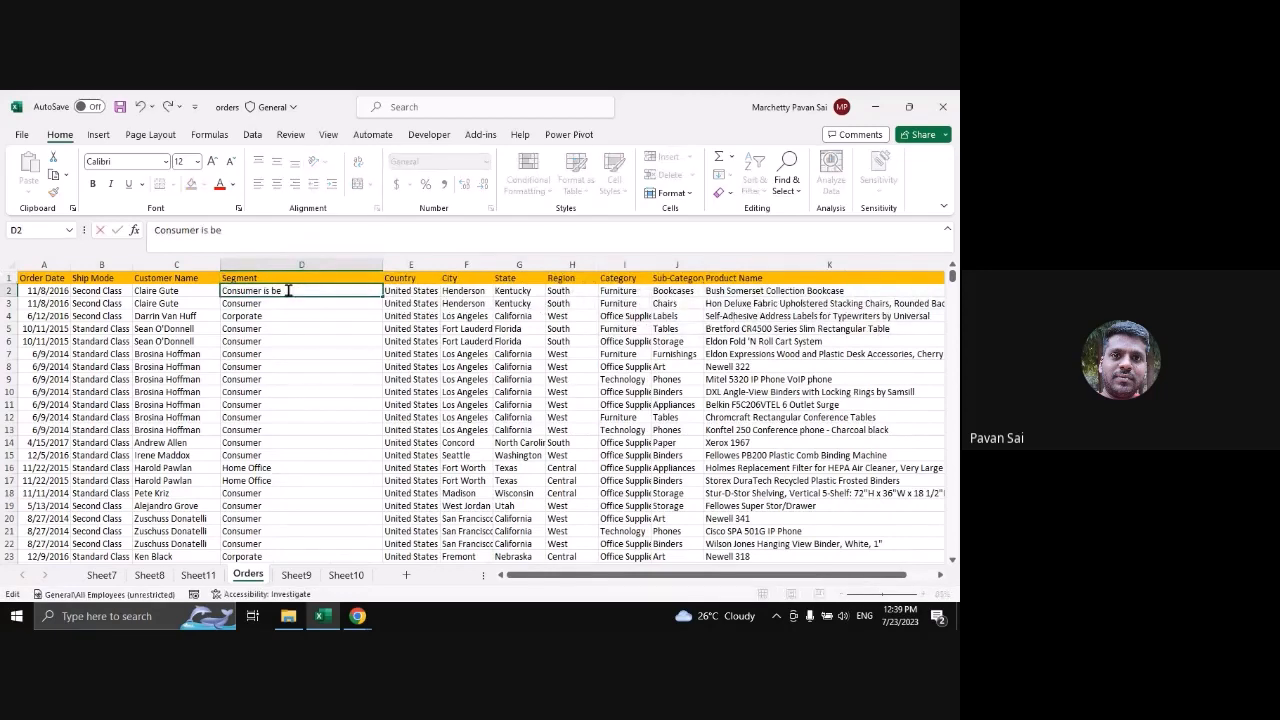
{"action": "type", "text": "st for this quarter"}
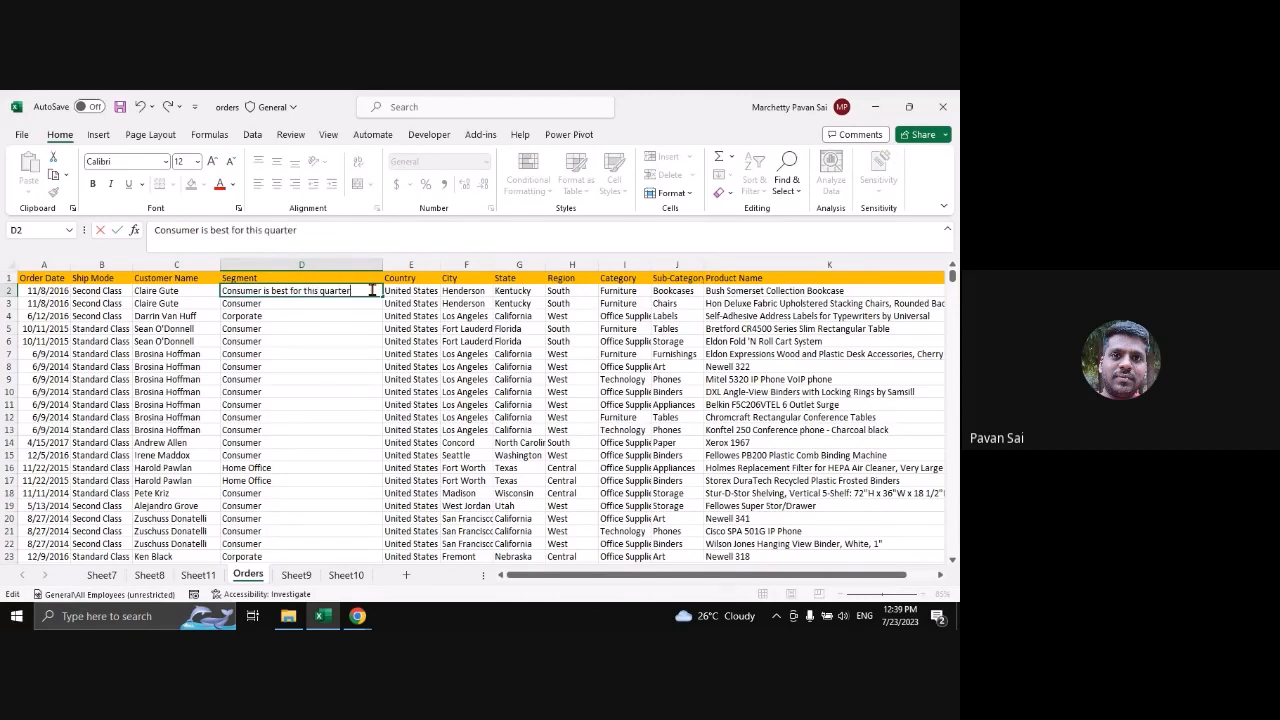
{"action": "key", "text": "Return"}
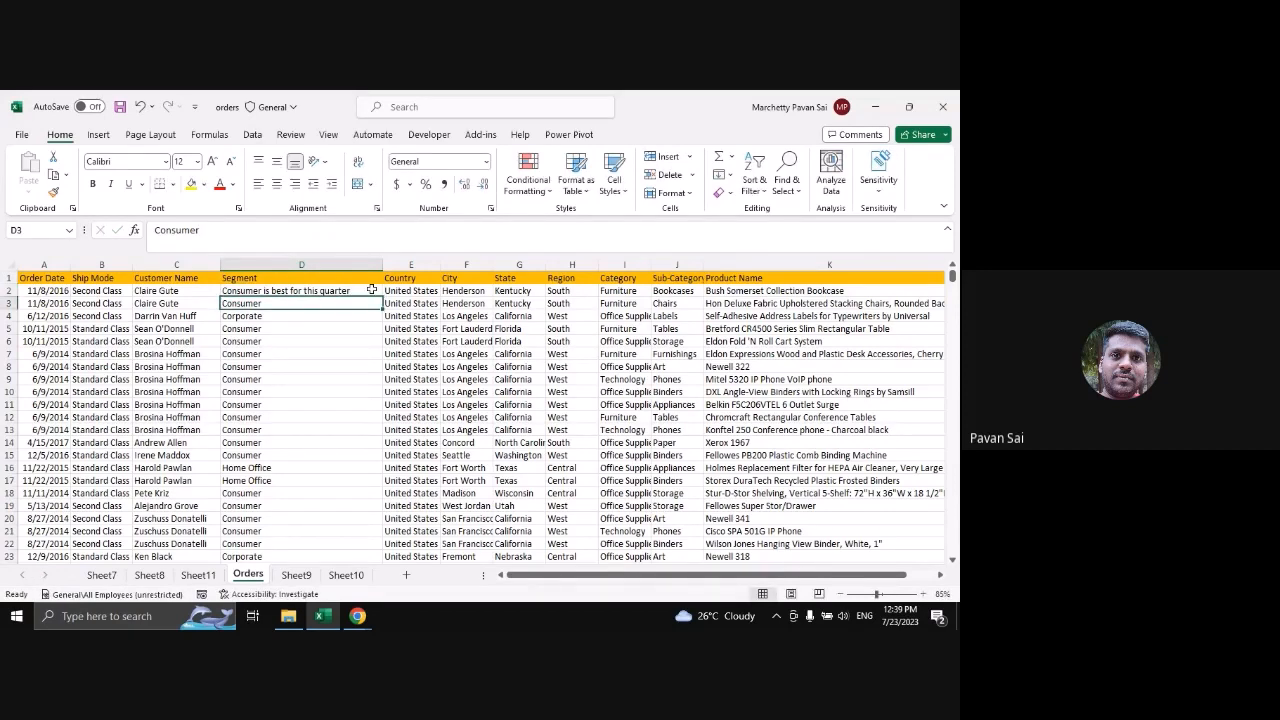
Refresh the Sheet11 pivot table with the edited segment and select the new segment label in cell A20
{"action": "left_click", "coordinate": [308, 576]}
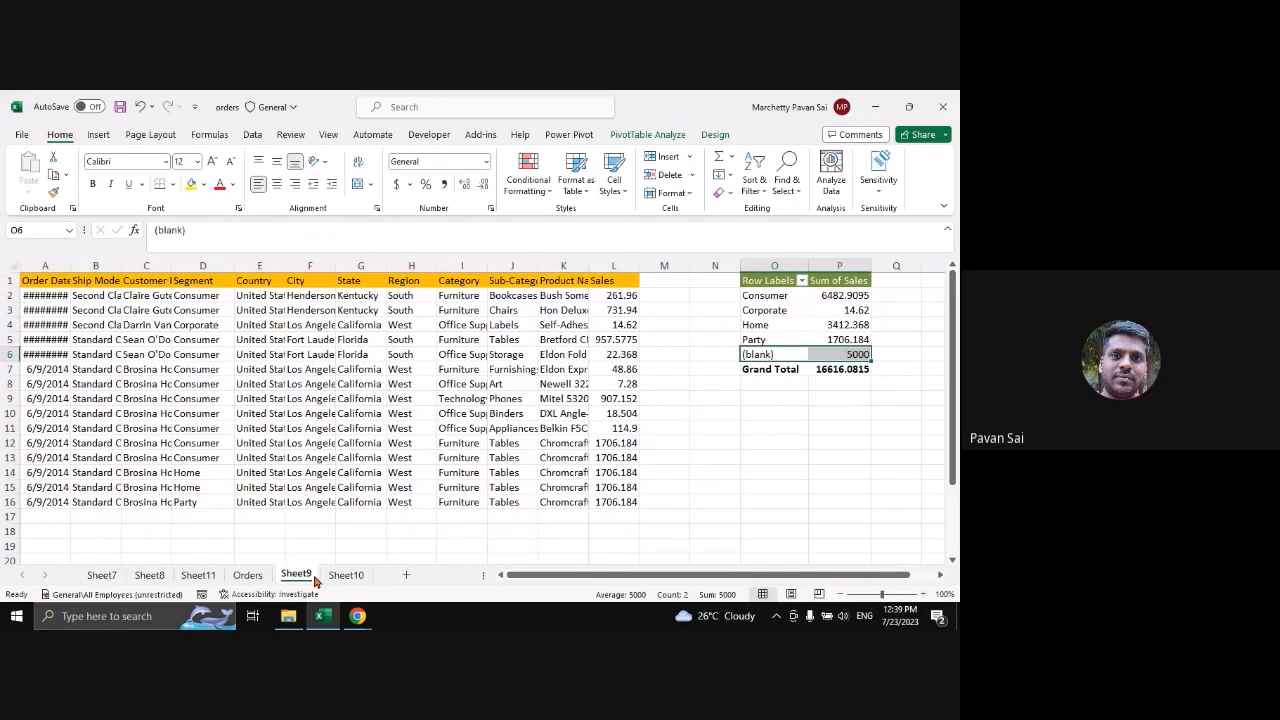
{"action": "left_click", "coordinate": [344, 577]}
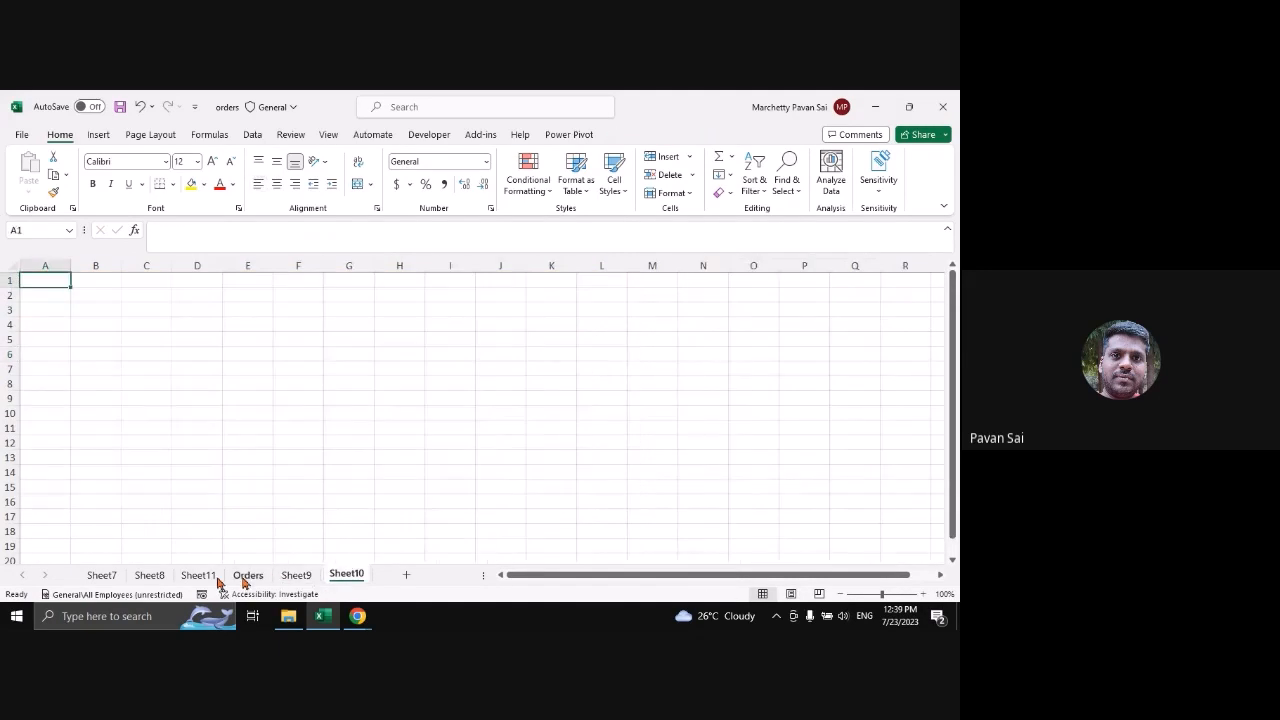
{"action": "left_click", "coordinate": [192, 577]}
{"action": "right_click", "coordinate": [112, 400]}
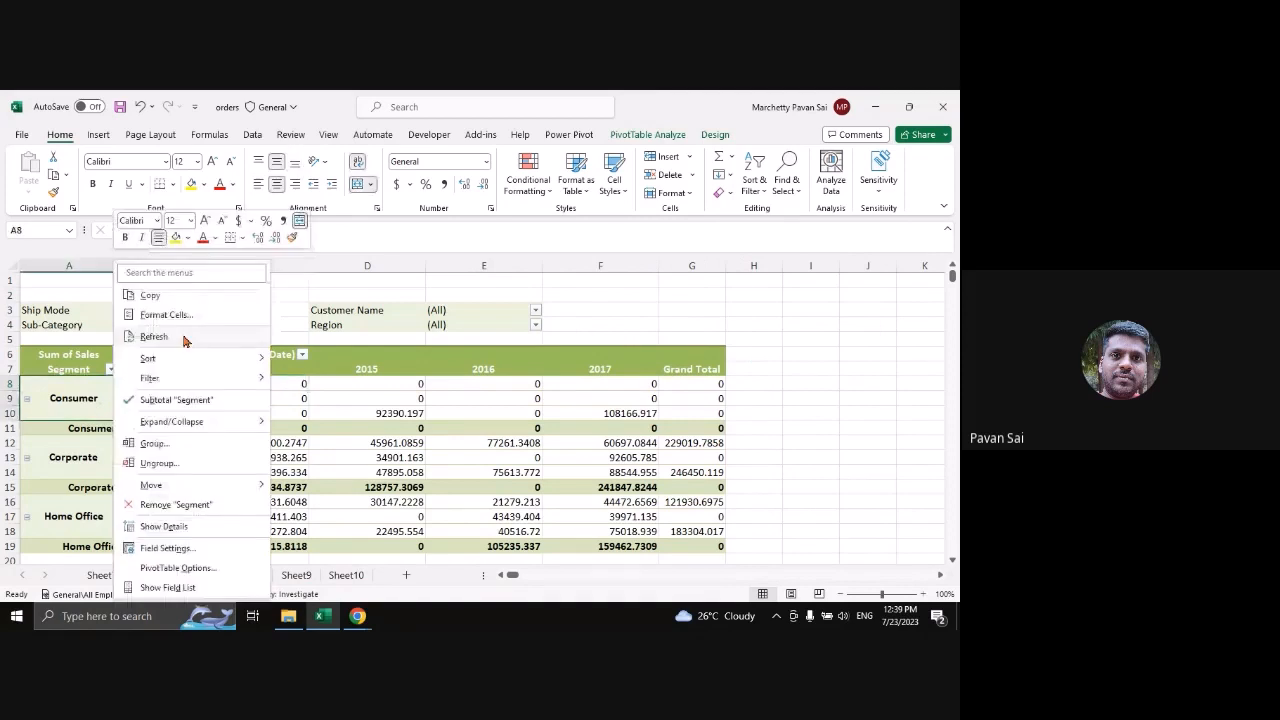
{"action": "left_click", "coordinate": [184, 340]}
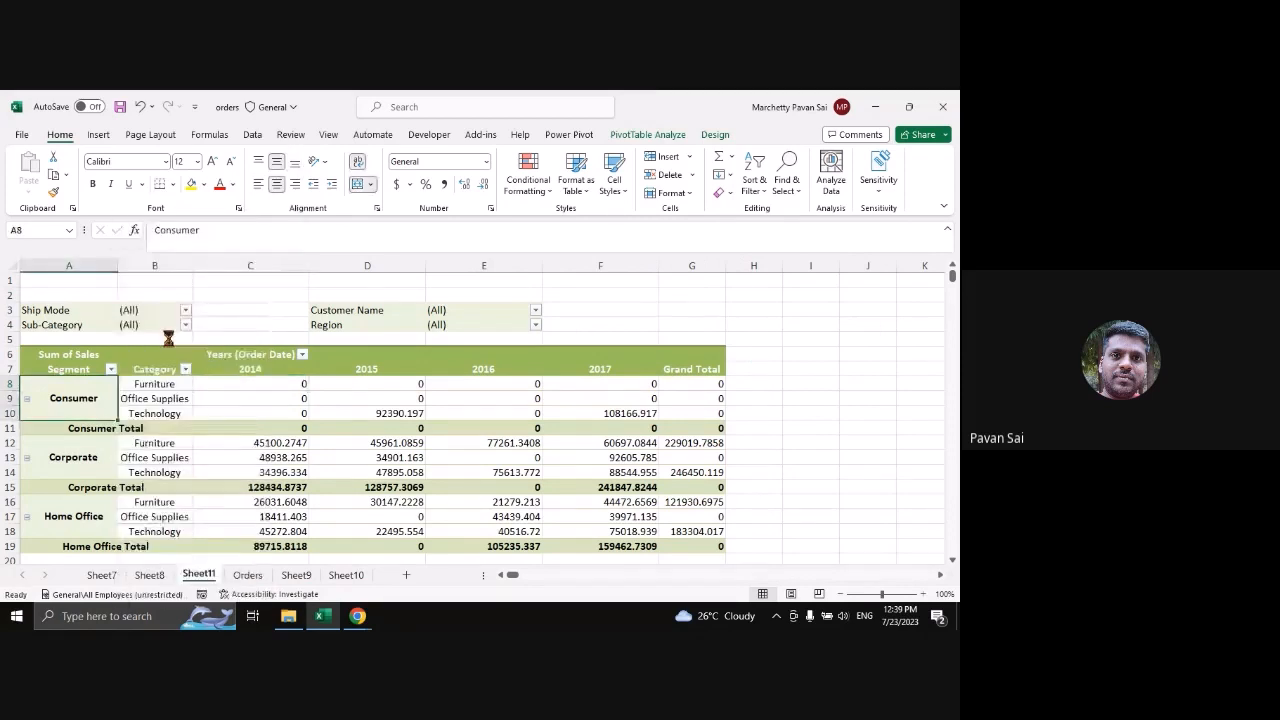
{"action": "scroll", "coordinate": [168, 339], "scroll_direction": "down", "scroll_amount": 2}
{"action": "left_click", "coordinate": [54, 480]}
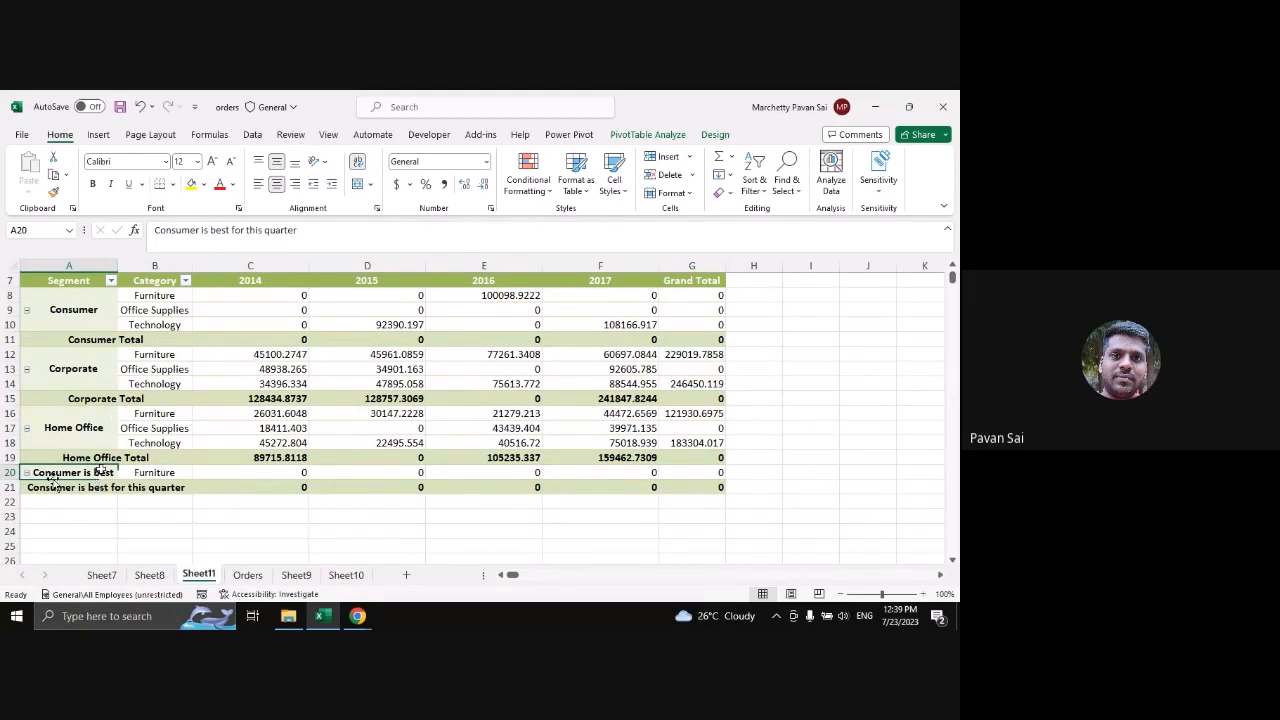
{"action": "right_click", "coordinate": [102, 478]}
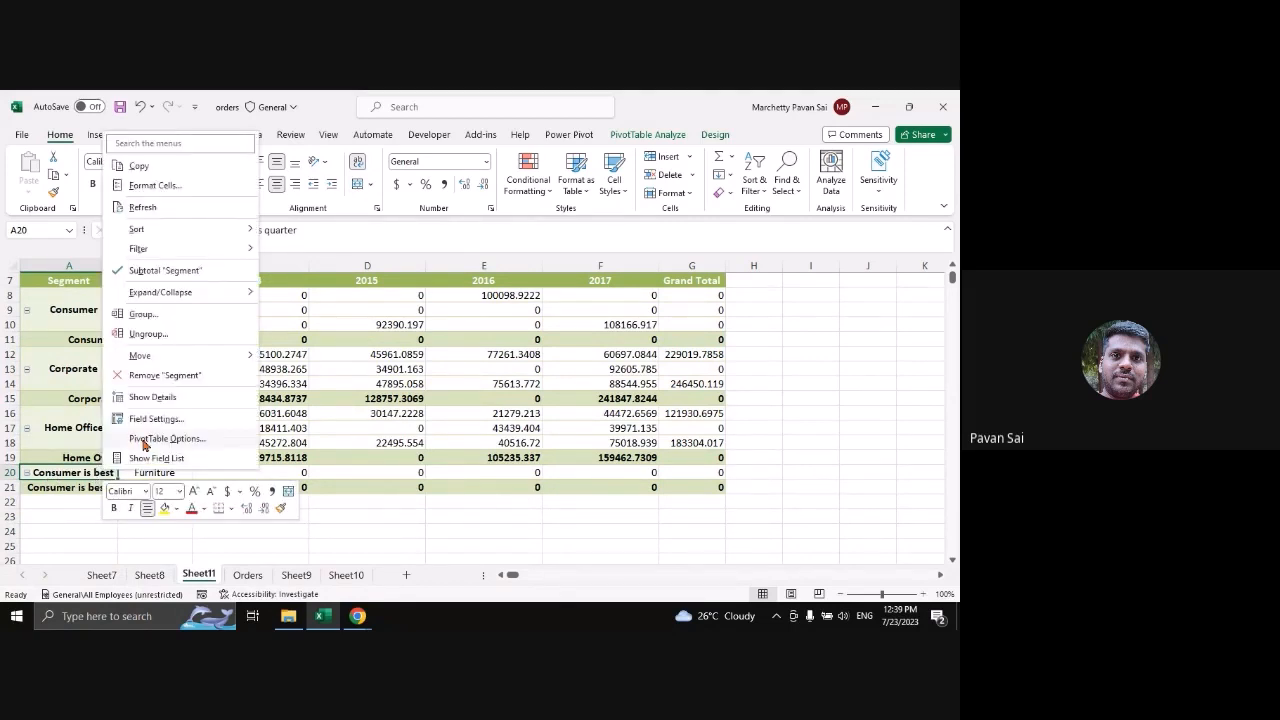
{"action": "left_click", "coordinate": [145, 440]}
{"action": "left_click_drag", "start_coordinate": [142, 273], "coordinate": [420, 249]}
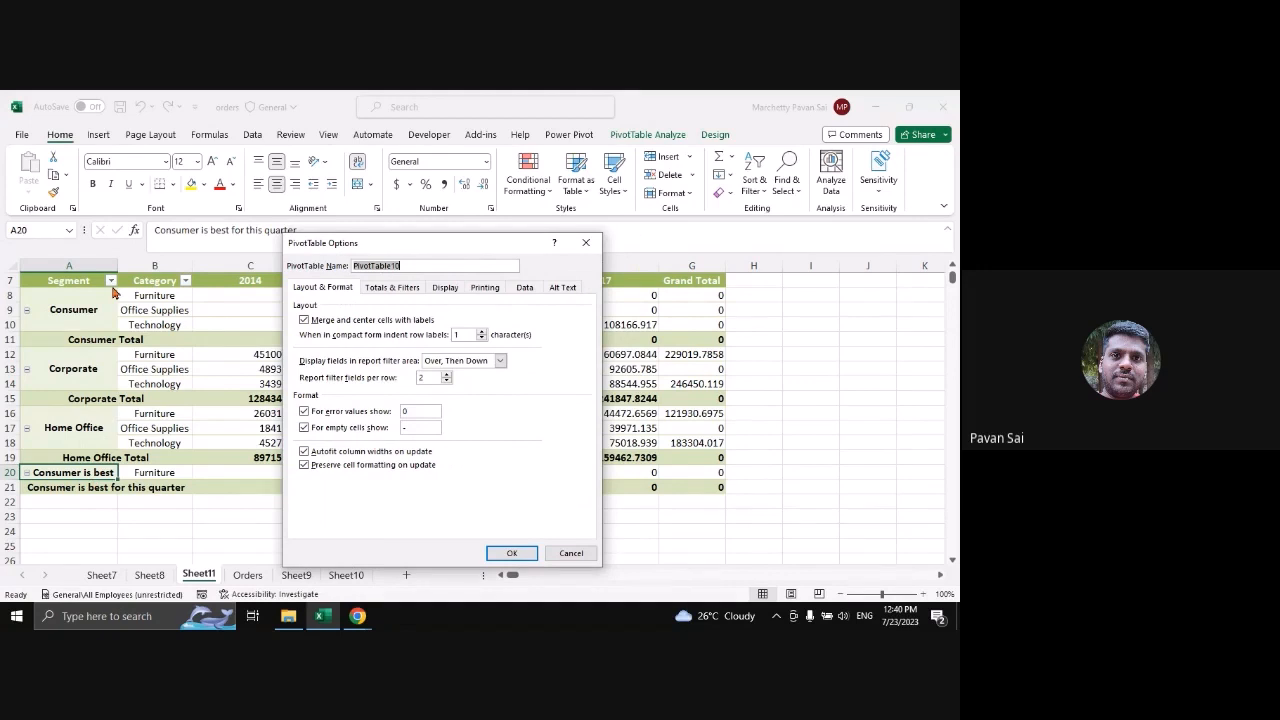
{"action": "left_click", "coordinate": [390, 453]}
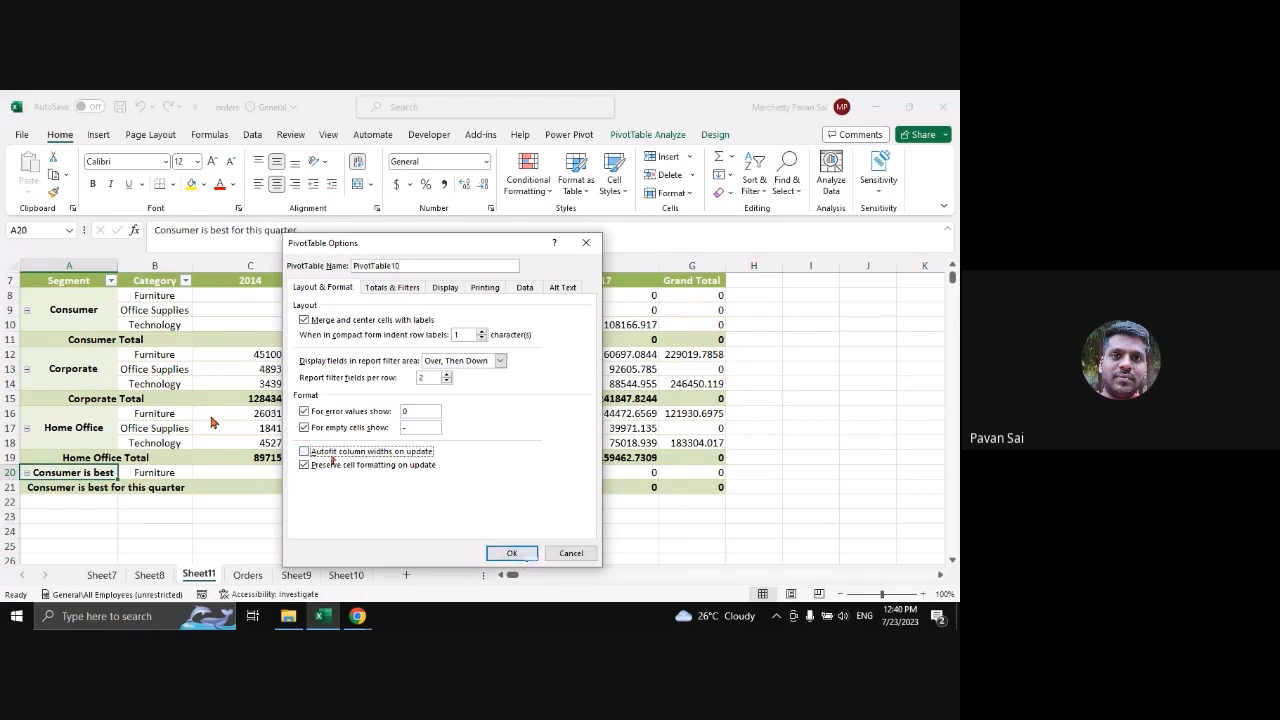
{"action": "left_click", "coordinate": [569, 553]}
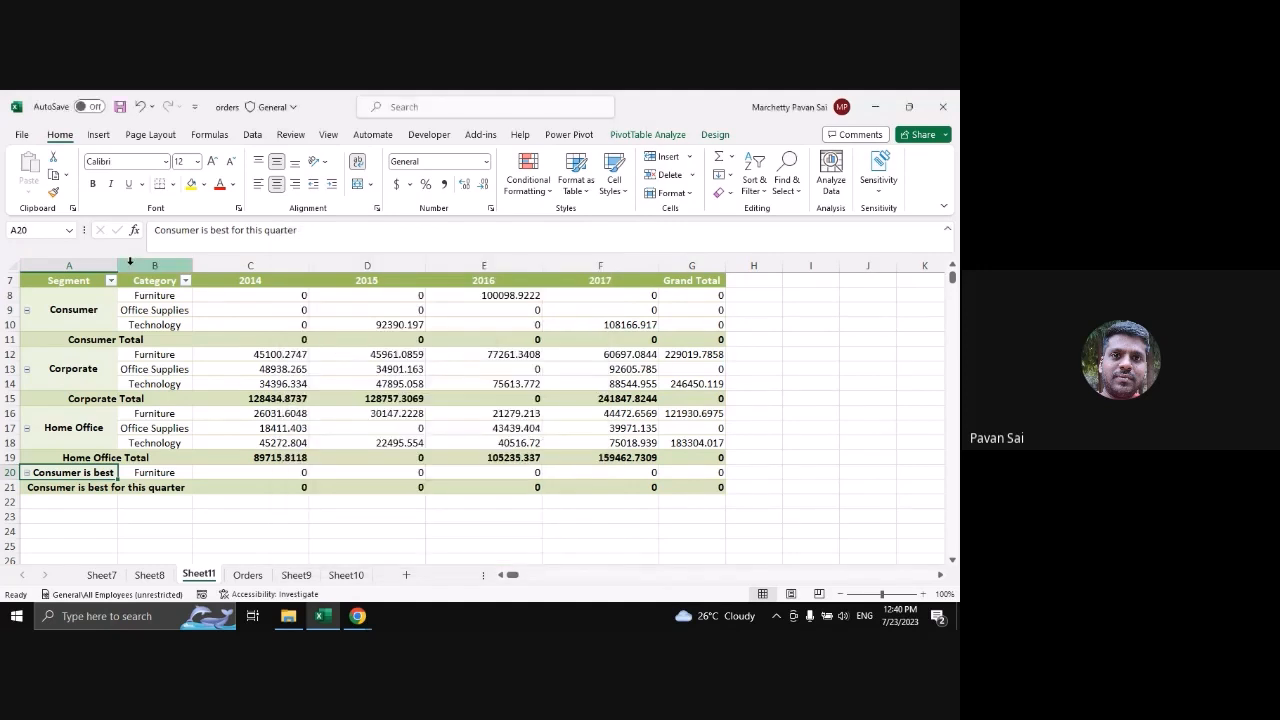
Fit the pivot table's Segment column to its contents and turn off autofitting of column widths on update in the PivotTable options
{"action": "double_click", "coordinate": [118, 264]}
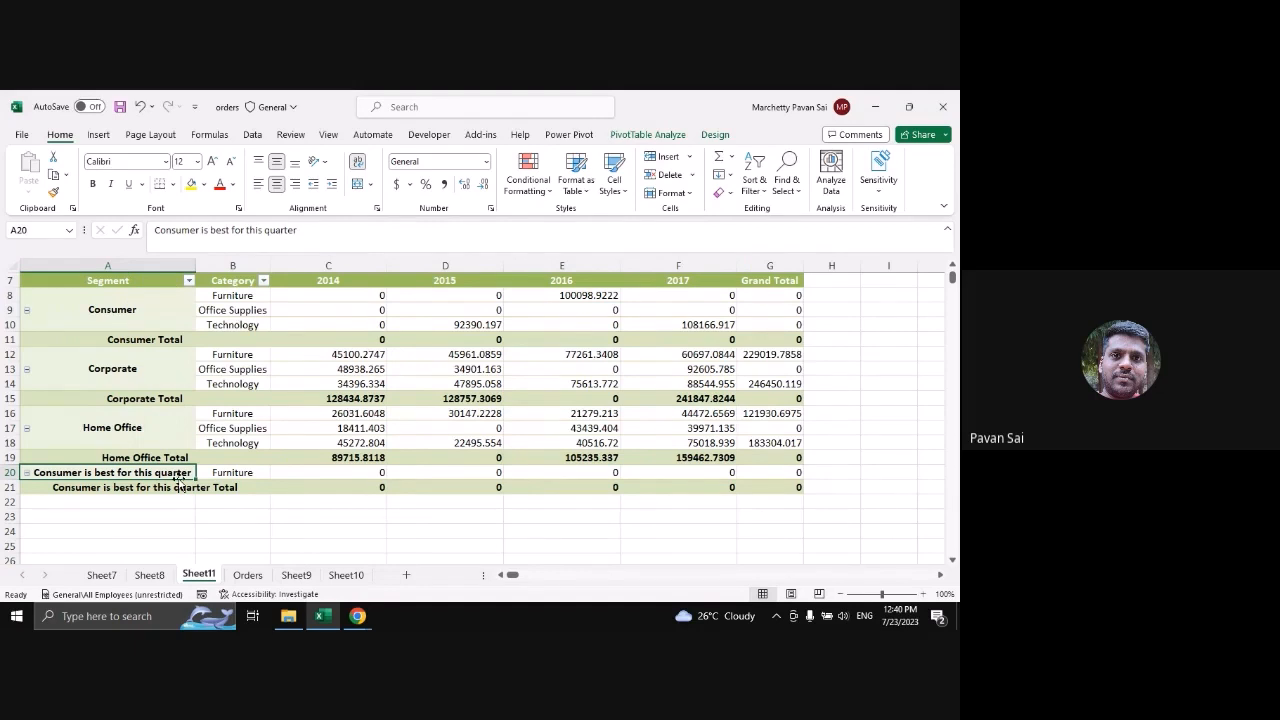
{"action": "left_click", "coordinate": [171, 429]}
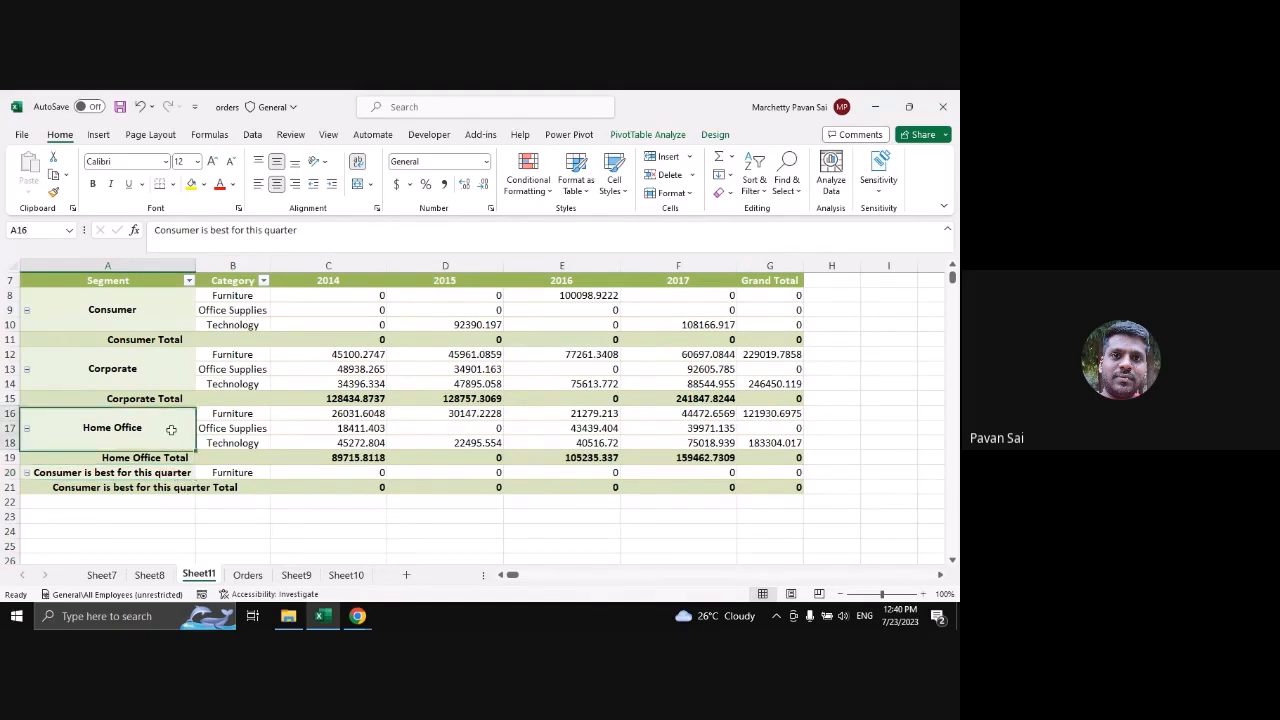
{"action": "right_click", "coordinate": [171, 430]}
{"action": "left_click", "coordinate": [298, 473]}
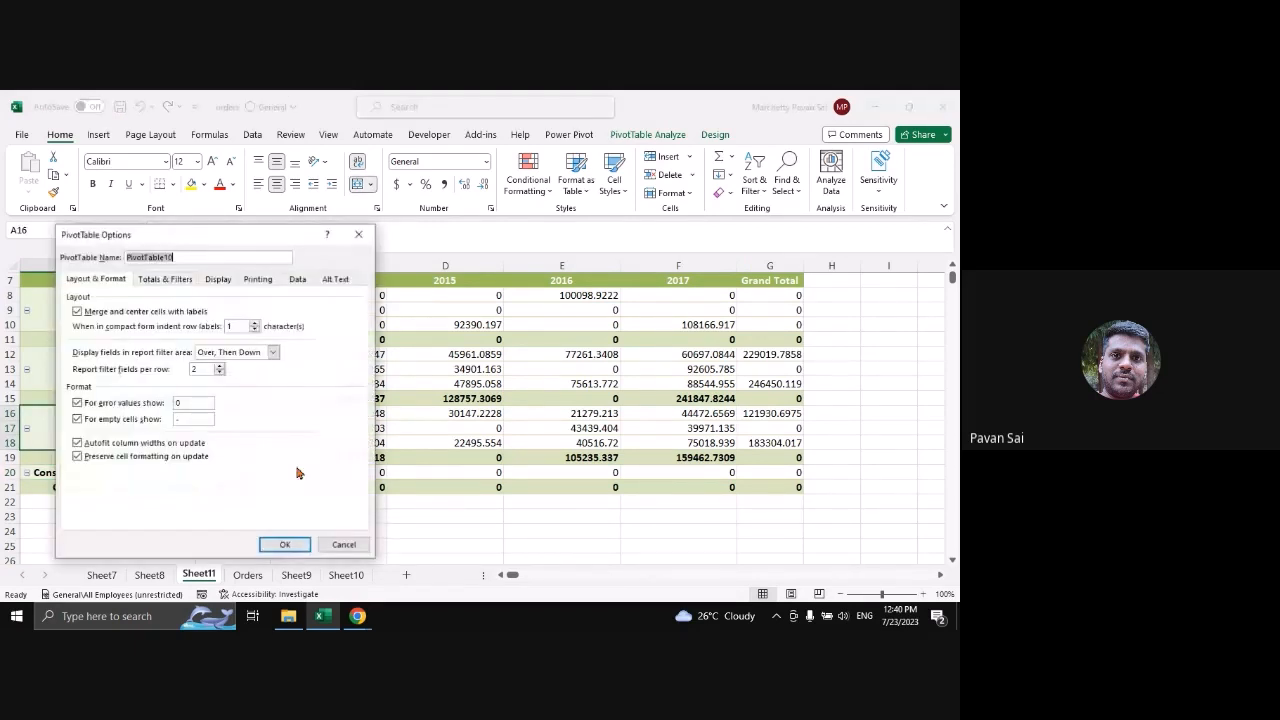
{"action": "left_click_drag", "start_coordinate": [203, 235], "coordinate": [360, 220]}
{"action": "left_click", "coordinate": [287, 430]}
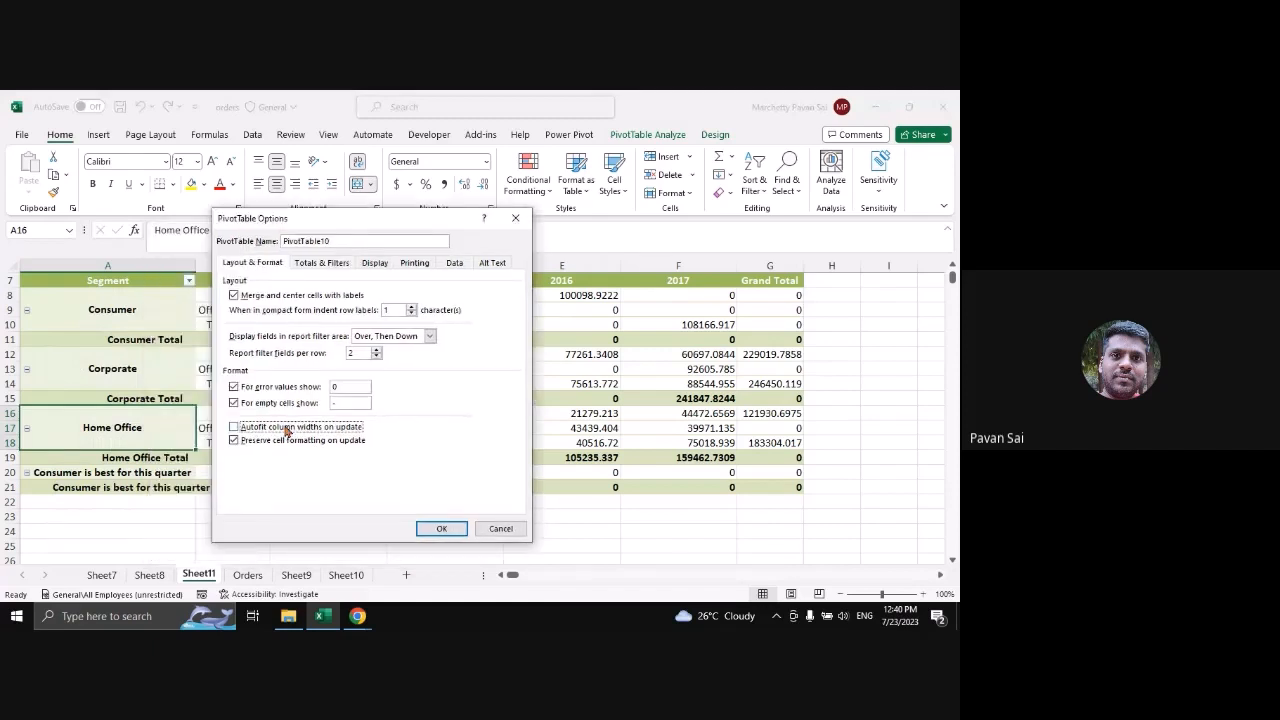
{"action": "left_click", "coordinate": [441, 529]}
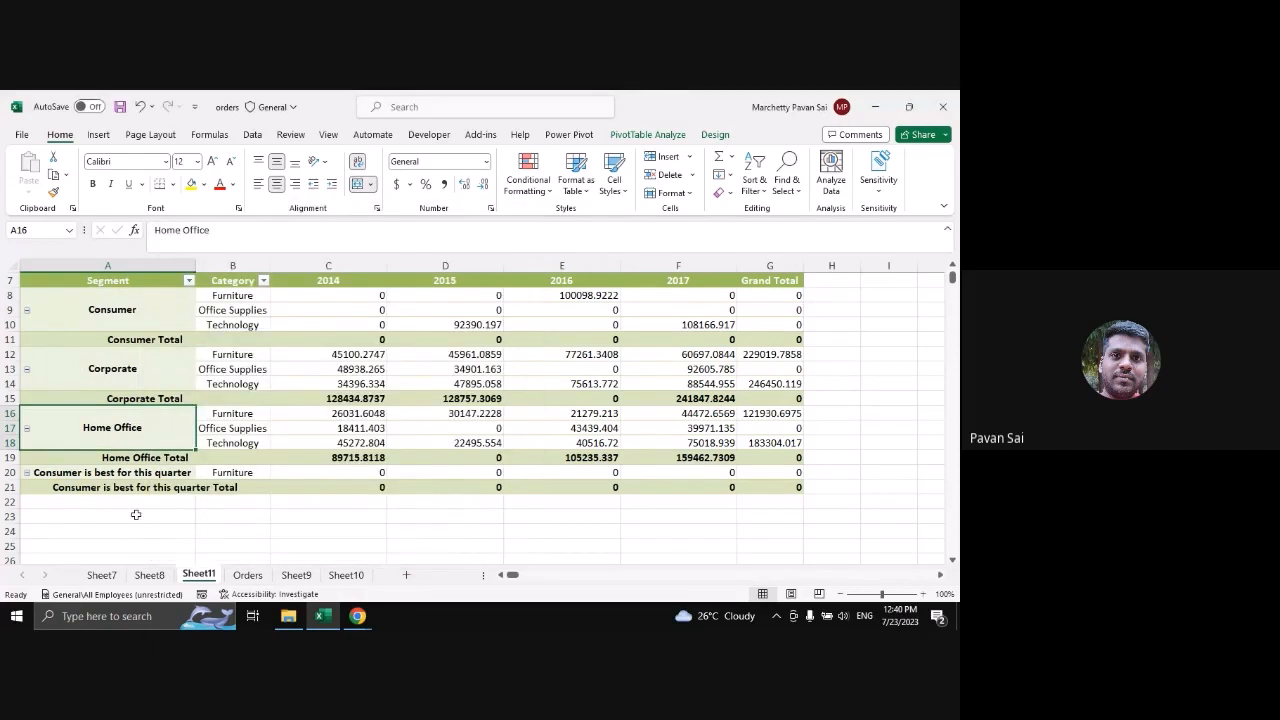
Change the Segment in cell D2 of the Orders sheet to Consumer1
{"action": "left_click", "coordinate": [248, 575]}
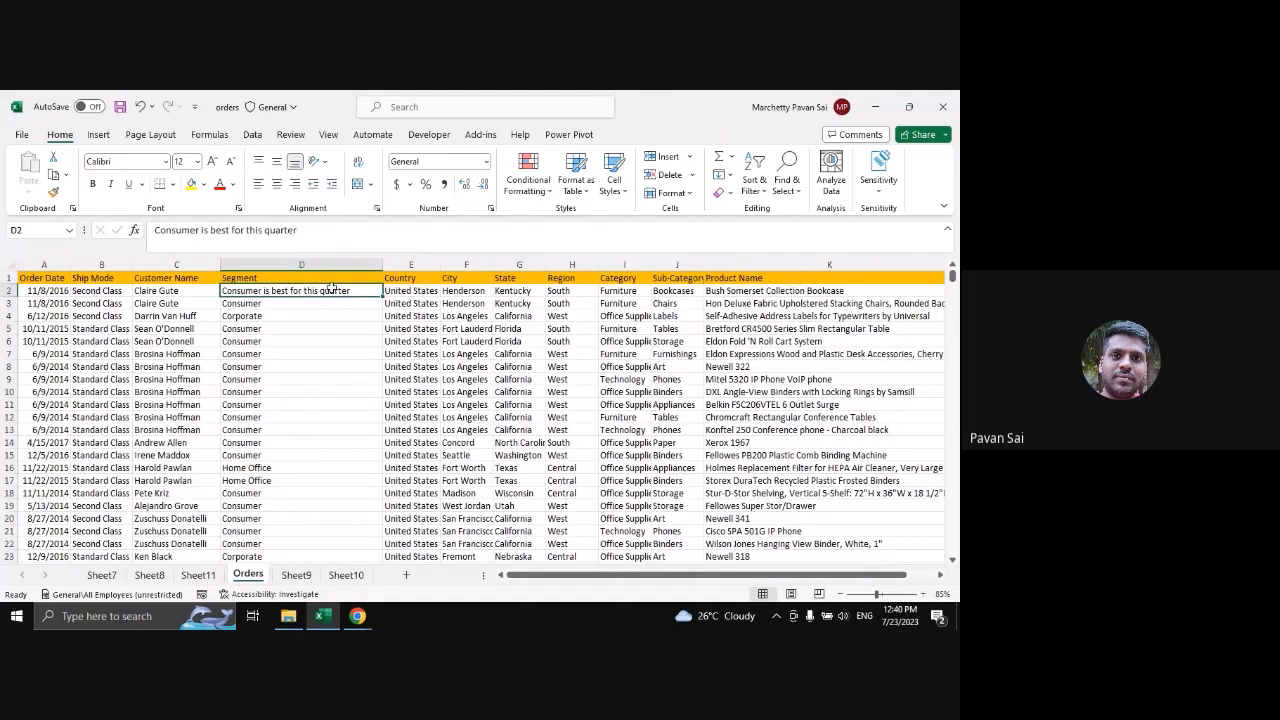
{"action": "type", "text": "Com"}
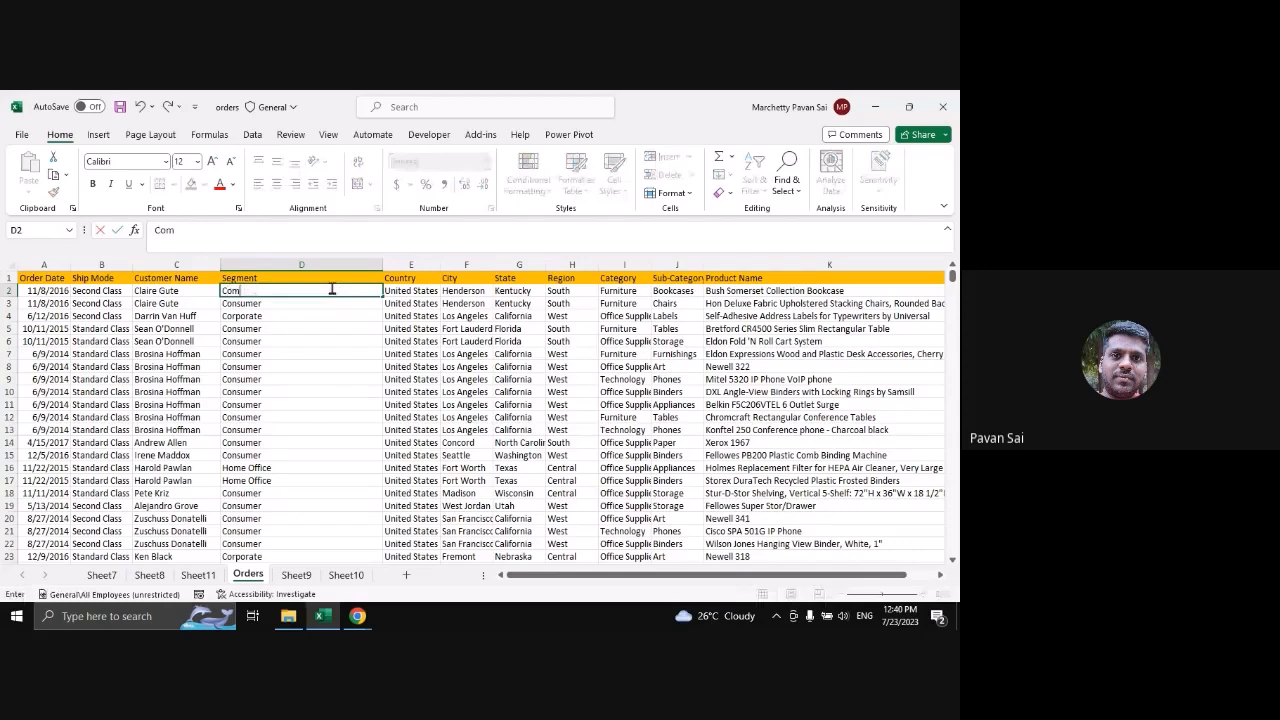
{"action": "key", "text": "BackSpace"}
{"action": "type", "text": "nsumer1"}
{"action": "key", "text": "Return"}
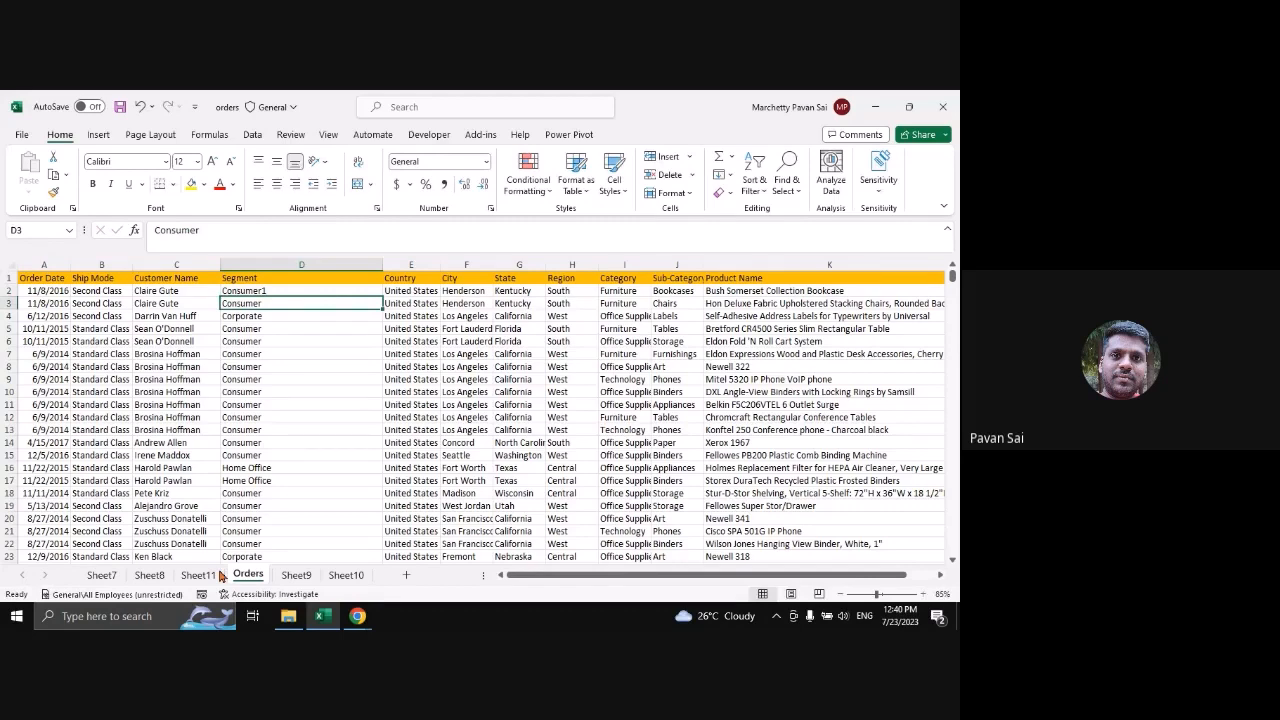
Refresh the Sheet11 pivot table with the renamed segment and select the Consumer1 label text in cell A20
{"action": "left_click", "coordinate": [200, 575]}
{"action": "right_click", "coordinate": [190, 356]}
{"action": "left_click", "coordinate": [236, 337]}
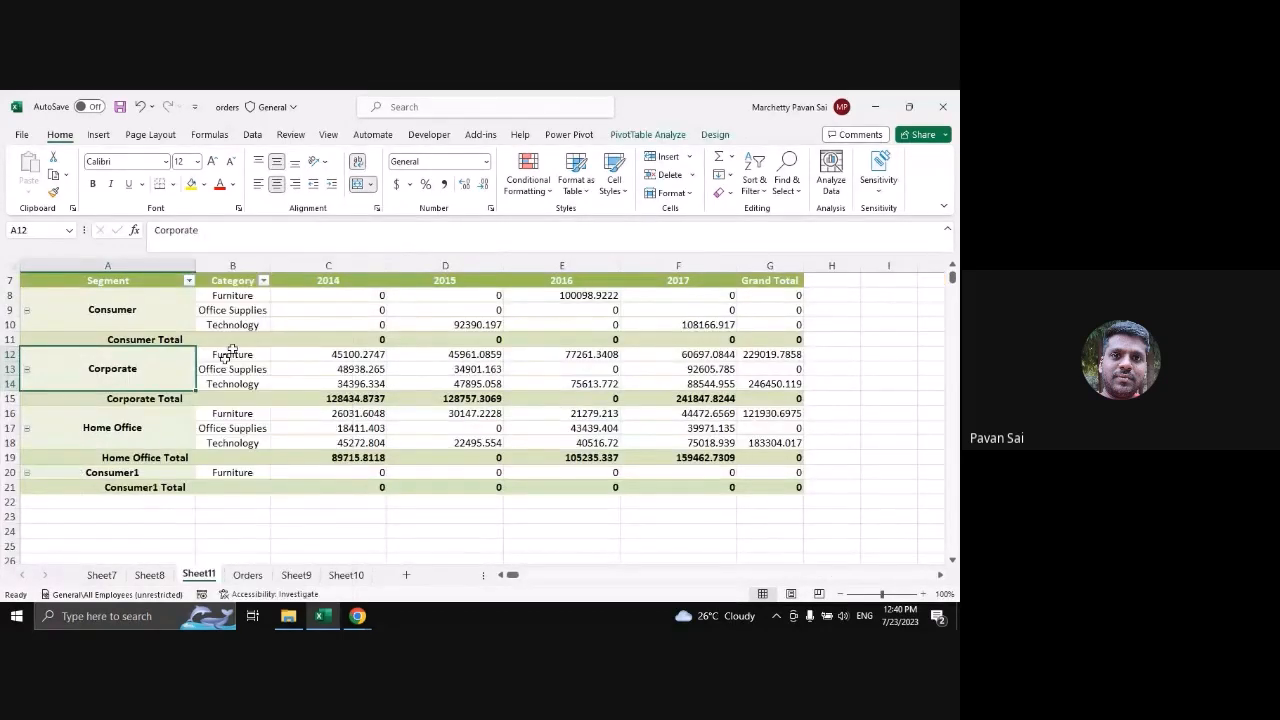
{"action": "left_click", "coordinate": [131, 474]}
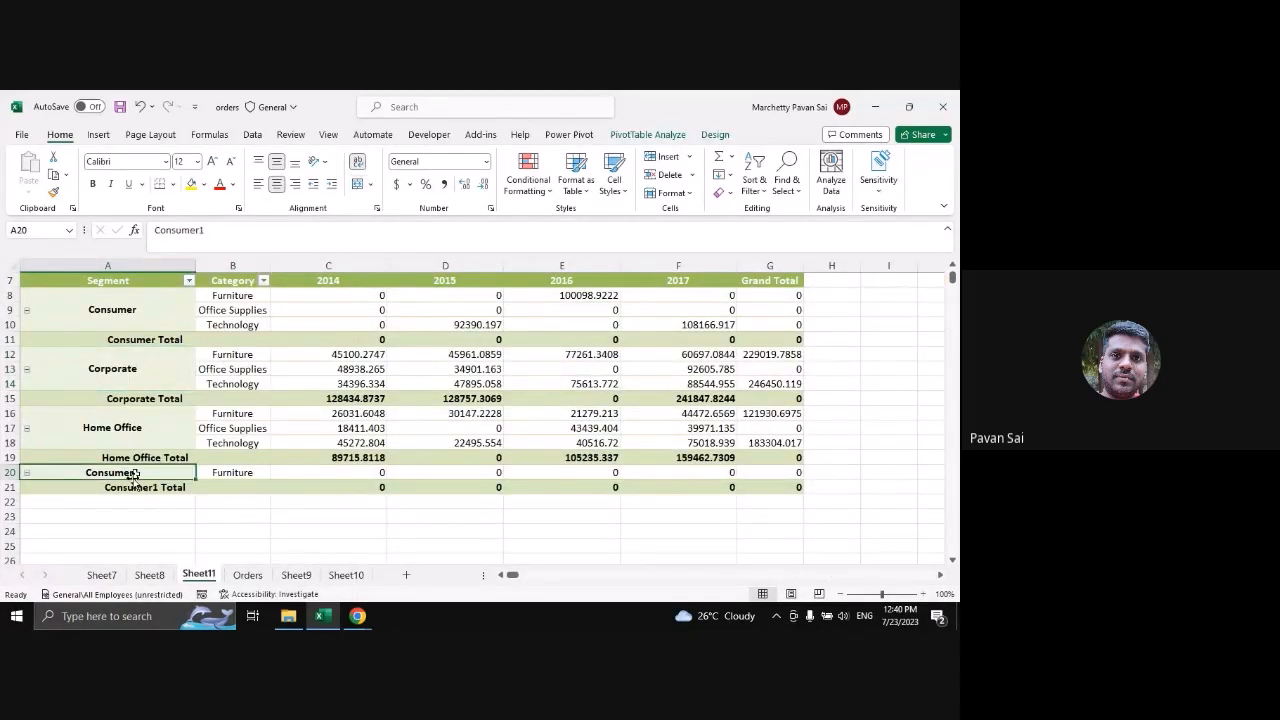
{"action": "left_click", "coordinate": [212, 231]}
{"action": "double_click", "coordinate": [212, 231]}
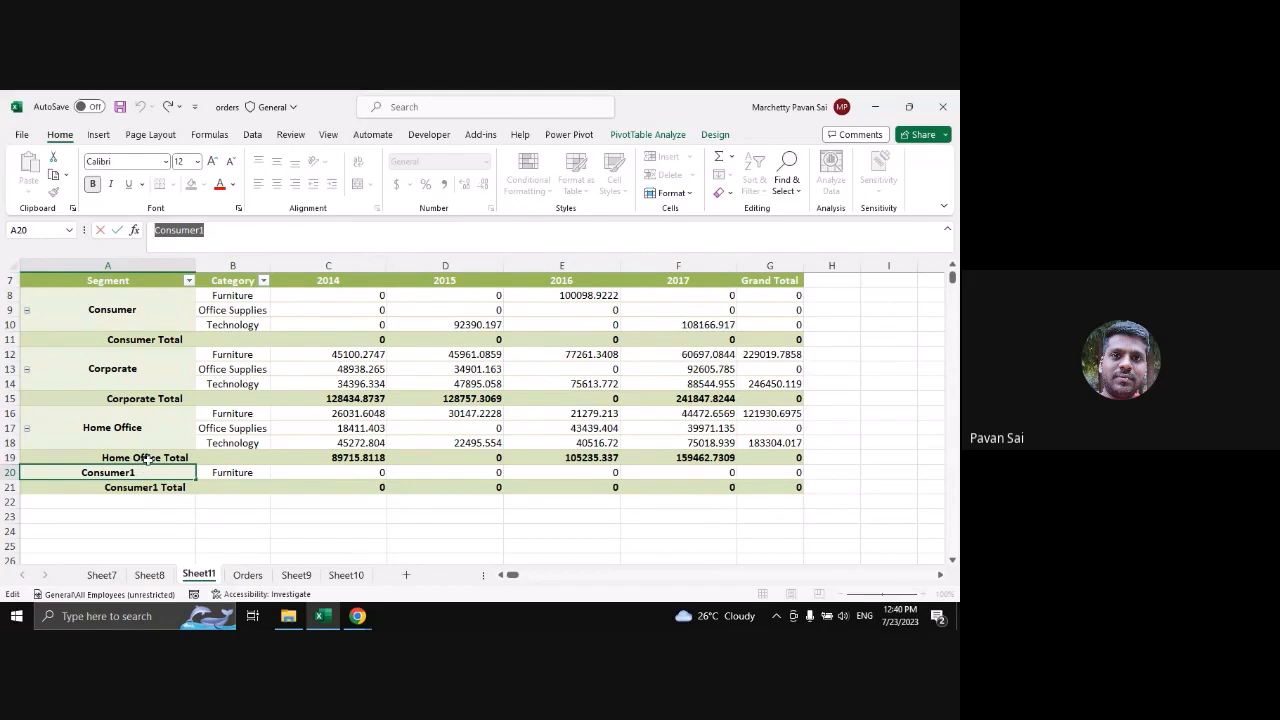
{"action": "right_click", "coordinate": [148, 460]}
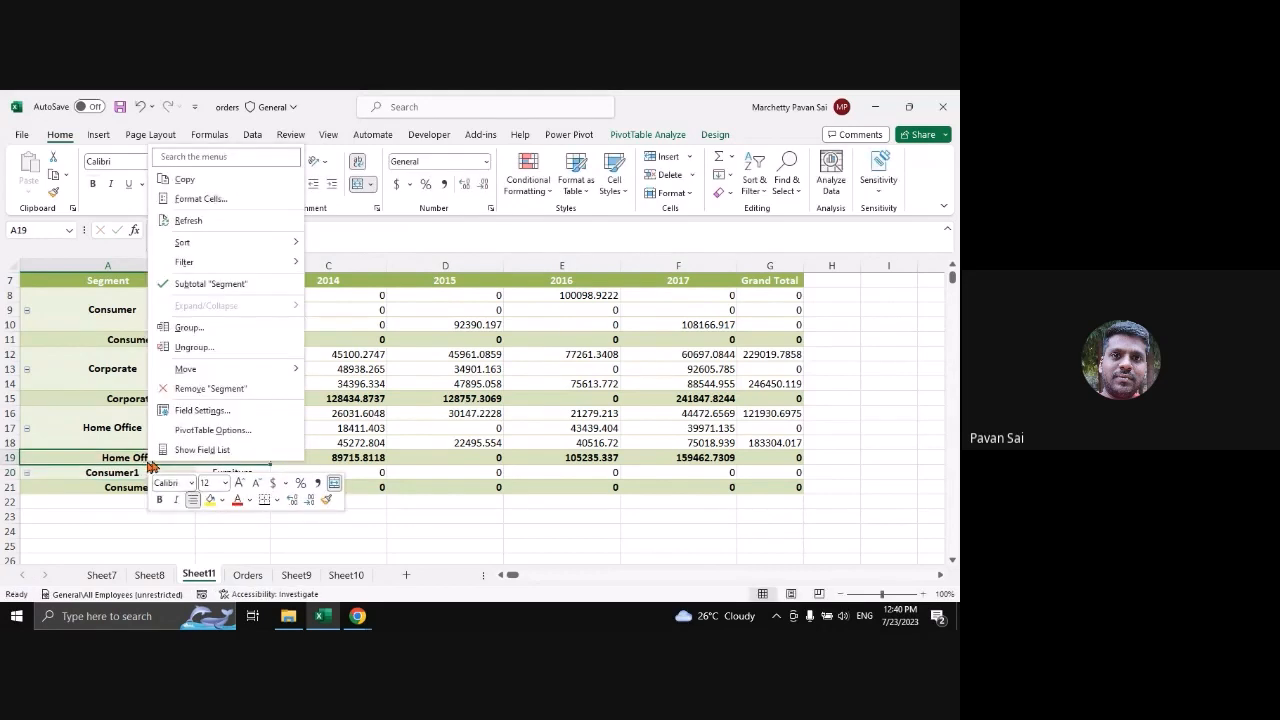
{"action": "left_click", "coordinate": [213, 430]}
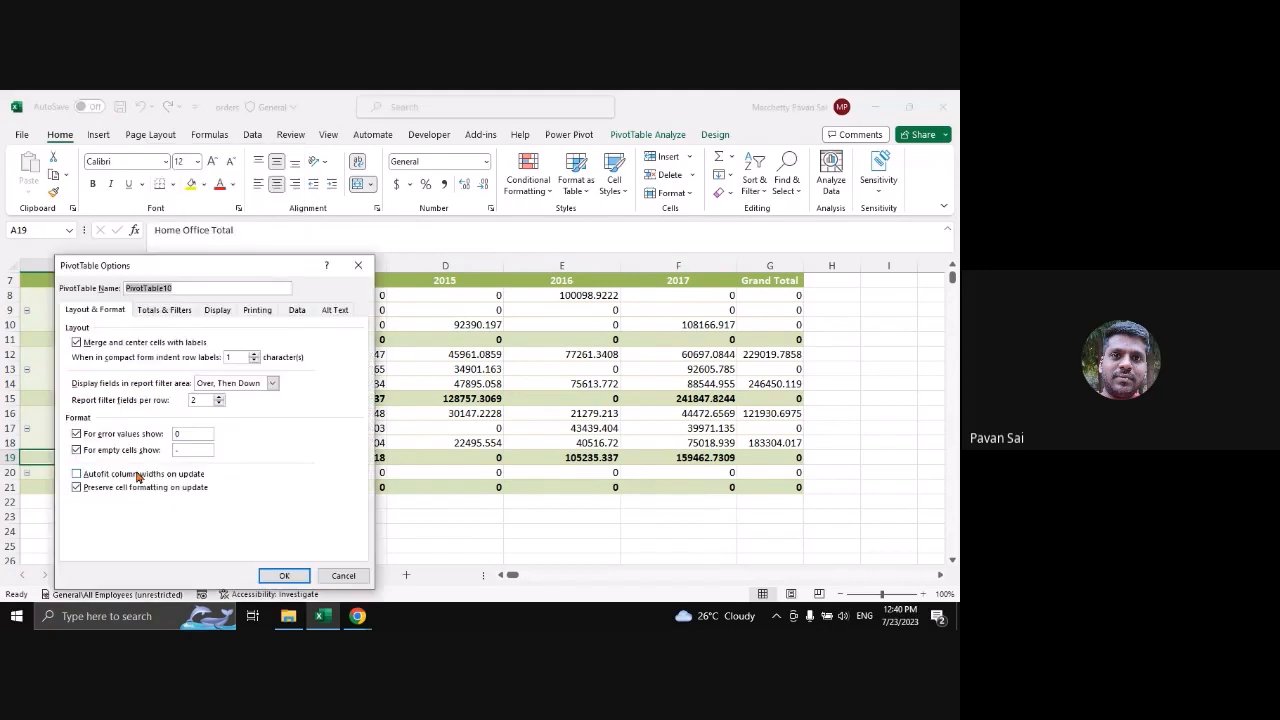
{"action": "left_click", "coordinate": [138, 475]}
{"action": "left_click_drag", "start_coordinate": [225, 263], "coordinate": [561, 208]}
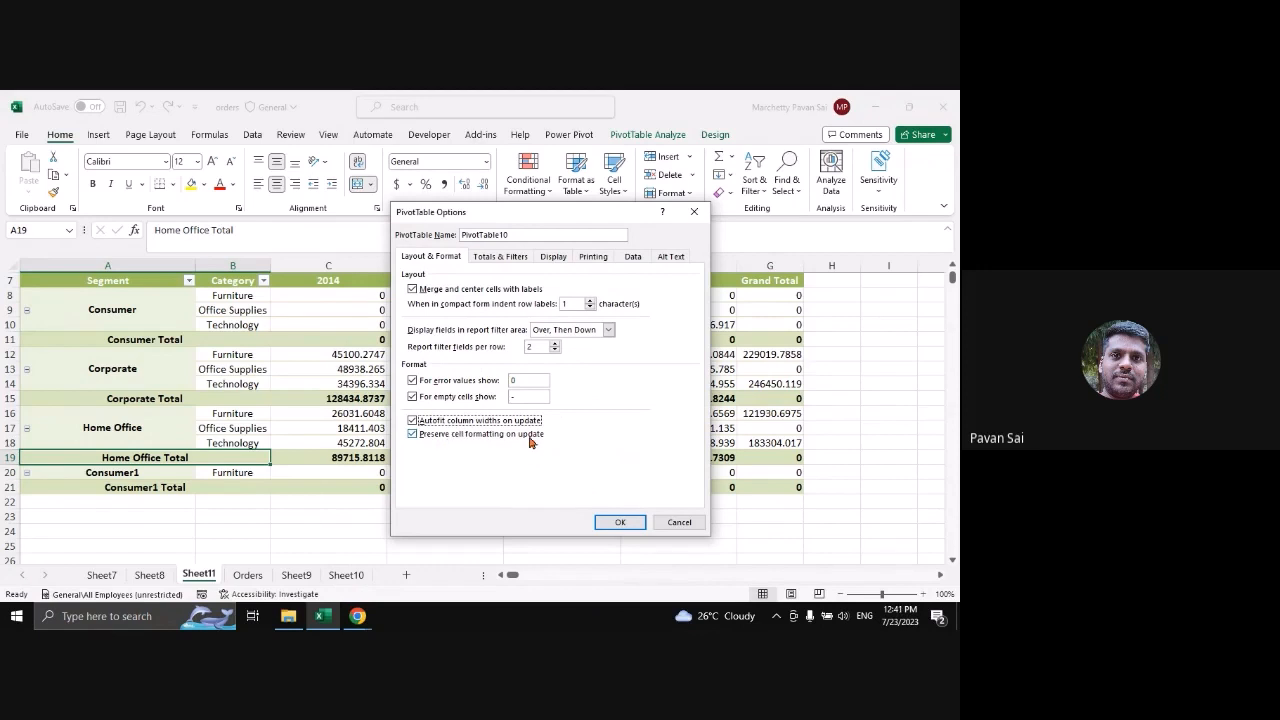
{"action": "left_click", "coordinate": [670, 524]}
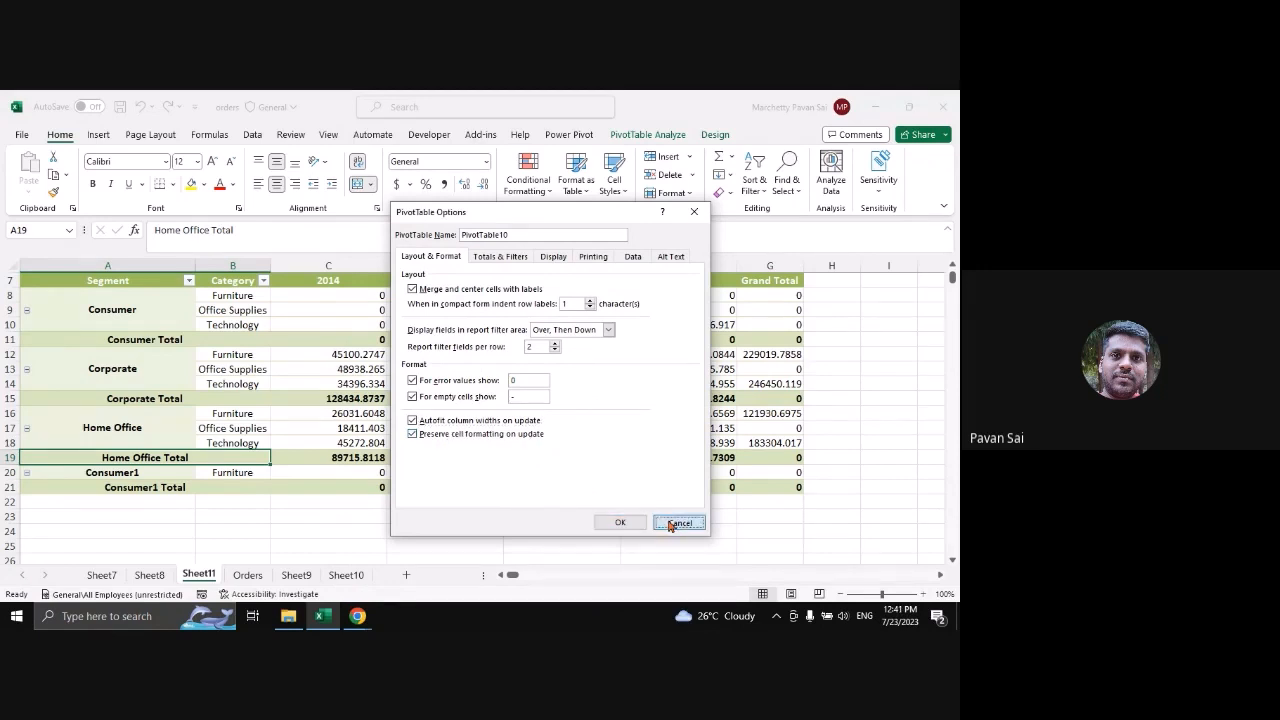
{"action": "left_click", "coordinate": [678, 521]}
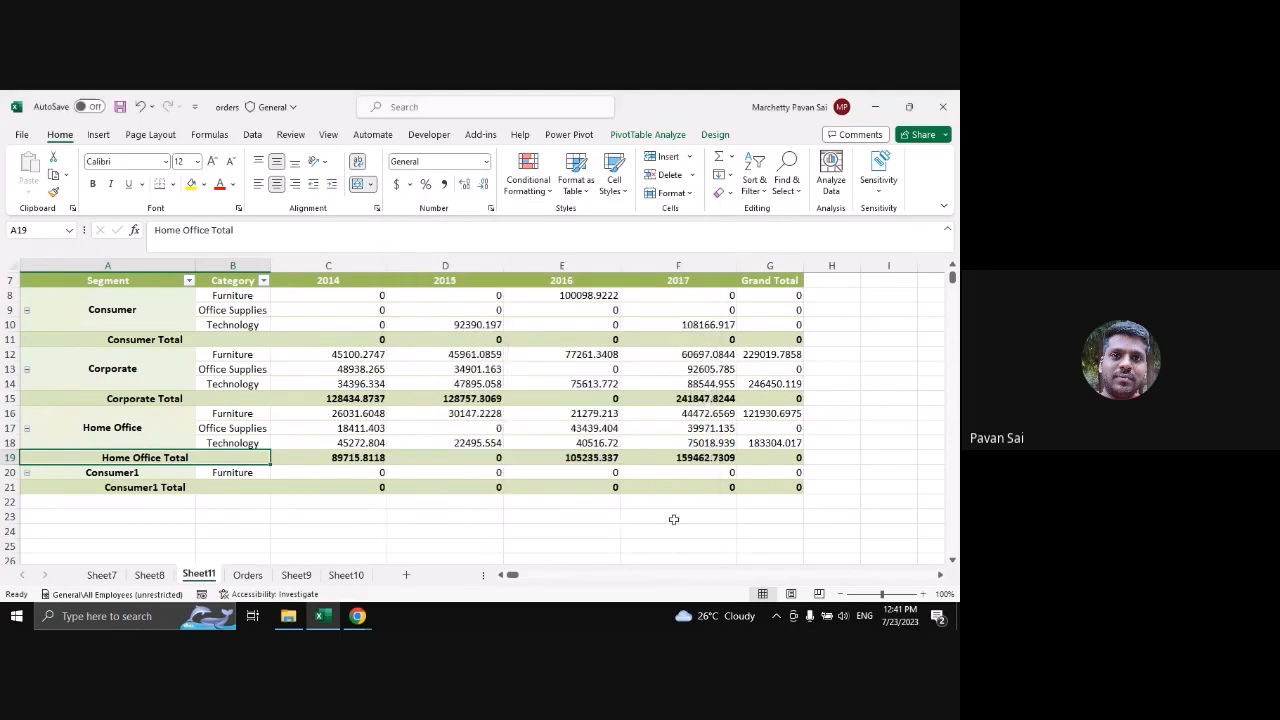
Fill the Consumer segment's category and value cells B8:G10 in the pivot table with yellow
{"action": "scroll", "coordinate": [674, 519], "scroll_direction": "up", "scroll_amount": 2}
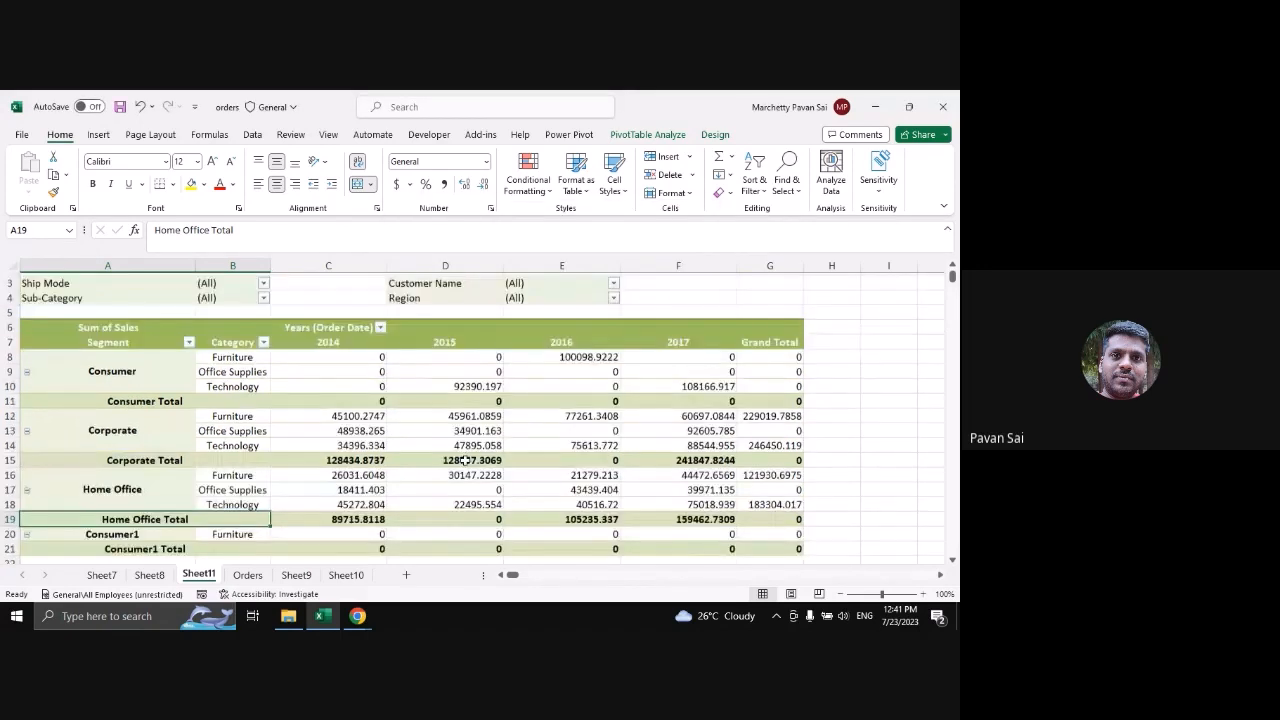
{"action": "left_click_drag", "start_coordinate": [232, 357], "coordinate": [705, 382]}
{"action": "left_click_drag", "start_coordinate": [232, 339], "coordinate": [790, 369]}
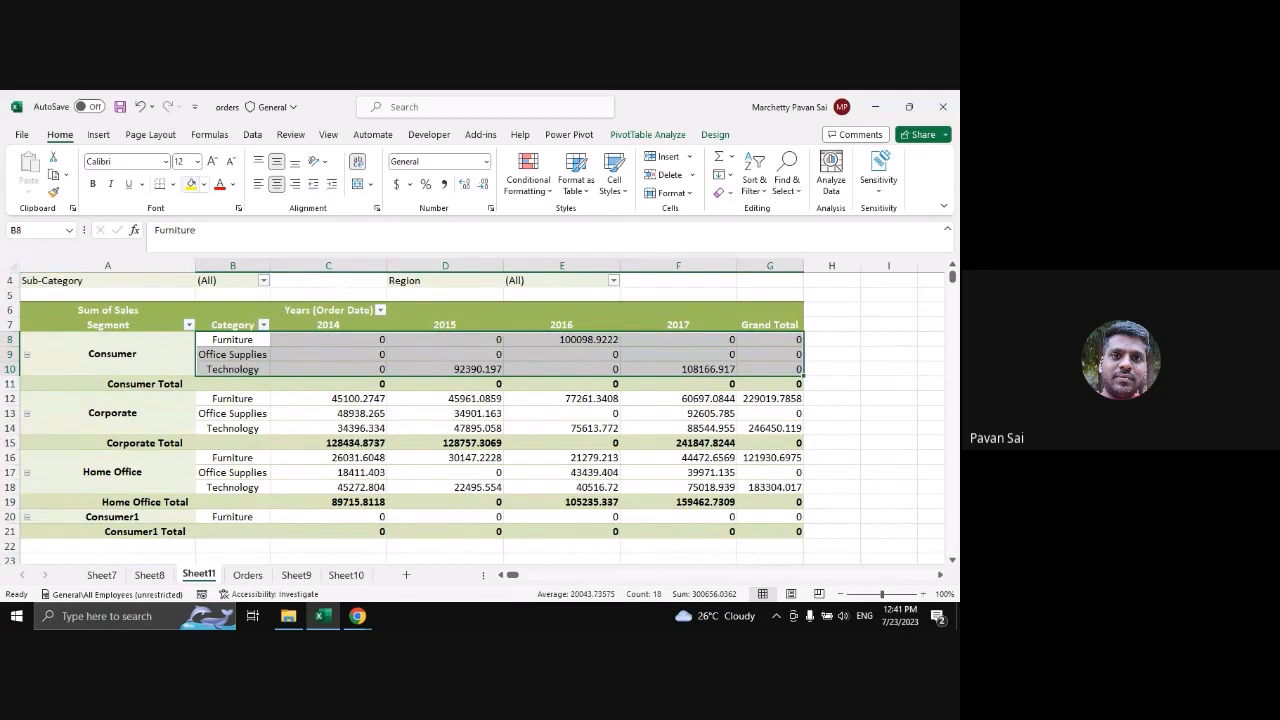
{"action": "left_click", "coordinate": [190, 184]}
{"action": "left_click", "coordinate": [344, 385]}
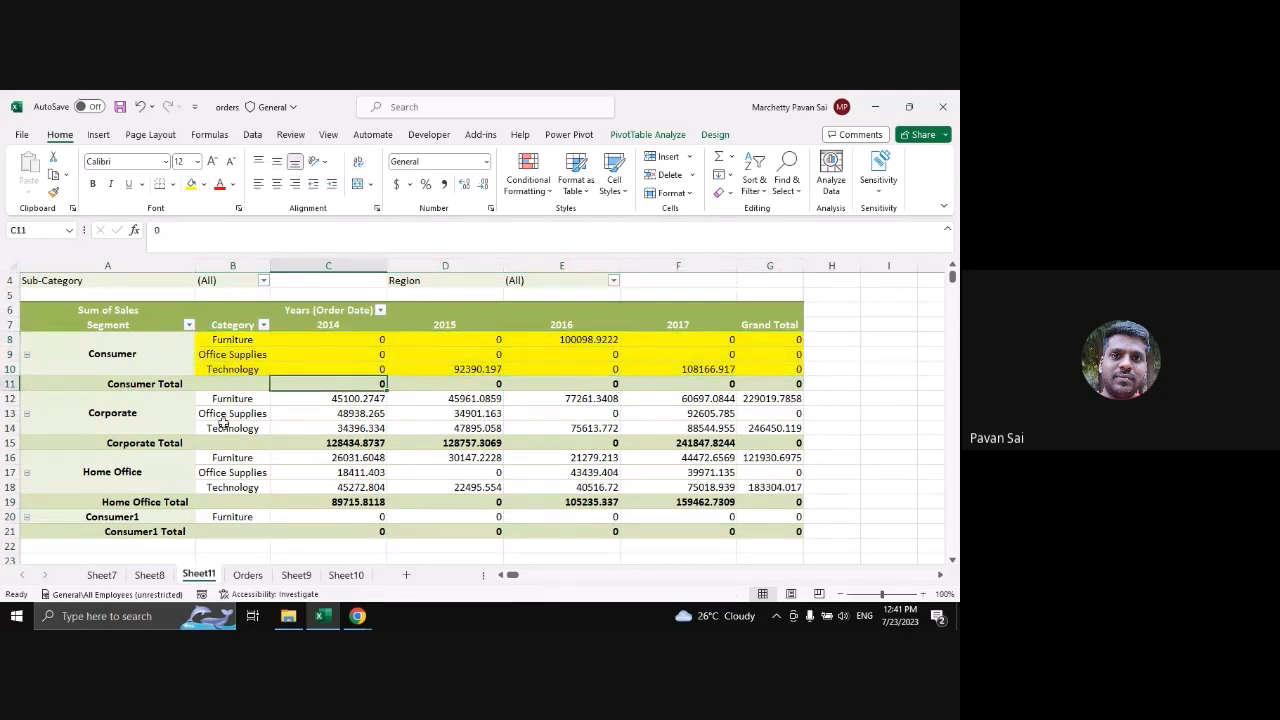
On the Orders sheet, copy the Sales values in L4:L6 over the cells starting at L2
{"action": "left_click", "coordinate": [250, 576]}
{"action": "left_click_drag", "start_coordinate": [863, 575], "coordinate": [891, 575]}
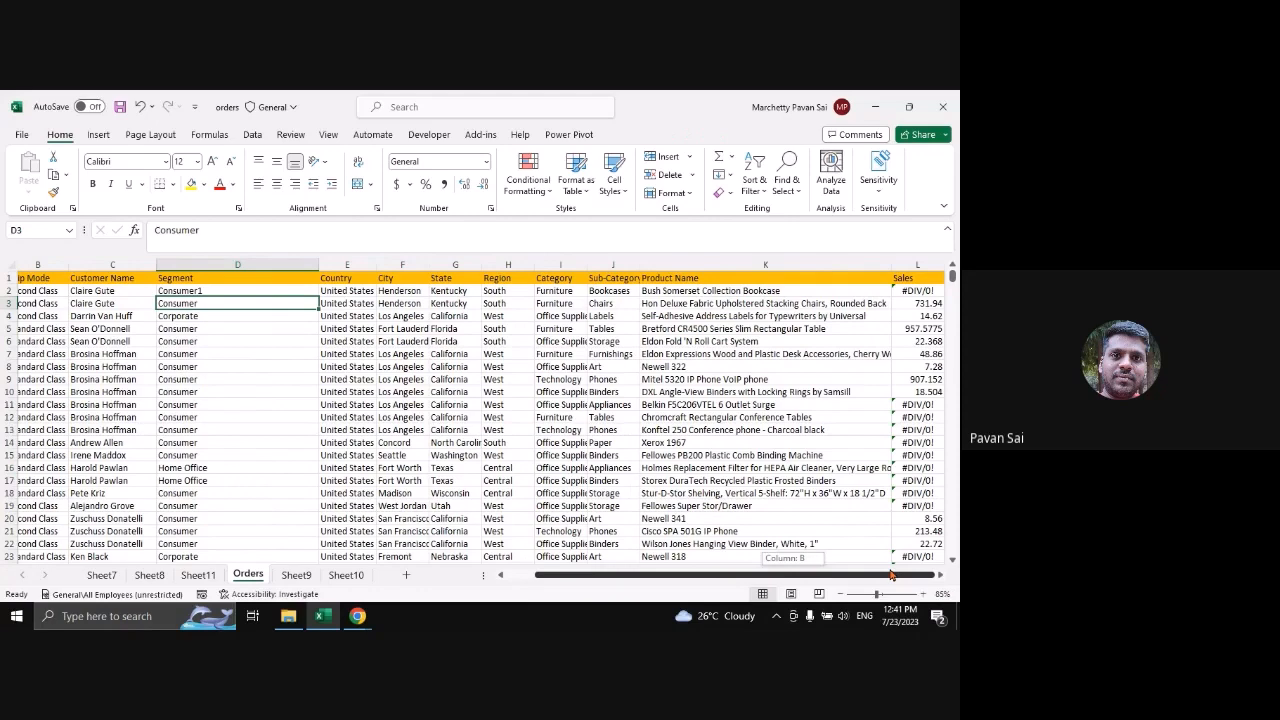
{"action": "left_click_drag", "start_coordinate": [917, 316], "coordinate": [917, 341]}
{"action": "key", "text": "ctrl+c"}
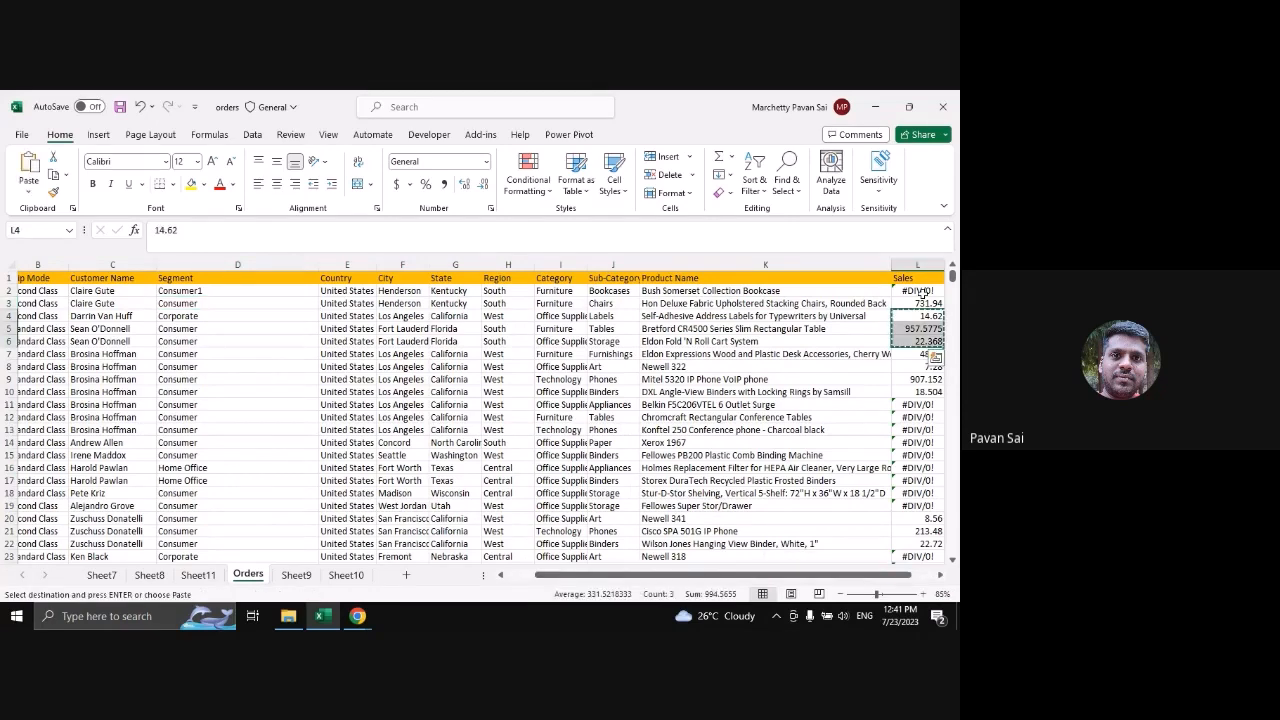
{"action": "left_click", "coordinate": [922, 291]}
{"action": "key", "text": "Return"}
Copy the Sales values in L2:L9 over the error cells L11:L18
{"action": "left_click_drag", "start_coordinate": [917, 392], "coordinate": [924, 480]}
{"action": "left_click", "coordinate": [917, 392]}
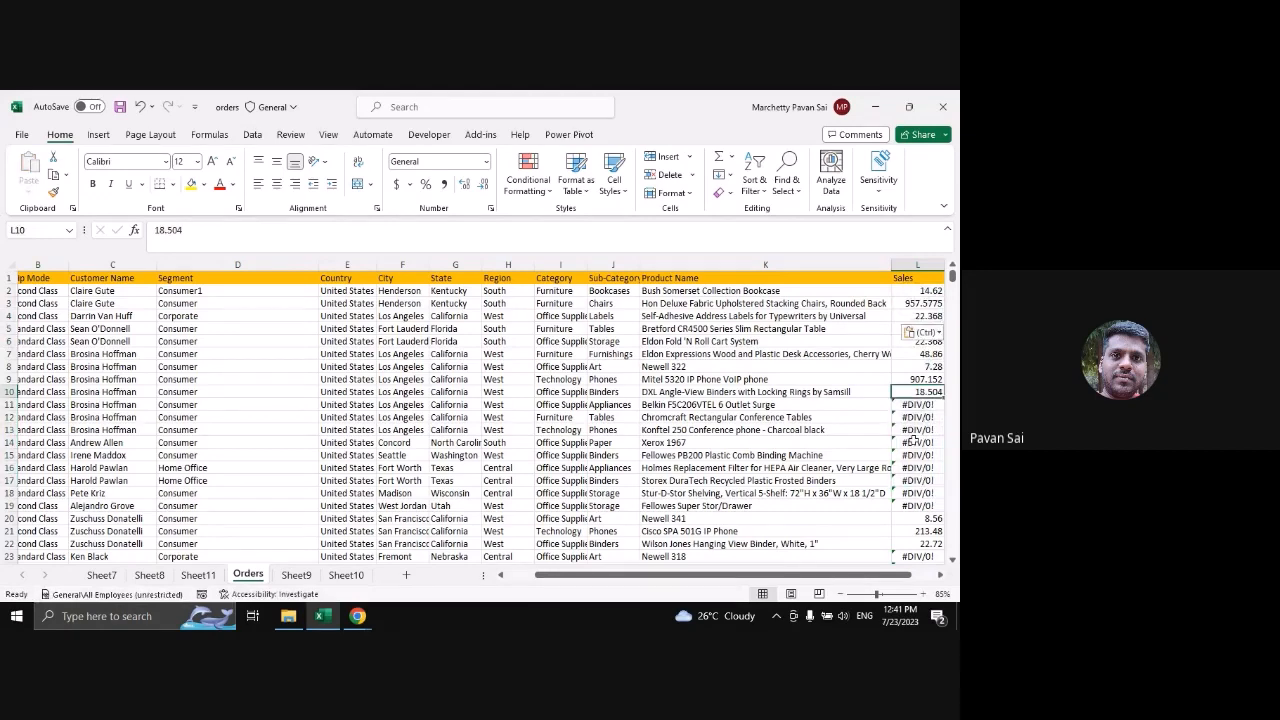
{"action": "left_click", "coordinate": [924, 292]}
{"action": "left_click", "coordinate": [918, 379], "text": "shift"}
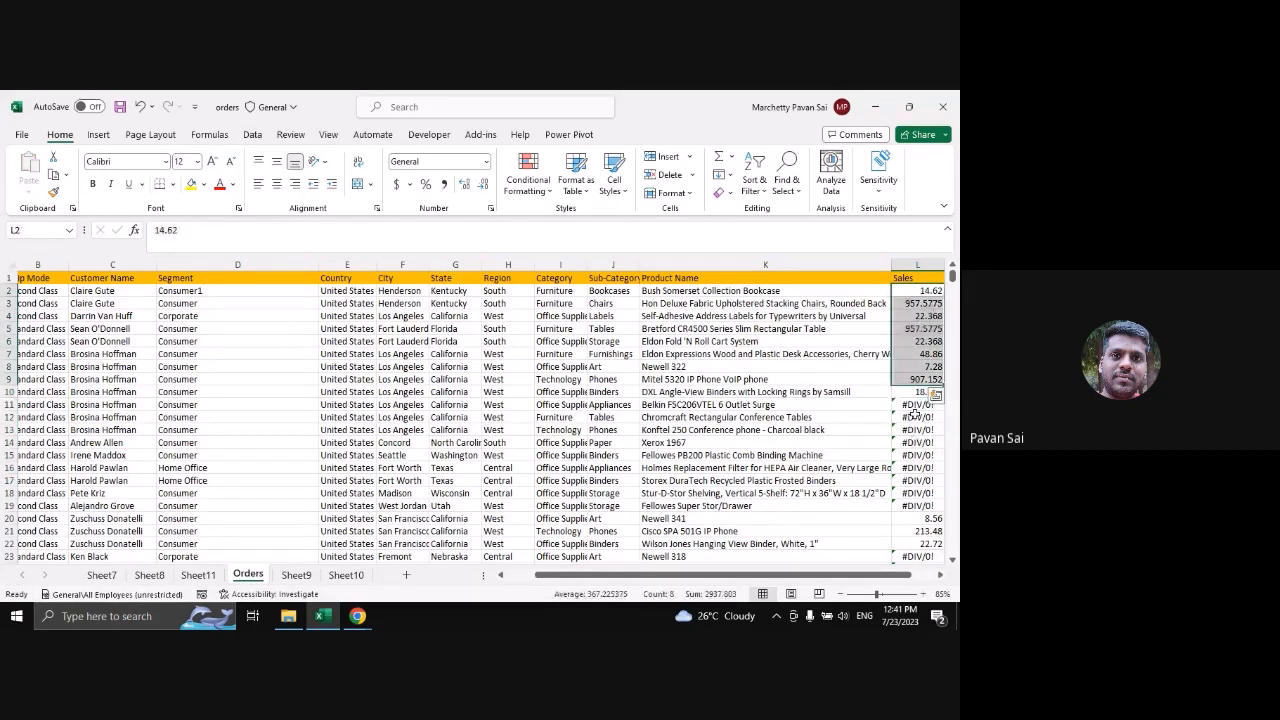
{"action": "key", "text": "ctrl+c"}
{"action": "left_click", "coordinate": [914, 408]}
{"action": "key", "text": "ctrl+v"}
{"action": "left_click", "coordinate": [918, 518]}
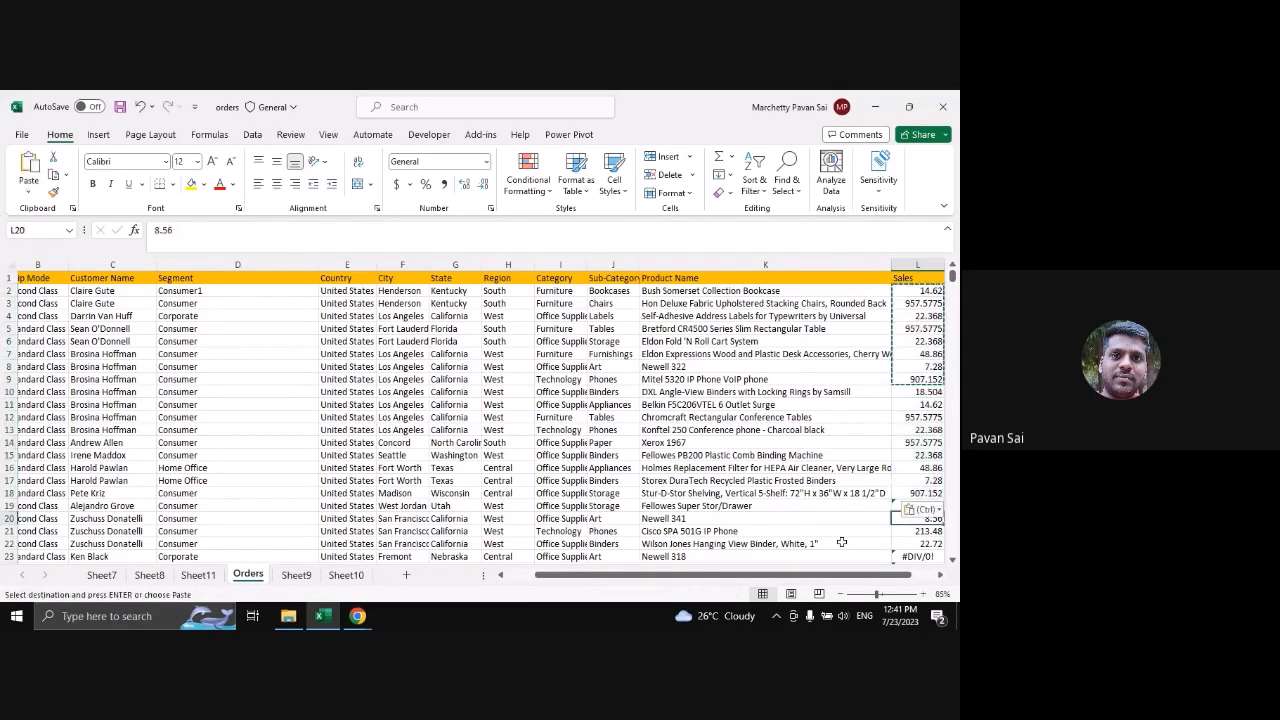
Paste the same copied Sales values over the error cells L23:L30
{"action": "scroll", "coordinate": [842, 542], "scroll_direction": "down", "scroll_amount": 3}
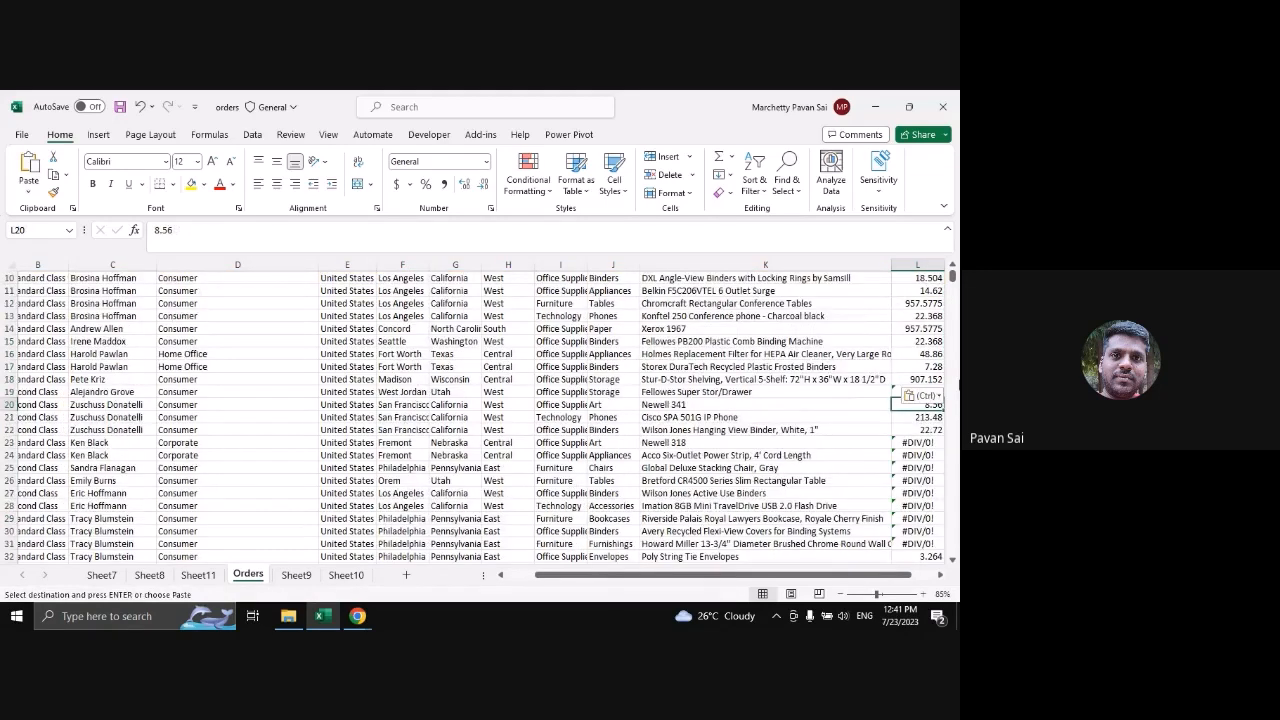
{"action": "left_click", "coordinate": [914, 442]}
{"action": "key", "text": "ctrl+v"}
{"action": "scroll", "coordinate": [905, 480], "scroll_direction": "down", "scroll_amount": 2}
{"action": "left_click", "coordinate": [866, 442]}
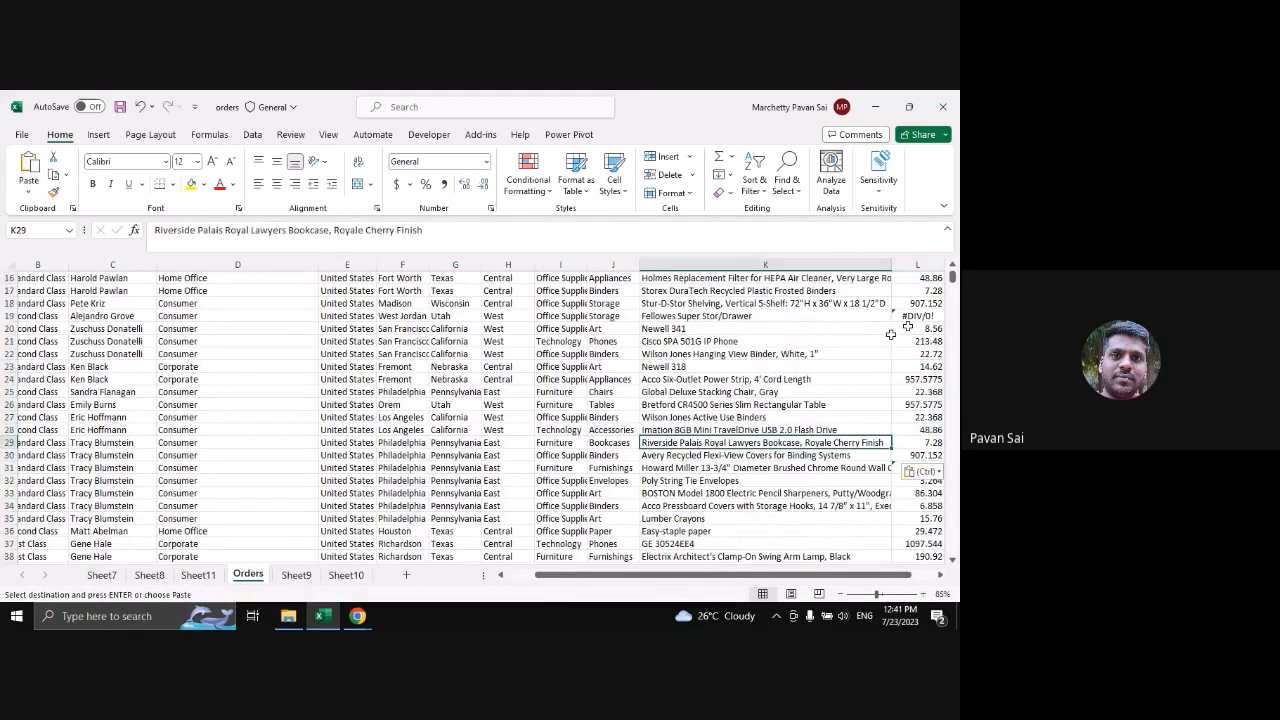
Replace the remaining Sales errors in L19 and L31 by filling down the value from the cell above each
{"action": "left_click", "coordinate": [915, 316]}
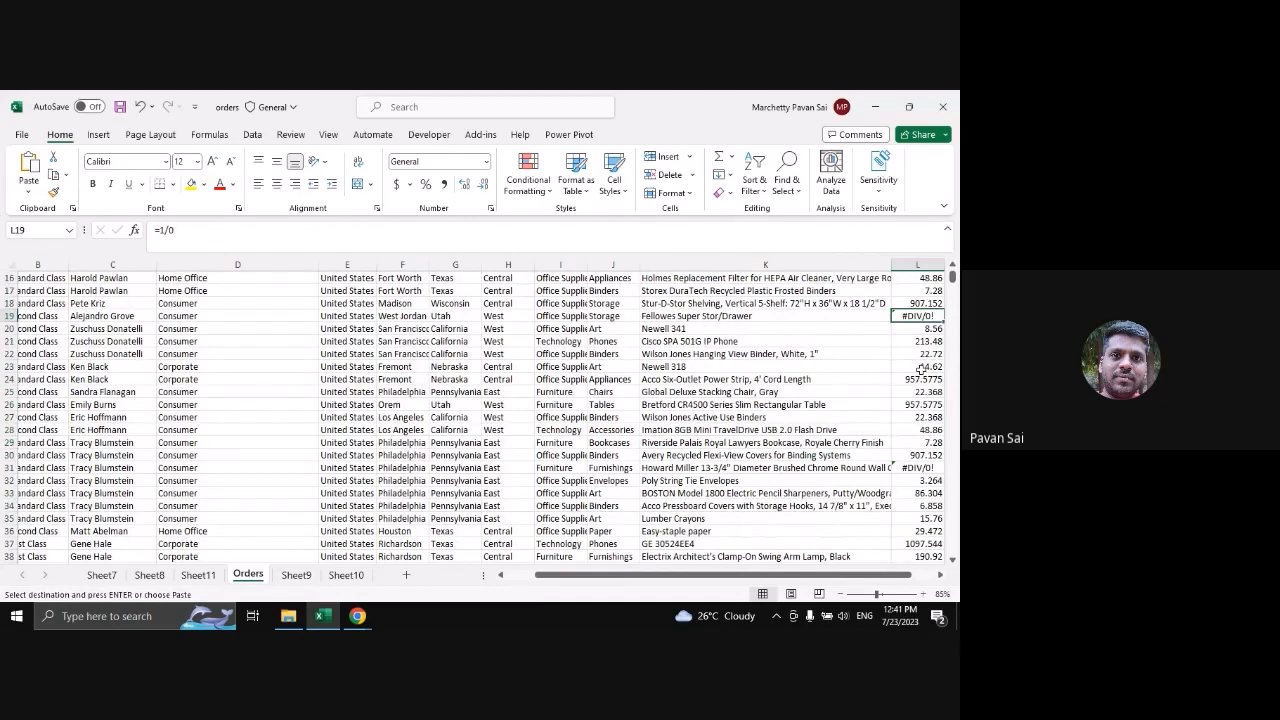
{"action": "key", "text": "ctrl+d"}
{"action": "scroll", "coordinate": [921, 370], "scroll_direction": "up", "scroll_amount": 1}
{"action": "left_click", "coordinate": [884, 507]}
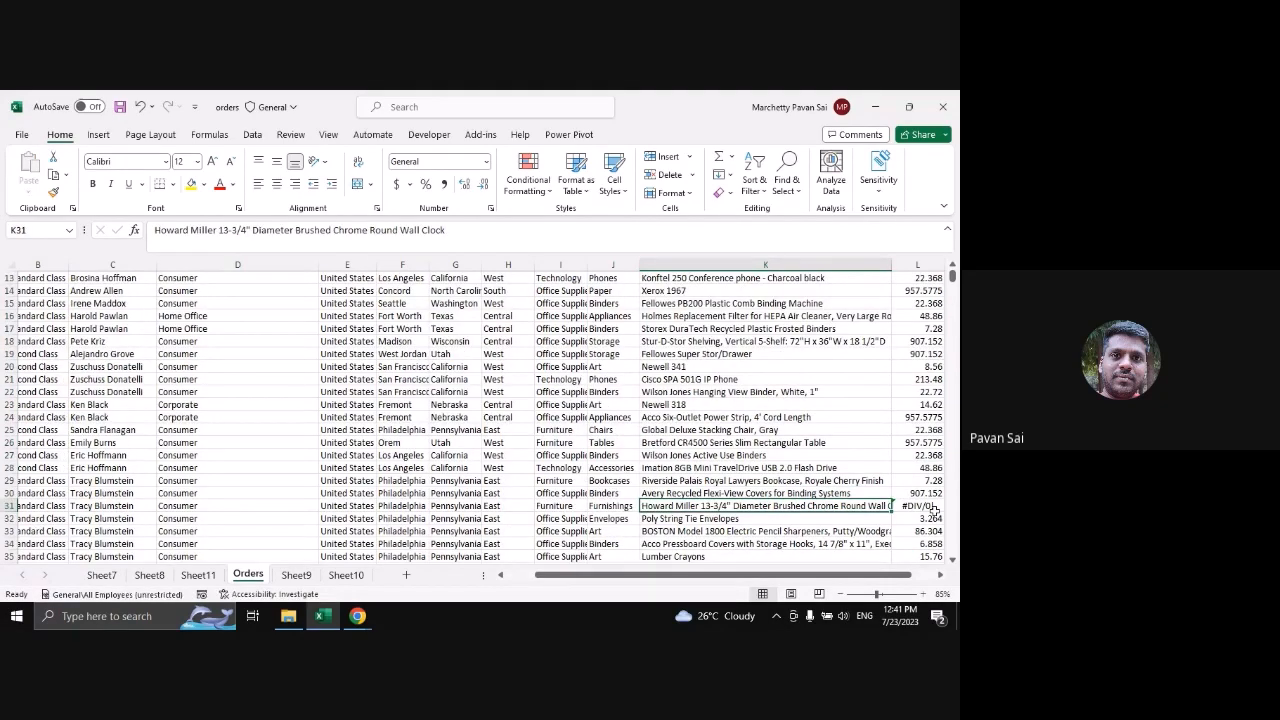
{"action": "left_click", "coordinate": [932, 507]}
{"action": "key", "text": "ctrl+d"}
{"action": "scroll", "coordinate": [786, 458], "scroll_direction": "up", "scroll_amount": 4}
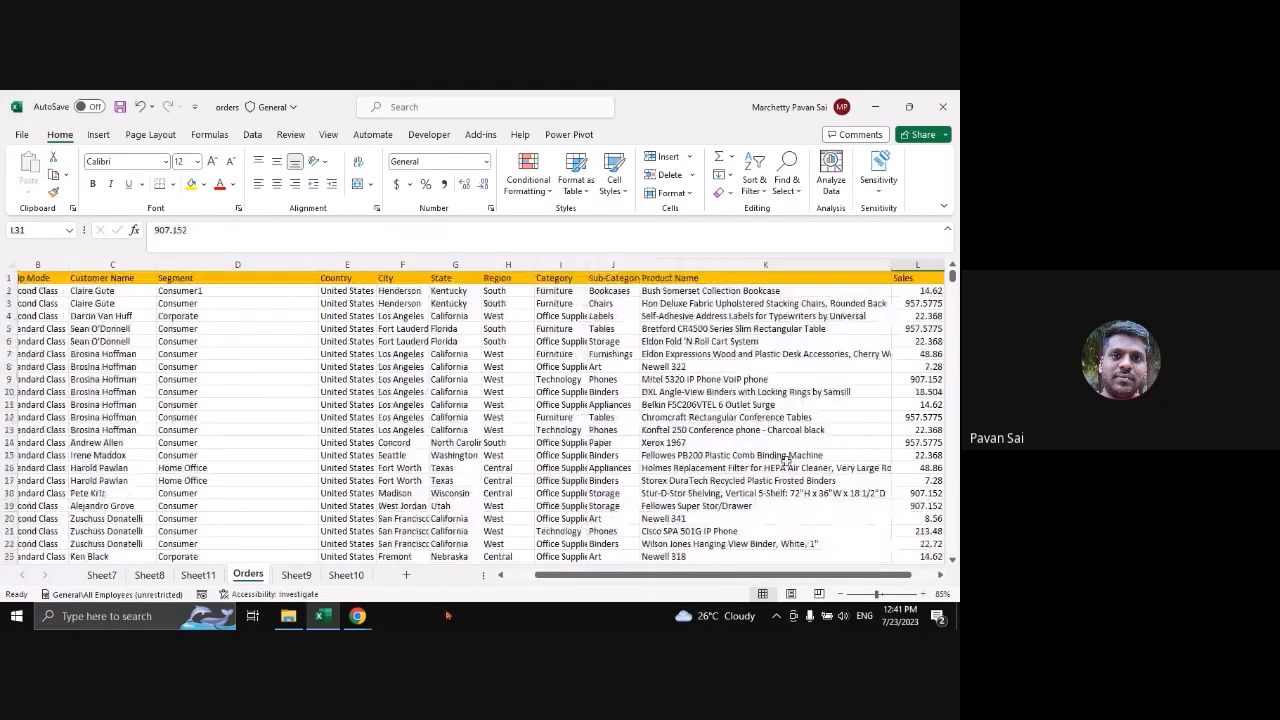
Refresh the PivotTable on Sheet11 with the corrected Sales data from the Orders sheet
{"action": "left_click", "coordinate": [198, 575]}
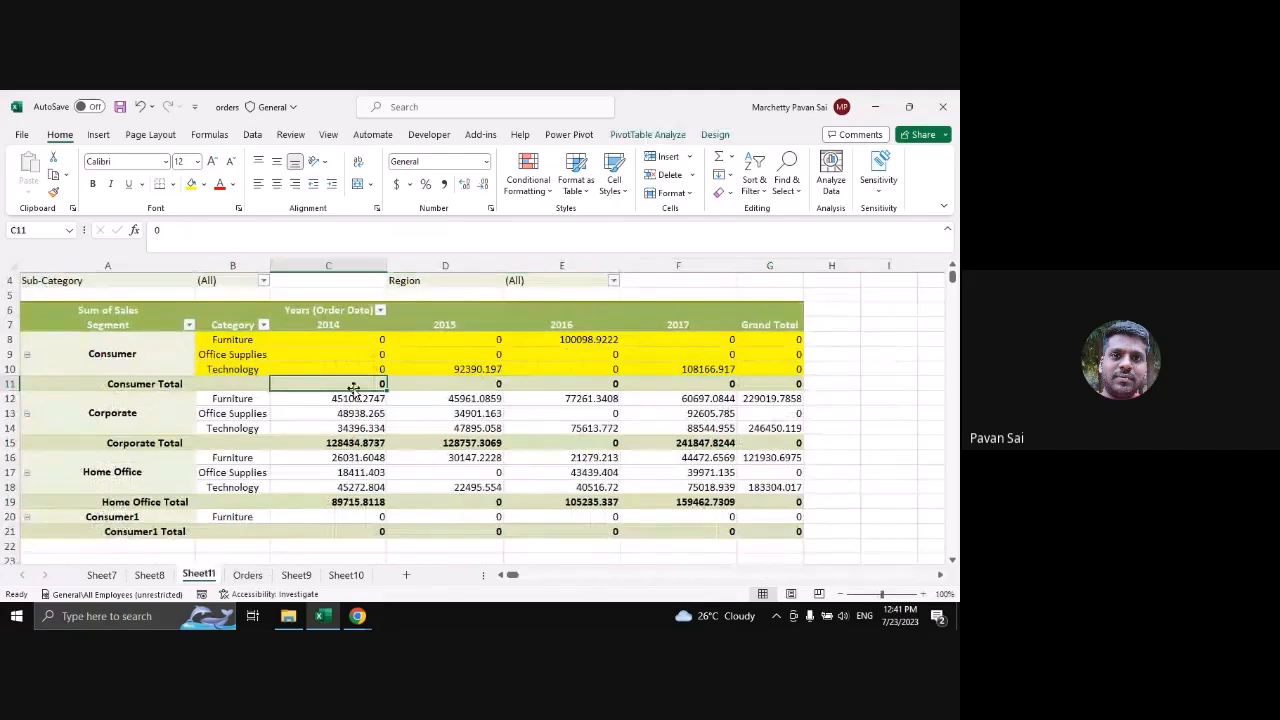
{"action": "right_click", "coordinate": [275, 354]}
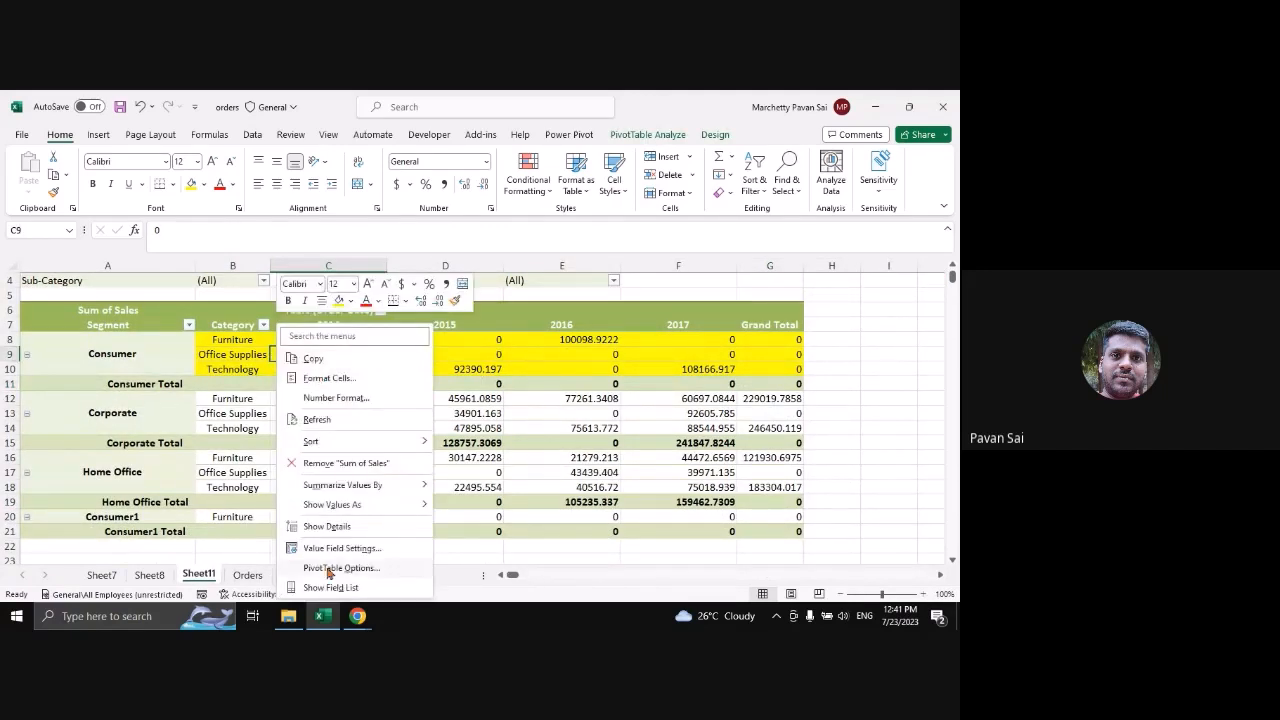
{"action": "left_click", "coordinate": [314, 419]}
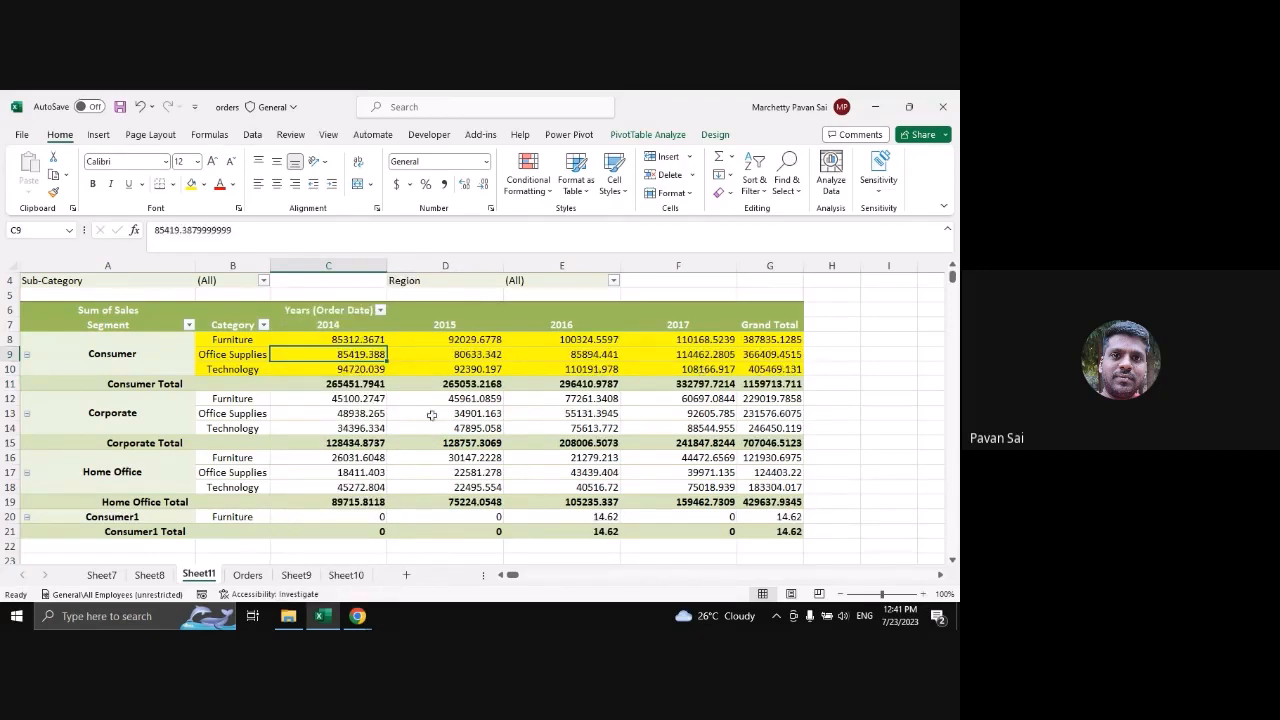
Set the PivotTable to autofit column widths on update and turn off preserving cell formatting on update
{"action": "right_click", "coordinate": [262, 369]}
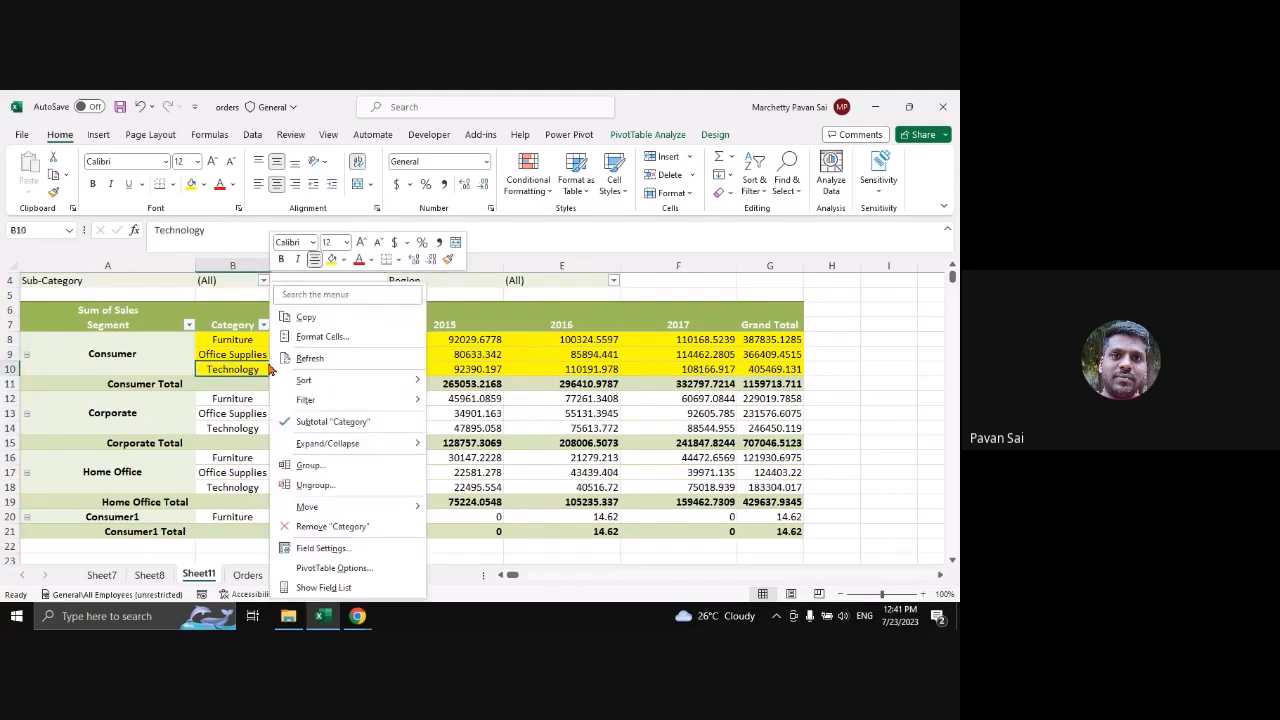
{"action": "left_click", "coordinate": [333, 567]}
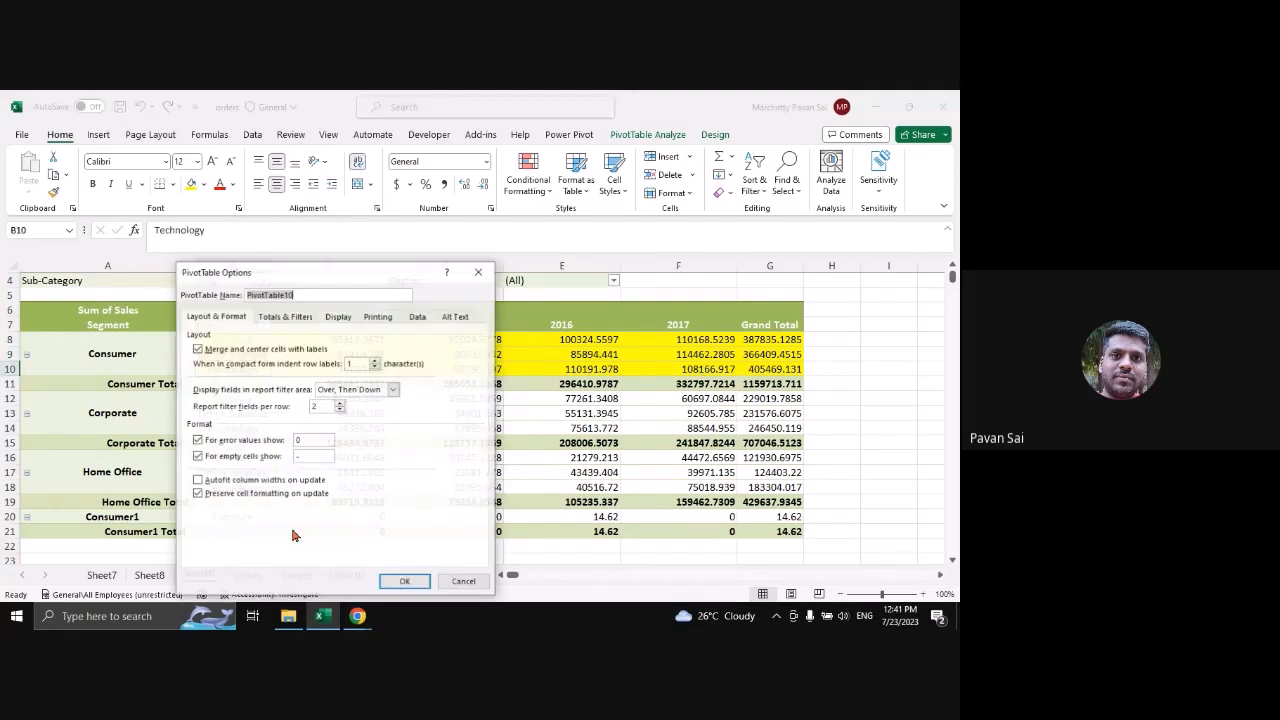
{"action": "left_click", "coordinate": [222, 481]}
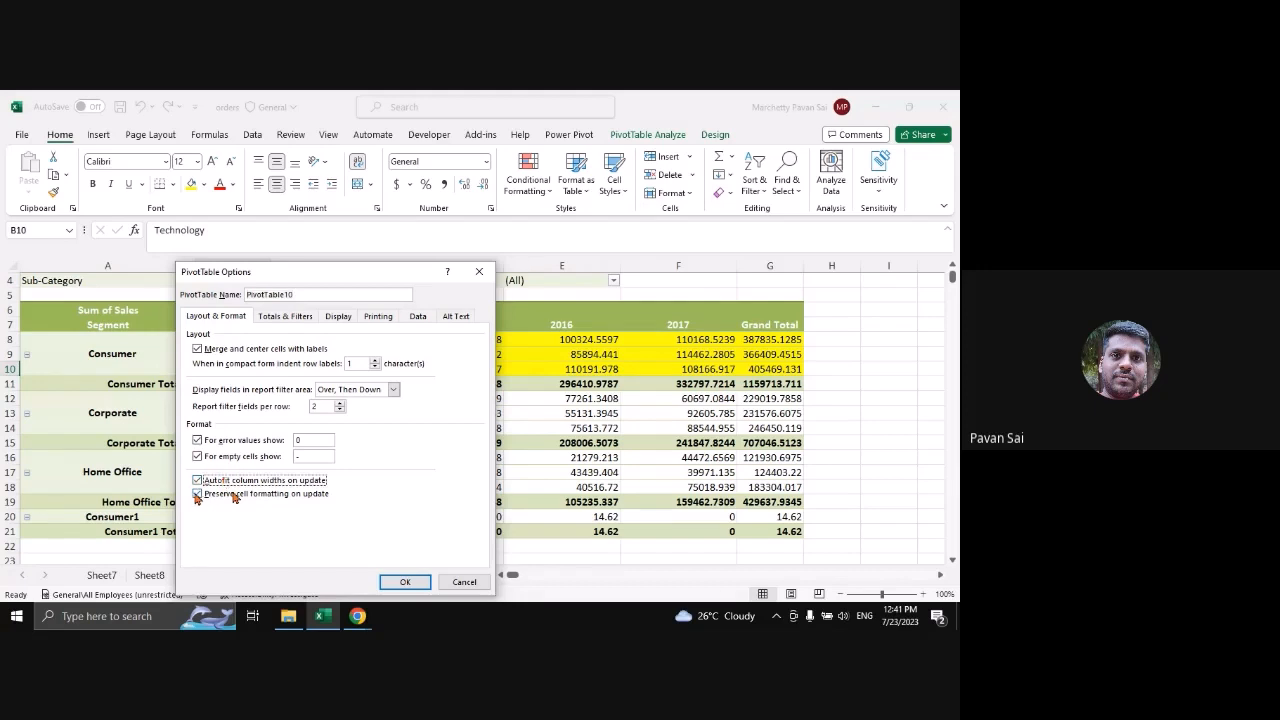
{"action": "left_click", "coordinate": [233, 495]}
{"action": "left_click", "coordinate": [300, 496]}
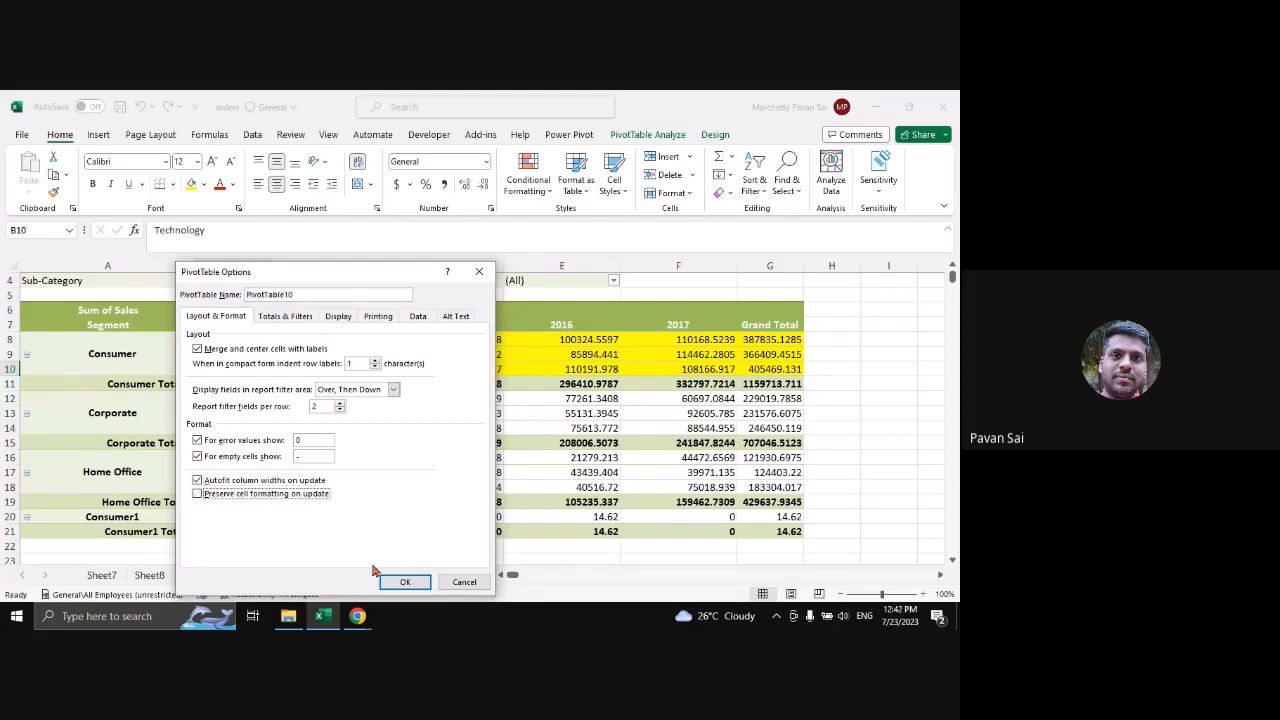
{"action": "left_click", "coordinate": [405, 582]}
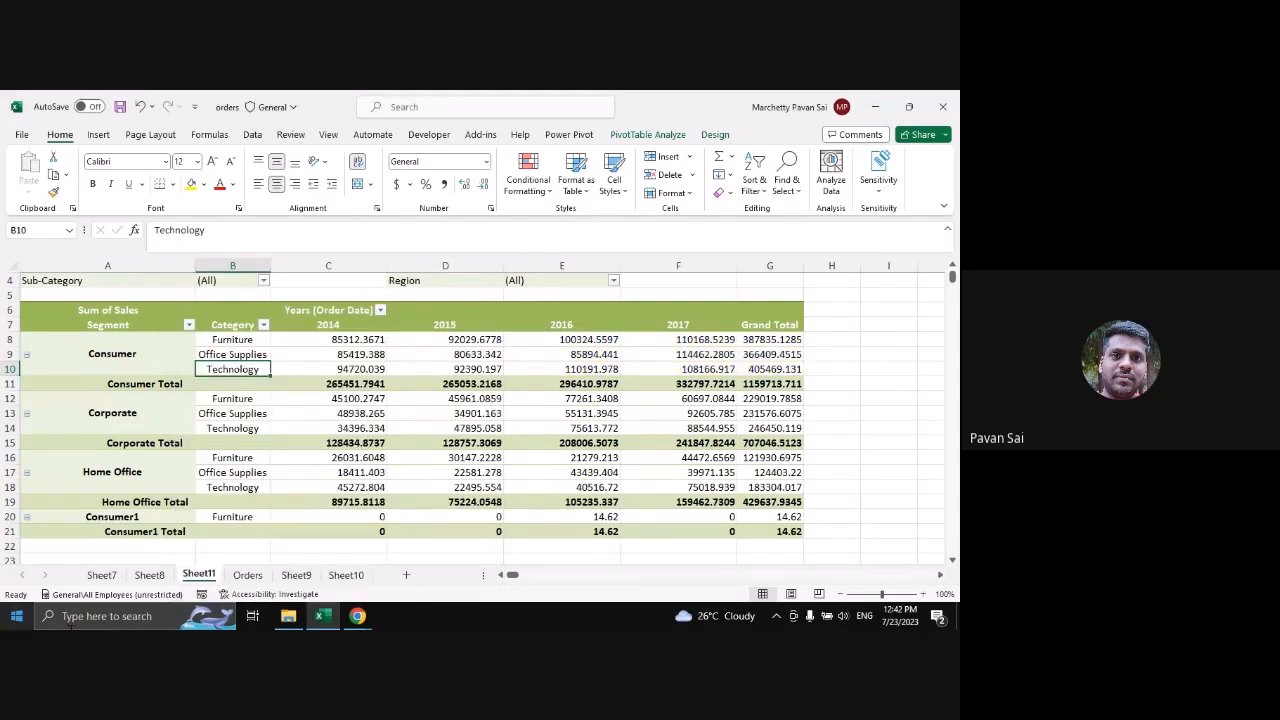
On the Orders sheet, set the Sales value in L2 to 10 and fill it down through L7
{"action": "left_click", "coordinate": [149, 575]}
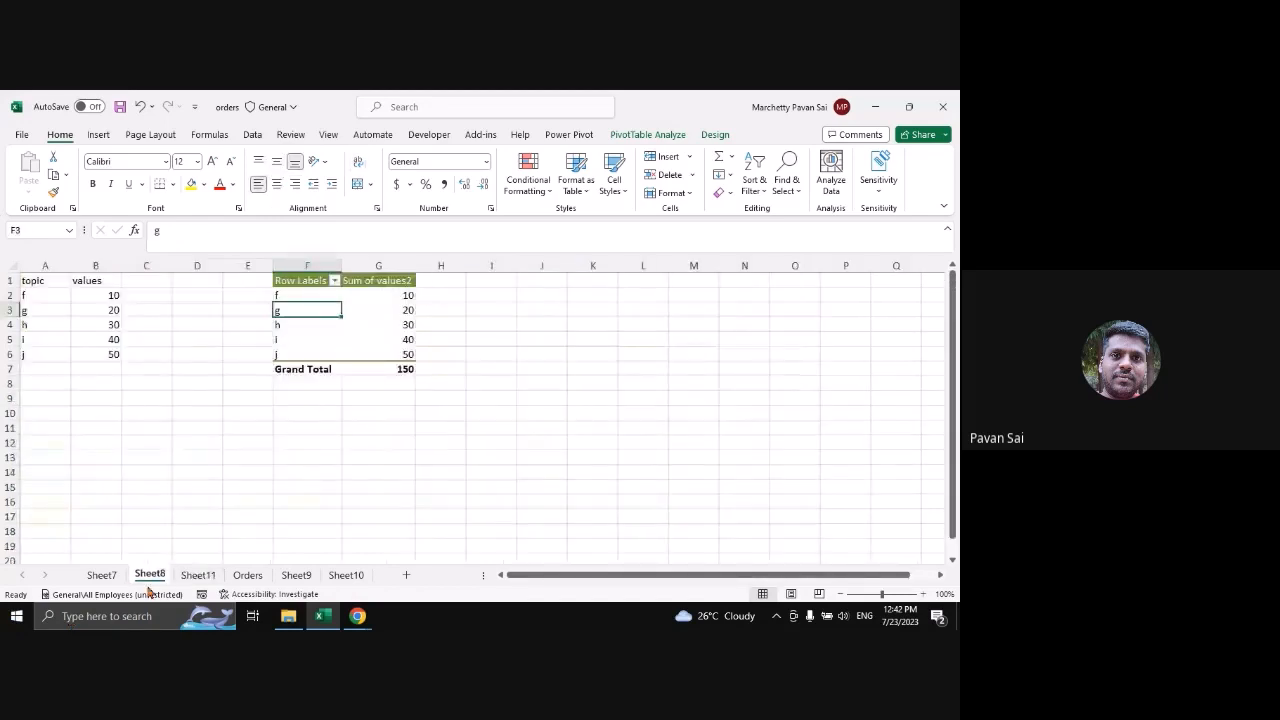
{"action": "left_click", "coordinate": [247, 575]}
{"action": "left_click", "coordinate": [918, 290]}
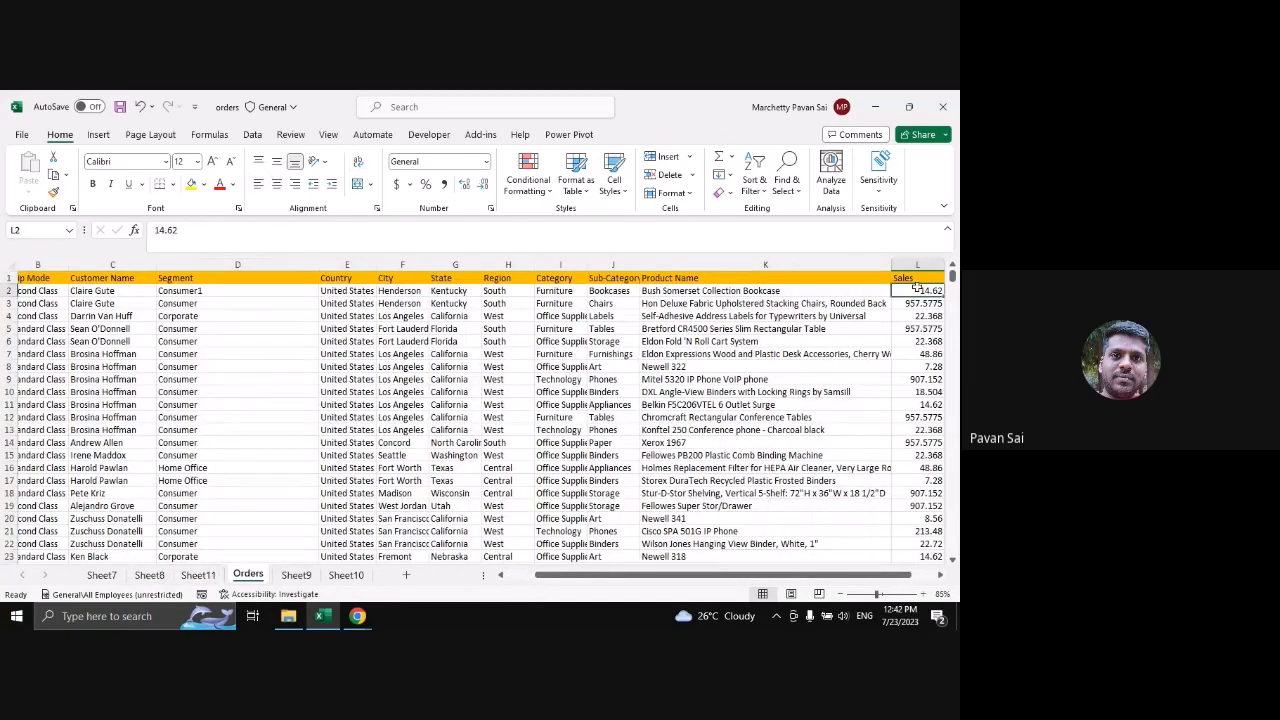
{"action": "type", "text": "10"}
{"action": "key", "text": "Return"}
{"action": "key", "text": "Return"}
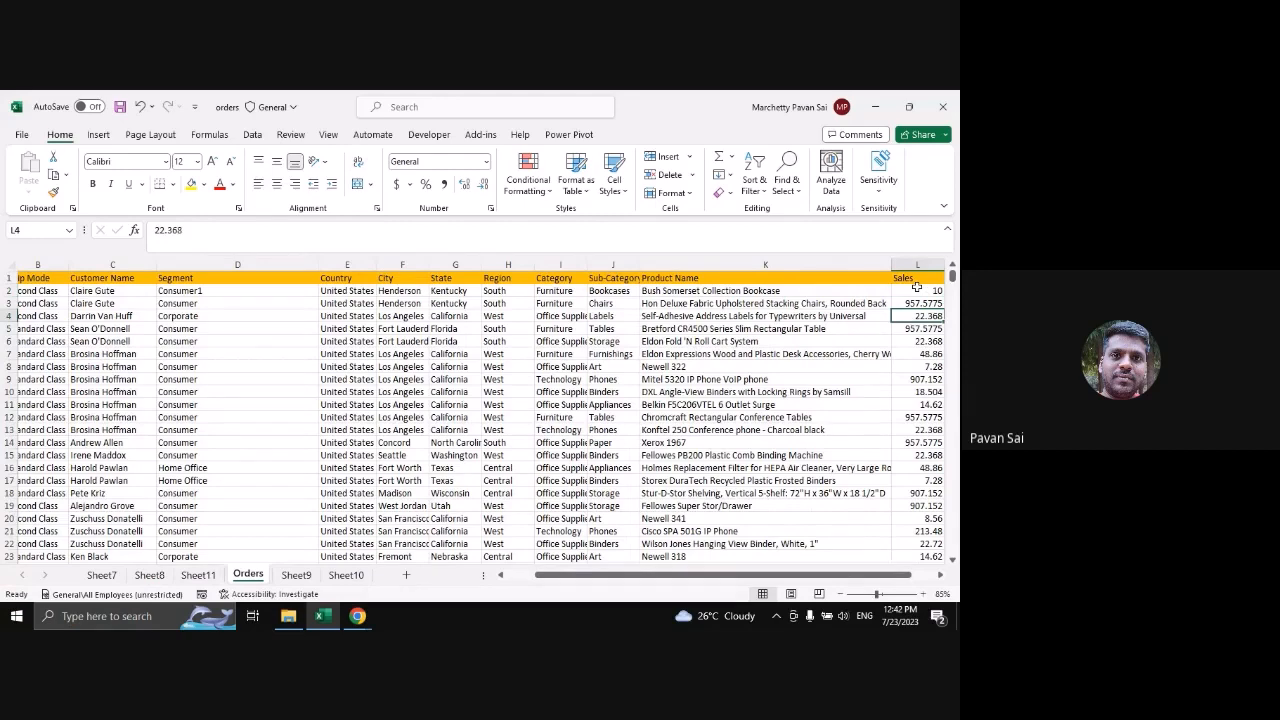
{"action": "left_click", "coordinate": [923, 281]}
{"action": "left_click_drag", "start_coordinate": [927, 289], "coordinate": [926, 367]}
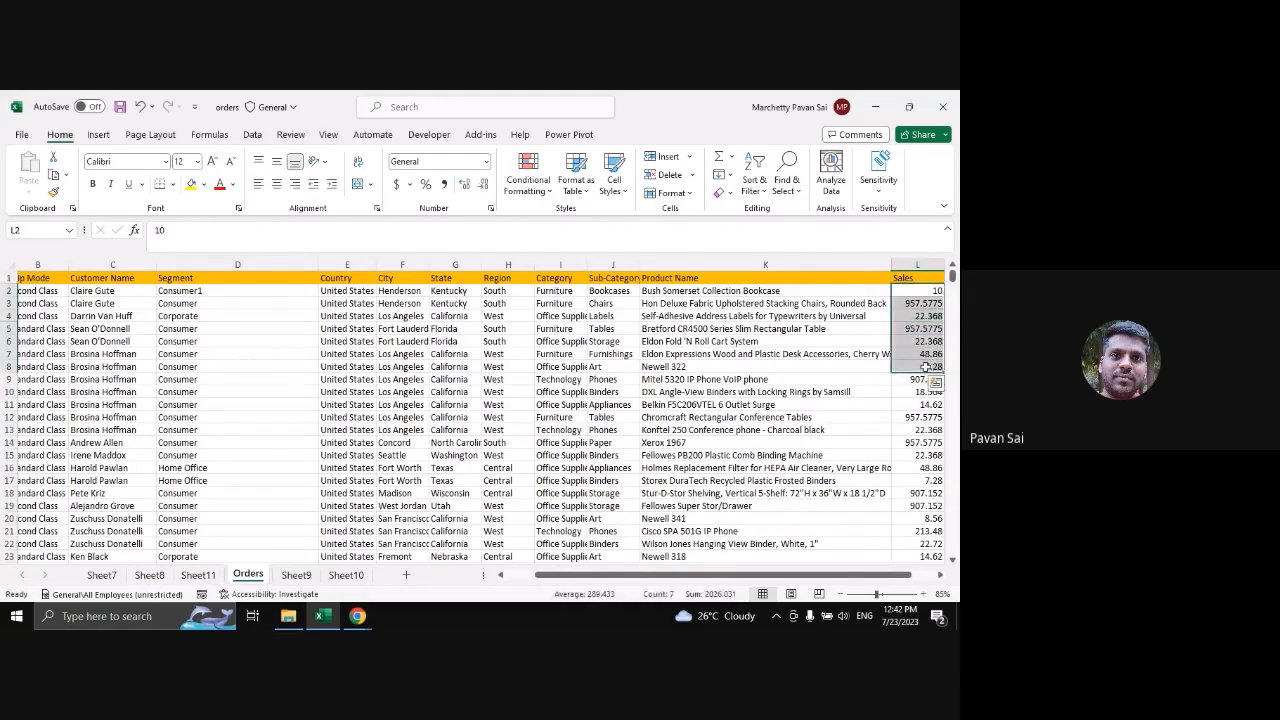
{"action": "key", "text": "shift+Up"}
{"action": "key", "text": "ctrl+d"}
{"action": "left_click", "coordinate": [753, 392]}
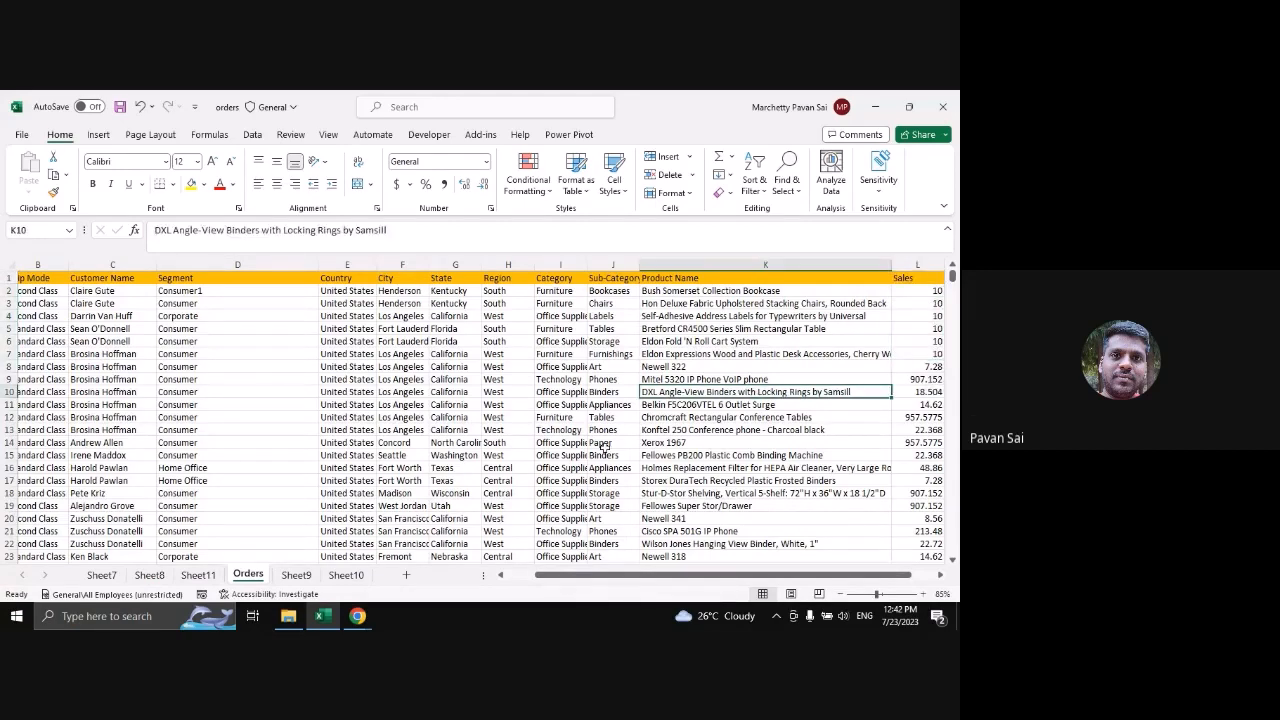
On Sheet11, apply a yellow fill to the Consumer category rows in B8:G10 of the PivotTable
{"action": "left_click", "coordinate": [199, 576]}
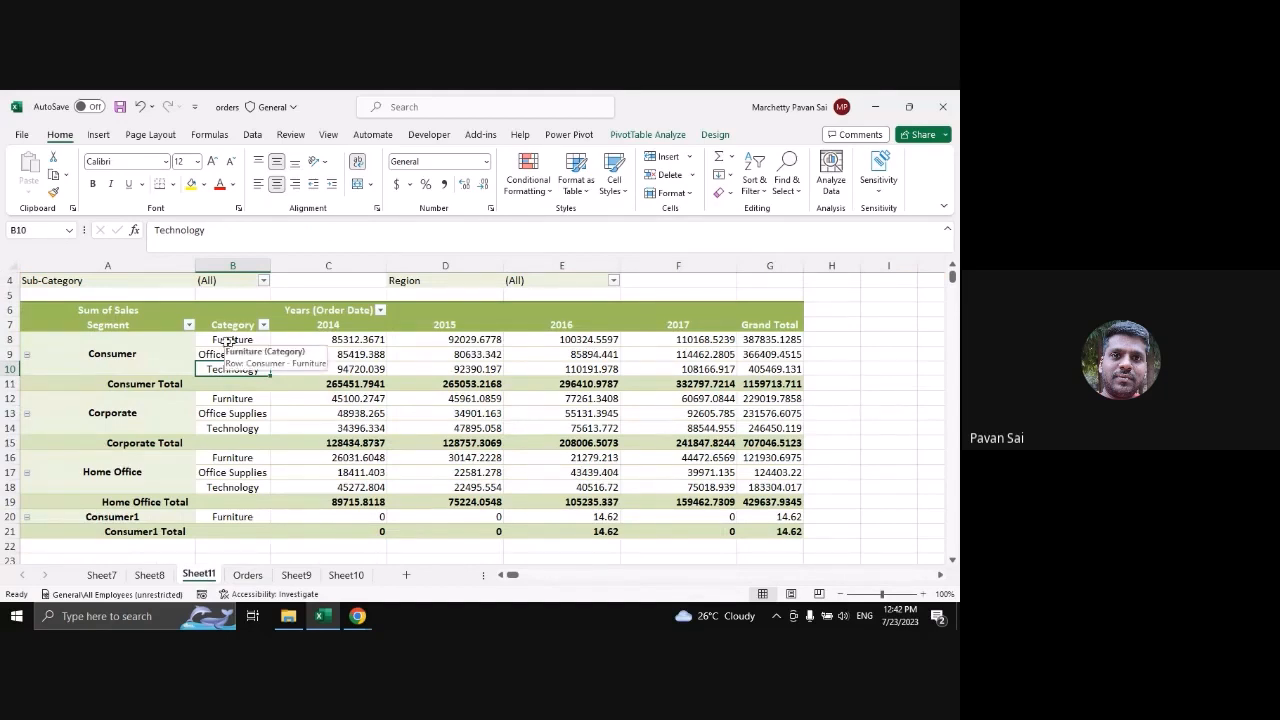
{"action": "left_click_drag", "start_coordinate": [228, 341], "coordinate": [770, 366]}
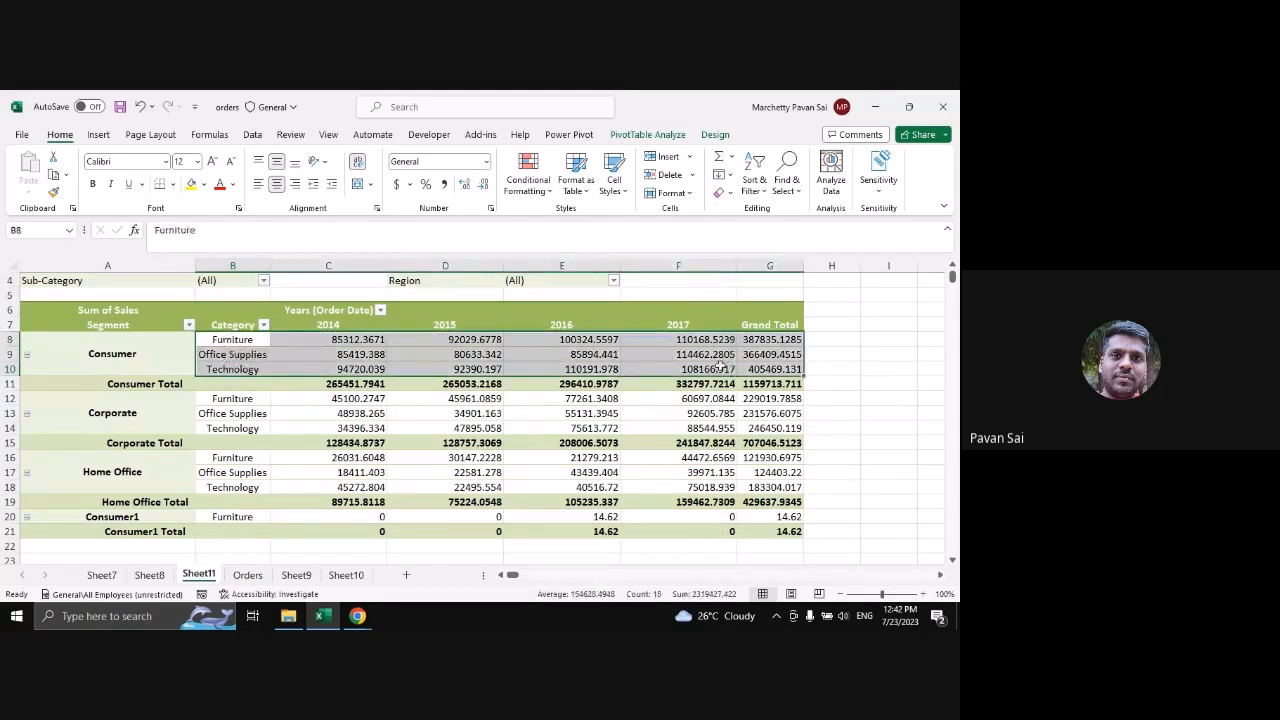
{"action": "left_click", "coordinate": [190, 184]}
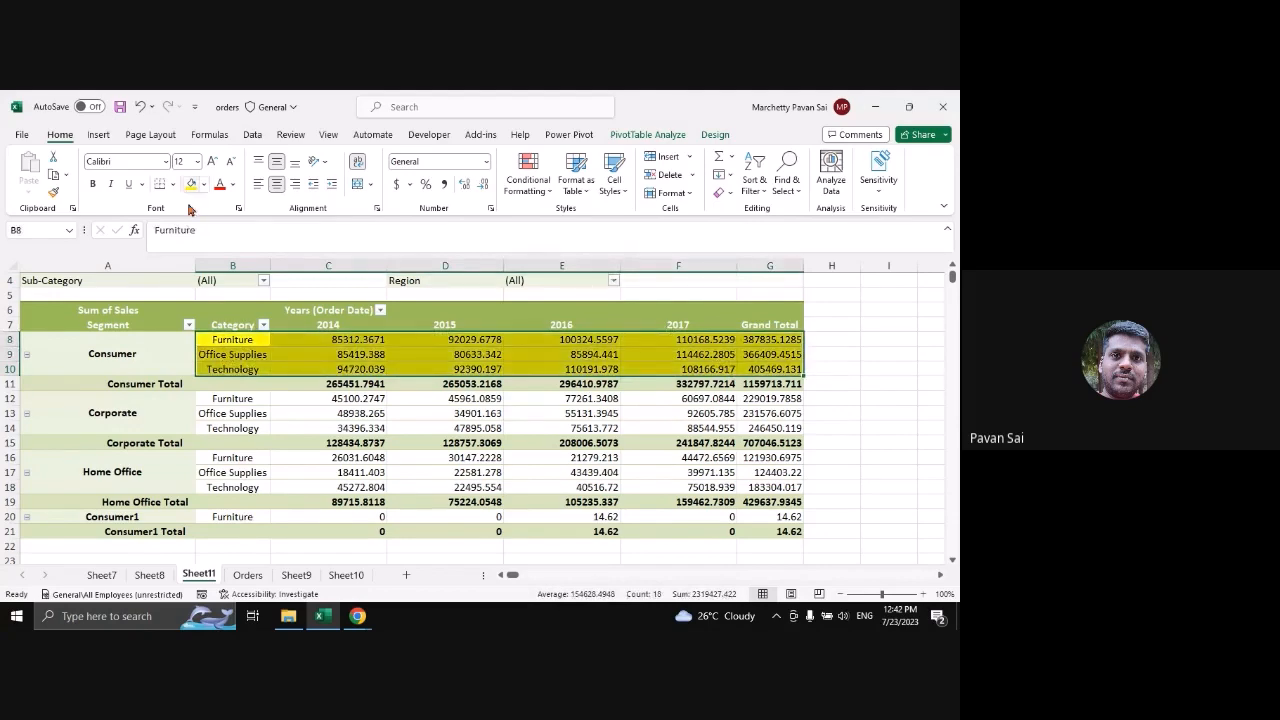
On the Orders sheet, change the Sales value in L2 to 100 and fill it down through L7
{"action": "left_click", "coordinate": [149, 575]}
{"action": "left_click", "coordinate": [247, 575]}
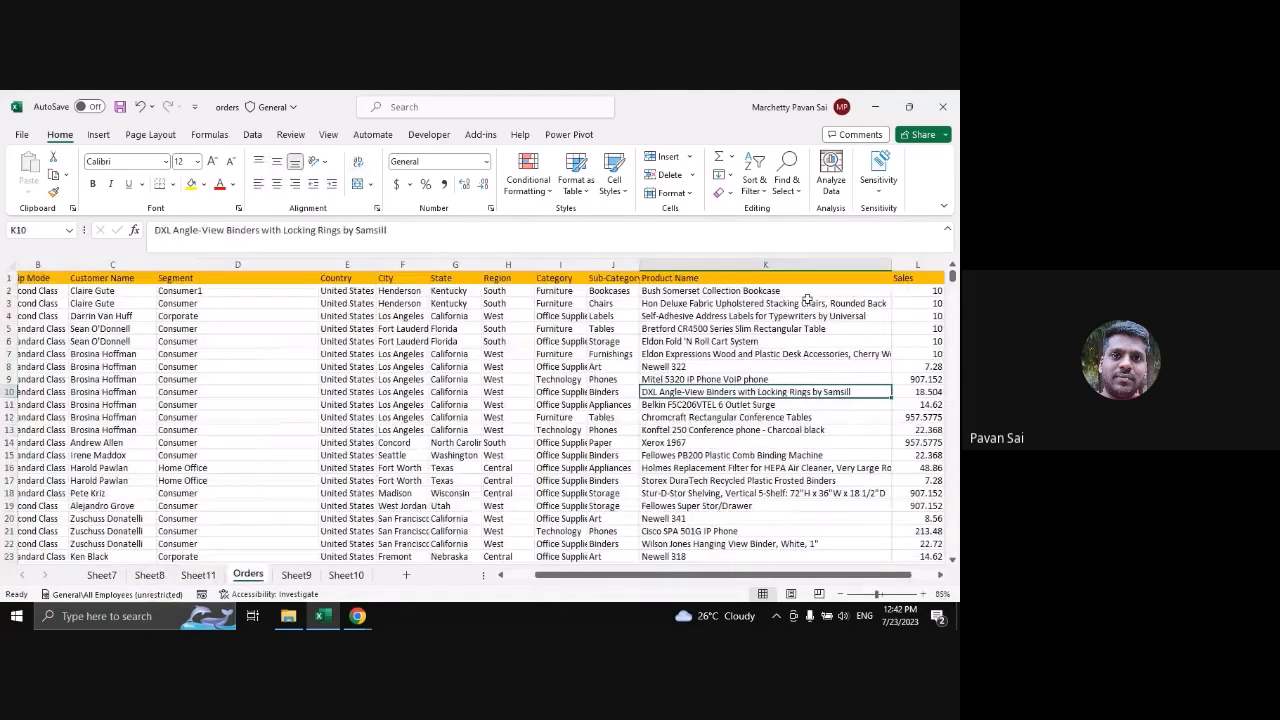
{"action": "left_click_drag", "start_coordinate": [915, 291], "coordinate": [915, 293]}
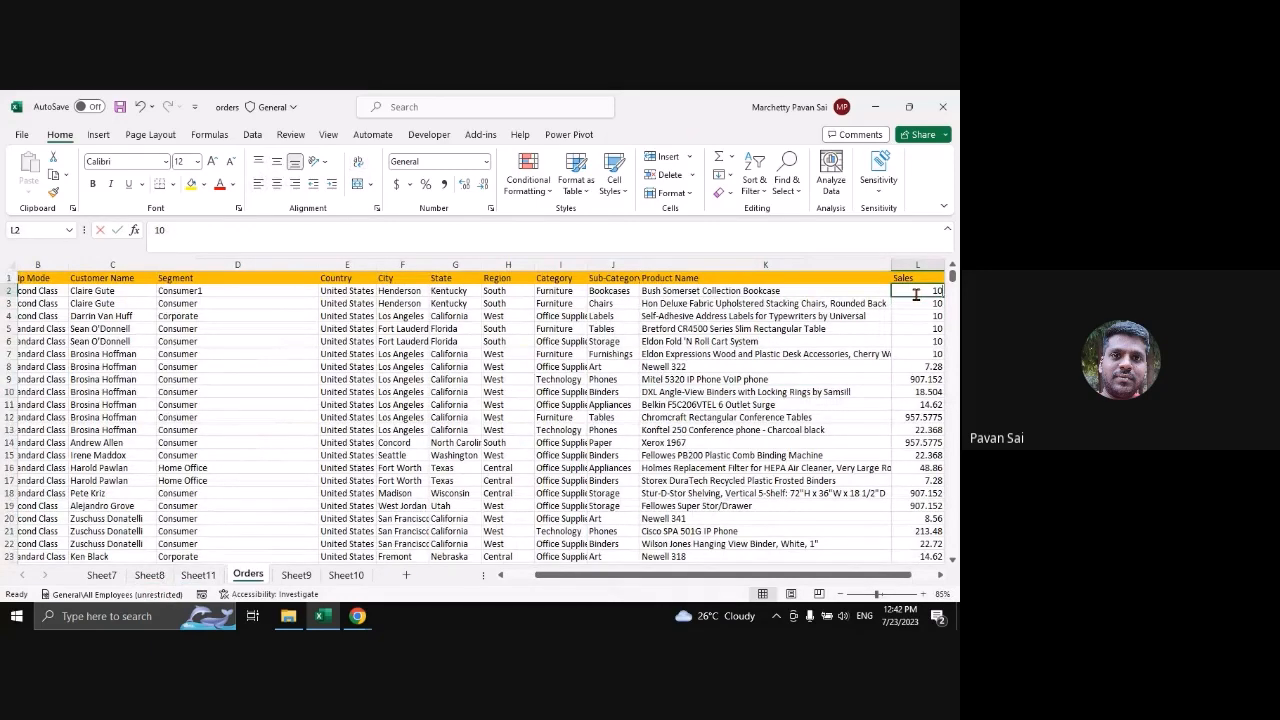
{"action": "type", "text": "0"}
{"action": "key", "text": "Return"}
{"action": "left_click_drag", "start_coordinate": [915, 294], "coordinate": [918, 354]}
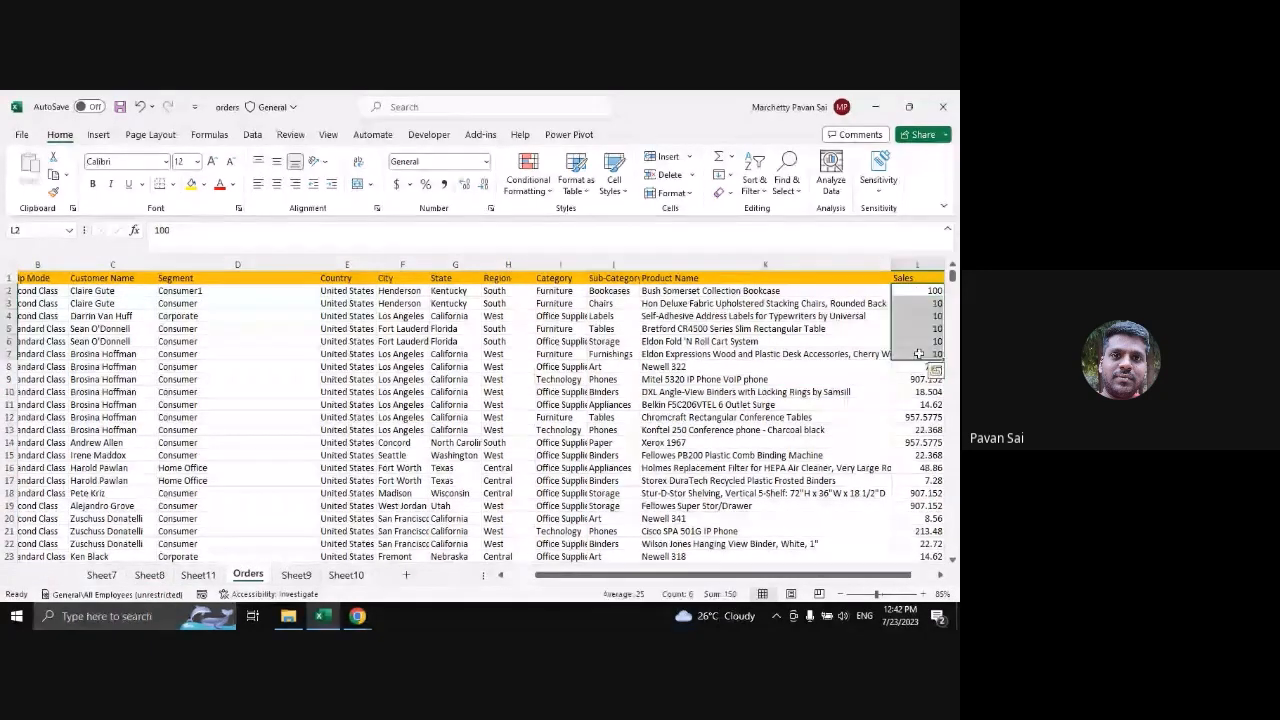
{"action": "key", "text": "ctrl+d"}
Return to Sheet11 and refresh the PivotTable to test the fill with cell formatting preservation turned off
{"action": "left_click", "coordinate": [198, 575]}
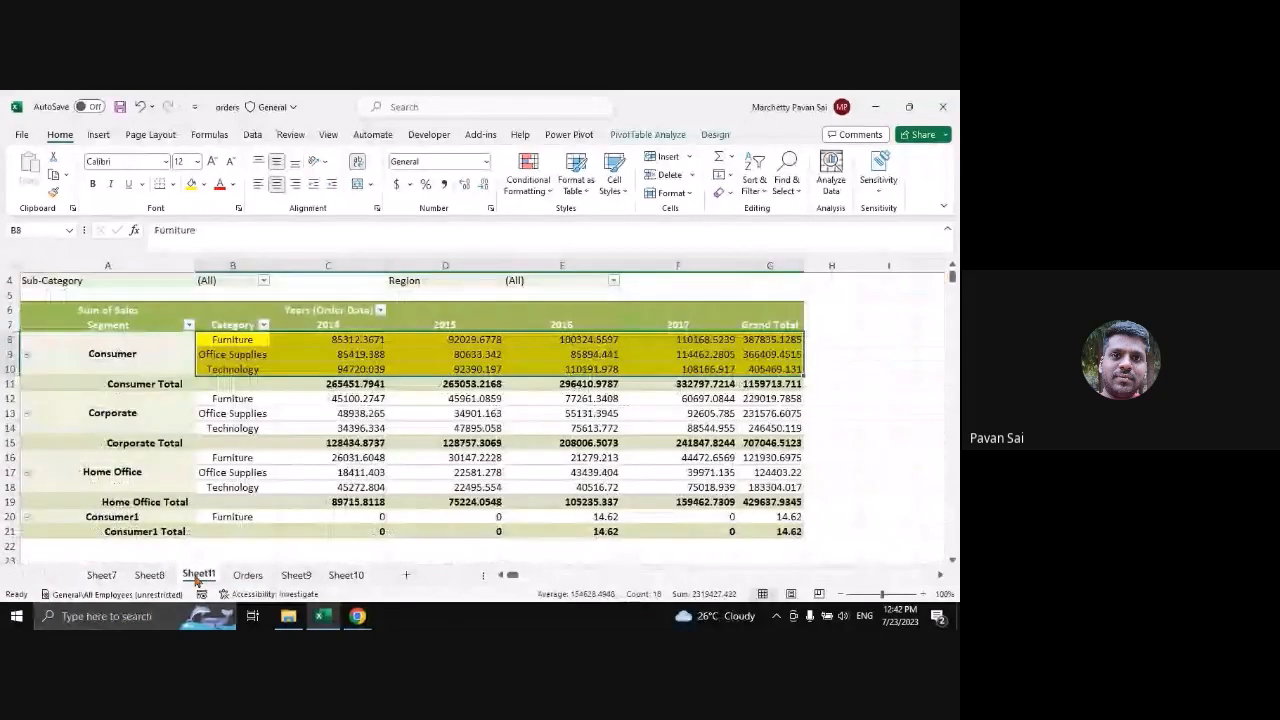
{"action": "right_click", "coordinate": [264, 346]}
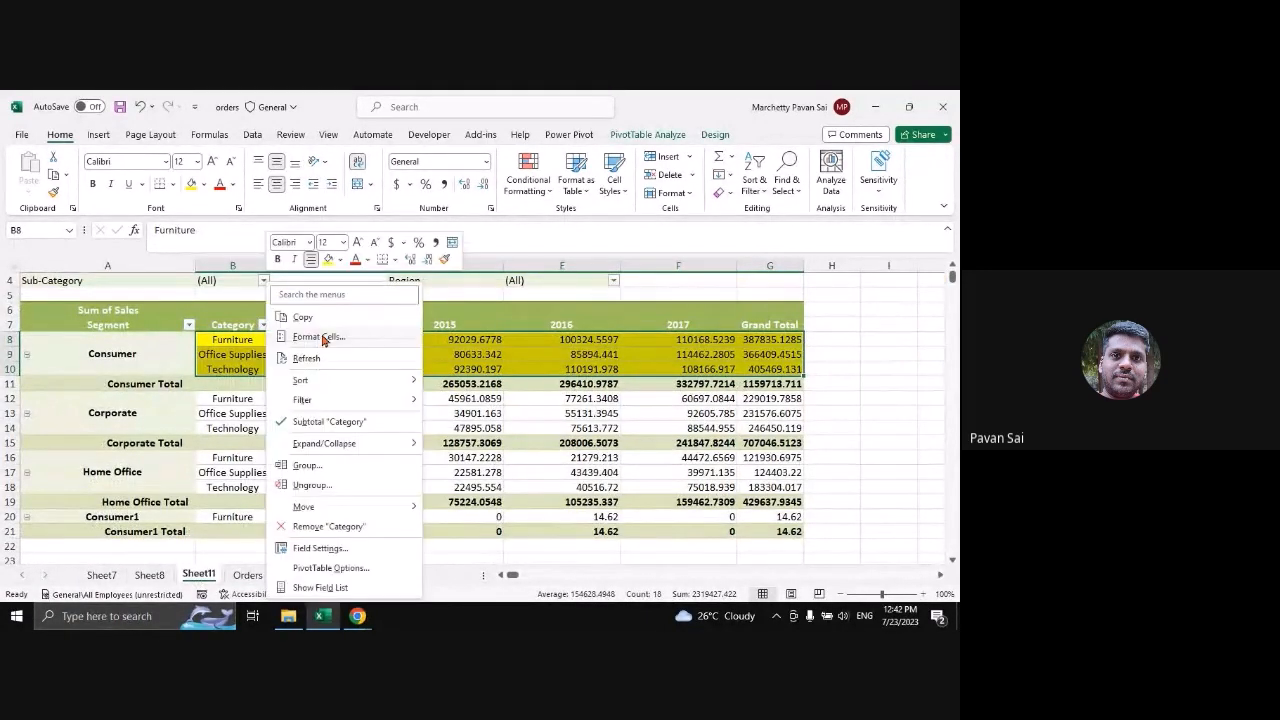
{"action": "left_click", "coordinate": [308, 358]}
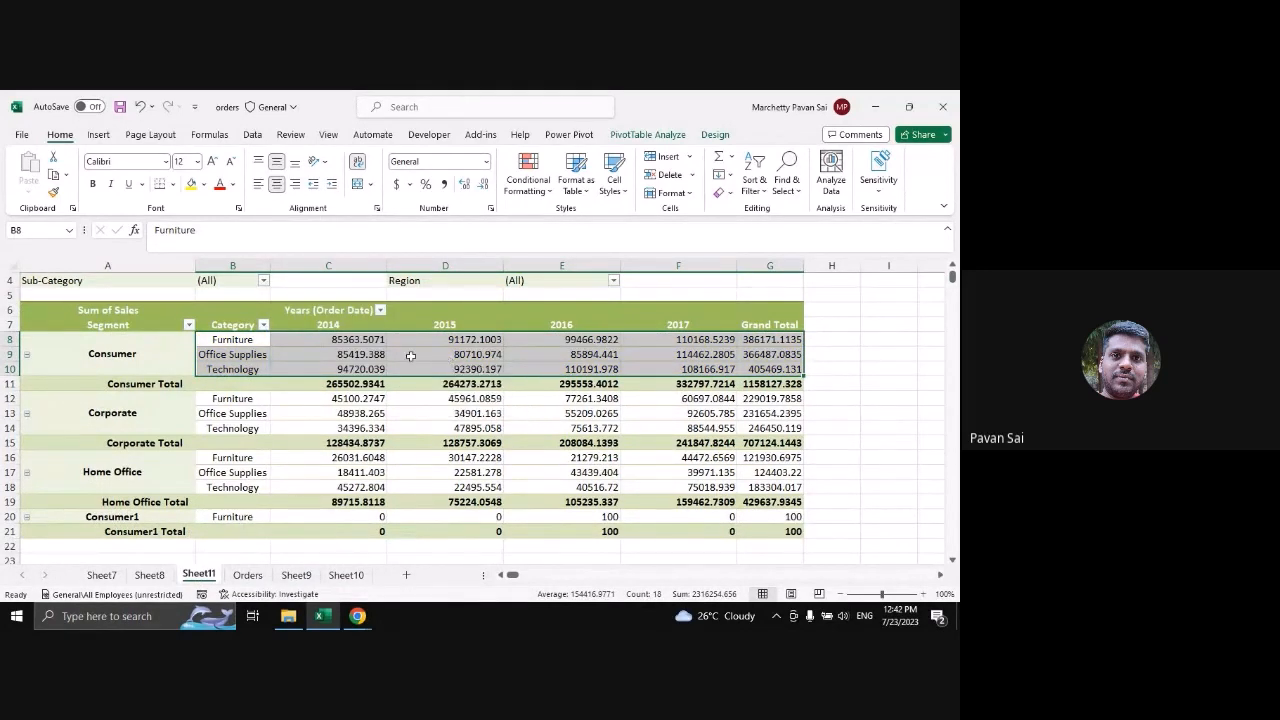
Examine the PivotTable's Layout & Format, Totals & Filters and Display options, closing them without applying any changes
{"action": "right_click", "coordinate": [270, 350]}
{"action": "left_click", "coordinate": [330, 567]}
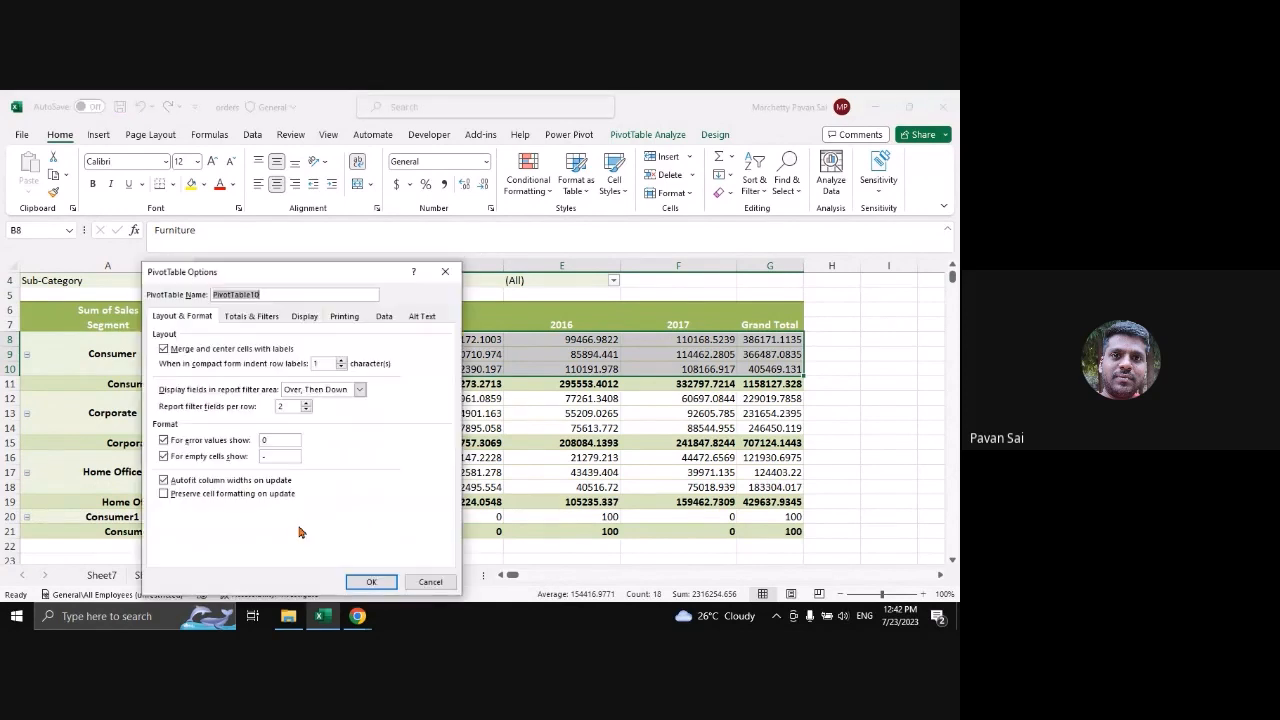
{"action": "left_click", "coordinate": [185, 497]}
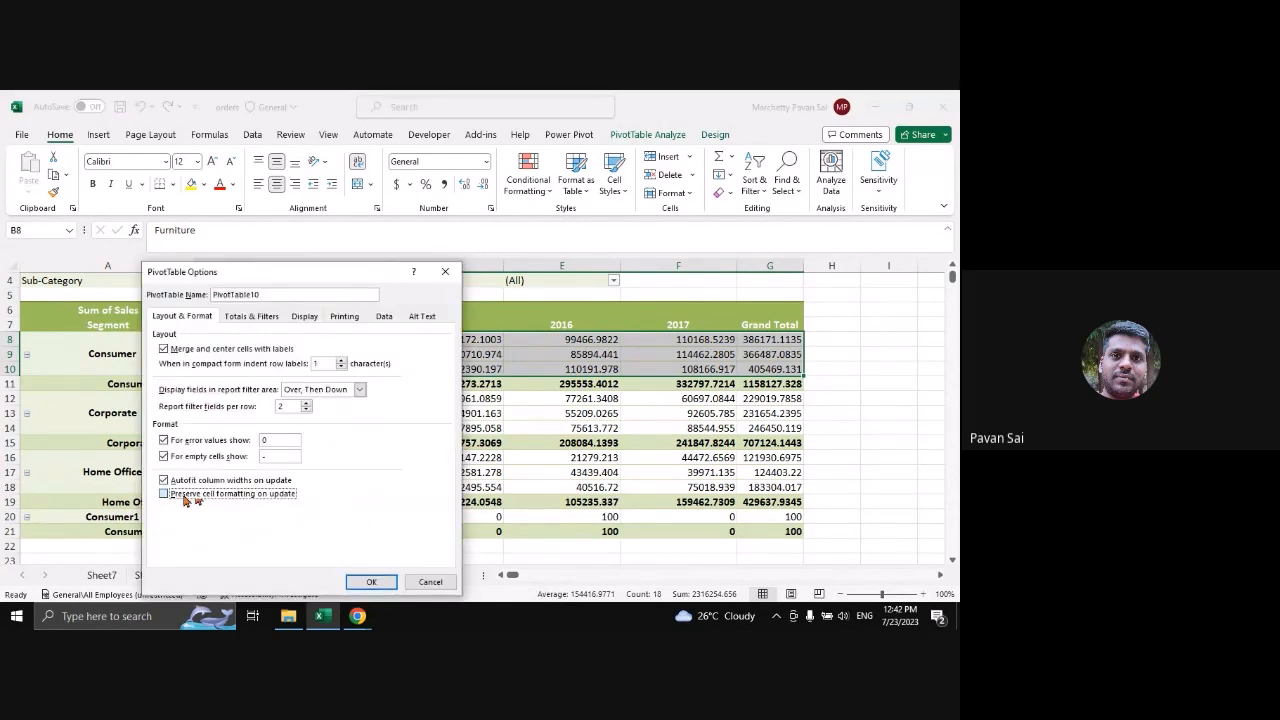
{"action": "left_click", "coordinate": [236, 496]}
{"action": "left_click_drag", "start_coordinate": [289, 272], "coordinate": [430, 223]}
{"action": "left_click", "coordinate": [391, 259]}
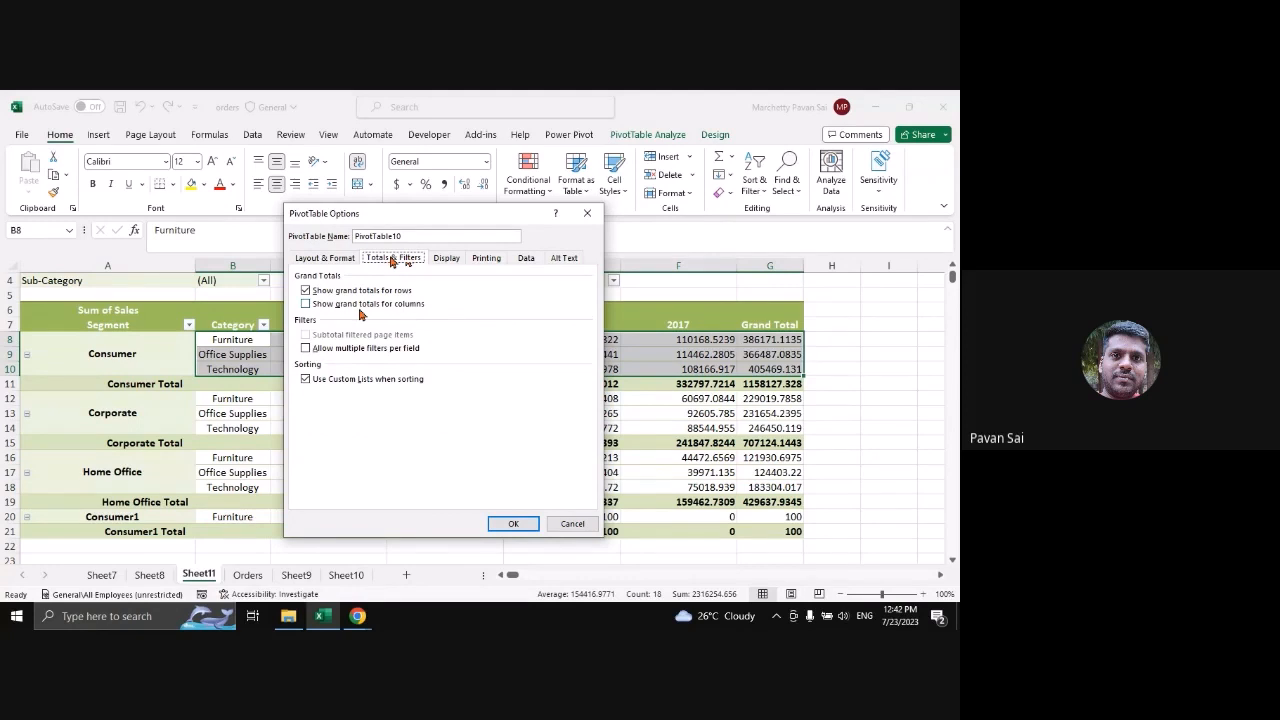
{"action": "left_click_drag", "start_coordinate": [400, 214], "coordinate": [347, 180]}
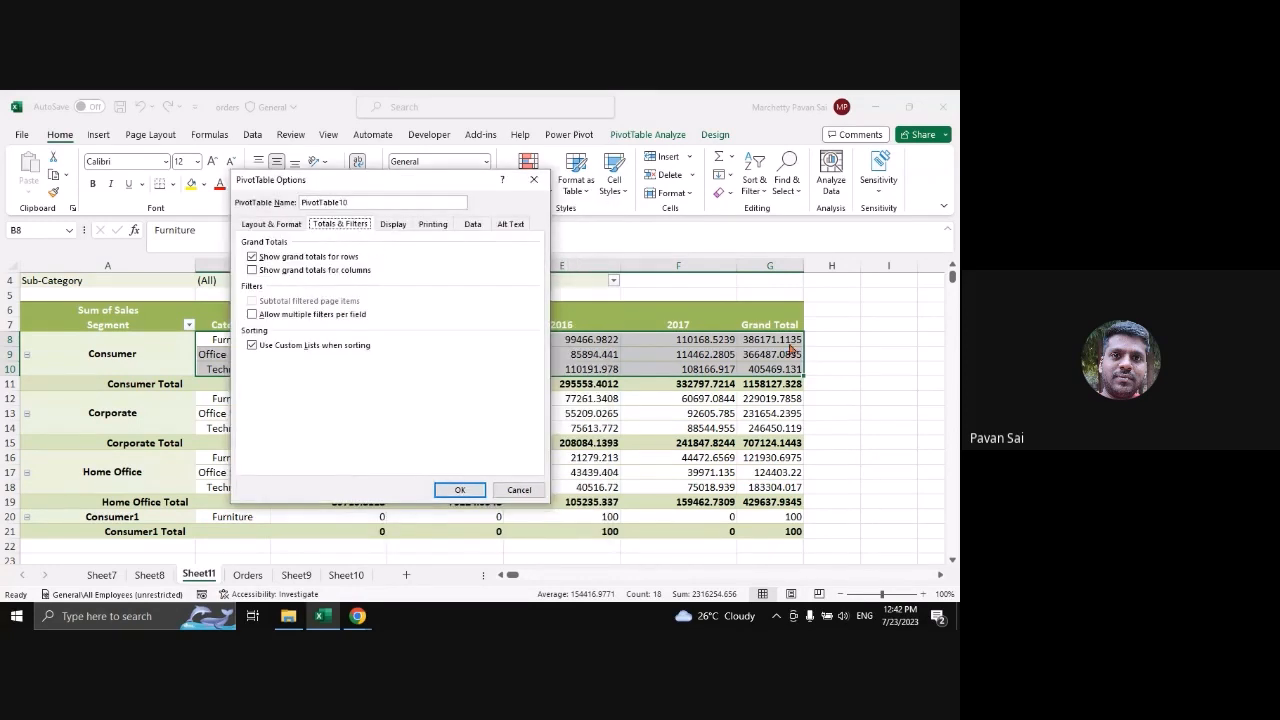
{"action": "left_click", "coordinate": [281, 271]}
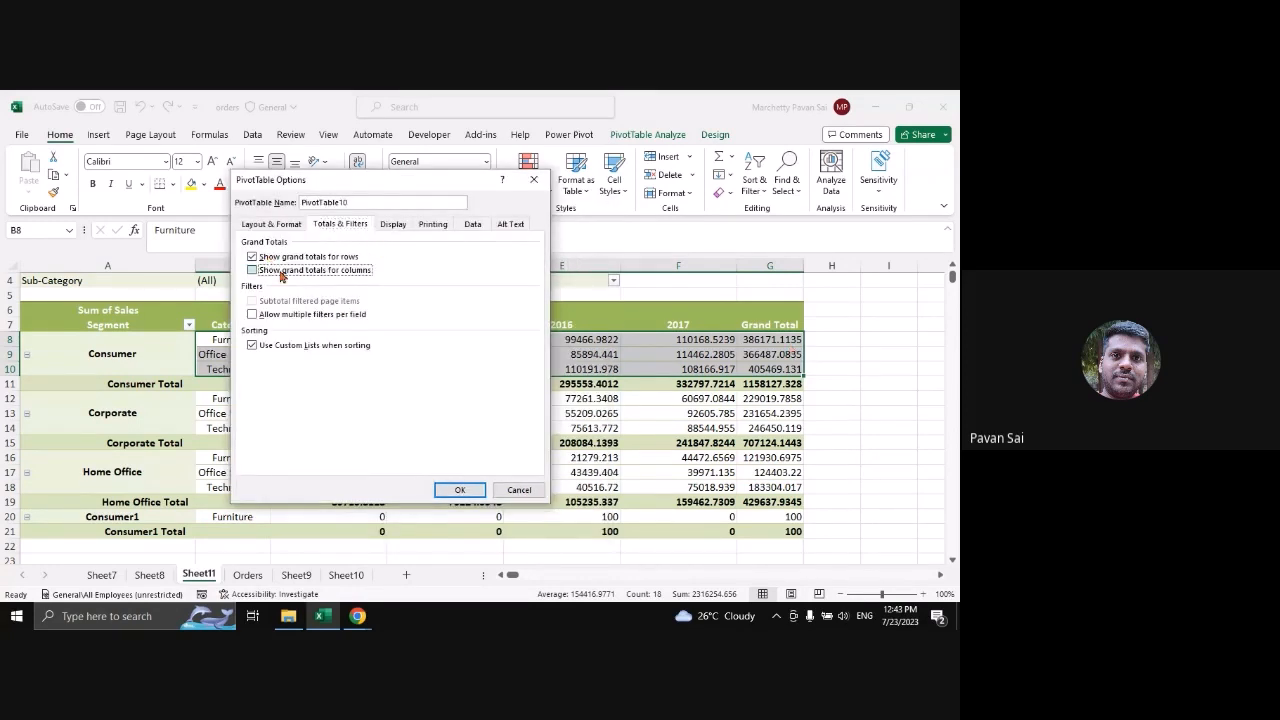
{"action": "left_click", "coordinate": [322, 276]}
{"action": "left_click", "coordinate": [330, 275]}
{"action": "left_click", "coordinate": [252, 315]}
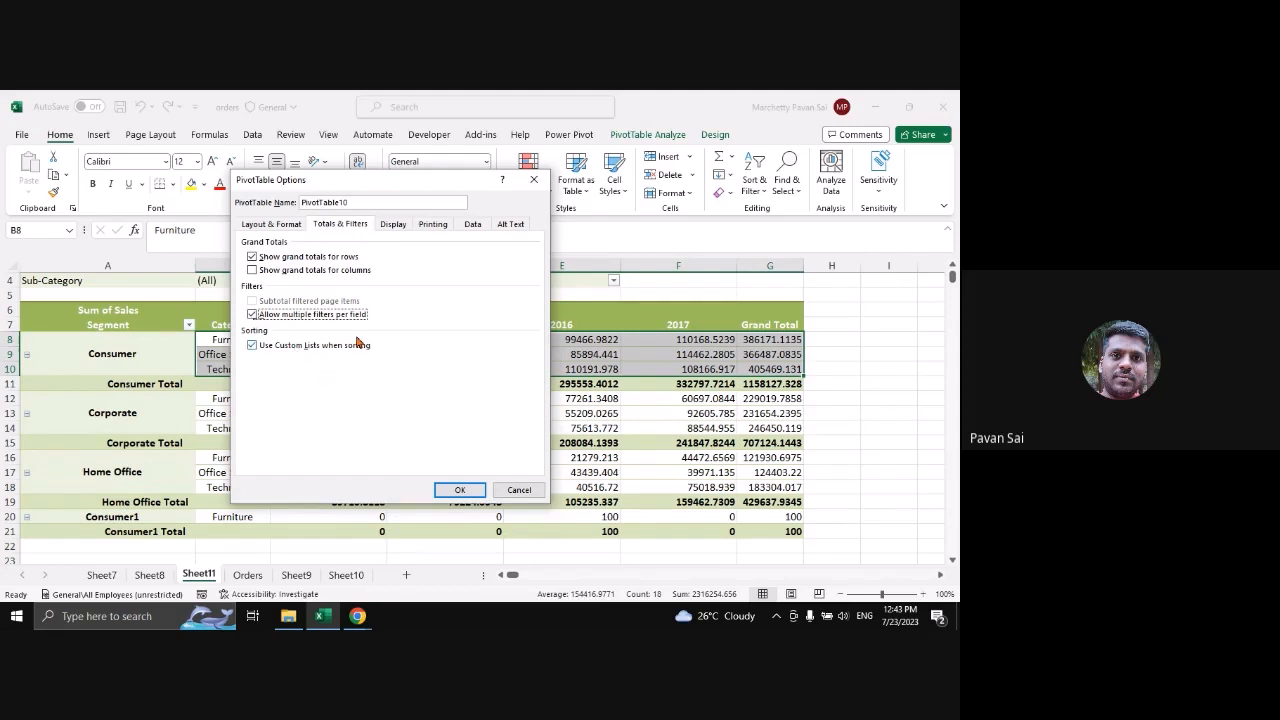
{"action": "left_click", "coordinate": [393, 222]}
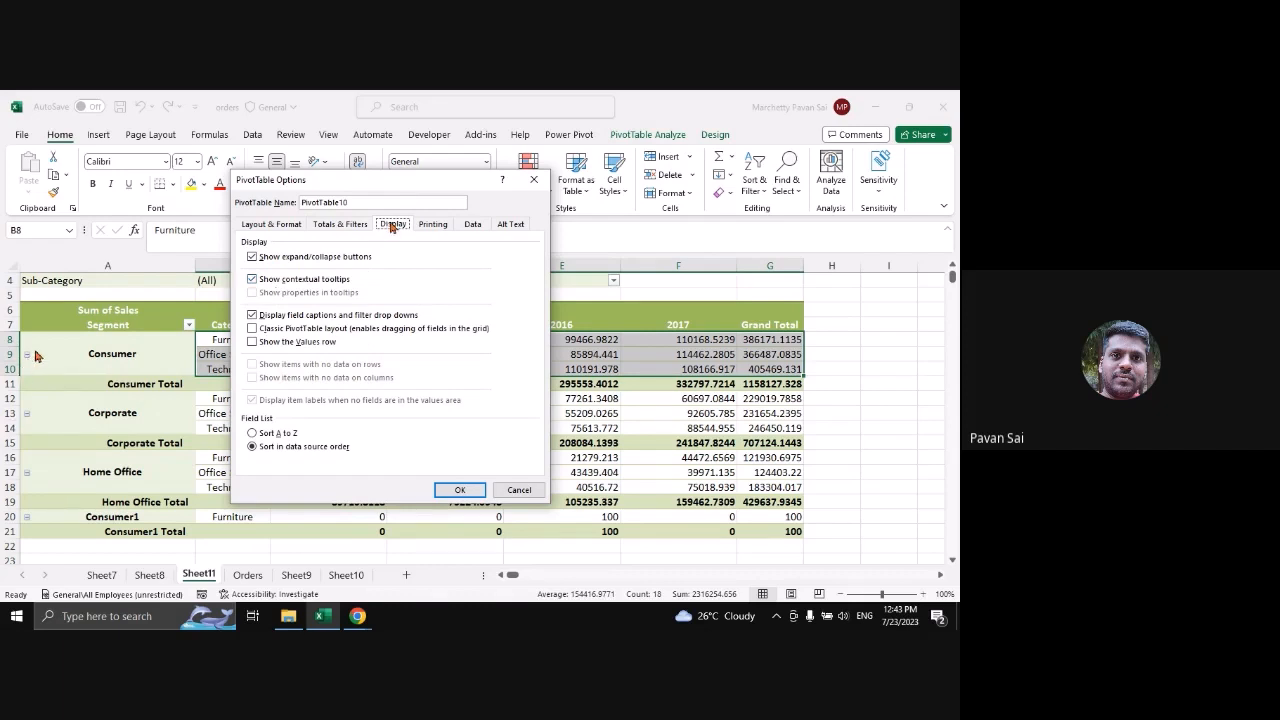
{"action": "left_click_drag", "start_coordinate": [436, 181], "coordinate": [527, 194]}
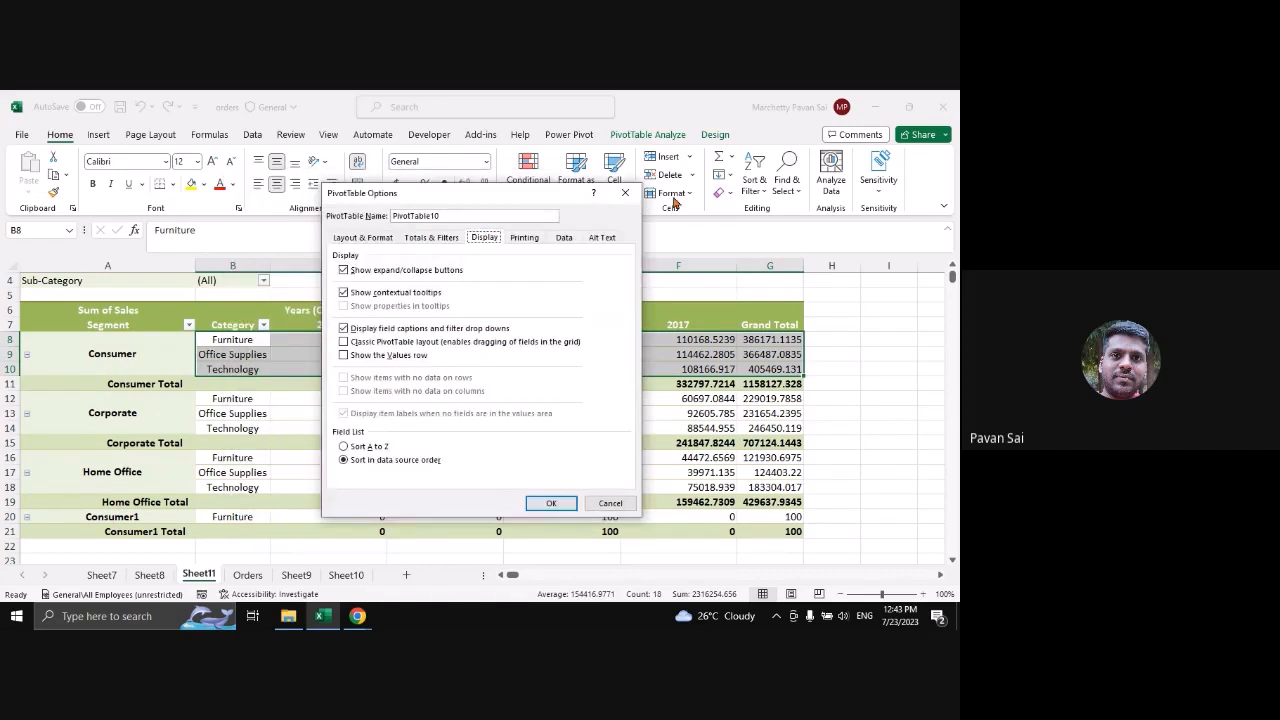
{"action": "left_click", "coordinate": [625, 193]}
Hide the expand/collapse buttons in the PivotTable through its display options
{"action": "scroll", "coordinate": [44, 370], "scroll_direction": "up", "scroll_amount": 2, "text": "ctrl"}
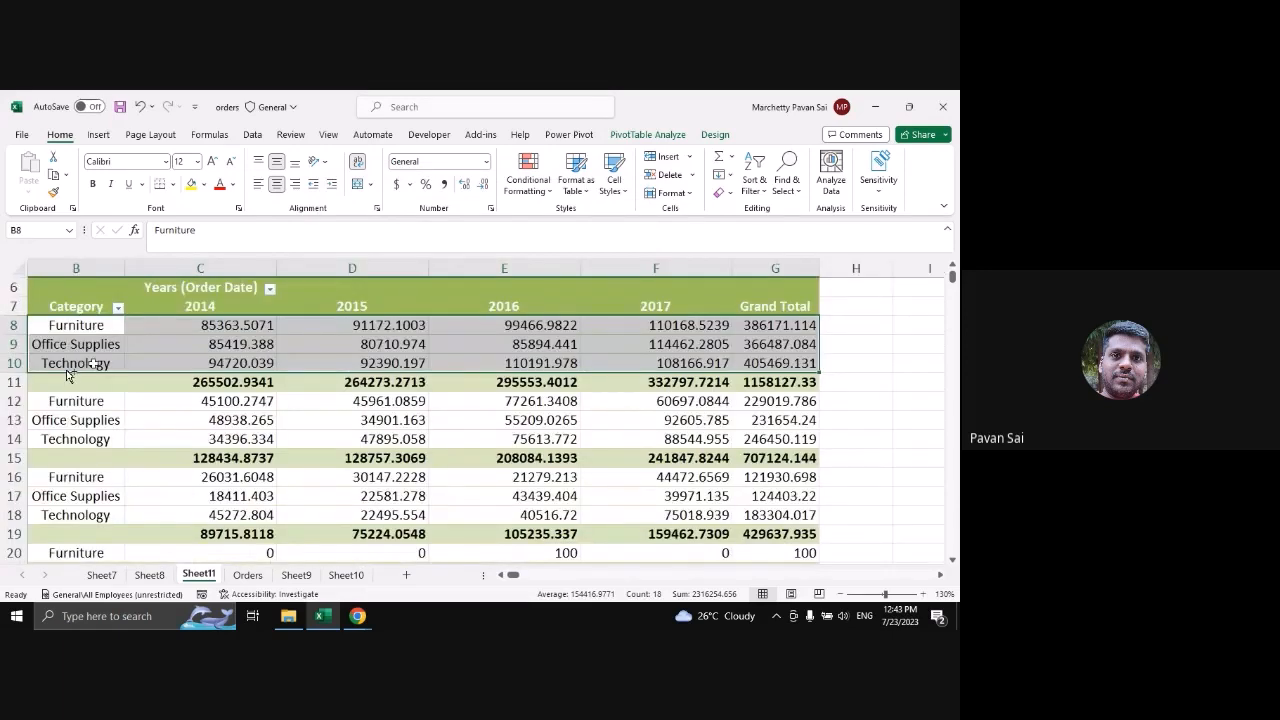
{"action": "scroll", "coordinate": [35, 348], "scroll_direction": "left", "scroll_amount": 2}
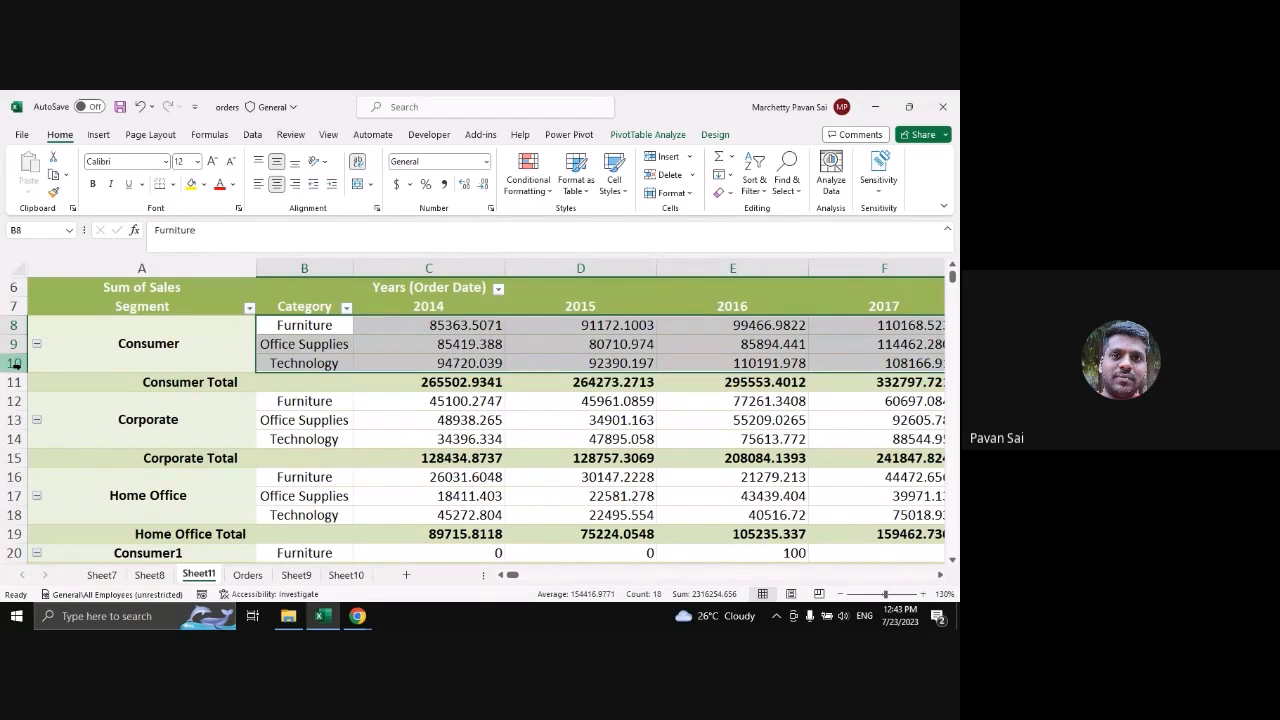
{"action": "right_click", "coordinate": [249, 355]}
{"action": "left_click", "coordinate": [303, 570]}
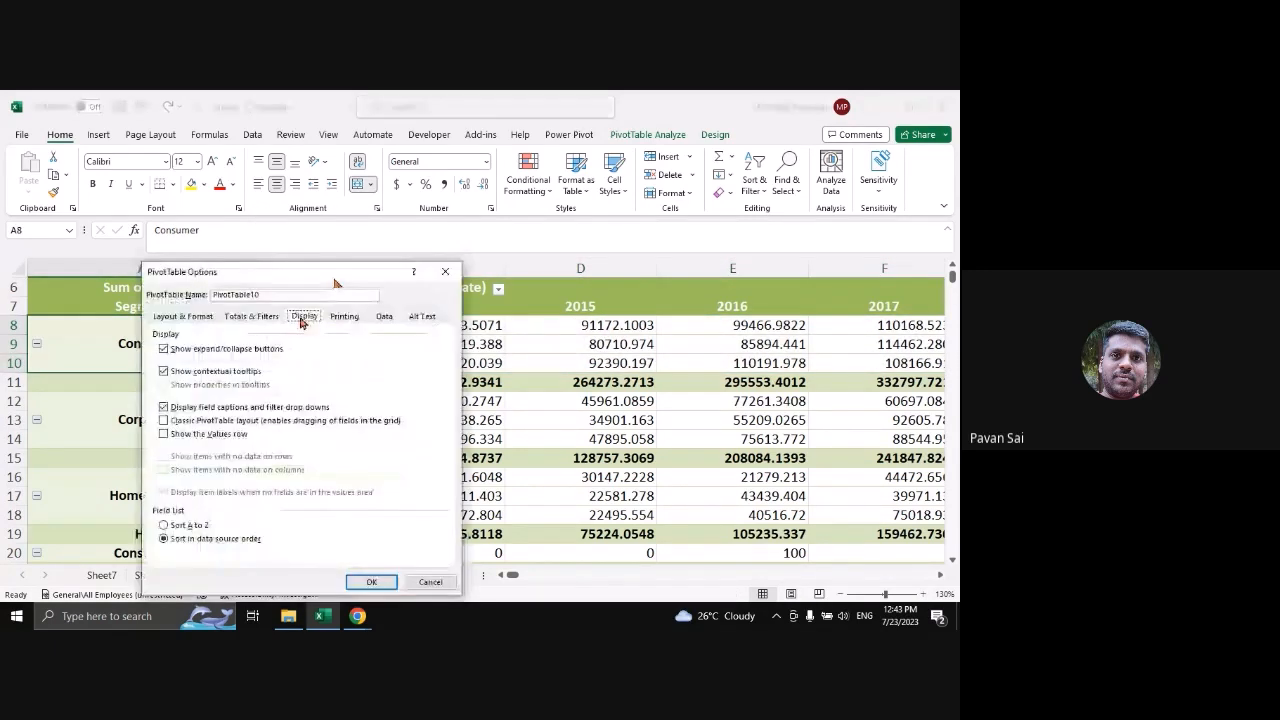
{"action": "left_click", "coordinate": [228, 349]}
{"action": "left_click", "coordinate": [368, 582]}
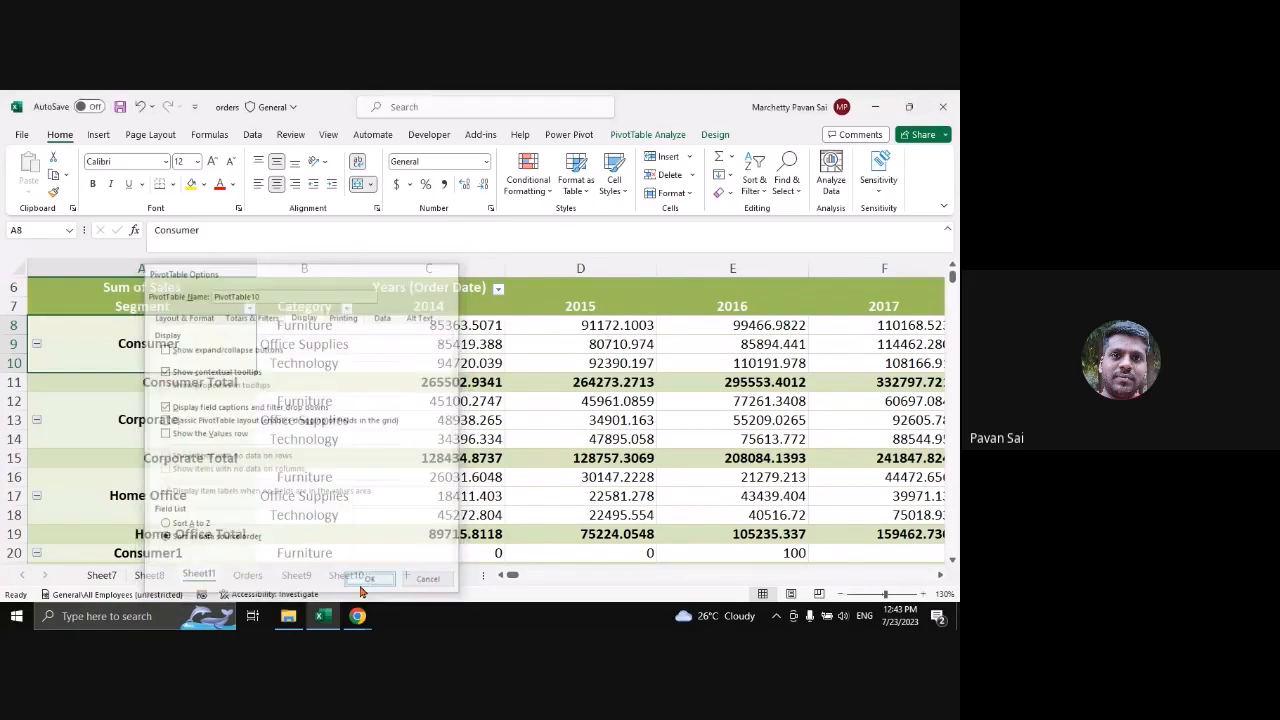
Examine the PivotTable's Display options, closing them without applying changes, and view the contextual tooltip of a 2014 Consumer sales value
{"action": "right_click", "coordinate": [114, 344]}
{"action": "left_click", "coordinate": [182, 567]}
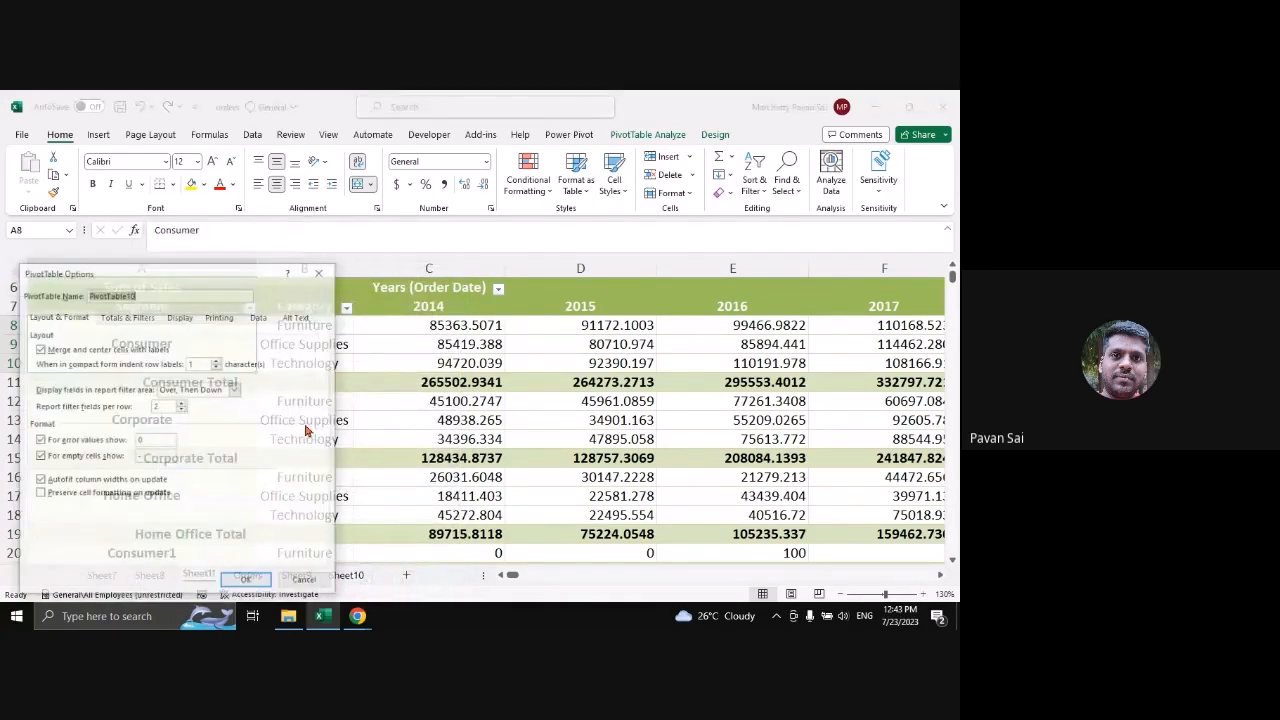
{"action": "left_click_drag", "start_coordinate": [185, 275], "coordinate": [397, 246]}
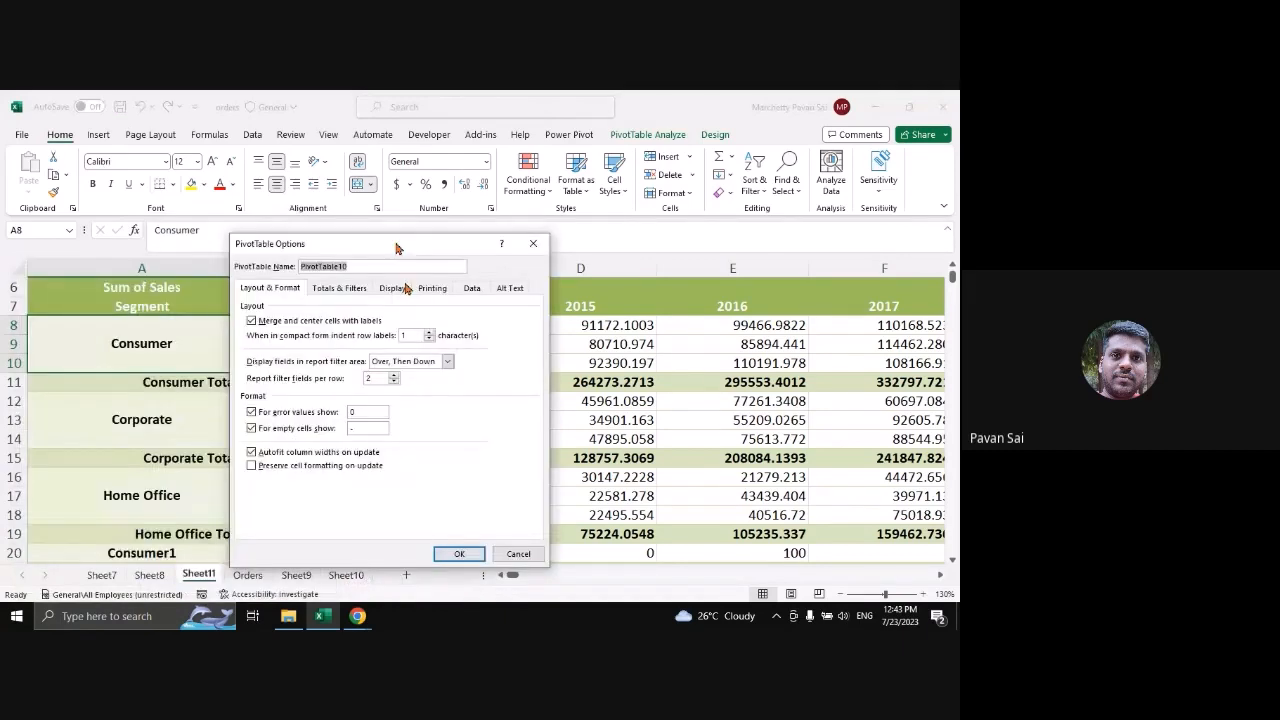
{"action": "left_click", "coordinate": [393, 288]}
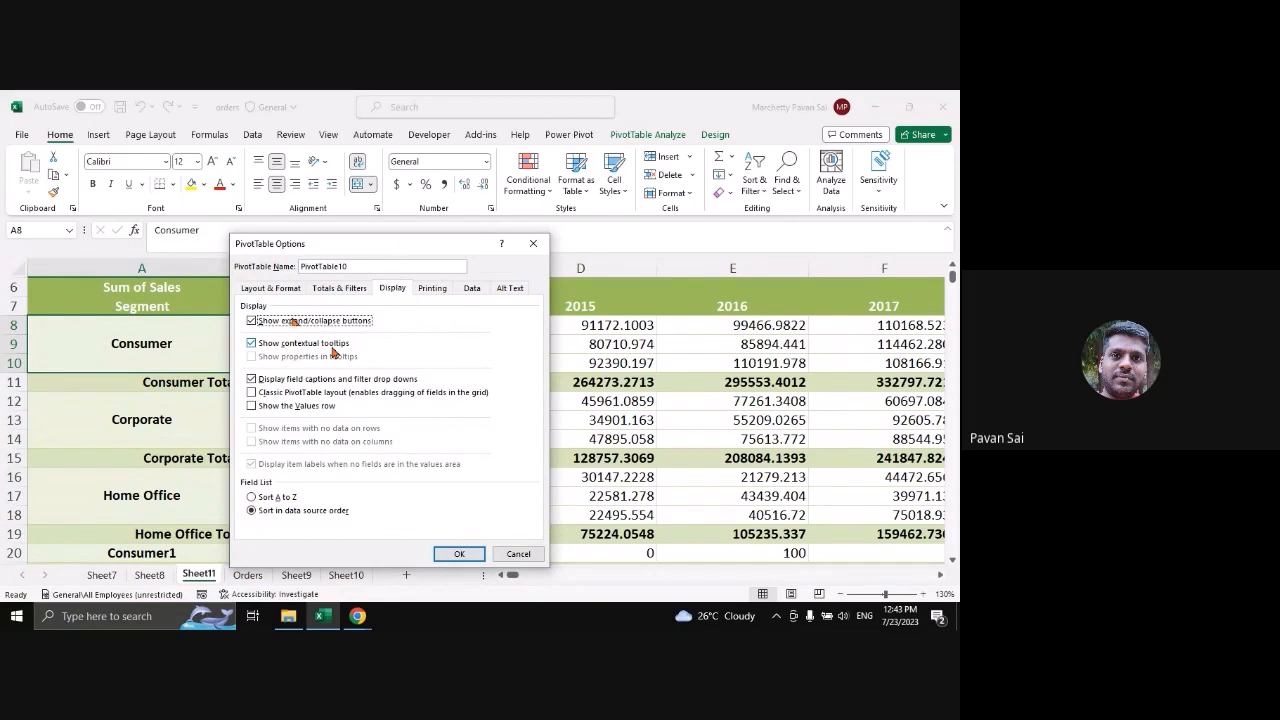
{"action": "left_click", "coordinate": [531, 246]}
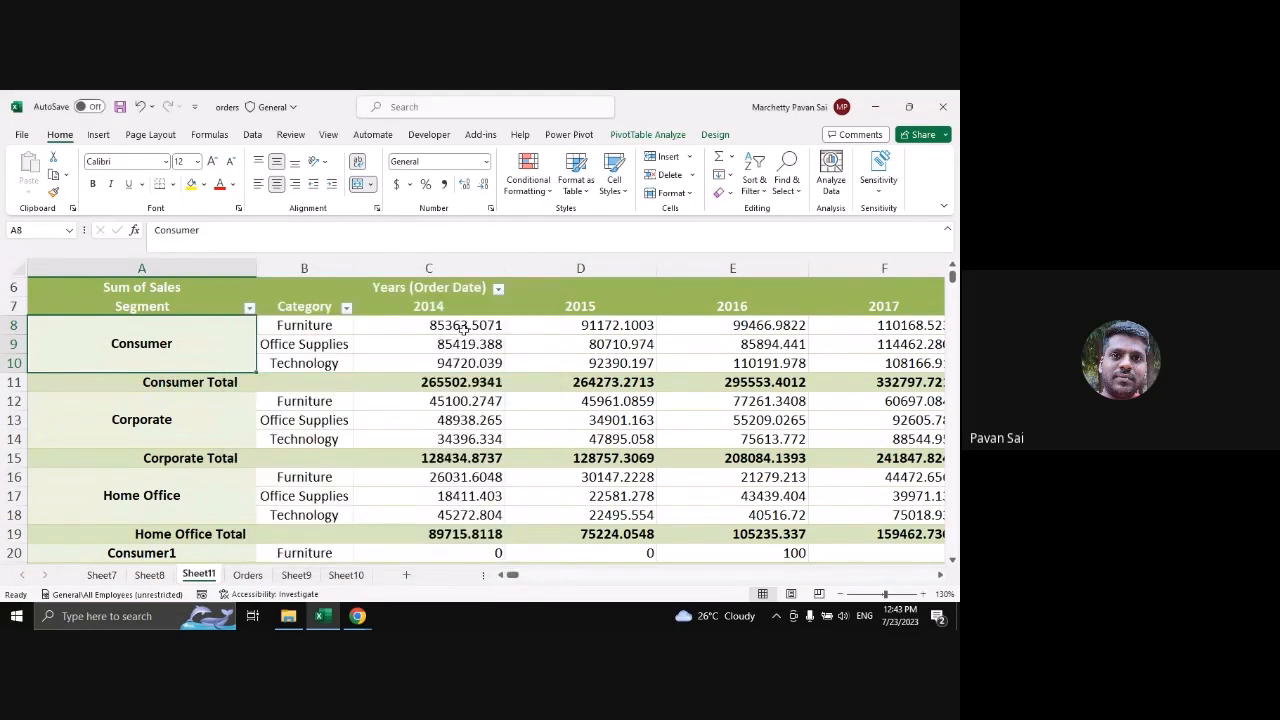
{"action": "mouse_move", "coordinate": [463, 329]}
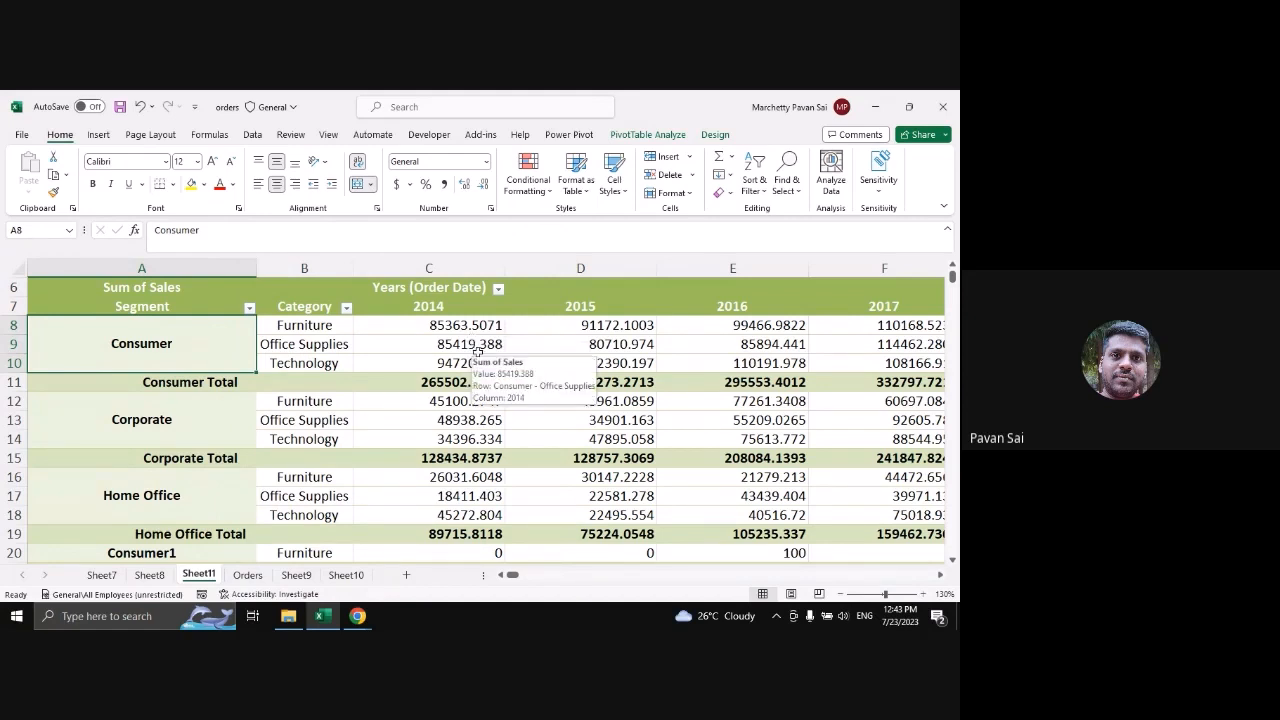
Show the PivotTable's expand/collapse buttons and hide its field captions and filter drop-downs, keeping contextual tooltips on
{"action": "right_click", "coordinate": [457, 347]}
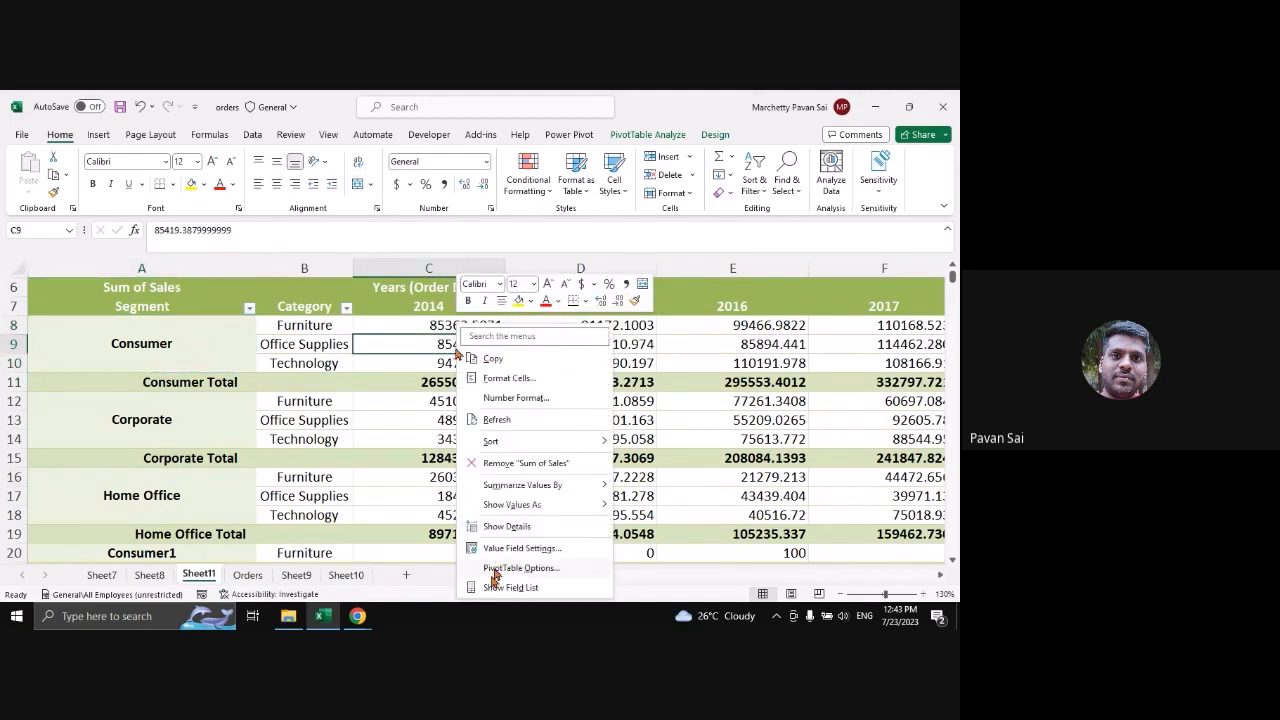
{"action": "left_click", "coordinate": [497, 568]}
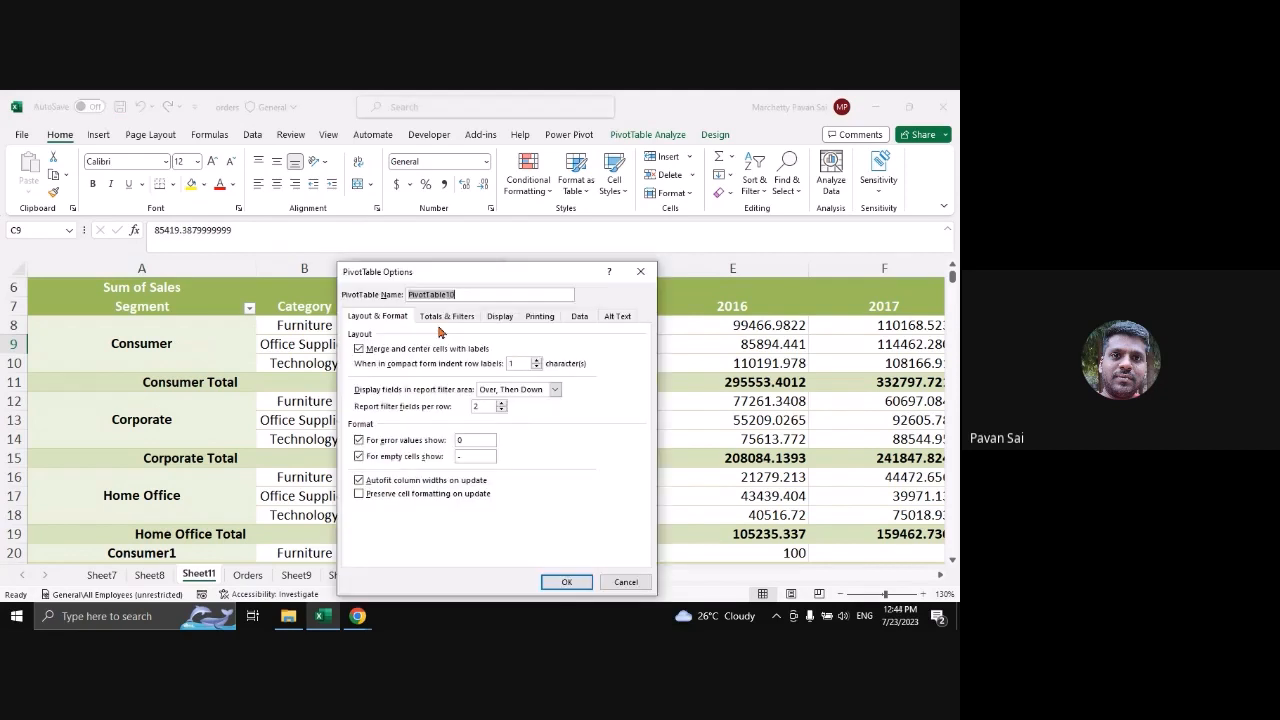
{"action": "left_click", "coordinate": [441, 317]}
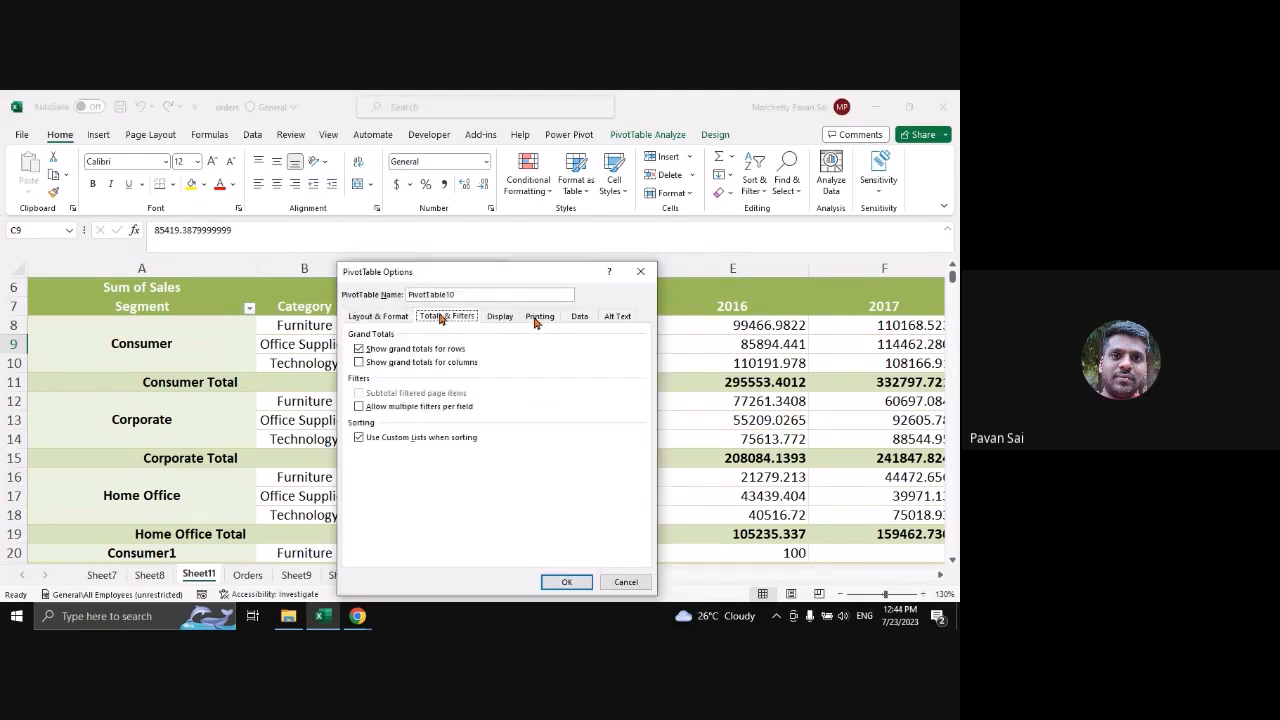
{"action": "left_click", "coordinate": [500, 317]}
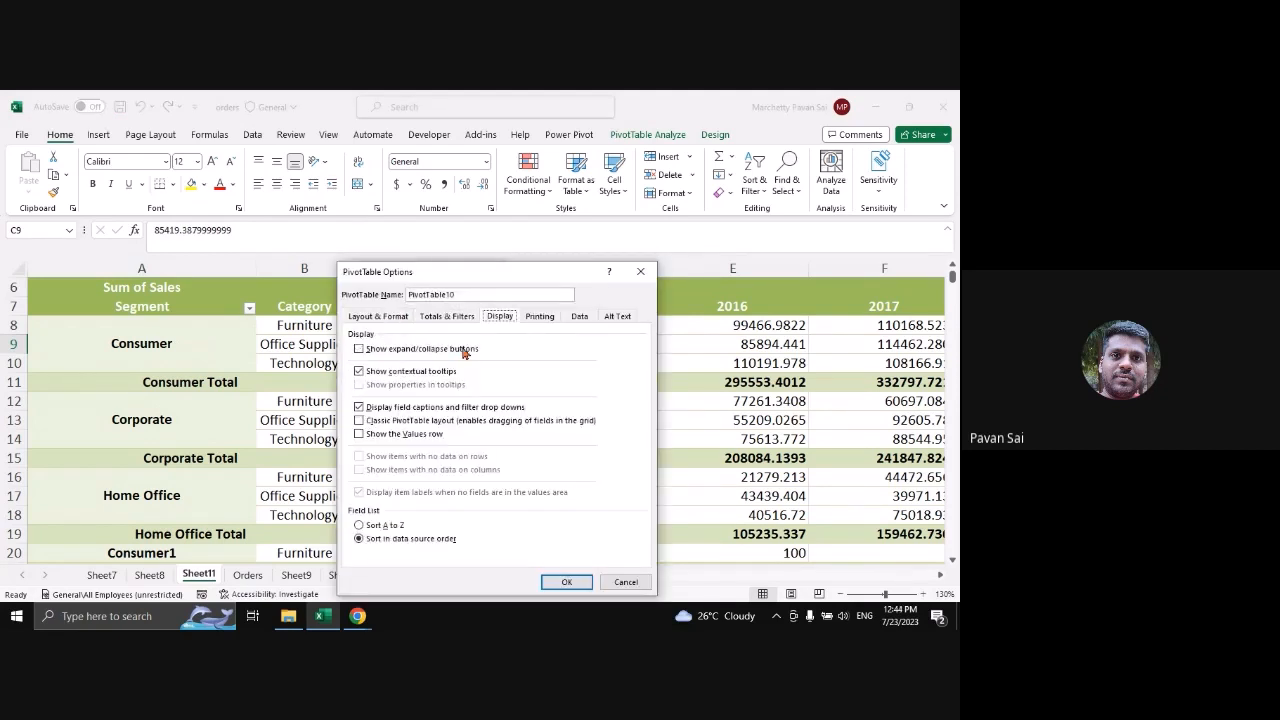
{"action": "left_click", "coordinate": [395, 372]}
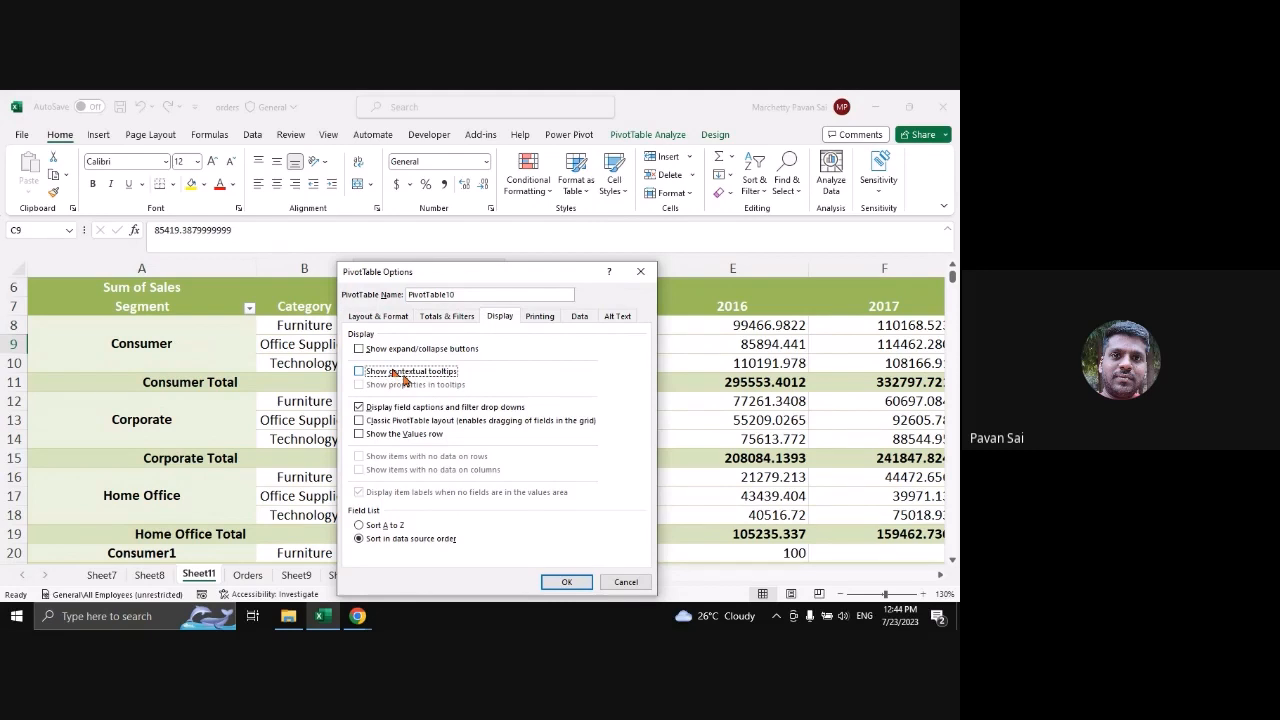
{"action": "left_click", "coordinate": [404, 374]}
{"action": "left_click", "coordinate": [404, 349]}
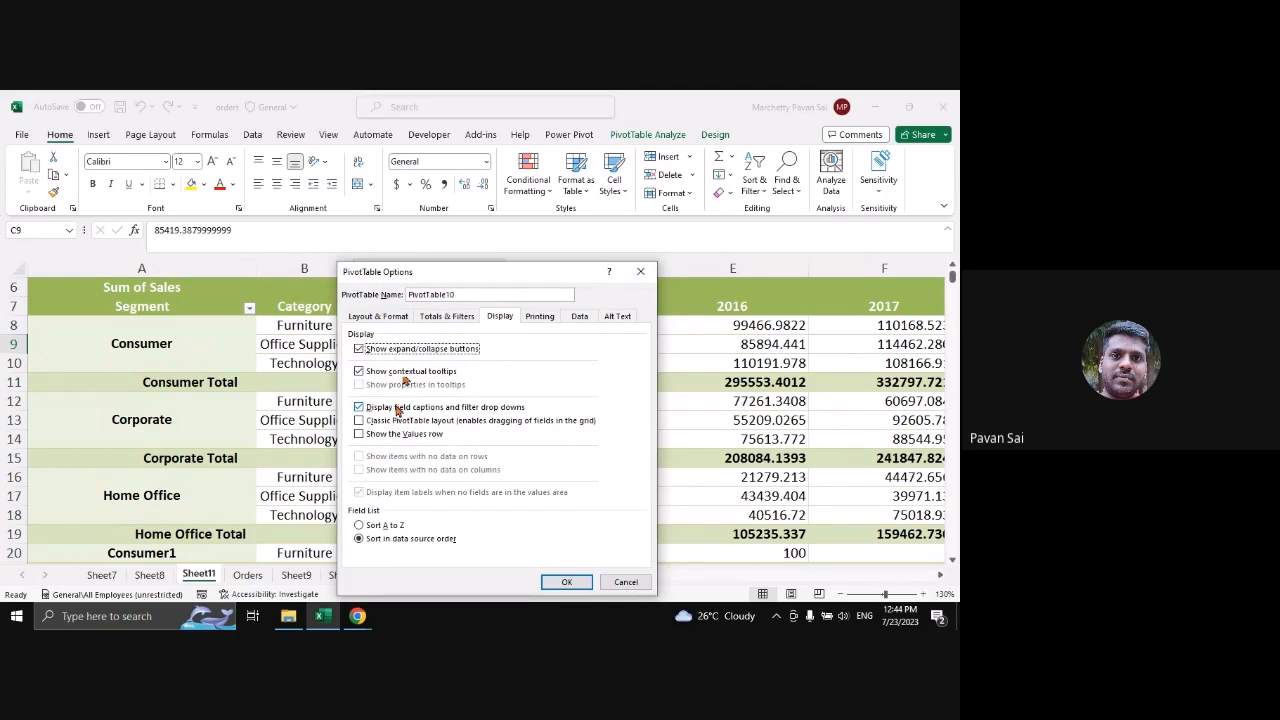
{"action": "left_click", "coordinate": [400, 408]}
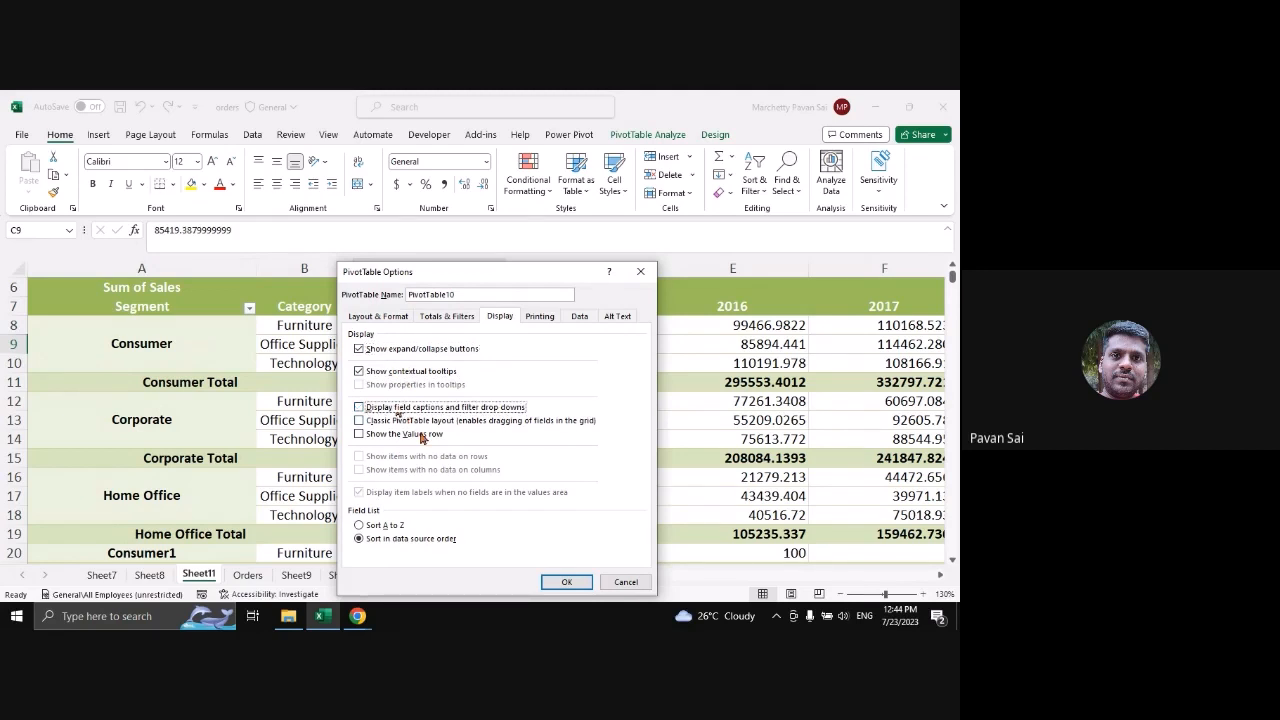
{"action": "left_click", "coordinate": [567, 583]}
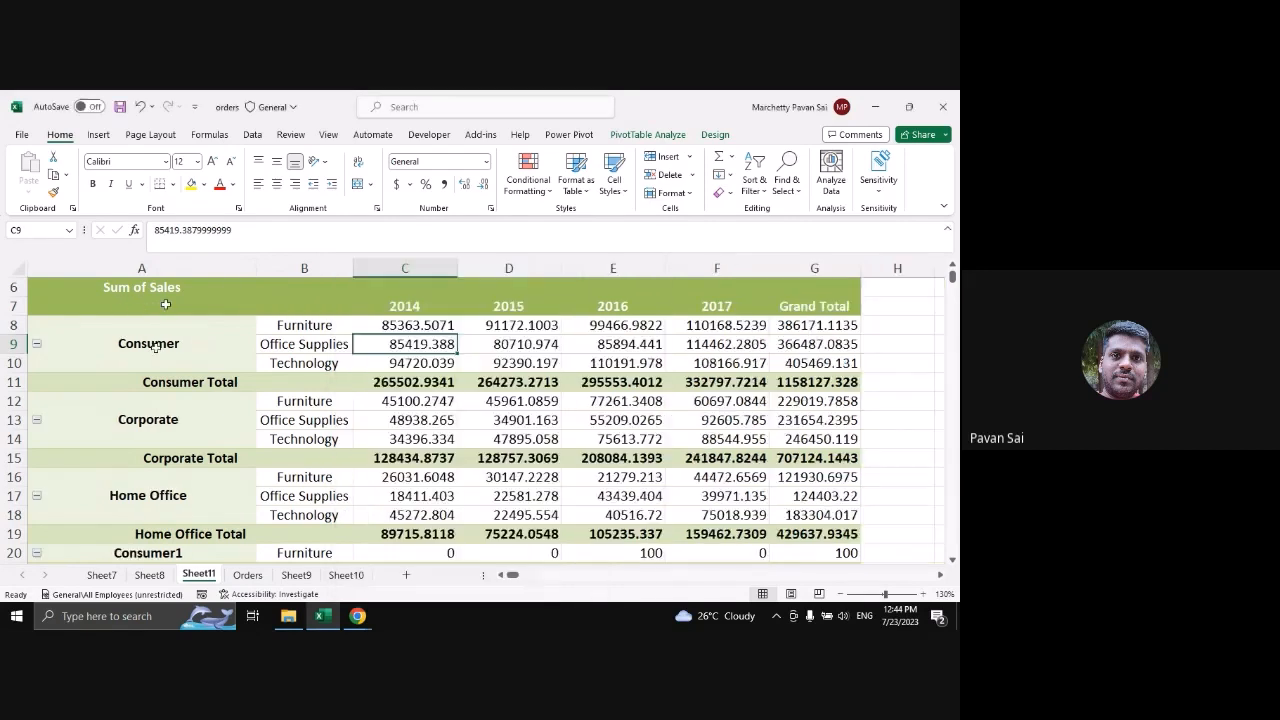
{"action": "left_click_drag", "start_coordinate": [165, 304], "coordinate": [638, 309]}
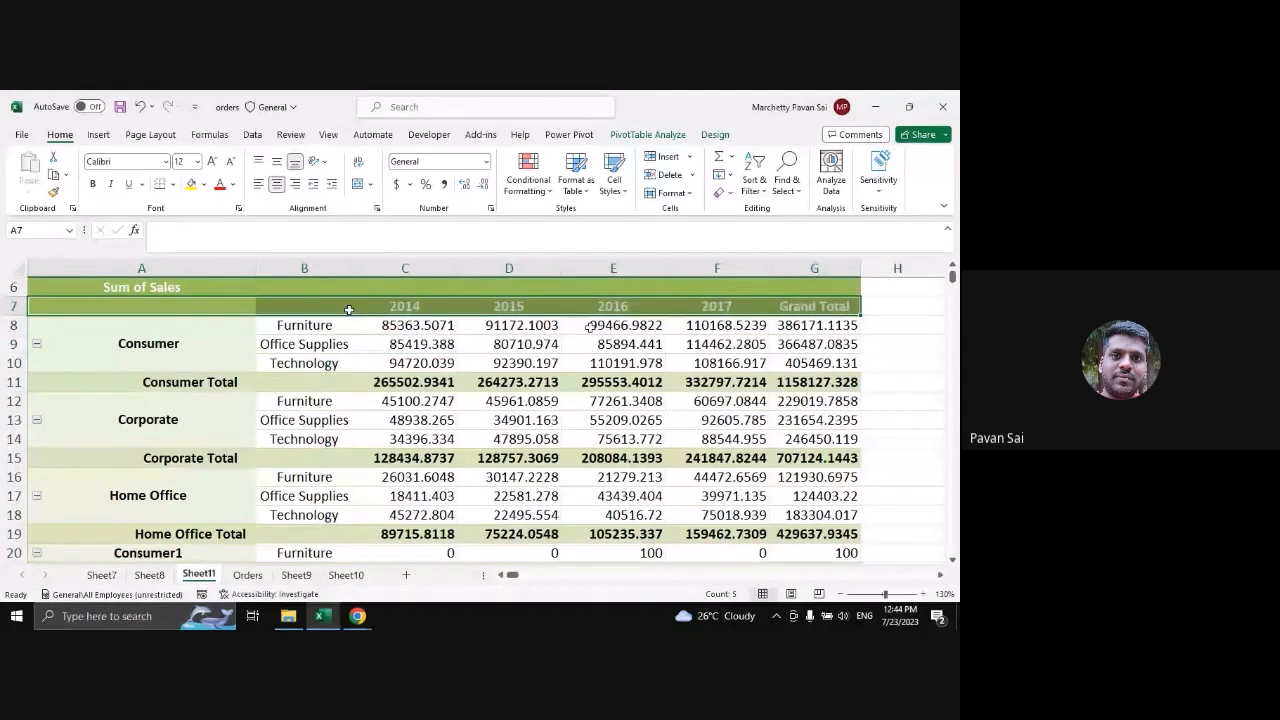
Restore the PivotTable's field captions and filter drop-downs and enable the classic PivotTable layout
{"action": "right_click", "coordinate": [327, 325]}
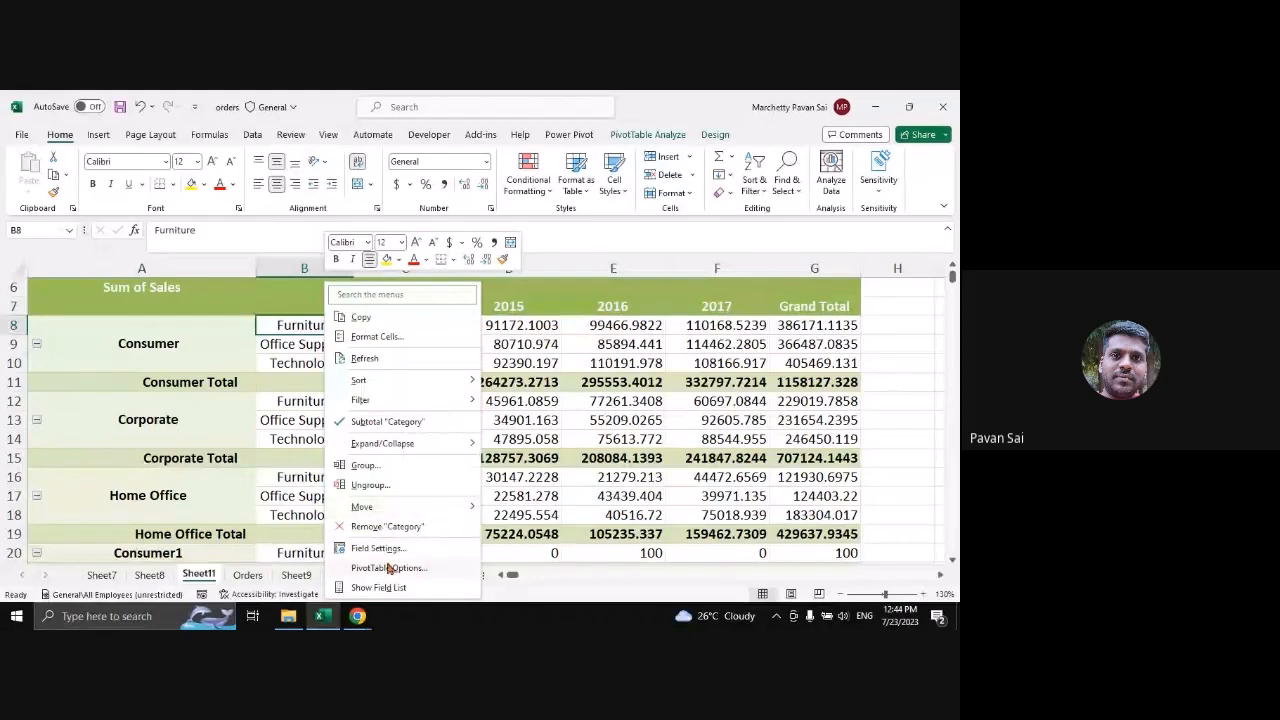
{"action": "left_click", "coordinate": [388, 568]}
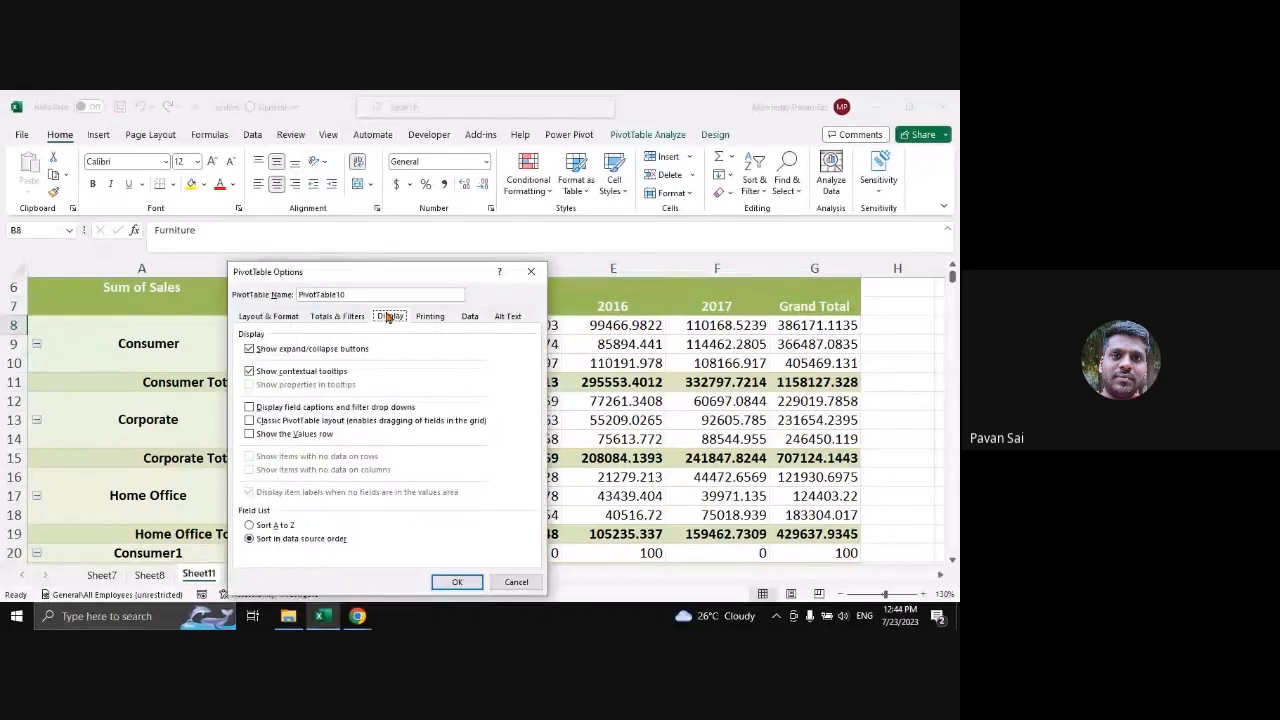
{"action": "left_click", "coordinate": [312, 407]}
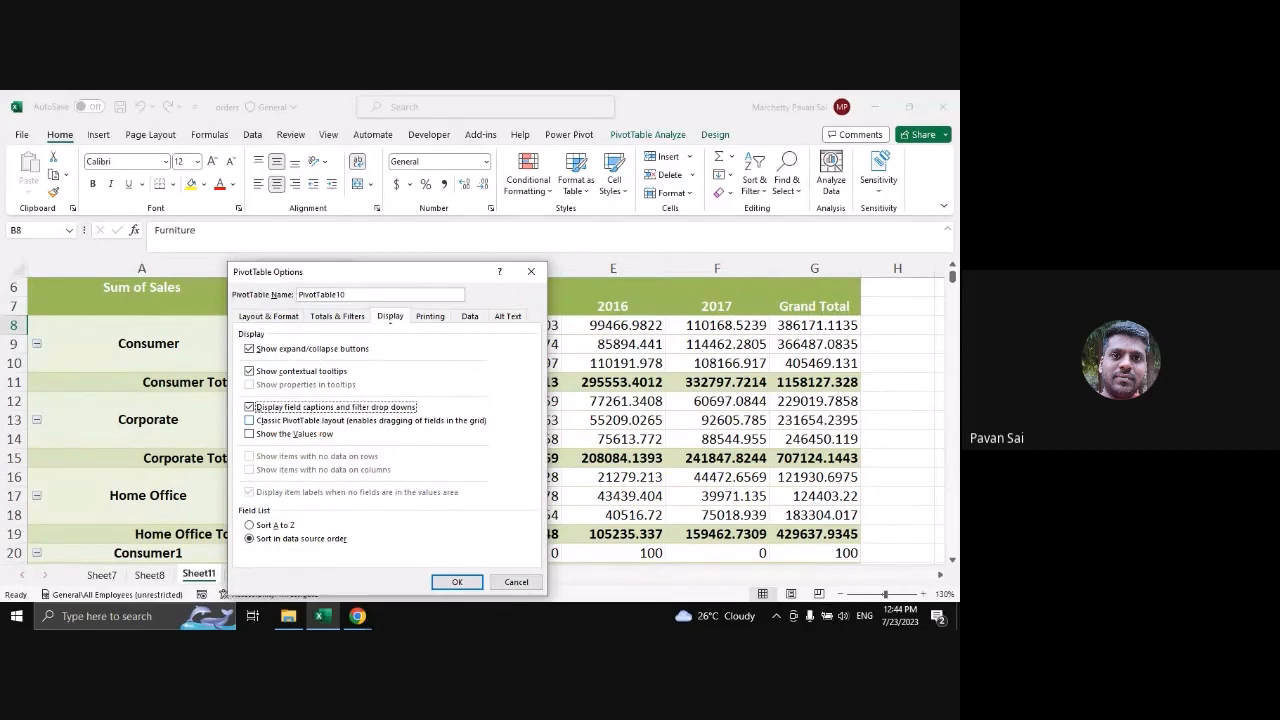
{"action": "left_click", "coordinate": [331, 421]}
{"action": "left_click", "coordinate": [457, 582]}
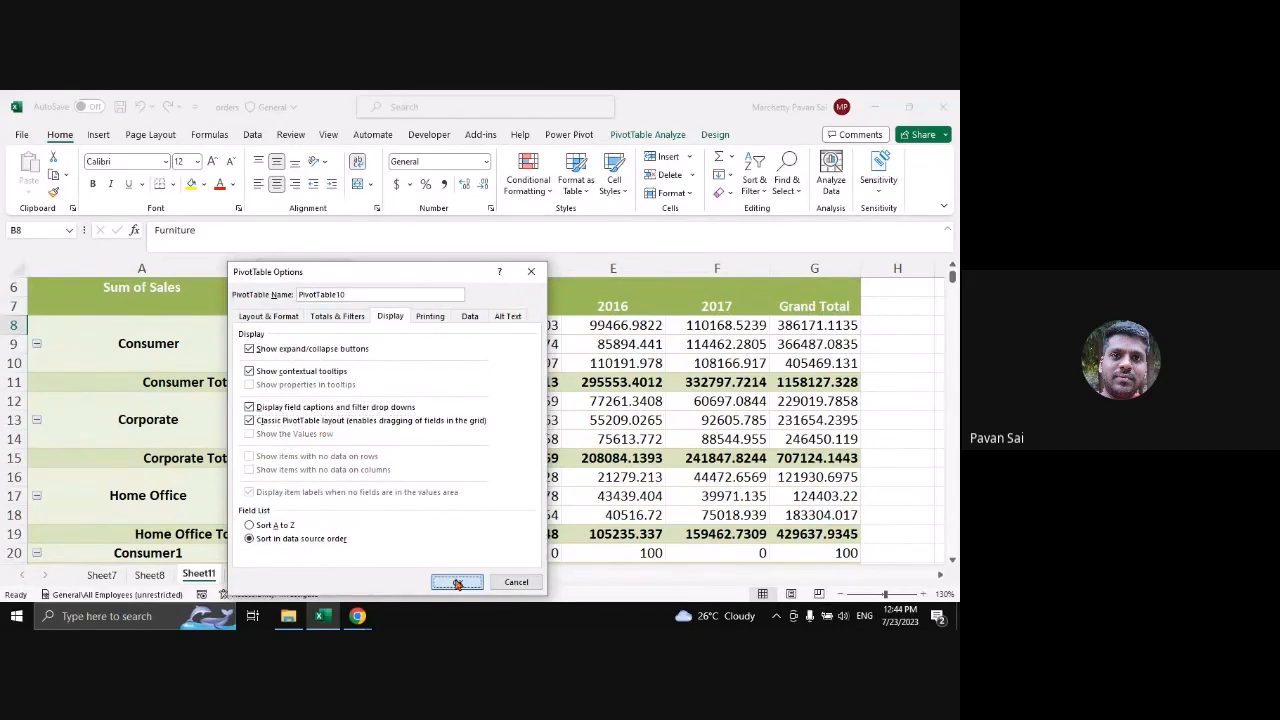
{"action": "scroll", "coordinate": [428, 388], "scroll_direction": "down", "scroll_amount": 1, "text": "ctrl"}
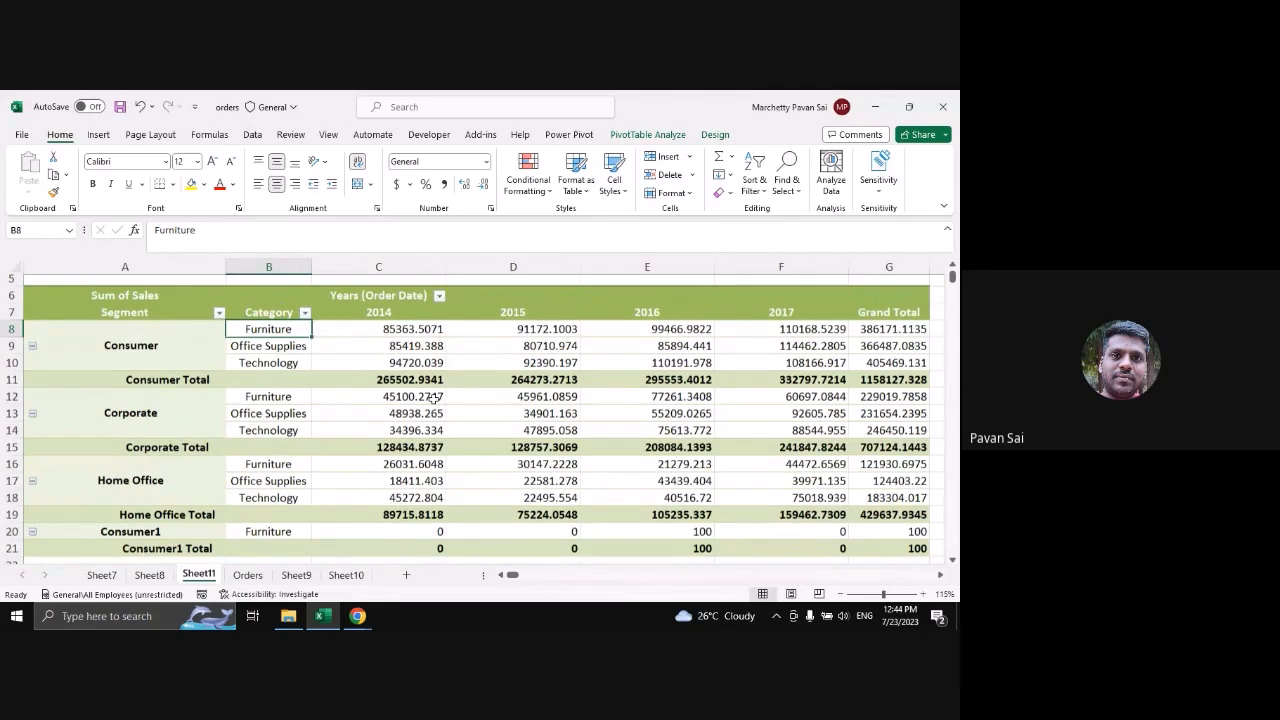
{"action": "scroll", "coordinate": [434, 398], "scroll_direction": "down", "scroll_amount": 1, "text": "ctrl"}
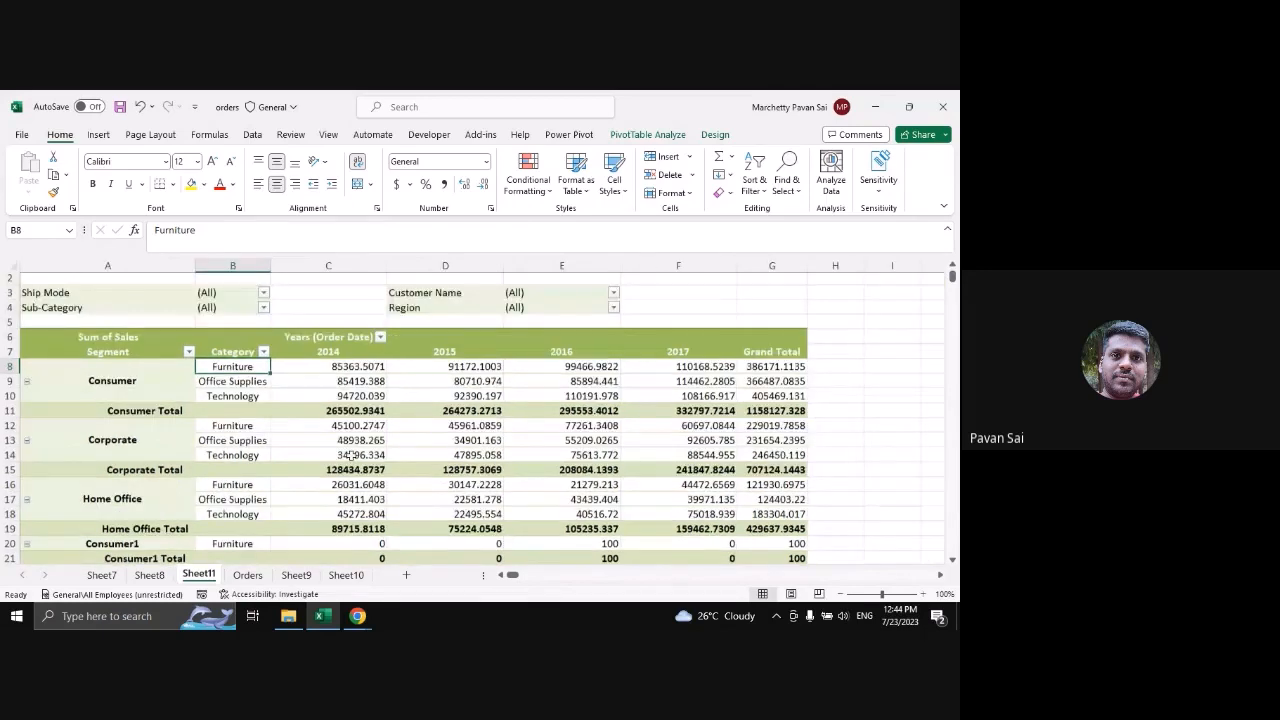
On Sheet8, insert a PivotTable from the range A1:B6 into the existing worksheet at cell D11
{"action": "left_click", "coordinate": [150, 575]}
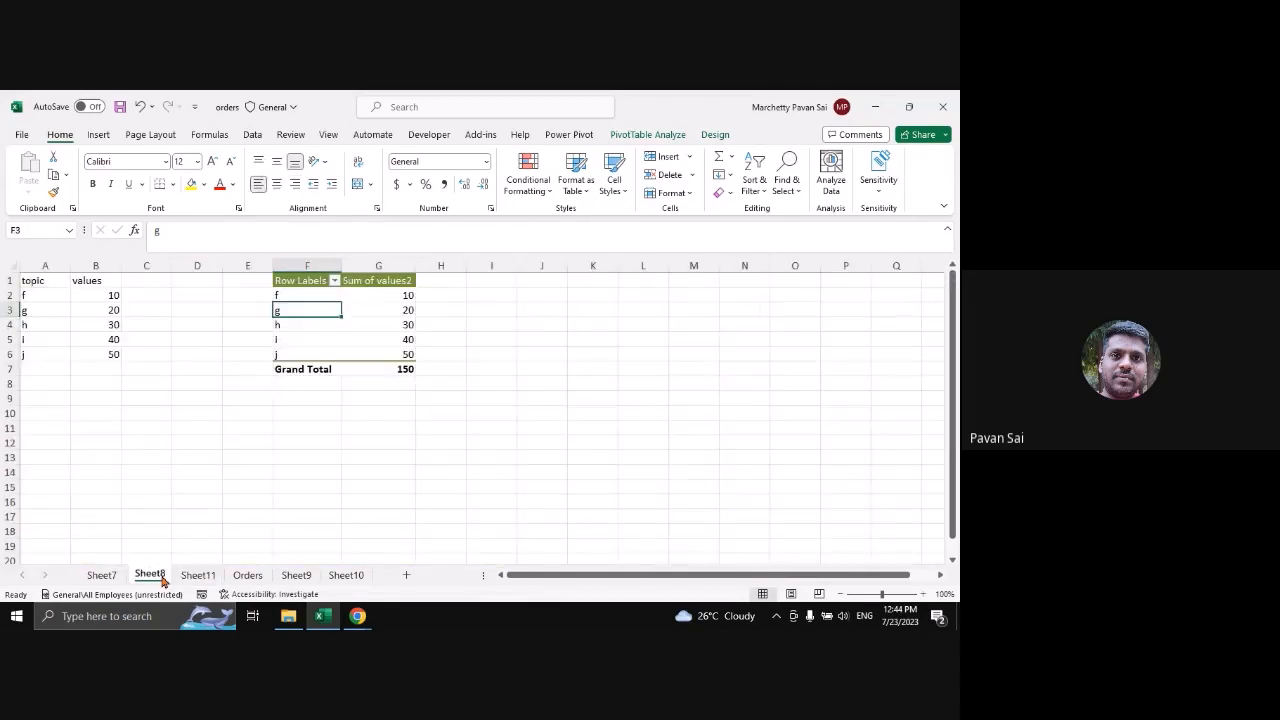
{"action": "left_click", "coordinate": [25, 296]}
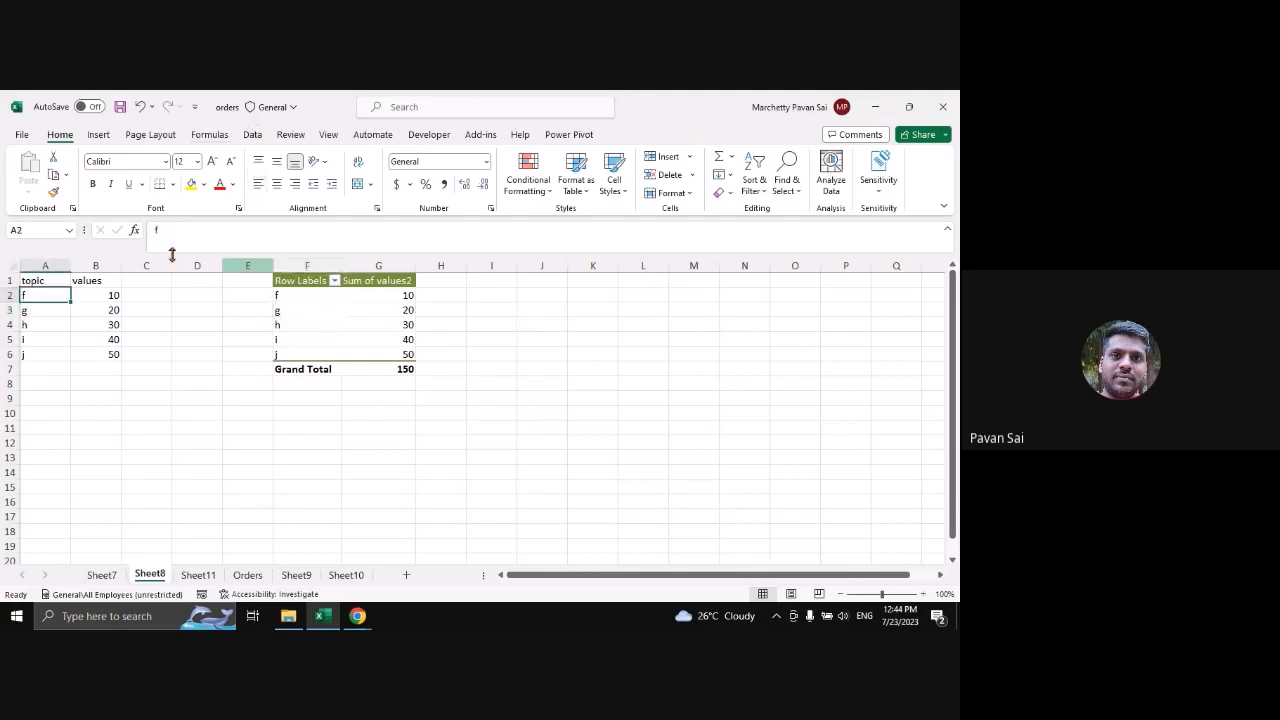
{"action": "left_click", "coordinate": [98, 136]}
{"action": "left_click", "coordinate": [48, 180]}
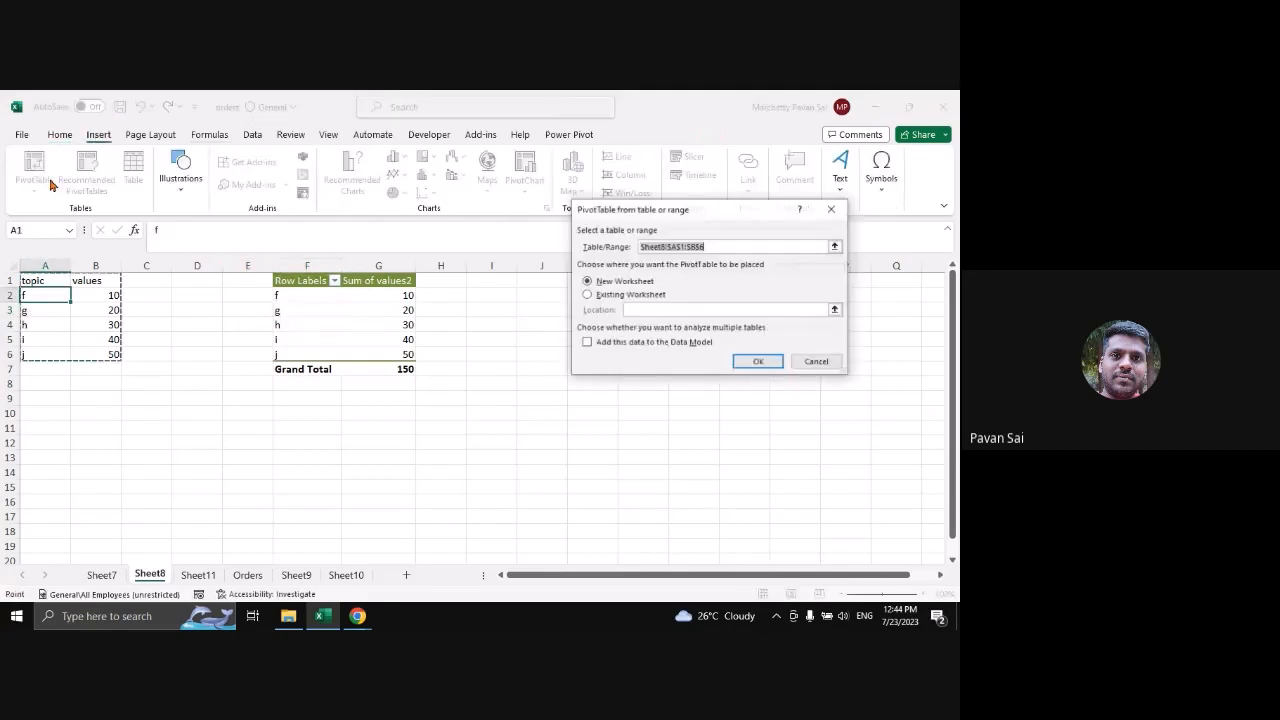
{"action": "left_click", "coordinate": [587, 294]}
{"action": "left_click", "coordinate": [197, 427]}
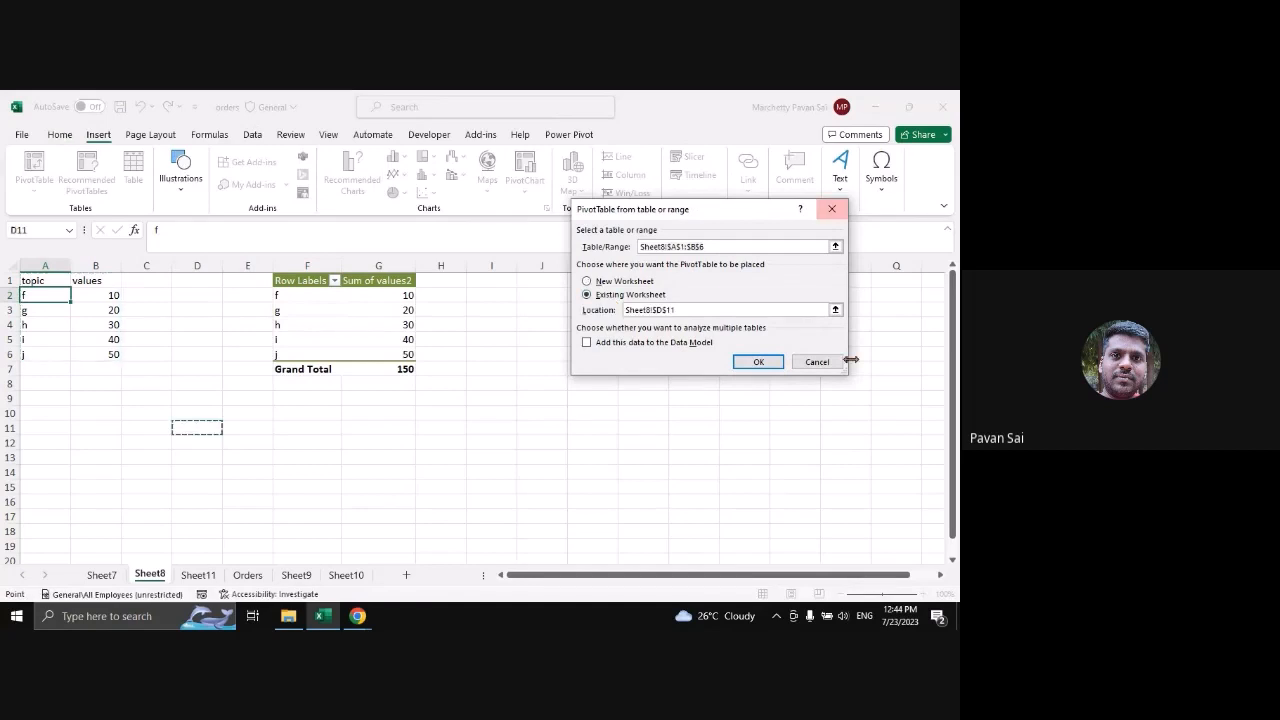
{"action": "left_click", "coordinate": [758, 361]}
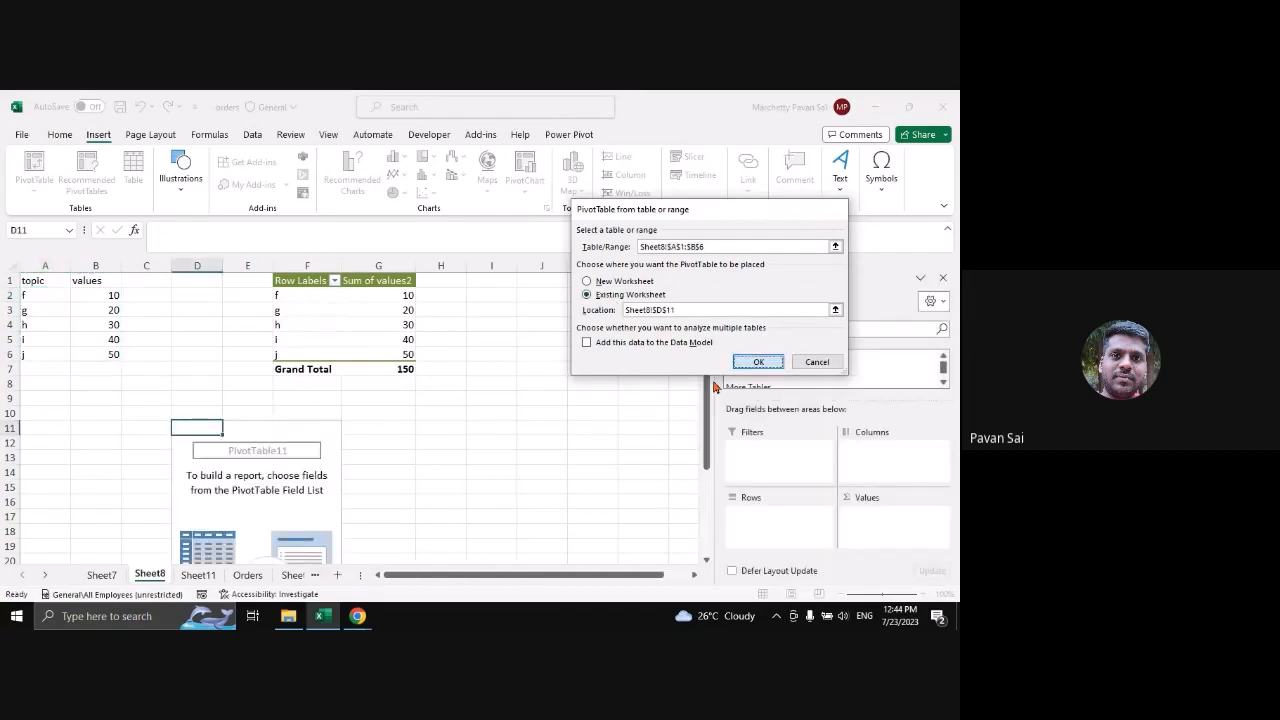
Enable the classic PivotTable layout for the empty PivotTable at D11 and look over its drop areas
{"action": "left_click_drag", "start_coordinate": [262, 487], "coordinate": [262, 459]}
{"action": "left_click", "coordinate": [282, 489]}
{"action": "scroll", "coordinate": [290, 467], "scroll_direction": "down", "scroll_amount": 1}
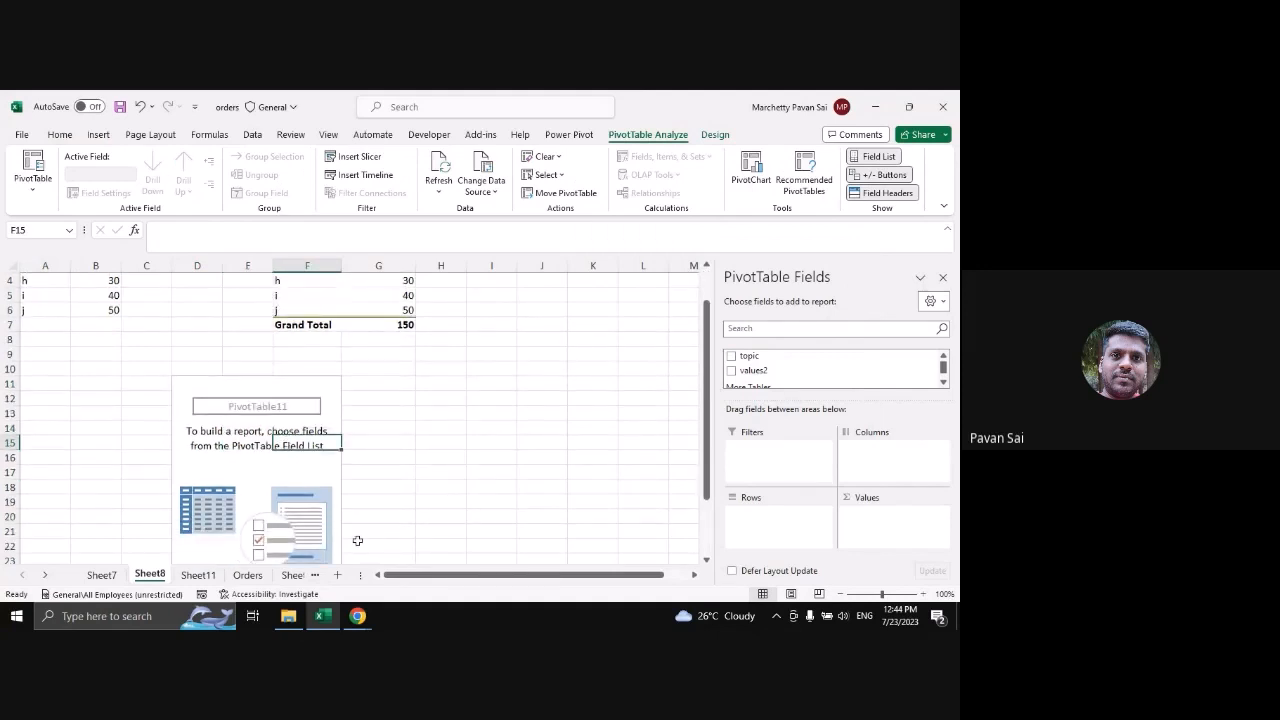
{"action": "left_click", "coordinate": [361, 318]}
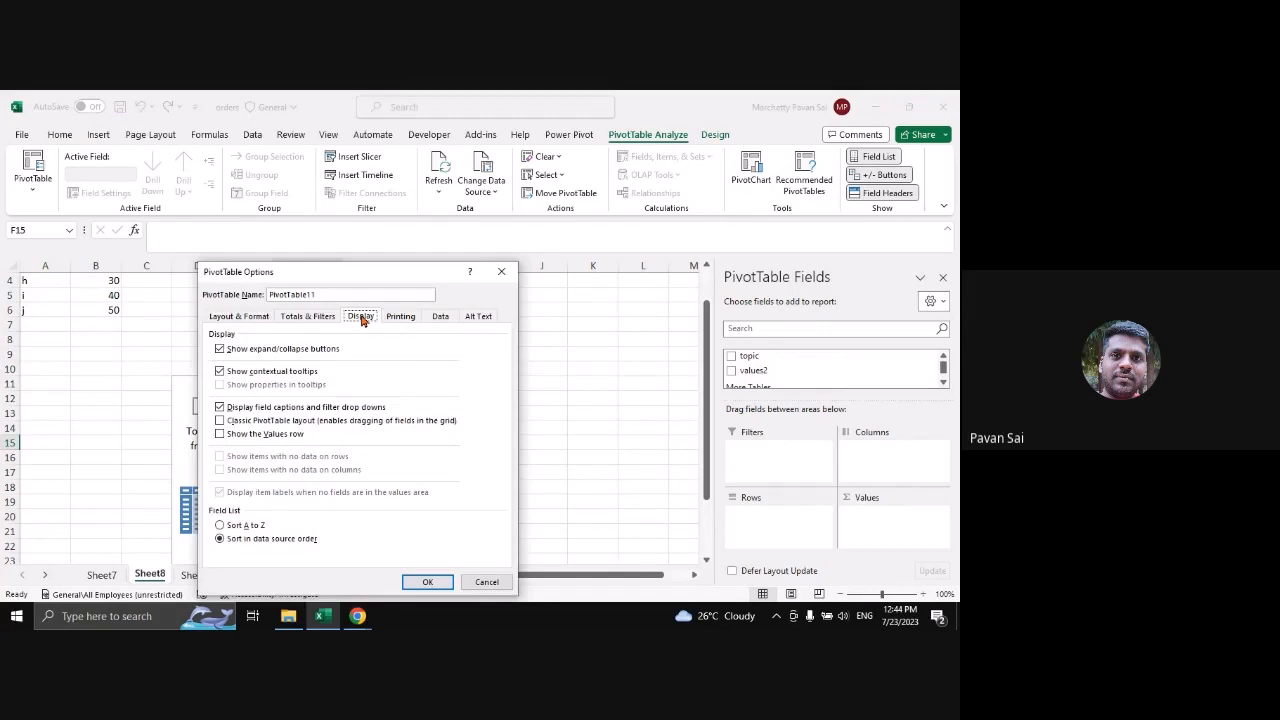
{"action": "left_click", "coordinate": [219, 420]}
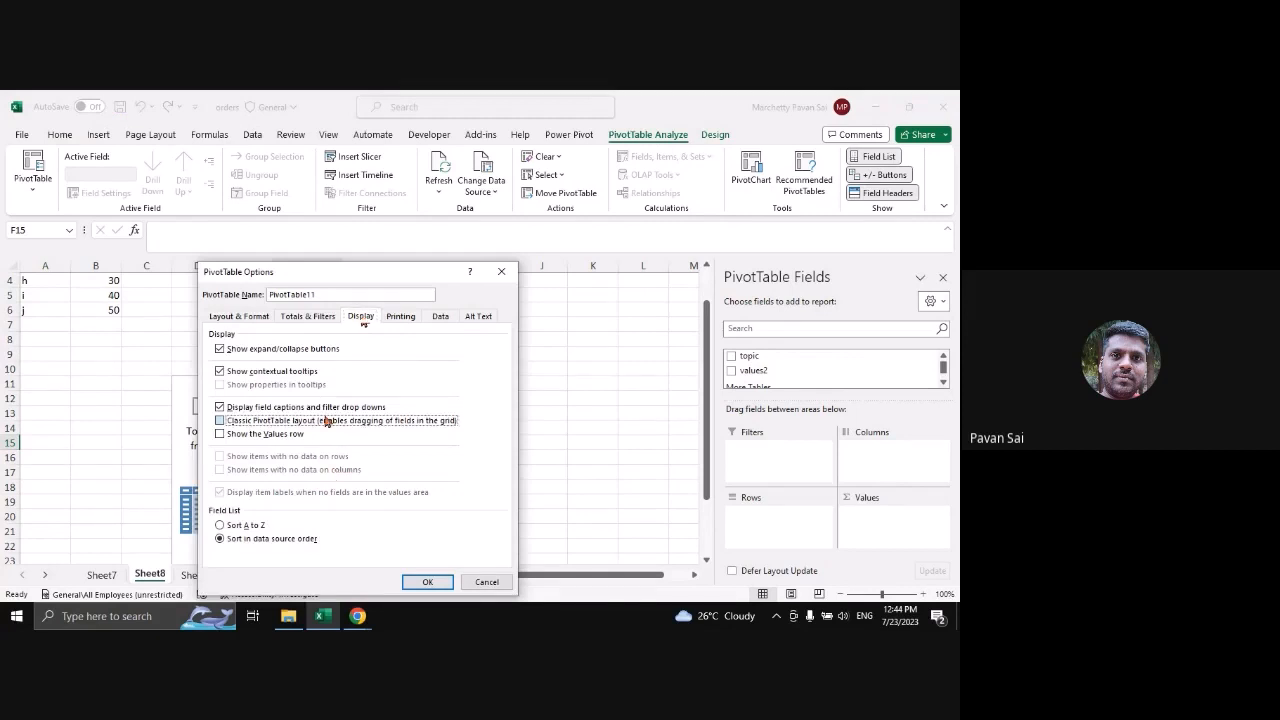
{"action": "left_click", "coordinate": [424, 583]}
{"action": "scroll", "coordinate": [392, 416], "scroll_direction": "down", "scroll_amount": 1}
{"action": "scroll", "coordinate": [392, 416], "scroll_direction": "down", "scroll_amount": 1}
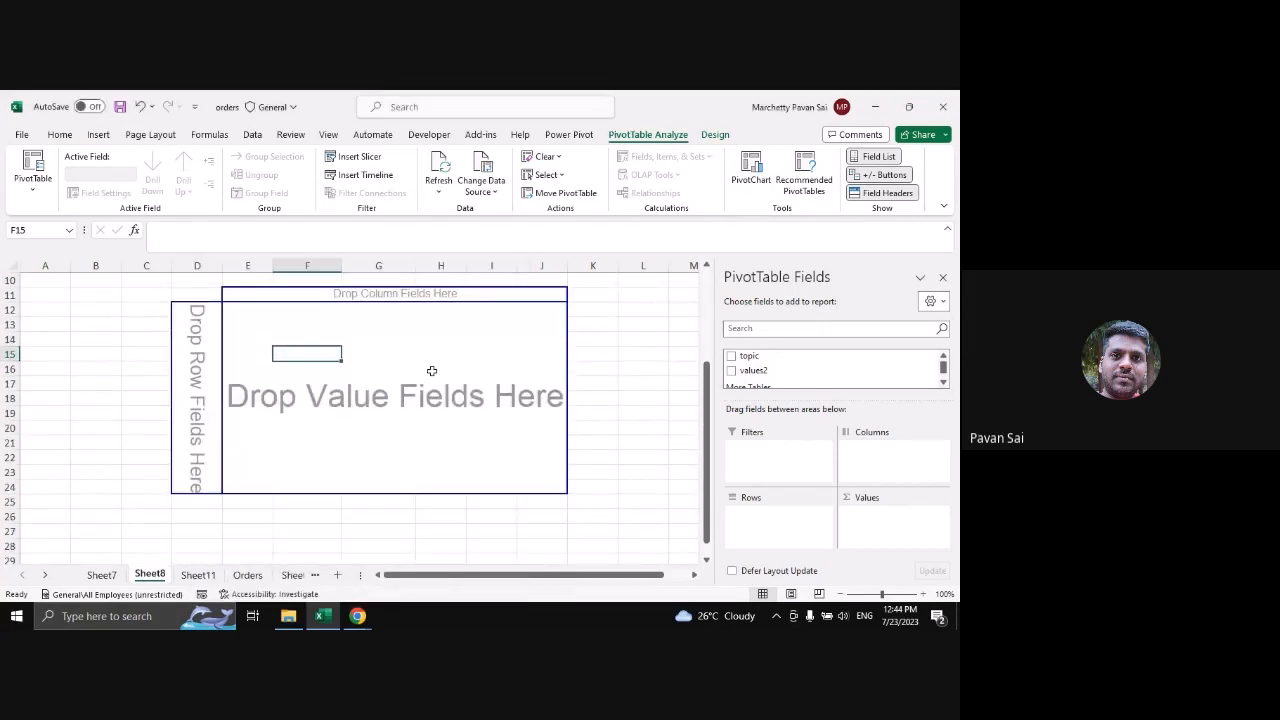
{"action": "scroll", "coordinate": [432, 371], "scroll_direction": "down", "scroll_amount": 1}
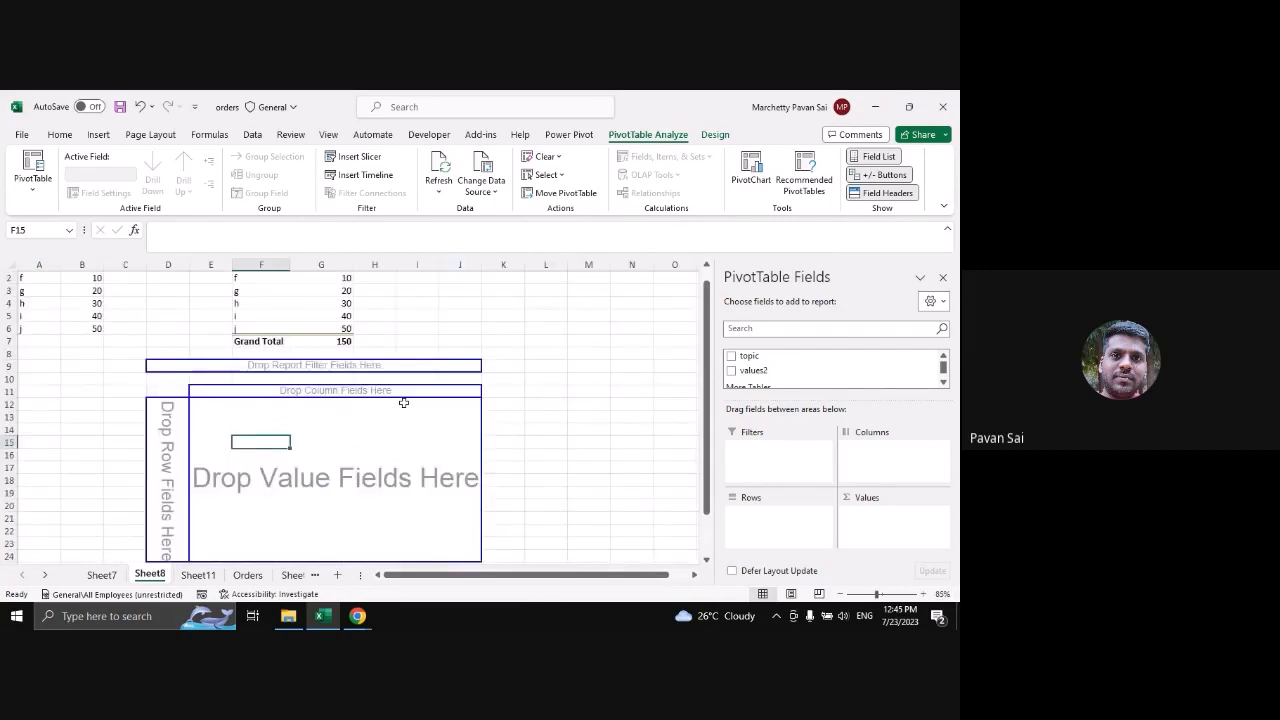
{"action": "scroll", "coordinate": [292, 484], "scroll_direction": "down", "scroll_amount": 1}
{"action": "scroll", "coordinate": [386, 384], "scroll_direction": "up", "scroll_amount": 1}
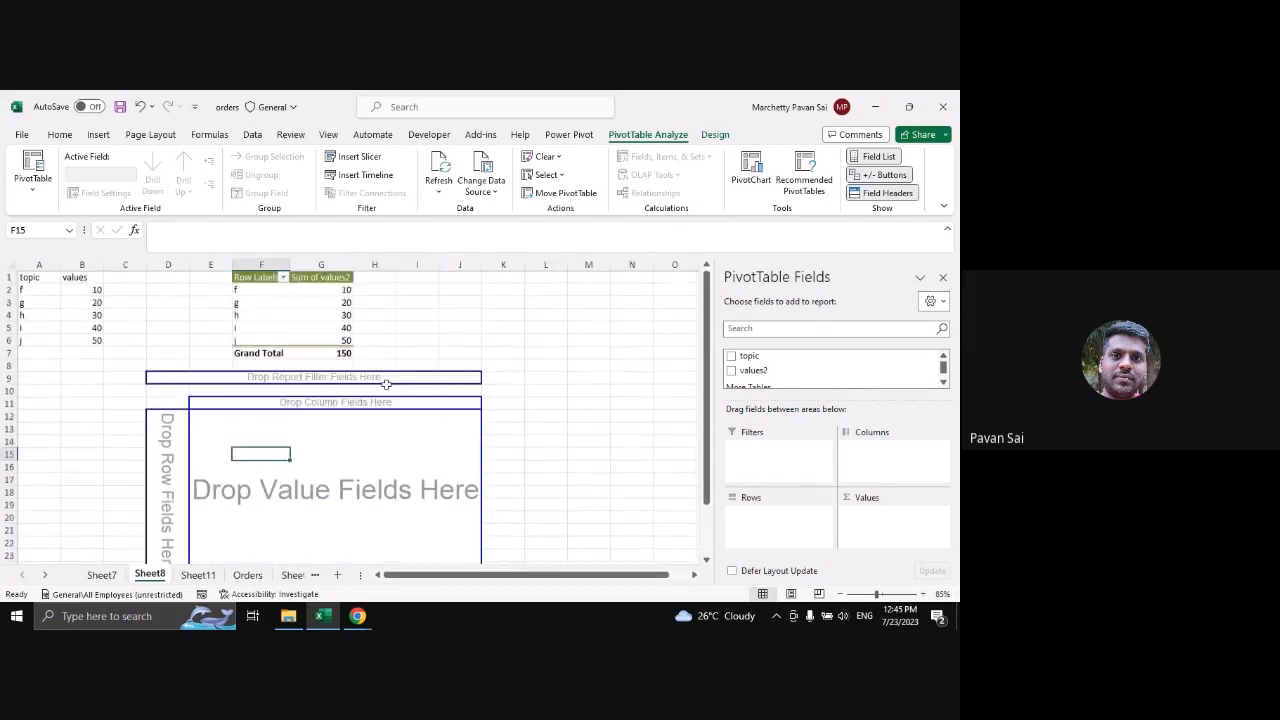
{"action": "scroll", "coordinate": [366, 416], "scroll_direction": "up", "scroll_amount": 1}
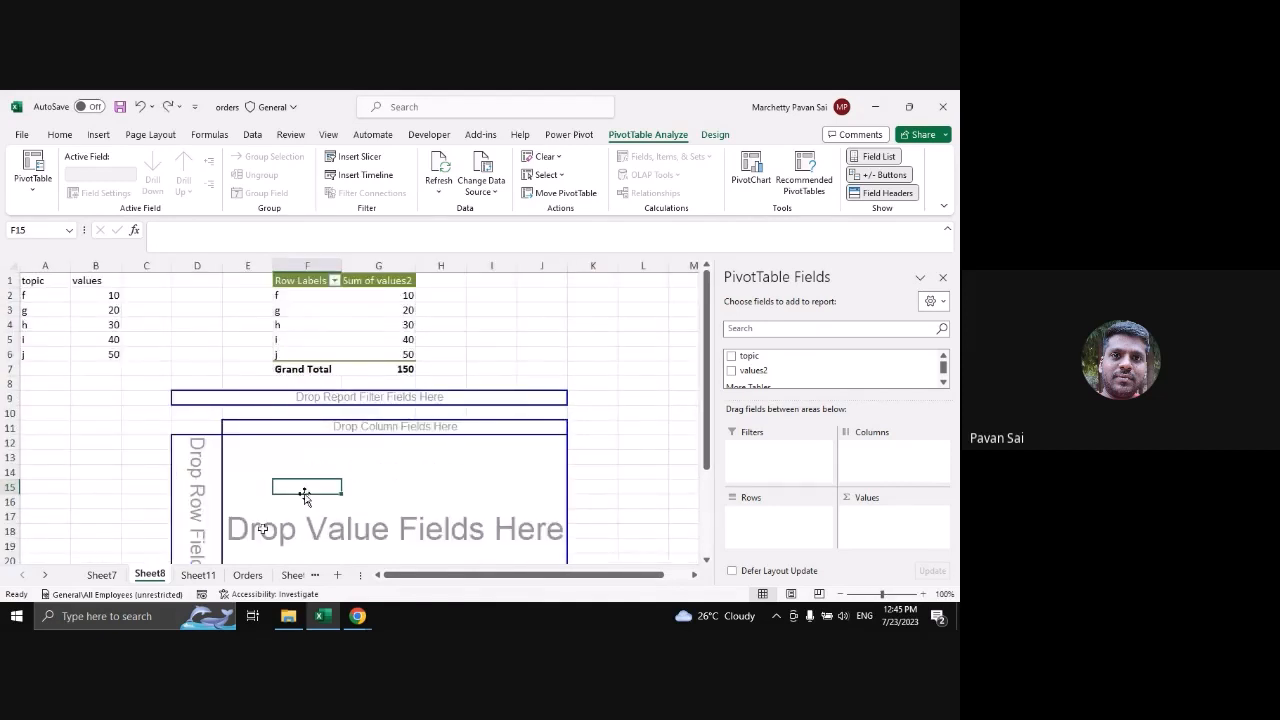
{"action": "right_click", "coordinate": [245, 358]}
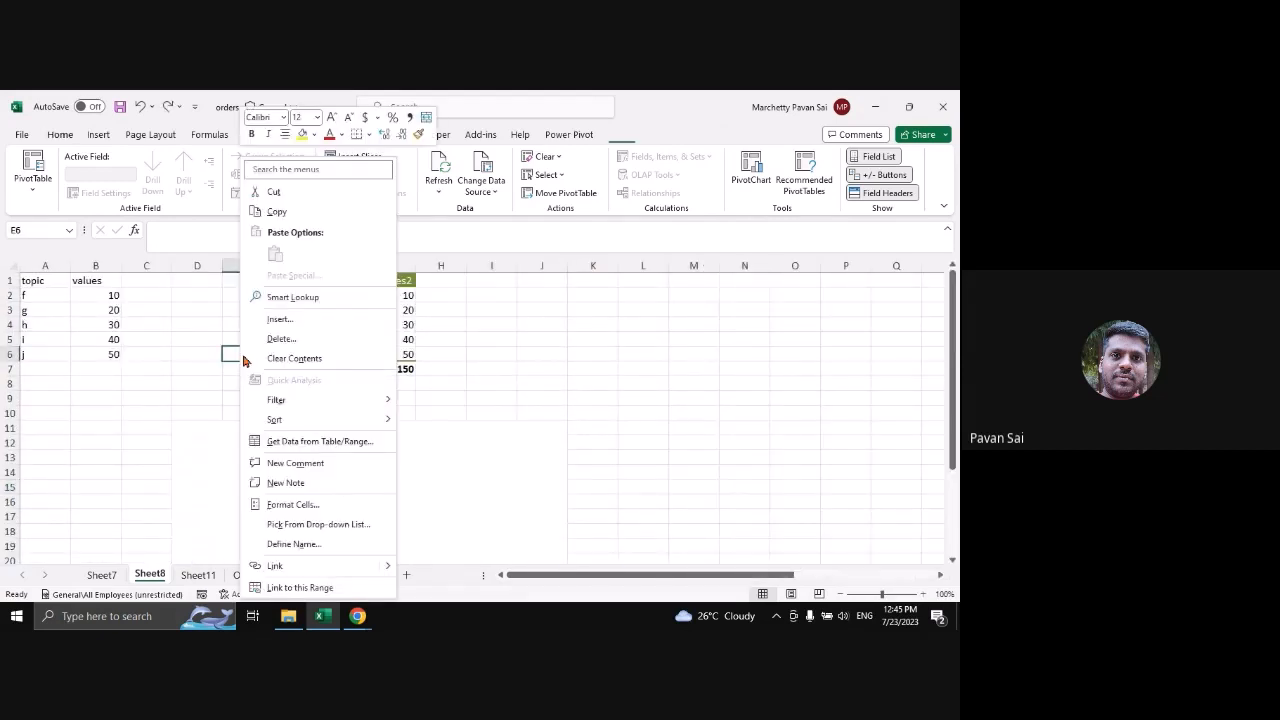
{"action": "key", "text": "Escape"}
{"action": "left_click", "coordinate": [390, 310]}
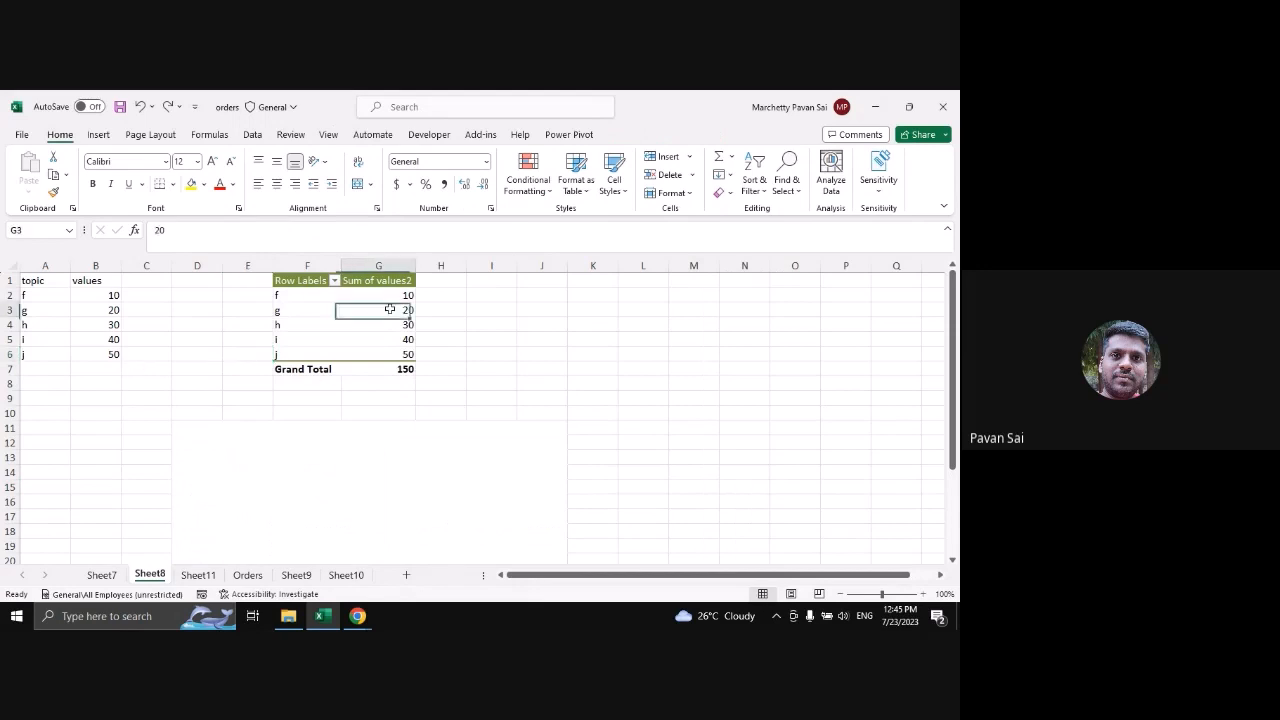
{"action": "right_click", "coordinate": [390, 310]}
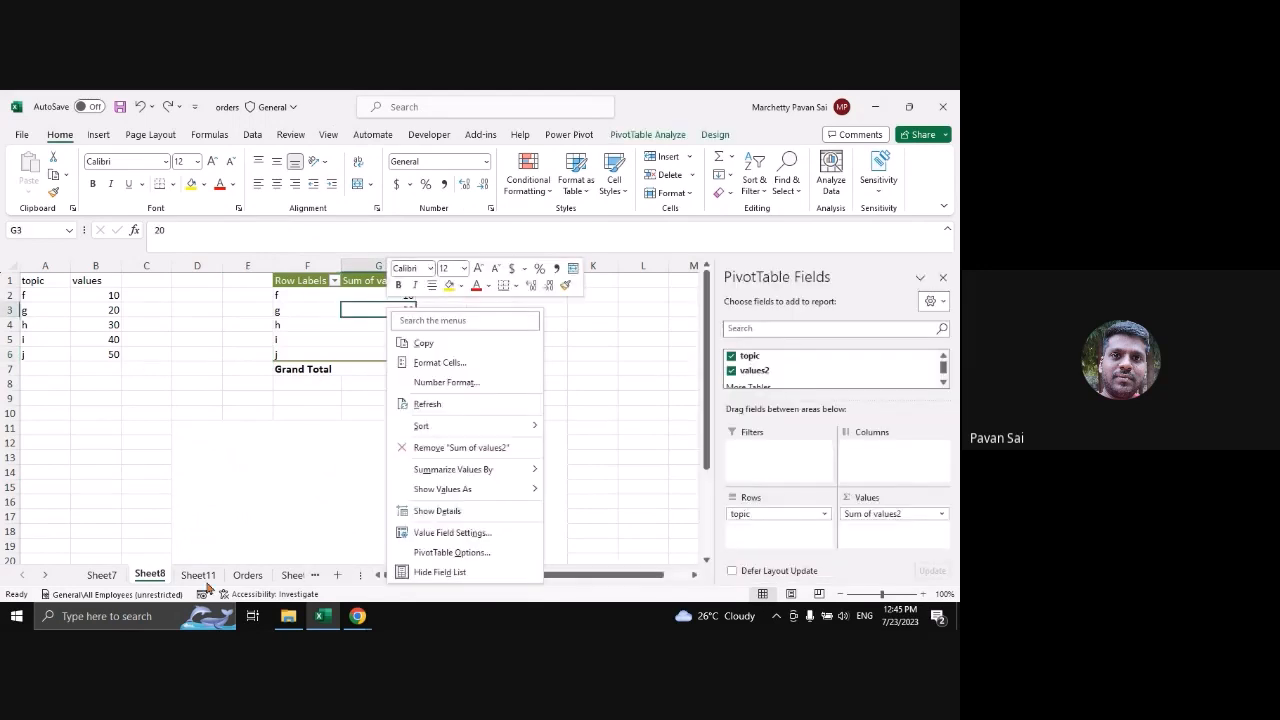
On Sheet11, open the PivotTable's options and look over its display and printing settings, including print titles
{"action": "left_click", "coordinate": [198, 575]}
{"action": "right_click", "coordinate": [222, 458]}
{"action": "left_click", "coordinate": [280, 420]}
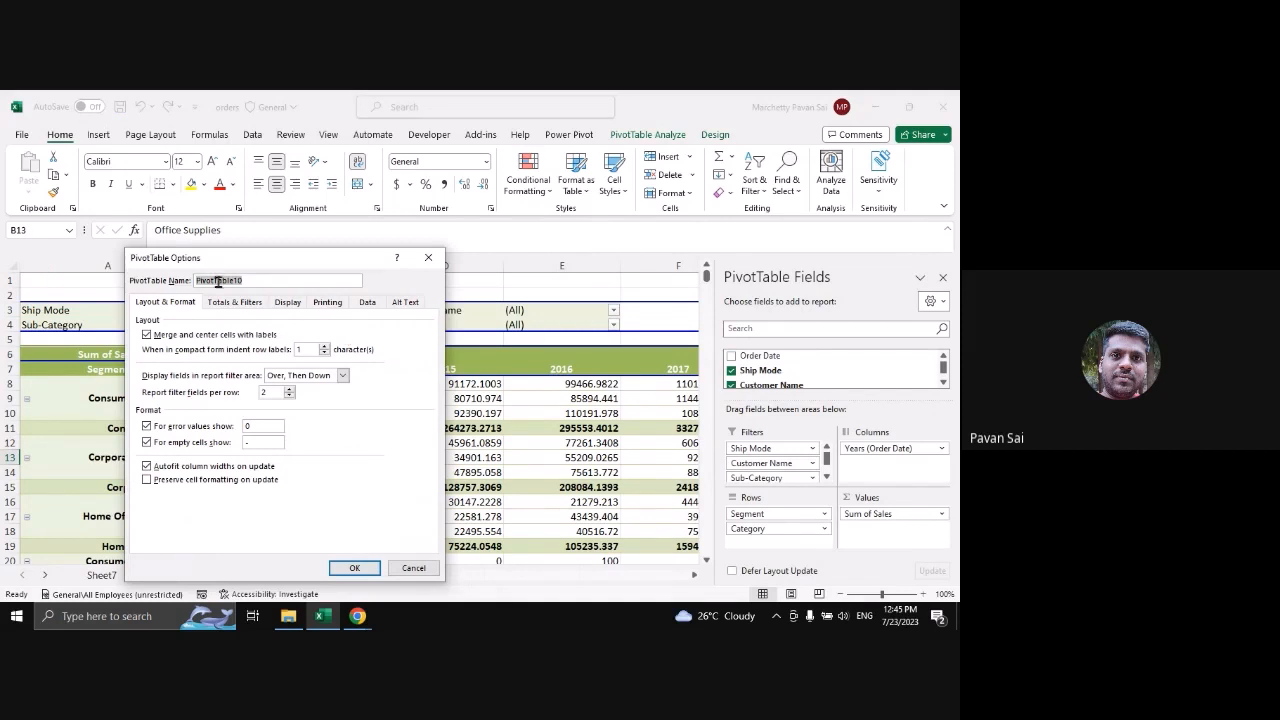
{"action": "left_click", "coordinate": [322, 303]}
{"action": "left_click", "coordinate": [289, 303]}
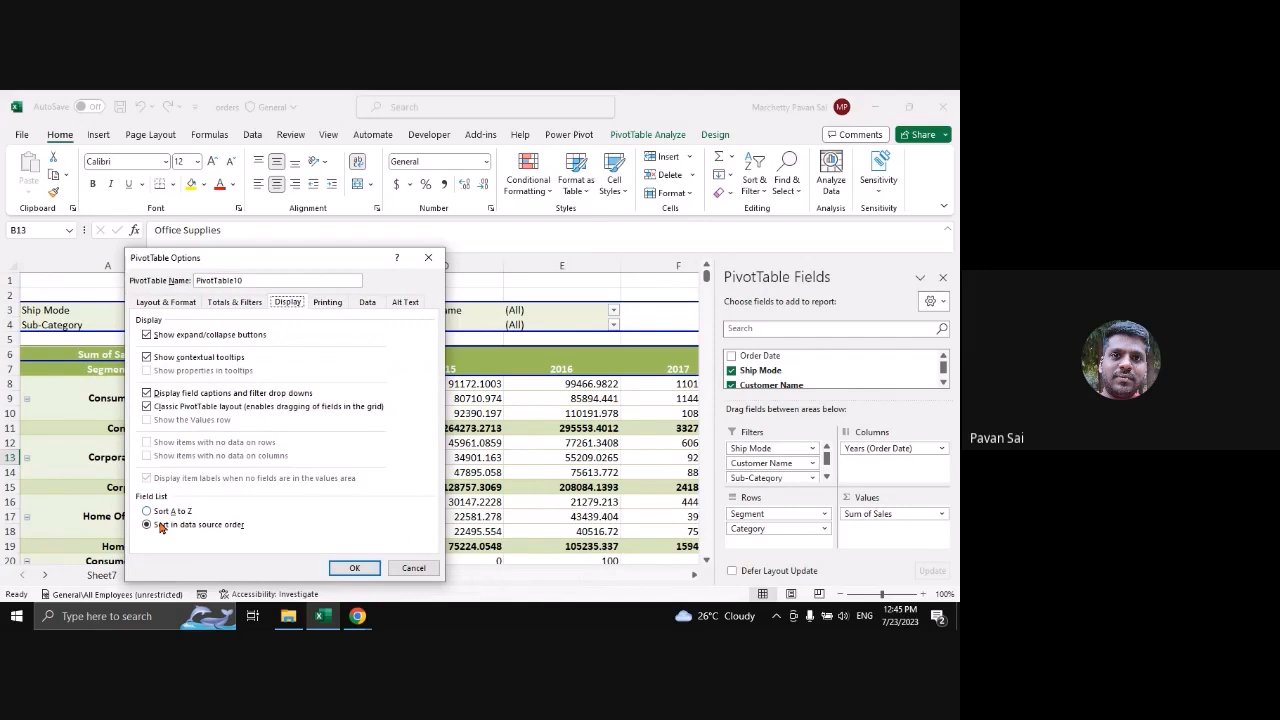
{"action": "left_click", "coordinate": [328, 302]}
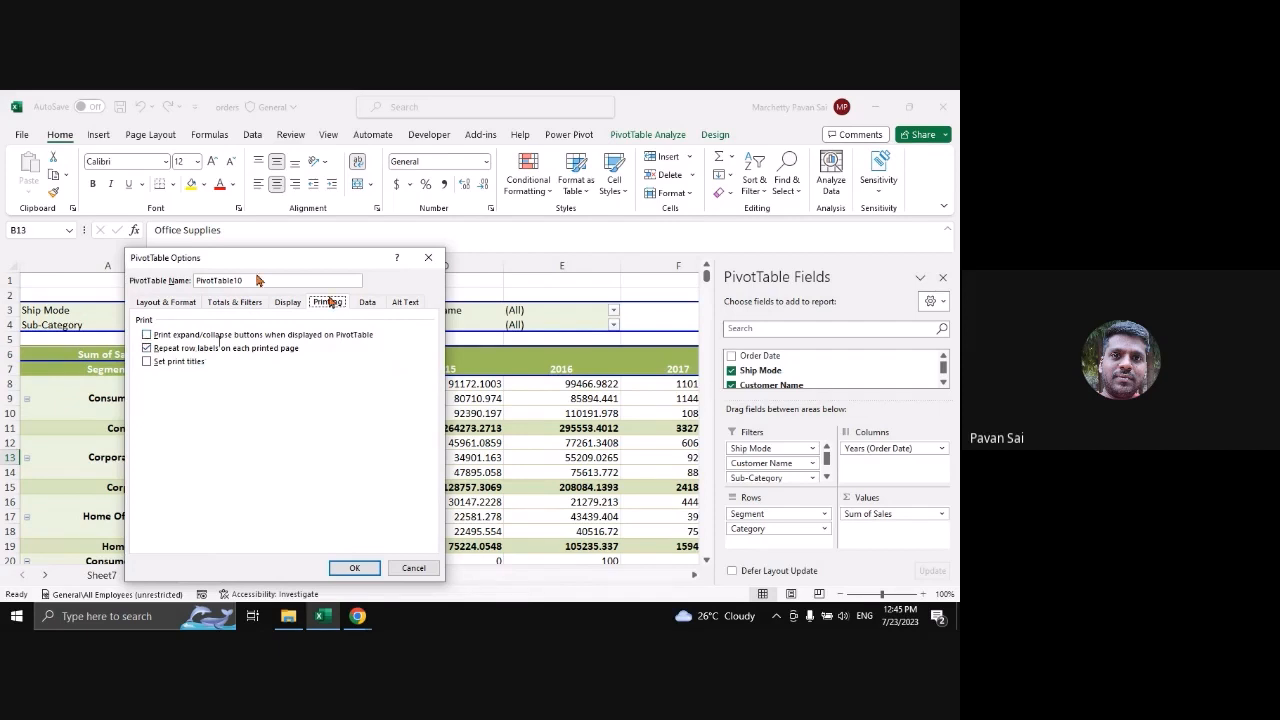
{"action": "left_click_drag", "start_coordinate": [261, 262], "coordinate": [542, 242]}
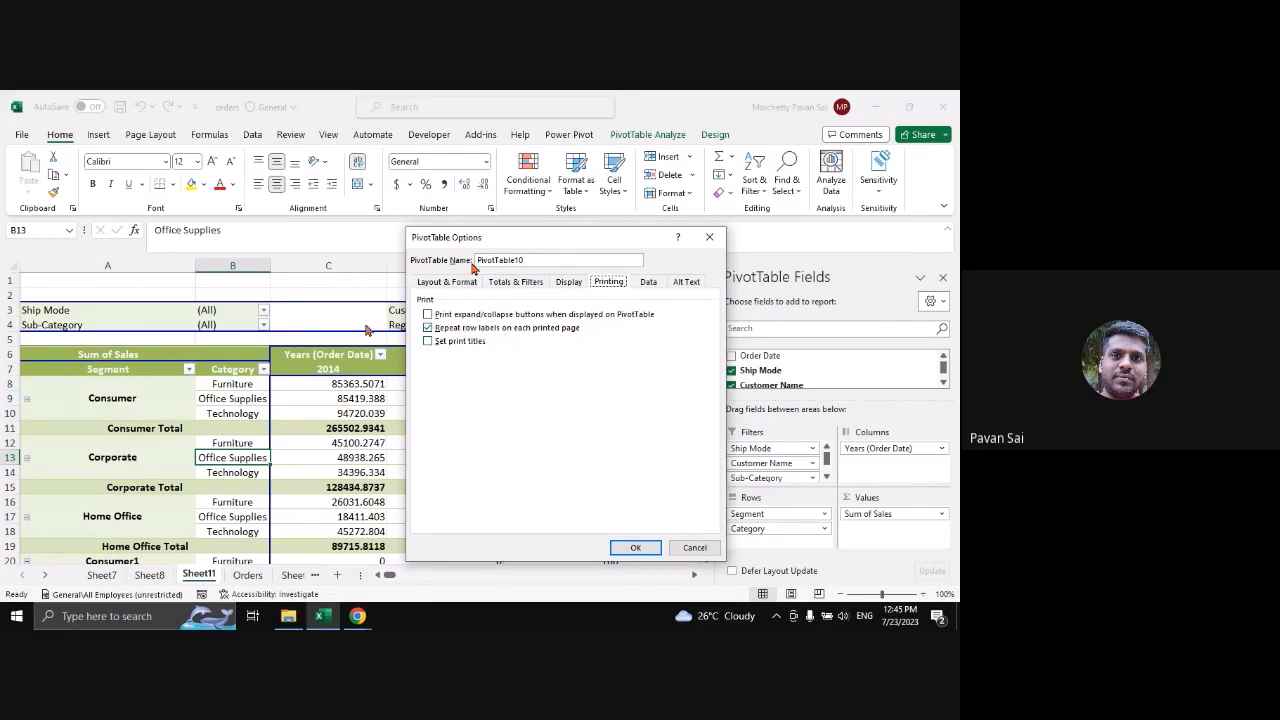
{"action": "left_click", "coordinate": [477, 342]}
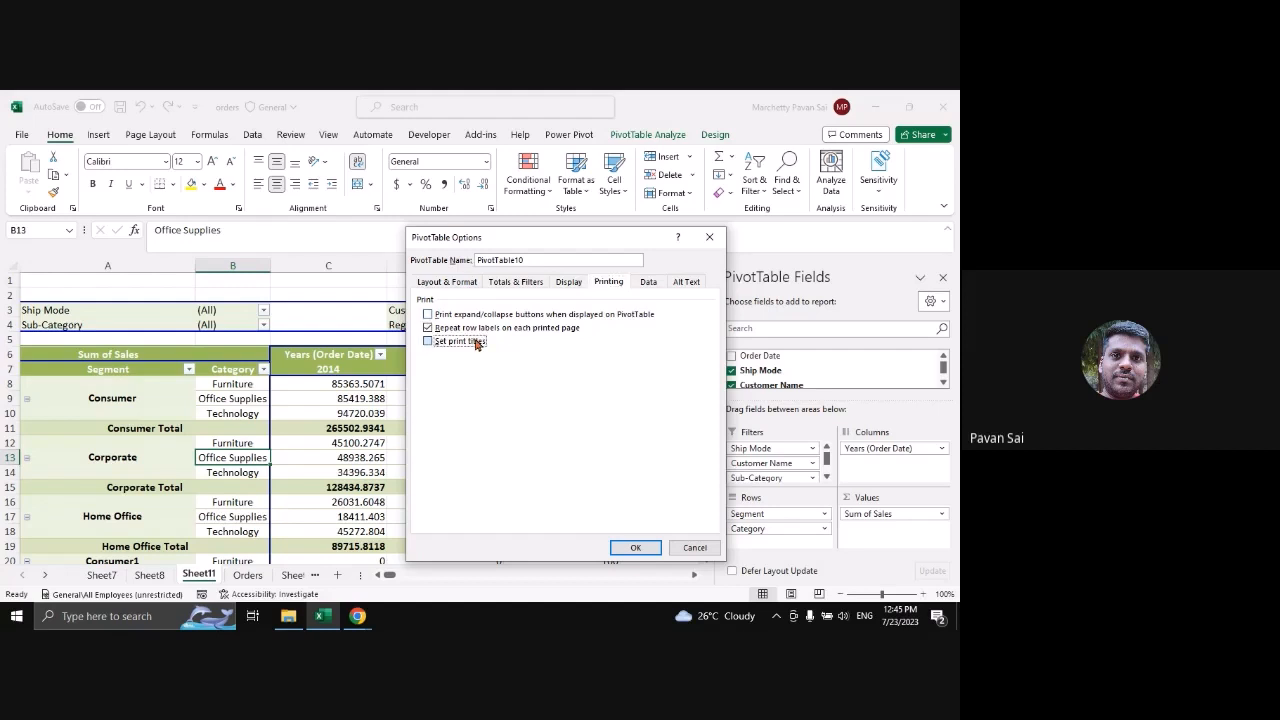
{"action": "left_click", "coordinate": [450, 342]}
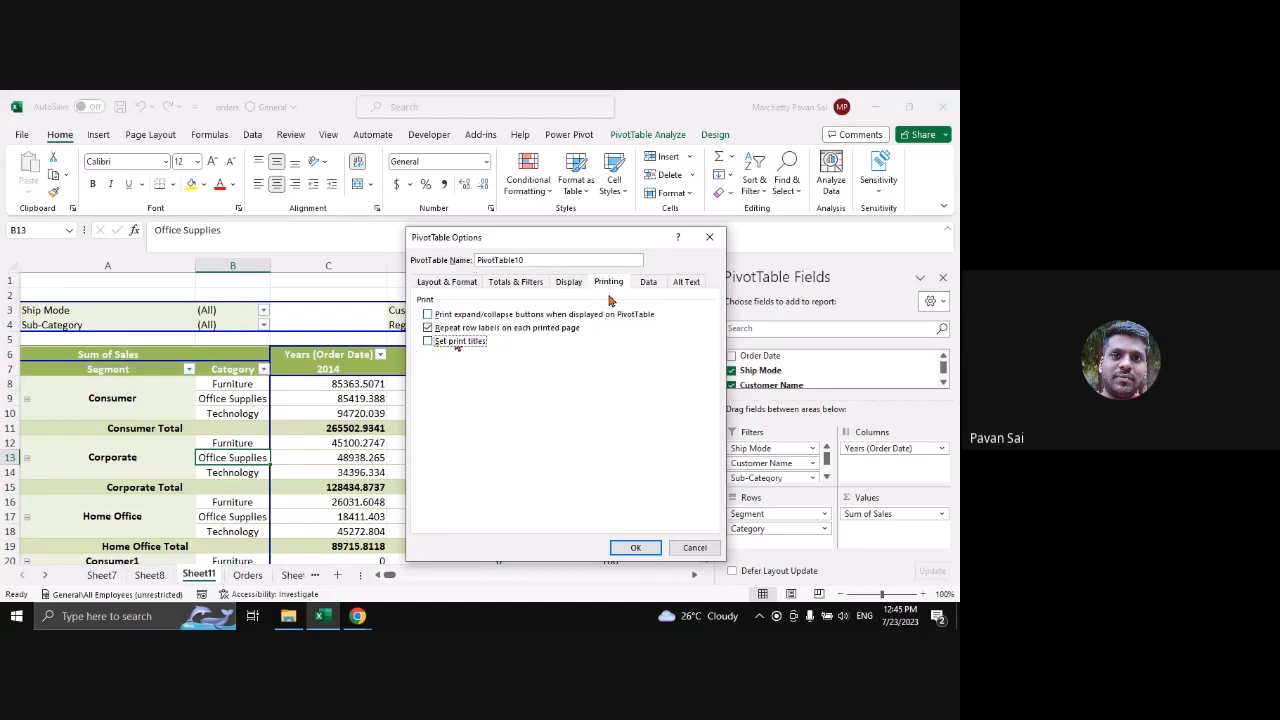
Disable show details in the data options of the Sheet11 PivotTable and apply the change
{"action": "left_click", "coordinate": [648, 282]}
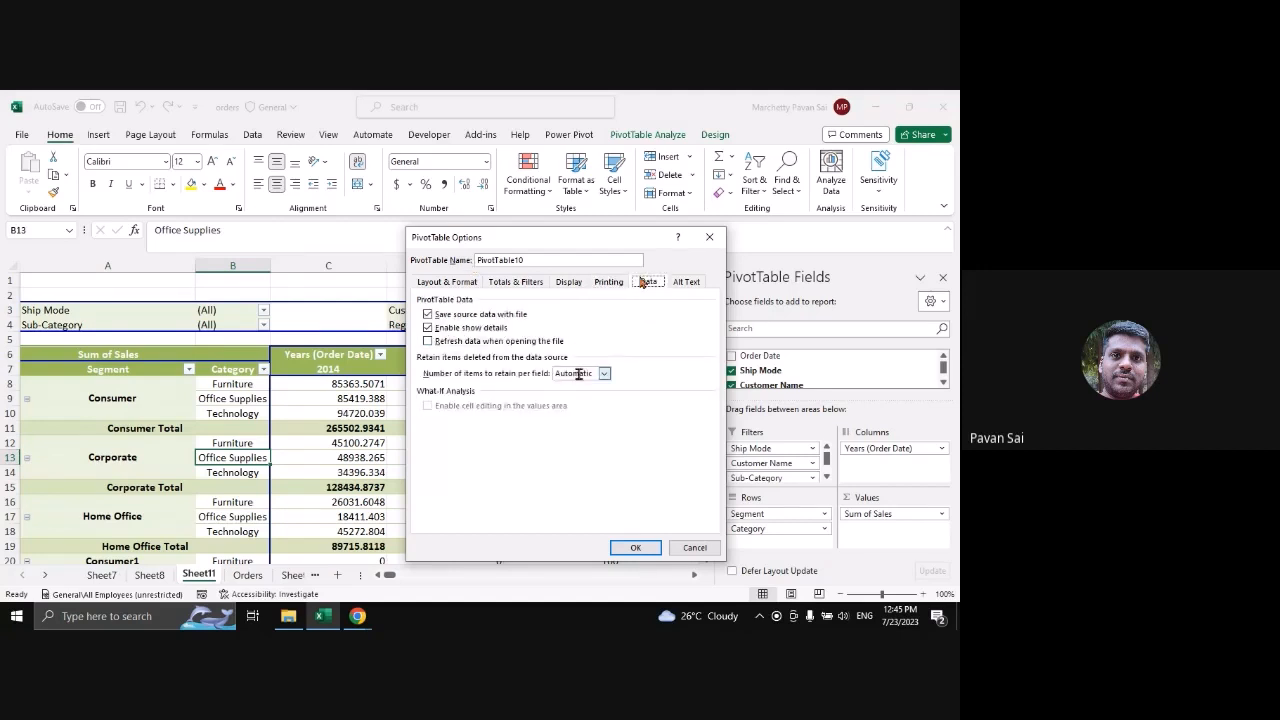
{"action": "left_click", "coordinate": [511, 326]}
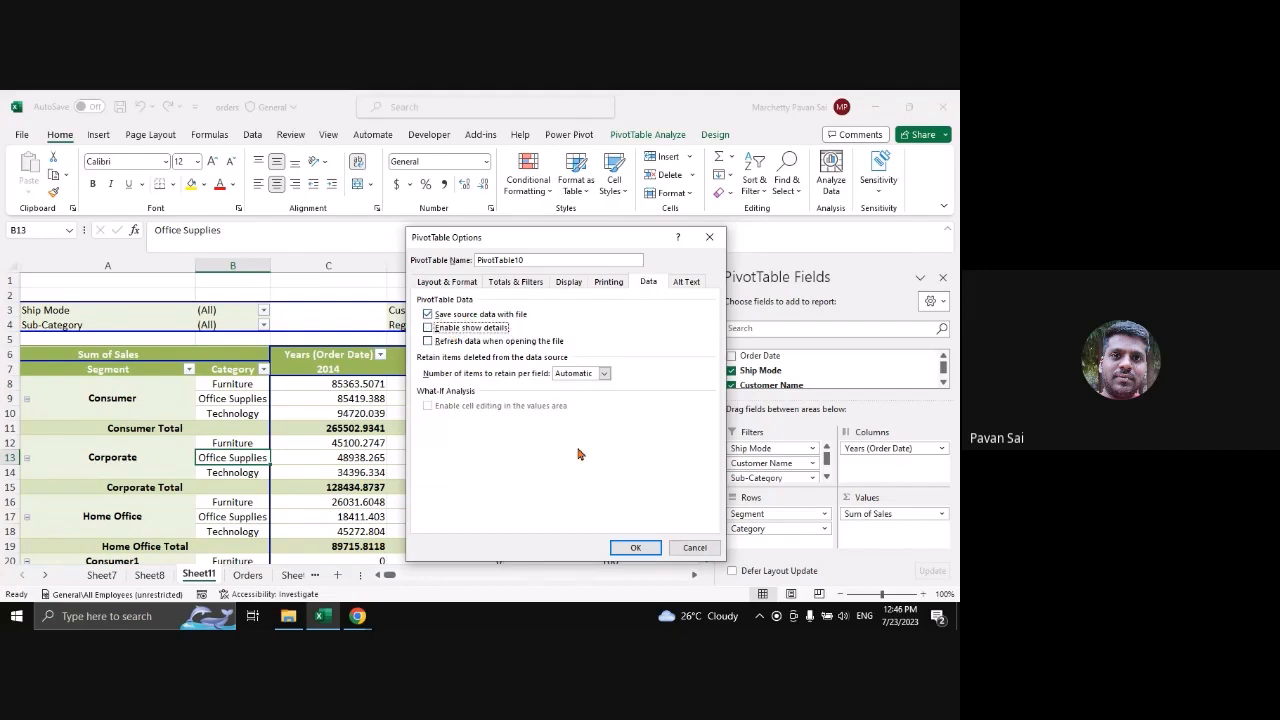
{"action": "left_click", "coordinate": [633, 547]}
{"action": "scroll", "coordinate": [478, 371], "scroll_direction": "down", "scroll_amount": 2}
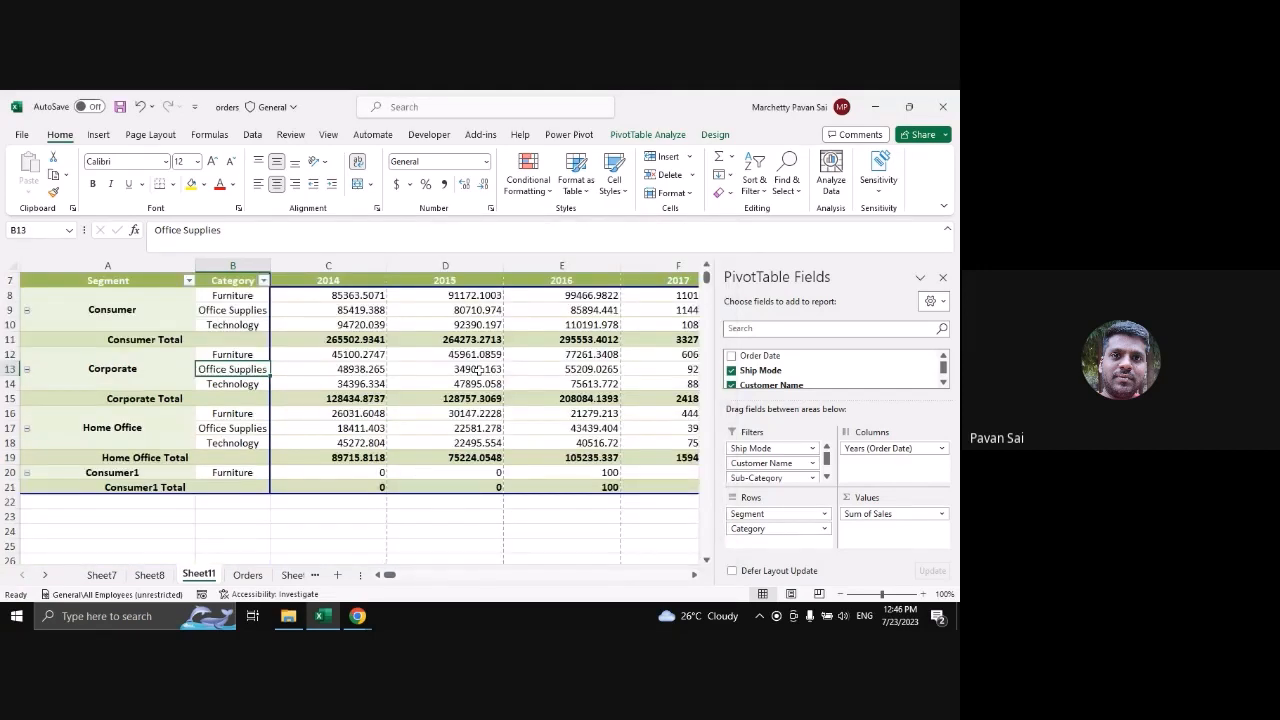
{"action": "scroll", "coordinate": [478, 371], "scroll_direction": "up", "scroll_amount": 1}
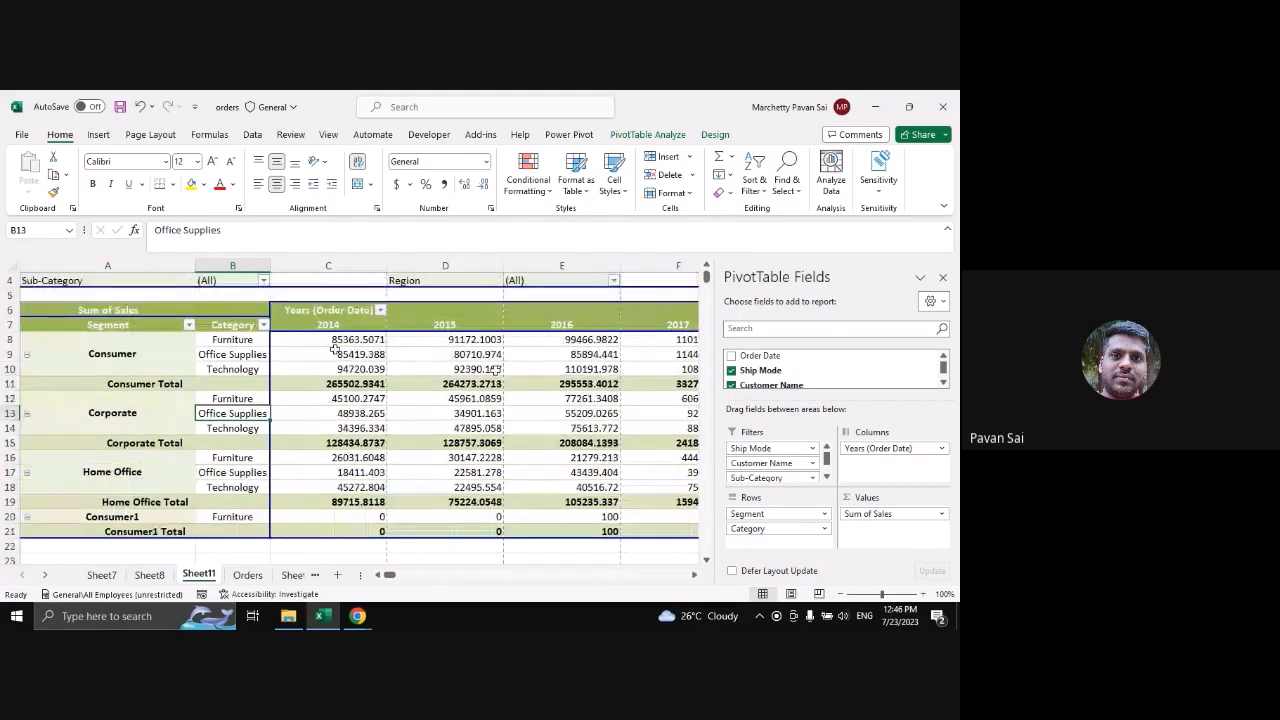
Turn show details back on in the PivotTable's data options and apply the setting
{"action": "right_click", "coordinate": [380, 354]}
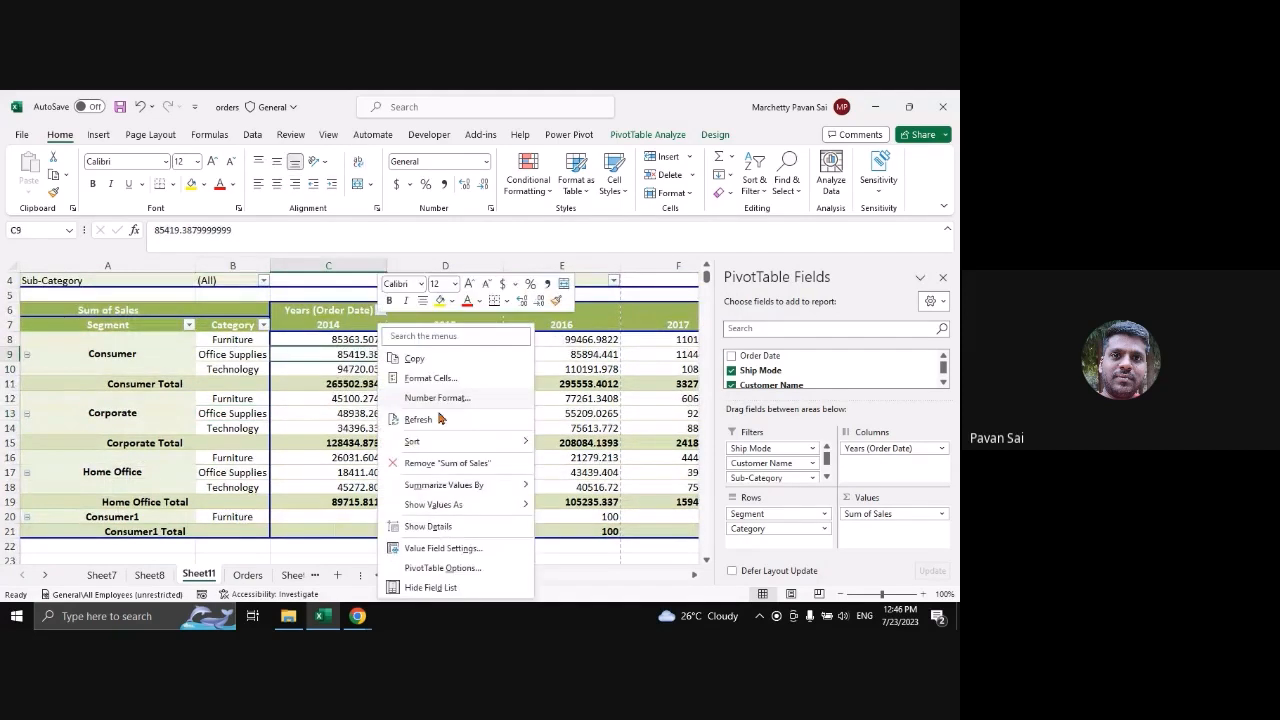
{"action": "left_click", "coordinate": [442, 567]}
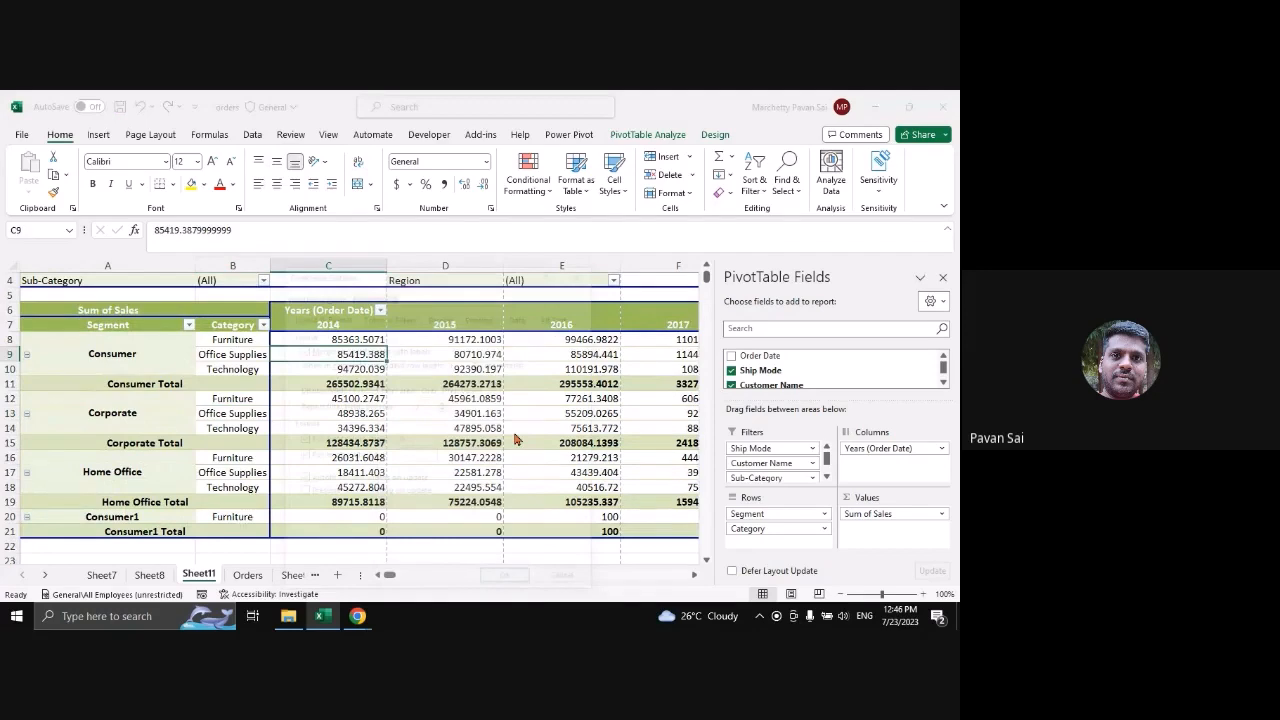
{"action": "left_click", "coordinate": [520, 316]}
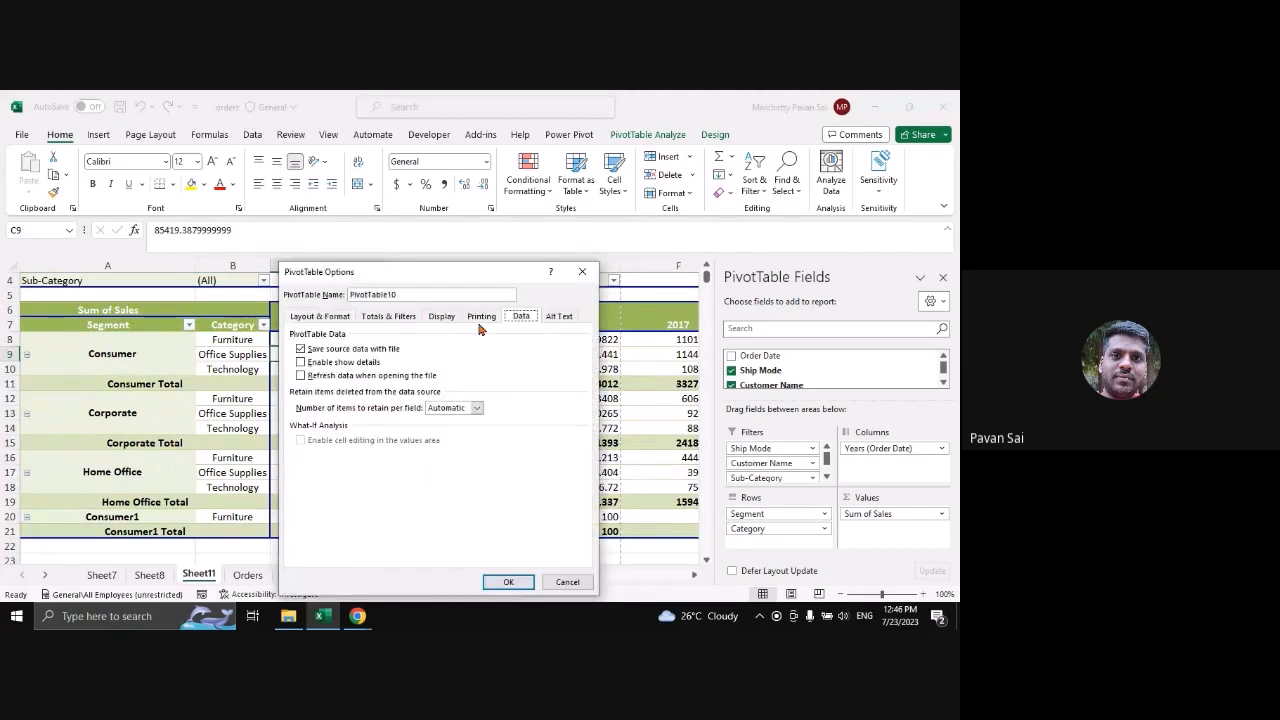
{"action": "left_click", "coordinate": [369, 366]}
{"action": "left_click", "coordinate": [508, 581]}
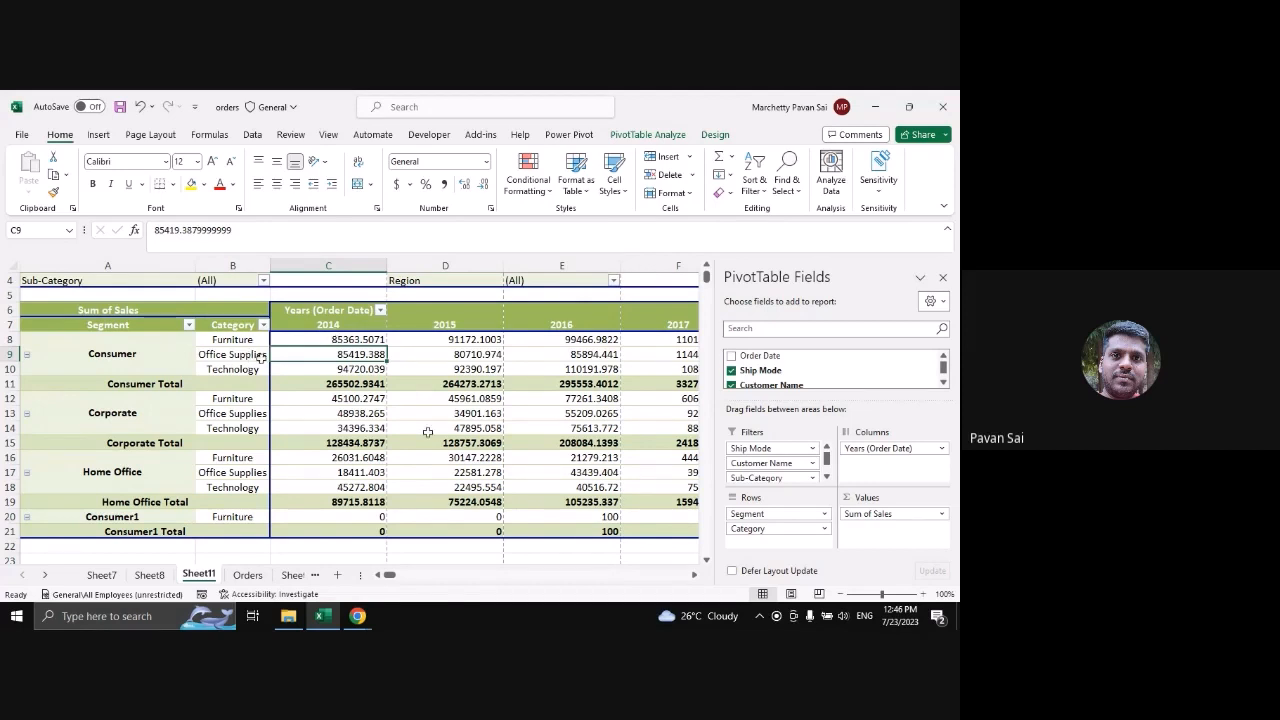
Drill into the 2014 sales value for Consumer Office Supplies and select all Sales values in the detail table to check their sum
{"action": "mouse_move", "coordinate": [343, 354]}
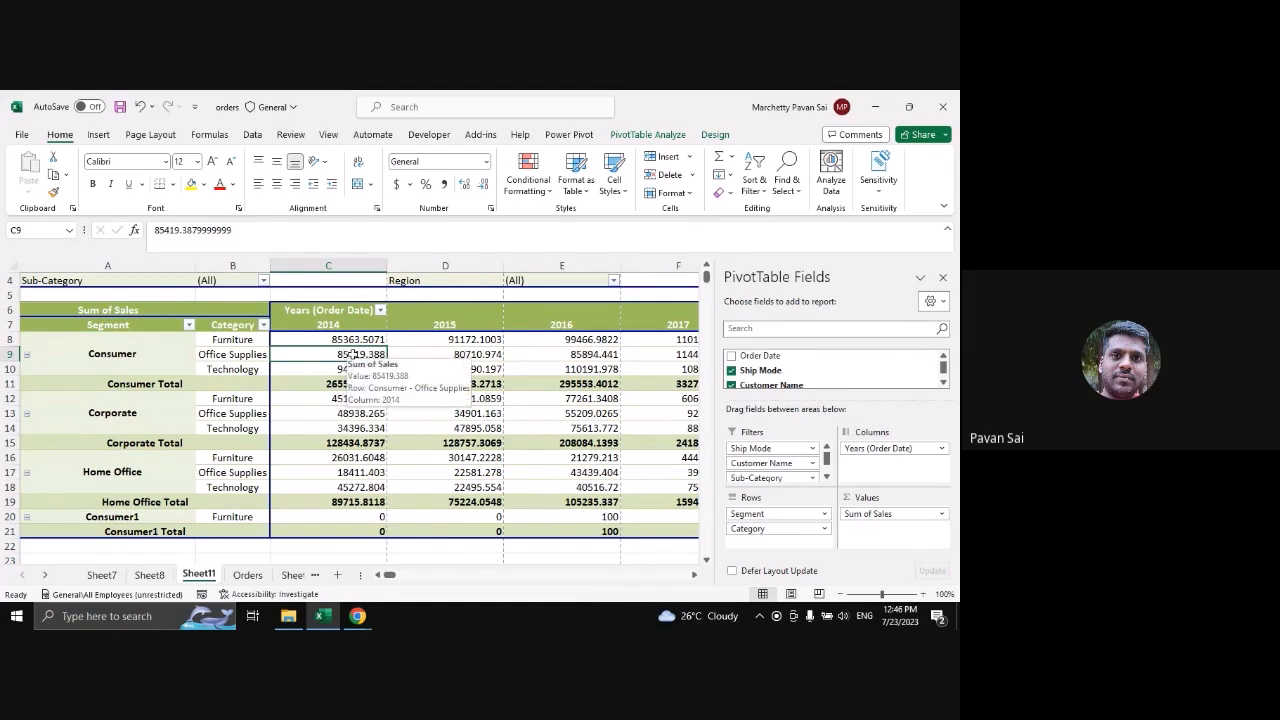
{"action": "double_click", "coordinate": [353, 354]}
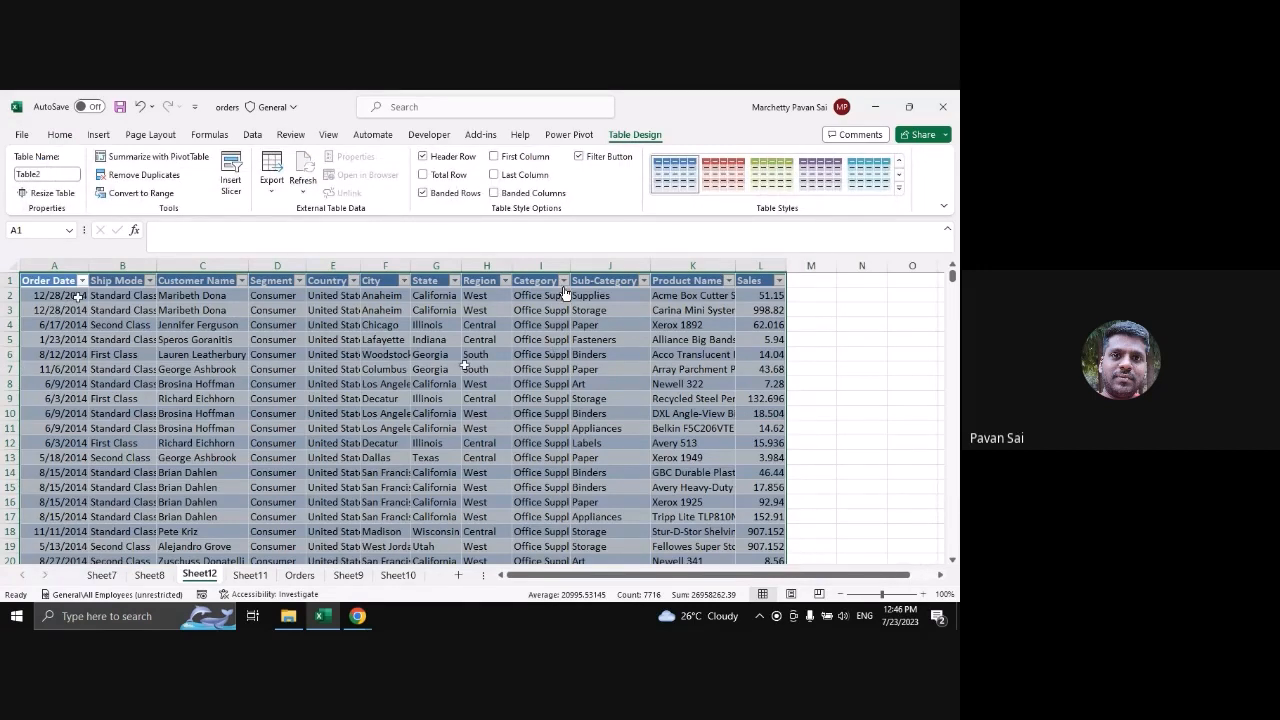
{"action": "left_click", "coordinate": [770, 296]}
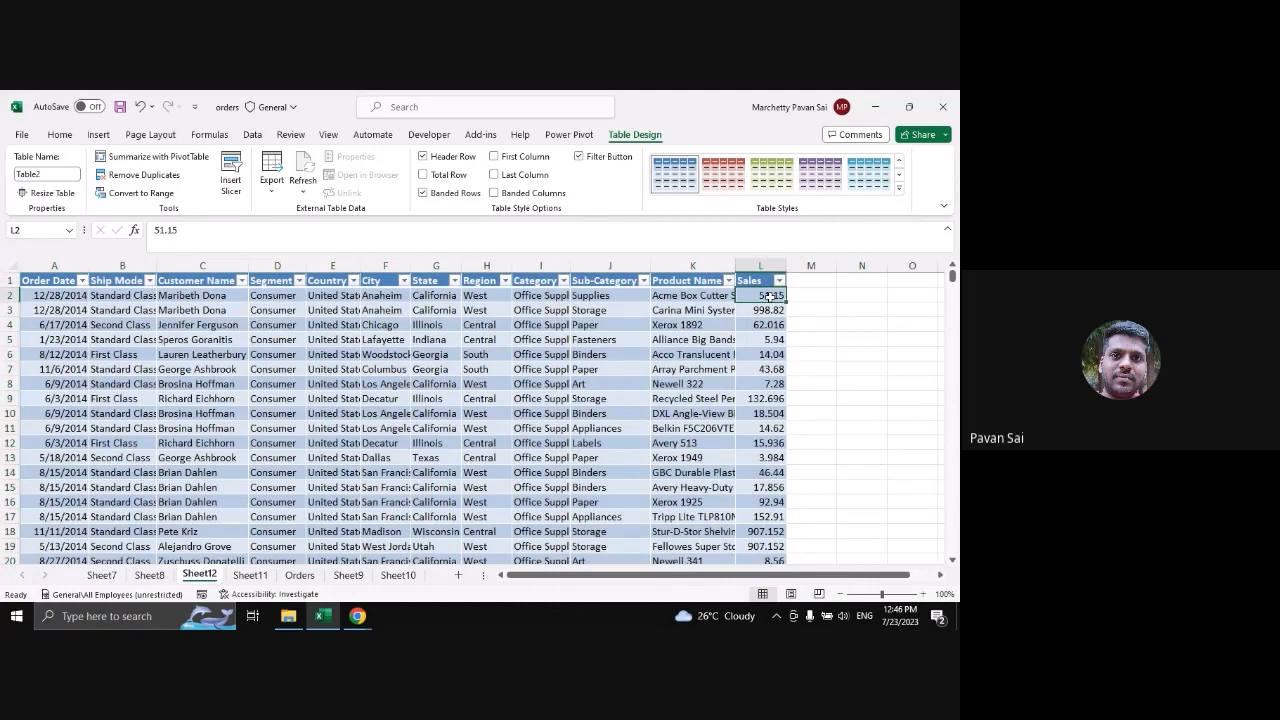
{"action": "key", "text": "ctrl+shift+Down"}
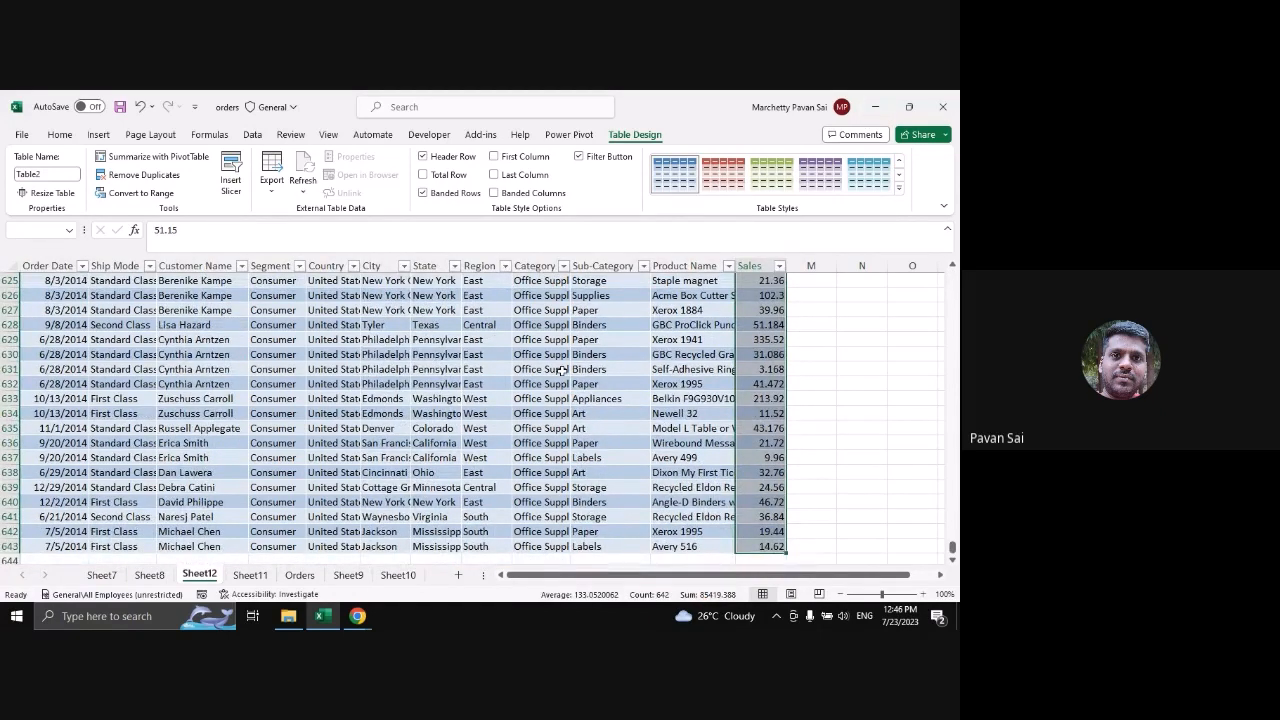
{"action": "scroll", "coordinate": [562, 370], "scroll_direction": "up", "scroll_amount": 20}
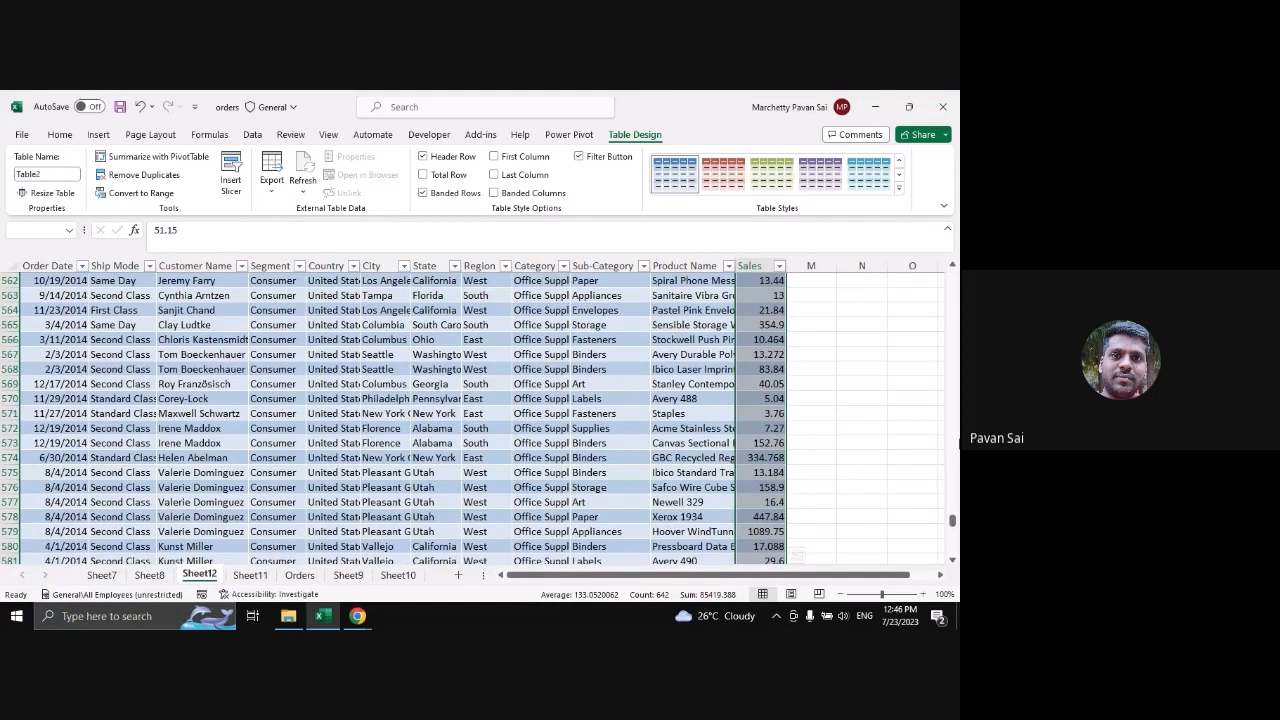
{"action": "left_click_drag", "start_coordinate": [952, 520], "coordinate": [950, 272]}
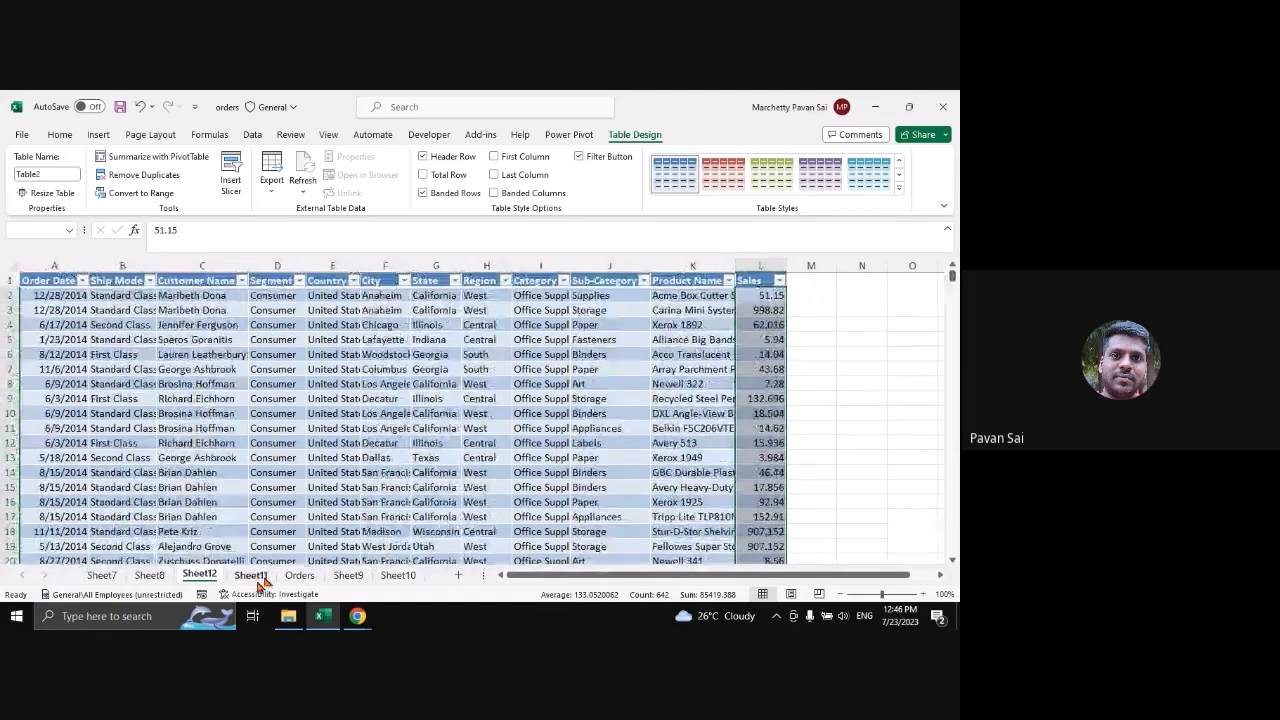
Return to Sheet11, disable the PivotTable's show details option and try to drill into the 2014 Consumer Office Supplies value
{"action": "key", "text": "ctrl+Page_Down"}
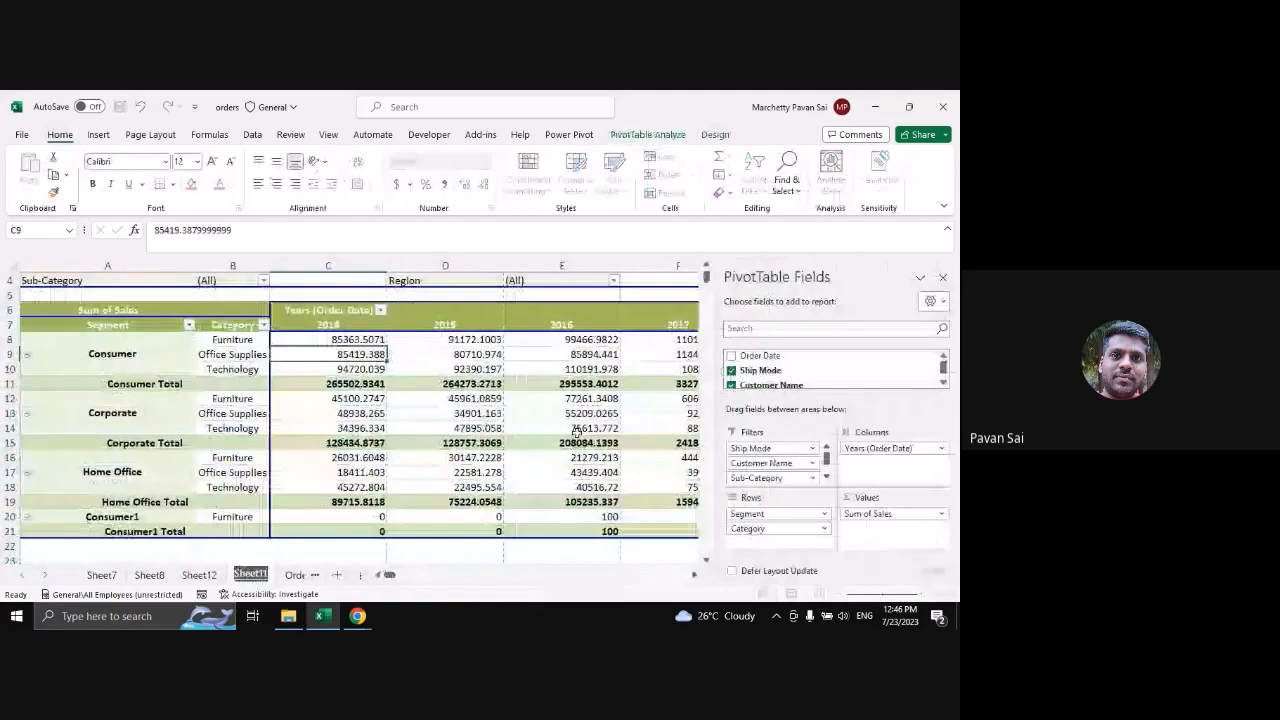
{"action": "right_click", "coordinate": [350, 357]}
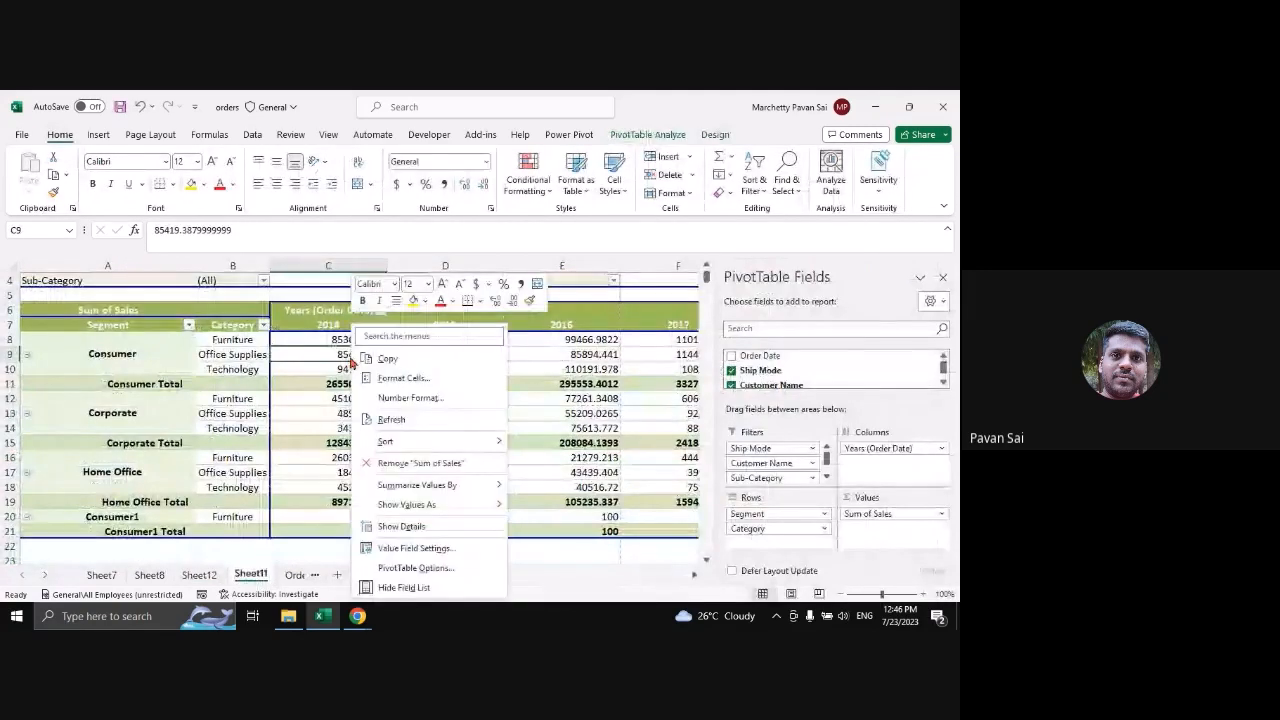
{"action": "left_click", "coordinate": [414, 567]}
{"action": "left_click", "coordinate": [497, 316]}
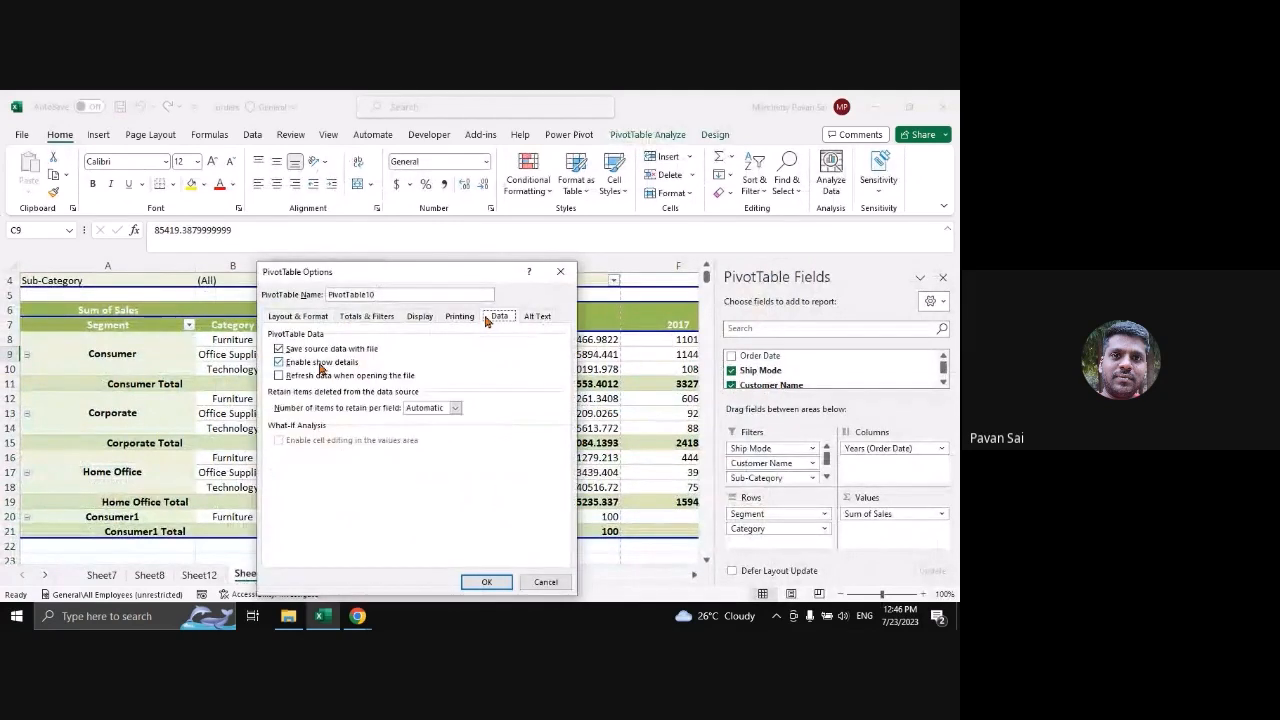
{"action": "left_click", "coordinate": [320, 363]}
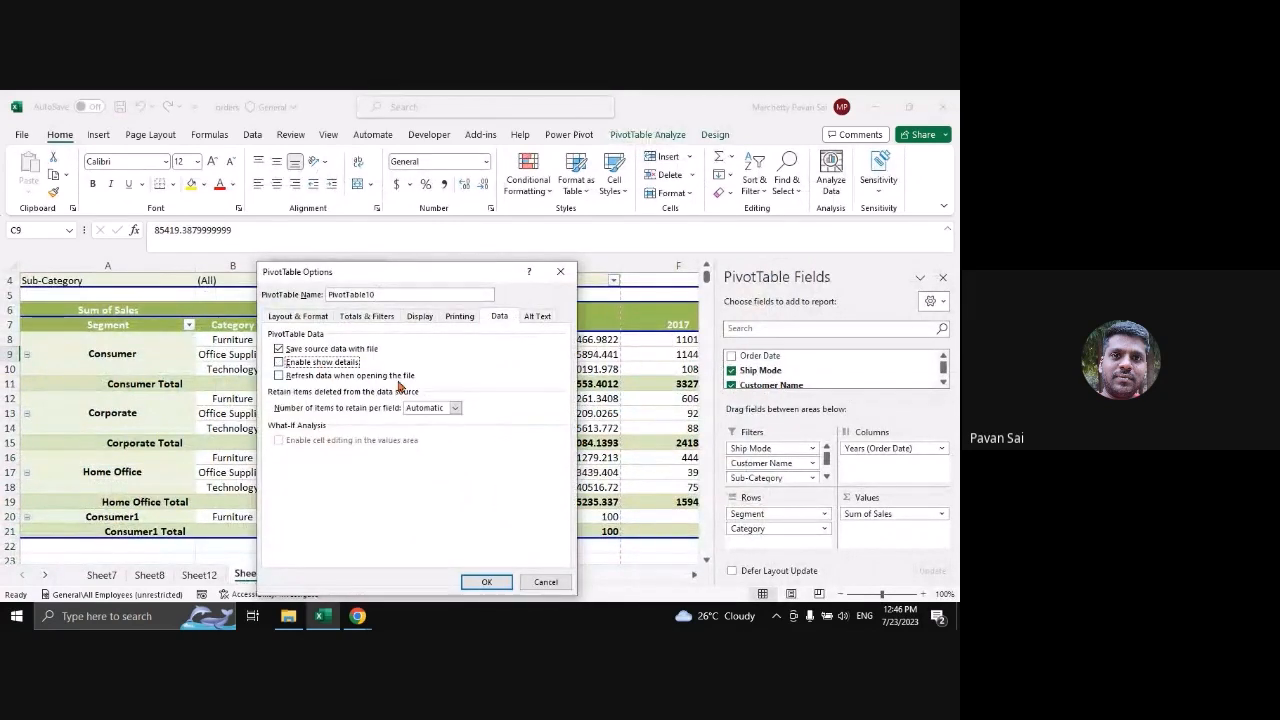
{"action": "left_click", "coordinate": [485, 584]}
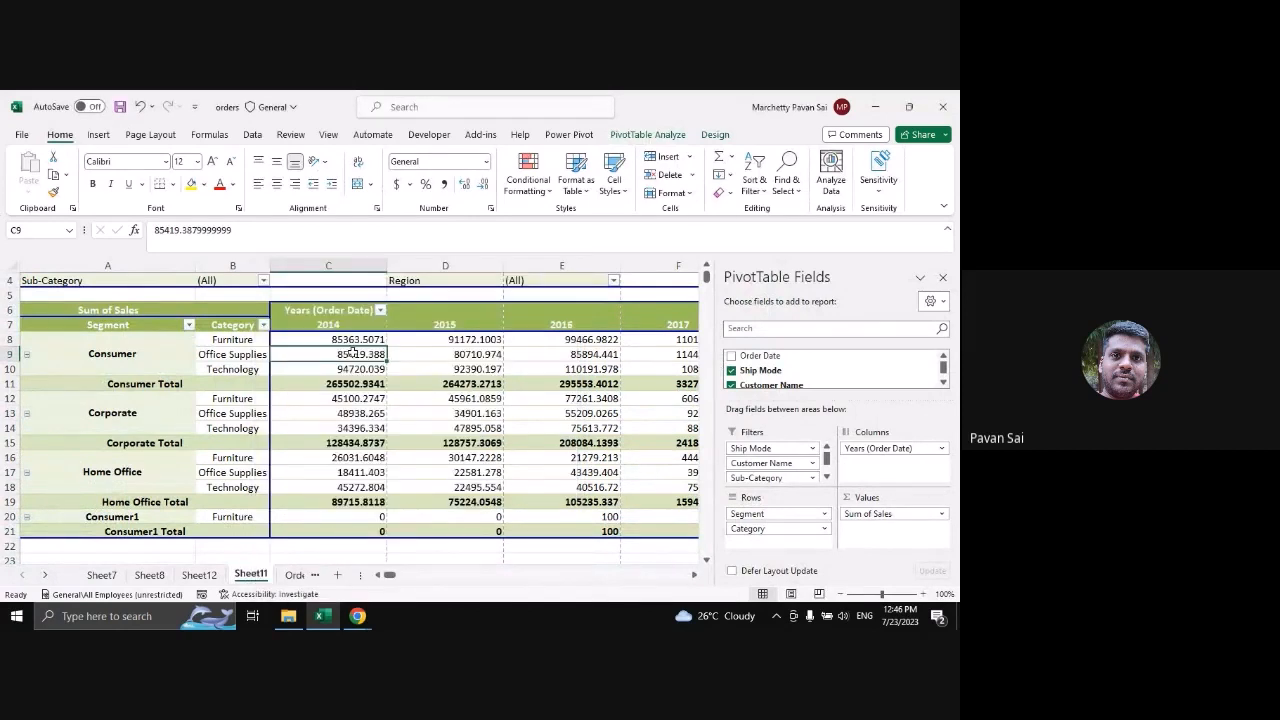
{"action": "double_click", "coordinate": [353, 353]}
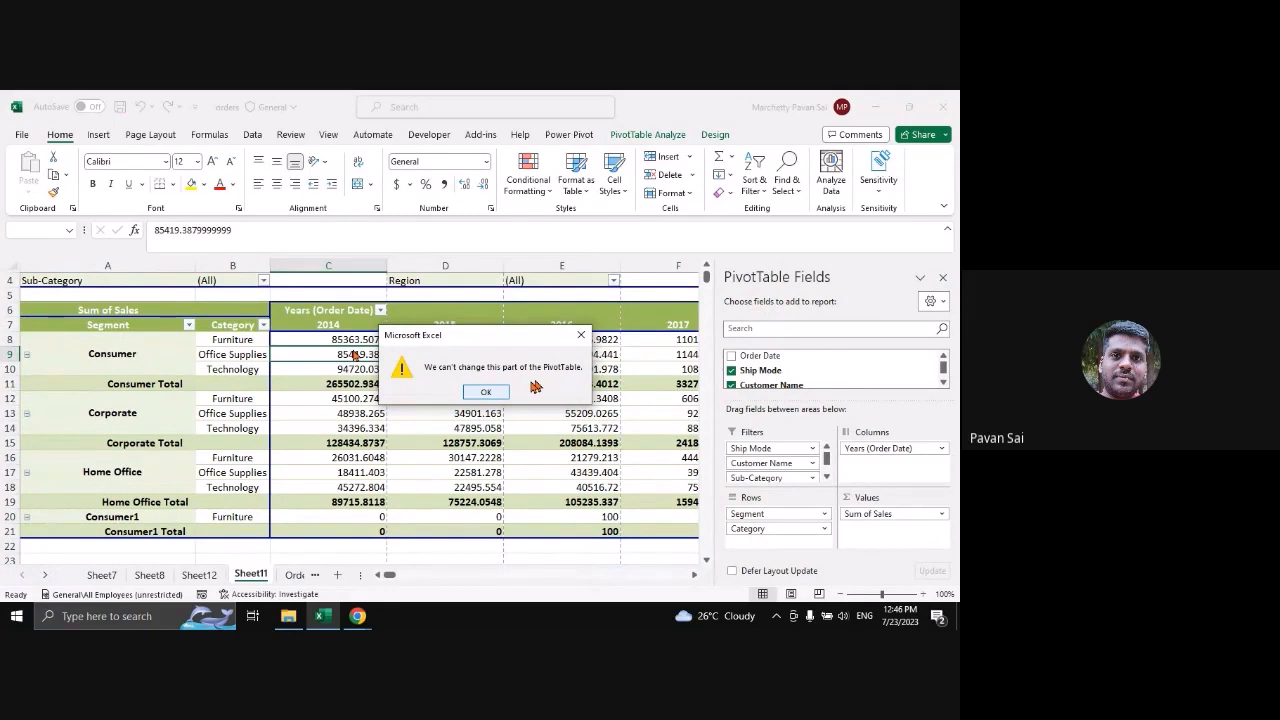
{"action": "left_click", "coordinate": [581, 335]}
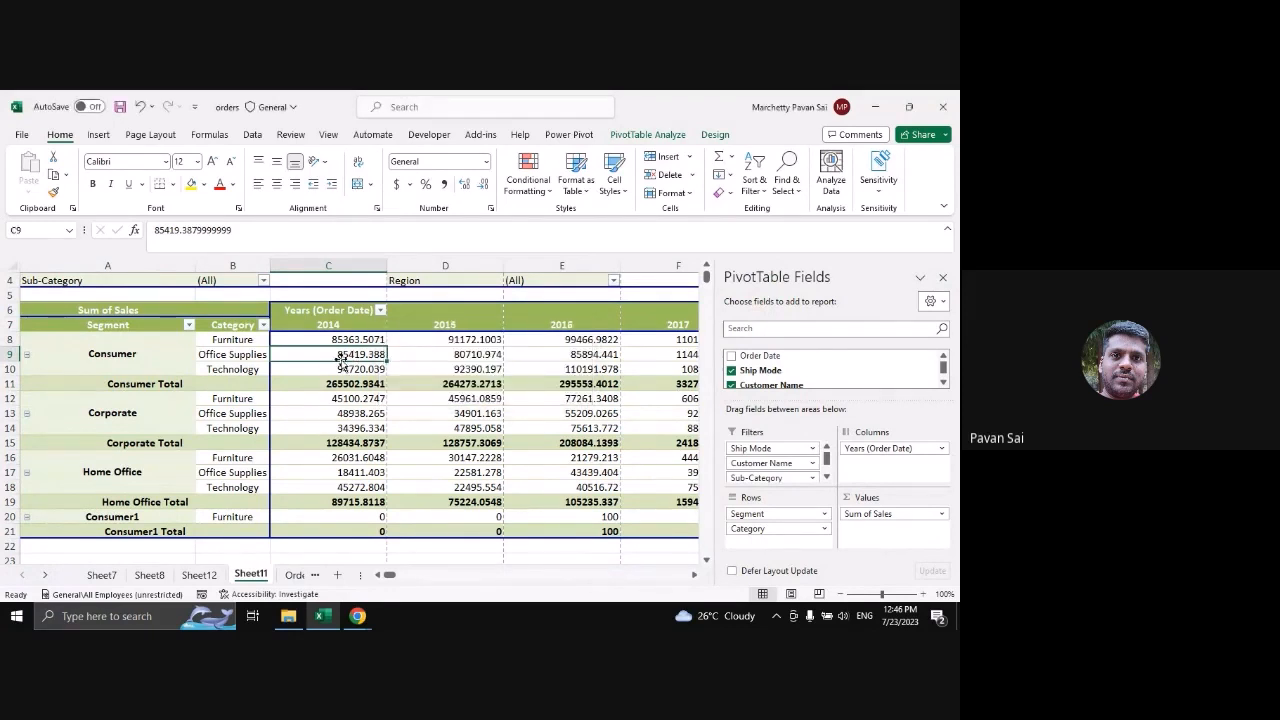
Re-enable show details in the PivotTable's data options and view the choices for the number of items to retain per field
{"action": "right_click", "coordinate": [342, 356]}
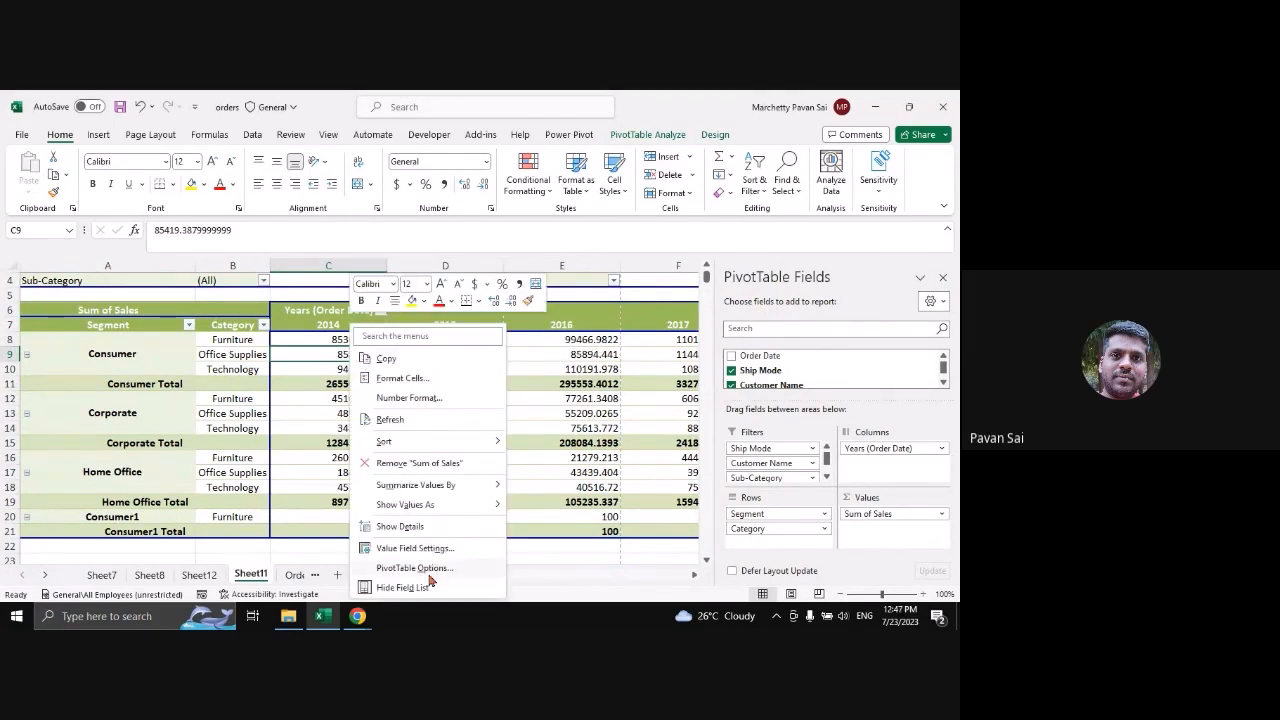
{"action": "left_click", "coordinate": [428, 569]}
{"action": "left_click", "coordinate": [508, 316]}
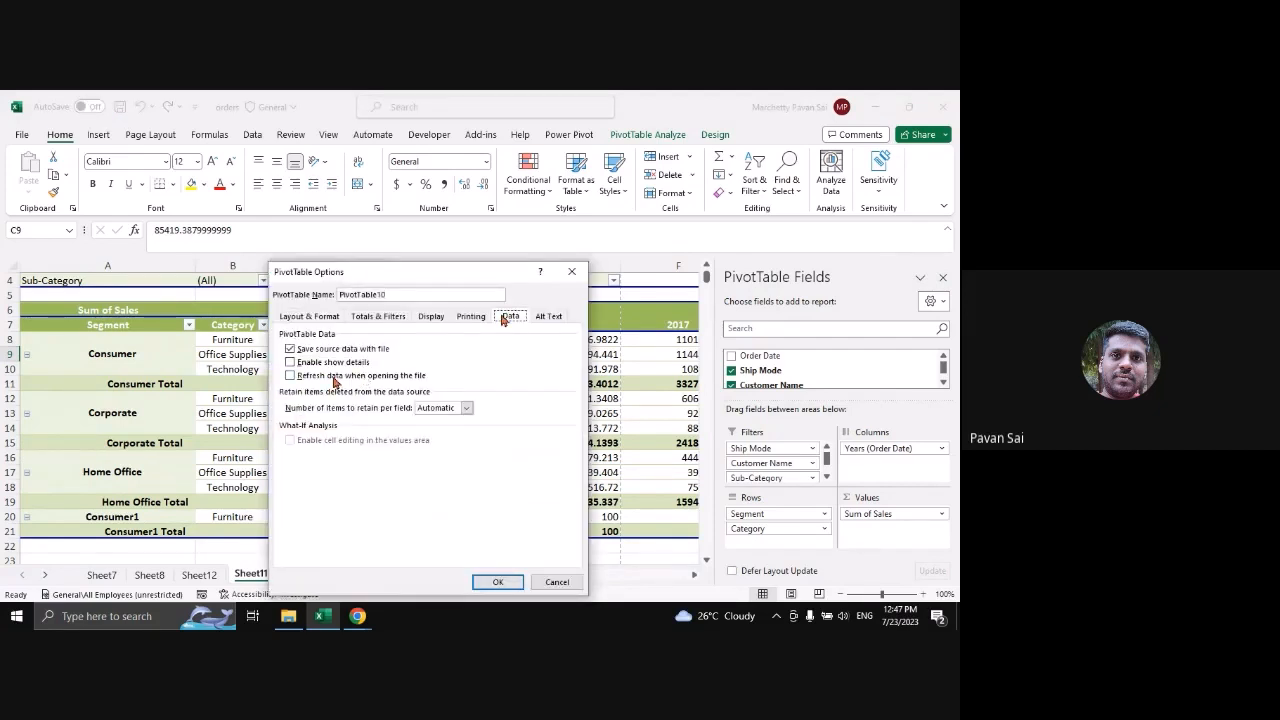
{"action": "left_click_drag", "start_coordinate": [424, 274], "coordinate": [484, 260]}
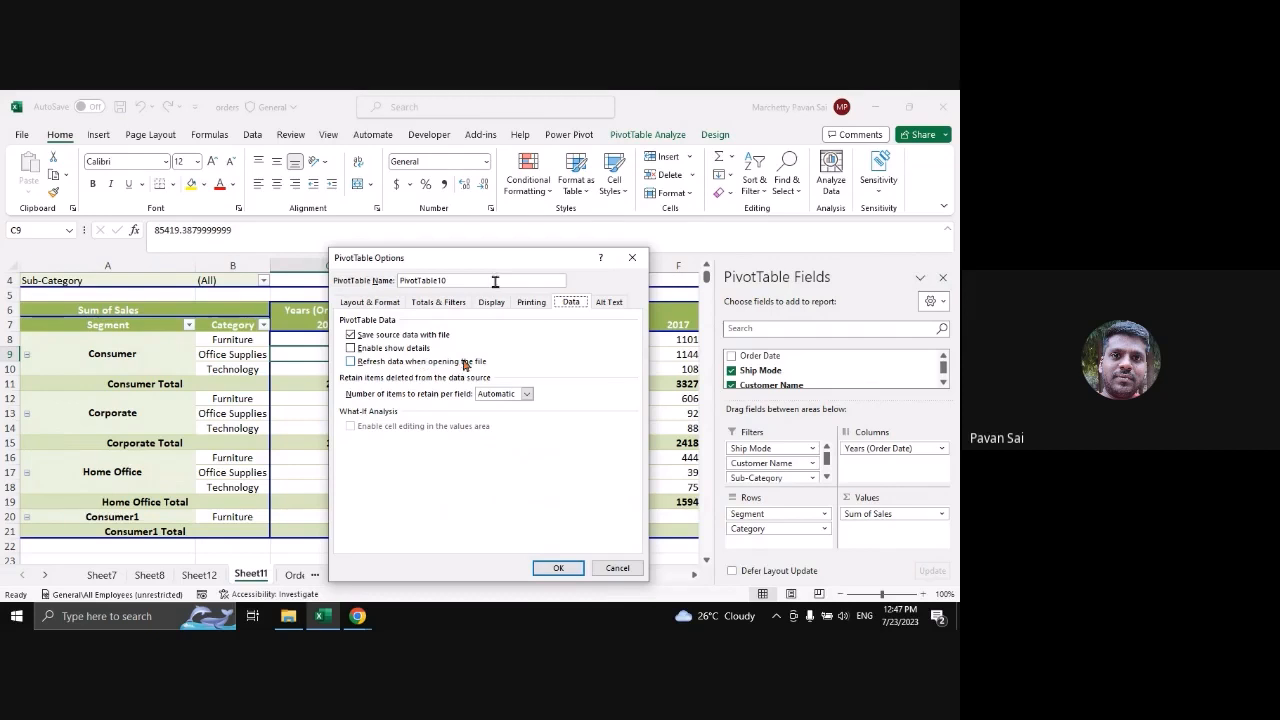
{"action": "left_click", "coordinate": [420, 350]}
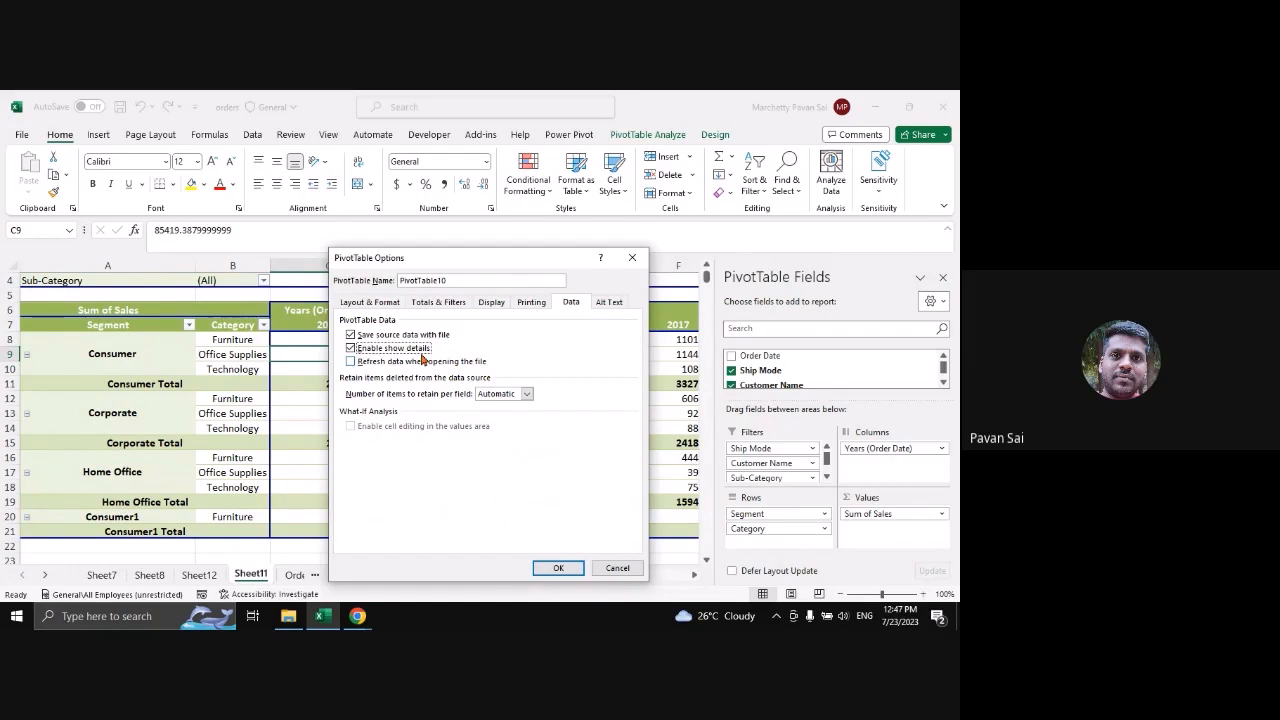
{"action": "left_click", "coordinate": [526, 394]}
{"action": "left_click", "coordinate": [580, 375]}
Give the PivotTable the alt text description "This is detailed information of pivot table" and apply the options
{"action": "left_click", "coordinate": [612, 302]}
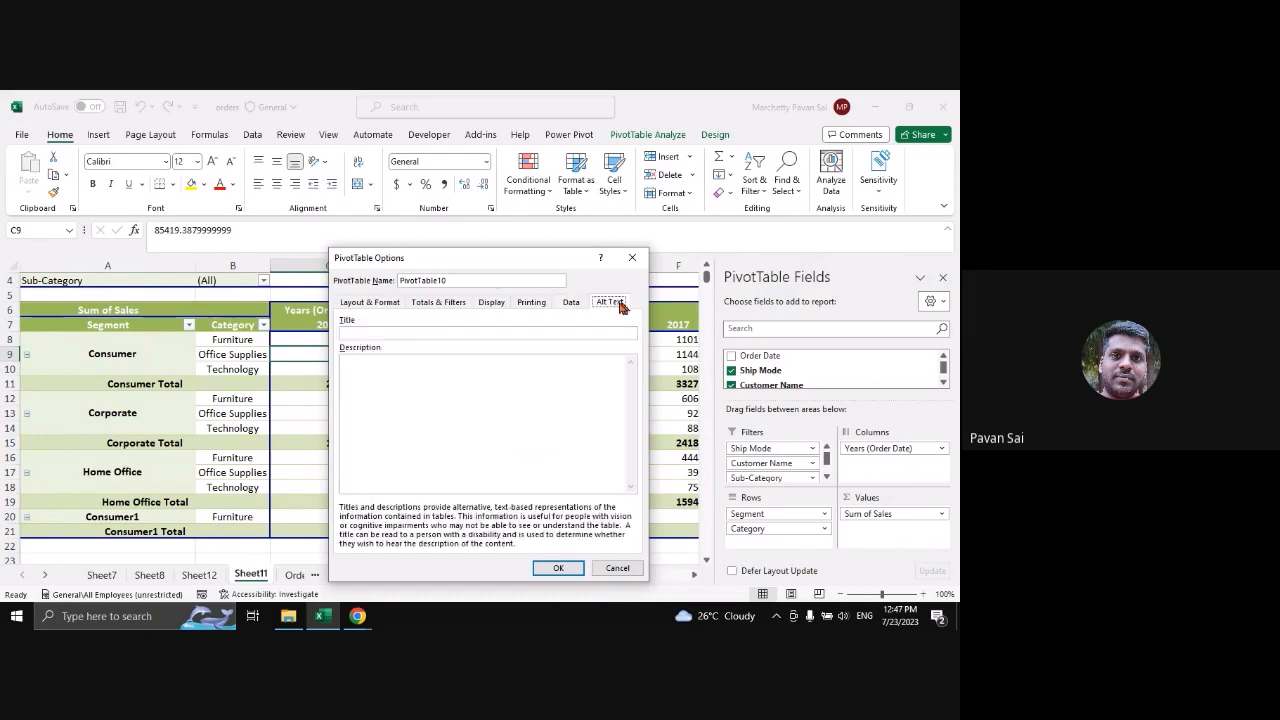
{"action": "left_click", "coordinate": [472, 421]}
{"action": "type", "text": "This is detailed information "}
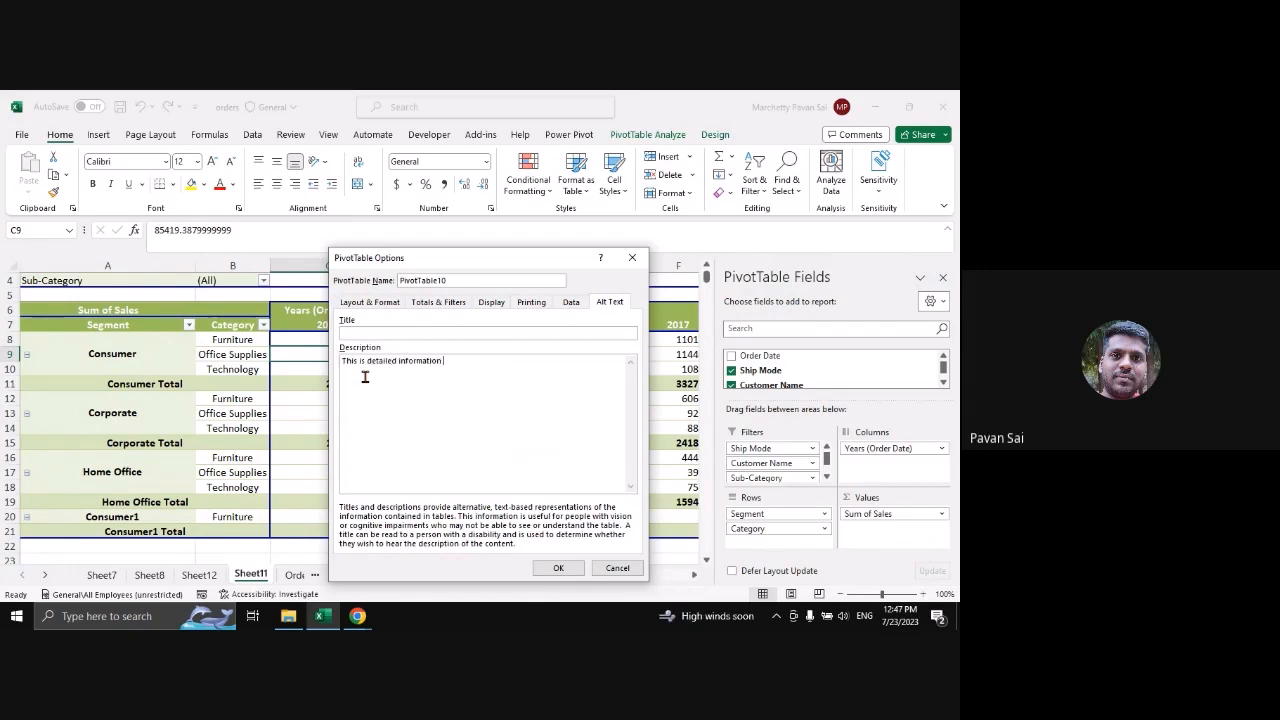
{"action": "type", "text": "of pivt"}
{"action": "key", "text": "BackSpace"}
{"action": "type", "text": "ot table"}
{"action": "left_click", "coordinate": [560, 567]}
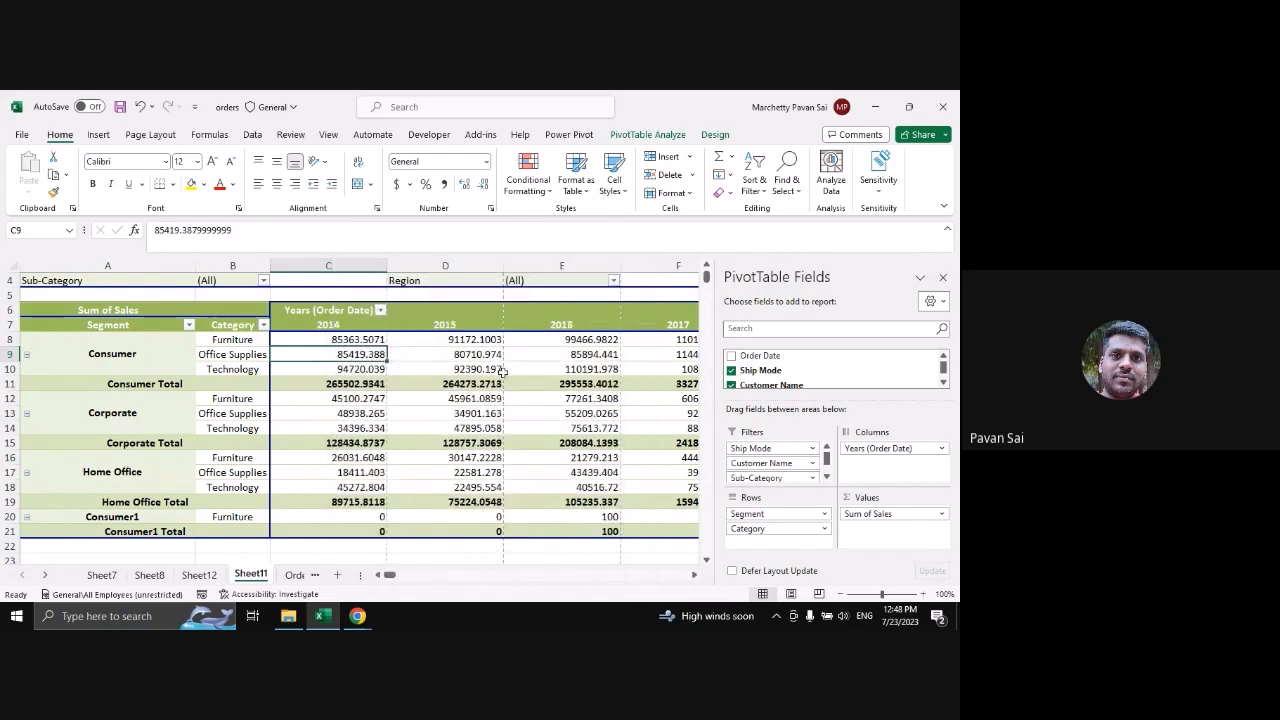
{"action": "mouse_move", "coordinate": [503, 371]}
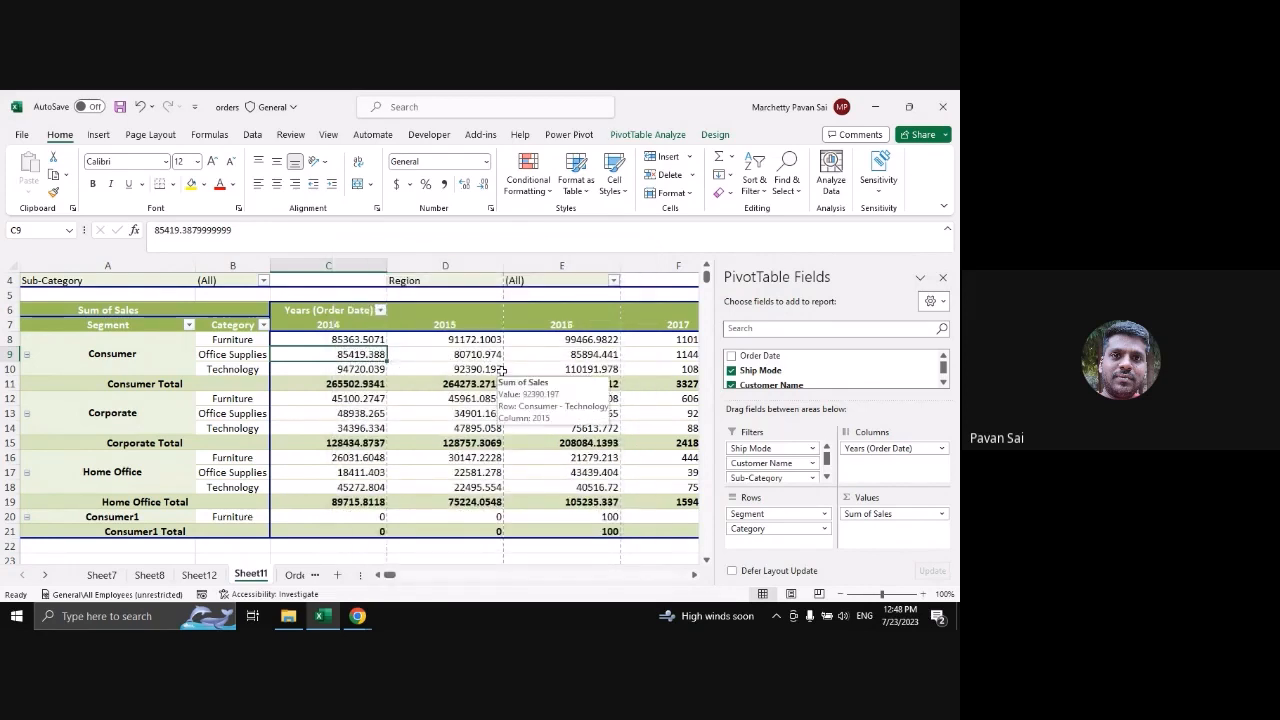
Review the PivotTable's alt text description in its options and close the settings
{"action": "right_click", "coordinate": [429, 358]}
{"action": "left_click", "coordinate": [516, 477]}
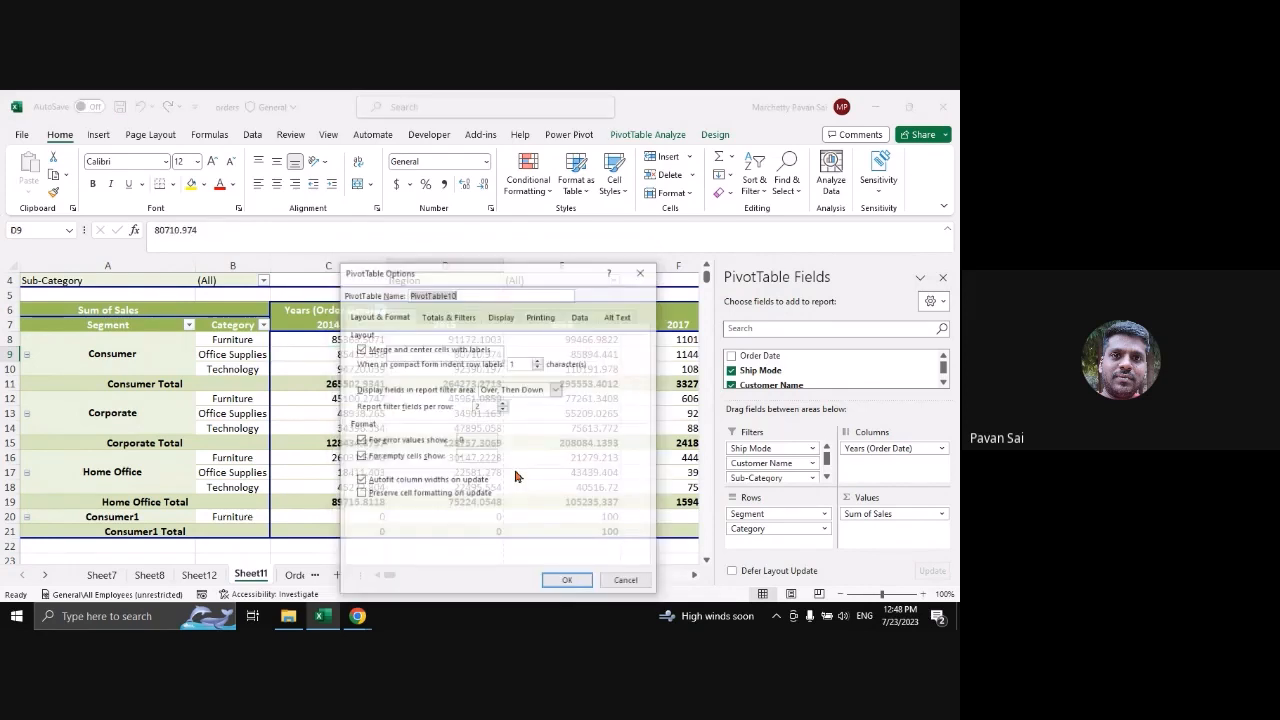
{"action": "left_click", "coordinate": [620, 316]}
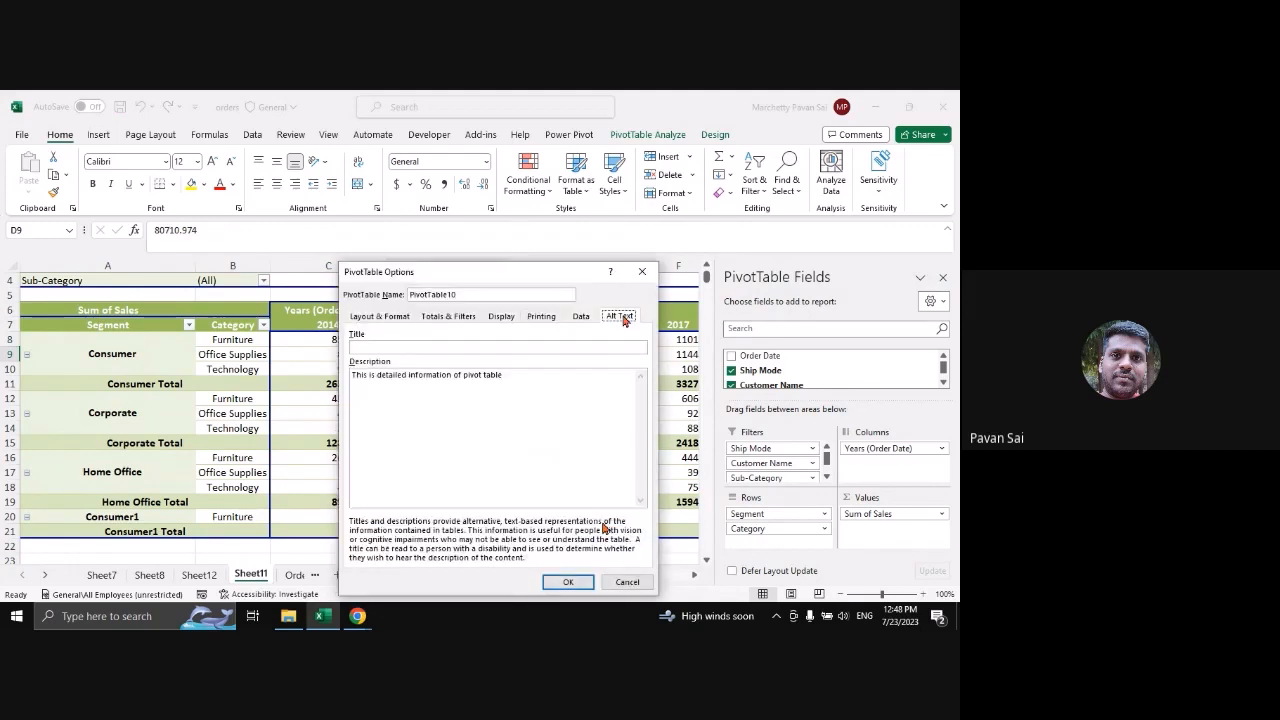
{"action": "left_click_drag", "start_coordinate": [502, 375], "coordinate": [352, 376]}
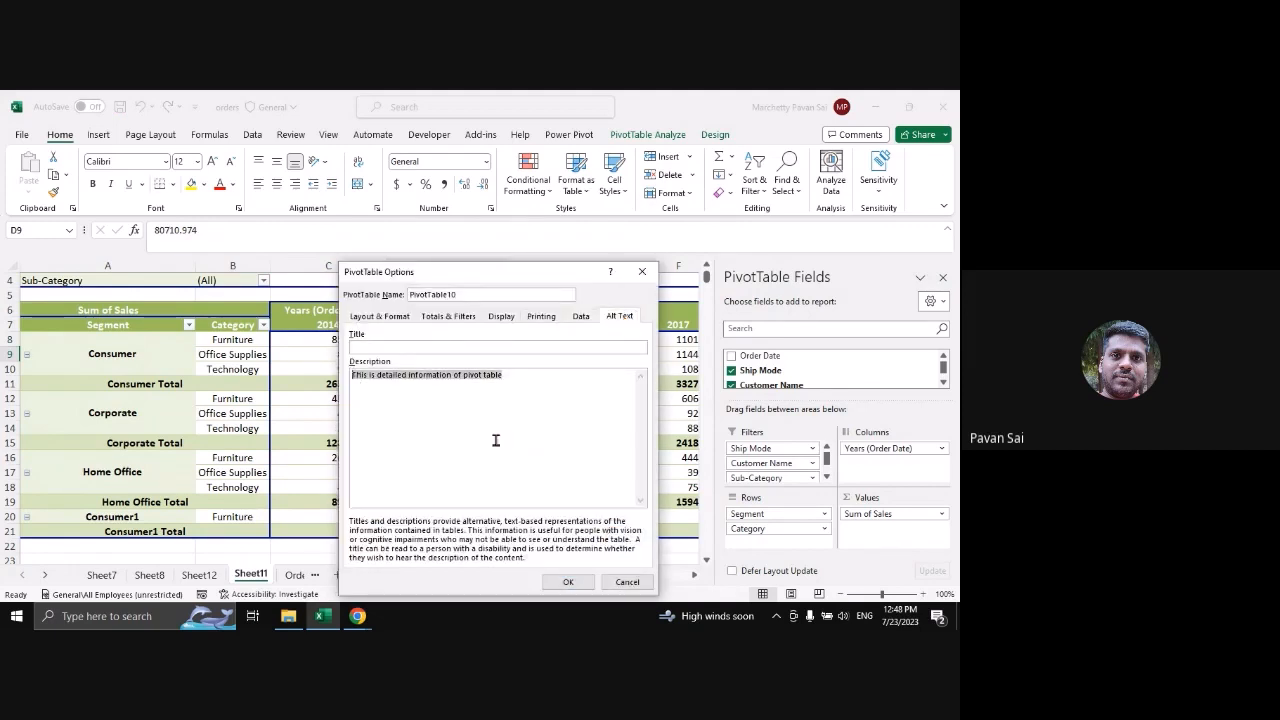
{"action": "left_click", "coordinate": [567, 582]}
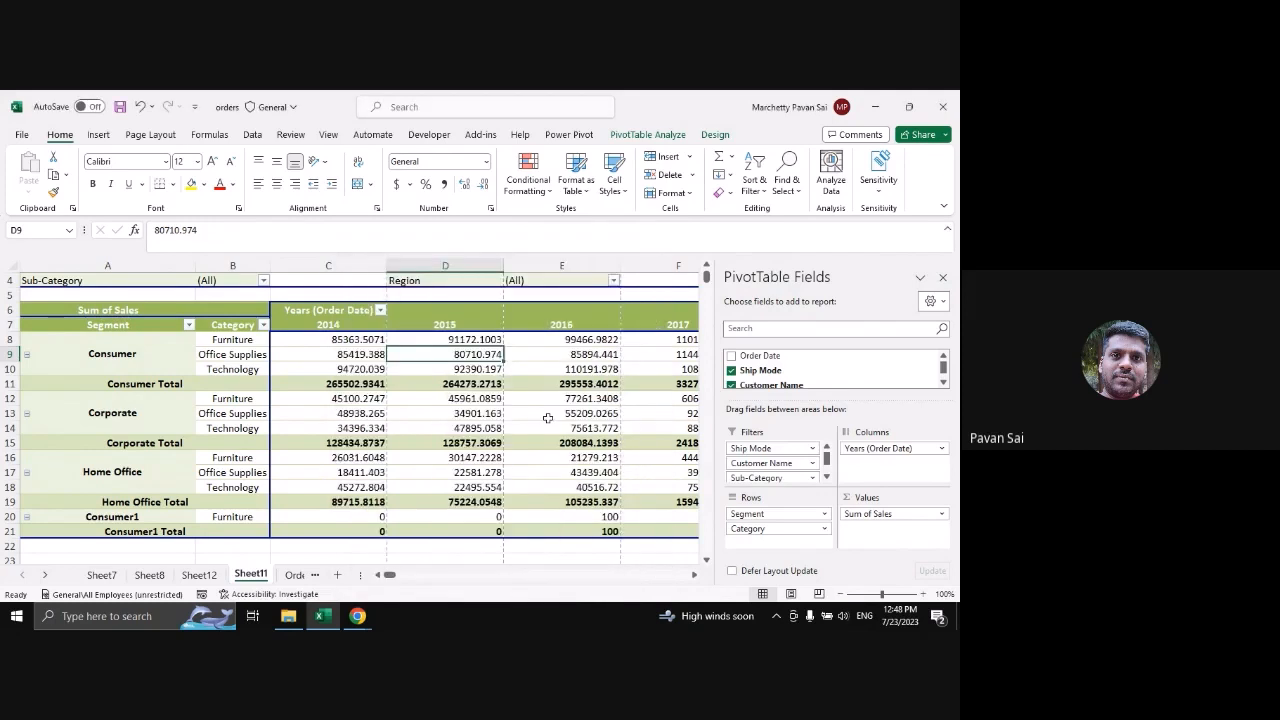
Hide the PivotTable field list, look through the Sheet12, Sheet8, Orders and Sheet7 worksheets, and return to Sheet11
{"action": "left_click", "coordinate": [943, 278]}
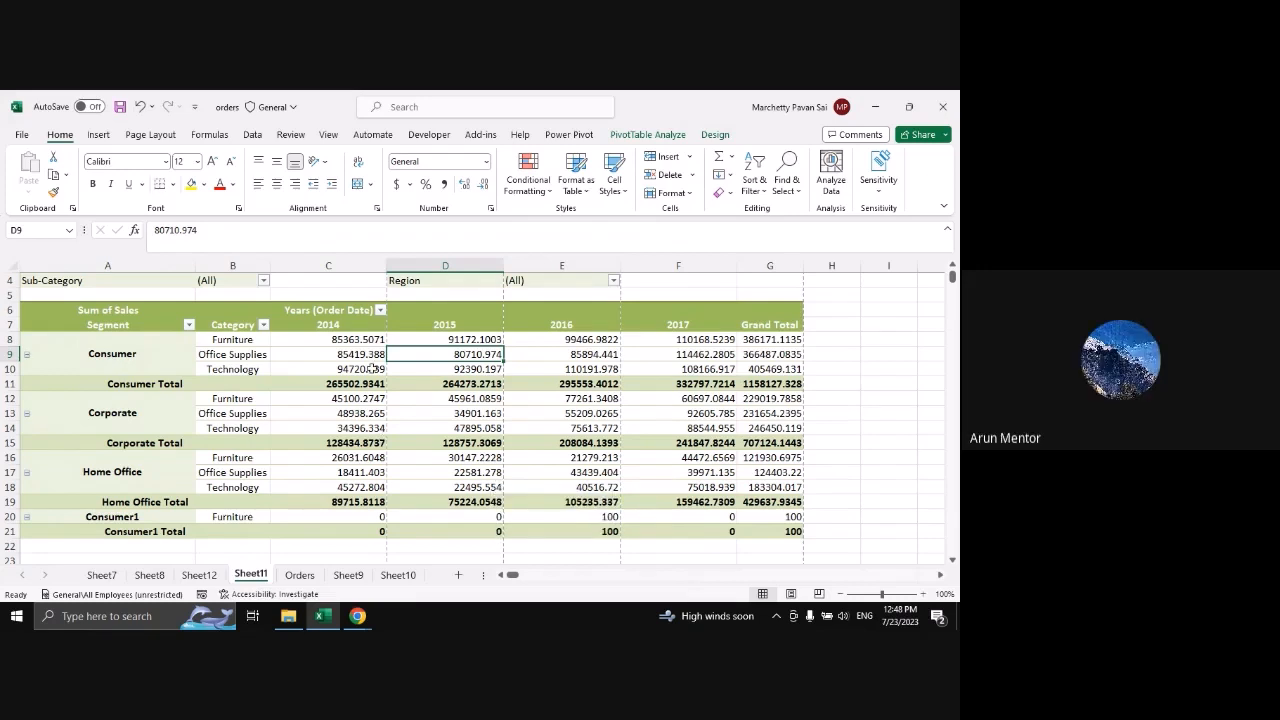
{"action": "scroll", "coordinate": [376, 368], "scroll_direction": "up", "scroll_amount": 1}
{"action": "scroll", "coordinate": [376, 368], "scroll_direction": "down", "scroll_amount": 1}
{"action": "scroll", "coordinate": [376, 368], "scroll_direction": "down", "scroll_amount": 1}
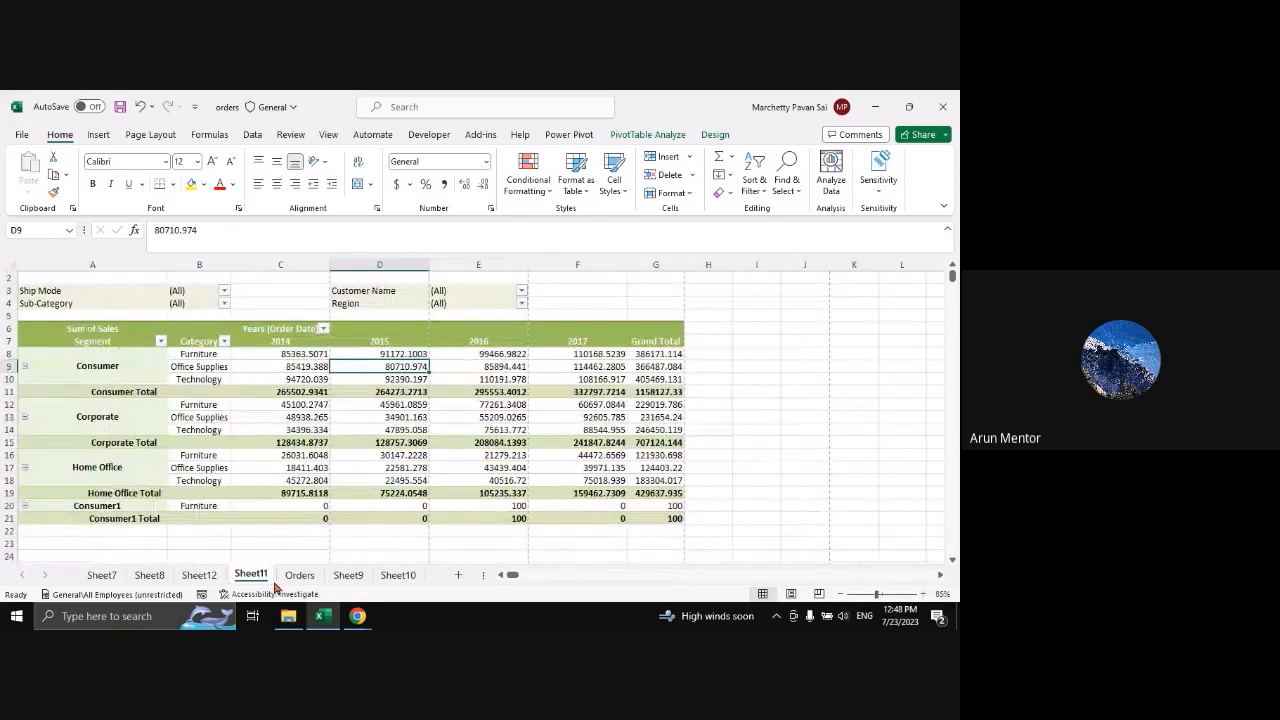
{"action": "left_click", "coordinate": [200, 576]}
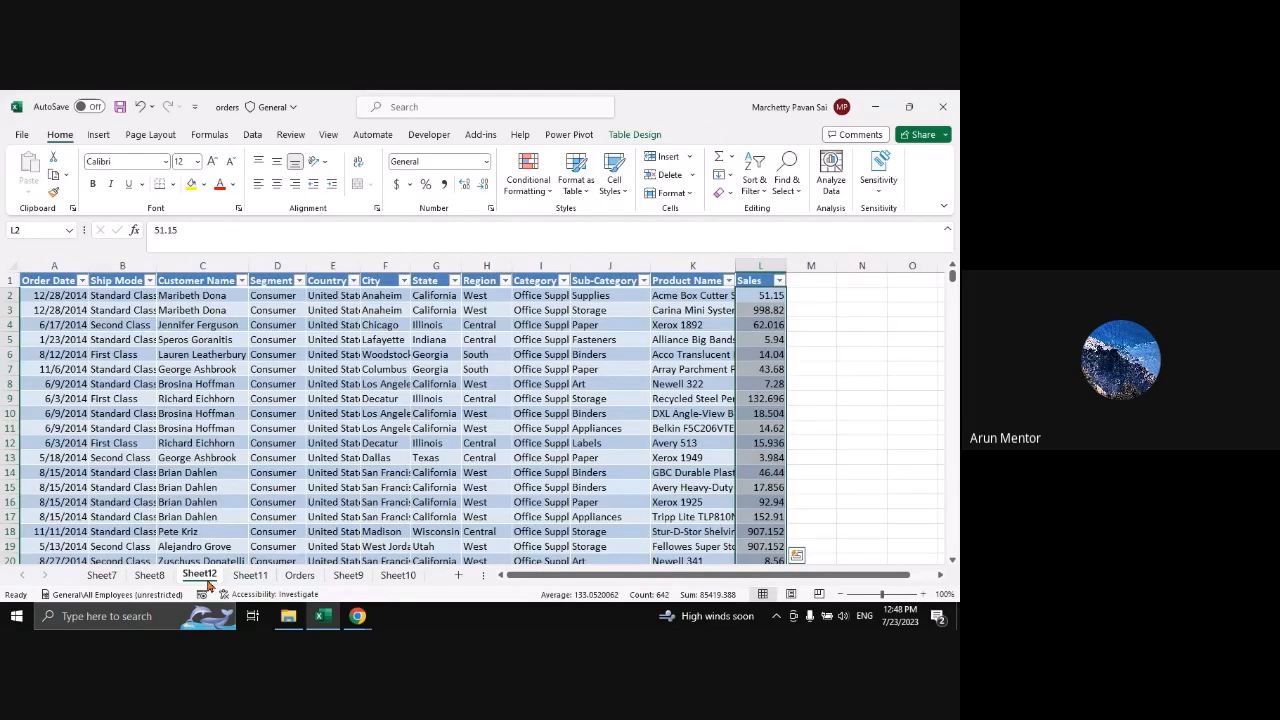
{"action": "left_click", "coordinate": [150, 576]}
{"action": "left_click", "coordinate": [249, 575]}
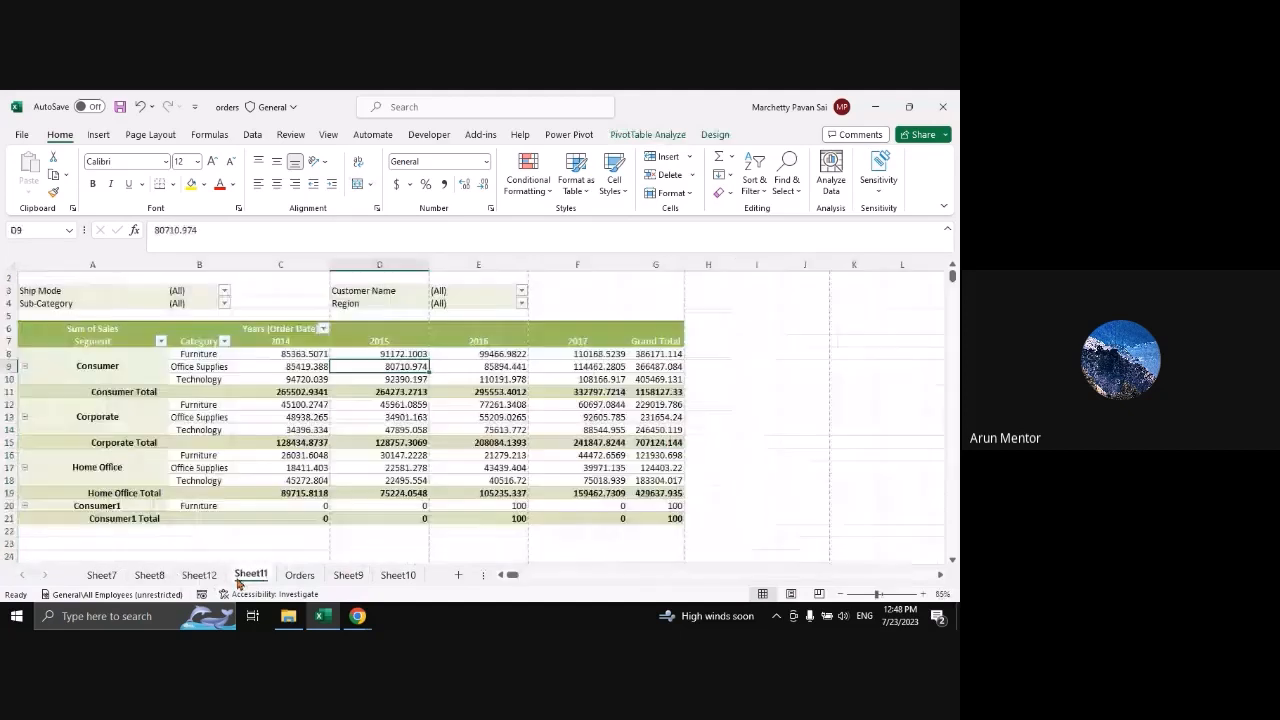
{"action": "key", "text": "ctrl+Page_Down"}
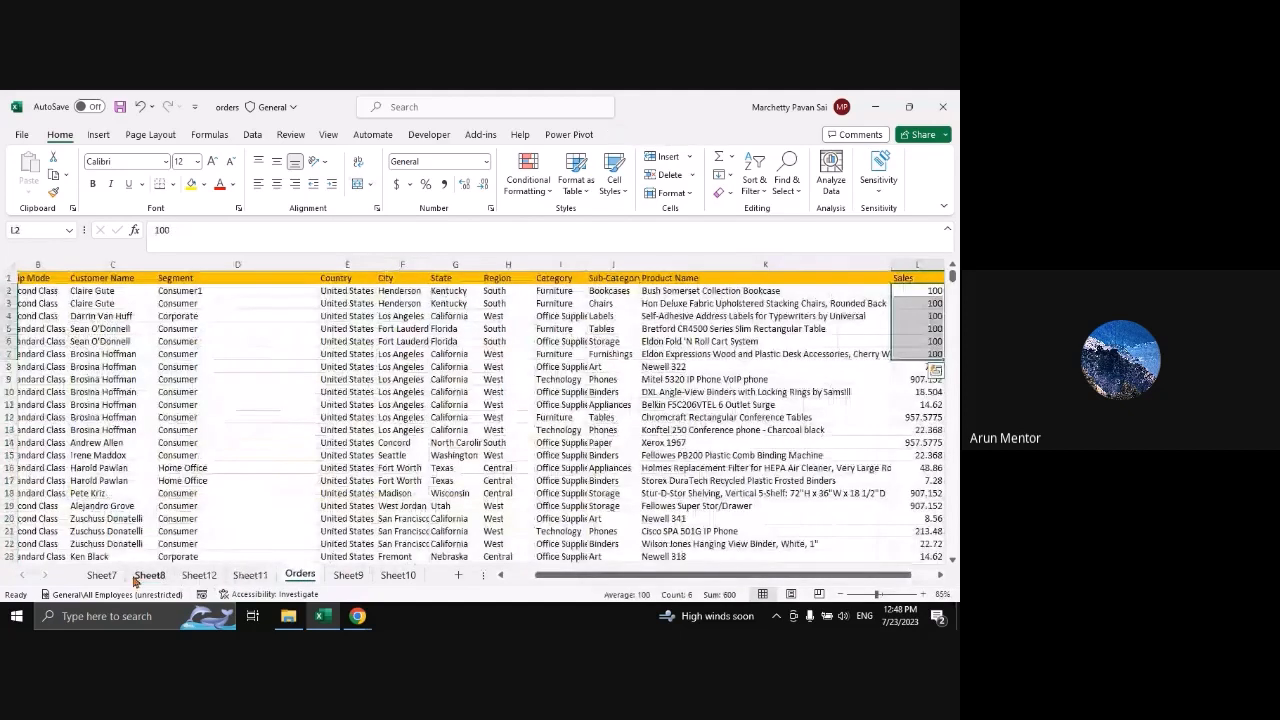
{"action": "left_click", "coordinate": [140, 577]}
{"action": "left_click", "coordinate": [110, 574]}
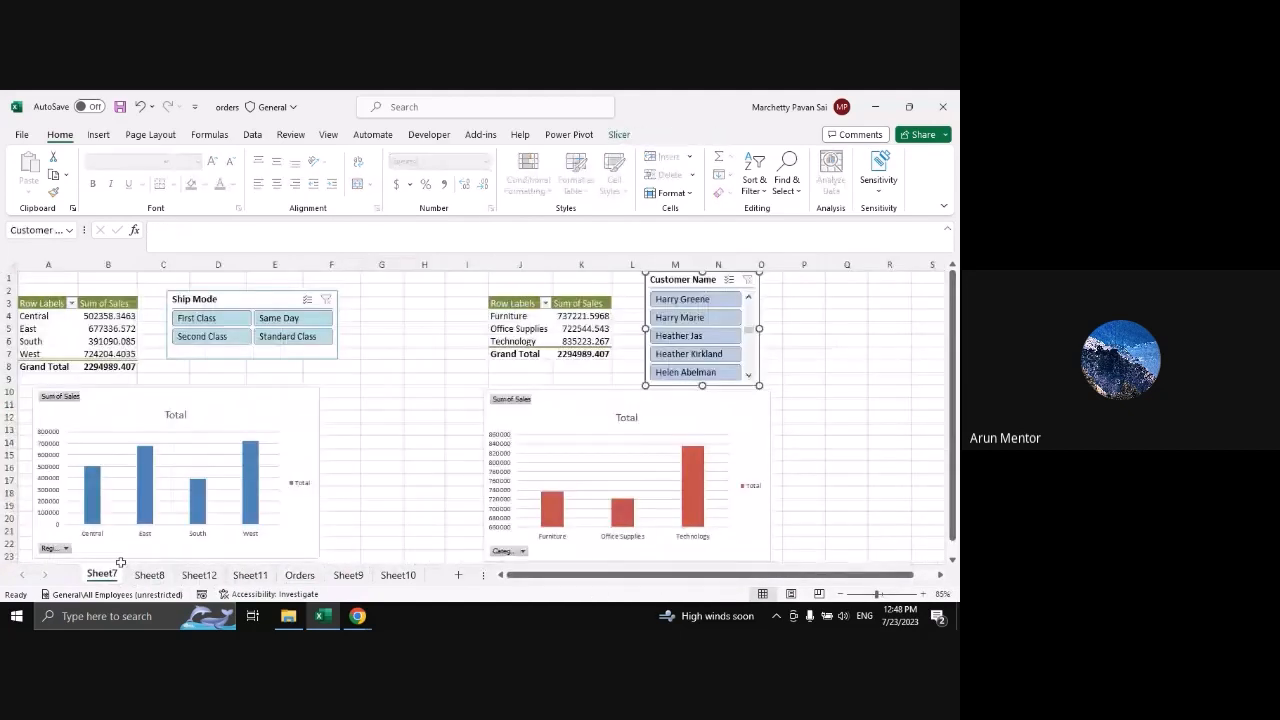
{"action": "left_click", "coordinate": [248, 575]}
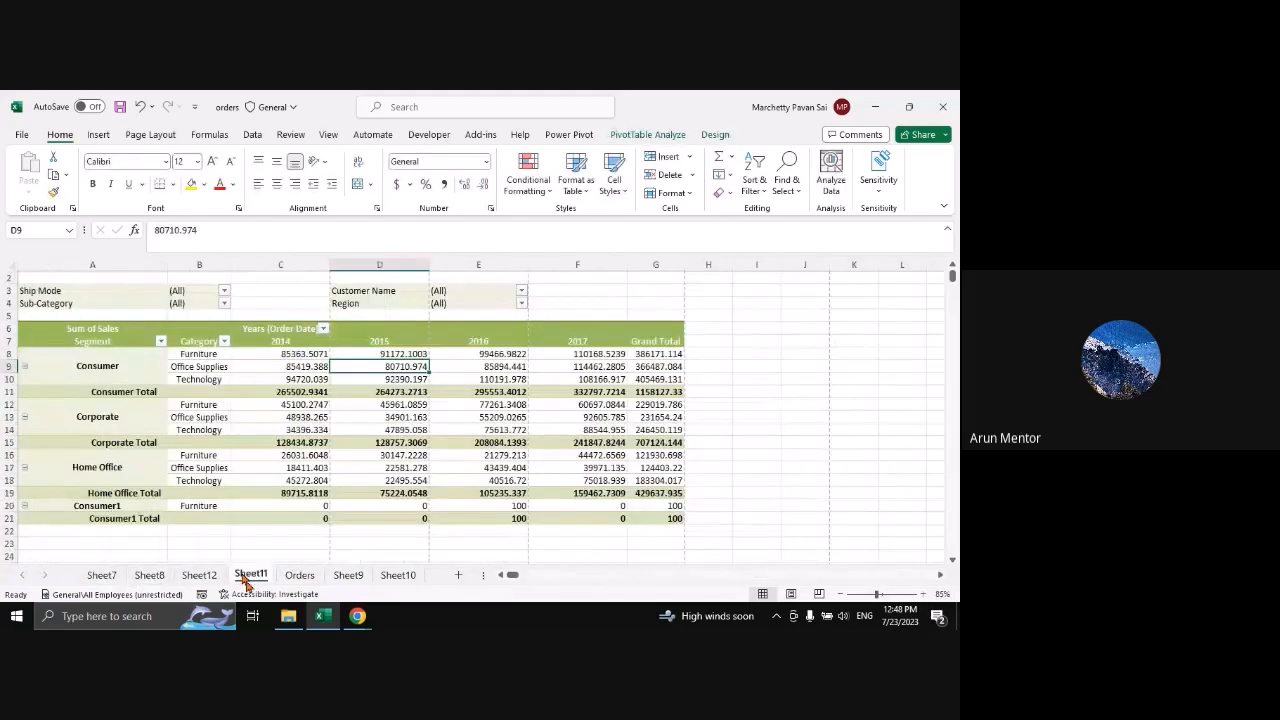
{"action": "mouse_move", "coordinate": [357, 616]}
{"action": "left_click", "coordinate": [295, 555]}
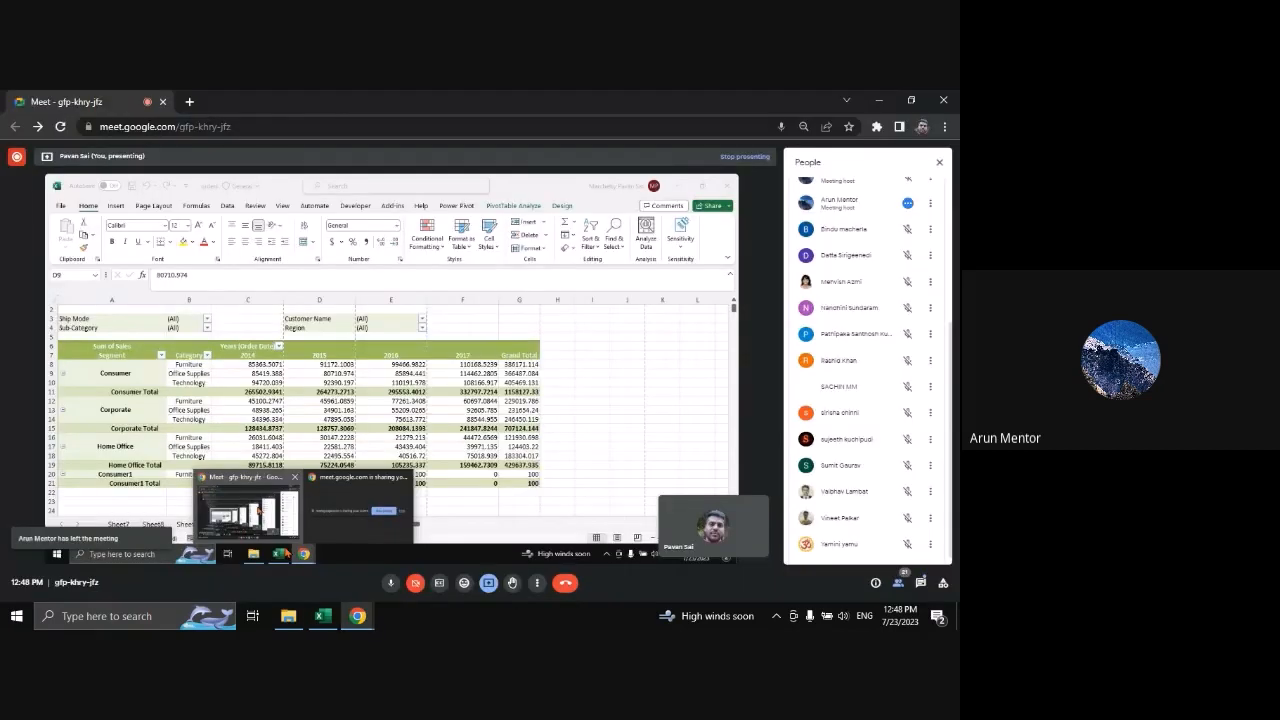
{"action": "left_click", "coordinate": [874, 99]}
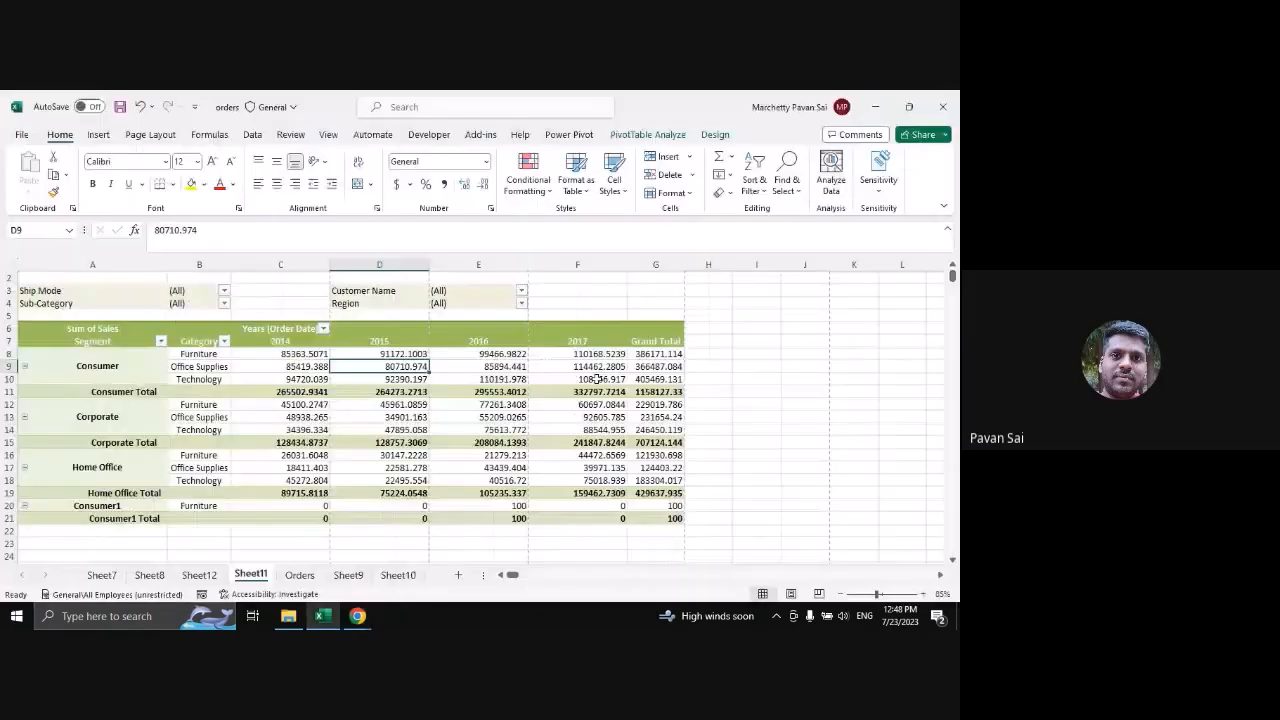
{"action": "left_click_drag", "start_coordinate": [515, 576], "coordinate": [528, 581]}
{"action": "scroll", "coordinate": [289, 553], "scroll_direction": "up", "scroll_amount": 1}
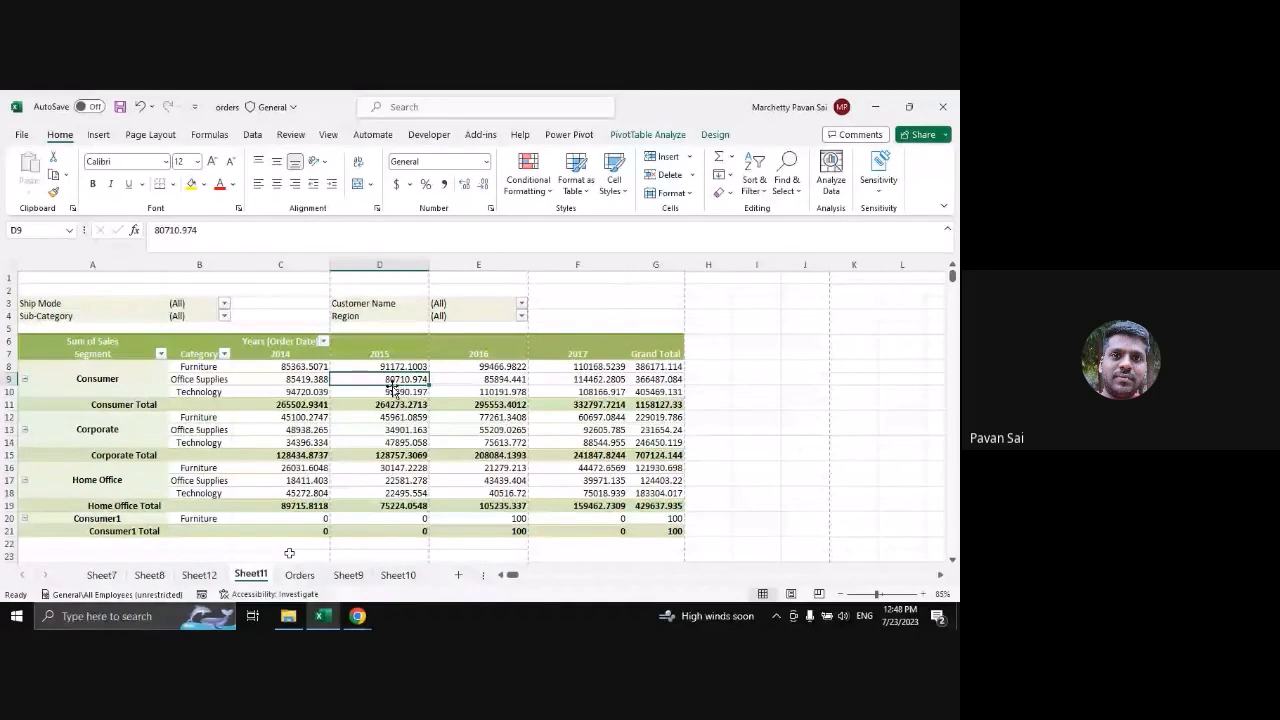
{"action": "left_click", "coordinate": [393, 390]}
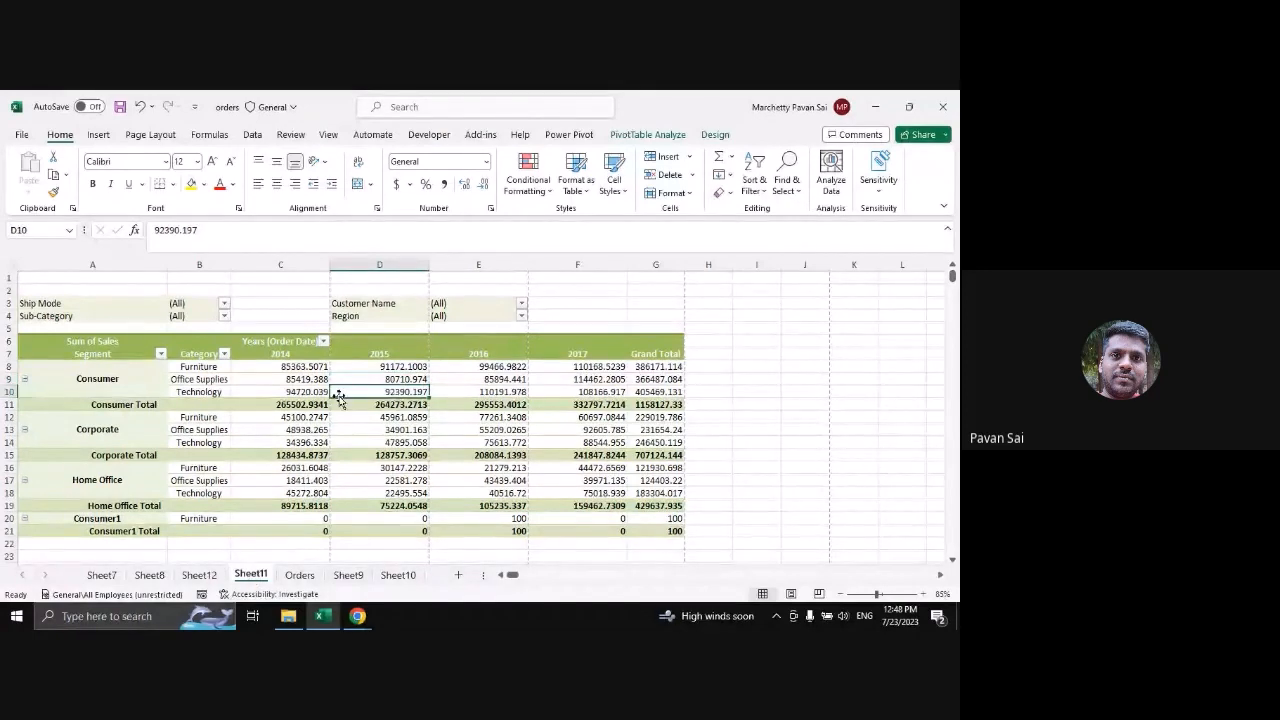
Show the PivotTable field list and remove all filter fields and Category, keeping Segment, Years (Order Date) and Sum of Sales
{"action": "left_click", "coordinate": [640, 134]}
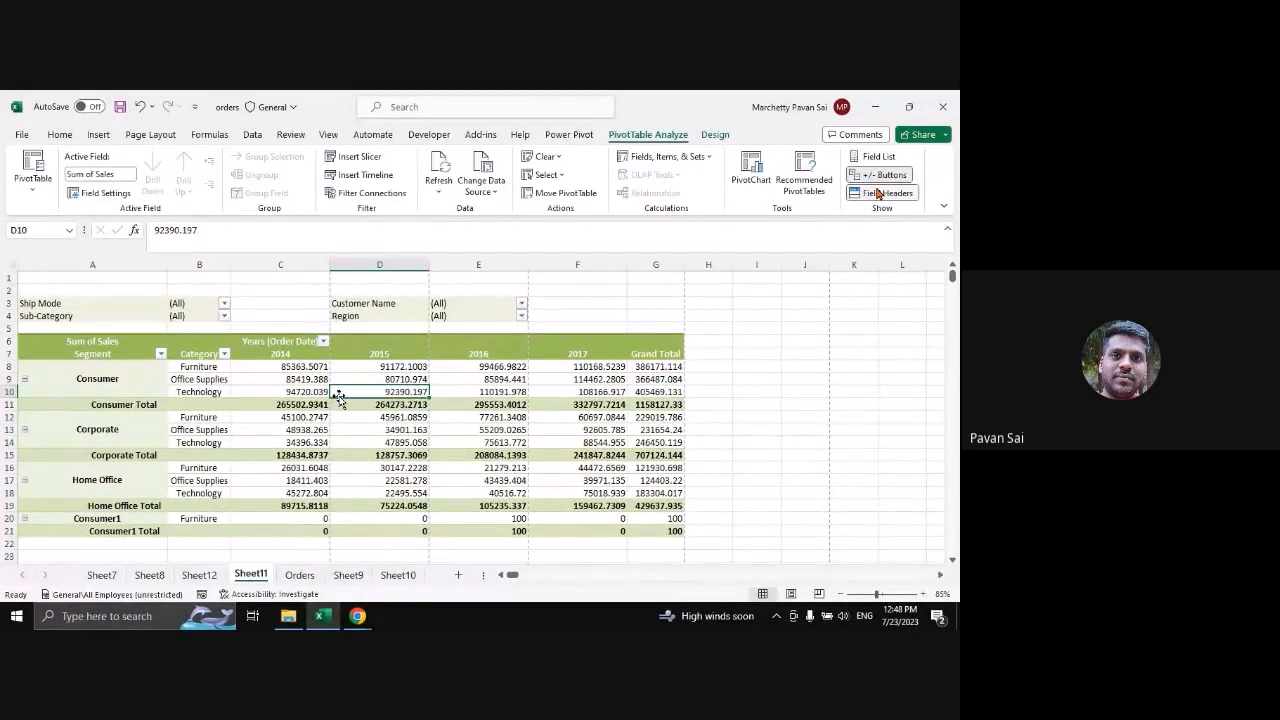
{"action": "left_click", "coordinate": [880, 157]}
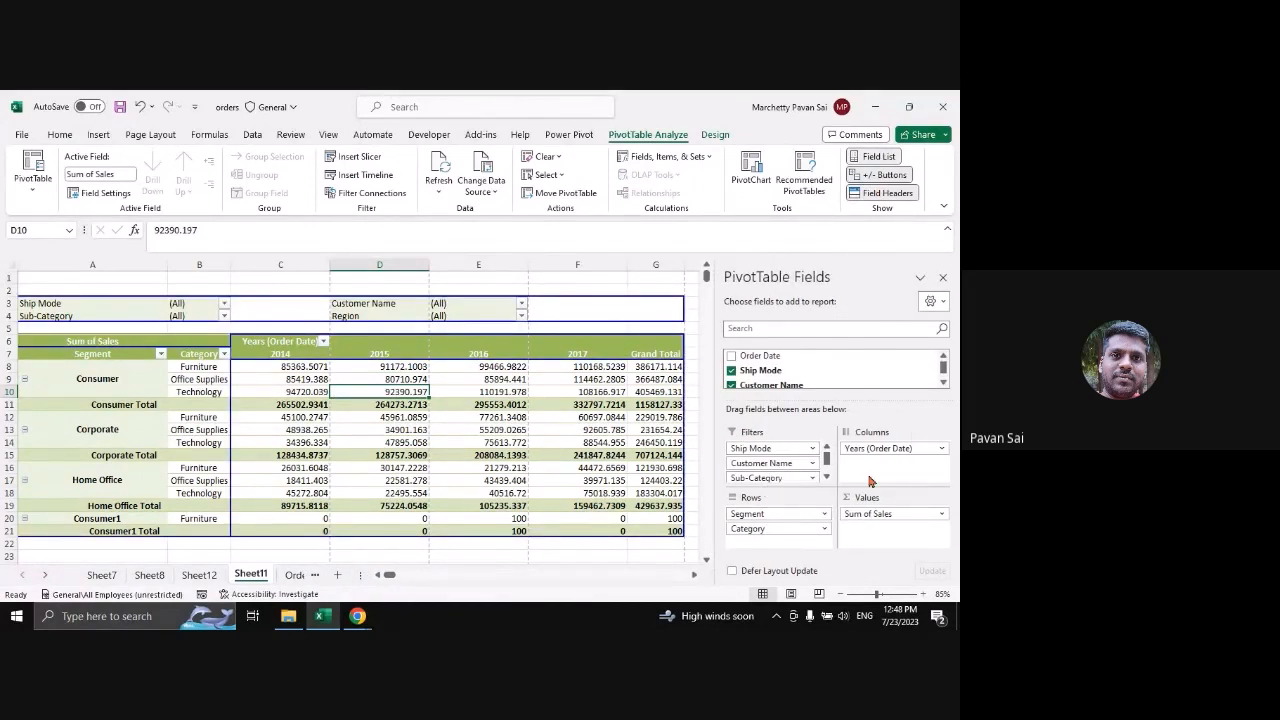
{"action": "left_click_drag", "start_coordinate": [755, 466], "coordinate": [793, 443]}
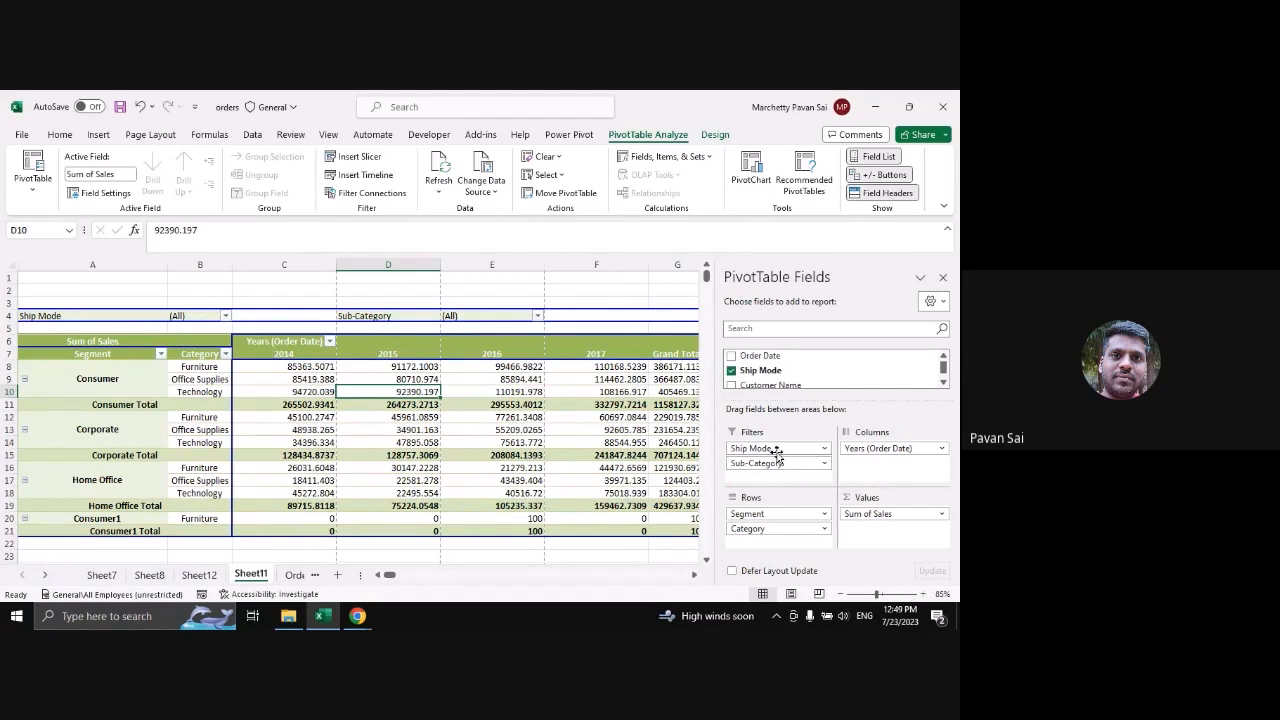
{"action": "left_click_drag", "start_coordinate": [772, 464], "coordinate": [904, 516]}
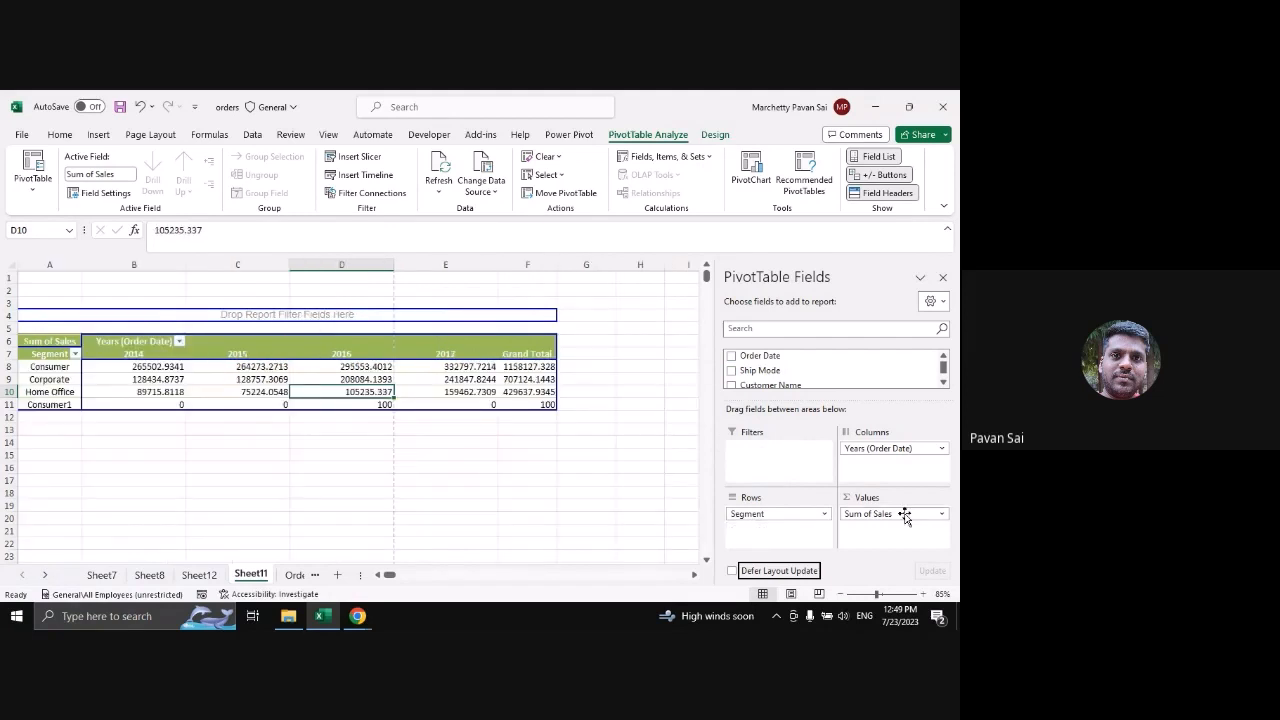
Turn off the classic PivotTable layout in the Sheet11 PivotTable's display options
{"action": "right_click", "coordinate": [310, 368]}
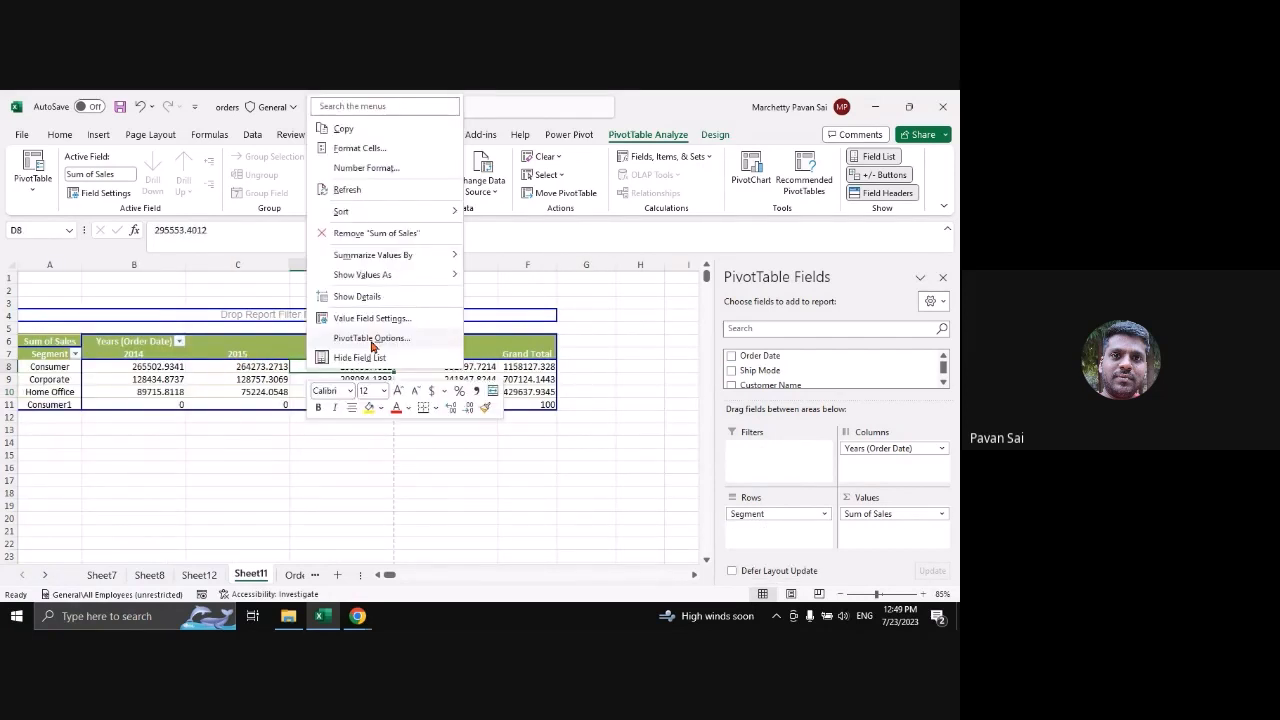
{"action": "left_click", "coordinate": [371, 339]}
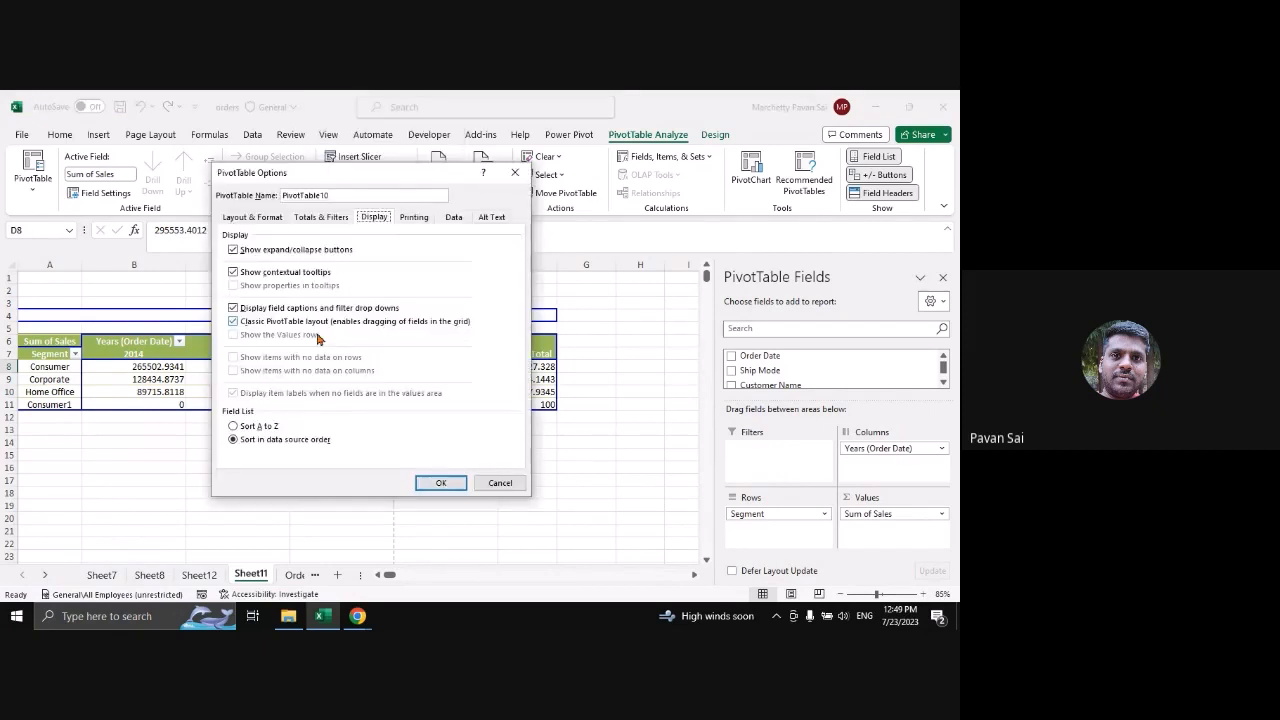
{"action": "left_click", "coordinate": [316, 323]}
{"action": "left_click", "coordinate": [432, 482]}
{"action": "scroll", "coordinate": [345, 390], "scroll_direction": "up", "scroll_amount": 1}
{"action": "left_click", "coordinate": [263, 351]}
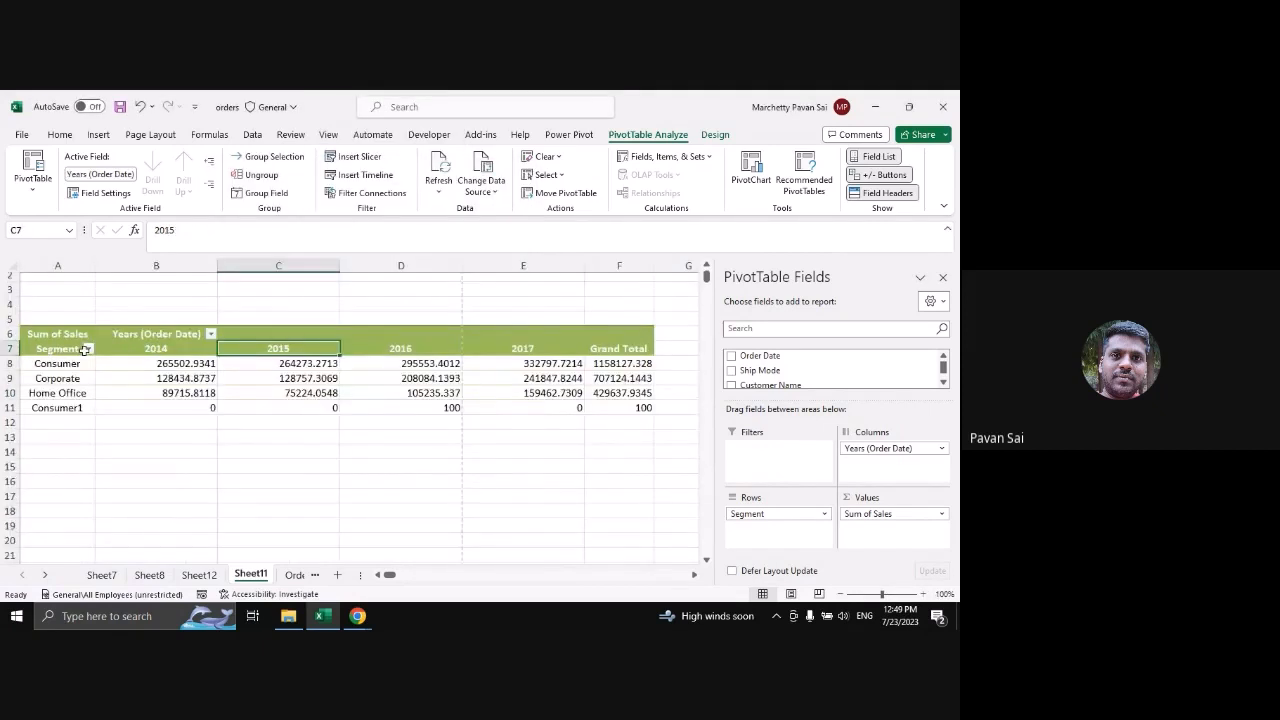
{"action": "scroll", "coordinate": [86, 349], "scroll_direction": "up", "scroll_amount": 1}
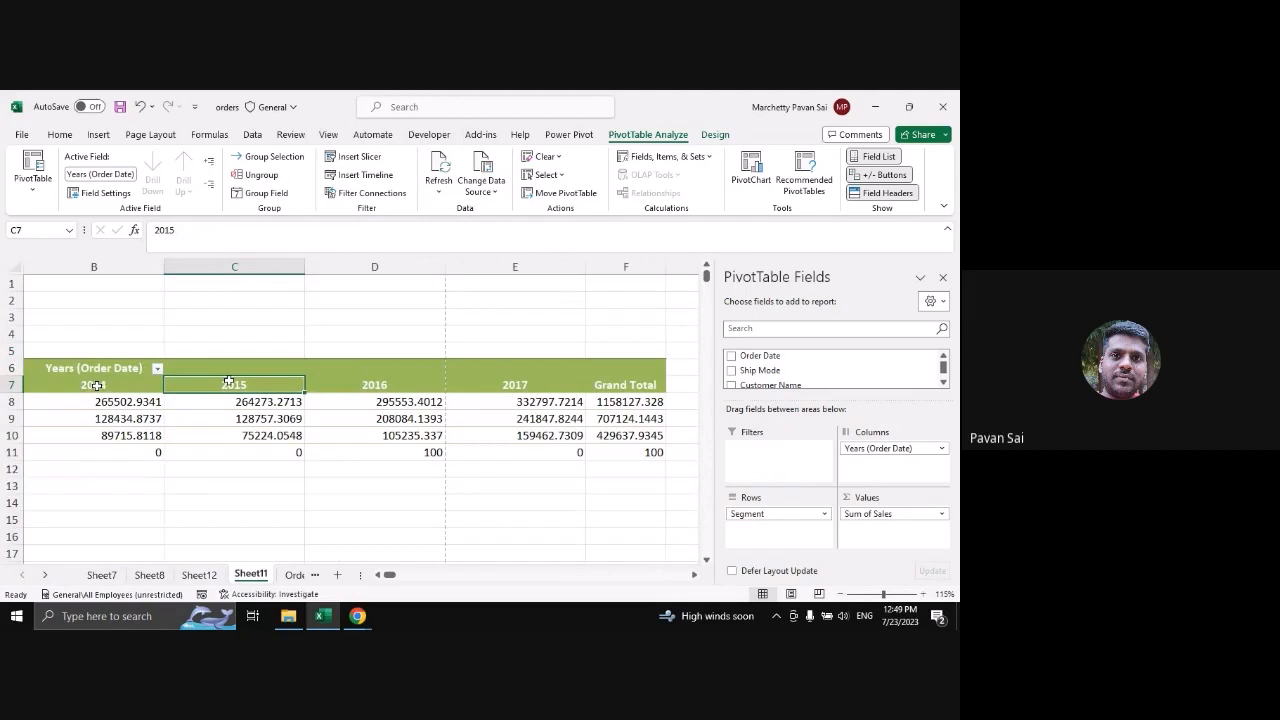
{"action": "left_click", "coordinate": [223, 414]}
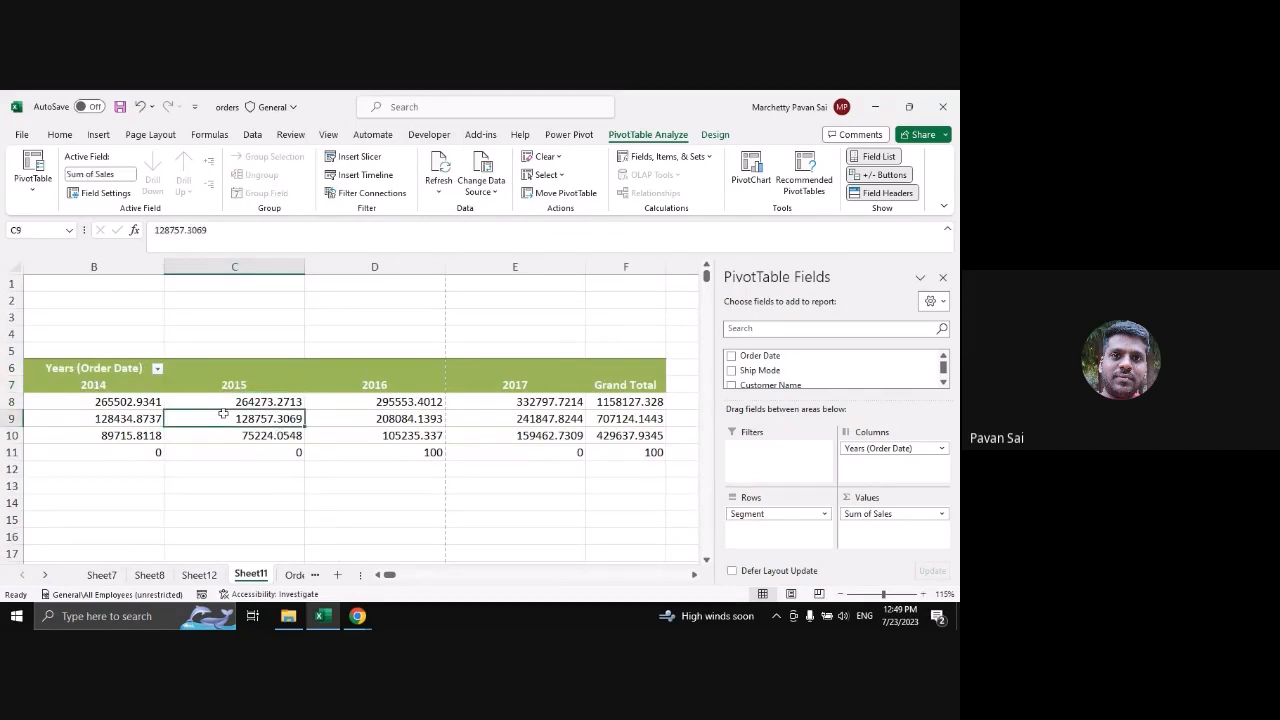
{"action": "key", "text": "Left"}
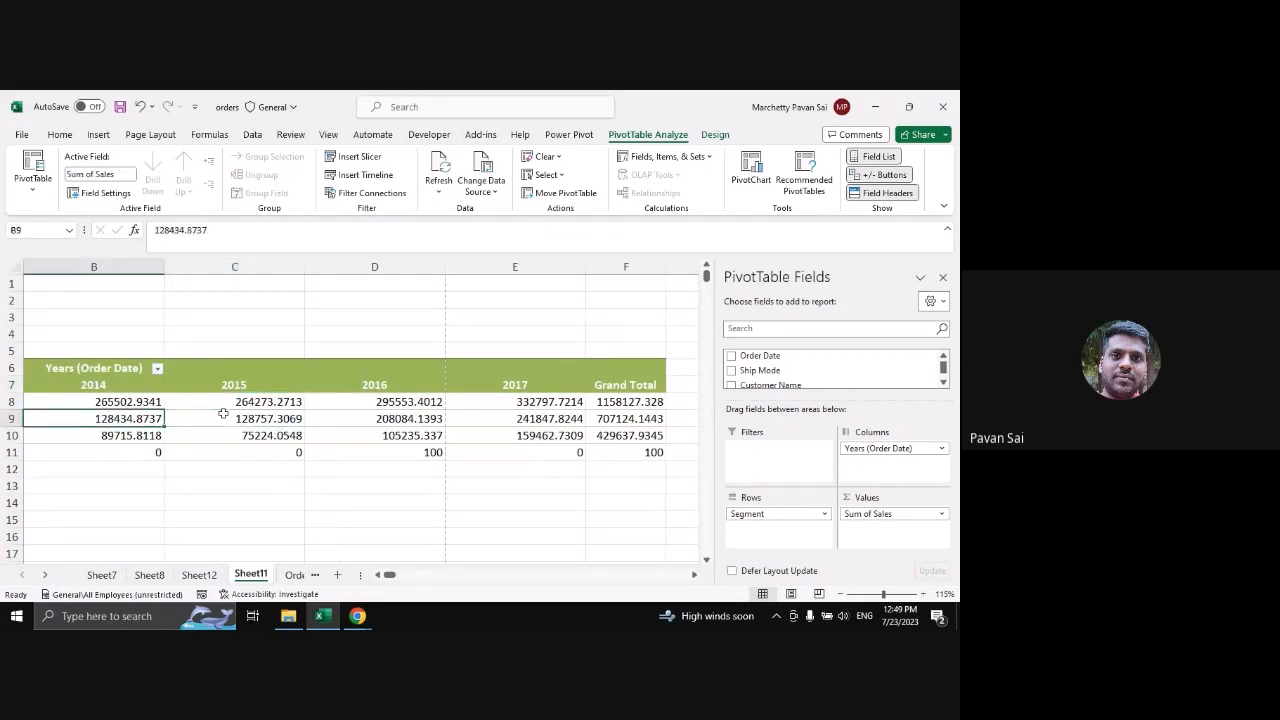
{"action": "key", "text": "Left"}
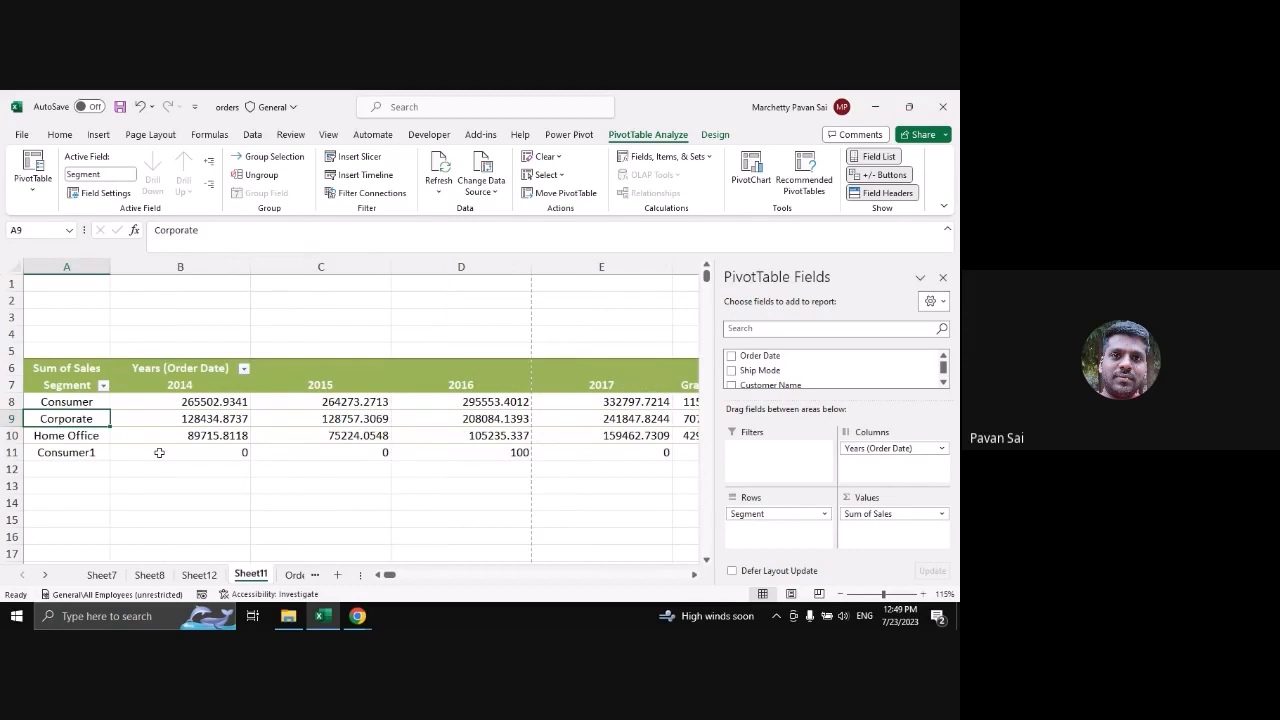
{"action": "scroll", "coordinate": [432, 400], "scroll_direction": "down", "scroll_amount": 1, "text": "ctrl"}
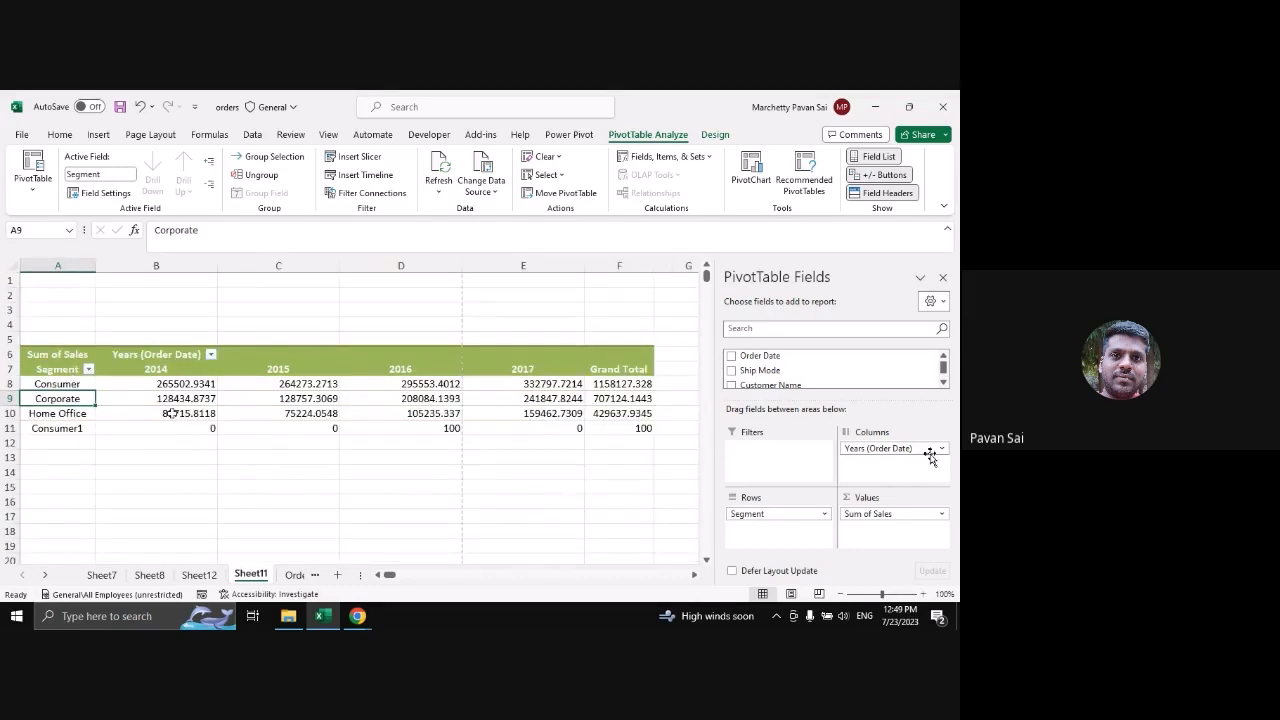
Hide the field list and create a new PivotTable from Orders!$A$1:$L$9995 on a new worksheet
{"action": "left_click", "coordinate": [942, 277]}
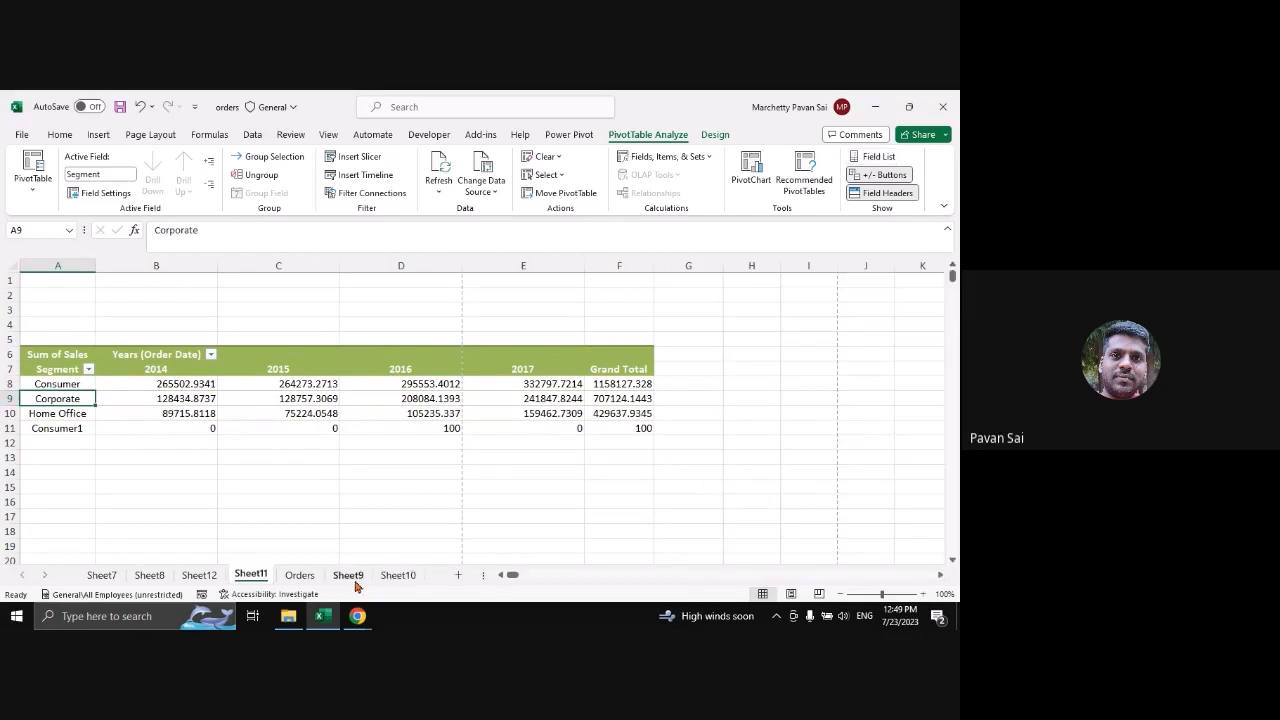
{"action": "left_click", "coordinate": [299, 575]}
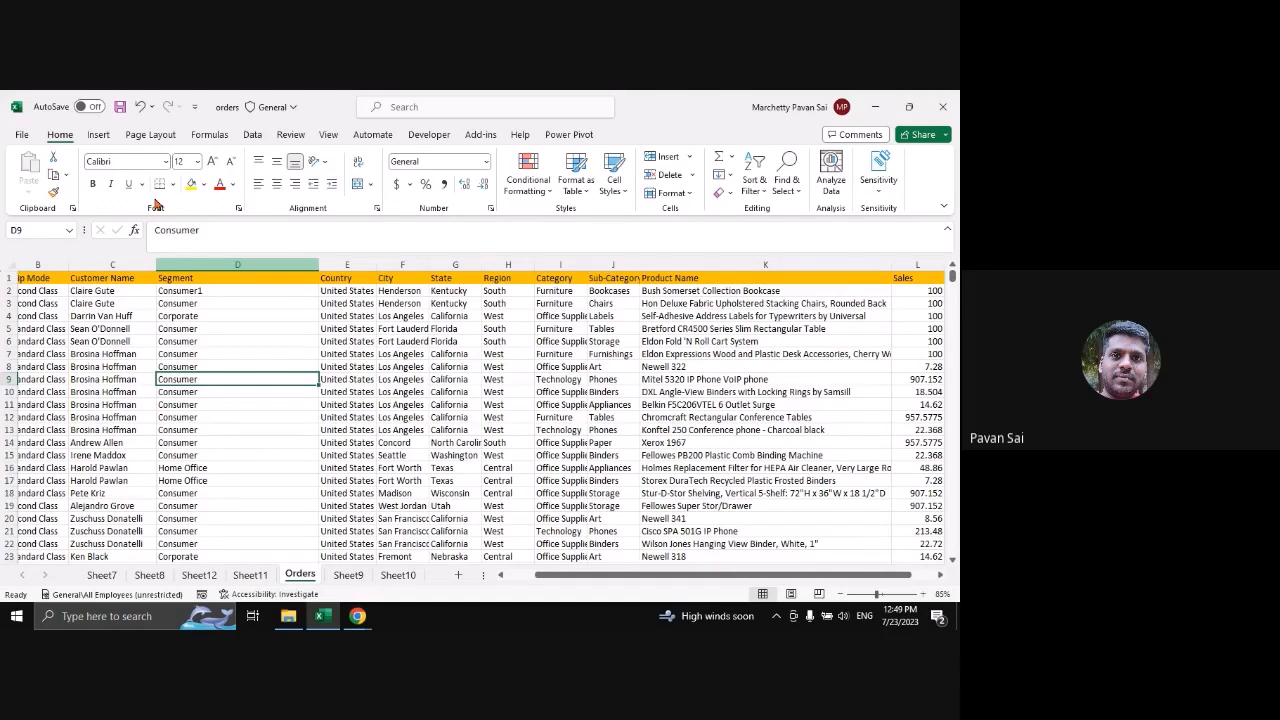
{"action": "left_click", "coordinate": [98, 135]}
{"action": "left_click", "coordinate": [34, 166]}
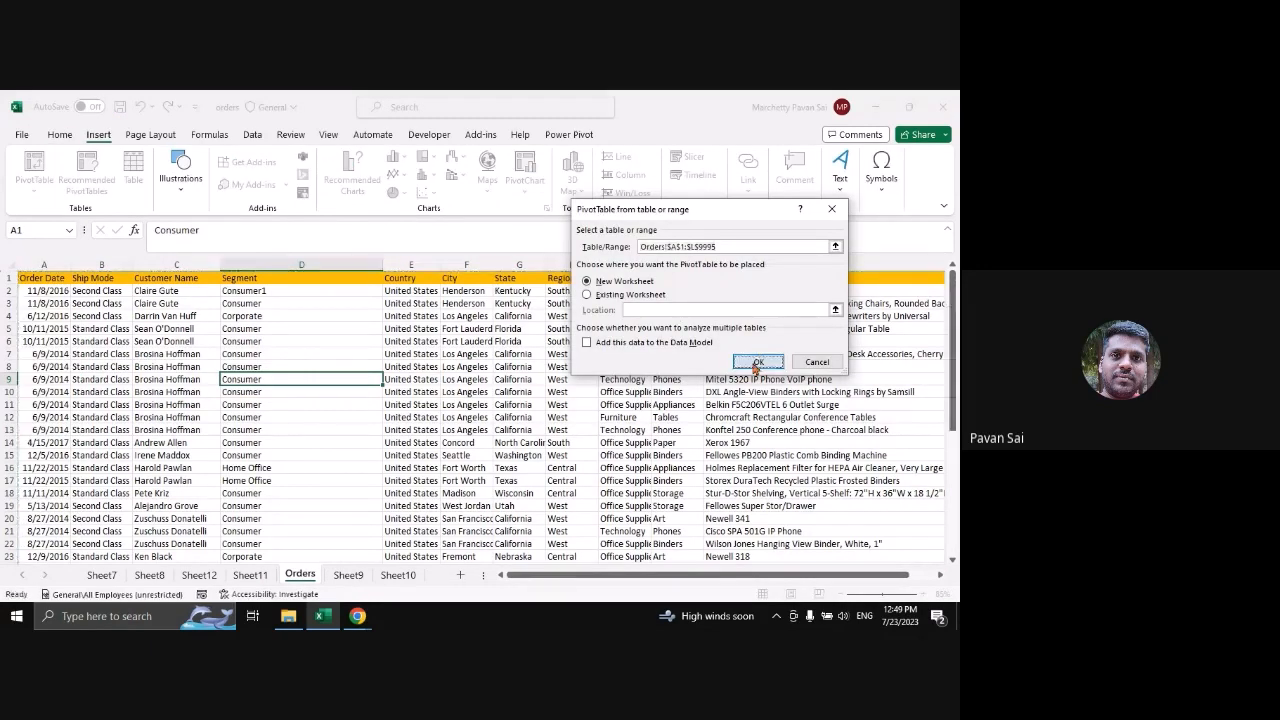
{"action": "left_click", "coordinate": [758, 361]}
Add Sub-Category to the new PivotTable's rows and Sales to its values
{"action": "scroll", "coordinate": [790, 370], "scroll_direction": "down", "scroll_amount": 1}
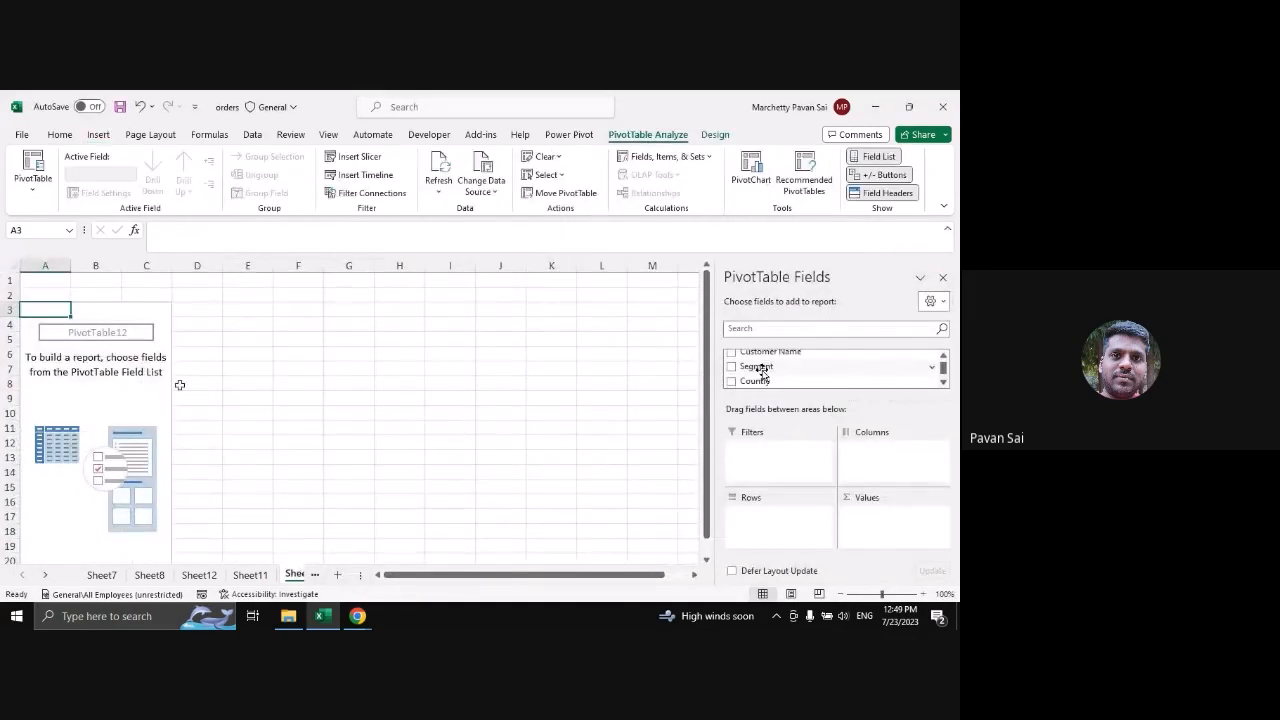
{"action": "scroll", "coordinate": [783, 375], "scroll_direction": "down", "scroll_amount": 3}
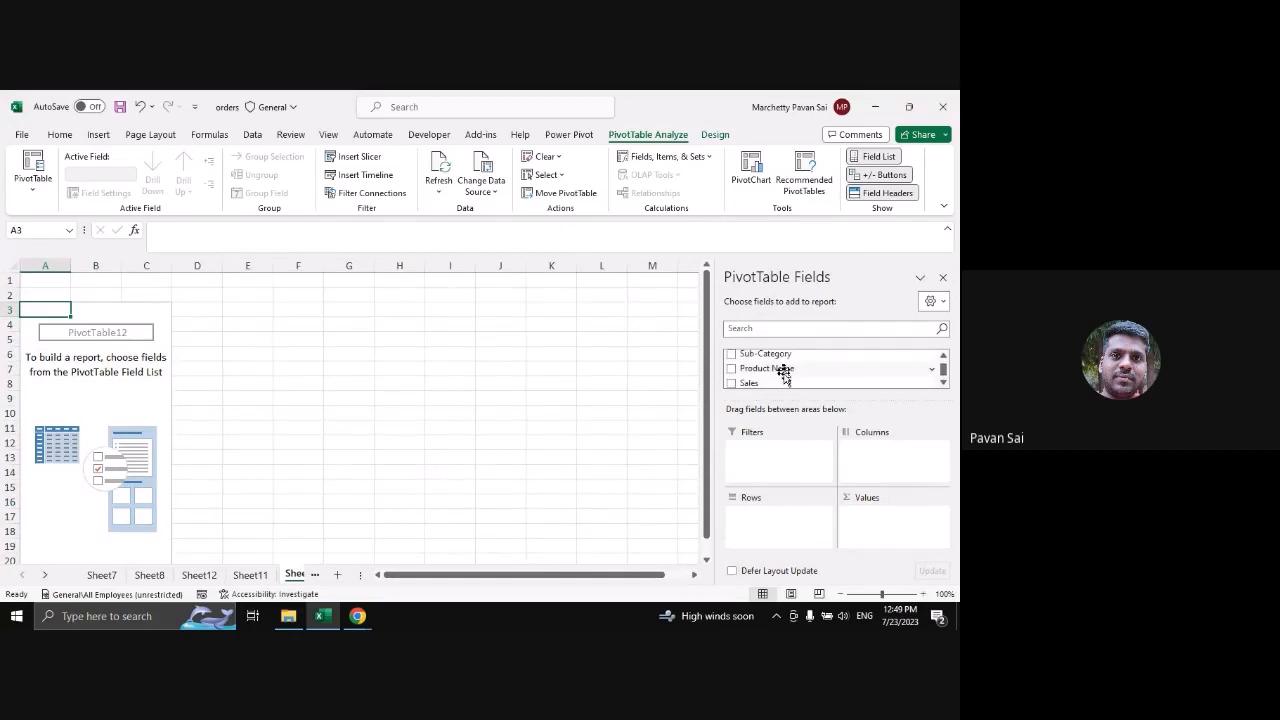
{"action": "left_click_drag", "start_coordinate": [781, 356], "coordinate": [772, 515]}
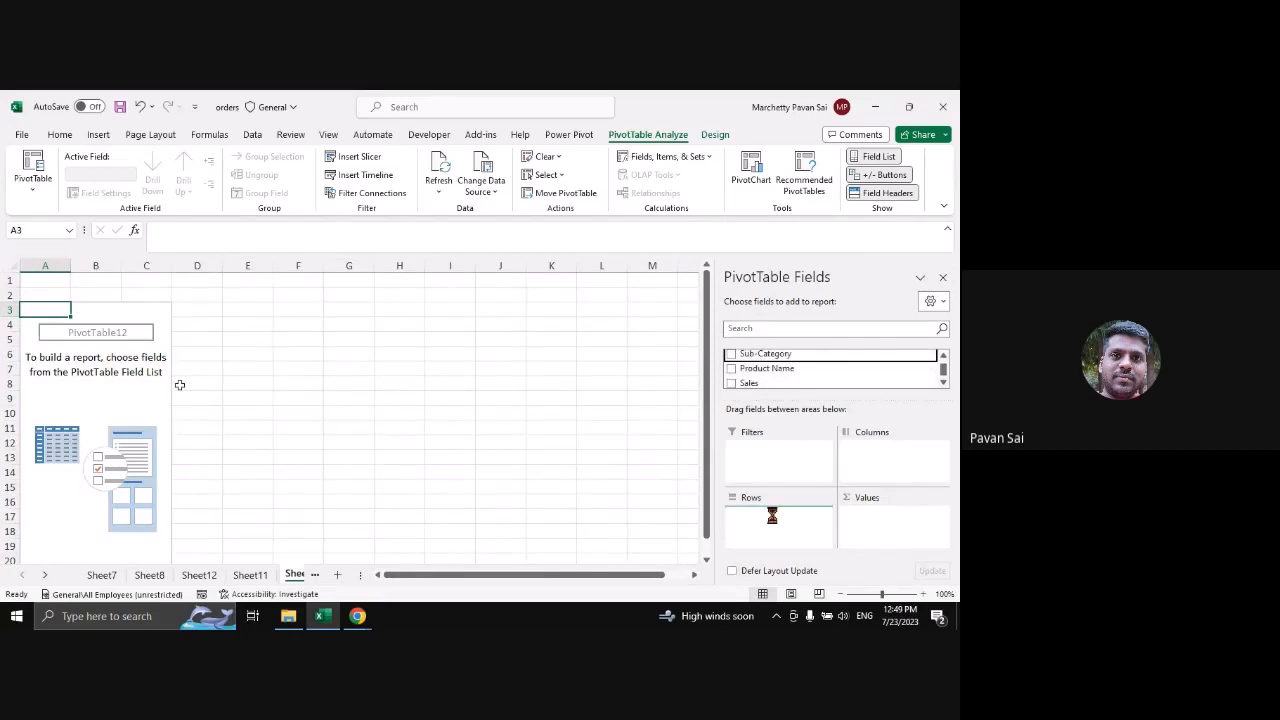
{"action": "left_click", "coordinate": [772, 382]}
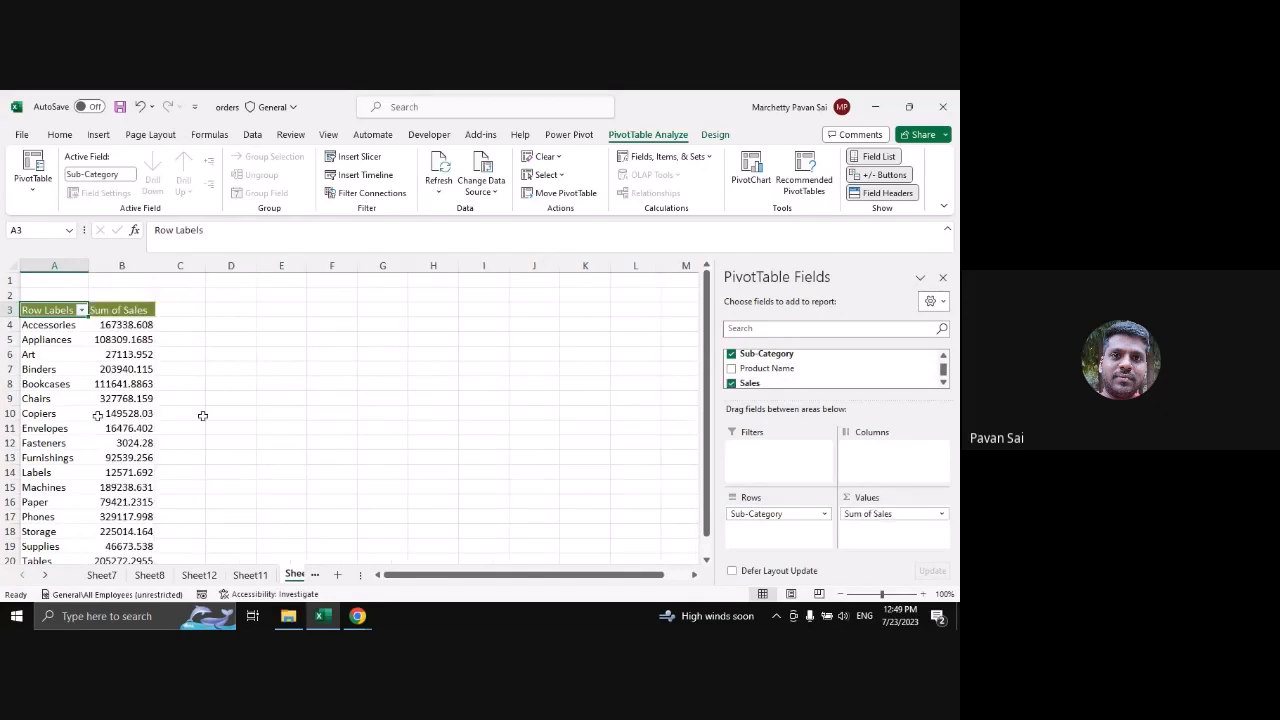
{"action": "scroll", "coordinate": [121, 303], "scroll_direction": "down", "scroll_amount": 1}
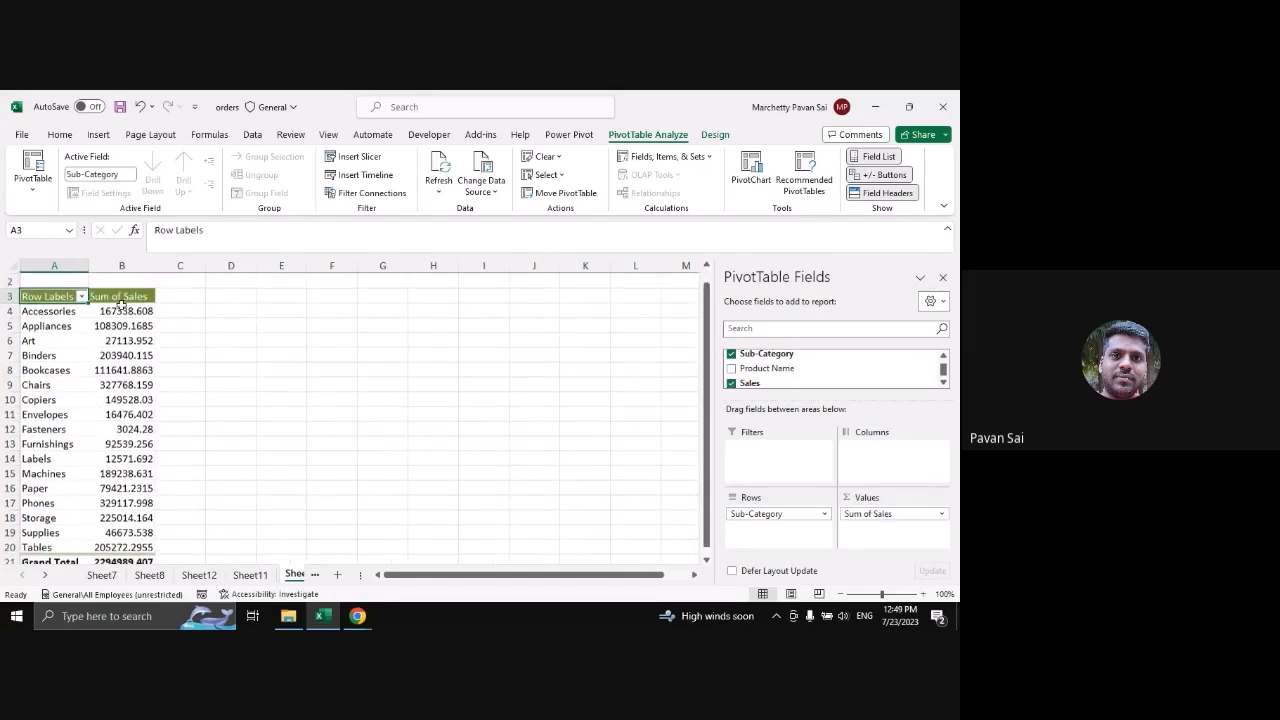
Add Sales to the PivotTable's values two more times beside the existing Sum of Sales
{"action": "scroll", "coordinate": [121, 300], "scroll_direction": "down", "scroll_amount": 1, "text": "ctrl"}
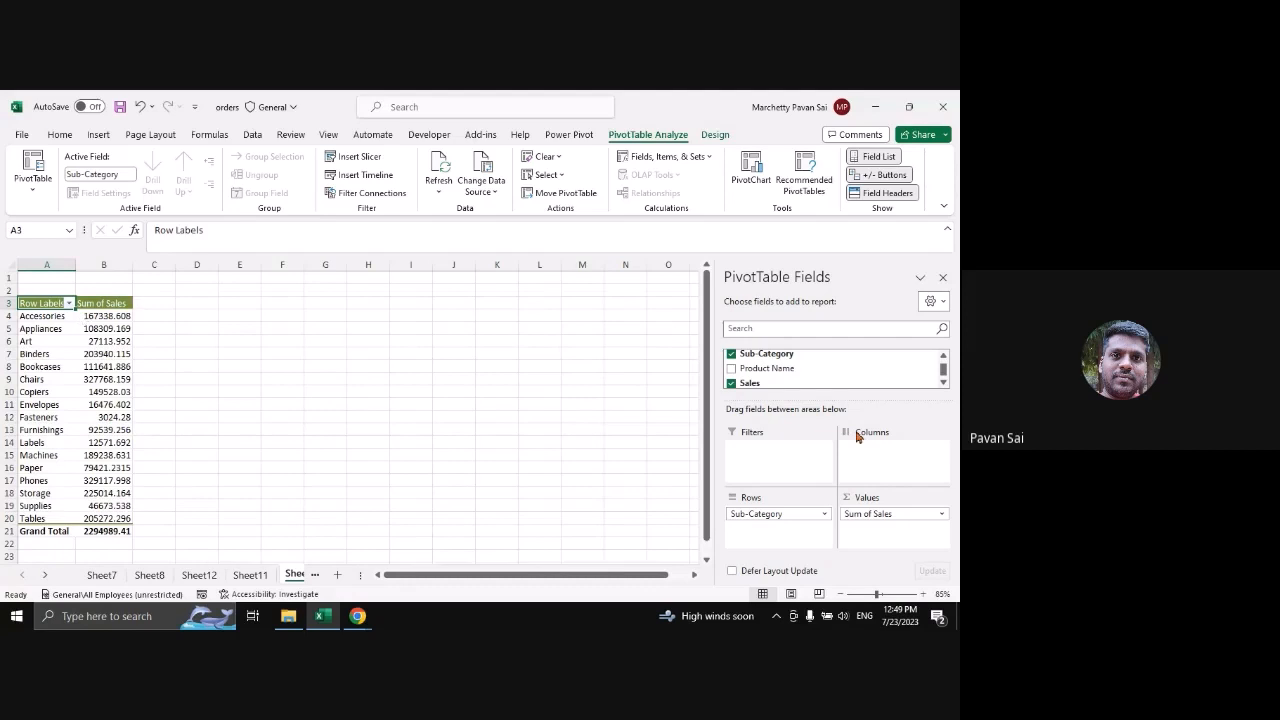
{"action": "left_click_drag", "start_coordinate": [760, 383], "coordinate": [884, 540]}
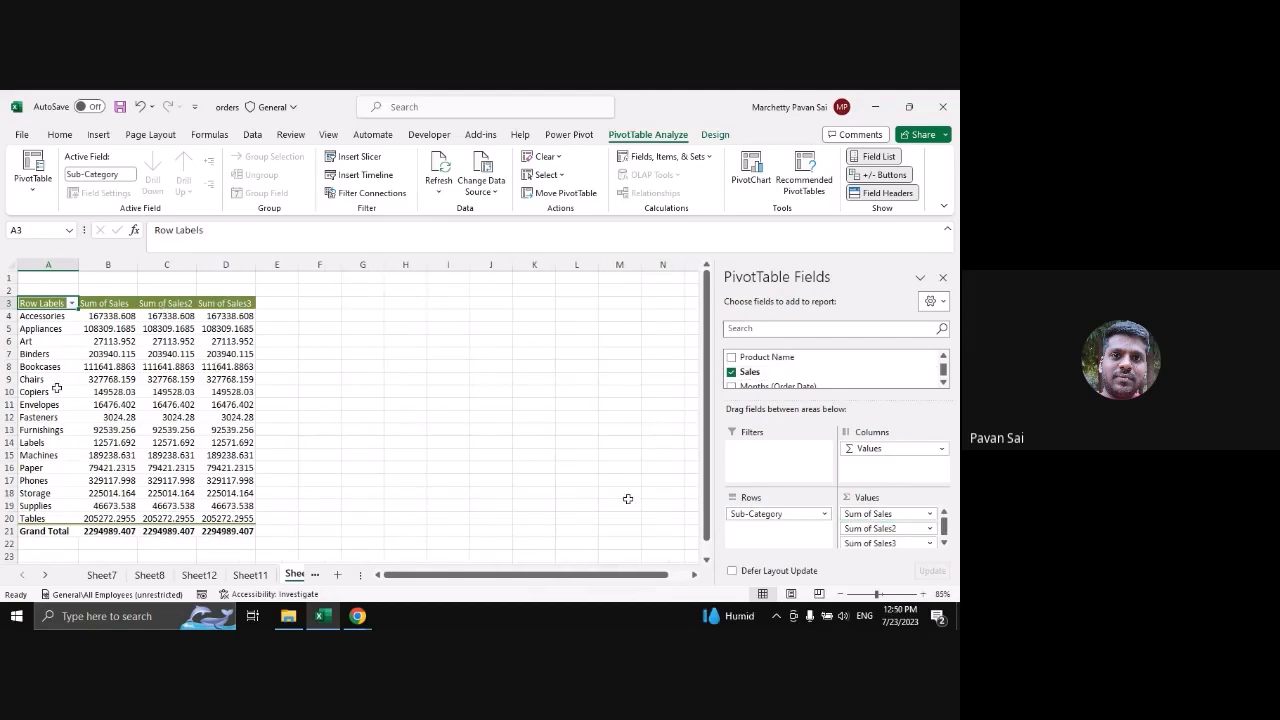
{"action": "left_click", "coordinate": [882, 543]}
Summarize the second Sales value field, Sum of Sales2, by Average
{"action": "left_click", "coordinate": [160, 329]}
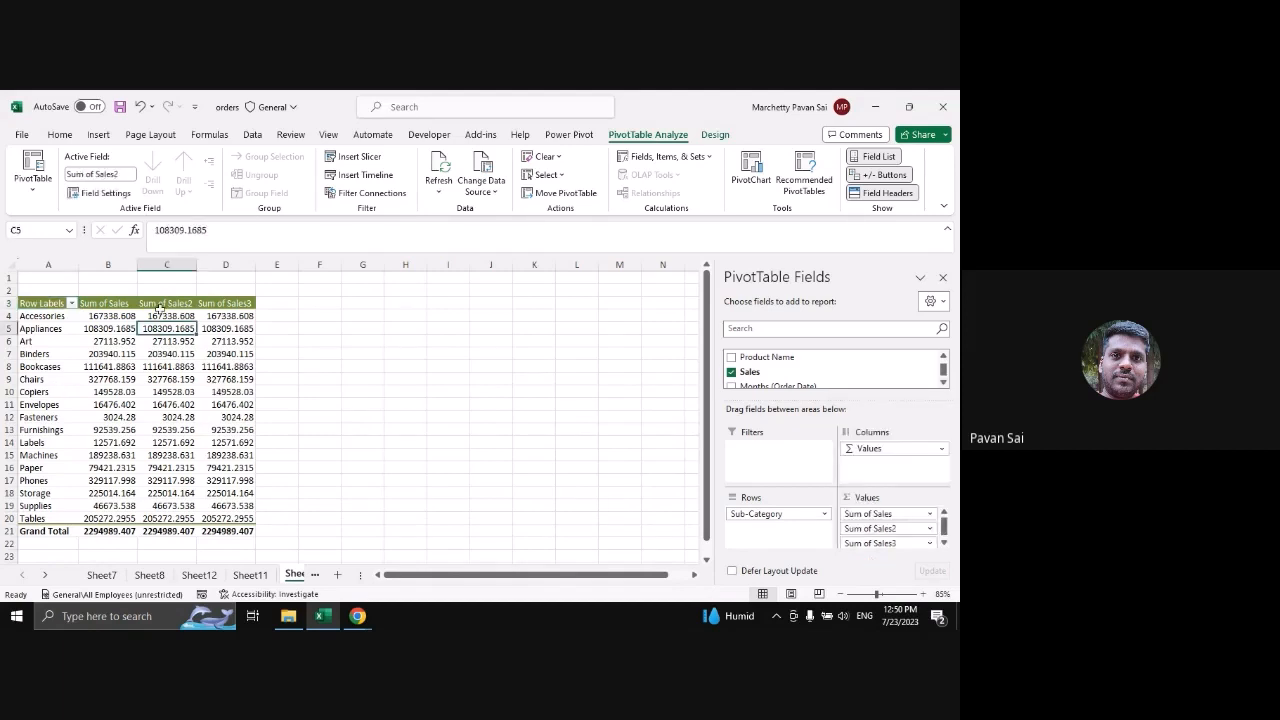
{"action": "left_click_drag", "start_coordinate": [160, 316], "coordinate": [159, 308]}
{"action": "left_click", "coordinate": [133, 328]}
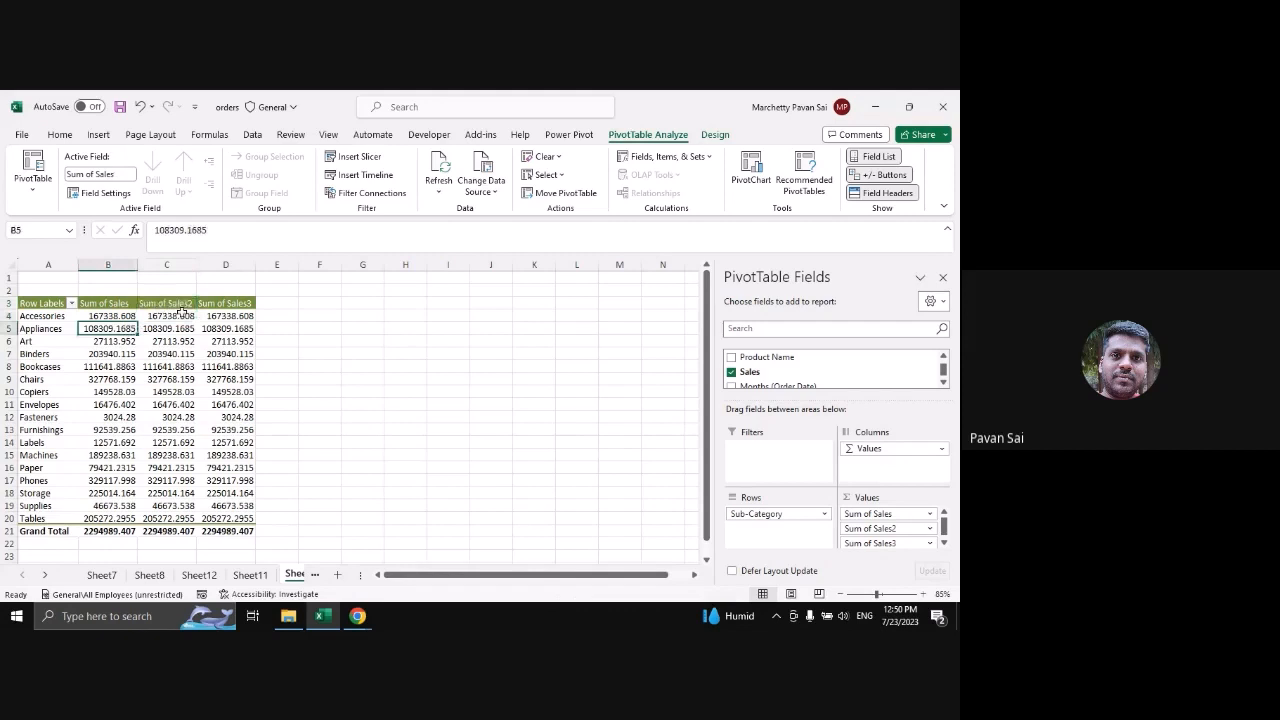
{"action": "left_click", "coordinate": [176, 315]}
{"action": "right_click", "coordinate": [172, 318]}
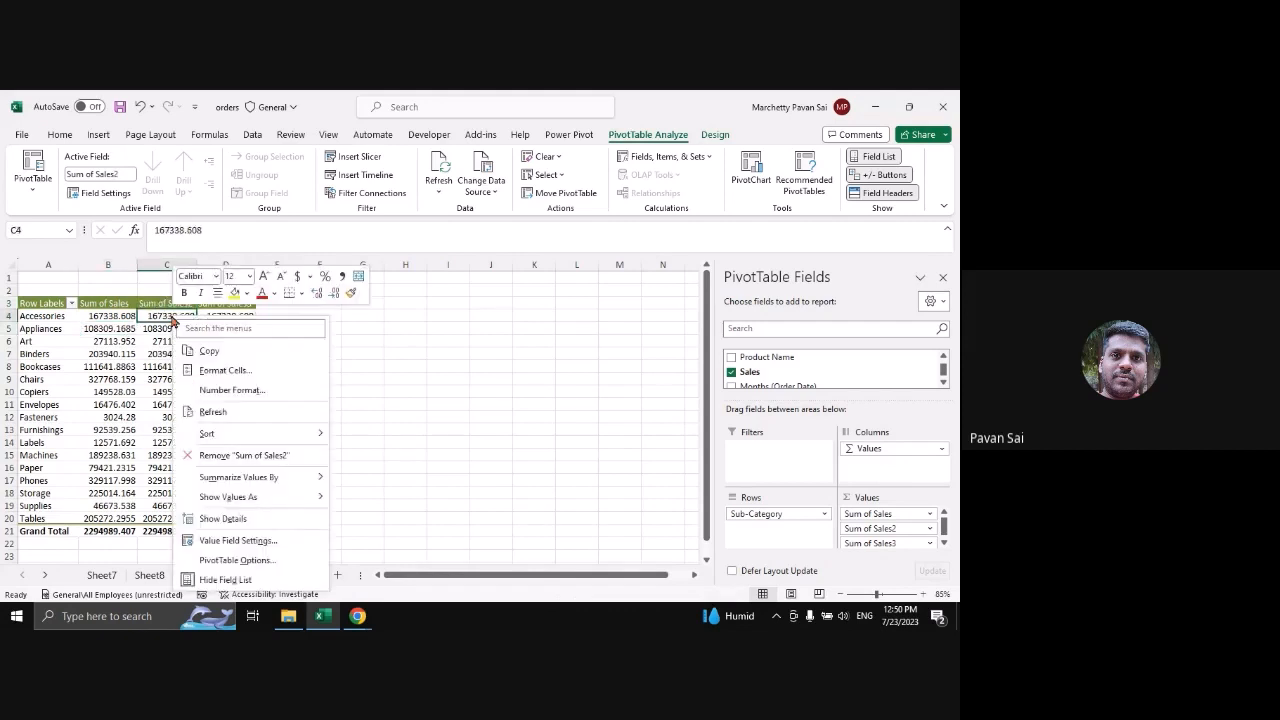
{"action": "left_click", "coordinate": [236, 560]}
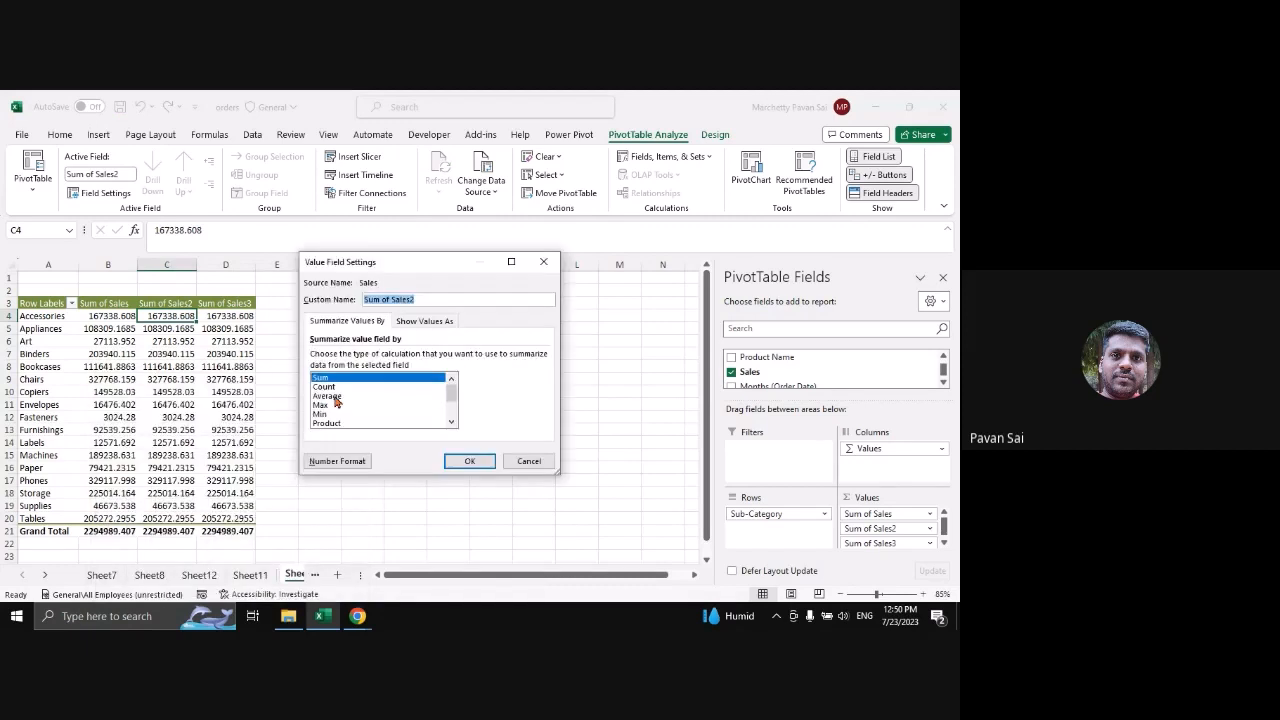
{"action": "left_click", "coordinate": [335, 397]}
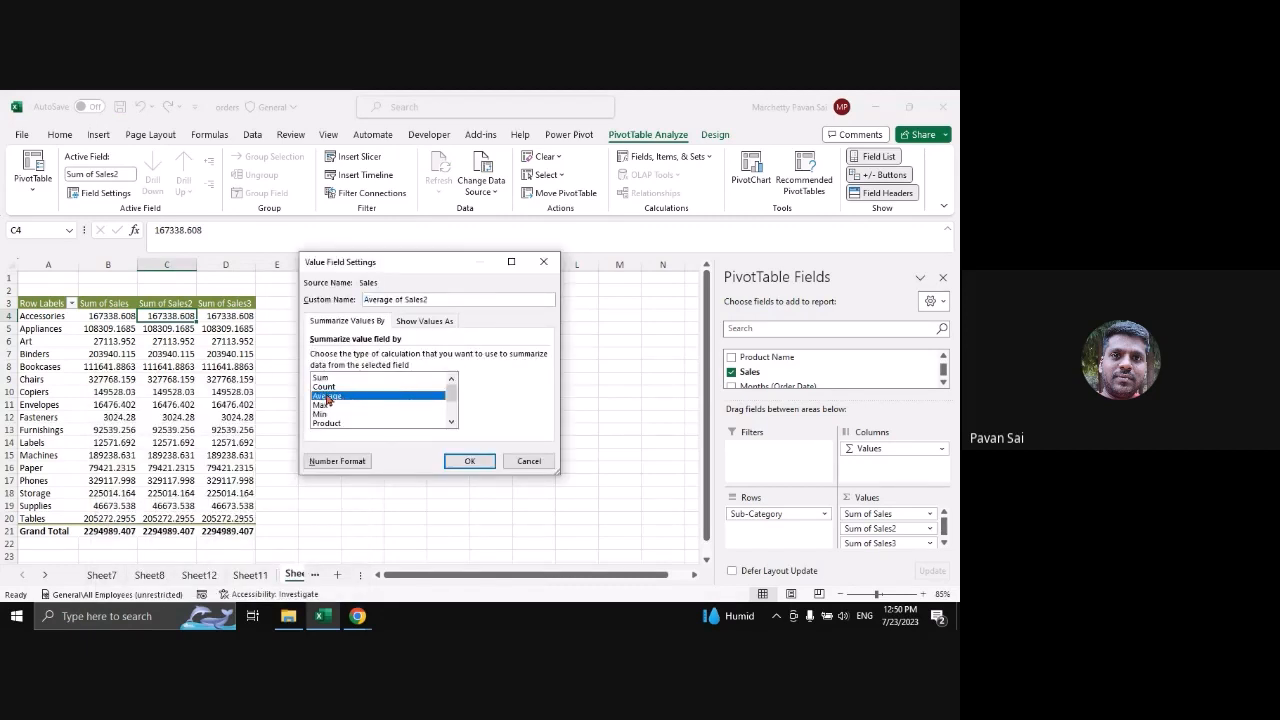
{"action": "left_click", "coordinate": [466, 460]}
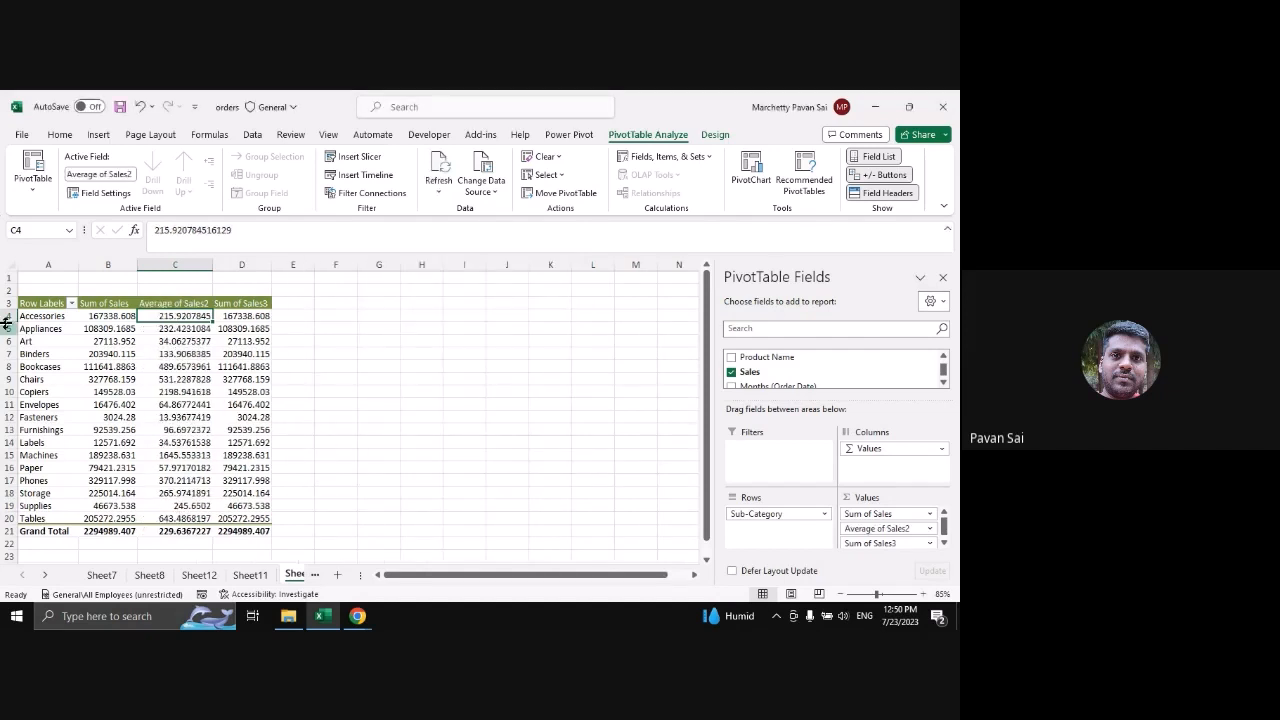
Summarize the third Sales value field, Sum of Sales3, by Count and select its grand total
{"action": "left_click", "coordinate": [241, 315]}
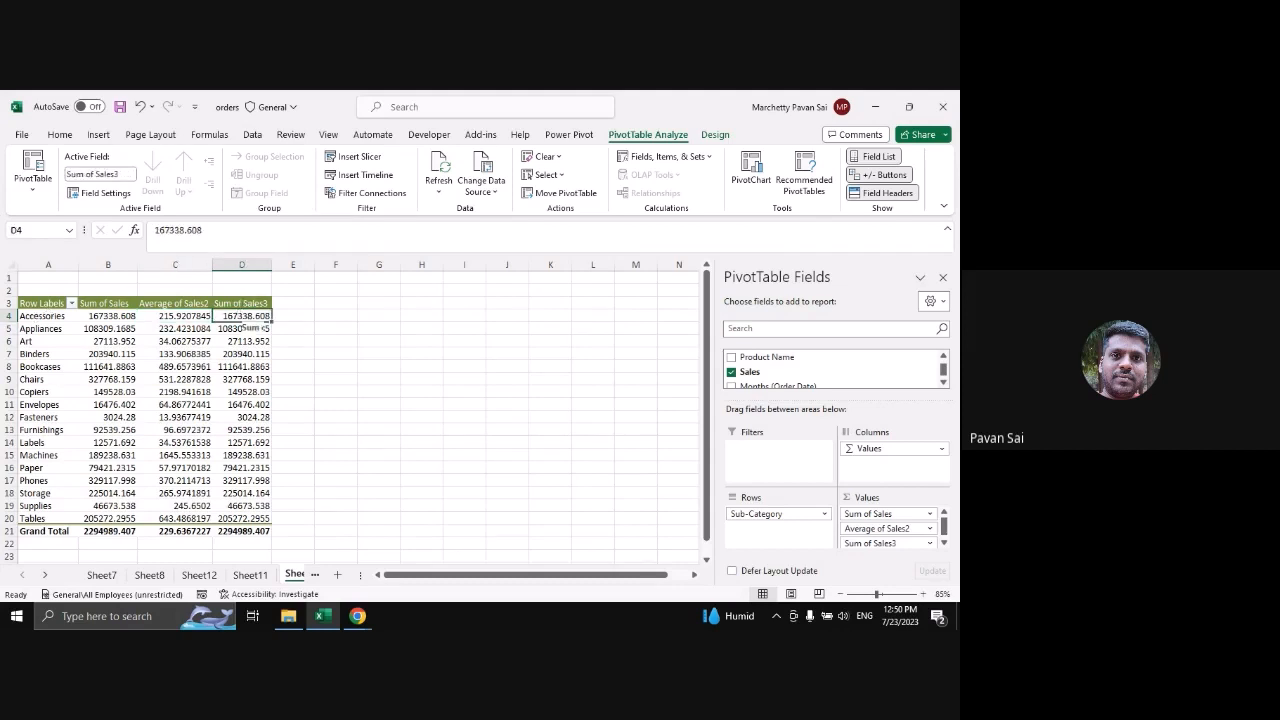
{"action": "right_click", "coordinate": [247, 321]}
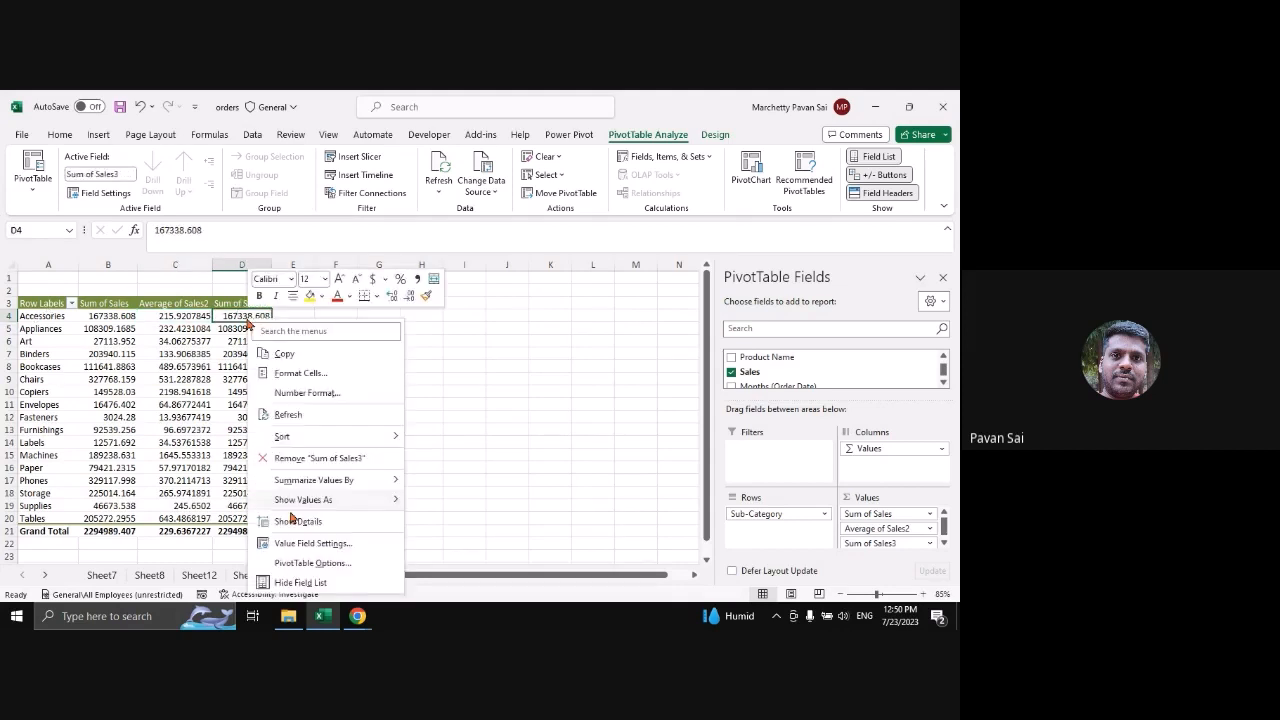
{"action": "left_click", "coordinate": [306, 544]}
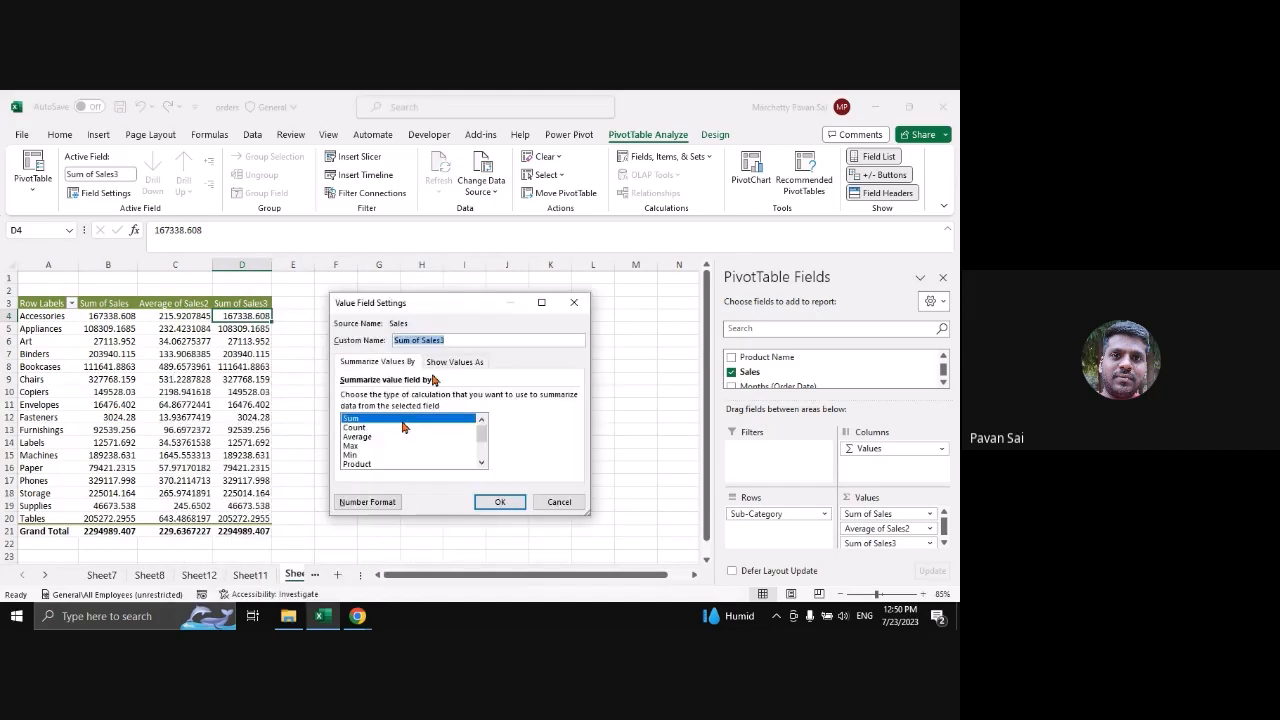
{"action": "left_click", "coordinate": [405, 427]}
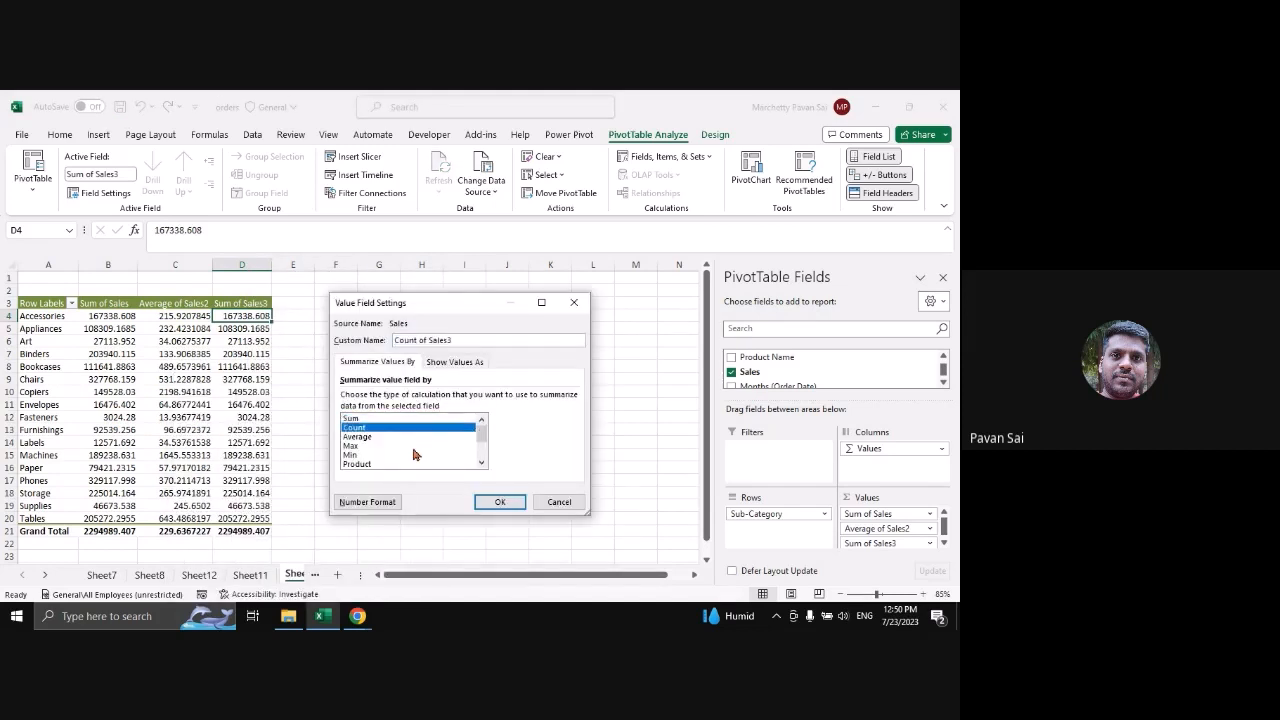
{"action": "left_click", "coordinate": [501, 502]}
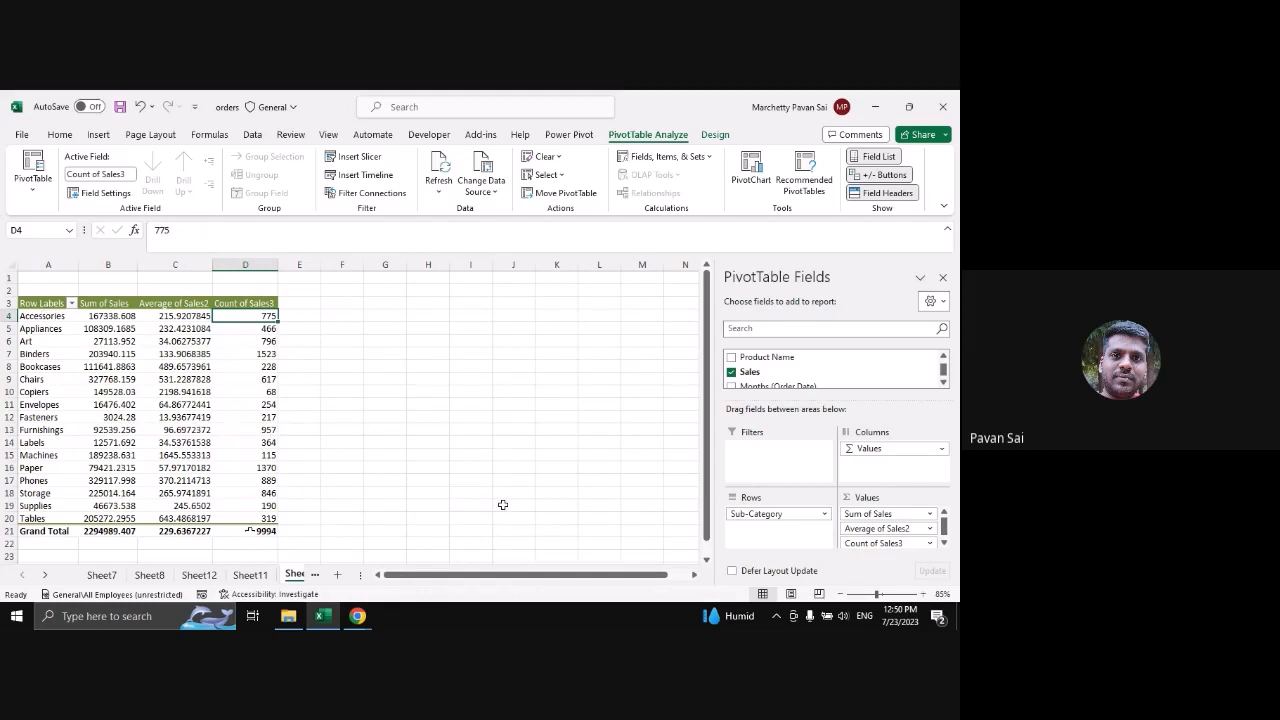
{"action": "left_click", "coordinate": [252, 531]}
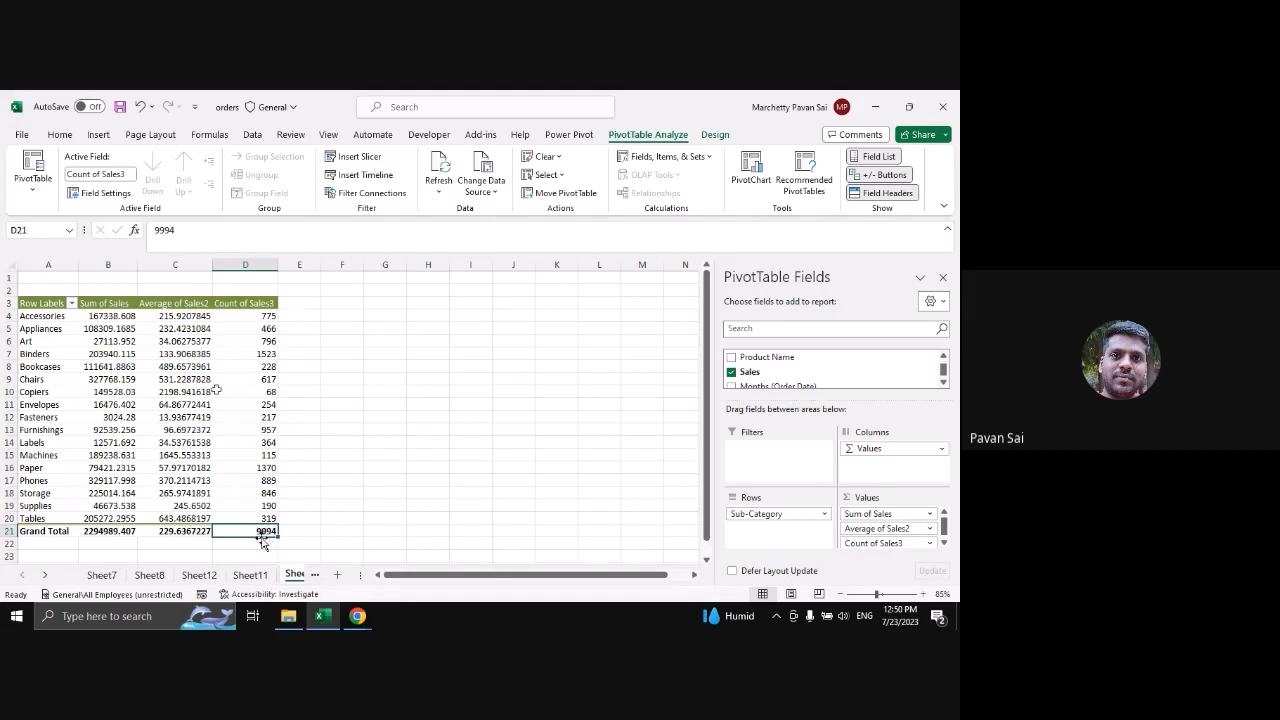
Rename the Average of Sales2 column header in C3 to Average
{"action": "left_click", "coordinate": [174, 294]}
{"action": "left_click", "coordinate": [175, 301]}
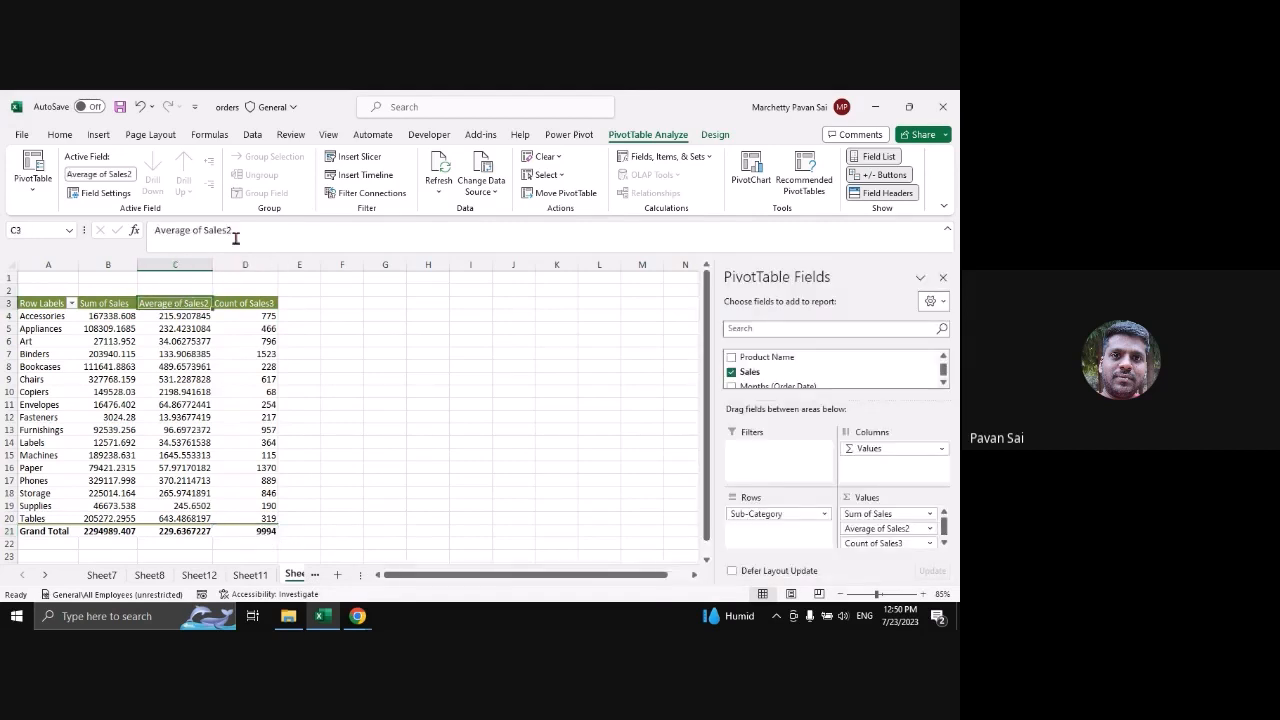
{"action": "left_click_drag", "start_coordinate": [235, 237], "coordinate": [125, 236]}
{"action": "type", "text": "Average"}
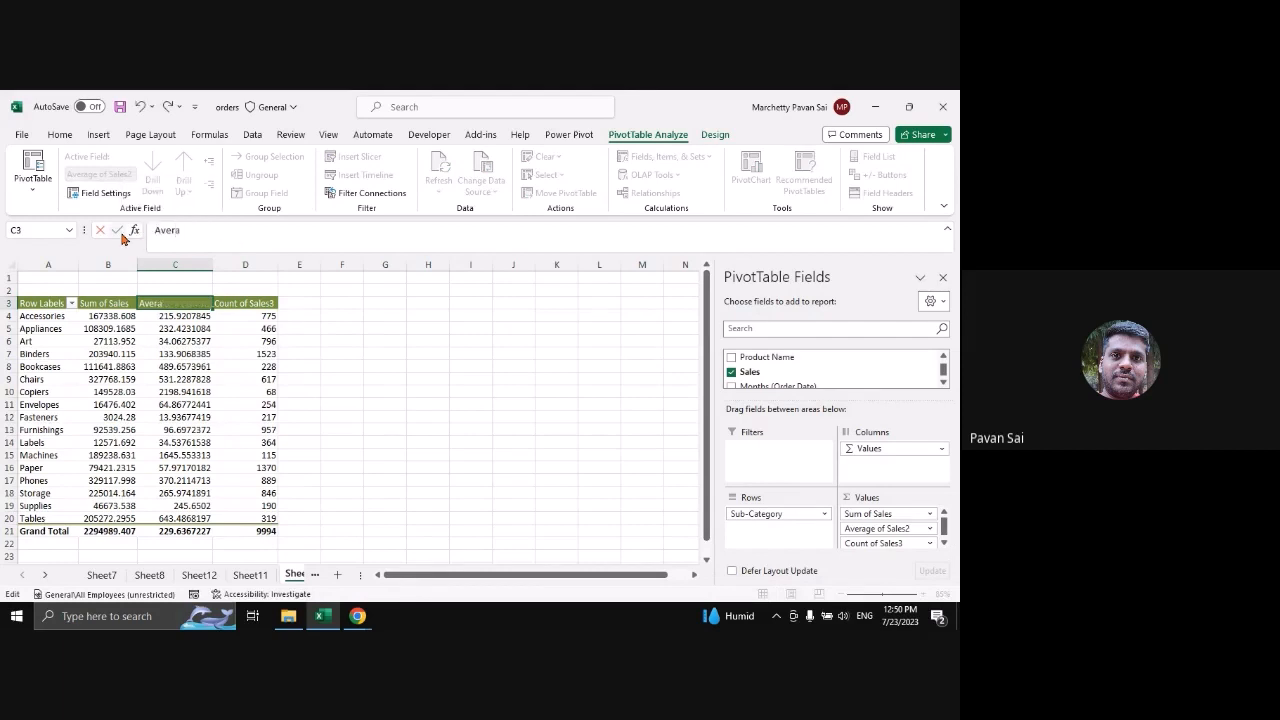
{"action": "key", "text": "Return"}
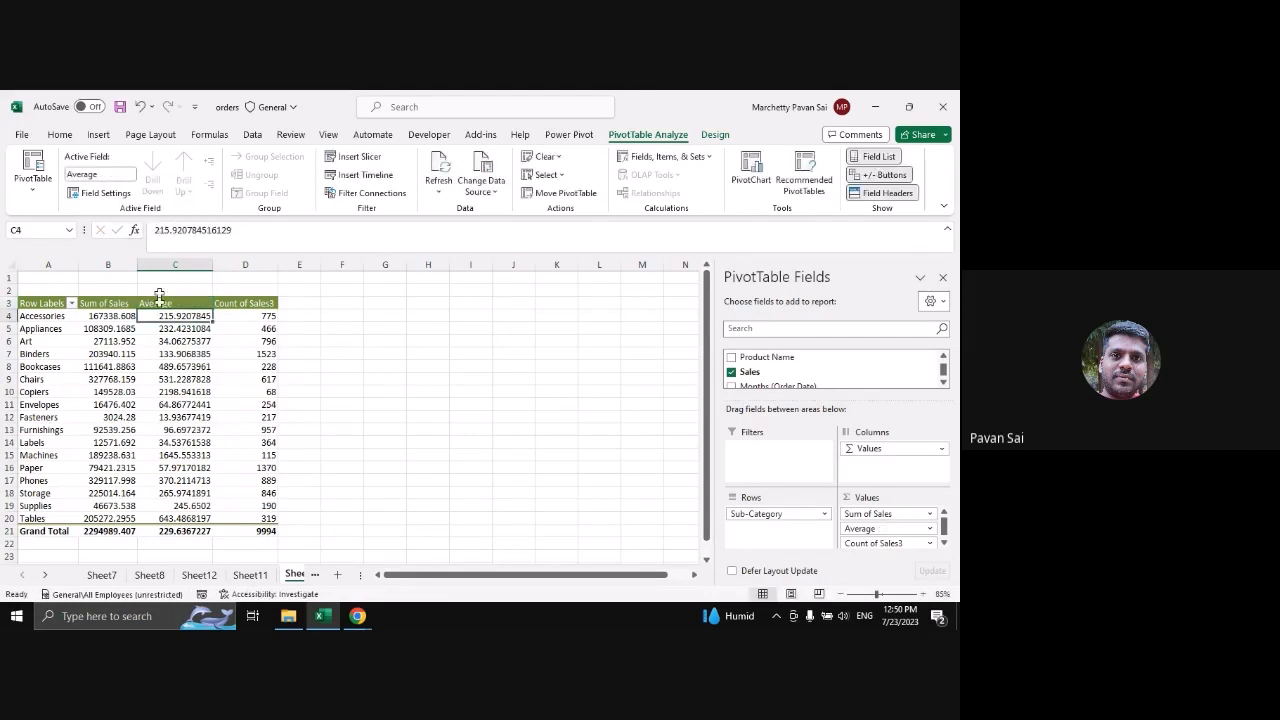
View the value field settings of the Average column, including its custom name, and close them without changes
{"action": "left_click", "coordinate": [177, 302]}
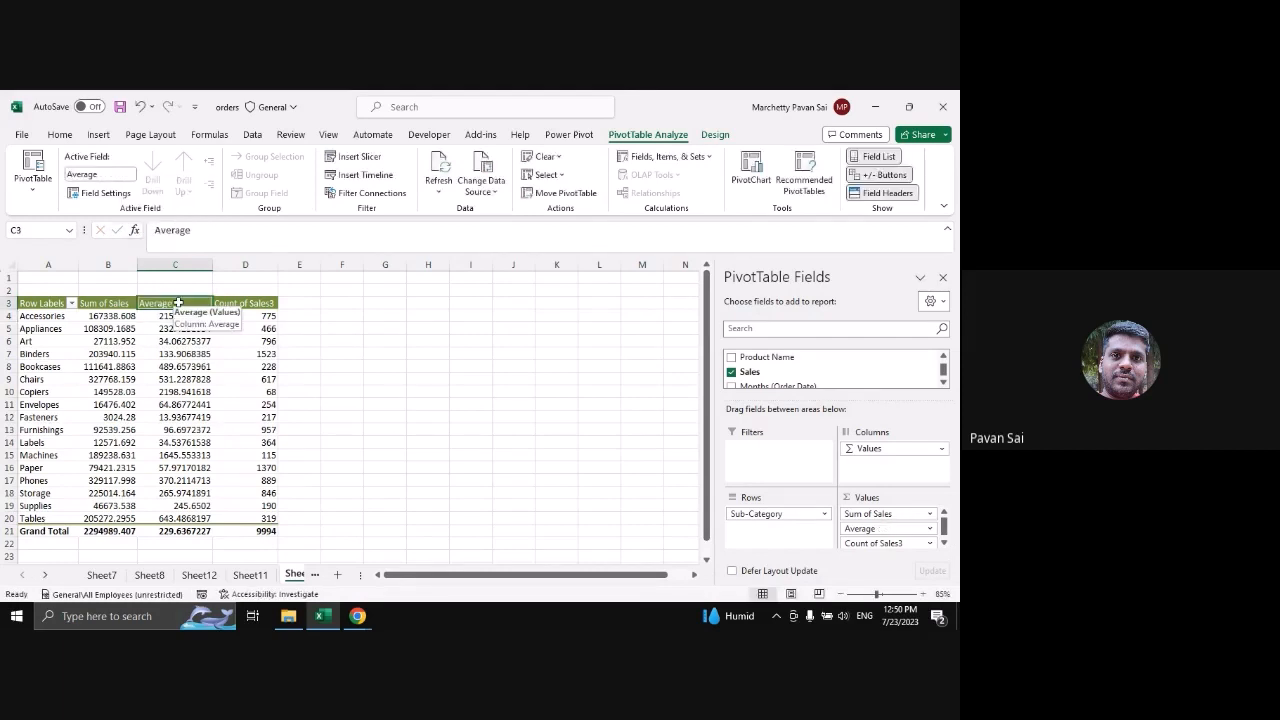
{"action": "double_click", "coordinate": [177, 302]}
{"action": "left_click_drag", "start_coordinate": [709, 172], "coordinate": [417, 207]}
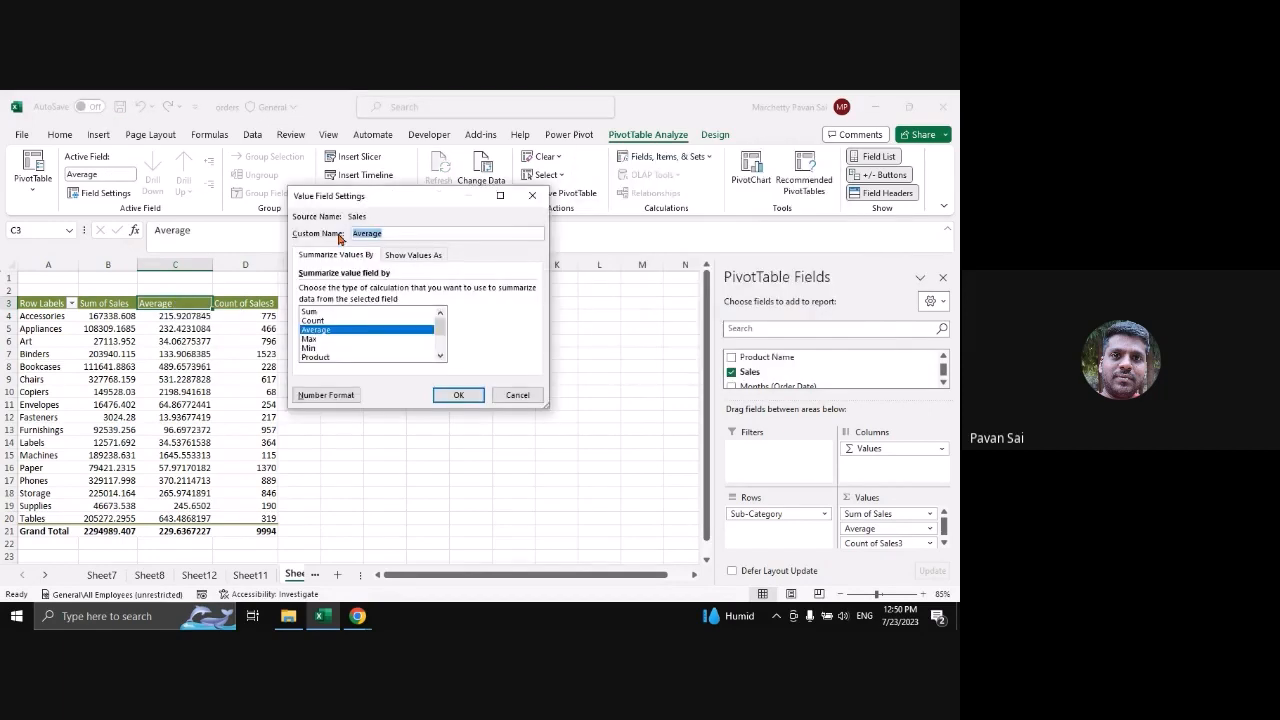
{"action": "left_click", "coordinate": [532, 196]}
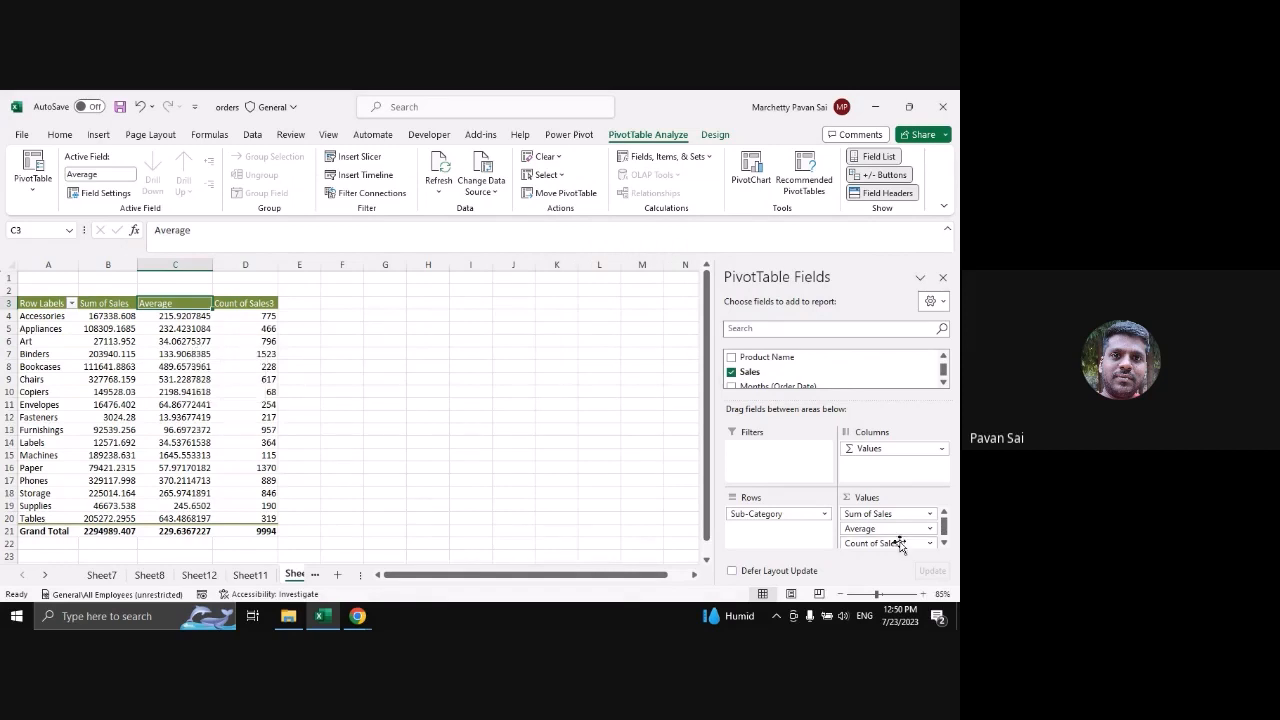
Remove the Average and Count of Sales3 value fields and add Sales to the values two more times
{"action": "left_click_drag", "start_coordinate": [890, 529], "coordinate": [576, 514]}
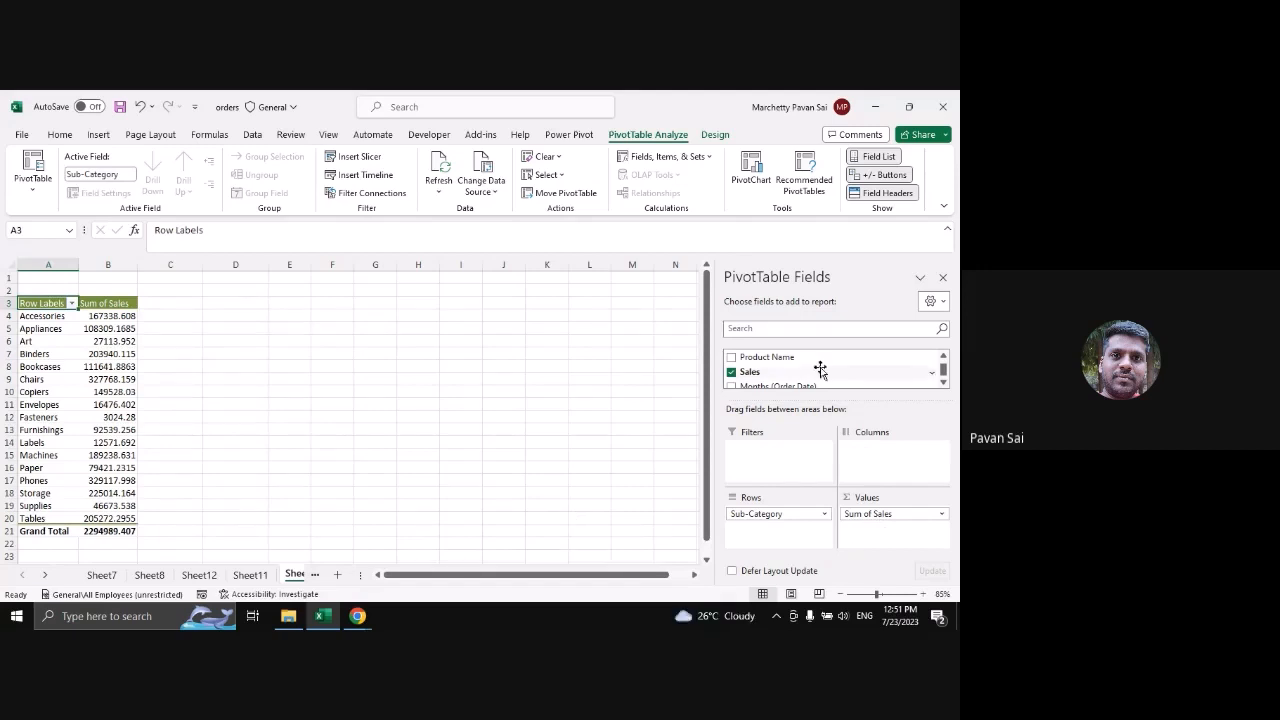
{"action": "left_click_drag", "start_coordinate": [797, 374], "coordinate": [866, 508]}
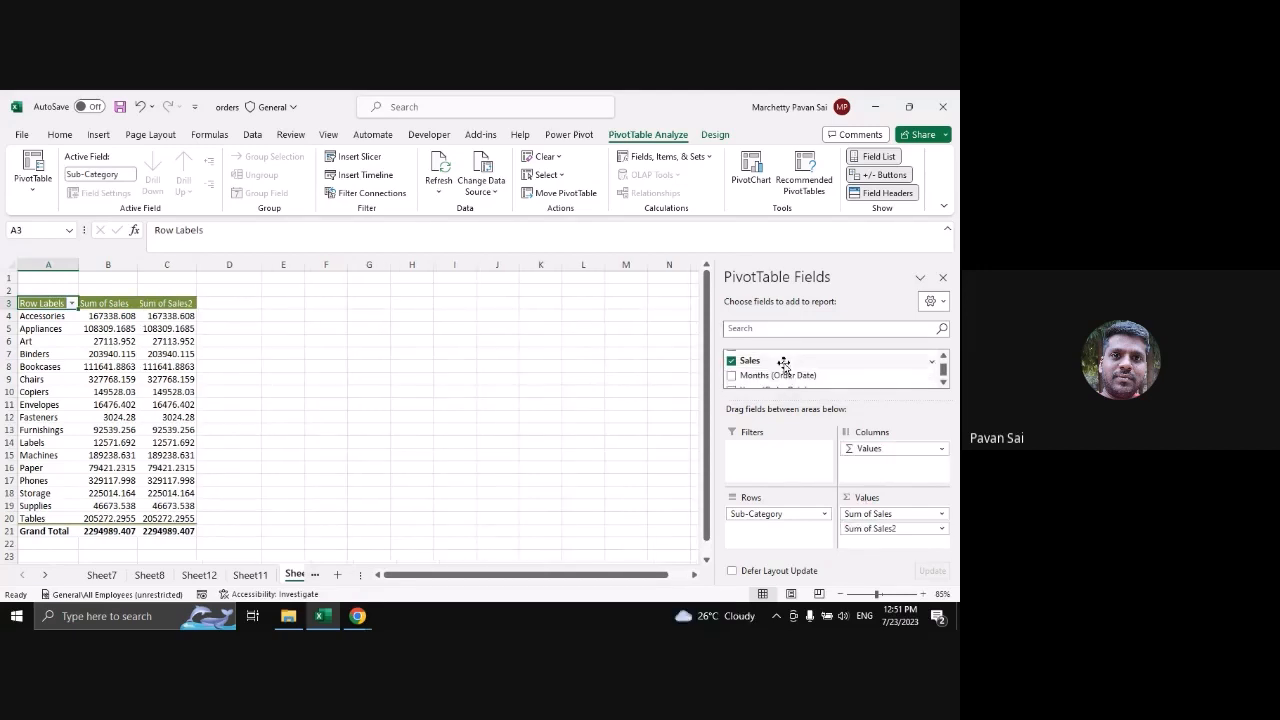
{"action": "left_click_drag", "start_coordinate": [784, 363], "coordinate": [898, 541]}
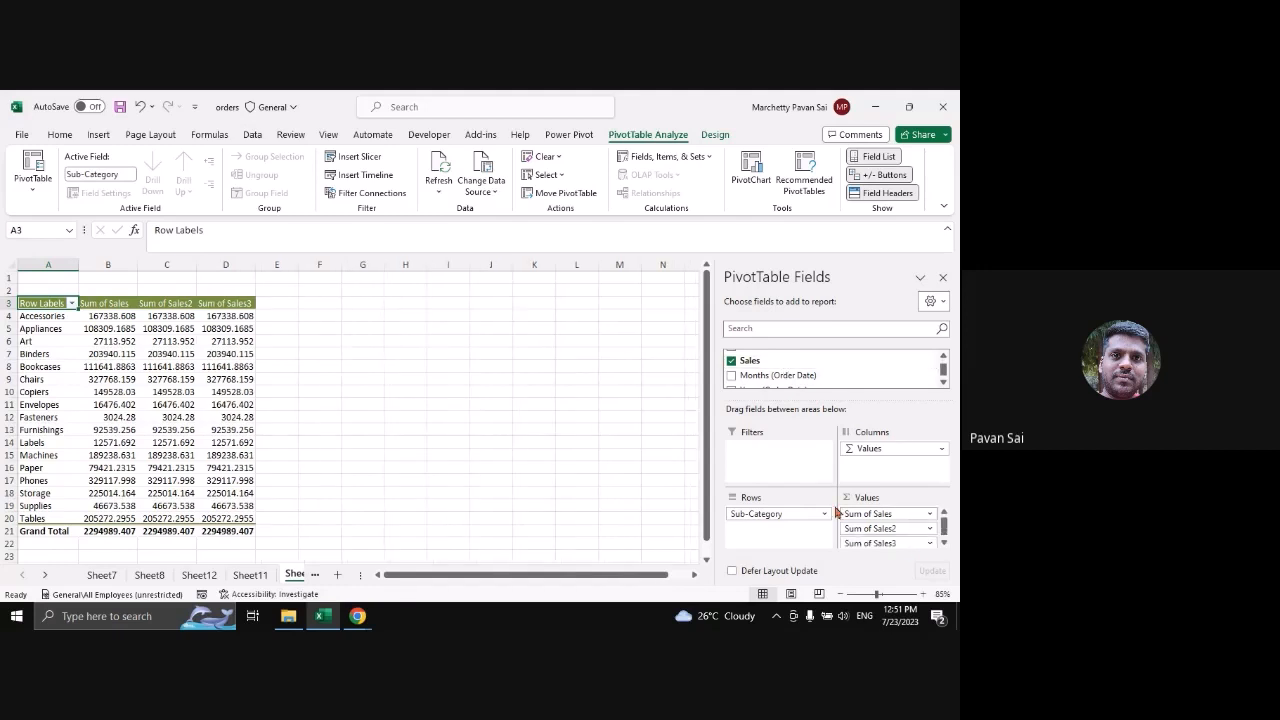
Show Sum of Sales2 as Difference From, with Sub-Category as base field and (previous) as base item
{"action": "left_click", "coordinate": [165, 316]}
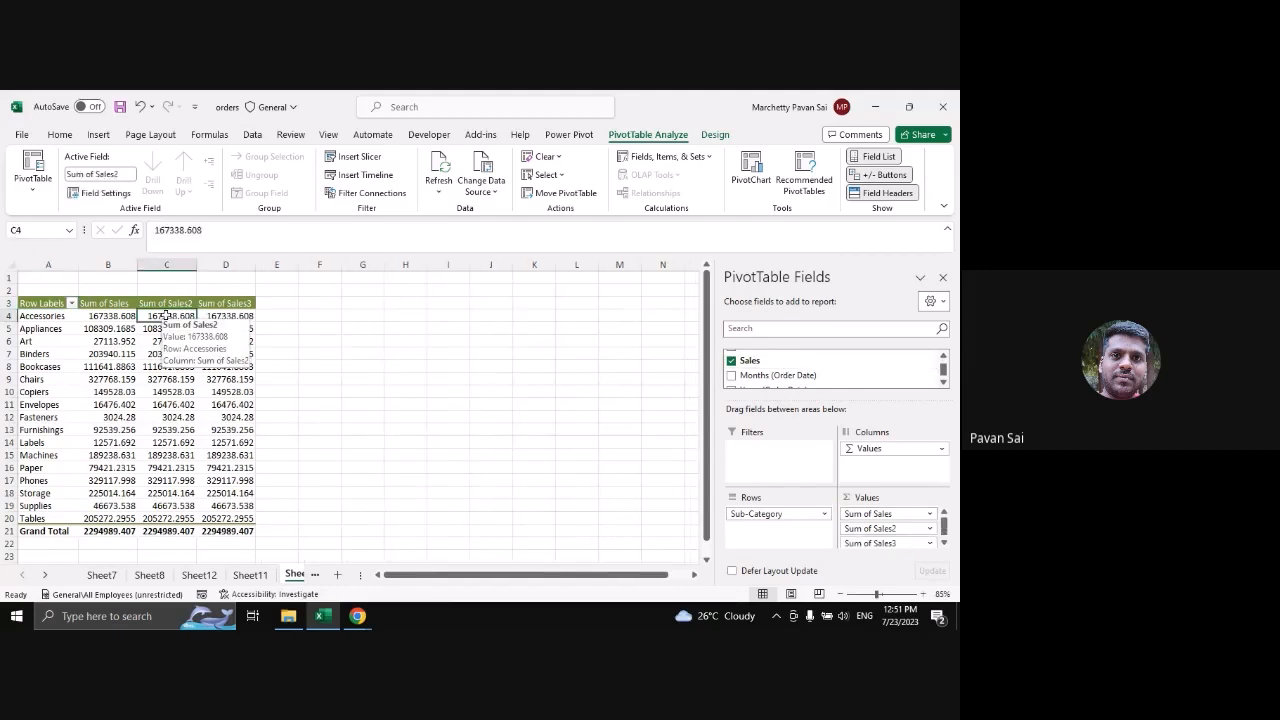
{"action": "right_click", "coordinate": [166, 317]}
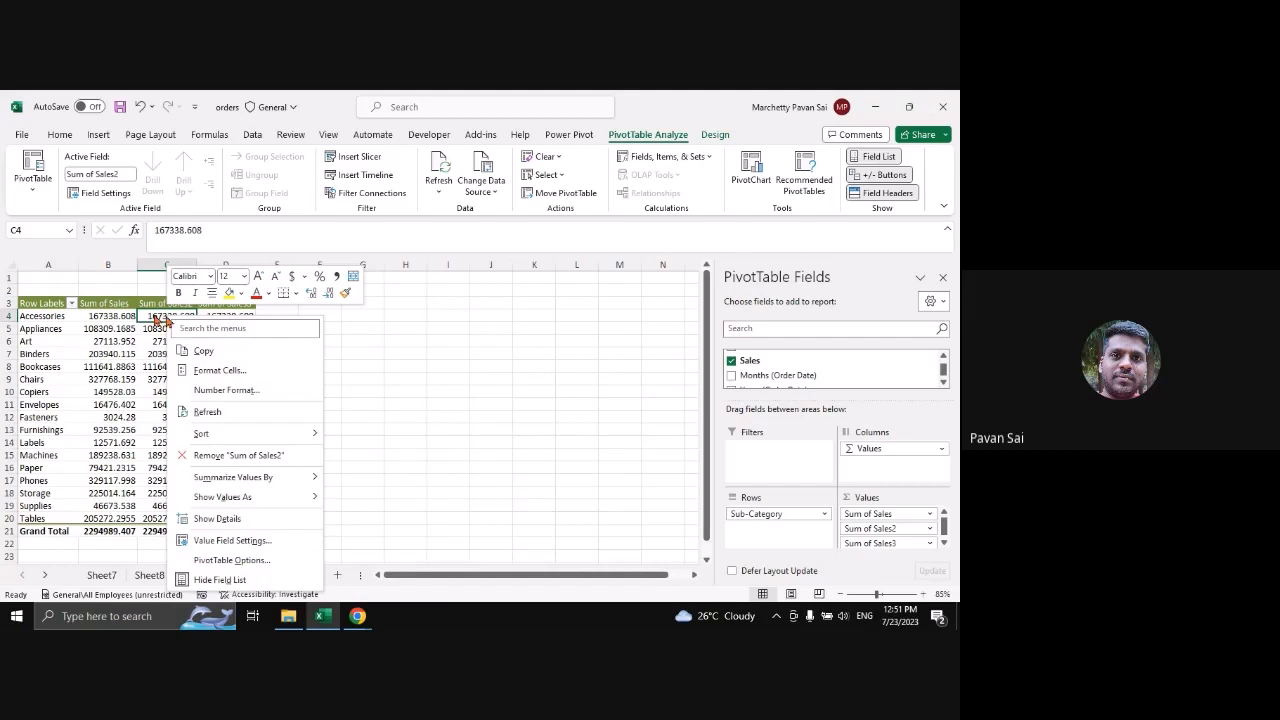
{"action": "key", "text": "Escape"}
{"action": "left_click", "coordinate": [153, 299]}
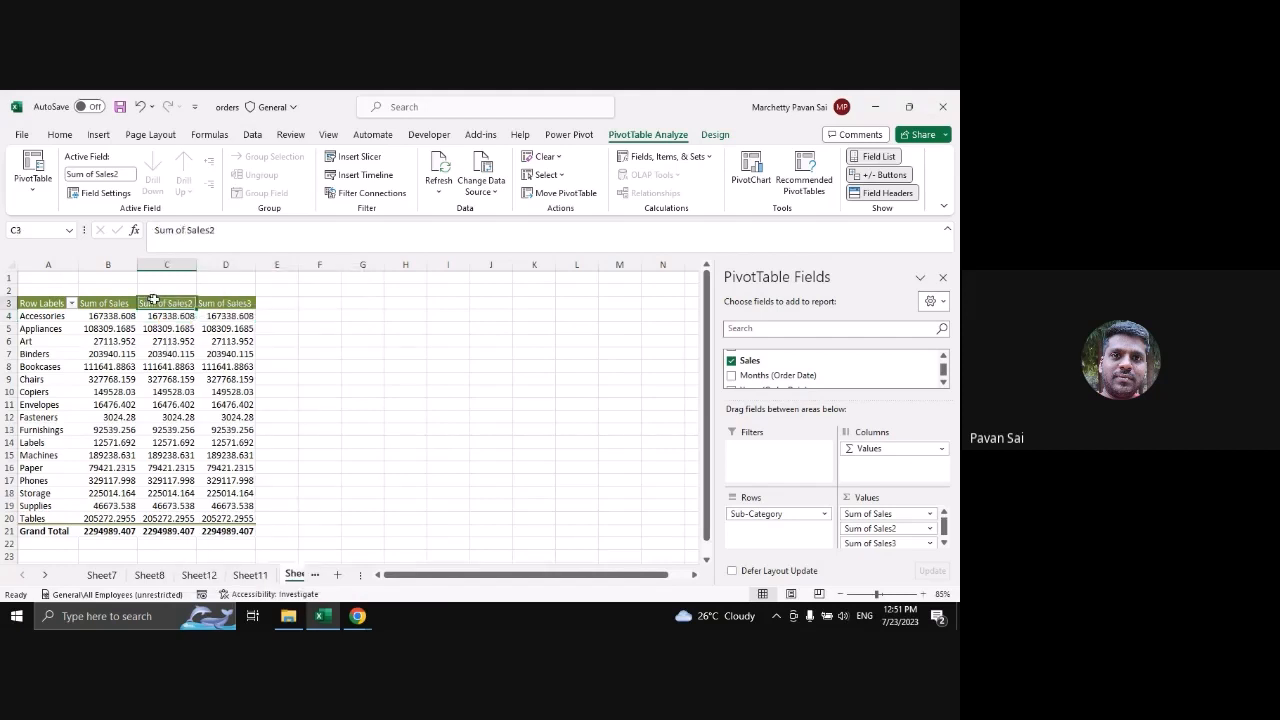
{"action": "double_click", "coordinate": [153, 299]}
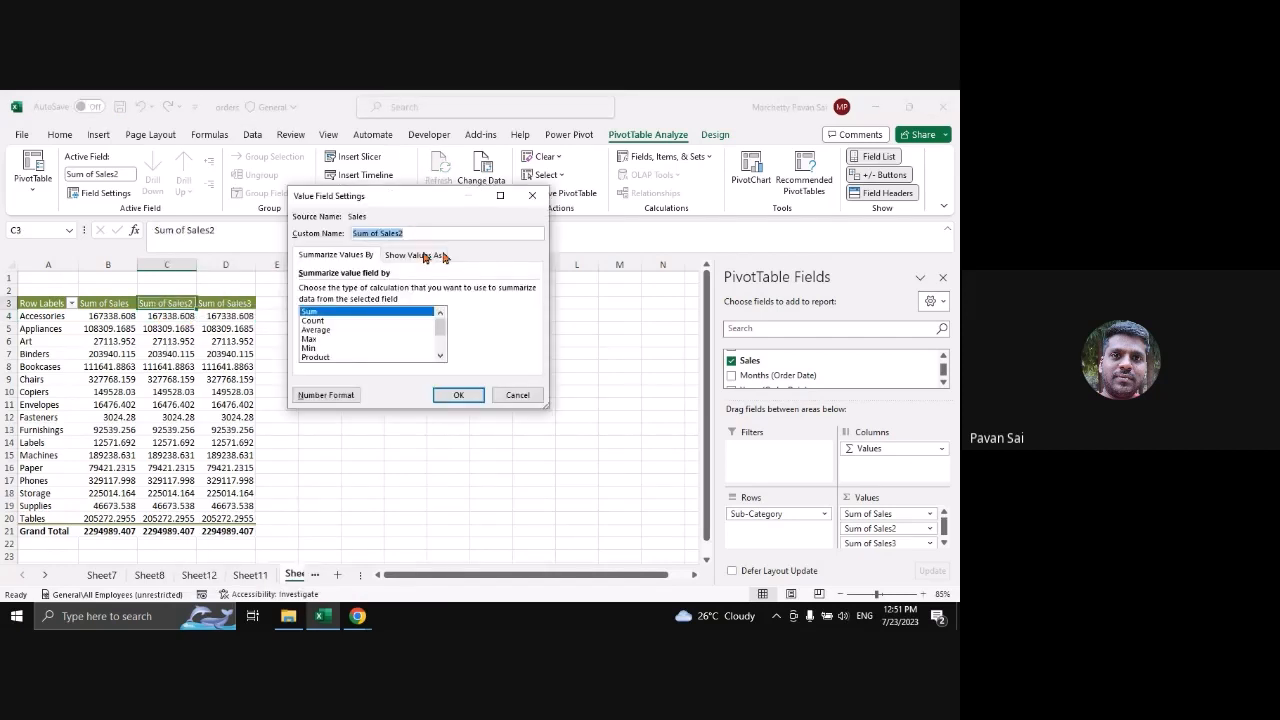
{"action": "left_click", "coordinate": [423, 256]}
{"action": "left_click", "coordinate": [410, 290]}
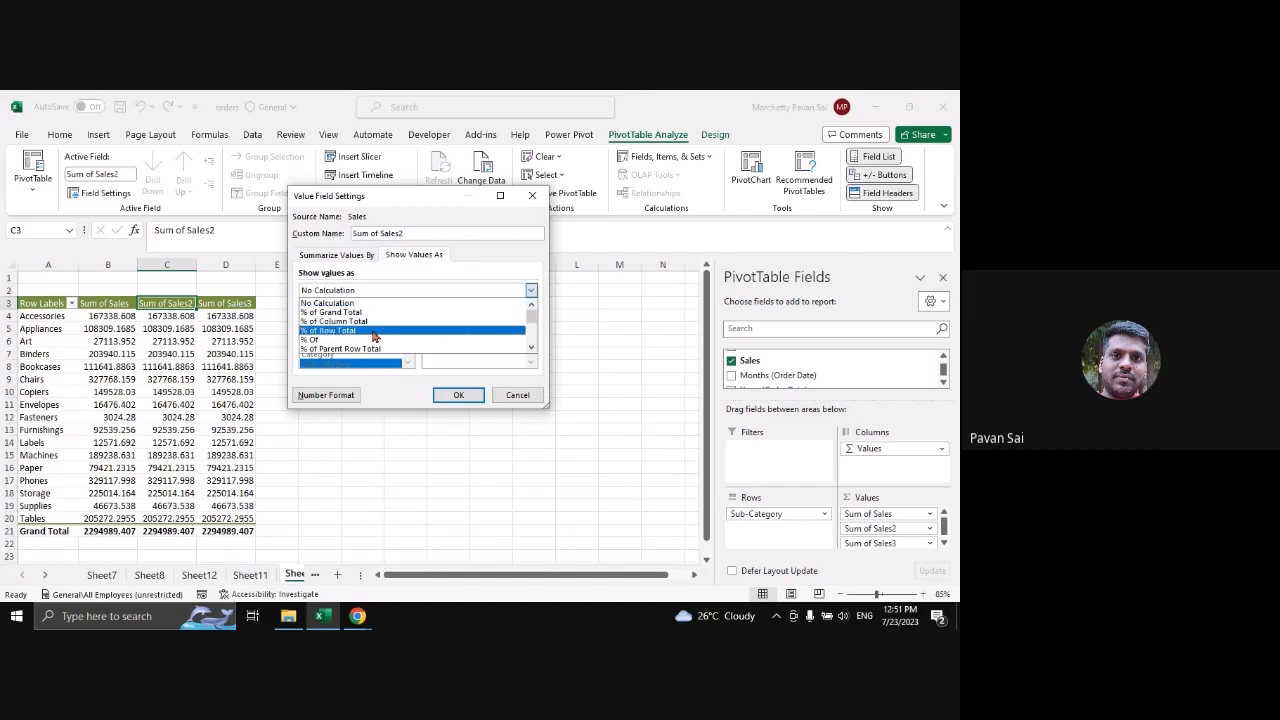
{"action": "scroll", "coordinate": [376, 330], "scroll_direction": "down", "scroll_amount": 1}
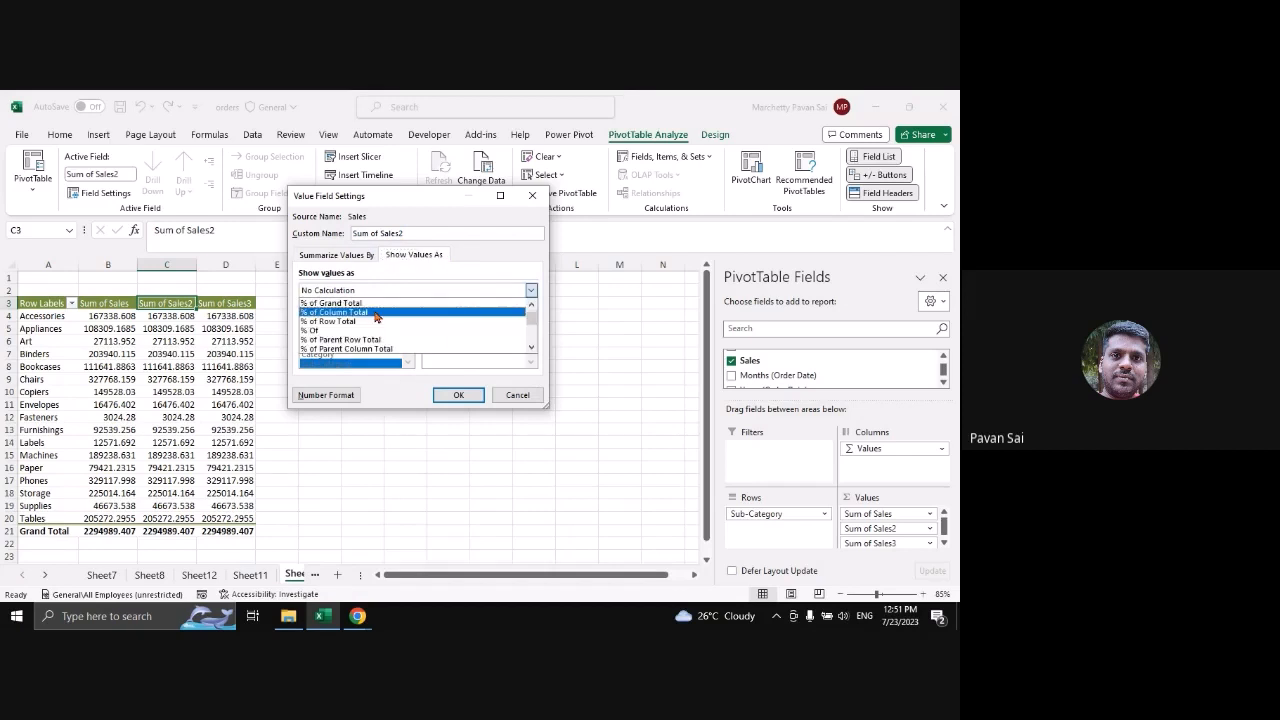
{"action": "scroll", "coordinate": [376, 320], "scroll_direction": "down", "scroll_amount": 2}
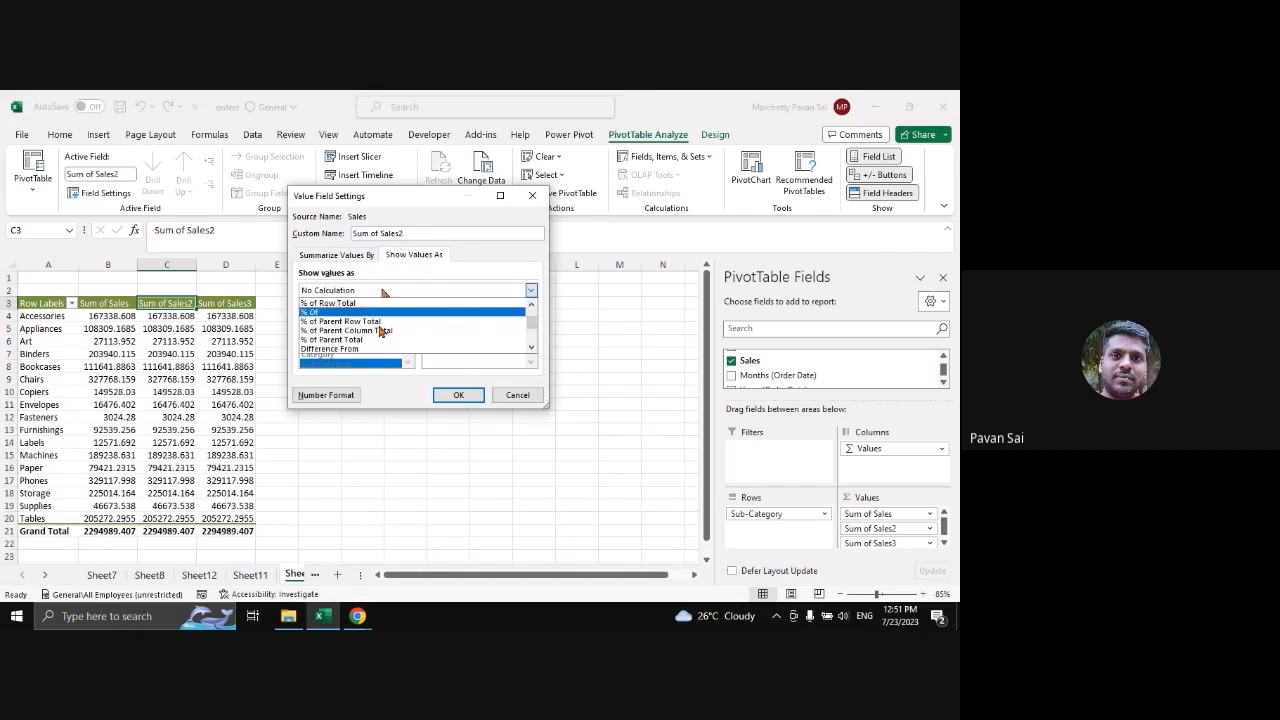
{"action": "scroll", "coordinate": [380, 335], "scroll_direction": "down", "scroll_amount": 2}
{"action": "left_click", "coordinate": [376, 330]}
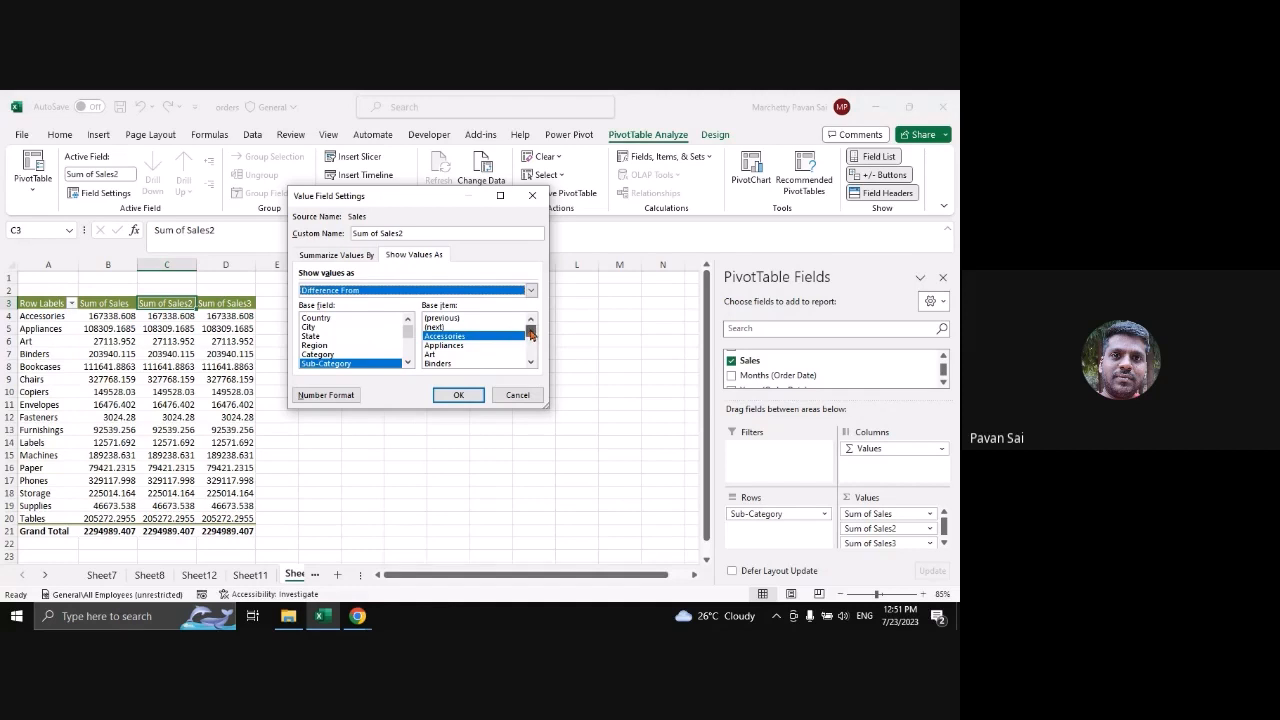
{"action": "left_click", "coordinate": [456, 318]}
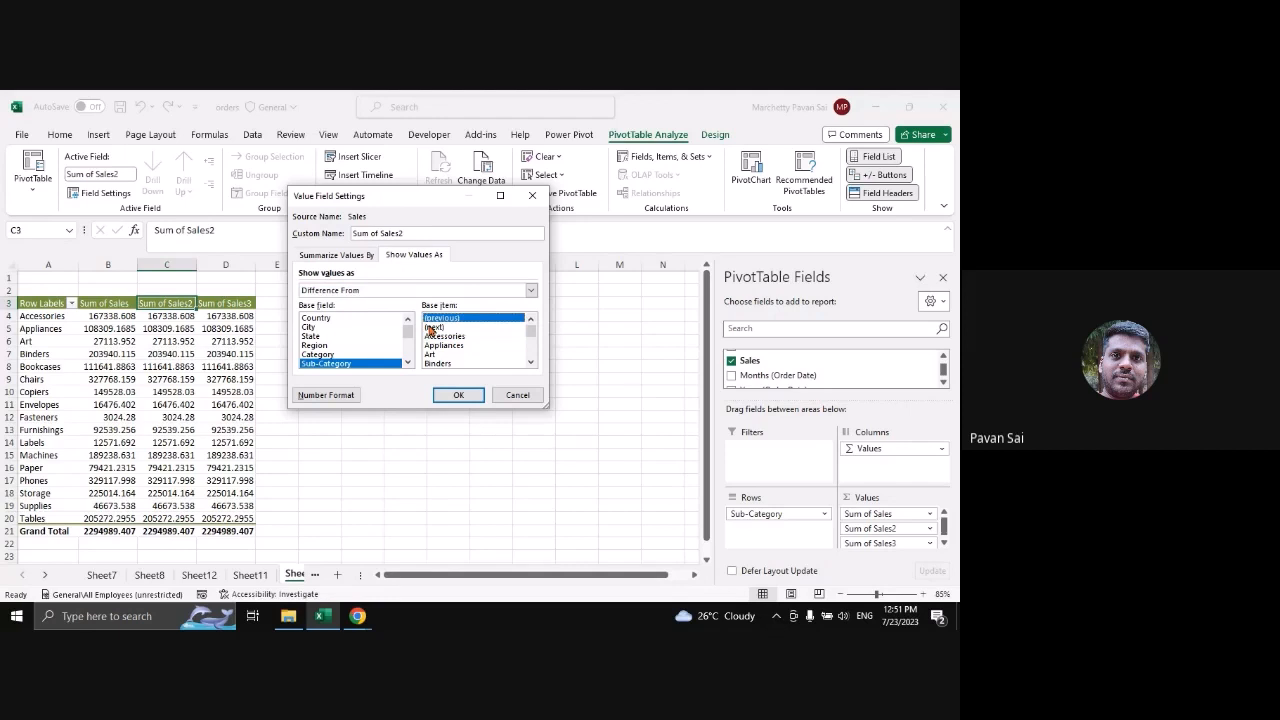
{"action": "left_click", "coordinate": [455, 396]}
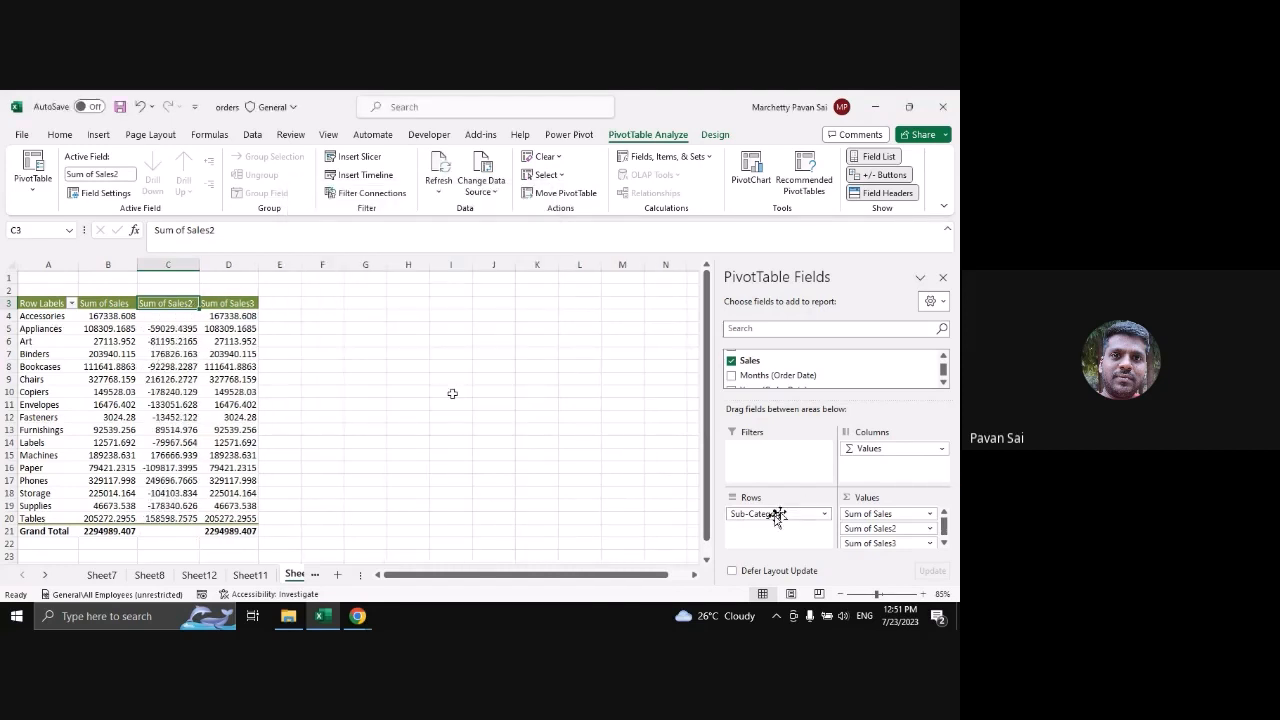
Put Order Date with its Years and Months groupings in the PivotTable's rows
{"action": "scroll", "coordinate": [774, 377], "scroll_direction": "up", "scroll_amount": 2}
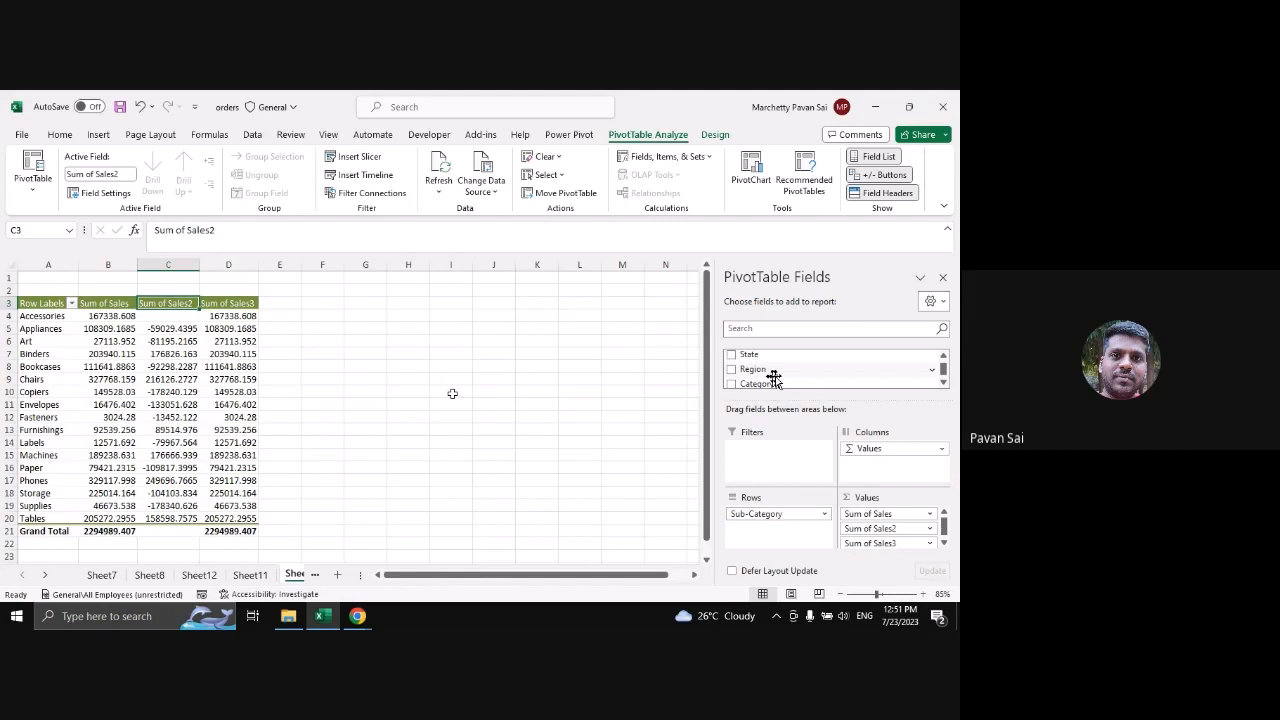
{"action": "scroll", "coordinate": [774, 377], "scroll_direction": "down", "scroll_amount": 2}
{"action": "left_click_drag", "start_coordinate": [770, 365], "coordinate": [765, 528]}
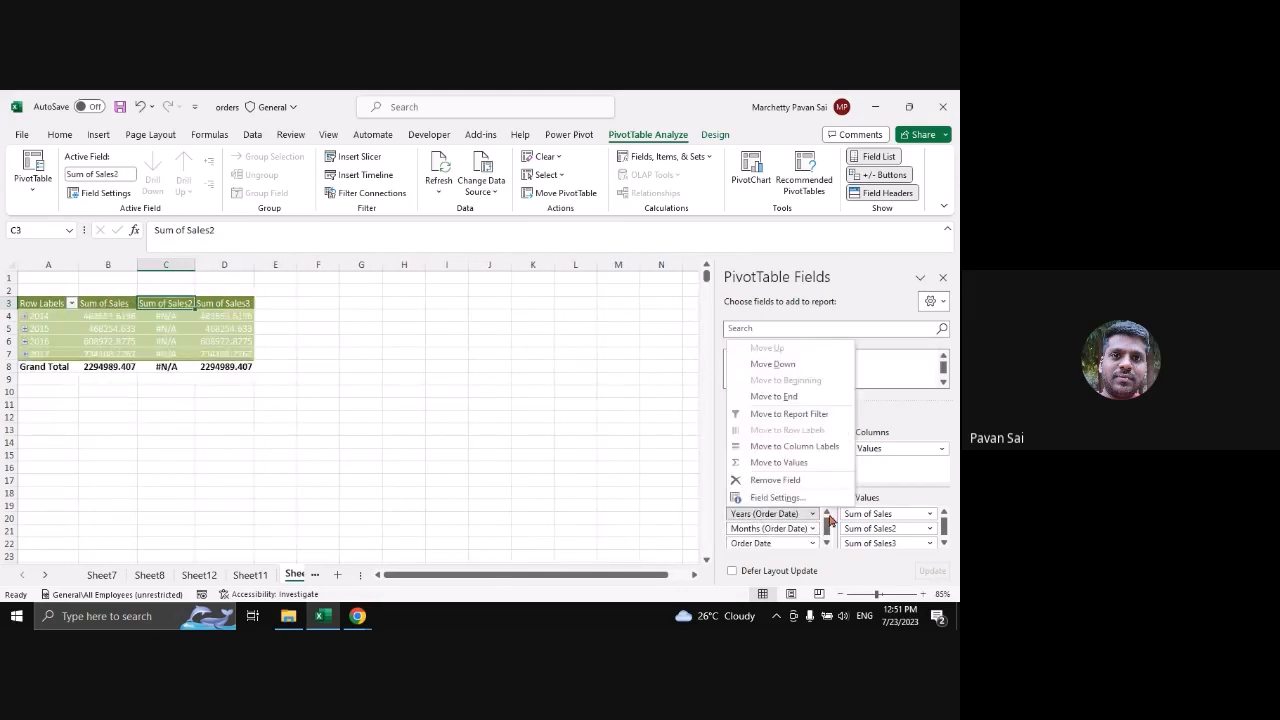
Remove Years (Order Date) and Order Date from the PivotTable's rows, keeping only Months (Order Date)
{"action": "left_click", "coordinate": [803, 490]}
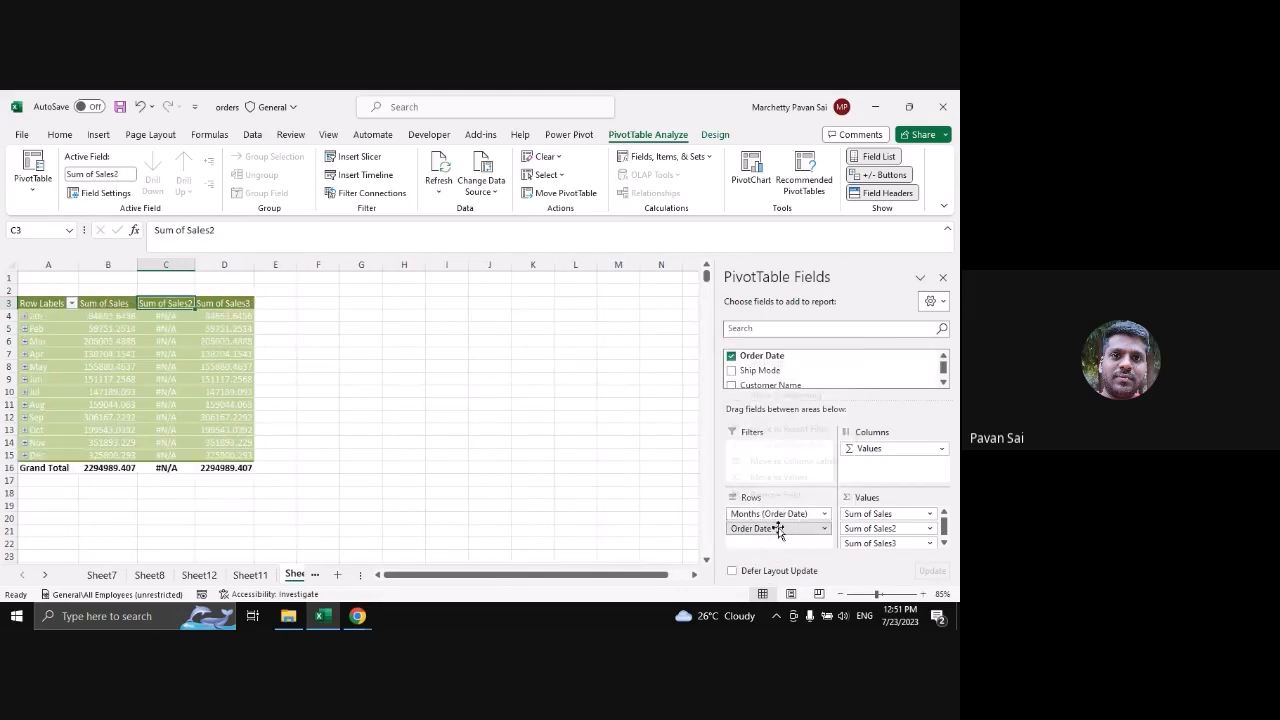
{"action": "left_click", "coordinate": [771, 528]}
{"action": "left_click", "coordinate": [794, 496]}
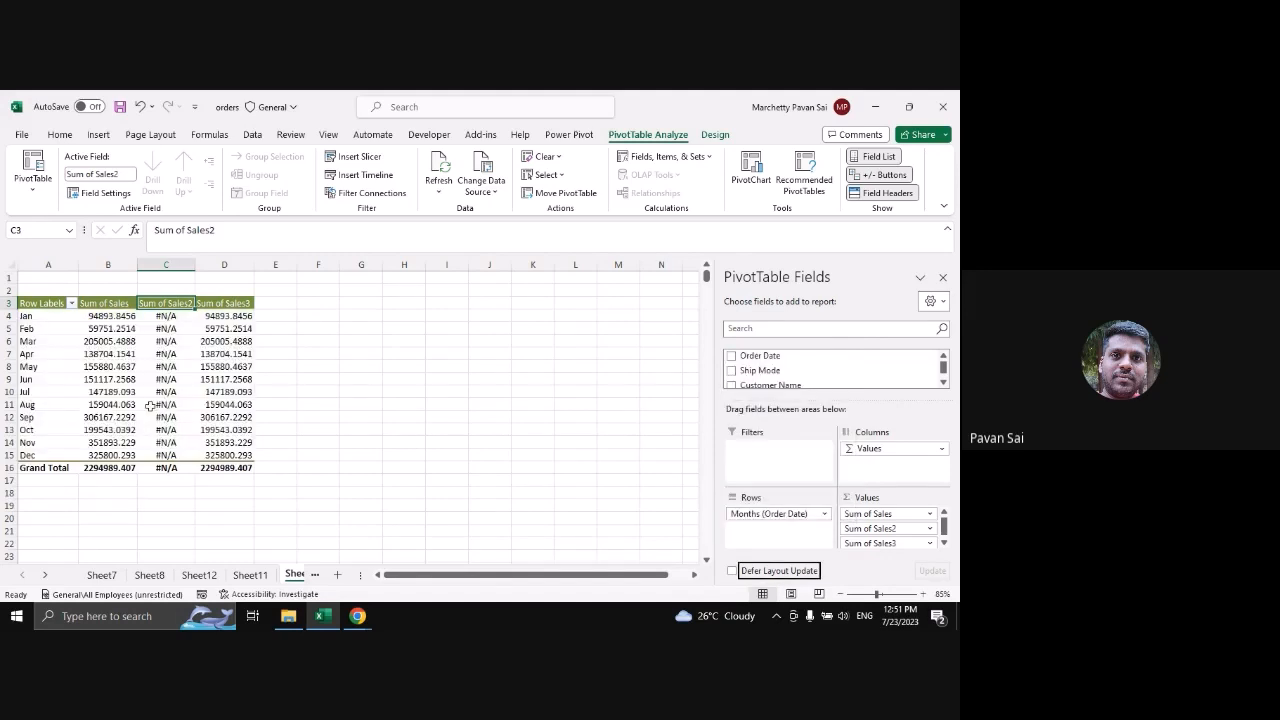
Set the Difference From calculation of Sum of Sales2 to base field Months (Order Date) and base item (previous)
{"action": "left_click", "coordinate": [182, 316]}
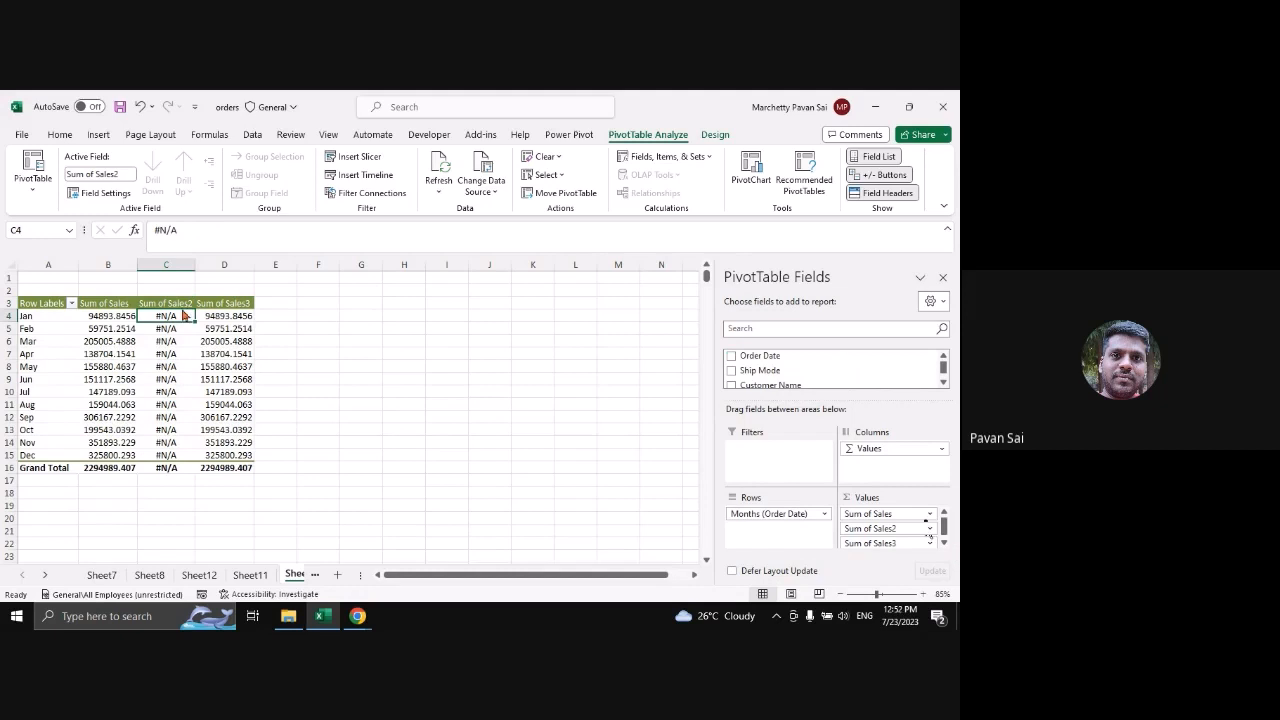
{"action": "double_click", "coordinate": [178, 303]}
{"action": "left_click", "coordinate": [413, 255]}
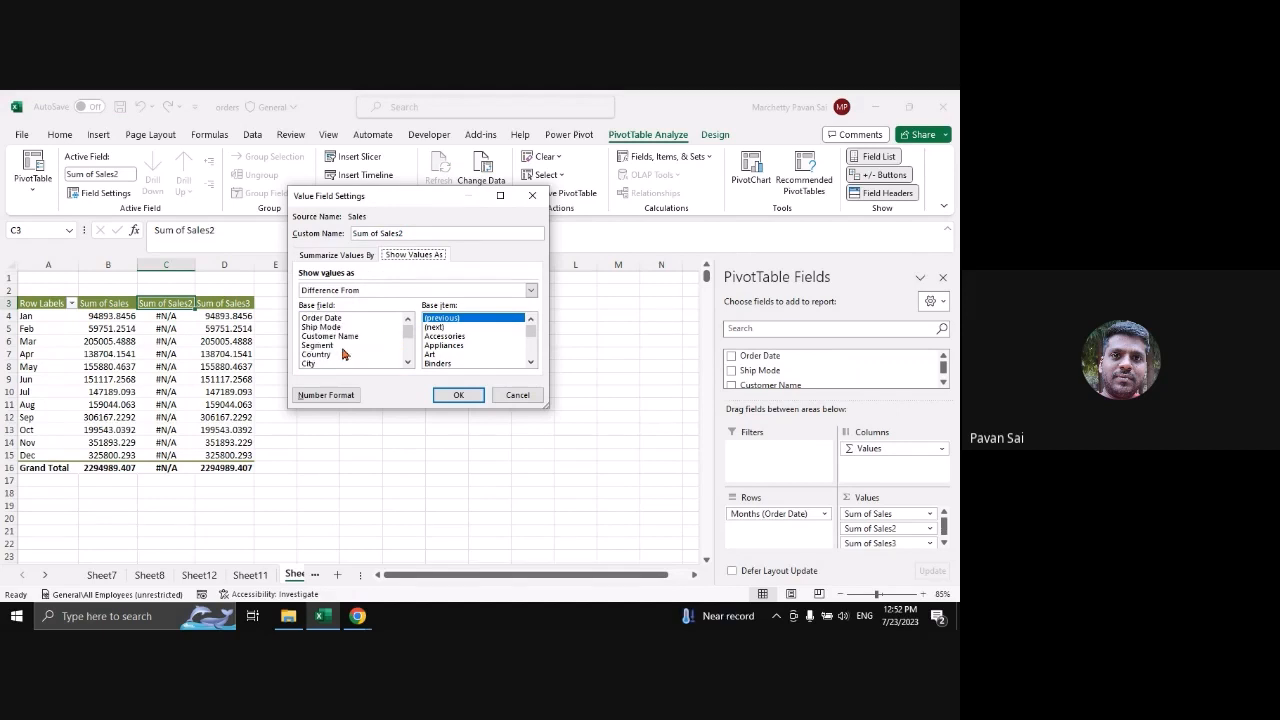
{"action": "scroll", "coordinate": [347, 357], "scroll_direction": "down", "scroll_amount": 1}
{"action": "scroll", "coordinate": [346, 357], "scroll_direction": "down", "scroll_amount": 1}
{"action": "left_click", "coordinate": [346, 355]}
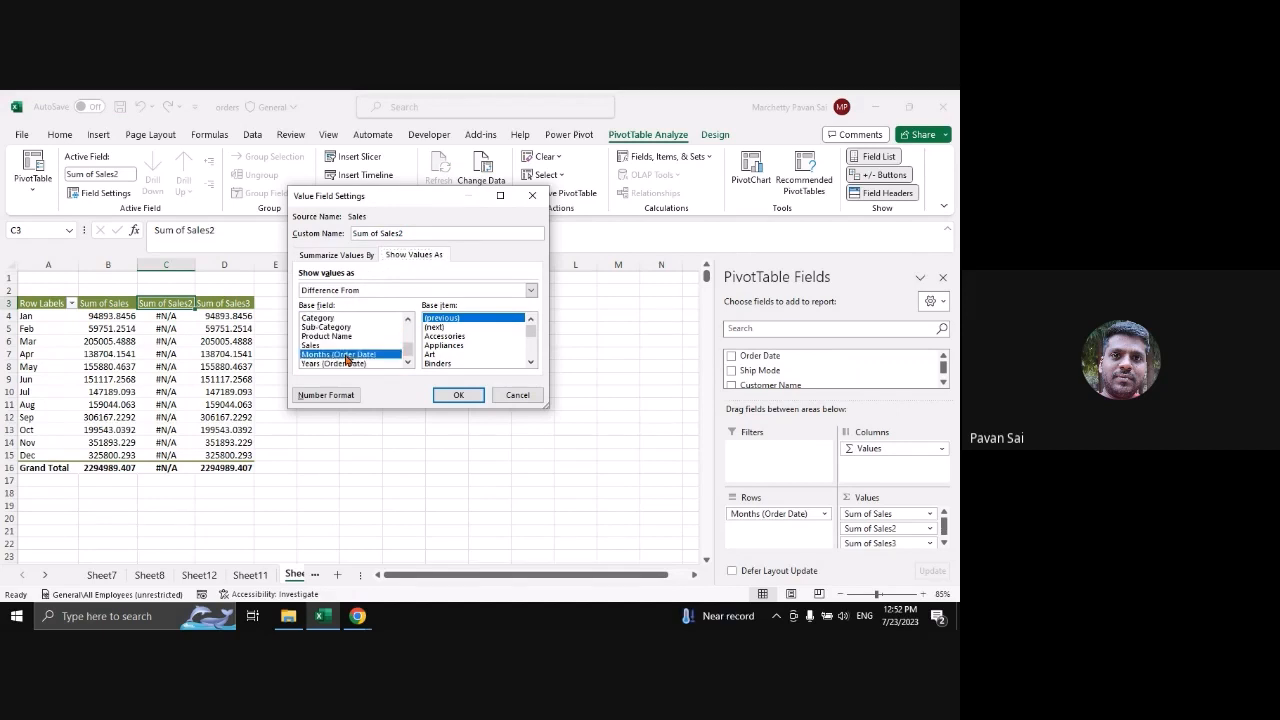
{"action": "left_click", "coordinate": [459, 319]}
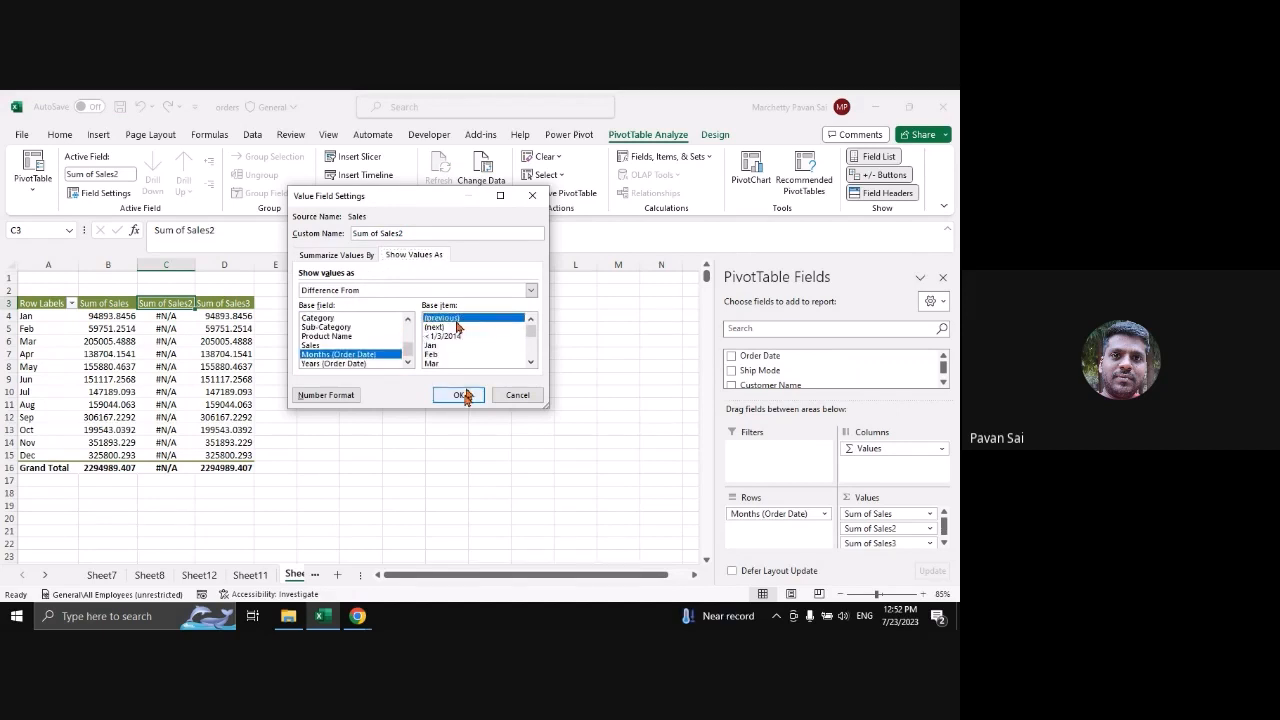
{"action": "left_click", "coordinate": [462, 395]}
{"action": "left_click", "coordinate": [170, 327]}
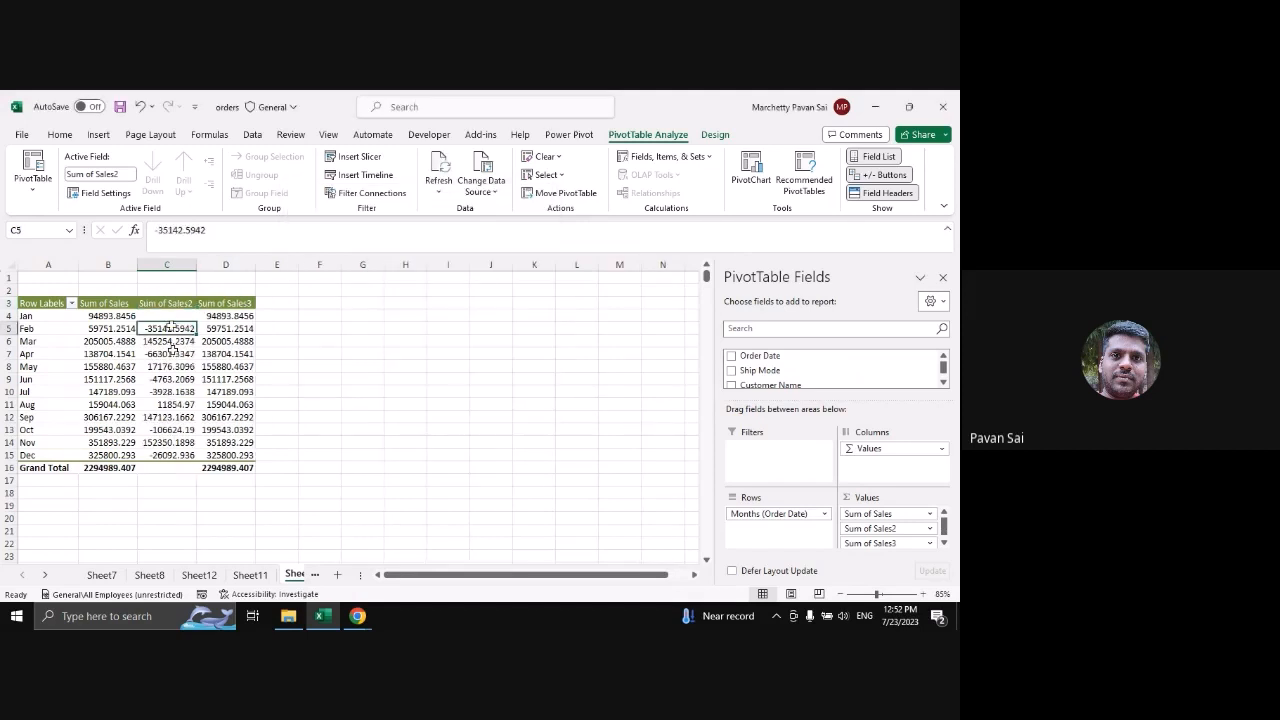
{"action": "scroll", "coordinate": [172, 348], "scroll_direction": "up", "scroll_amount": 1}
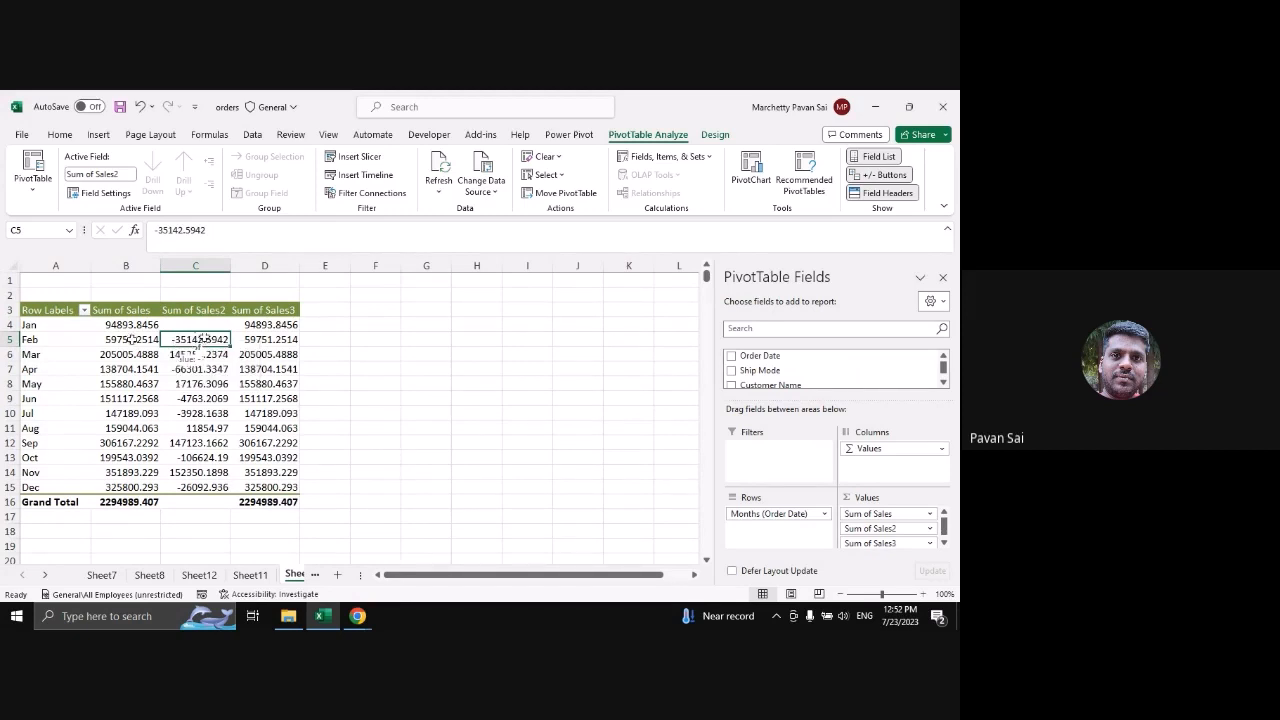
Format Sum of Sales2 as Number with 0 decimal places, no thousands separator and negatives in red parentheses
{"action": "left_click_drag", "start_coordinate": [188, 340], "coordinate": [188, 485]}
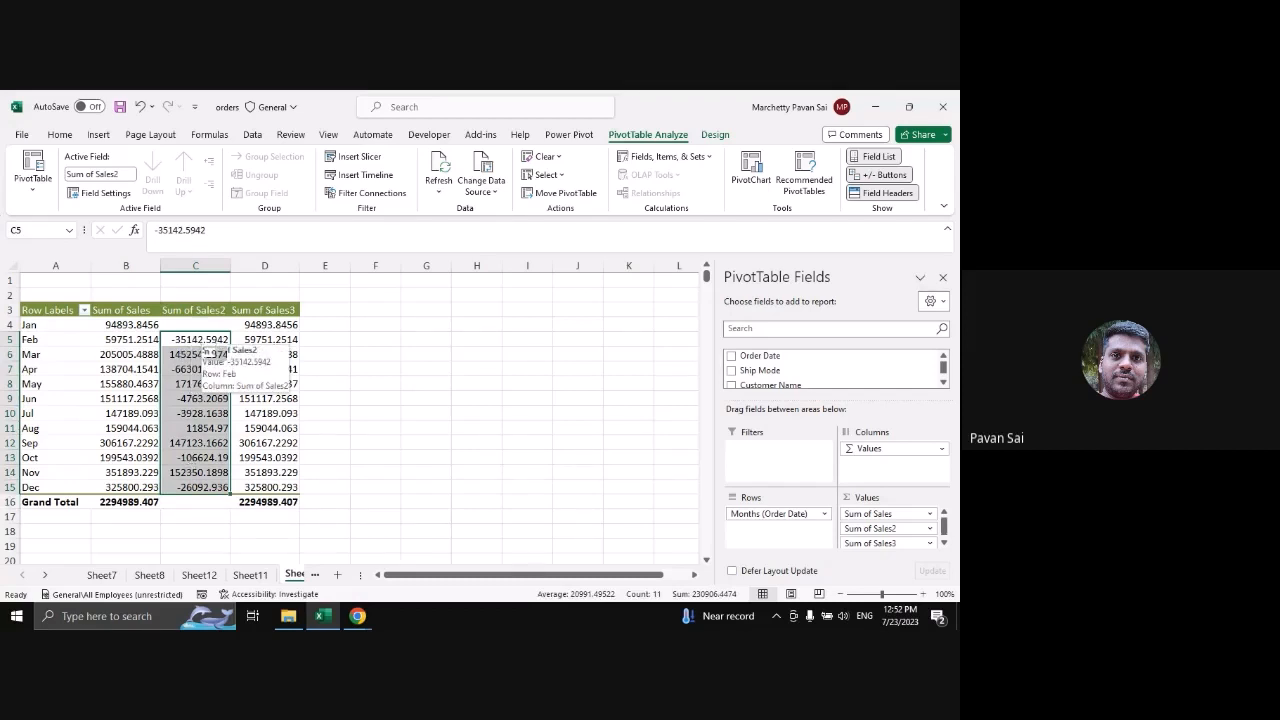
{"action": "double_click", "coordinate": [202, 311]}
{"action": "left_click", "coordinate": [336, 396]}
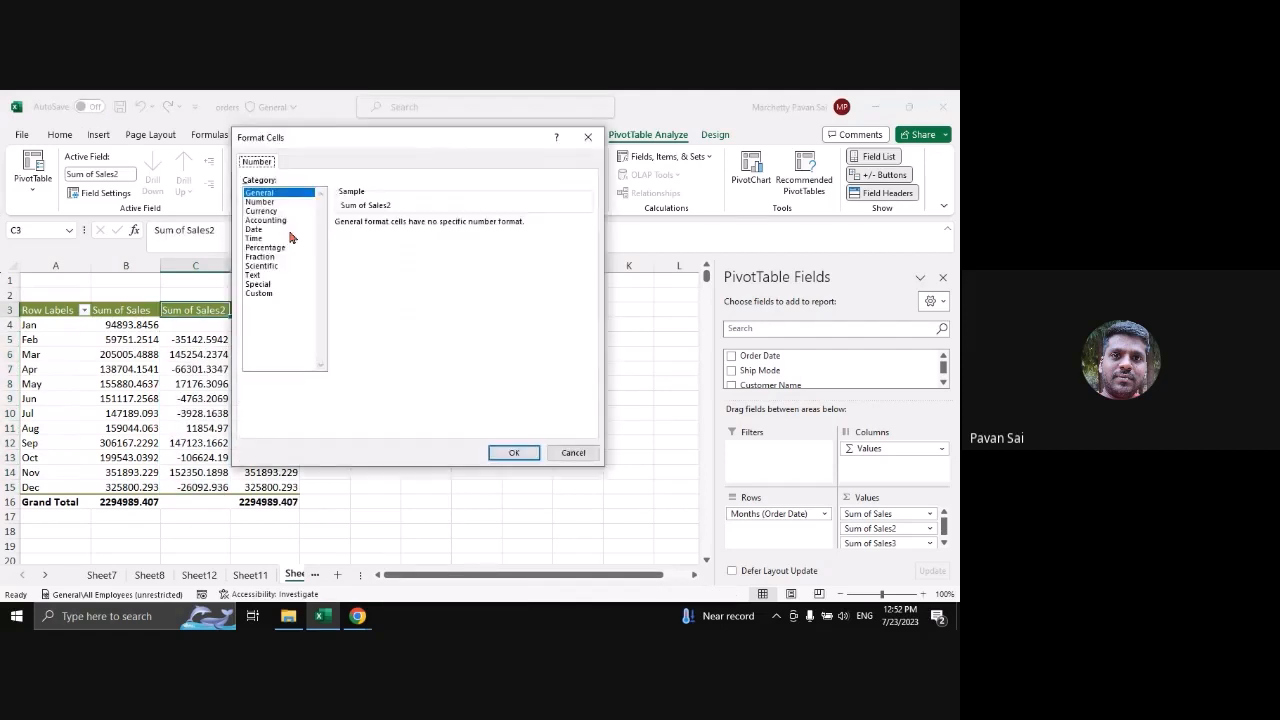
{"action": "left_click", "coordinate": [262, 202]}
{"action": "left_click", "coordinate": [350, 297]}
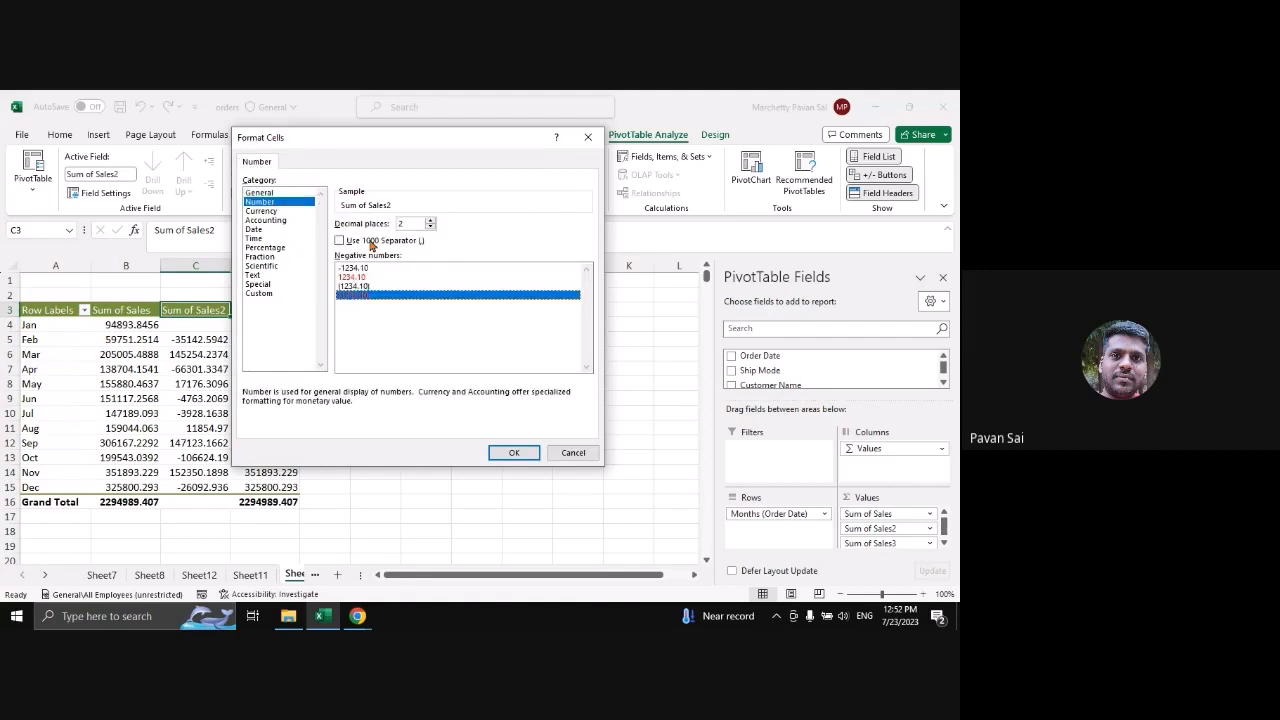
{"action": "left_click", "coordinate": [430, 227]}
{"action": "left_click", "coordinate": [430, 227]}
{"action": "left_click", "coordinate": [364, 243]}
{"action": "left_click", "coordinate": [356, 243]}
{"action": "left_click", "coordinate": [510, 452]}
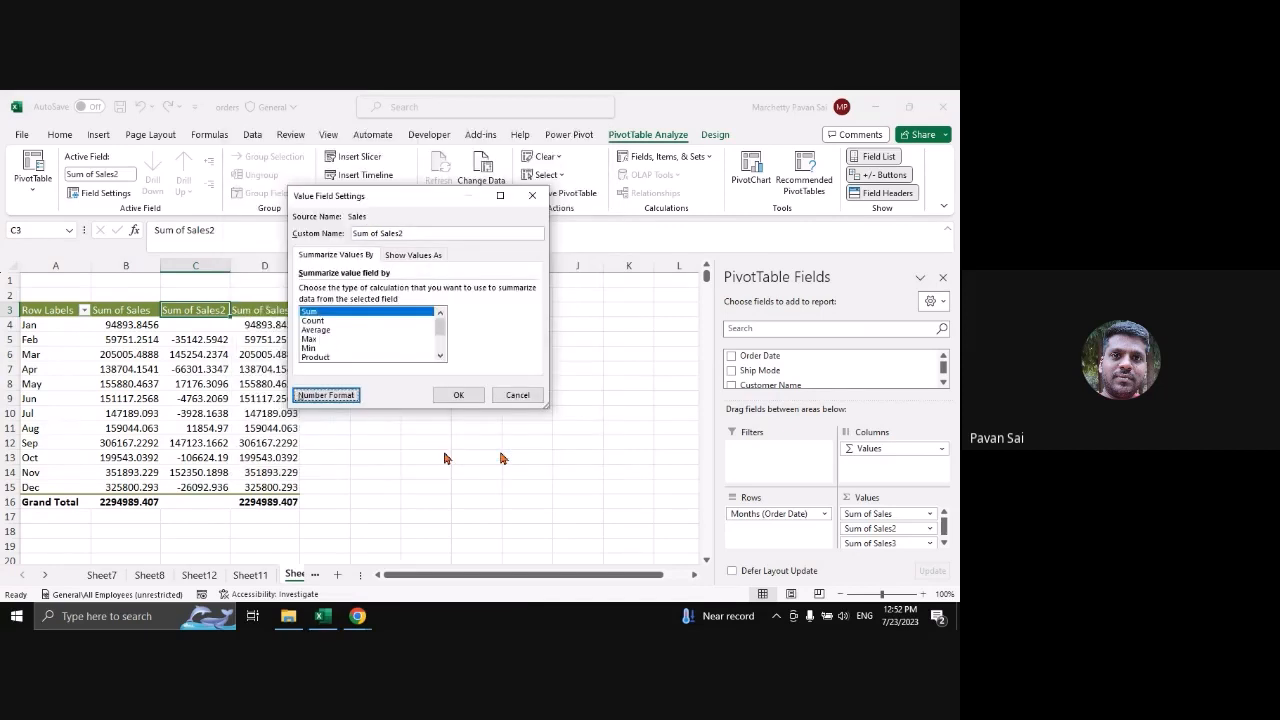
{"action": "left_click", "coordinate": [458, 394]}
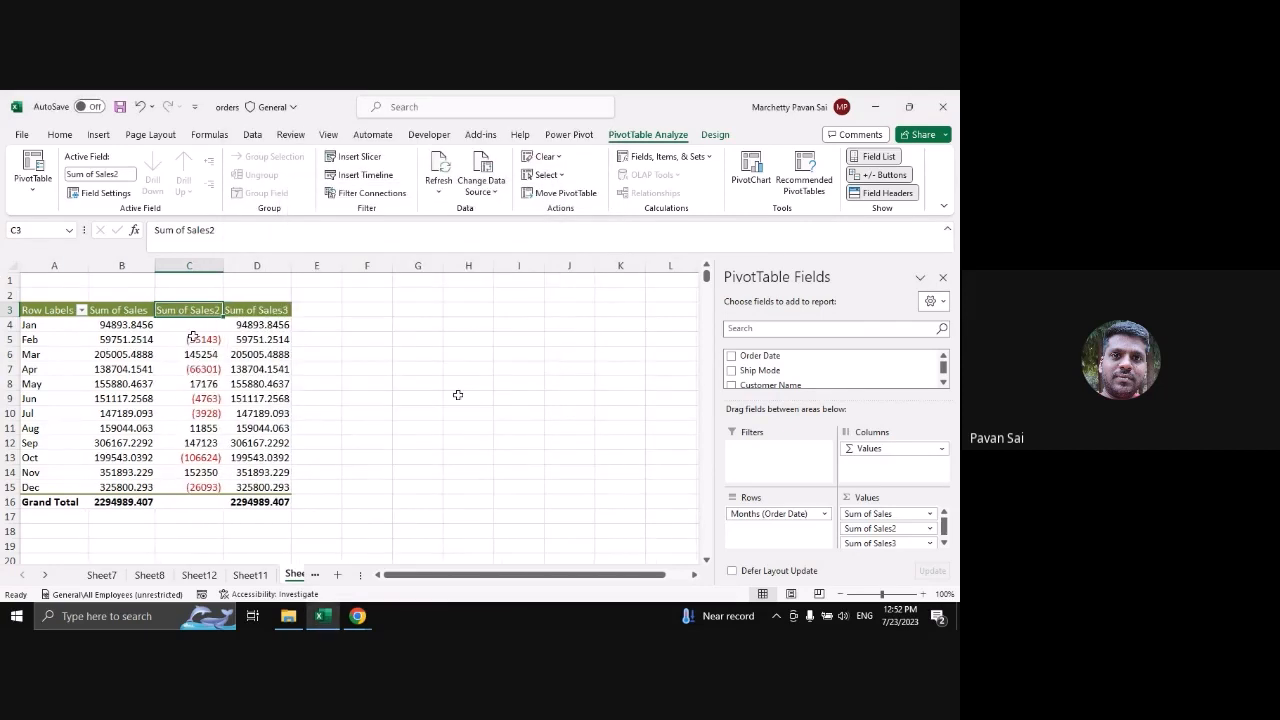
{"action": "left_click_drag", "start_coordinate": [193, 338], "coordinate": [200, 487]}
{"action": "left_click", "coordinate": [173, 350]}
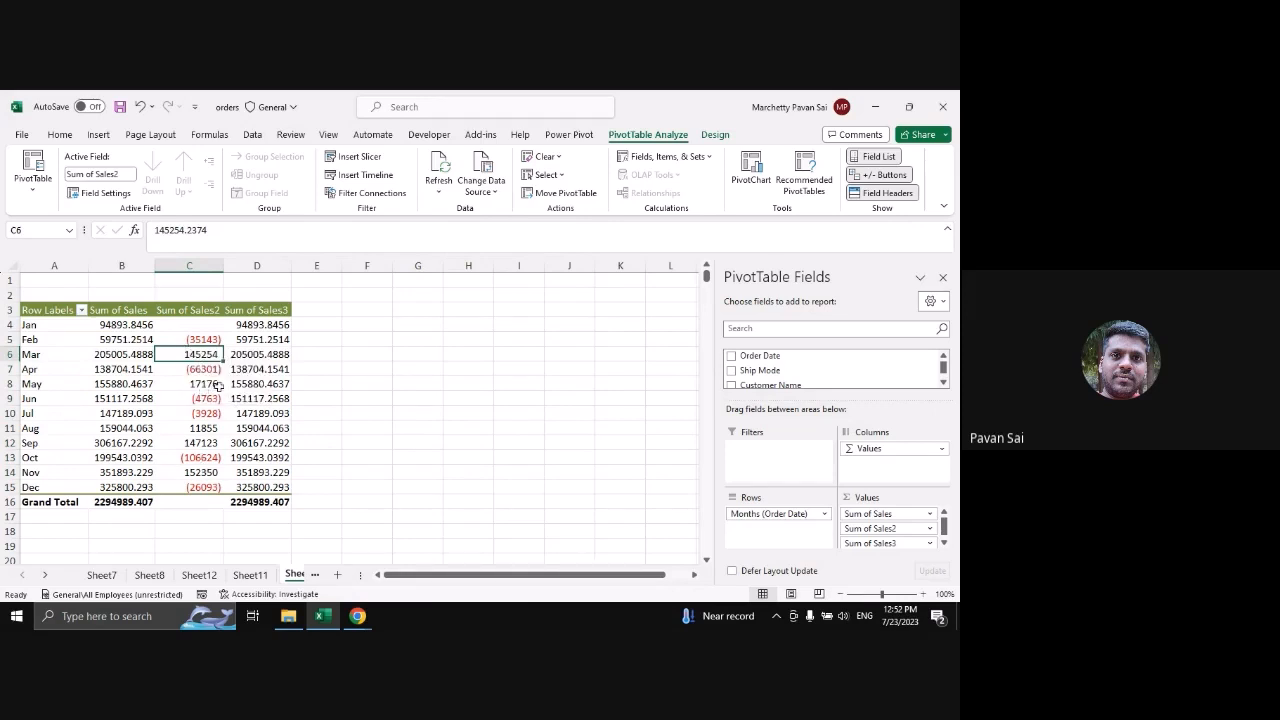
{"action": "mouse_move", "coordinate": [226, 378]}
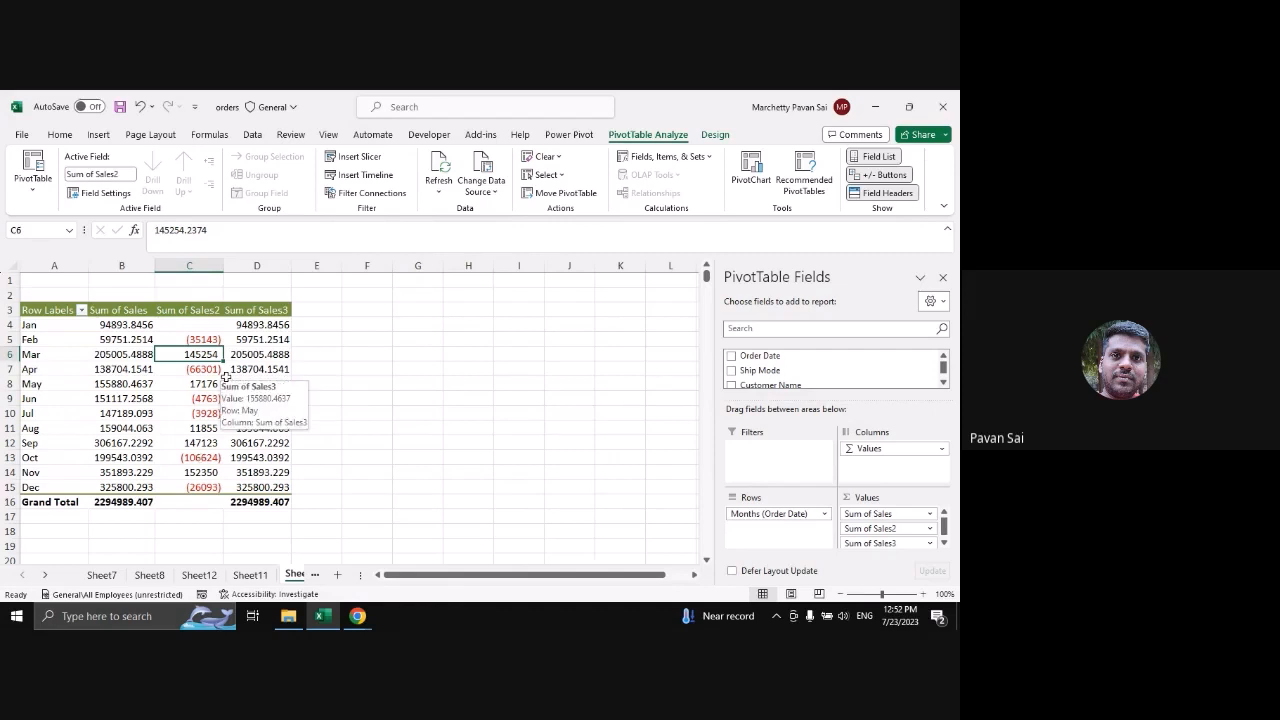
{"action": "key", "text": "Right"}
{"action": "key", "text": "Up"}
{"action": "key", "text": "Up"}
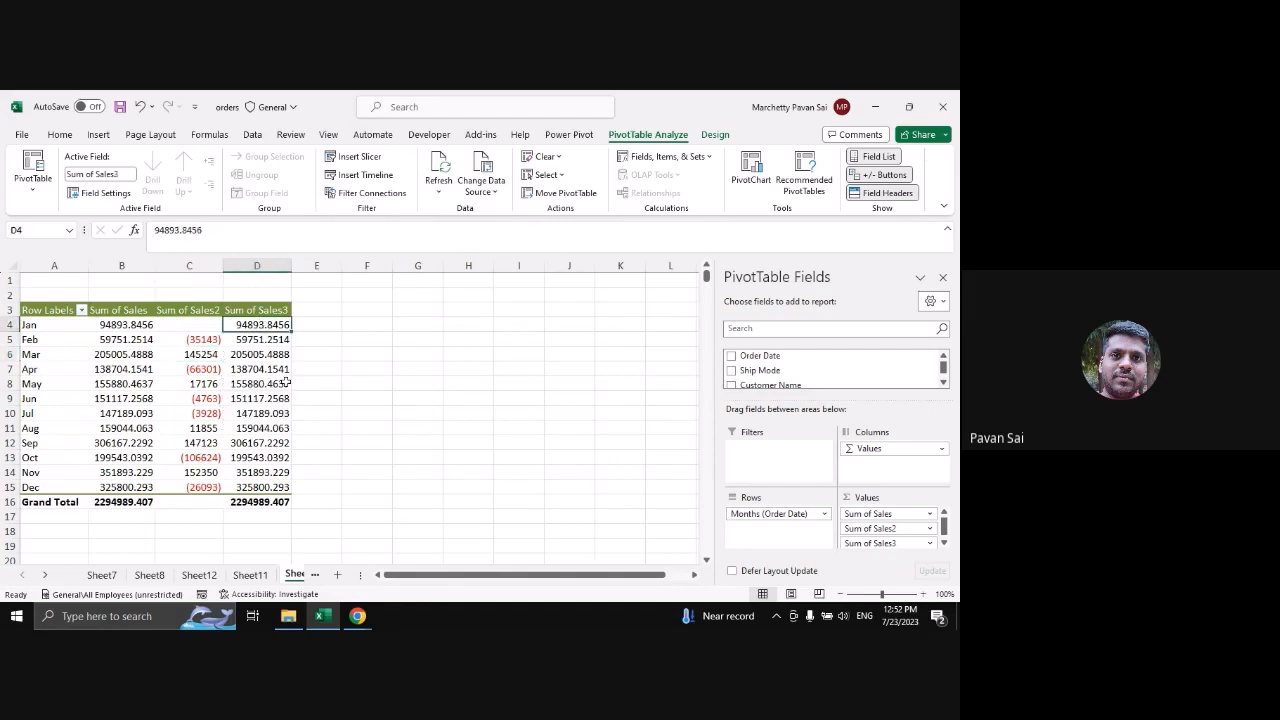
Rename the Sum of Sales2 column header in C3 to Variance
{"action": "left_click", "coordinate": [188, 310]}
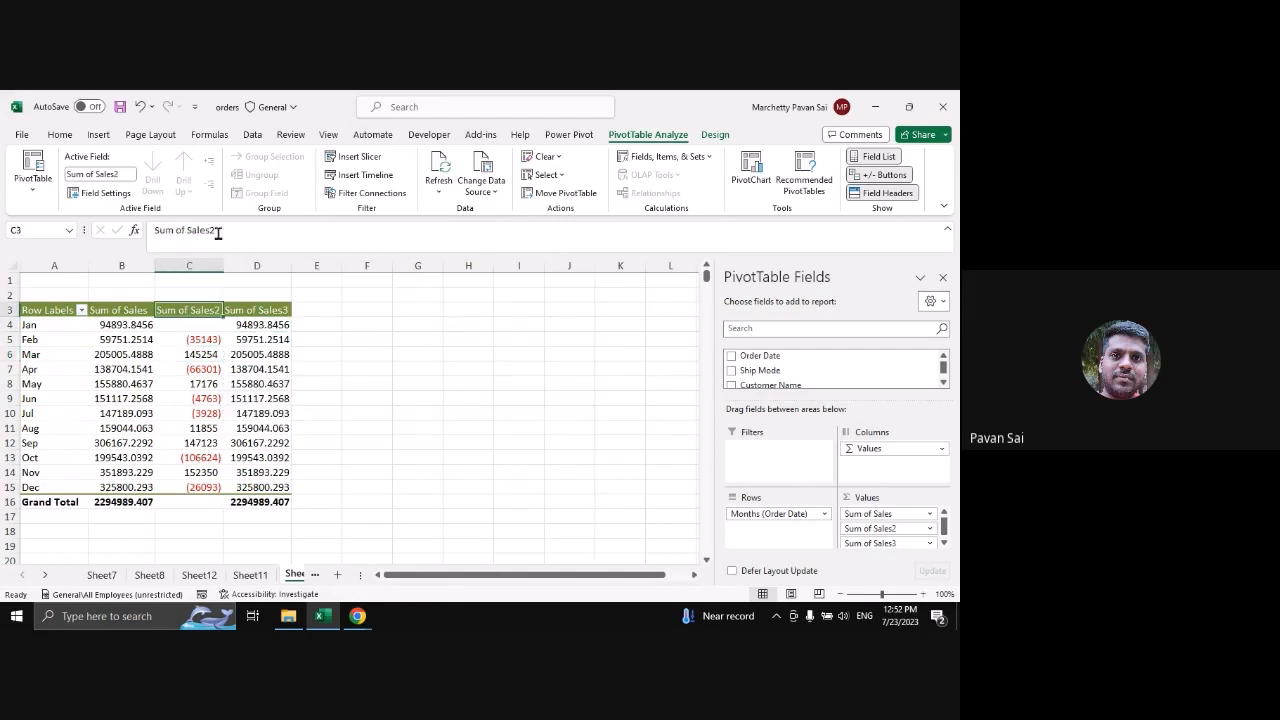
{"action": "left_click_drag", "start_coordinate": [218, 232], "coordinate": [150, 229]}
{"action": "type", "text": "Varianc"}
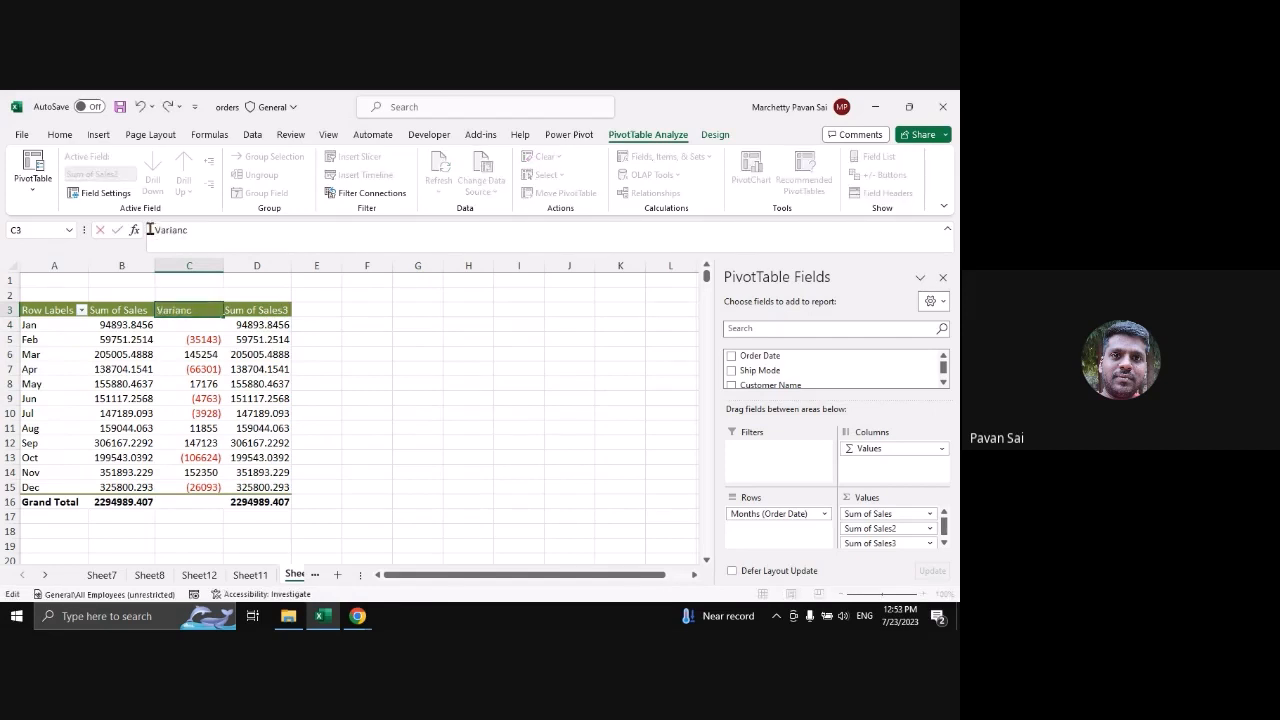
{"action": "type", "text": "e"}
{"action": "left_click", "coordinate": [257, 324]}
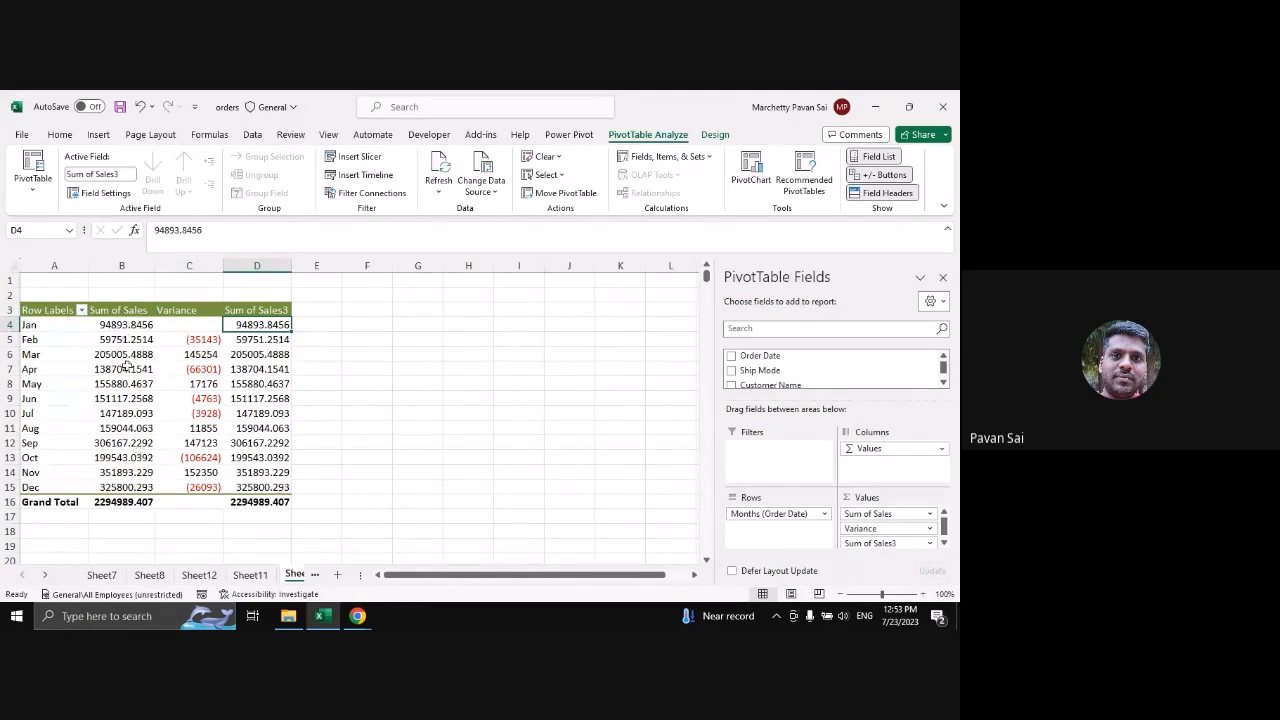
Show Sum of Sales3 as Running Total In, with Months (Order Date) as base field
{"action": "double_click", "coordinate": [265, 310]}
{"action": "left_click", "coordinate": [413, 254]}
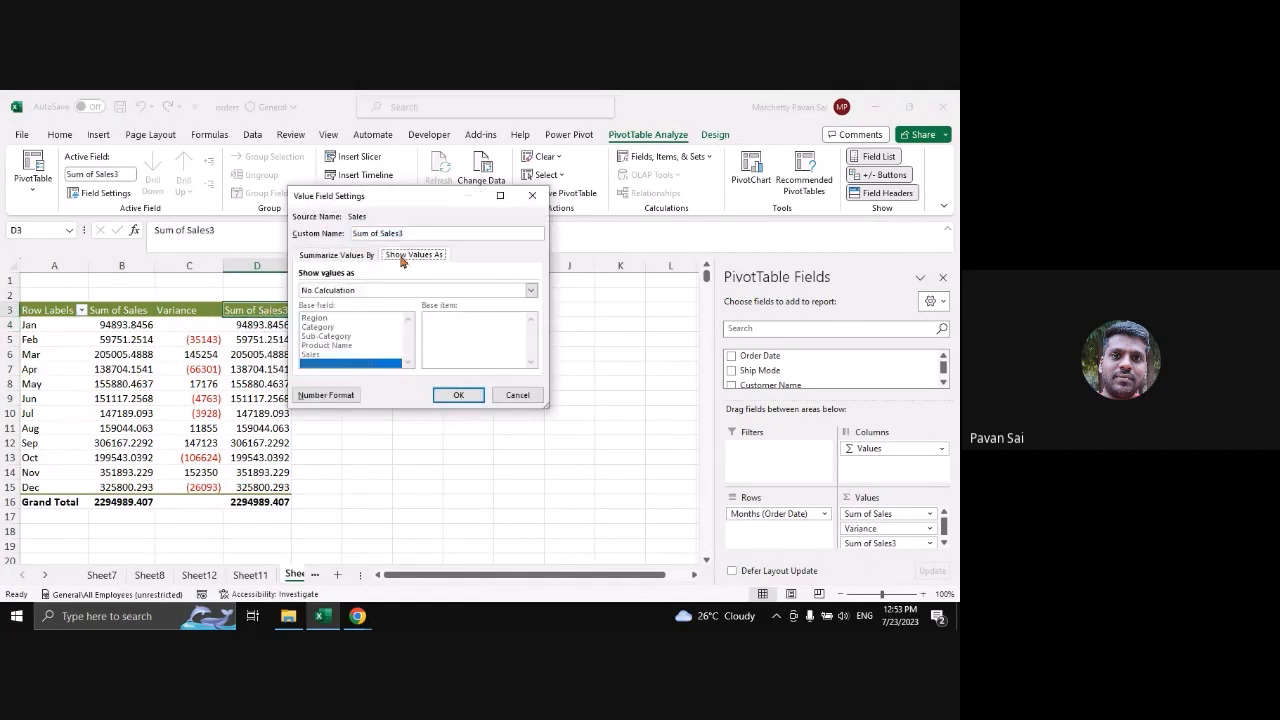
{"action": "left_click", "coordinate": [531, 290]}
{"action": "scroll", "coordinate": [400, 335], "scroll_direction": "down", "scroll_amount": 2}
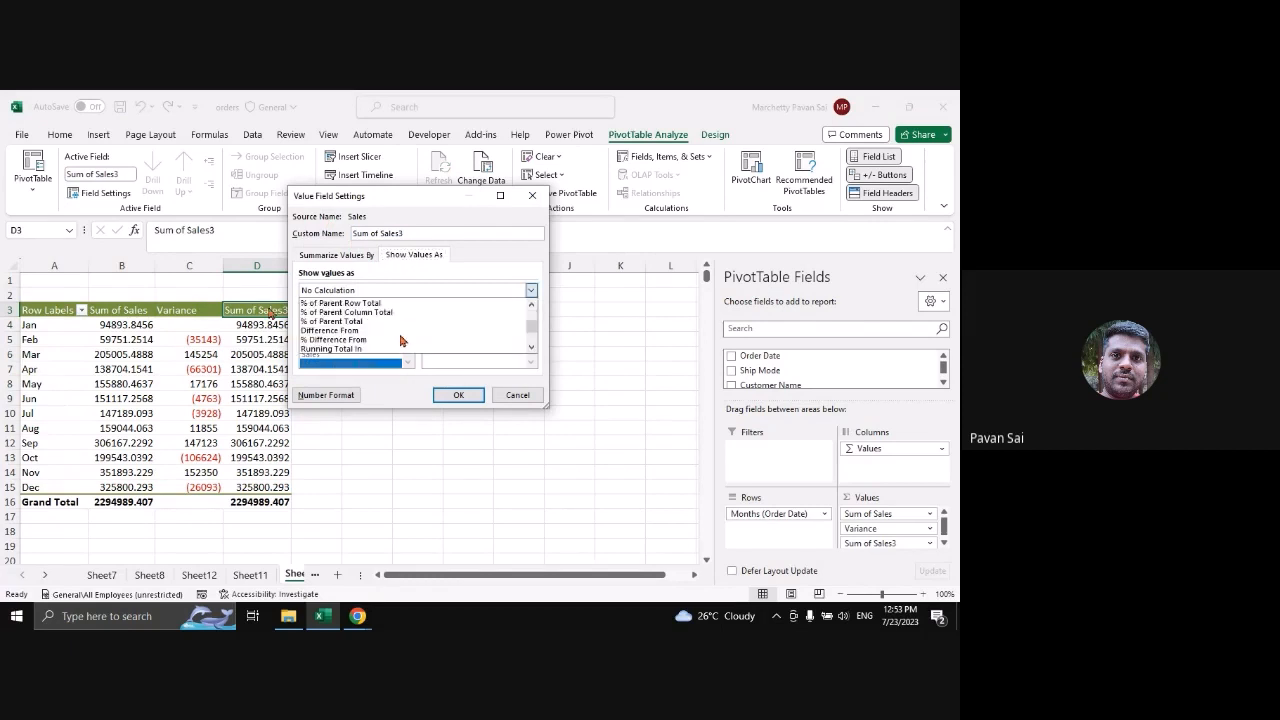
{"action": "scroll", "coordinate": [400, 341], "scroll_direction": "down", "scroll_amount": 2}
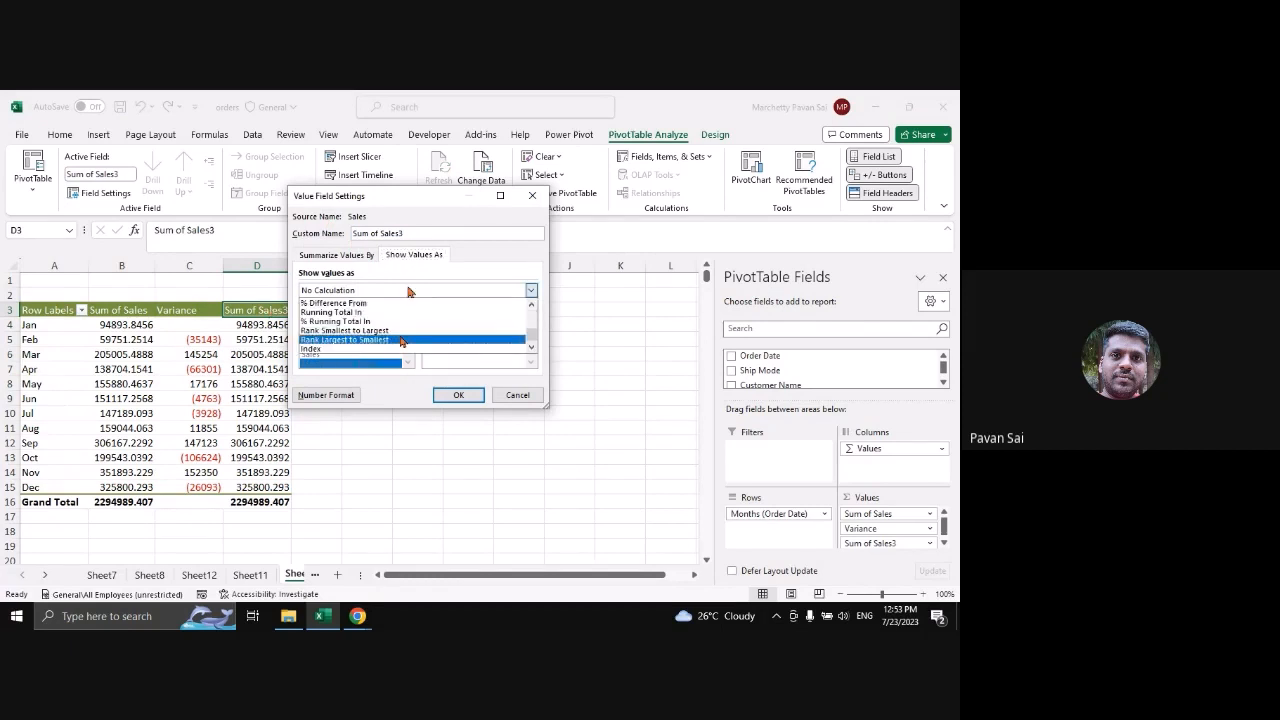
{"action": "scroll", "coordinate": [400, 342], "scroll_direction": "up", "scroll_amount": 1}
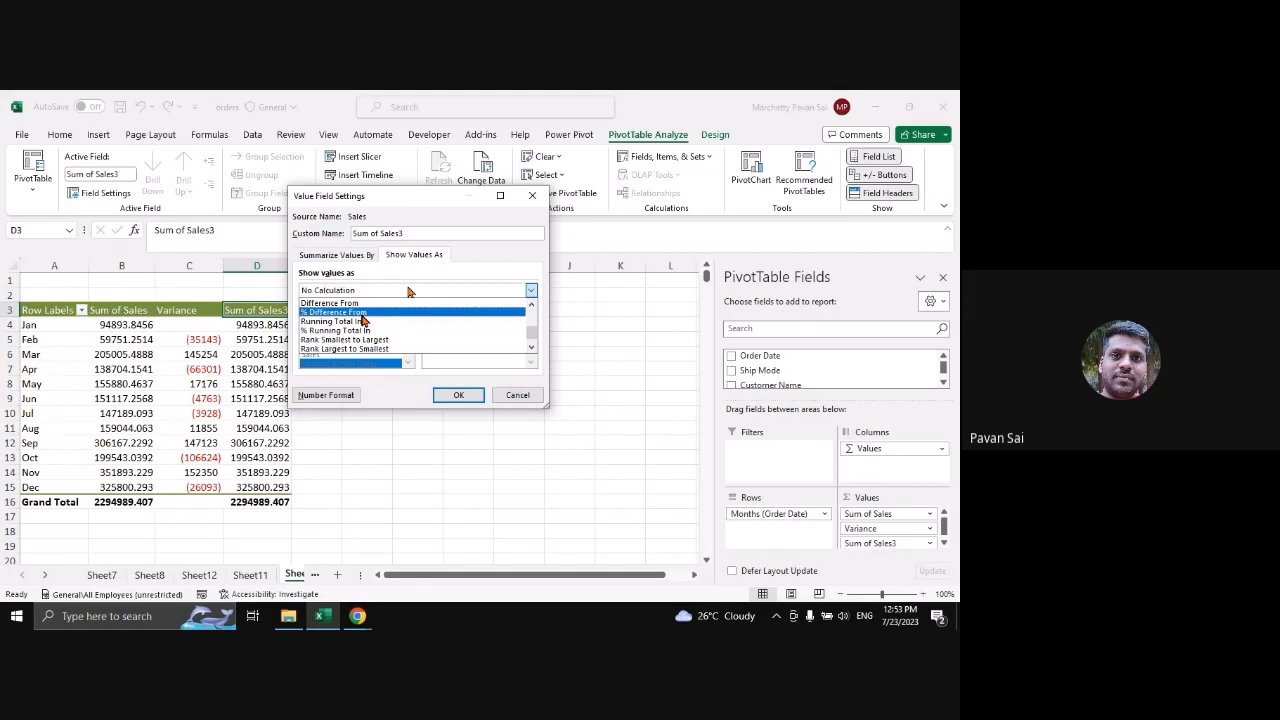
{"action": "left_click", "coordinate": [384, 321]}
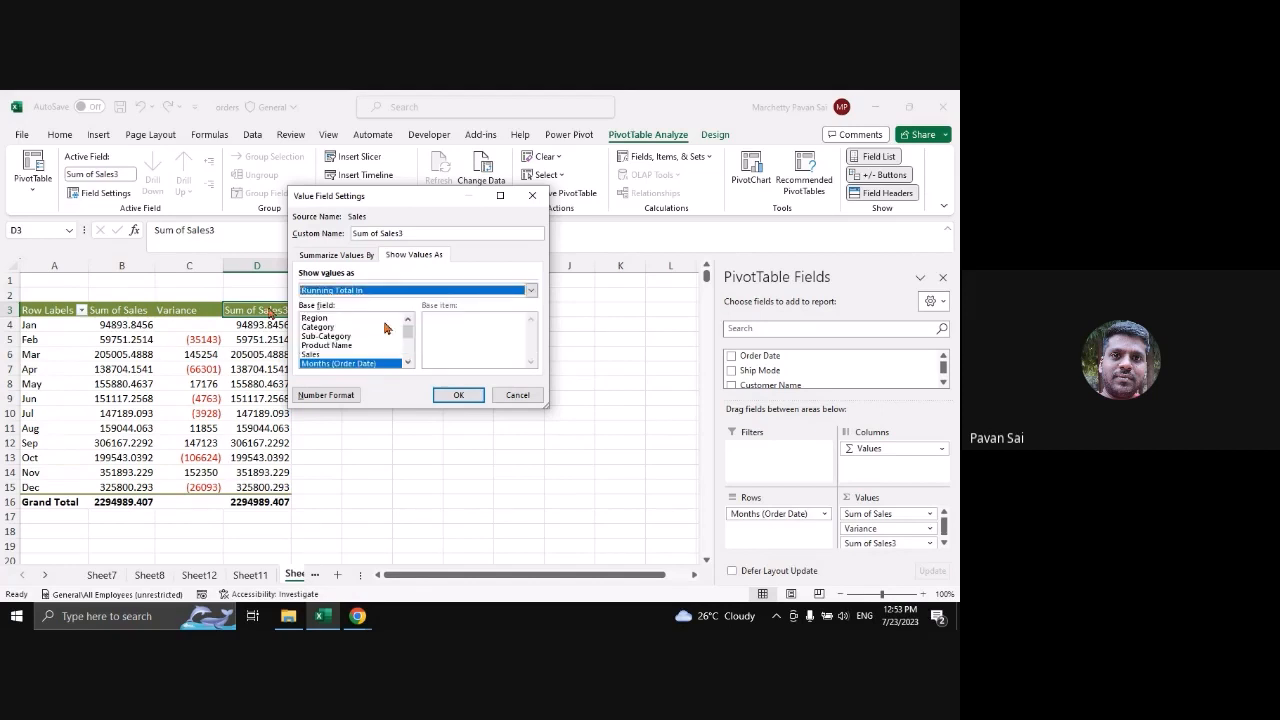
{"action": "left_click", "coordinate": [365, 364]}
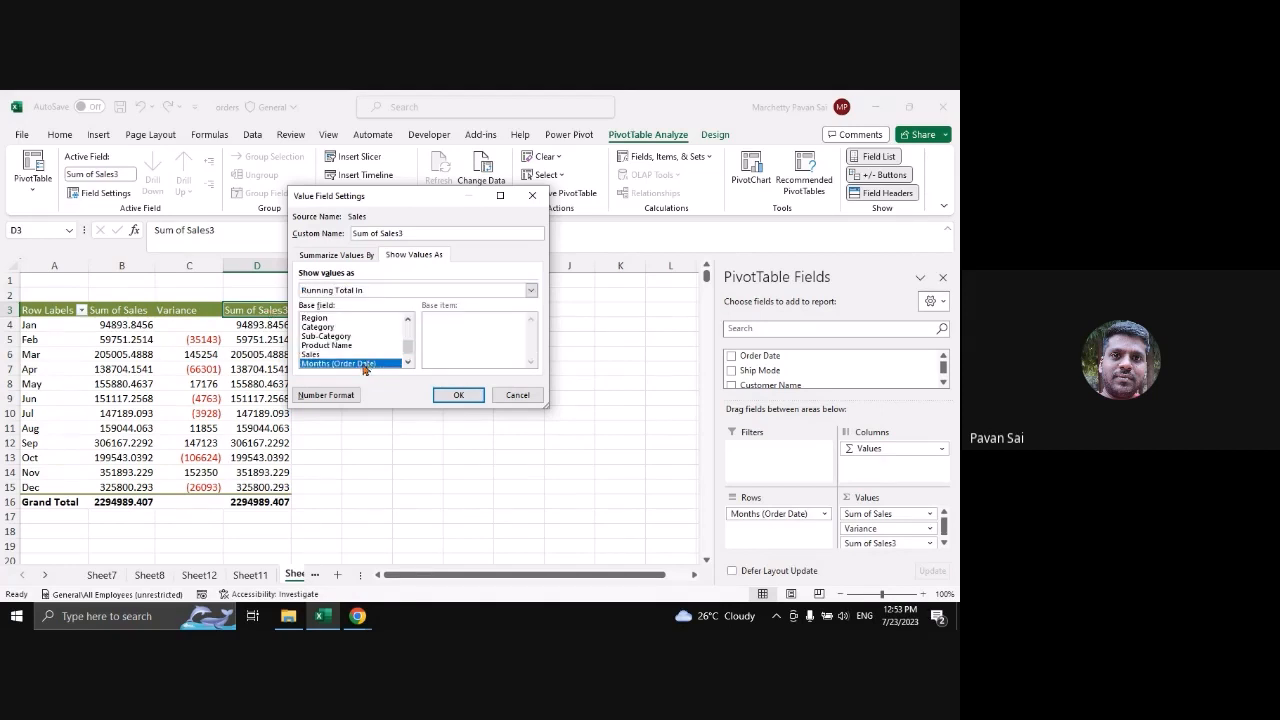
{"action": "left_click", "coordinate": [457, 396]}
{"action": "left_click_drag", "start_coordinate": [250, 325], "coordinate": [257, 487]}
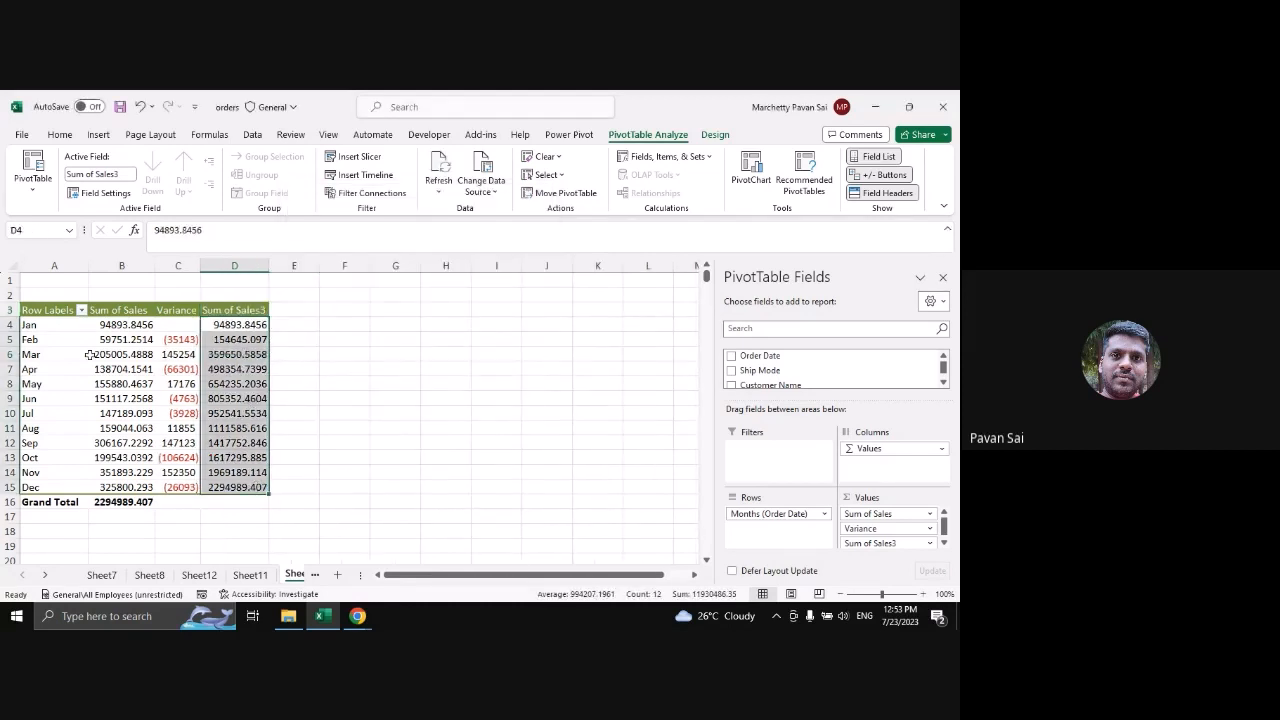
{"action": "left_click", "coordinate": [234, 369]}
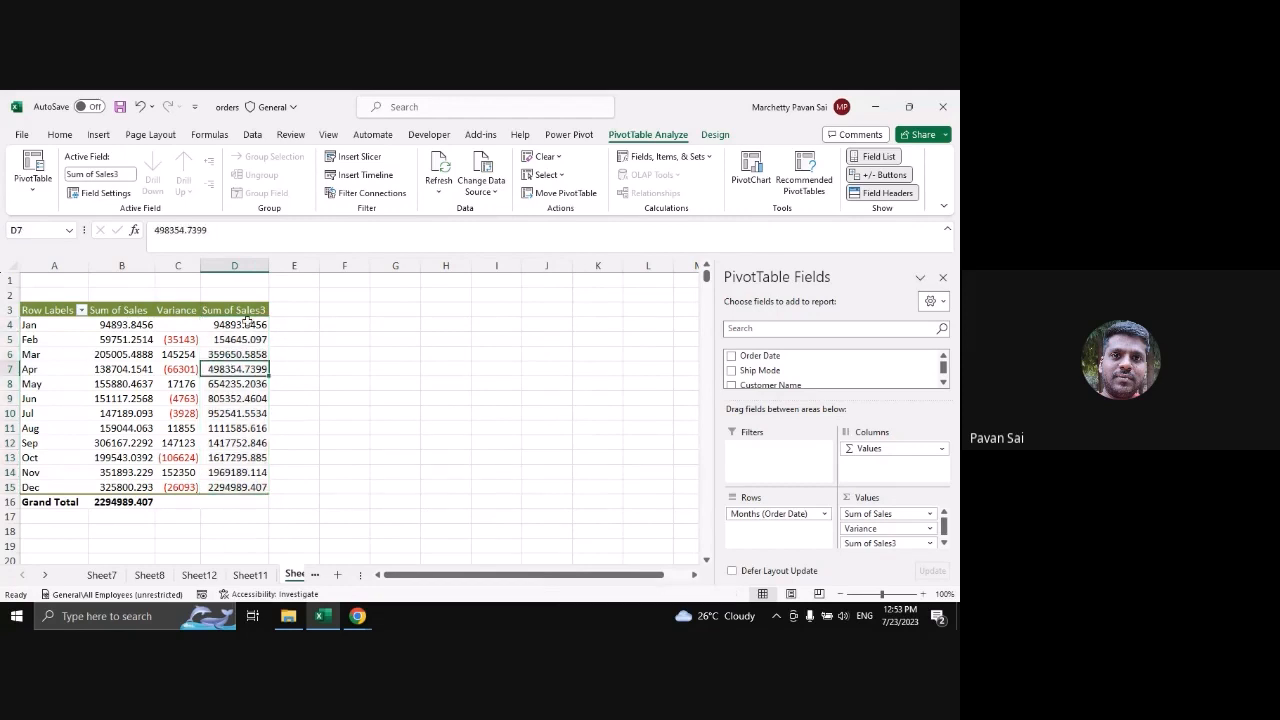
{"action": "left_click", "coordinate": [242, 323]}
{"action": "left_click_drag", "start_coordinate": [242, 320], "coordinate": [222, 369]}
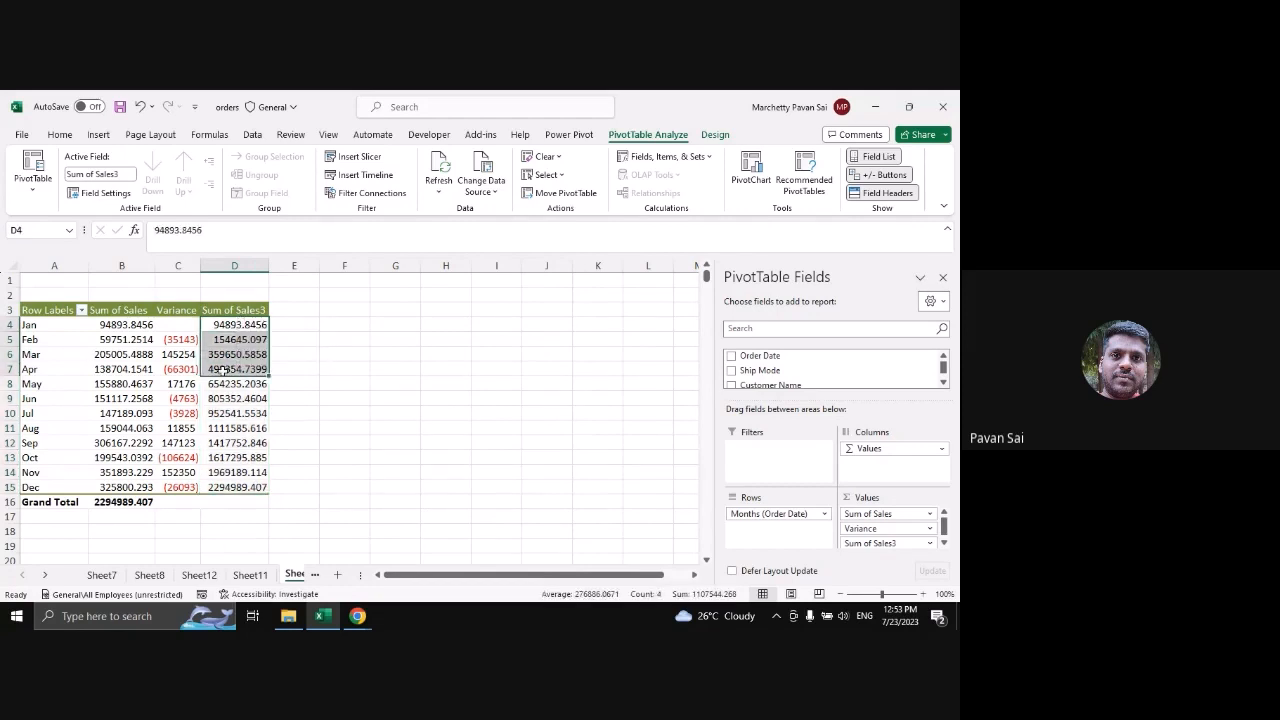
{"action": "left_click", "coordinate": [222, 369]}
Highlight the Sum of Sales grand total in B16 and the December running total in D15 with yellow fill
{"action": "left_click", "coordinate": [131, 505]}
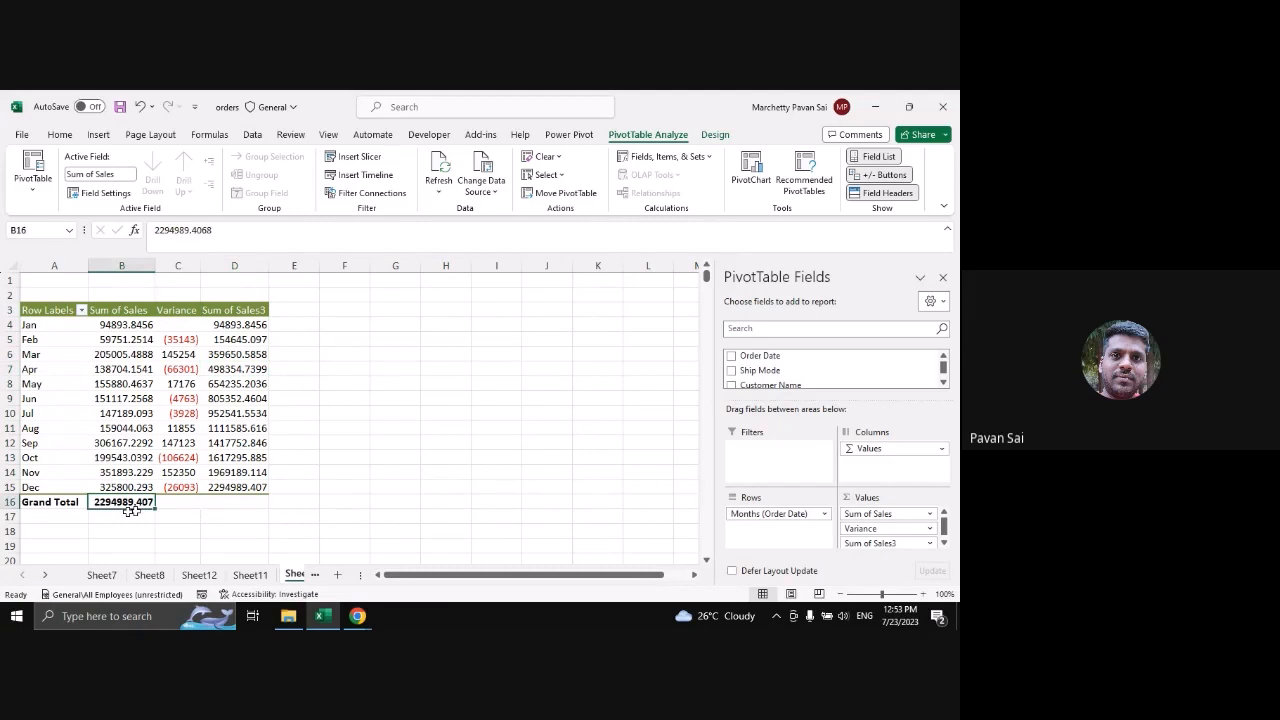
{"action": "left_click", "coordinate": [59, 134]}
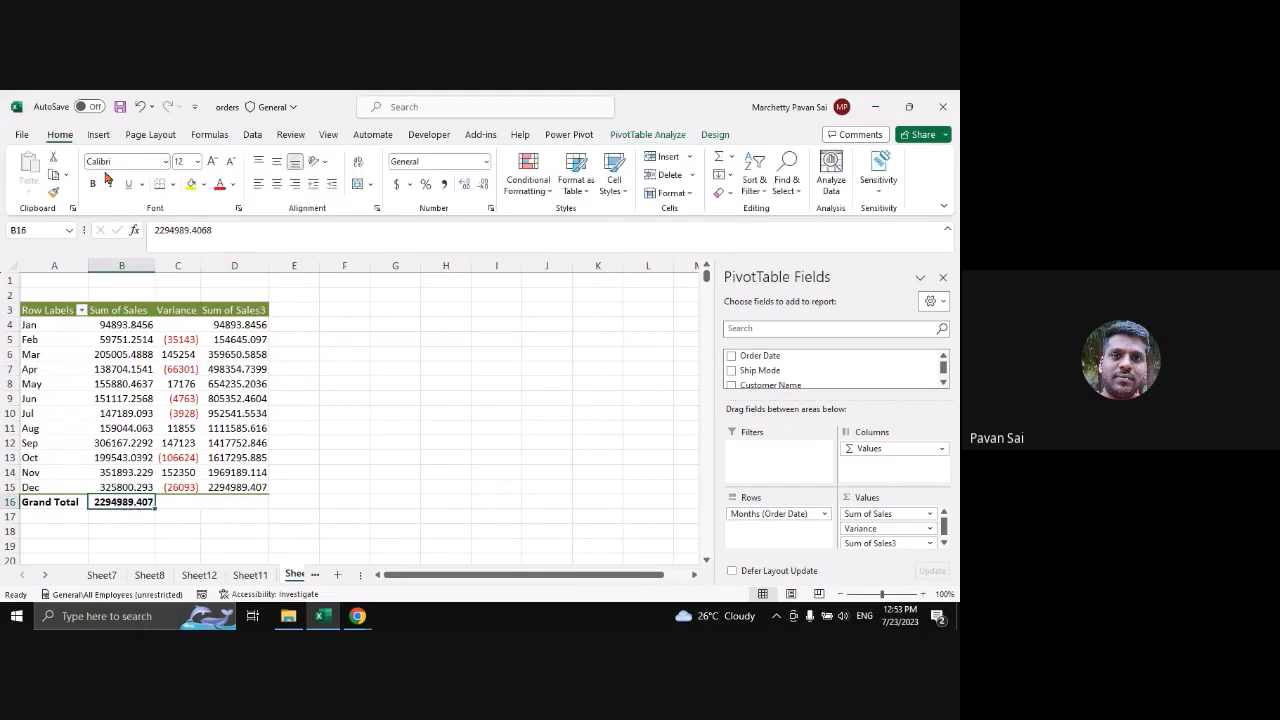
{"action": "left_click", "coordinate": [190, 184]}
{"action": "left_click", "coordinate": [234, 487]}
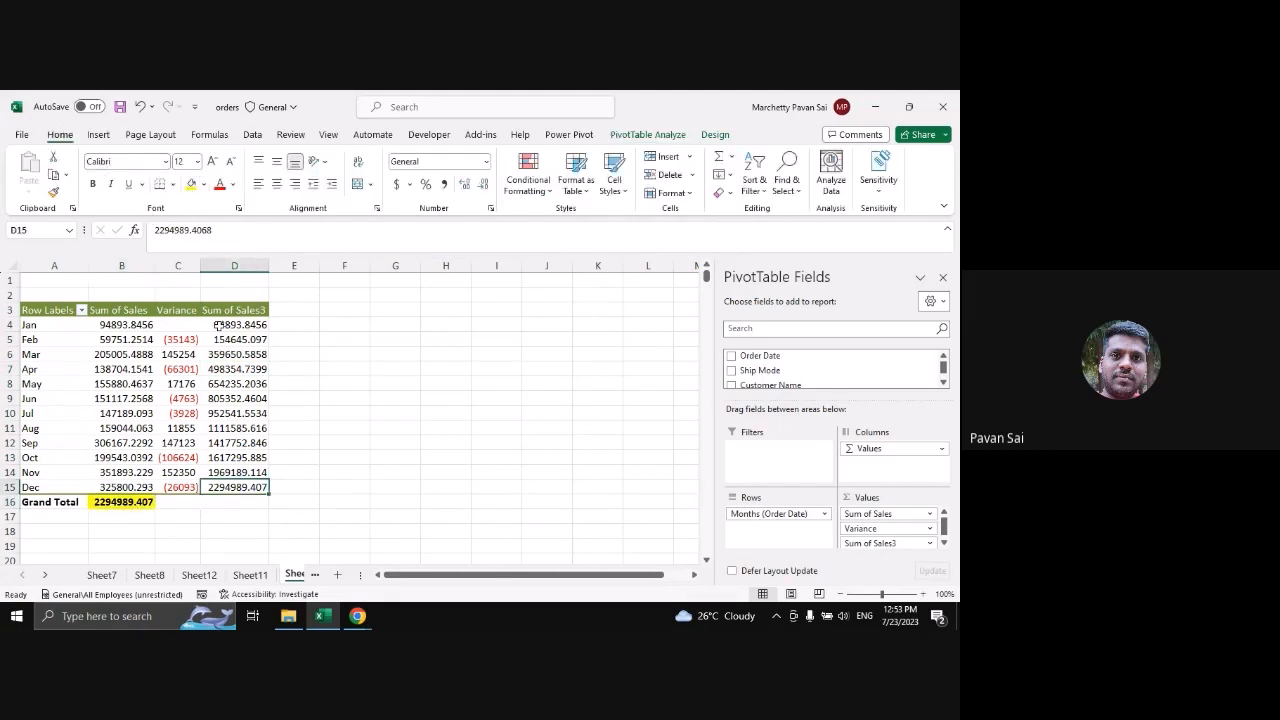
{"action": "key", "text": "F4"}
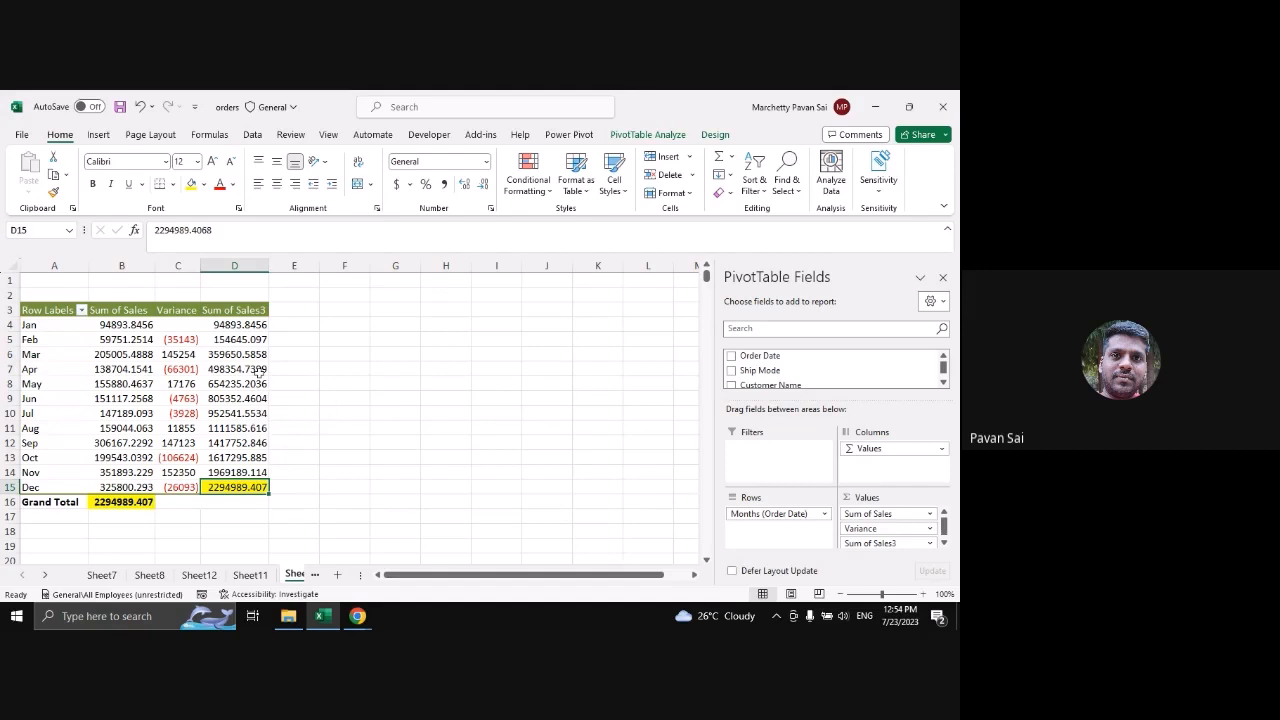
{"action": "mouse_move", "coordinate": [232, 371]}
{"action": "mouse_move", "coordinate": [357, 616]}
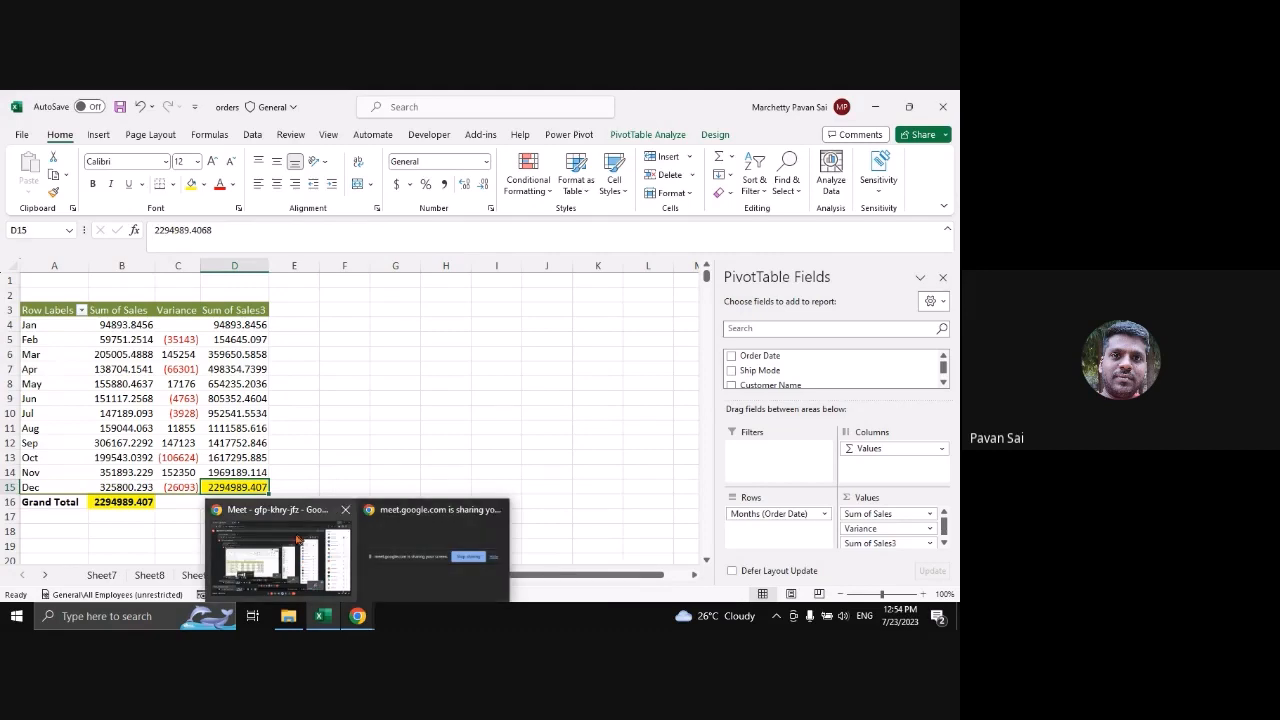